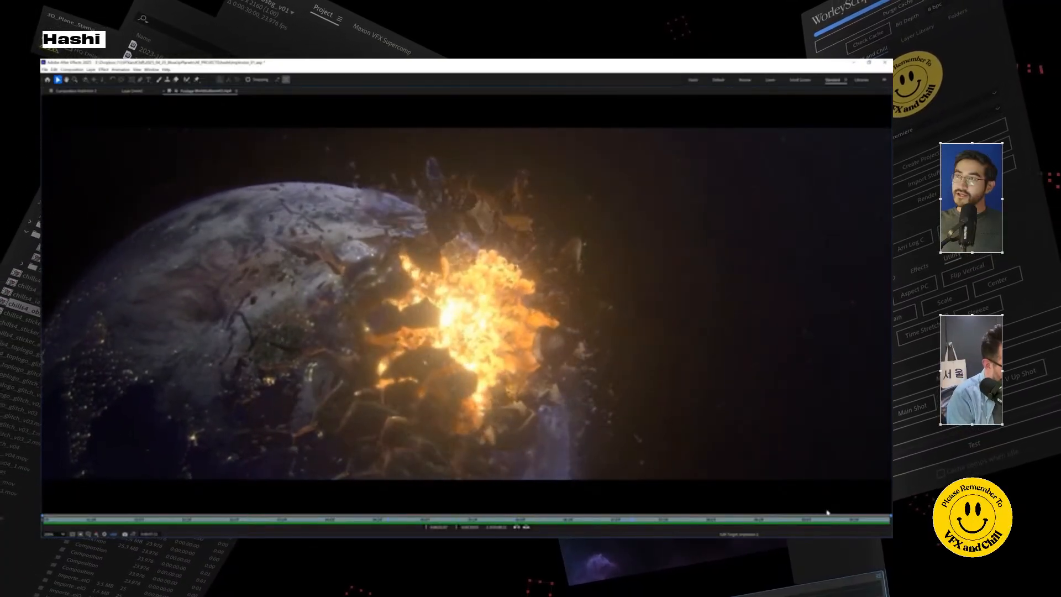
# Step: Bring up the Implosion 2 composition in the full workspace, return to its first frame and save the project
pyautogui.click(83, 91)
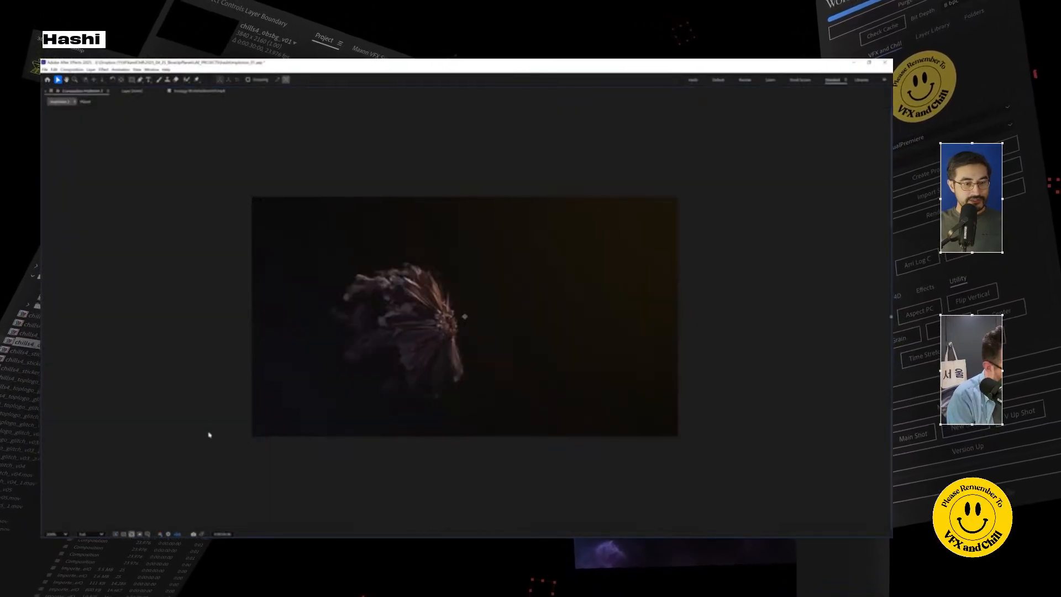
pyautogui.press('`')
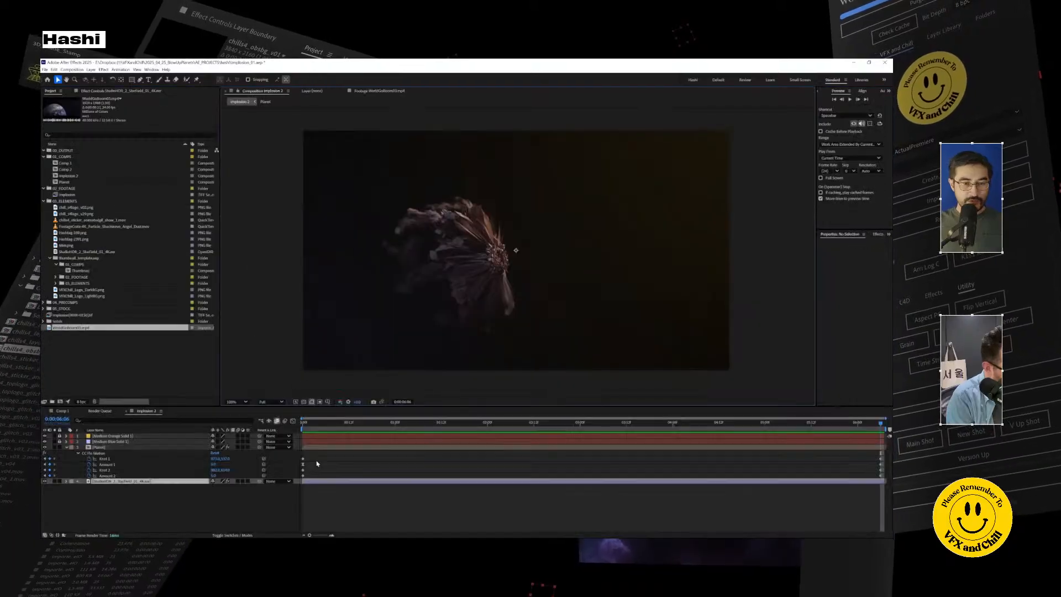
pyautogui.click(303, 423)
pyautogui.hotkey('ctrl', 's')
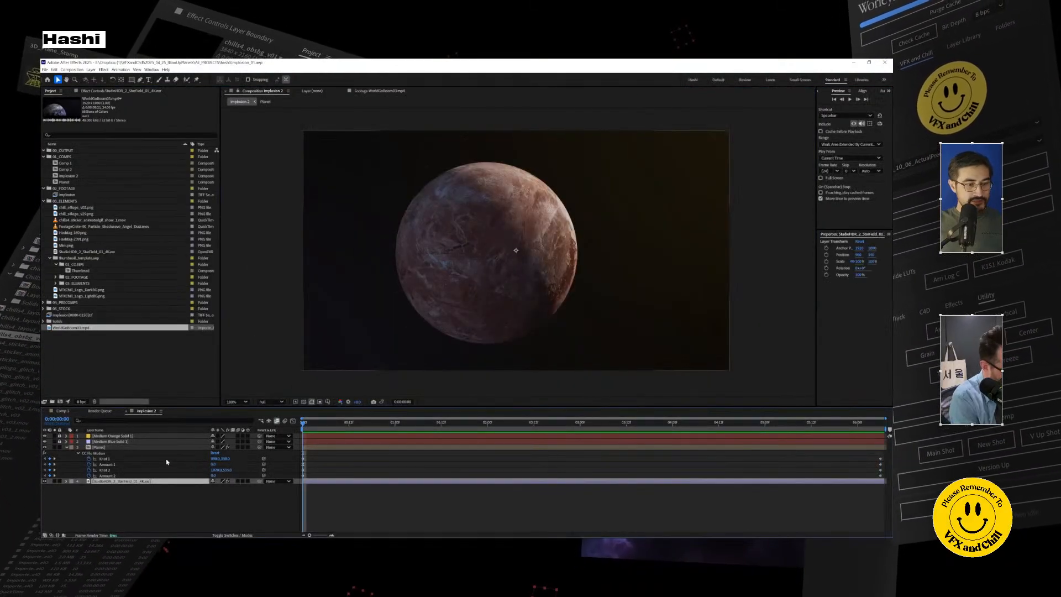
# Step: Check the value of the last Amount 2 keyframe in the Planet layer's CC Flo Motion effect
pyautogui.doubleClick(881, 476)
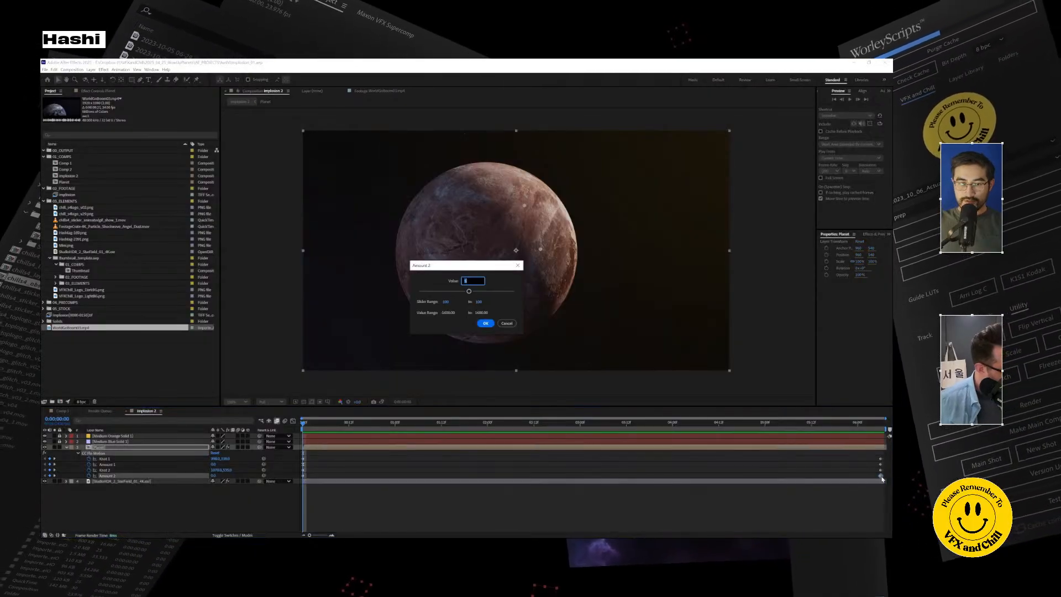
pyautogui.press('Return')
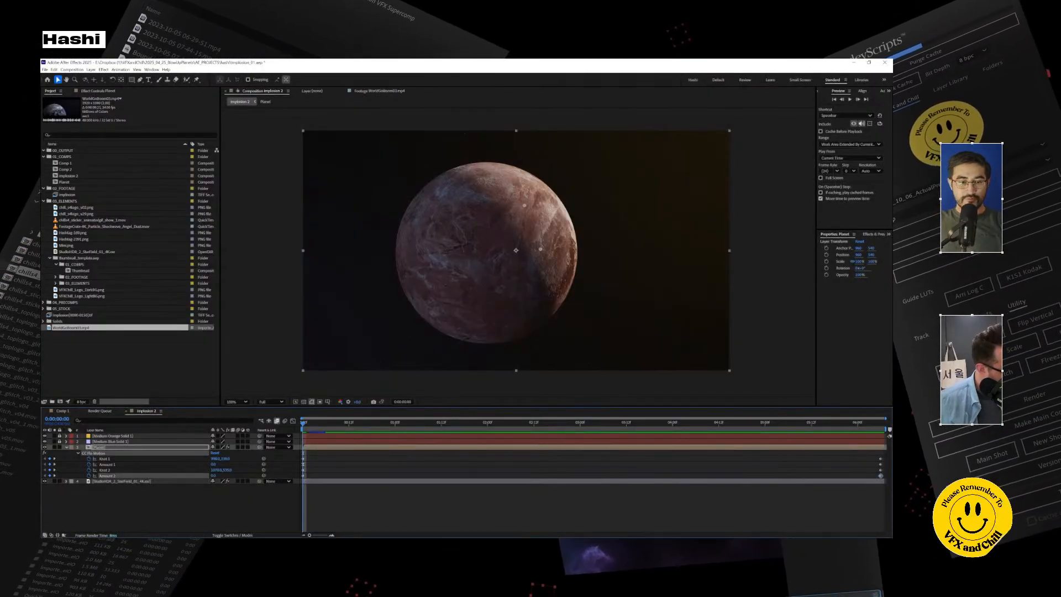
pyautogui.click(398, 516)
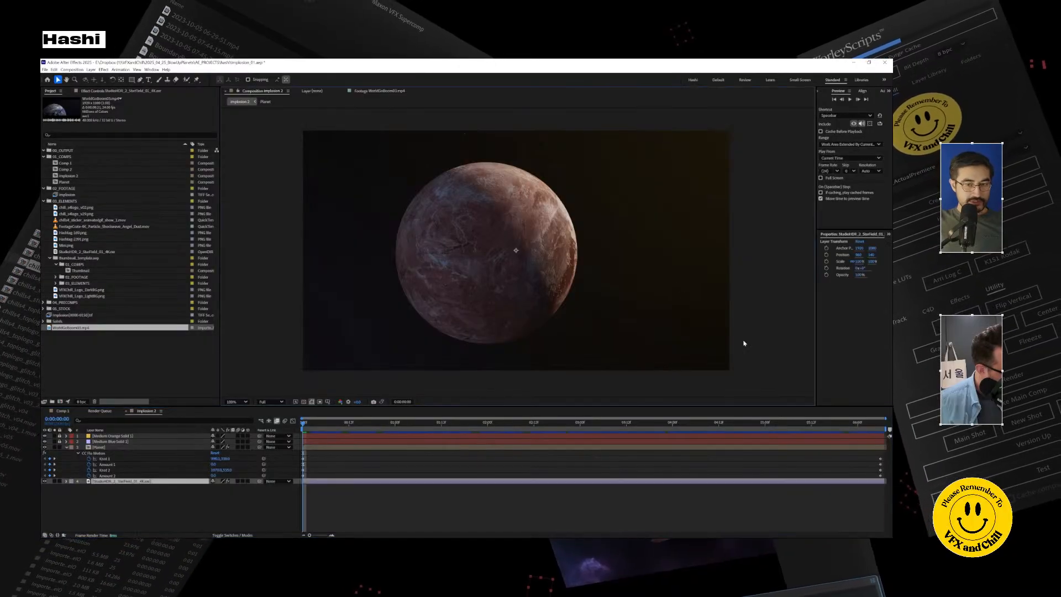
# Step: Maximize the composition viewer and enlarge the planet for a closer look at the first frame
pyautogui.press('`')
pyautogui.press('.')
pyautogui.press('.')
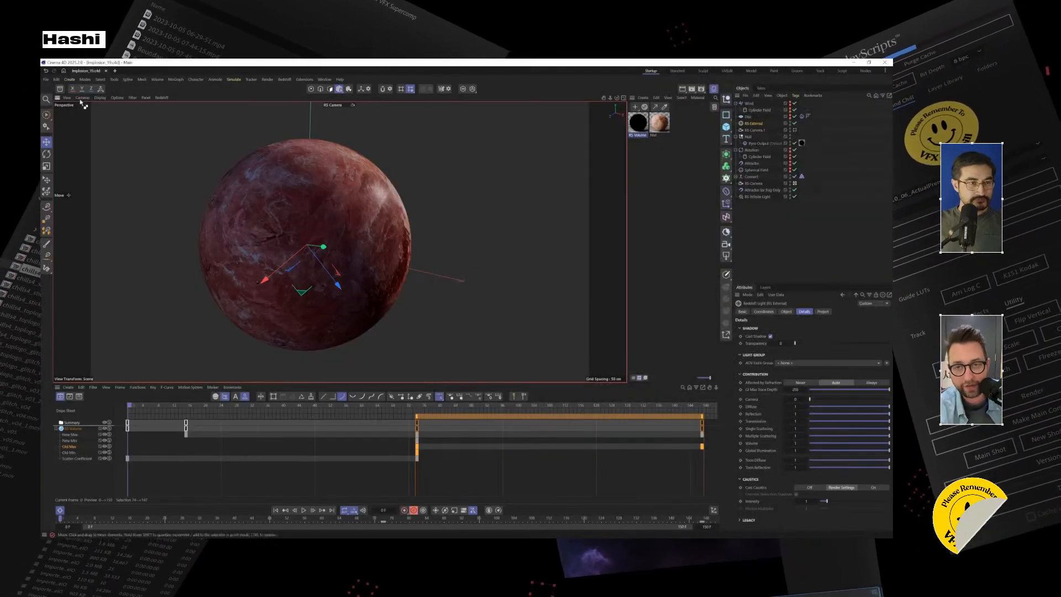
# Step: Save the planet implosion scene in Cinema 4D
pyautogui.click(46, 80)
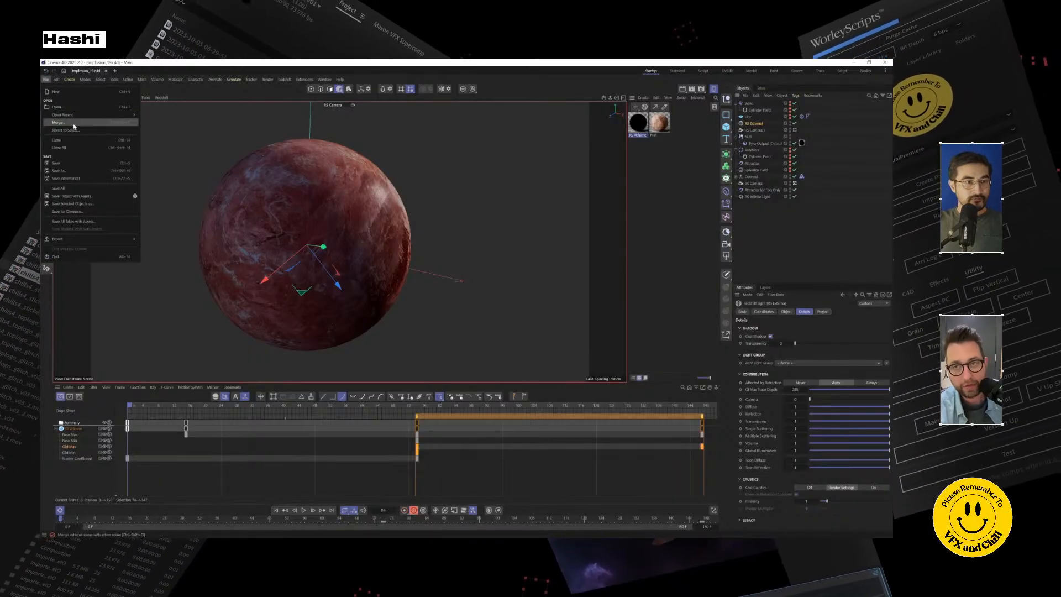
pyautogui.click(76, 165)
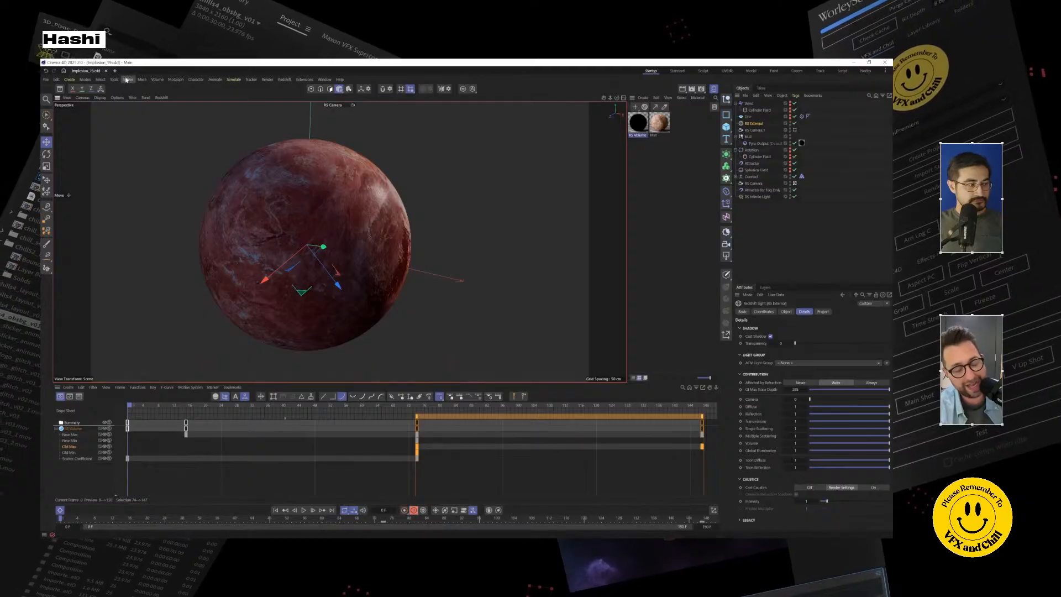
pyautogui.click(47, 80)
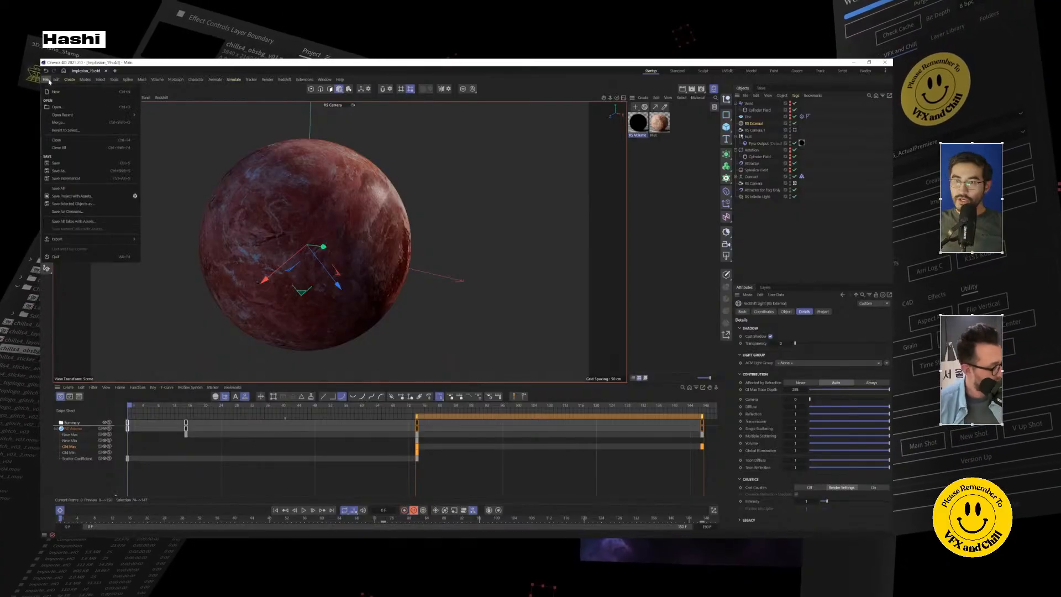
pyautogui.click(772, 222)
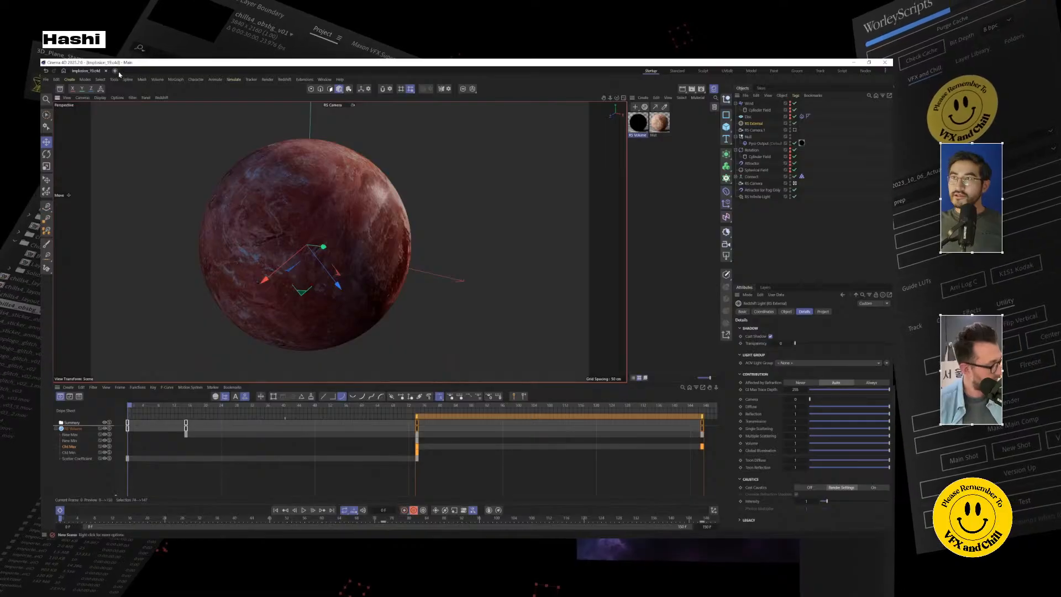
# Step: Open the earlier implosion scene that holds only the camera and the planet model from the recent files
pyautogui.hotkey('ctrl', 'shift', 'a')
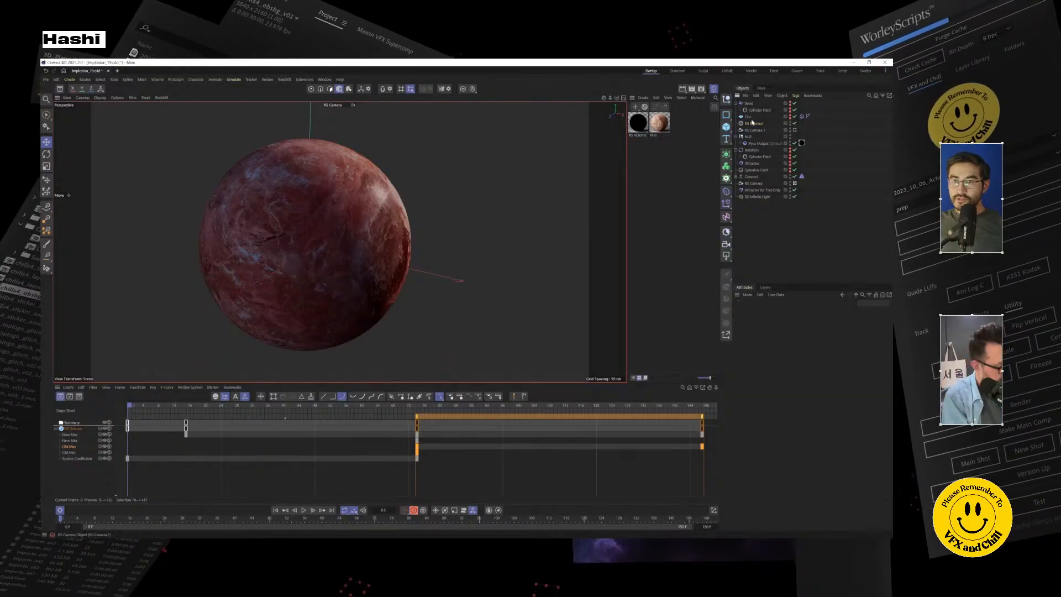
pyautogui.click(757, 170)
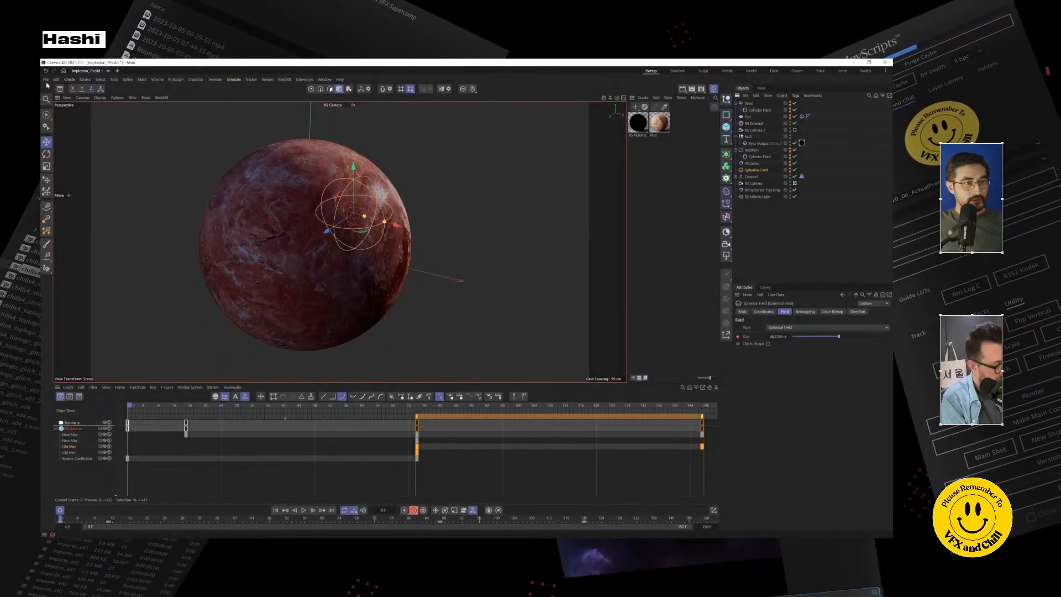
pyautogui.click(47, 81)
pyautogui.moveTo(64, 115)
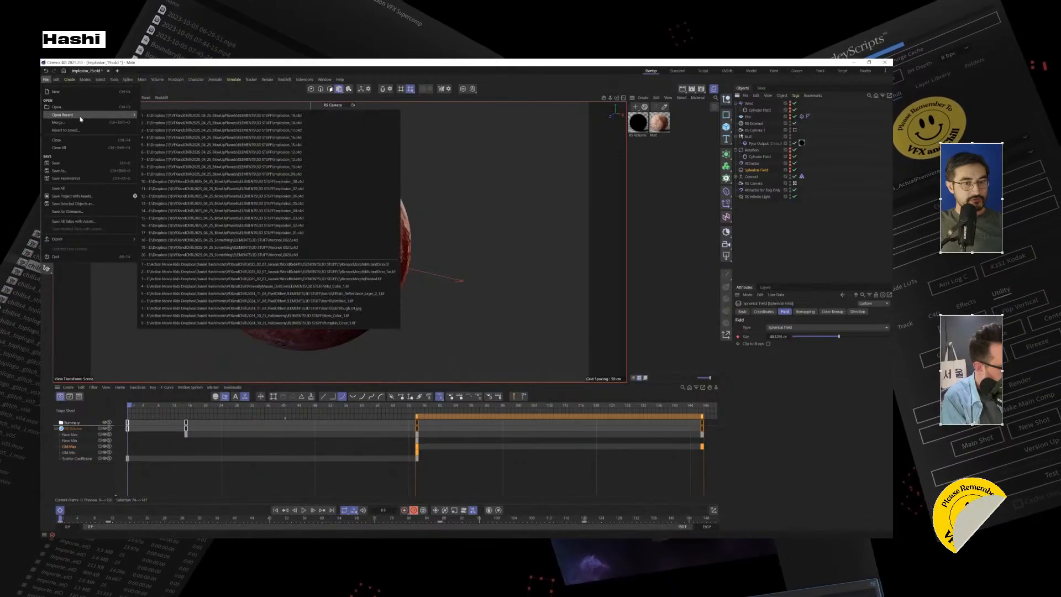
pyautogui.click(349, 225)
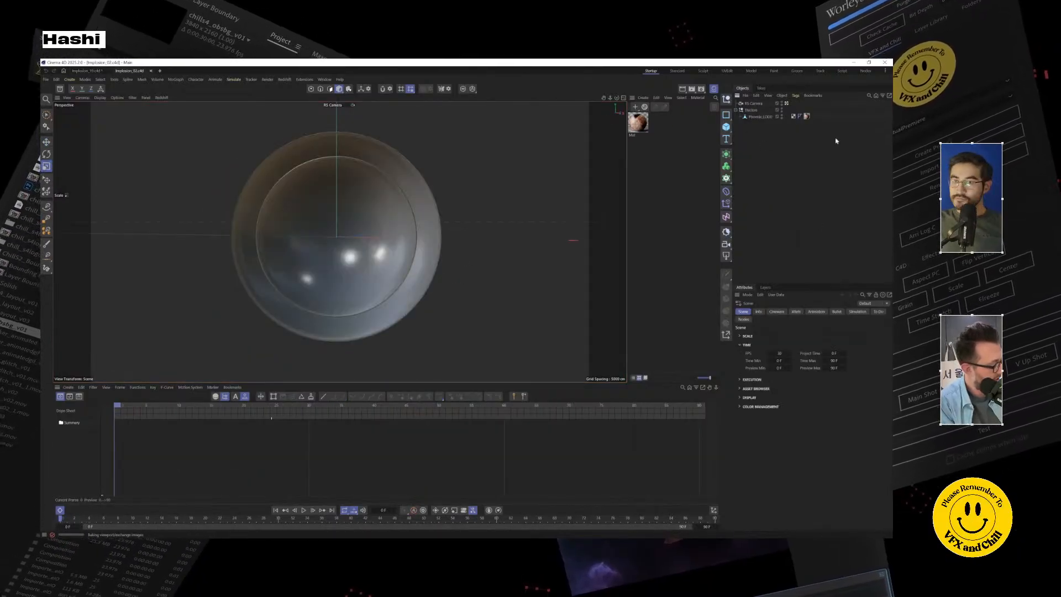
# Step: Examine the Phoenix_LOD0 planet mesh and the base properties of its material from outside the planet
pyautogui.click(752, 110)
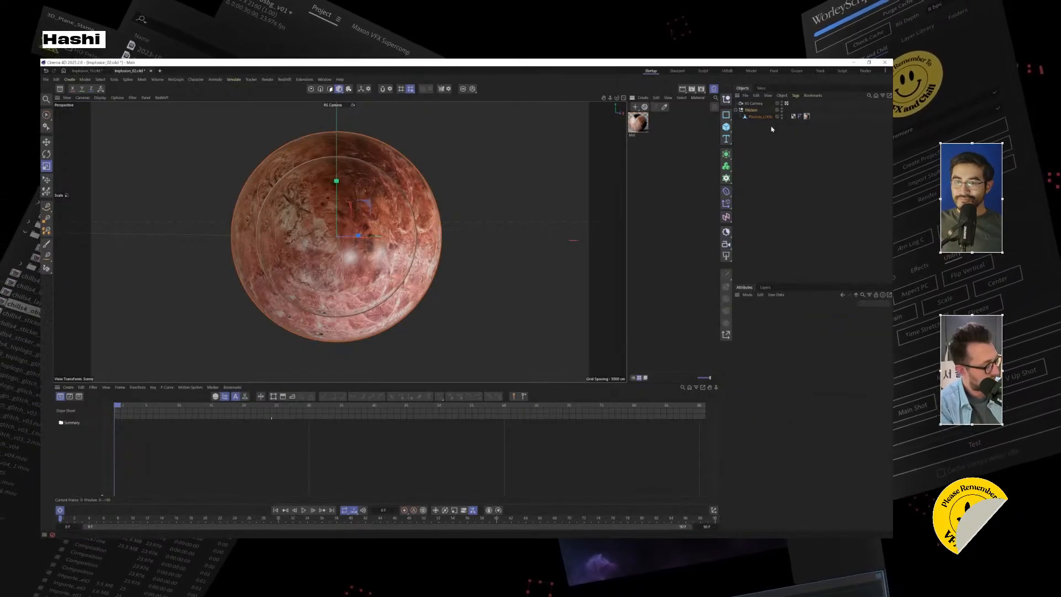
pyautogui.click(758, 116)
pyautogui.click(638, 122)
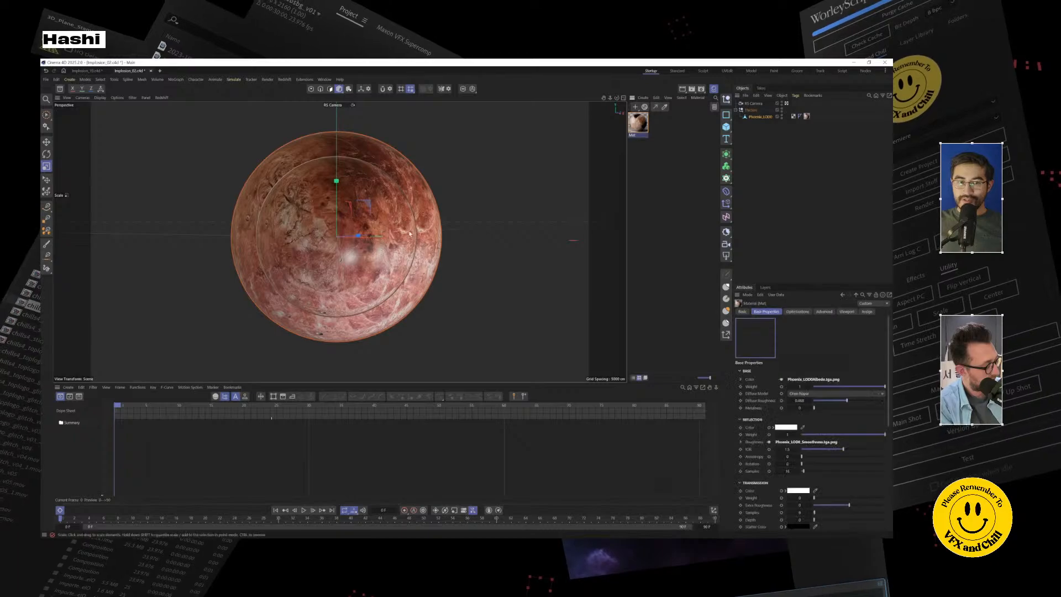
pyautogui.scroll(-3, 417, 241)
pyautogui.keyDown('alt'); pyautogui.moveTo(419, 245); pyautogui.dragTo(437, 259); pyautogui.keyUp('alt')
pyautogui.scroll(3, 420, 232)
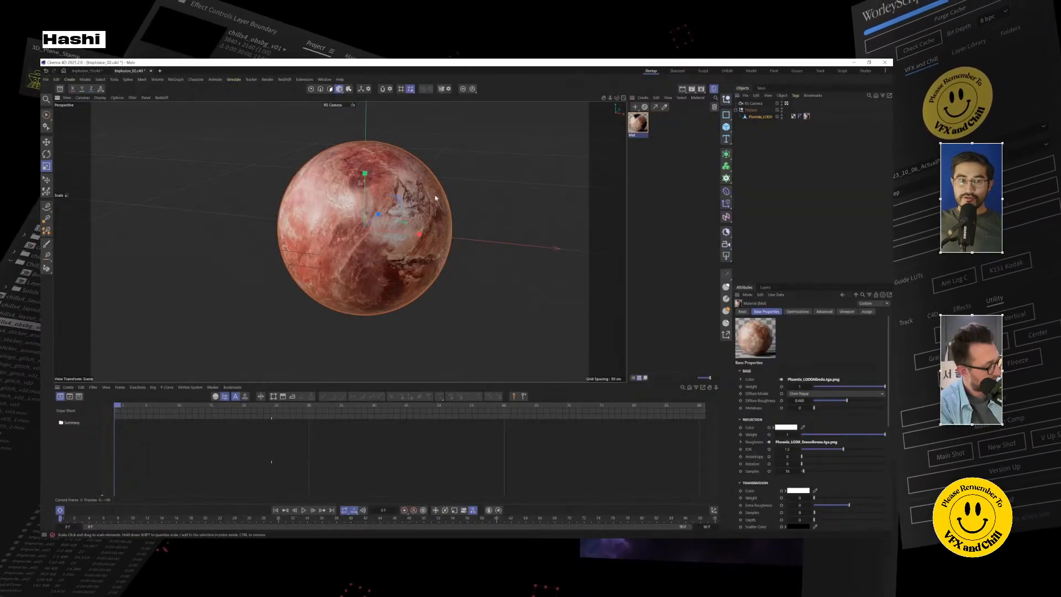
pyautogui.scroll(-2, 435, 197)
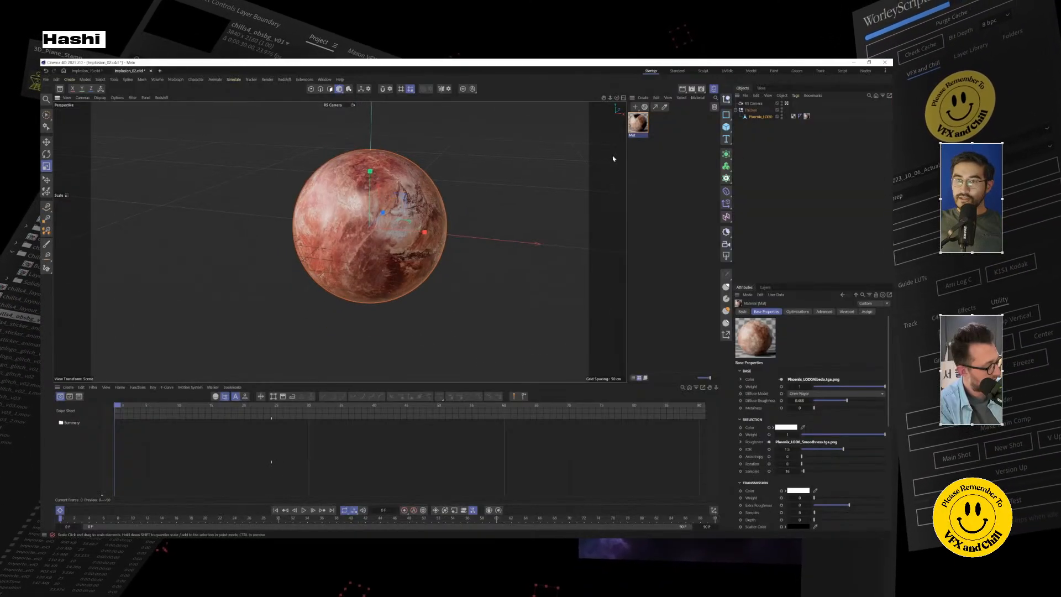
# Step: Check the RS Camera's near clip plane setting by moving in until it cuts through the planet's shells
pyautogui.click(755, 104)
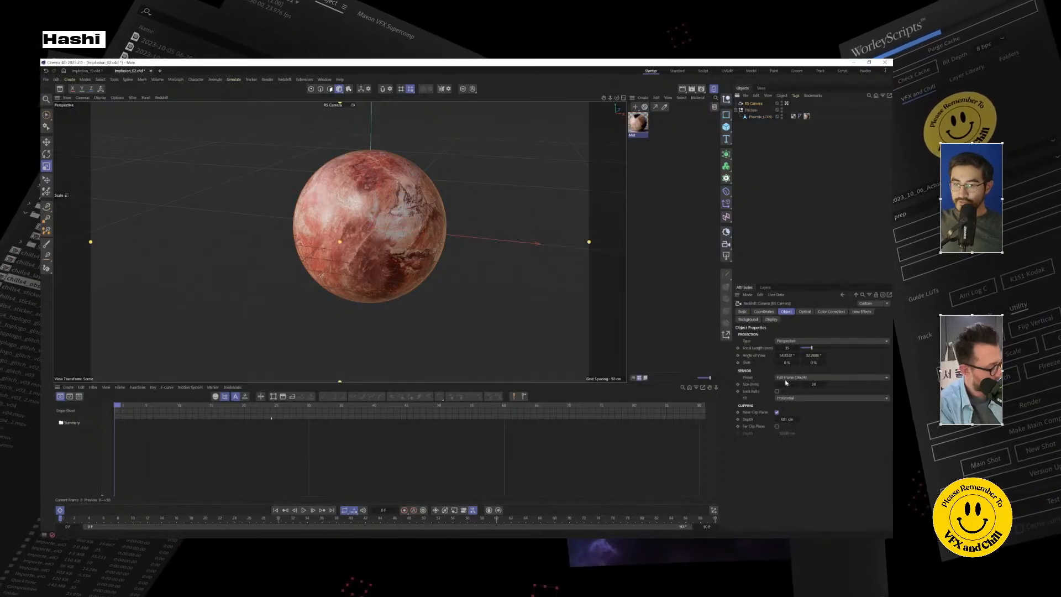
pyautogui.click(777, 411)
pyautogui.scroll(3, 397, 224)
pyautogui.scroll(1, 397, 227)
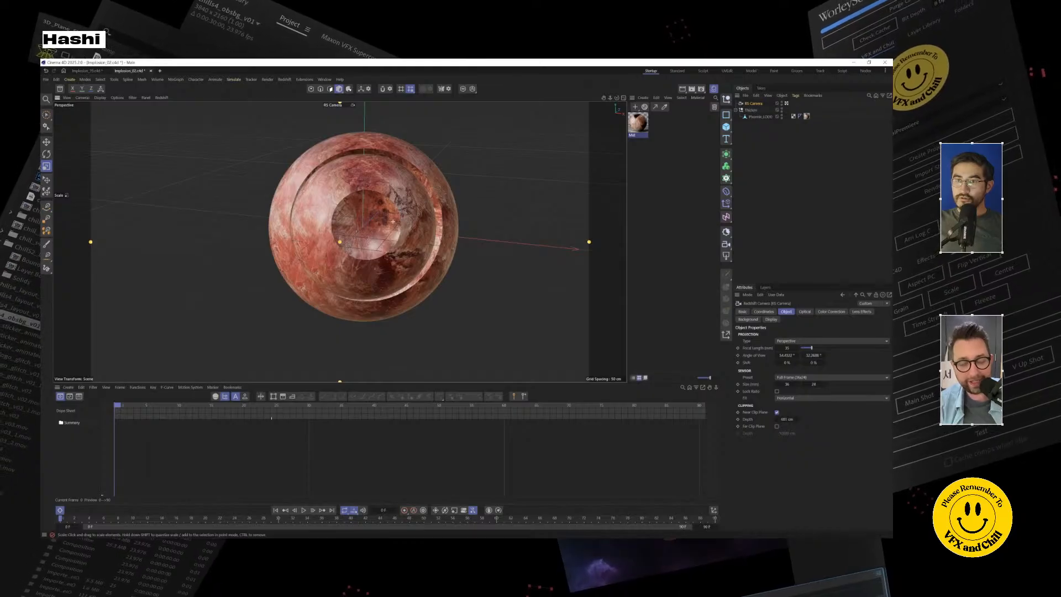
# Step: Switch to After Effects to review the planet in the Implosion 2 composition, and return to the Cinema 4D scene
pyautogui.hotkey('alt', 'Tab')
pyautogui.hotkey('alt', 'Tab')
pyautogui.hotkey('alt', 'Tab')
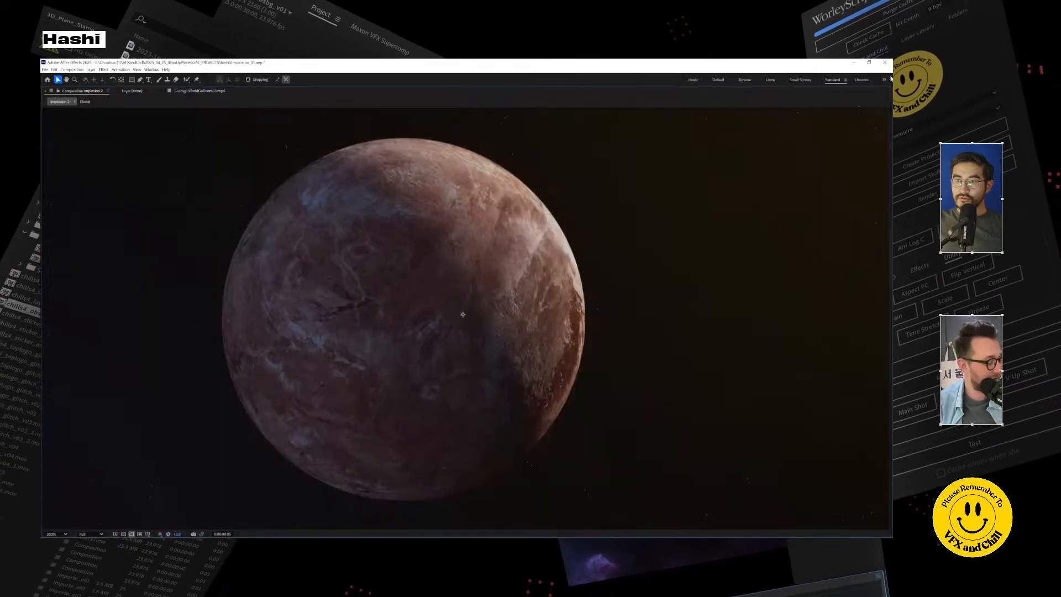
pyautogui.click(884, 63)
pyautogui.click(456, 321)
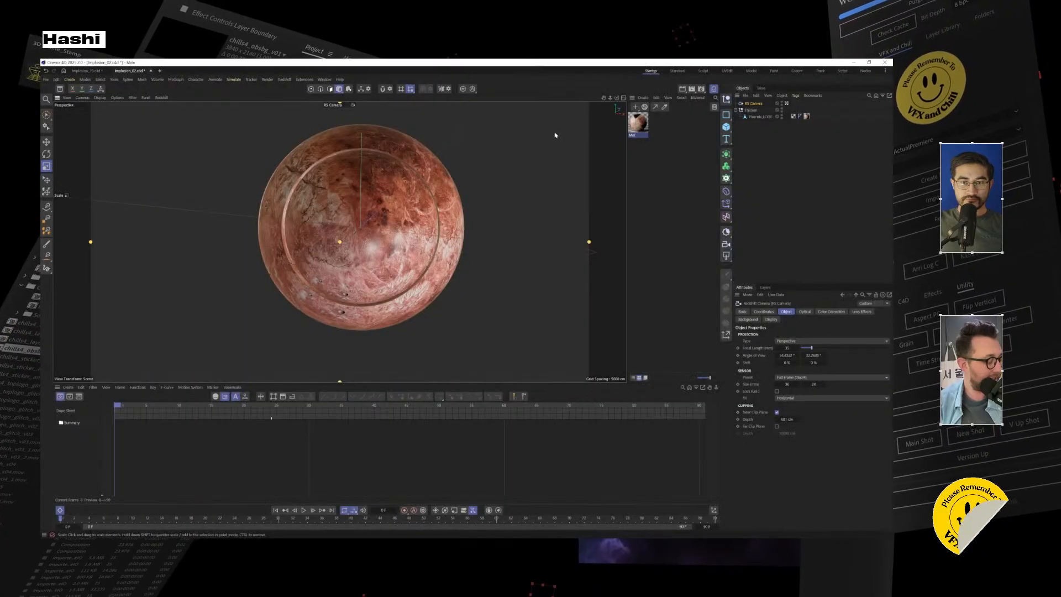
# Step: Examine the planet's nested inner shells by selecting its parent null and slicing through the model with the clipped camera view
pyautogui.click(677, 137)
pyautogui.click(749, 110)
pyautogui.scroll(-2, 442, 222)
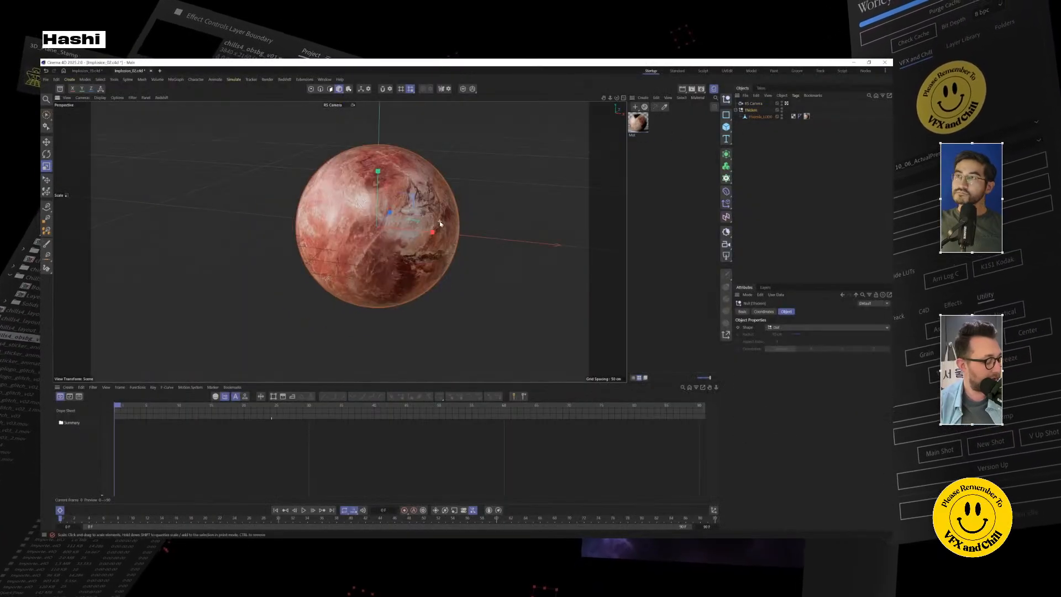
pyautogui.keyDown('alt'); pyautogui.moveTo(461, 220); pyautogui.dragTo(443, 250, button='middle'); pyautogui.keyUp('alt')
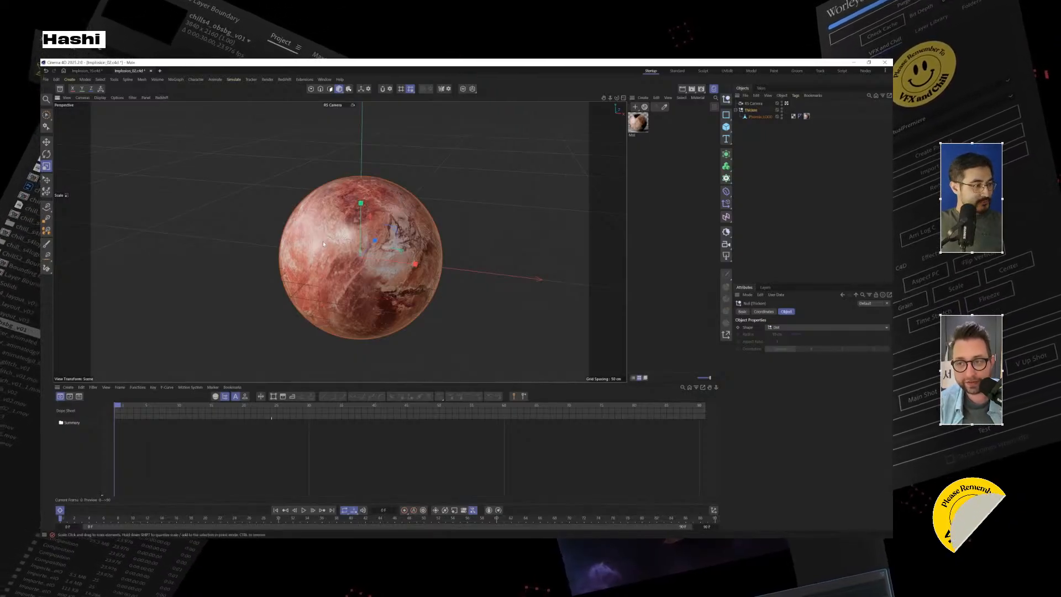
pyautogui.scroll(1, 354, 237)
pyautogui.scroll(2, 367, 237)
pyautogui.scroll(-1, 367, 237)
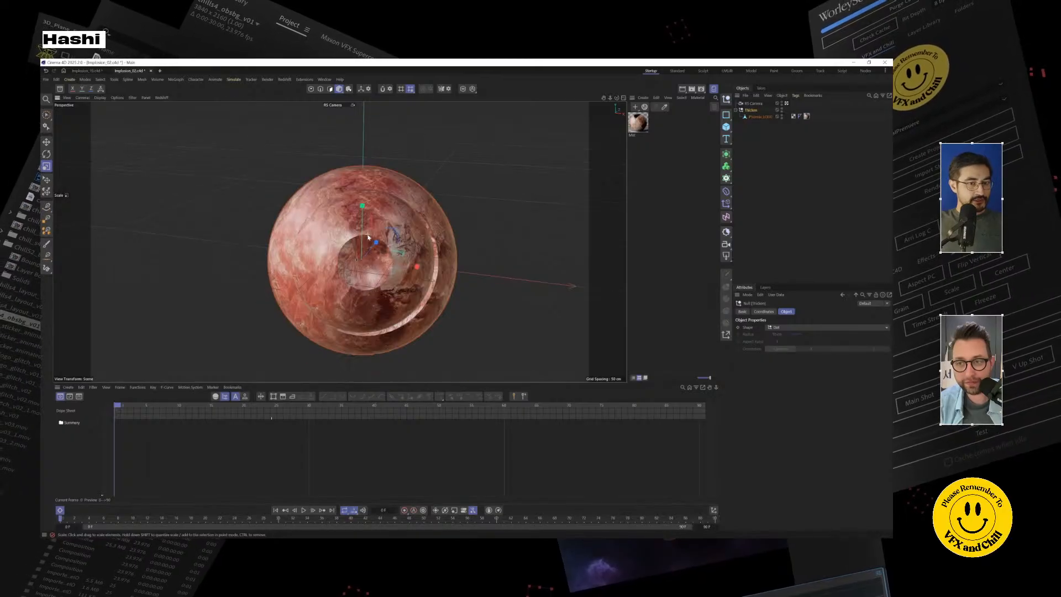
pyautogui.scroll(1, 279, 264)
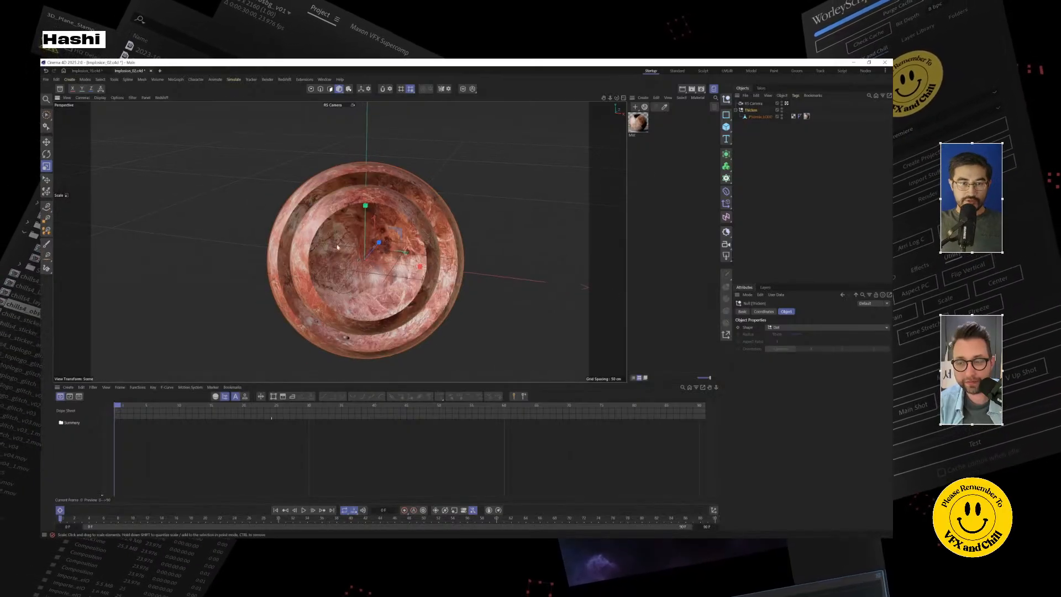
pyautogui.scroll(1, 326, 255)
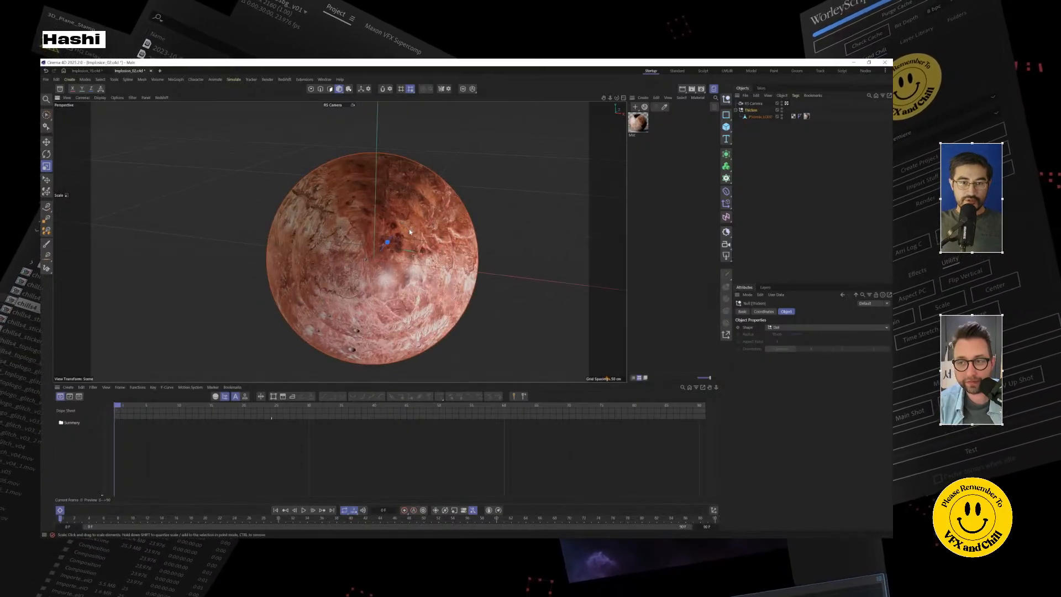
pyautogui.scroll(-1, 410, 230)
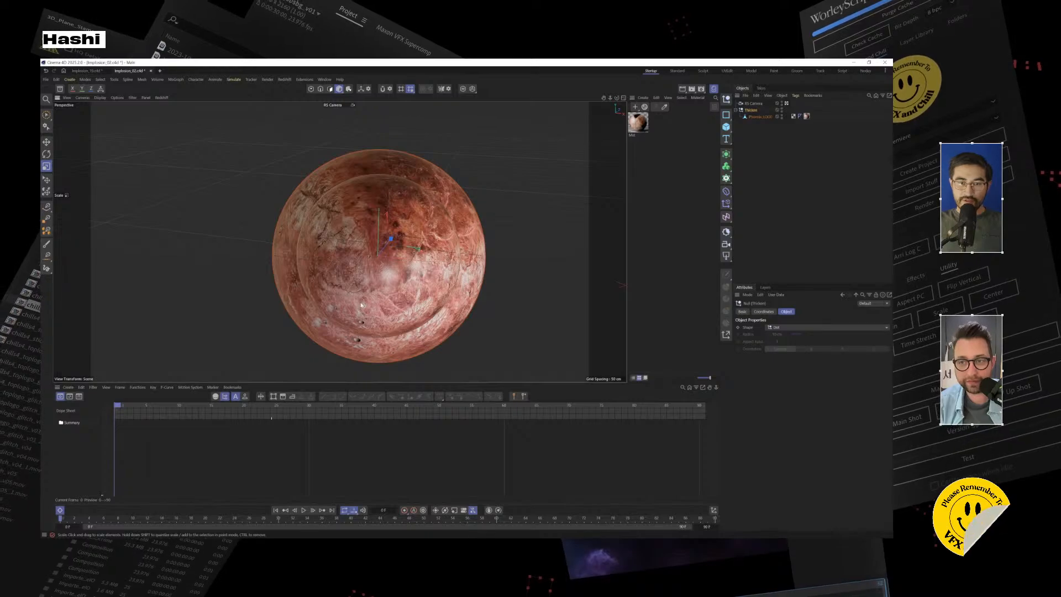
# Step: Move the Phoenix_LOD0 mesh out of its parent null and delete the empty null
pyautogui.click(759, 116)
pyautogui.click(751, 110)
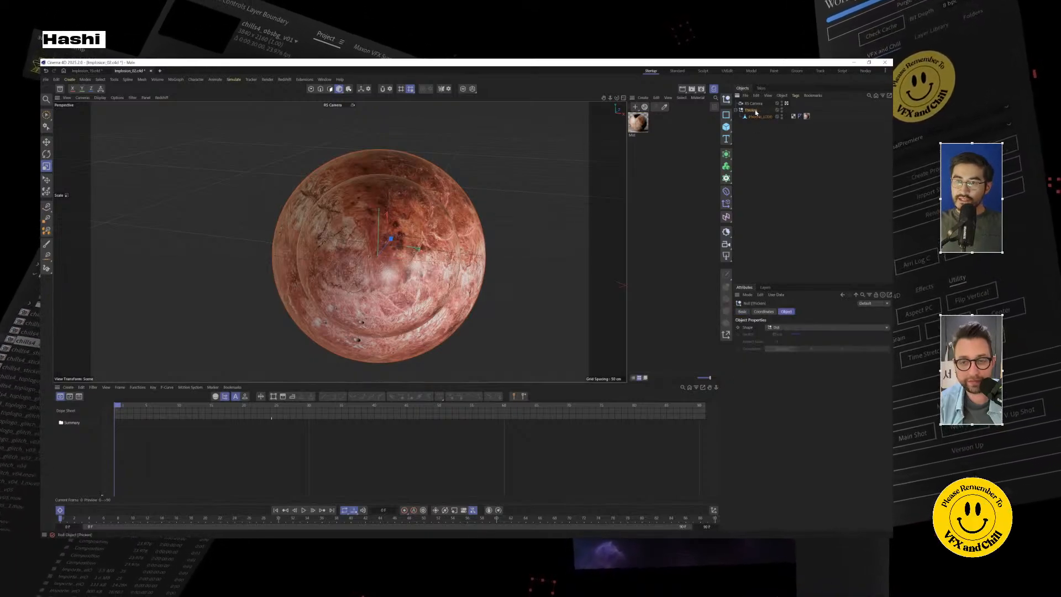
pyautogui.click(727, 156)
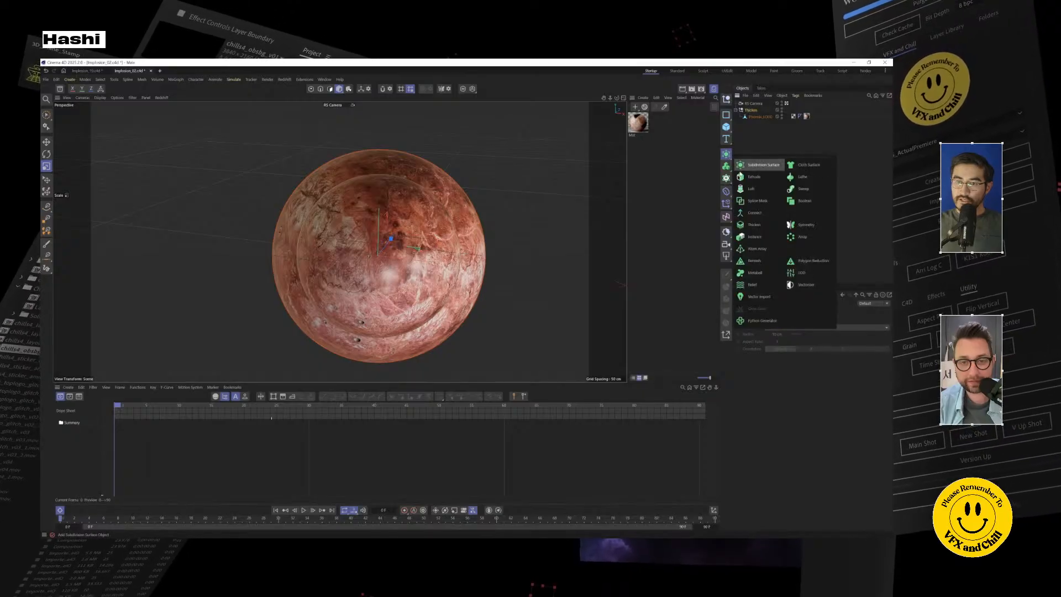
pyautogui.click(751, 117)
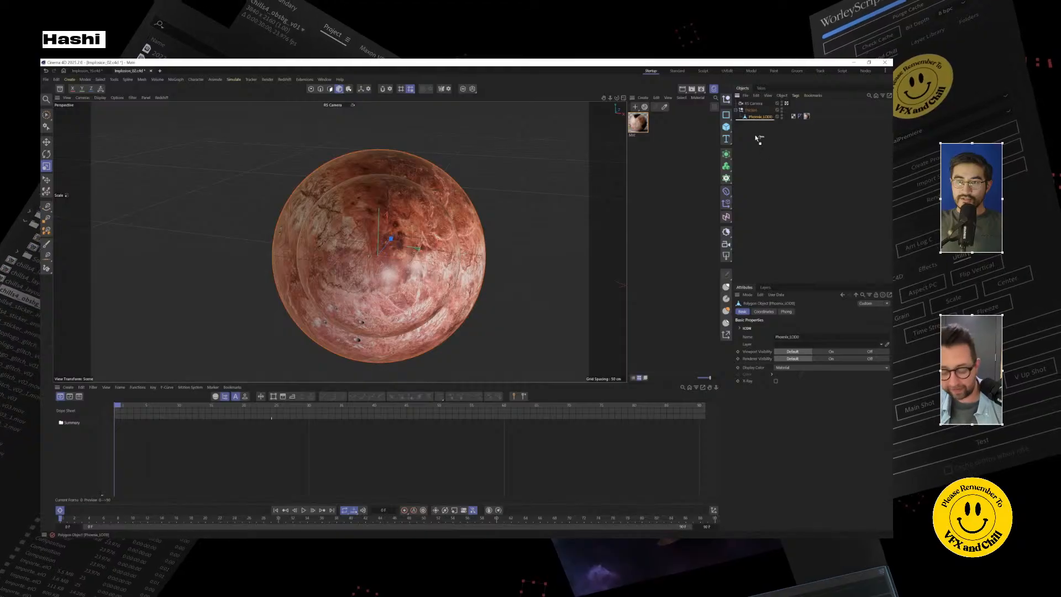
pyautogui.click(751, 110)
pyautogui.press('Delete')
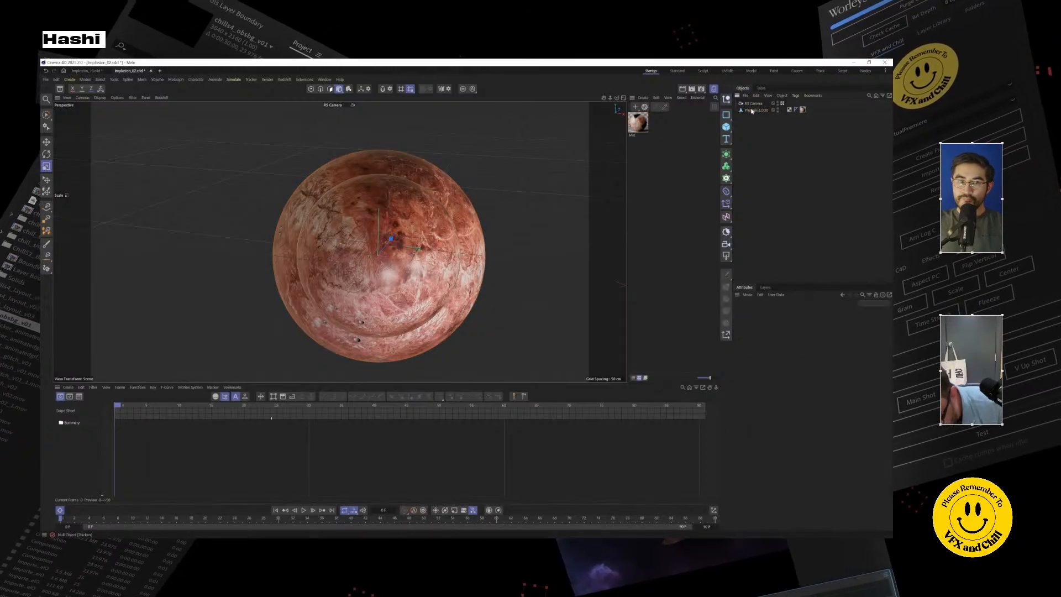
# Step: Turn off the RS Camera's near clip plane and view the planet unclipped from several angles
pyautogui.scroll(-2, 373, 271)
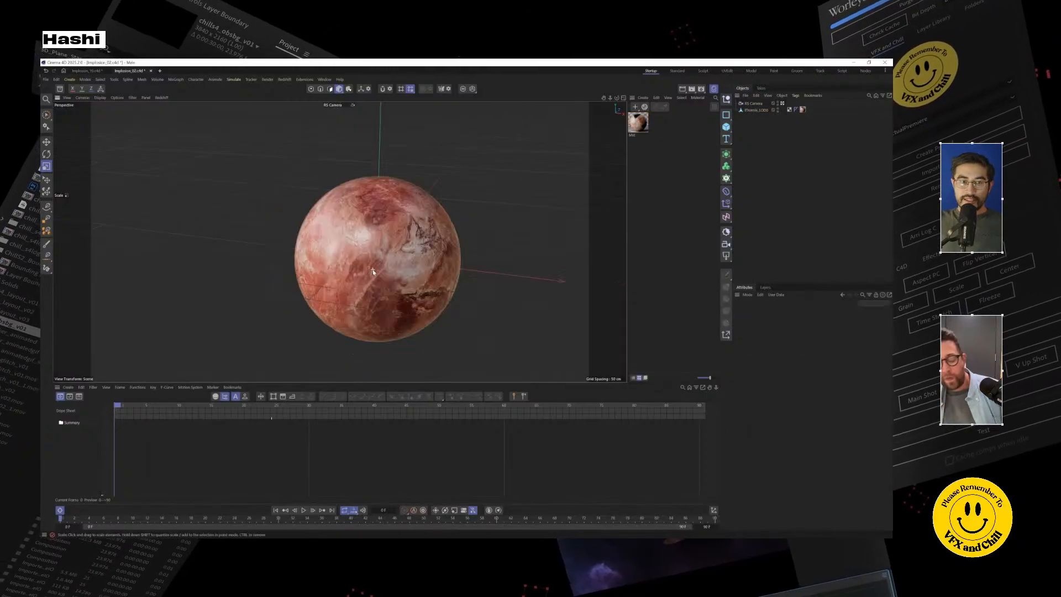
pyautogui.click(753, 103)
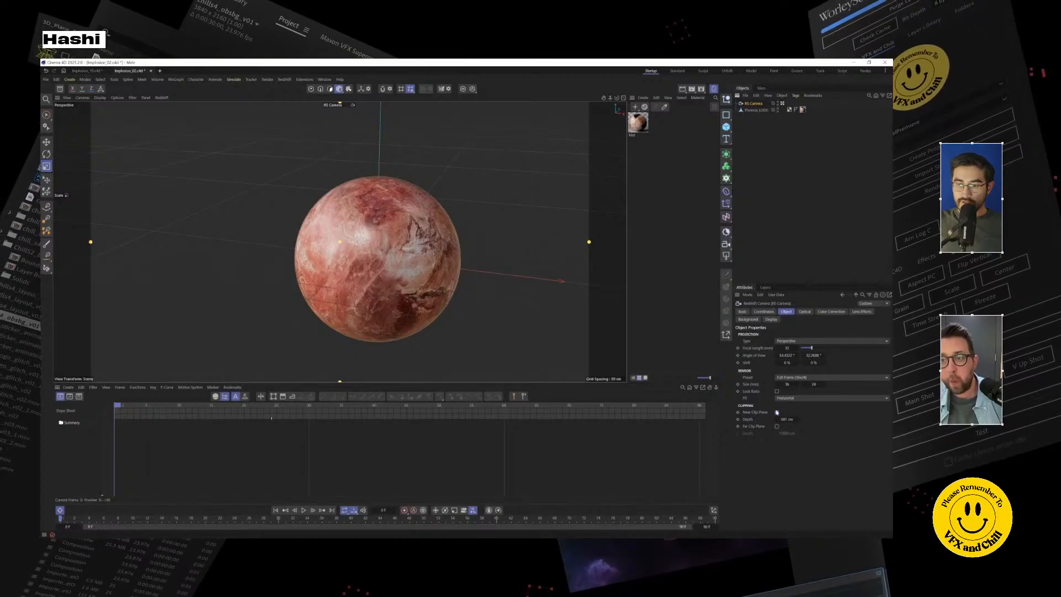
pyautogui.keyDown('alt'); pyautogui.moveTo(394, 275); pyautogui.dragTo(430, 268); pyautogui.keyUp('alt')
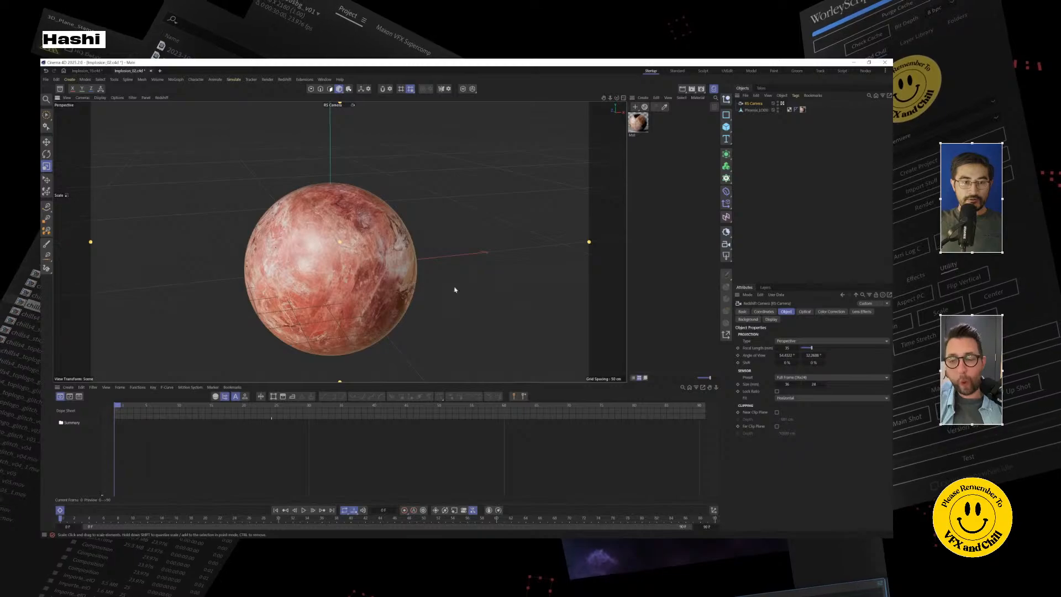
pyautogui.keyDown('alt'); pyautogui.moveTo(364, 197); pyautogui.dragTo(431, 276); pyautogui.keyUp('alt')
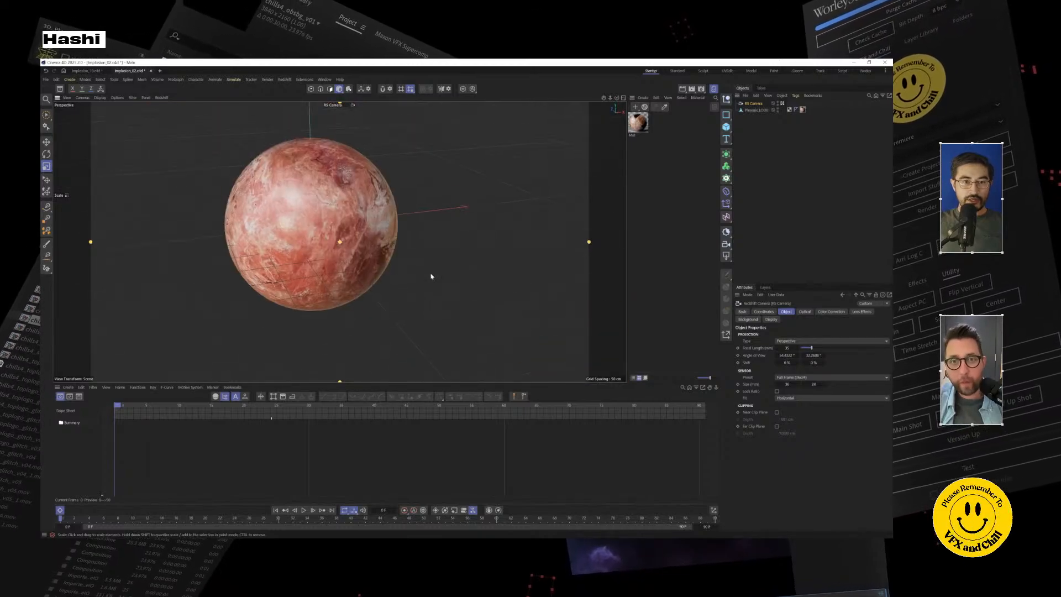
pyautogui.keyDown('alt'); pyautogui.moveTo(342, 216); pyautogui.dragTo(381, 240); pyautogui.keyUp('alt')
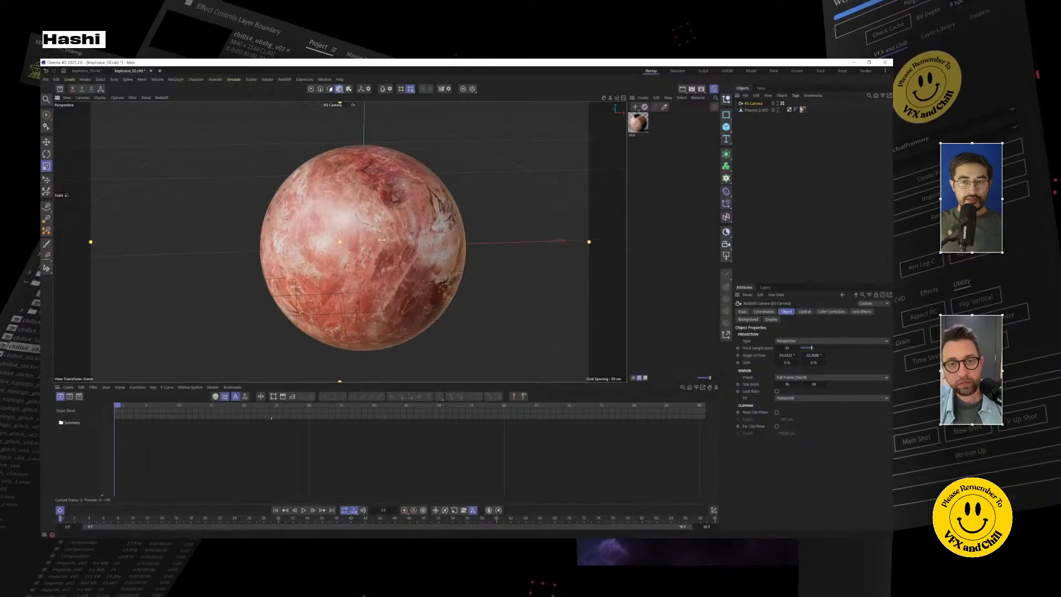
# Step: Add a Voronoi Fracture object and nest the Phoenix_LOD0 mesh inside it
pyautogui.click(727, 159)
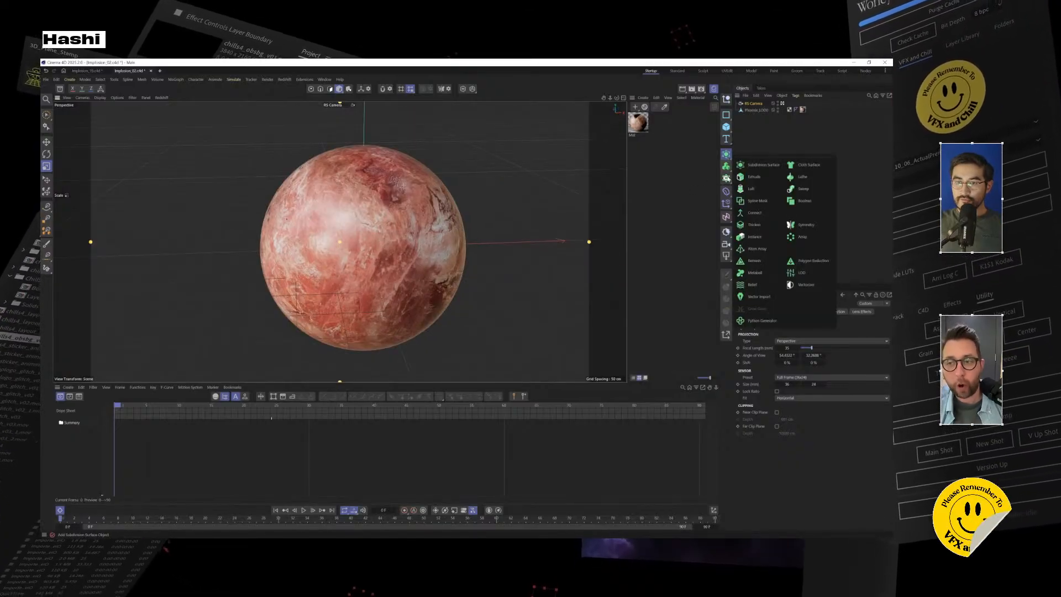
pyautogui.click(725, 166)
pyautogui.click(726, 178)
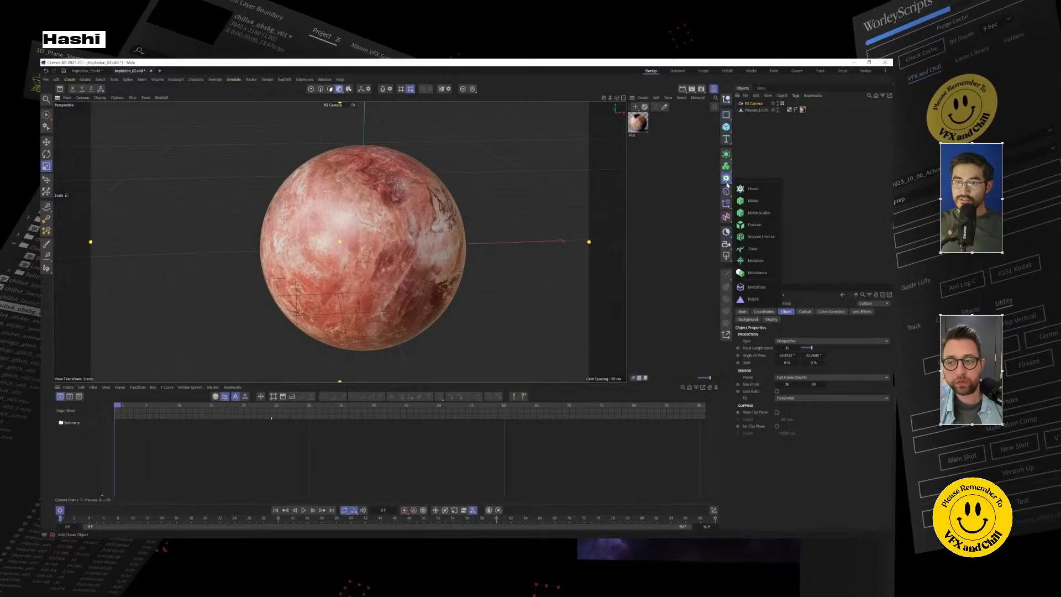
pyautogui.click(763, 237)
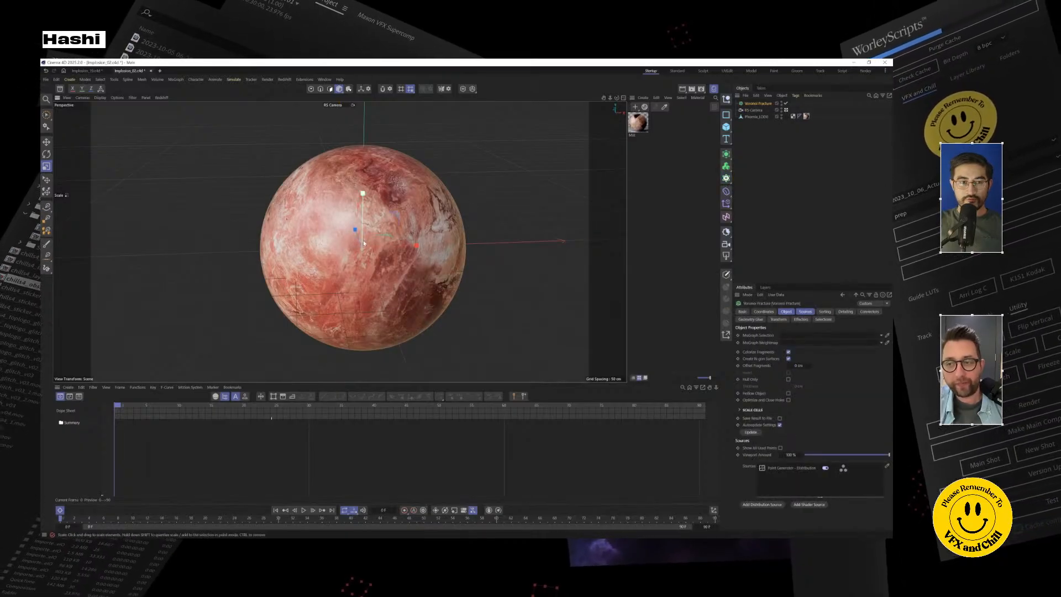
pyautogui.moveTo(756, 118); pyautogui.dragTo(758, 104)
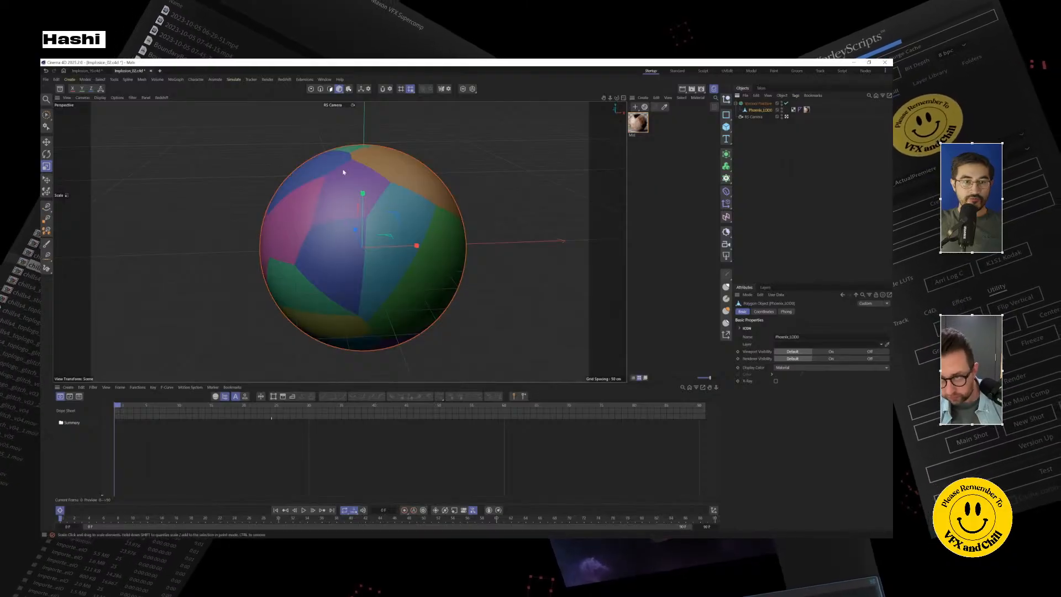
pyautogui.moveTo(295, 265)
pyautogui.keyDown('alt'); pyautogui.mouseDown()
pyautogui.moveTo(379, 263)
pyautogui.moveTo(255, 261)
pyautogui.moveTo(287, 268)
pyautogui.mouseUp(); pyautogui.keyUp('alt')
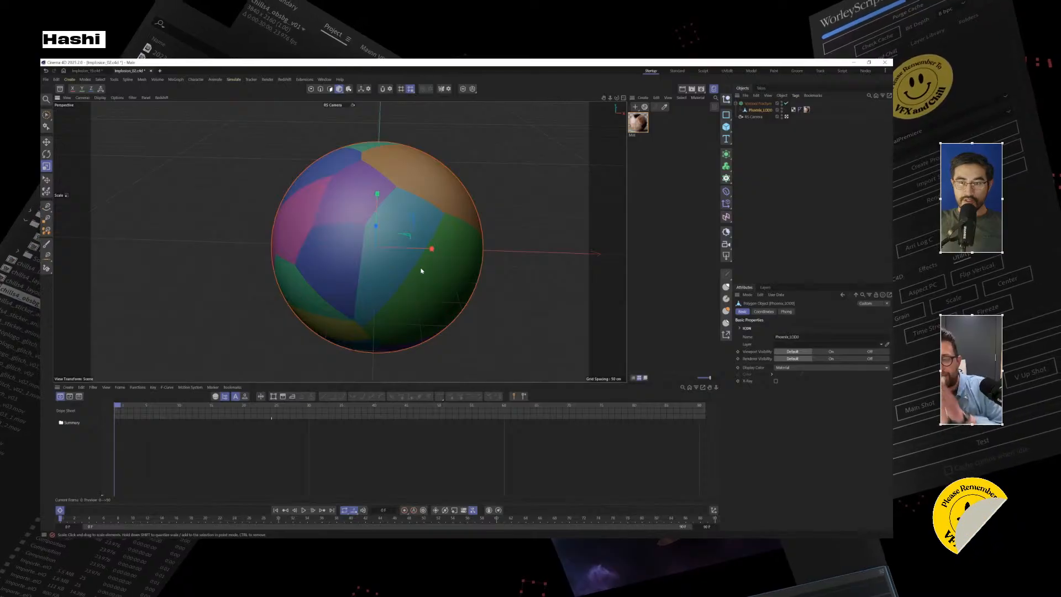
# Step: Enable Hollow Object and Optimize and Close Holes on the Voronoi Fracture
pyautogui.click(756, 103)
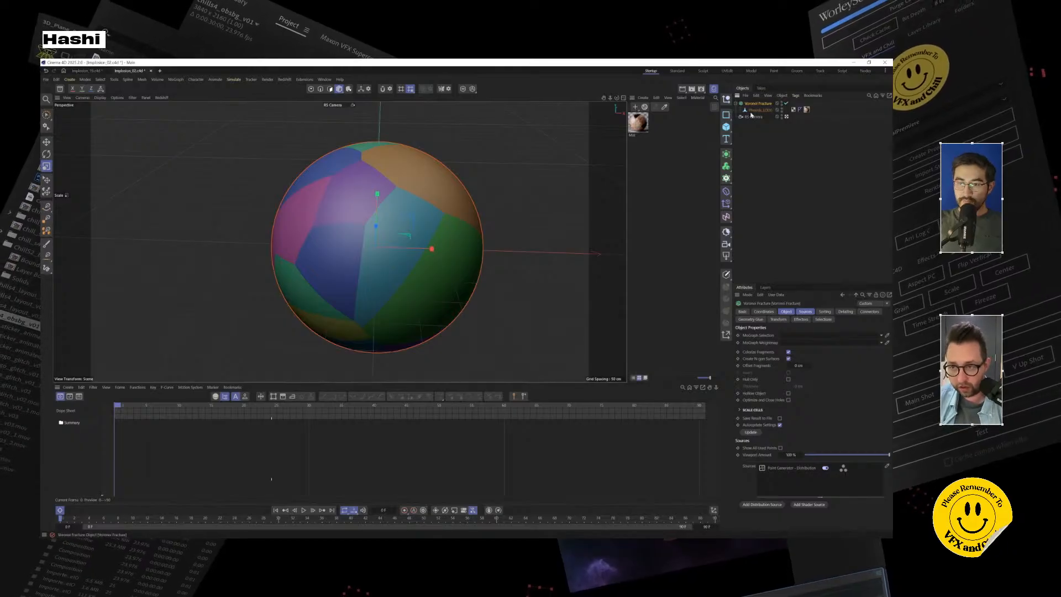
pyautogui.click(788, 393)
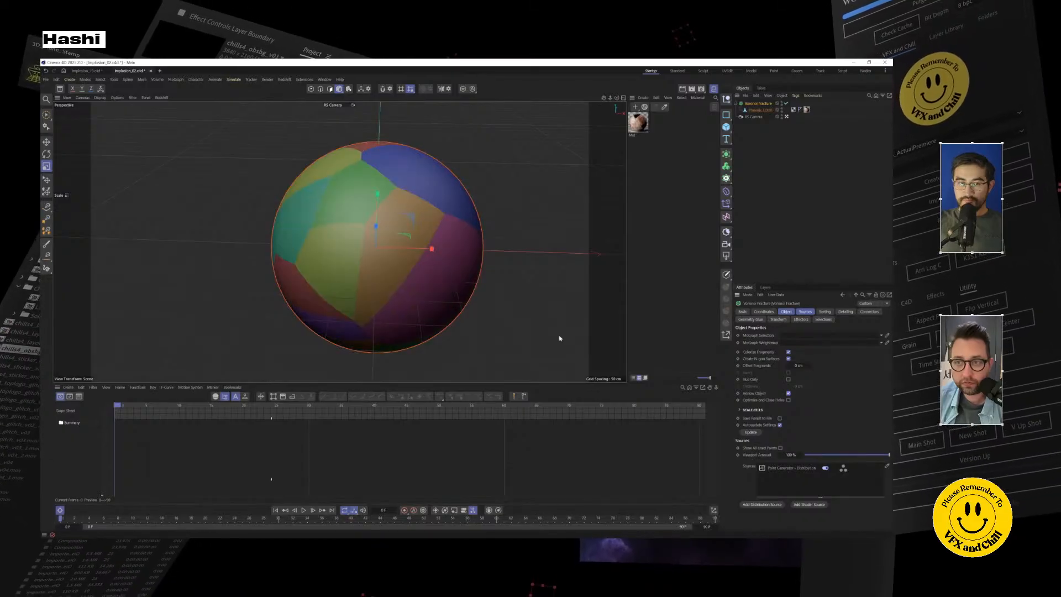
pyautogui.keyDown('alt'); pyautogui.moveTo(407, 222); pyautogui.dragTo(475, 223); pyautogui.keyUp('alt')
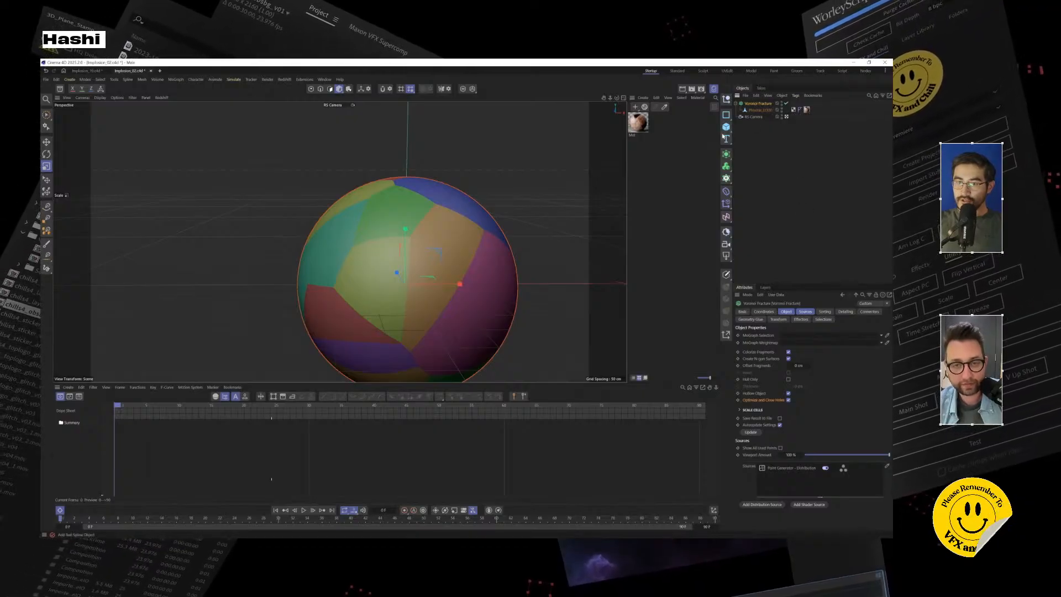
# Step: Add a plane, move it down beneath the fractured planet, and scale it up into a wide floor
pyautogui.moveTo(727, 129); pyautogui.dragTo(759, 150)
pyautogui.scroll(-2, 520, 311)
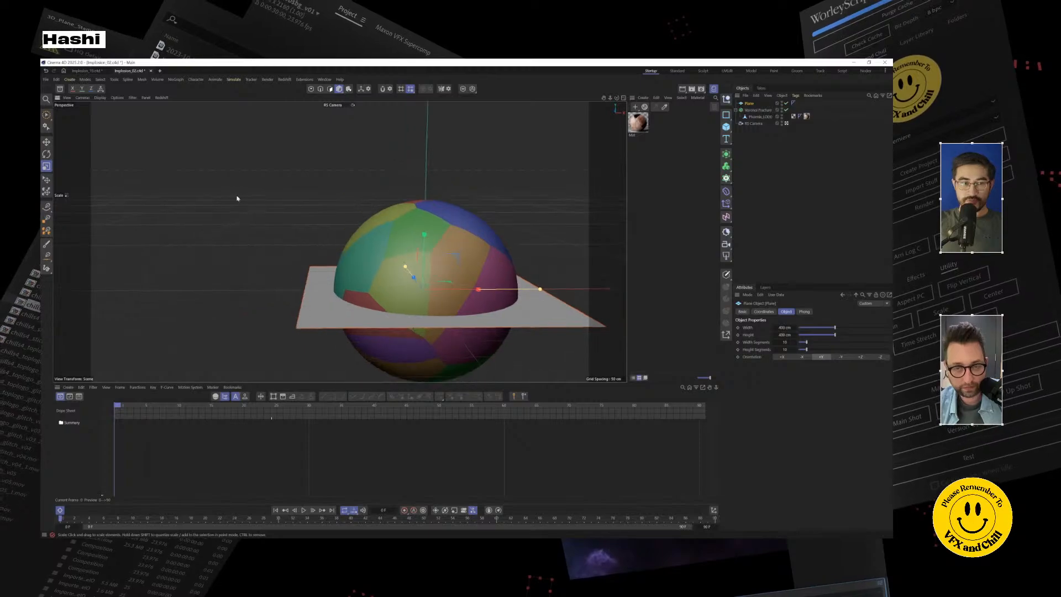
pyautogui.click(47, 142)
pyautogui.moveTo(423, 236); pyautogui.dragTo(421, 362)
pyautogui.scroll(-2, 446, 338)
pyautogui.keyDown('alt'); pyautogui.moveTo(450, 319); pyautogui.dragTo(325, 168, button='middle'); pyautogui.keyUp('alt')
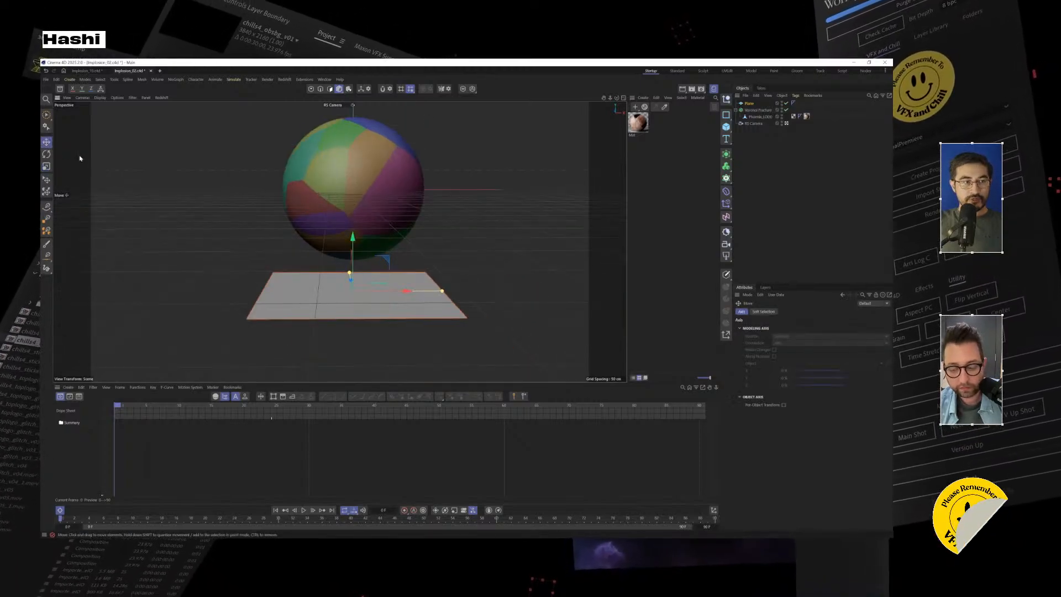
pyautogui.click(46, 166)
pyautogui.moveTo(276, 301); pyautogui.dragTo(315, 309)
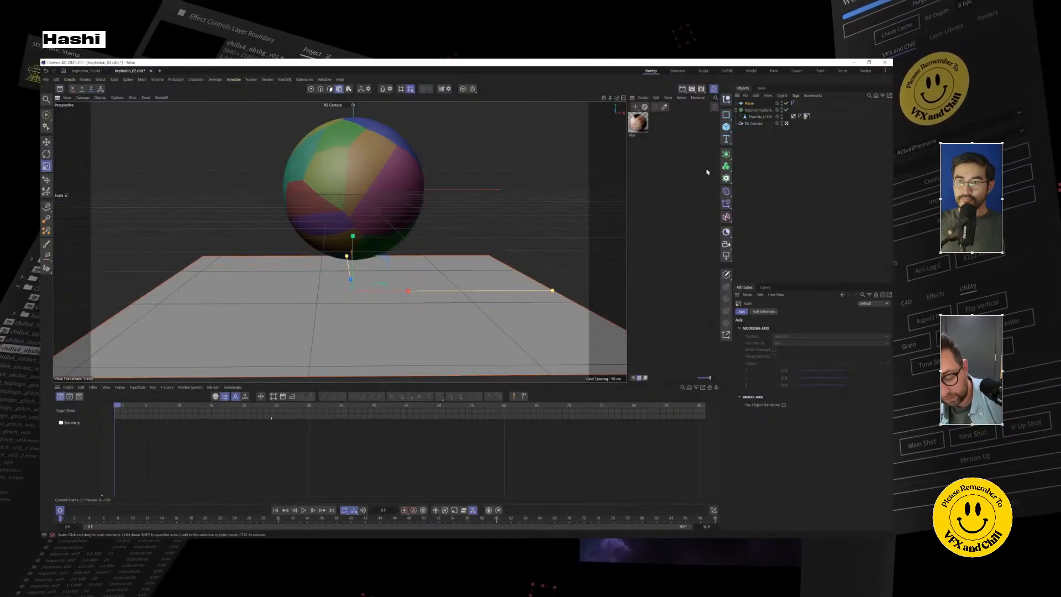
# Step: Add a Collider simulation tag to the floor plane
pyautogui.rightClick(747, 105)
pyautogui.moveTo(790, 201)
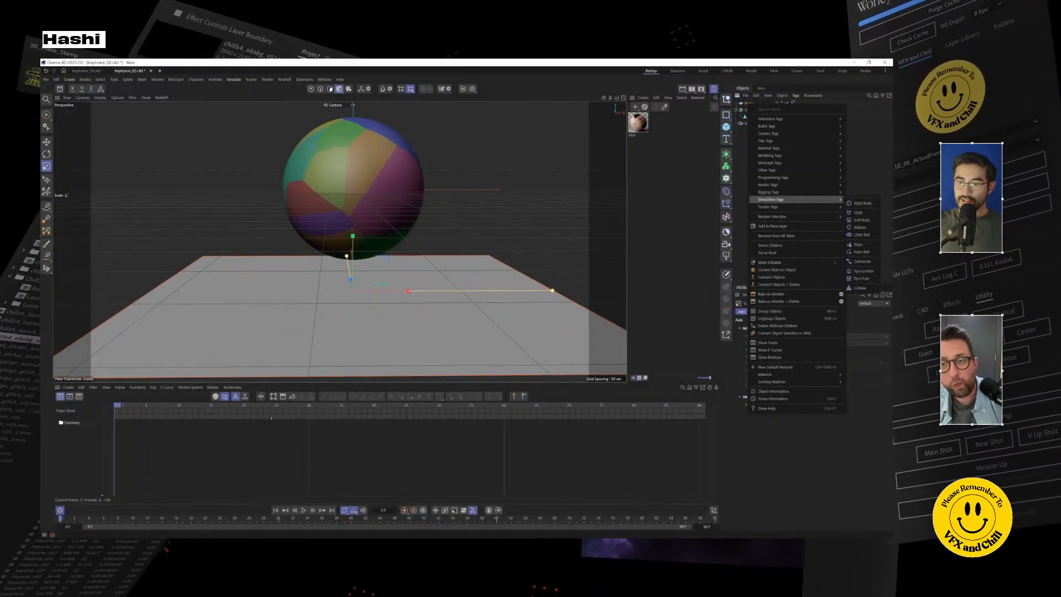
pyautogui.click(858, 288)
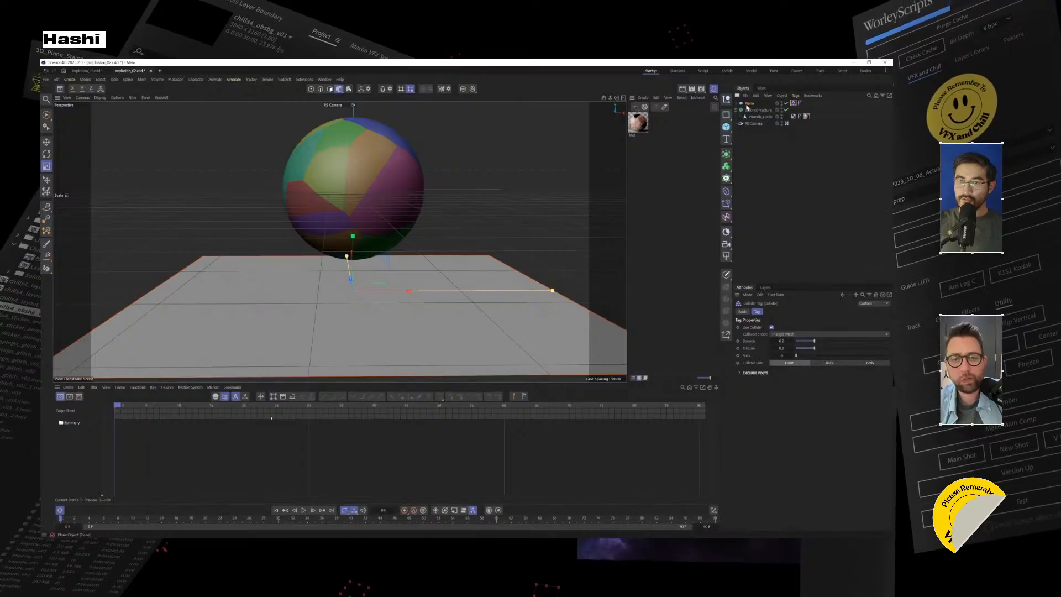
# Step: Add a Rigid Body simulation tag to the Voronoi Fracture
pyautogui.click(756, 110)
pyautogui.rightClick(757, 112)
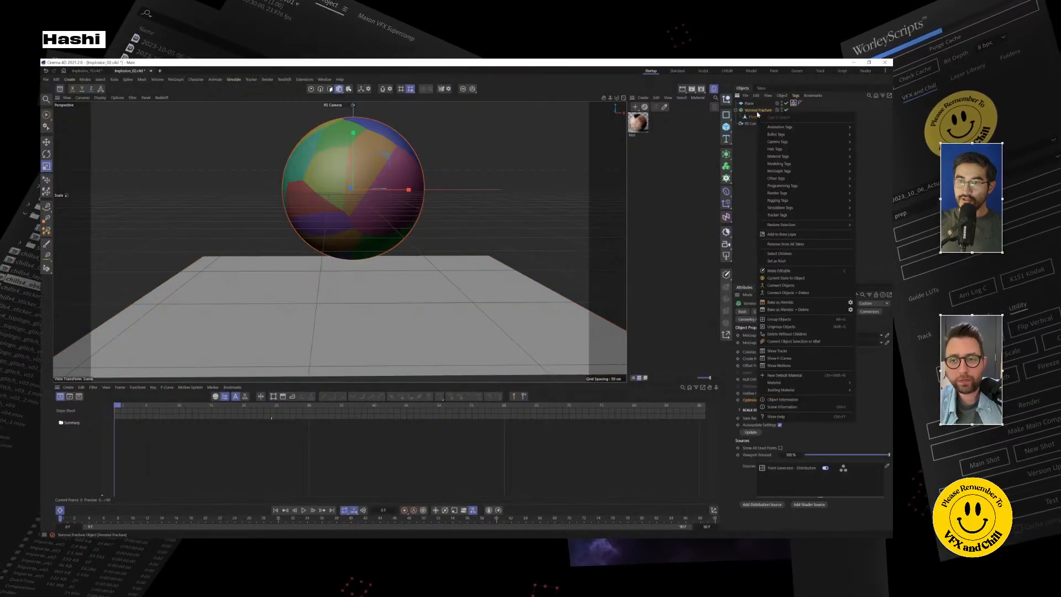
pyautogui.moveTo(835, 212)
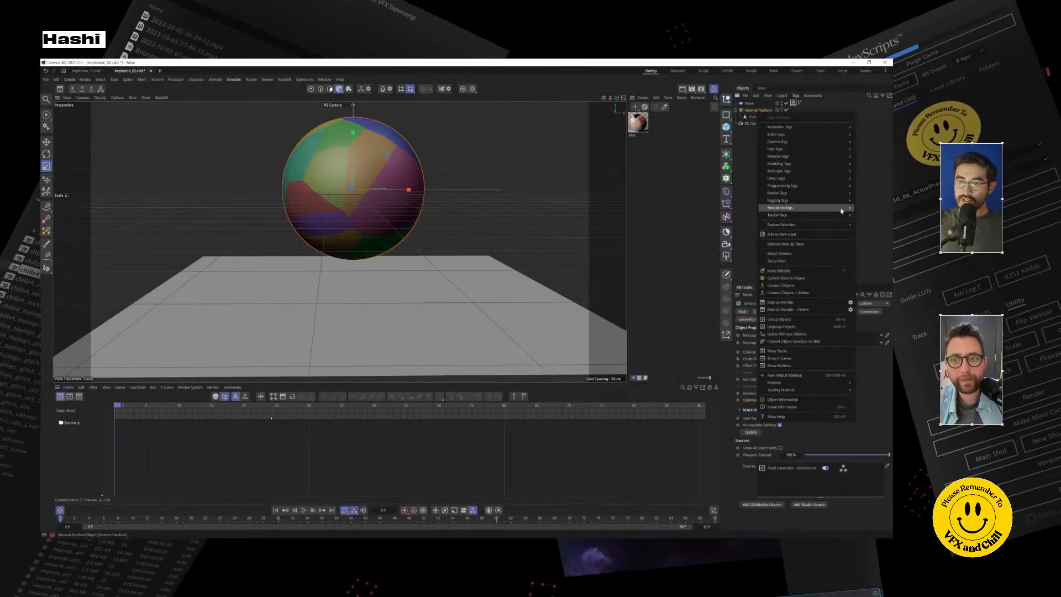
pyautogui.click(865, 213)
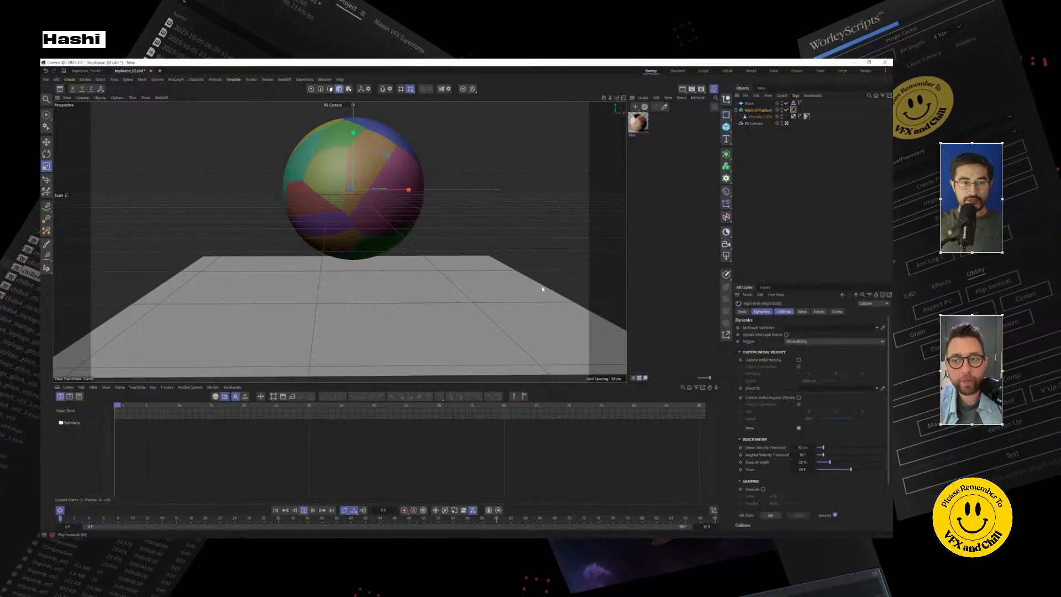
# Step: Play the simulation and examine how the hollow planet pieces fall onto the floor plane
pyautogui.press('F8')
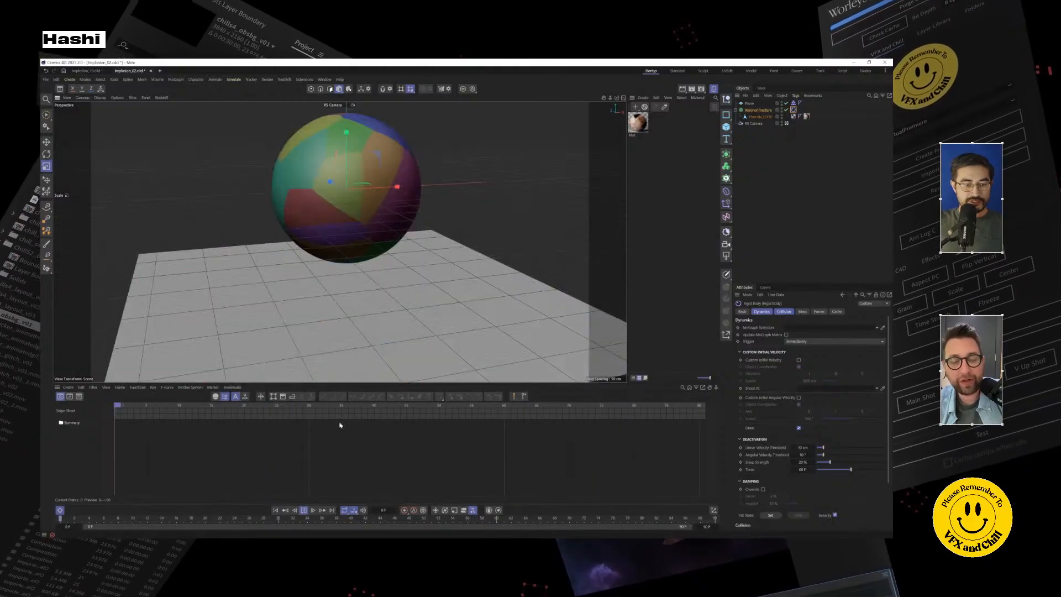
pyautogui.click(303, 510)
pyautogui.keyDown('alt'); pyautogui.moveTo(357, 299); pyautogui.dragTo(359, 232); pyautogui.keyUp('alt')
pyautogui.keyDown('alt'); pyautogui.moveTo(262, 265); pyautogui.dragTo(373, 207); pyautogui.keyUp('alt')
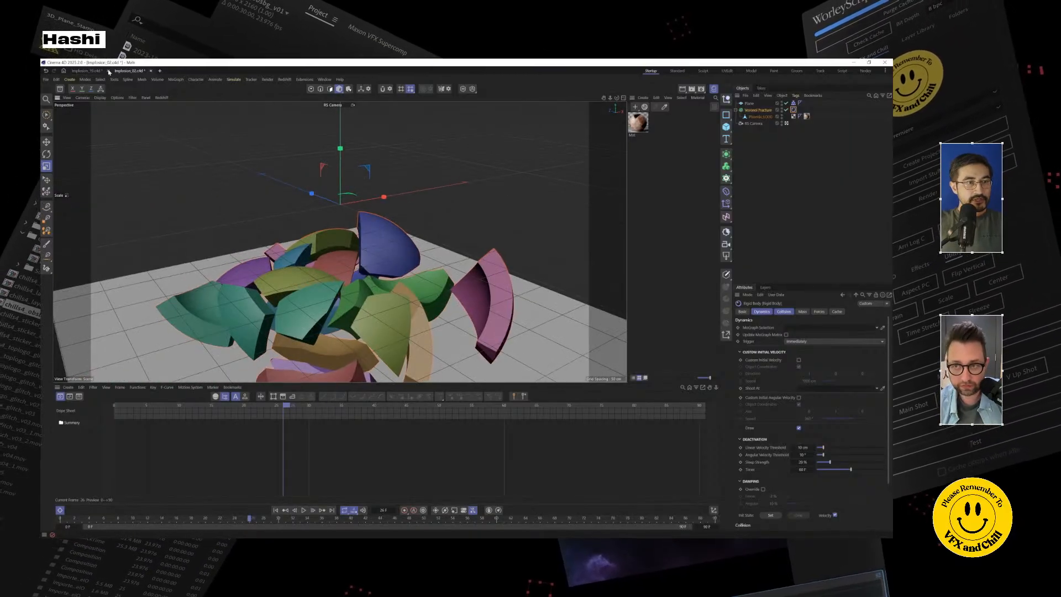
# Step: Close the other open implosion project, saving its changes
pyautogui.click(109, 71)
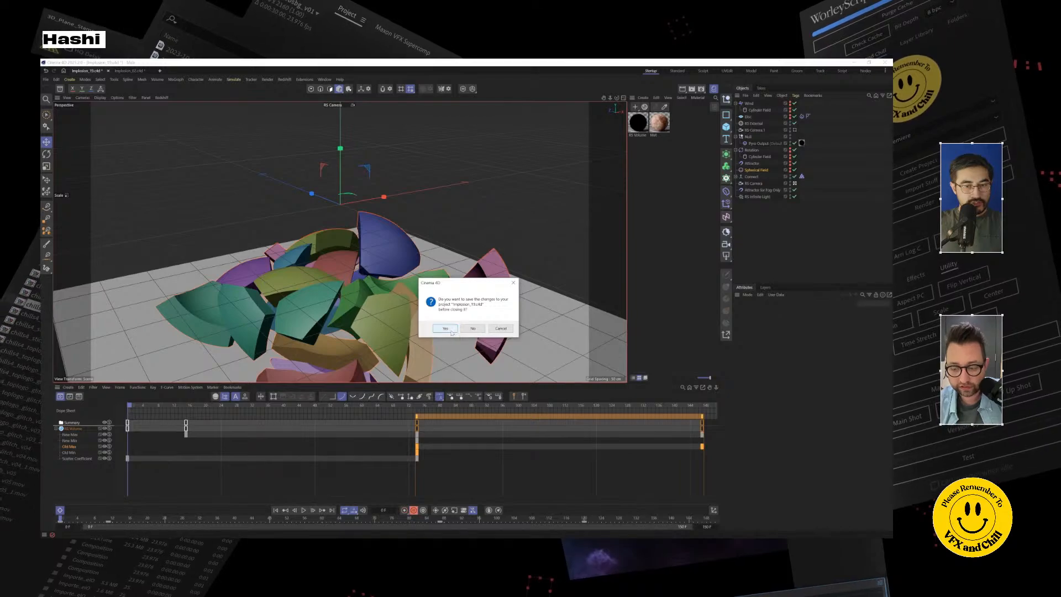
pyautogui.click(452, 331)
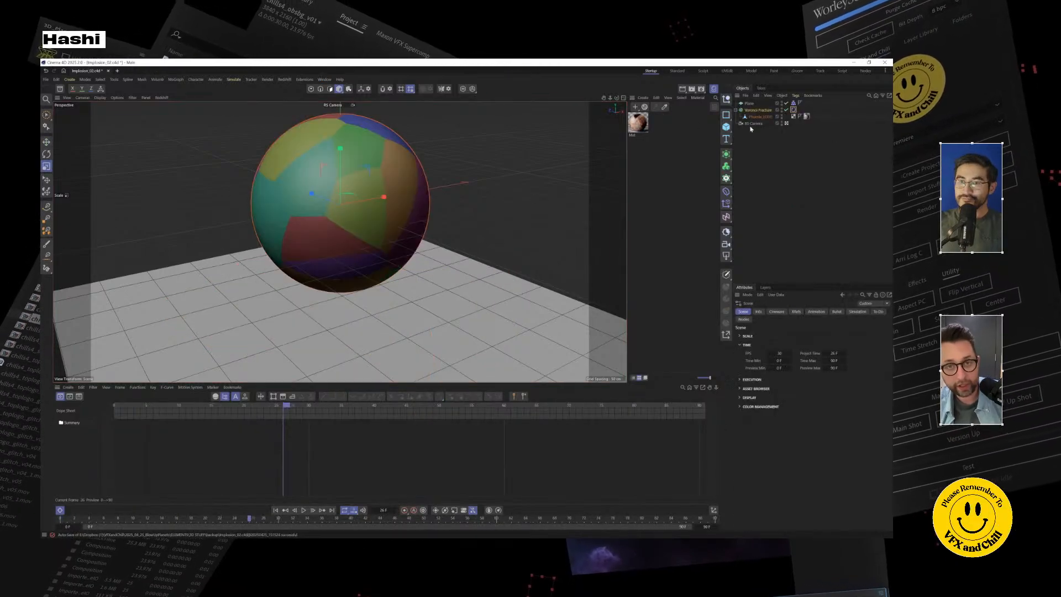
# Step: Delete the floor plane and reframe the view around the selected Voronoi Fracture
pyautogui.click(753, 103)
pyautogui.press('Delete')
pyautogui.click(756, 96)
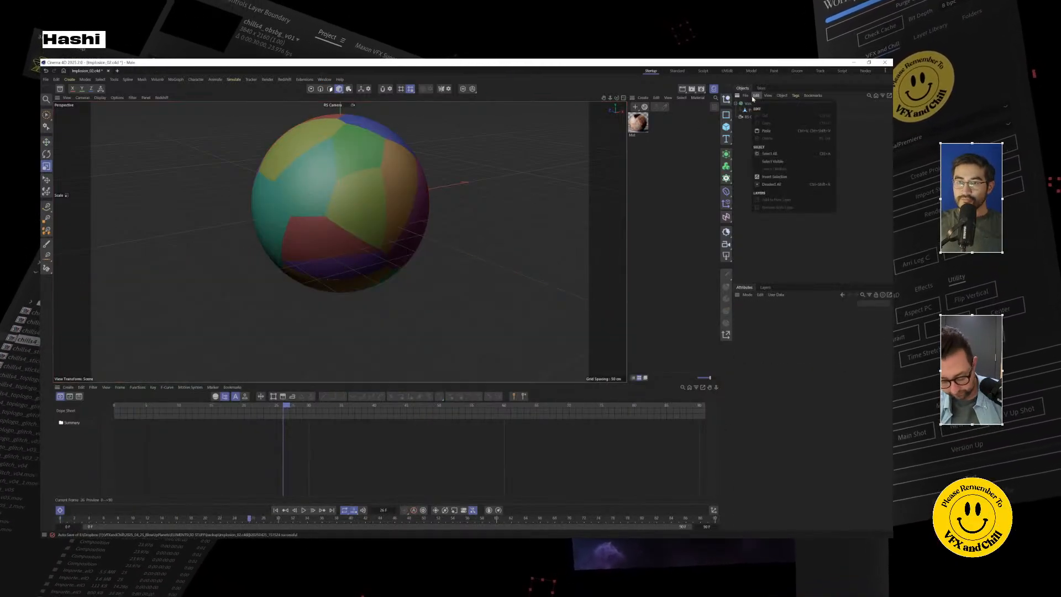
pyautogui.click(745, 95)
pyautogui.click(759, 105)
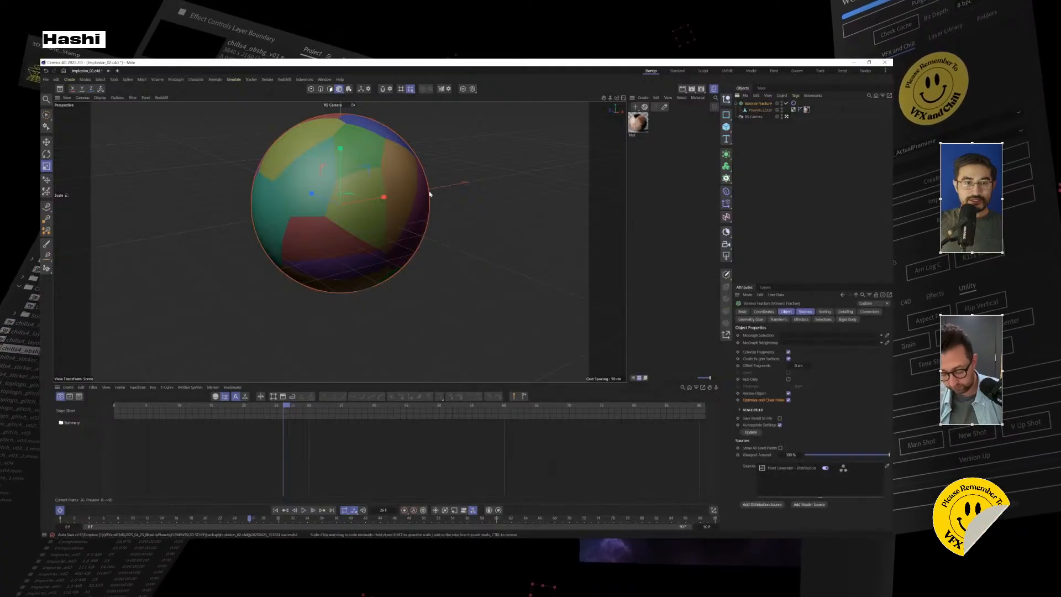
pyautogui.scroll(-5, 393, 203)
pyautogui.keyDown('alt'); pyautogui.moveTo(390, 231); pyautogui.dragTo(397, 238); pyautogui.keyUp('alt')
pyautogui.keyDown('alt'); pyautogui.moveTo(397, 238); pyautogui.dragTo(399, 270, button='middle'); pyautogui.keyUp('alt')
pyautogui.scroll(3, 398, 265)
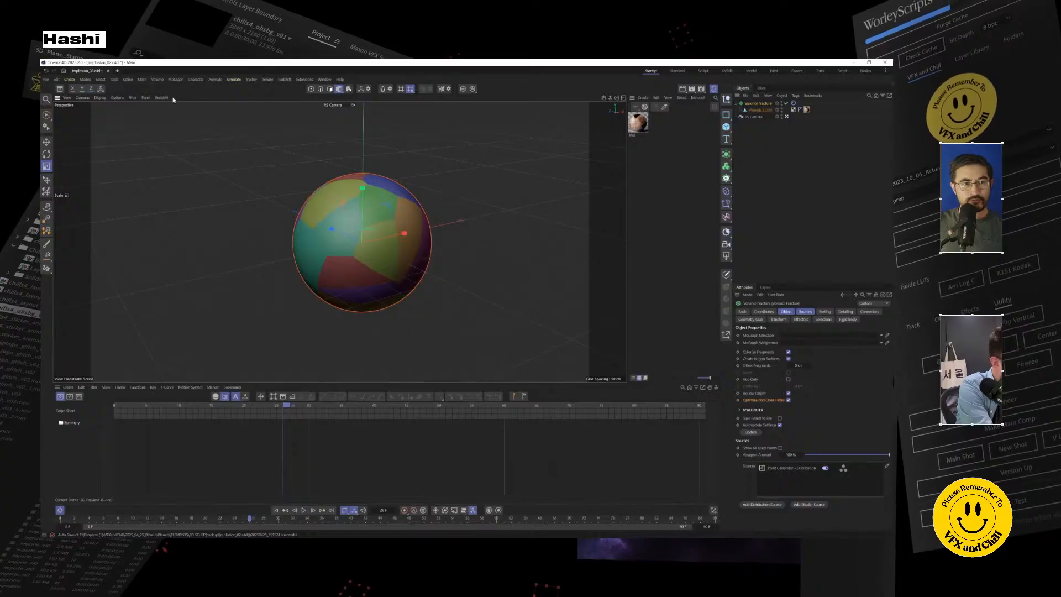
# Step: Review the Voronoi Fracture's object properties and the dynamics settings of its Rigid Body tag
pyautogui.click(161, 98)
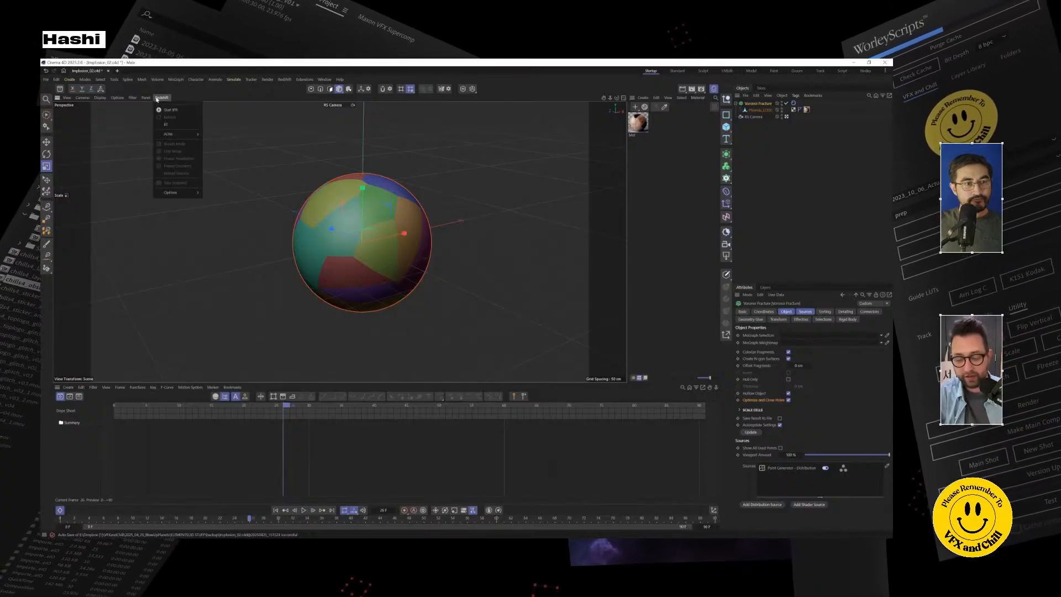
pyautogui.click(760, 102)
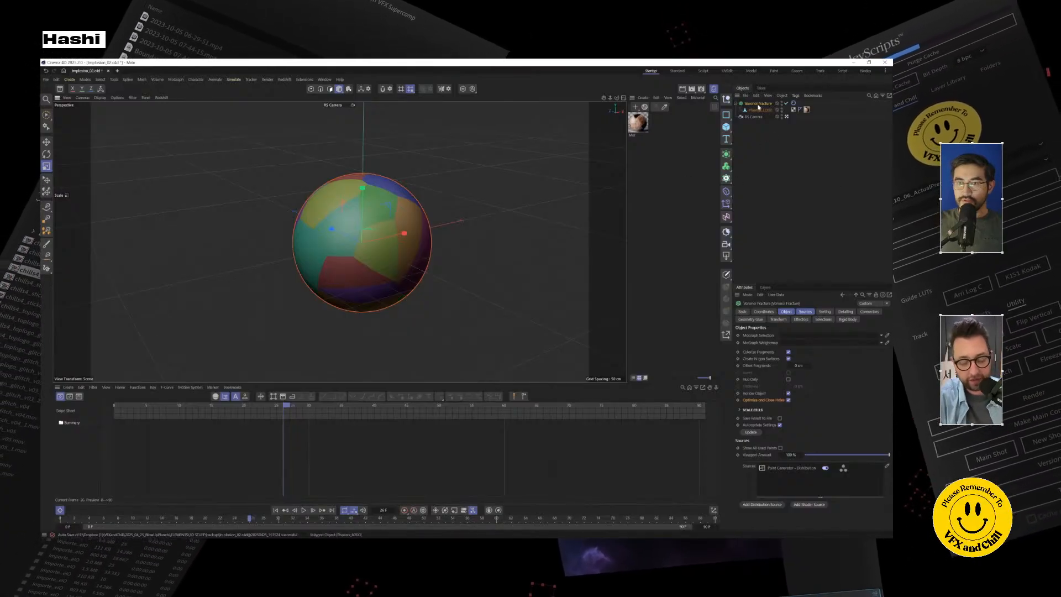
pyautogui.click(794, 103)
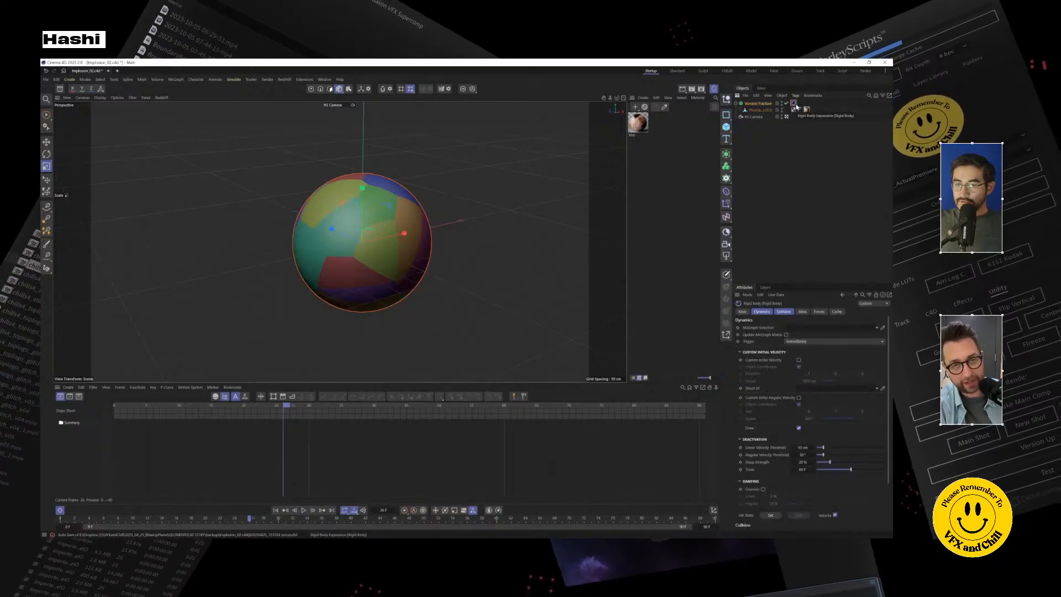
pyautogui.click(788, 172)
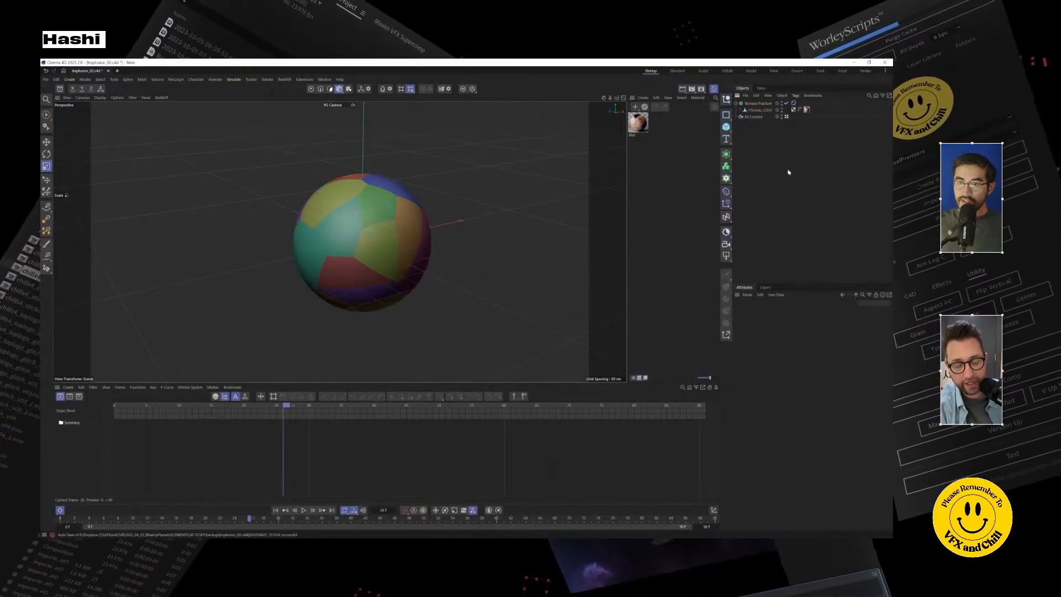
pyautogui.click(764, 104)
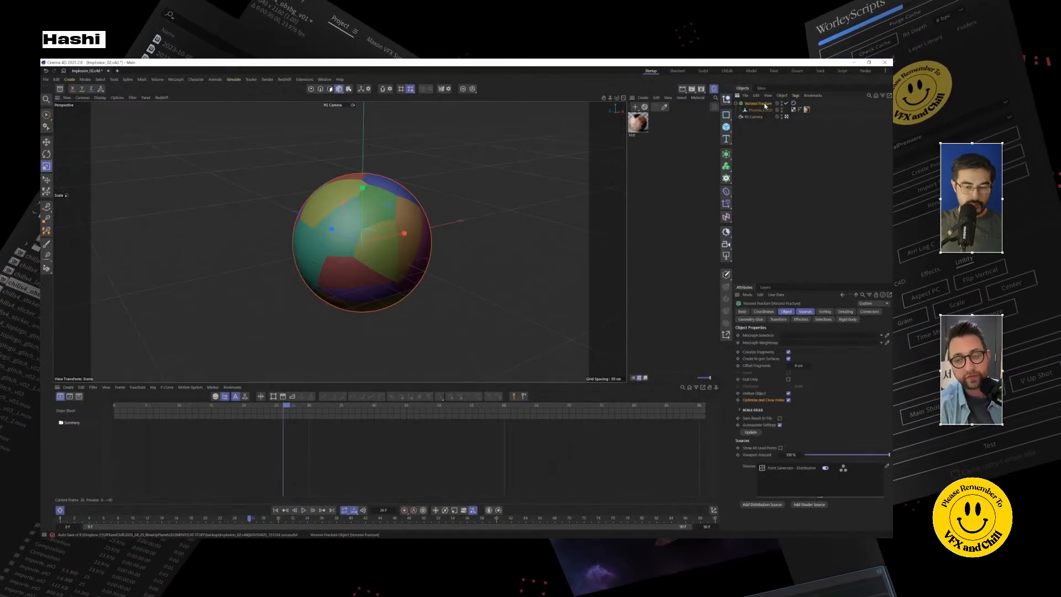
pyautogui.click(768, 175)
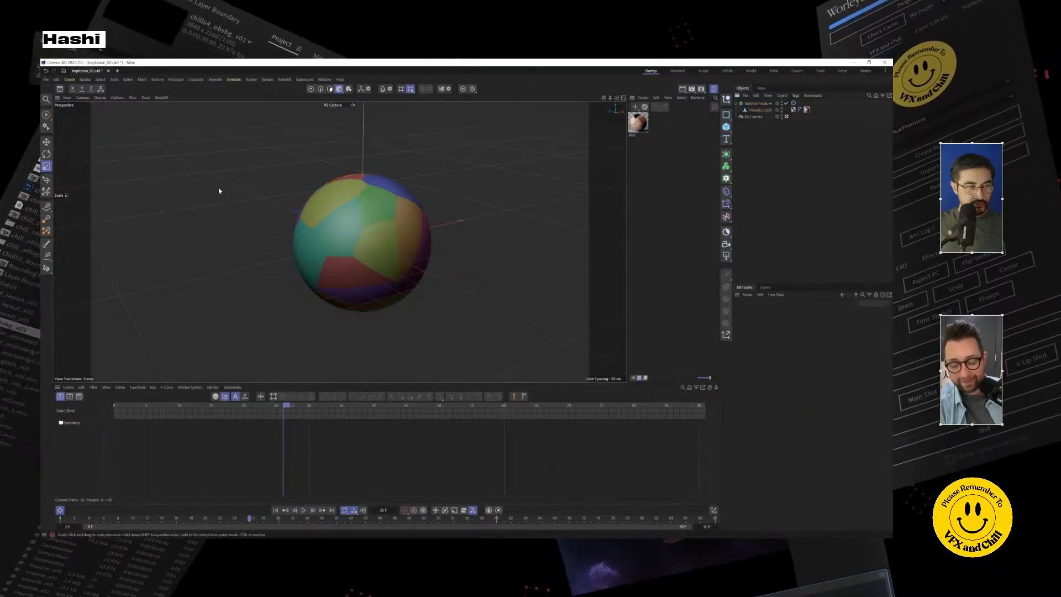
# Step: Set the project frame rate to 24 FPS
pyautogui.hotkey('ctrl', 'd')
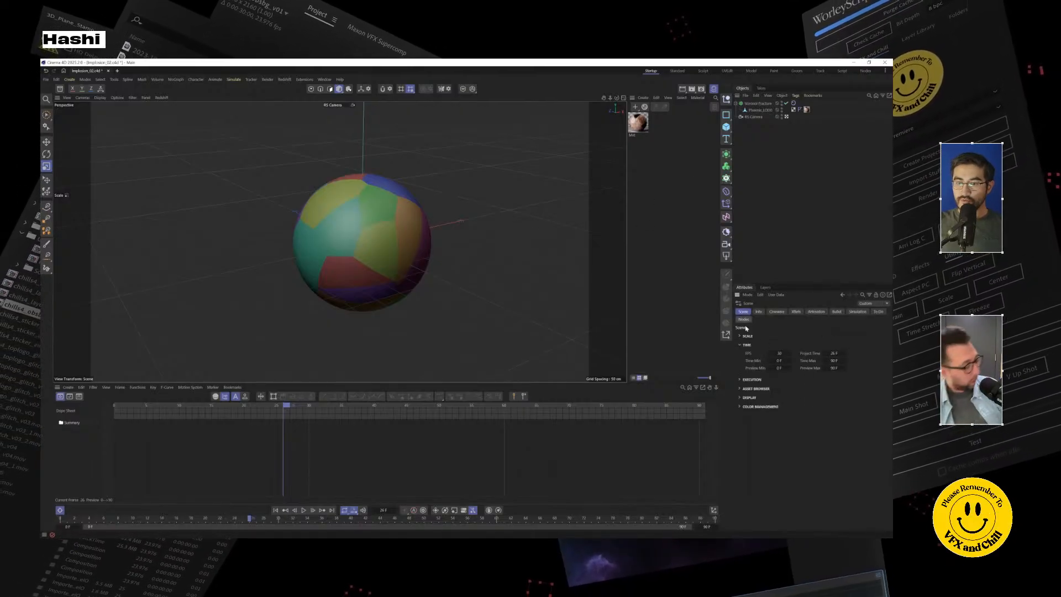
pyautogui.click(778, 353)
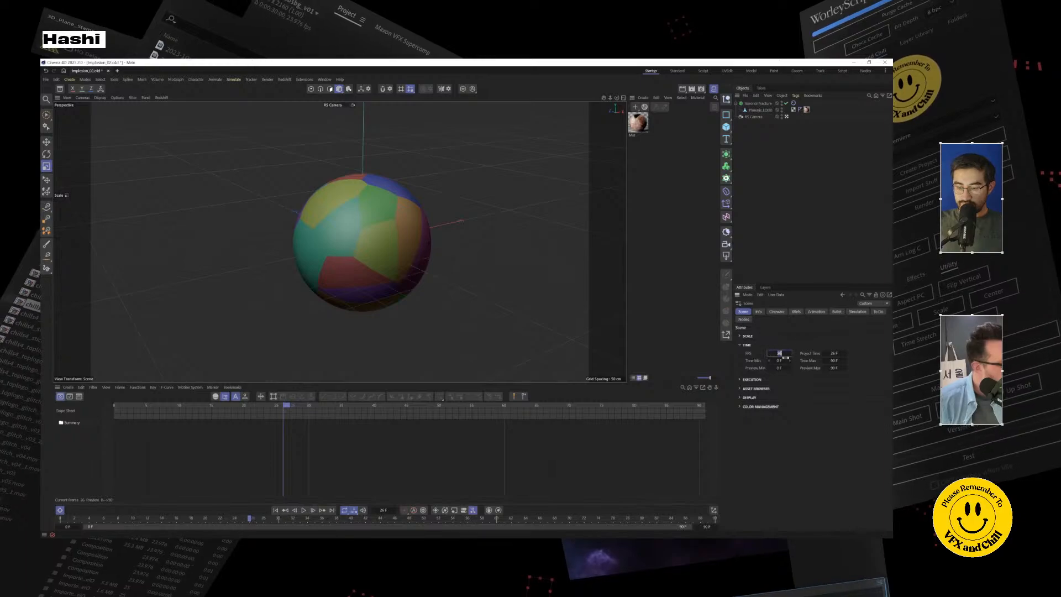
pyautogui.write('24')
pyautogui.press('Return')
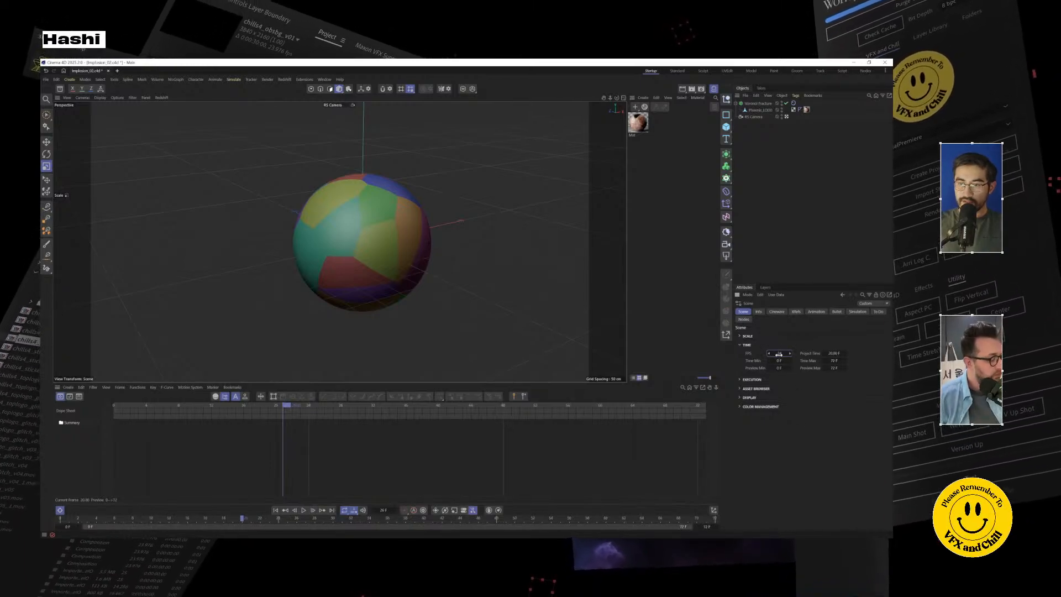
# Step: Set the gravity of the project's simulation scene to 0 cm
pyautogui.click(858, 312)
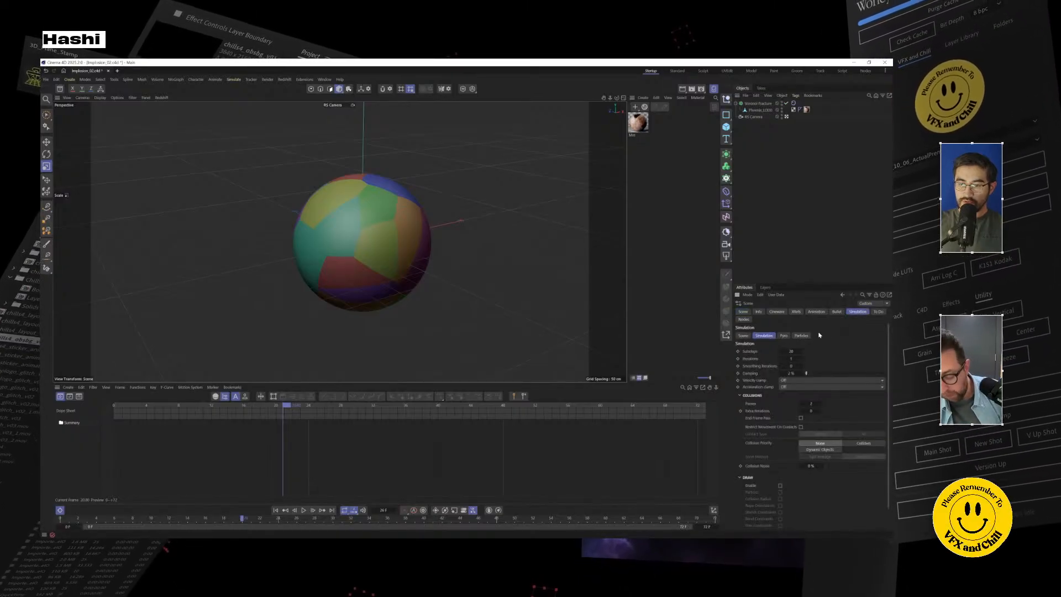
pyautogui.click(742, 336)
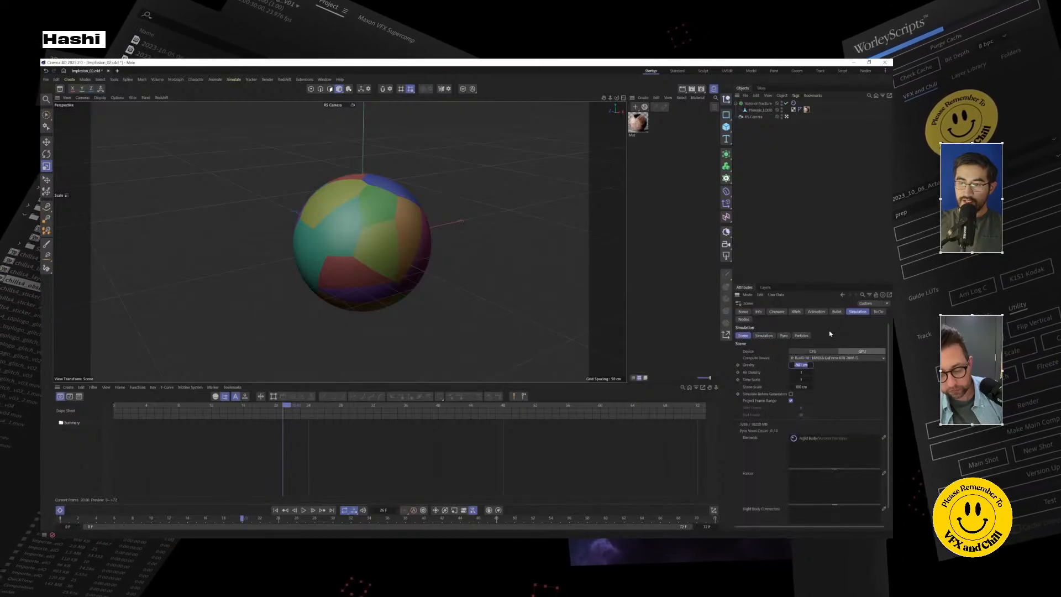
pyautogui.press('BackSpace')
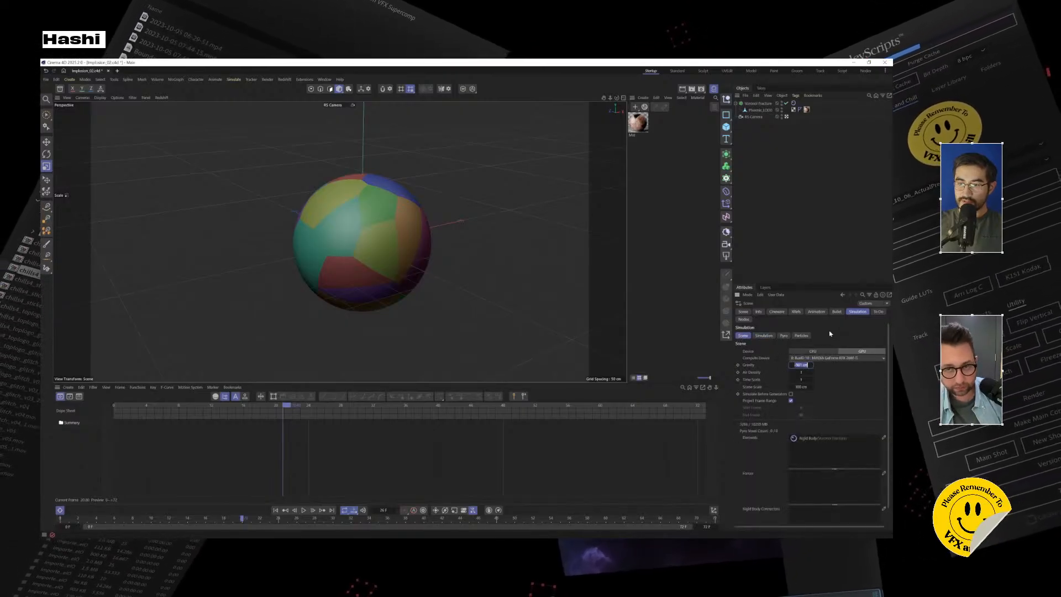
pyautogui.press('Return')
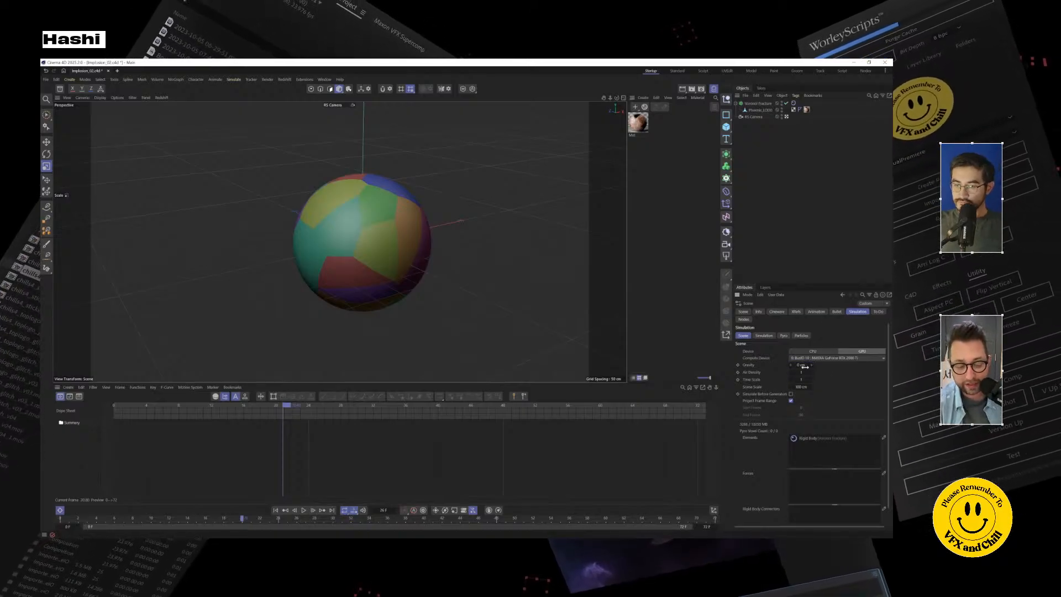
# Step: Play the simulation with the Voronoi Fracture selected to check how the pieces behave without gravity
pyautogui.click(755, 103)
pyautogui.click(280, 513)
pyautogui.click(304, 511)
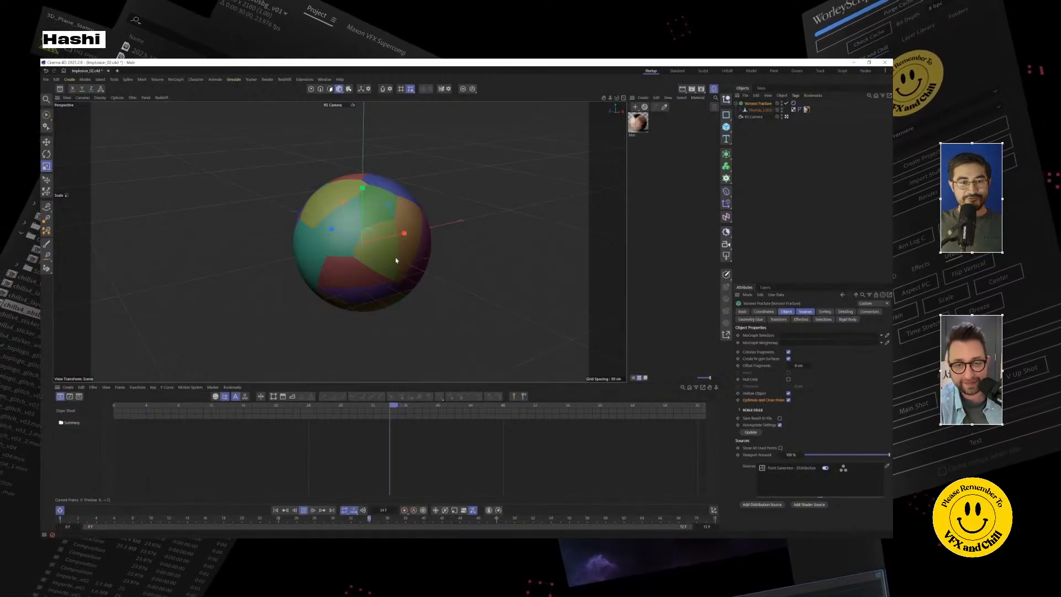
pyautogui.click(304, 512)
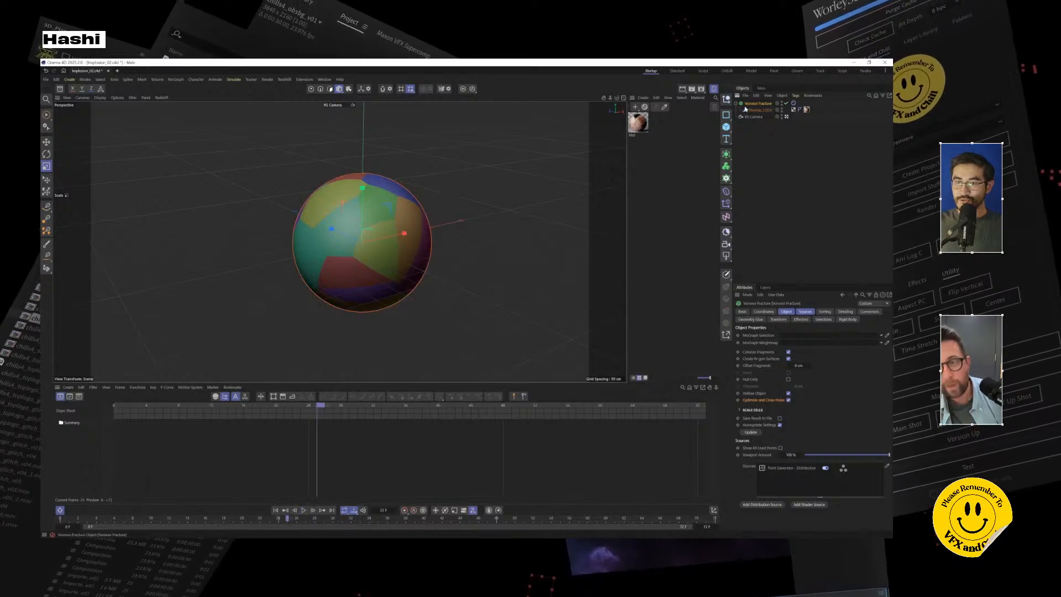
# Step: Increase the point amount of the Voronoi Fracture's Point Generator to break the planet into many more pieces
pyautogui.click(794, 109)
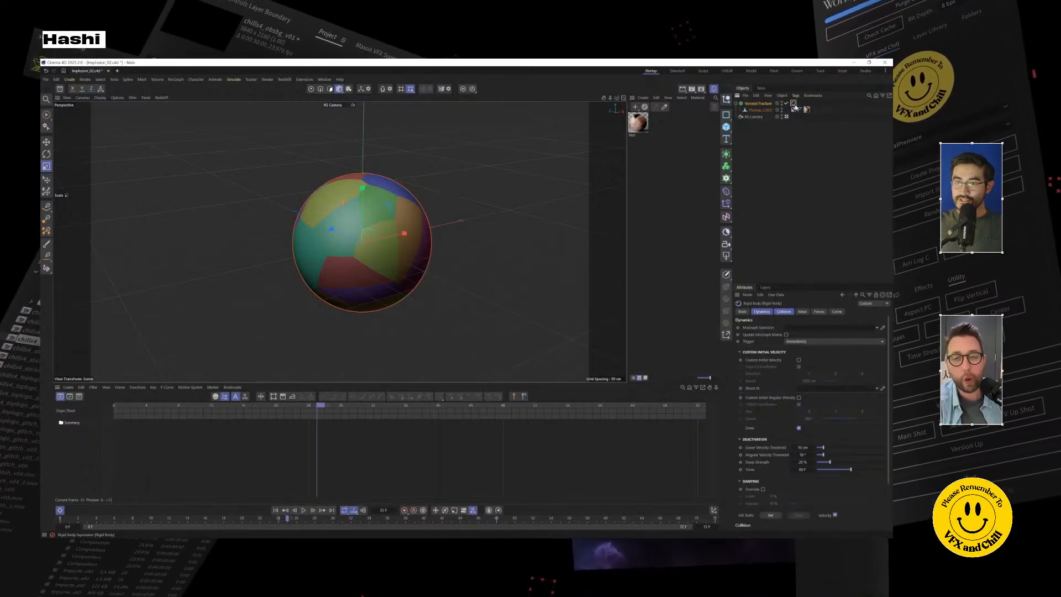
pyautogui.click(757, 104)
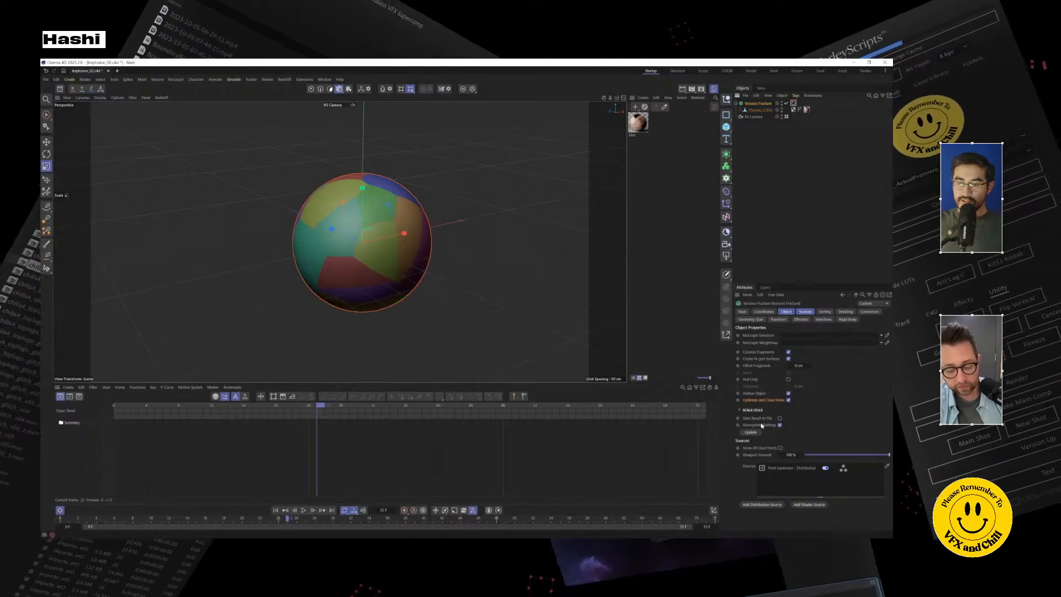
pyautogui.click(788, 469)
pyautogui.keyDown('alt'); pyautogui.moveTo(431, 282); pyautogui.dragTo(423, 237, button='middle'); pyautogui.keyUp('alt')
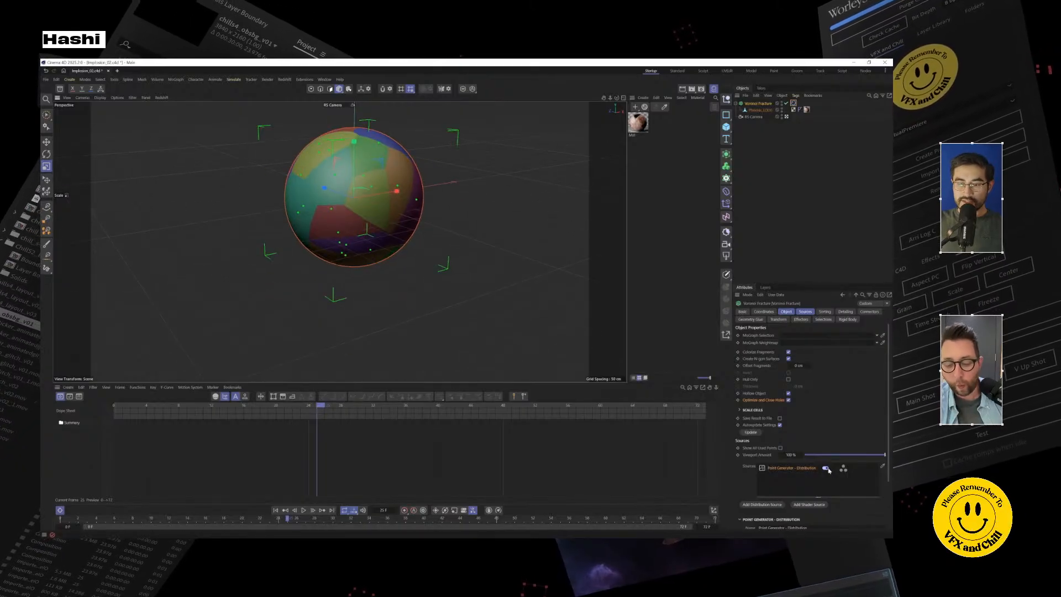
pyautogui.scroll(-2, 803, 462)
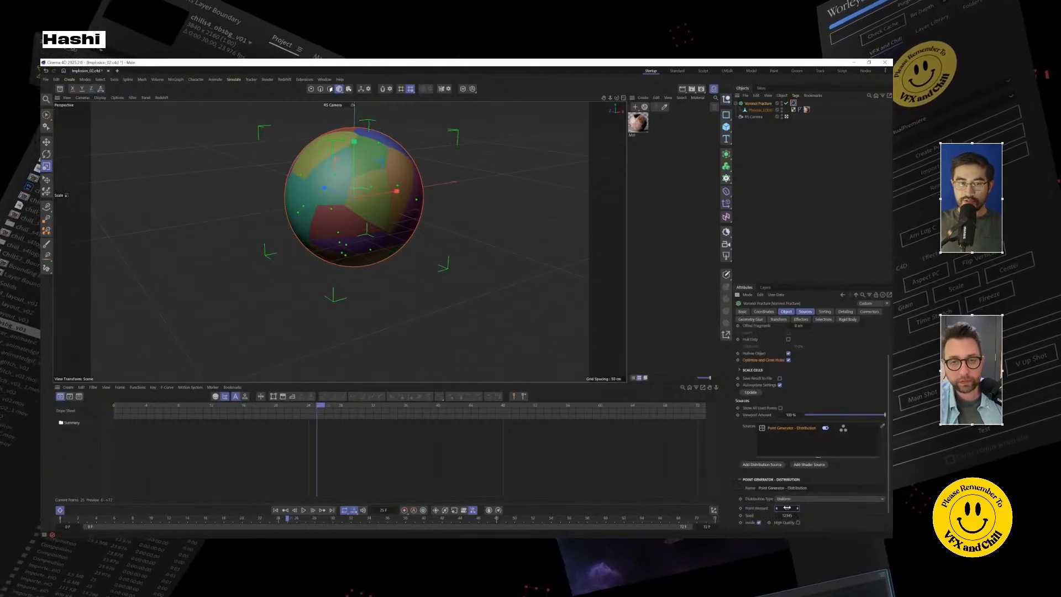
pyautogui.moveTo(786, 507)
pyautogui.mouseDown()
pyautogui.moveTo(812, 508)
pyautogui.moveTo(790, 508)
pyautogui.mouseUp()
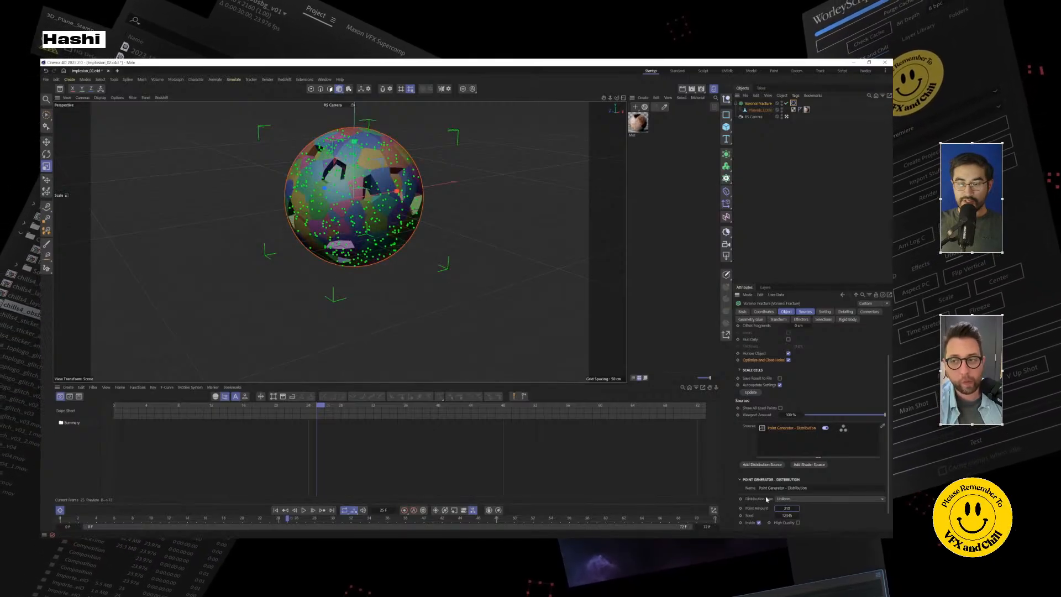
# Step: Return the timeline to frame 0 so the denser fracture shows in its initial, unsimulated state
pyautogui.keyDown('alt'); pyautogui.moveTo(367, 205); pyautogui.dragTo(376, 228, button='middle'); pyautogui.keyUp('alt')
pyautogui.scroll(3, 375, 228)
pyautogui.keyDown('alt'); pyautogui.moveTo(375, 228); pyautogui.dragTo(269, 375); pyautogui.keyUp('alt')
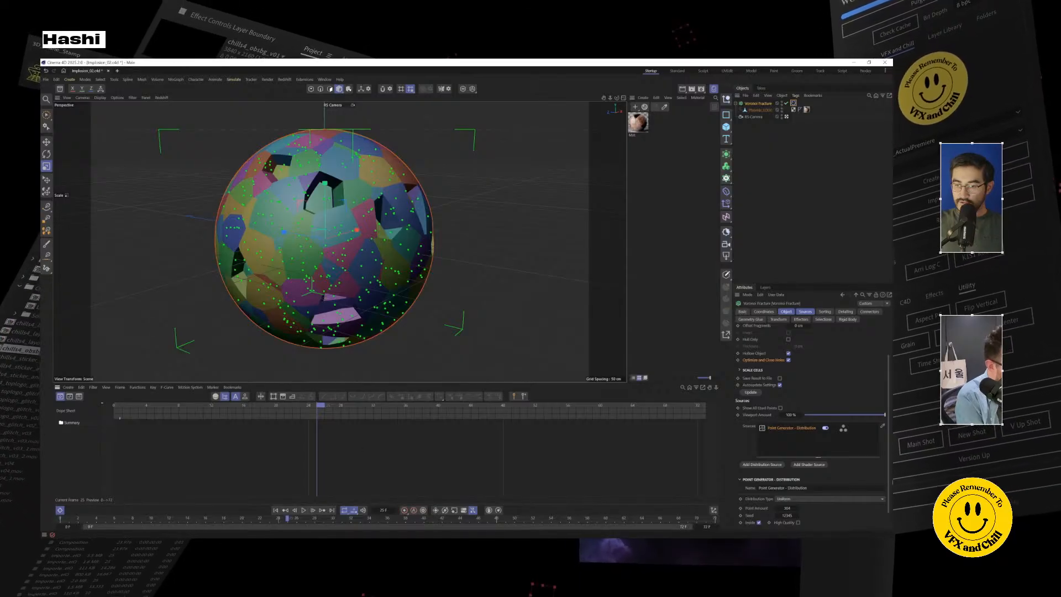
pyautogui.hotkey('shift', 'f')
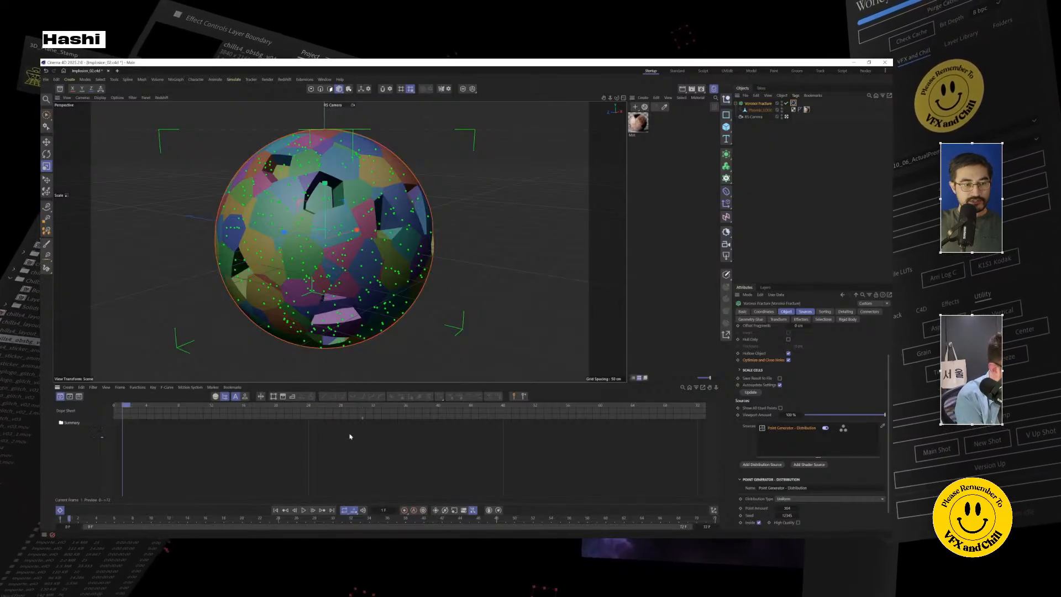
pyautogui.click(119, 407)
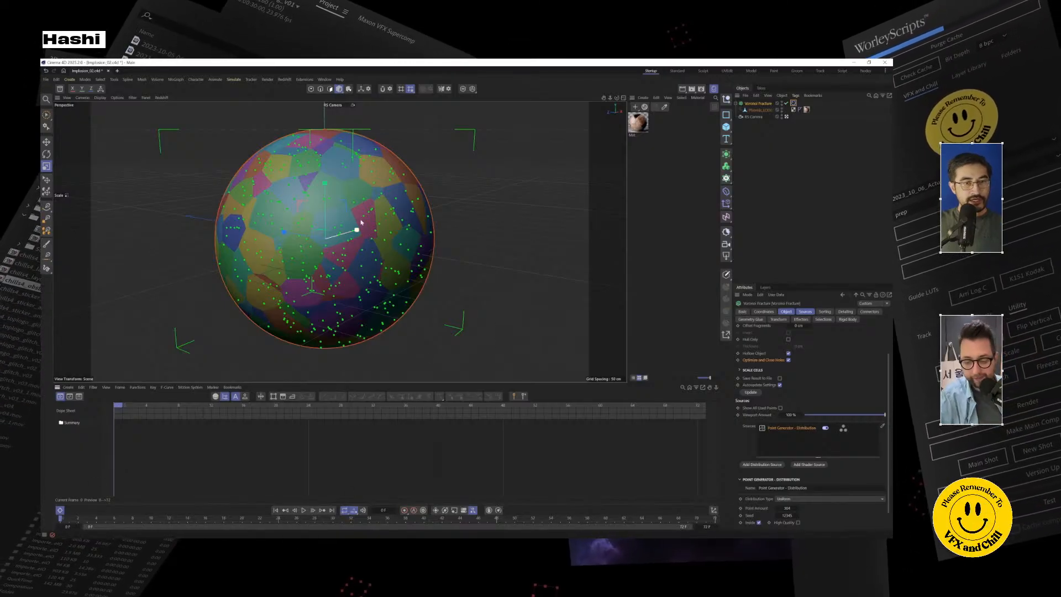
# Step: Examine the edges and silhouette of the fractured planet pieces up close from several angles
pyautogui.keyDown('alt'); pyautogui.moveTo(334, 252); pyautogui.dragTo(356, 233); pyautogui.keyUp('alt')
pyautogui.scroll(8, 425, 185)
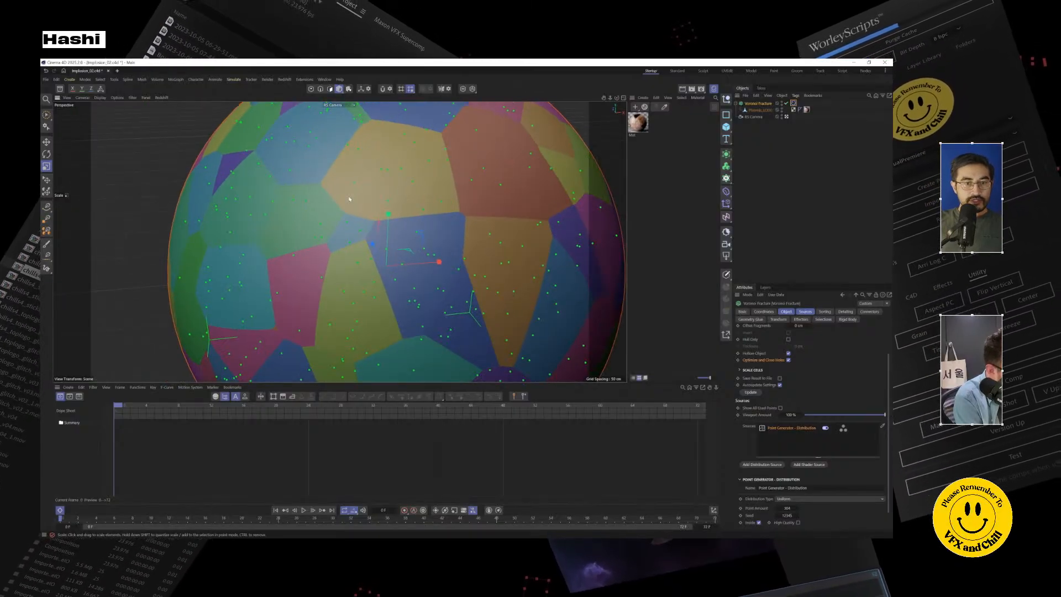
pyautogui.keyDown('alt'); pyautogui.moveTo(346, 202); pyautogui.dragTo(390, 230); pyautogui.keyUp('alt')
pyautogui.scroll(-2, 392, 230)
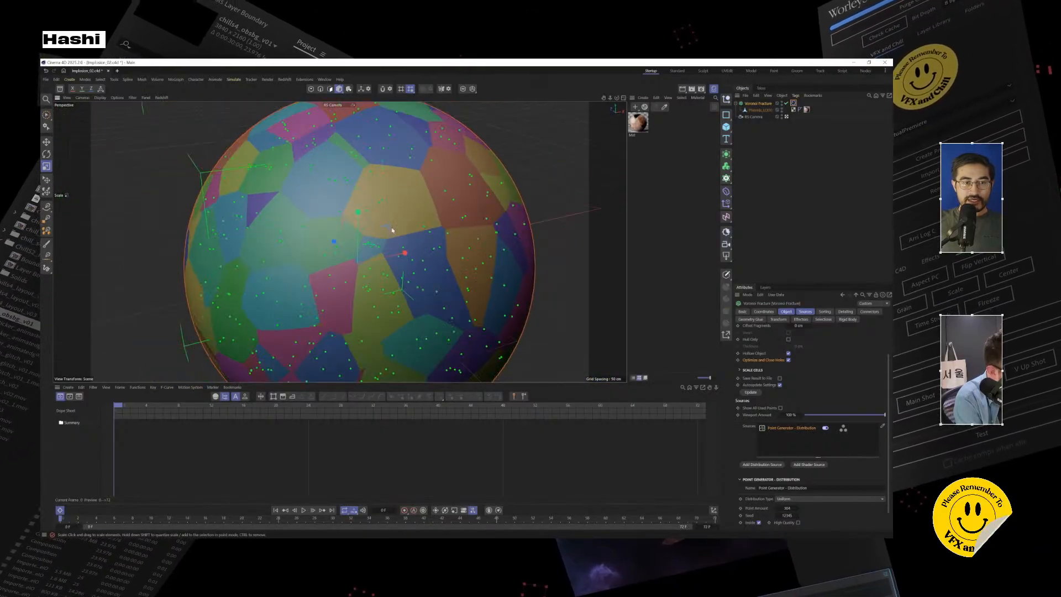
pyautogui.scroll(-2, 392, 229)
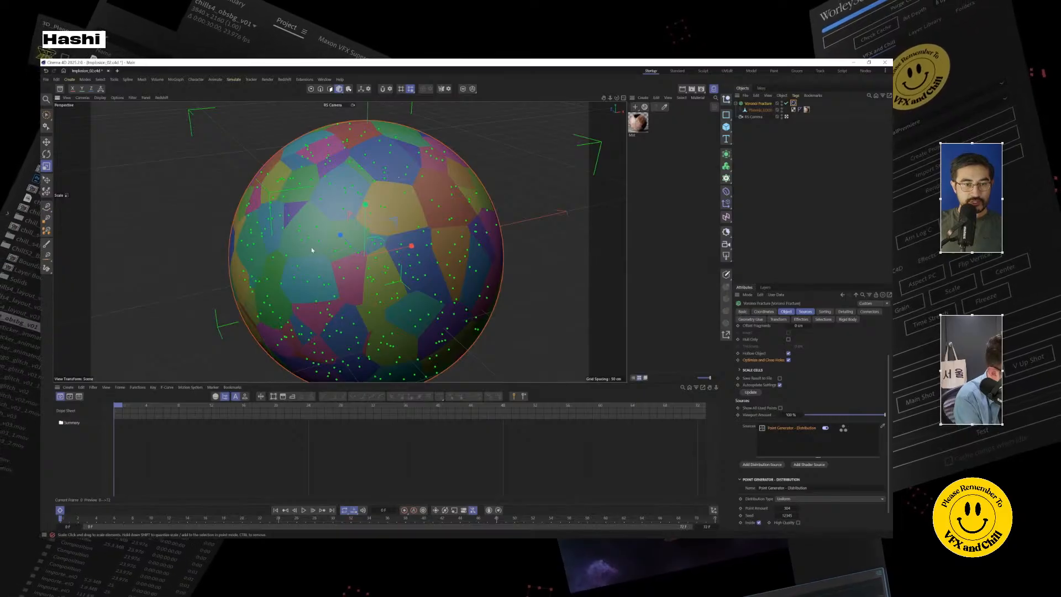
pyautogui.scroll(6, 312, 250)
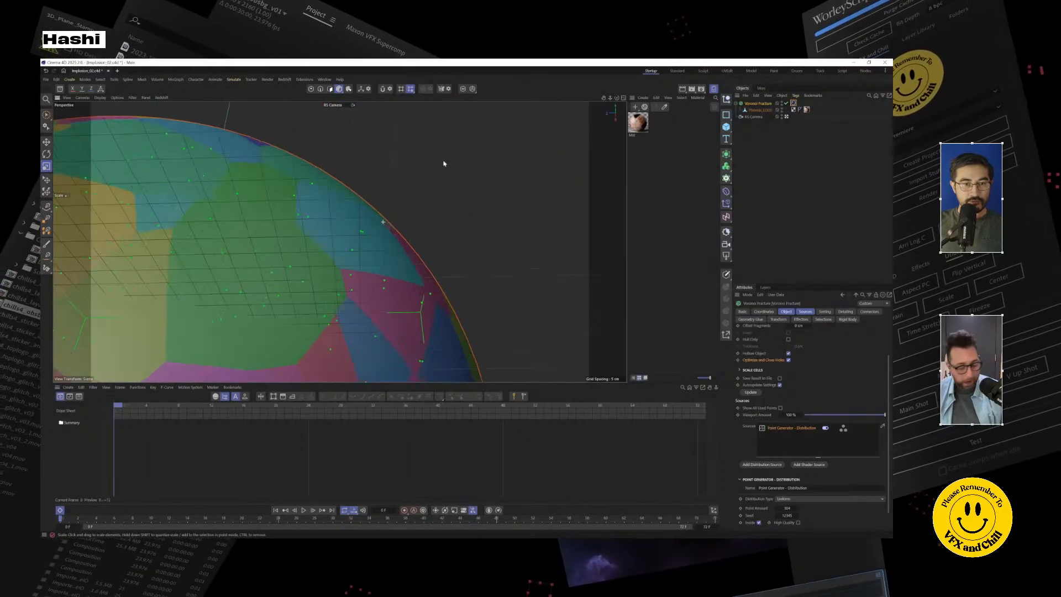
pyautogui.scroll(-6, 331, 218)
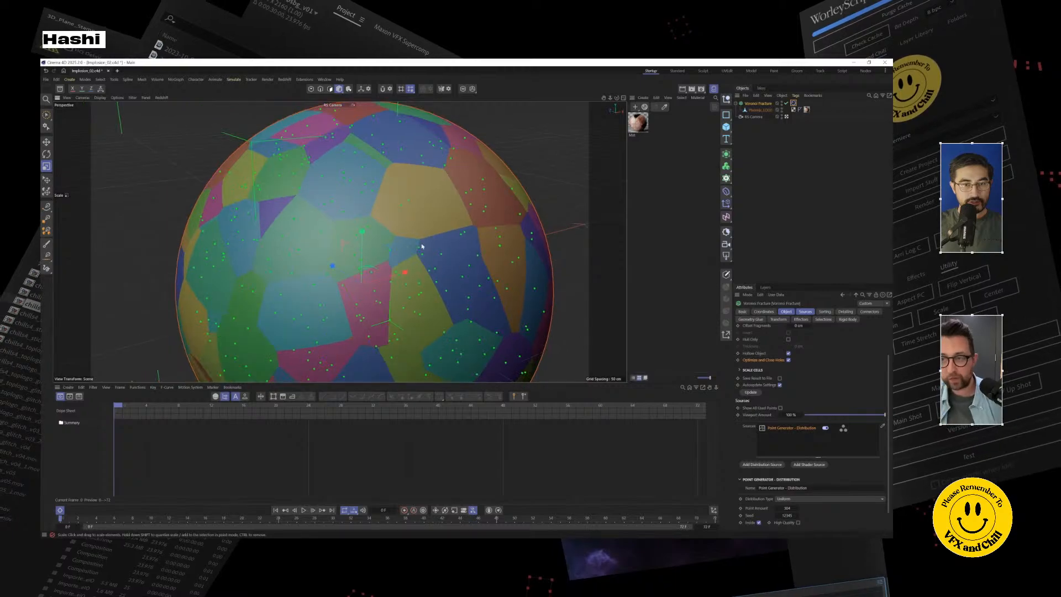
pyautogui.keyDown('alt'); pyautogui.moveTo(422, 246); pyautogui.dragTo(409, 192, button='middle'); pyautogui.keyUp('alt')
pyautogui.keyDown('alt'); pyautogui.moveTo(409, 192); pyautogui.dragTo(421, 173); pyautogui.keyUp('alt')
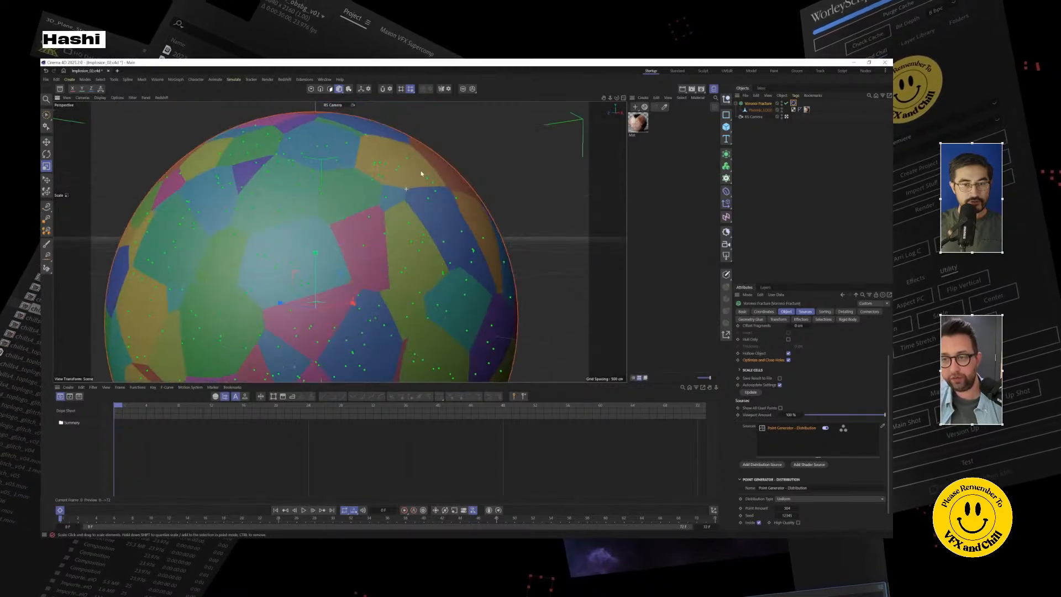
# Step: Enable Detailing on the Voronoi Fracture
pyautogui.click(823, 313)
pyautogui.click(805, 312)
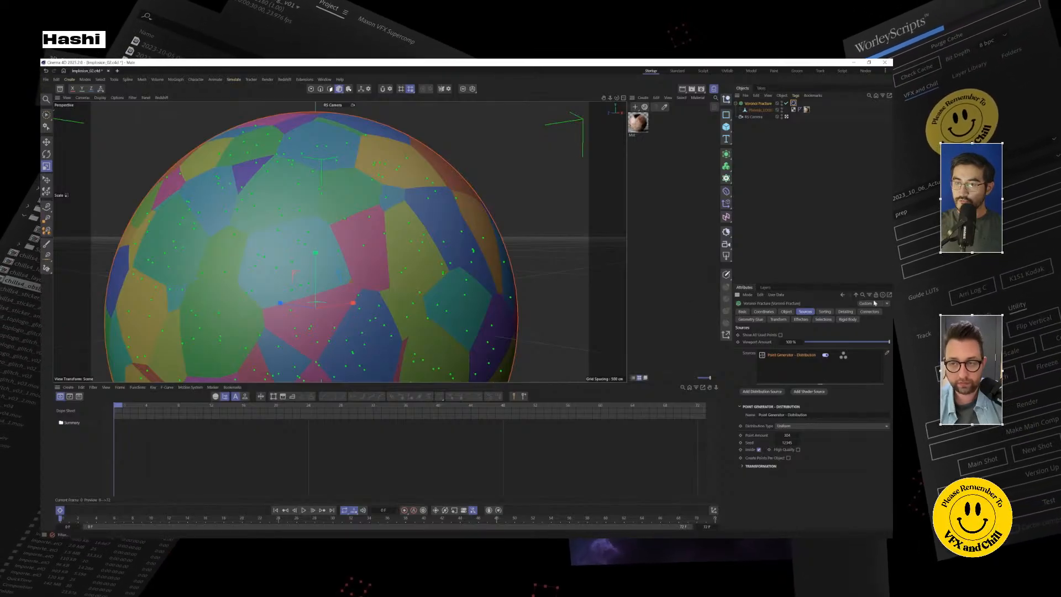
pyautogui.click(845, 311)
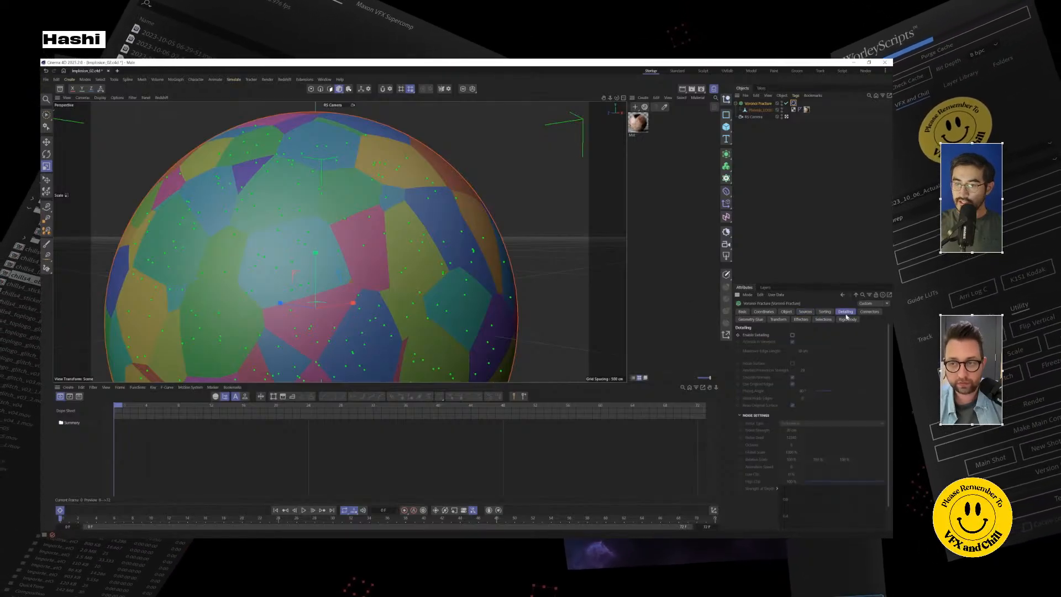
pyautogui.click(792, 336)
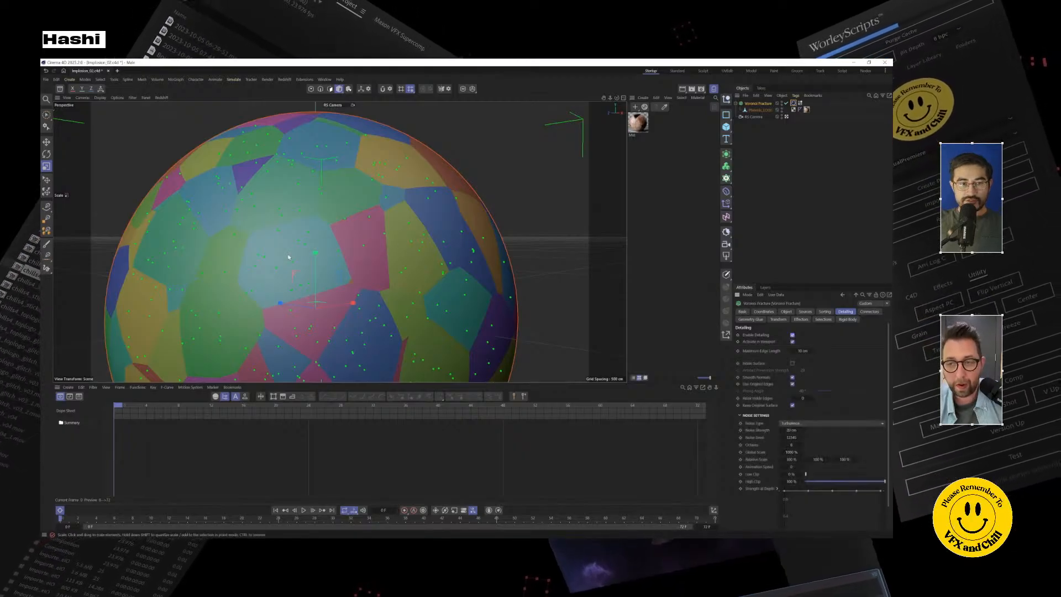
# Step: Turn on Noise Surface in the Voronoi Fracture's detailing settings and inspect the irregular edges around the planet
pyautogui.click(566, 305)
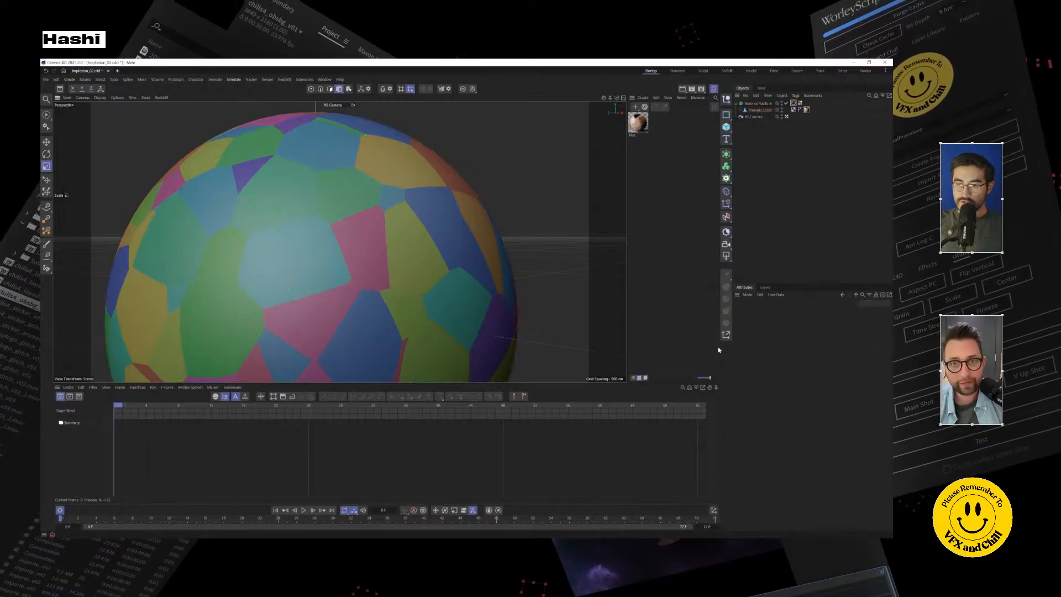
pyautogui.click(756, 103)
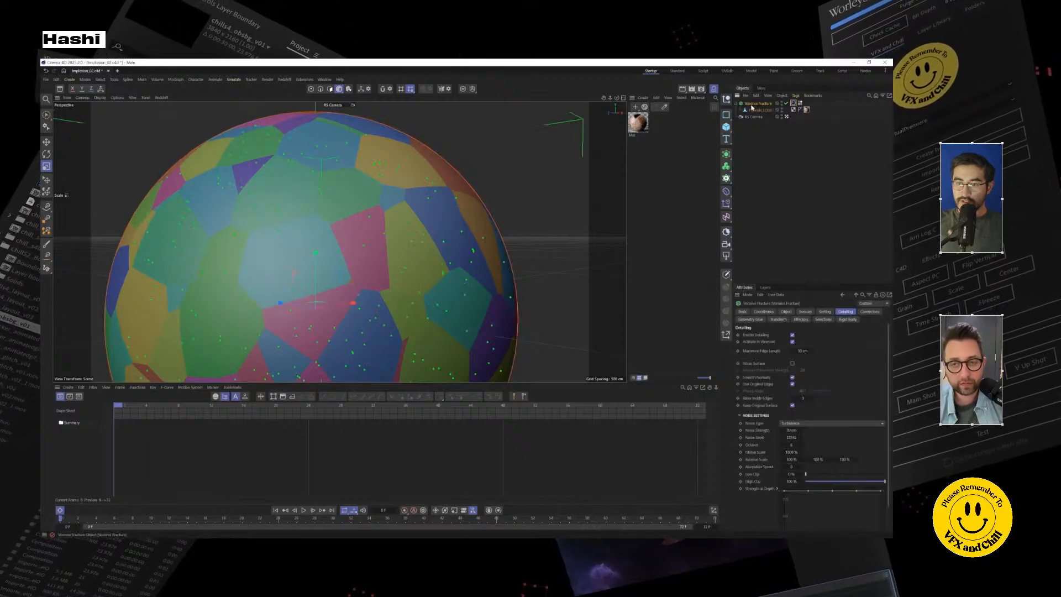
pyautogui.click(793, 363)
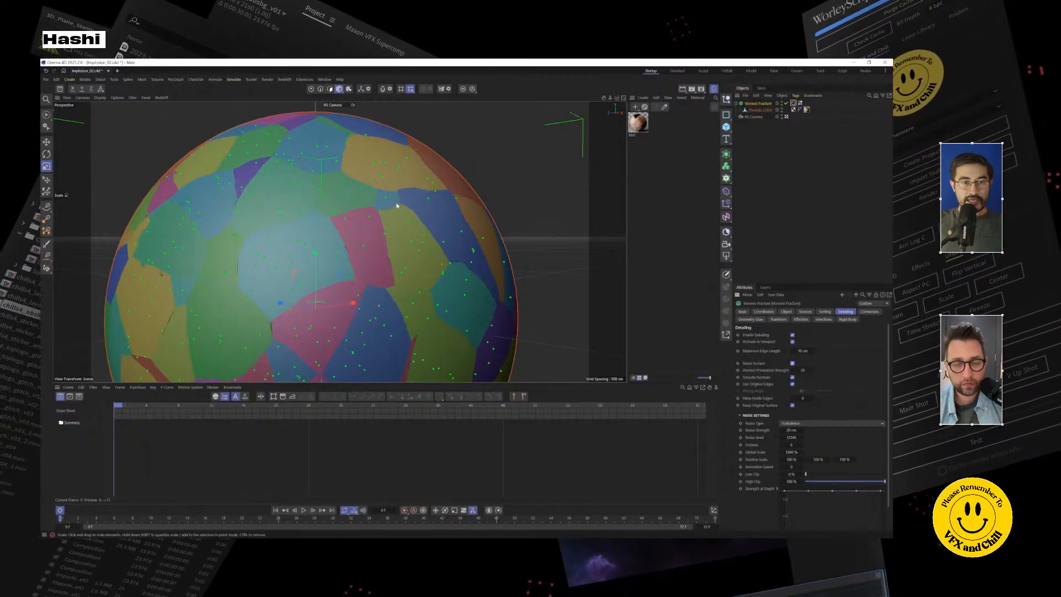
pyautogui.scroll(3, 383, 197)
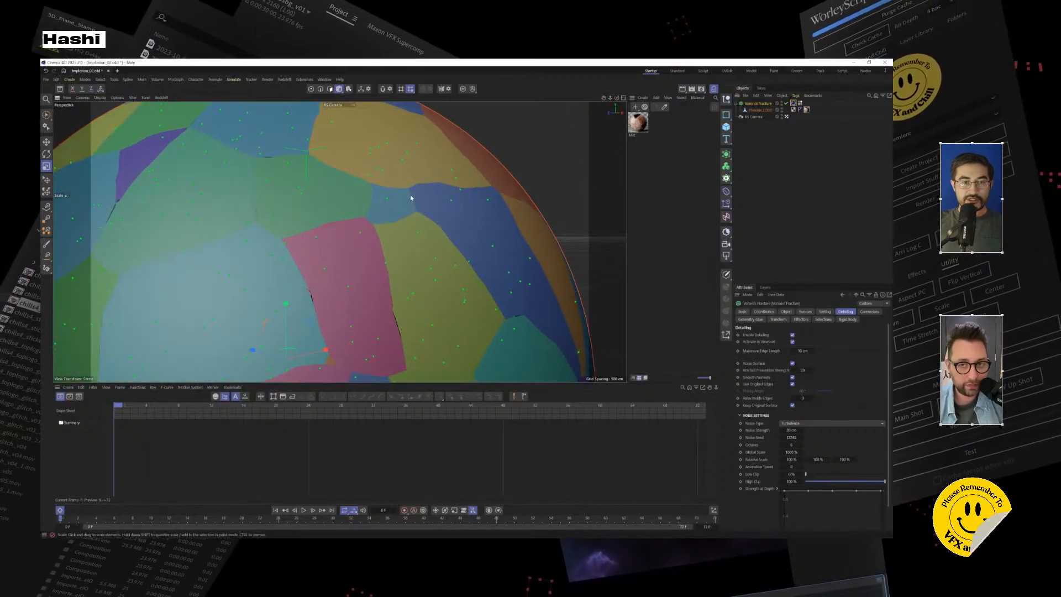
pyautogui.moveTo(411, 197)
pyautogui.keyDown('alt'); pyautogui.mouseDown()
pyautogui.moveTo(383, 210)
pyautogui.moveTo(336, 185)
pyautogui.moveTo(382, 173)
pyautogui.moveTo(417, 201)
pyautogui.moveTo(414, 190)
pyautogui.mouseUp(); pyautogui.keyUp('alt')
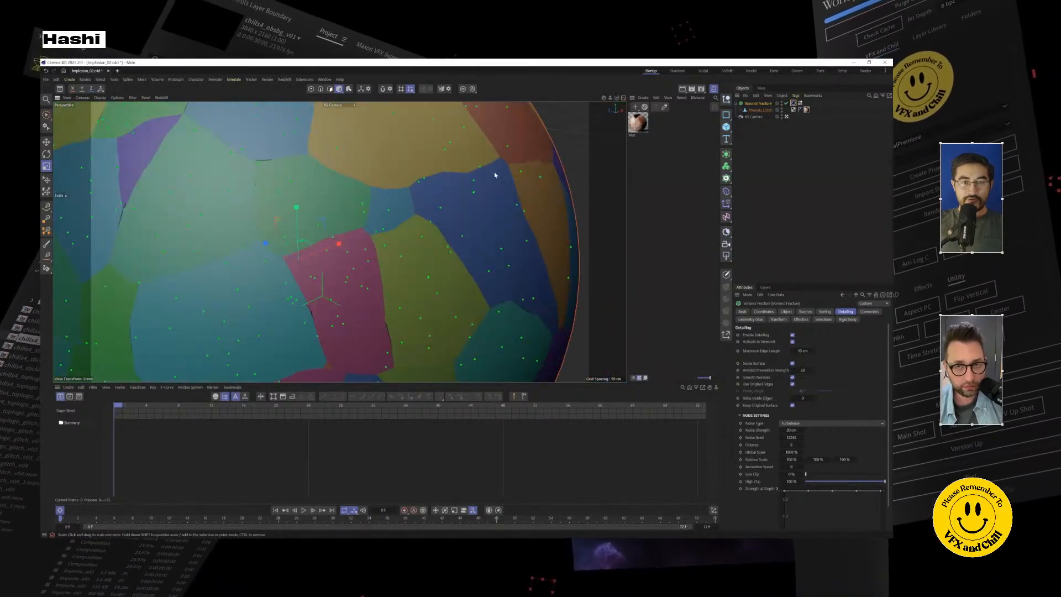
pyautogui.scroll(-5, 396, 232)
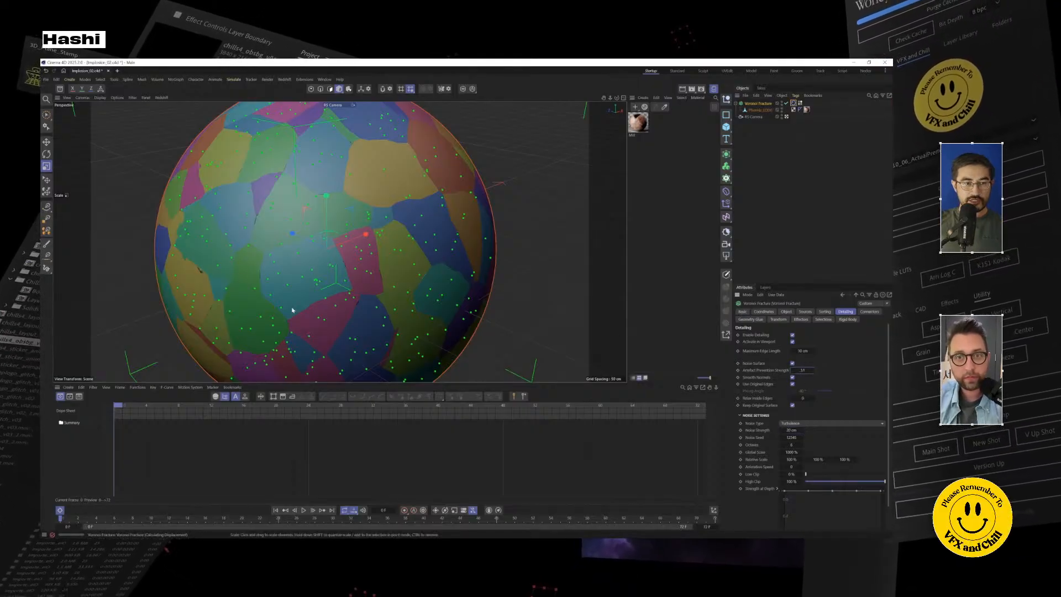
pyautogui.keyDown('alt'); pyautogui.moveTo(292, 299); pyautogui.dragTo(284, 287); pyautogui.keyUp('alt')
pyautogui.keyDown('alt'); pyautogui.moveTo(369, 309); pyautogui.dragTo(440, 280); pyautogui.keyUp('alt')
pyautogui.scroll(-4, 398, 237)
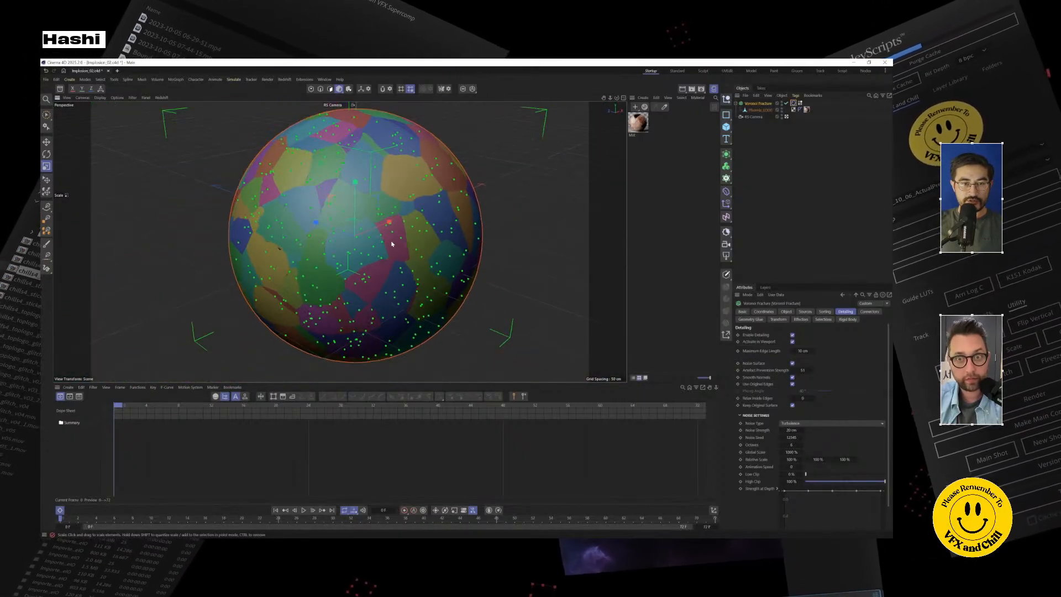
pyautogui.click(806, 198)
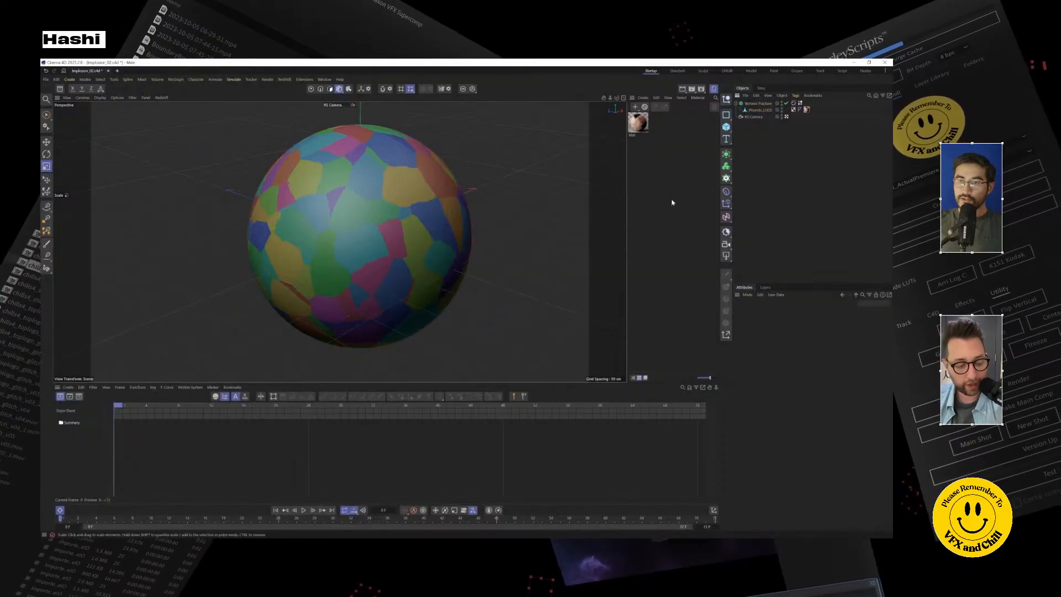
pyautogui.click(758, 110)
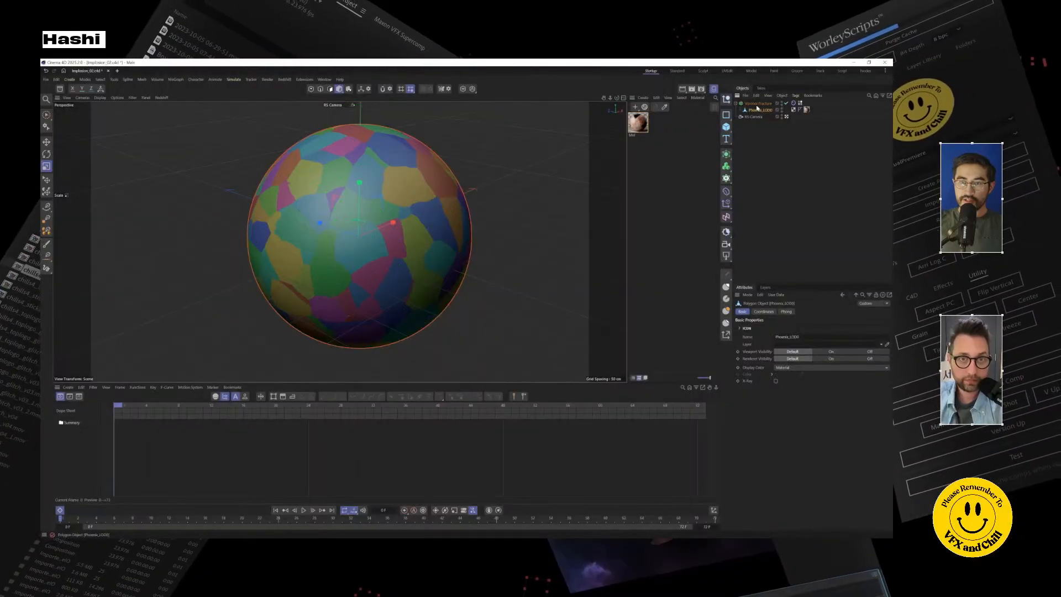
pyautogui.click(756, 104)
pyautogui.keyDown('ctrl'); pyautogui.click(756, 104); pyautogui.keyUp('ctrl')
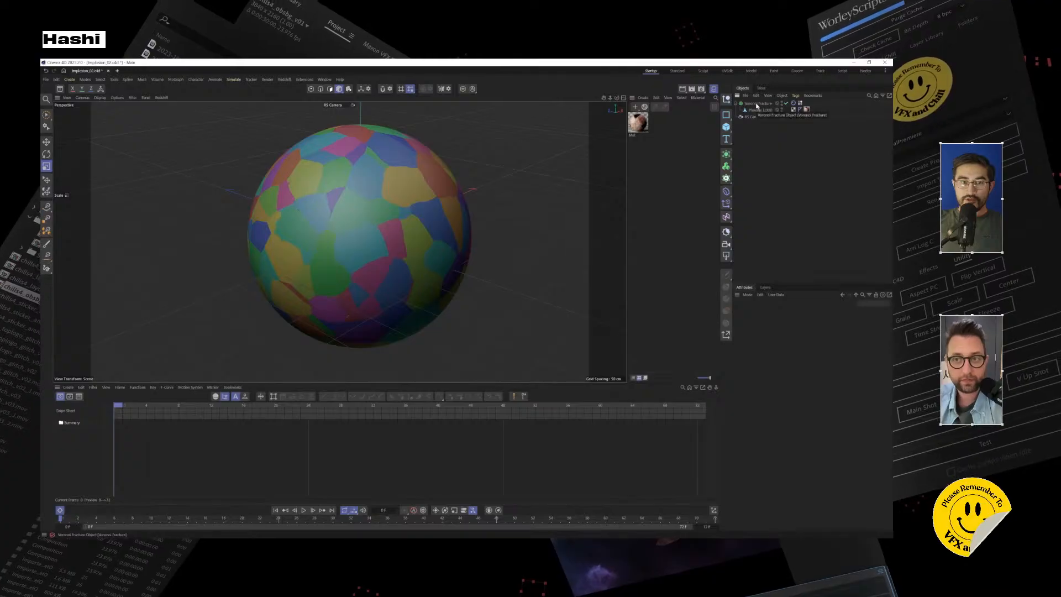
# Step: Add a sphere primitive and move it out beside the fractured planet
pyautogui.click(726, 128)
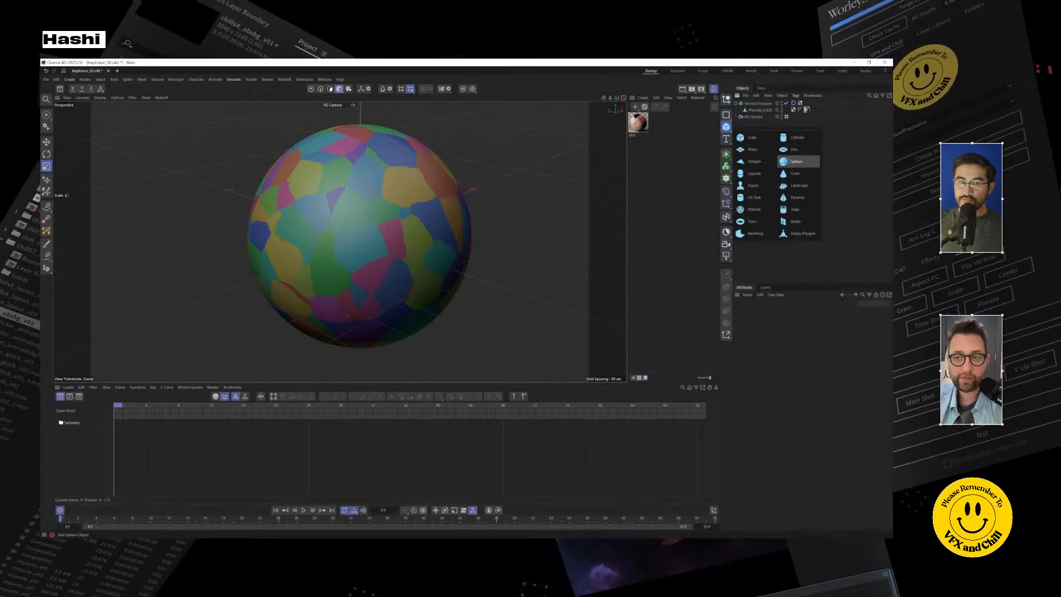
pyautogui.click(785, 159)
pyautogui.click(47, 143)
pyautogui.moveTo(360, 267); pyautogui.dragTo(520, 212)
pyautogui.keyDown('alt'); pyautogui.moveTo(519, 210); pyautogui.dragTo(421, 261, button='middle'); pyautogui.keyUp('alt')
pyautogui.scroll(-2, 421, 261)
pyautogui.moveTo(449, 220); pyautogui.dragTo(451, 242)
# Step: Give the new sphere a Collider tag so it can collide with the fractured planet pieces
pyautogui.rightClick(450, 240)
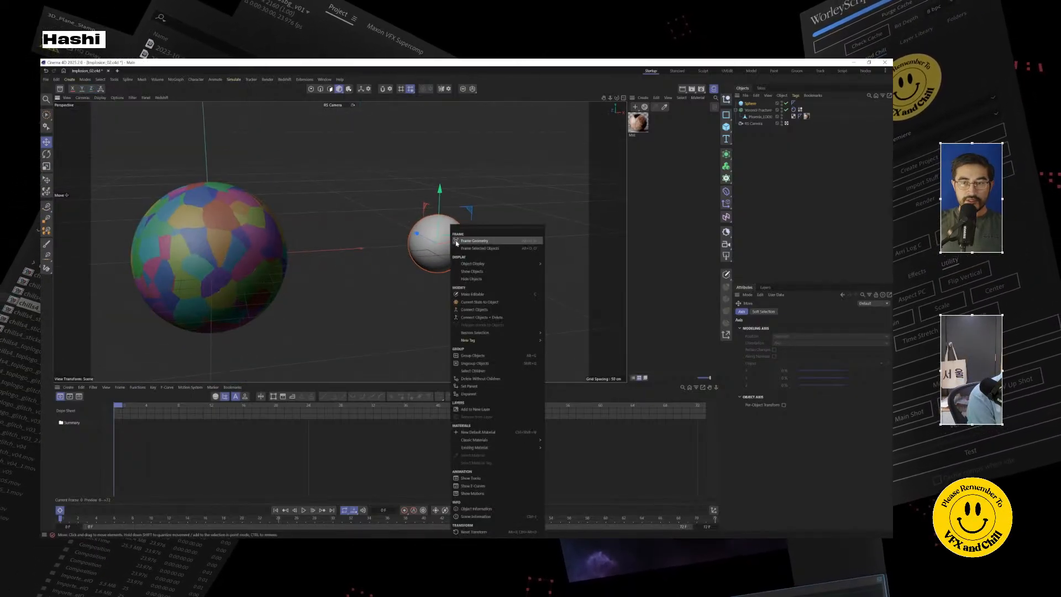
pyautogui.click(747, 105)
pyautogui.rightClick(746, 105)
pyautogui.click(743, 109)
pyautogui.rightClick(741, 102)
pyautogui.click(742, 104)
pyautogui.rightClick(742, 105)
pyautogui.moveTo(812, 202)
pyautogui.click(854, 286)
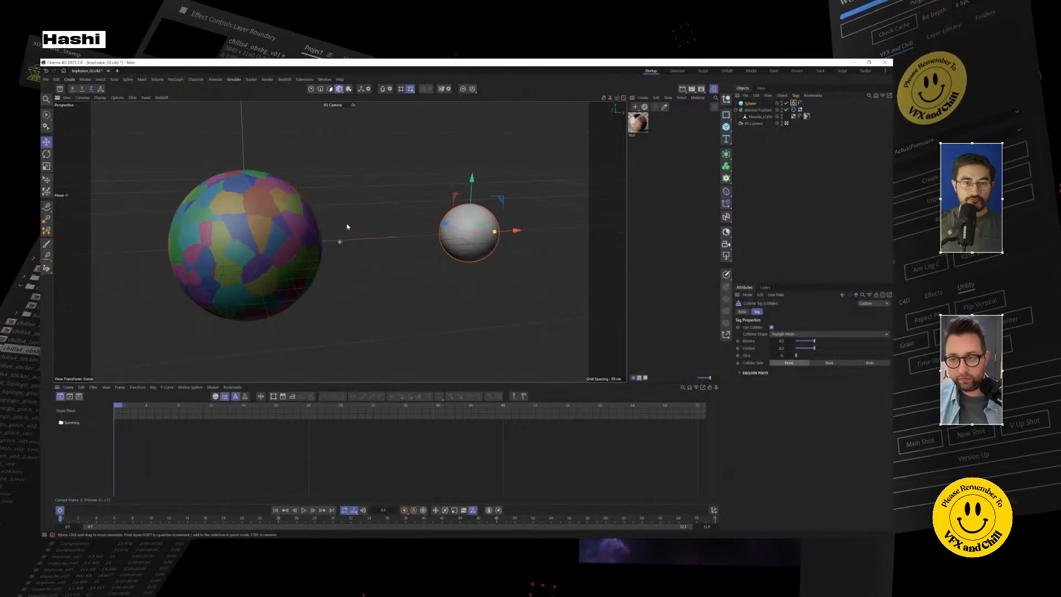
# Step: Play the simulation while pushing the collider sphere through the planet's pieces, and stop playback
pyautogui.click(305, 511)
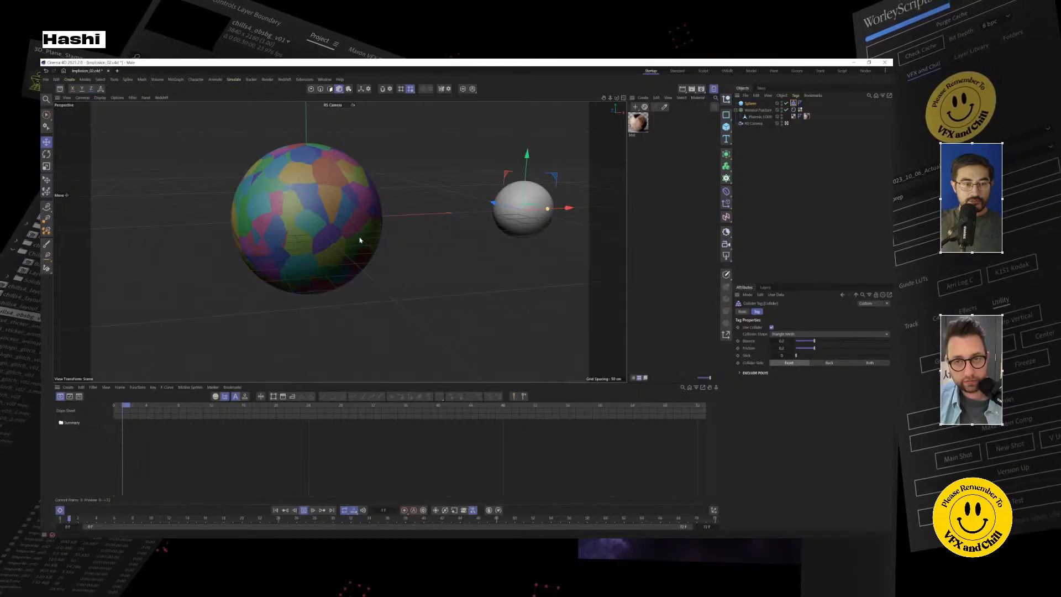
pyautogui.moveTo(543, 210); pyautogui.dragTo(497, 189)
pyautogui.keyDown('alt'); pyautogui.moveTo(398, 231); pyautogui.dragTo(377, 277); pyautogui.keyUp('alt')
pyautogui.moveTo(456, 172); pyautogui.dragTo(351, 181)
pyautogui.keyDown('alt'); pyautogui.moveTo(365, 225); pyautogui.dragTo(368, 183); pyautogui.keyUp('alt')
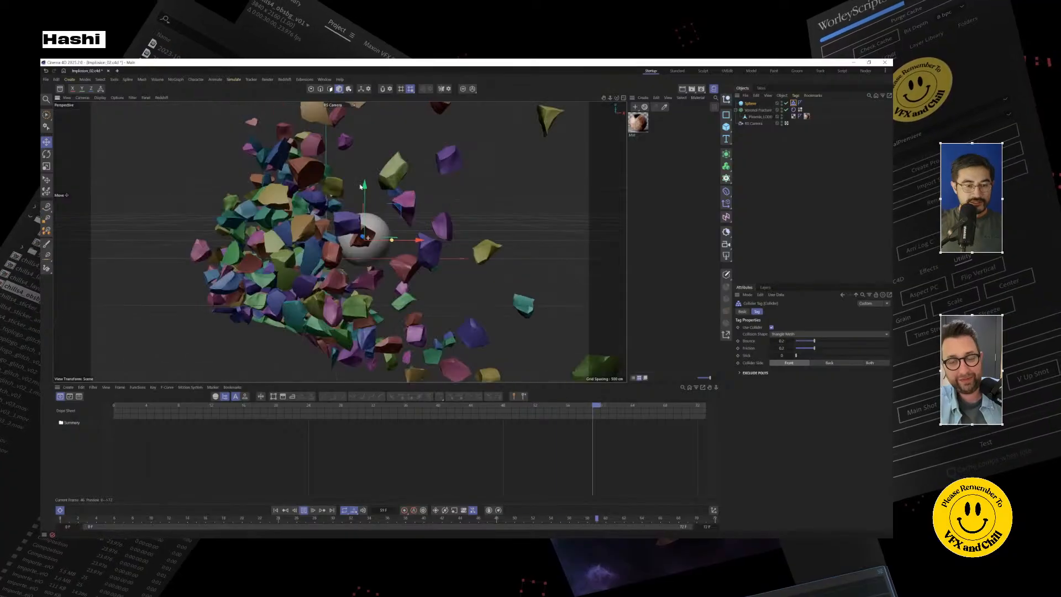
pyautogui.click(303, 510)
# Step: Move the sphere clear of the scattered pieces and reset the simulation to frame 0
pyautogui.keyDown('alt'); pyautogui.moveTo(365, 249); pyautogui.dragTo(318, 268); pyautogui.keyUp('alt')
pyautogui.moveTo(463, 232); pyautogui.dragTo(548, 188)
pyautogui.click(275, 510)
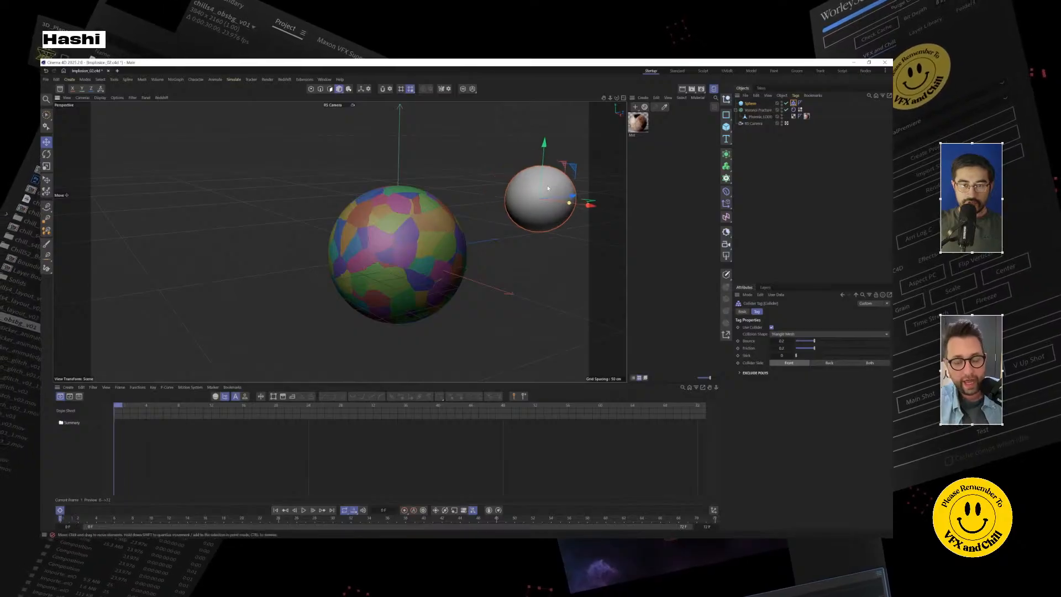
# Step: Rerun the simulation, push the sphere into the planet's upper surface, and examine the displaced pieces from several angles
pyautogui.click(313, 510)
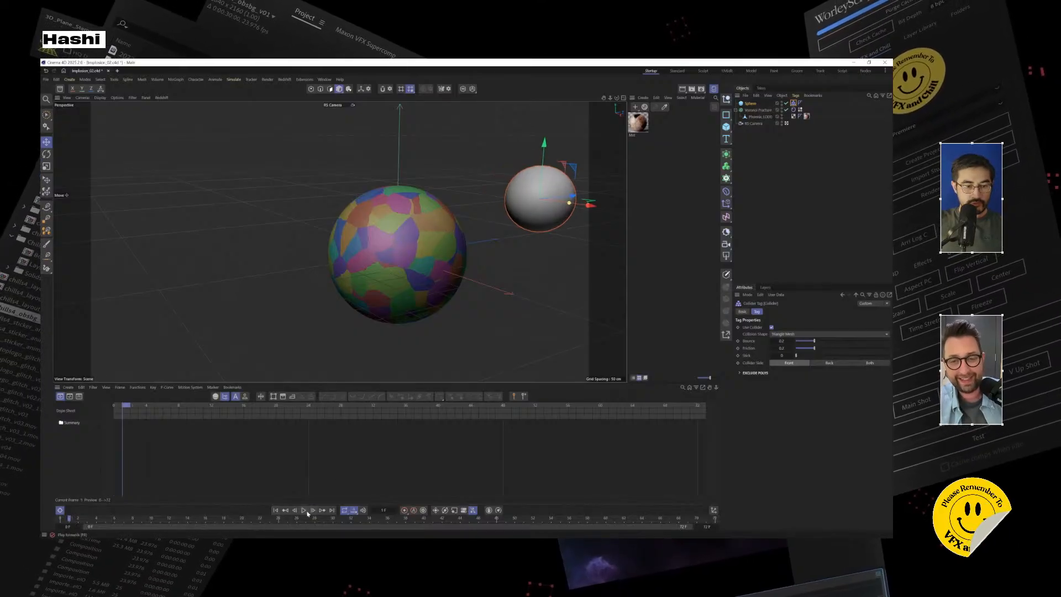
pyautogui.click(276, 510)
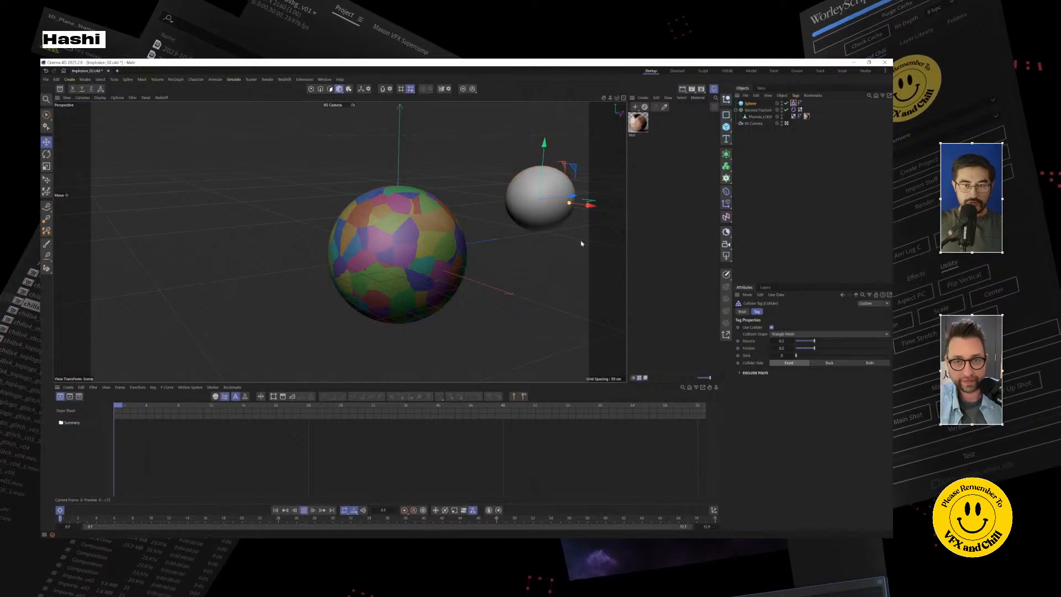
pyautogui.moveTo(569, 190); pyautogui.dragTo(504, 198)
pyautogui.keyDown('alt'); pyautogui.moveTo(378, 271); pyautogui.dragTo(452, 278); pyautogui.keyUp('alt')
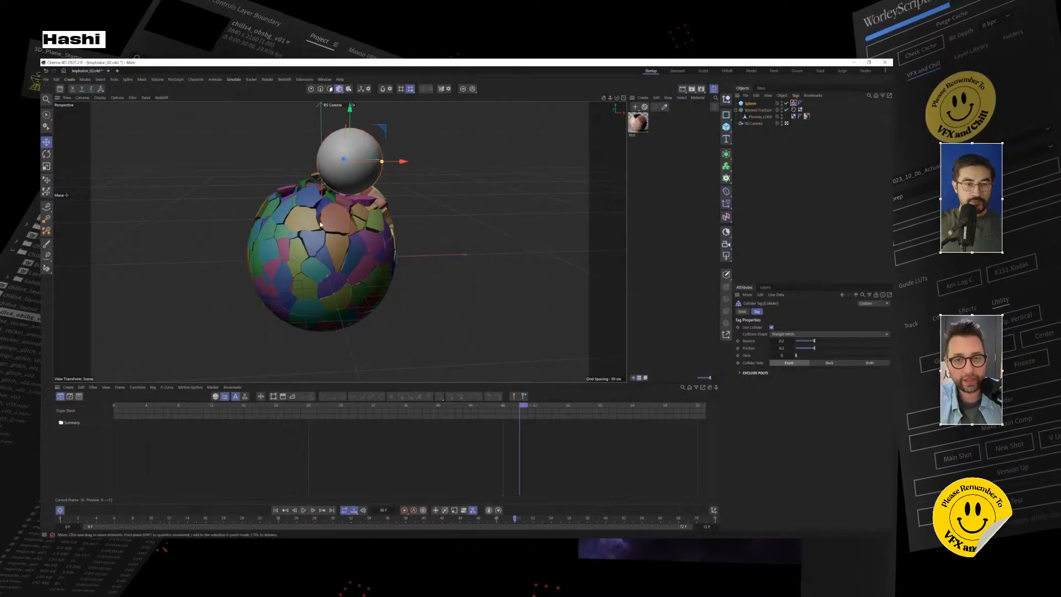
pyautogui.keyDown('alt'); pyautogui.moveTo(352, 225); pyautogui.dragTo(471, 265); pyautogui.keyUp('alt')
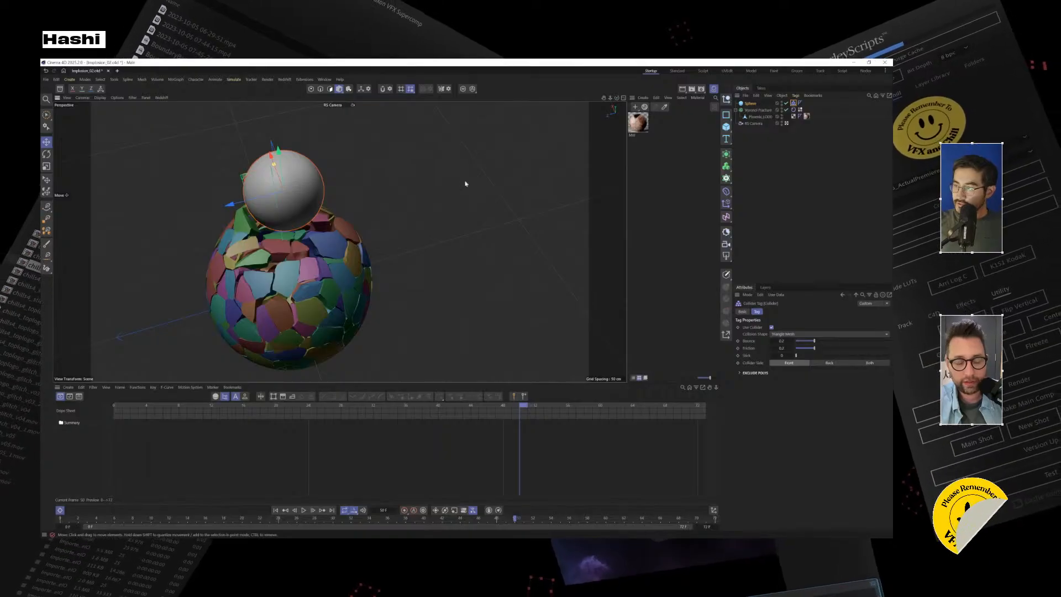
pyautogui.keyDown('alt'); pyautogui.moveTo(279, 226); pyautogui.dragTo(372, 176); pyautogui.keyUp('alt')
pyautogui.keyDown('alt'); pyautogui.moveTo(258, 234); pyautogui.dragTo(353, 168, button='middle'); pyautogui.keyUp('alt')
# Step: Raise the sphere above the planet and rewind to frame 0 to restore the intact fracture
pyautogui.moveTo(352, 161); pyautogui.dragTo(348, 106)
pyautogui.click(275, 510)
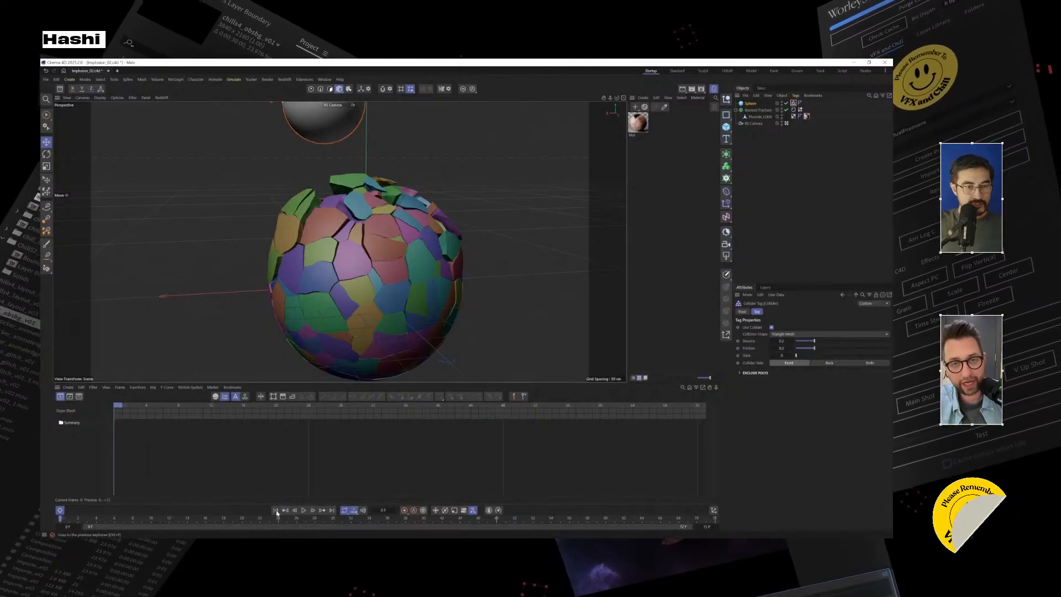
pyautogui.keyDown('alt'); pyautogui.moveTo(504, 213); pyautogui.dragTo(356, 252); pyautogui.keyUp('alt')
pyautogui.scroll(-7, 398, 235)
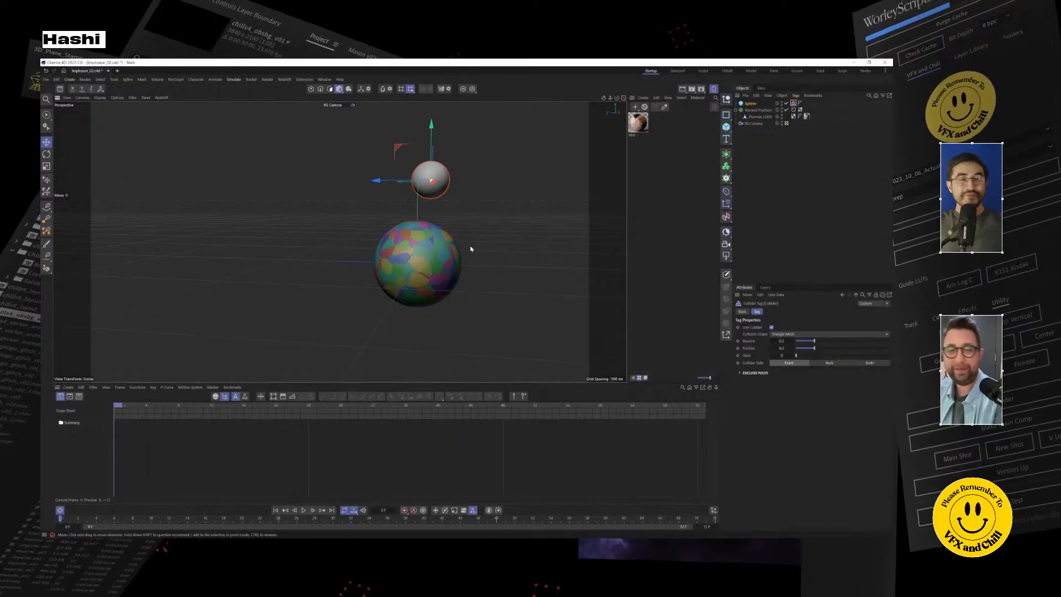
pyautogui.keyDown('alt'); pyautogui.moveTo(469, 207); pyautogui.dragTo(421, 216); pyautogui.keyUp('alt')
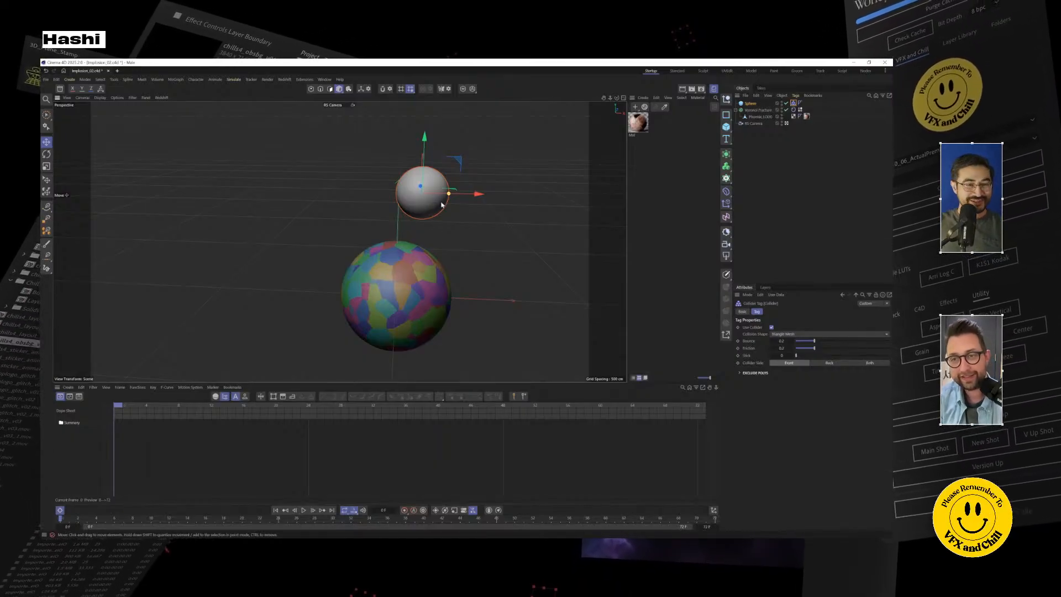
# Step: Shift the sphere slightly along X, start the simulation, move the sphere down toward the planet, and stop playback
pyautogui.click(750, 104)
pyautogui.moveTo(476, 194); pyautogui.dragTo(483, 193)
pyautogui.keyDown('alt'); pyautogui.moveTo(451, 303); pyautogui.dragTo(387, 302); pyautogui.keyUp('alt')
pyautogui.click(304, 510)
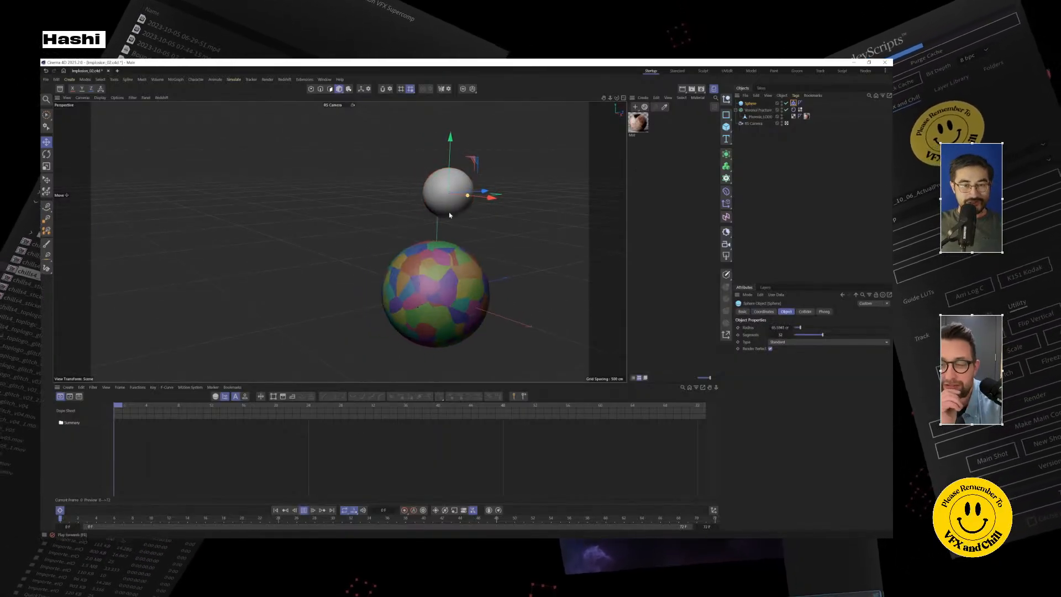
pyautogui.moveTo(450, 201); pyautogui.dragTo(442, 224)
pyautogui.click(302, 511)
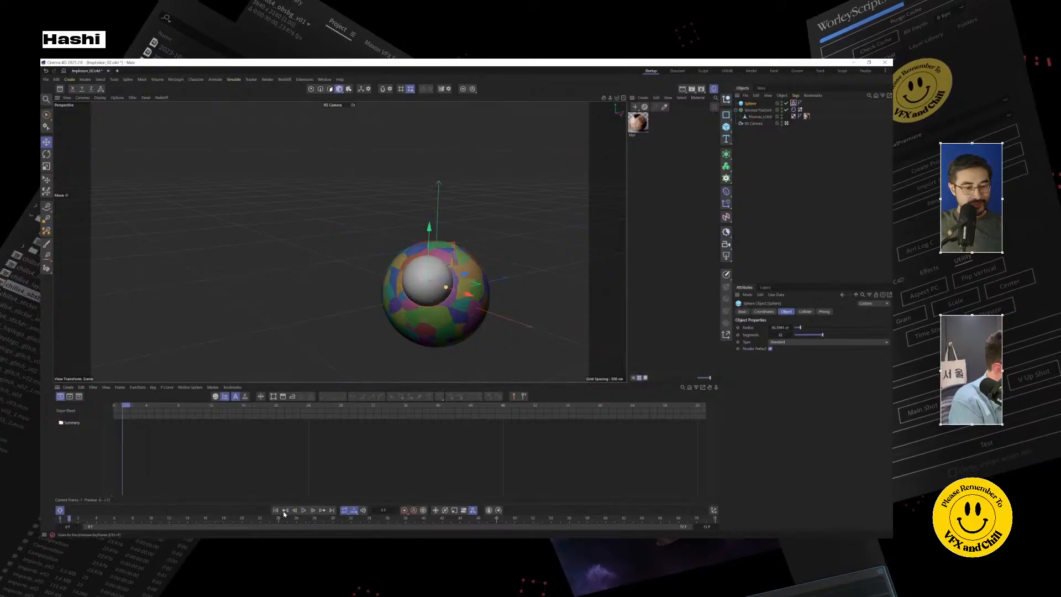
# Step: Delete the collider sphere and return the timeline to frame 0
pyautogui.press('Delete')
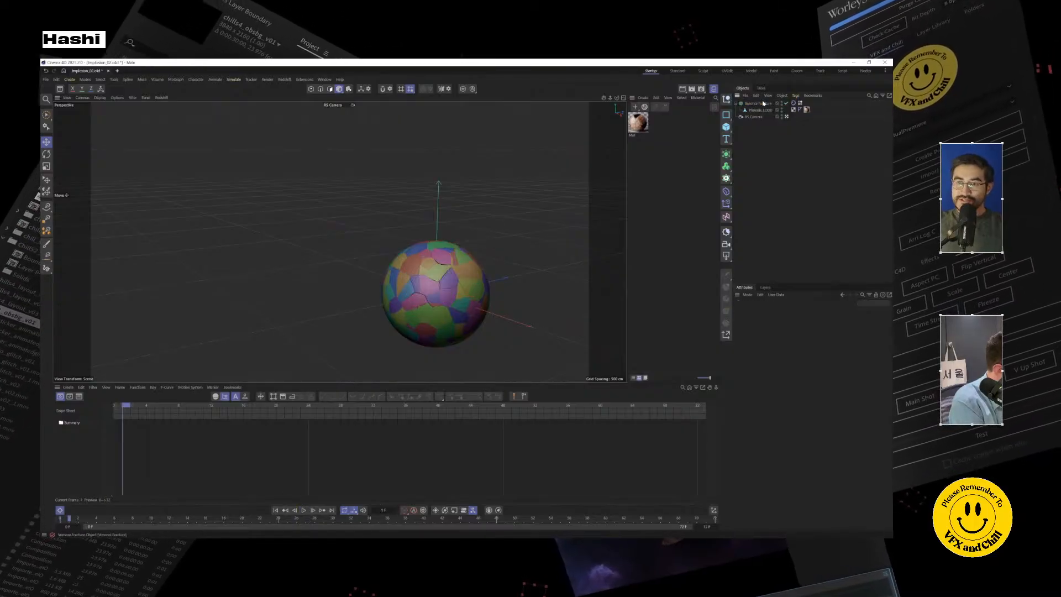
pyautogui.scroll(6, 448, 272)
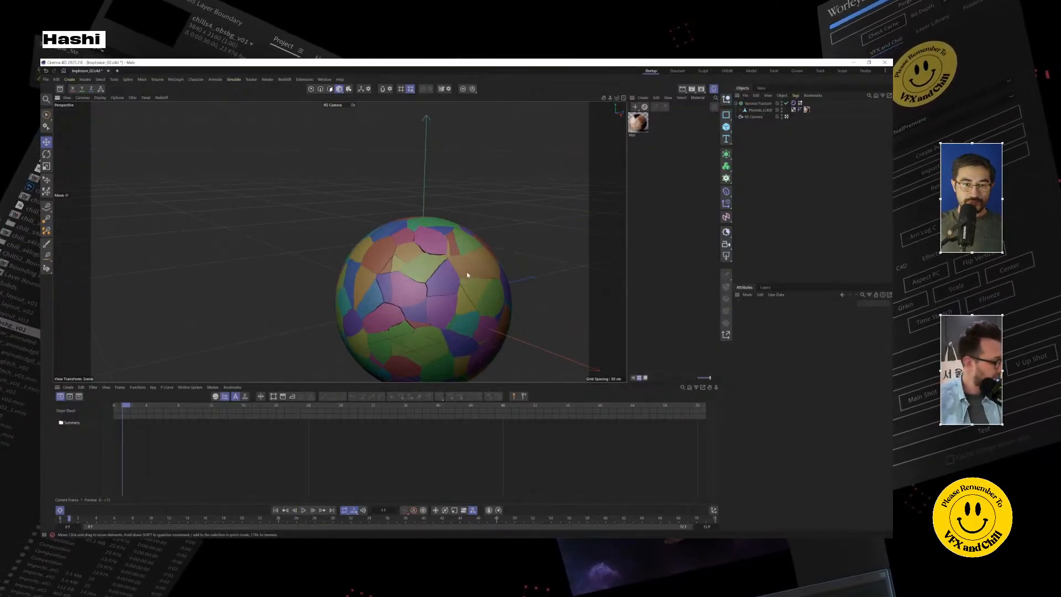
pyautogui.keyDown('alt'); pyautogui.moveTo(441, 203); pyautogui.dragTo(450, 247); pyautogui.keyUp('alt')
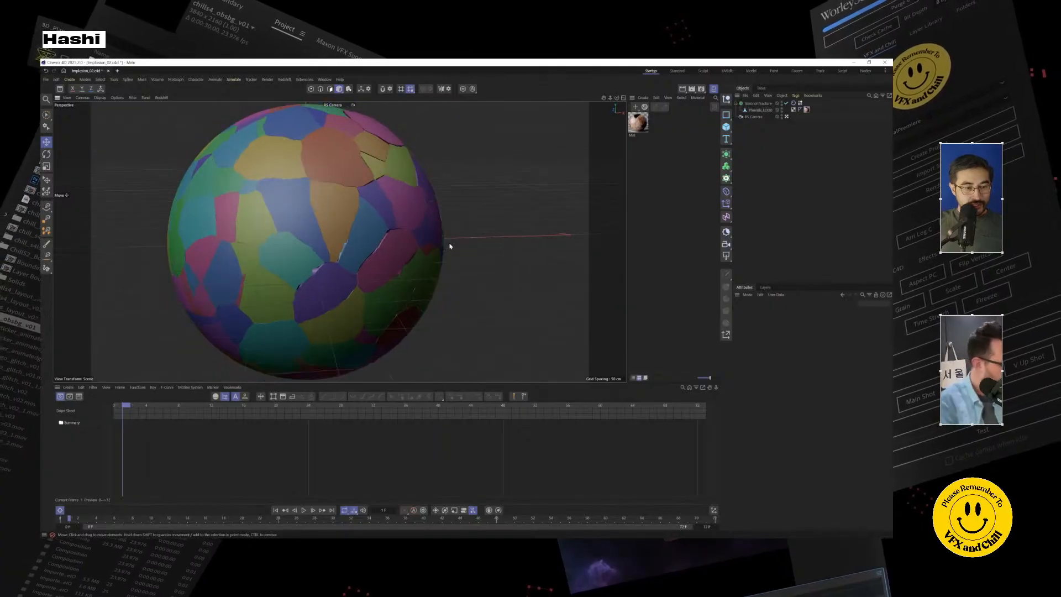
pyautogui.click(279, 511)
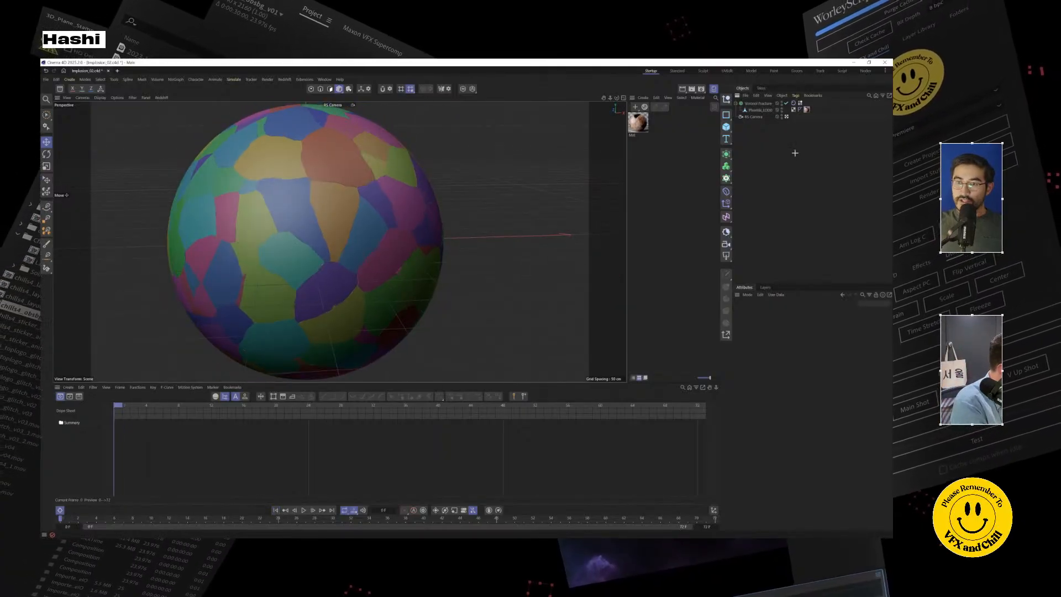
pyautogui.click(760, 103)
pyautogui.click(766, 111)
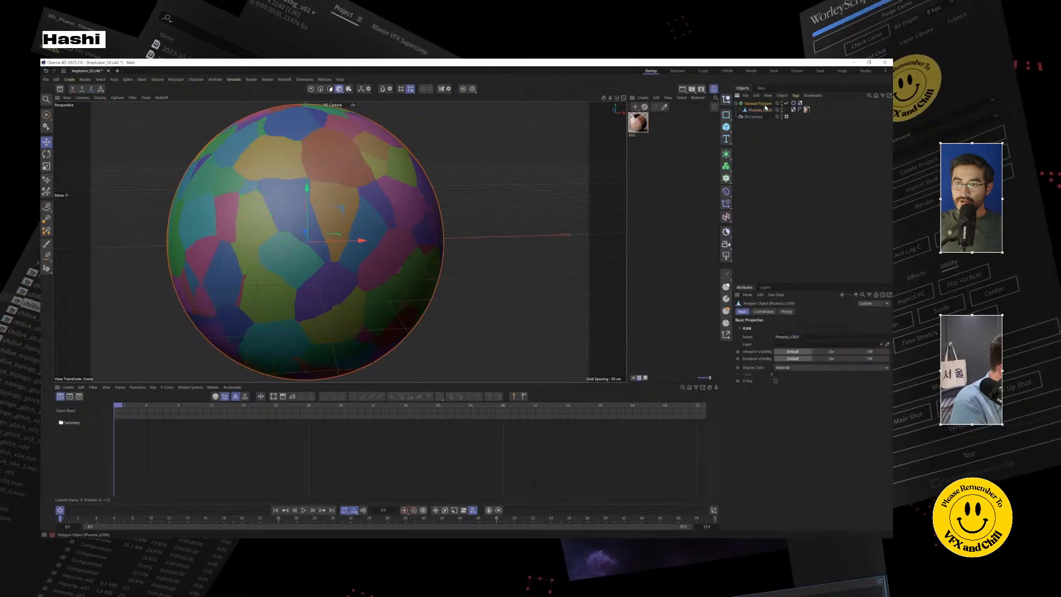
pyautogui.click(764, 103)
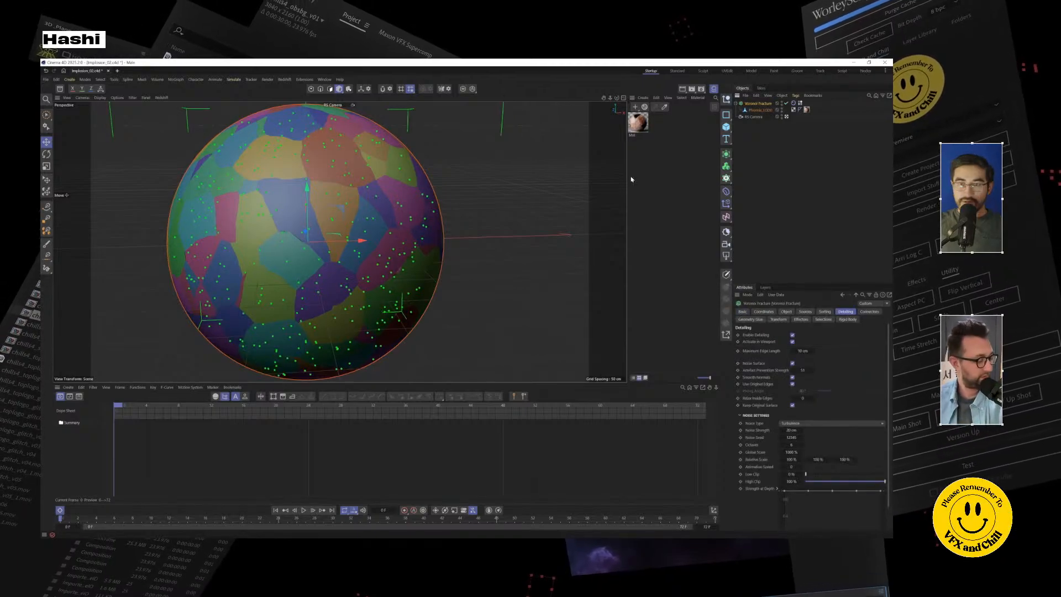
pyautogui.click(753, 146)
pyautogui.moveTo(727, 127); pyautogui.dragTo(860, 180)
pyautogui.click(754, 105)
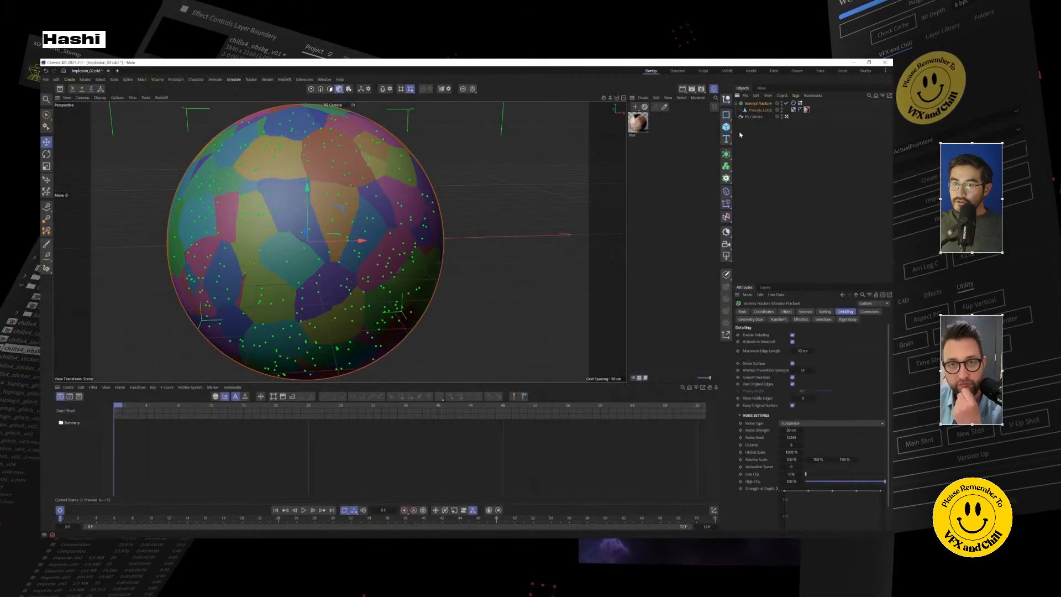
# Step: Add an Attractor force at the centre of the fractured planet
pyautogui.click(286, 81)
pyautogui.moveTo(230, 82)
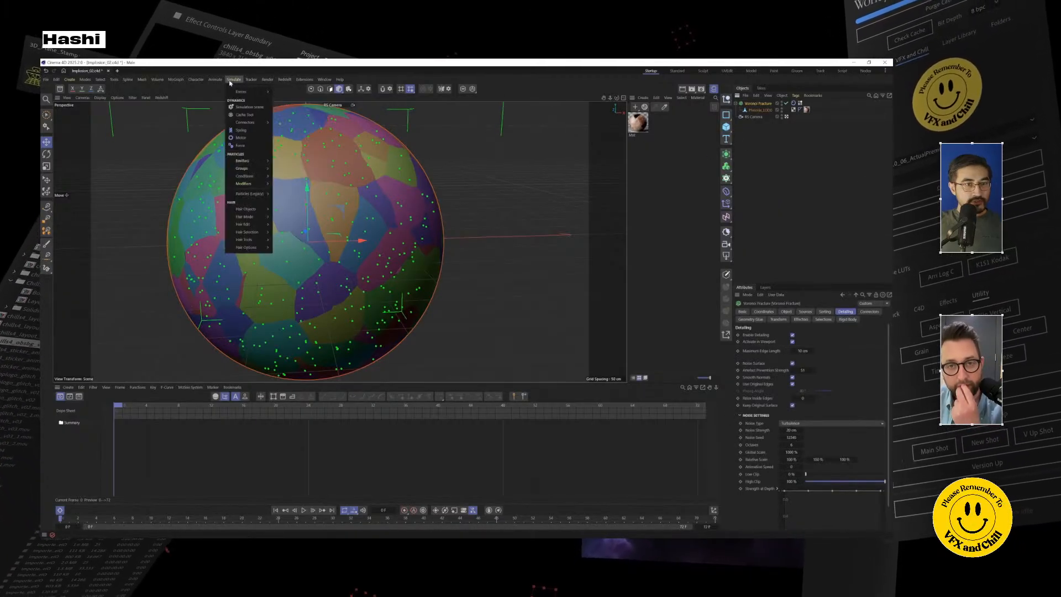
pyautogui.moveTo(253, 95)
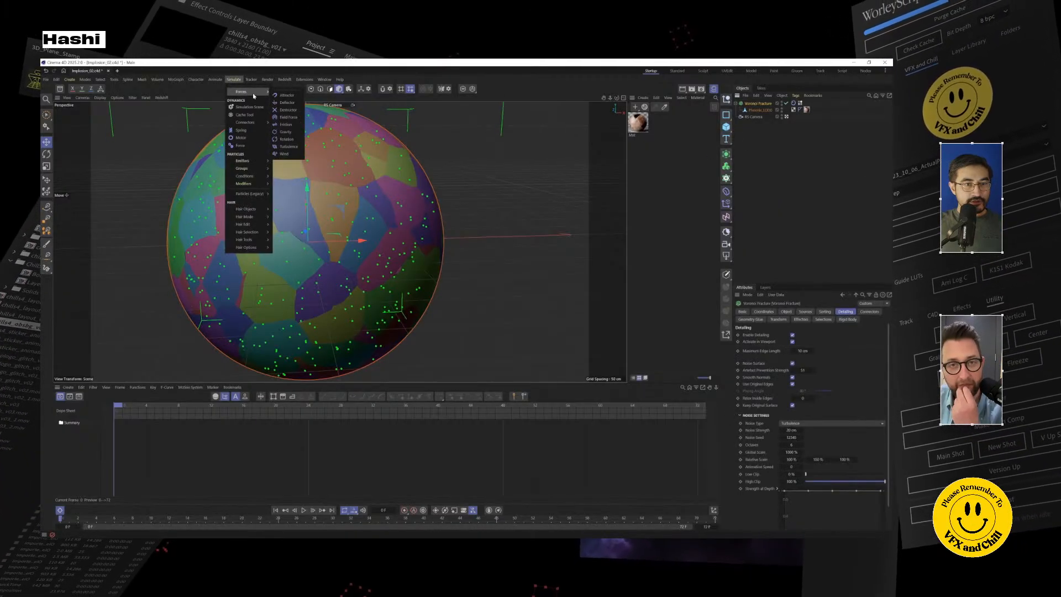
pyautogui.click(286, 95)
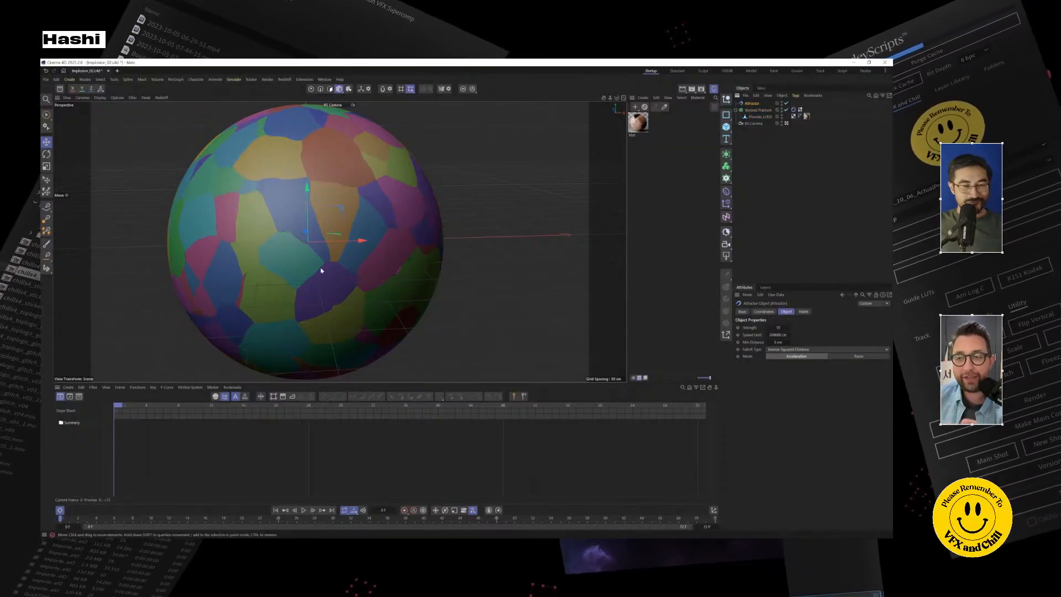
pyautogui.scroll(-5, 331, 254)
pyautogui.keyDown('alt'); pyautogui.moveTo(302, 268); pyautogui.dragTo(360, 244, button='middle'); pyautogui.keyUp('alt')
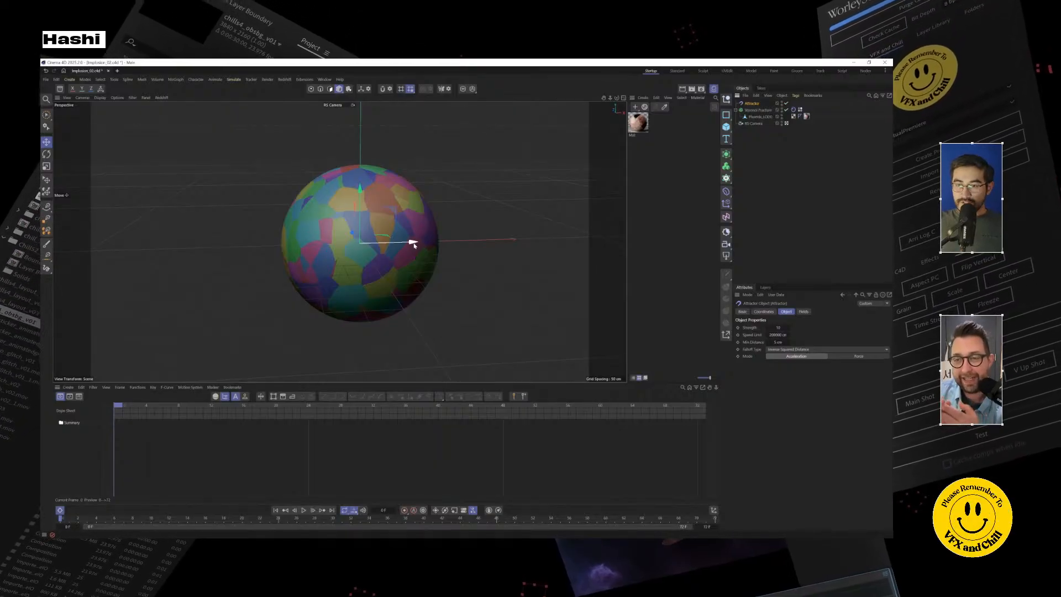
# Step: Increase the Attractor's strength greatly, play the simulation to test the pull, and return to frame 0
pyautogui.click(776, 328)
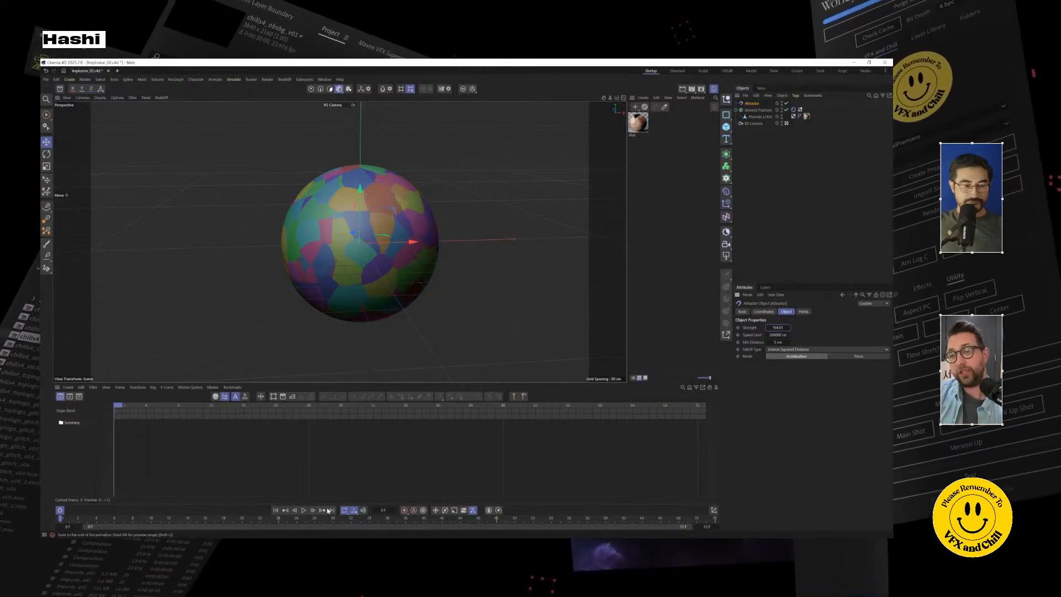
pyautogui.click(304, 510)
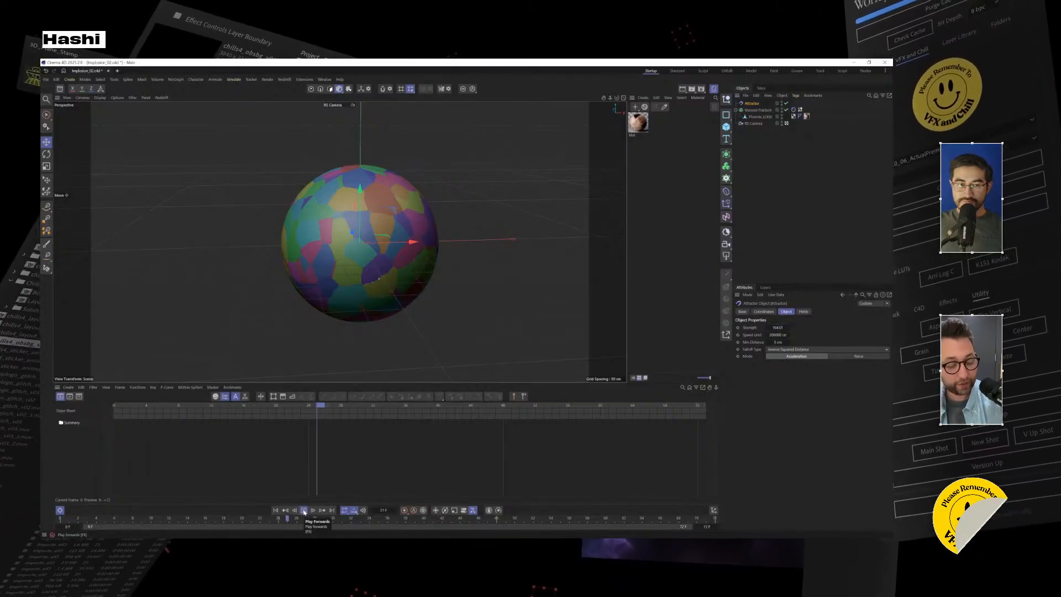
pyautogui.click(303, 511)
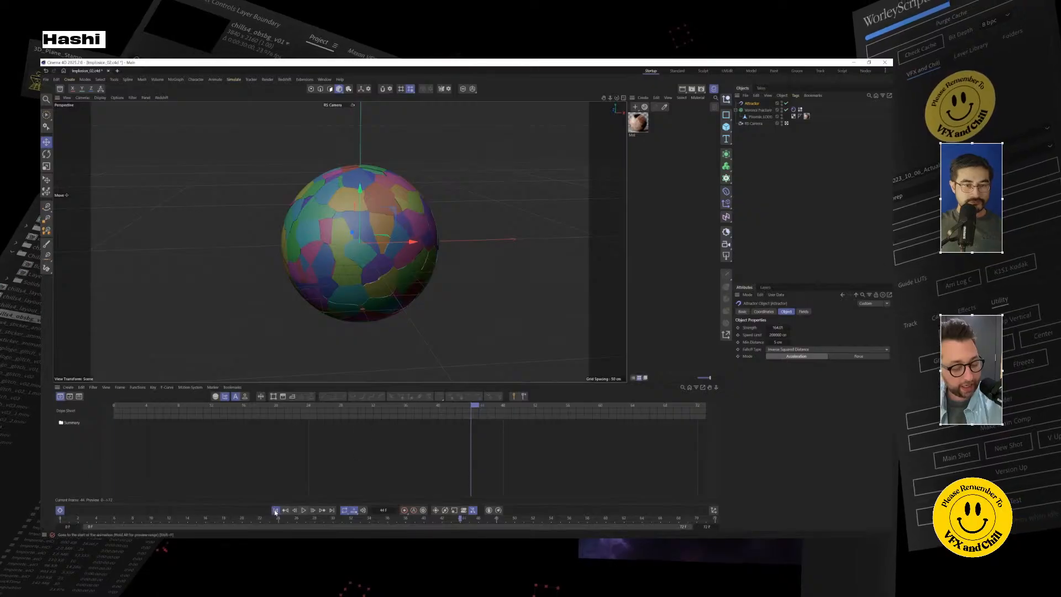
pyautogui.click(275, 511)
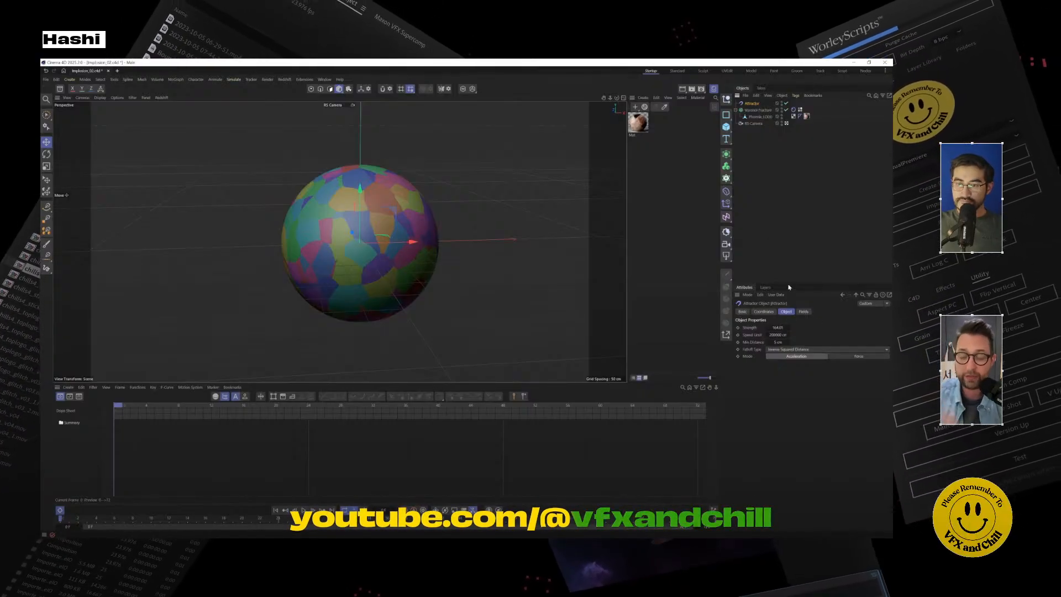
# Step: Examine the Attractor's basic, object, fields and coordinate settings
pyautogui.click(742, 311)
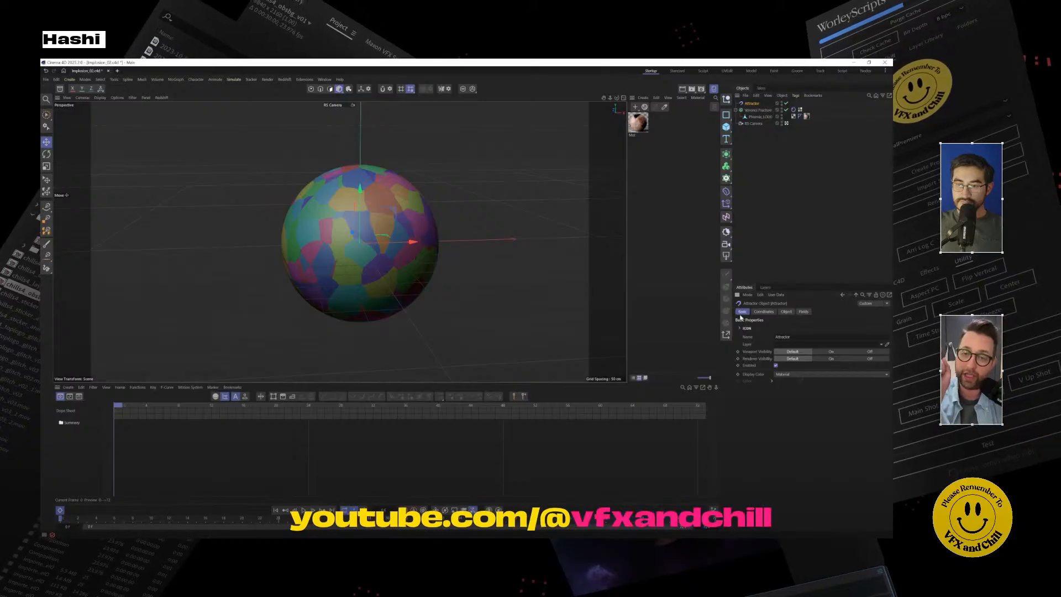
pyautogui.click(783, 312)
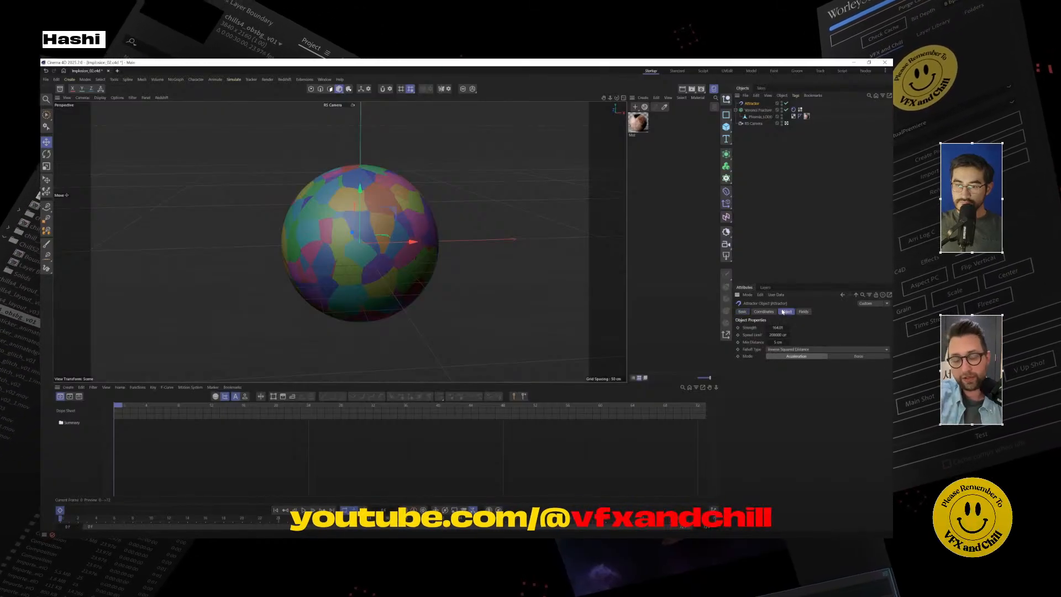
pyautogui.click(802, 312)
pyautogui.click(764, 311)
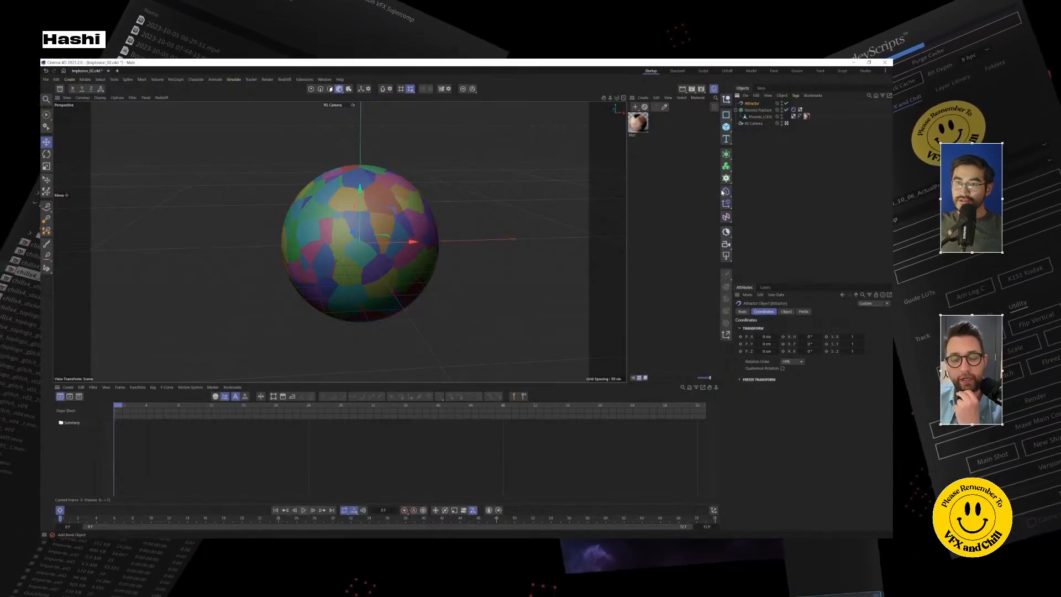
# Step: Compare the Attractor with the Voronoi Fracture object and look over the available simulation forces
pyautogui.click(755, 110)
pyautogui.click(752, 104)
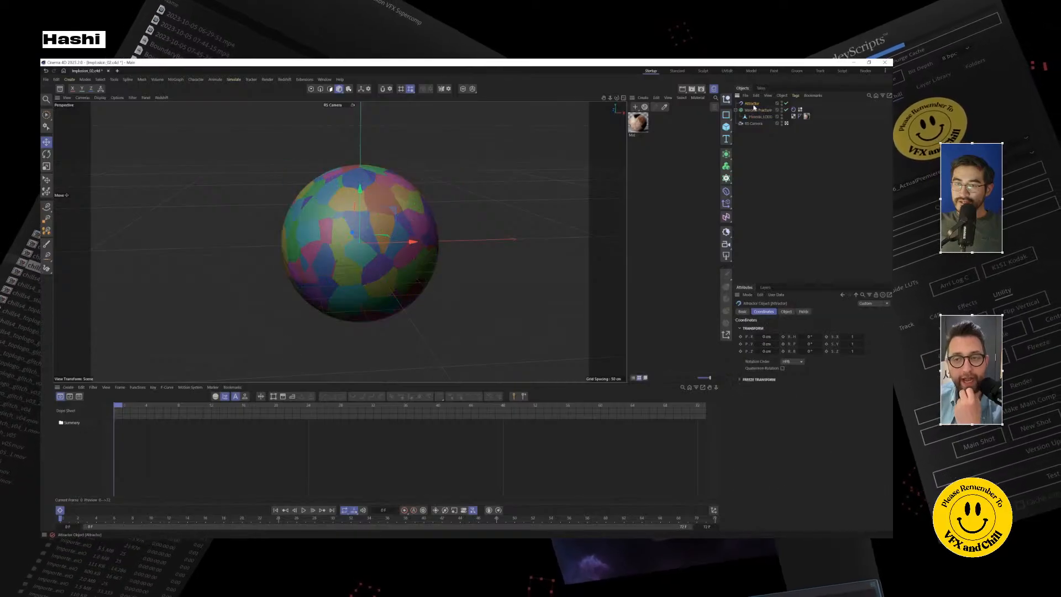
pyautogui.click(756, 110)
pyautogui.click(752, 103)
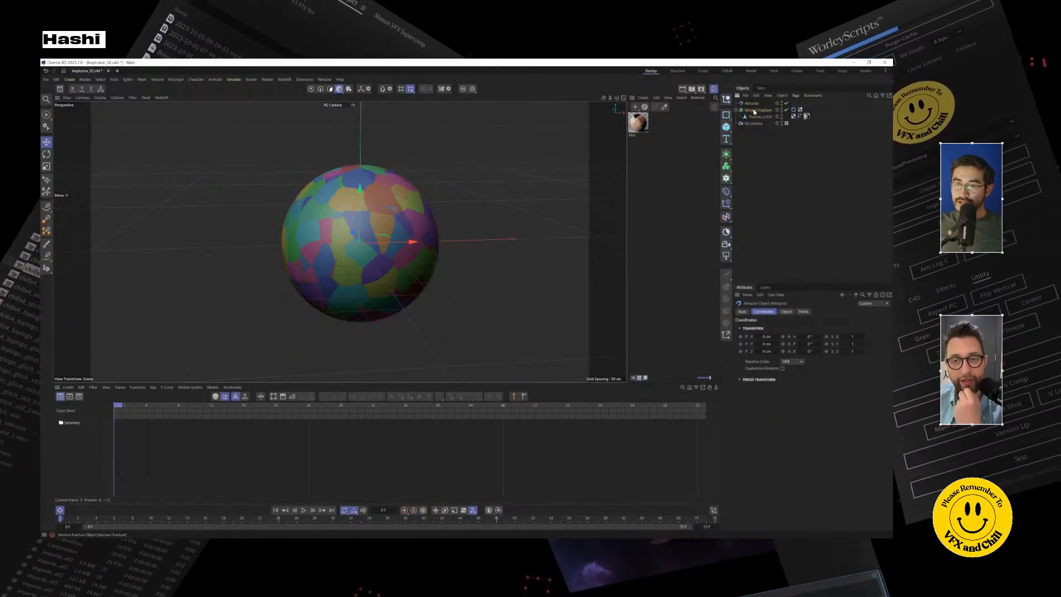
pyautogui.click(756, 110)
pyautogui.click(234, 79)
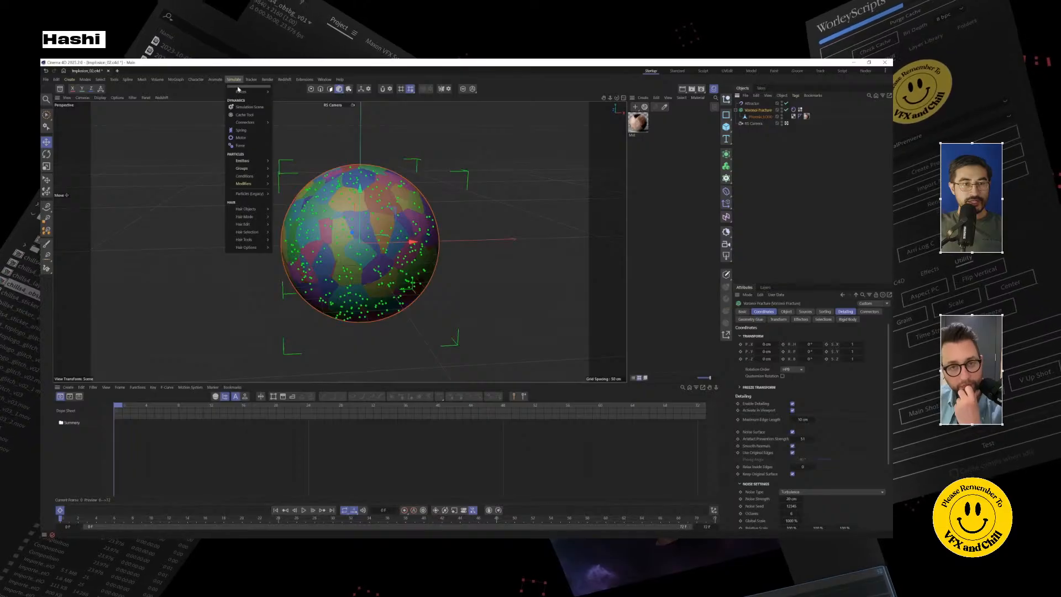
pyautogui.moveTo(241, 93)
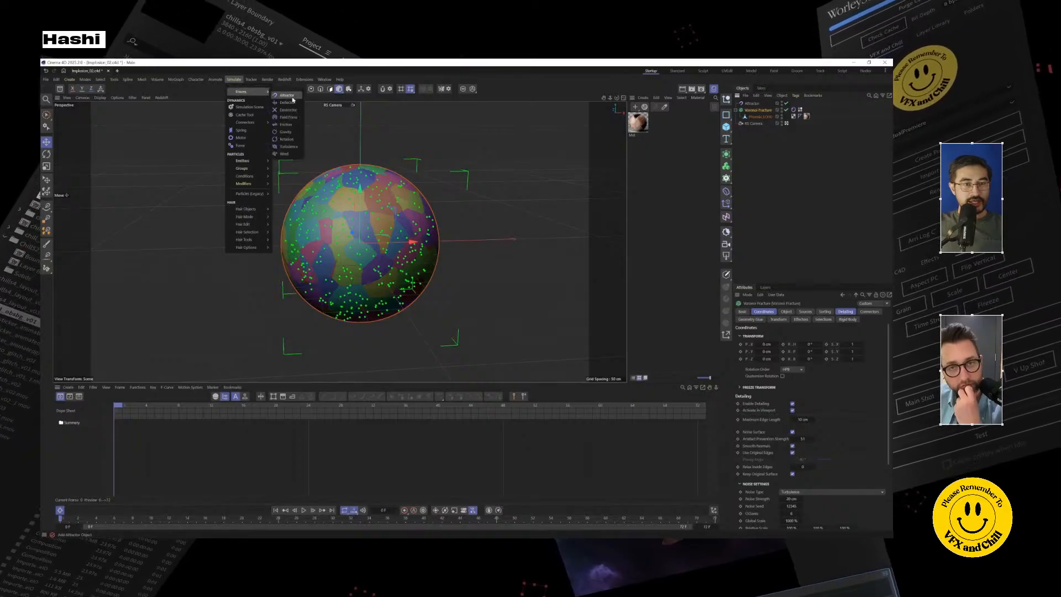
pyautogui.click(288, 95)
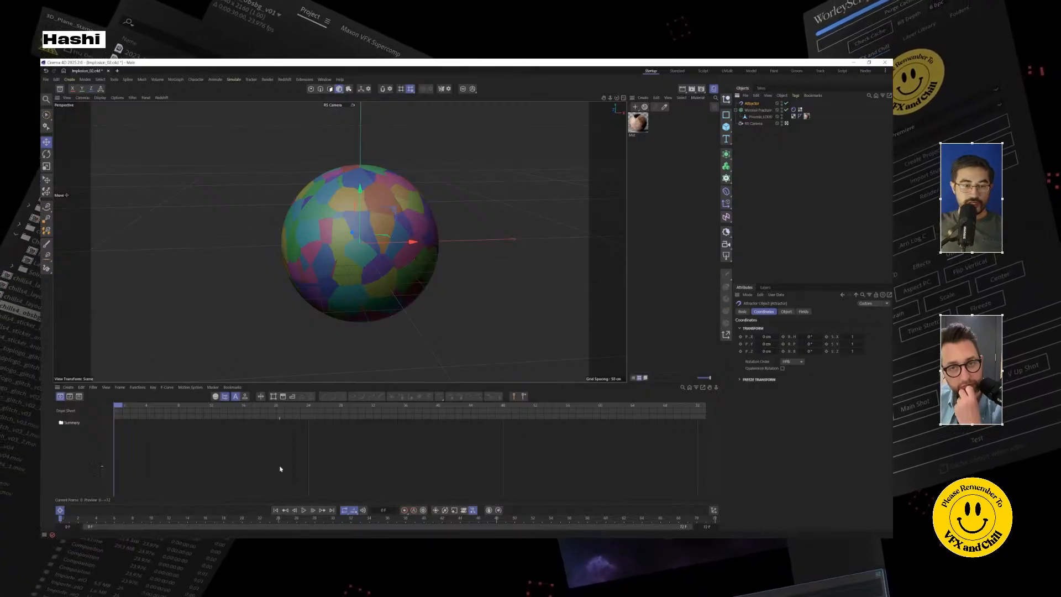
# Step: Play the simulation while moving the Attractor along X to outside the planet, stop playback, and return to frame 0
pyautogui.click(303, 509)
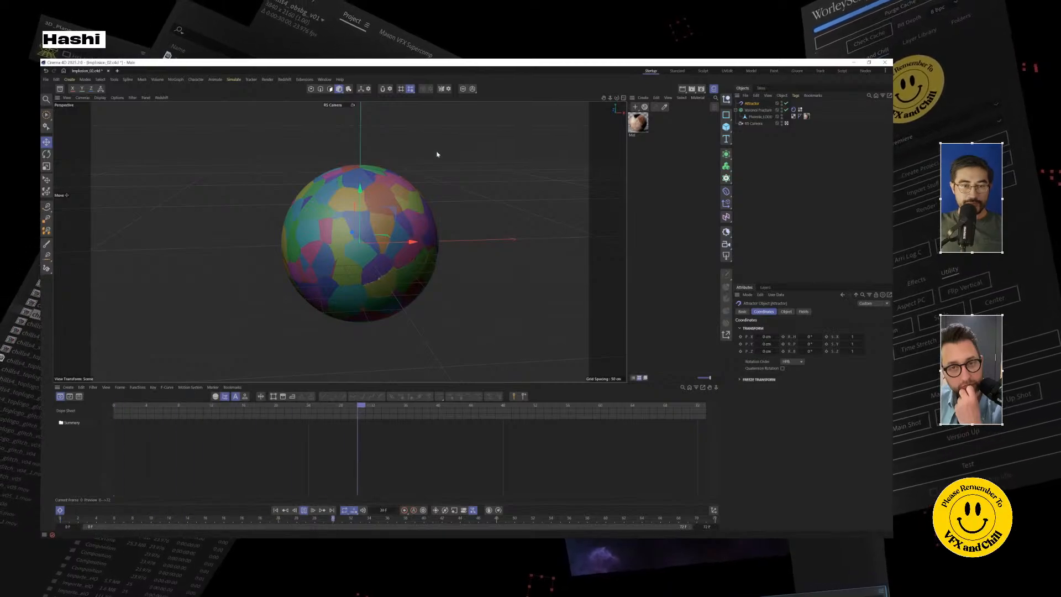
pyautogui.moveTo(381, 241); pyautogui.dragTo(472, 230)
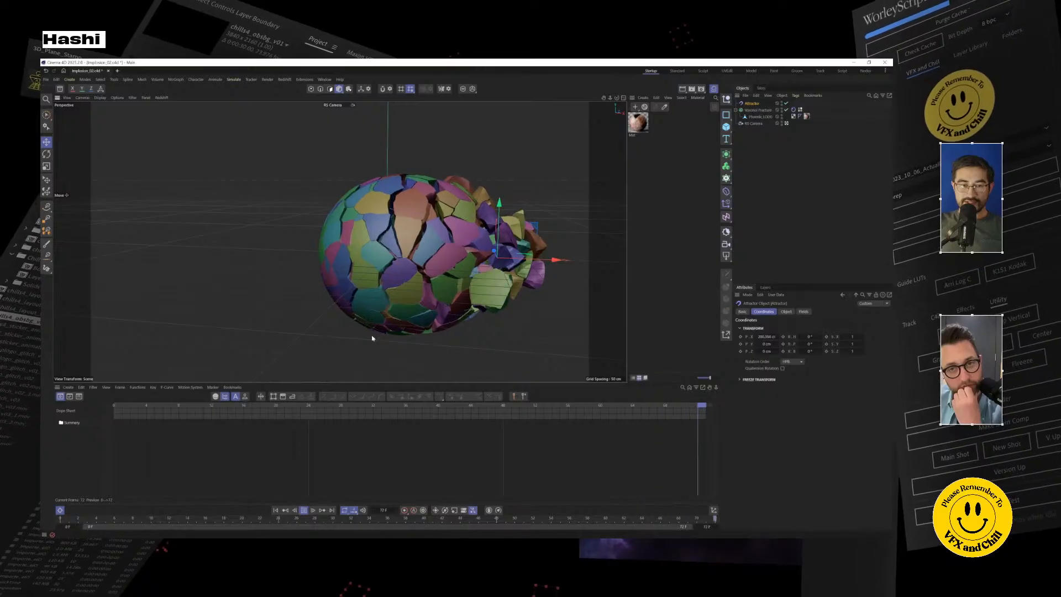
pyautogui.click(304, 510)
pyautogui.moveTo(155, 410); pyautogui.dragTo(112, 407)
# Step: Move the Attractor back near the planet's centre, replay the simulation to check the inward pull, and return to frame 0
pyautogui.moveTo(528, 259); pyautogui.dragTo(420, 259)
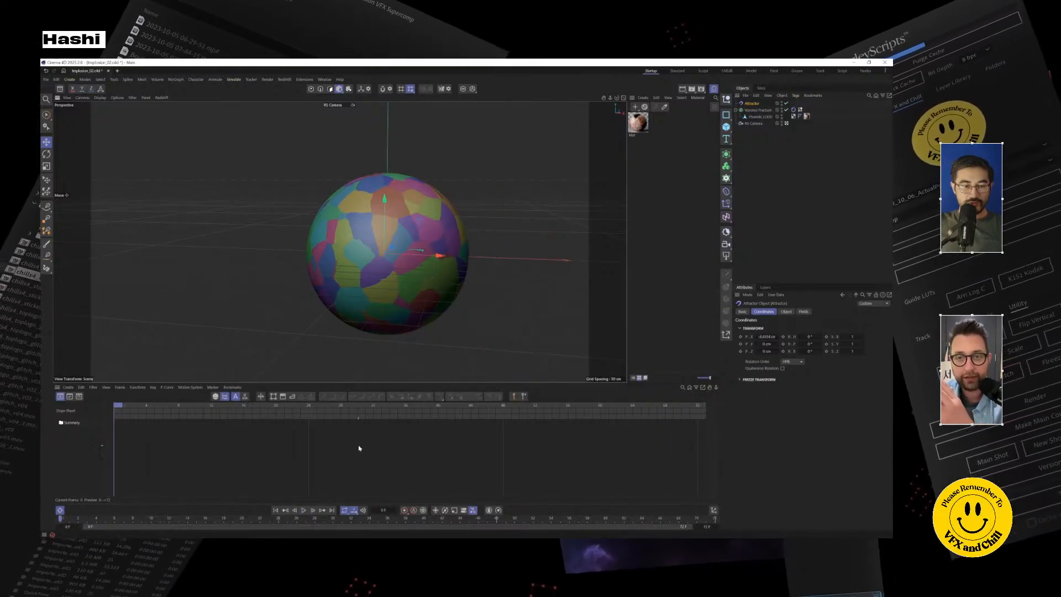
pyautogui.click(307, 510)
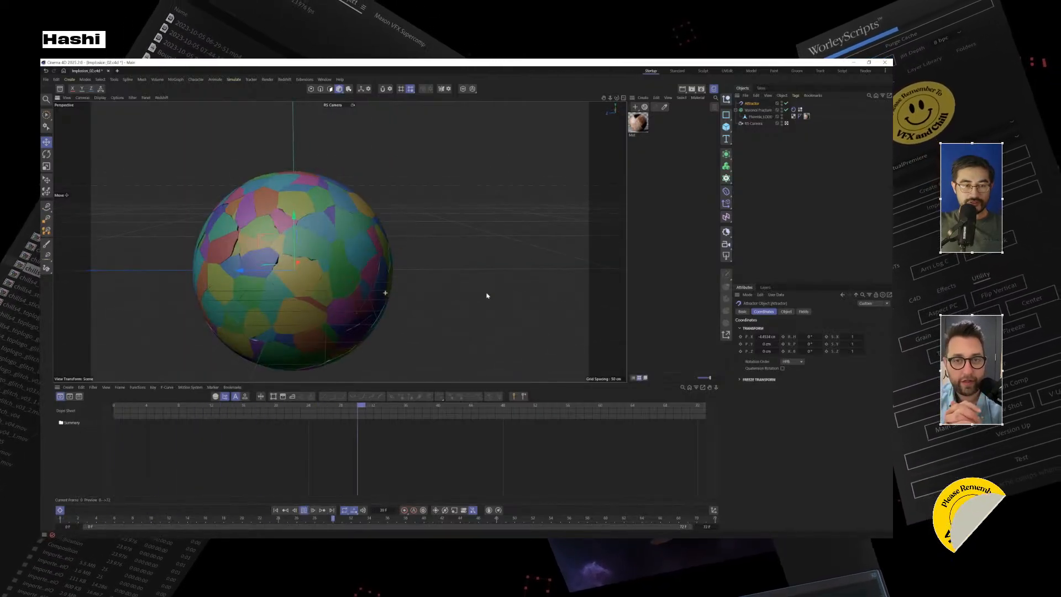
pyautogui.click(304, 510)
pyautogui.moveTo(168, 410); pyautogui.dragTo(92, 416)
pyautogui.keyDown('alt'); pyautogui.moveTo(362, 262); pyautogui.dragTo(326, 282); pyautogui.keyUp('alt')
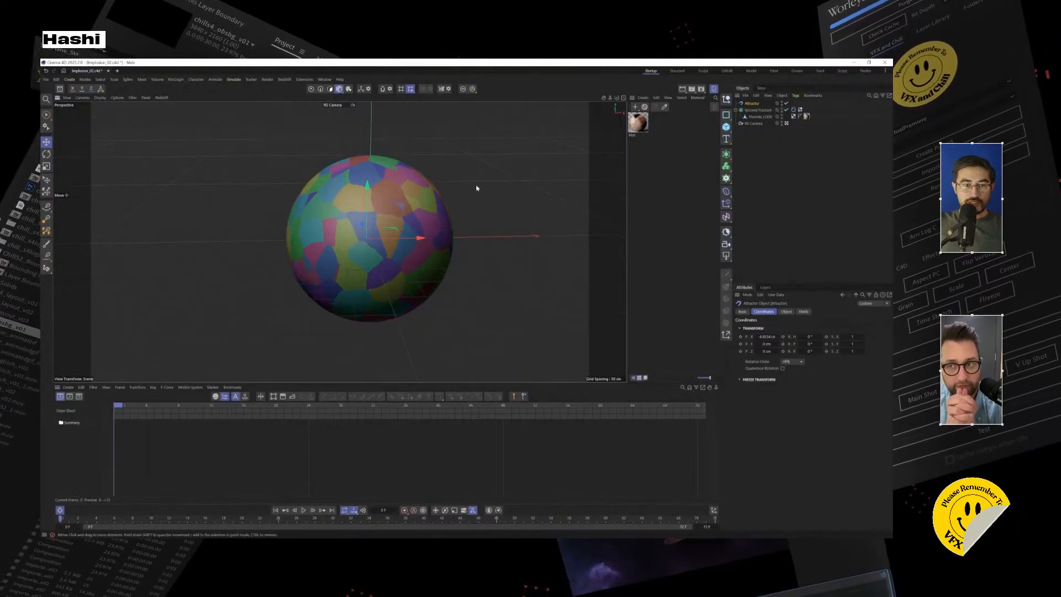
pyautogui.keyDown('alt'); pyautogui.moveTo(414, 230); pyautogui.dragTo(485, 243); pyautogui.keyUp('alt')
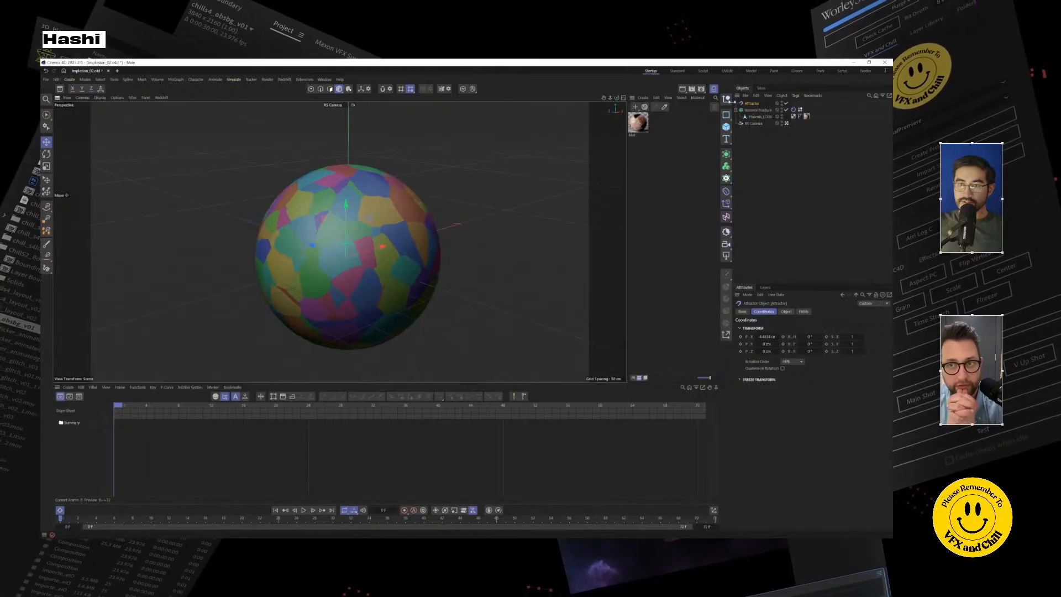
# Step: Add a Spherical Field to the Attractor and enlarge it well beyond the planet
pyautogui.click(803, 311)
pyautogui.click(749, 377)
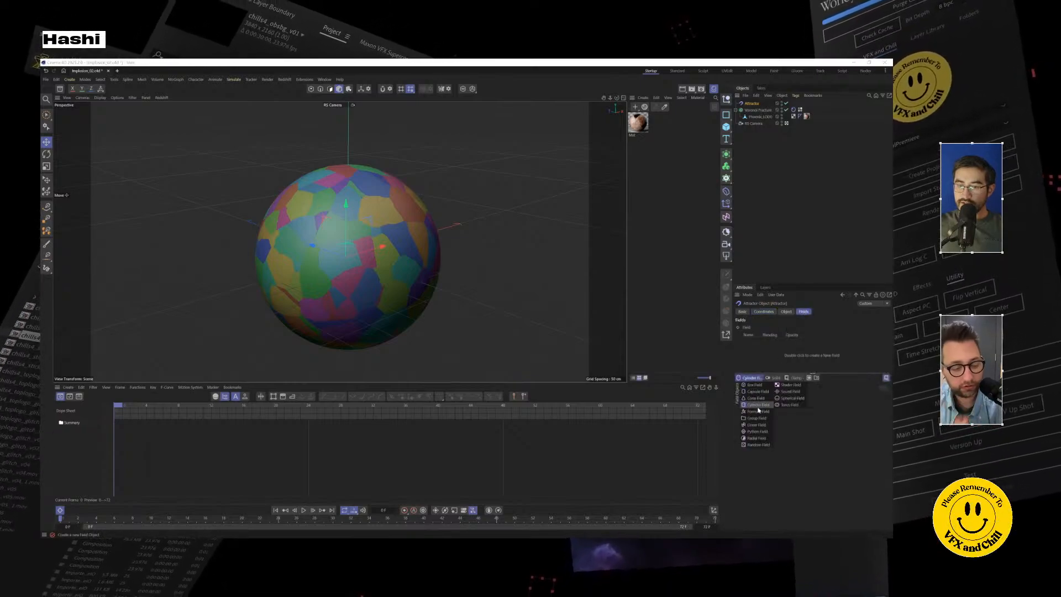
pyautogui.click(792, 398)
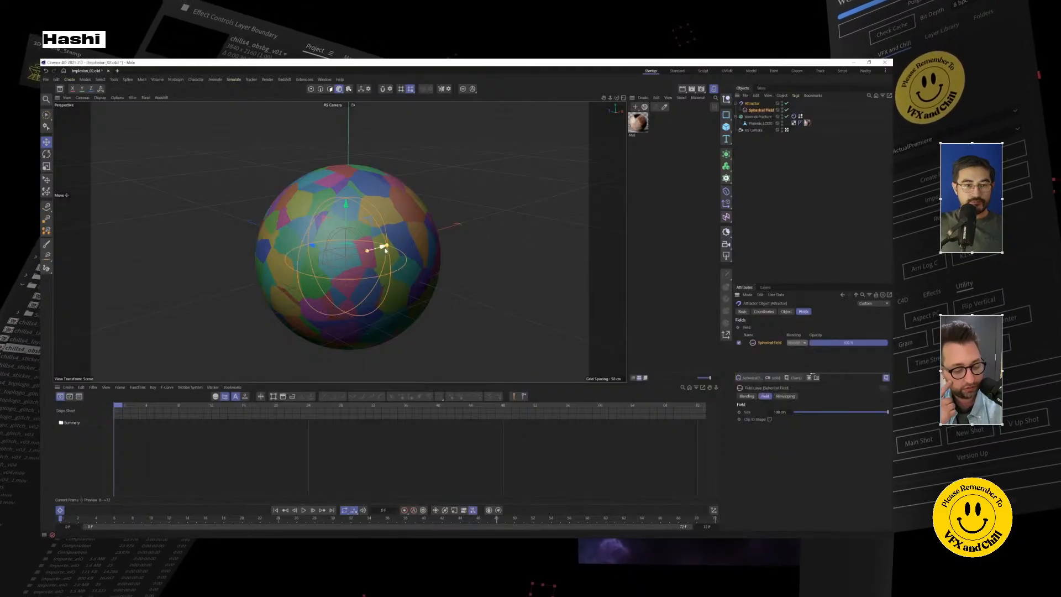
pyautogui.keyDown('alt'); pyautogui.moveTo(426, 279); pyautogui.dragTo(576, 225); pyautogui.keyUp('alt')
pyautogui.moveTo(506, 278)
pyautogui.keyDown('alt'); pyautogui.mouseDown()
pyautogui.moveTo(495, 277)
pyautogui.moveTo(542, 268)
pyautogui.moveTo(500, 290)
pyautogui.mouseUp(); pyautogui.keyUp('alt')
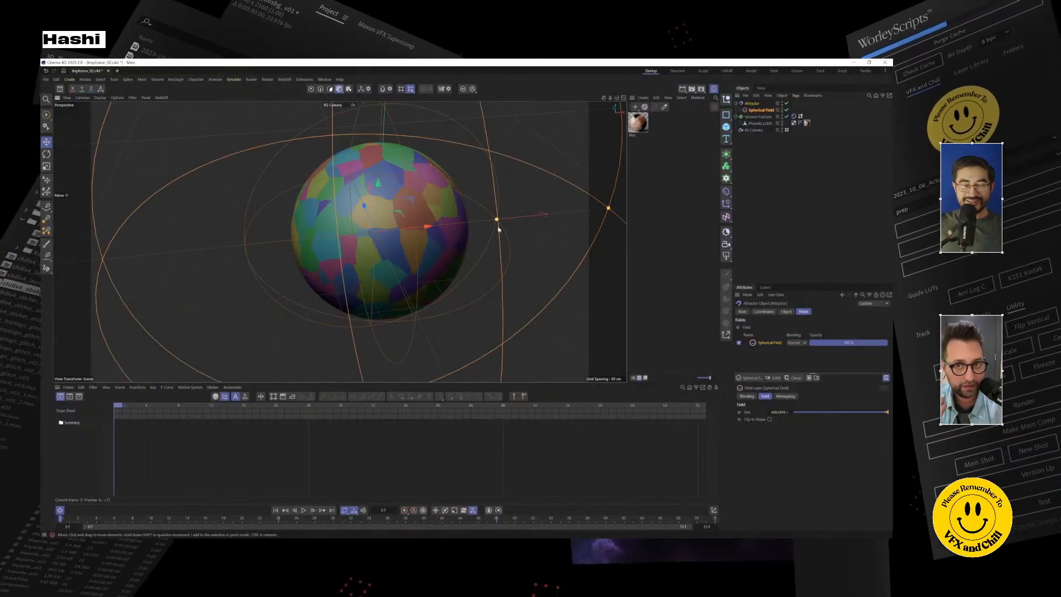
pyautogui.keyDown('alt'); pyautogui.moveTo(486, 248); pyautogui.dragTo(438, 241); pyautogui.keyUp('alt')
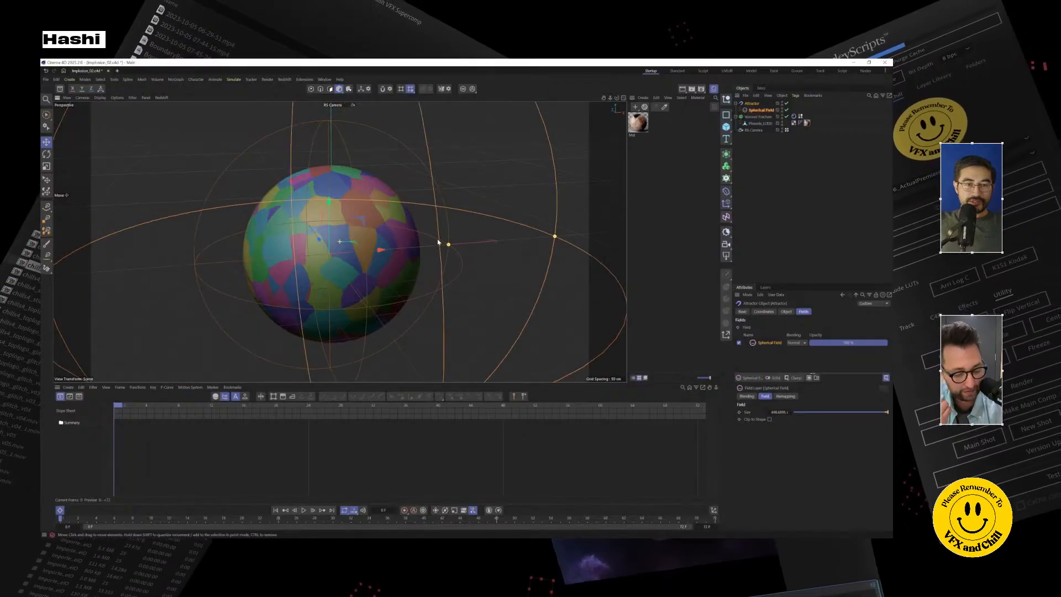
# Step: Shrink the Spherical Field's inner radius close to the planet's surface and adjust its outer radius around the planet
pyautogui.scroll(-6, 450, 248)
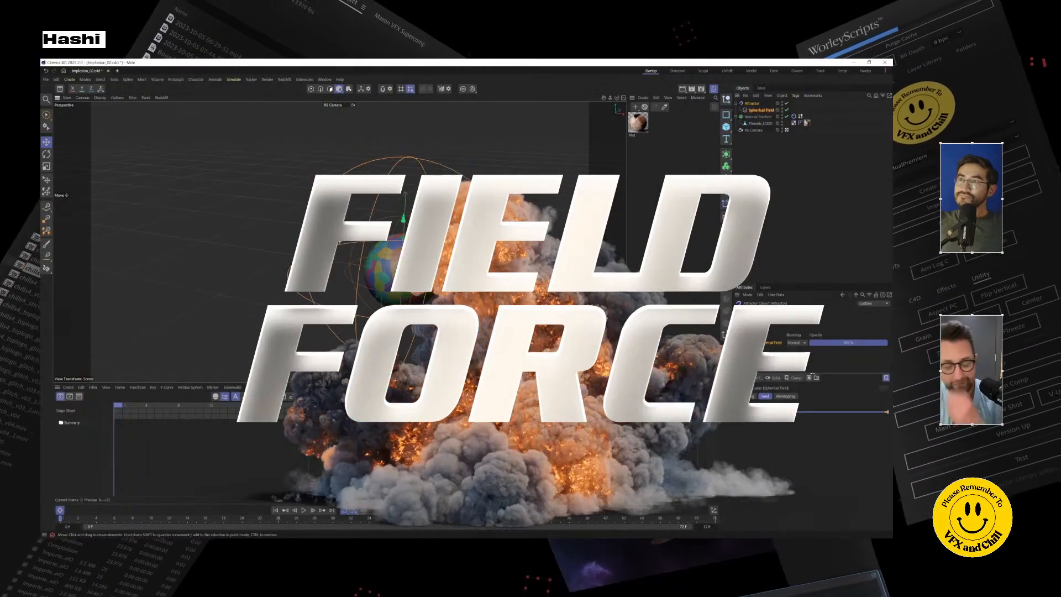
pyautogui.scroll(8, 464, 282)
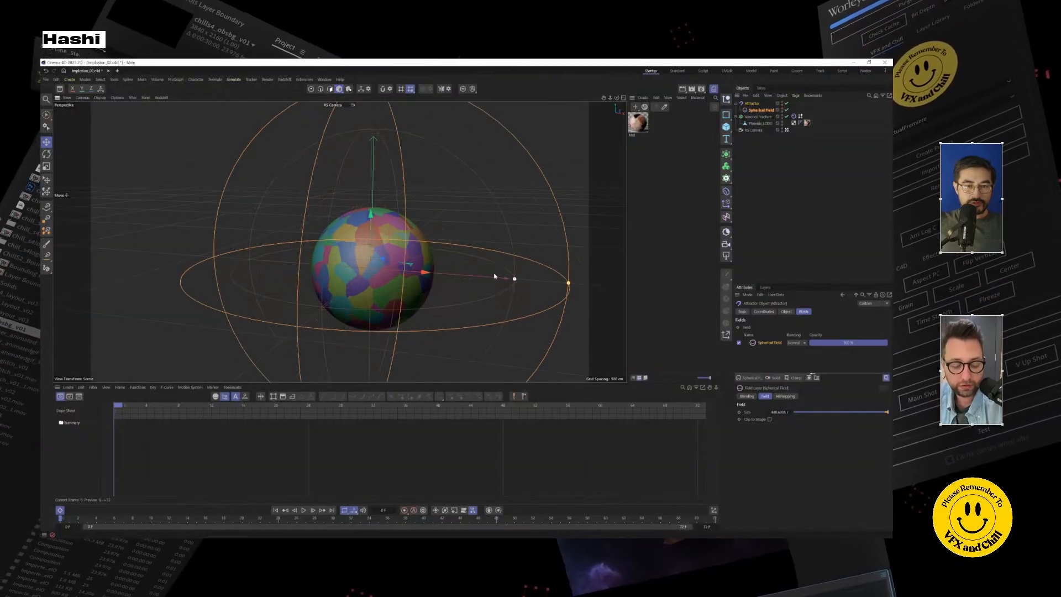
pyautogui.moveTo(437, 274); pyautogui.dragTo(467, 275)
pyautogui.moveTo(568, 283); pyautogui.dragTo(489, 271)
pyautogui.scroll(-5, 489, 272)
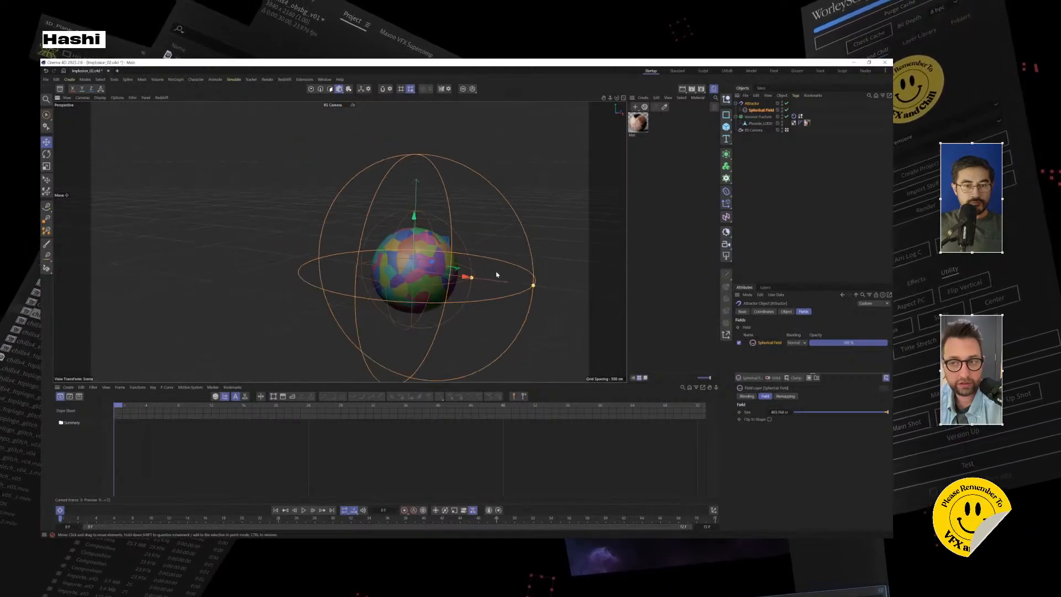
pyautogui.moveTo(480, 278)
pyautogui.keyDown('alt'); pyautogui.mouseDown()
pyautogui.moveTo(509, 274)
pyautogui.moveTo(488, 287)
pyautogui.mouseUp(); pyautogui.keyUp('alt')
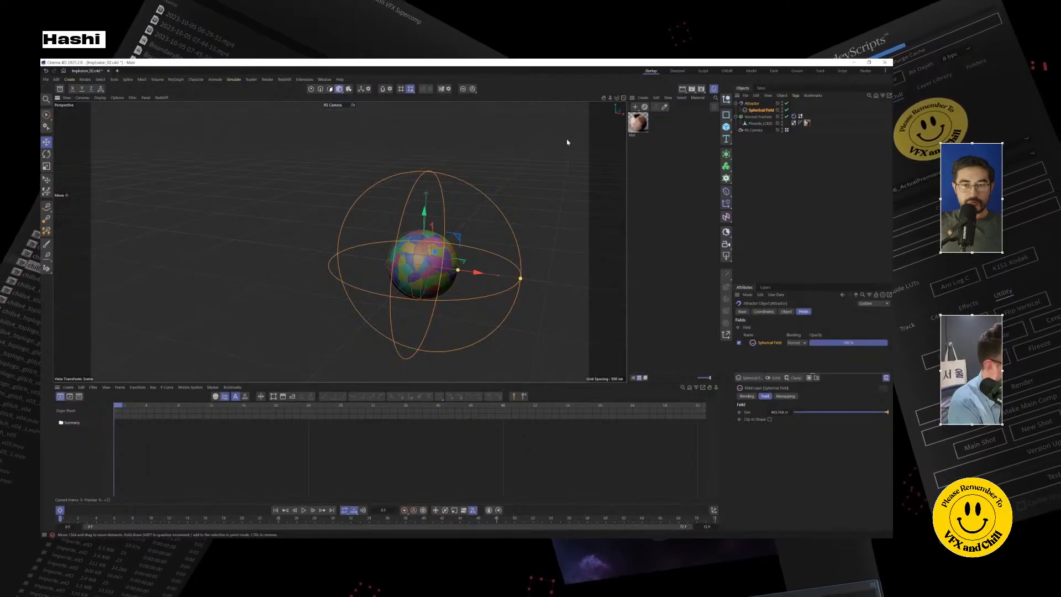
pyautogui.moveTo(521, 278)
pyautogui.mouseDown()
pyautogui.moveTo(620, 289)
pyautogui.moveTo(536, 284)
pyautogui.mouseUp()
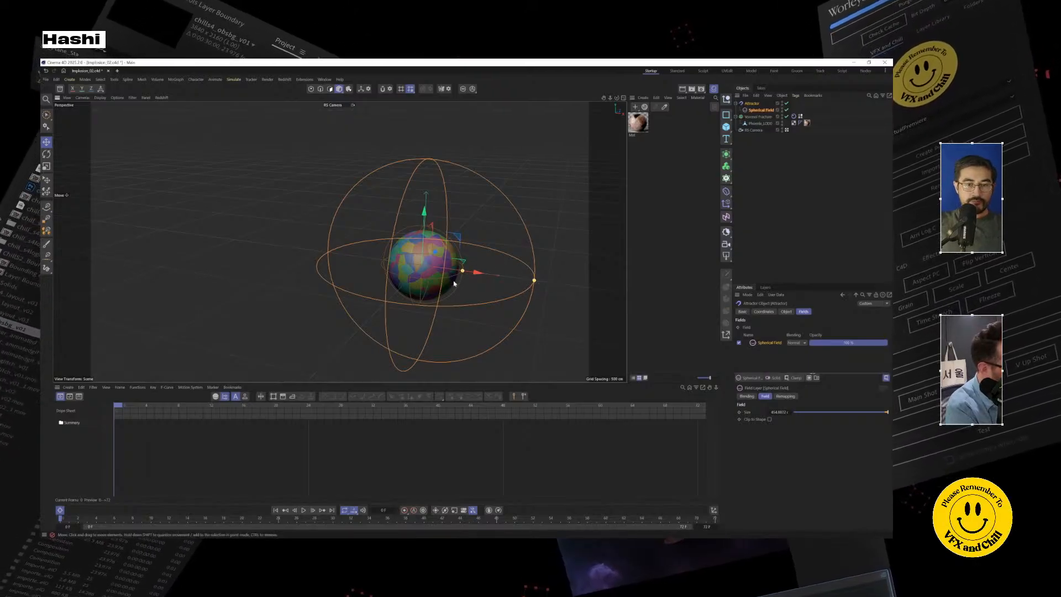
# Step: Move the Spherical Field out from under the Attractor in the hierarchy and check that it is still assigned in the Attractor's fields
pyautogui.keyDown('alt'); pyautogui.moveTo(455, 287); pyautogui.dragTo(544, 233); pyautogui.keyUp('alt')
pyautogui.click(752, 104)
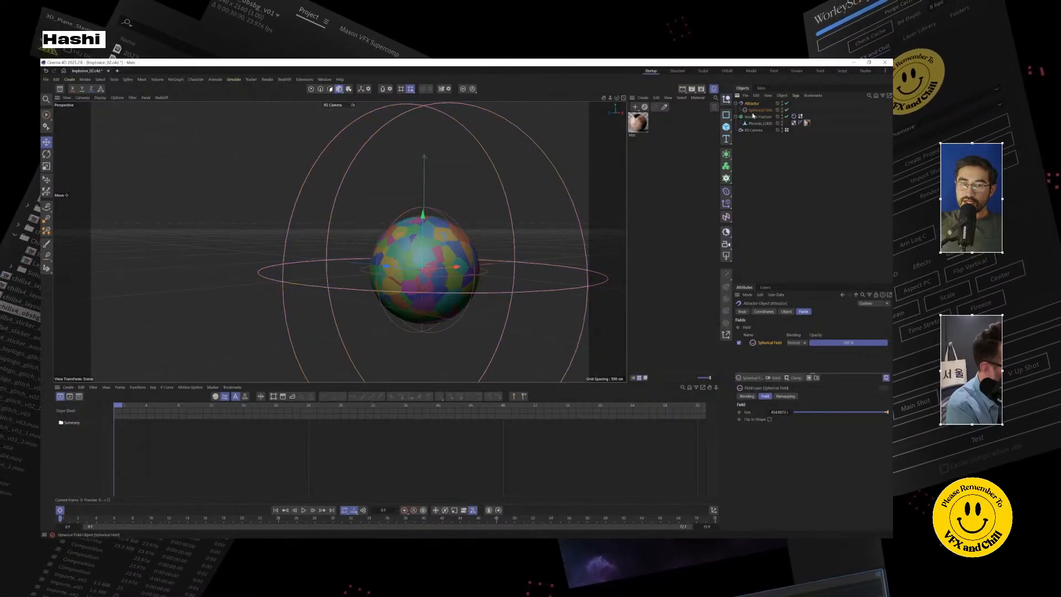
pyautogui.click(761, 110)
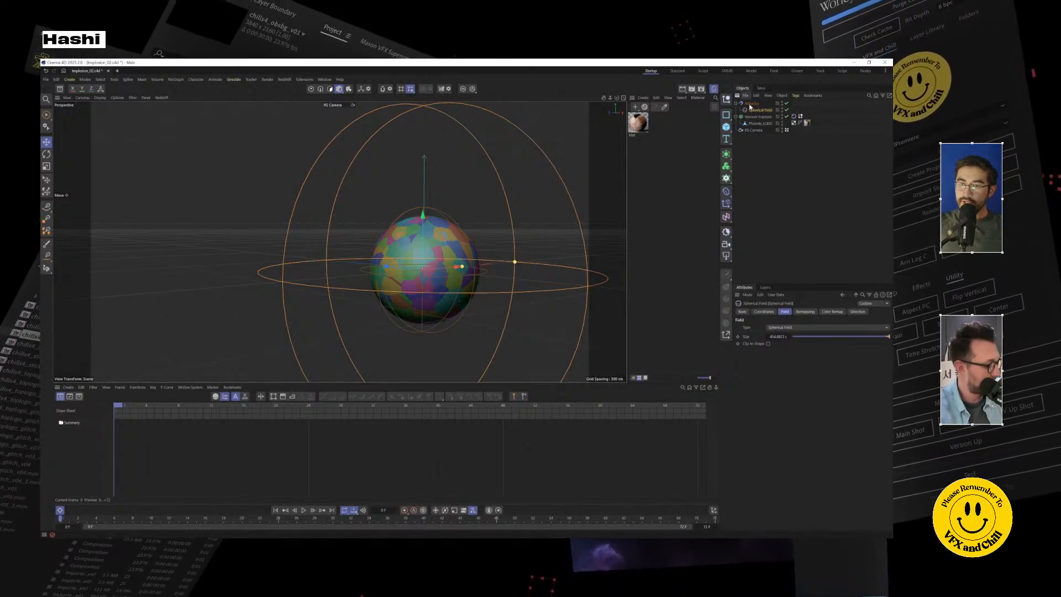
pyautogui.moveTo(759, 177); pyautogui.dragTo(757, 176)
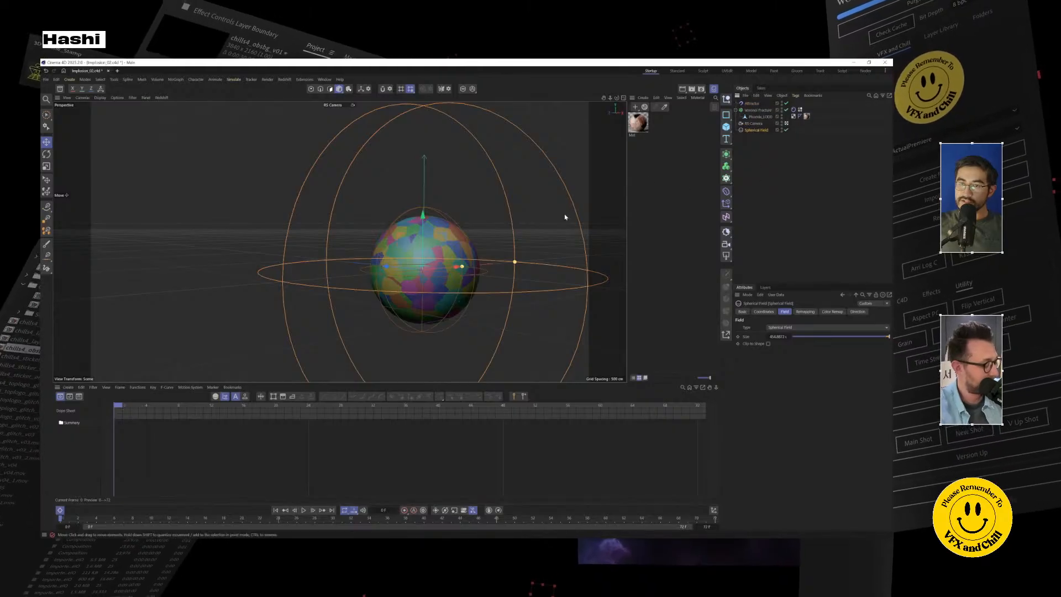
pyautogui.click(754, 104)
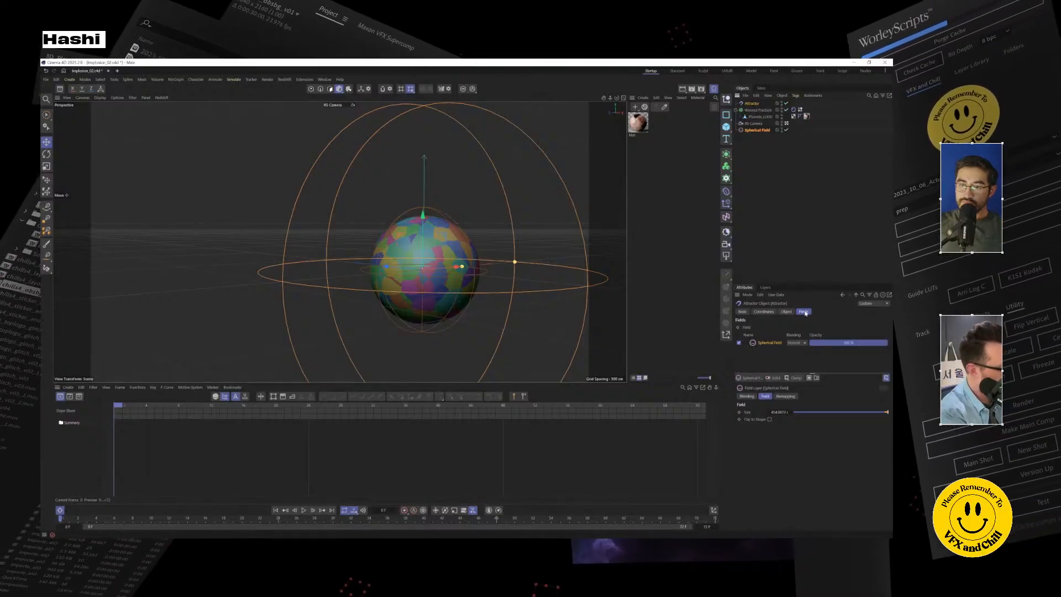
pyautogui.click(755, 133)
# Step: Move the Spherical Field away from the centre to one side of the planet and shrink it
pyautogui.keyDown('alt'); pyautogui.moveTo(466, 277); pyautogui.dragTo(500, 287); pyautogui.keyUp('alt')
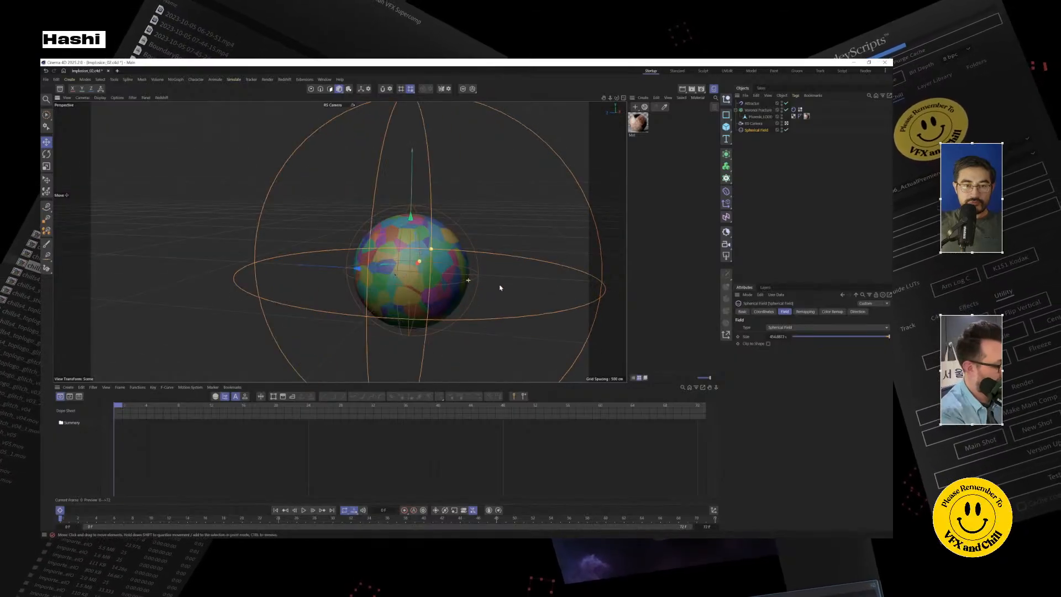
pyautogui.moveTo(429, 266); pyautogui.dragTo(527, 249)
pyautogui.click(46, 145)
pyautogui.scroll(4, 441, 255)
pyautogui.keyDown('alt'); pyautogui.moveTo(442, 256); pyautogui.dragTo(534, 193); pyautogui.keyUp('alt')
# Step: Enlarge the Spherical Field so it covers one side of the planet and nudge its position slightly
pyautogui.click(750, 104)
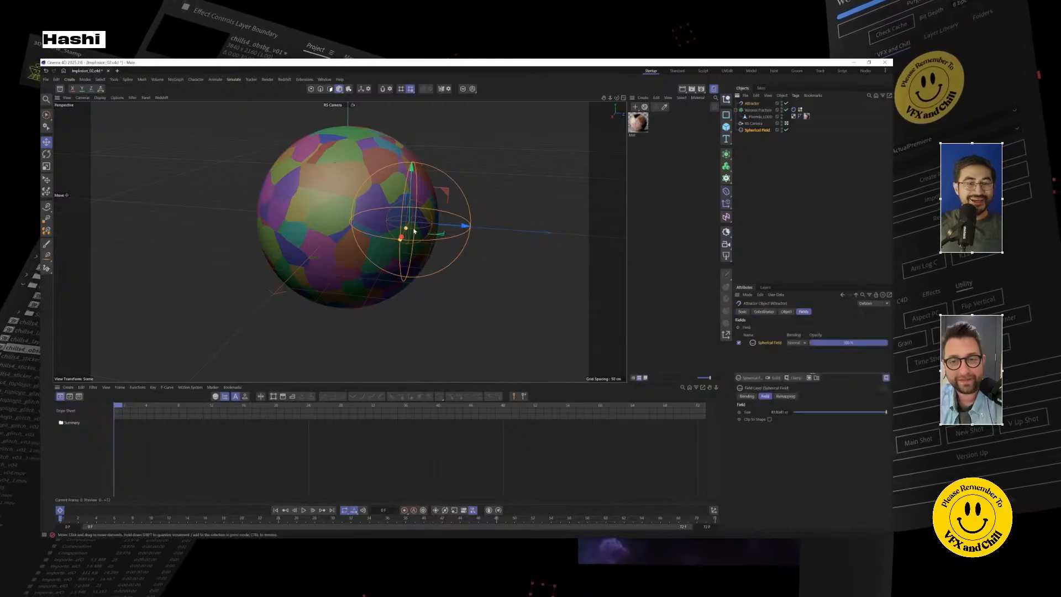
pyautogui.moveTo(395, 250); pyautogui.dragTo(416, 220)
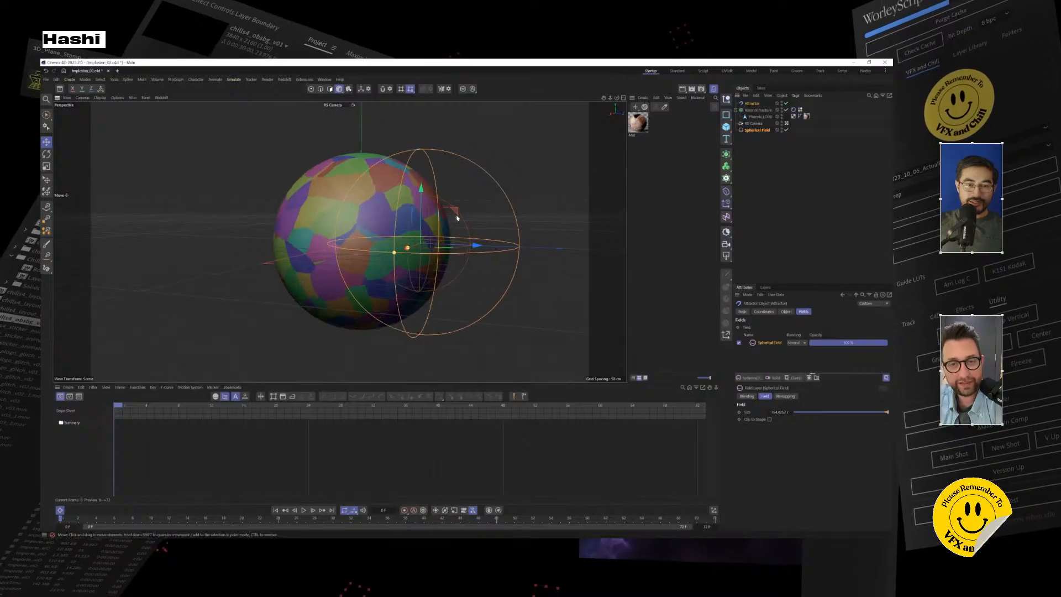
pyautogui.moveTo(465, 247); pyautogui.dragTo(463, 247)
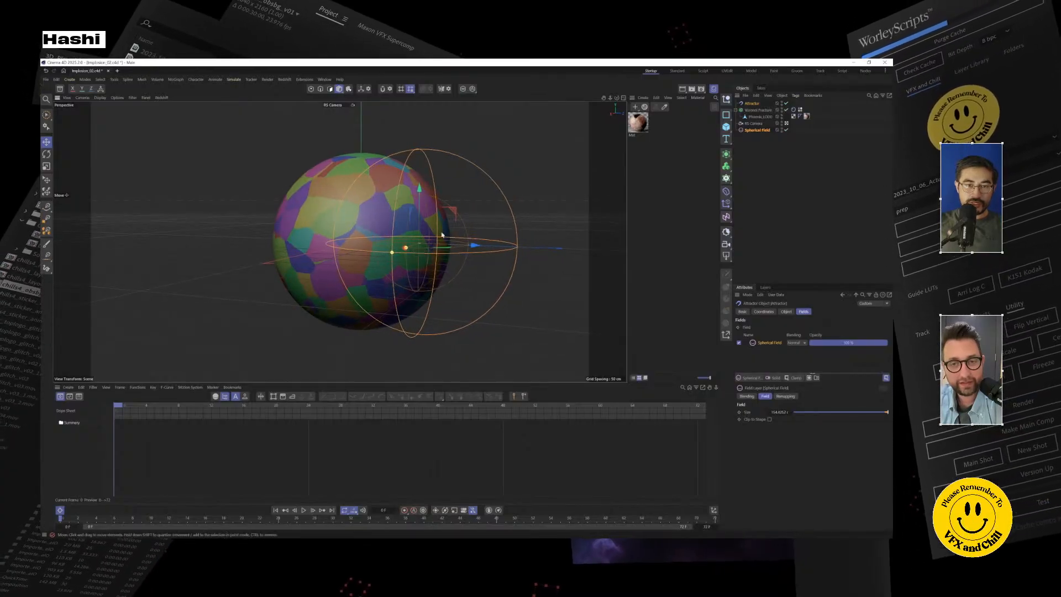
# Step: Play the simulation with the offset field and raise the Attractor's strength
pyautogui.press('F8')
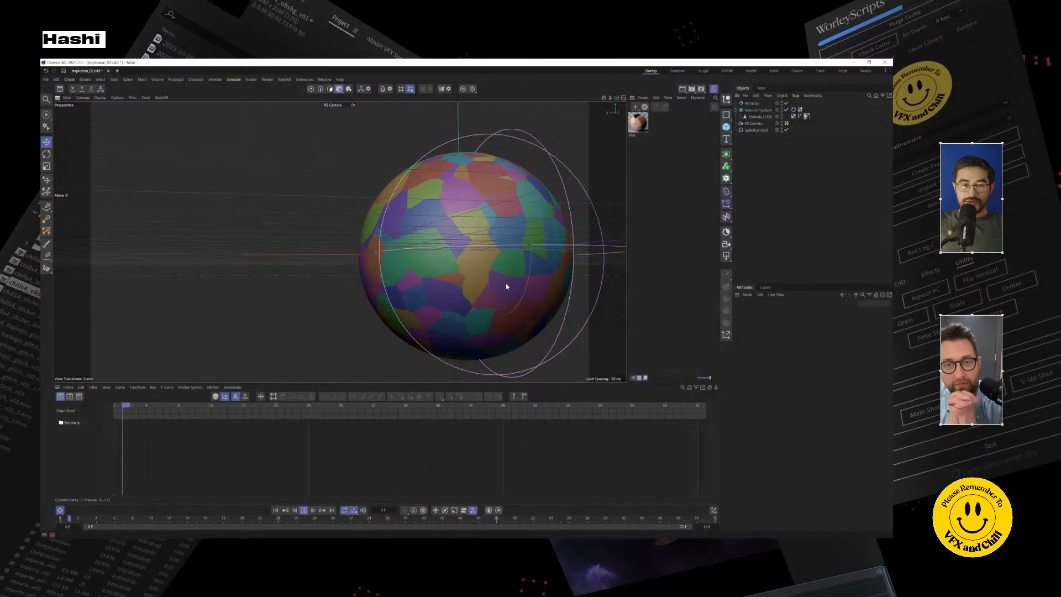
pyautogui.click(752, 103)
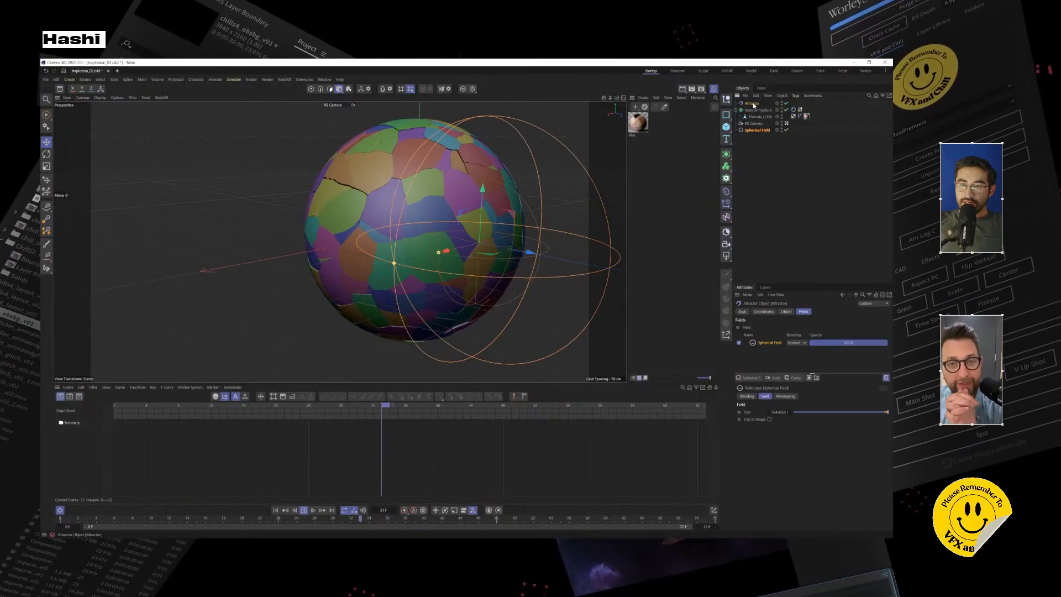
pyautogui.click(786, 311)
pyautogui.click(779, 327)
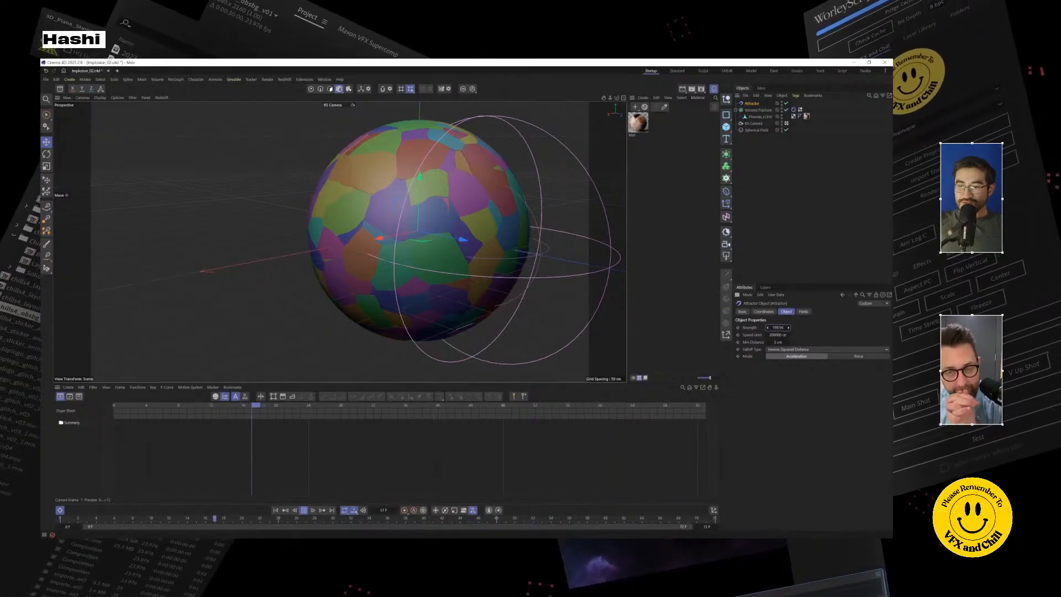
pyautogui.moveTo(778, 327); pyautogui.dragTo(804, 327)
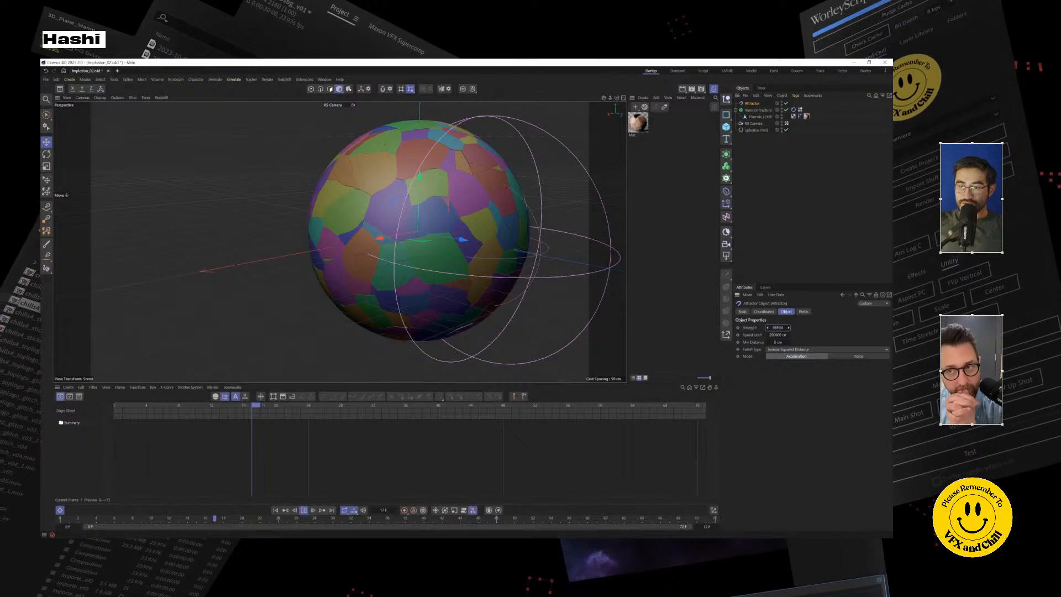
# Step: Rewind the simulation, shift the Spherical Field outward toward the planet's edge and shrink it before replaying
pyautogui.keyDown('alt'); pyautogui.moveTo(516, 258); pyautogui.dragTo(459, 259); pyautogui.keyUp('alt')
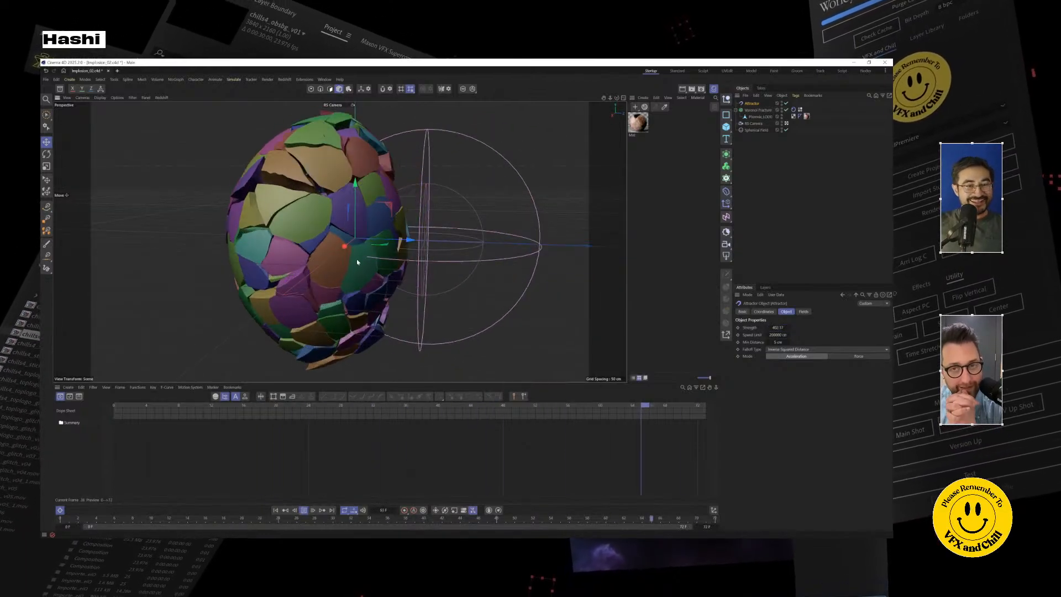
pyautogui.click(162, 409)
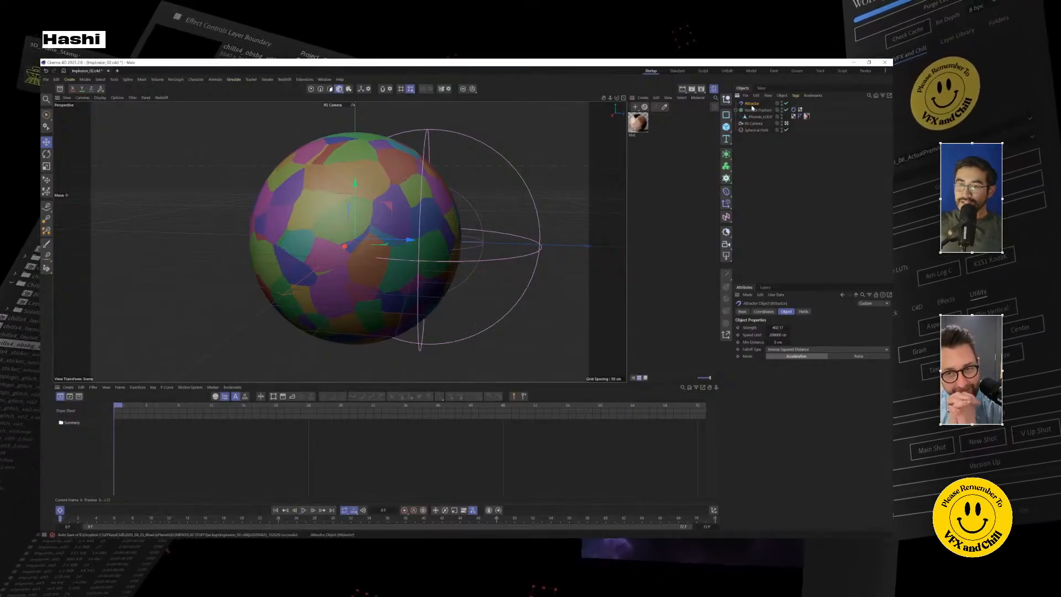
pyautogui.click(465, 249)
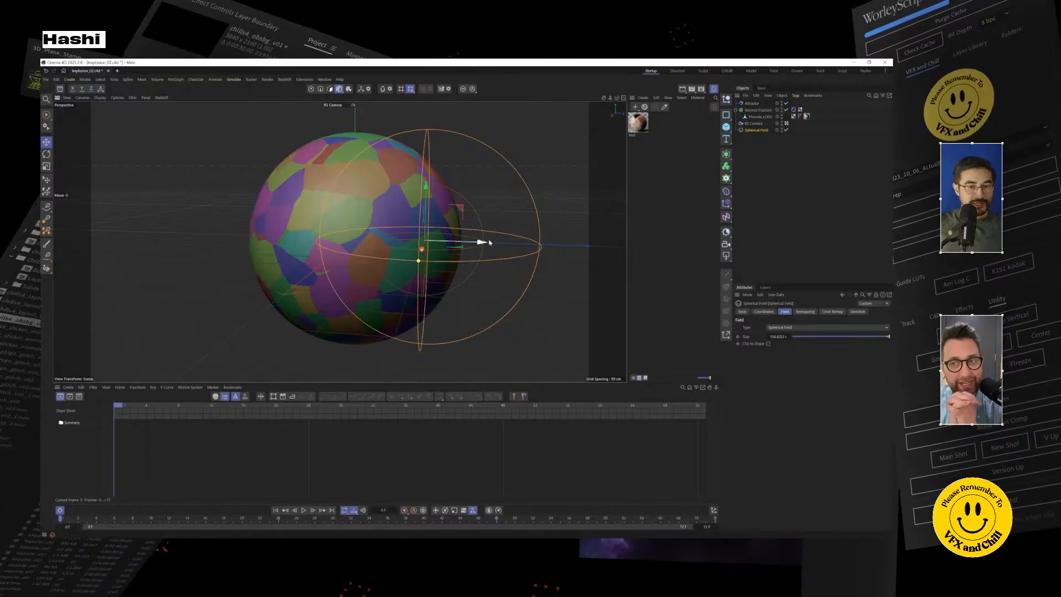
pyautogui.moveTo(484, 242)
pyautogui.mouseDown()
pyautogui.moveTo(522, 243)
pyautogui.moveTo(497, 243)
pyautogui.mouseUp()
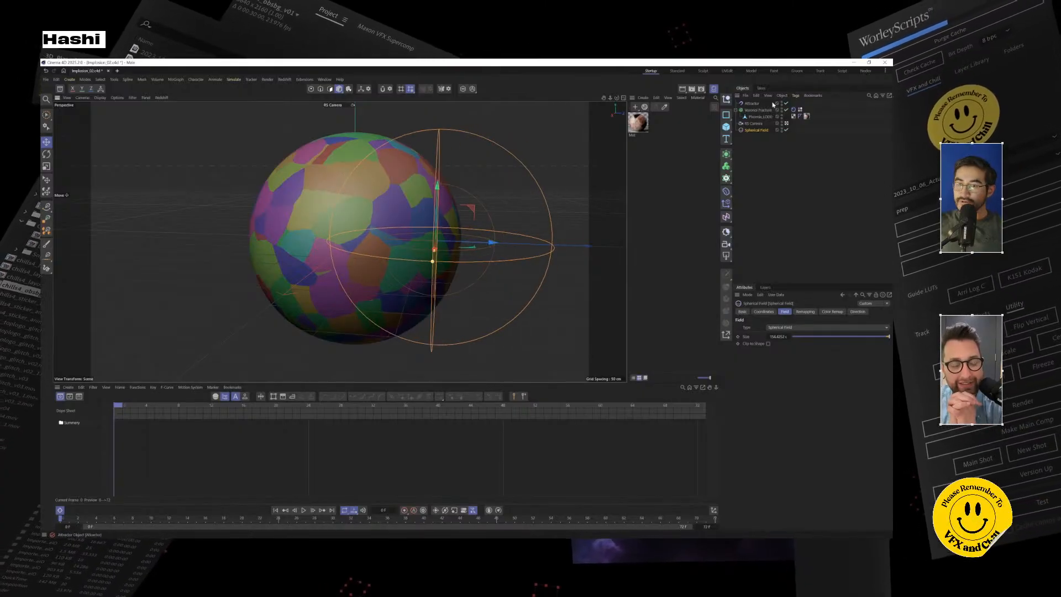
pyautogui.moveTo(464, 277)
pyautogui.keyDown('alt'); pyautogui.mouseDown()
pyautogui.moveTo(386, 288)
pyautogui.moveTo(456, 265)
pyautogui.mouseUp(); pyautogui.keyUp('alt')
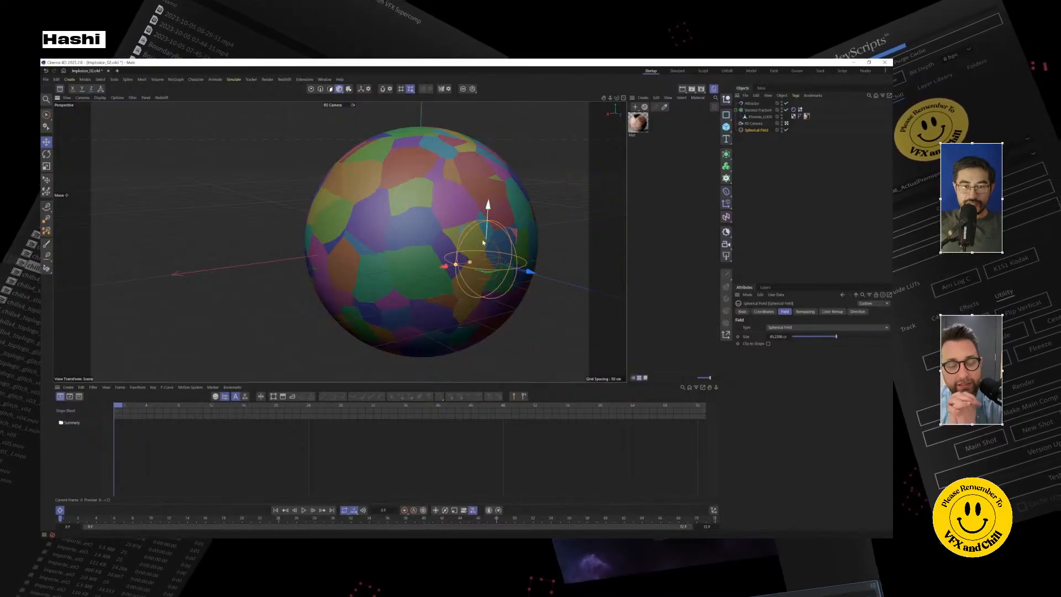
pyautogui.moveTo(508, 287)
pyautogui.keyDown('alt'); pyautogui.mouseDown()
pyautogui.moveTo(534, 284)
pyautogui.moveTo(514, 286)
pyautogui.mouseUp(); pyautogui.keyUp('alt')
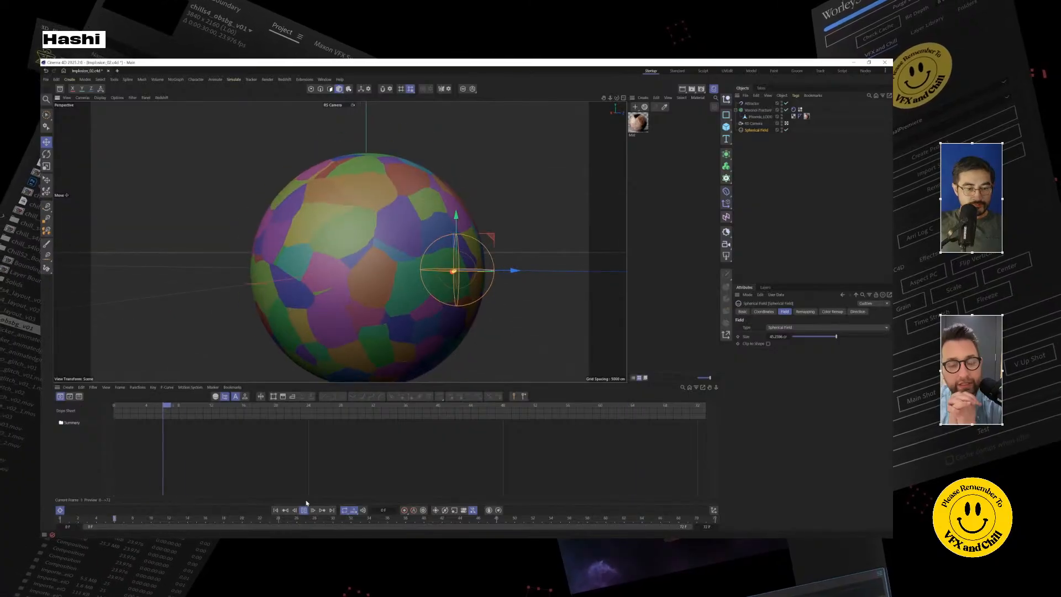
# Step: Check the fracture's rigid body settings and turn off Detailing on the Voronoi Fracture, keeping Colorize Fragments on
pyautogui.click(794, 110)
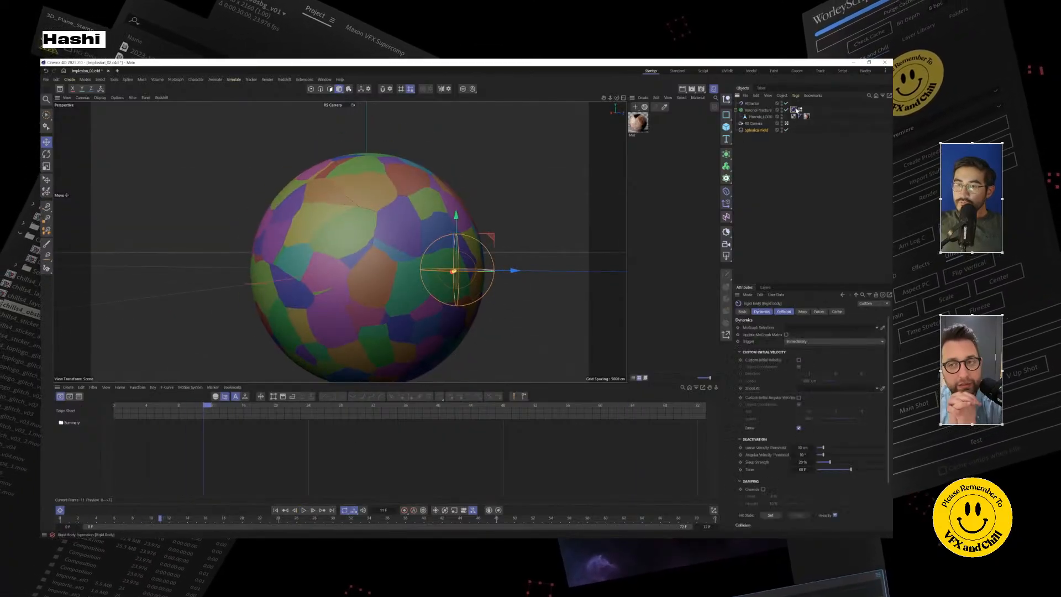
pyautogui.click(761, 110)
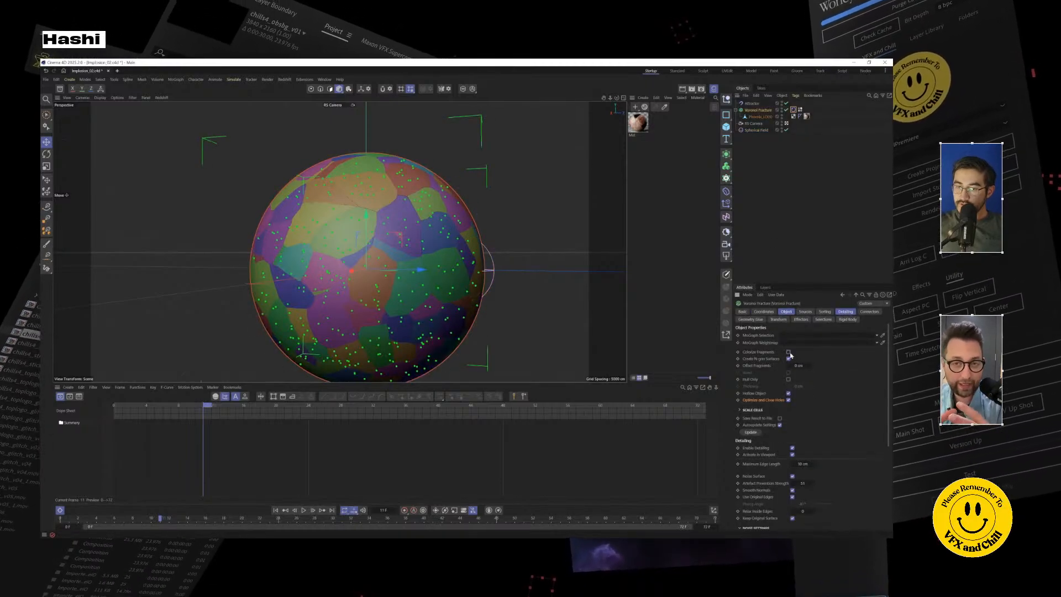
pyautogui.click(788, 352)
pyautogui.click(788, 352)
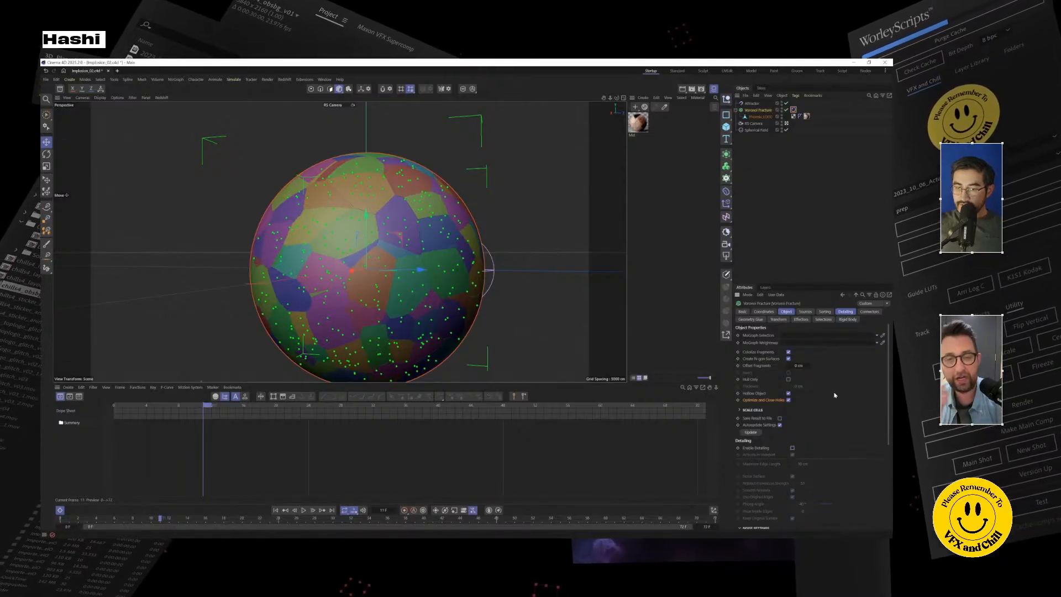
# Step: Raise the point amount of the Voronoi Fracture's distribution source to break the planet into more pieces
pyautogui.click(824, 312)
pyautogui.click(805, 311)
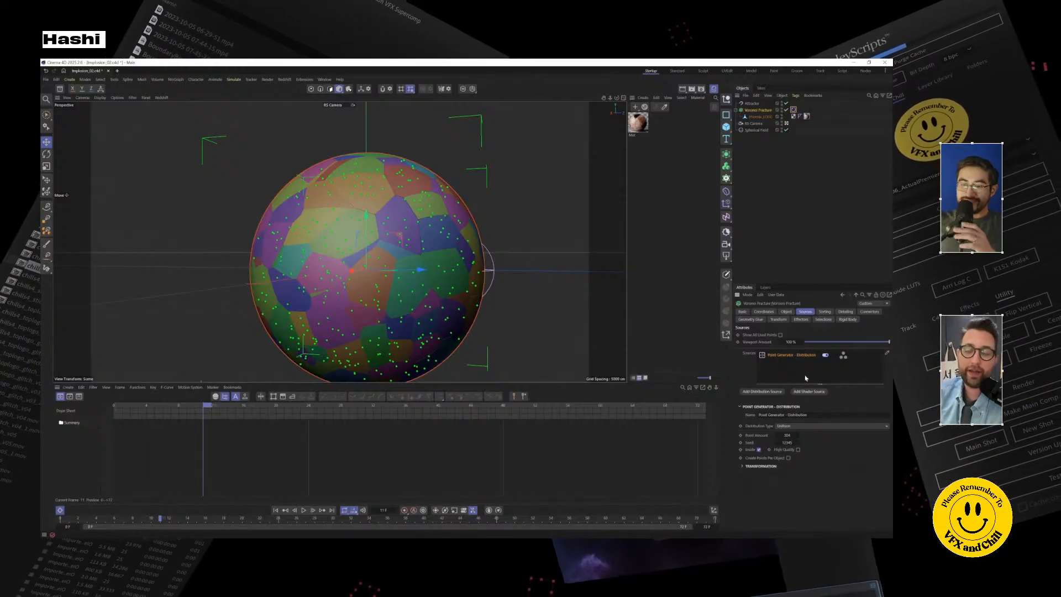
pyautogui.moveTo(785, 437); pyautogui.dragTo(807, 437)
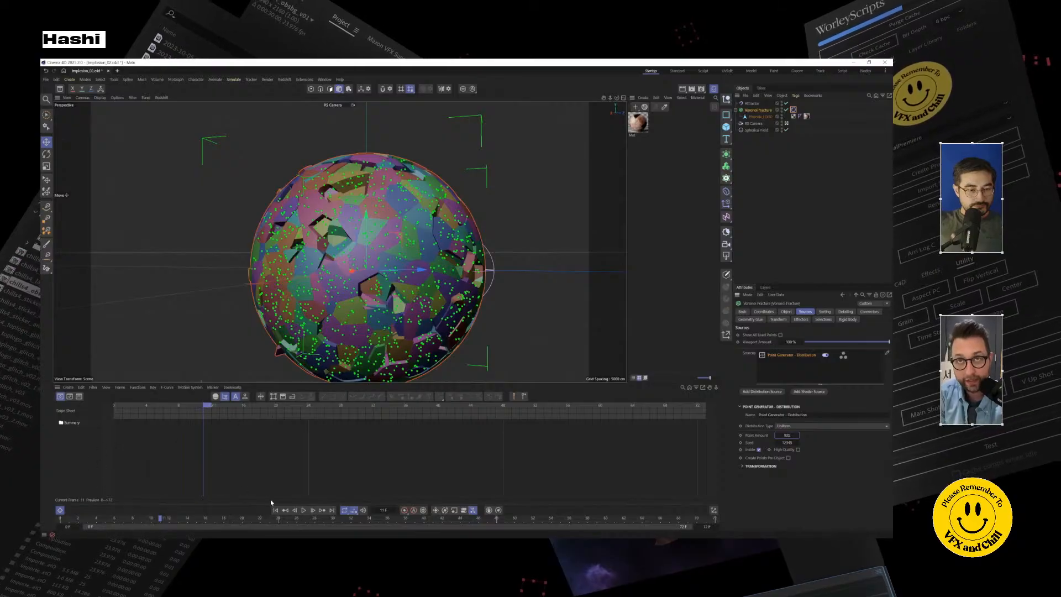
# Step: Return to the first frame and reposition the Spherical Field against one side of the planet
pyautogui.click(277, 511)
pyautogui.keyDown('alt'); pyautogui.moveTo(476, 311); pyautogui.dragTo(459, 303); pyautogui.keyUp('alt')
pyautogui.keyDown('alt'); pyautogui.moveTo(459, 304); pyautogui.dragTo(355, 256, button='middle'); pyautogui.keyUp('alt')
pyautogui.click(751, 104)
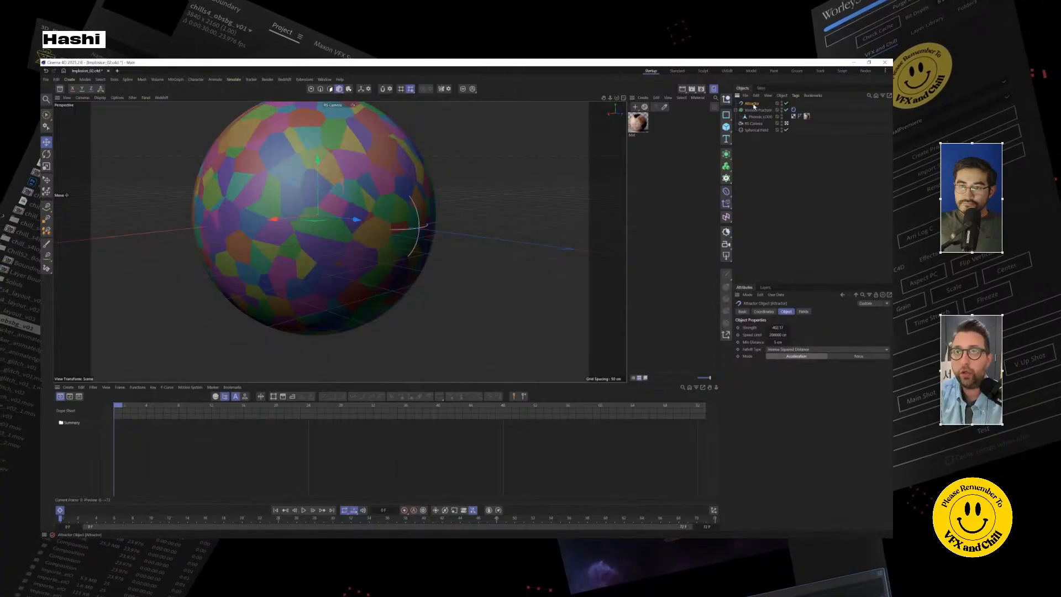
pyautogui.click(754, 129)
pyautogui.moveTo(410, 232); pyautogui.dragTo(411, 268)
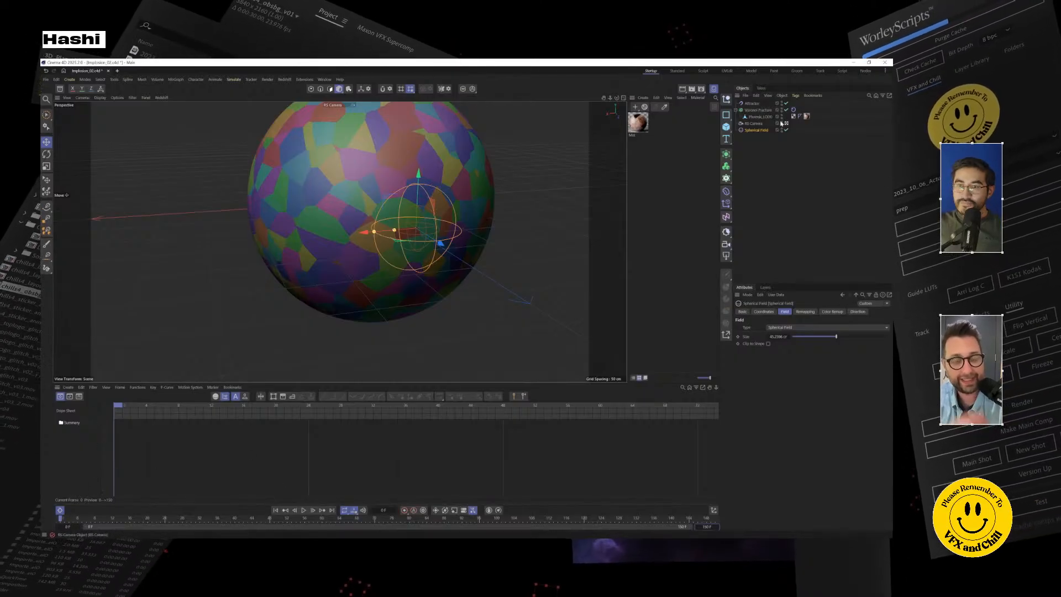
# Step: Turn off Colorize Fragments on the Voronoi Fracture to display the planet's own material
pyautogui.click(754, 110)
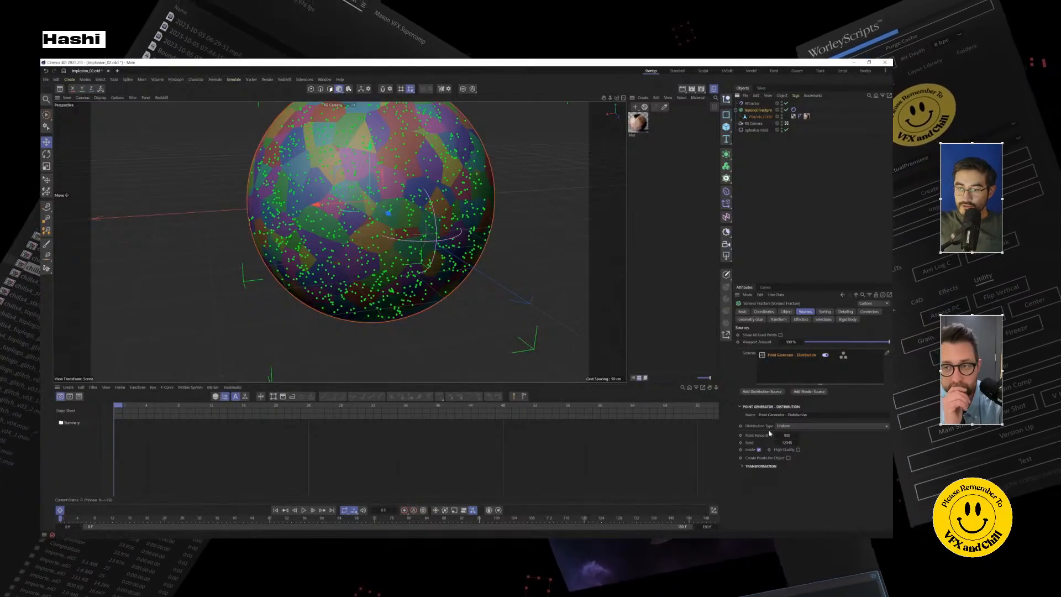
pyautogui.click(786, 312)
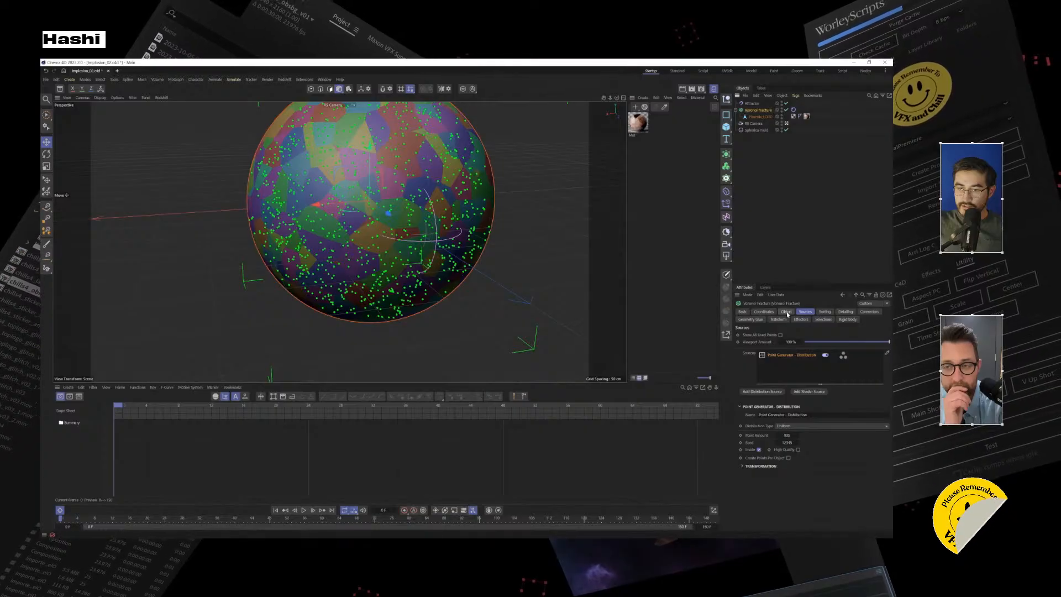
pyautogui.click(788, 352)
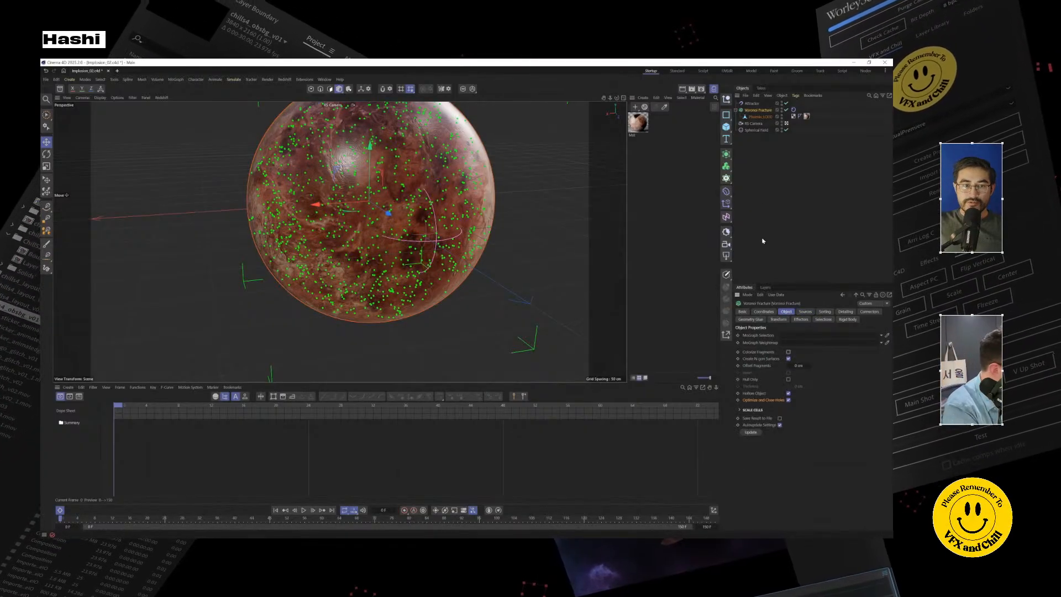
pyautogui.click(763, 240)
pyautogui.keyDown('alt'); pyautogui.moveTo(420, 250); pyautogui.dragTo(450, 240); pyautogui.keyUp('alt')
pyautogui.scroll(-3, 371, 170)
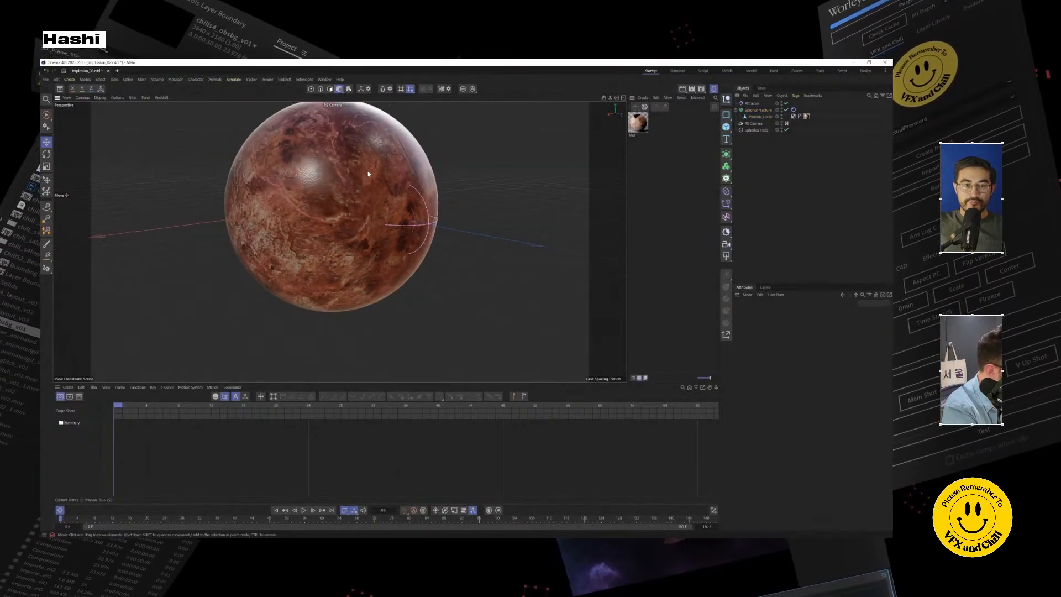
# Step: Compare the Attractor's position with the field and nudge the Spherical Field slightly inward at the planet's surface
pyautogui.click(750, 111)
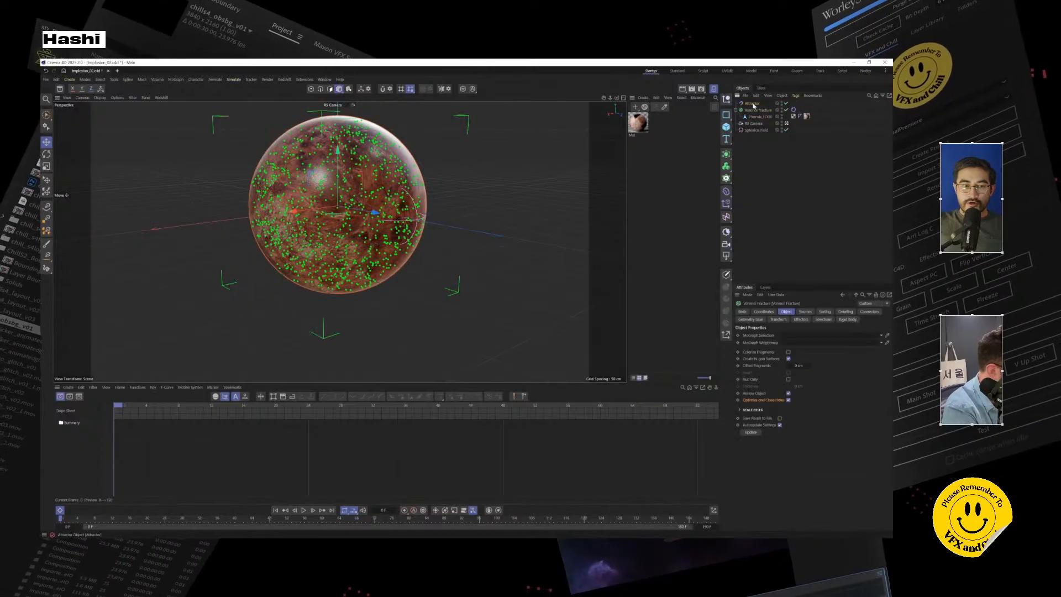
pyautogui.click(752, 104)
pyautogui.keyDown('alt'); pyautogui.moveTo(331, 216); pyautogui.dragTo(416, 218); pyautogui.keyUp('alt')
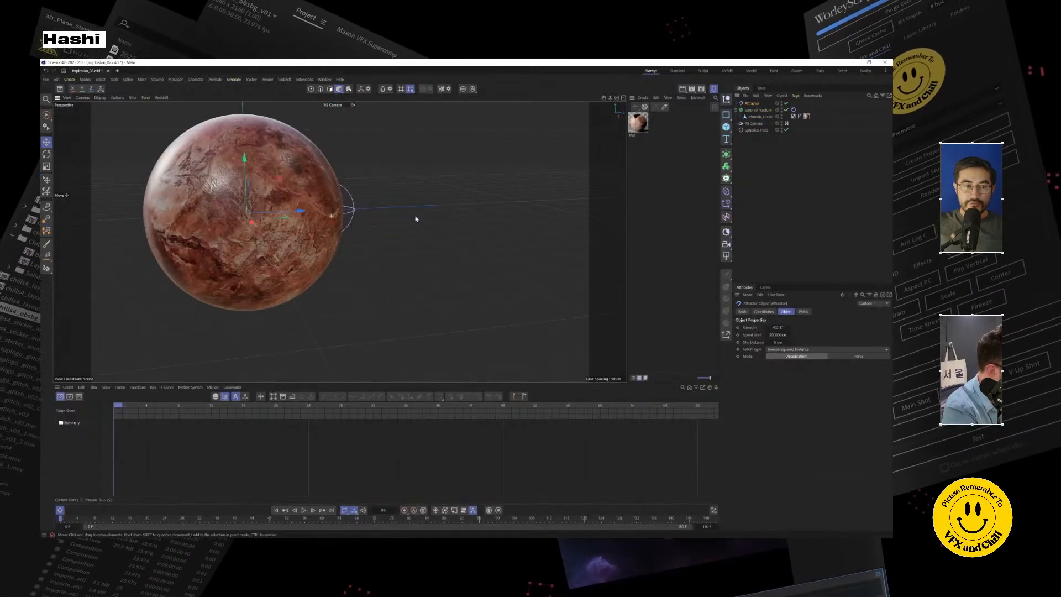
pyautogui.keyDown('alt'); pyautogui.moveTo(244, 209); pyautogui.dragTo(316, 200); pyautogui.keyUp('alt')
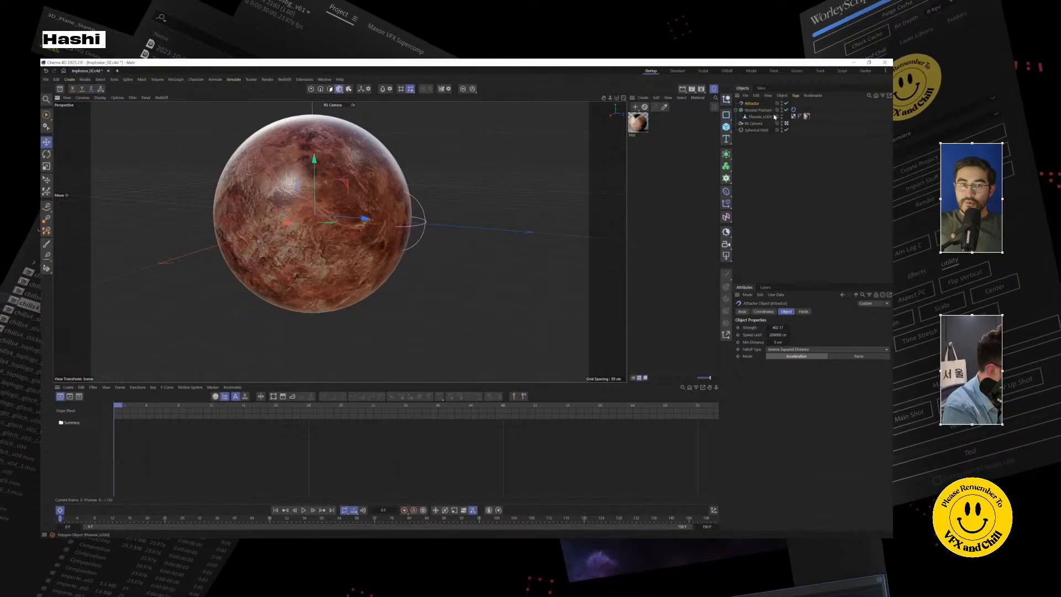
pyautogui.click(754, 130)
pyautogui.moveTo(398, 234)
pyautogui.mouseDown()
pyautogui.moveTo(451, 235)
pyautogui.moveTo(390, 234)
pyautogui.mouseUp()
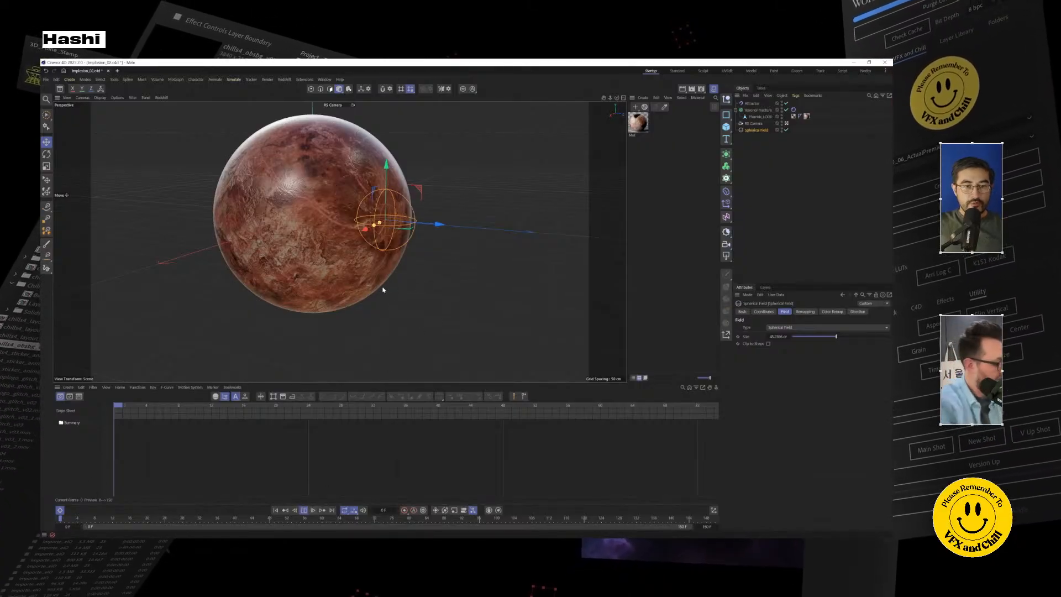
# Step: Play the simulation with nothing selected, view the cracking planet from several angles, and rewind to the first frame
pyautogui.hotkey('ctrl', 'shift', 'a')
pyautogui.keyDown('alt'); pyautogui.moveTo(408, 246); pyautogui.dragTo(428, 237); pyautogui.keyUp('alt')
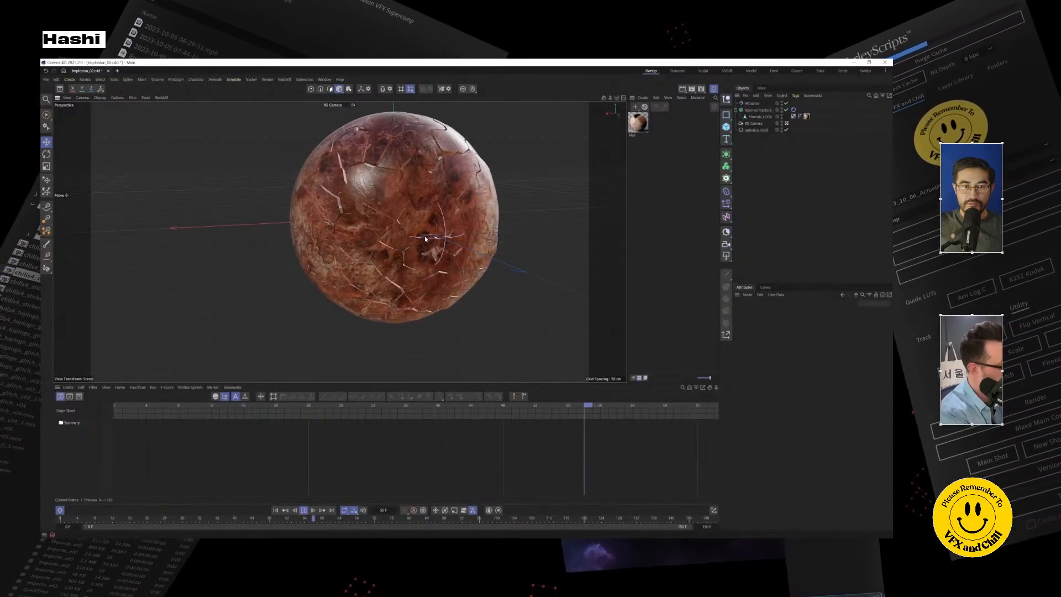
pyautogui.keyDown('alt'); pyautogui.moveTo(465, 307); pyautogui.dragTo(450, 290); pyautogui.keyUp('alt')
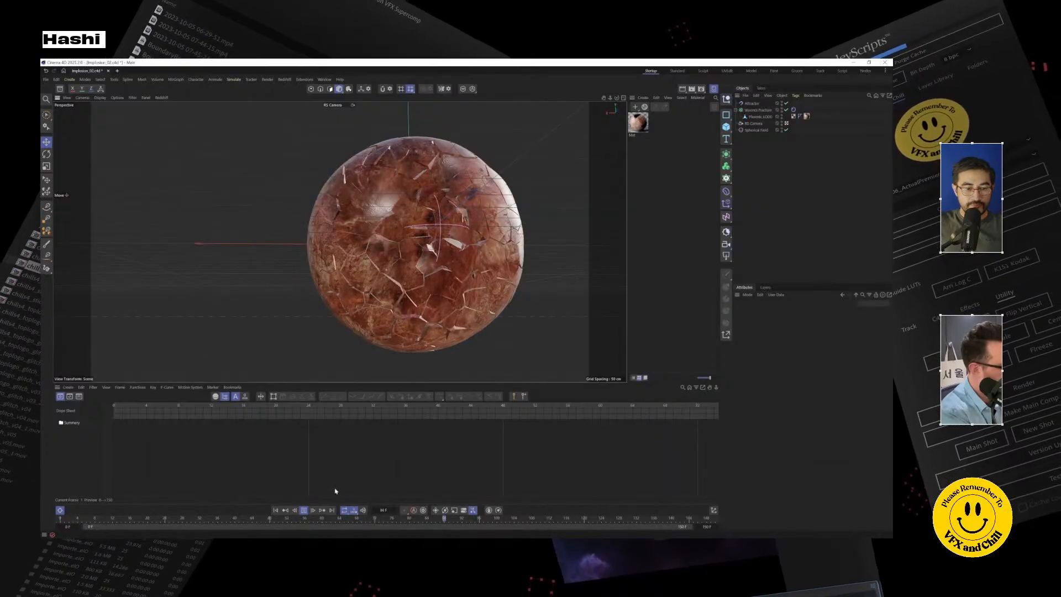
pyautogui.click(304, 510)
pyautogui.hotkey('shift', 'f')
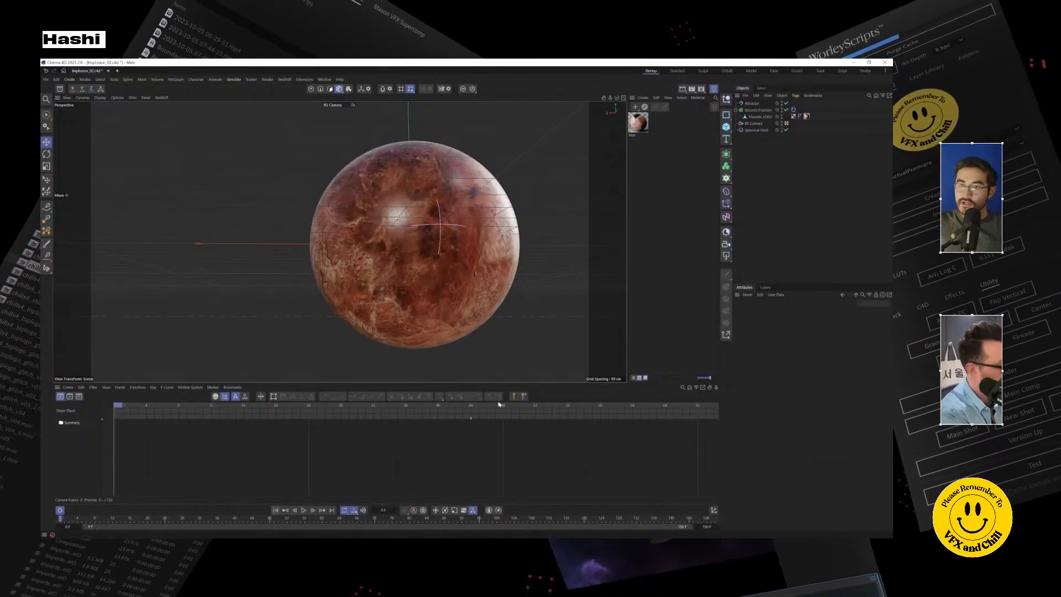
# Step: Raise the Attractor's strength and replay the simulation from a closer view of the collapsing side
pyautogui.click(749, 104)
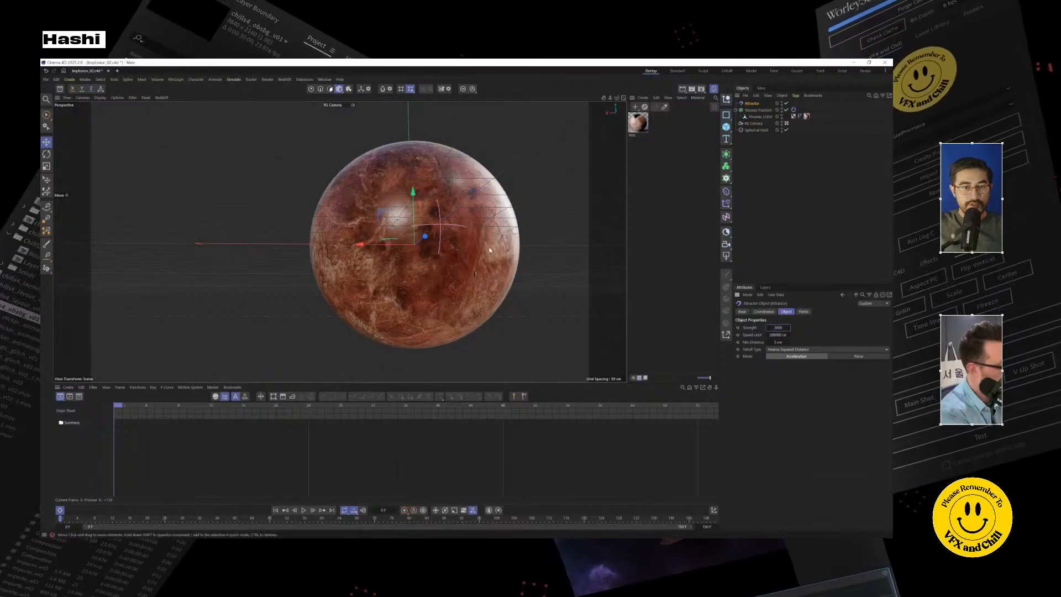
pyautogui.keyDown('alt'); pyautogui.moveTo(398, 303); pyautogui.dragTo(437, 324); pyautogui.keyUp('alt')
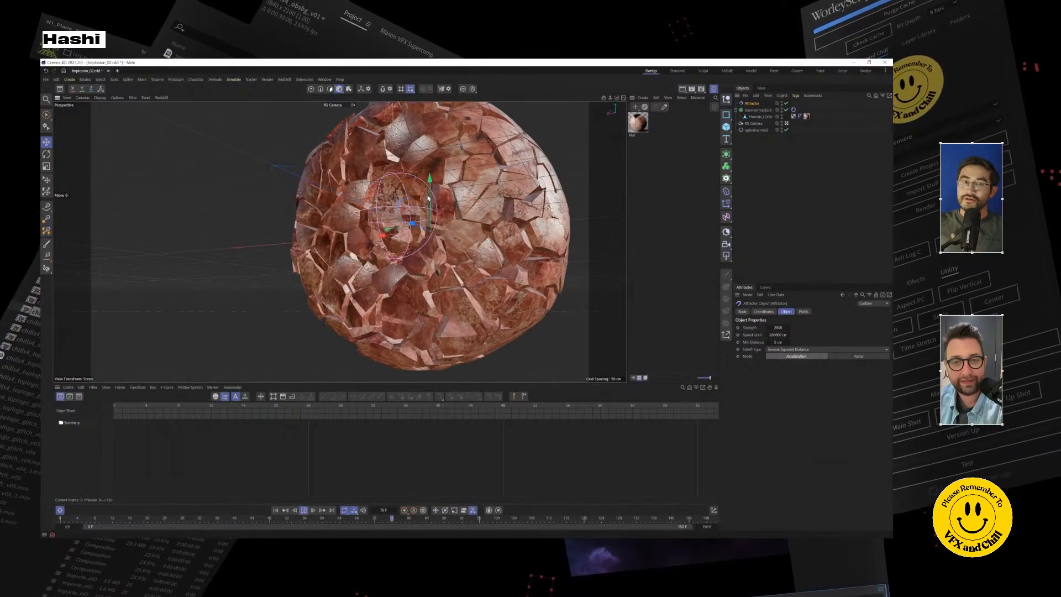
# Step: Change the viewport's shadow display options while the implosion plays
pyautogui.click(147, 97)
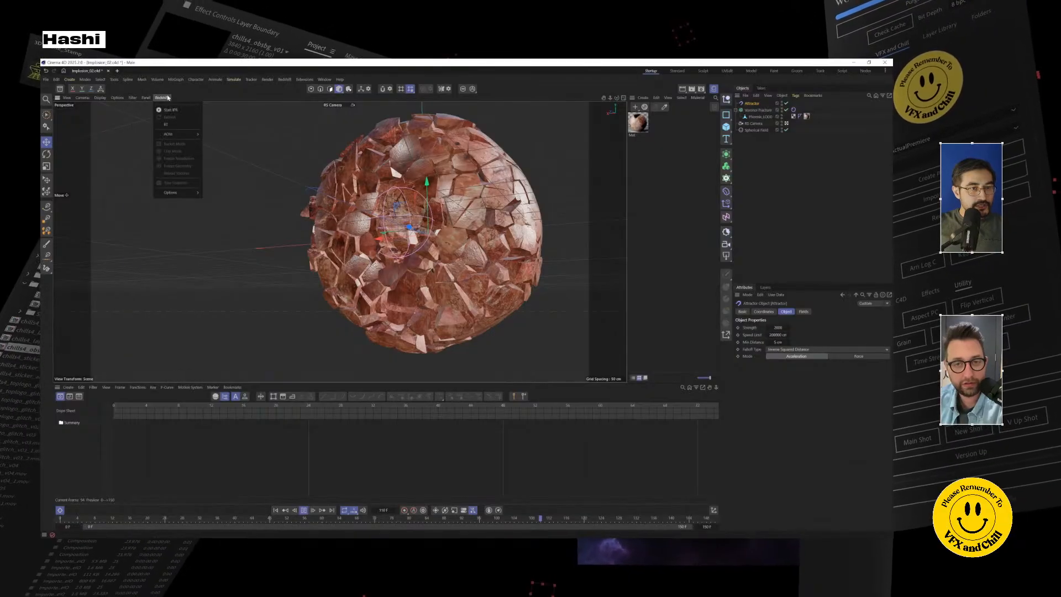
pyautogui.click(131, 97)
pyautogui.moveTo(117, 100)
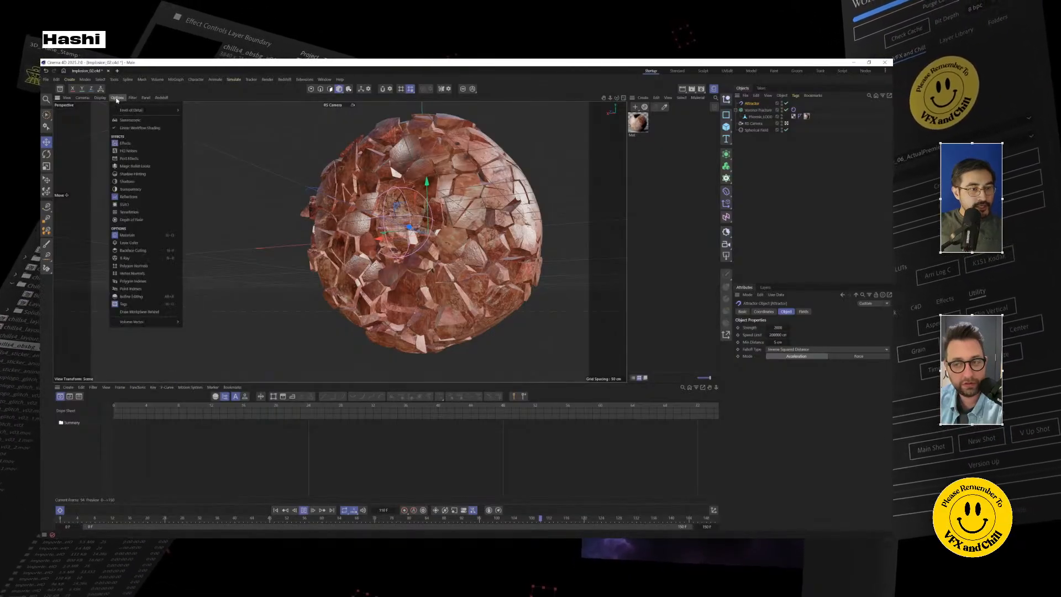
pyautogui.click(117, 98)
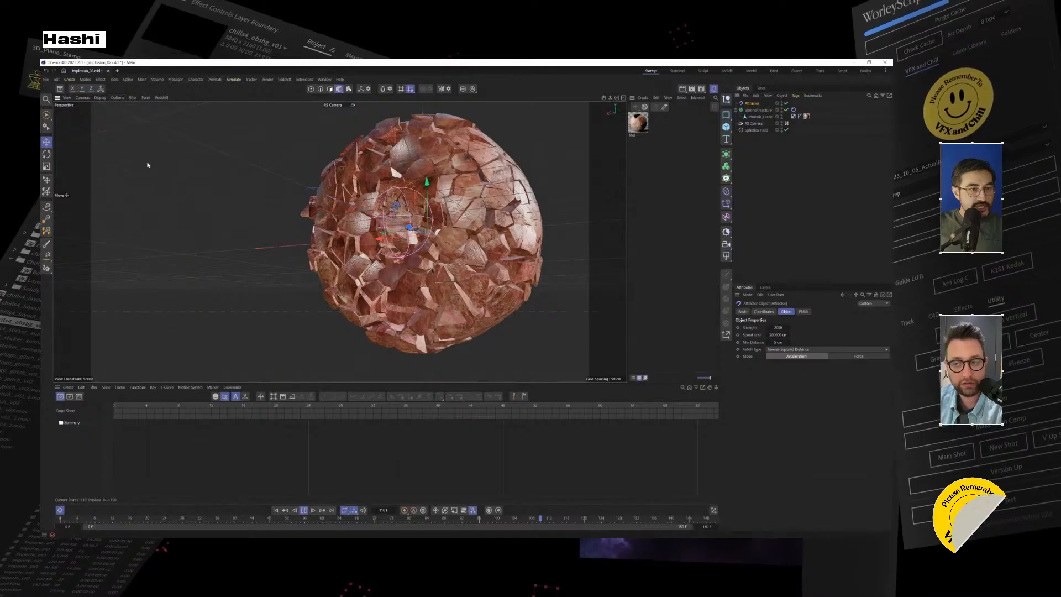
pyautogui.click(117, 98)
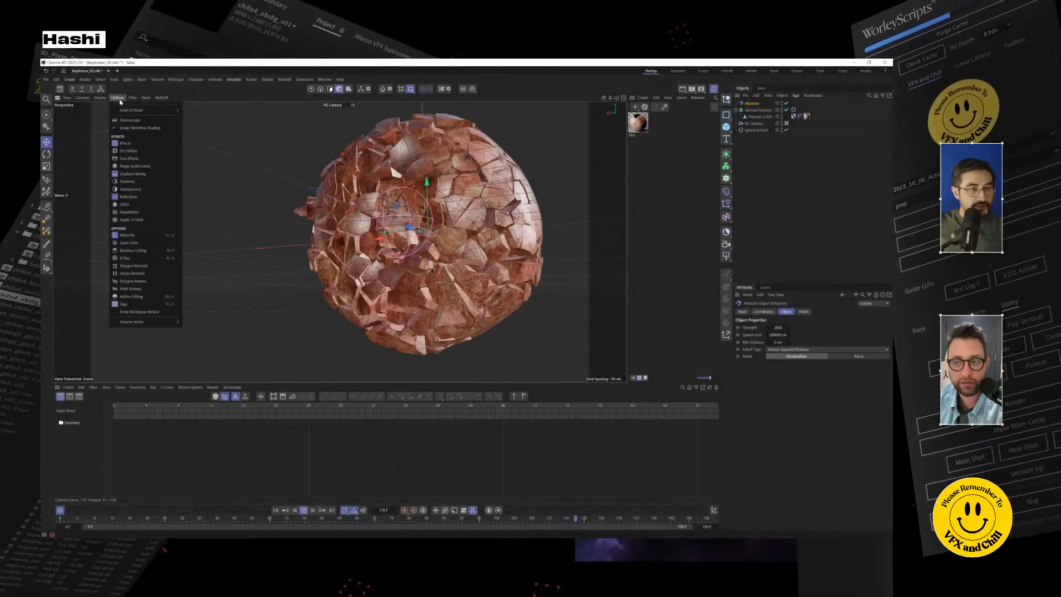
pyautogui.click(123, 185)
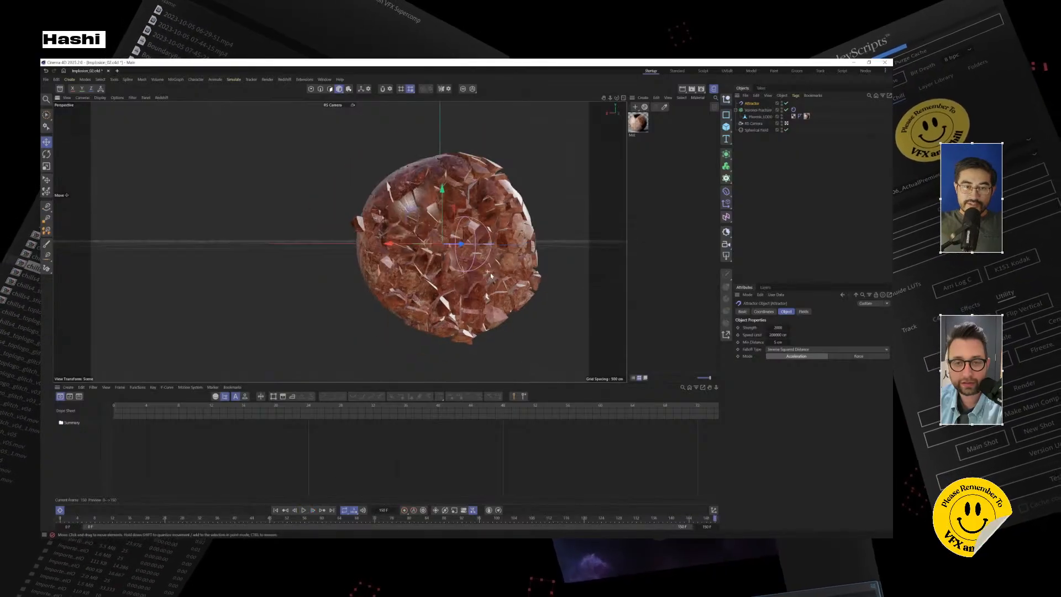
# Step: View the collapsed planet from farther away and return the simulation to the first frame
pyautogui.keyDown('alt'); pyautogui.moveTo(418, 252); pyautogui.dragTo(370, 252, button='middle'); pyautogui.keyUp('alt')
pyautogui.scroll(-2, 370, 251)
pyautogui.keyDown('alt'); pyautogui.moveTo(370, 252); pyautogui.dragTo(373, 276); pyautogui.keyUp('alt')
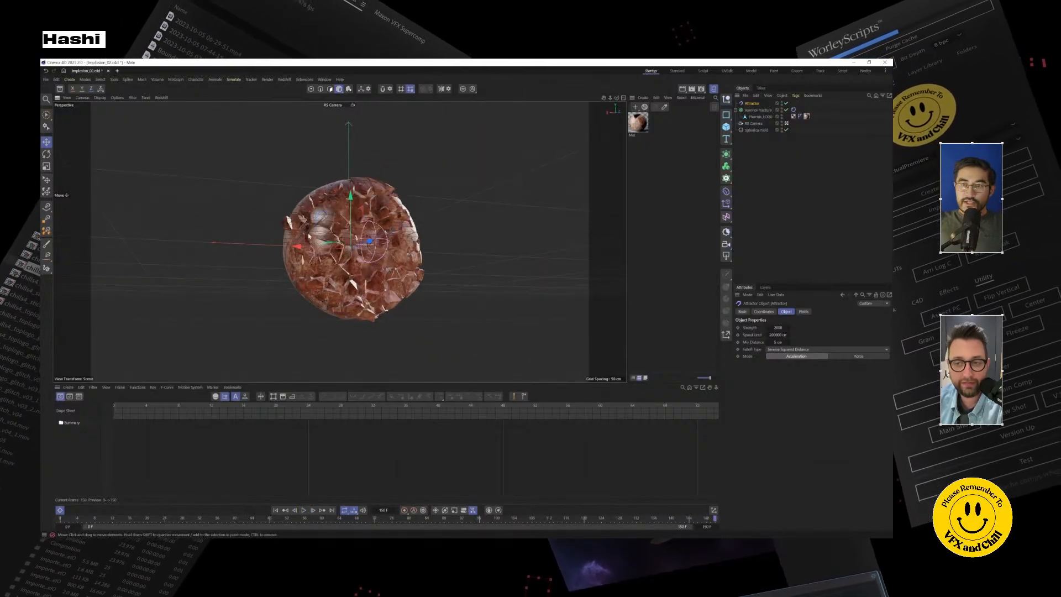
pyautogui.moveTo(158, 409); pyautogui.dragTo(69, 416)
pyautogui.keyDown('alt'); pyautogui.moveTo(385, 255); pyautogui.dragTo(459, 263); pyautogui.keyUp('alt')
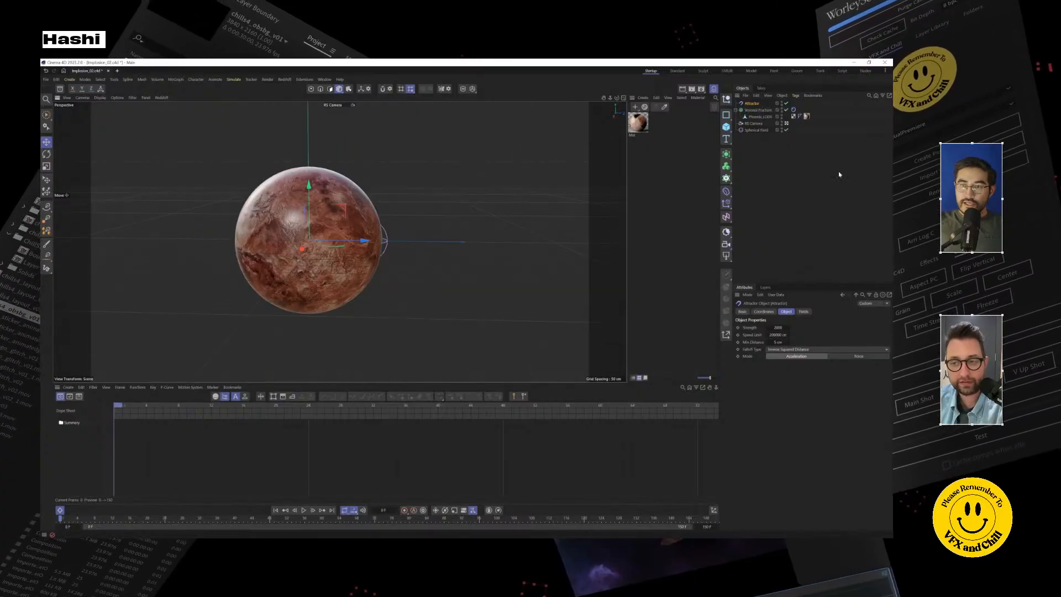
# Step: Shrink the Spherical Field to a small sphere at the planet's edge and keyframe its size at the first frame
pyautogui.click(756, 130)
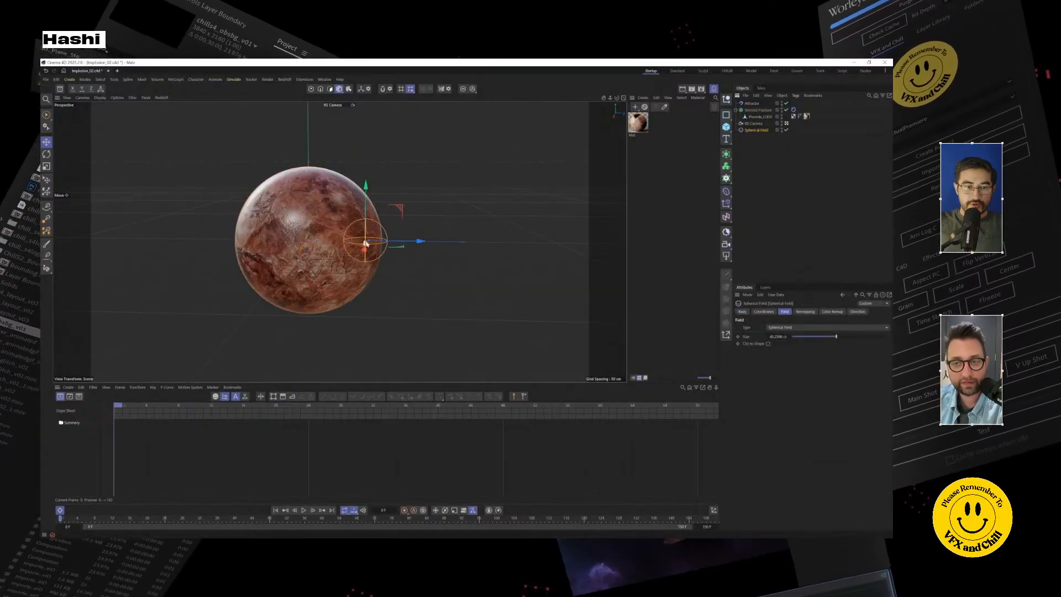
pyautogui.keyDown('alt'); pyautogui.moveTo(365, 244); pyautogui.dragTo(312, 249); pyautogui.keyUp('alt')
pyautogui.scroll(3, 405, 251)
pyautogui.scroll(2, 405, 252)
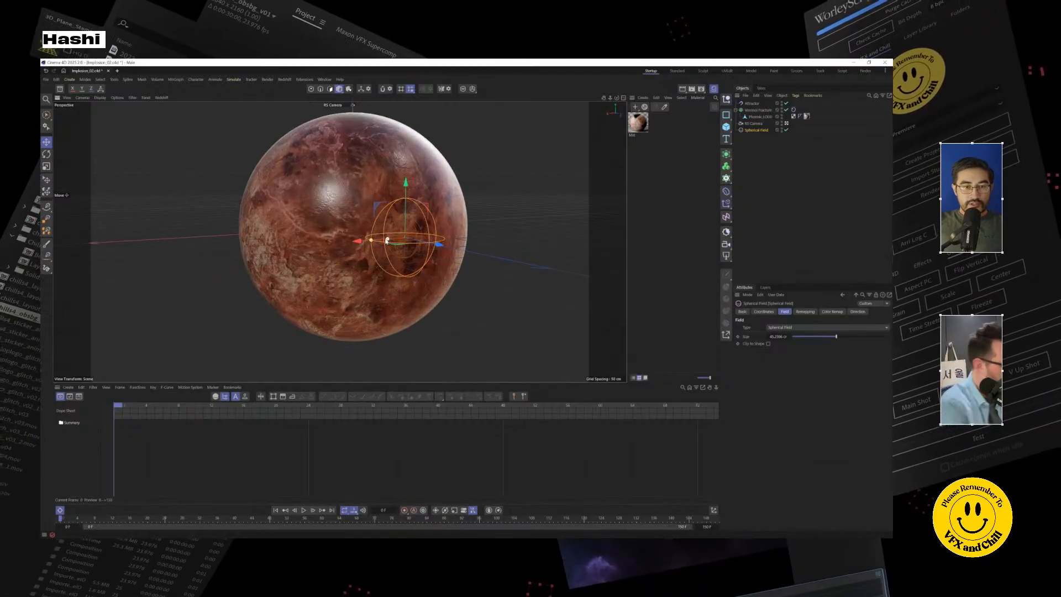
pyautogui.moveTo(371, 242); pyautogui.dragTo(428, 243)
pyautogui.moveTo(435, 288)
pyautogui.keyDown('alt'); pyautogui.mouseDown()
pyautogui.moveTo(480, 292)
pyautogui.moveTo(497, 241)
pyautogui.mouseUp(); pyautogui.keyUp('alt')
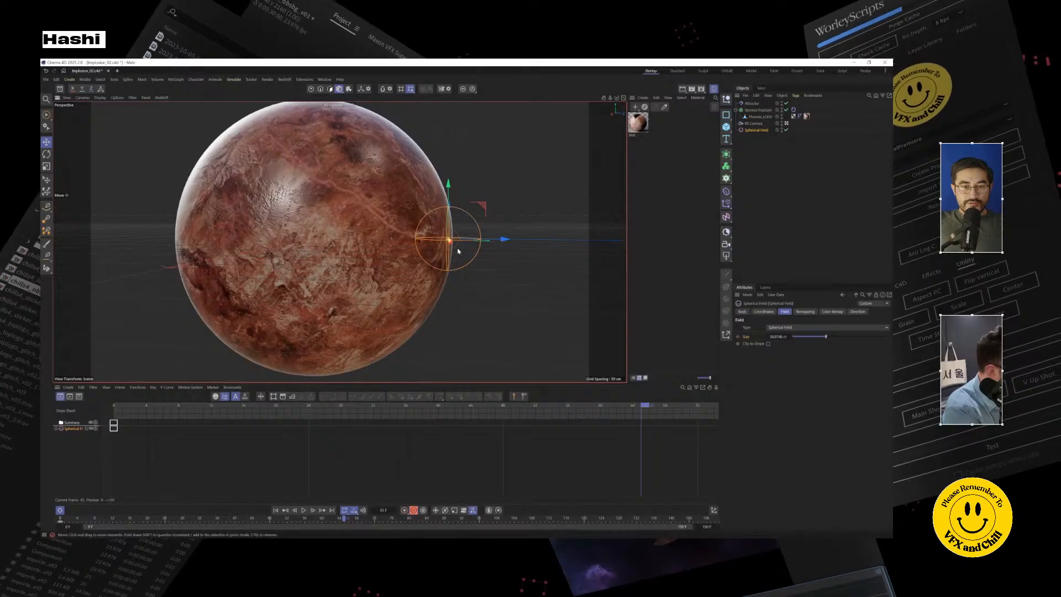
# Step: Enlarge the Spherical Field at frame 65 until it encloses the whole planet, and keyframe that size
pyautogui.scroll(-4, 457, 252)
pyautogui.keyDown('alt'); pyautogui.moveTo(471, 296); pyautogui.dragTo(421, 304); pyautogui.keyUp('alt')
pyautogui.moveTo(777, 336); pyautogui.dragTo(898, 336)
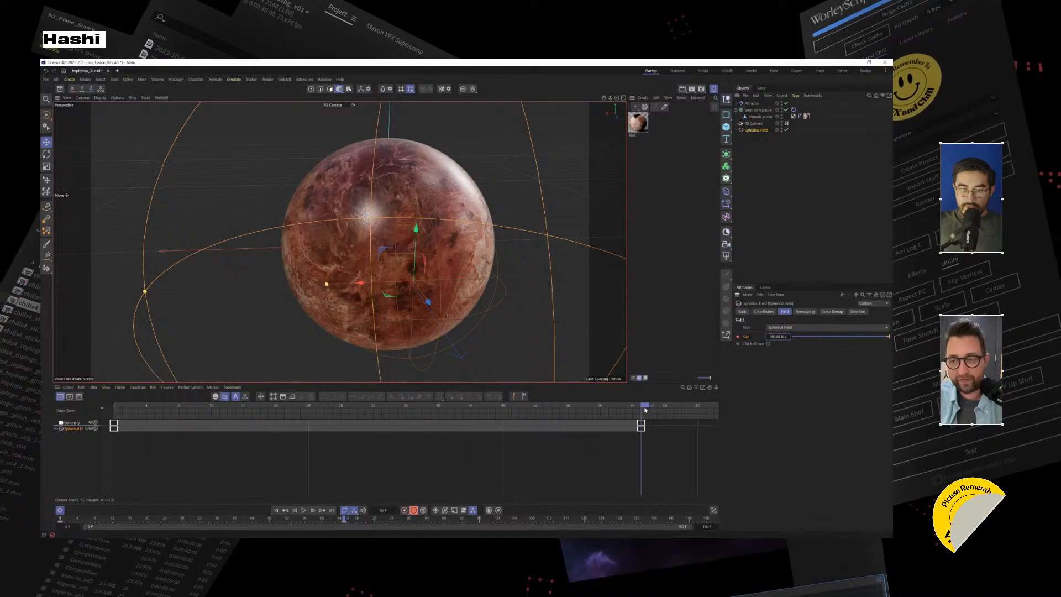
pyautogui.keyDown('alt'); pyautogui.moveTo(507, 315); pyautogui.dragTo(405, 281); pyautogui.keyUp('alt')
pyautogui.moveTo(102, 424); pyautogui.dragTo(111, 424)
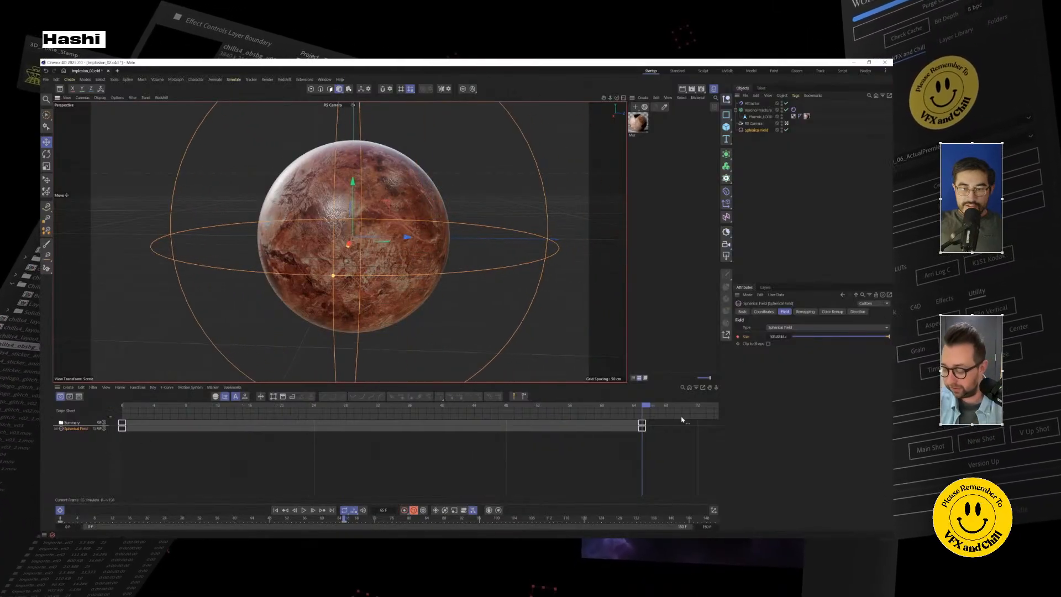
pyautogui.moveTo(716, 387); pyautogui.dragTo(926, 387)
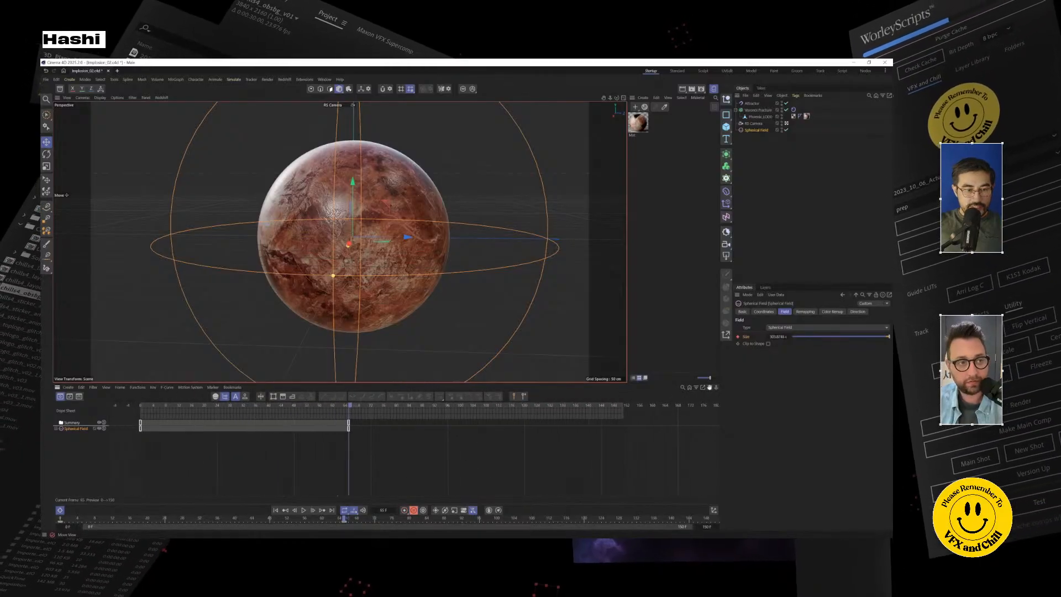
# Step: Play the growing-field implosion from the first frame with nothing selected, stop it, and rewind
pyautogui.click(157, 405)
pyautogui.moveTo(158, 406); pyautogui.dragTo(141, 406)
pyautogui.click(675, 199)
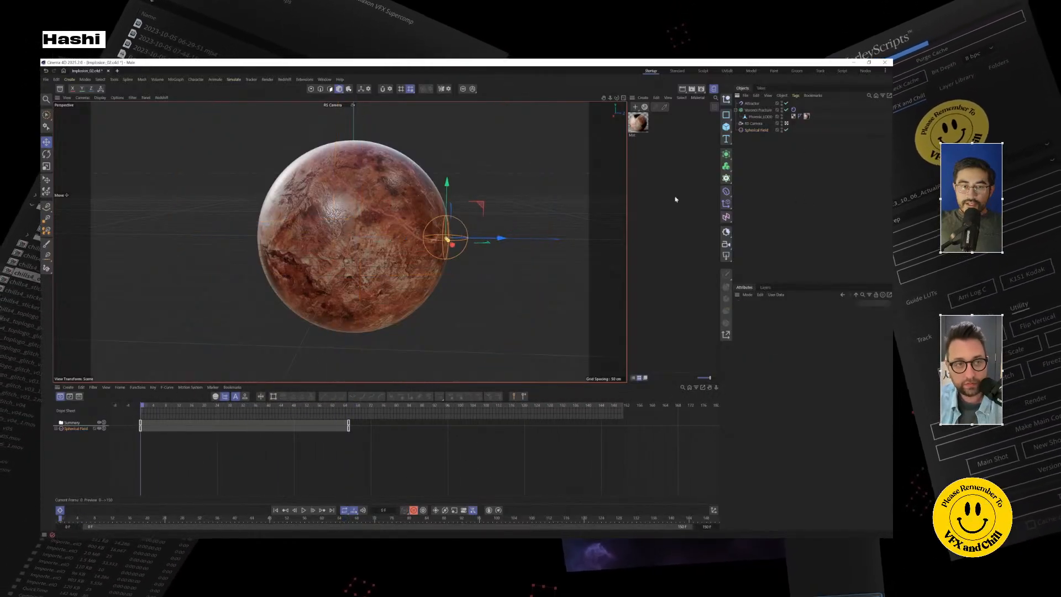
pyautogui.click(302, 513)
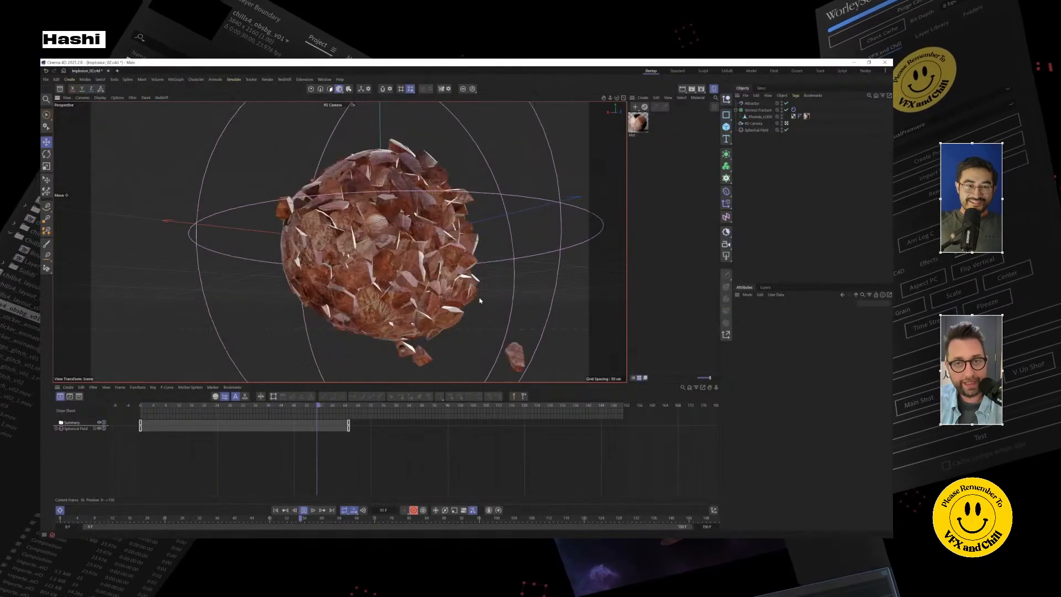
pyautogui.click(303, 510)
pyautogui.click(141, 406)
# Step: Move the Spherical Field's end size keyframe to frame 142 and replay the simulation
pyautogui.click(758, 111)
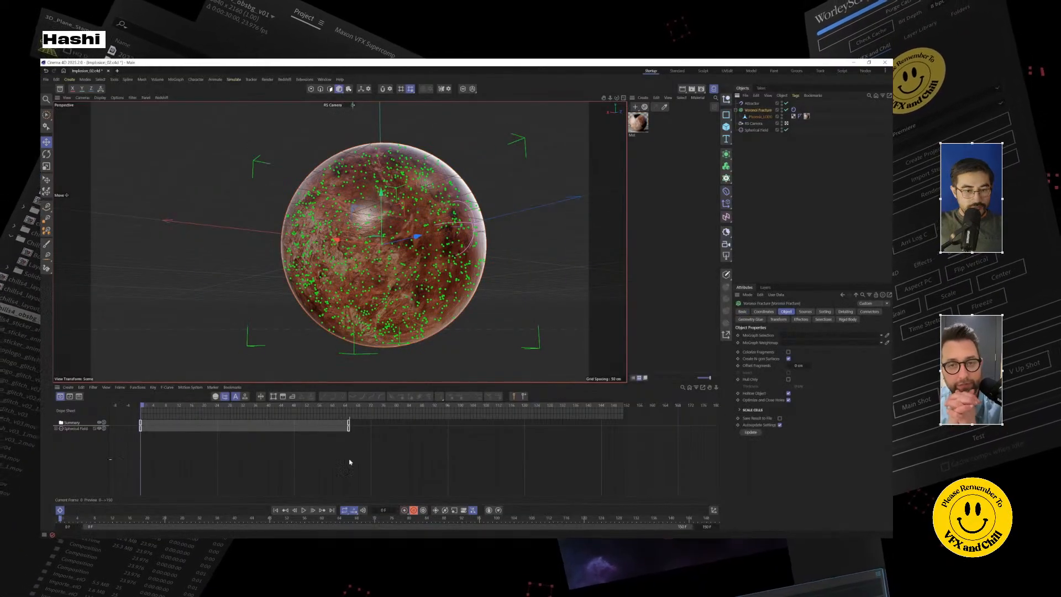
pyautogui.moveTo(348, 425); pyautogui.dragTo(594, 436)
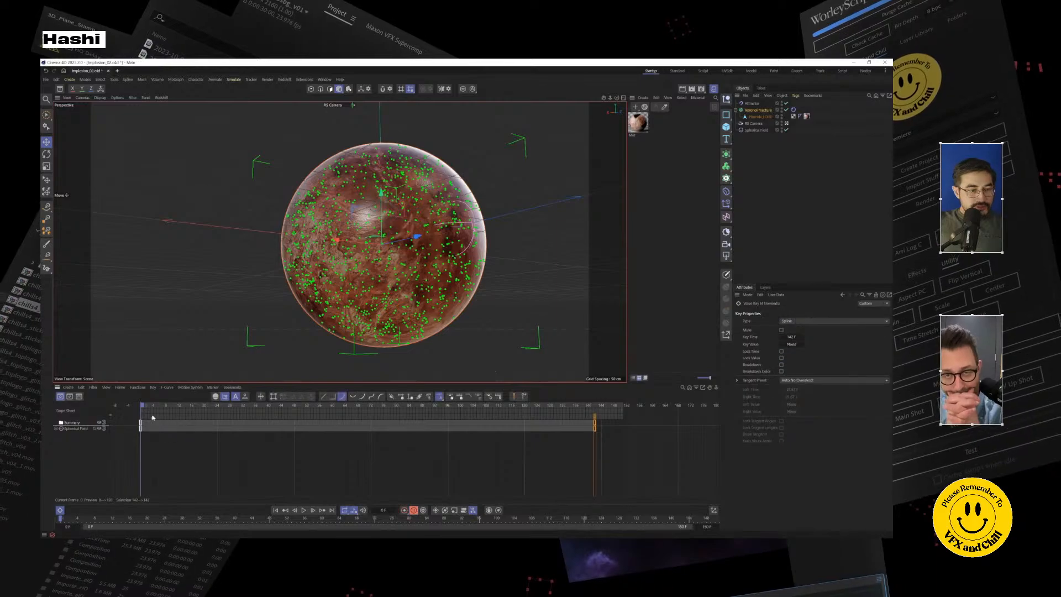
pyautogui.click(303, 510)
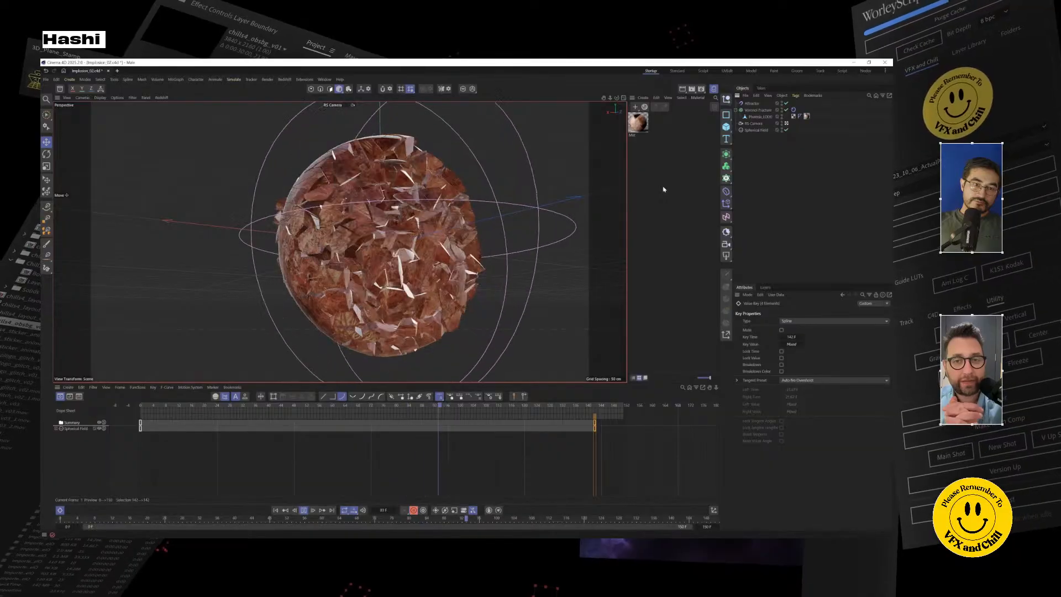
pyautogui.click(303, 510)
pyautogui.moveTo(514, 279)
pyautogui.keyDown('alt'); pyautogui.mouseDown()
pyautogui.moveTo(543, 286)
pyautogui.moveTo(496, 287)
pyautogui.mouseUp(); pyautogui.keyUp('alt')
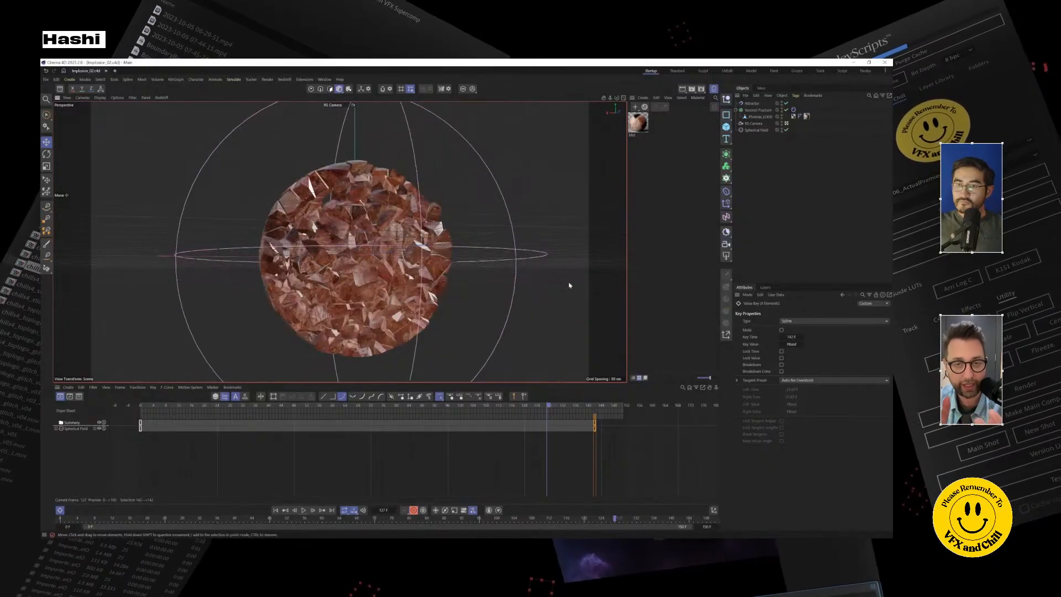
# Step: Select the Voronoi Fracture object
pyautogui.click(752, 117)
pyautogui.click(757, 110)
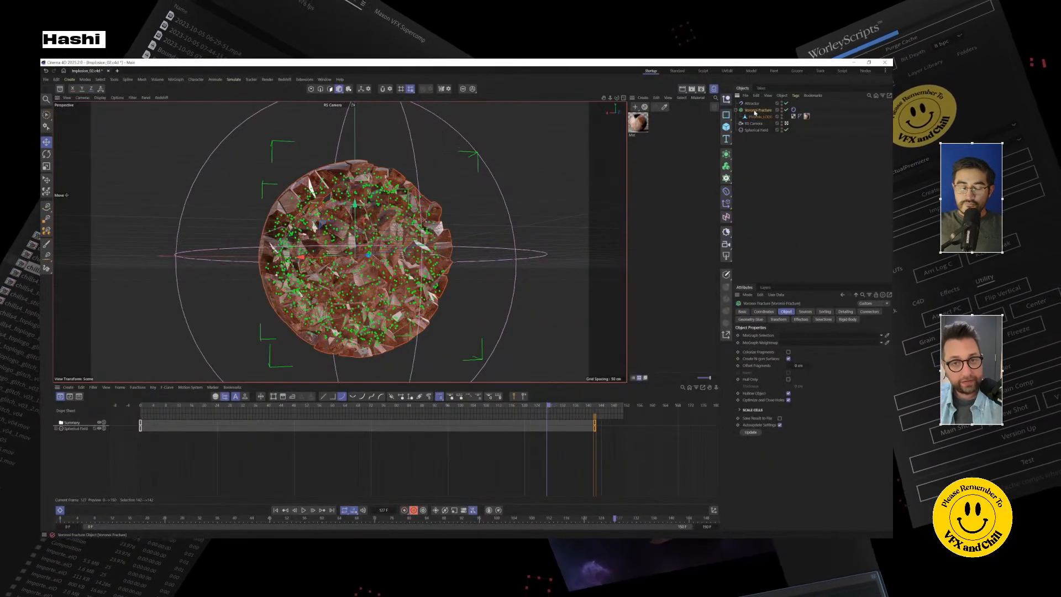
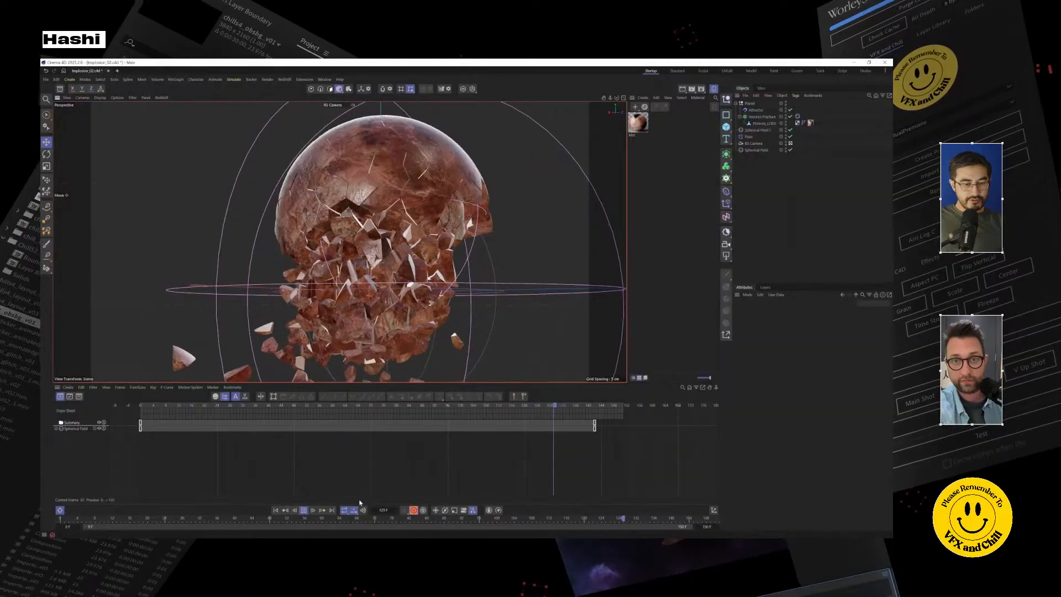
# Step: Disable the Plain effector, replay the implosion without it, and return to the first frame
pyautogui.moveTo(545, 407); pyautogui.dragTo(92, 426)
pyautogui.click(753, 105)
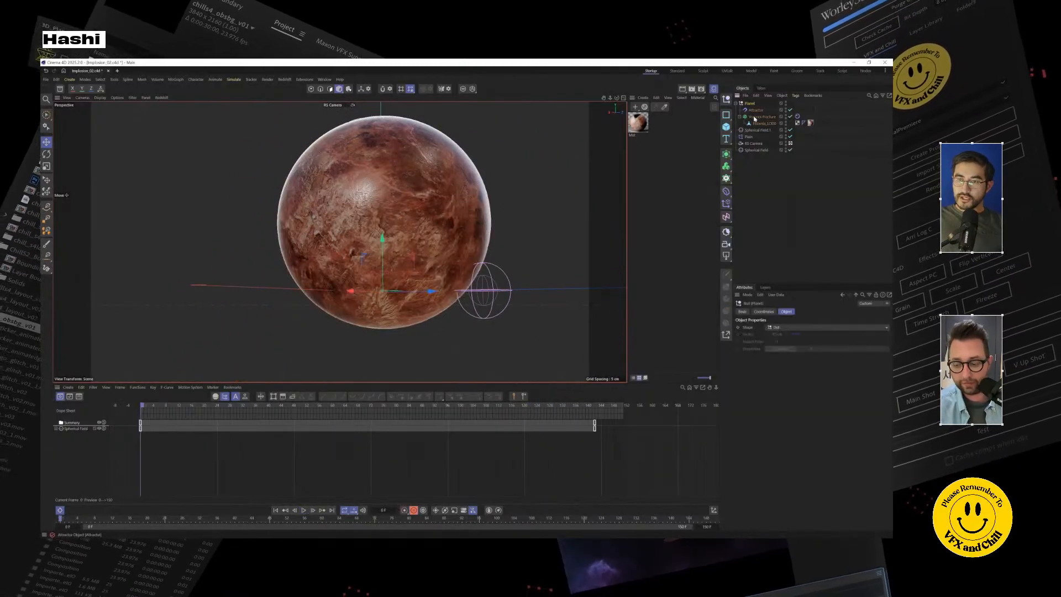
pyautogui.click(750, 136)
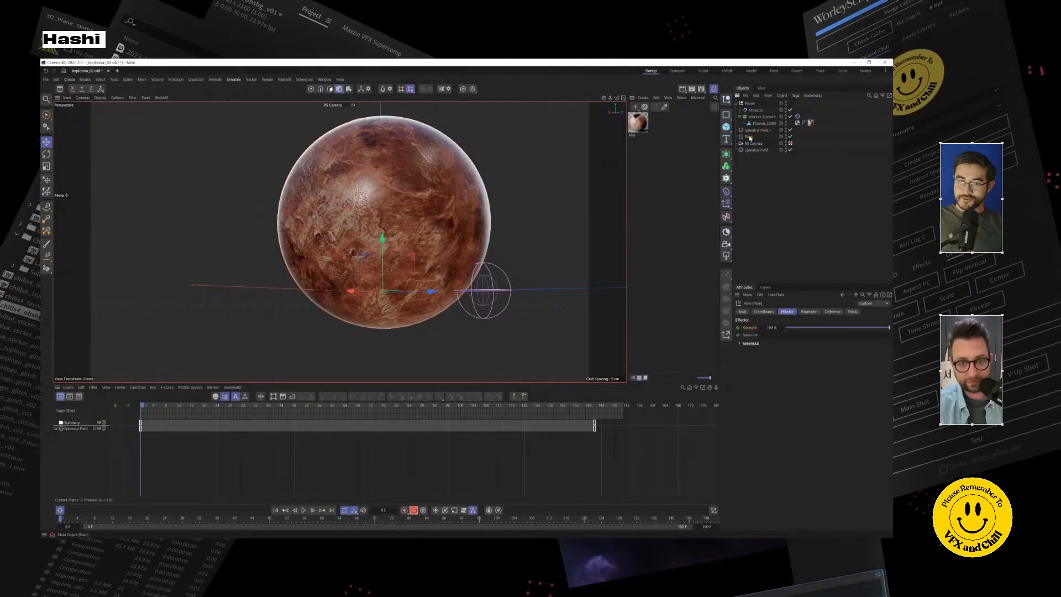
pyautogui.click(790, 136)
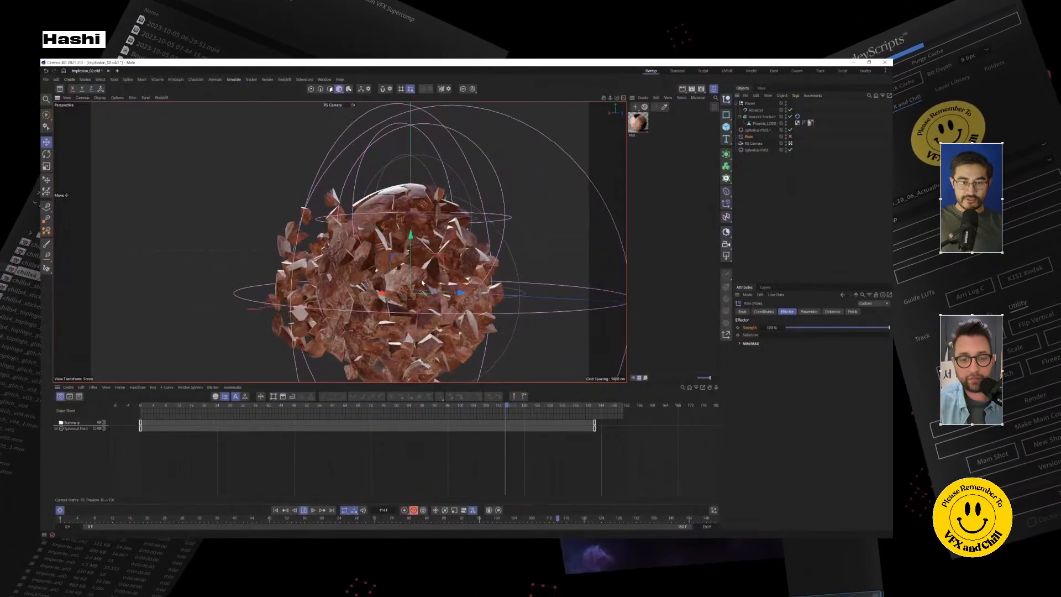
pyautogui.click(303, 511)
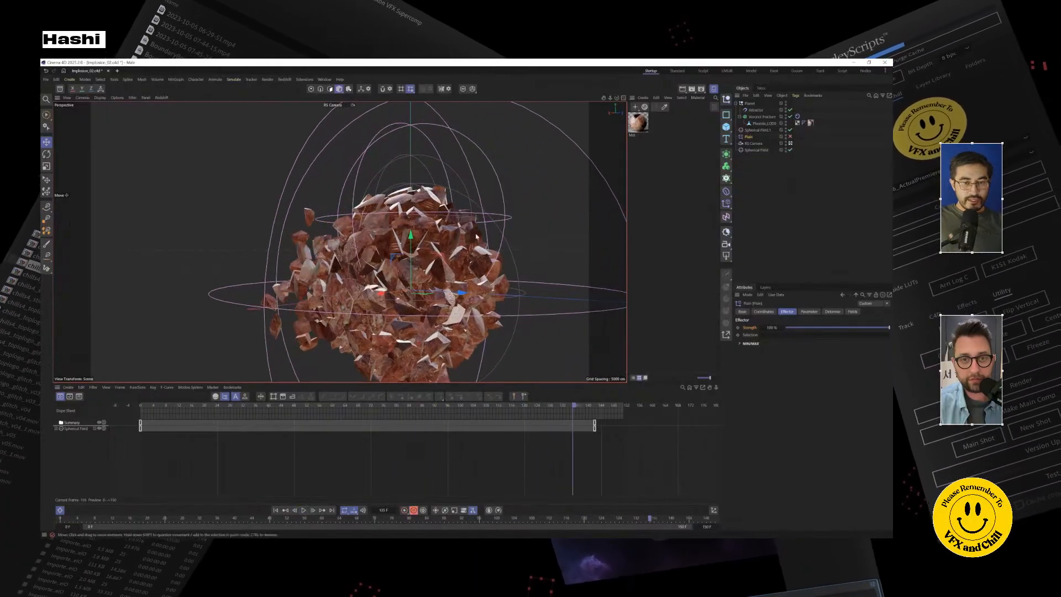
pyautogui.moveTo(574, 408); pyautogui.dragTo(133, 397)
pyautogui.keyDown('alt'); pyautogui.moveTo(422, 290); pyautogui.dragTo(377, 264); pyautogui.keyUp('alt')
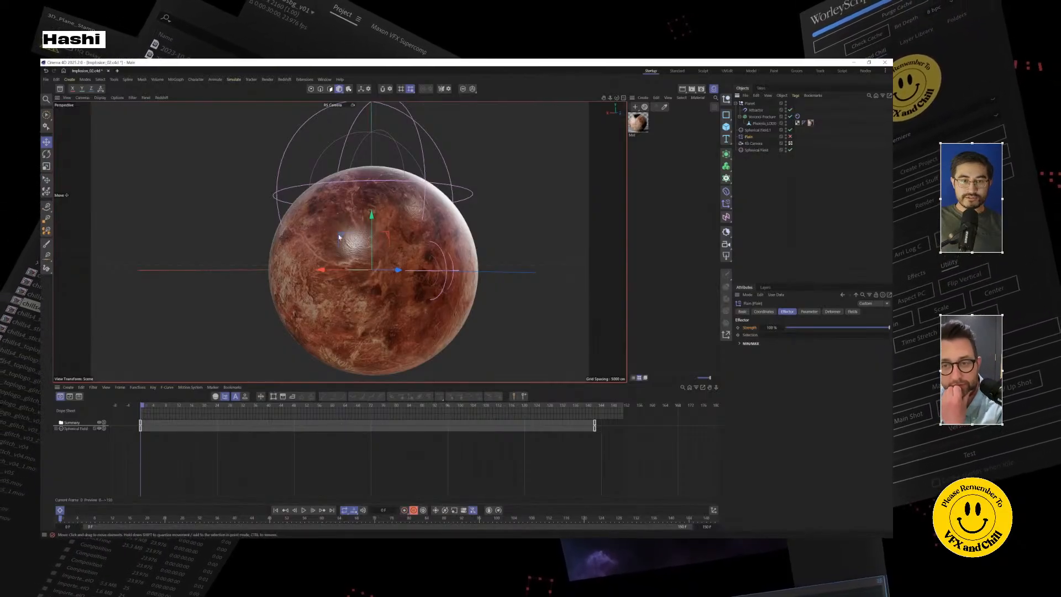
# Step: Switch the Plain effector from Position to Uniform Scale with a scale of -1 and enable the effector again
pyautogui.click(809, 311)
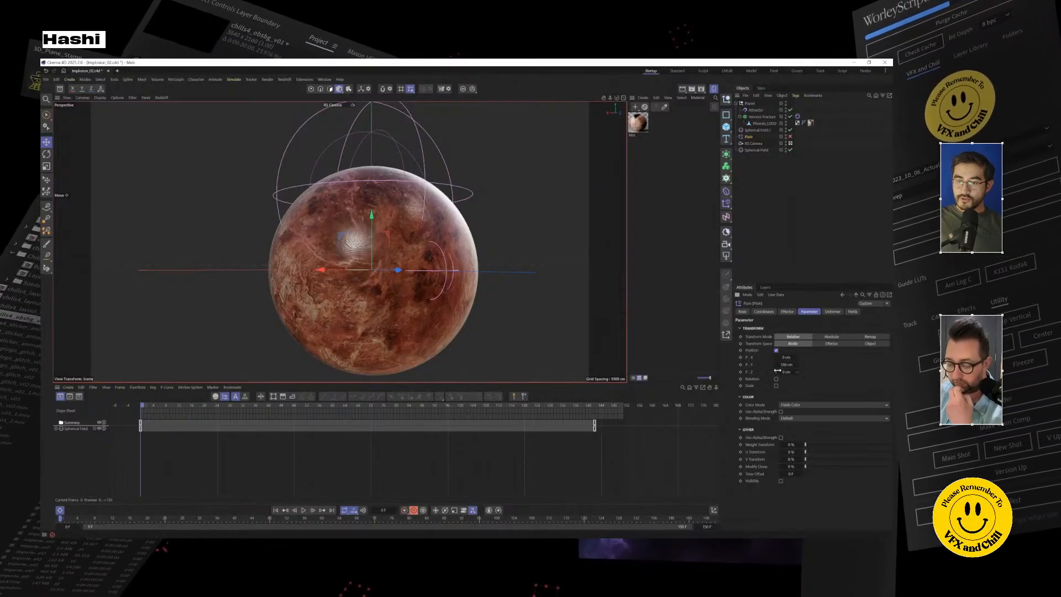
pyautogui.click(776, 351)
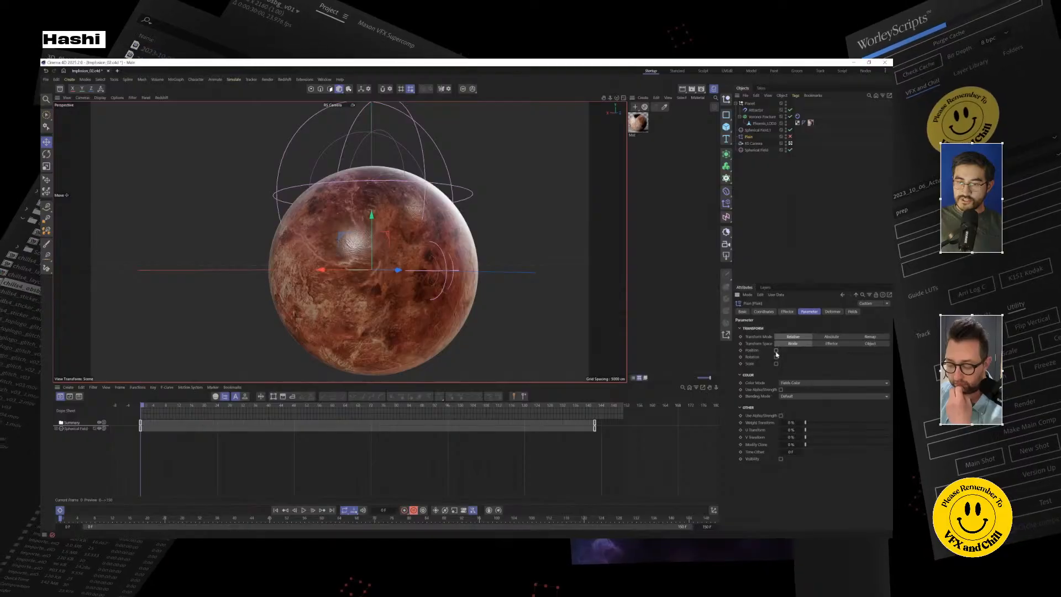
pyautogui.click(776, 363)
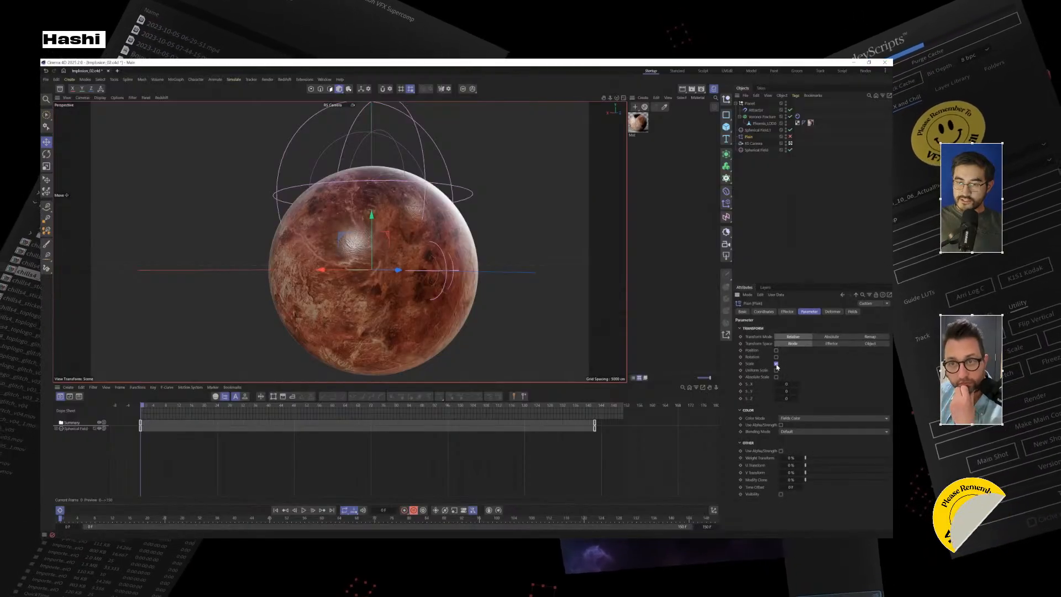
pyautogui.rightClick(799, 370)
pyautogui.click(790, 367)
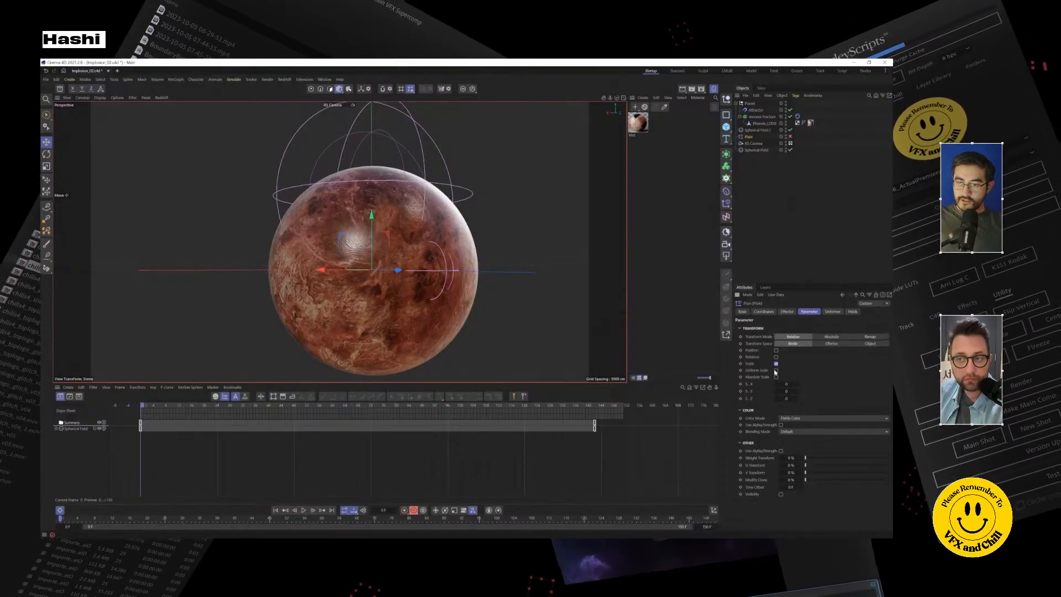
pyautogui.click(775, 370)
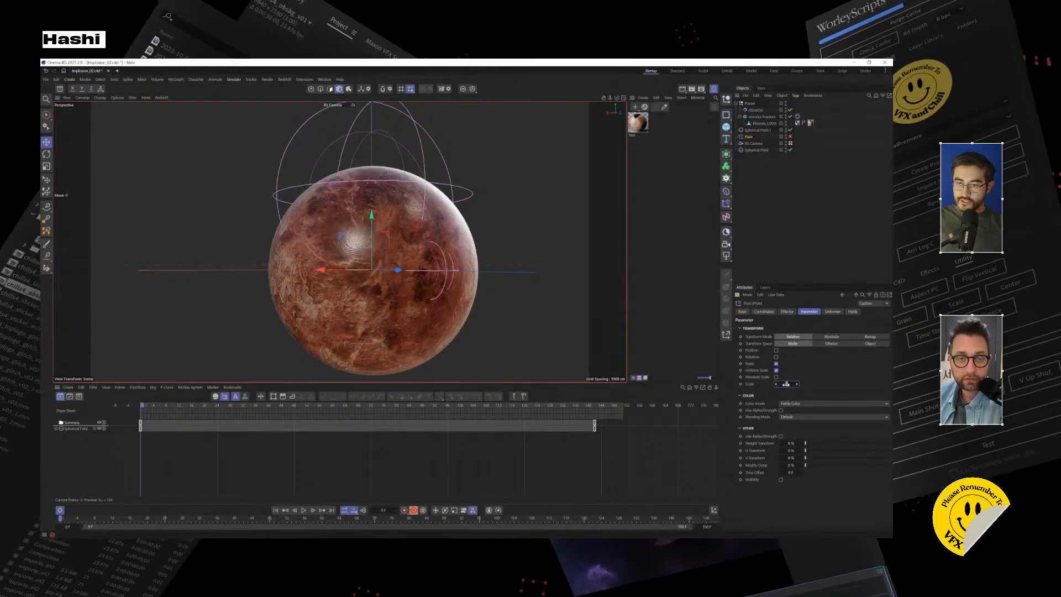
pyautogui.click(786, 383)
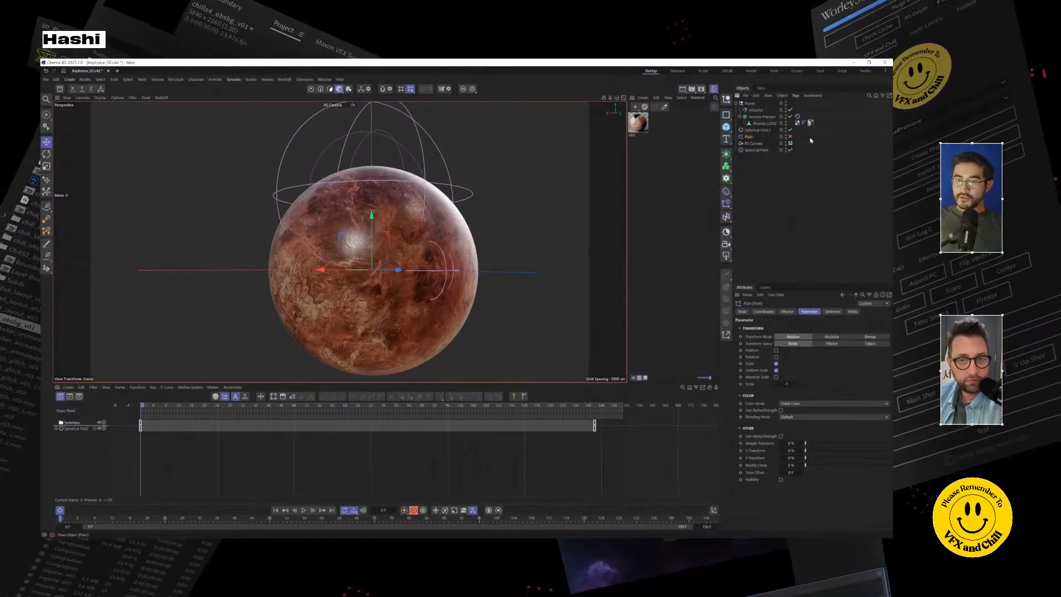
pyautogui.click(790, 137)
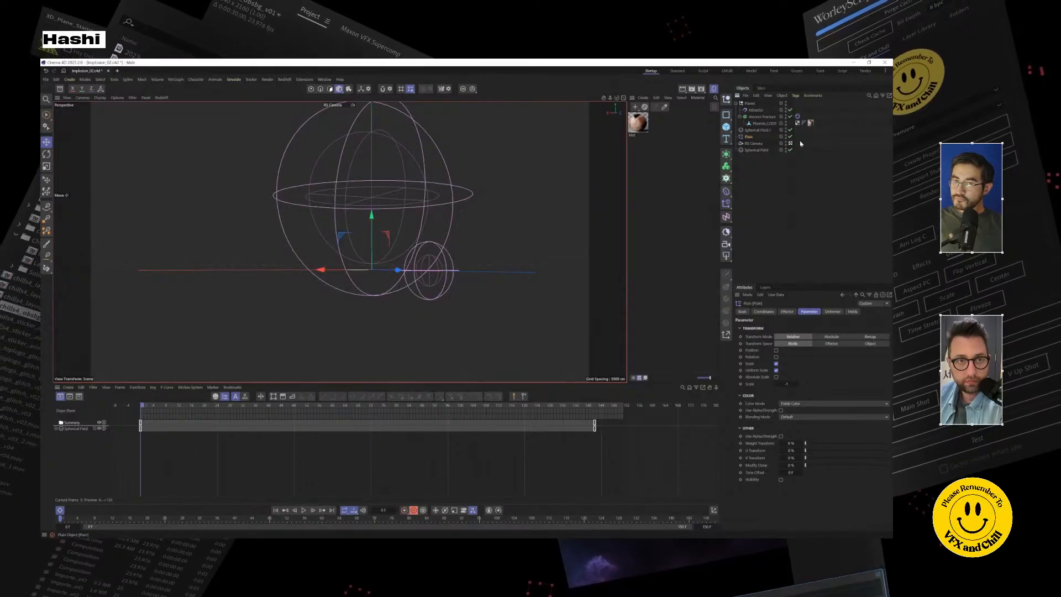
pyautogui.keyDown('alt'); pyautogui.moveTo(351, 210); pyautogui.dragTo(452, 254); pyautogui.keyUp('alt')
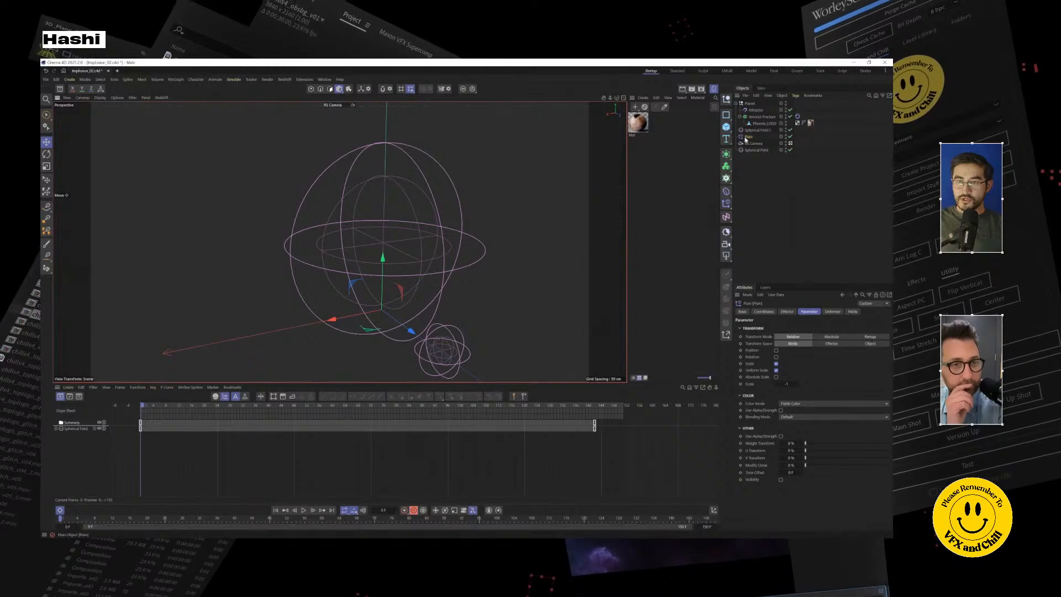
# Step: Move the Plain effector into the Planet group and adjust its uniform scale so the fragments shrink only slightly
pyautogui.moveTo(748, 137); pyautogui.dragTo(757, 105)
pyautogui.click(751, 104)
pyautogui.click(752, 110)
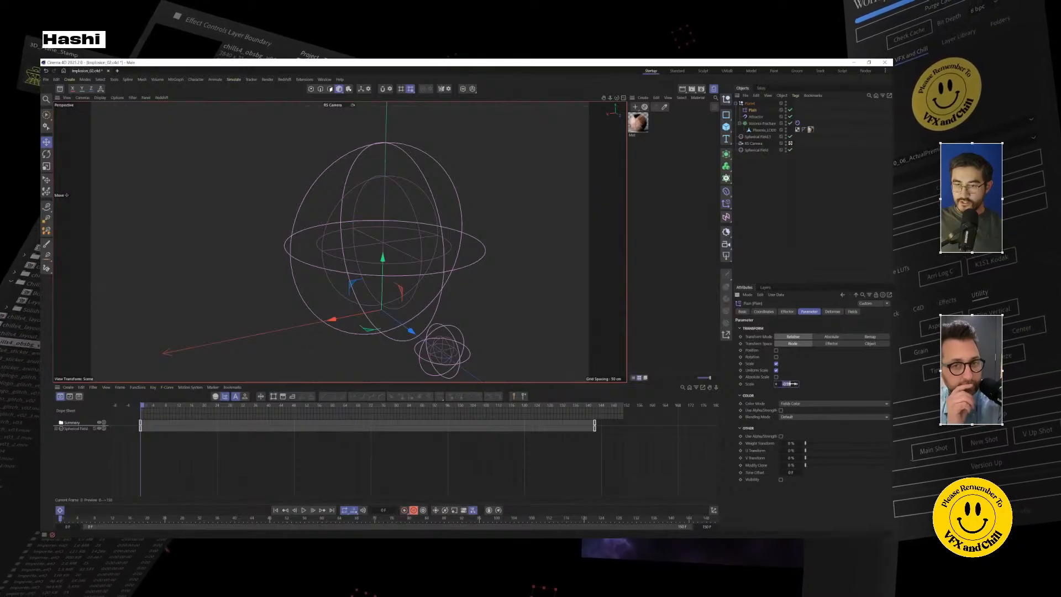
pyautogui.write('0.5')
pyautogui.press('Return')
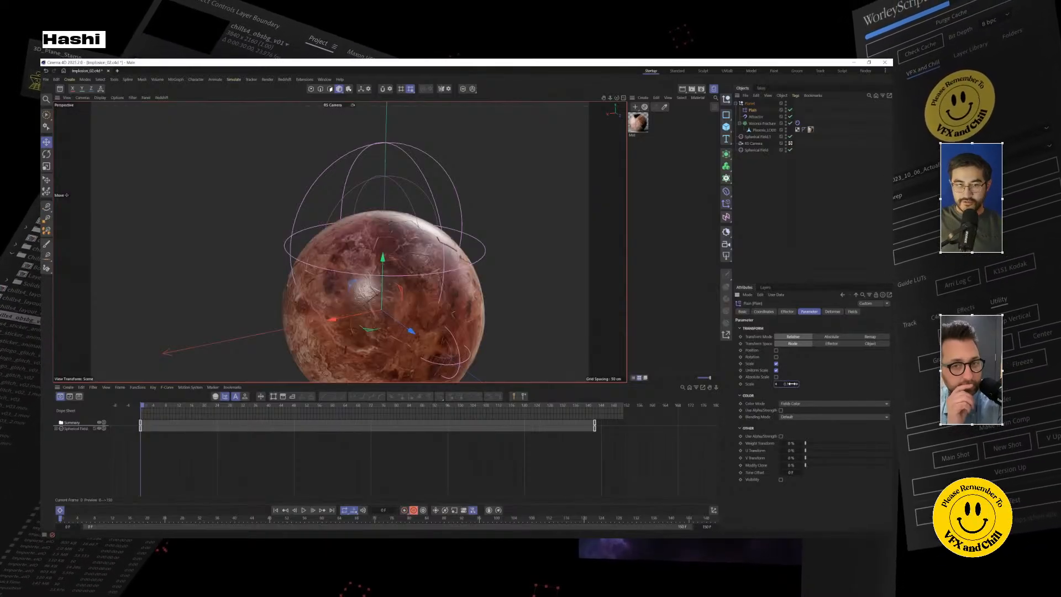
pyautogui.keyDown('alt'); pyautogui.moveTo(502, 275); pyautogui.dragTo(502, 174, button='middle'); pyautogui.keyUp('alt')
pyautogui.keyDown('alt'); pyautogui.moveTo(433, 252); pyautogui.dragTo(431, 232); pyautogui.keyUp('alt')
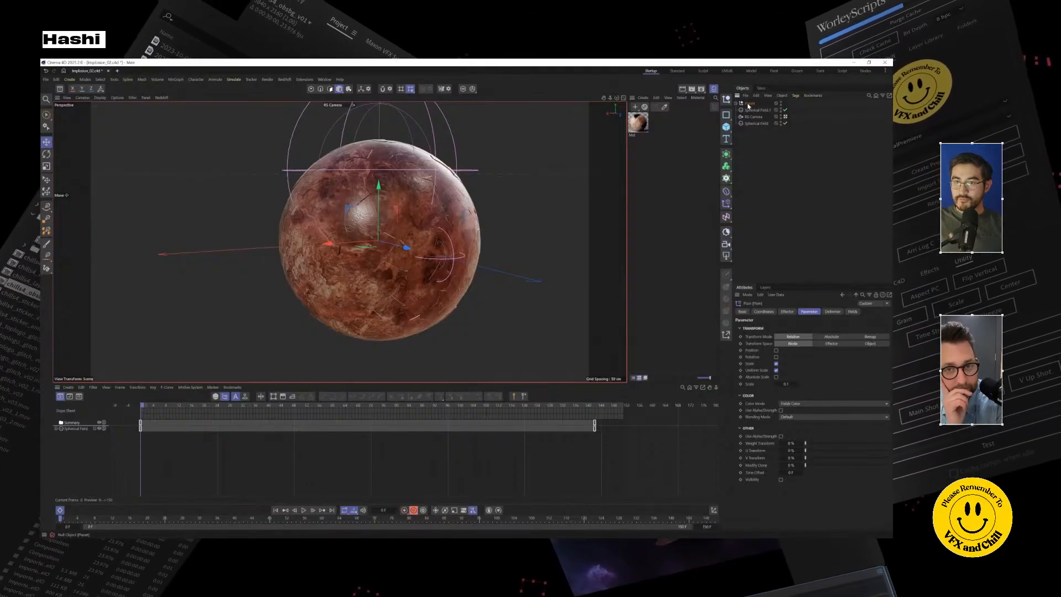
# Step: Rename the second spherical field, the one above the planet, to Scale Down
pyautogui.click(747, 103)
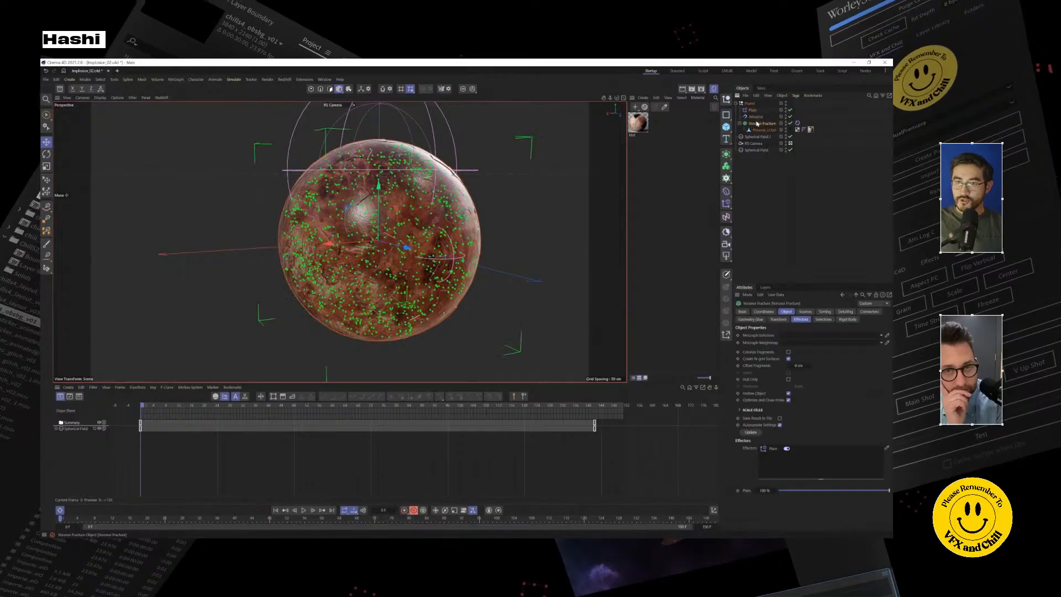
pyautogui.click(752, 110)
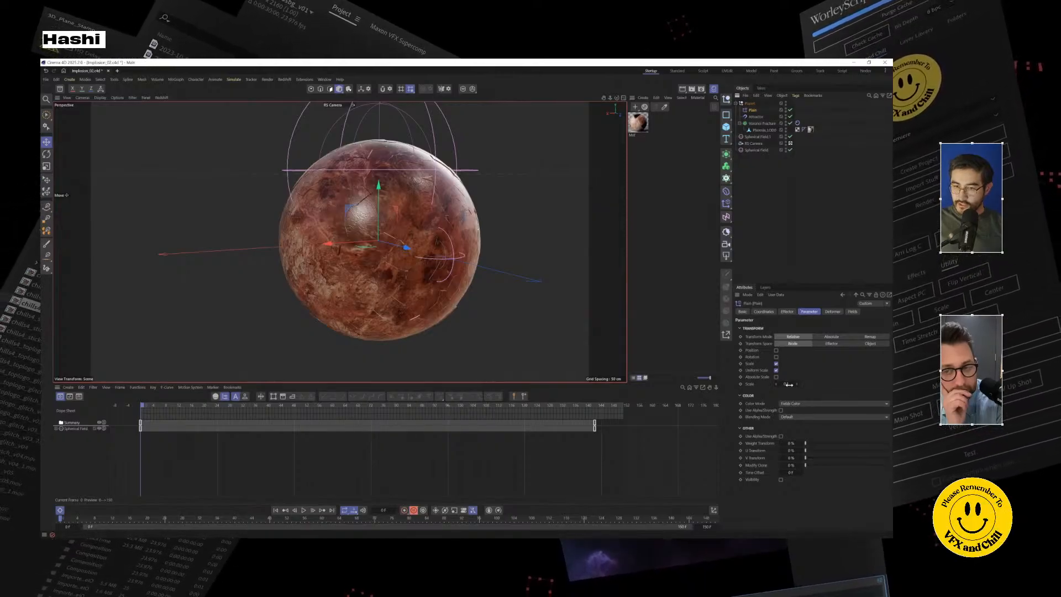
pyautogui.click(853, 312)
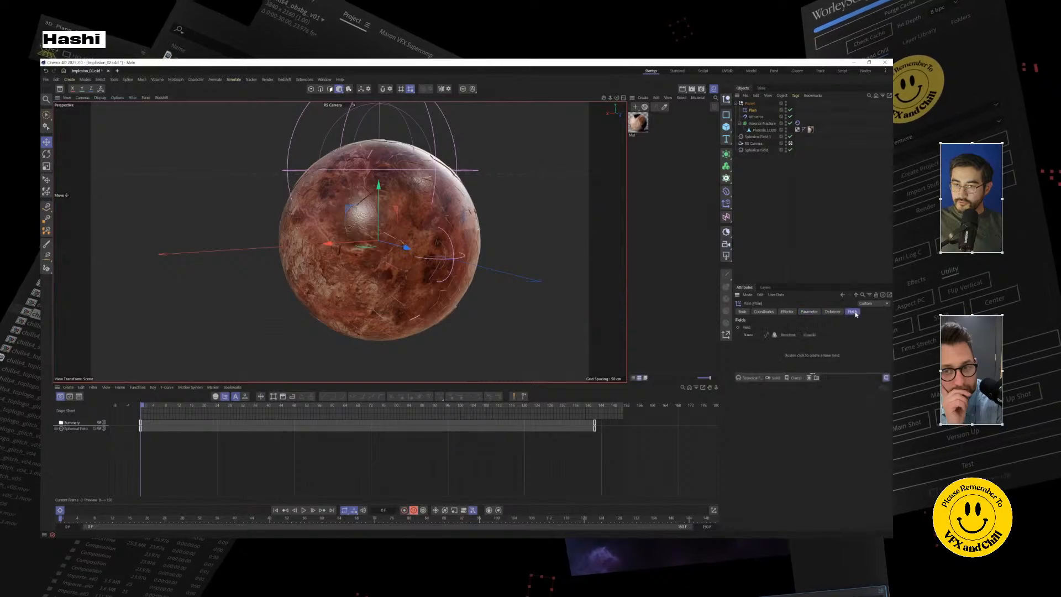
pyautogui.click(762, 151)
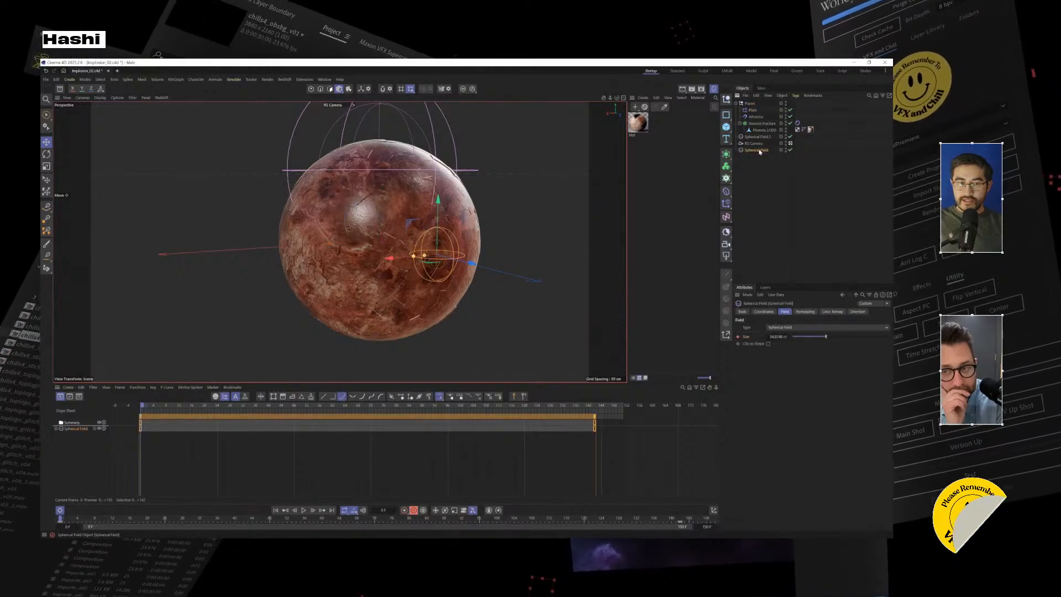
pyautogui.click(758, 137)
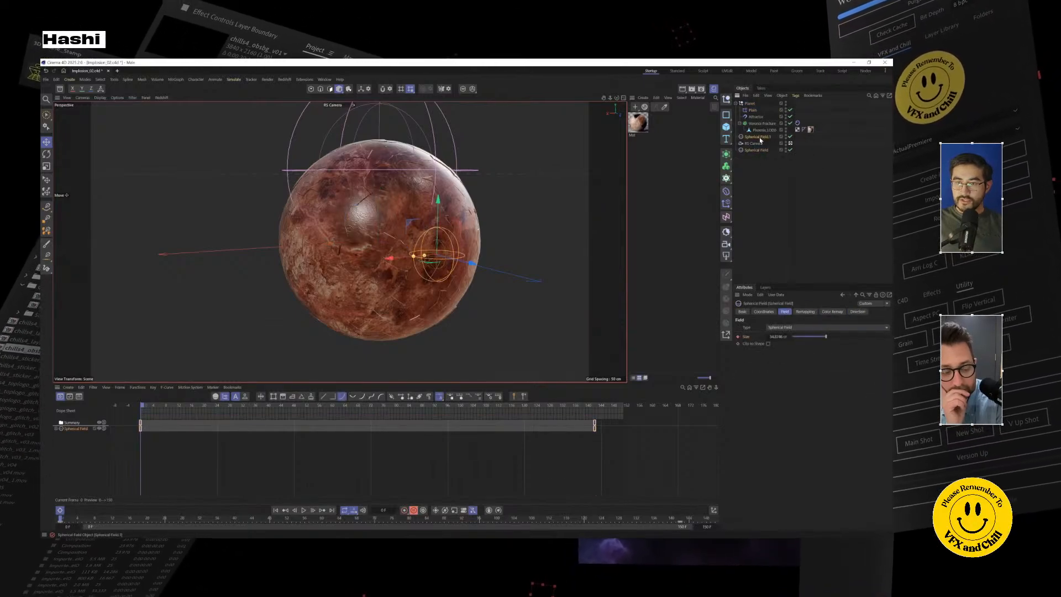
pyautogui.doubleClick(758, 137)
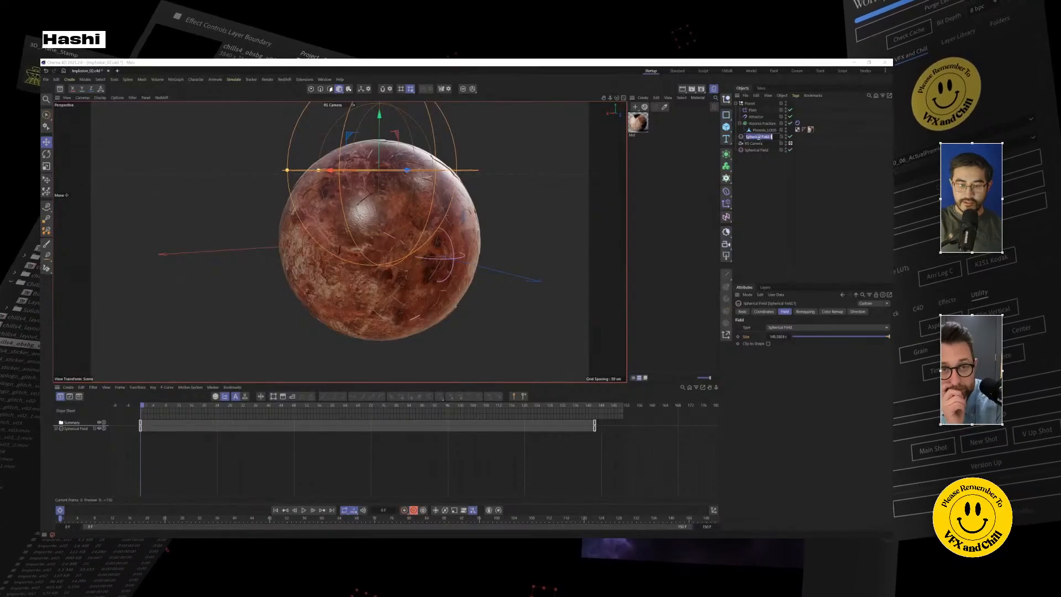
pyautogui.write('S')
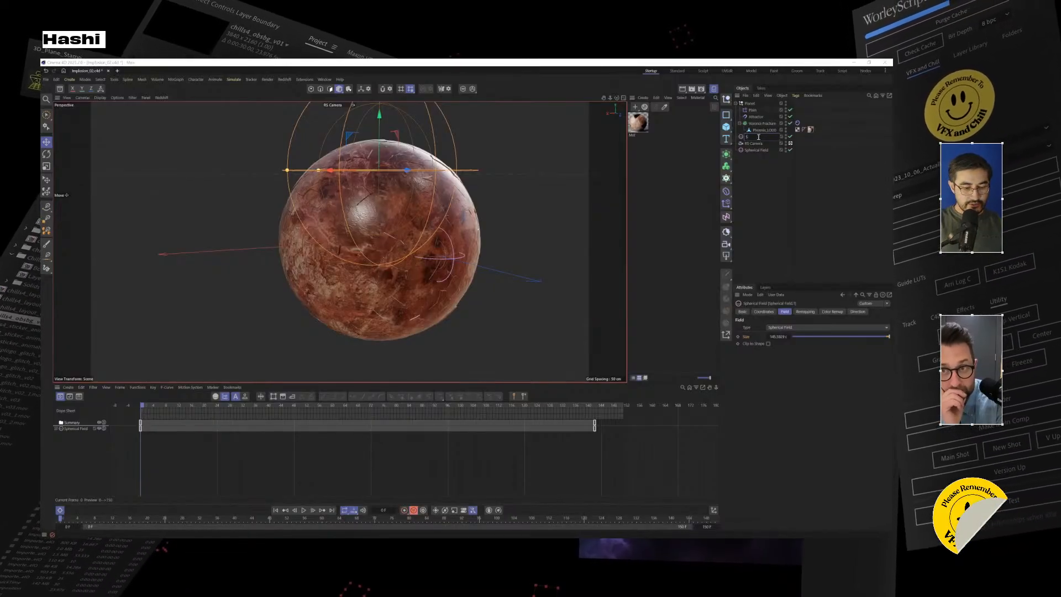
pyautogui.write('cale Down')
pyautogui.press('Return')
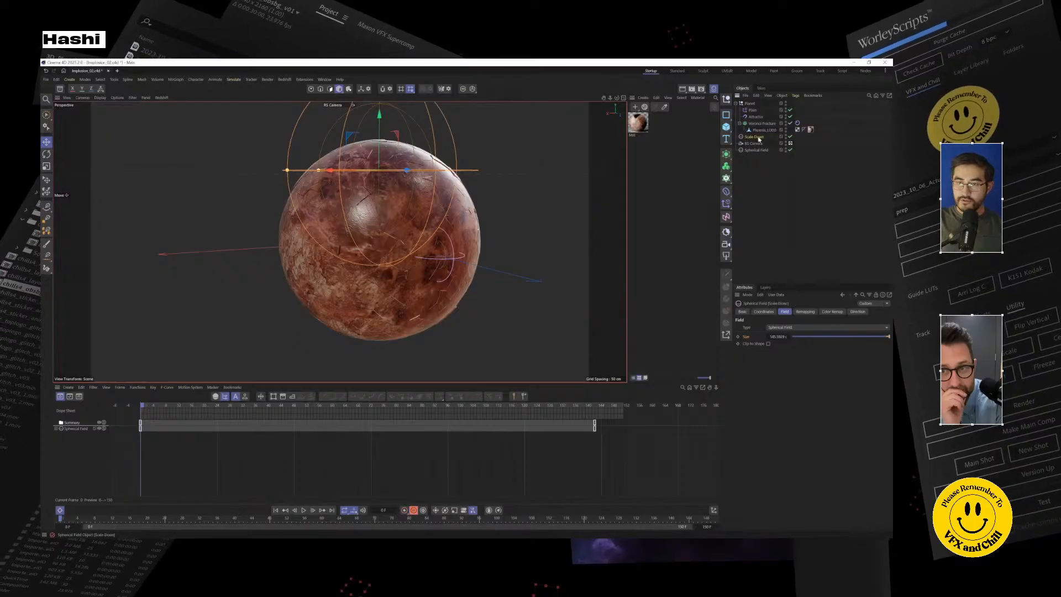
# Step: Add the Scale Down field to the Plain effector's fields and lower the field onto the planet's centre
pyautogui.click(752, 110)
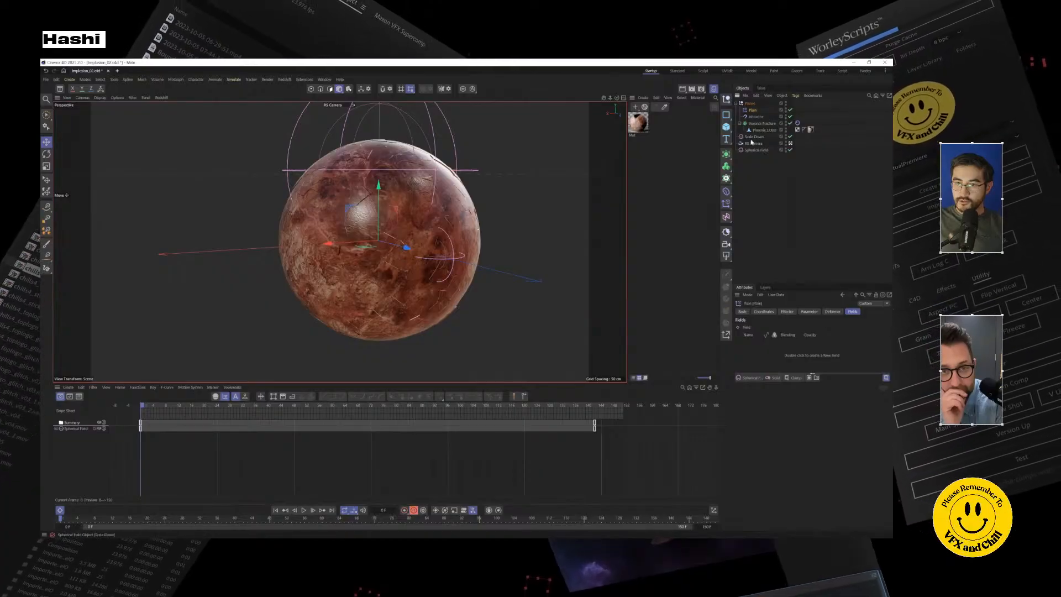
pyautogui.moveTo(784, 350); pyautogui.dragTo(784, 351)
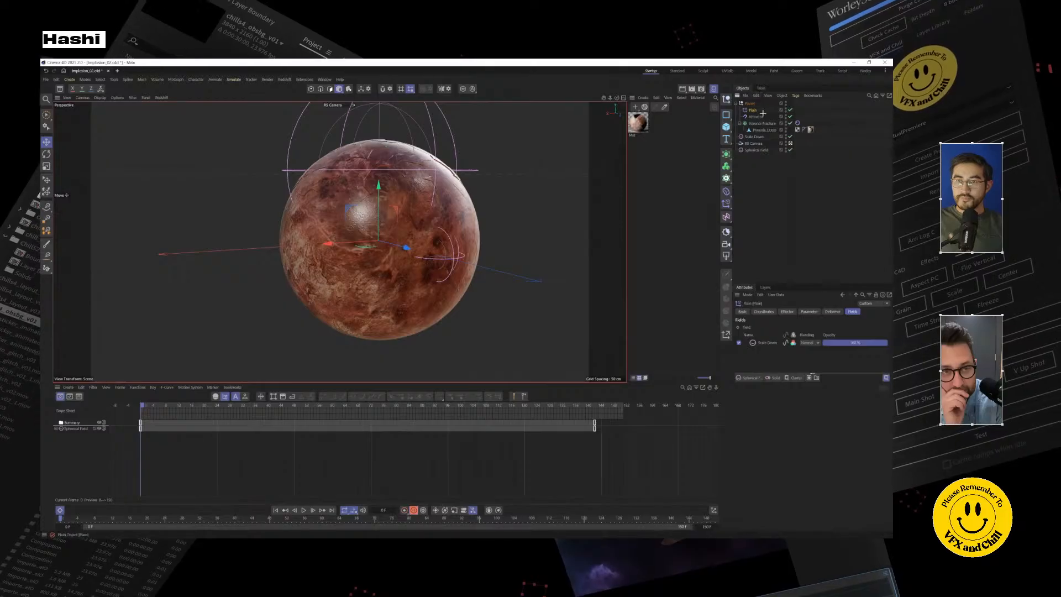
pyautogui.click(754, 136)
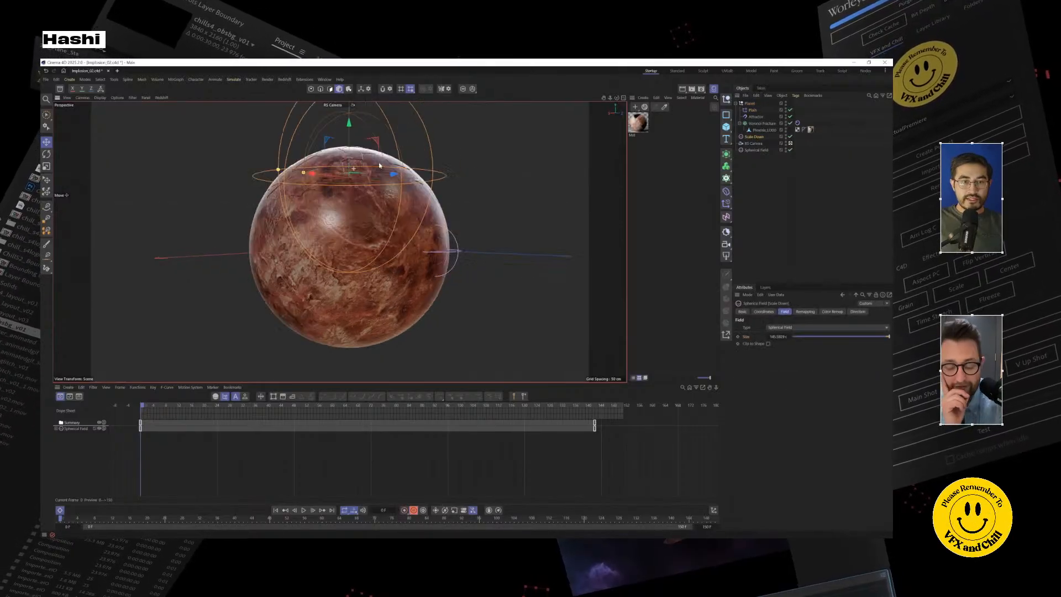
pyautogui.moveTo(349, 126); pyautogui.dragTo(348, 202)
pyautogui.keyDown('alt'); pyautogui.moveTo(387, 234); pyautogui.dragTo(338, 245); pyautogui.keyUp('alt')
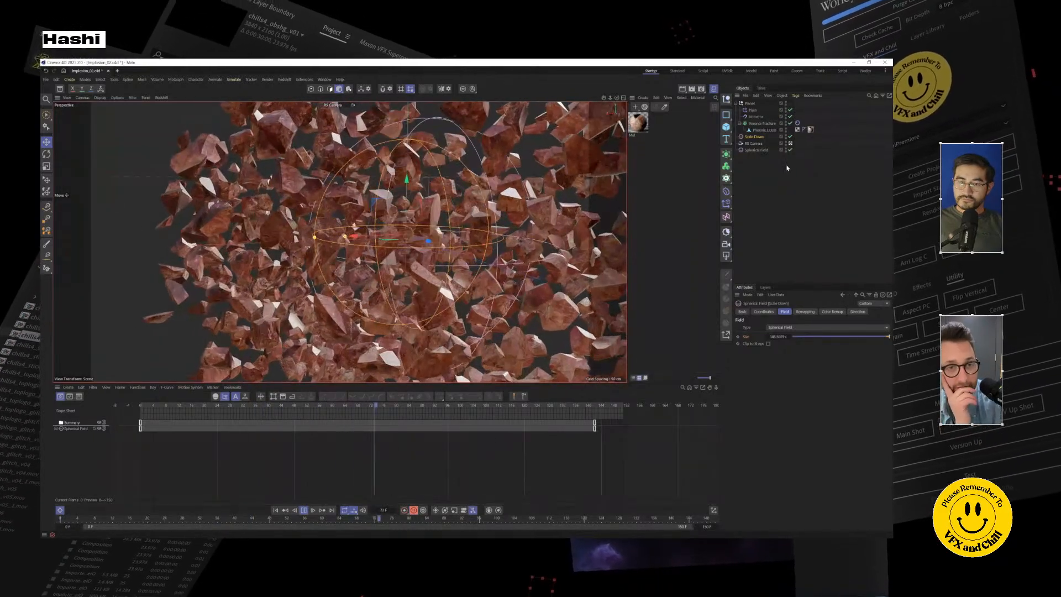
# Step: Stop the playback, return to the first frame and check the Scale Down layer in the Plain effector's fields
pyautogui.click(303, 509)
pyautogui.click(275, 510)
pyautogui.click(752, 109)
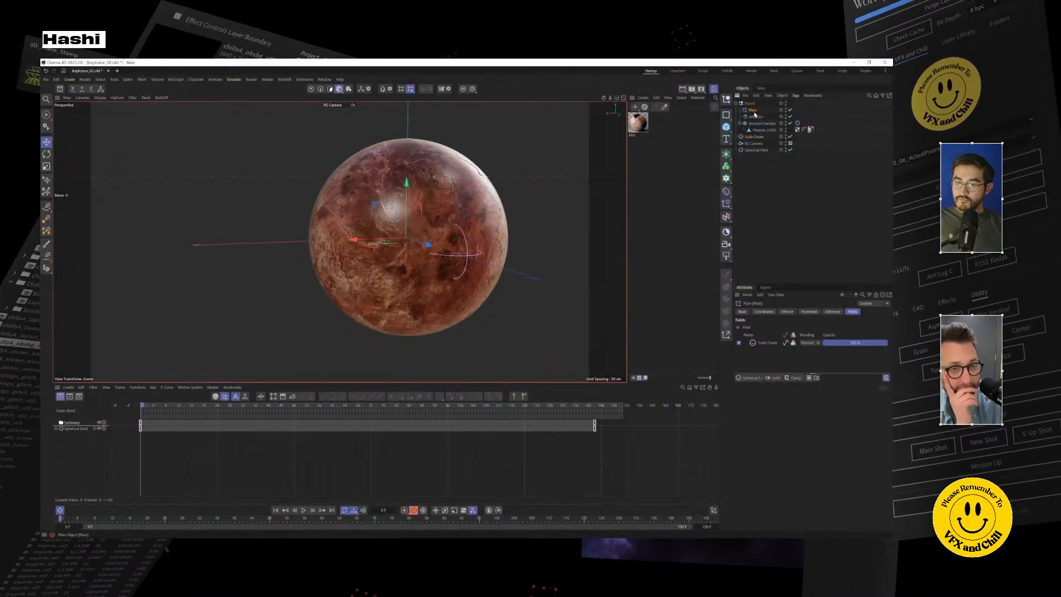
pyautogui.click(767, 343)
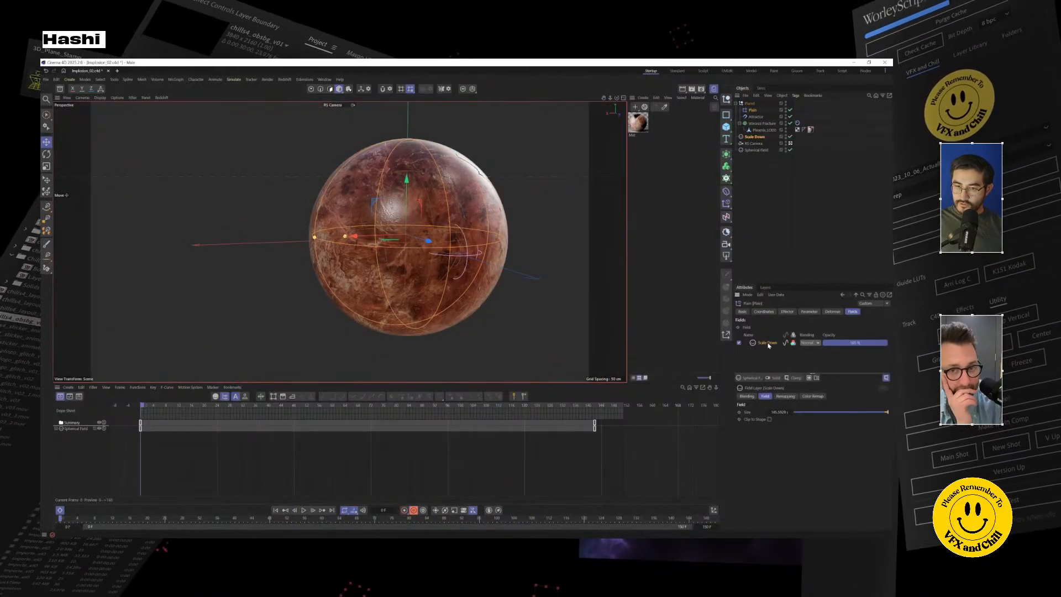
# Step: Move the Plain effector out of the Planet group, placing it just above the Scale Down field
pyautogui.click(752, 104)
pyautogui.click(753, 110)
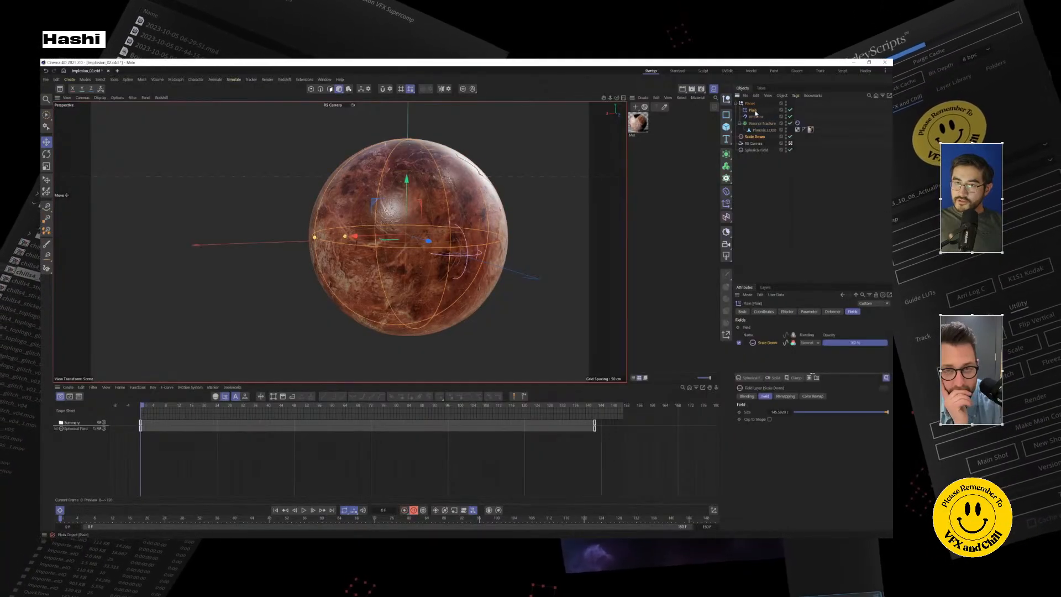
pyautogui.moveTo(760, 139); pyautogui.dragTo(758, 133)
pyautogui.click(754, 117)
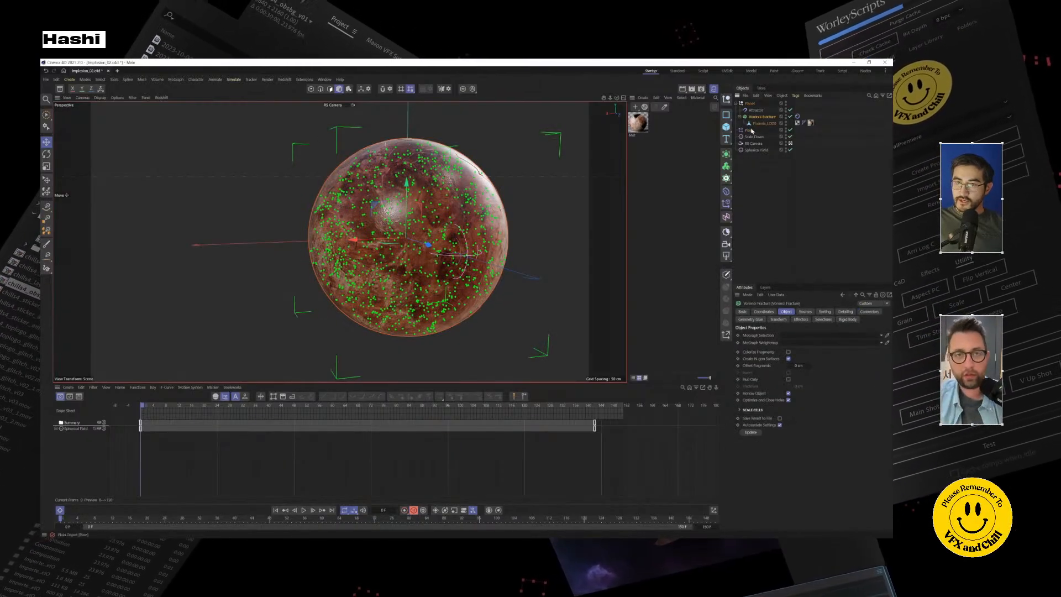
pyautogui.click(751, 131)
pyautogui.click(752, 137)
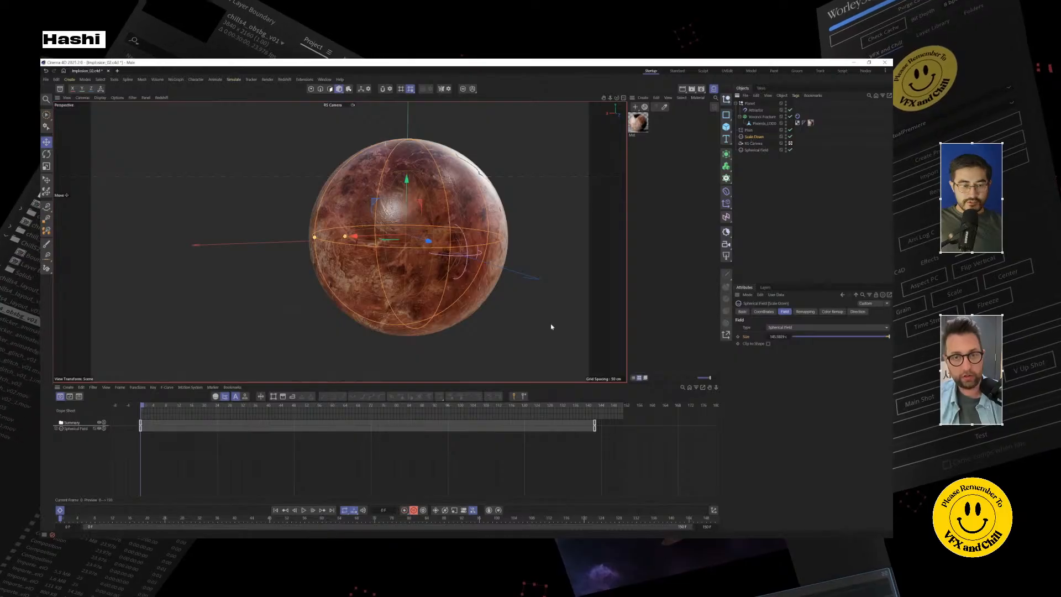
# Step: Play the implosion with the Plain effector outside the group, stop it and check the Attractor's field settings
pyautogui.click(305, 510)
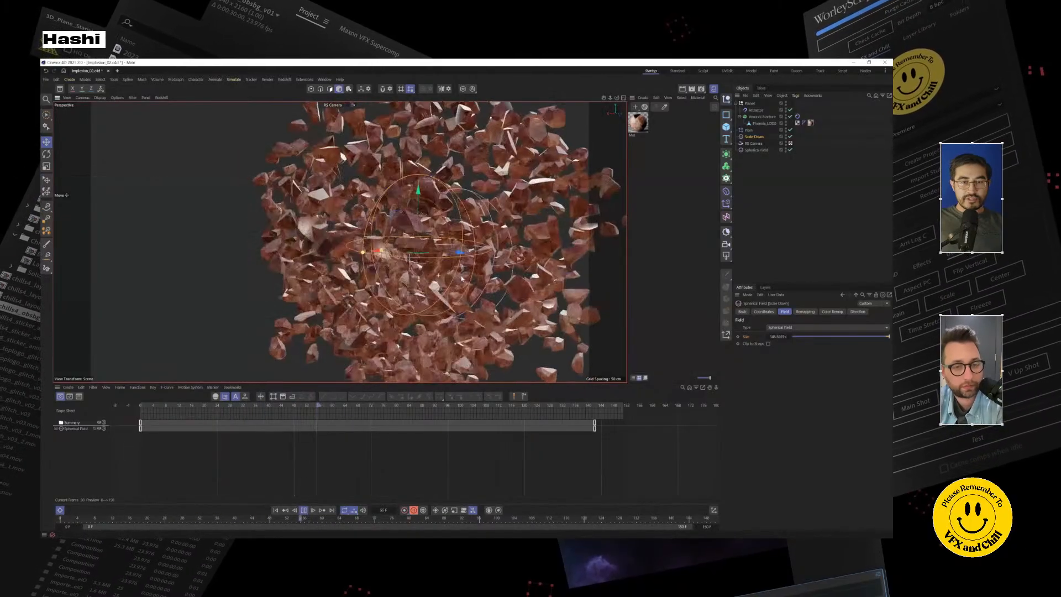
pyautogui.click(304, 510)
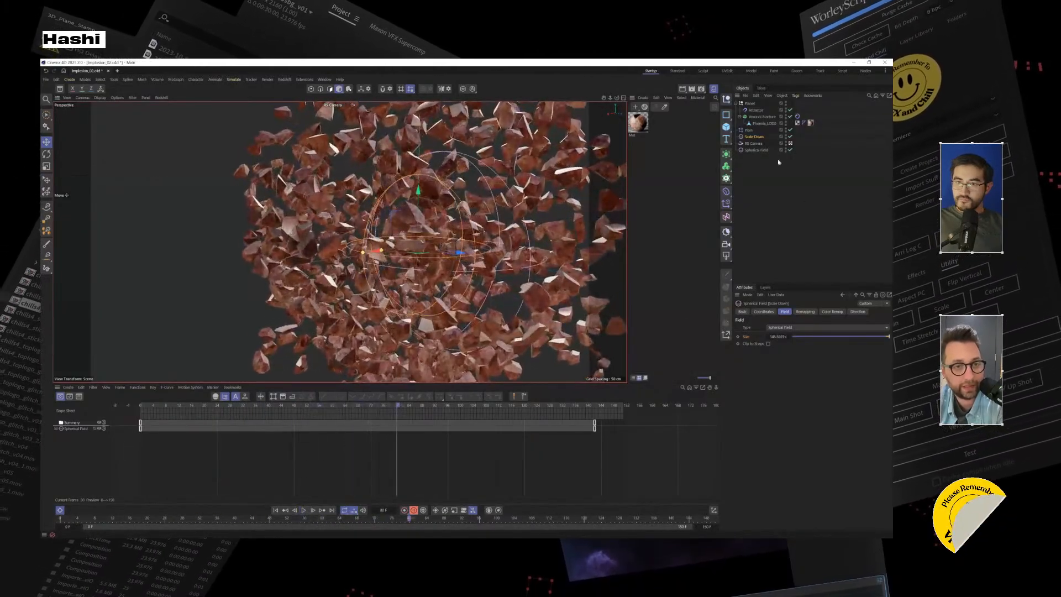
pyautogui.click(761, 117)
pyautogui.click(757, 110)
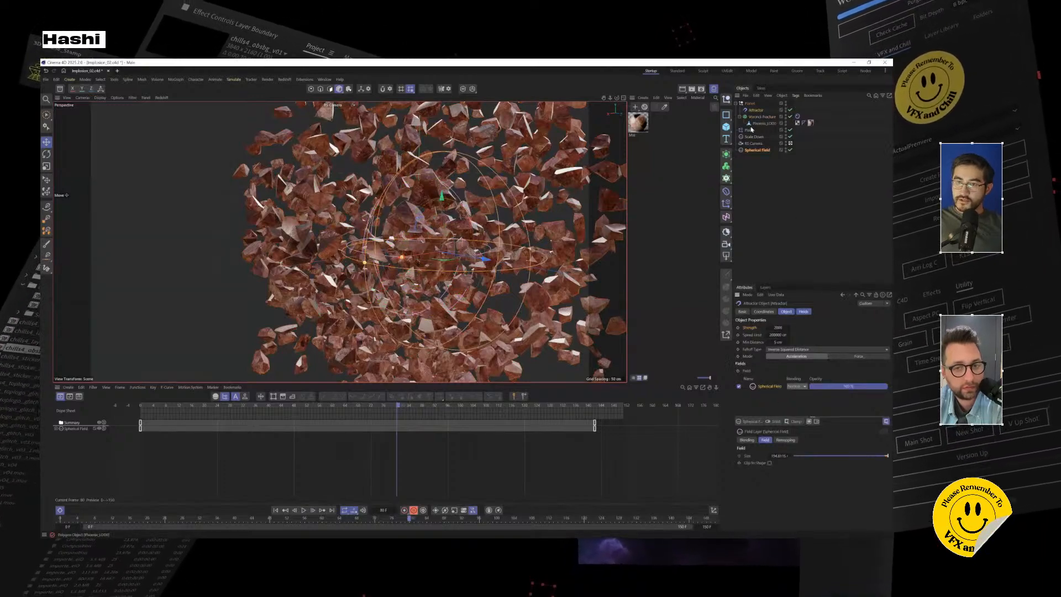
# Step: Disable the Plain effector, replay the implosion without it and return to the first frame
pyautogui.click(789, 130)
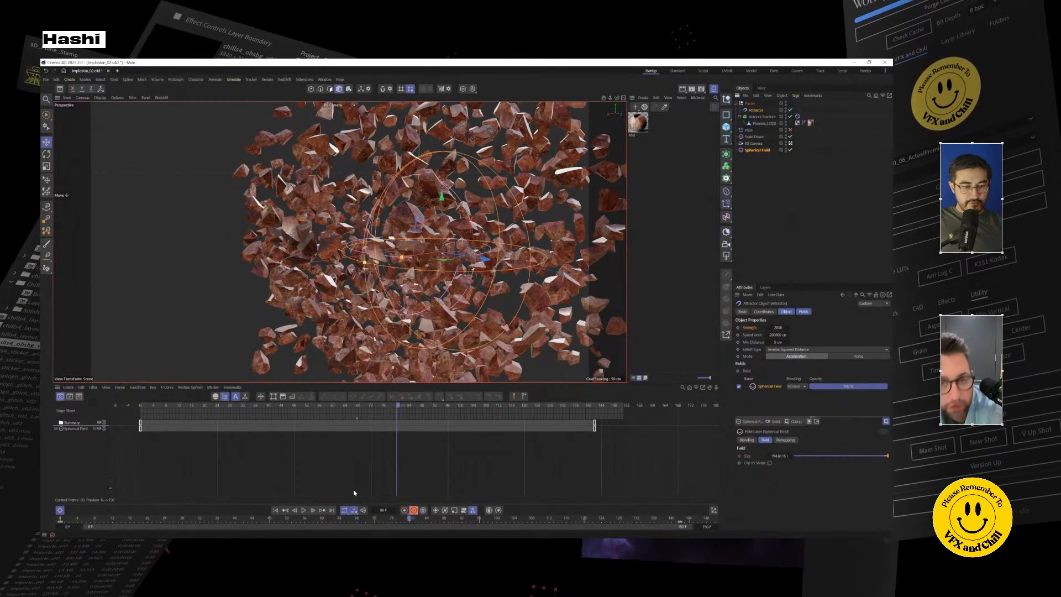
pyautogui.click(275, 511)
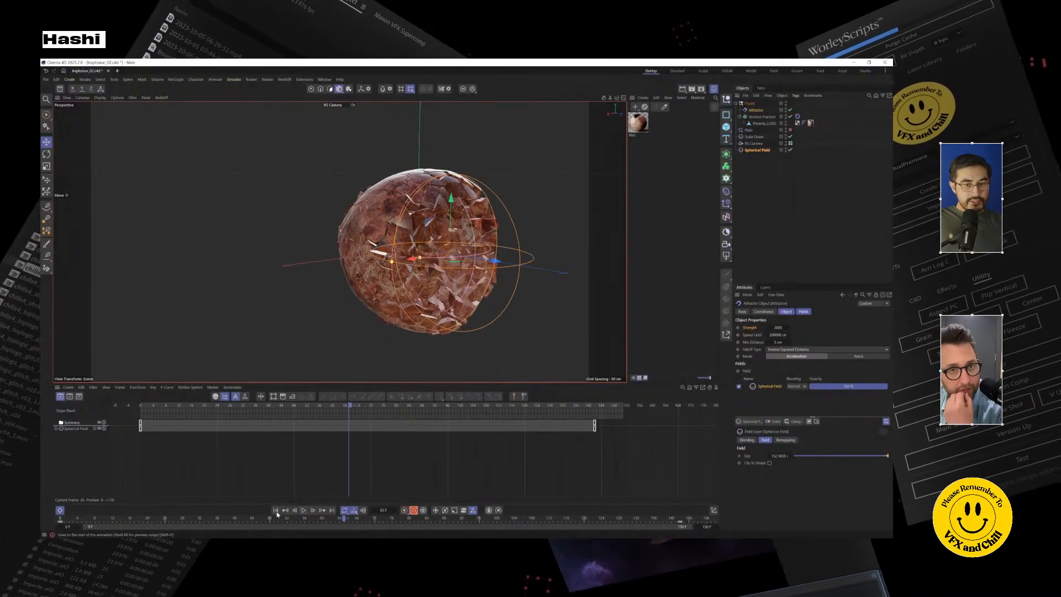
pyautogui.click(275, 510)
# Step: Review the Plain effector's field and strength settings along with the Voronoi Fracture and Attractor object properties
pyautogui.click(764, 123)
pyautogui.click(760, 110)
pyautogui.click(749, 132)
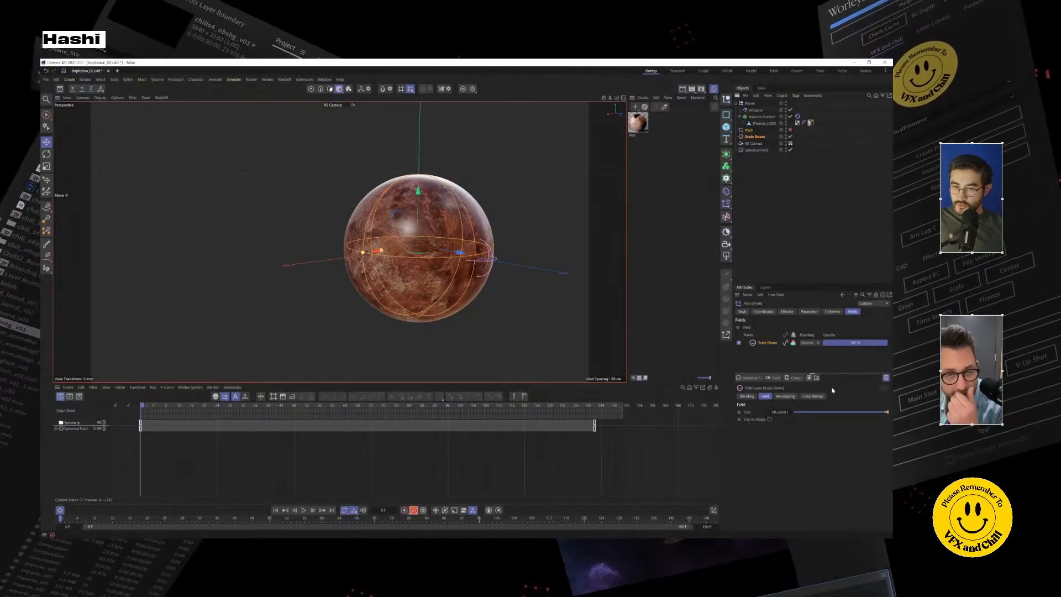
pyautogui.click(789, 313)
pyautogui.click(786, 312)
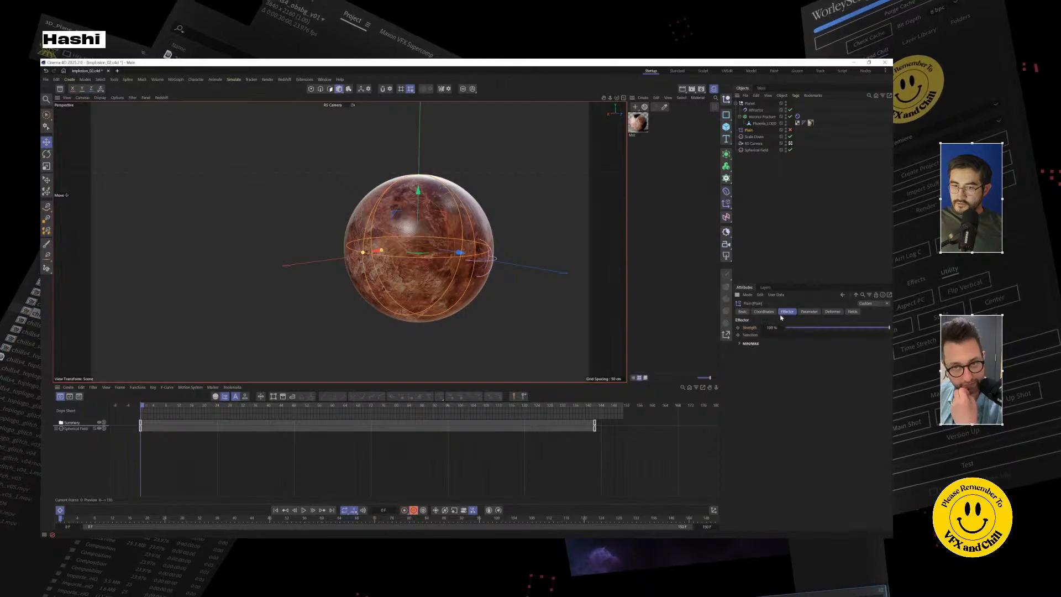
pyautogui.click(763, 123)
pyautogui.click(761, 117)
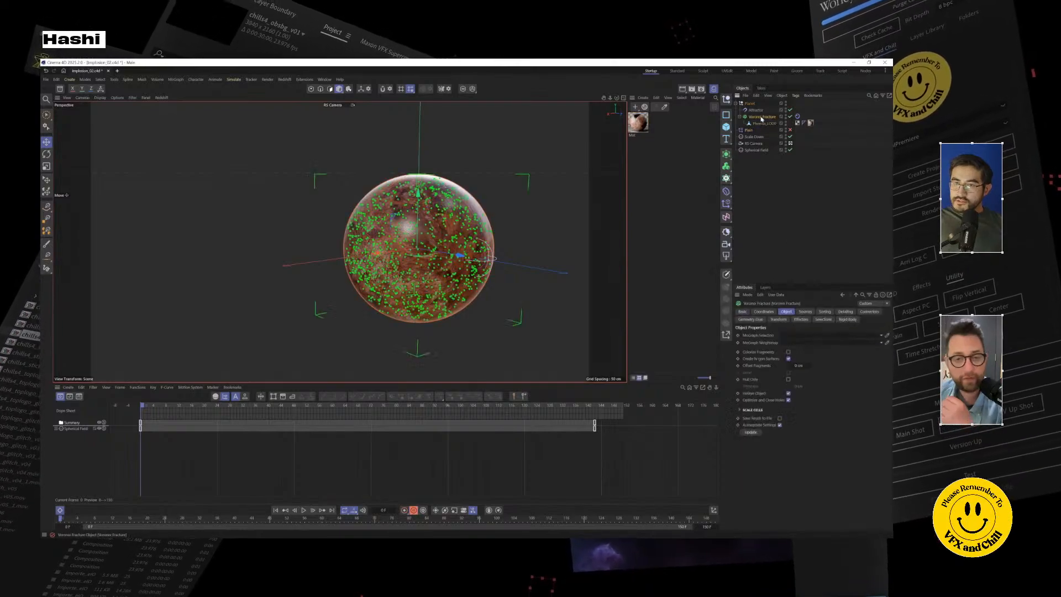
pyautogui.click(757, 111)
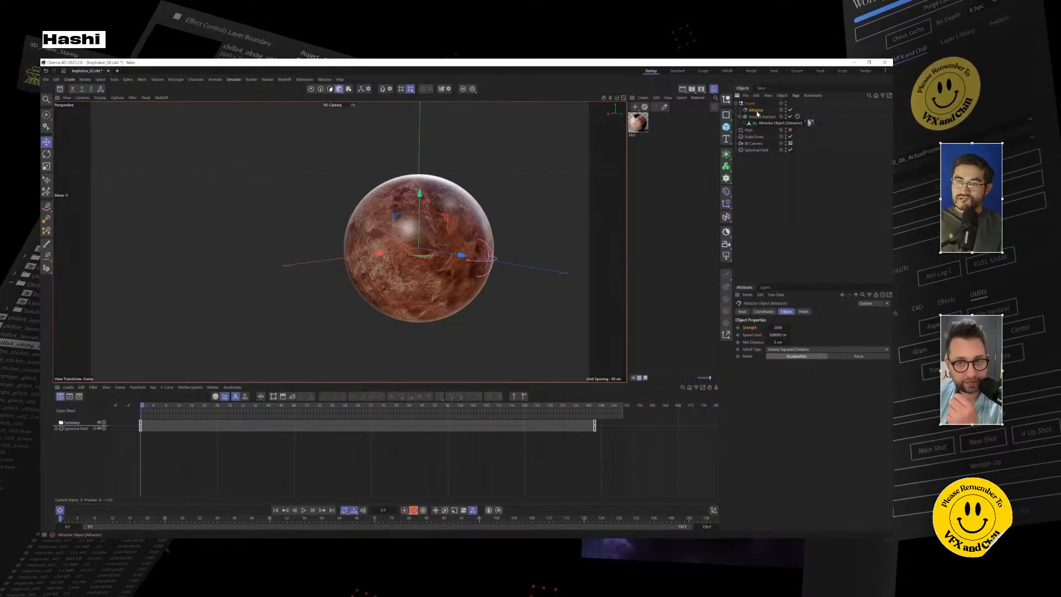
pyautogui.click(752, 130)
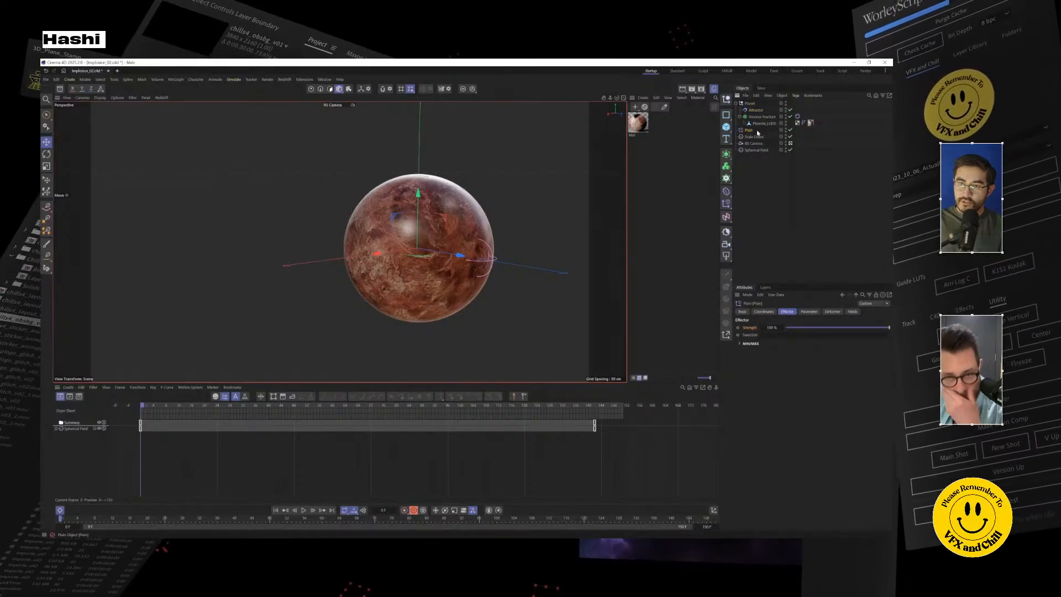
# Step: Enable the Plain effector again and try different uniform scale values, ending on a negative one that shrinks the fragments
pyautogui.click(809, 312)
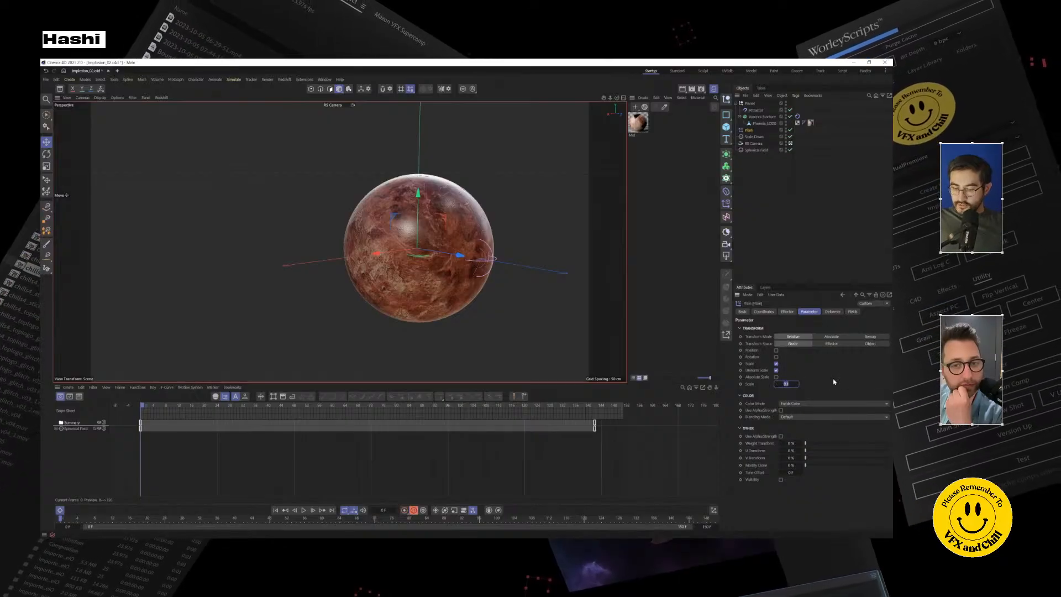
pyautogui.press('Return')
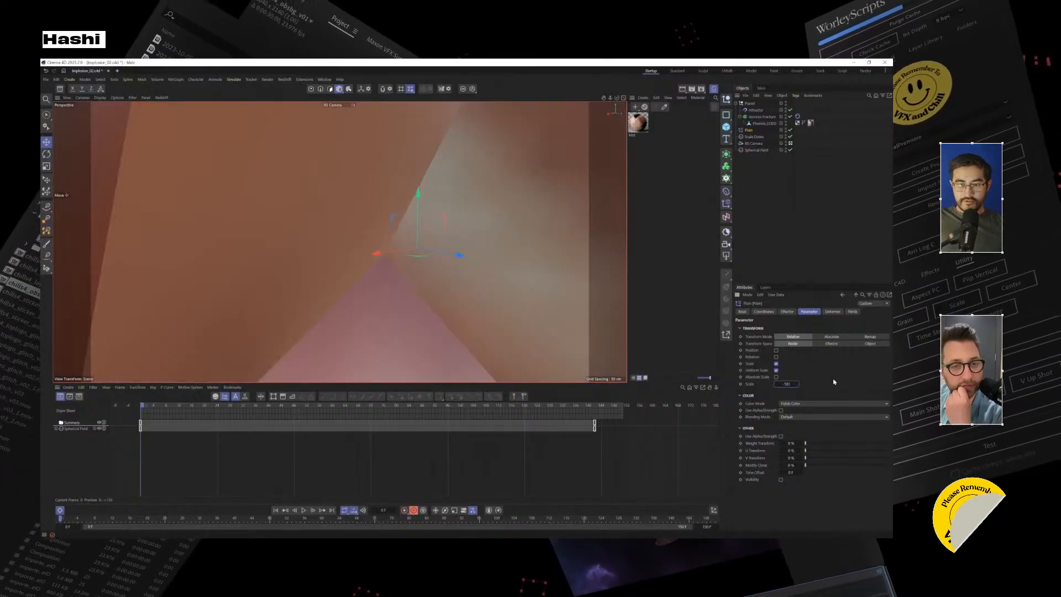
pyautogui.moveTo(791, 384); pyautogui.dragTo(732, 384)
pyautogui.press('Return')
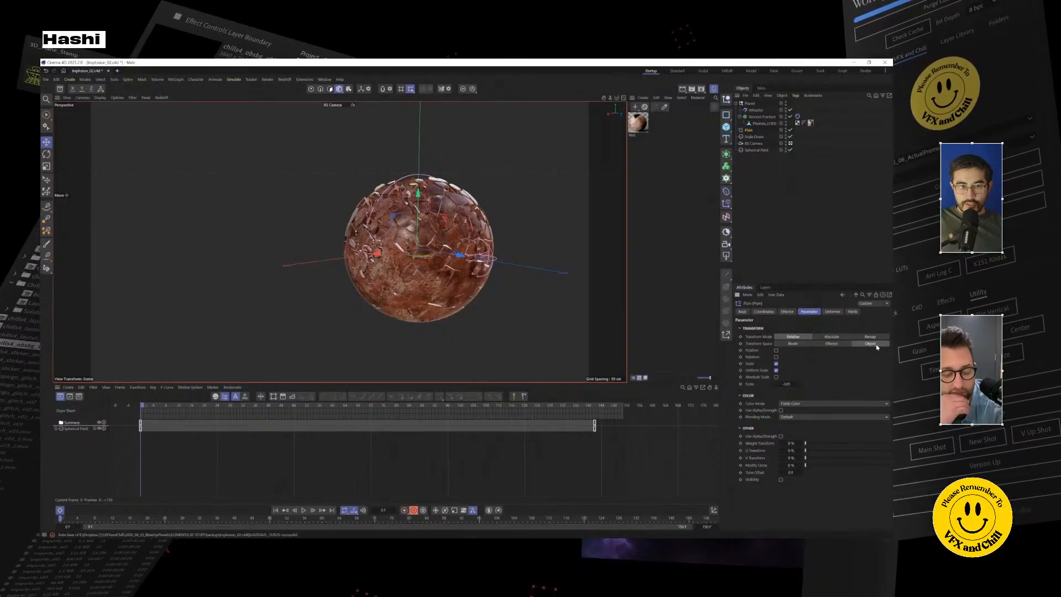
# Step: Switch the Plain effector's transform space to Object, adjust its scale and replay the implosion before returning to the first frame
pyautogui.click(839, 345)
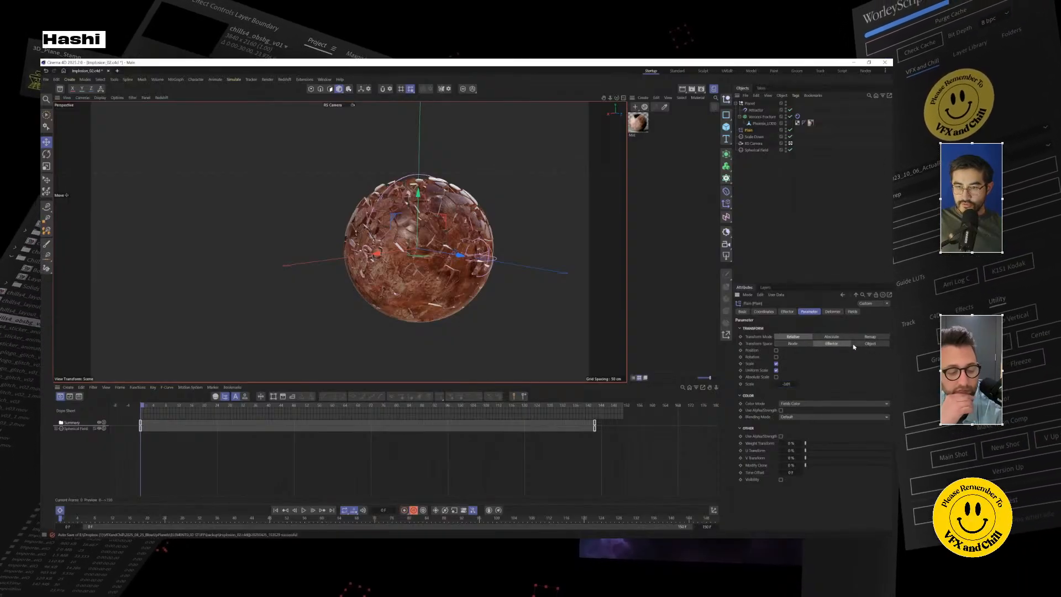
pyautogui.moveTo(796, 383)
pyautogui.mouseDown()
pyautogui.moveTo(749, 383)
pyautogui.moveTo(815, 383)
pyautogui.moveTo(798, 384)
pyautogui.mouseUp()
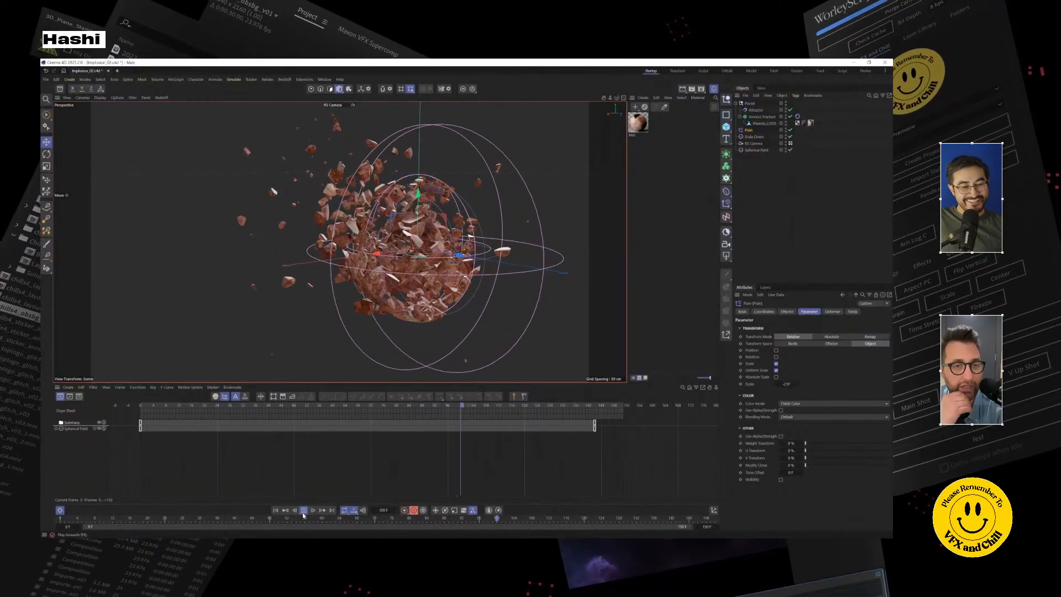
pyautogui.click(276, 511)
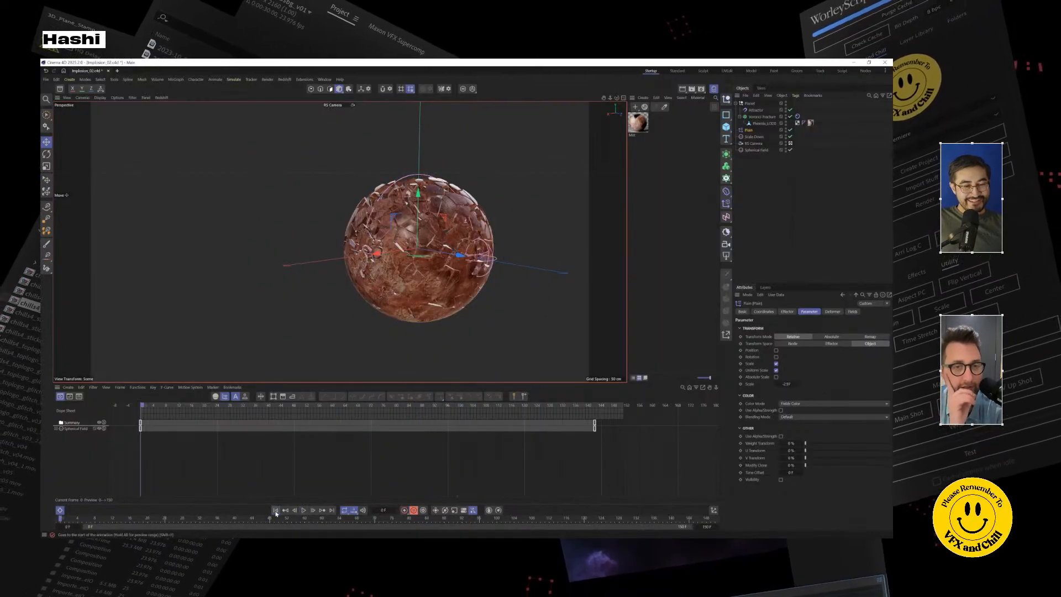
# Step: Toggle the Plain effector off and on to compare the planet's surface, and select the Scale Down field
pyautogui.click(857, 199)
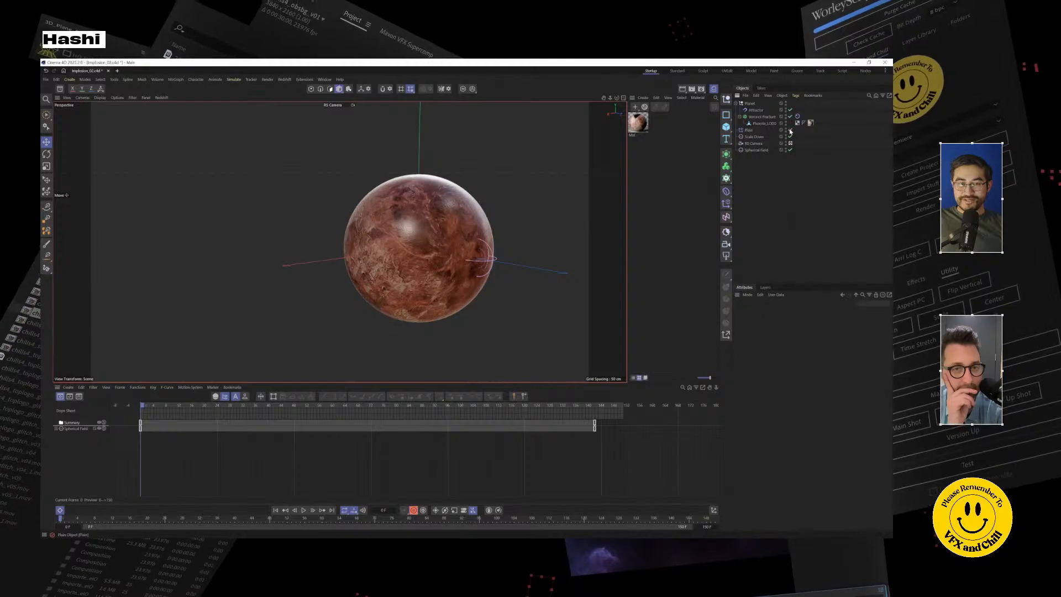
pyautogui.click(754, 136)
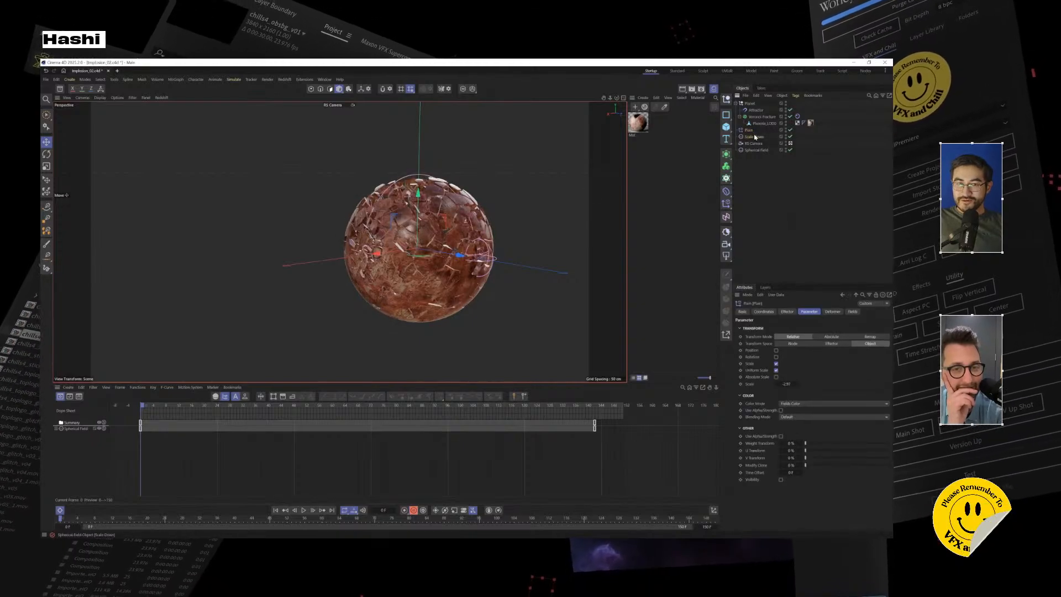
# Step: Inspect the Scale Down field around the planet, restore the original camera view and replay the implosion with nothing selected
pyautogui.keyDown('alt'); pyautogui.moveTo(434, 269); pyautogui.dragTo(486, 268); pyautogui.keyUp('alt')
pyautogui.moveTo(378, 270); pyautogui.dragTo(373, 266)
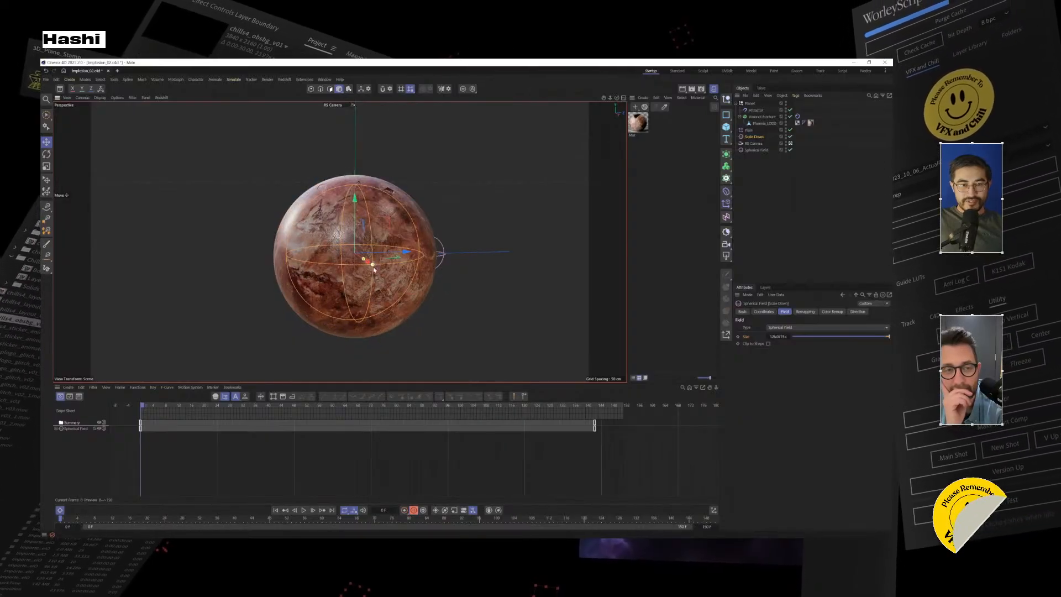
pyautogui.hotkey('ctrl', 'shift', 'z')
pyautogui.hotkey('ctrl', 'shift', 'z')
pyautogui.hotkey('ctrl', 'shift', 'z')
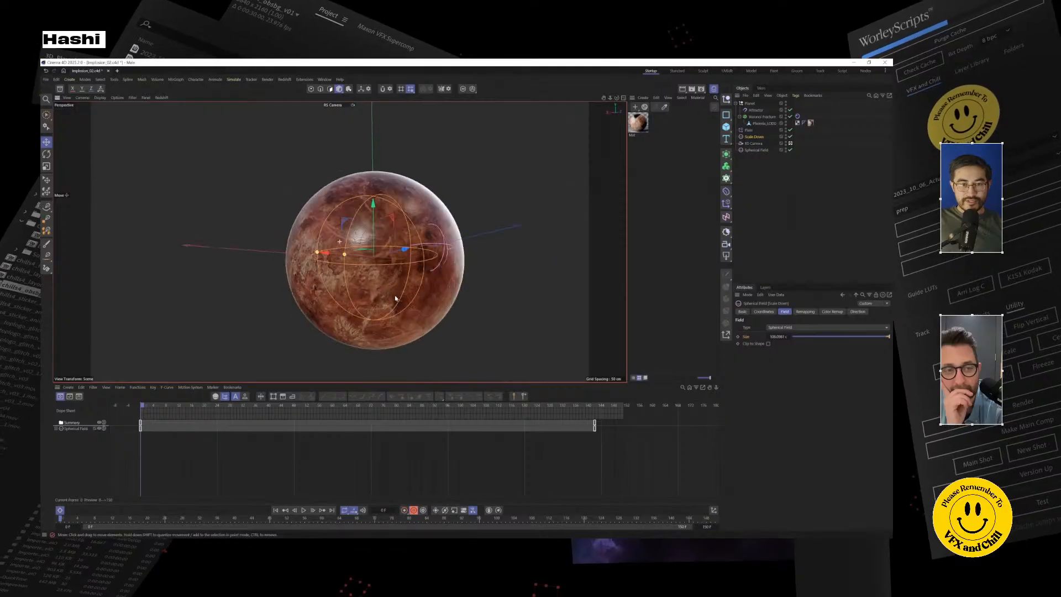
pyautogui.click(306, 511)
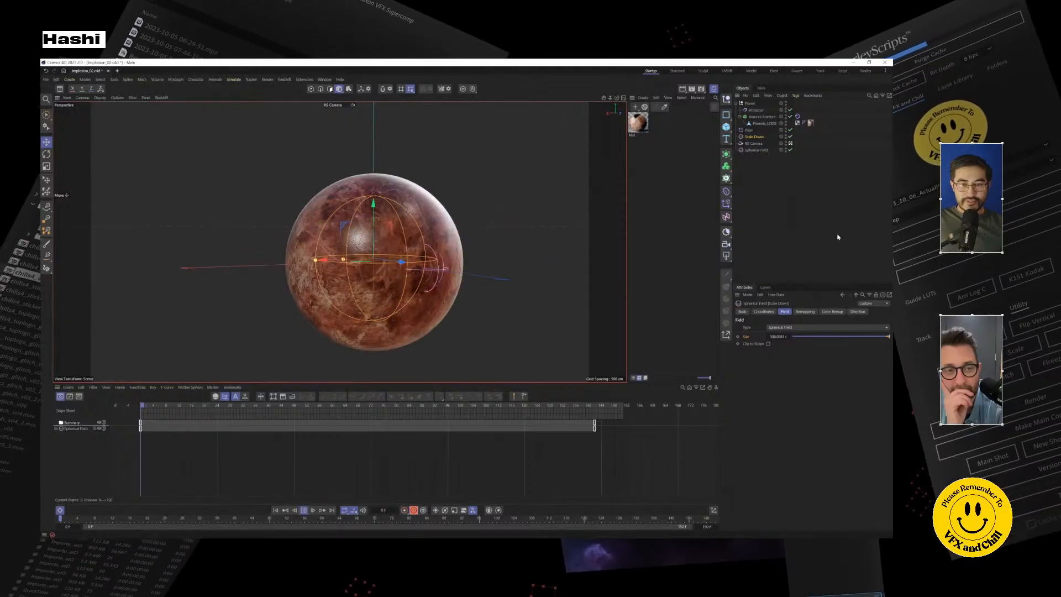
pyautogui.click(570, 197)
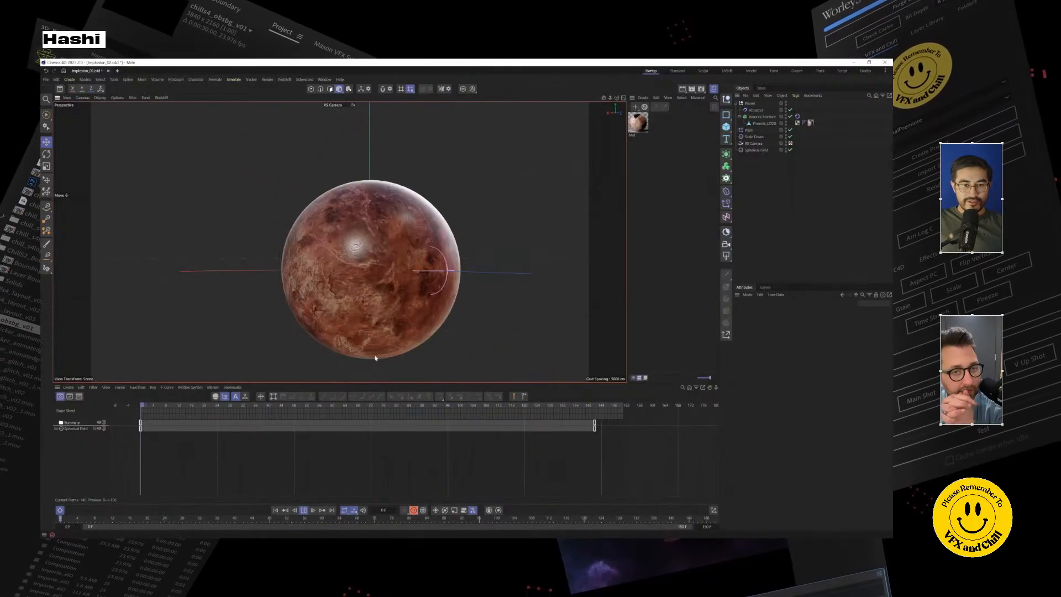
# Step: Lower the Plain effector's uniform scale to a stronger negative value, replay the implosion and return to the first frame
pyautogui.click(749, 130)
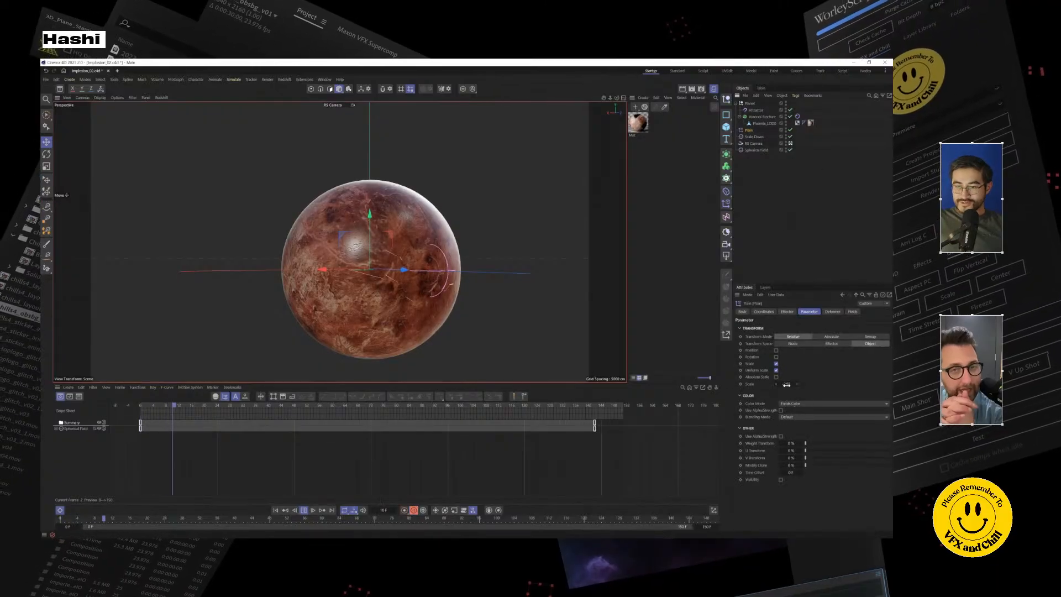
pyautogui.moveTo(786, 383); pyautogui.dragTo(706, 384)
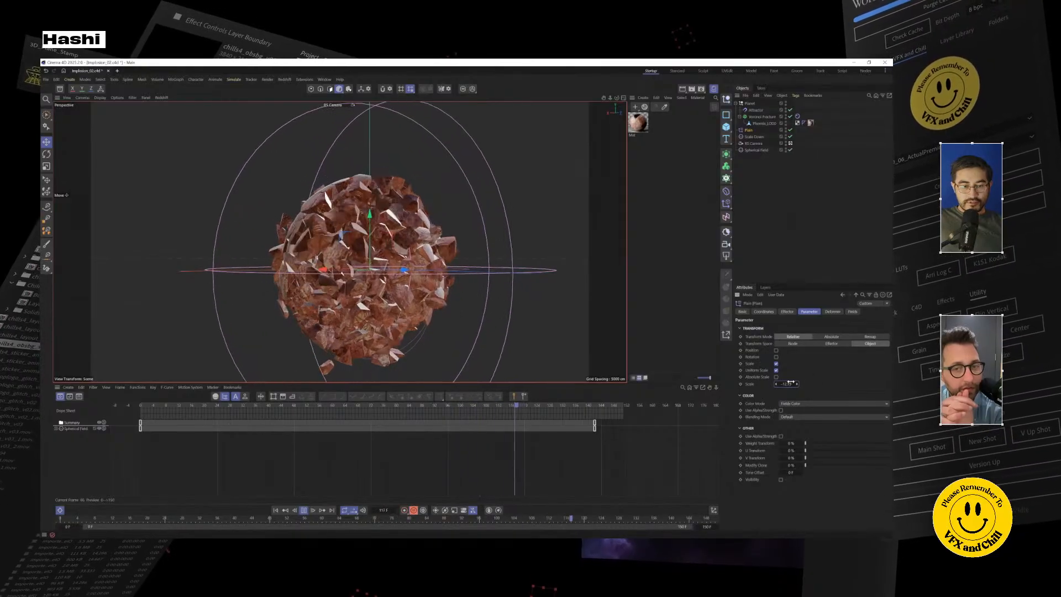
pyautogui.click(274, 510)
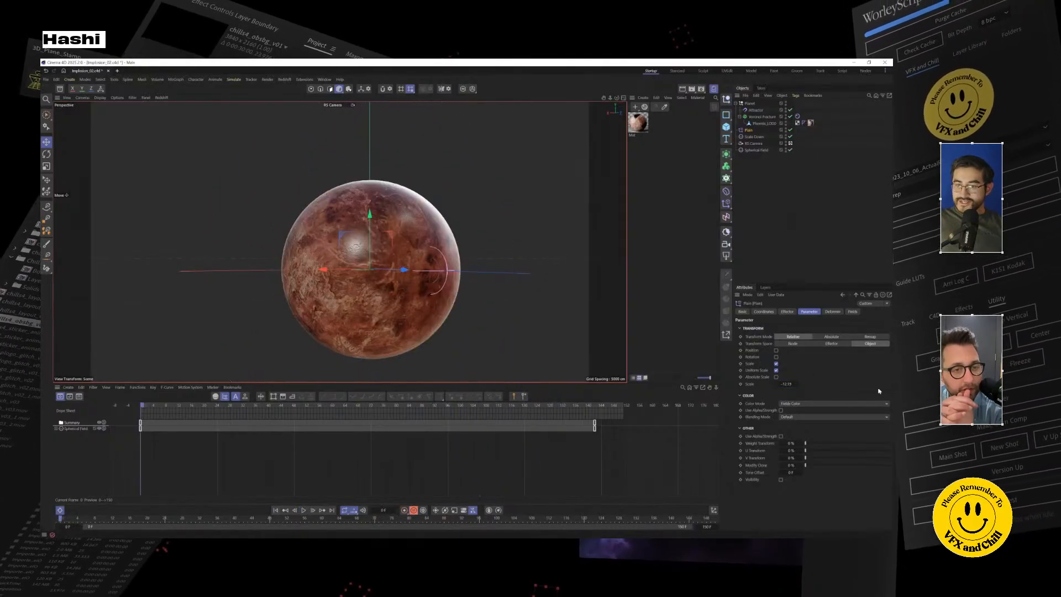
pyautogui.moveTo(775, 387); pyautogui.dragTo(776, 383)
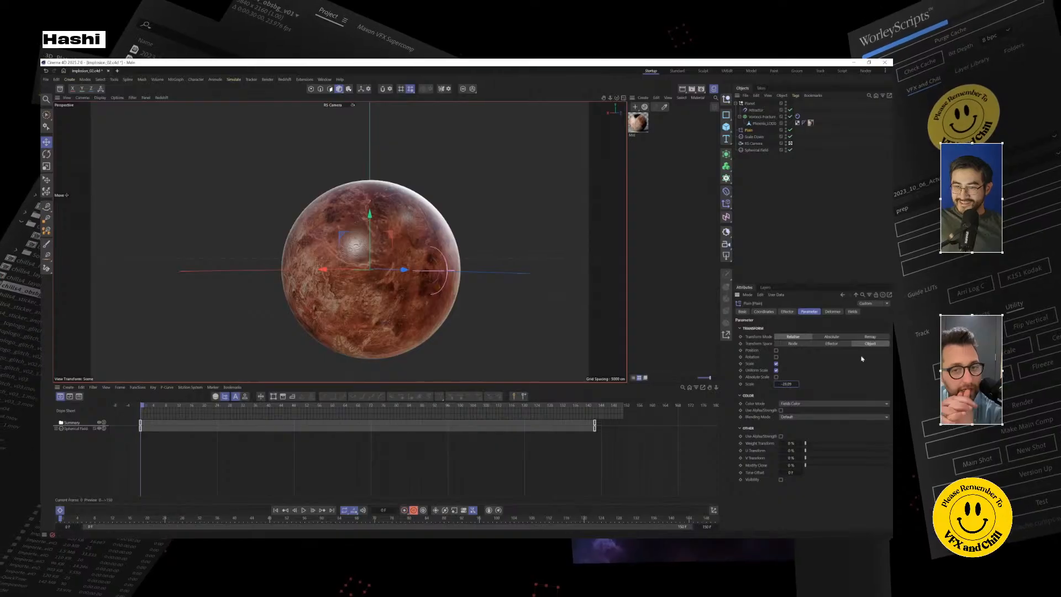
pyautogui.click(304, 511)
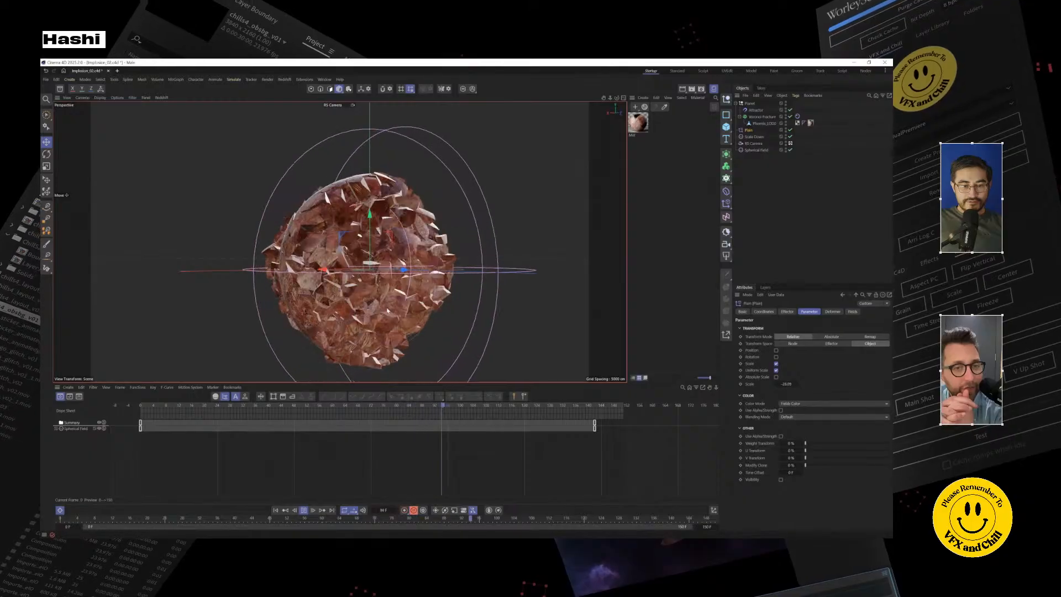
pyautogui.click(303, 510)
pyautogui.click(276, 510)
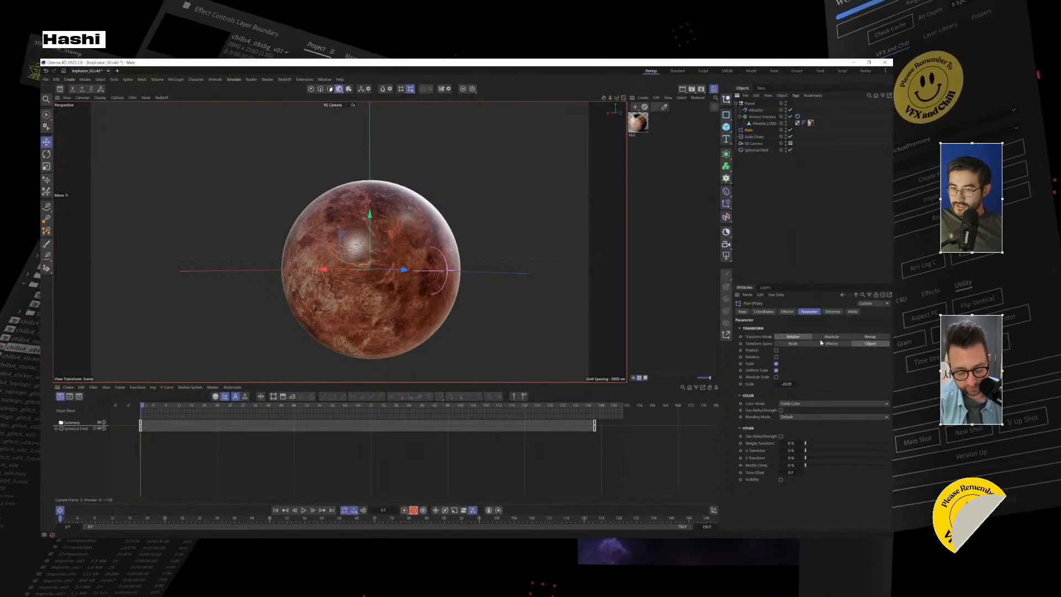
# Step: Check the Plain effector's Effector settings, play the implosion again and return to the first frame
pyautogui.click(786, 312)
pyautogui.click(809, 312)
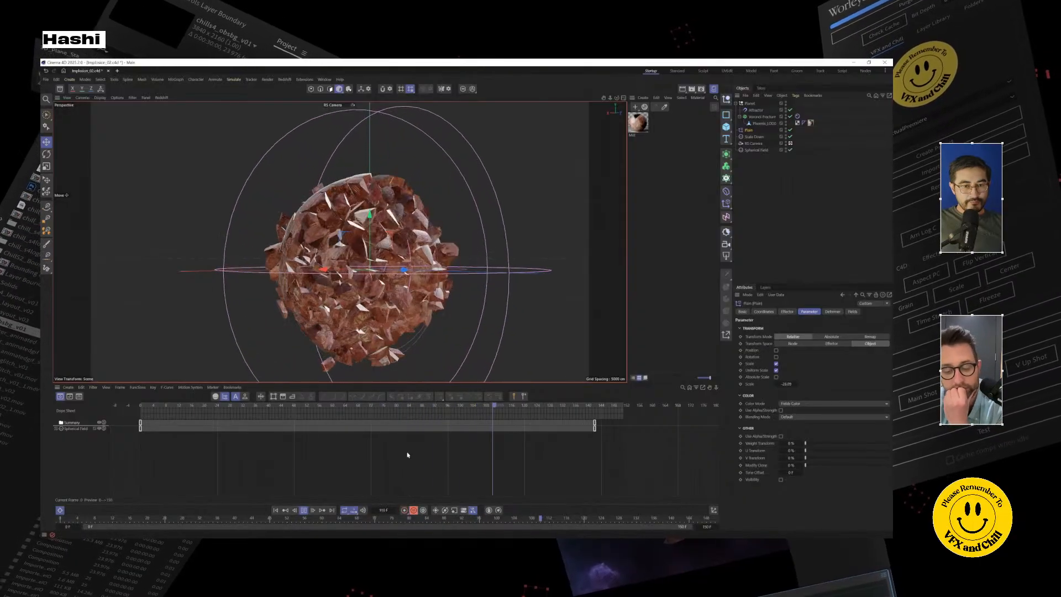
pyautogui.click(303, 511)
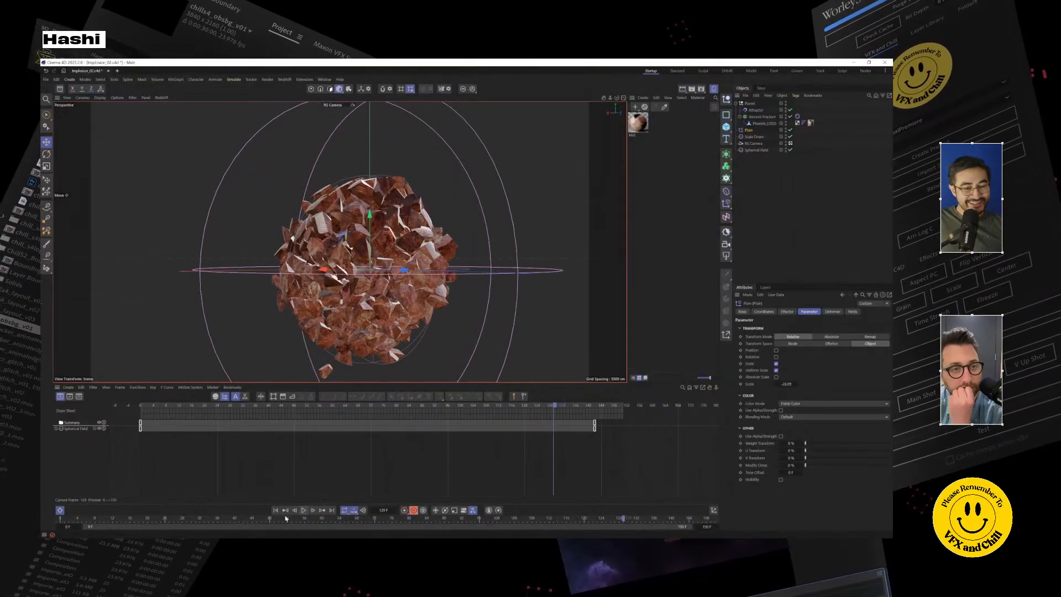
pyautogui.click(275, 511)
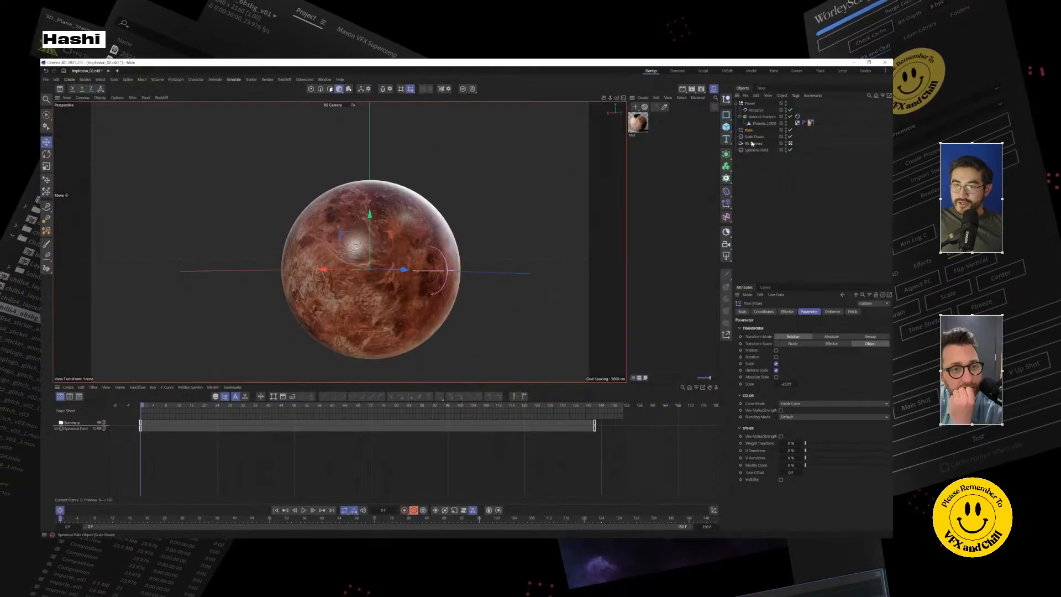
# Step: Try deleting the Spherical Field's end keyframe and replay the simulation
pyautogui.click(751, 150)
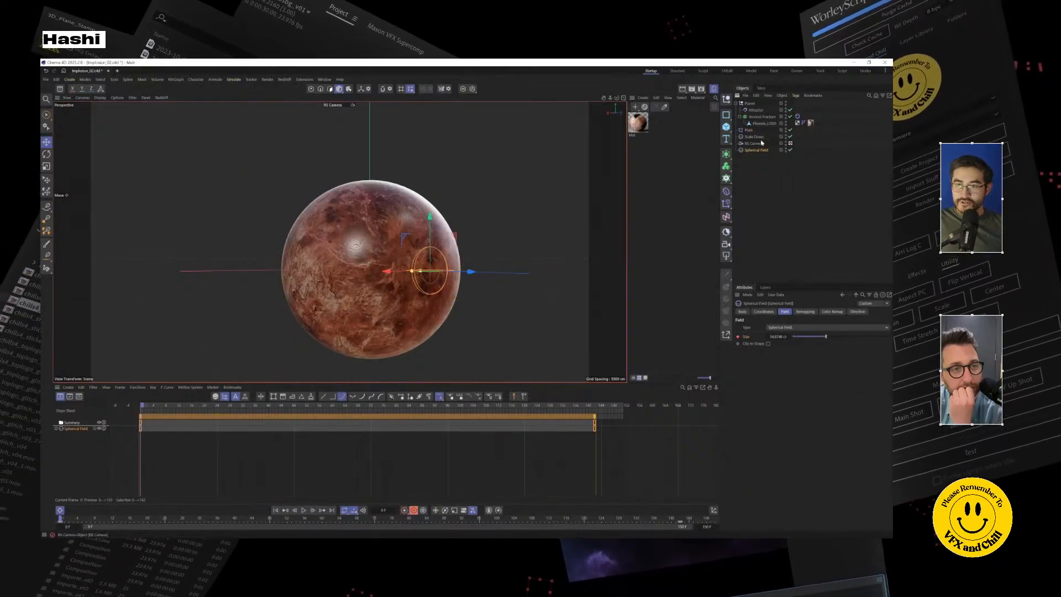
pyautogui.click(754, 136)
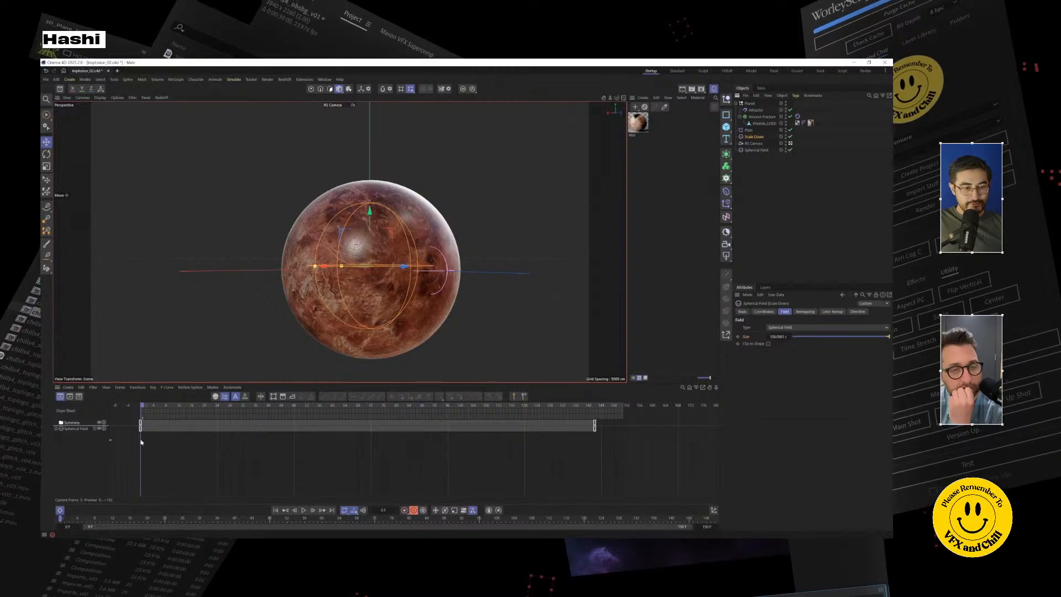
pyautogui.moveTo(619, 463); pyautogui.dragTo(562, 421)
pyautogui.press('Delete')
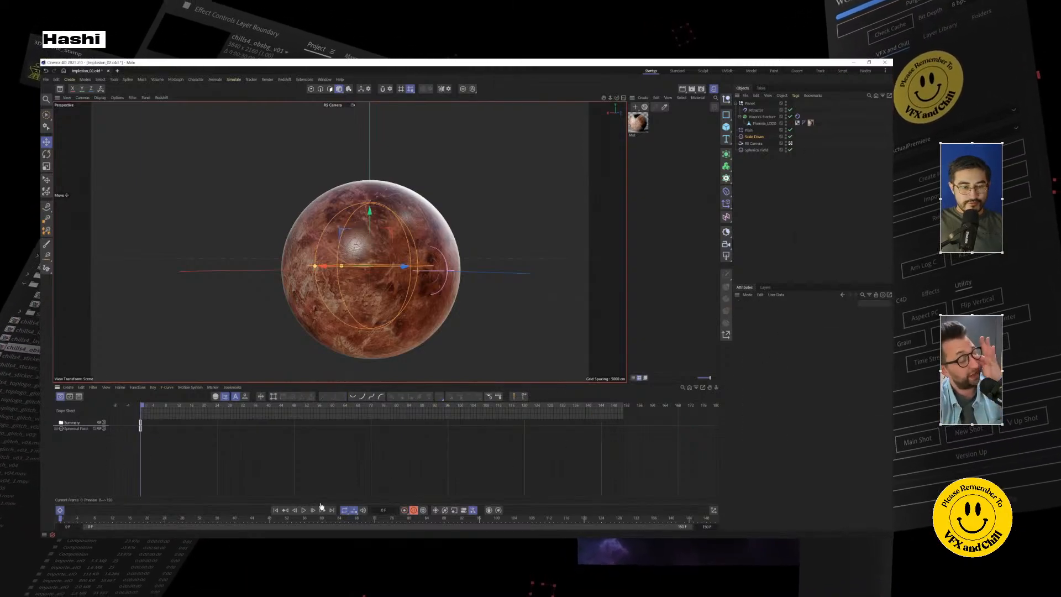
pyautogui.click(306, 513)
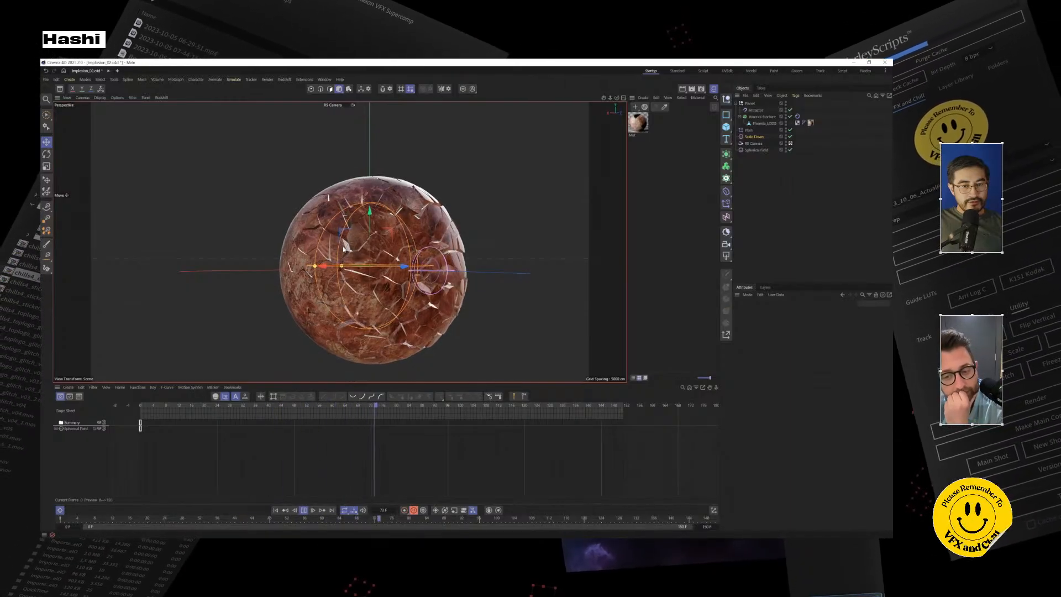
# Step: Examine how the planet's fragments behave over the timeline with the Spherical Field no longer growing
pyautogui.click(756, 150)
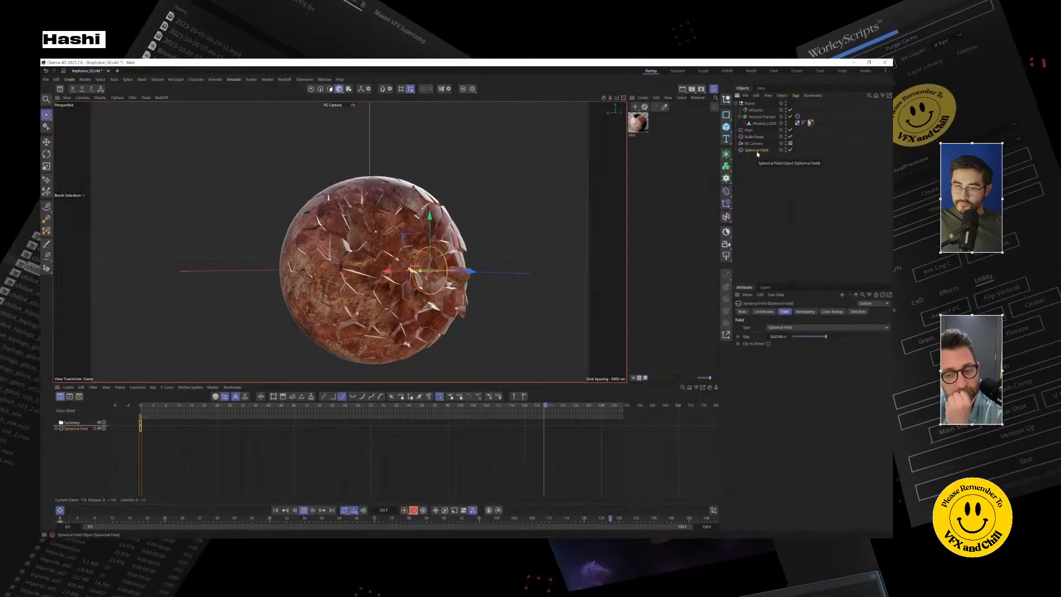
pyautogui.press('e')
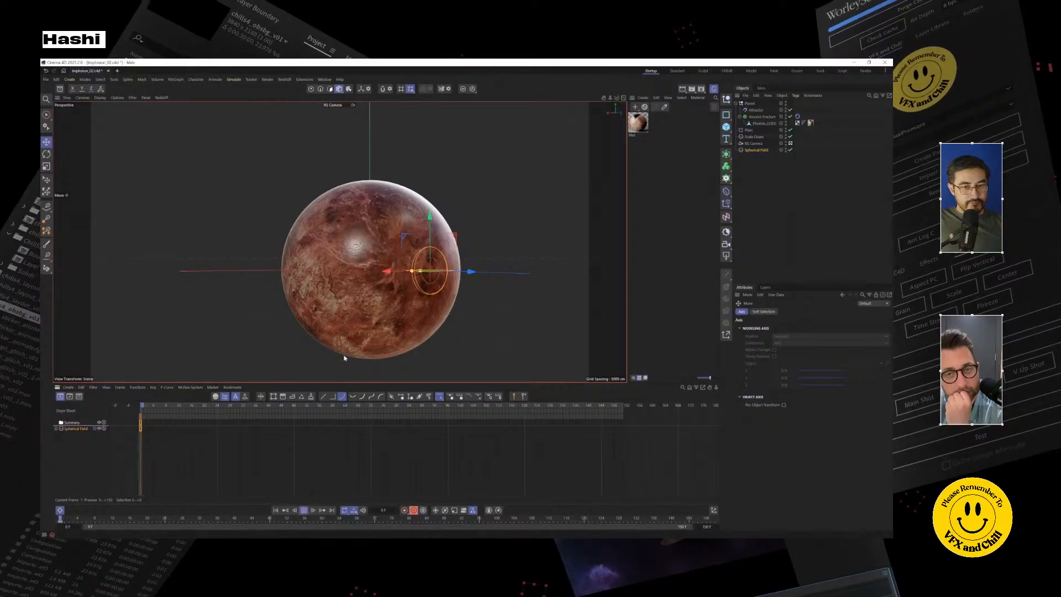
pyautogui.moveTo(148, 407); pyautogui.dragTo(590, 426)
pyautogui.moveTo(213, 437); pyautogui.dragTo(140, 442)
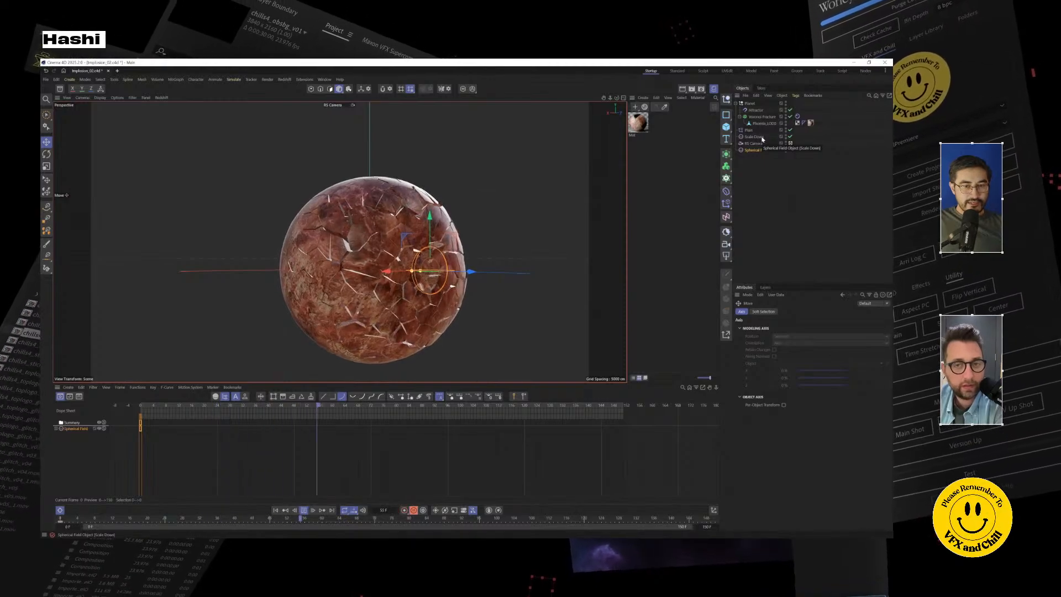
pyautogui.click(760, 138)
pyautogui.press('space')
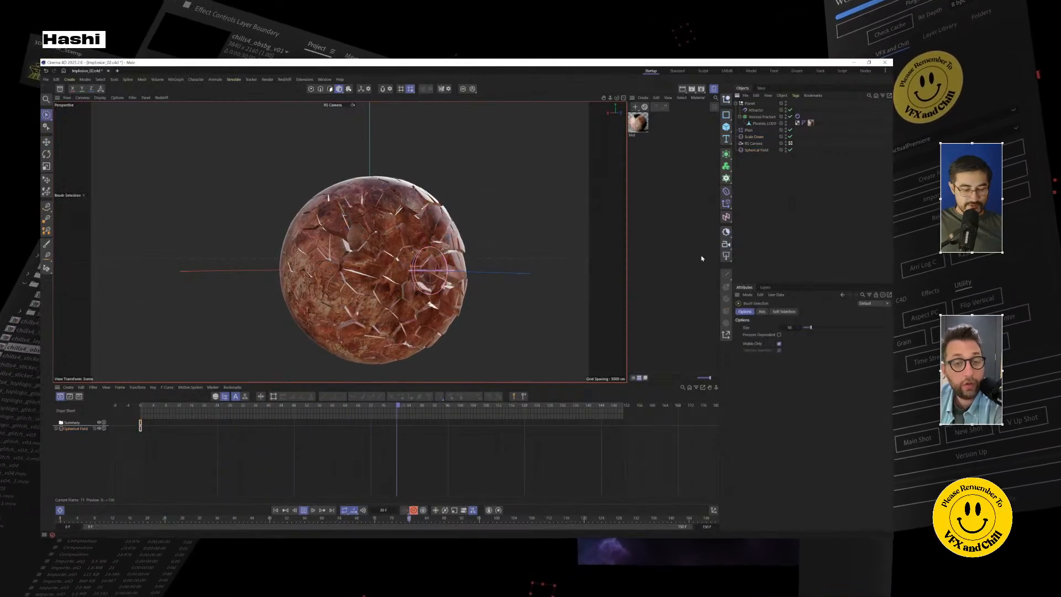
# Step: Undo the deletion of the Spherical Field's end keyframe and return to the first frame
pyautogui.hotkey('ctrl', 'z')
pyautogui.hotkey('ctrl', 'z')
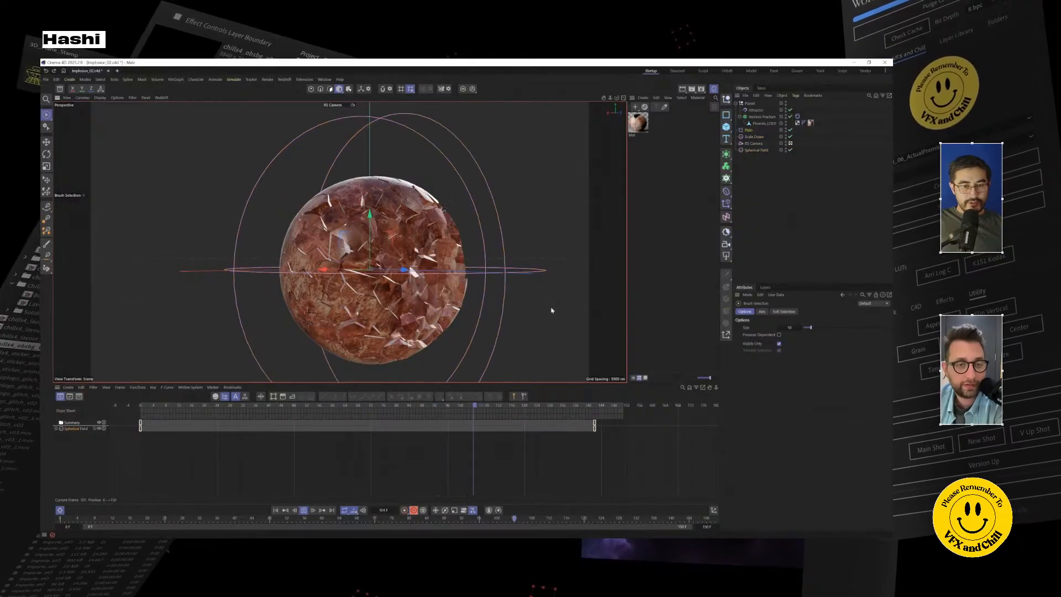
pyautogui.click(304, 511)
pyautogui.hotkey('shift', 'f')
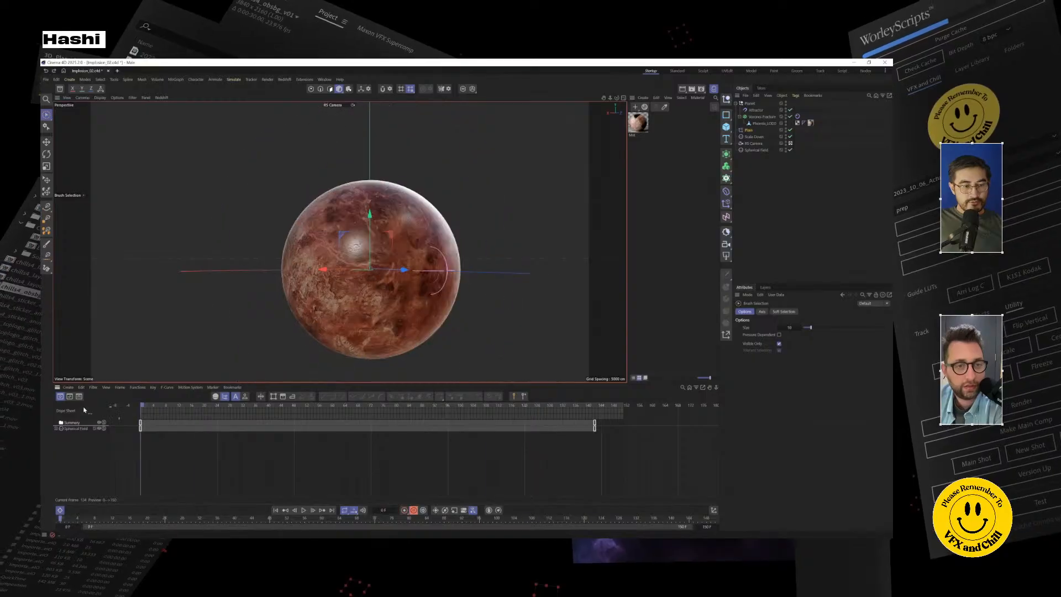
# Step: Disable the Plain effector and play the implosion without it
pyautogui.press('e')
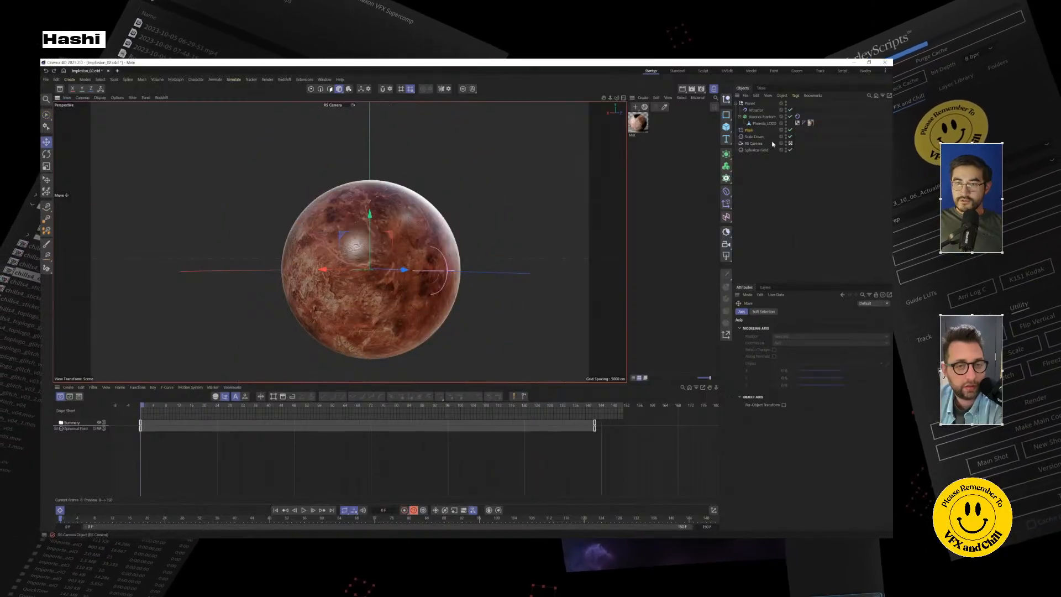
pyautogui.click(749, 131)
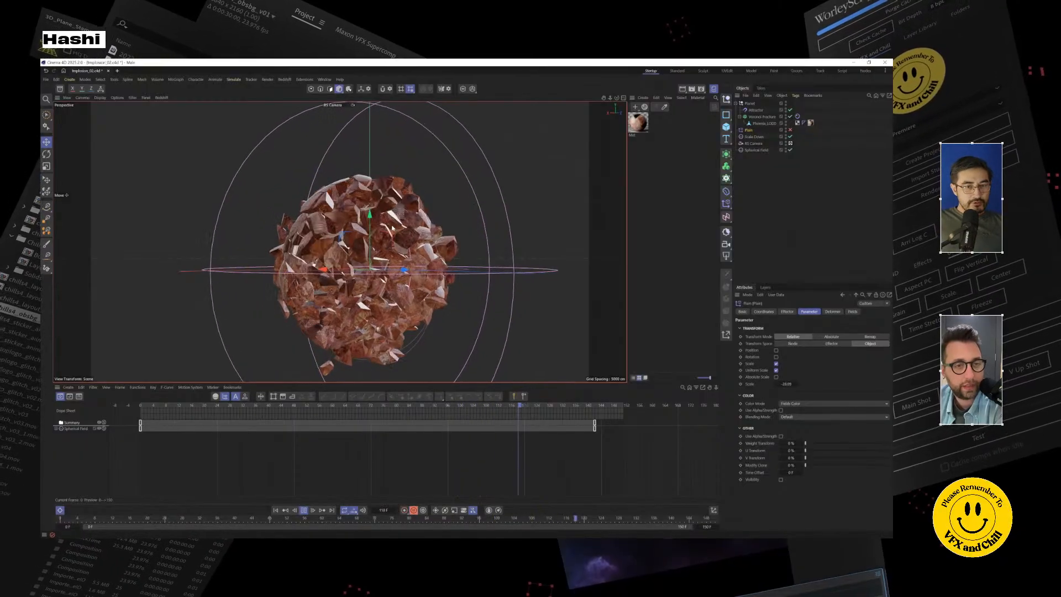
pyautogui.click(303, 510)
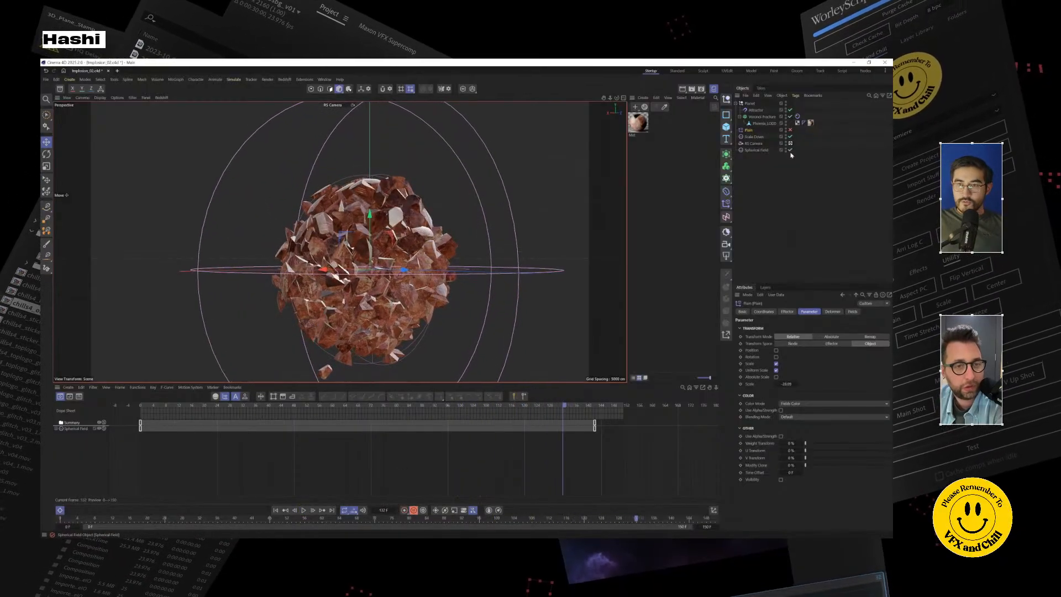
# Step: Select the Planet null and record a starting keyframe for its scale animation
pyautogui.click(750, 104)
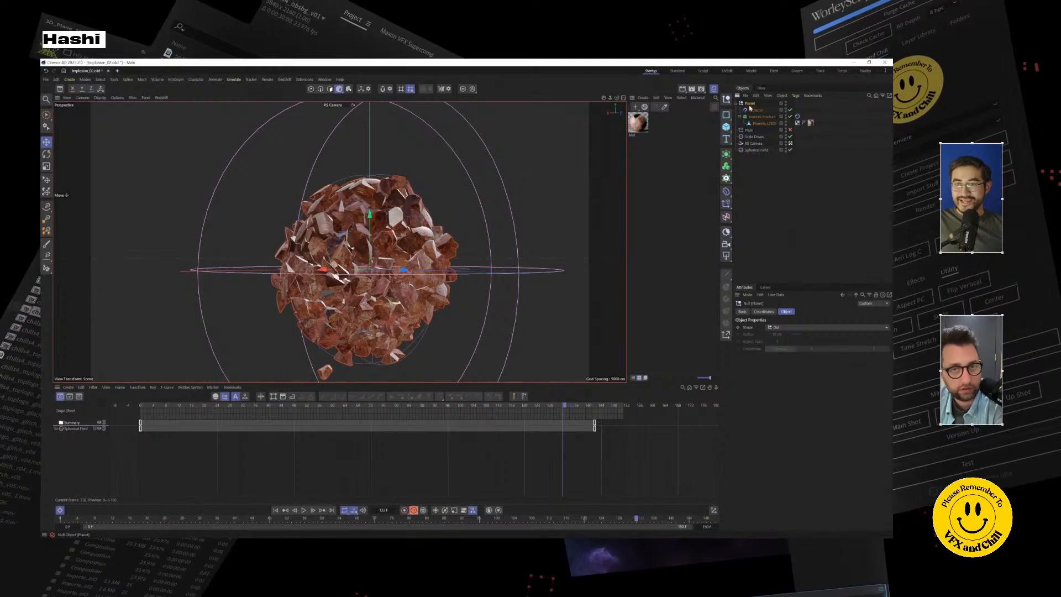
pyautogui.click(339, 89)
pyautogui.click(354, 112)
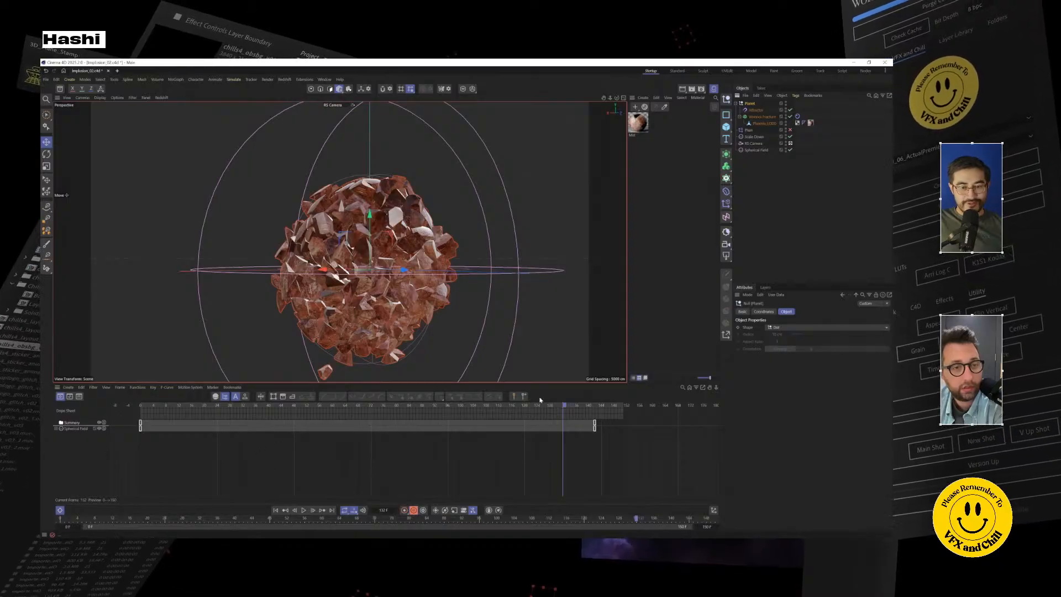
pyautogui.moveTo(544, 409); pyautogui.dragTo(622, 436)
pyautogui.click(404, 511)
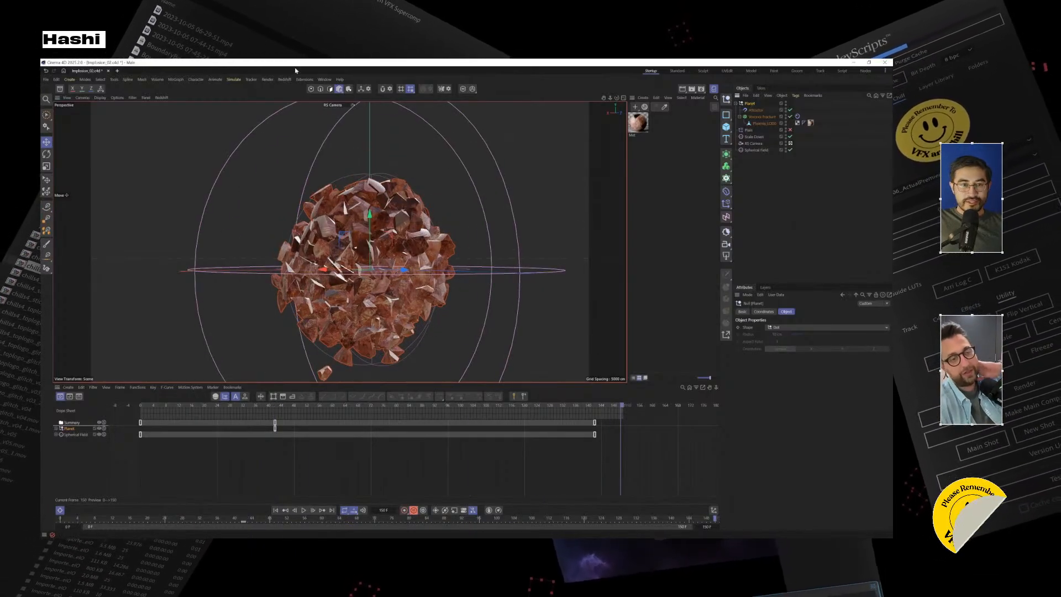
# Step: Scale the Planet null down to almost nothing at the last frame, keyframe it, and replay from the start
pyautogui.press('t')
pyautogui.moveTo(547, 237); pyautogui.dragTo(343, 362)
pyautogui.press('F9')
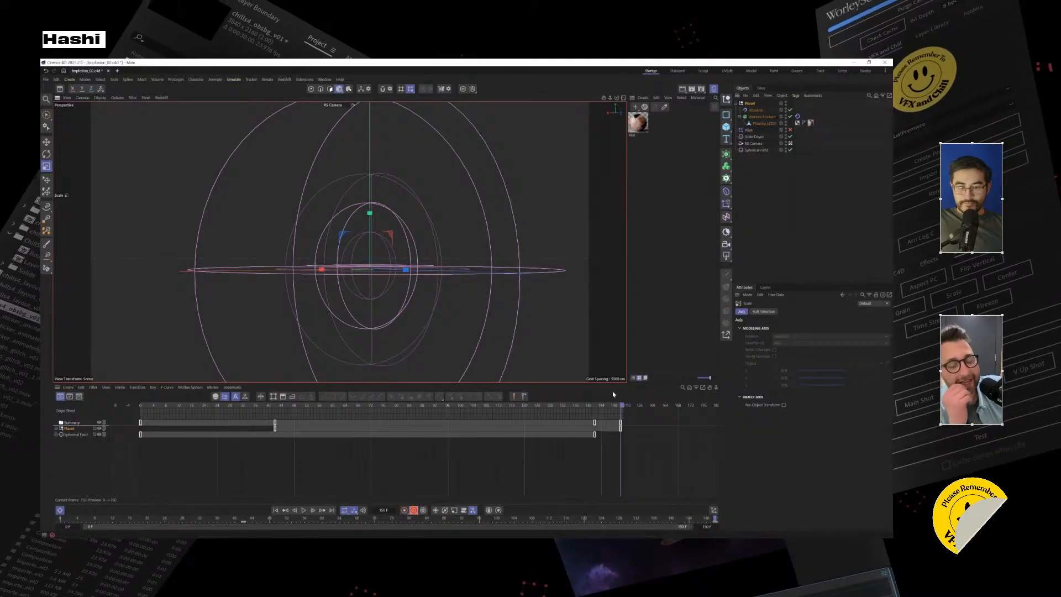
pyautogui.moveTo(611, 405); pyautogui.dragTo(54, 458)
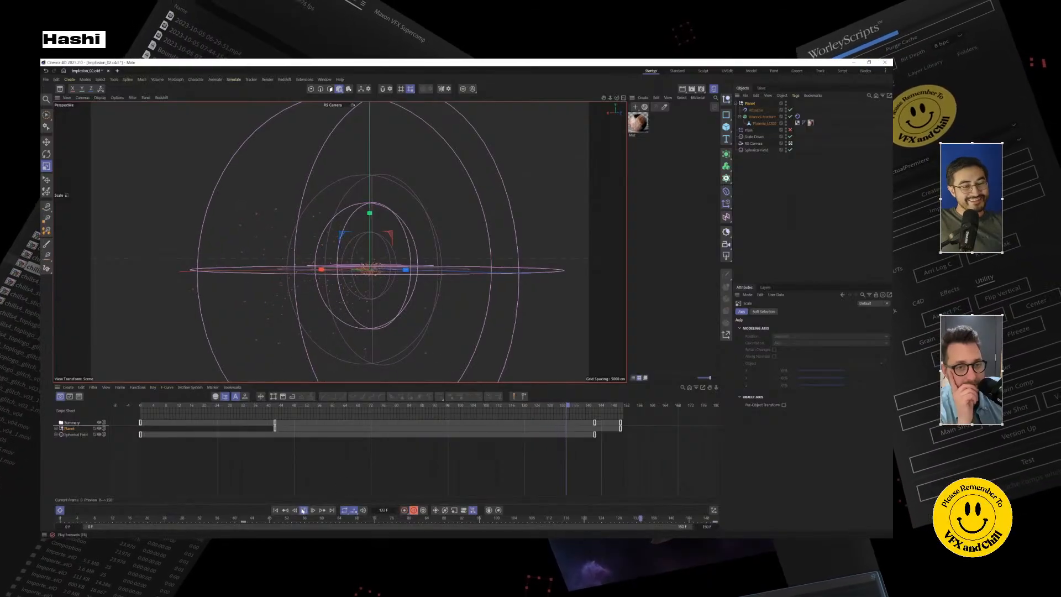
pyautogui.click(276, 509)
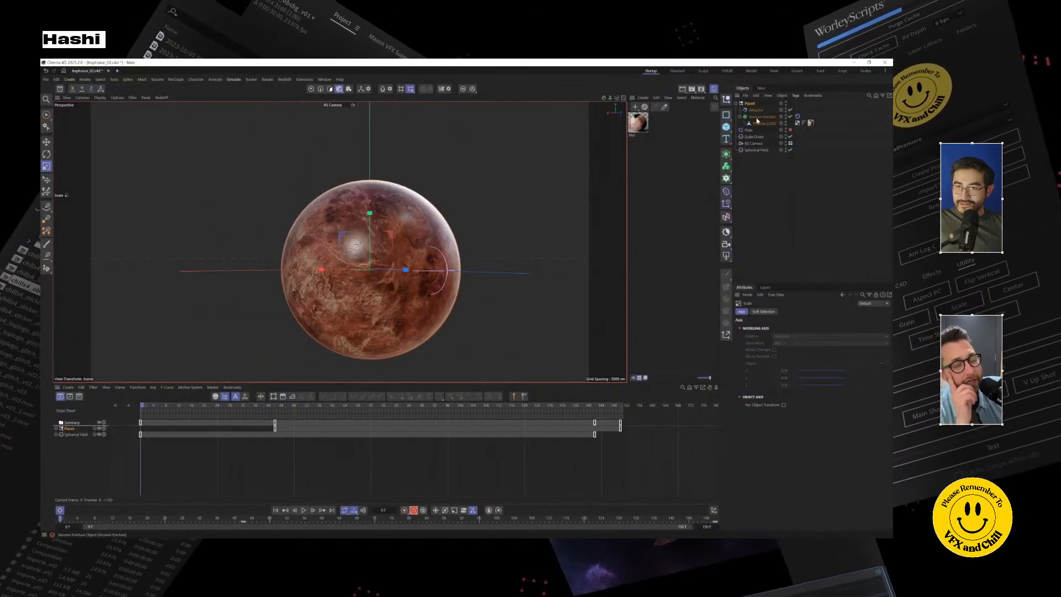
# Step: Move the Spherical Field's end keyframe earlier on the timeline so the field grows faster, and replay the simulation
pyautogui.click(753, 136)
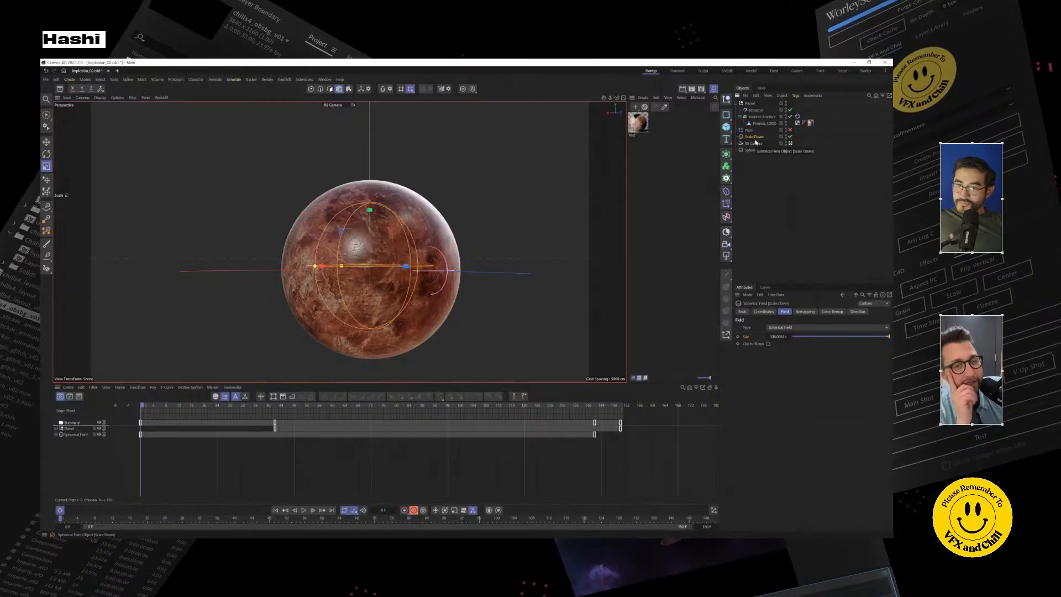
pyautogui.click(753, 150)
pyautogui.moveTo(595, 422); pyautogui.dragTo(442, 428)
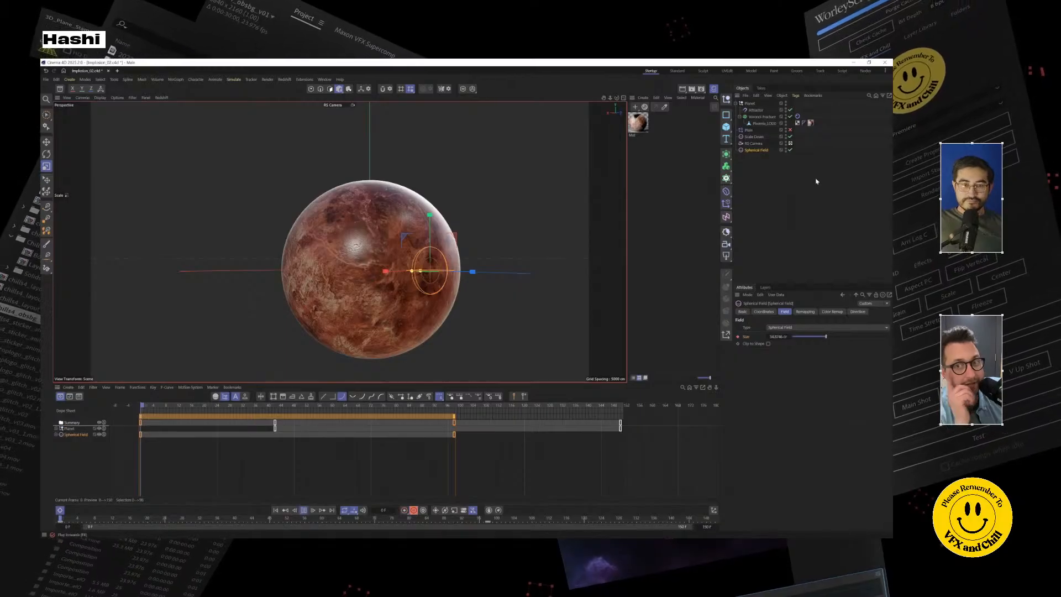
# Step: Play back the planet implosion simulation, return to the first frame and save the scene
pyautogui.click(322, 457)
pyautogui.press('F8')
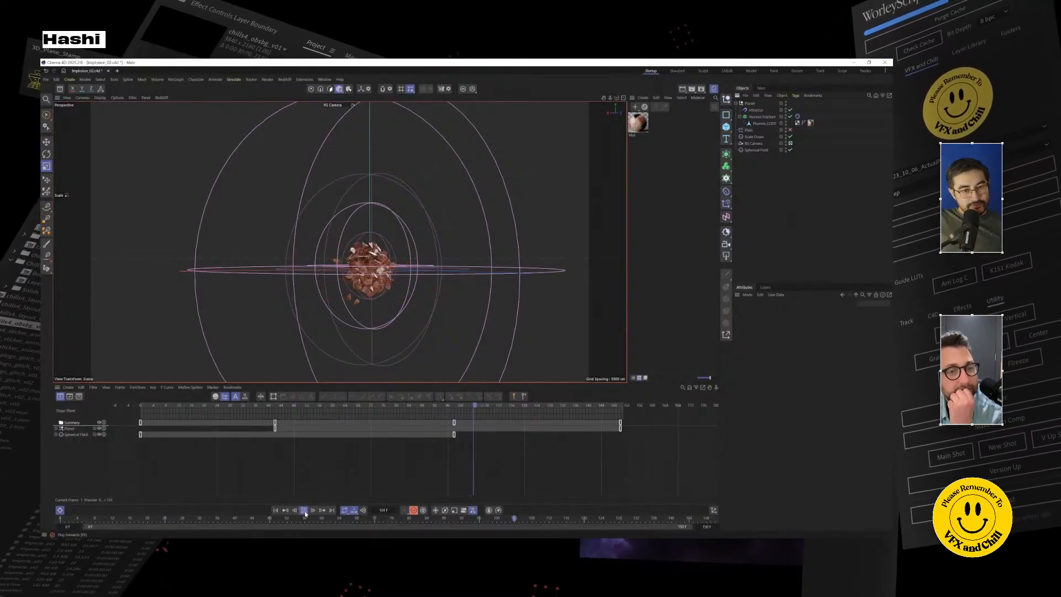
pyautogui.click(304, 510)
pyautogui.moveTo(328, 409); pyautogui.dragTo(87, 416)
pyautogui.hotkey('ctrl', 's')
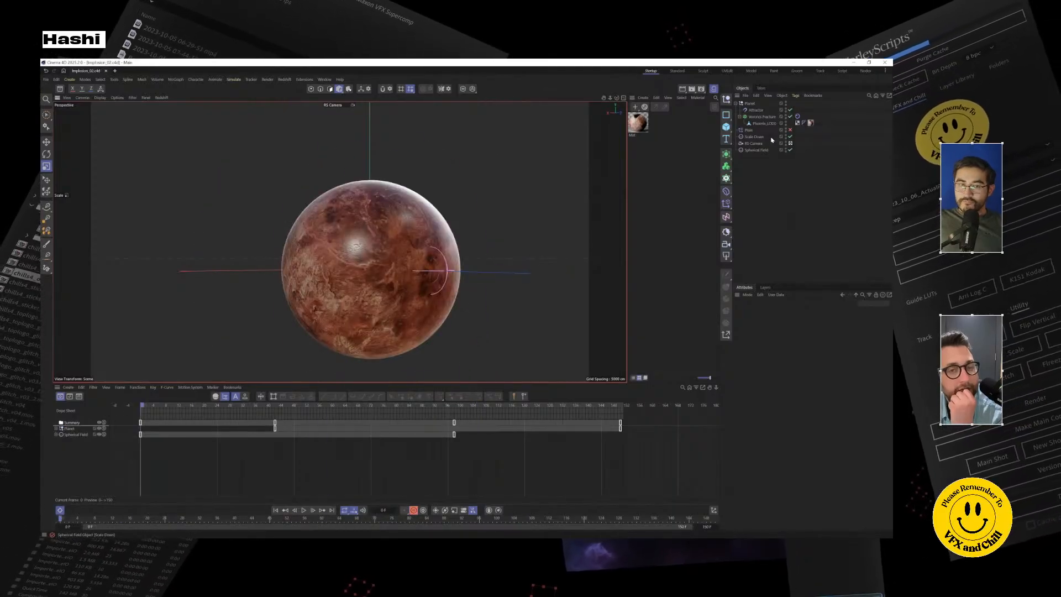
# Step: Delete the Plain and Scale Down objects and move RS Camera below the Spherical Field in the hierarchy
pyautogui.moveTo(431, 290)
pyautogui.keyDown('alt'); pyautogui.mouseDown()
pyautogui.moveTo(397, 283)
pyautogui.moveTo(409, 306)
pyautogui.moveTo(416, 290)
pyautogui.mouseUp(); pyautogui.keyUp('alt')
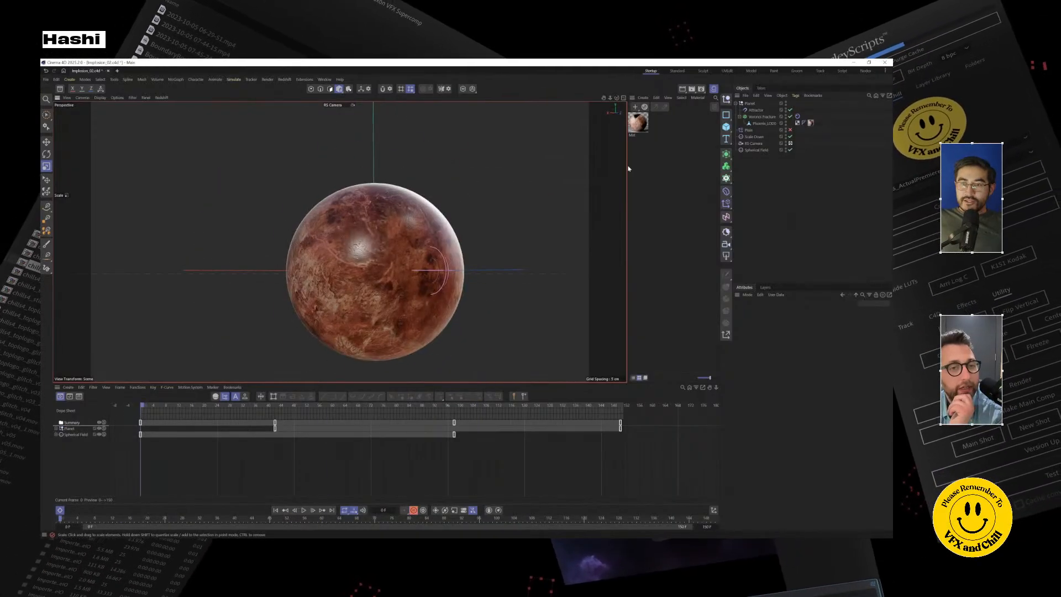
pyautogui.click(755, 110)
pyautogui.click(750, 132)
pyautogui.press('Delete')
pyautogui.click(751, 132)
pyautogui.press('Delete')
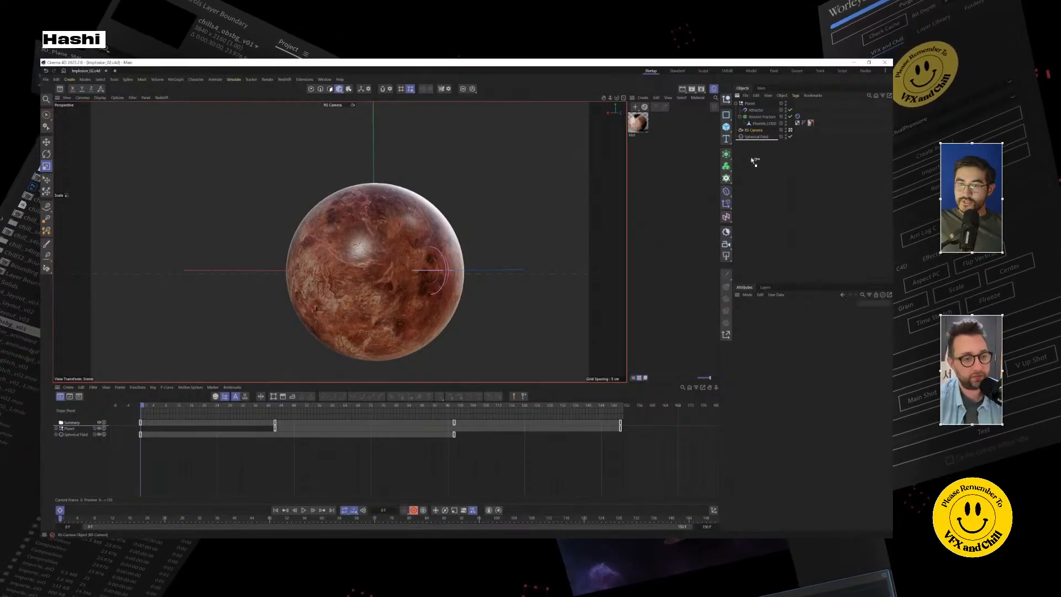
pyautogui.moveTo(751, 158); pyautogui.dragTo(751, 159)
# Step: Examine the Attractor settings, the Spherical Field's size animation, and the Planet null's keyframes and Object editing mode
pyautogui.click(763, 117)
pyautogui.click(752, 110)
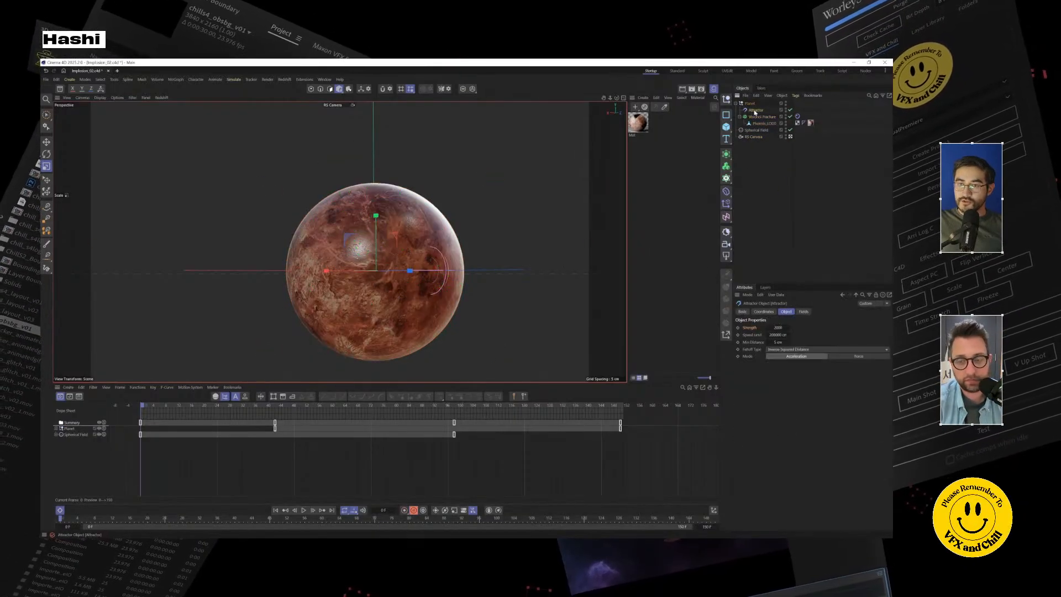
pyautogui.click(756, 131)
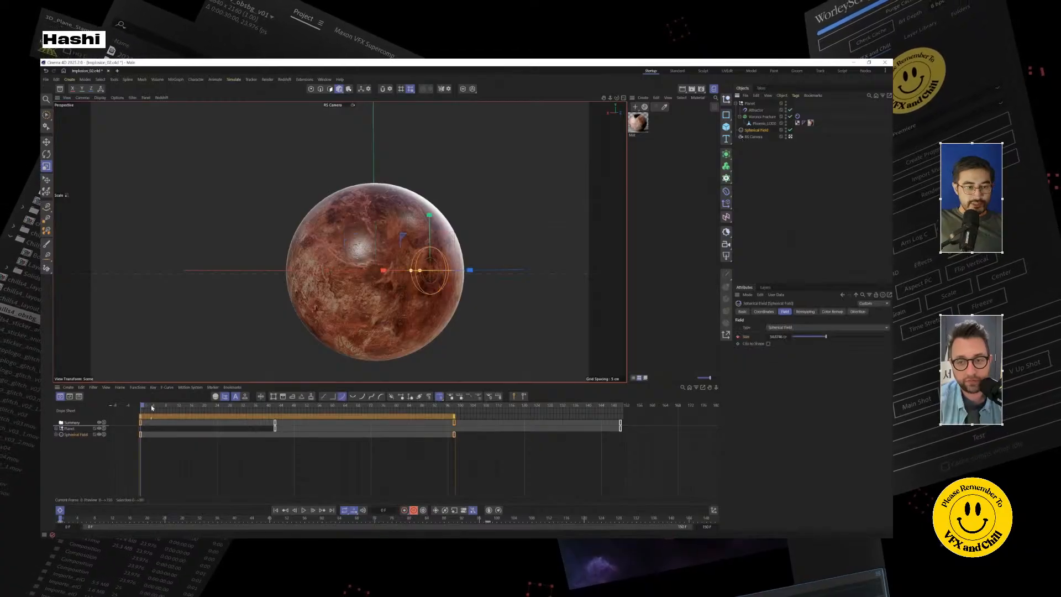
pyautogui.hotkey('shift', 'g')
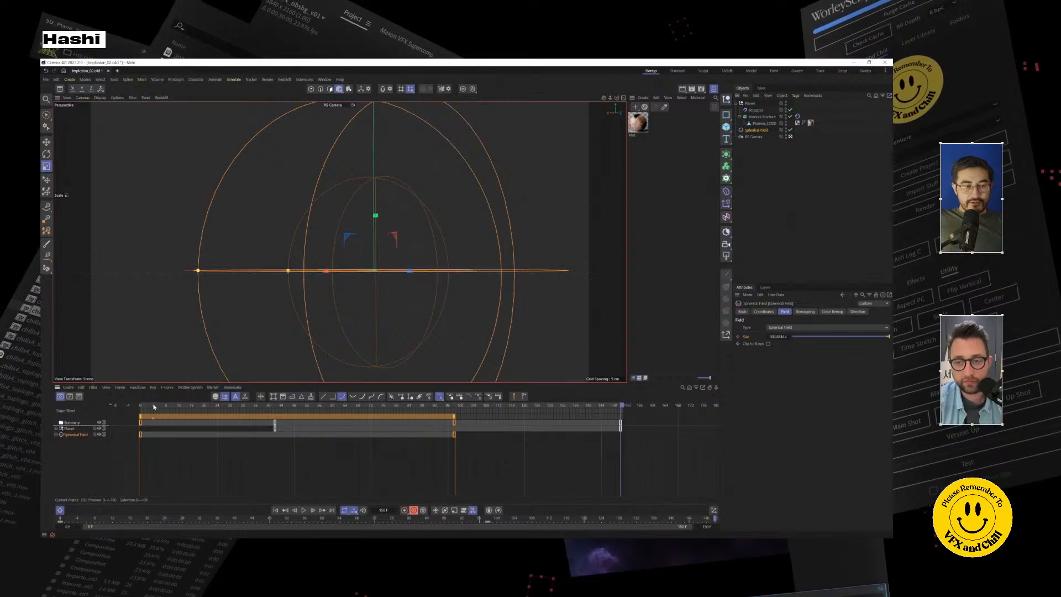
pyautogui.hotkey('shift', 'f')
pyautogui.click(749, 104)
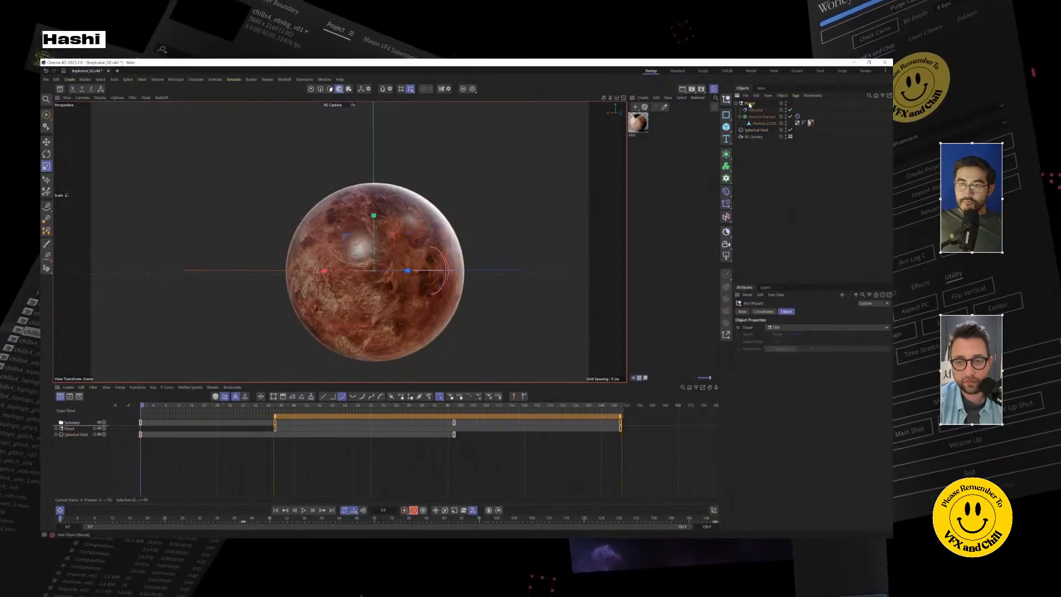
pyautogui.click(339, 89)
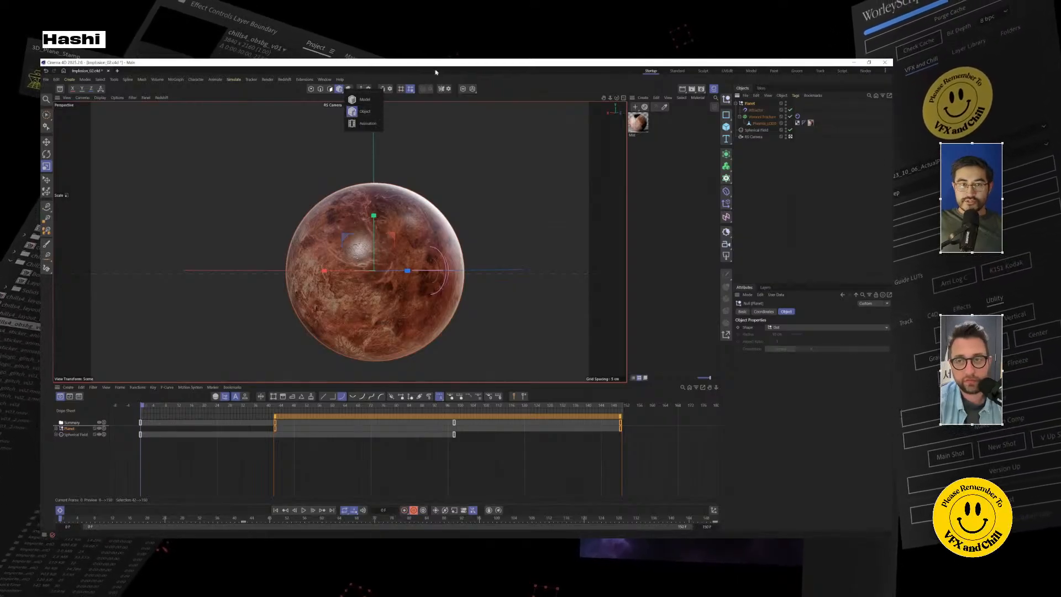
pyautogui.click(378, 116)
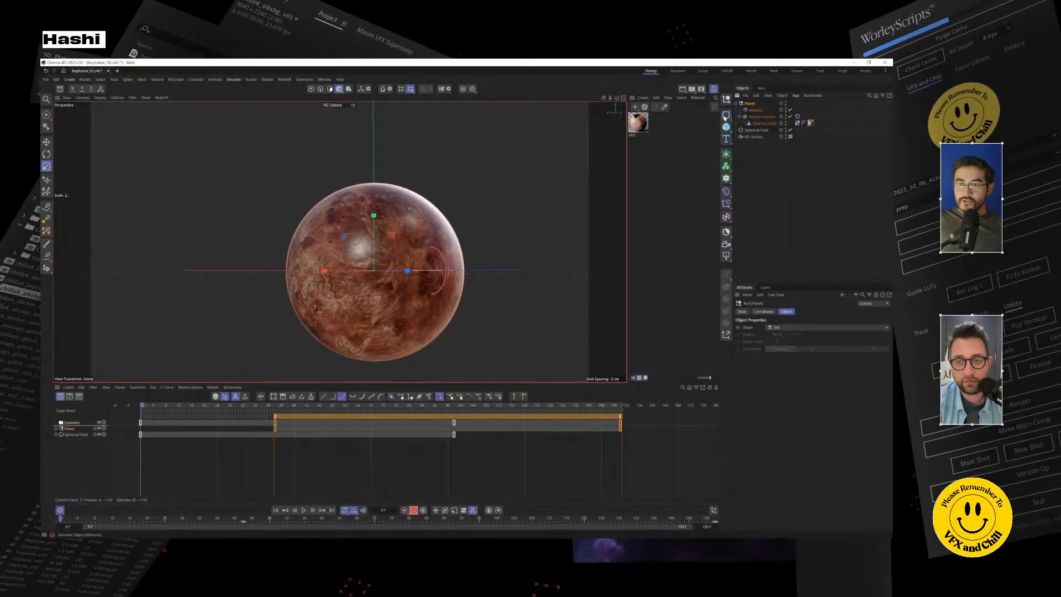
# Step: Play the simplified implosion simulation, stop it and return to frame 0
pyautogui.click(303, 509)
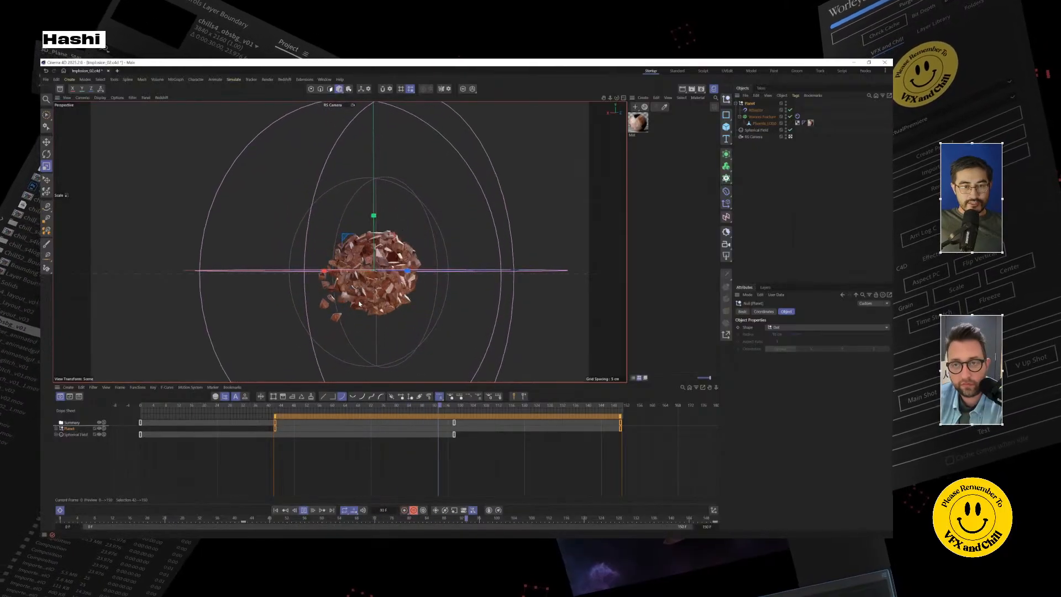
pyautogui.click(303, 510)
pyautogui.moveTo(280, 406); pyautogui.dragTo(138, 420)
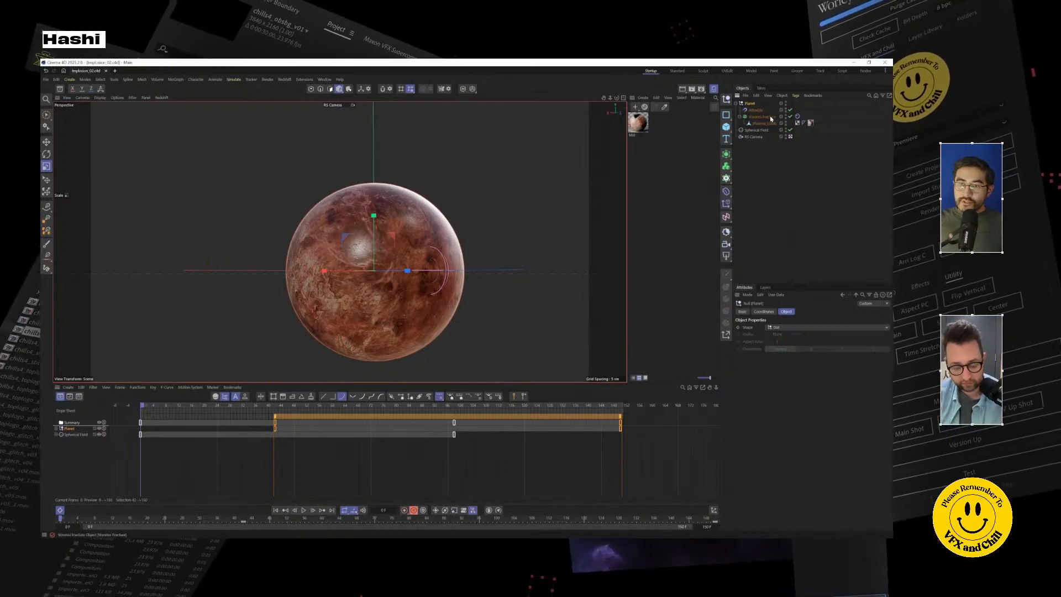
# Step: Enable the Inside Faces and Inside Vertex Map selections on the Voronoi Fracture object
pyautogui.click(768, 117)
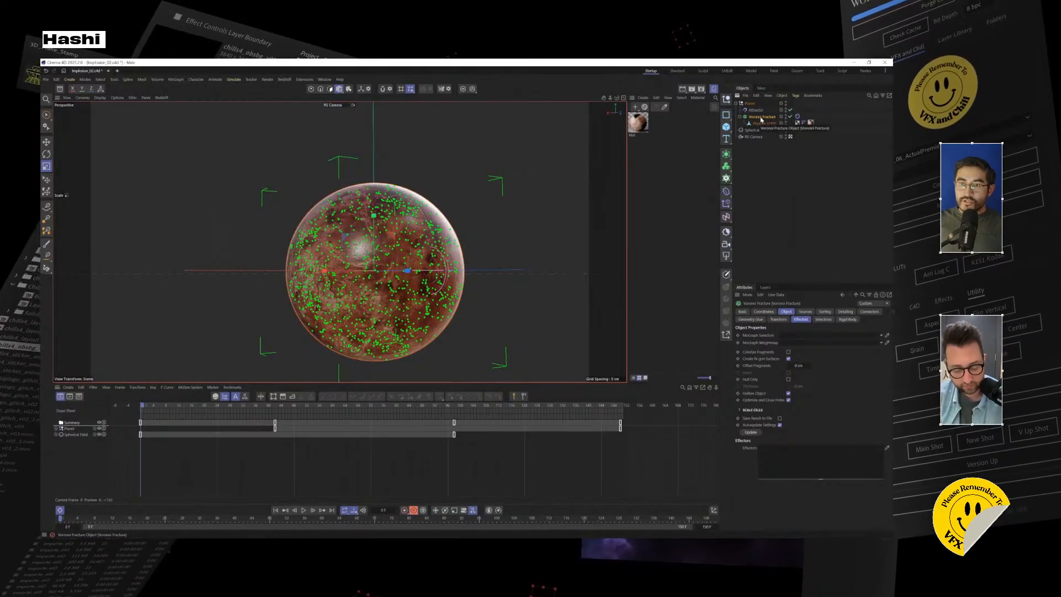
pyautogui.click(823, 319)
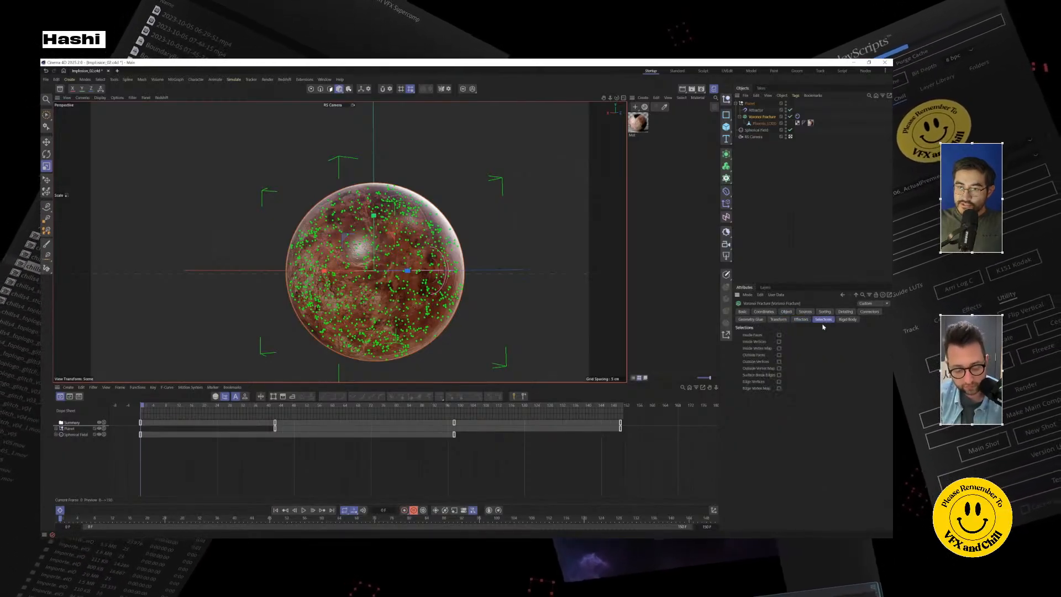
pyautogui.click(779, 335)
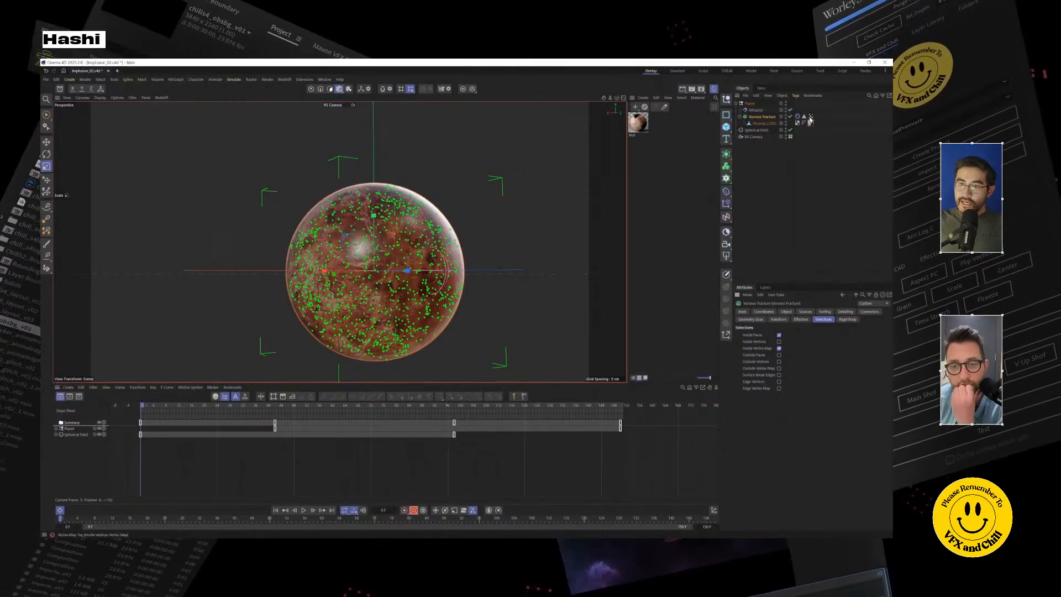
# Step: Examine the fracture's inside vertex map on the collapsing planet with the Paint Tool, and return to frame 0
pyautogui.click(810, 117)
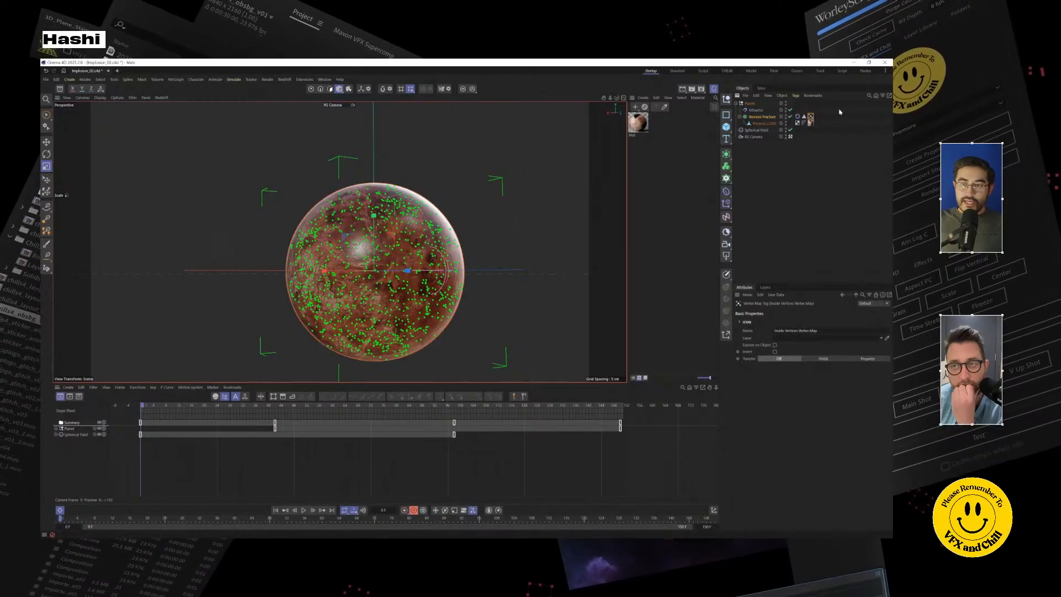
pyautogui.click(303, 510)
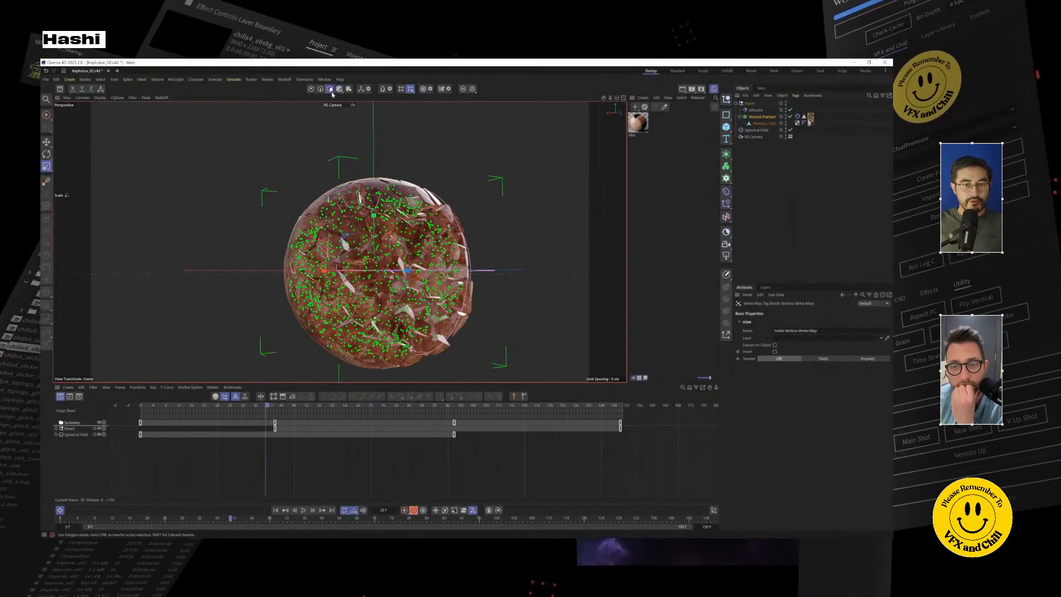
pyautogui.doubleClick(811, 118)
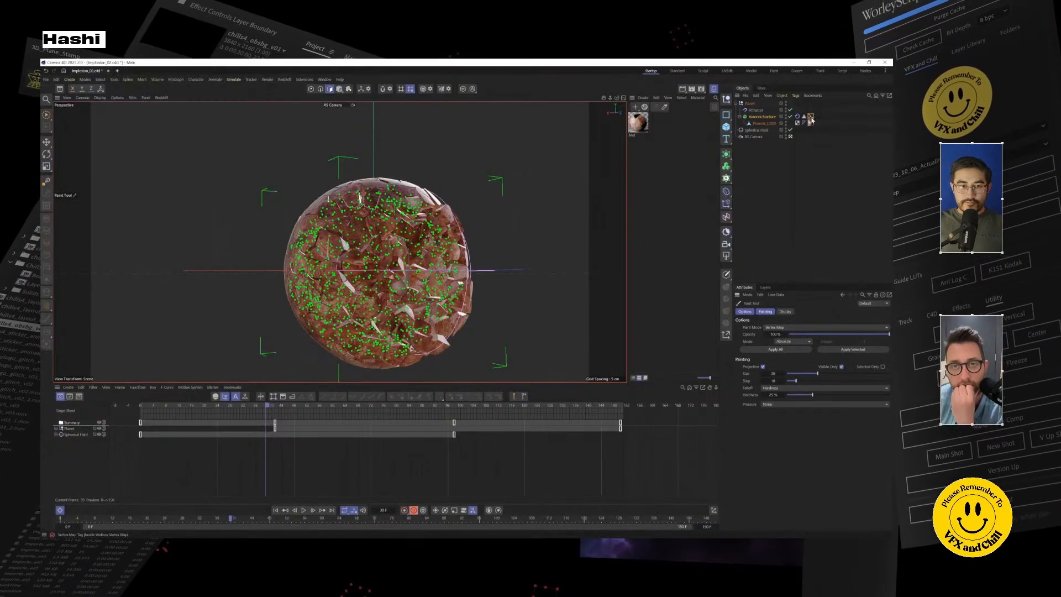
pyautogui.scroll(4, 404, 268)
pyautogui.keyDown('alt'); pyautogui.moveTo(404, 268); pyautogui.dragTo(447, 276); pyautogui.keyUp('alt')
pyautogui.click(811, 117)
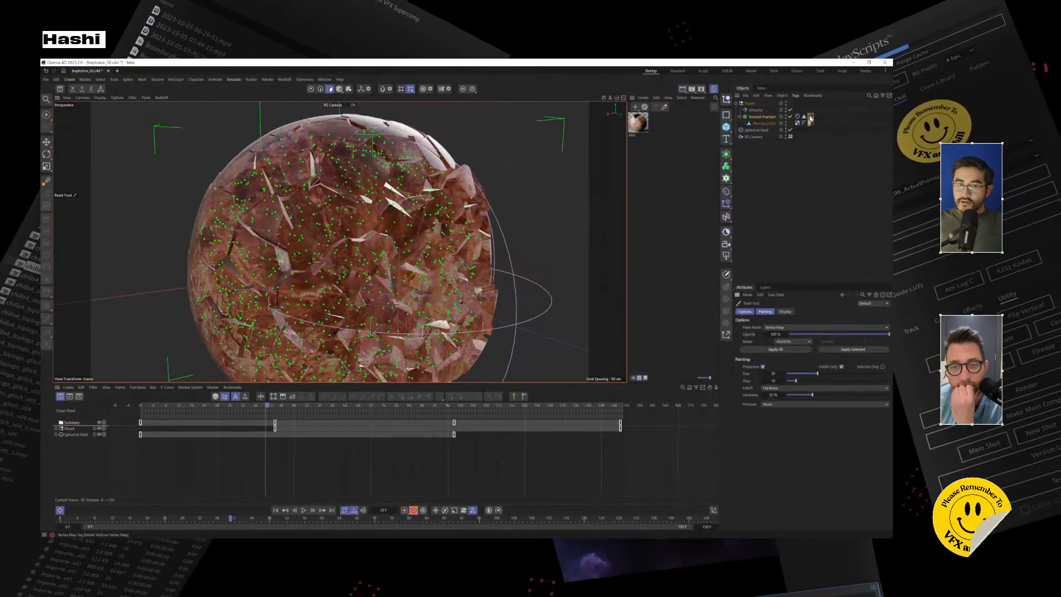
pyautogui.doubleClick(810, 117)
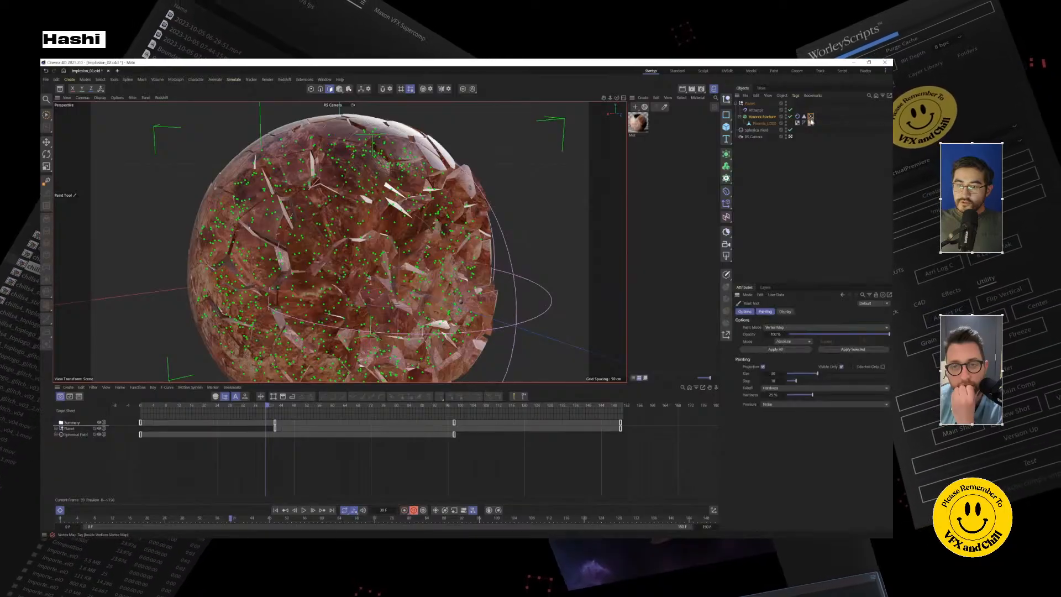
pyautogui.click(775, 350)
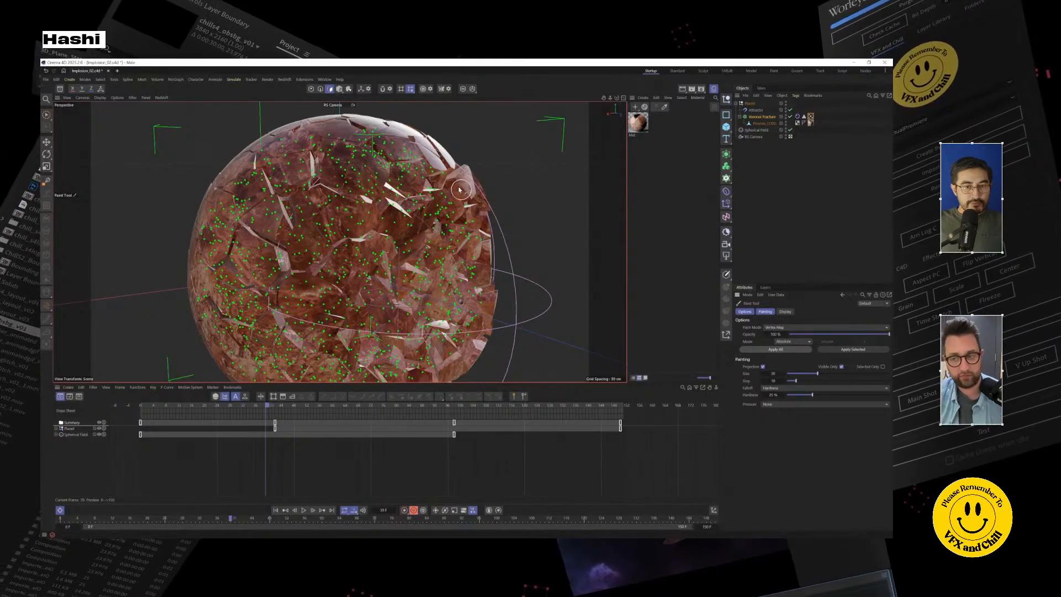
pyautogui.moveTo(274, 404); pyautogui.dragTo(129, 411)
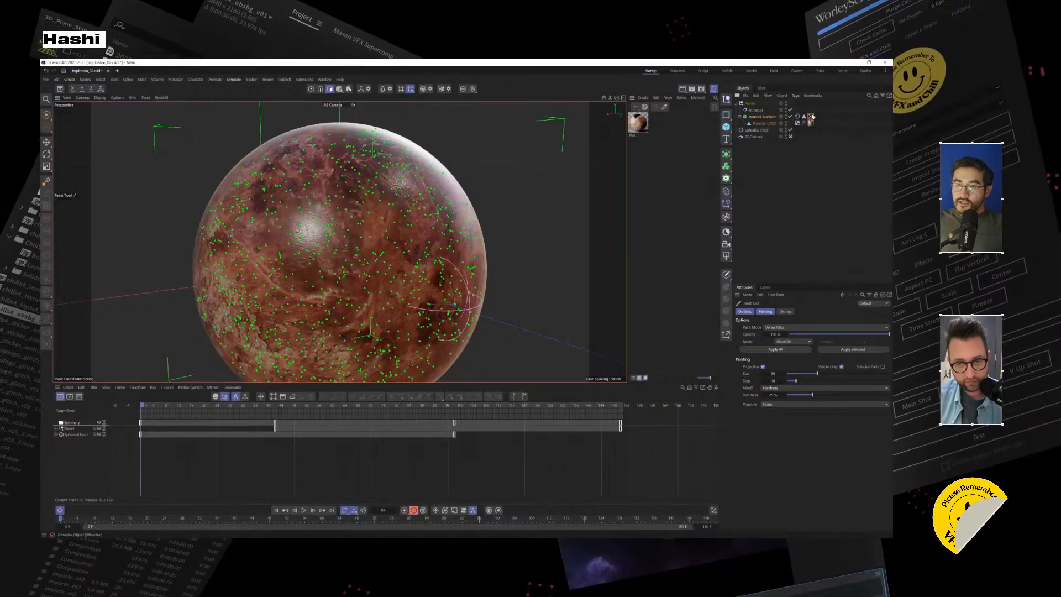
# Step: Bake the Voronoi Fracture object inside the Planet null as Alembic
pyautogui.click(762, 117)
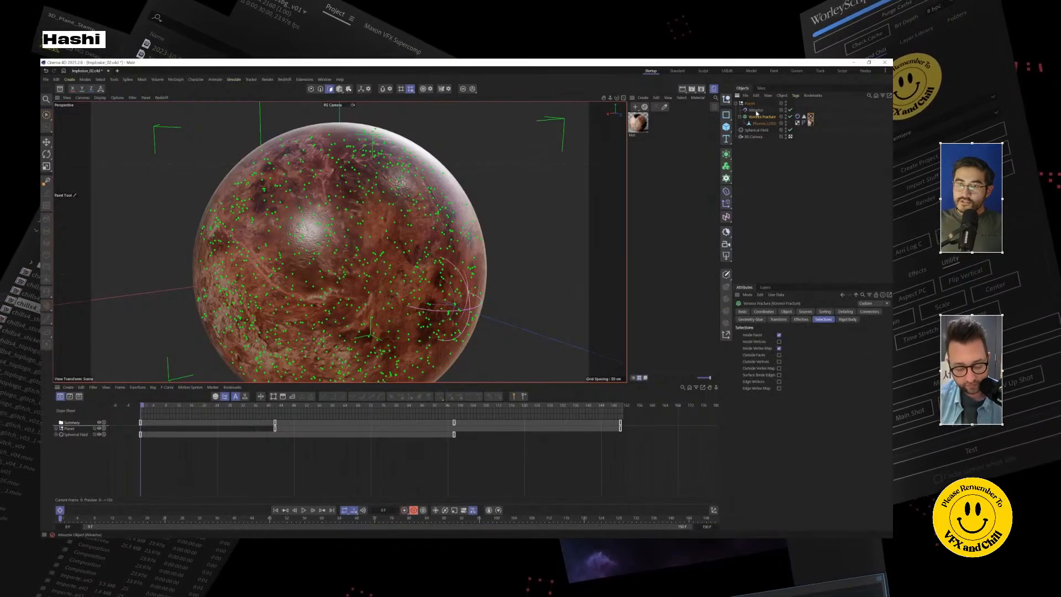
pyautogui.click(749, 104)
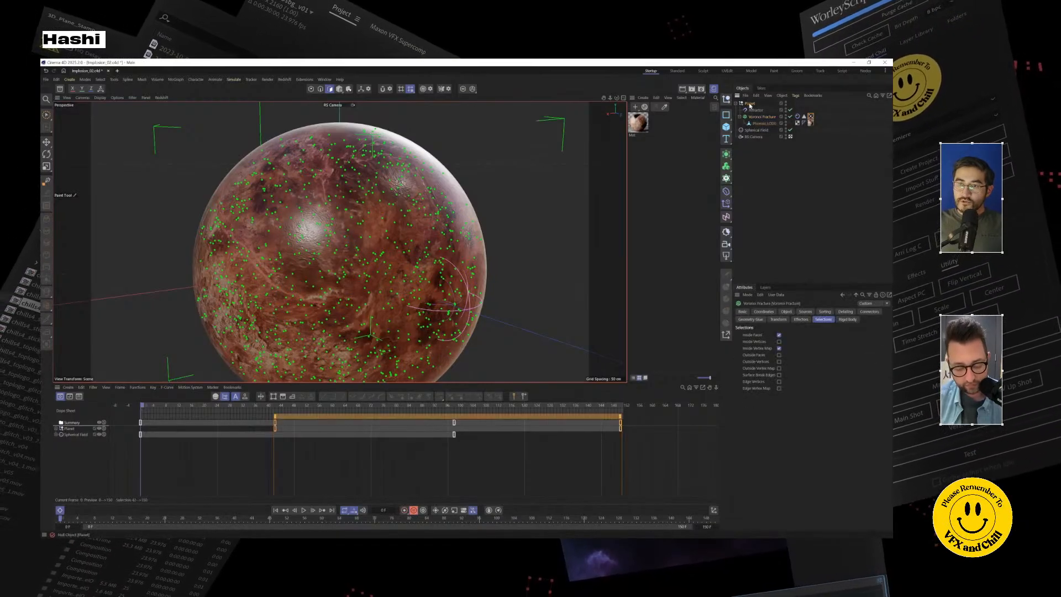
pyautogui.click(759, 117)
pyautogui.click(758, 121)
pyautogui.rightClick(759, 121)
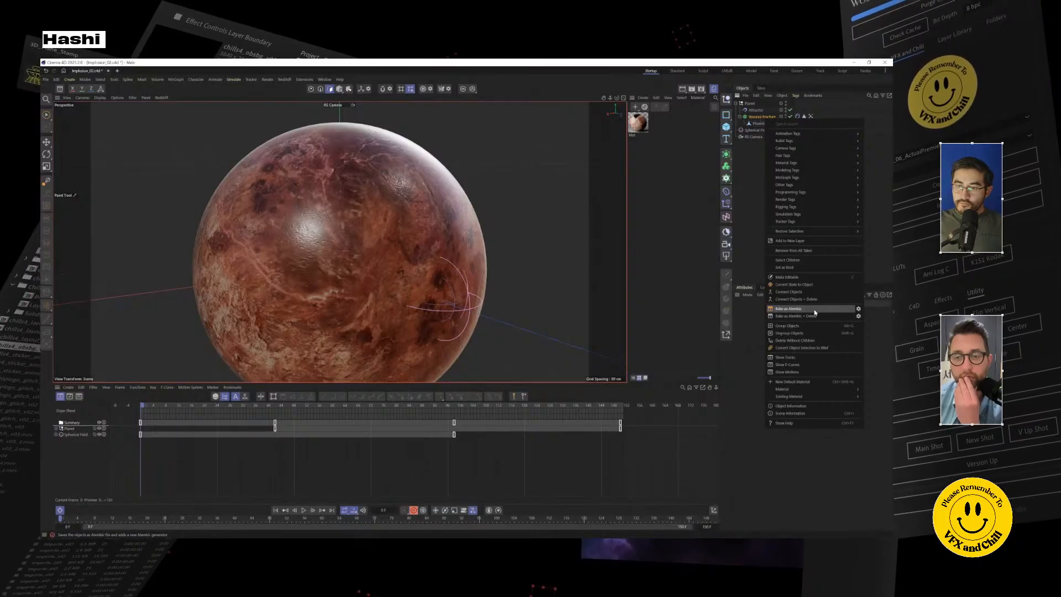
pyautogui.click(805, 311)
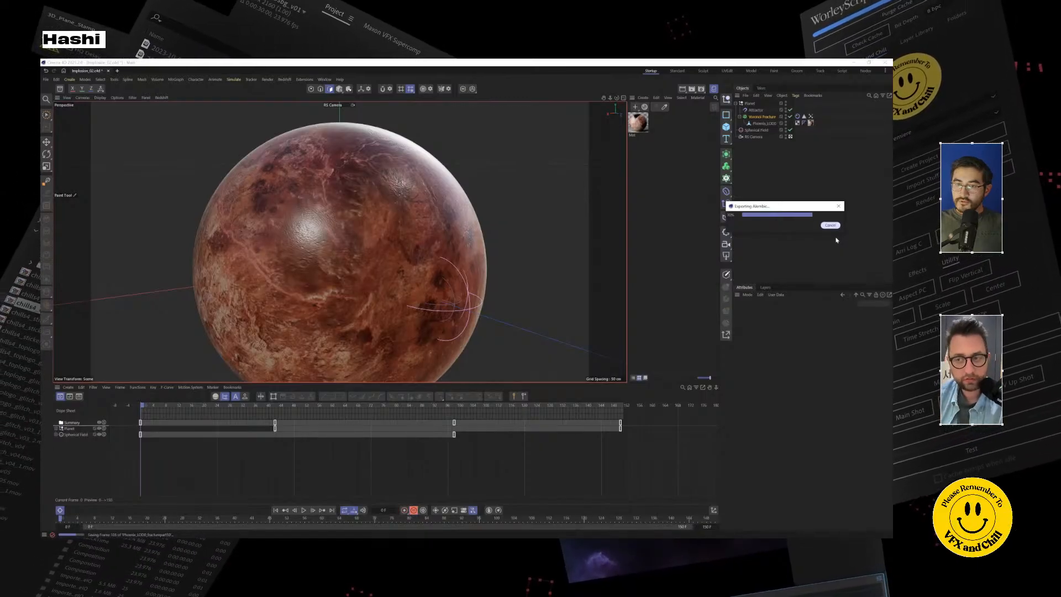
pyautogui.moveTo(792, 210); pyautogui.dragTo(544, 235)
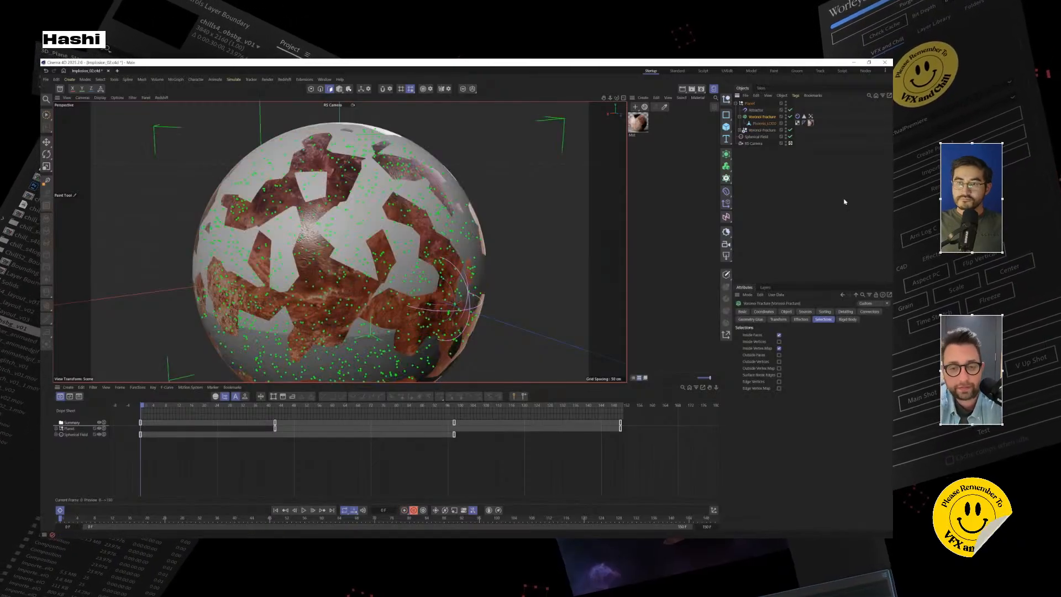
# Step: Save the scene in the 3D STUFF folder as a new project file named ShowImplosion_01
pyautogui.click(761, 132)
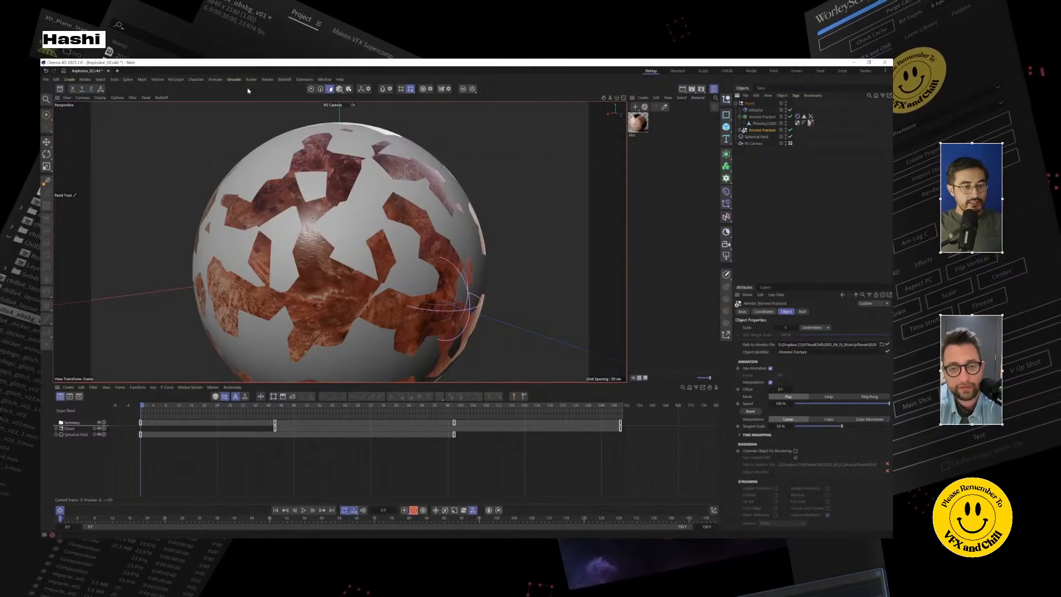
pyautogui.click(46, 80)
pyautogui.click(105, 171)
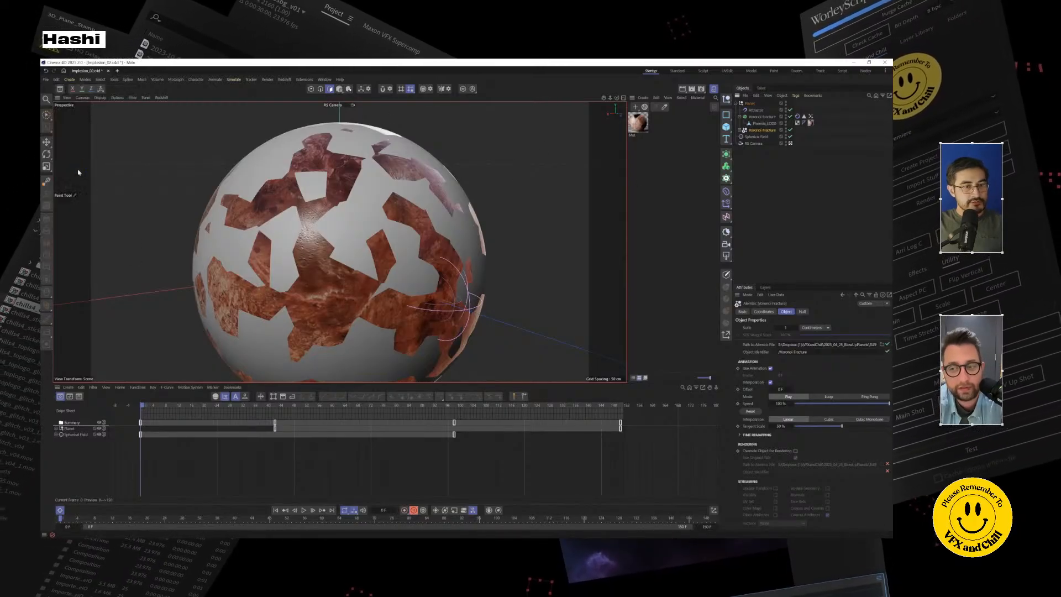
pyautogui.write('Show')
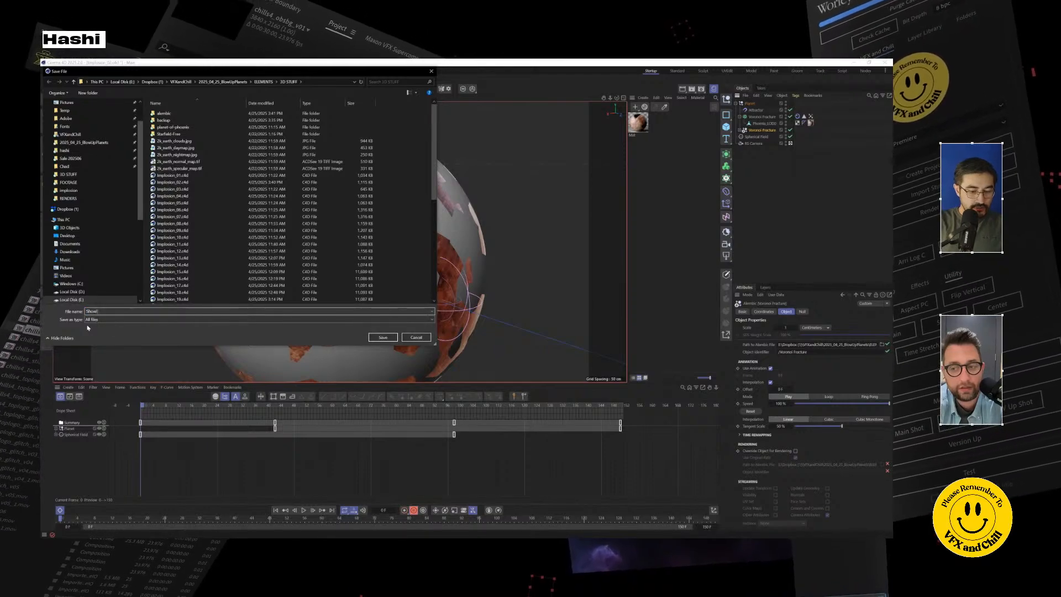
pyautogui.write('Implosion_0')
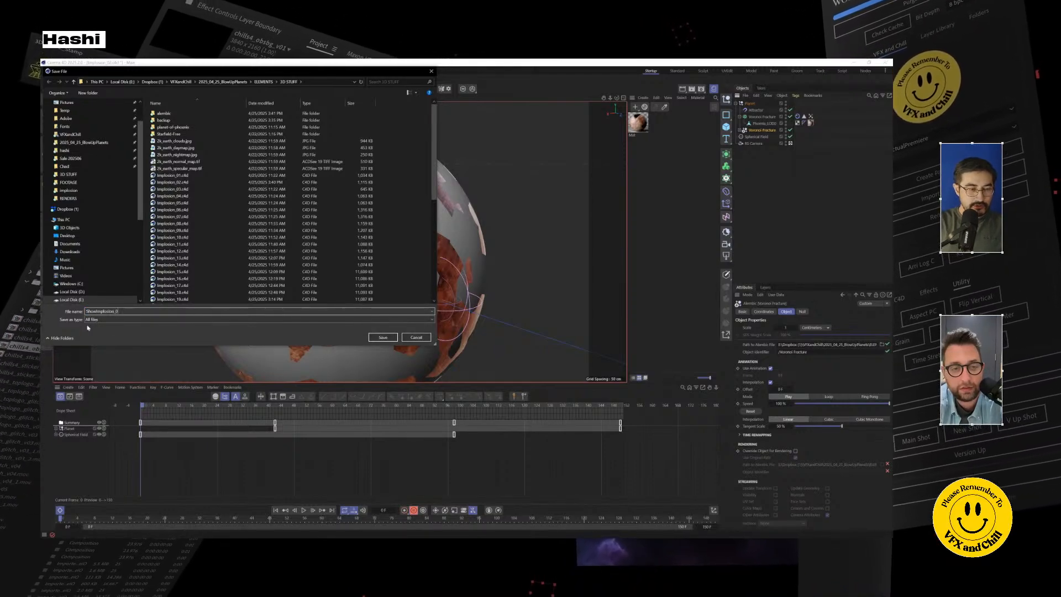
pyautogui.write('1')
pyautogui.press('Return')
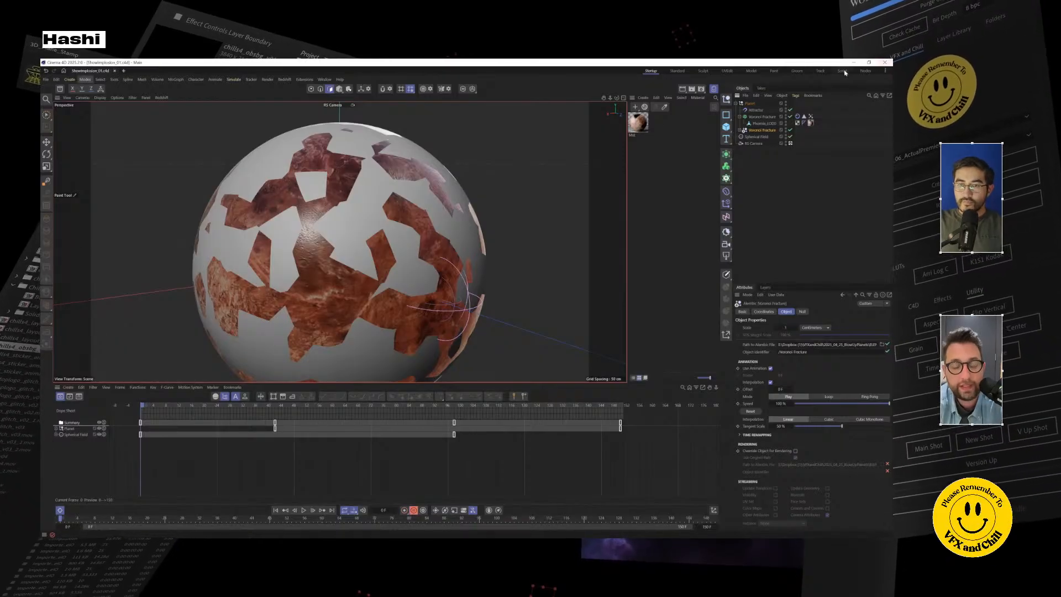
# Step: Assign the planet material to the baked Alembic object and delete the original Voronoi Fracture, playing the animation to check it
pyautogui.moveTo(637, 126); pyautogui.dragTo(759, 131)
pyautogui.click(763, 118)
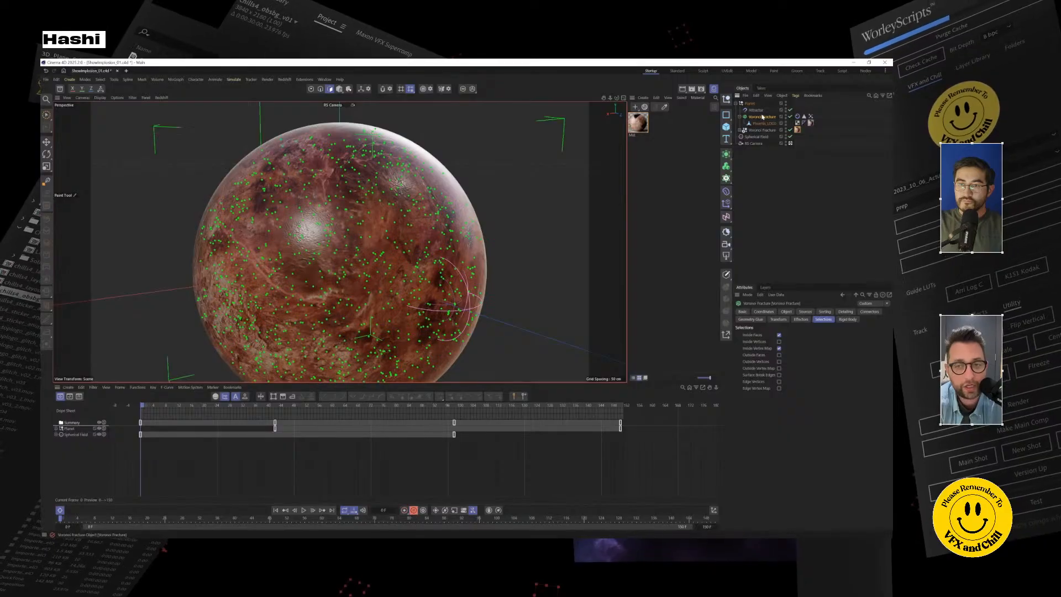
pyautogui.press('Delete')
pyautogui.click(763, 118)
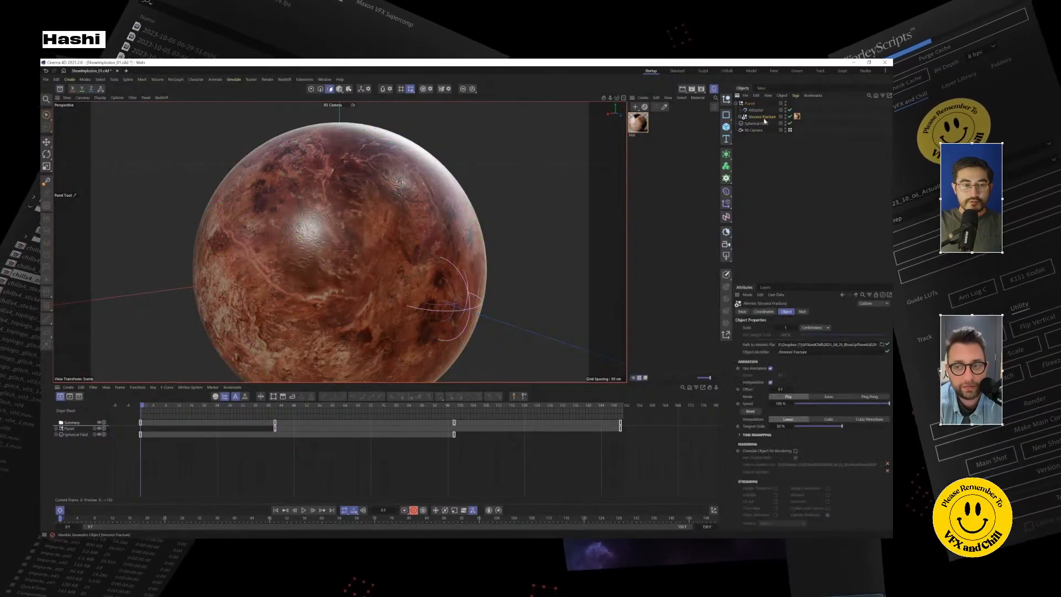
pyautogui.click(303, 510)
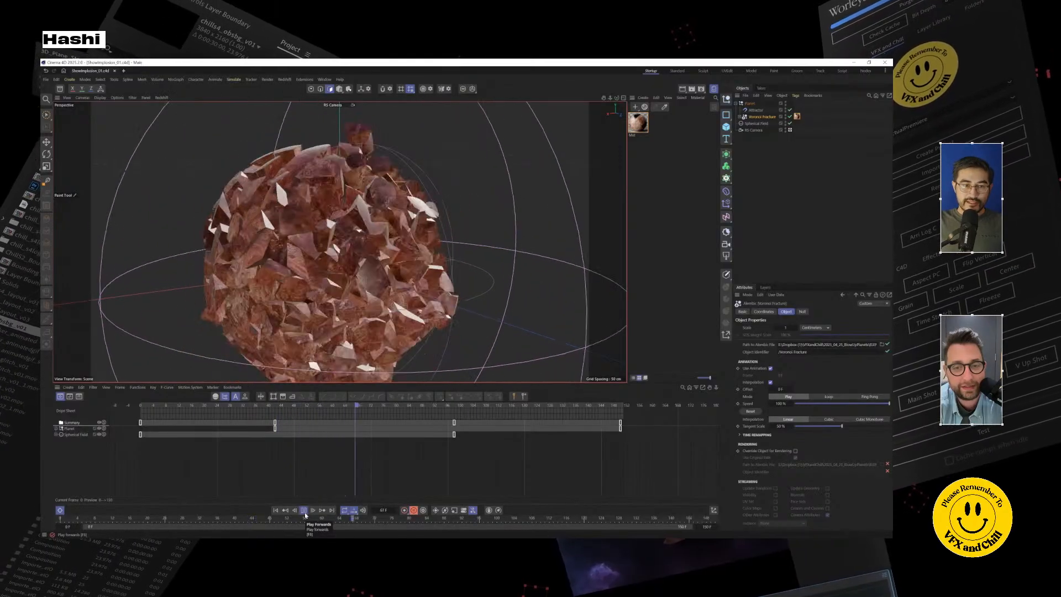
# Step: Stop playback at frame 0 and check the individual pieces inside the baked Voronoi Fracture Alembic
pyautogui.click(304, 513)
pyautogui.moveTo(374, 412); pyautogui.dragTo(141, 426)
pyautogui.click(739, 116)
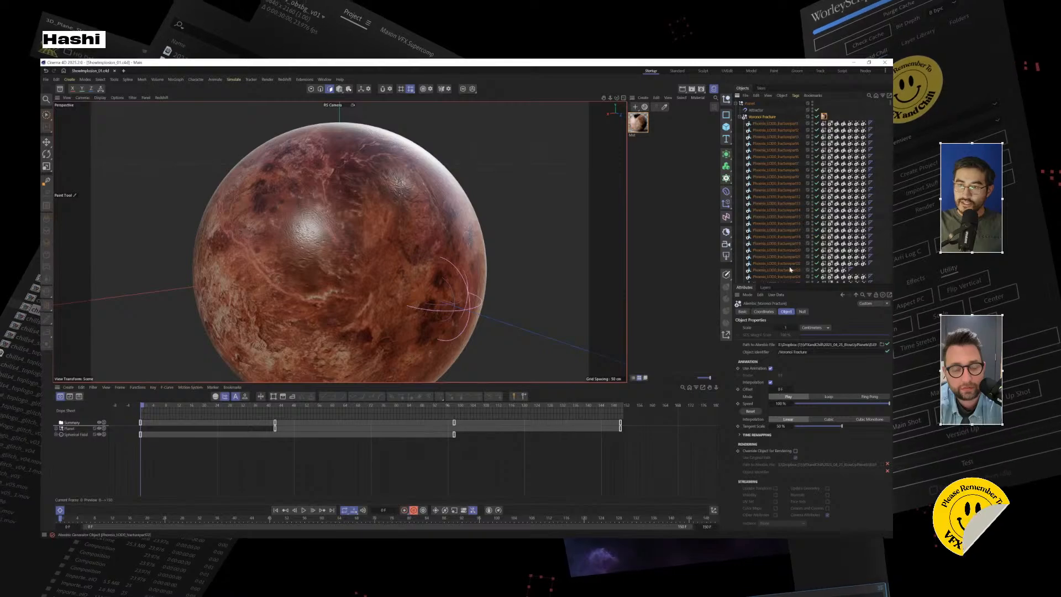
pyautogui.click(740, 117)
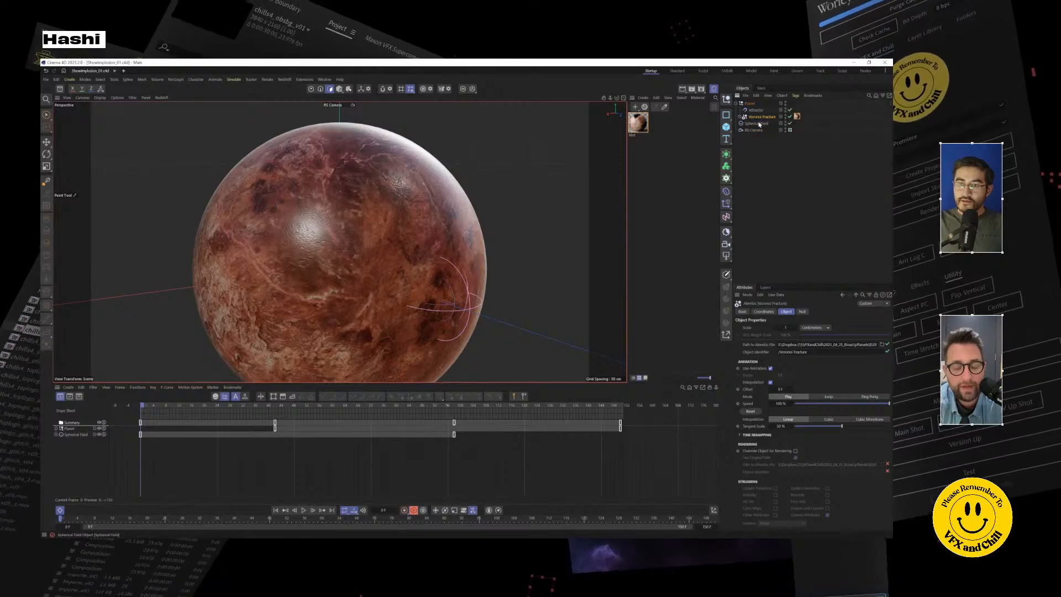
# Step: Add a Connect object to the scene
pyautogui.moveTo(725, 154); pyautogui.dragTo(752, 214)
pyautogui.click(758, 123)
pyautogui.click(638, 124)
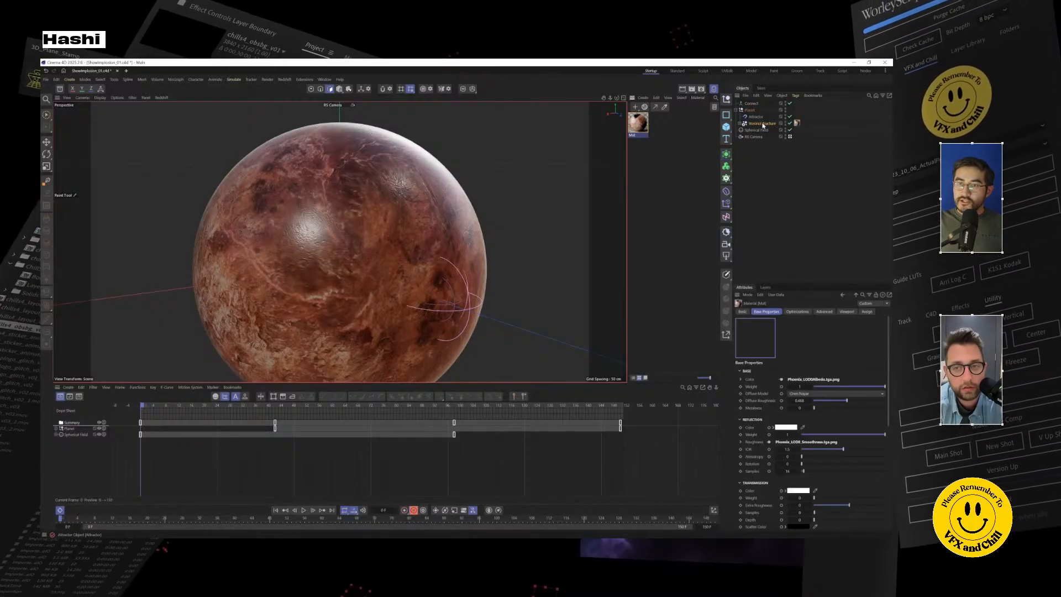
# Step: Examine the baked fracture's material tag and the polygon selection tags on its pieces
pyautogui.click(739, 124)
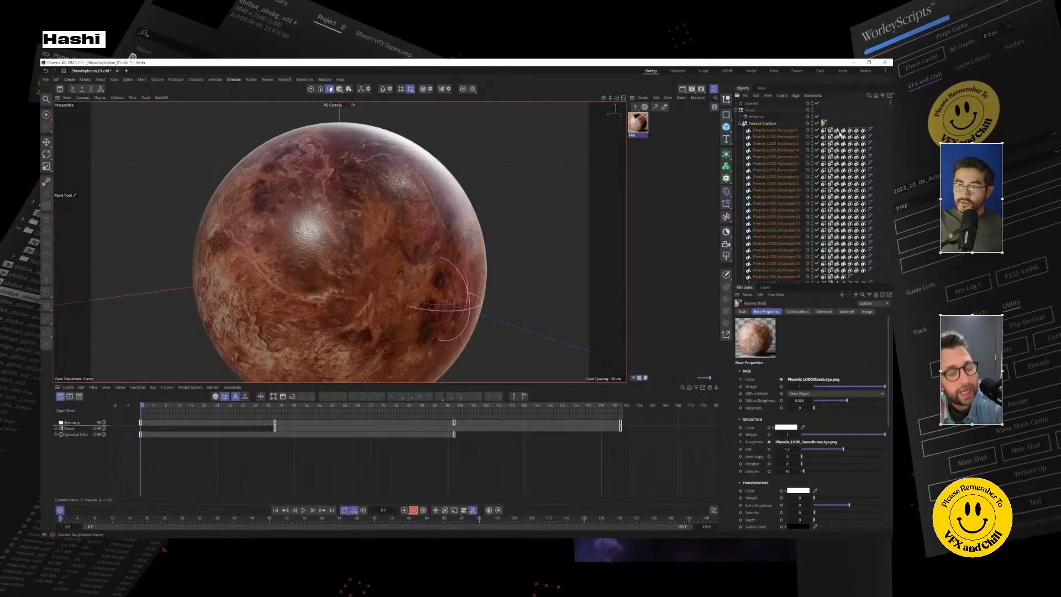
pyautogui.click(824, 124)
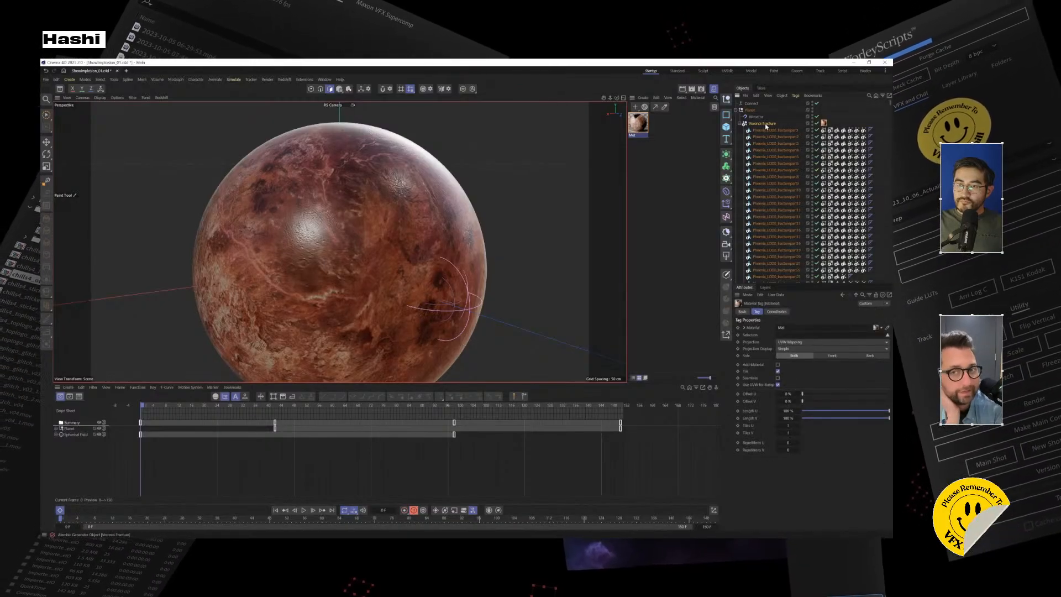
pyautogui.click(765, 124)
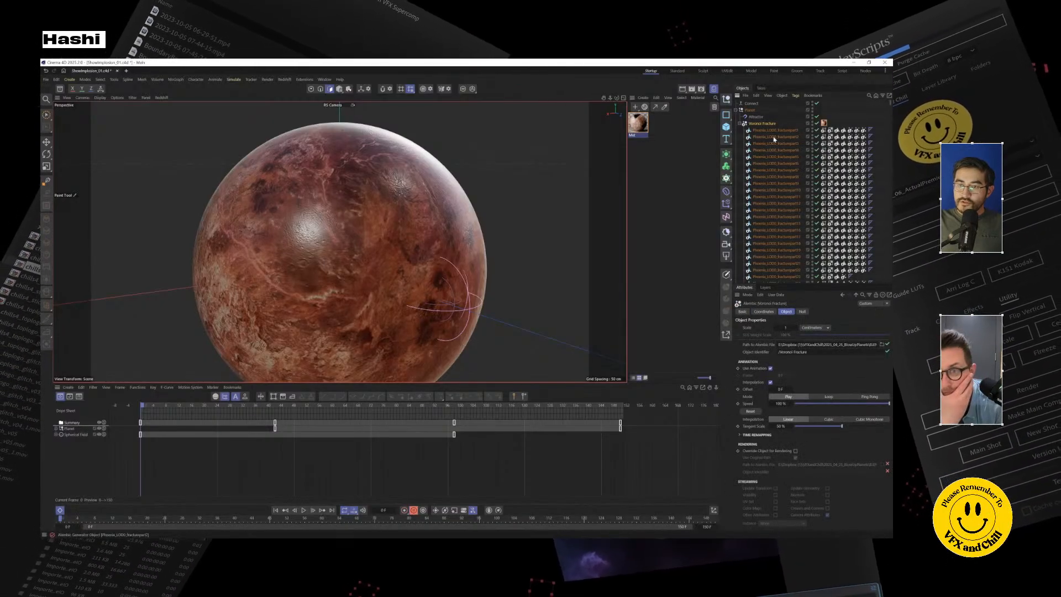
pyautogui.click(838, 130)
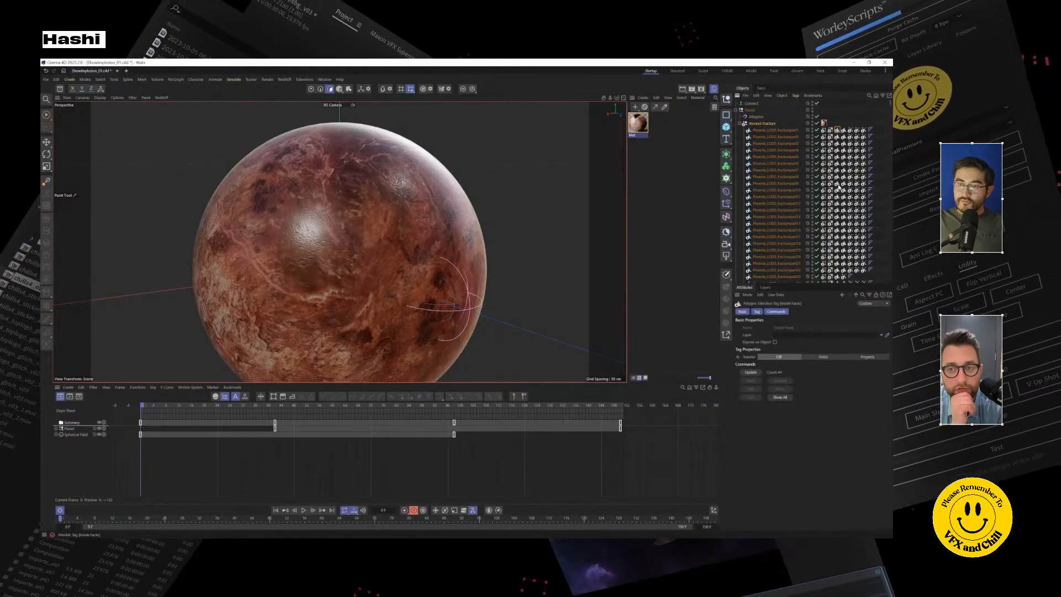
pyautogui.click(740, 124)
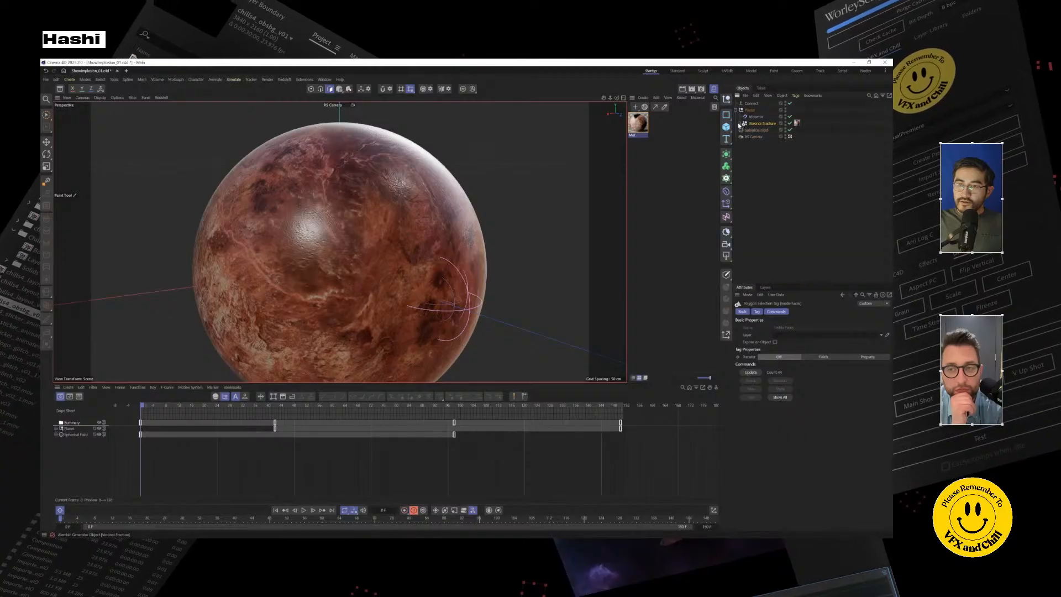
pyautogui.click(760, 124)
pyautogui.click(754, 116)
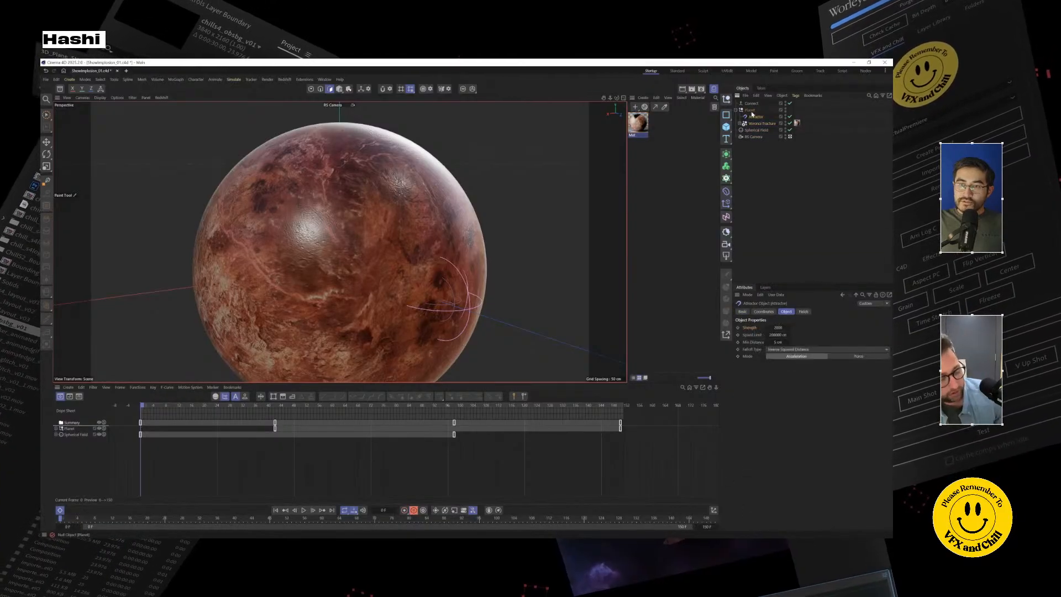
# Step: Place the Connect object inside the Planet null, nest the baked Voronoi Fracture under it, and turn off Weld
pyautogui.click(751, 104)
pyautogui.moveTo(748, 104); pyautogui.dragTo(755, 114)
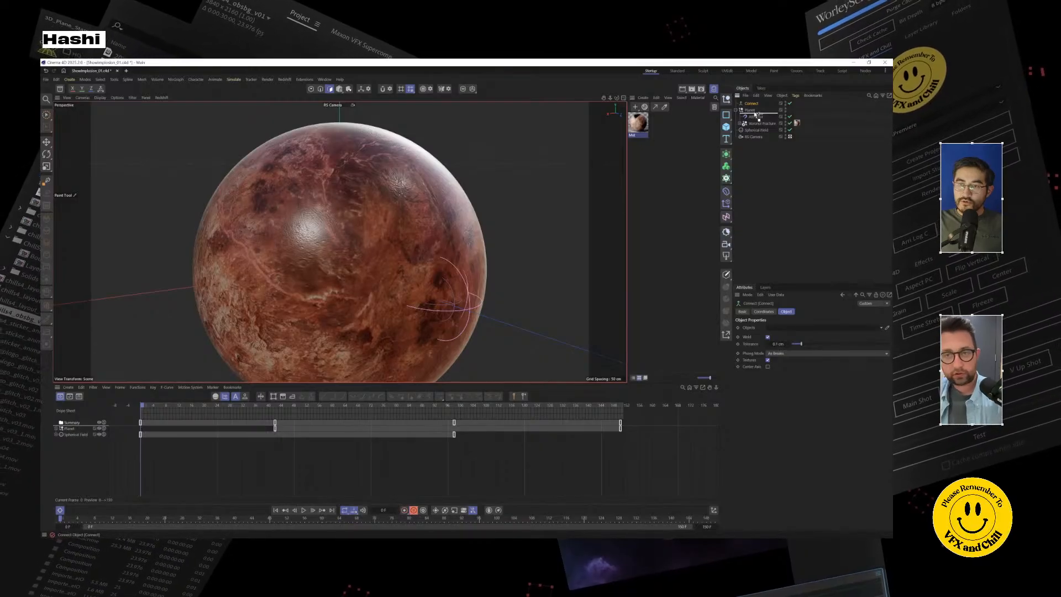
pyautogui.moveTo(762, 118); pyautogui.dragTo(753, 111)
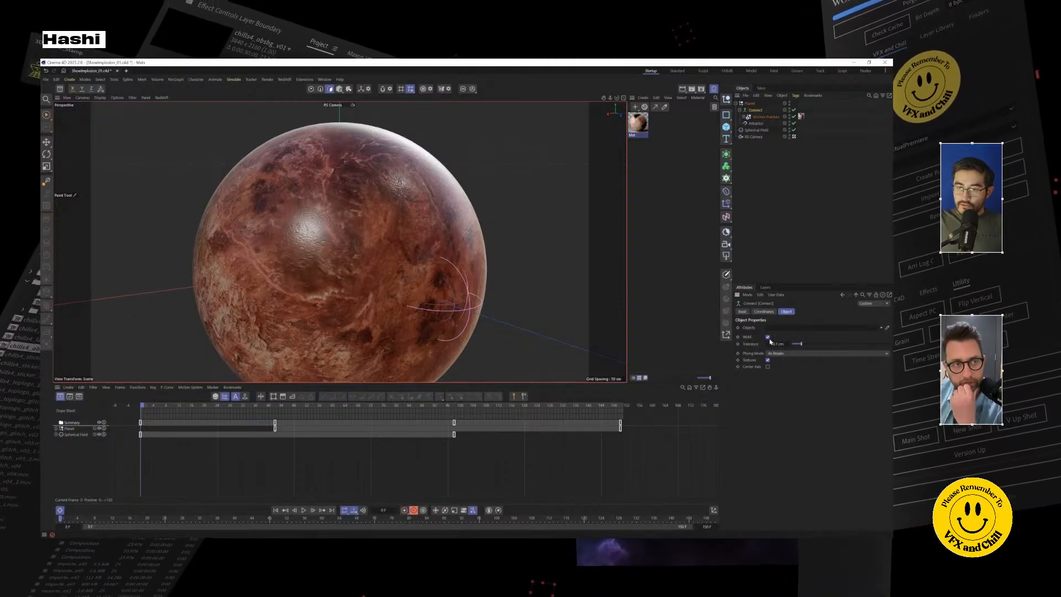
pyautogui.click(759, 115)
pyautogui.click(755, 112)
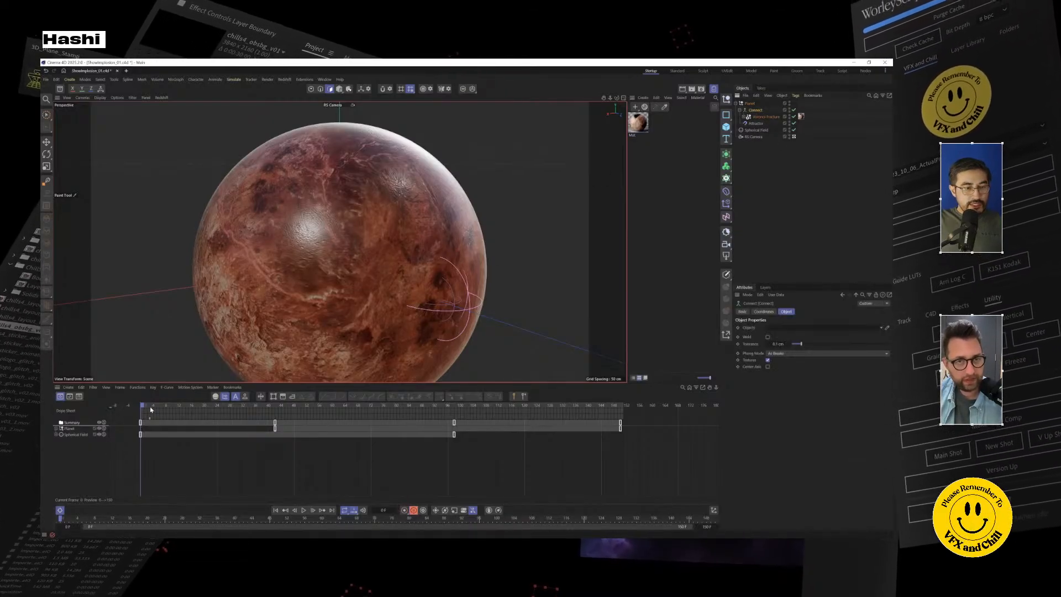
# Step: Scrub through the collapse and inspect the connected fracture's shards and gaps up close
pyautogui.moveTo(147, 405); pyautogui.dragTo(324, 407)
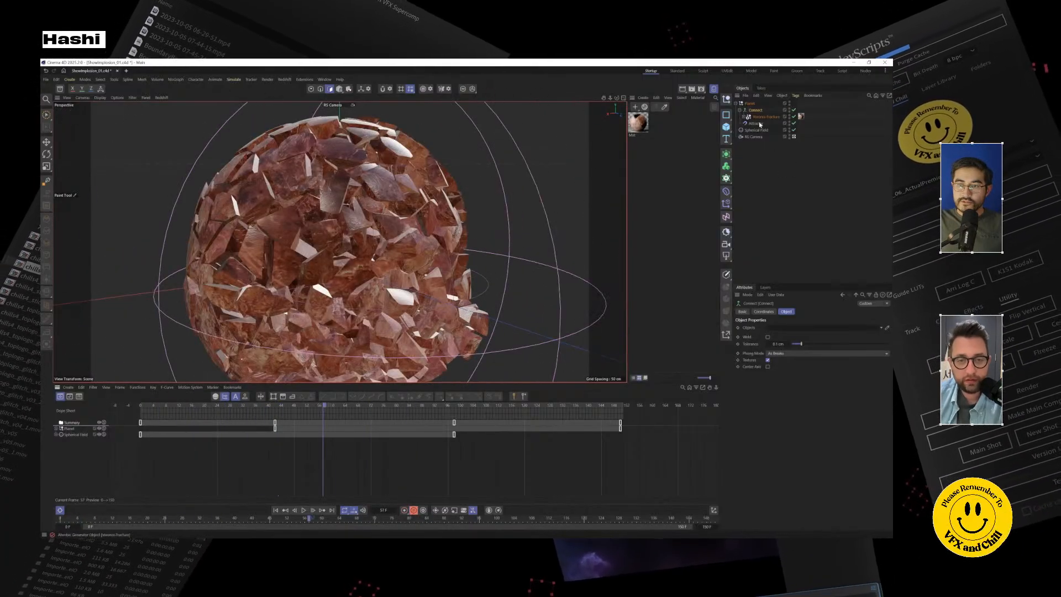
pyautogui.click(763, 117)
pyautogui.moveTo(442, 320)
pyautogui.keyDown('alt'); pyautogui.mouseDown()
pyautogui.moveTo(399, 297)
pyautogui.moveTo(307, 306)
pyautogui.moveTo(495, 277)
pyautogui.moveTo(361, 208)
pyautogui.mouseUp(); pyautogui.keyUp('alt')
pyautogui.scroll(3, 402, 282)
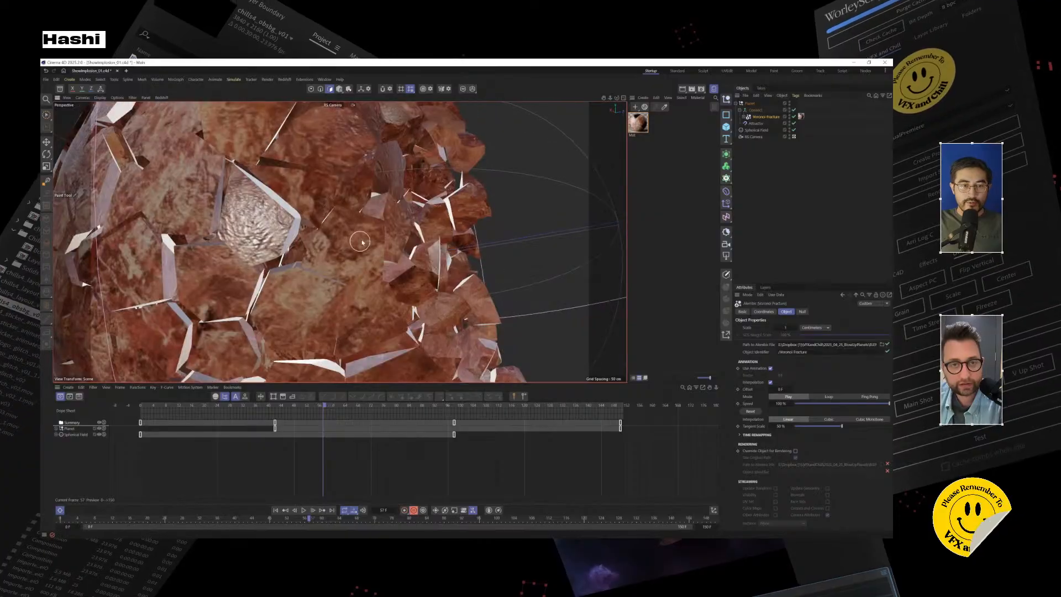
pyautogui.keyDown('alt'); pyautogui.moveTo(417, 249); pyautogui.dragTo(402, 356); pyautogui.keyUp('alt')
pyautogui.scroll(-3, 484, 255)
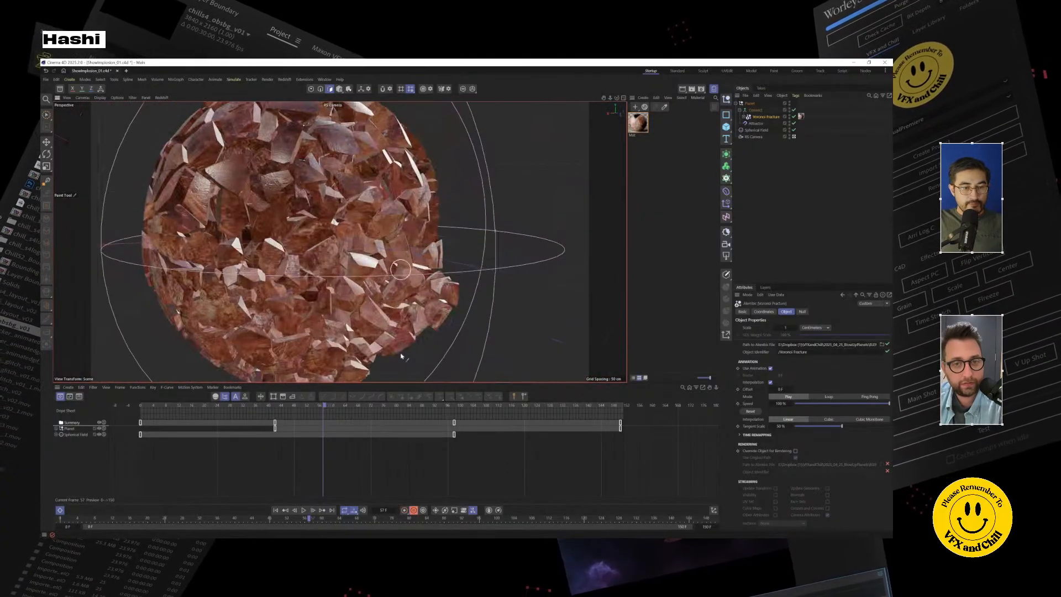
pyautogui.moveTo(303, 408); pyautogui.dragTo(213, 414)
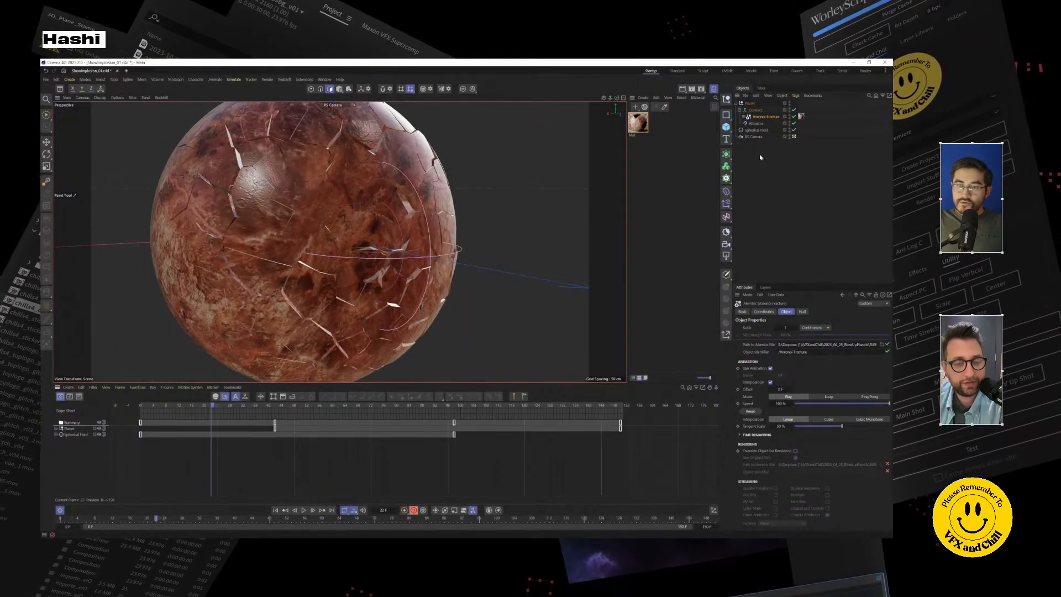
# Step: Create a Disc, move it along Z to the planet's impact side at frame 0, and set its orientation to +Z
pyautogui.click(726, 127)
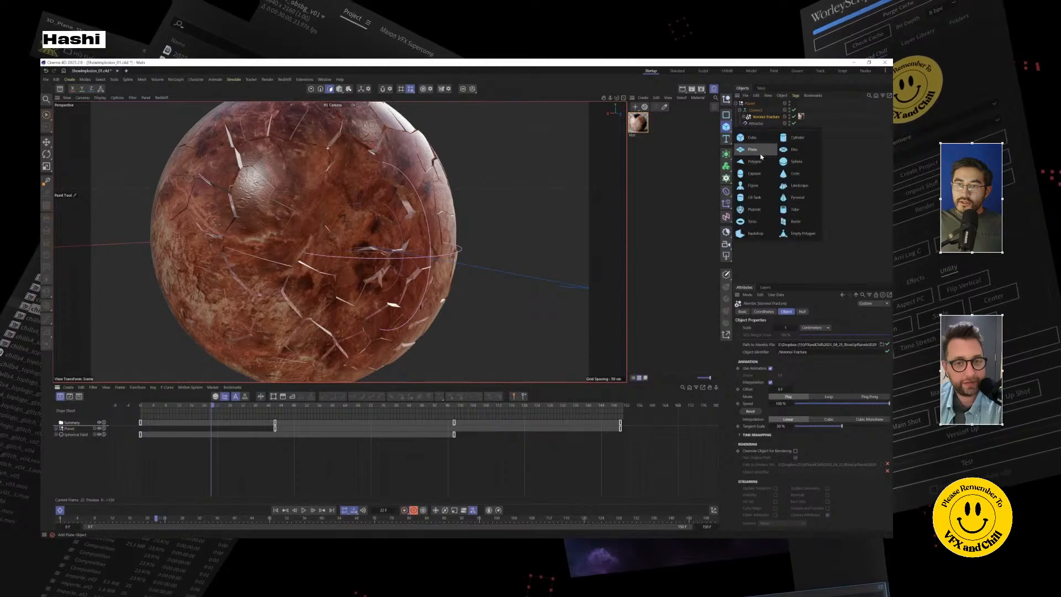
pyautogui.click(796, 150)
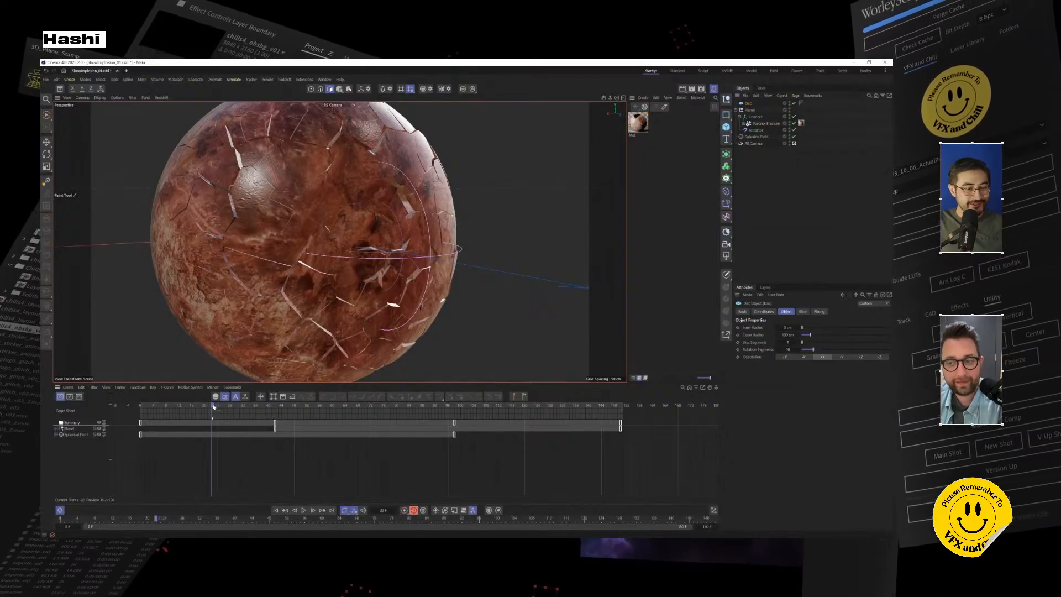
pyautogui.moveTo(213, 407); pyautogui.dragTo(117, 414)
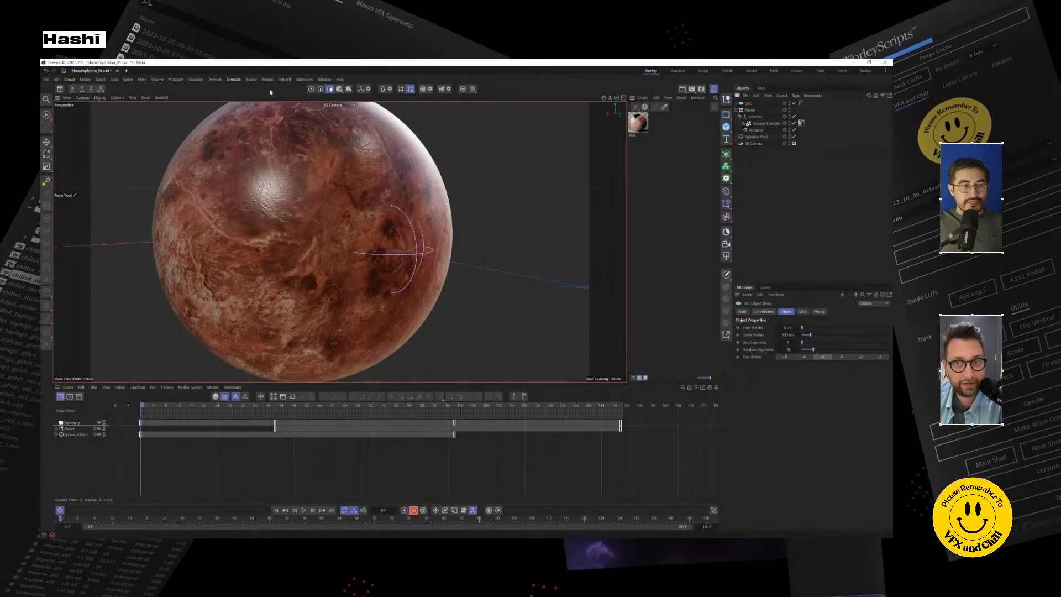
pyautogui.click(47, 142)
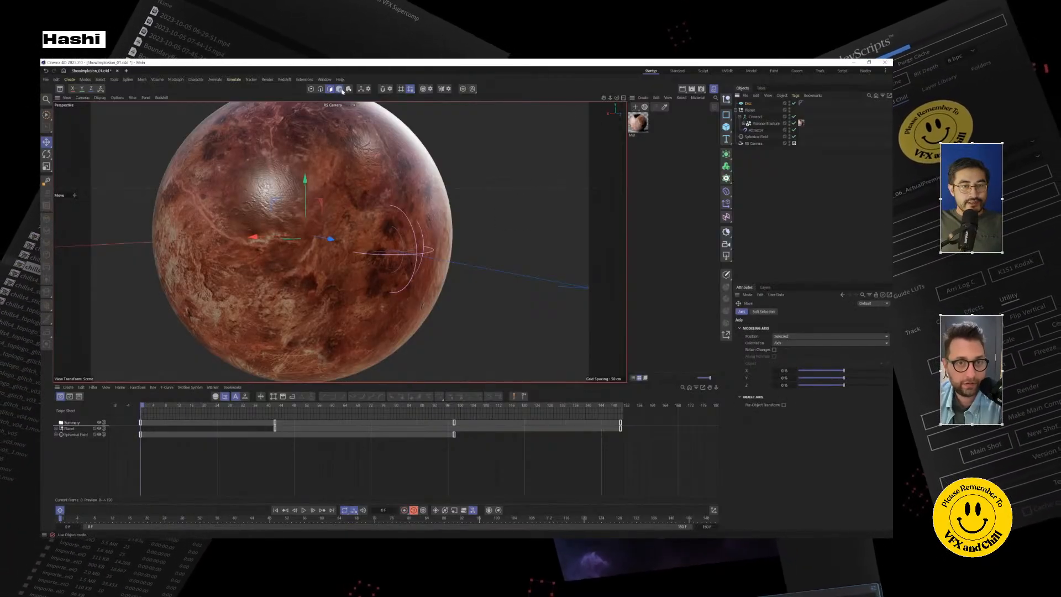
pyautogui.moveTo(331, 238); pyautogui.dragTo(419, 283)
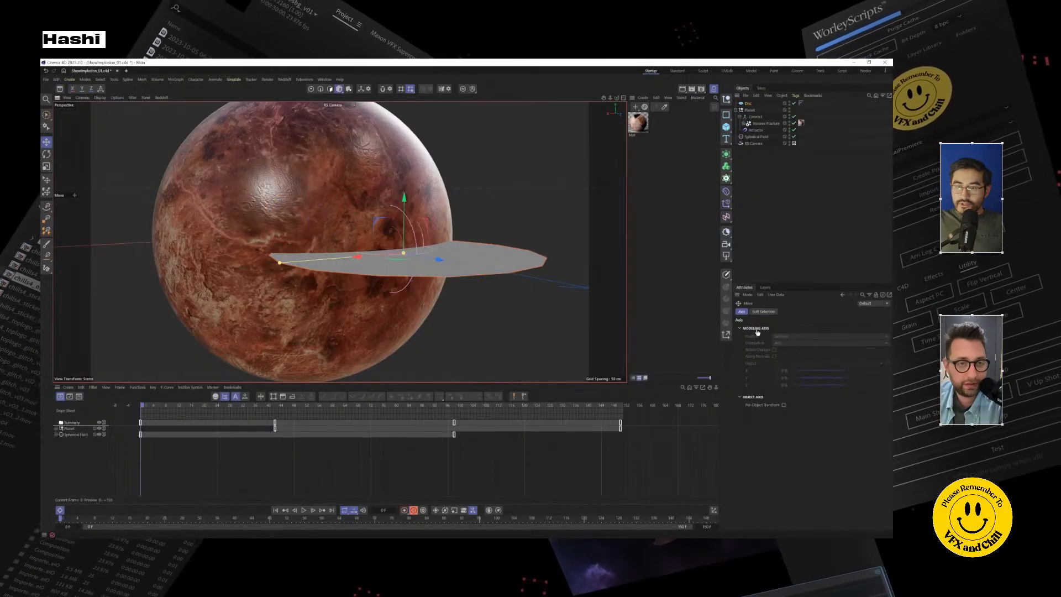
pyautogui.click(747, 104)
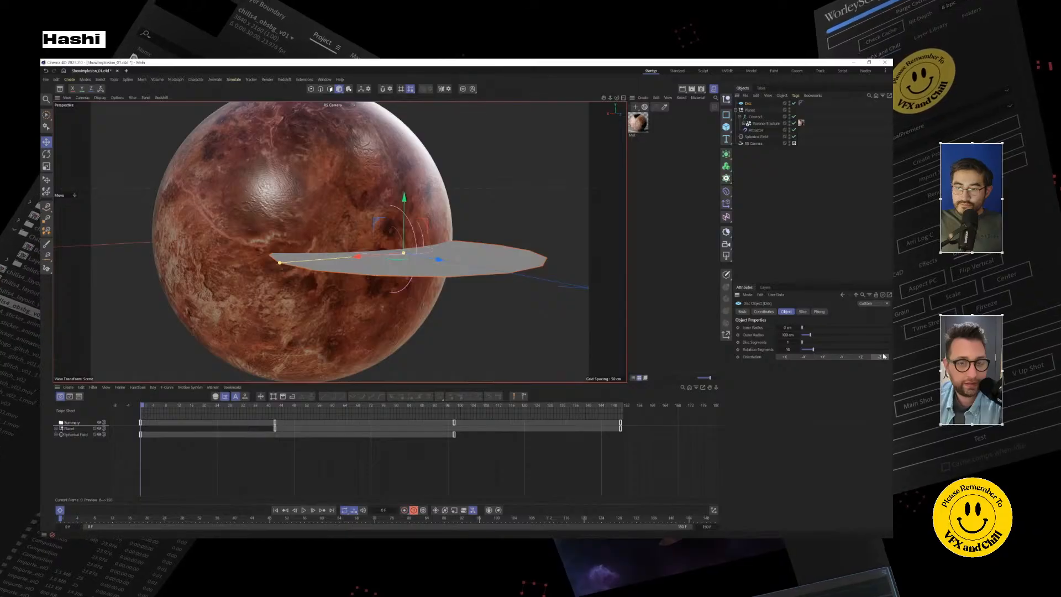
pyautogui.click(862, 357)
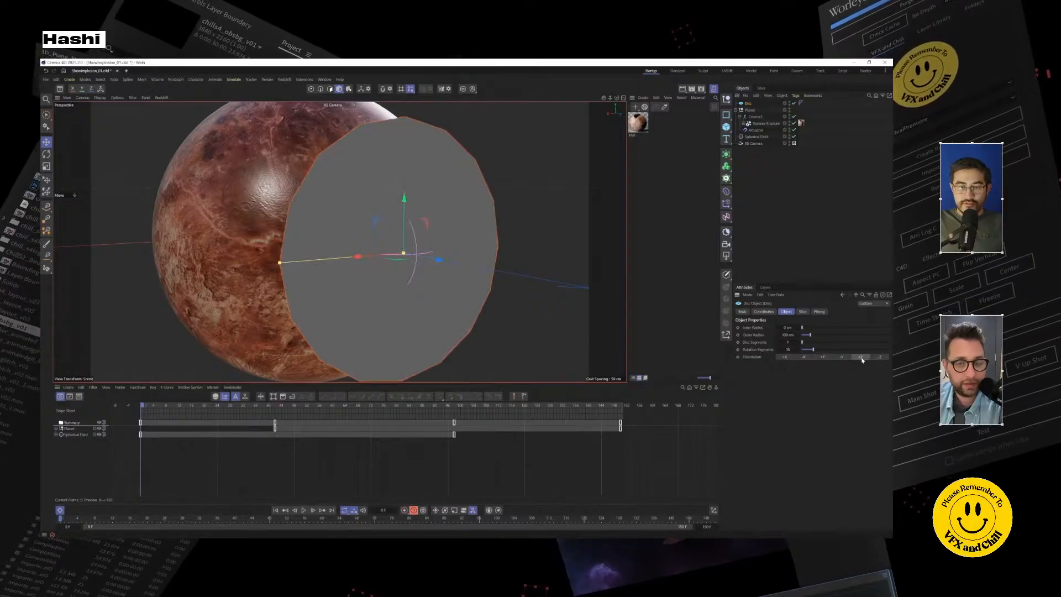
pyautogui.keyDown('alt'); pyautogui.moveTo(512, 256); pyautogui.dragTo(469, 265); pyautogui.keyUp('alt')
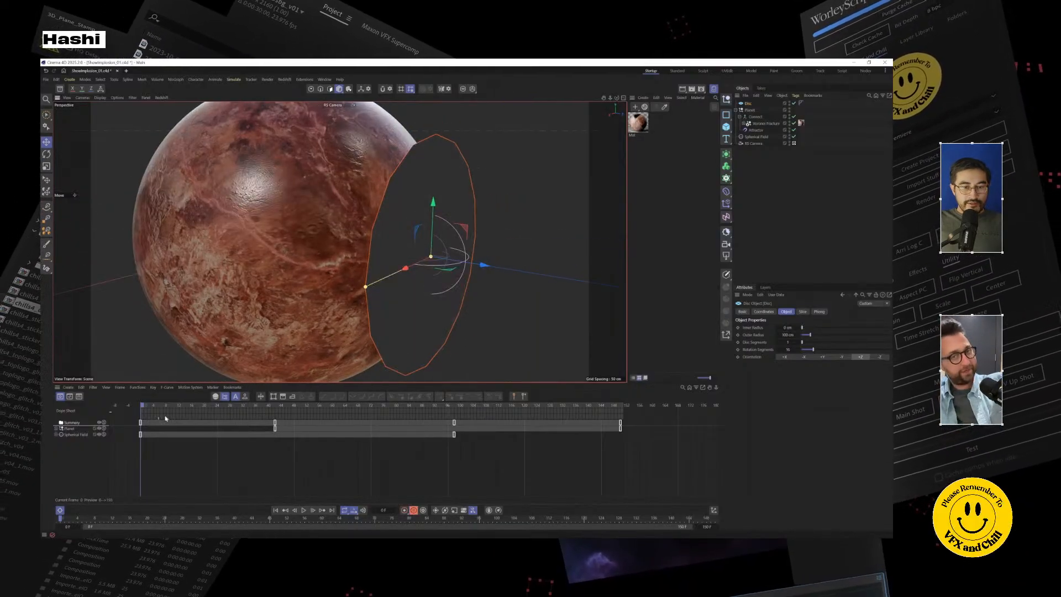
# Step: Keyframe the disc's position at the planet's surface on frame 0 and at the collapsing planet's center on frame 83
pyautogui.click(405, 511)
pyautogui.keyDown('alt'); pyautogui.moveTo(451, 263); pyautogui.dragTo(383, 355); pyautogui.keyUp('alt')
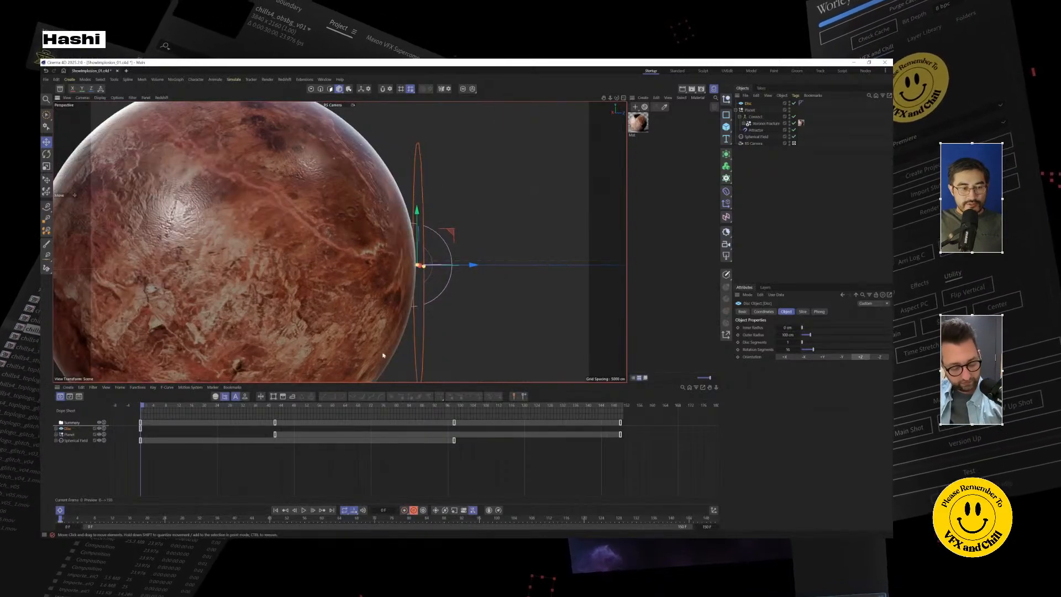
pyautogui.moveTo(159, 406); pyautogui.dragTo(406, 413)
pyautogui.moveTo(478, 268); pyautogui.dragTo(286, 245)
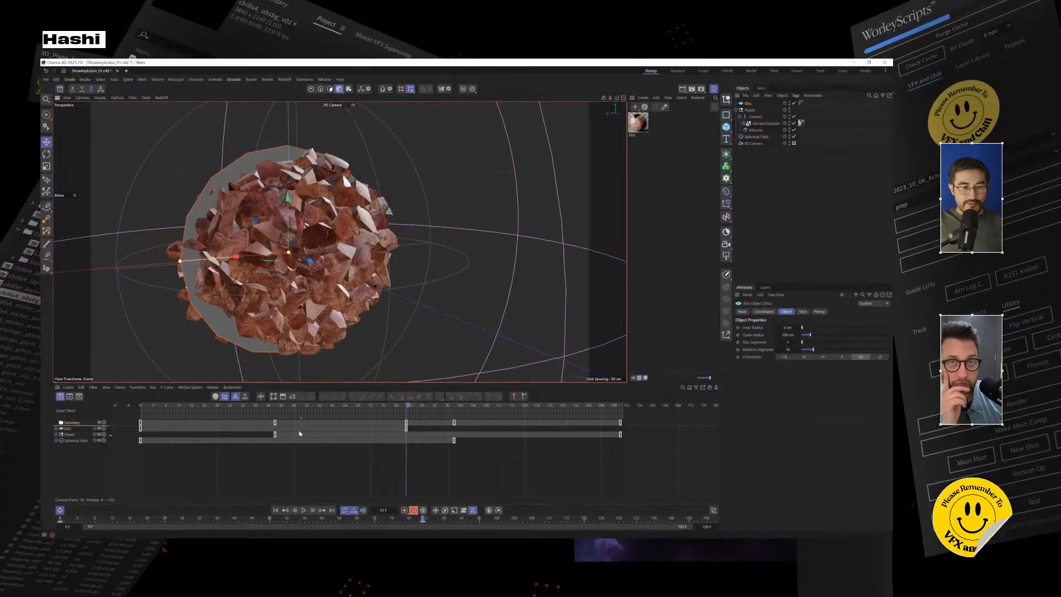
pyautogui.moveTo(289, 406); pyautogui.dragTo(128, 407)
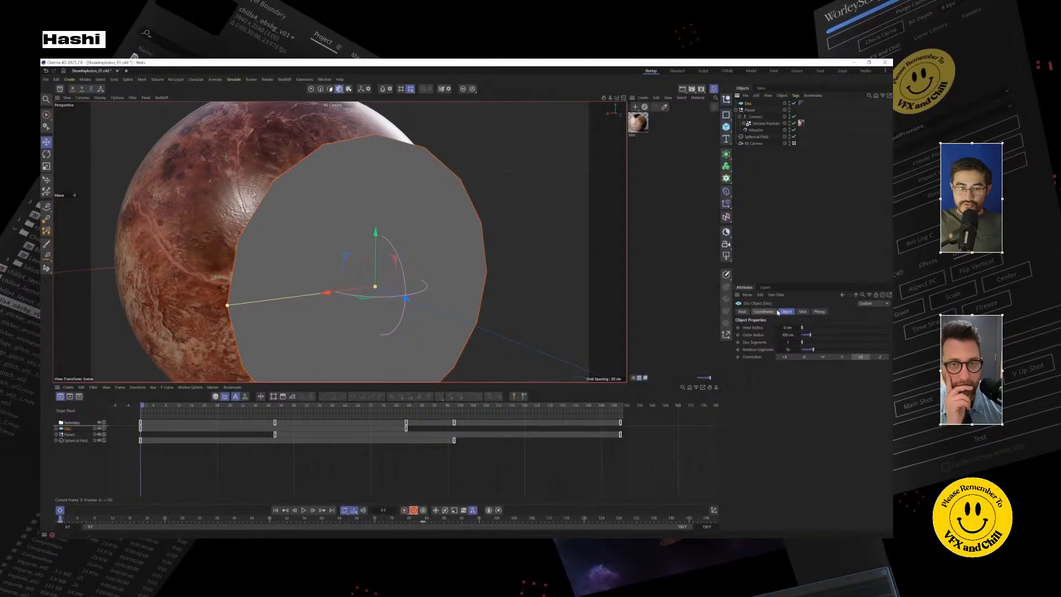
# Step: Keyframe the disc's outer radius, shrinking it to the collapsed planet's size at frame 98 and enlarging it to fill the planet at frame 64
pyautogui.click(455, 405)
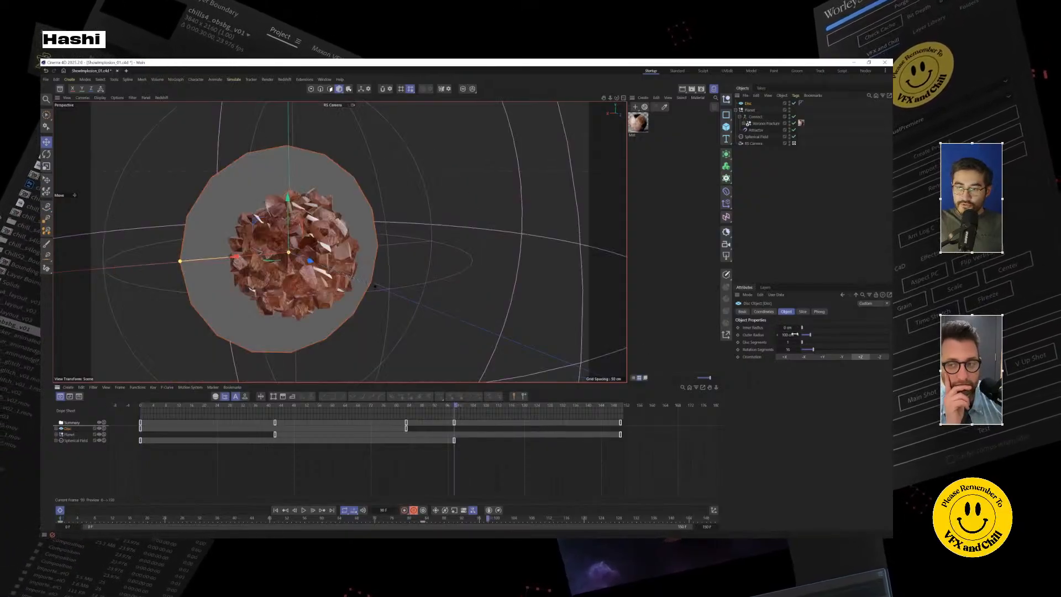
pyautogui.click(738, 335)
pyautogui.moveTo(787, 335); pyautogui.dragTo(765, 335)
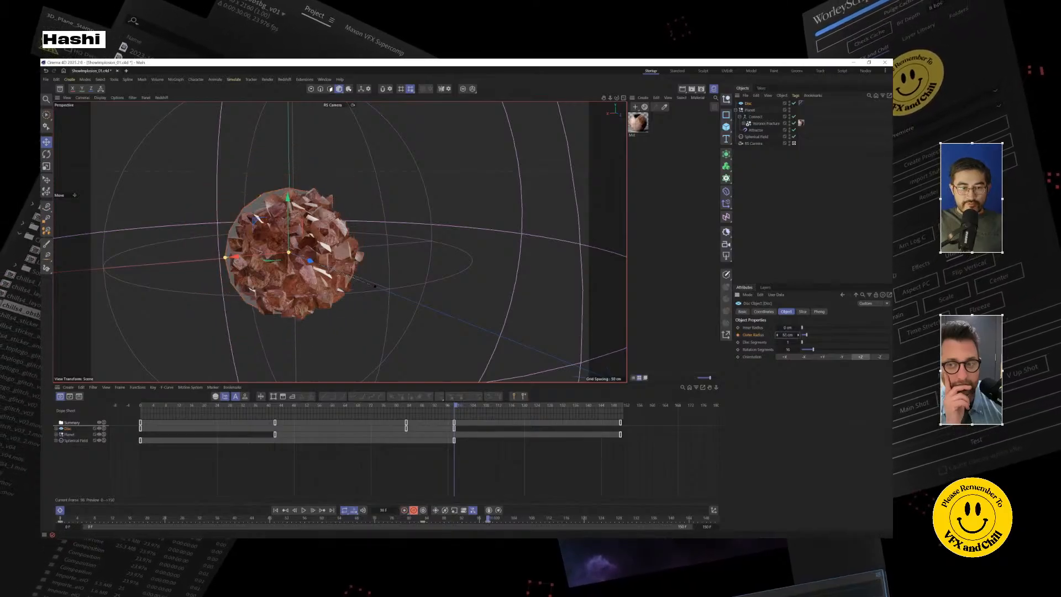
pyautogui.click(450, 407)
pyautogui.moveTo(361, 412)
pyautogui.mouseDown()
pyautogui.moveTo(335, 414)
pyautogui.moveTo(347, 415)
pyautogui.mouseUp()
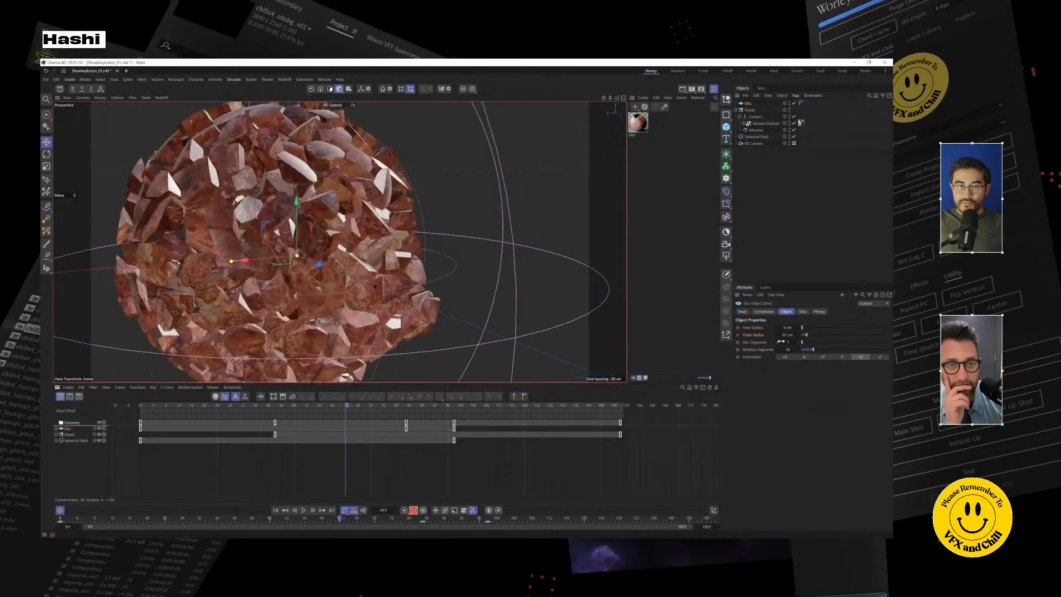
pyautogui.moveTo(789, 334); pyautogui.dragTo(807, 334)
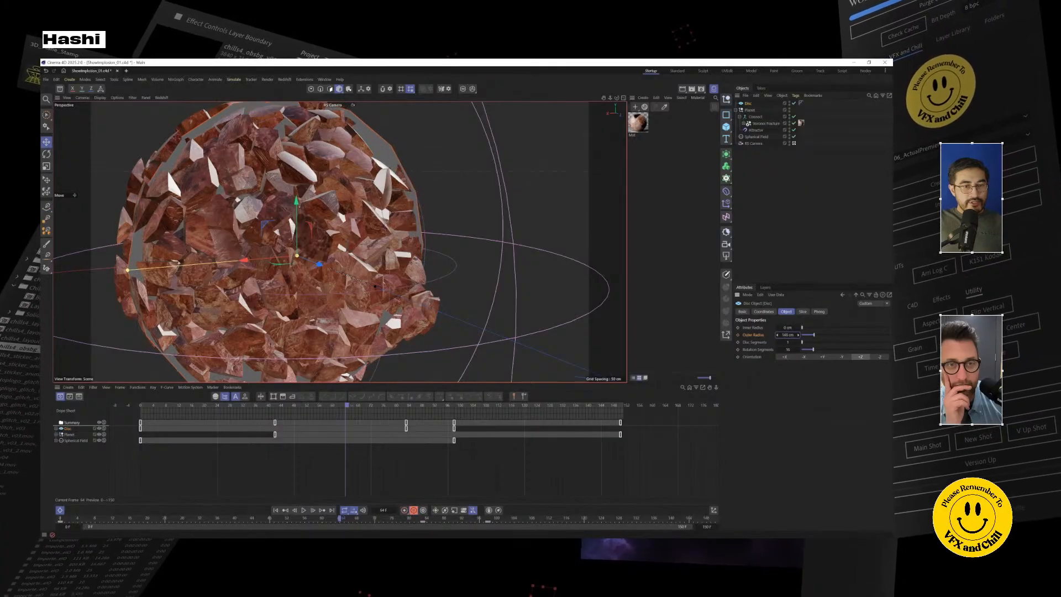
# Step: Keyframe the disc's outer radius to fit within the planet at frame 37 and reduce it to about 27 cm at frame 11
pyautogui.scroll(-2, 221, 288)
pyautogui.keyDown('alt'); pyautogui.moveTo(221, 288); pyautogui.dragTo(393, 276); pyautogui.keyUp('alt')
pyautogui.moveTo(329, 406); pyautogui.dragTo(259, 411)
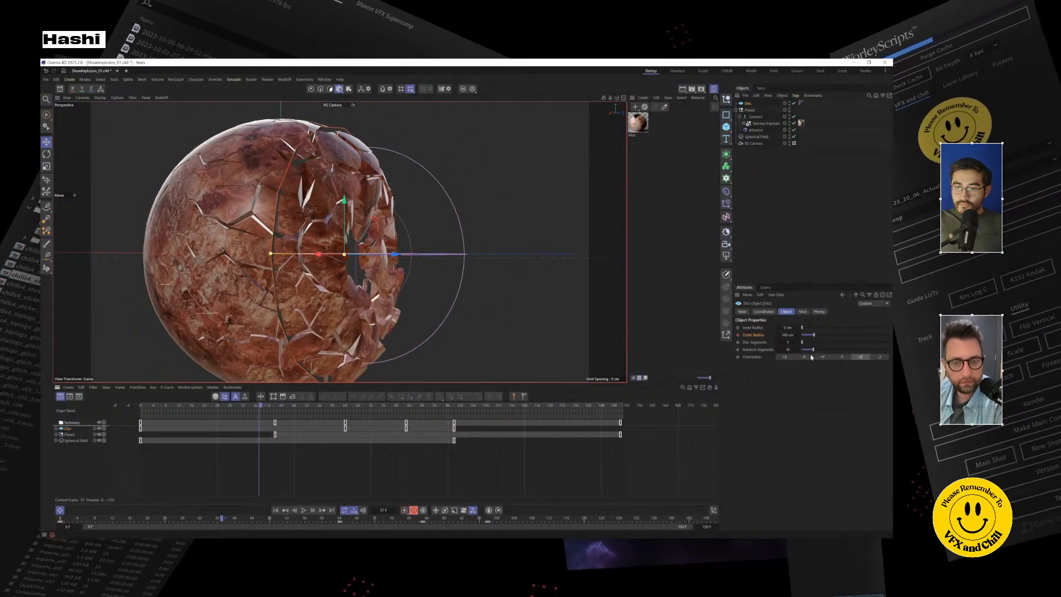
pyautogui.keyDown('alt'); pyautogui.moveTo(486, 323); pyautogui.dragTo(405, 327); pyautogui.keyUp('alt')
pyautogui.moveTo(783, 337)
pyautogui.mouseDown()
pyautogui.moveTo(793, 336)
pyautogui.moveTo(779, 336)
pyautogui.mouseUp()
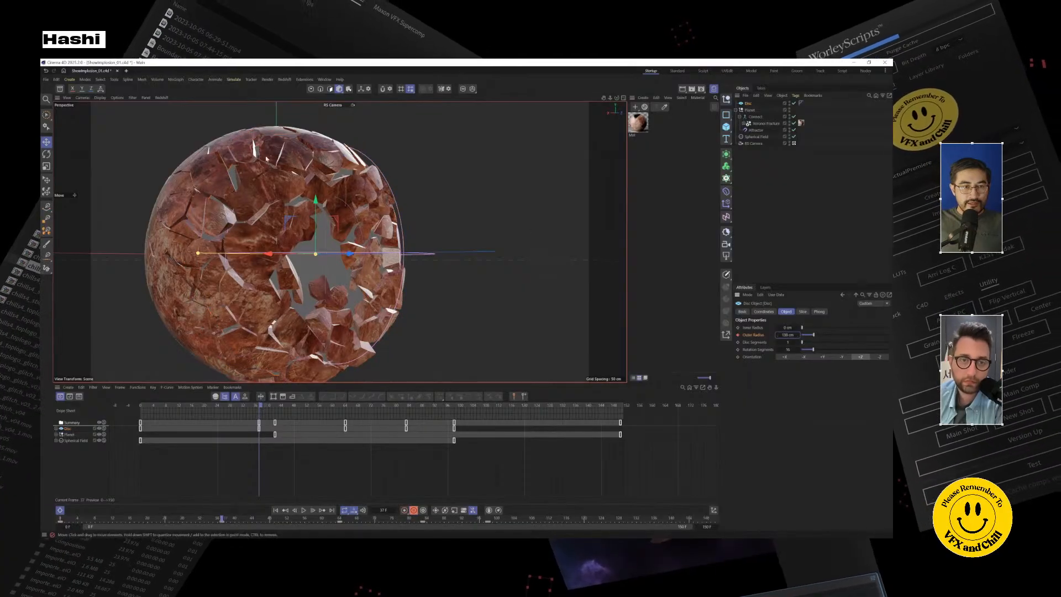
pyautogui.moveTo(249, 406); pyautogui.dragTo(176, 406)
pyautogui.moveTo(792, 335); pyautogui.dragTo(751, 335)
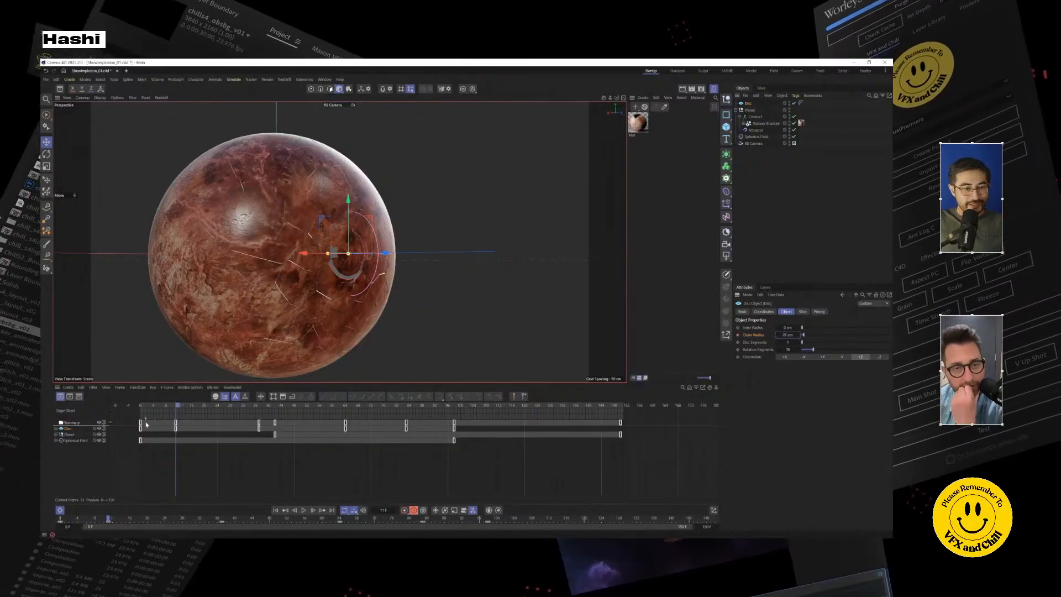
pyautogui.moveTo(175, 406); pyautogui.dragTo(140, 406)
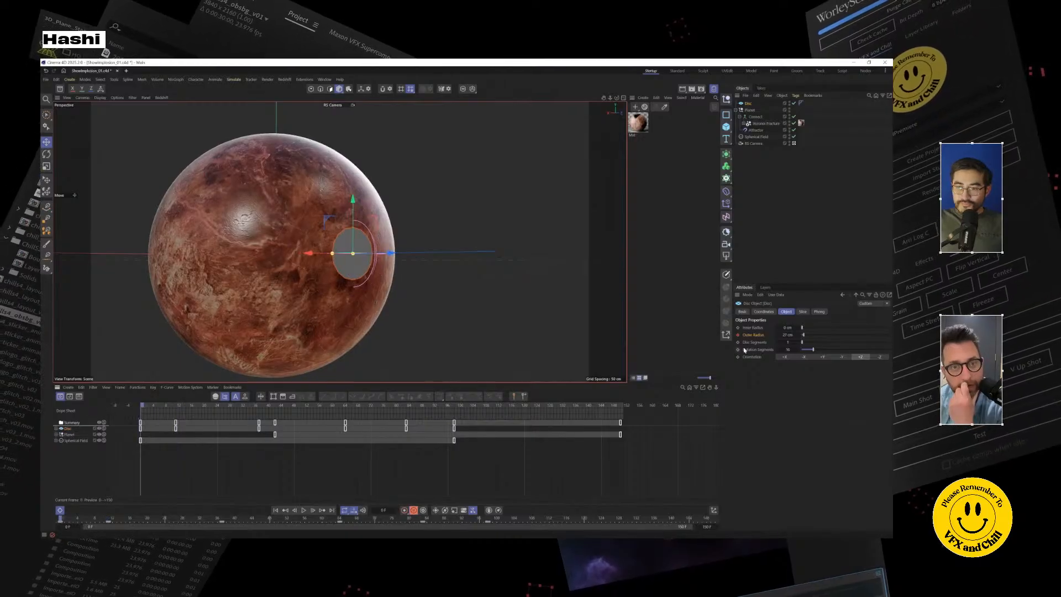
# Step: Keyframe the disc's outer radius at 0 cm on frame 0, play back the collapse, and return to the start
pyautogui.moveTo(789, 334); pyautogui.dragTo(770, 335)
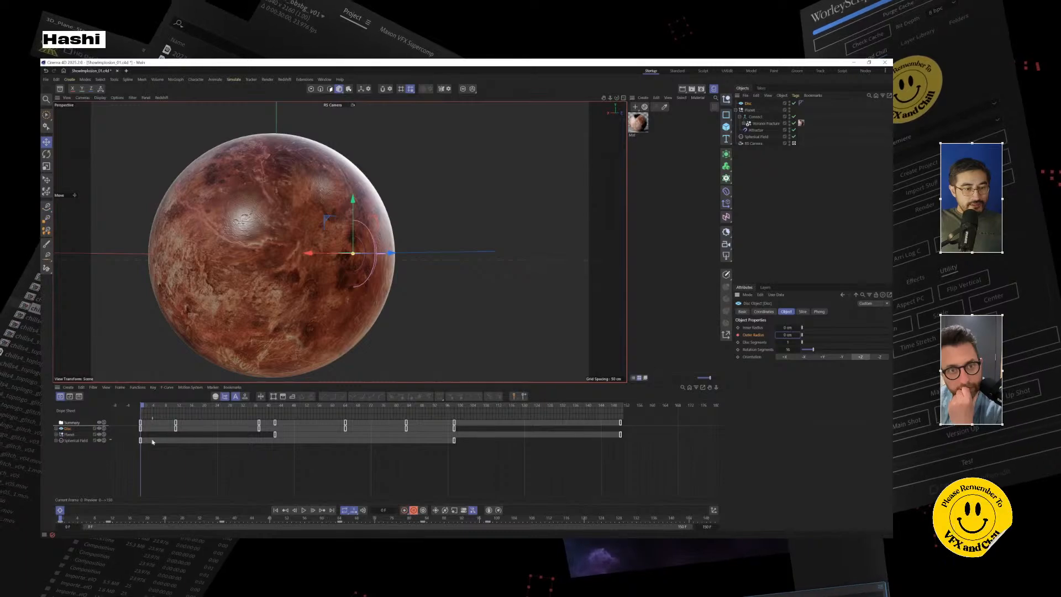
pyautogui.click(304, 510)
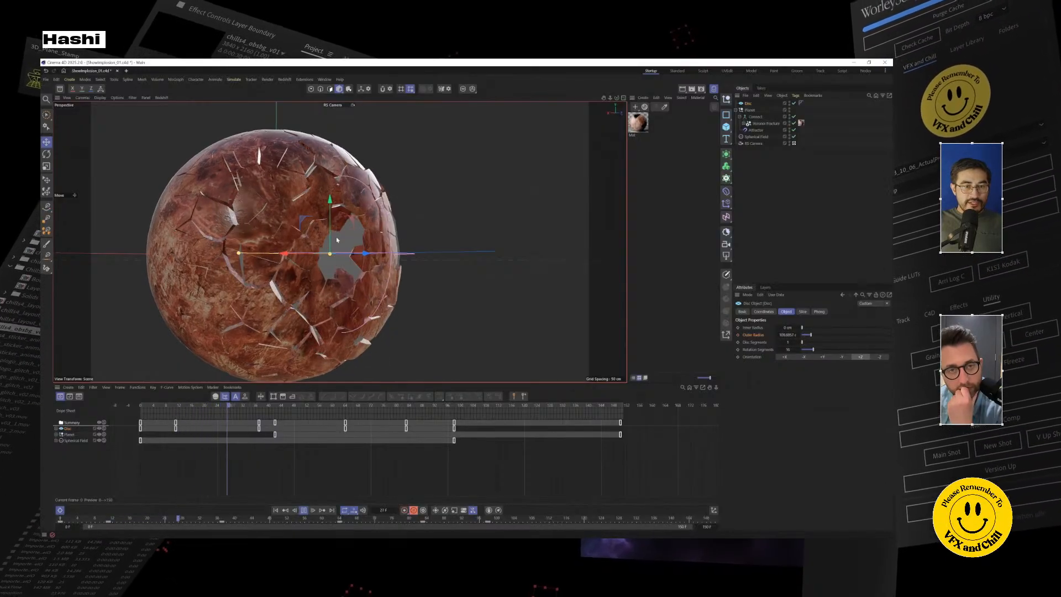
pyautogui.keyDown('alt'); pyautogui.moveTo(336, 237); pyautogui.dragTo(310, 237); pyautogui.keyUp('alt')
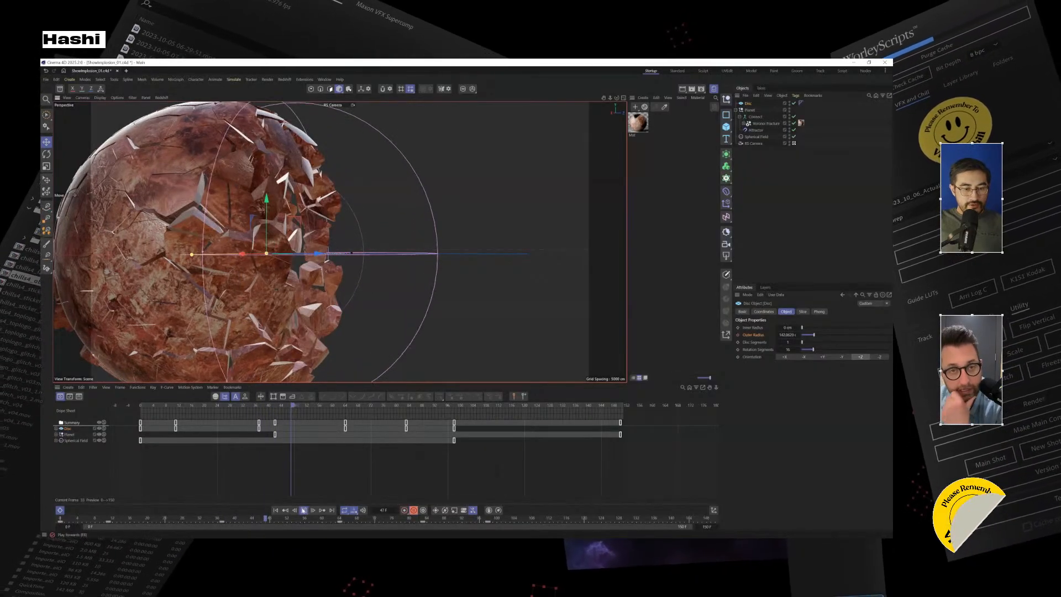
pyautogui.click(275, 510)
# Step: Add a Pyro Emitter tag to the disc and look over the Pyro Output and emitter settings
pyautogui.keyDown('alt'); pyautogui.moveTo(379, 303); pyautogui.dragTo(284, 309); pyautogui.keyUp('alt')
pyautogui.rightClick(748, 105)
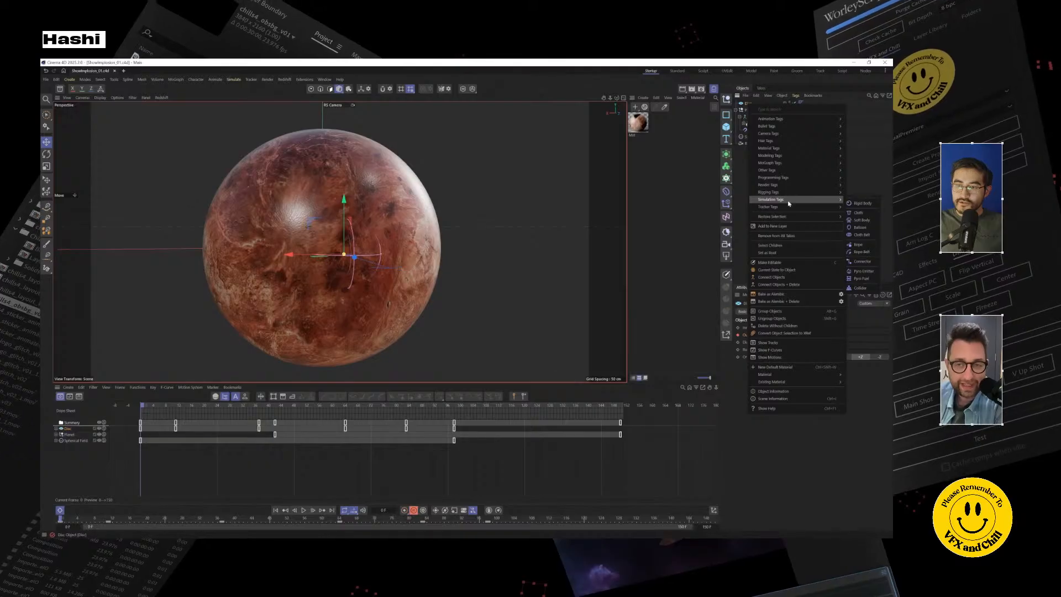
pyautogui.click(863, 271)
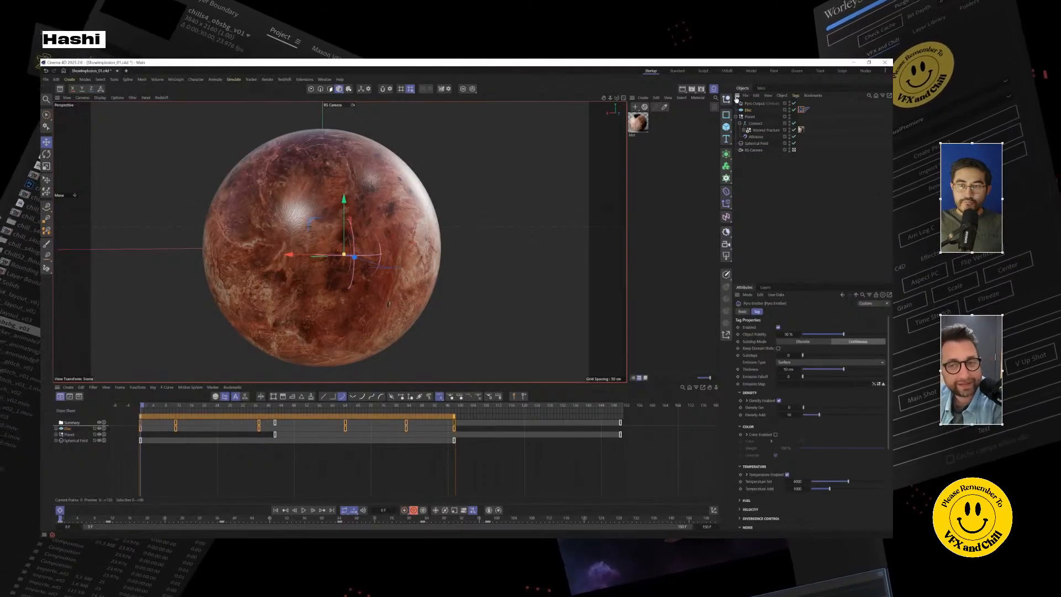
pyautogui.click(755, 103)
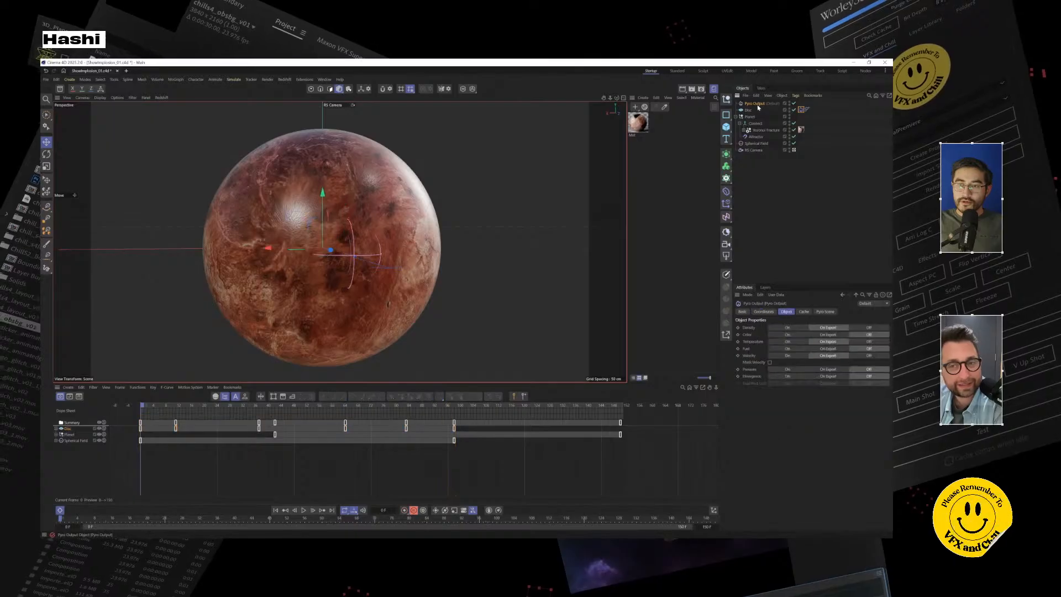
pyautogui.click(800, 110)
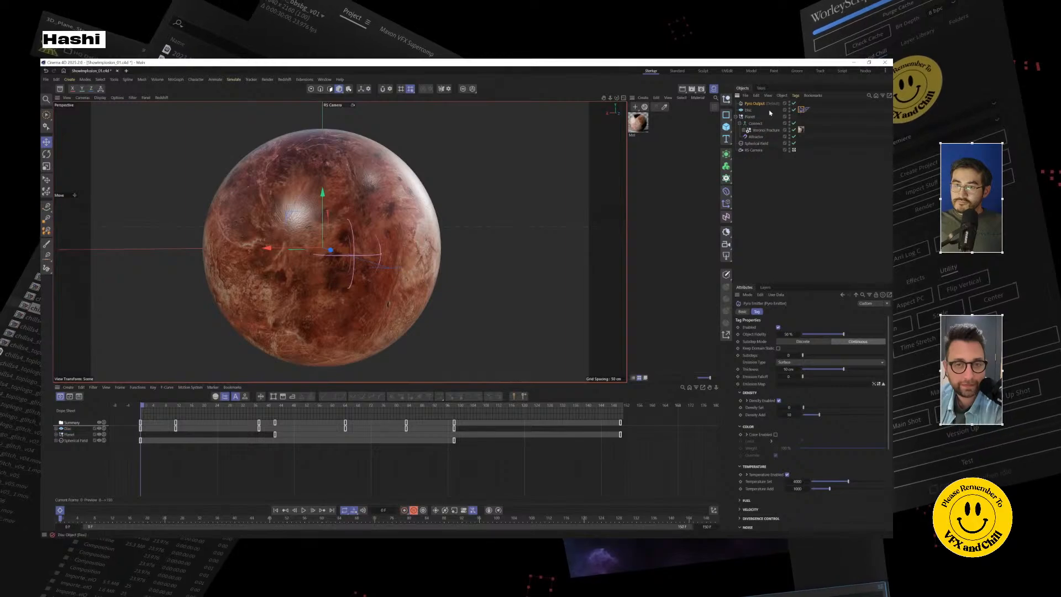
pyautogui.click(749, 110)
pyautogui.keyDown('alt'); pyautogui.moveTo(352, 255); pyautogui.dragTo(366, 237); pyautogui.keyUp('alt')
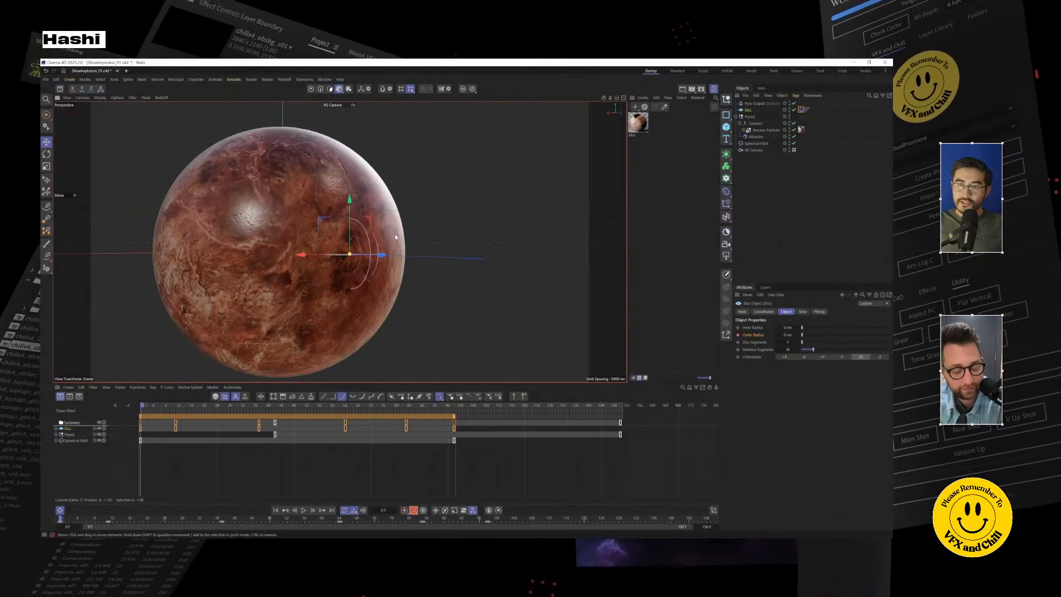
# Step: Disable temperature emission in the disc's Pyro Emitter tag, leaving density enabled
pyautogui.click(801, 110)
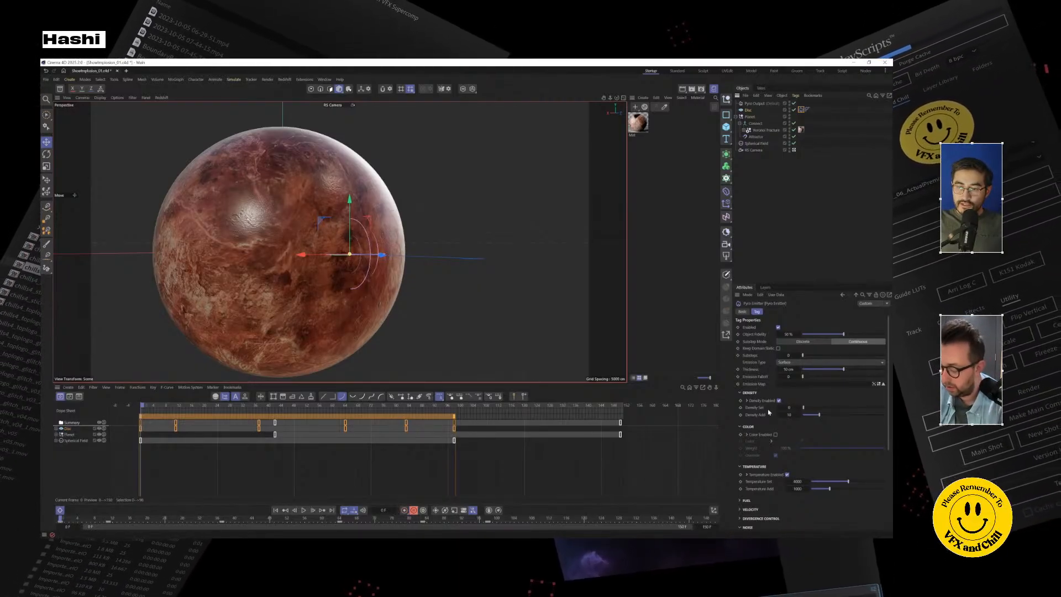
pyautogui.click(787, 474)
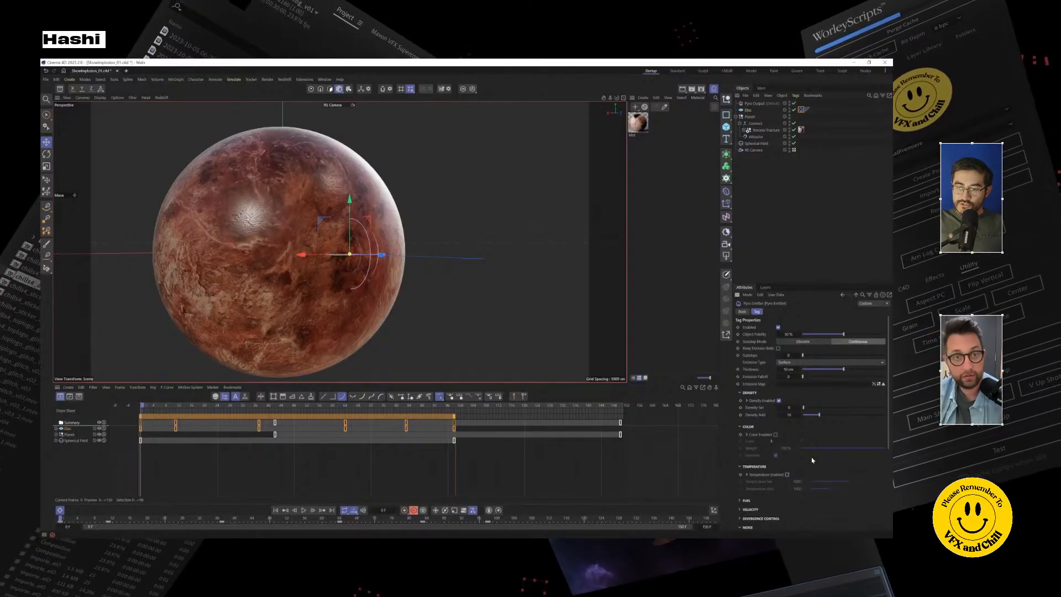
pyautogui.scroll(-3, 813, 458)
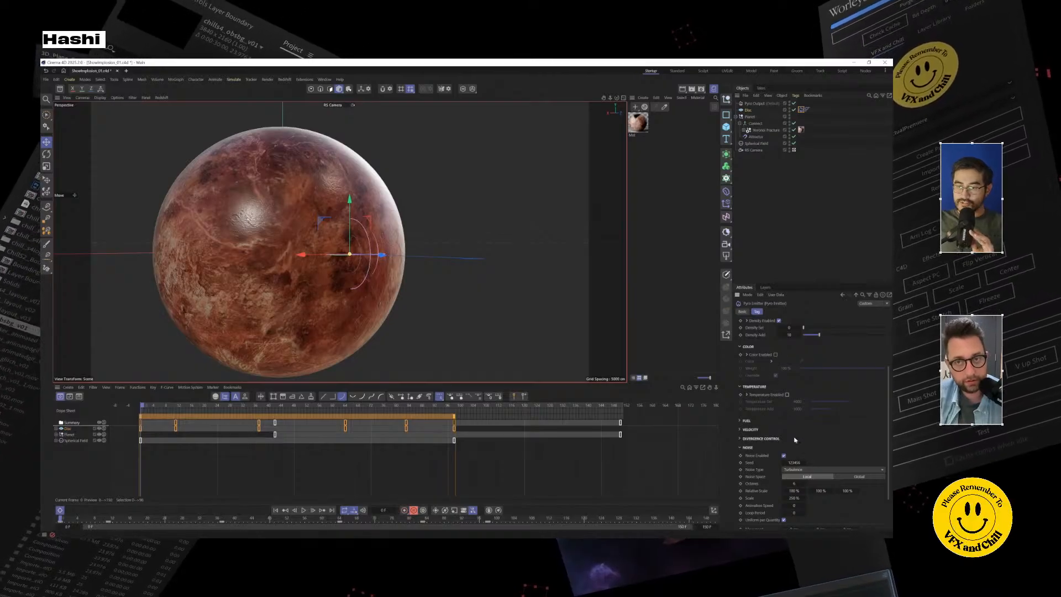
pyautogui.click(740, 449)
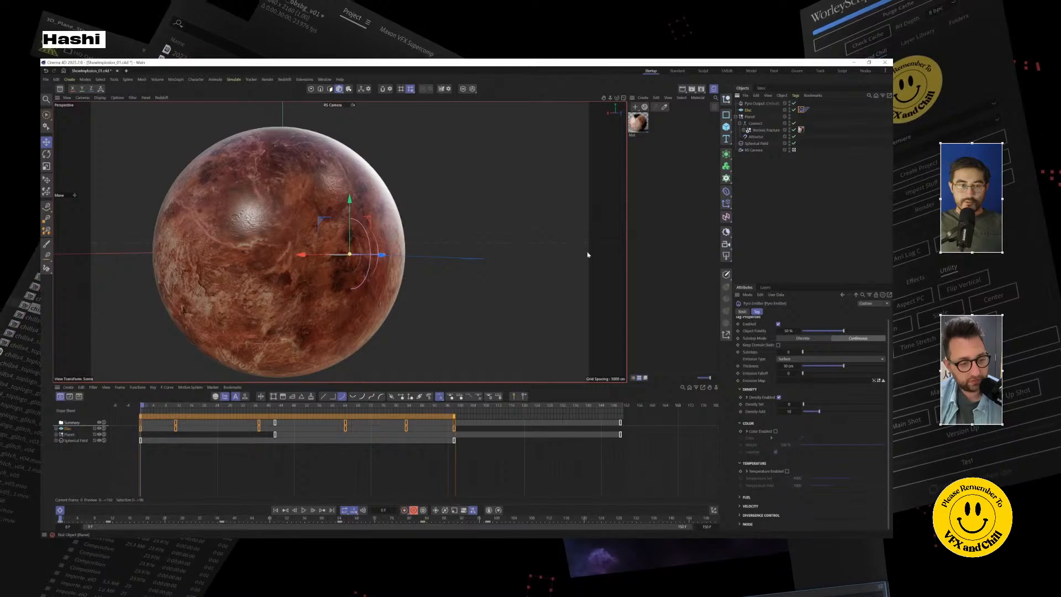
# Step: Run the pyro simulation through the planet's collapse, stop it, and return to frame 0
pyautogui.click(303, 510)
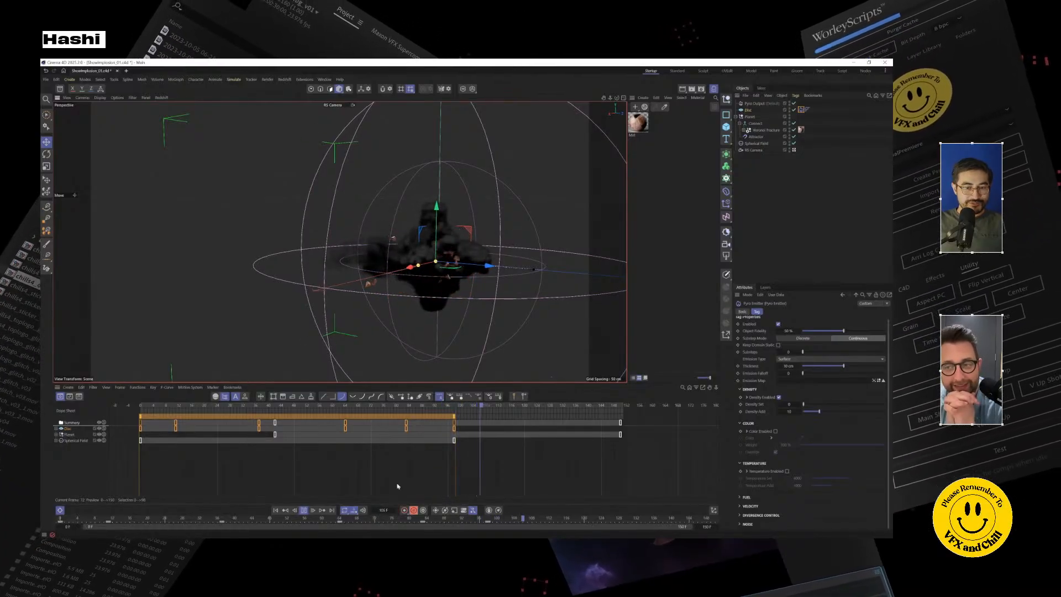
pyautogui.click(303, 510)
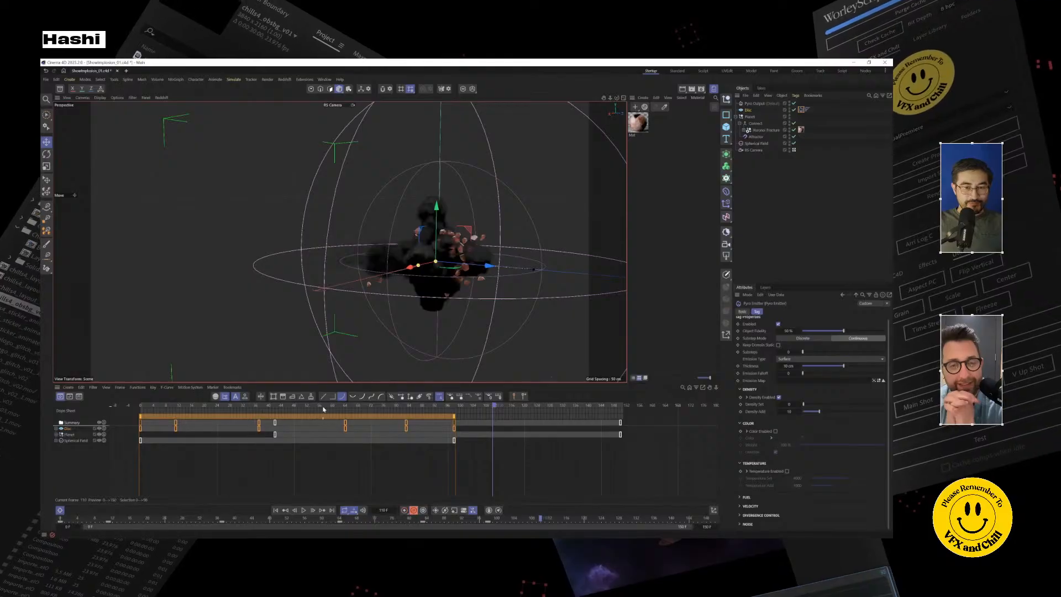
pyautogui.moveTo(302, 406); pyautogui.dragTo(136, 413)
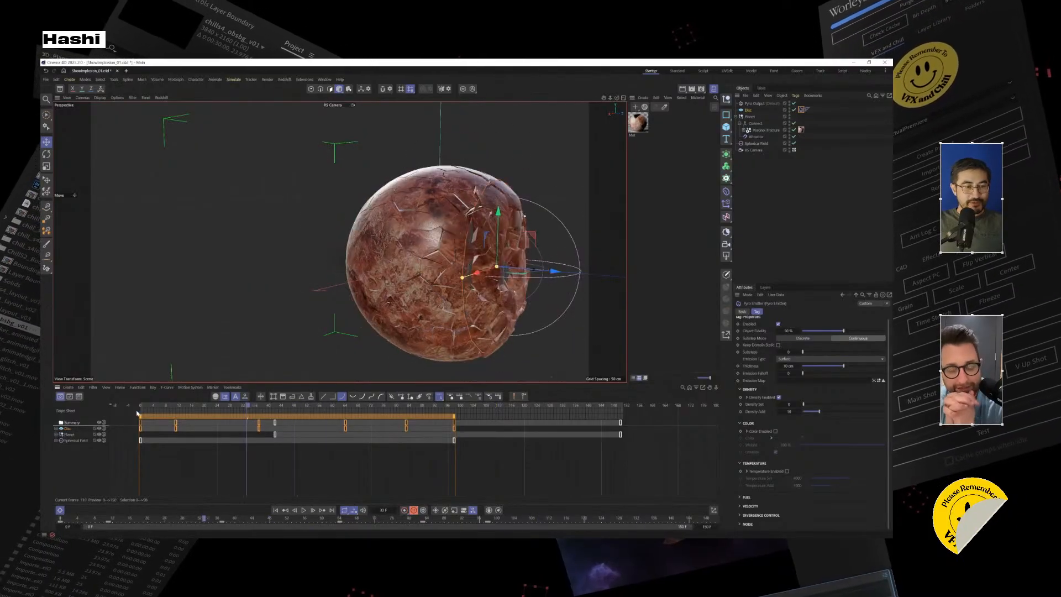
pyautogui.keyDown('alt'); pyautogui.moveTo(456, 283); pyautogui.dragTo(397, 280, button='middle'); pyautogui.keyUp('alt')
pyautogui.keyDown('alt'); pyautogui.moveTo(421, 280); pyautogui.dragTo(373, 288); pyautogui.keyUp('alt')
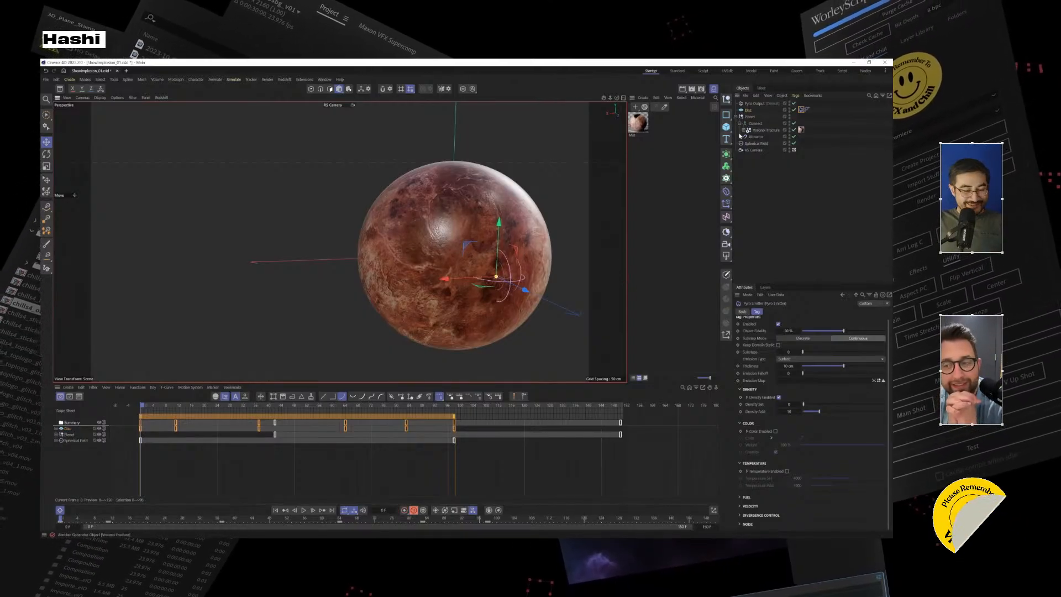
# Step: Shorten the project timeline to end at frame 120
pyautogui.click(748, 110)
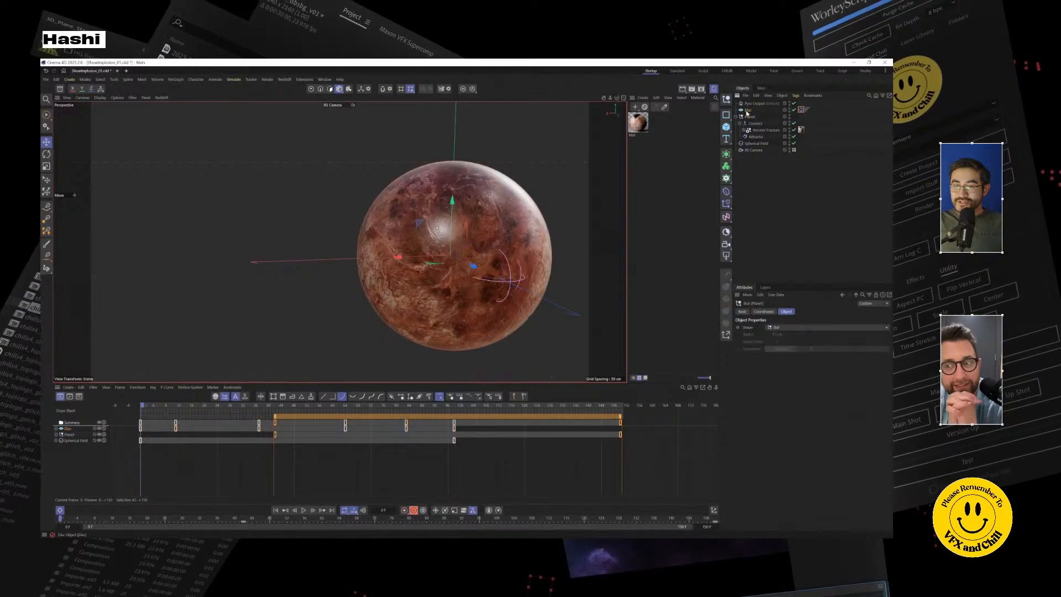
pyautogui.scroll(3, 502, 268)
pyautogui.scroll(5, 504, 266)
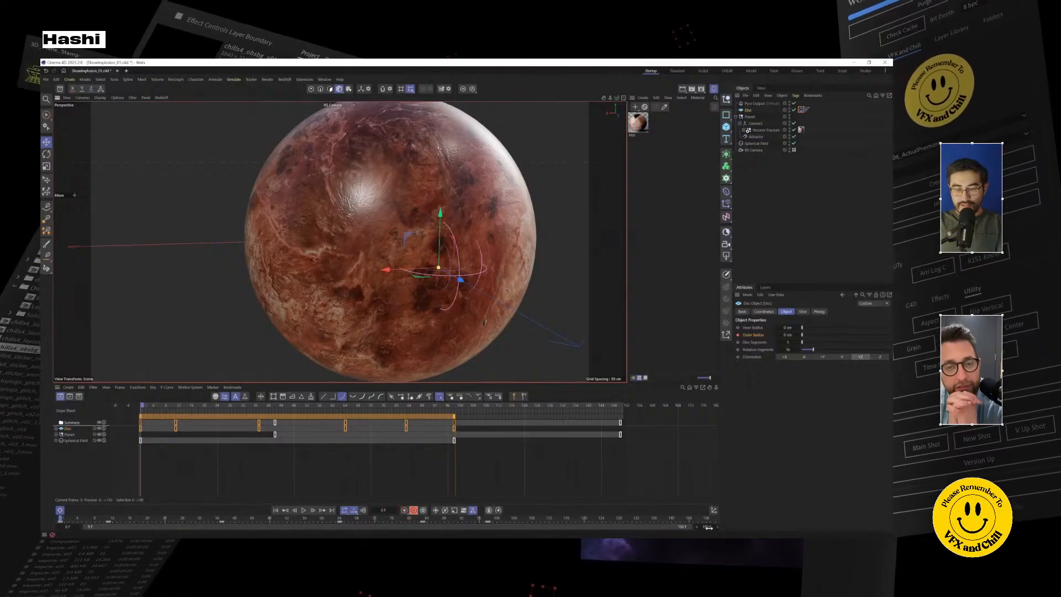
pyautogui.press('Return')
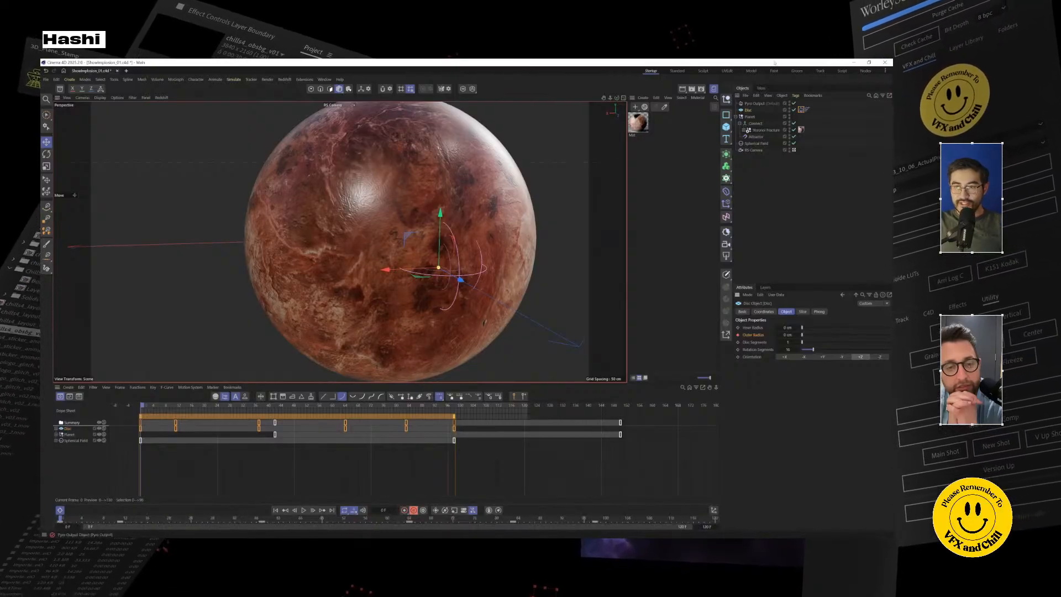
# Step: Add a Collider tag to the Connect object holding the planet's Alembic fracture and check its settings
pyautogui.click(761, 131)
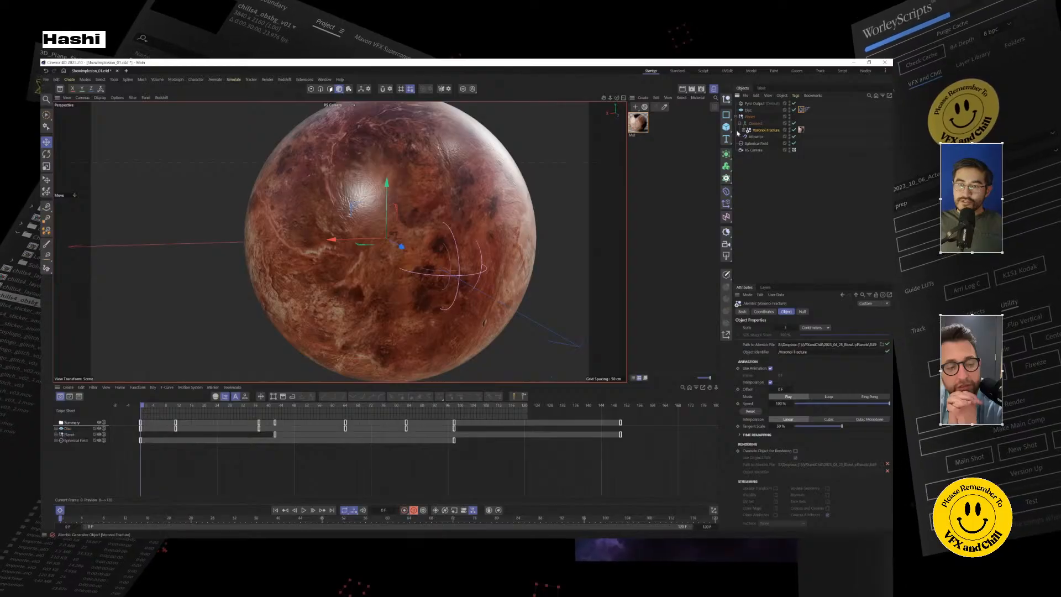
pyautogui.click(752, 123)
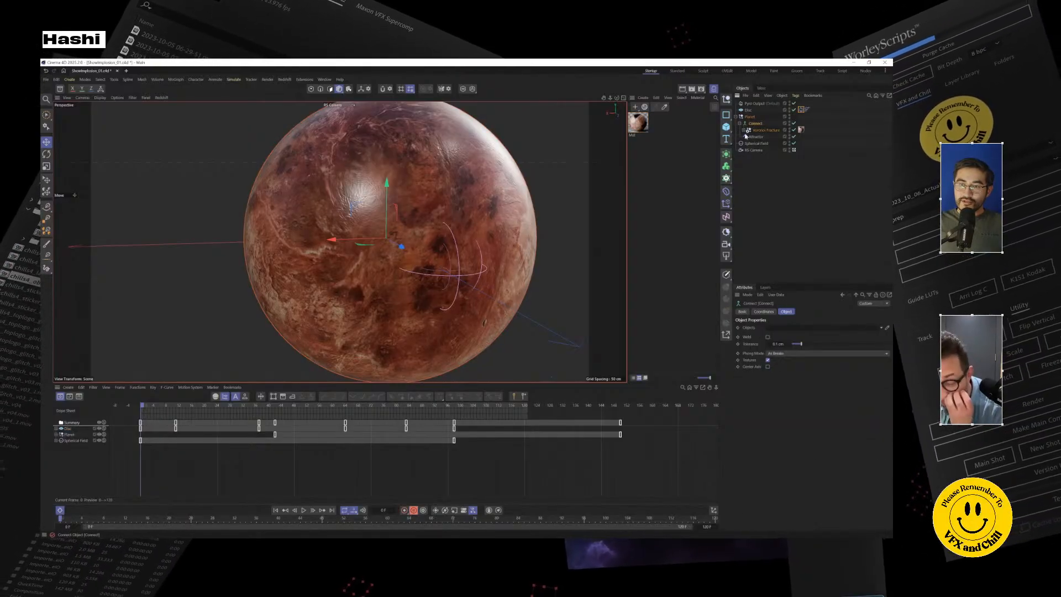
pyautogui.click(750, 131)
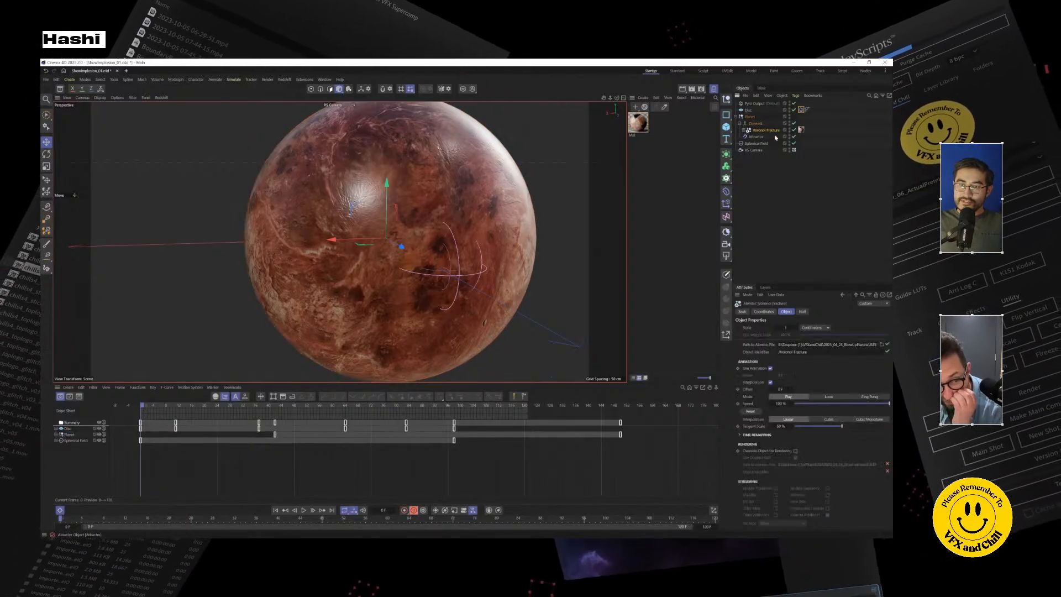
pyautogui.click(757, 124)
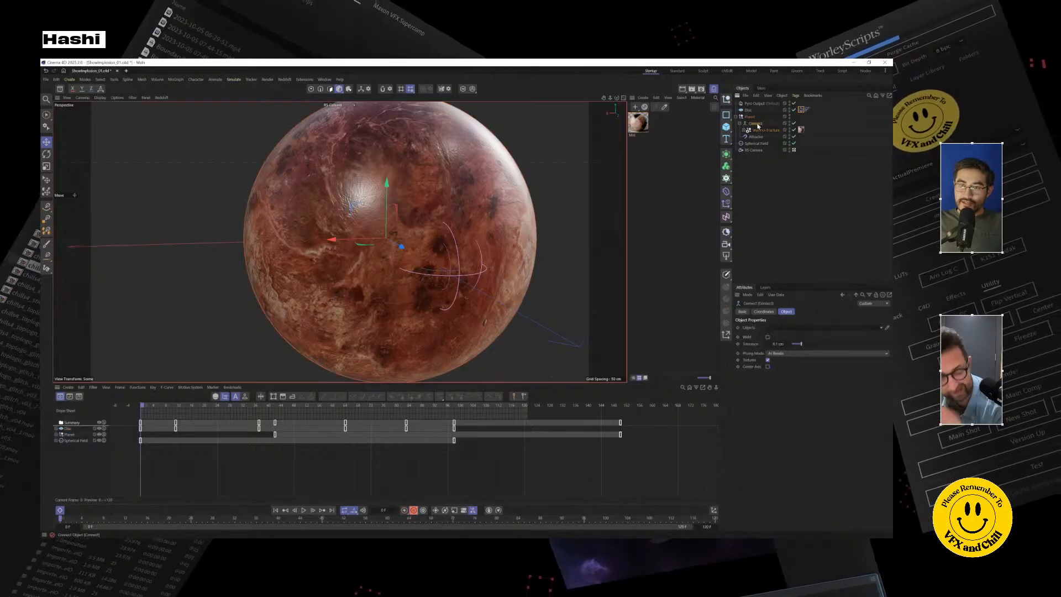
pyautogui.click(745, 130)
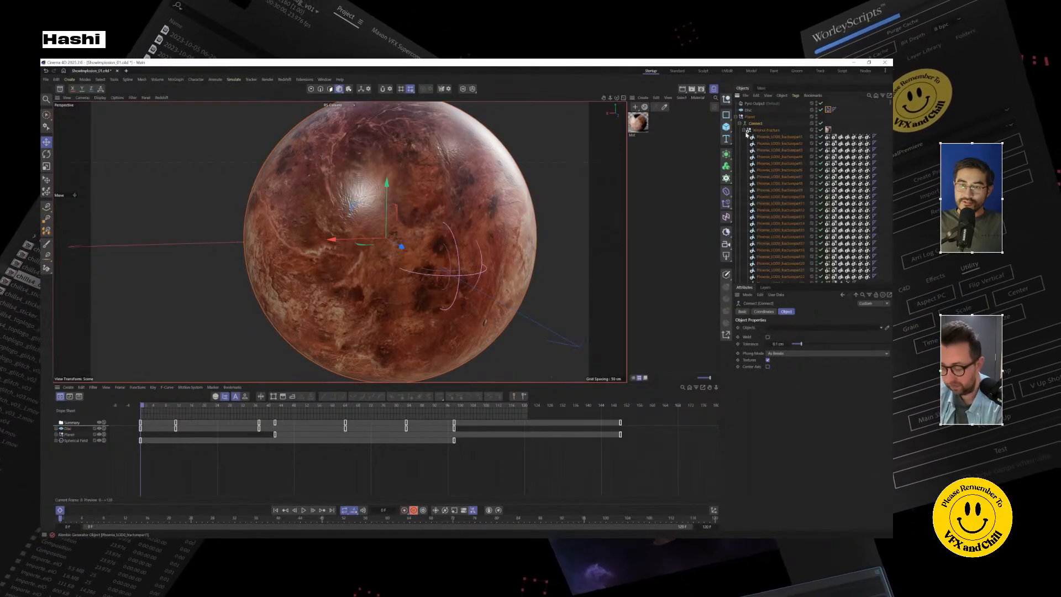
pyautogui.click(745, 130)
pyautogui.rightClick(756, 124)
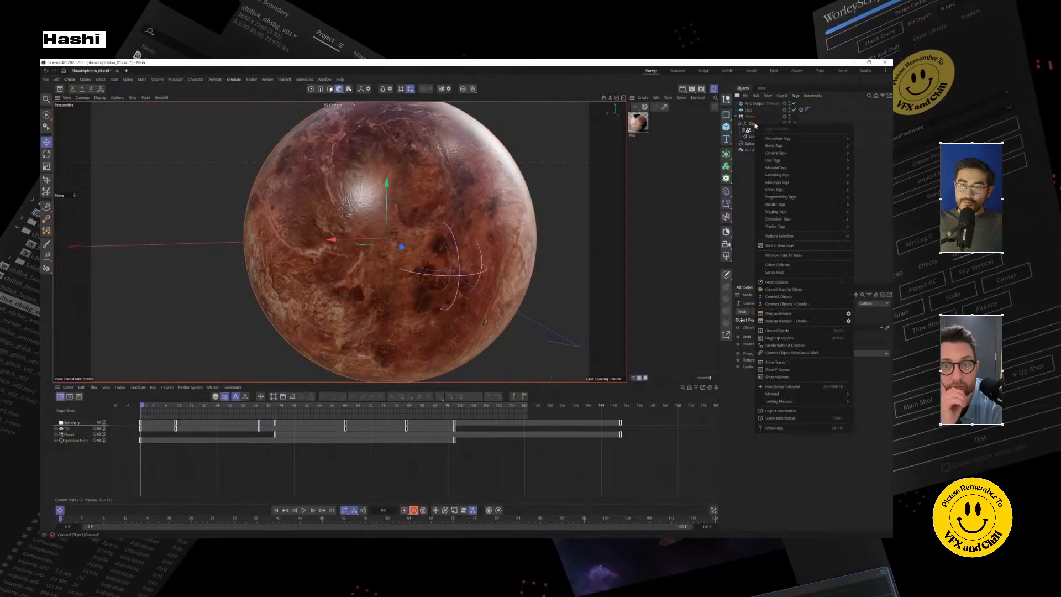
pyautogui.moveTo(832, 220)
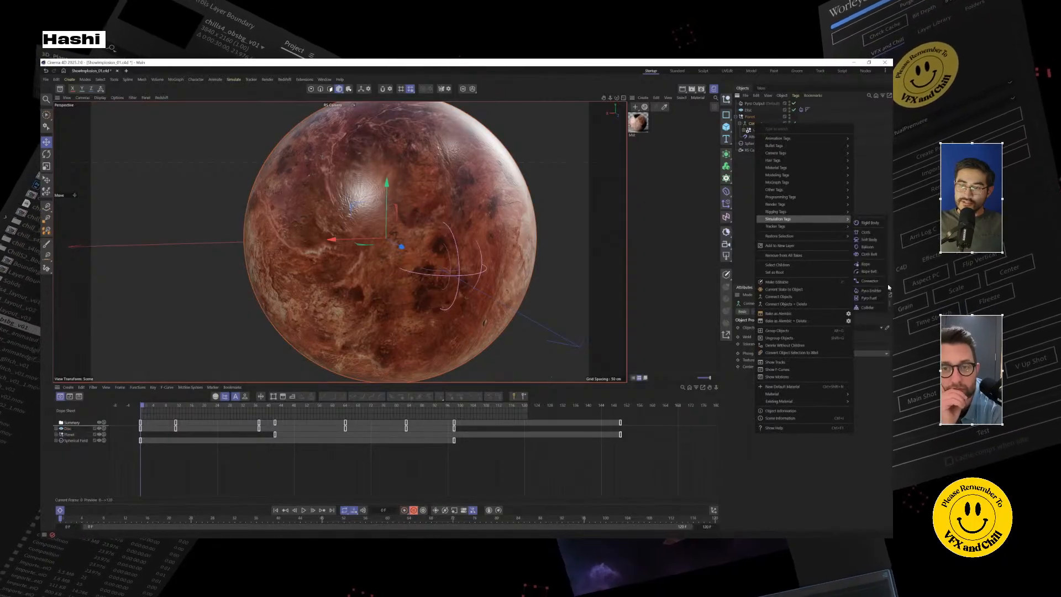
pyautogui.click(866, 308)
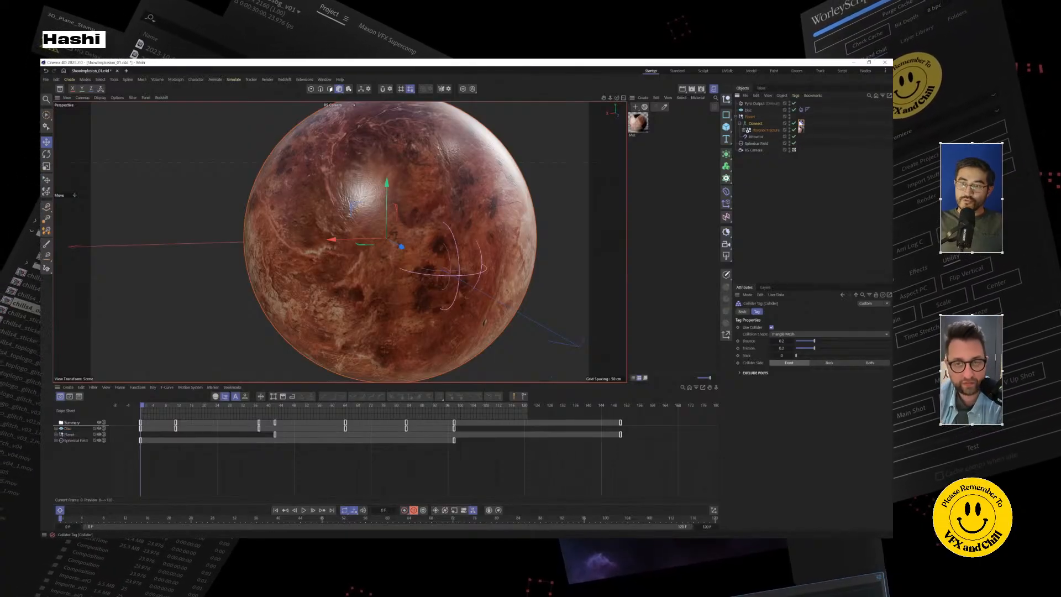
pyautogui.click(743, 126)
pyautogui.click(741, 124)
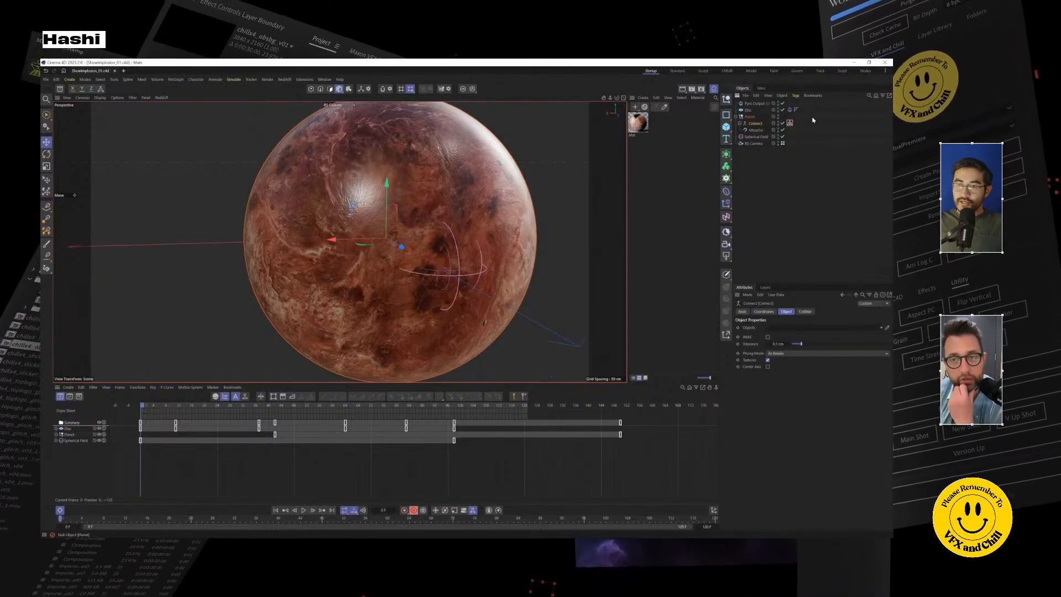
pyautogui.click(789, 123)
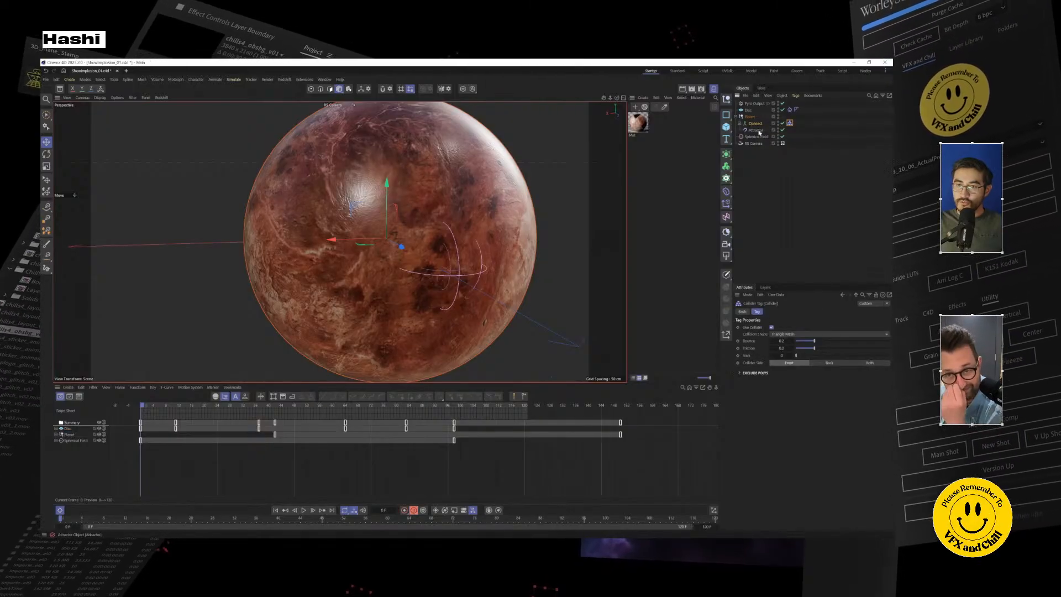
# Step: Run the pyro simulation with the planet colliding, pause it at frame 76, and examine the smoke from the side
pyautogui.keyDown('alt'); pyautogui.moveTo(483, 232); pyautogui.dragTo(519, 221); pyautogui.keyUp('alt')
pyautogui.keyDown('alt'); pyautogui.moveTo(518, 220); pyautogui.dragTo(486, 255, button='right'); pyautogui.keyUp('alt')
pyautogui.keyDown('alt'); pyautogui.moveTo(486, 254); pyautogui.dragTo(536, 239); pyautogui.keyUp('alt')
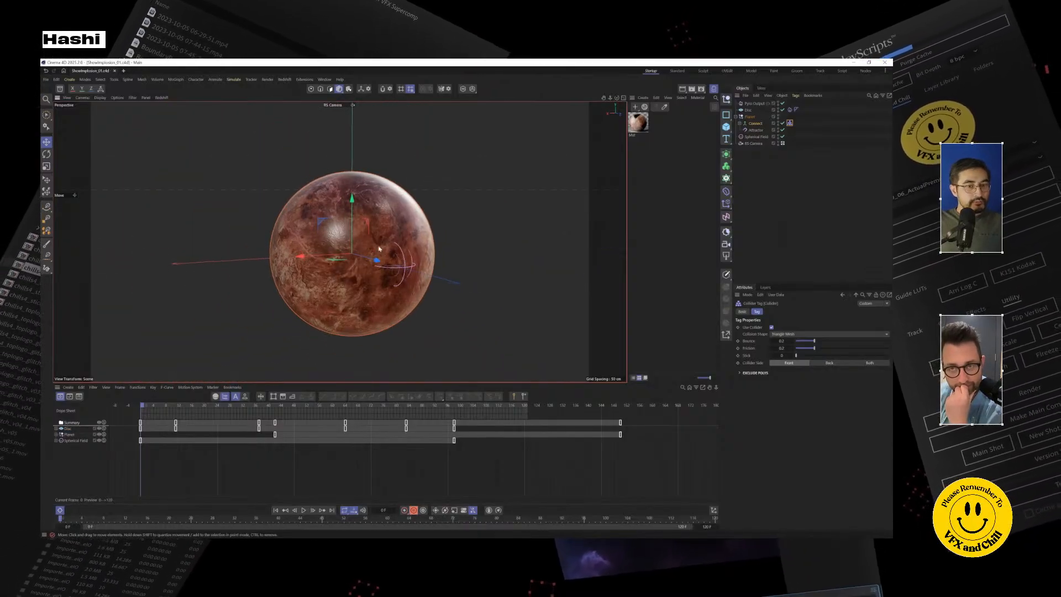
pyautogui.click(794, 169)
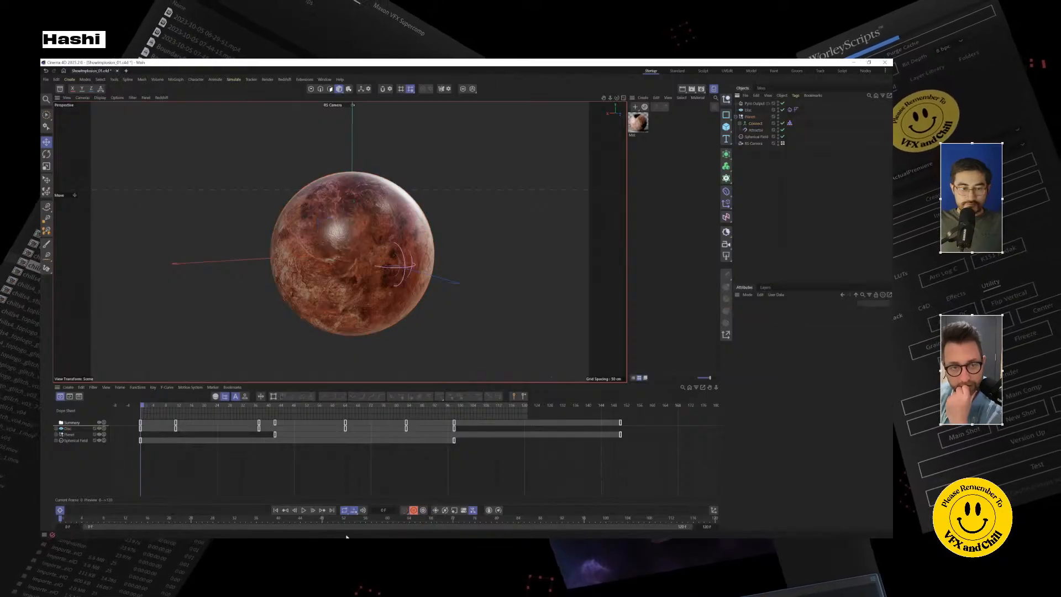
pyautogui.click(304, 509)
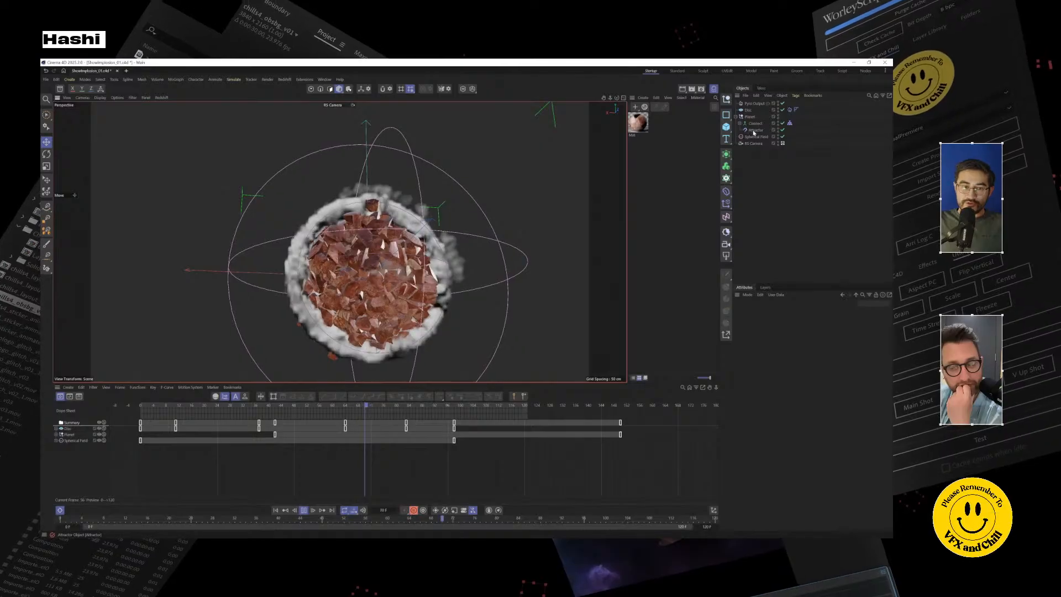
pyautogui.click(303, 510)
pyautogui.keyDown('alt'); pyautogui.moveTo(377, 311); pyautogui.dragTo(441, 316); pyautogui.keyUp('alt')
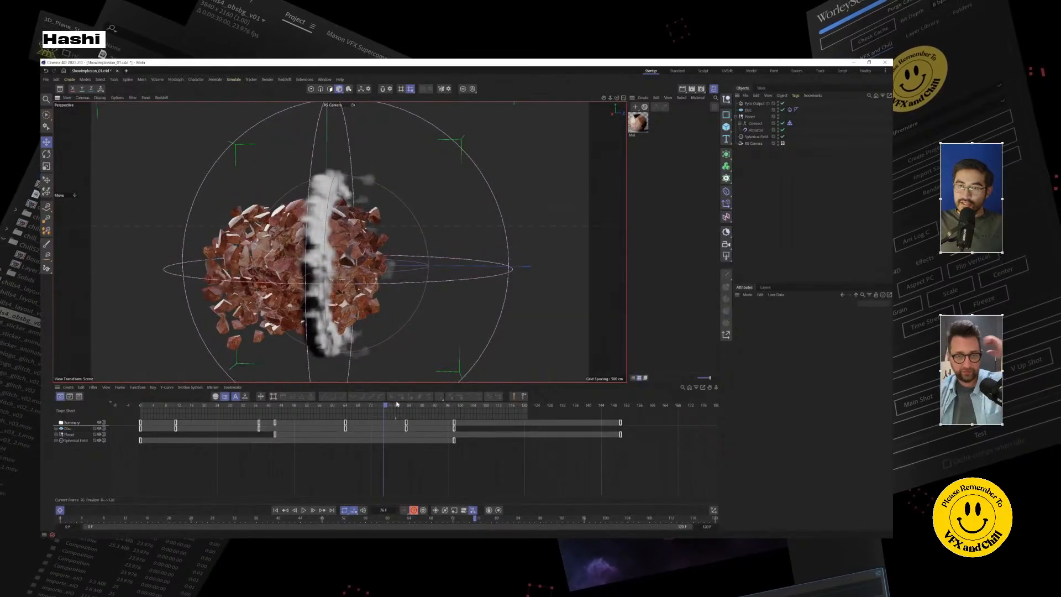
# Step: Keyframe Density Add on the disc's Pyro Emitter tag, from 10 at frame 76 to 0 at frame 86
pyautogui.click(754, 103)
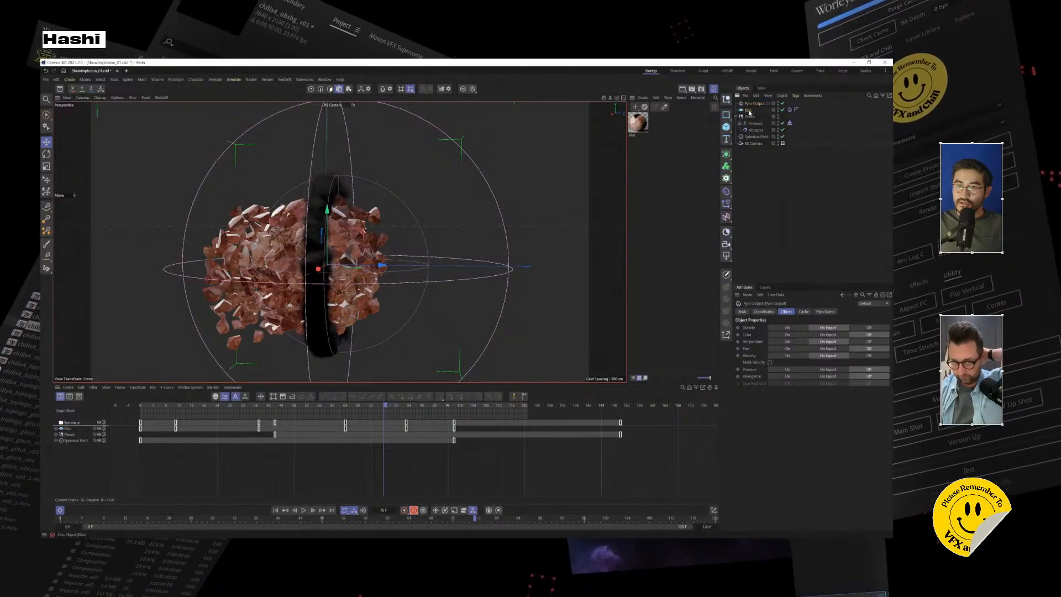
pyautogui.click(749, 110)
pyautogui.click(790, 111)
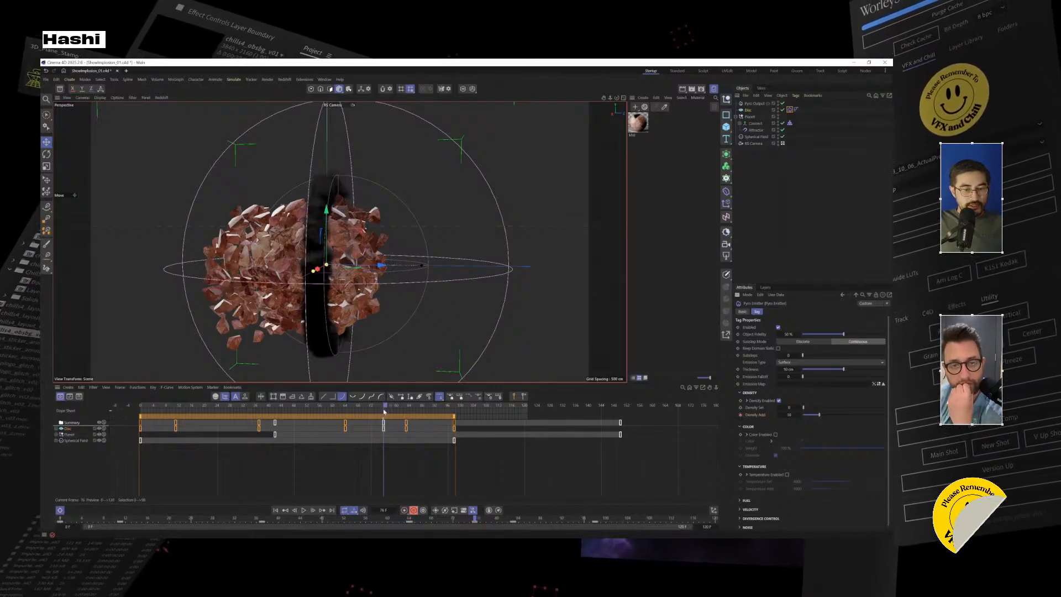
pyautogui.press('F8')
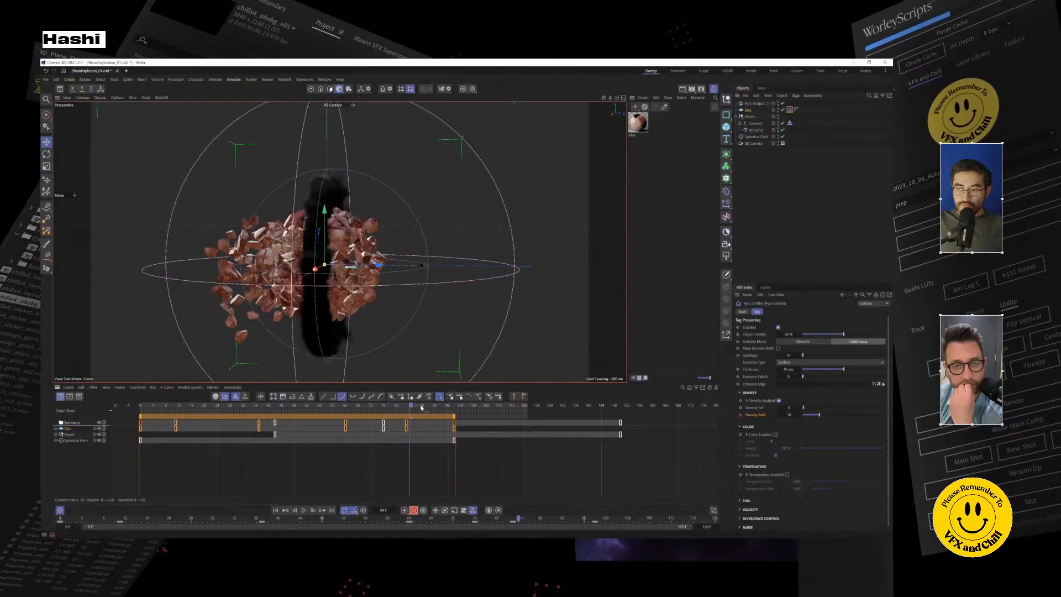
pyautogui.write('0')
pyautogui.press('Return')
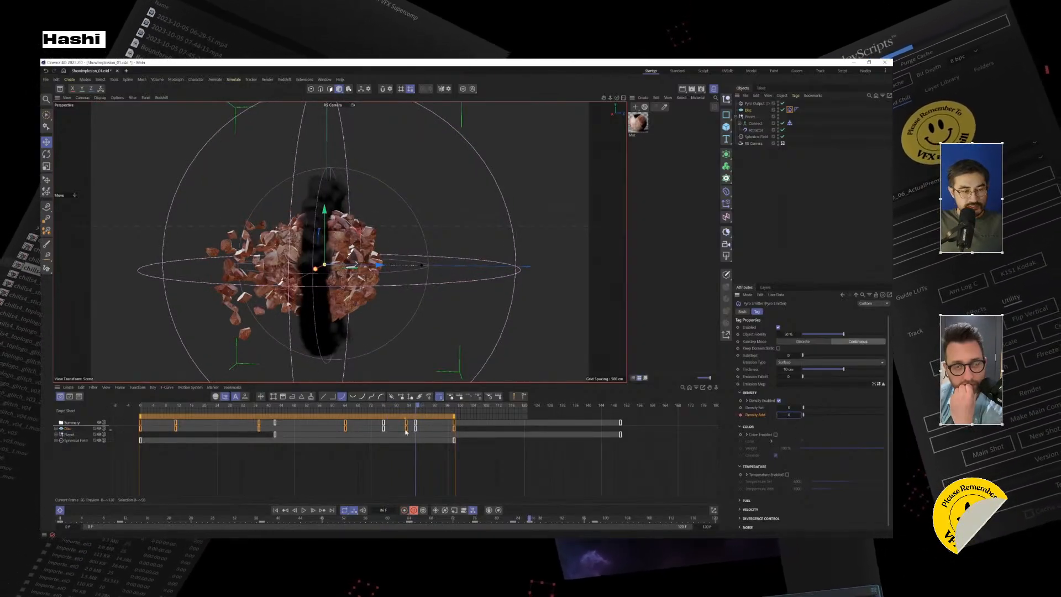
pyautogui.hotkey('shift', 'f')
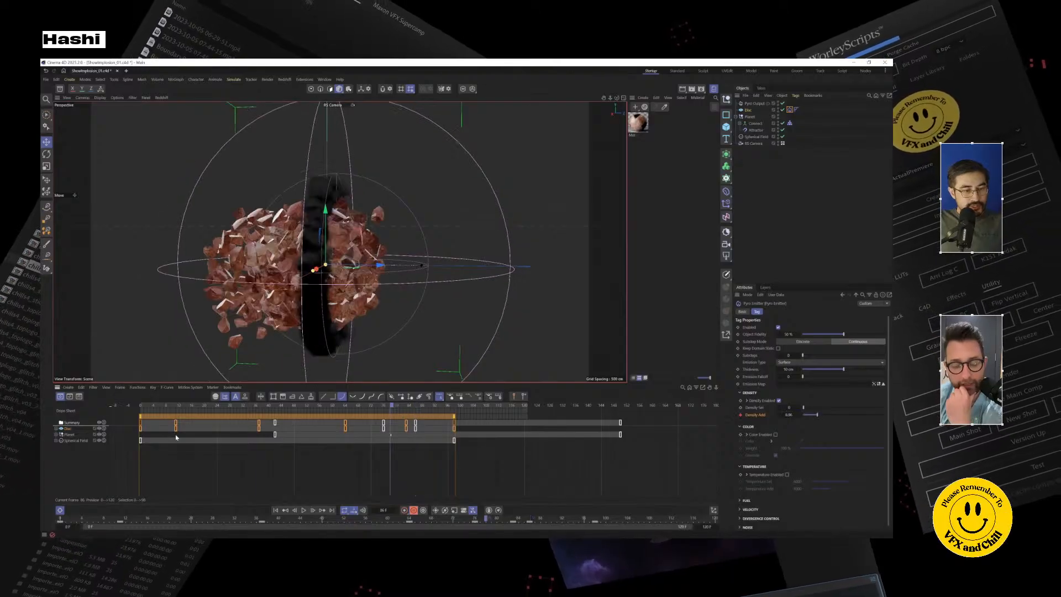
# Step: Examine the smoke and the early planet breakup from the front around frame 25, with the Pyro Output selected
pyautogui.click(753, 104)
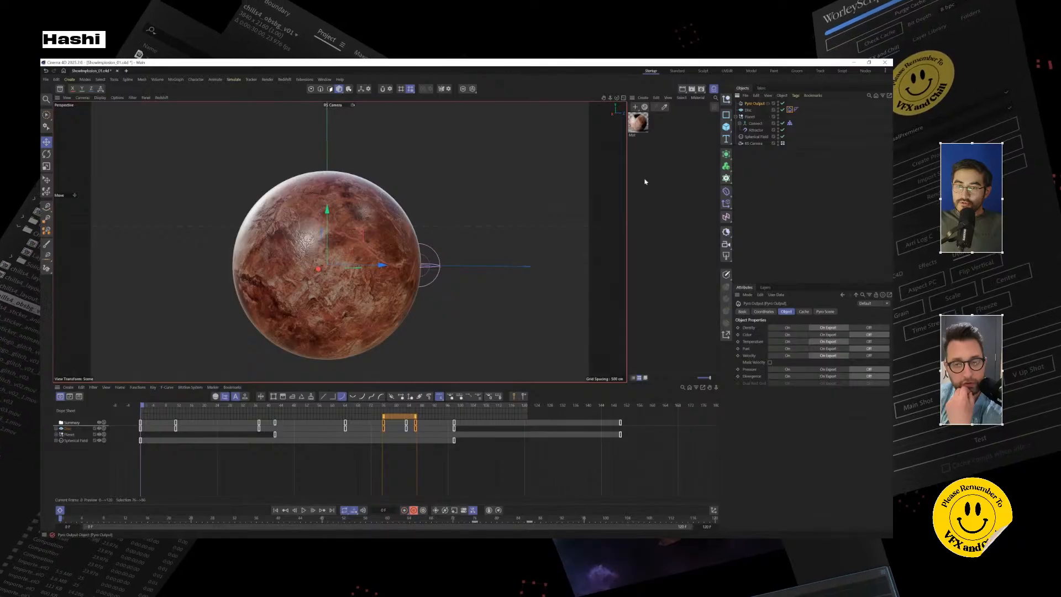
pyautogui.keyDown('alt'); pyautogui.moveTo(421, 350); pyautogui.dragTo(350, 367); pyautogui.keyUp('alt')
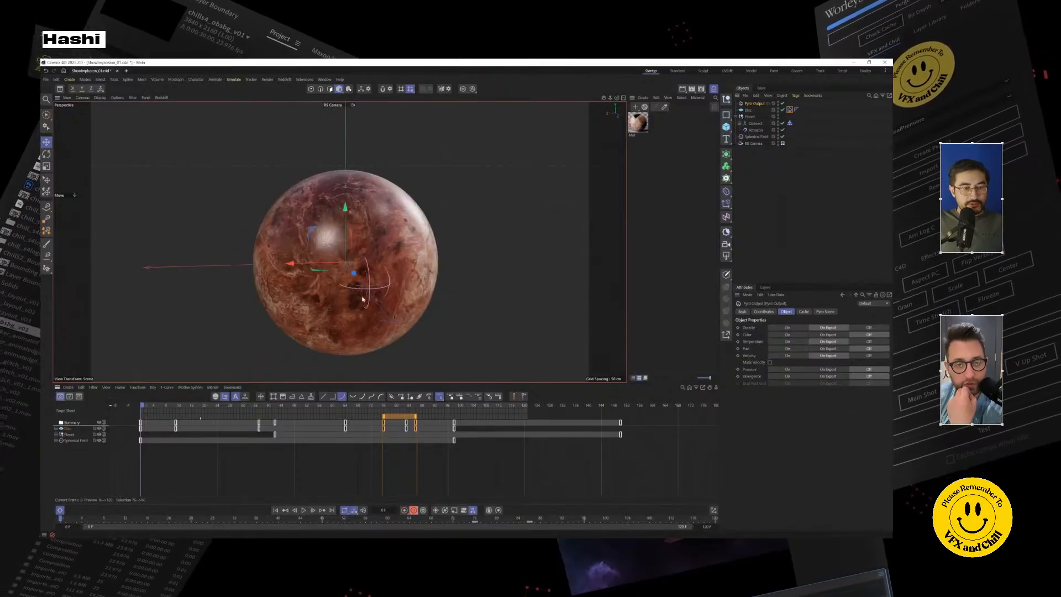
pyautogui.click(203, 405)
pyautogui.click(221, 405)
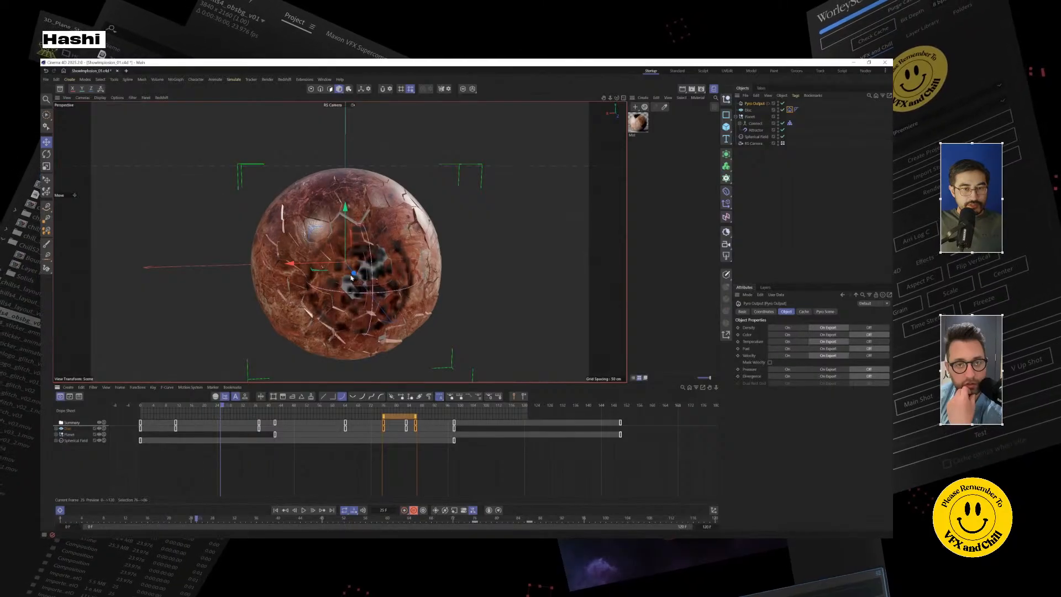
# Step: Add a Turbulence force to the scene and set its strength to about 38 cm
pyautogui.click(726, 193)
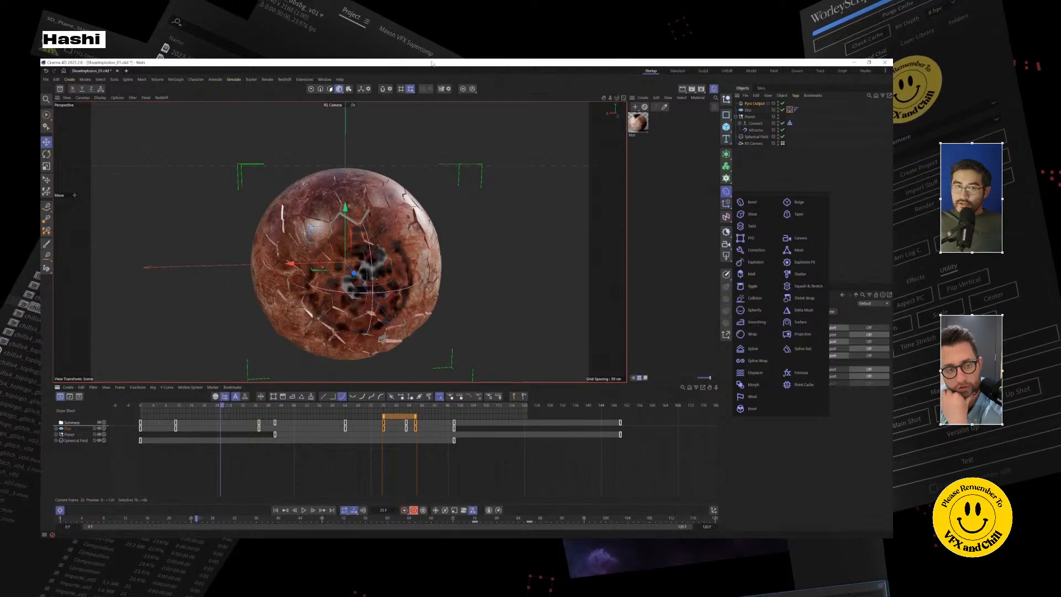
pyautogui.click(233, 79)
pyautogui.moveTo(246, 93)
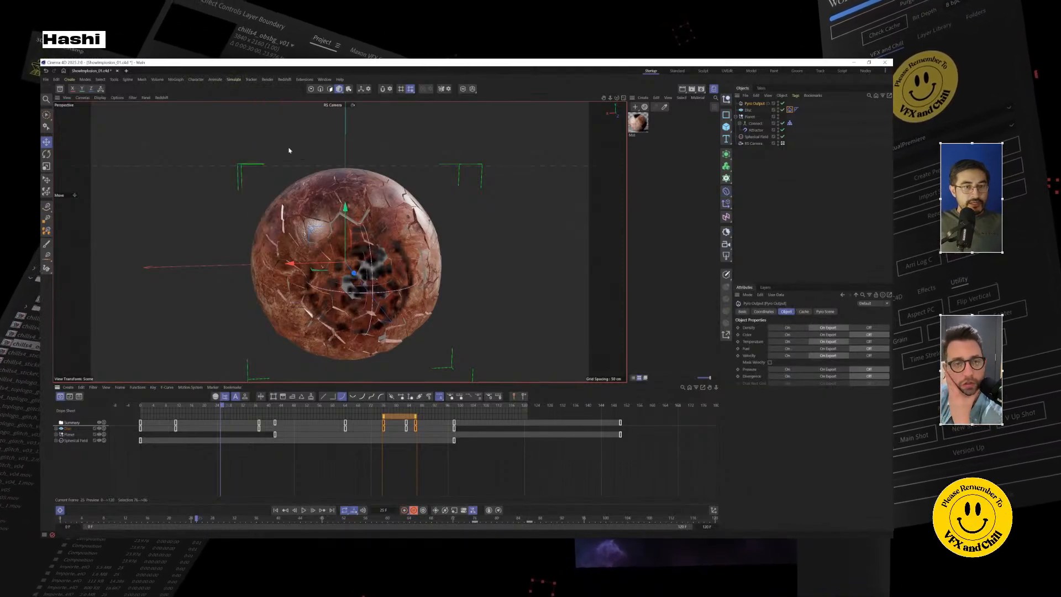
pyautogui.click(288, 147)
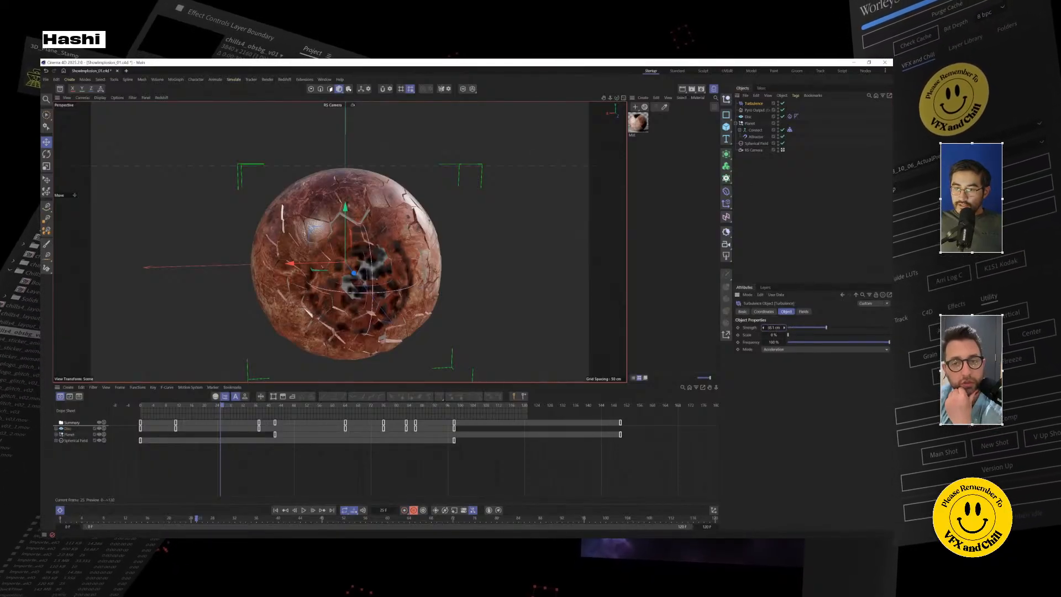
# Step: Run the pyro simulation from frame 0 with the turbulence and stop it once the smoke rings the shattered planet
pyautogui.click(275, 510)
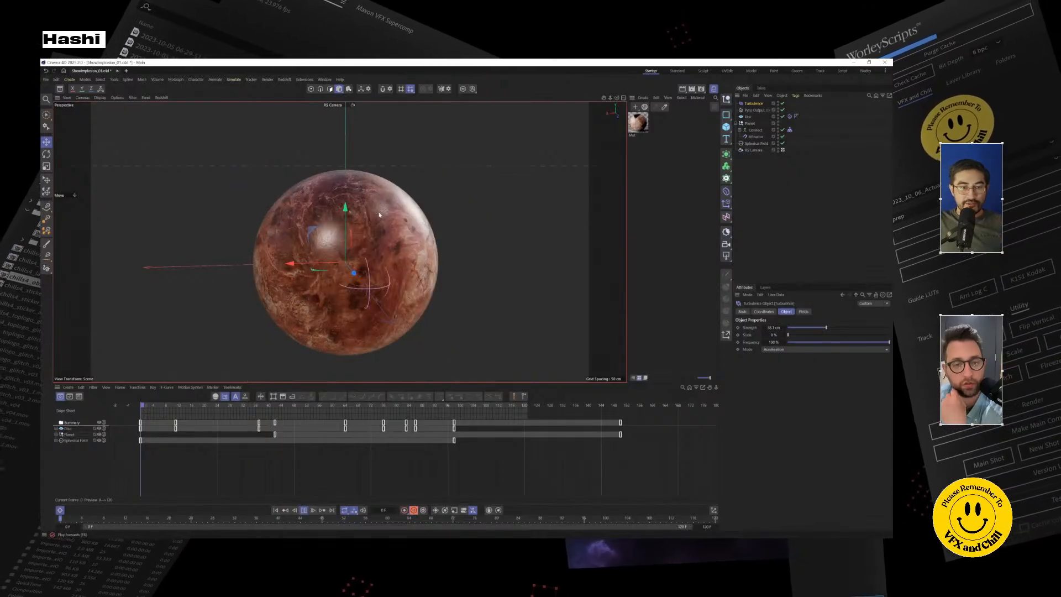
pyautogui.press('F8')
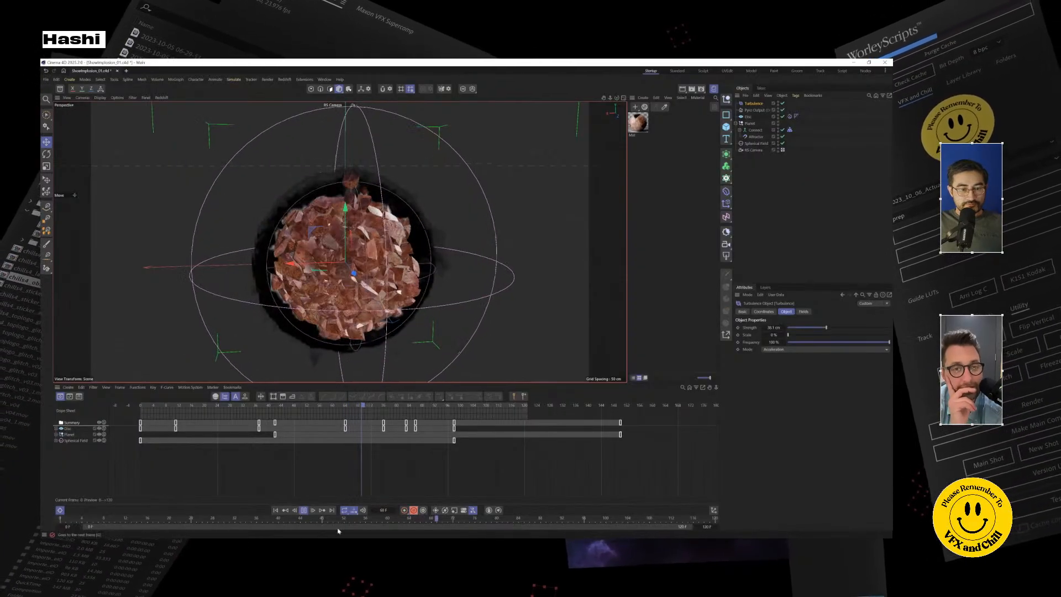
pyautogui.click(303, 510)
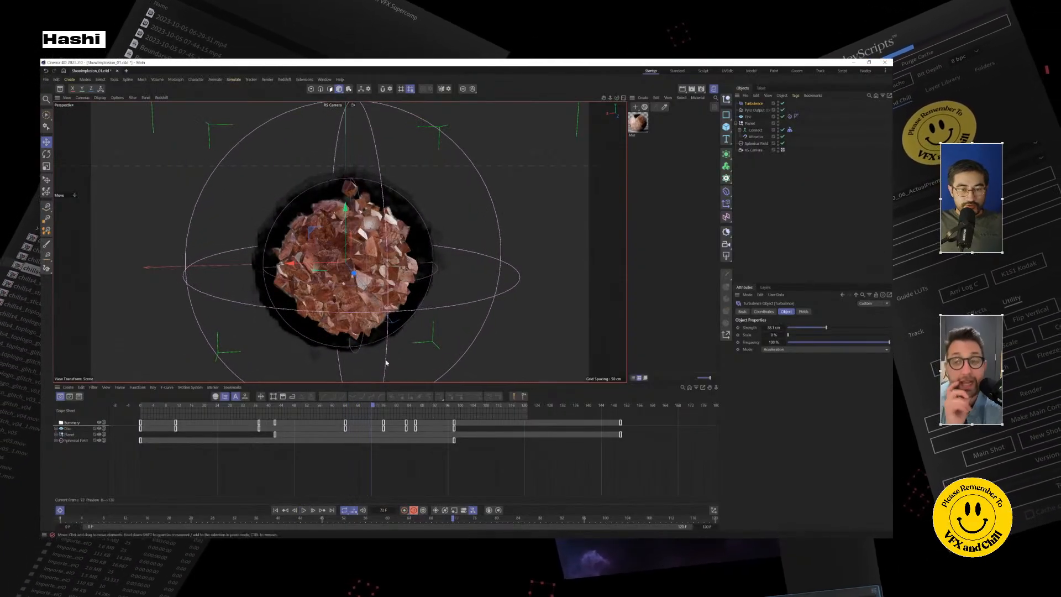
# Step: Shift the disc's Pyro Emitter density keyframes about 14 frames earlier, and return to frame 0
pyautogui.click(749, 116)
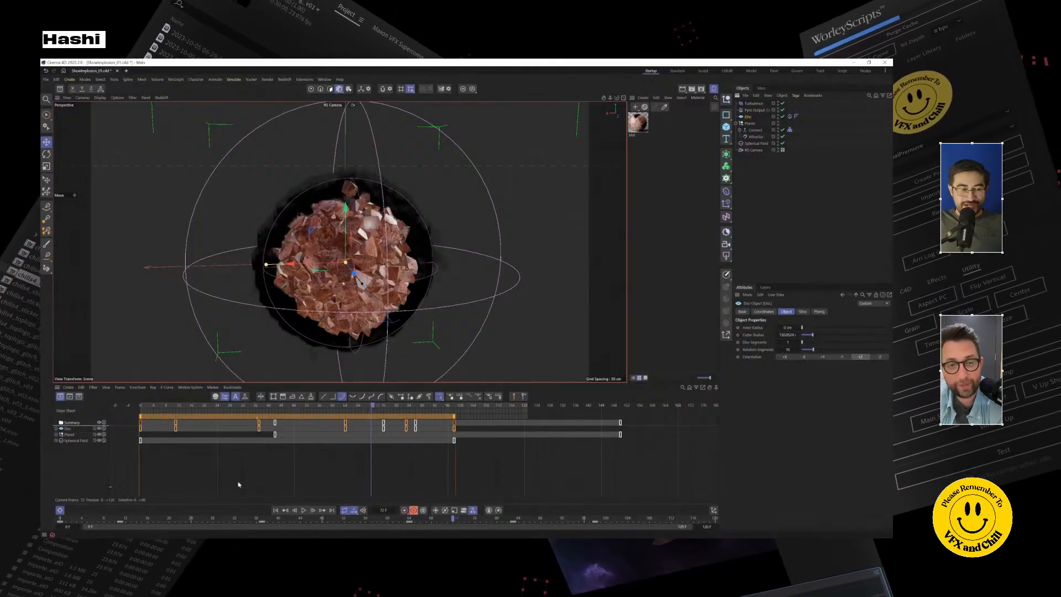
pyautogui.click(57, 428)
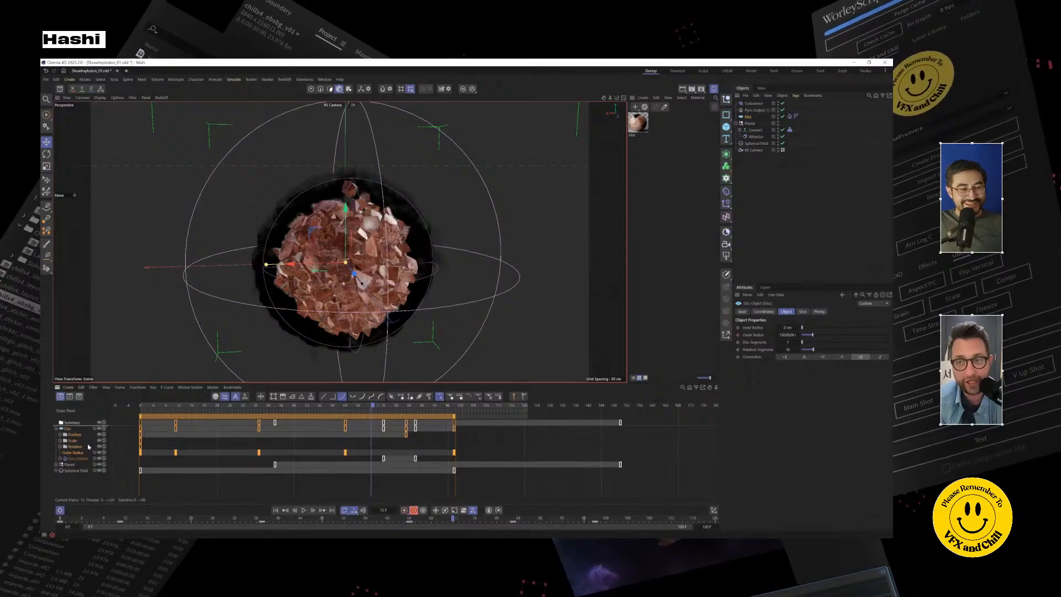
pyautogui.click(79, 462)
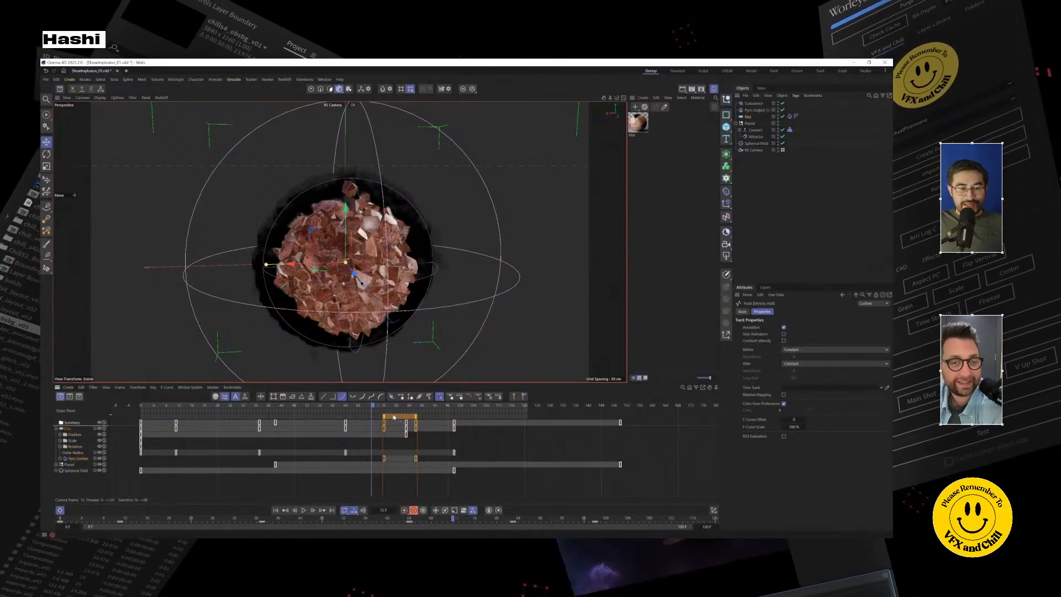
pyautogui.moveTo(394, 417); pyautogui.dragTo(357, 421)
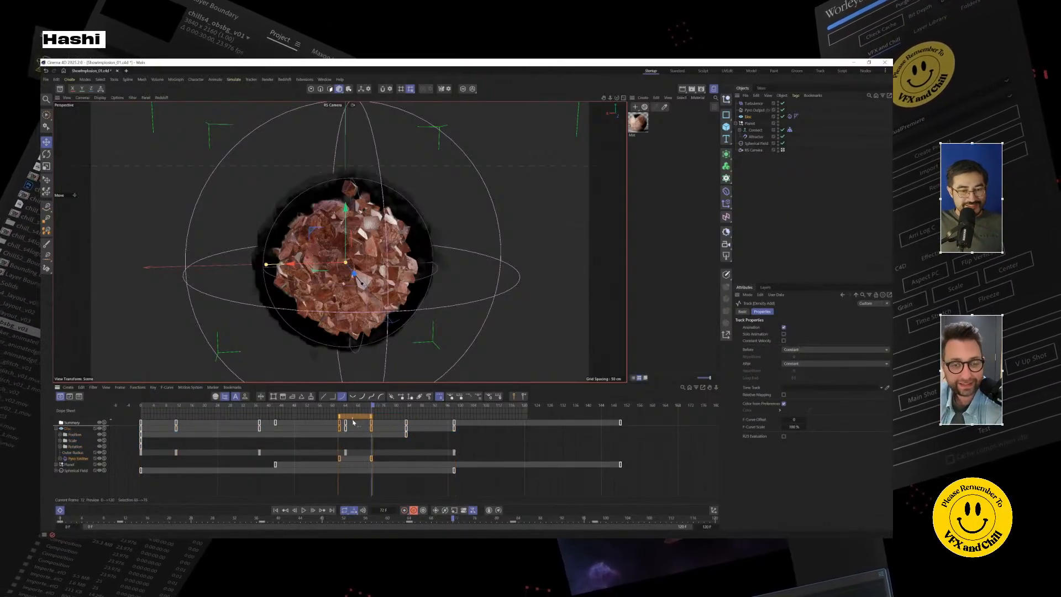
pyautogui.click(148, 409)
pyautogui.moveTo(118, 416); pyautogui.dragTo(128, 422)
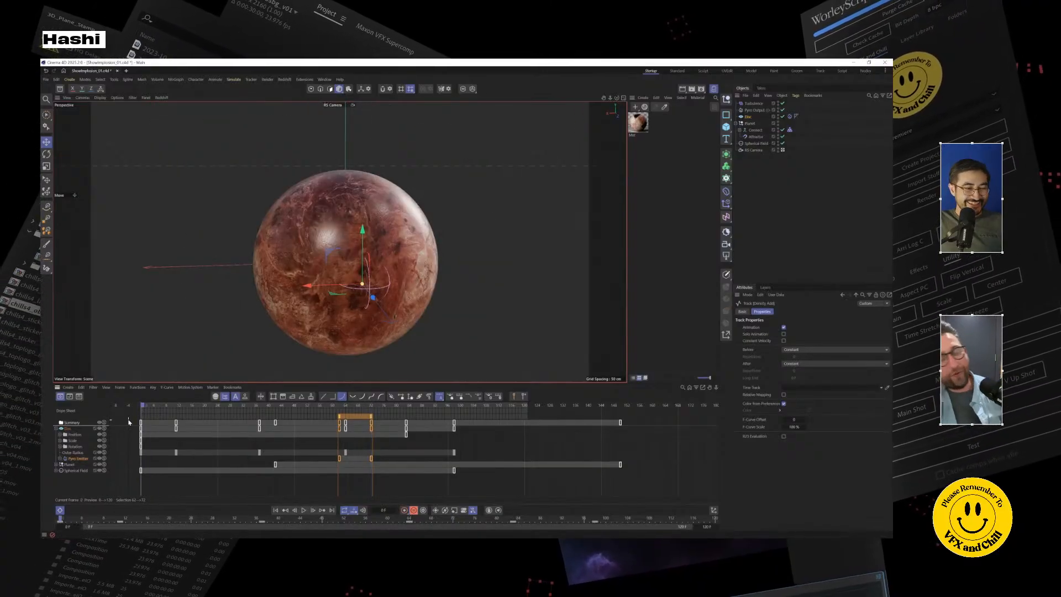
pyautogui.click(817, 128)
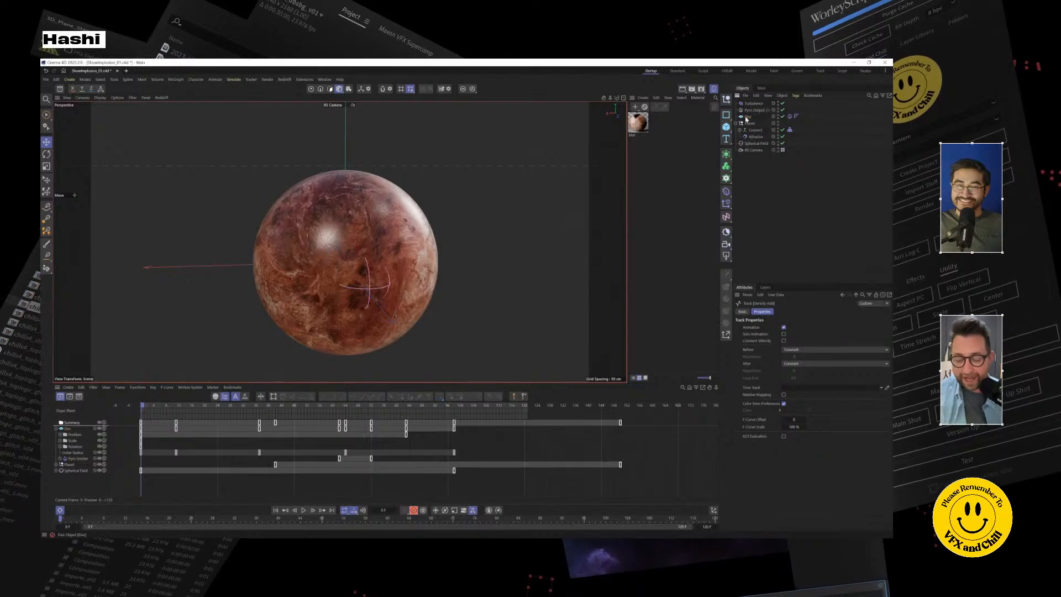
pyautogui.click(748, 117)
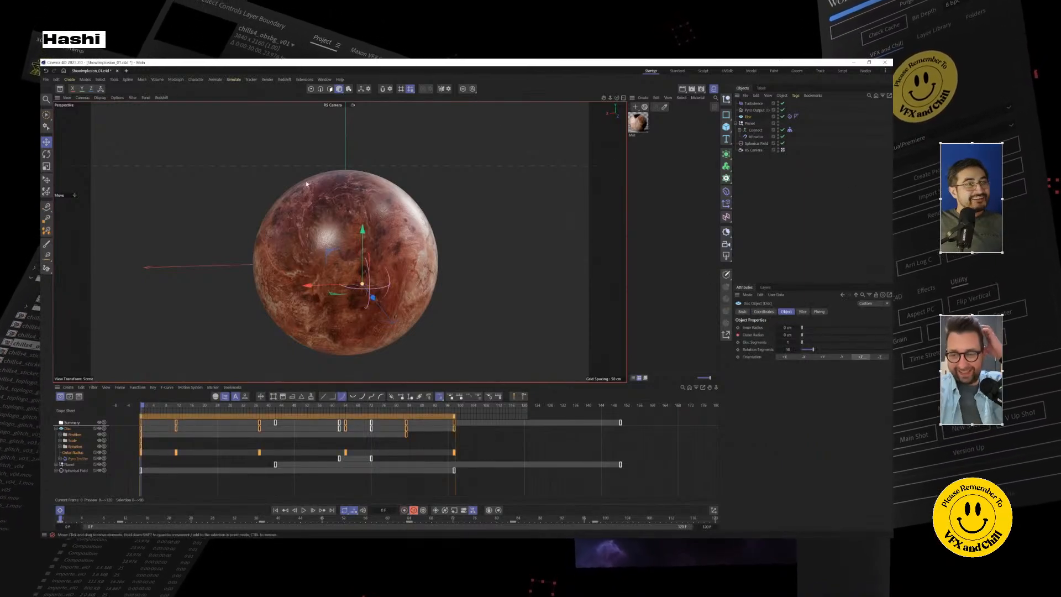
pyautogui.click(725, 216)
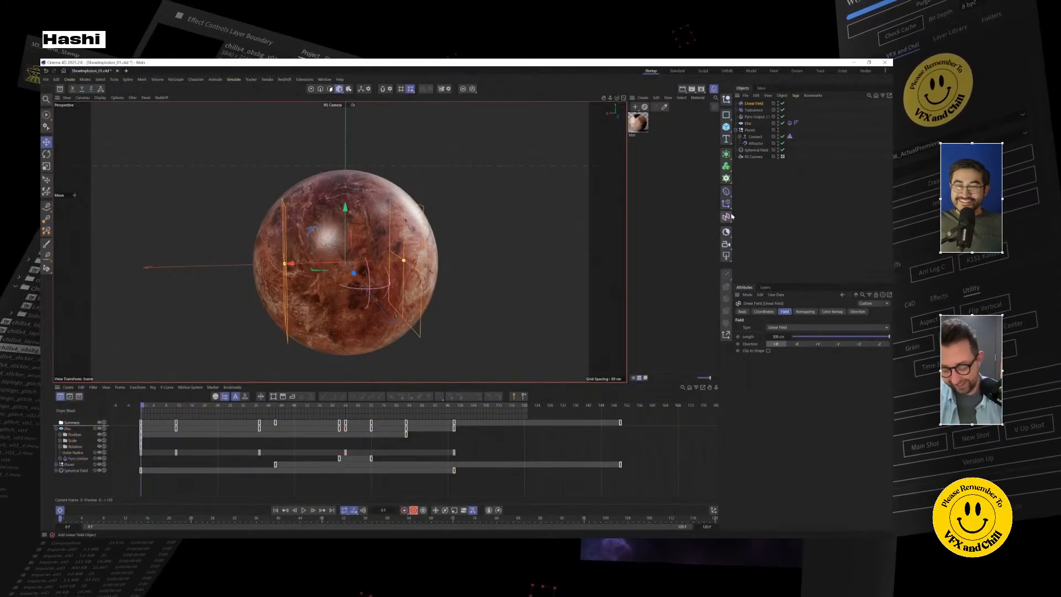
pyautogui.click(810, 213)
pyautogui.click(746, 104)
pyautogui.press('Delete')
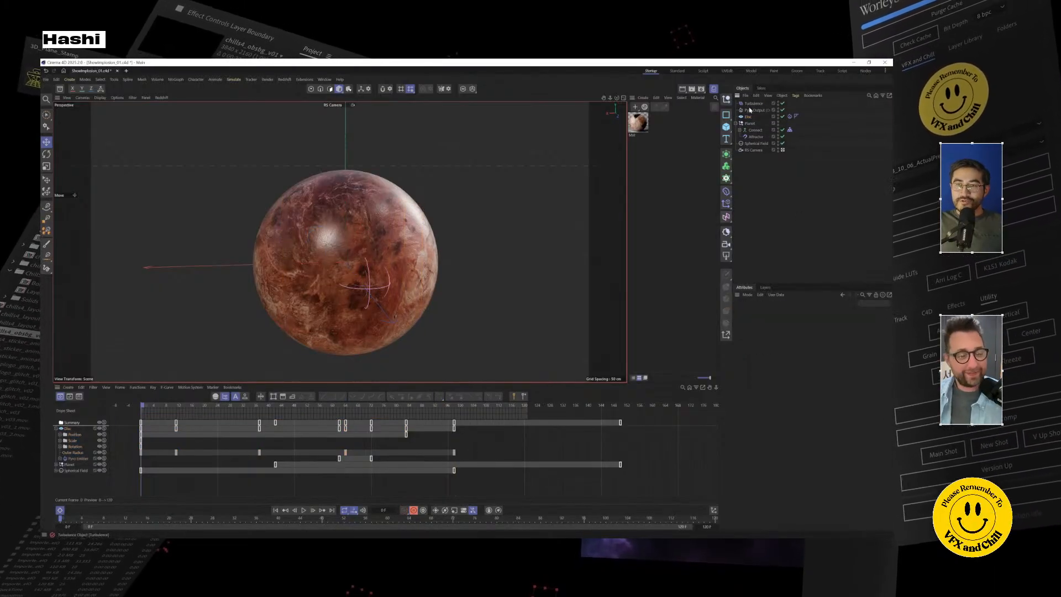
# Step: Set the Pyro Output's Density to On, and turn its Temperature and Fuel off
pyautogui.click(751, 111)
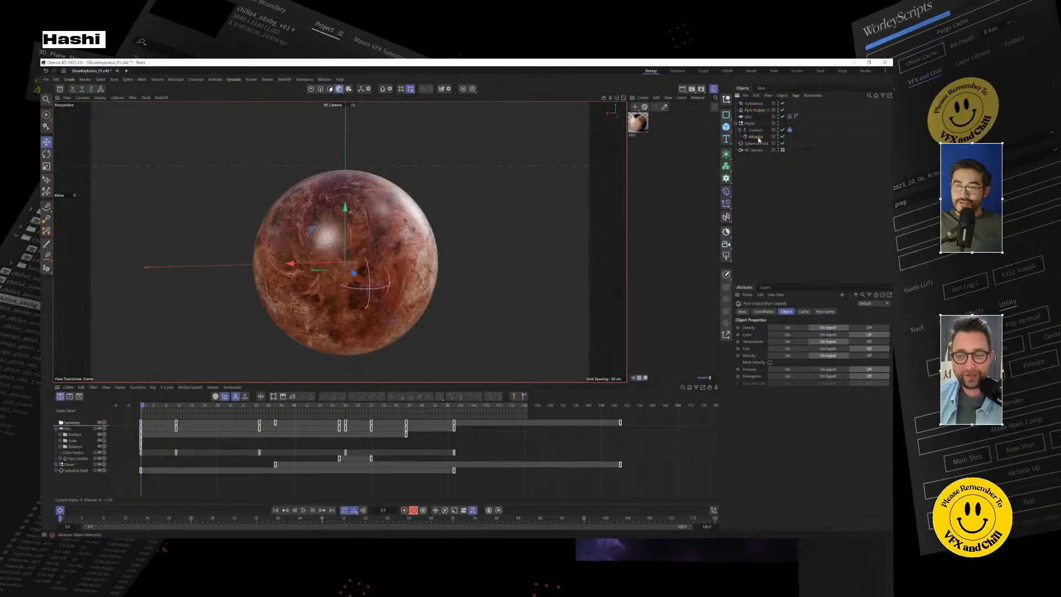
pyautogui.click(754, 136)
pyautogui.click(755, 143)
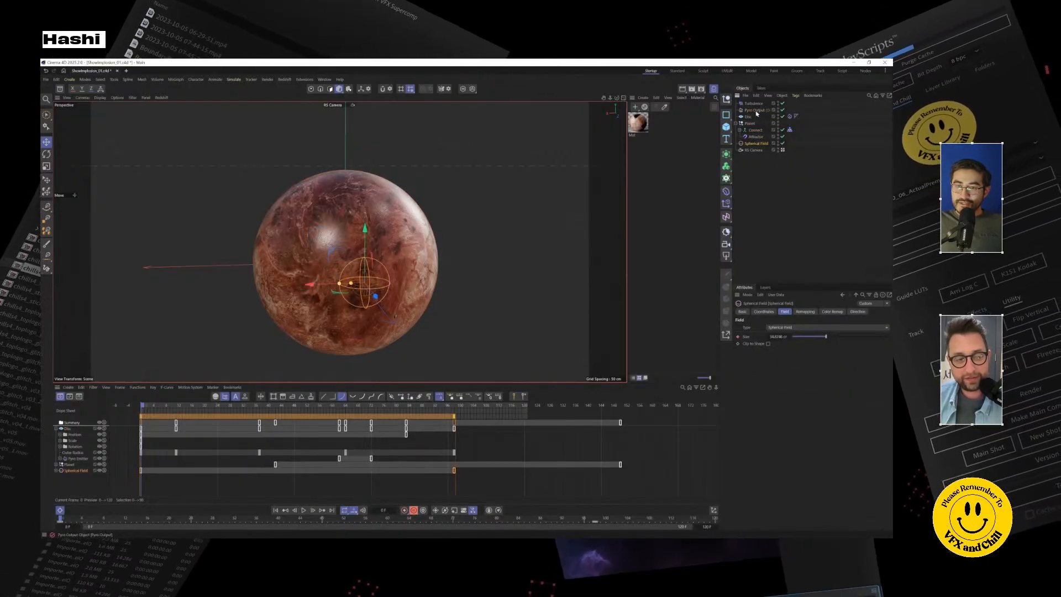
pyautogui.click(754, 111)
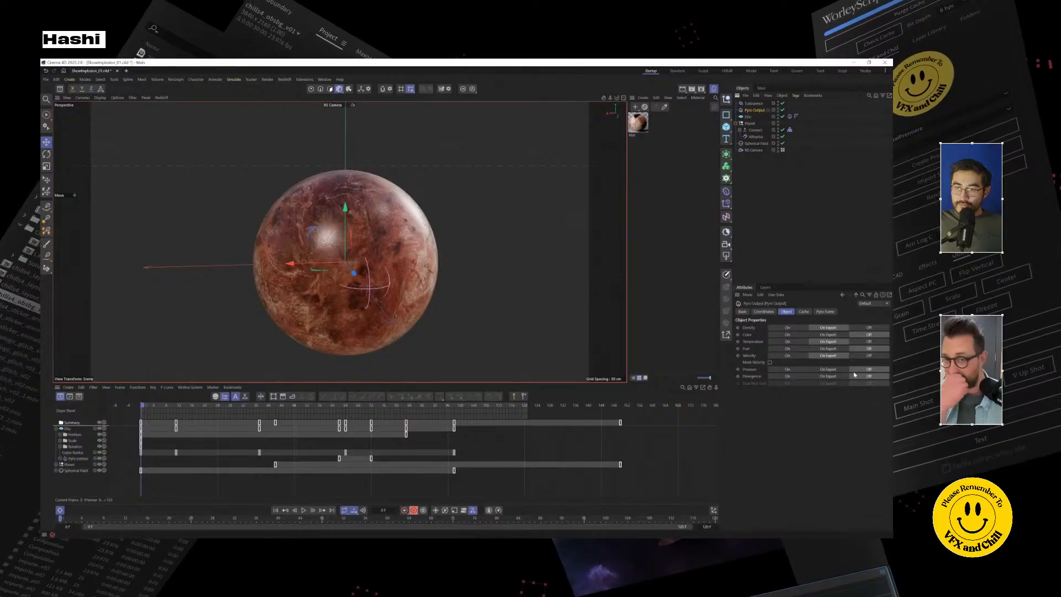
pyautogui.click(868, 342)
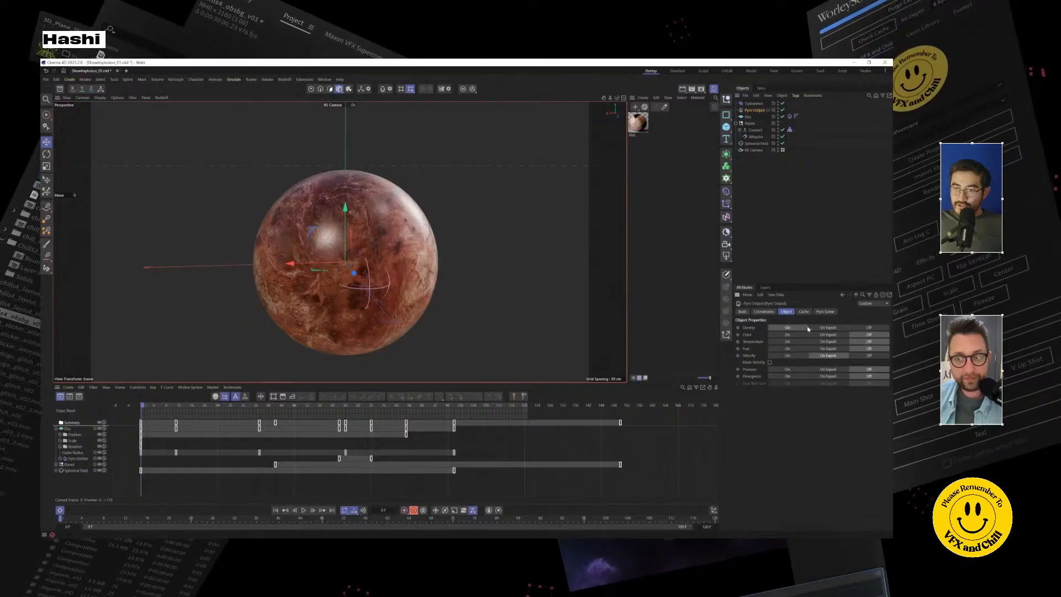
pyautogui.rightClick(755, 111)
pyautogui.moveTo(799, 209)
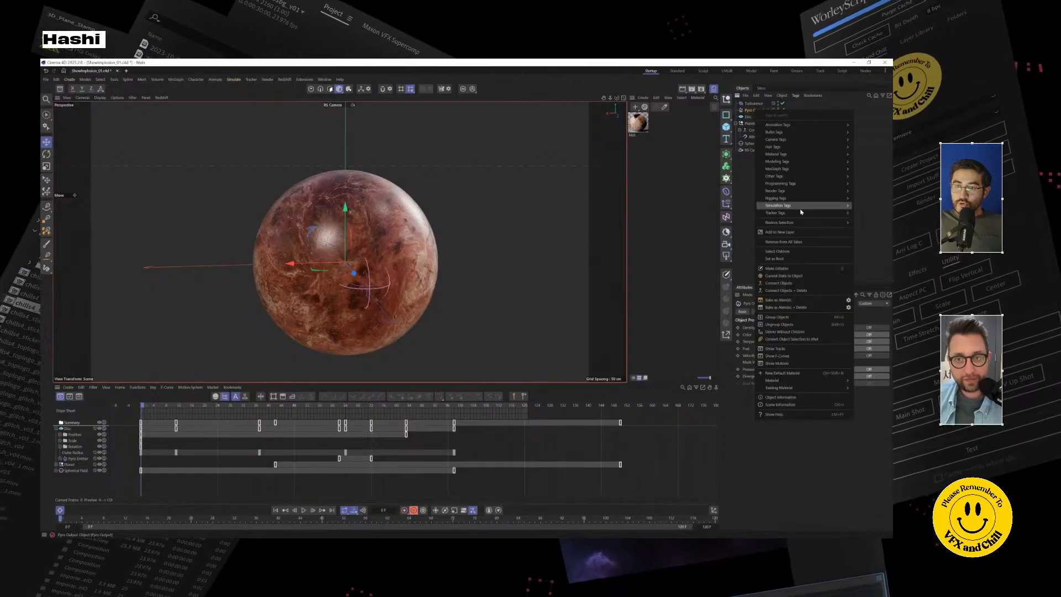
pyautogui.click(749, 113)
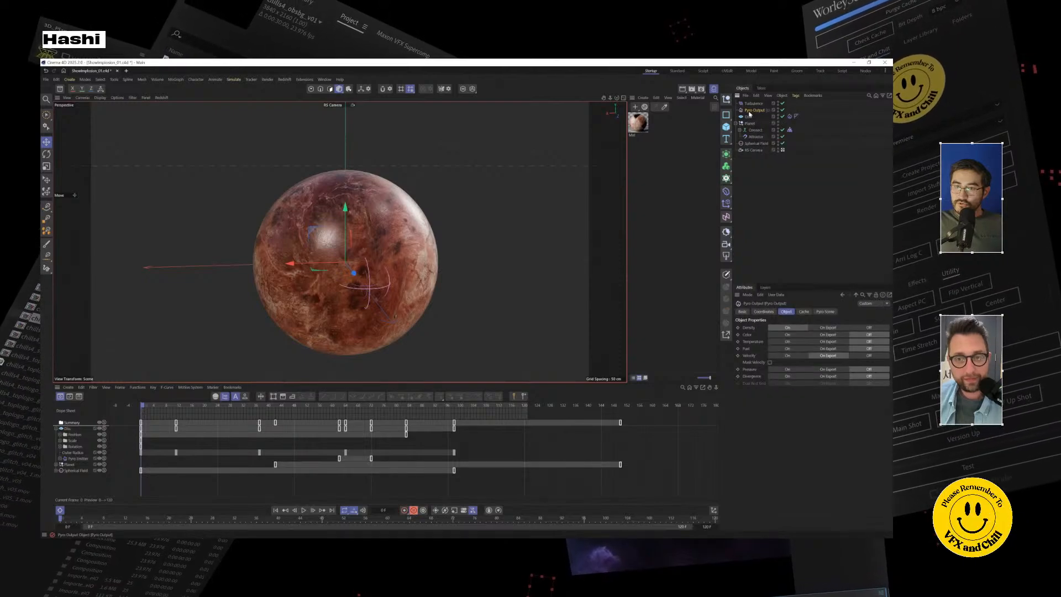
# Step: Cache the scene's pyro simulation into the PYRO folder inside AdobeCache on Local Disk (D:), keeping the progress window clear of the settings
pyautogui.click(803, 311)
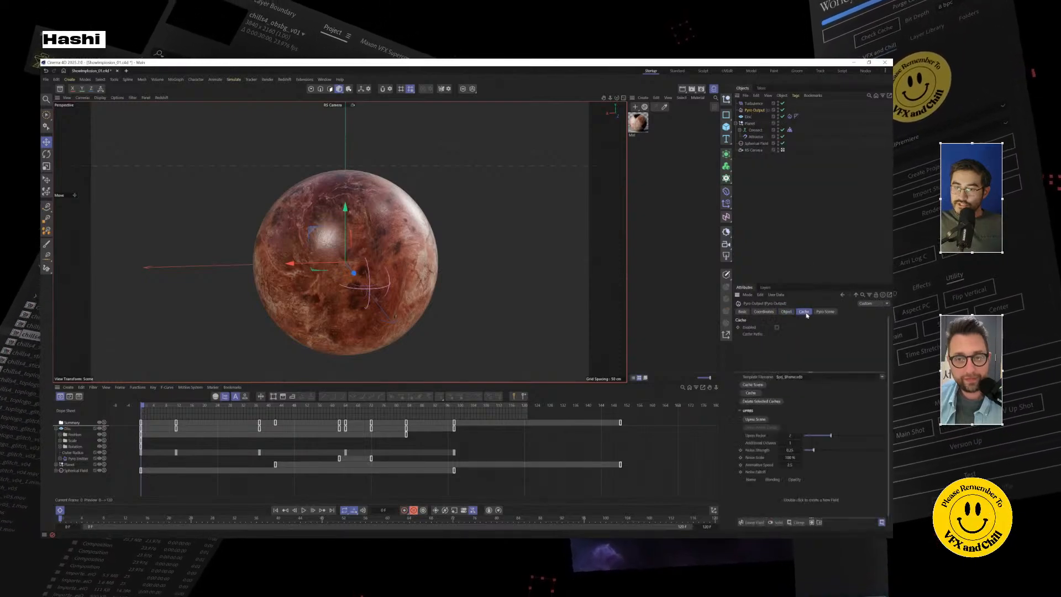
pyautogui.click(752, 385)
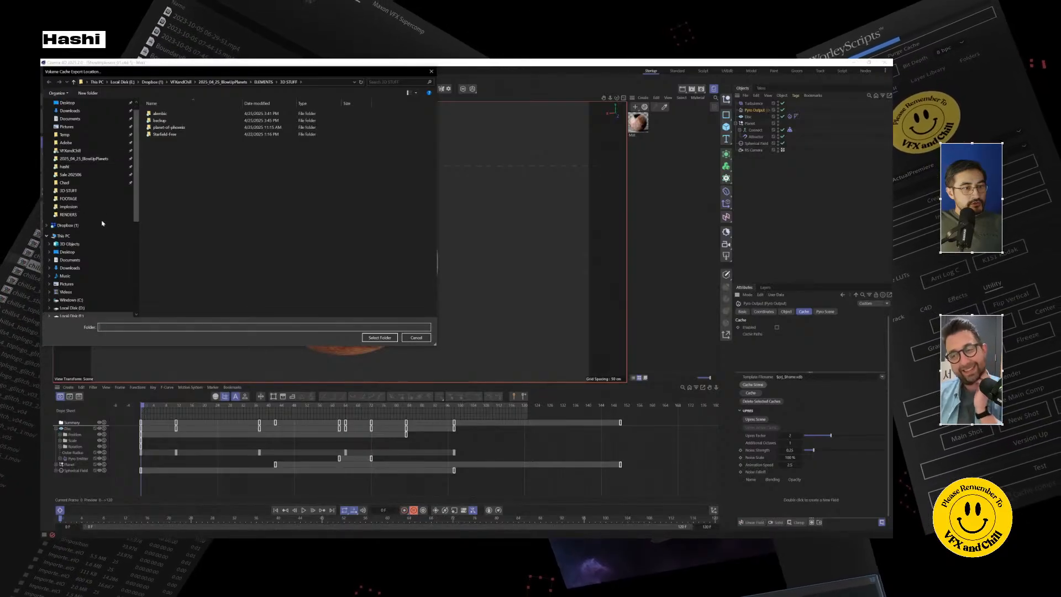
pyautogui.click(83, 307)
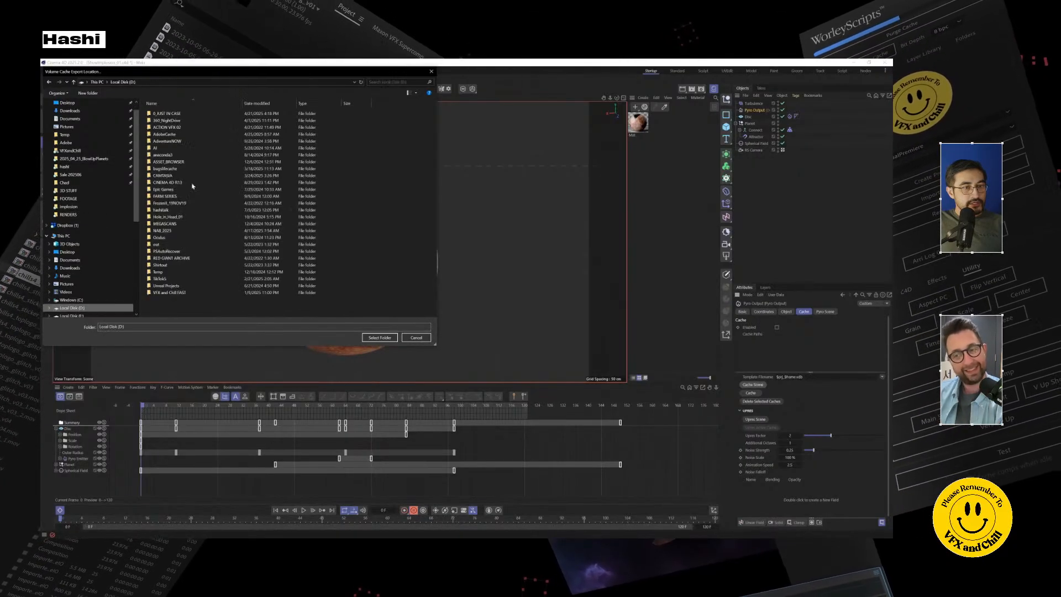
pyautogui.doubleClick(163, 131)
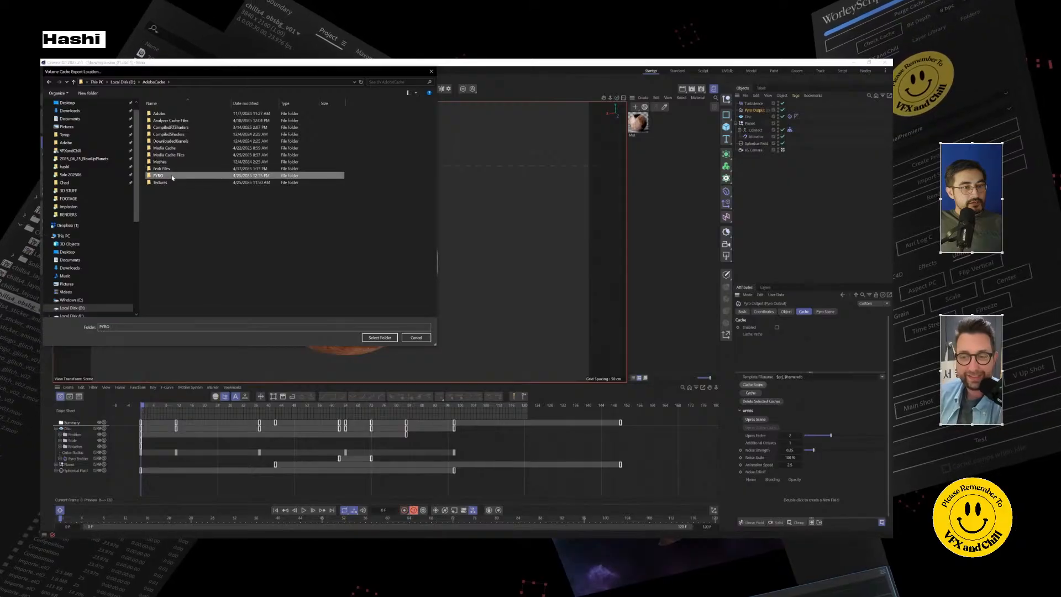
pyautogui.click(387, 338)
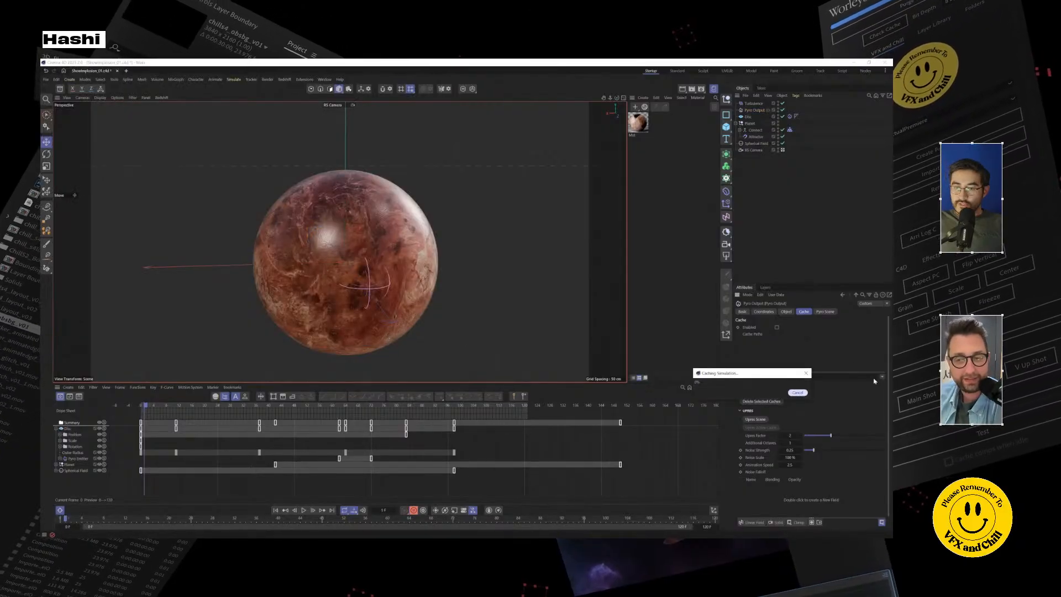
pyautogui.moveTo(768, 373); pyautogui.dragTo(538, 233)
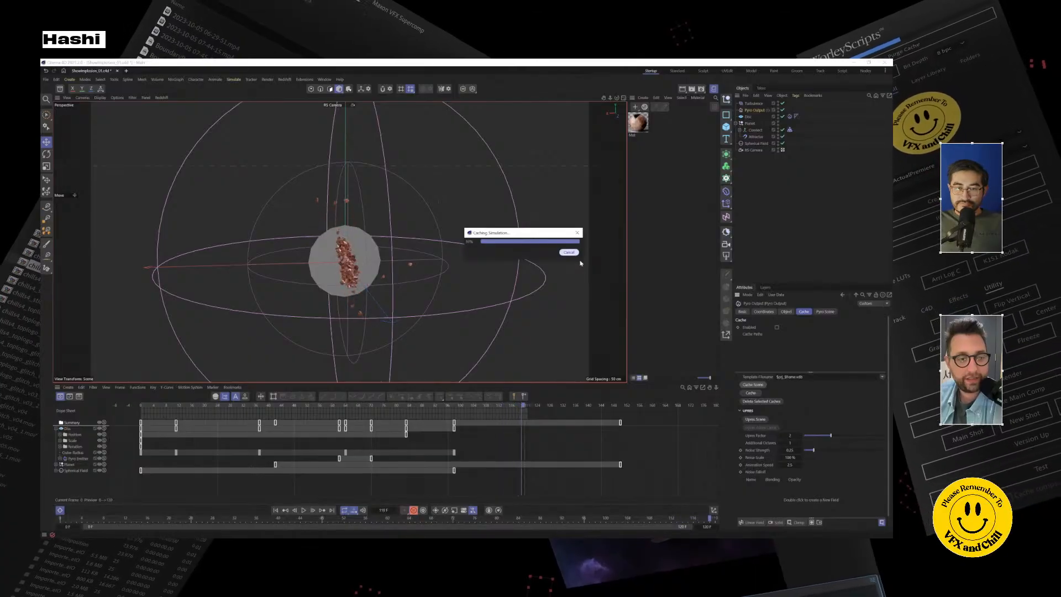
# Step: Play back the cached pyro smoke around the fracturing planet, and return the timeline to frame 0
pyautogui.click(752, 104)
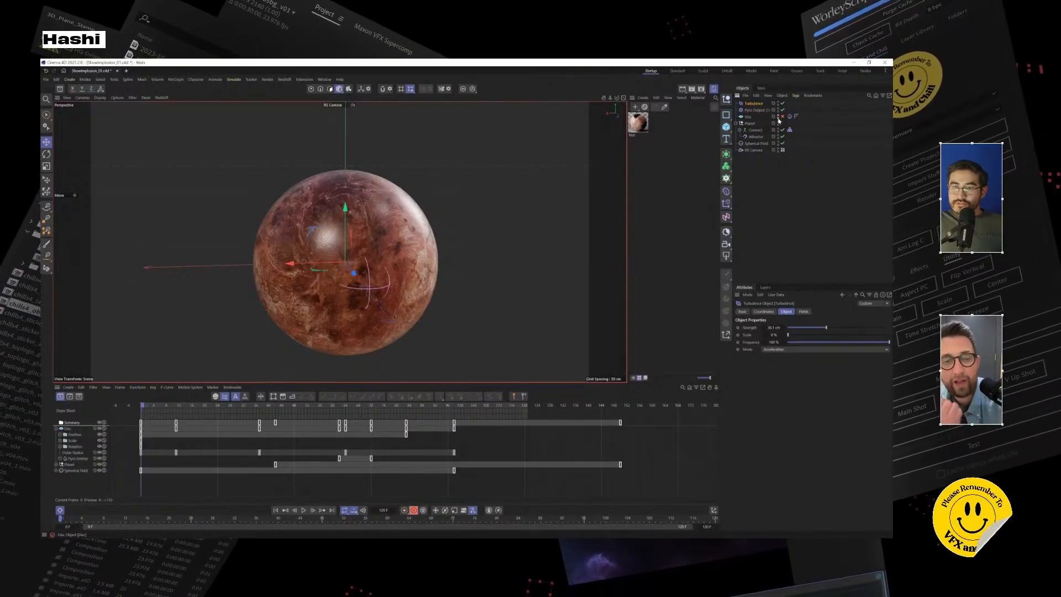
pyautogui.click(755, 110)
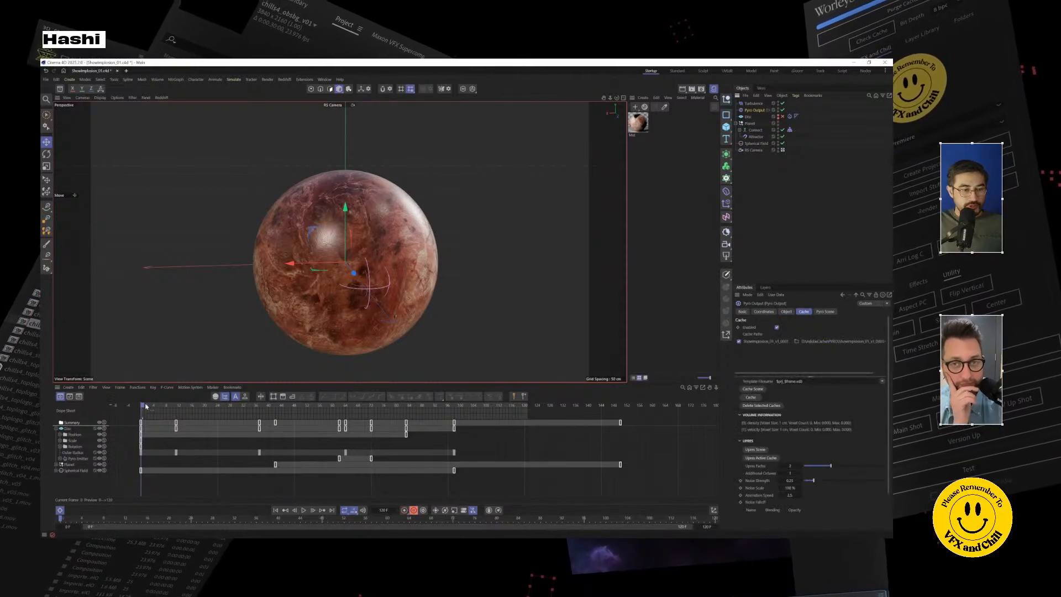
pyautogui.moveTo(159, 406); pyautogui.dragTo(237, 437)
pyautogui.click(304, 510)
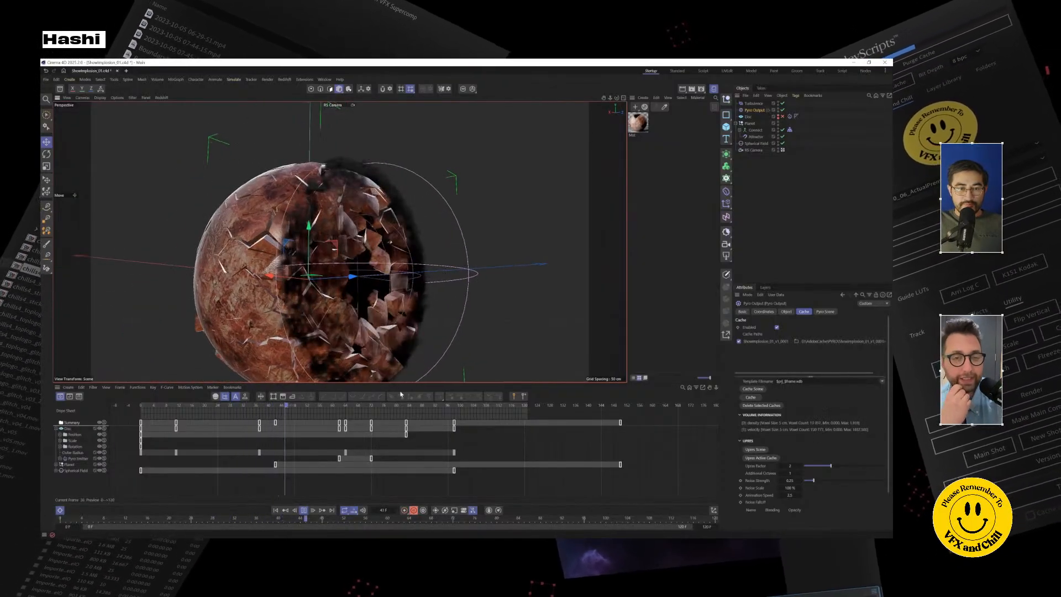
pyautogui.click(304, 512)
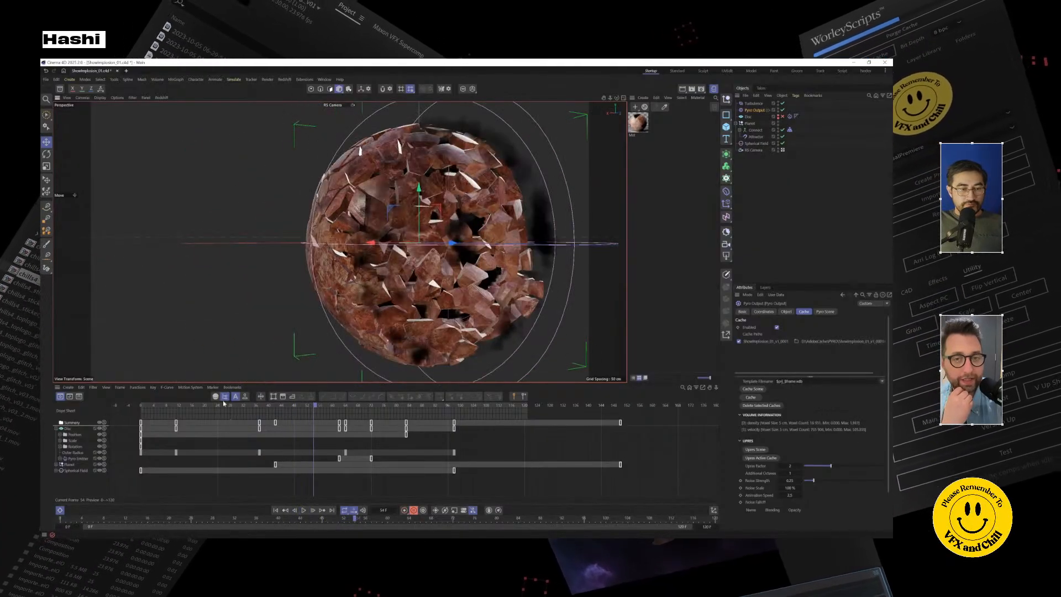
pyautogui.moveTo(225, 410); pyautogui.dragTo(119, 416)
pyautogui.keyDown('alt'); pyautogui.moveTo(472, 254); pyautogui.dragTo(371, 266, button='middle'); pyautogui.keyUp('alt')
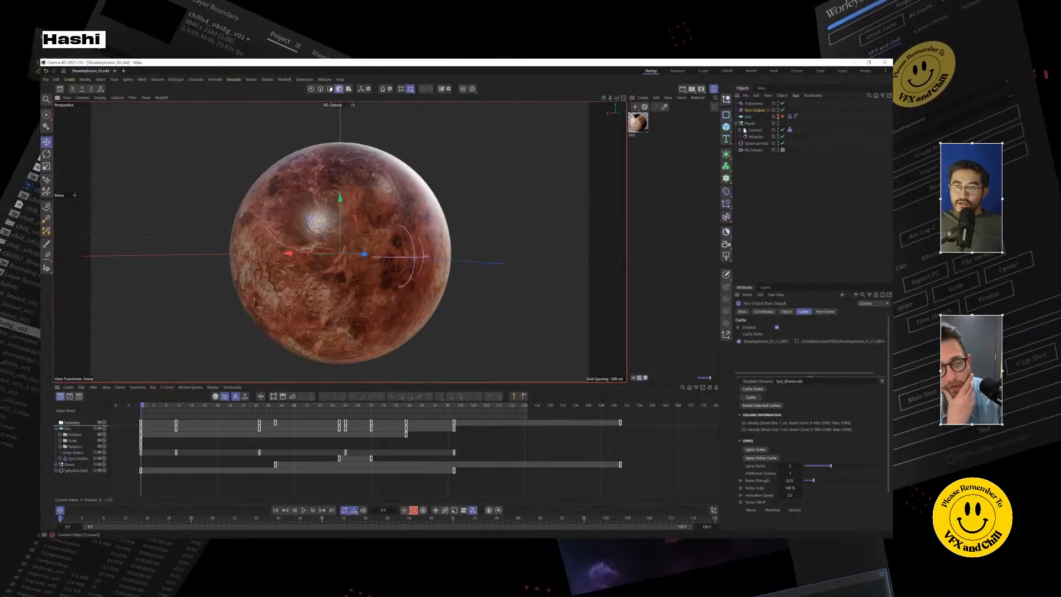
# Step: Add a Redshift infinite light and rotate it to rake across the planet's upper-right edge
pyautogui.click(726, 233)
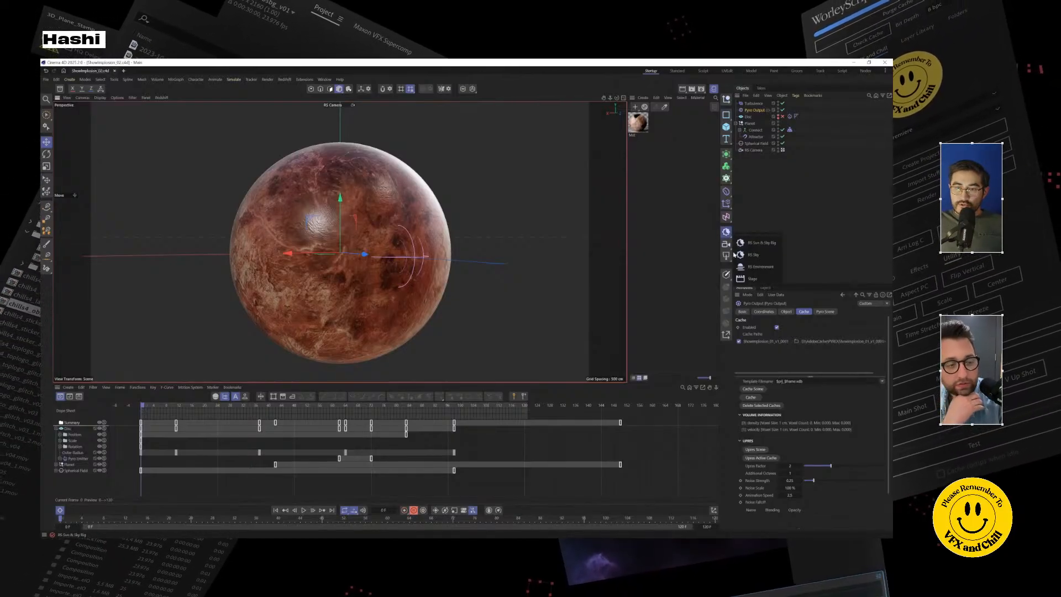
pyautogui.click(726, 256)
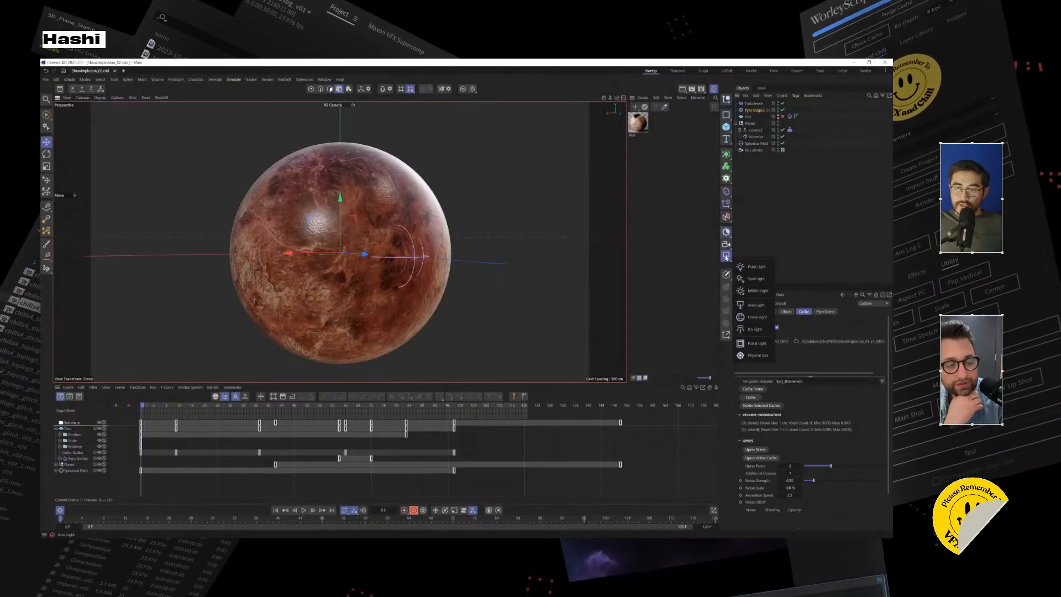
pyautogui.click(750, 291)
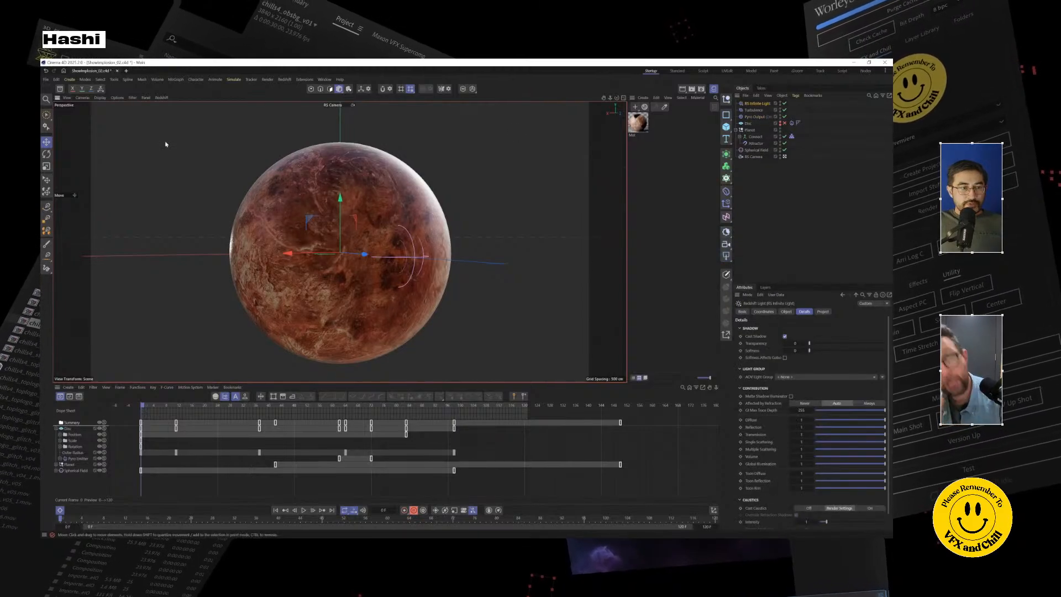
pyautogui.click(47, 154)
pyautogui.moveTo(324, 269); pyautogui.dragTo(303, 265)
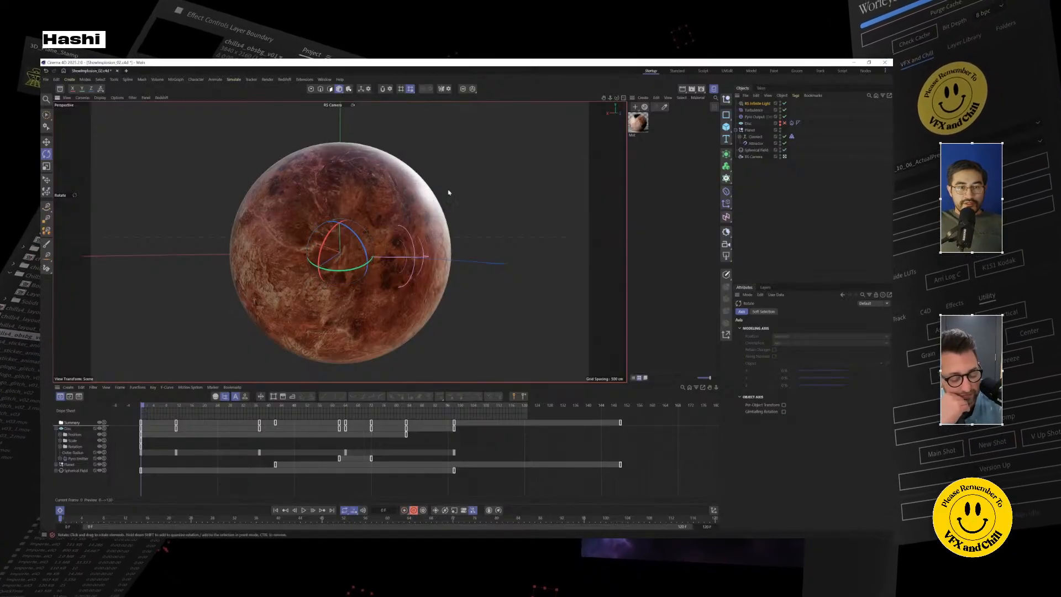
# Step: Start the live Redshift render in the viewport with the infinite light selected
pyautogui.click(757, 104)
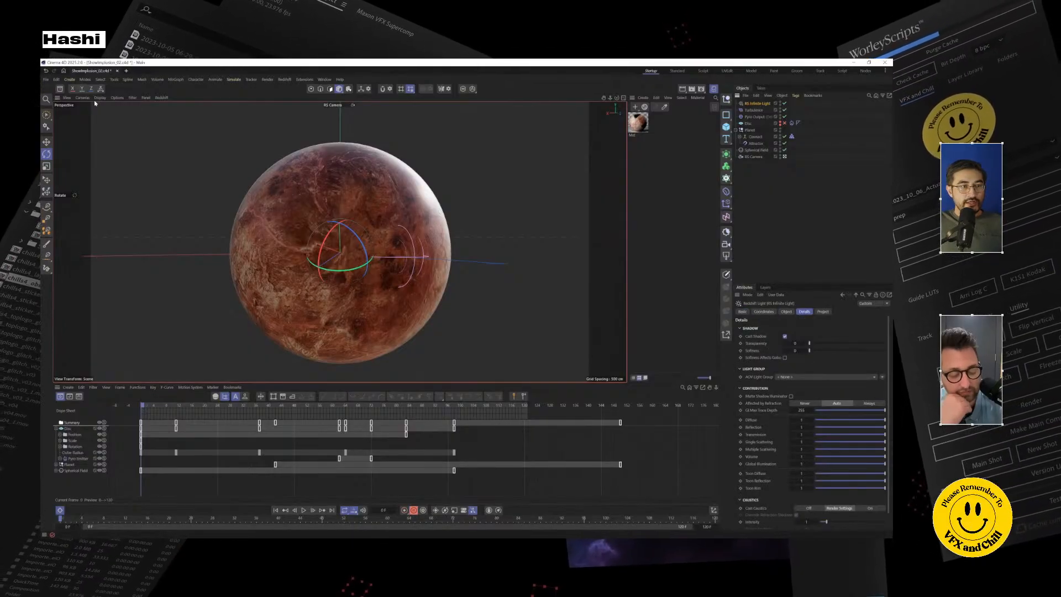
pyautogui.click(161, 97)
pyautogui.click(171, 109)
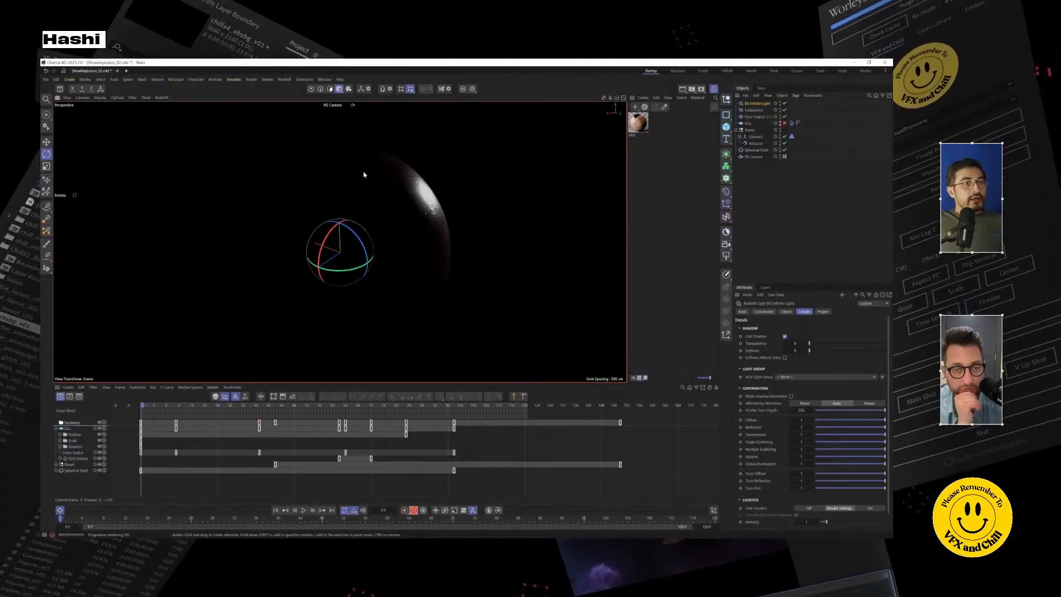
# Step: Add a cloudy evening-sky HDRI from the Asset Browser to the scene as a dome light, and close the browser
pyautogui.click(59, 89)
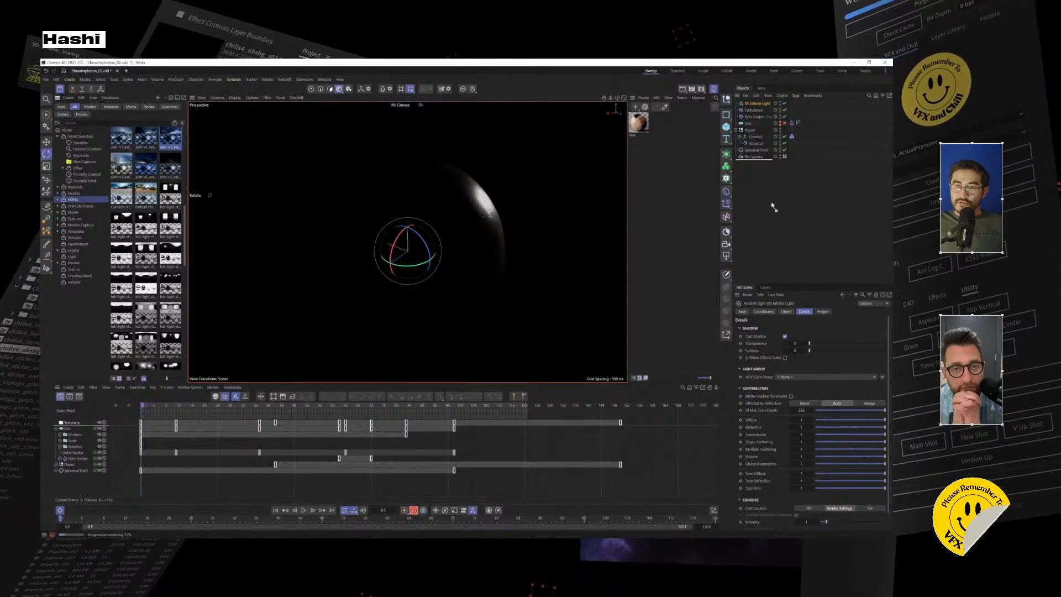
pyautogui.moveTo(762, 223); pyautogui.dragTo(761, 223)
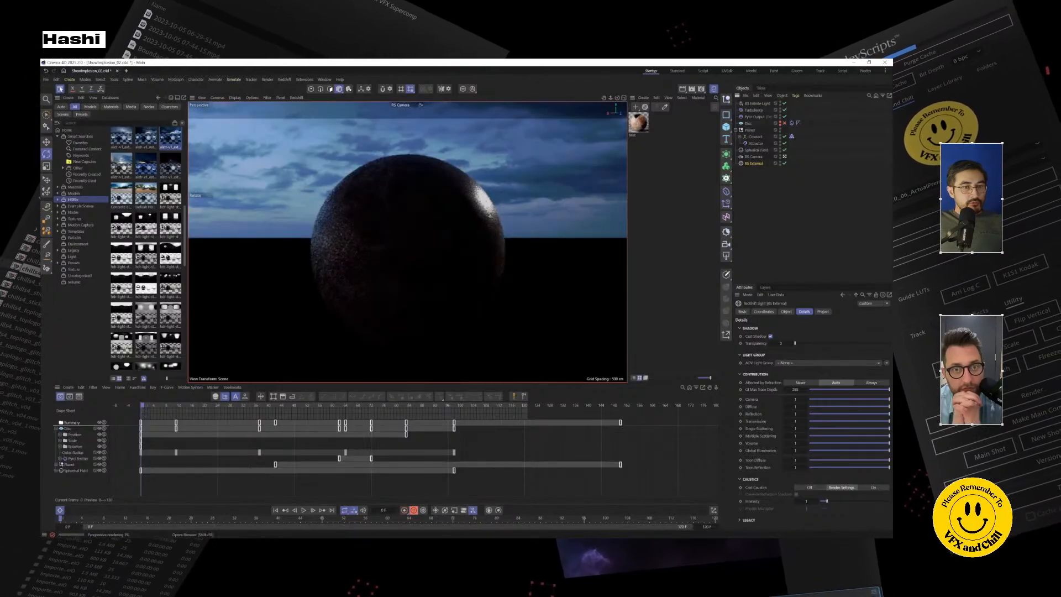
pyautogui.click(60, 89)
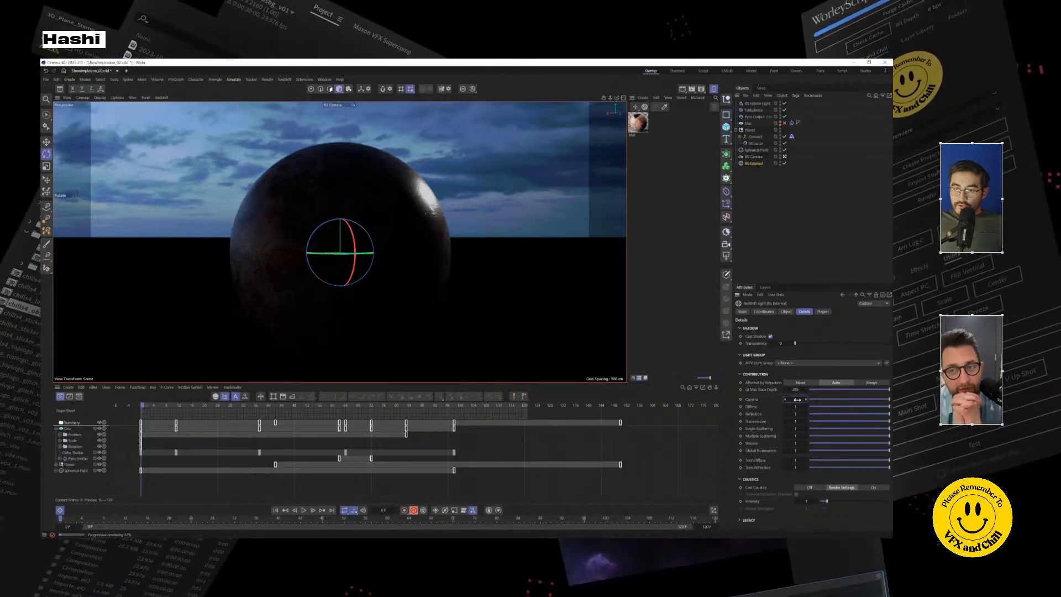
# Step: Set the dome light's Camera contribution to 0, raise its exposure, and rotate it to cast bluish fill on the planet's lower-left side
pyautogui.moveTo(795, 399); pyautogui.dragTo(755, 399)
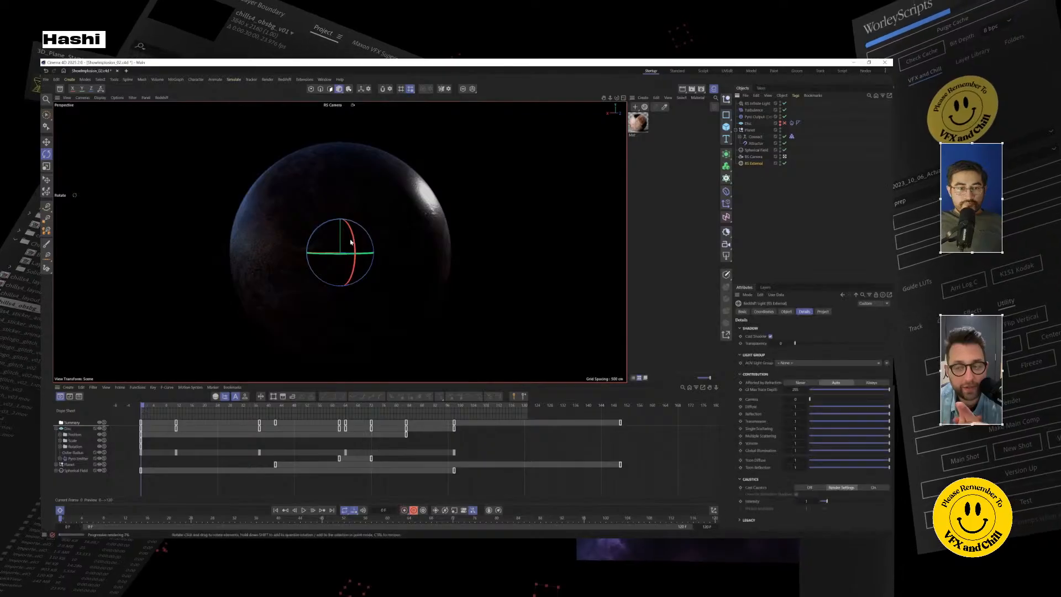
pyautogui.moveTo(338, 246); pyautogui.dragTo(371, 274)
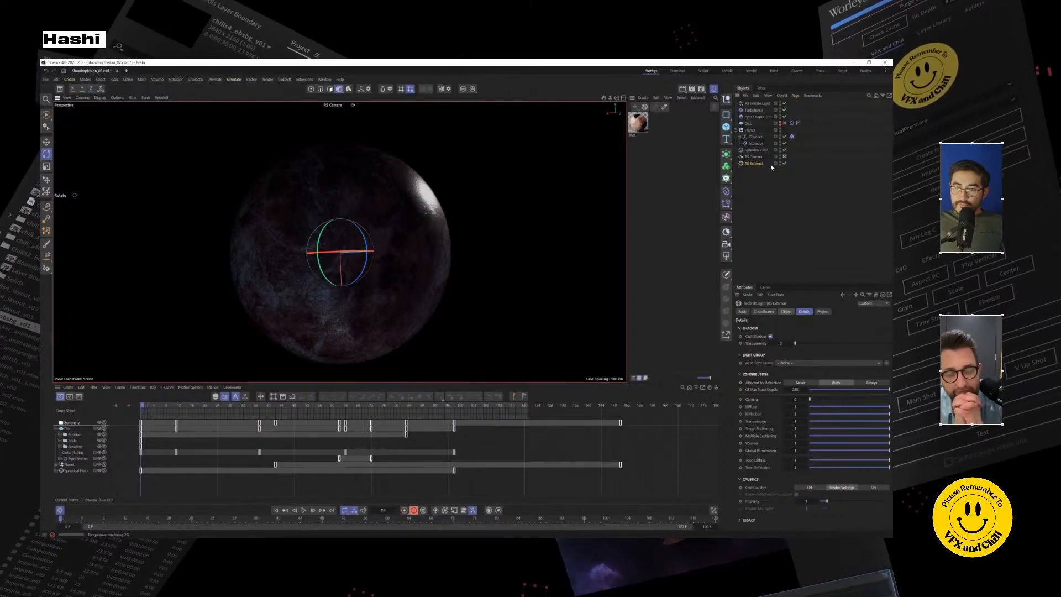
pyautogui.click(784, 312)
pyautogui.moveTo(799, 370); pyautogui.dragTo(802, 370)
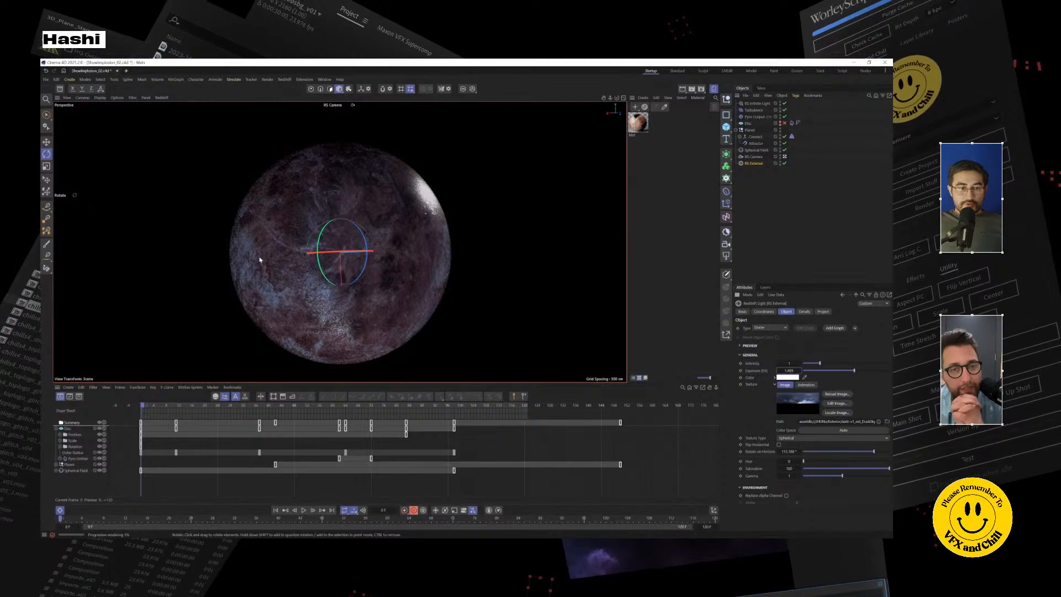
pyautogui.moveTo(336, 265); pyautogui.dragTo(358, 232)
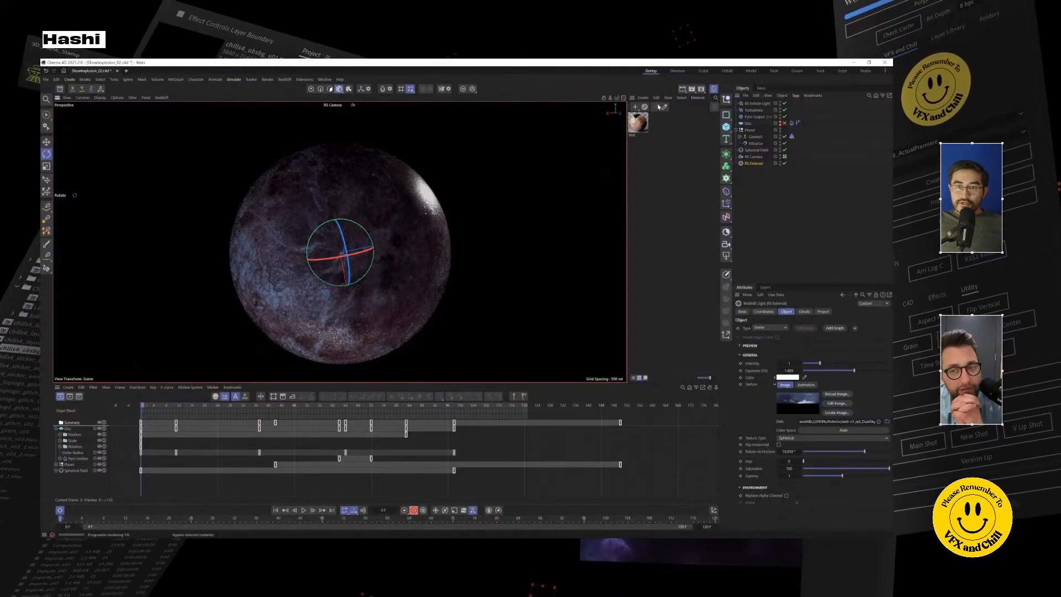
# Step: Reduce the Reflection Weight of the planet material's RS Standard node to nearly 0, and close the Node Editor
pyautogui.doubleClick(638, 123)
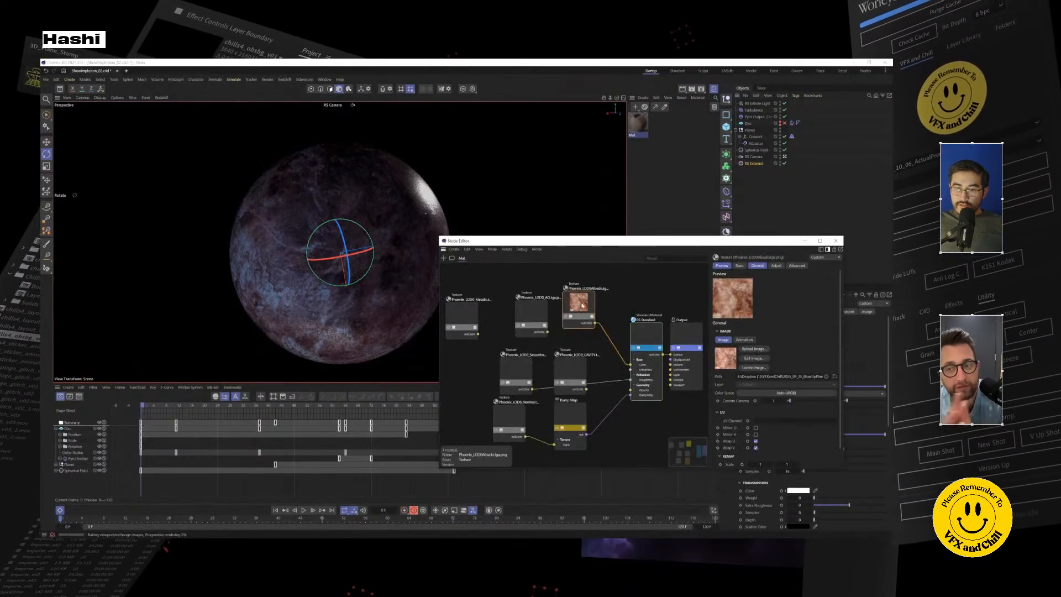
pyautogui.click(642, 339)
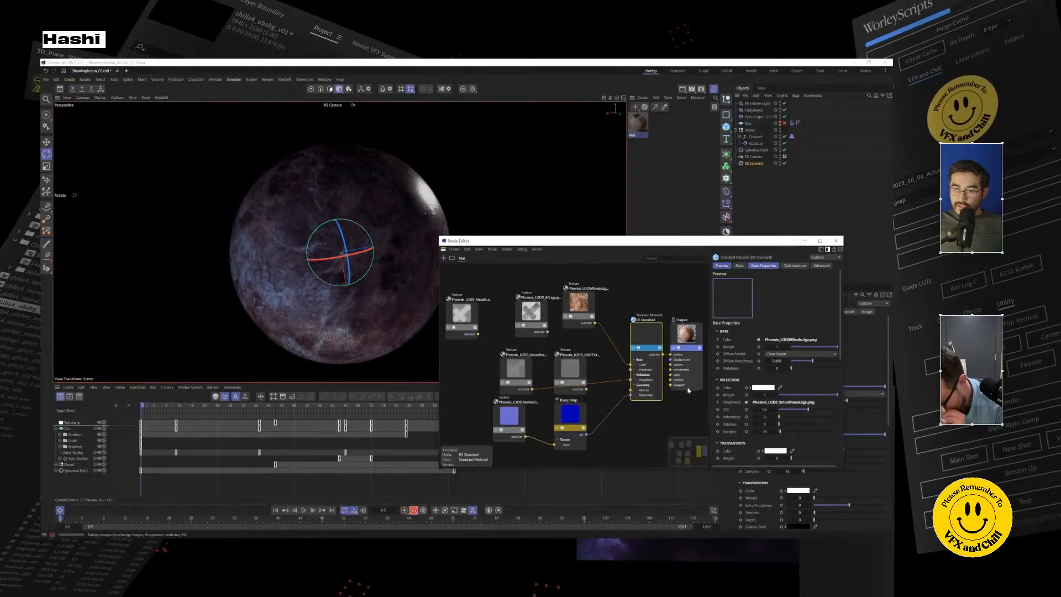
pyautogui.click(797, 396)
pyautogui.click(781, 395)
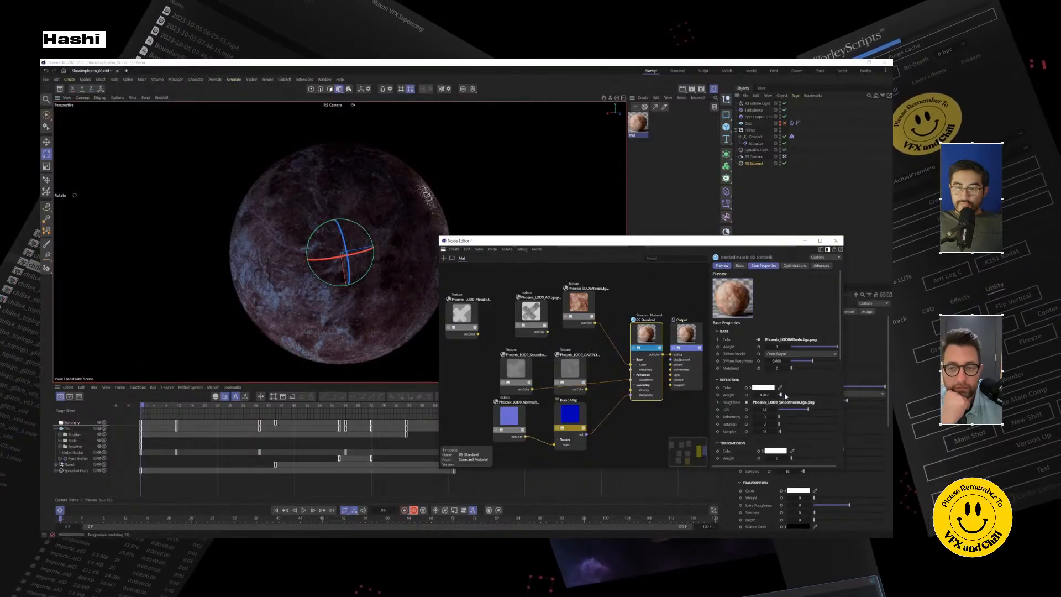
pyautogui.click(779, 394)
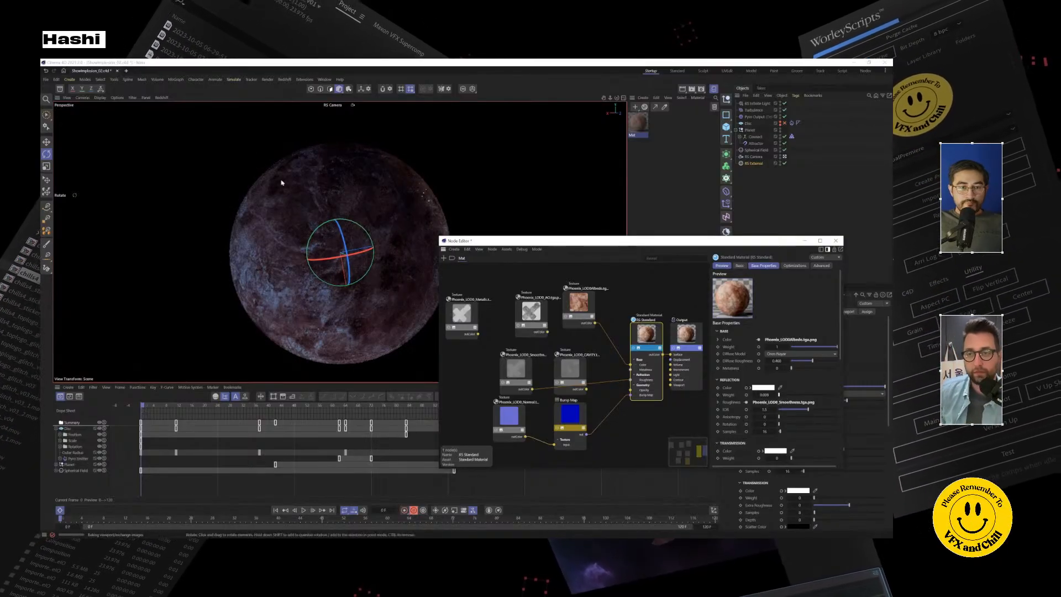
pyautogui.click(806, 242)
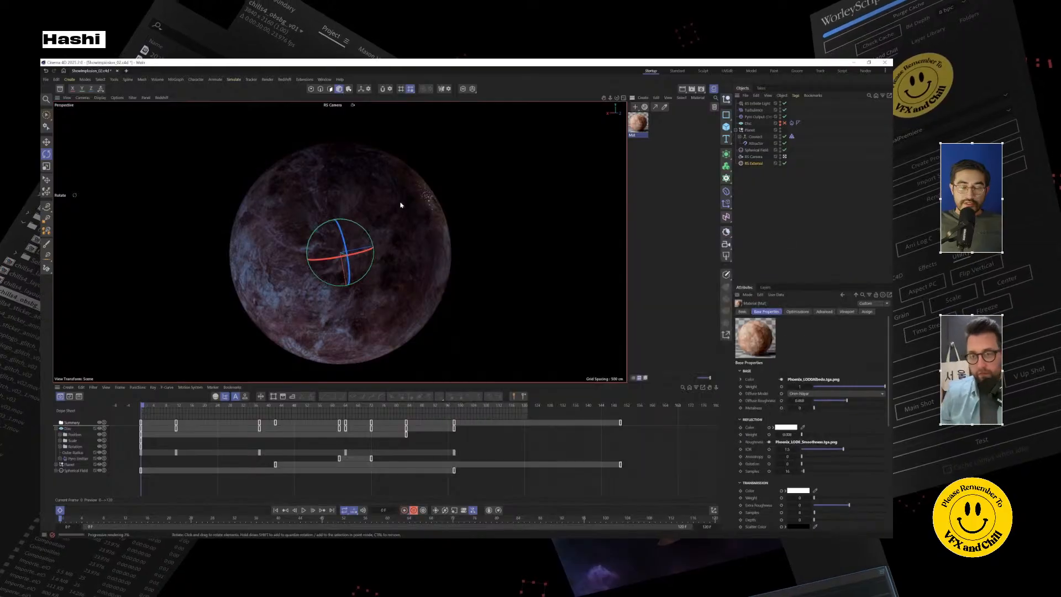
# Step: Raise the infinite light's exposure to about 1.8 and intensity to about 3.8, and rotate it to light the planet's right half
pyautogui.click(755, 104)
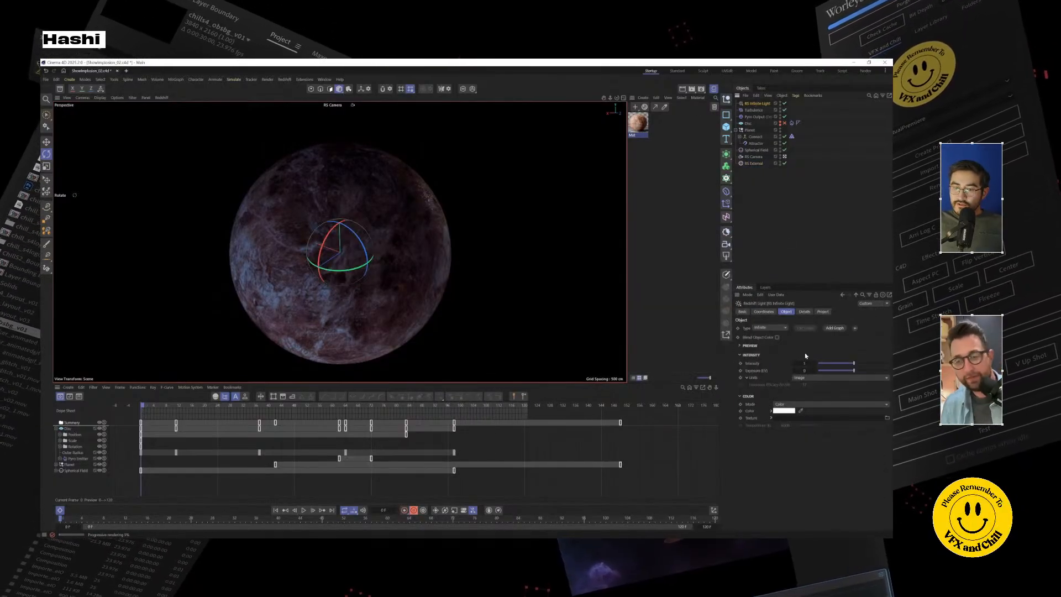
pyautogui.moveTo(804, 370)
pyautogui.mouseDown()
pyautogui.moveTo(854, 370)
pyautogui.moveTo(807, 363)
pyautogui.mouseUp()
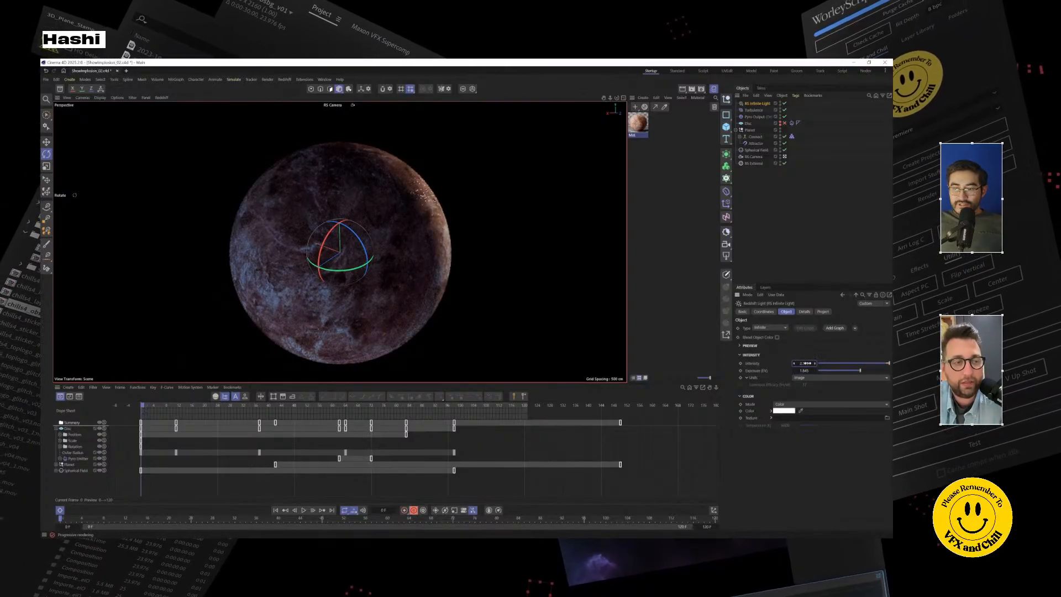
pyautogui.keyDown('alt'); pyautogui.moveTo(335, 276); pyautogui.dragTo(329, 284); pyautogui.keyUp('alt')
pyautogui.keyDown('alt'); pyautogui.moveTo(425, 200); pyautogui.dragTo(338, 248, button='middle'); pyautogui.keyUp('alt')
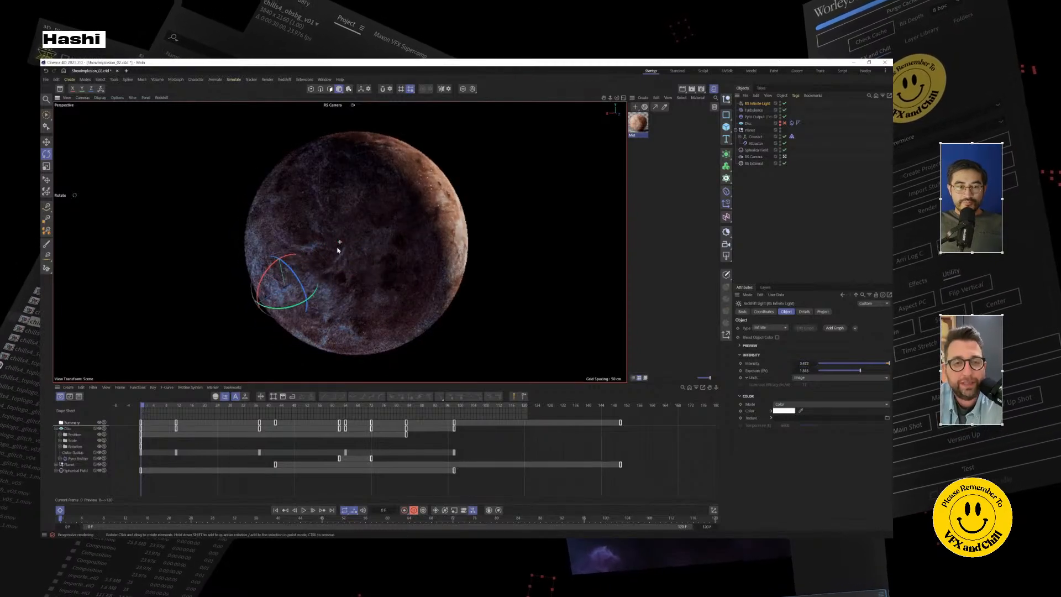
pyautogui.keyDown('alt'); pyautogui.moveTo(339, 292); pyautogui.dragTo(398, 232, button='middle'); pyautogui.keyUp('alt')
pyautogui.keyDown('alt'); pyautogui.moveTo(402, 235); pyautogui.dragTo(418, 233); pyautogui.keyUp('alt')
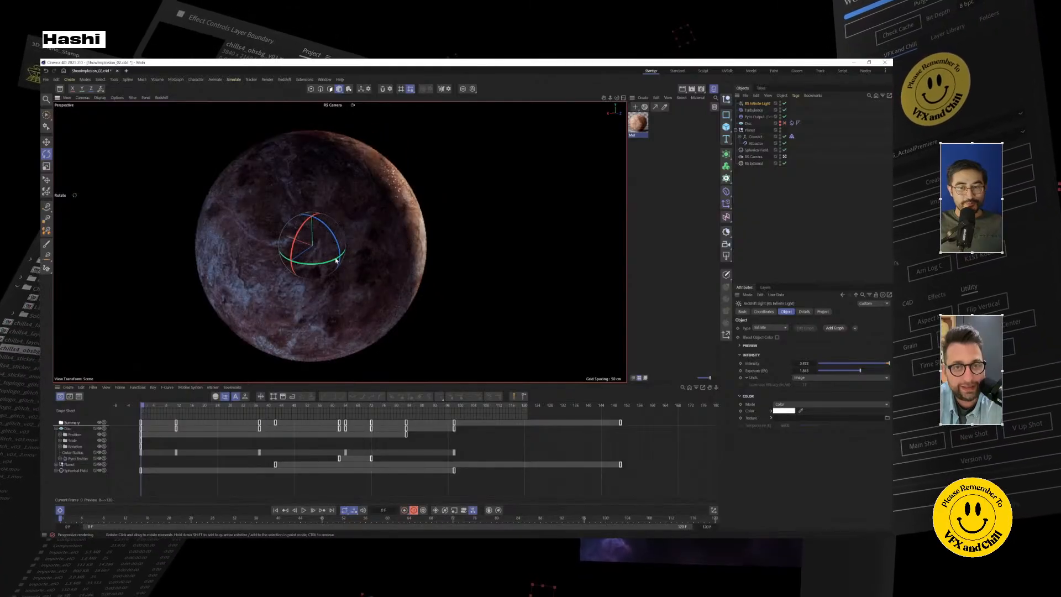
pyautogui.moveTo(305, 249); pyautogui.dragTo(288, 256)
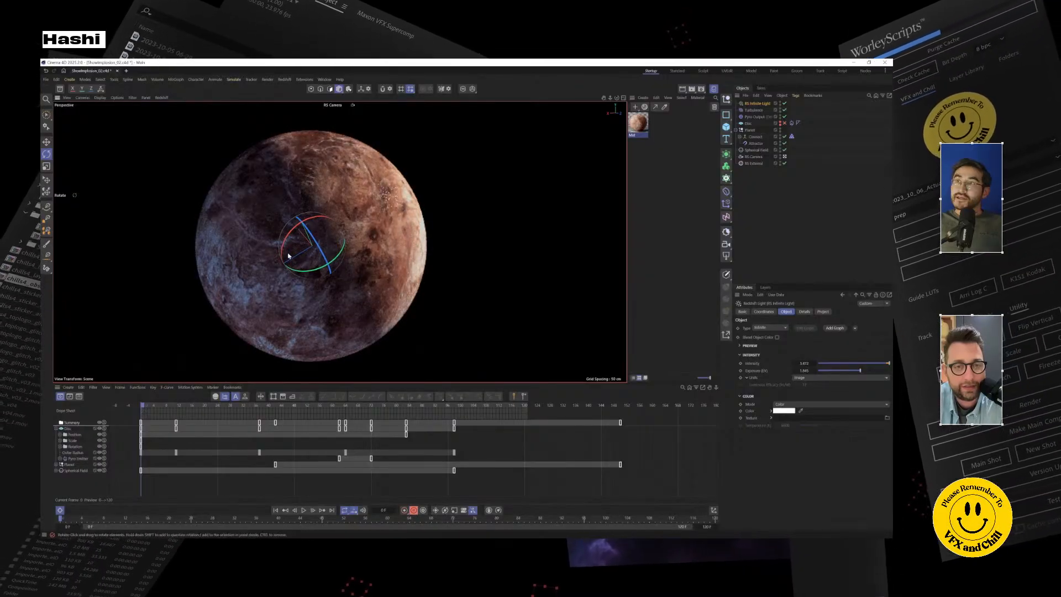
pyautogui.keyDown('alt'); pyautogui.moveTo(343, 253); pyautogui.dragTo(376, 261, button='middle'); pyautogui.keyUp('alt')
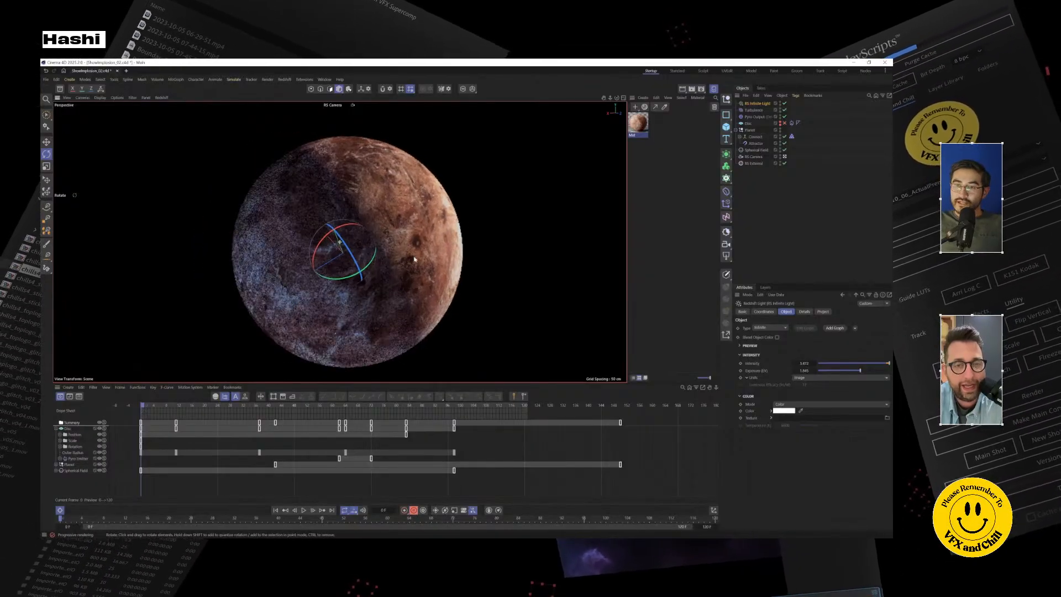
# Step: Lower the dome light's exposure slightly to darken the planet's shadow side, and save the project
pyautogui.click(752, 143)
pyautogui.click(753, 151)
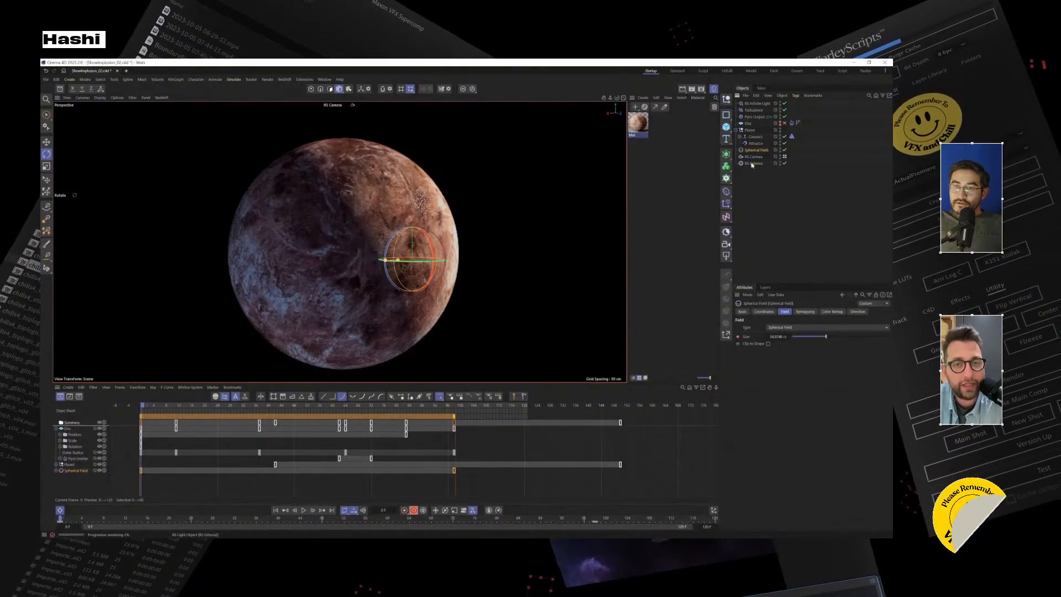
pyautogui.click(753, 163)
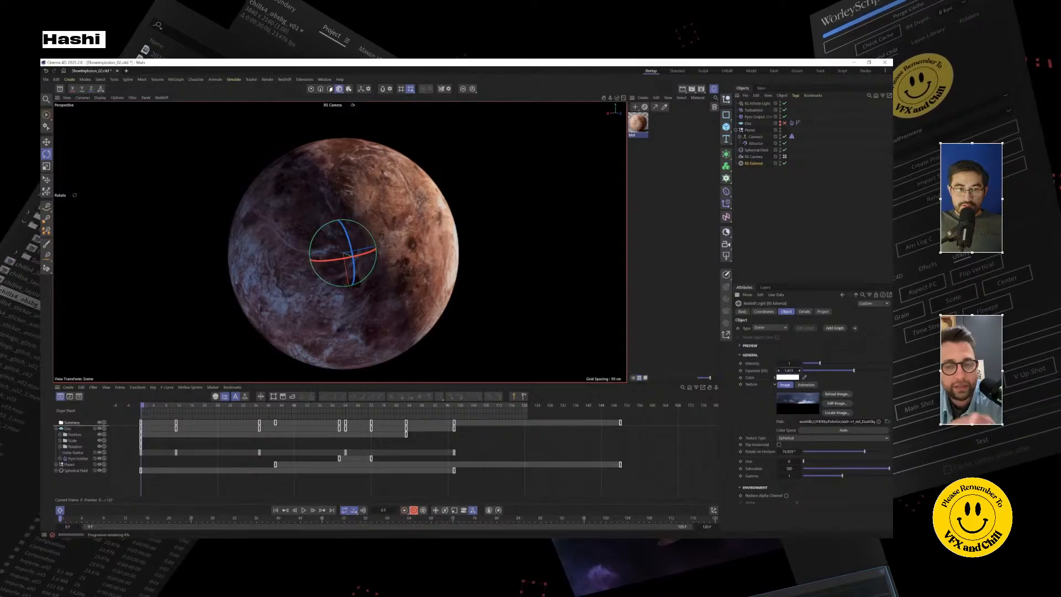
pyautogui.moveTo(789, 370); pyautogui.dragTo(782, 370)
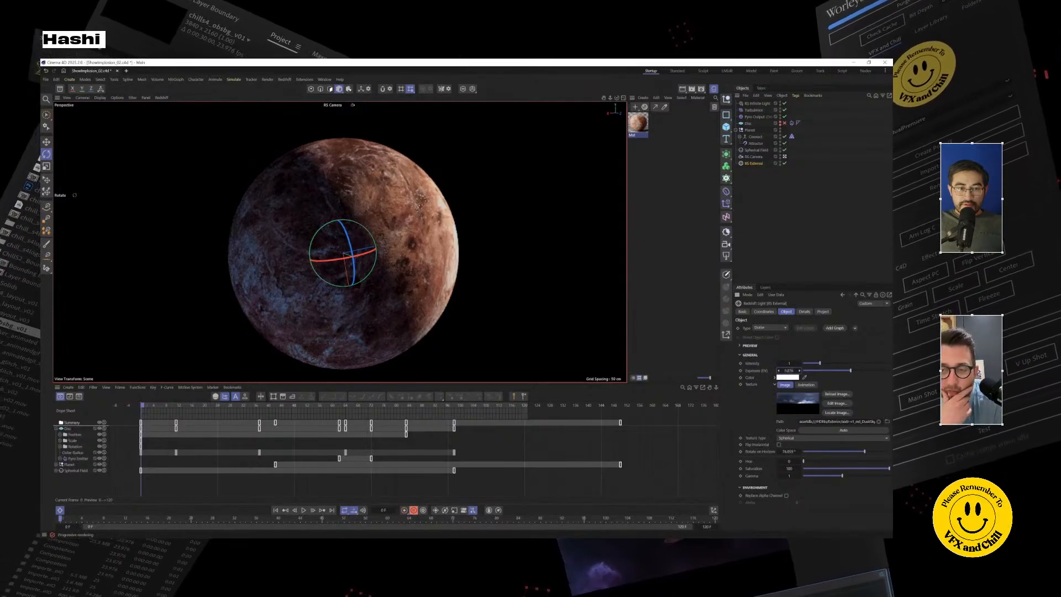
pyautogui.moveTo(789, 370); pyautogui.dragTo(787, 370)
pyautogui.hotkey('ctrl', 's')
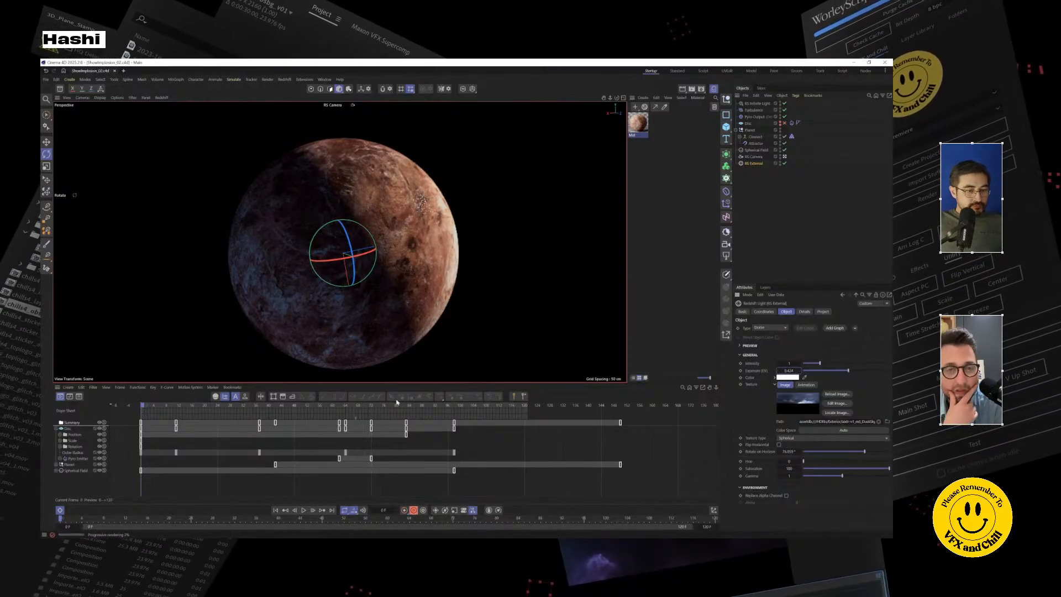
# Step: Go to about frame 58, where the planet is shattered, and add a second Redshift camera
pyautogui.click(327, 406)
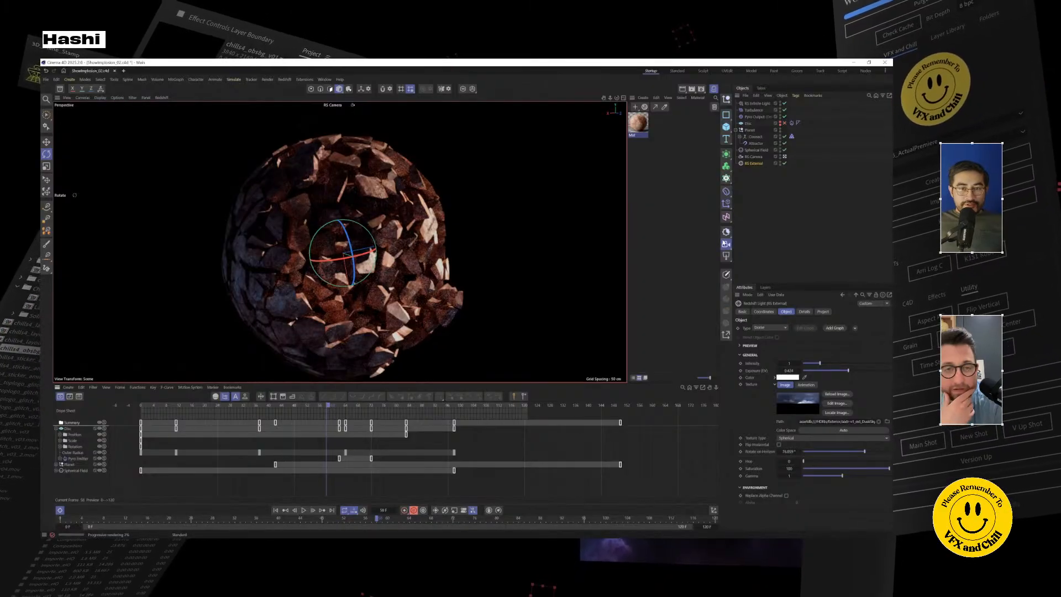
pyautogui.click(725, 243)
pyautogui.click(782, 212)
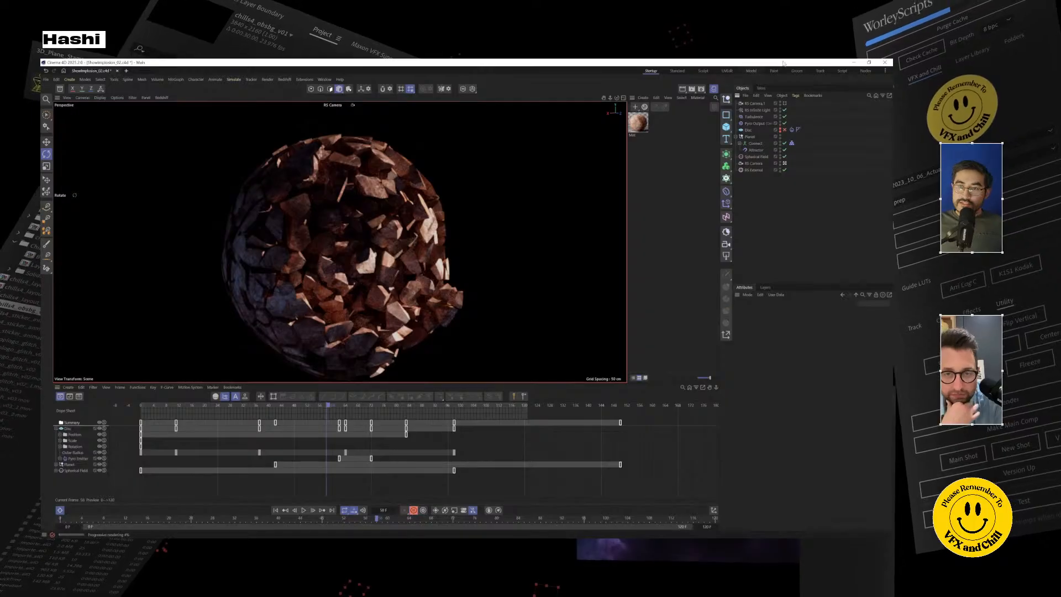
# Step: Create a Redshift Volume material and assign it to the Pyro Output object
pyautogui.click(757, 124)
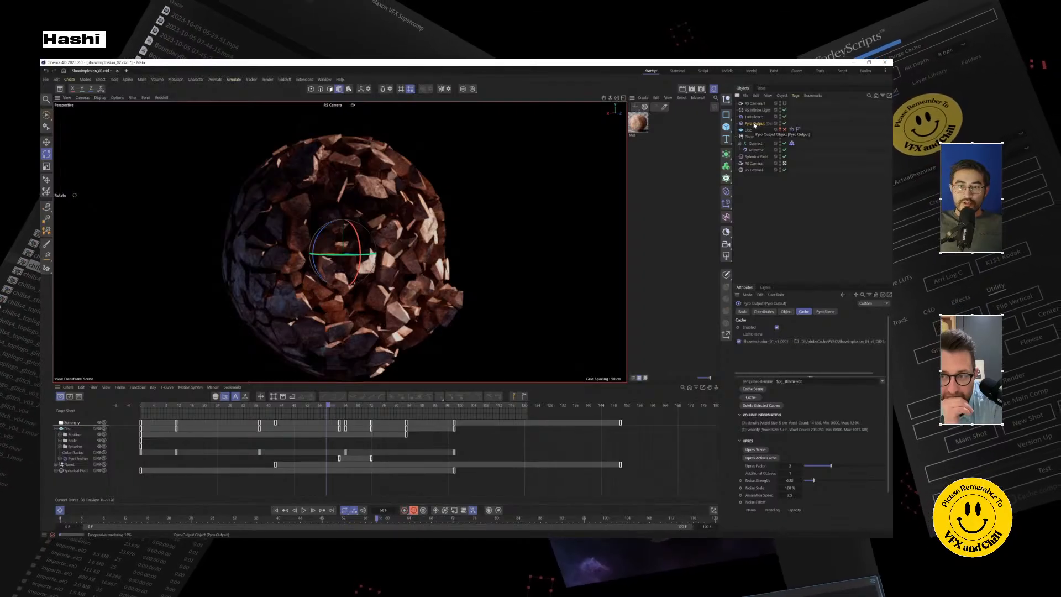
pyautogui.click(634, 107)
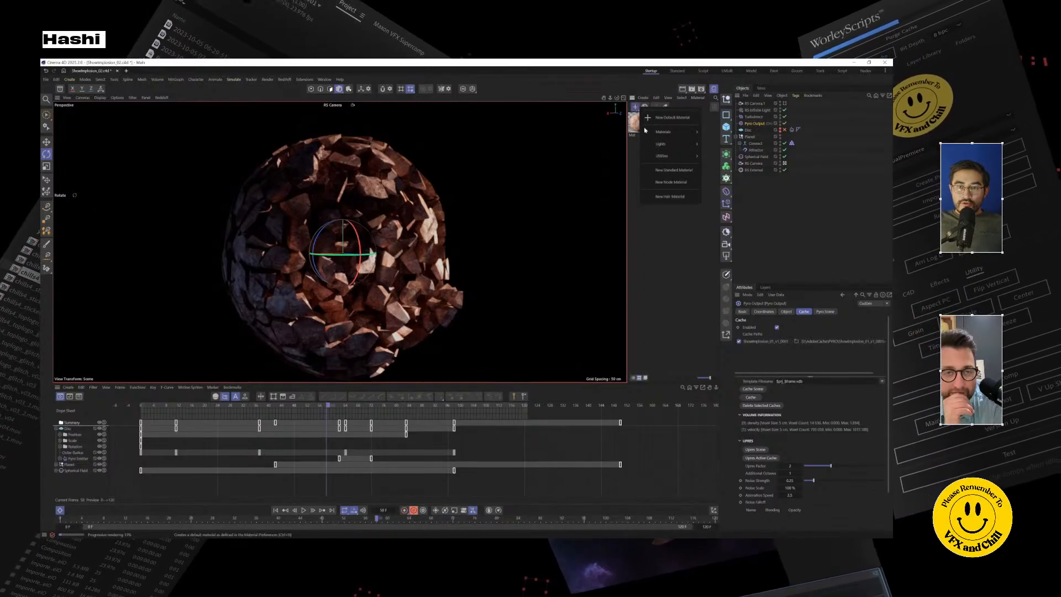
pyautogui.moveTo(650, 132)
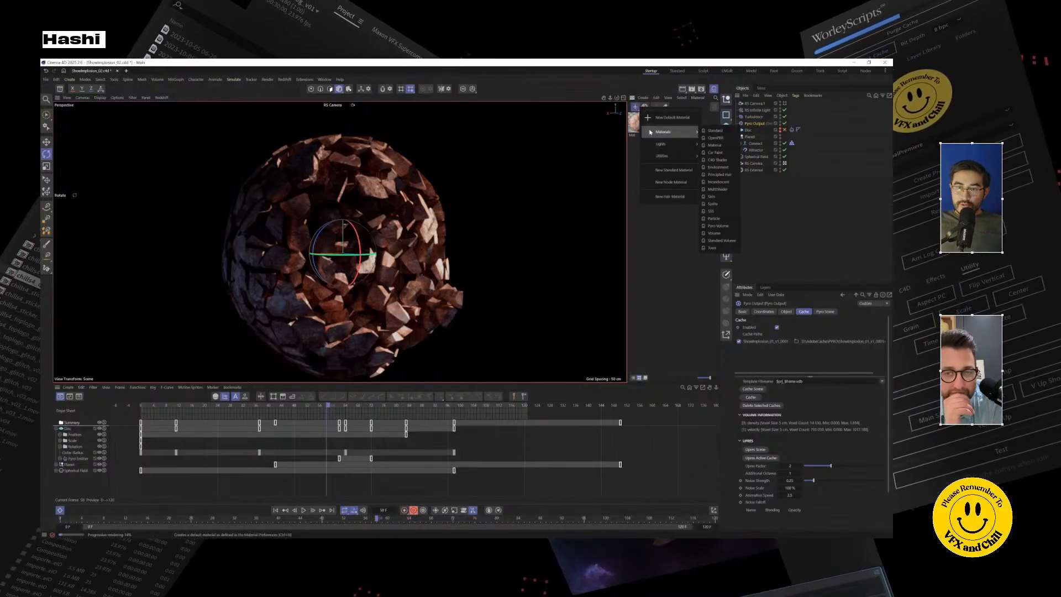
pyautogui.click(726, 234)
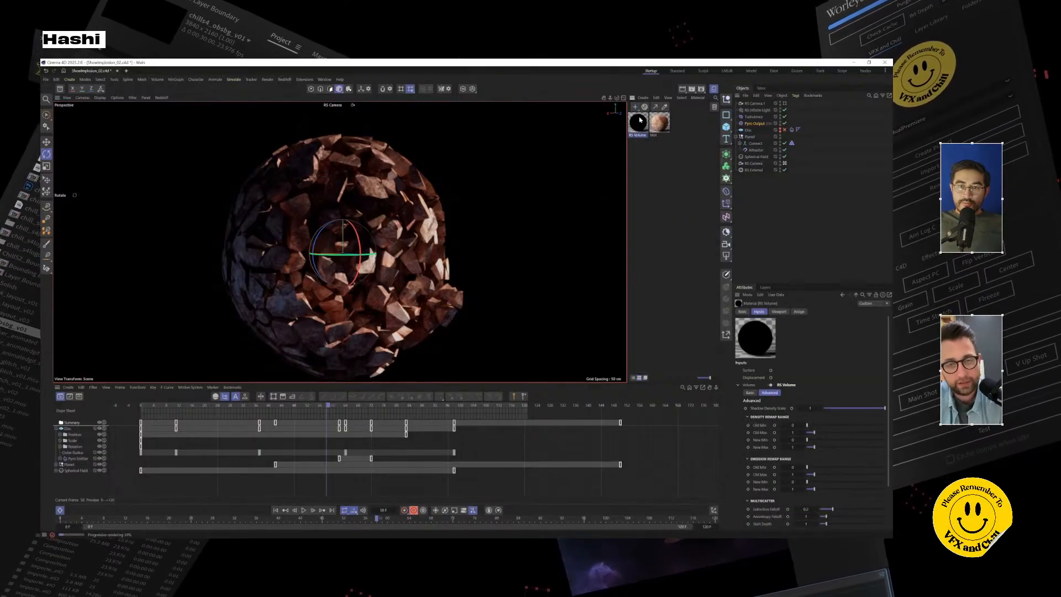
pyautogui.moveTo(760, 127); pyautogui.dragTo(756, 126)
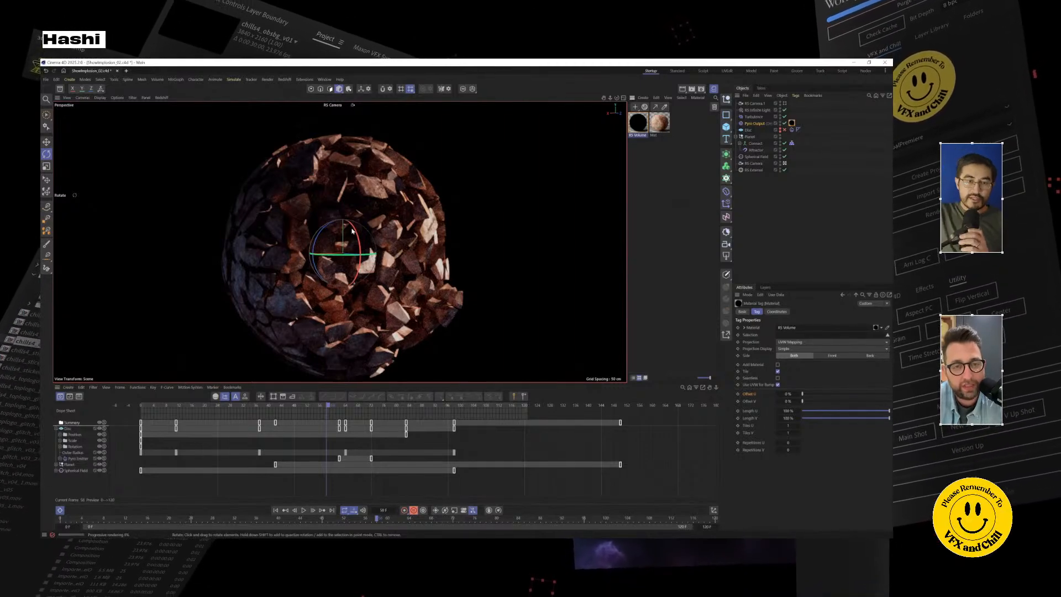
# Step: Open the RS Volume material's node and review its Scatter, Absorption and Emission settings
pyautogui.click(642, 136)
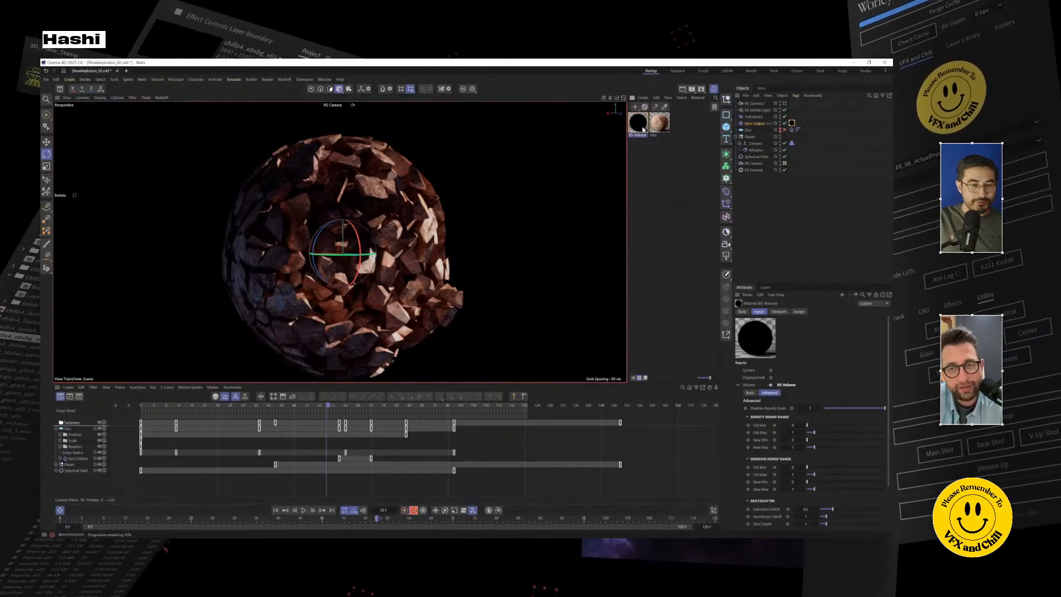
pyautogui.doubleClick(642, 129)
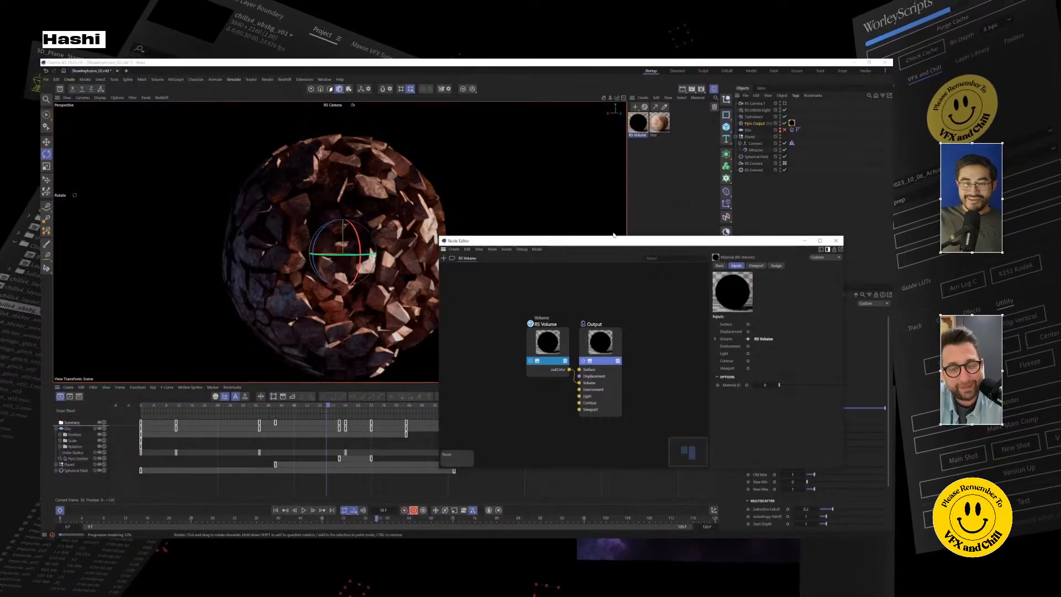
pyautogui.moveTo(616, 241); pyautogui.dragTo(449, 186)
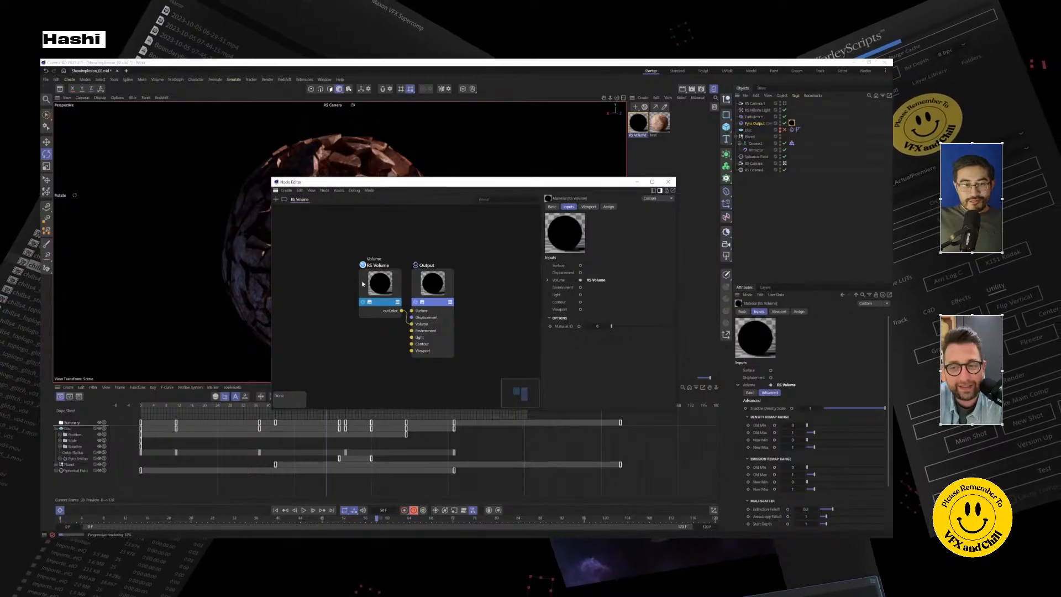
pyautogui.click(379, 283)
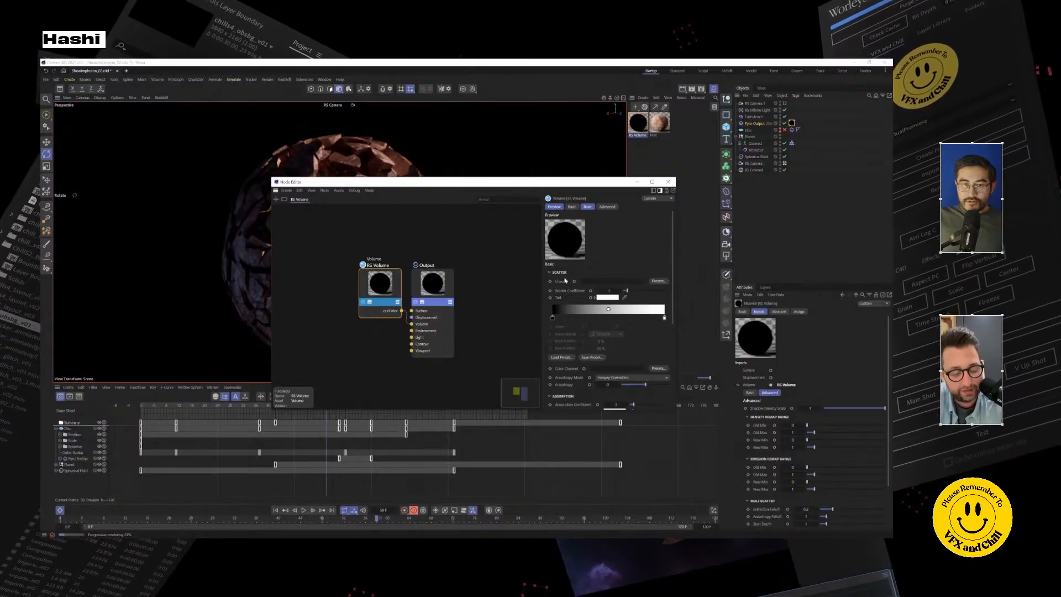
pyautogui.click(552, 273)
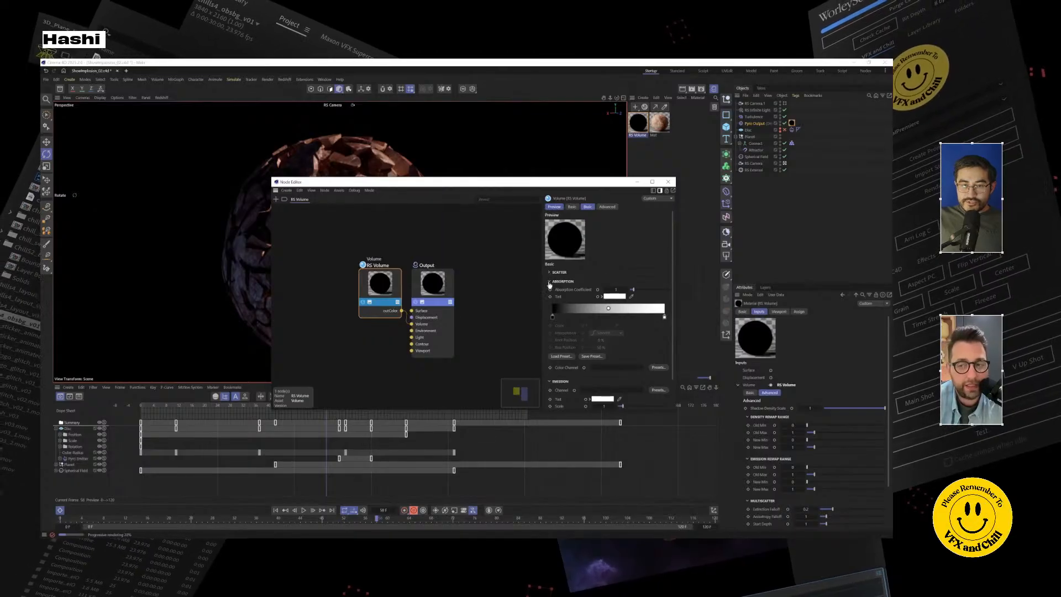
pyautogui.click(550, 281)
pyautogui.click(549, 285)
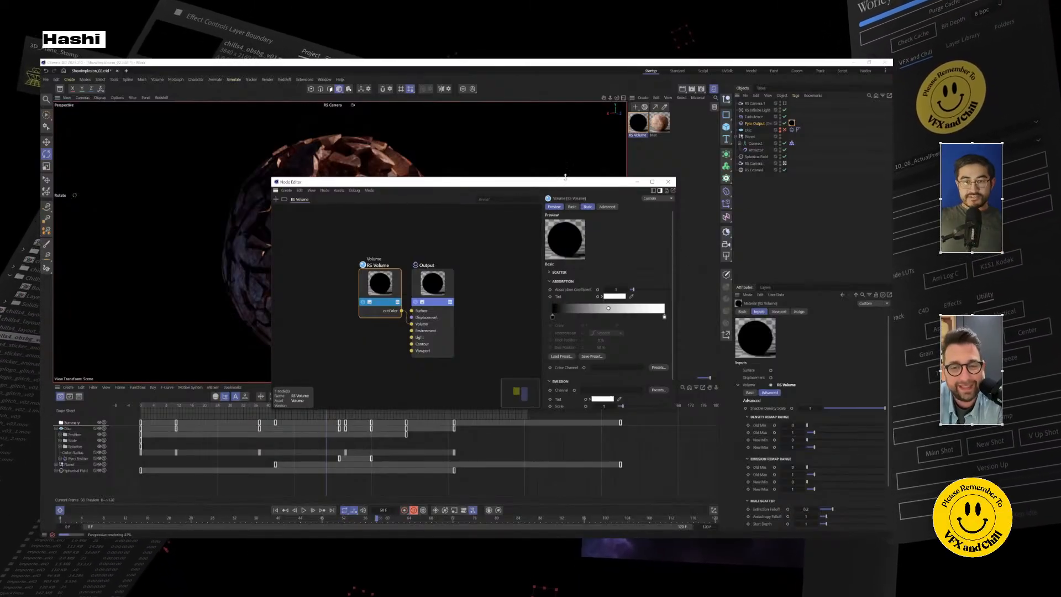
pyautogui.click(550, 281)
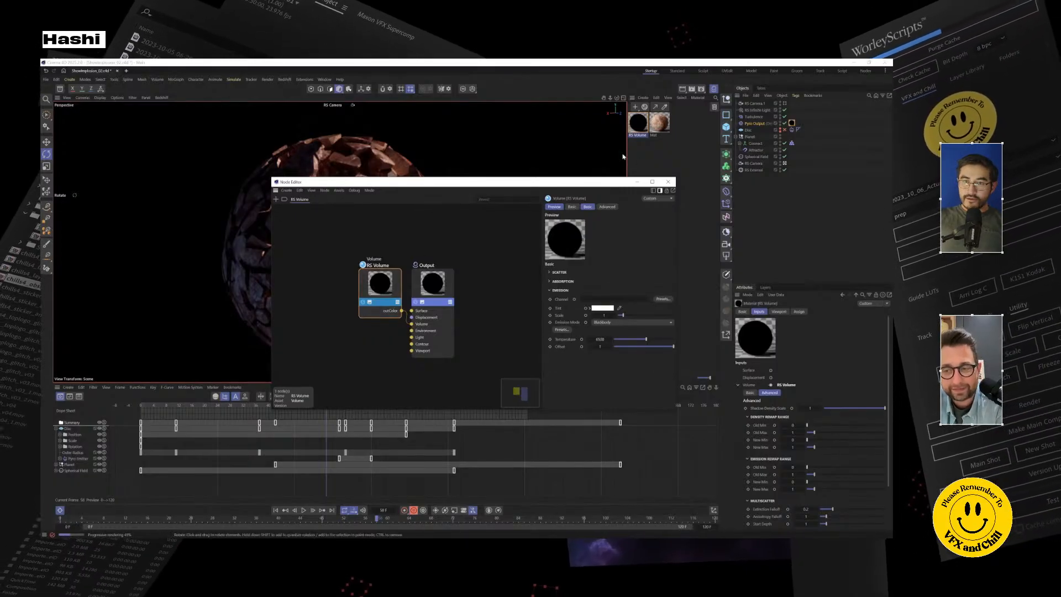
pyautogui.moveTo(594, 182); pyautogui.dragTo(749, 233)
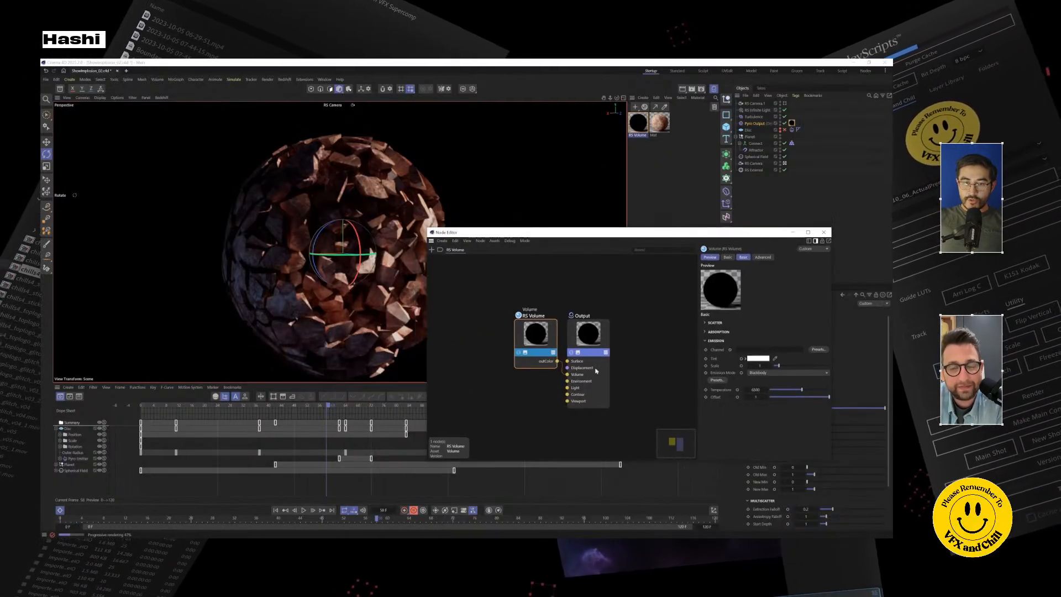
pyautogui.moveTo(623, 237); pyautogui.dragTo(407, 246)
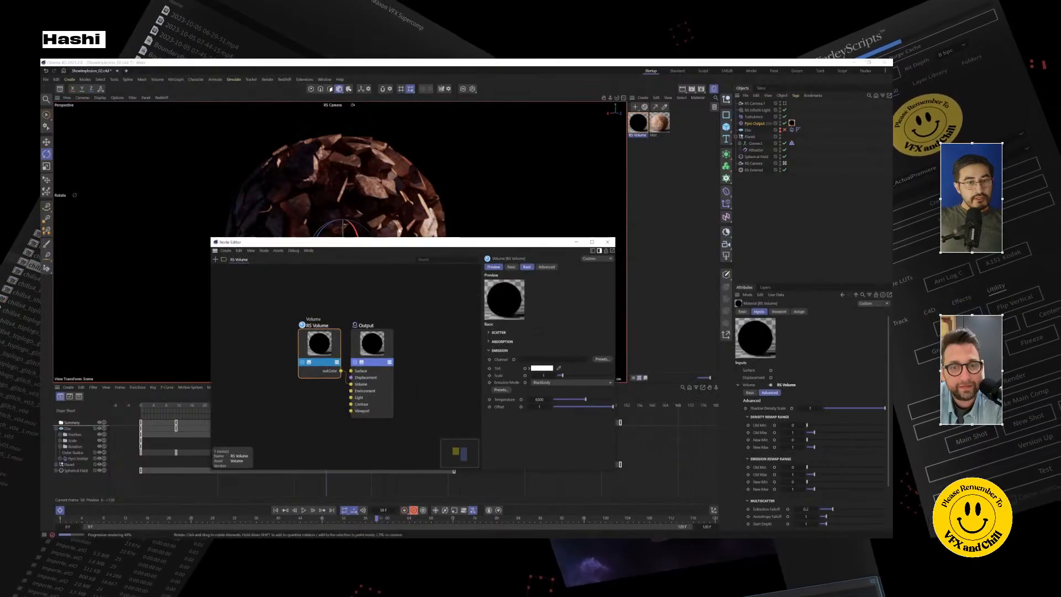
# Step: Set the RS Volume node's Scatter channel to the Pyro Output density preset
pyautogui.click(488, 333)
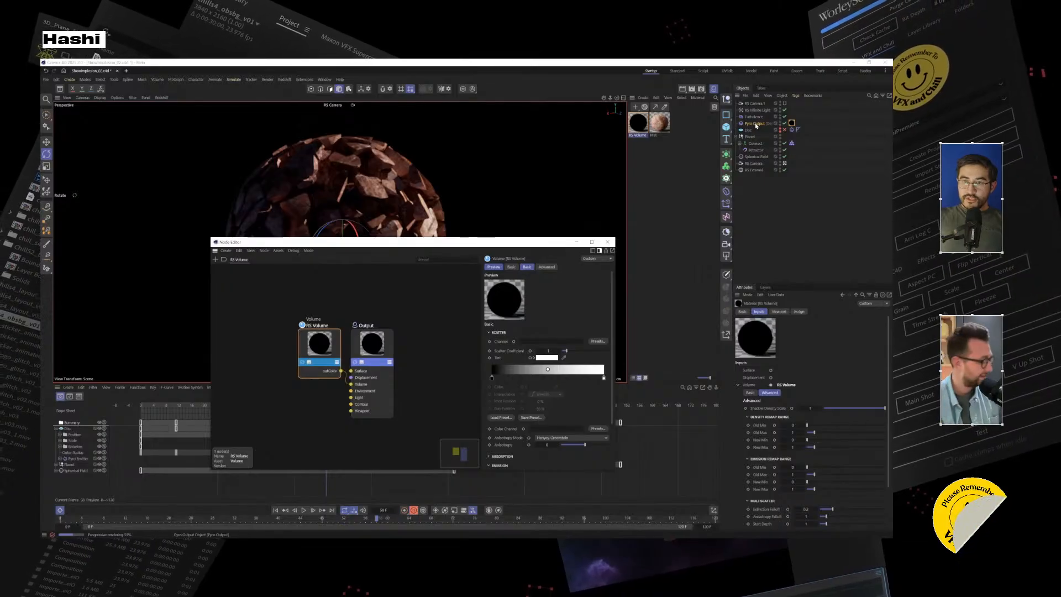
pyautogui.click(586, 371)
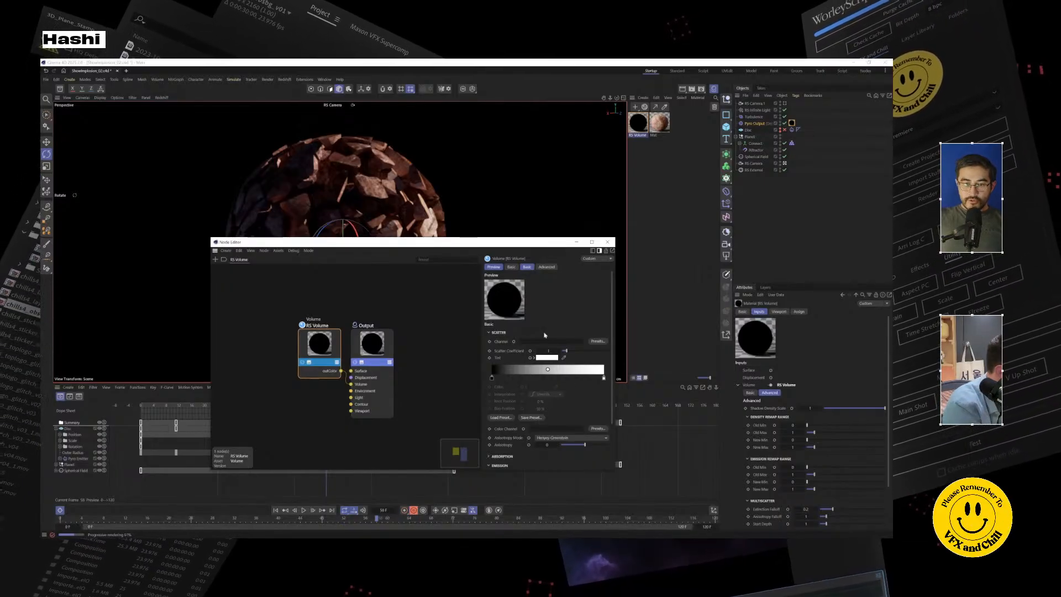
pyautogui.click(593, 343)
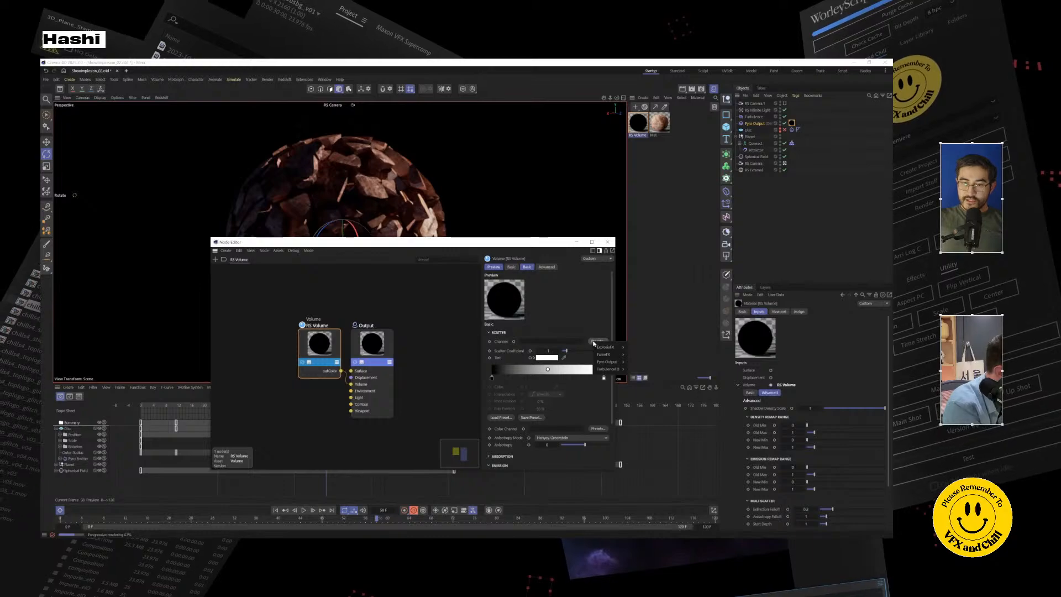
pyautogui.moveTo(610, 363)
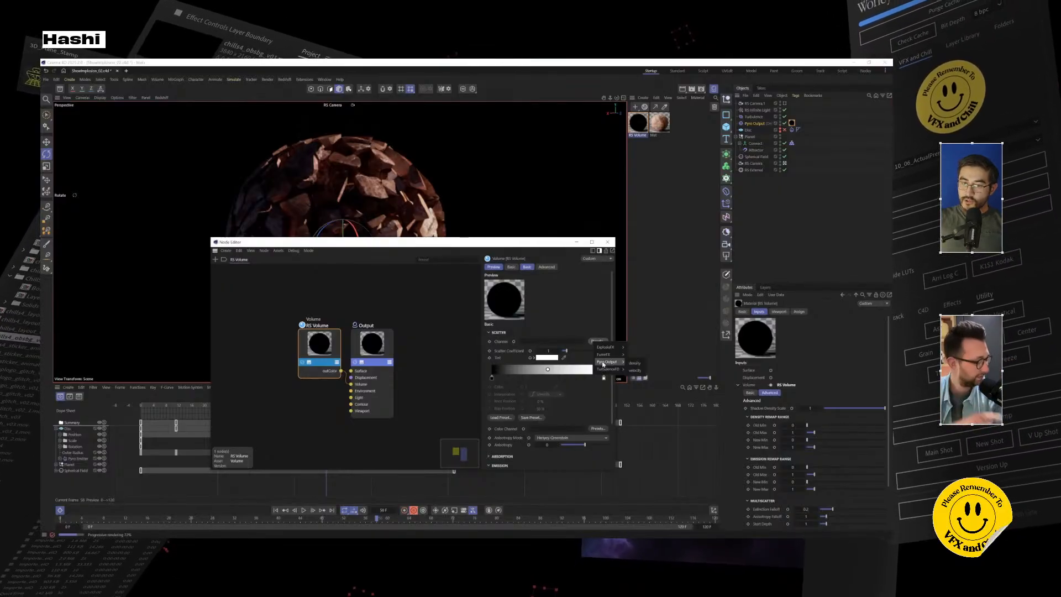
pyautogui.click(635, 364)
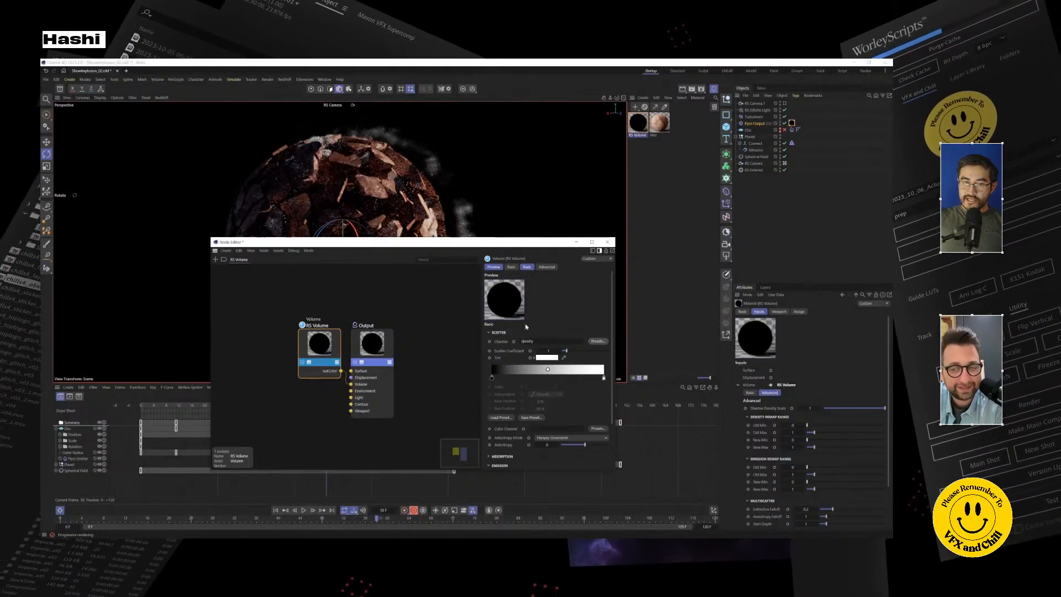
# Step: Check the rendered smoke at about frames 44 and 31 and from a rotated angle, and minimize the Node Editor
pyautogui.moveTo(509, 243); pyautogui.dragTo(814, 242)
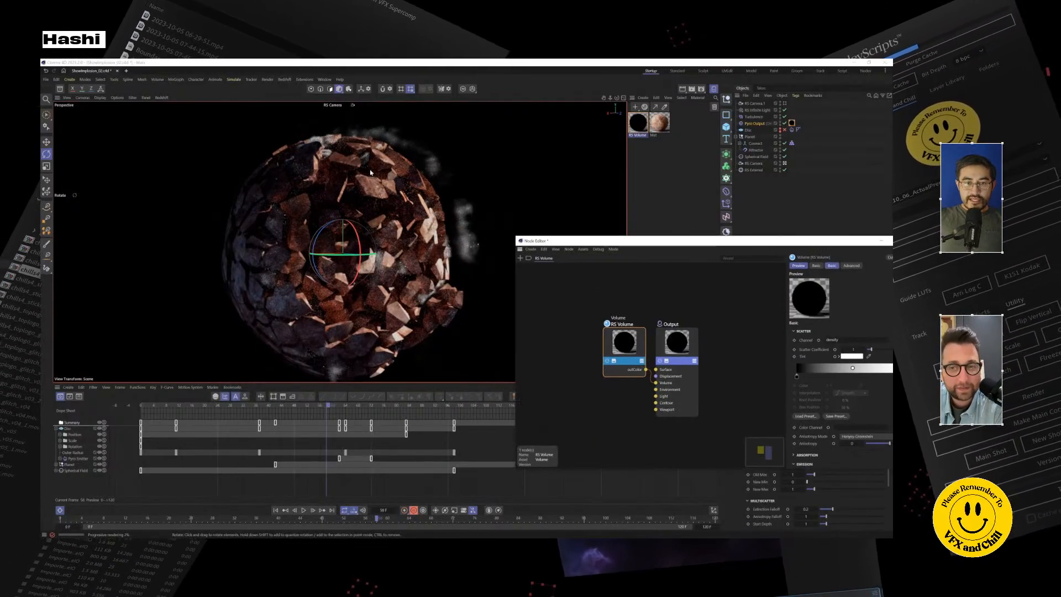
pyautogui.click(283, 407)
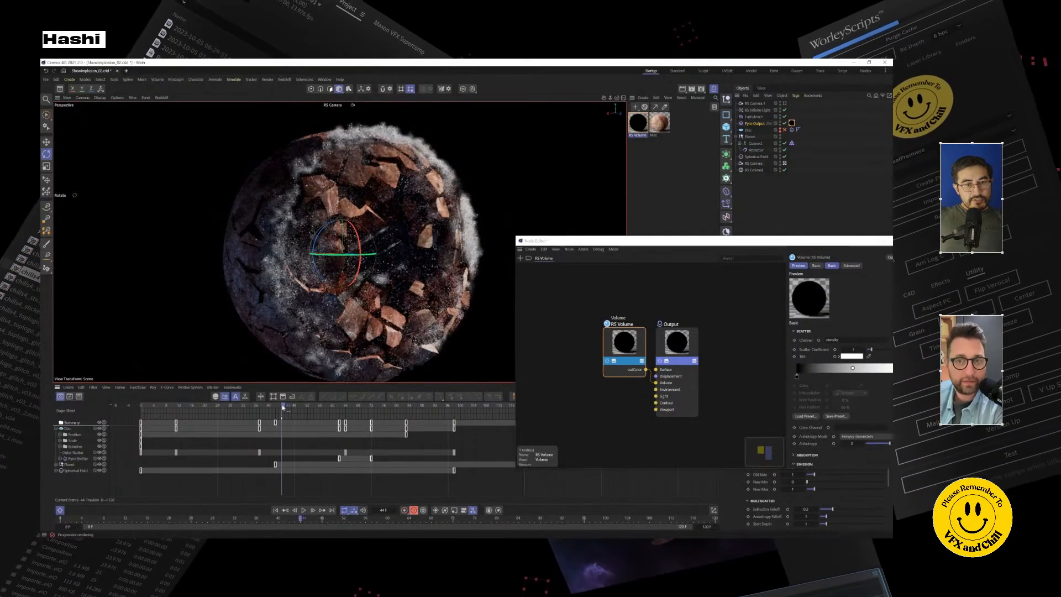
pyautogui.moveTo(282, 407); pyautogui.dragTo(240, 407)
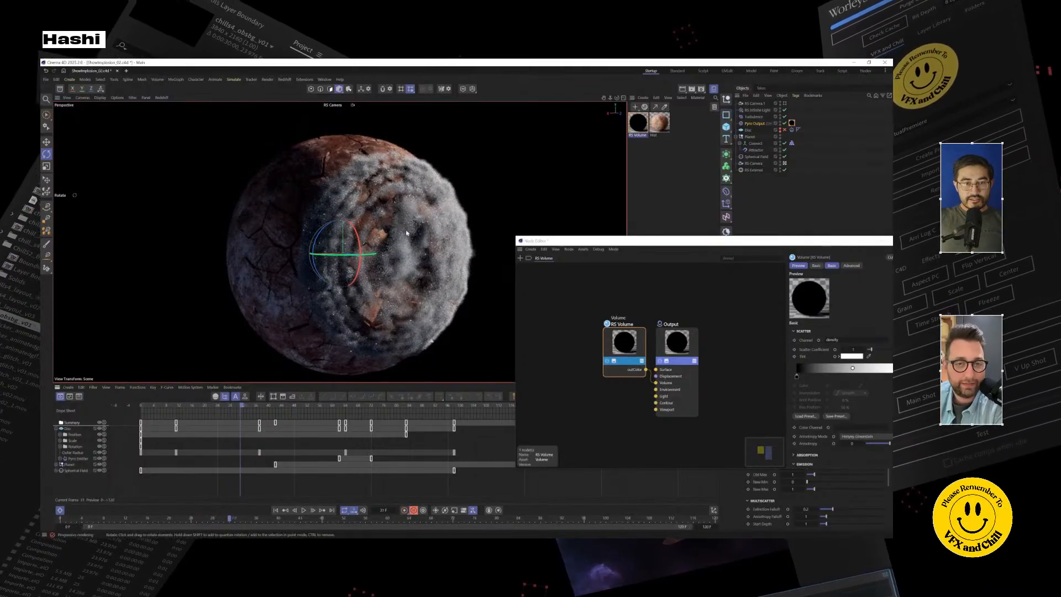
pyautogui.keyDown('alt'); pyautogui.moveTo(430, 226); pyautogui.dragTo(306, 302); pyautogui.keyUp('alt')
pyautogui.moveTo(653, 241); pyautogui.dragTo(397, 388)
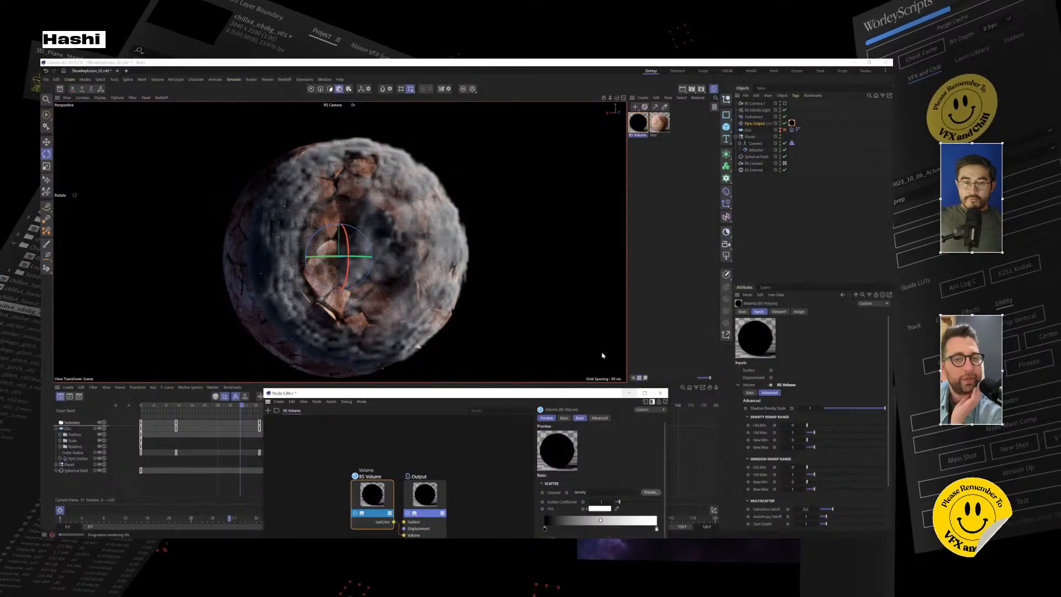
pyautogui.click(629, 394)
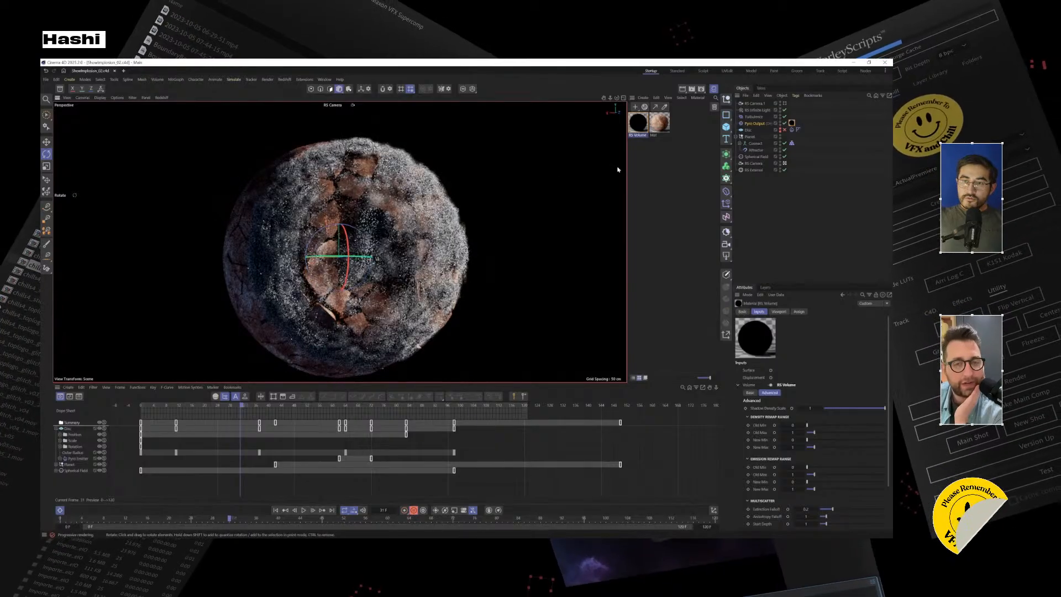
# Step: Raise the Pyro Output's upres Noise Strength to about 0.75 and set Additional Octaves to 2
pyautogui.click(755, 124)
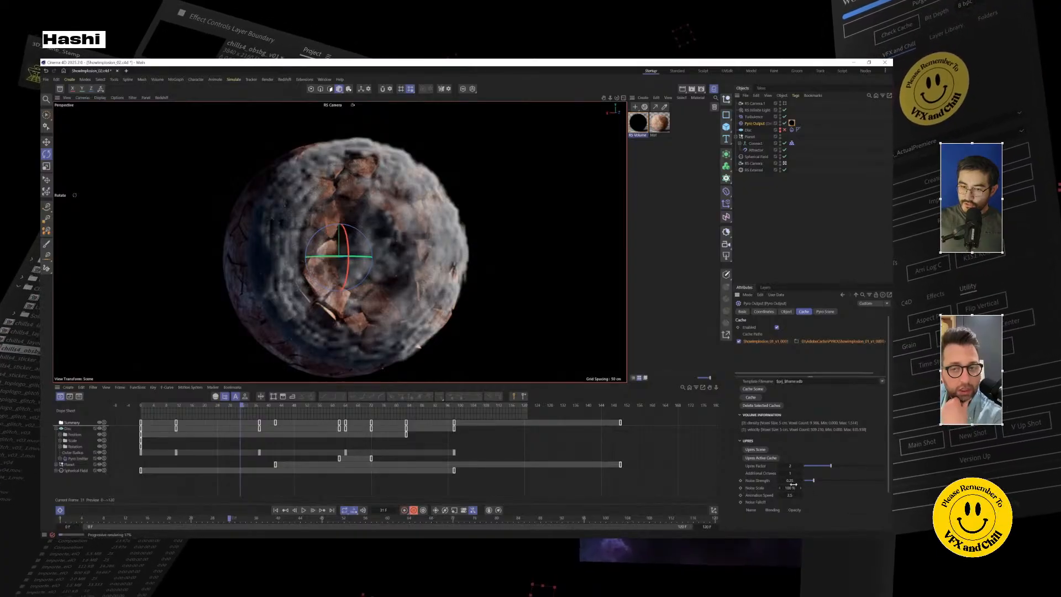
pyautogui.moveTo(789, 480); pyautogui.dragTo(819, 480)
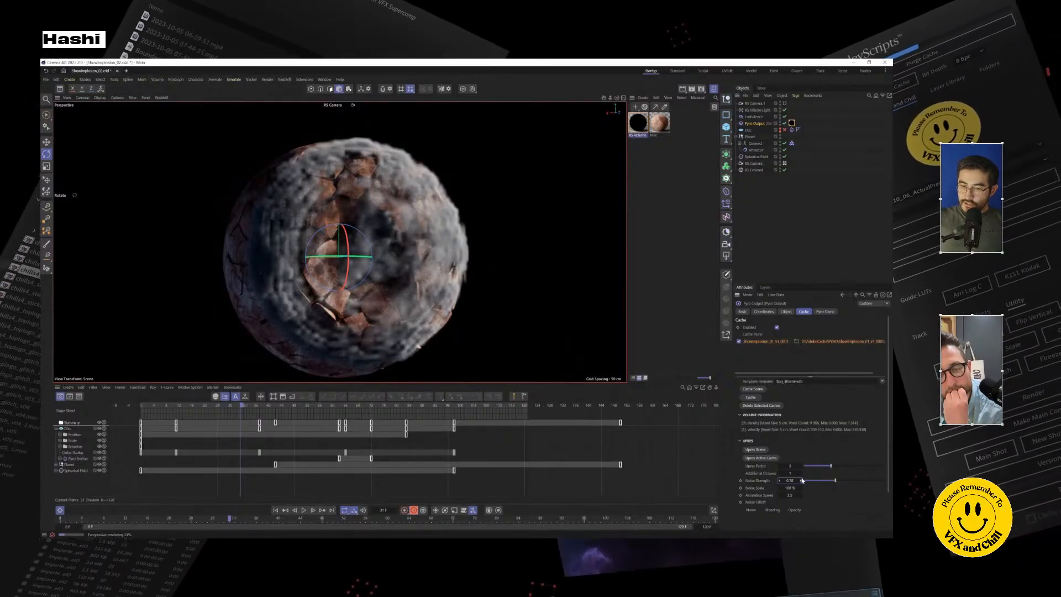
pyautogui.click(800, 474)
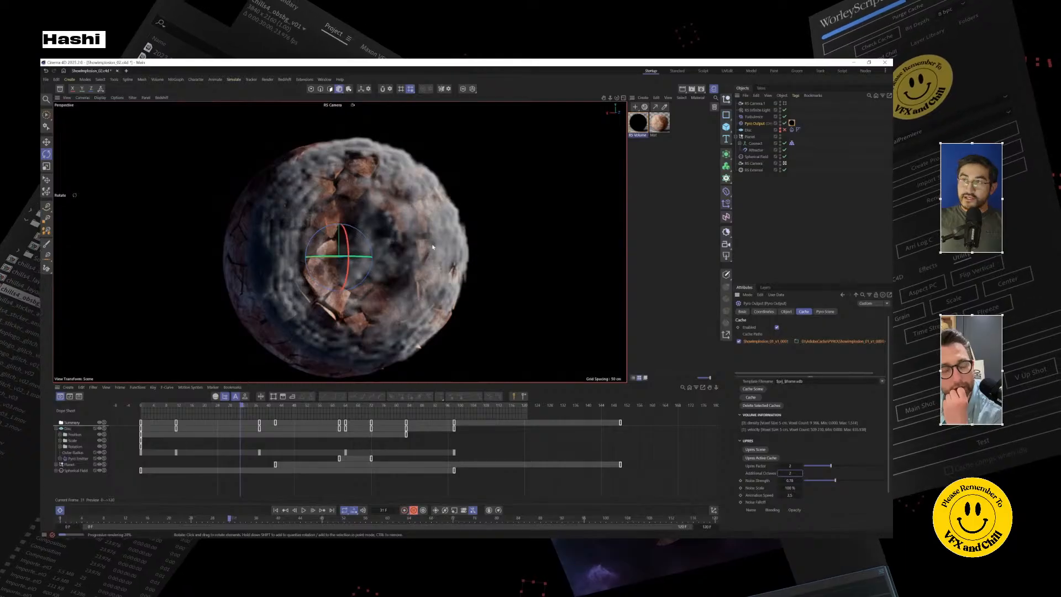
pyautogui.scroll(1, 304, 237)
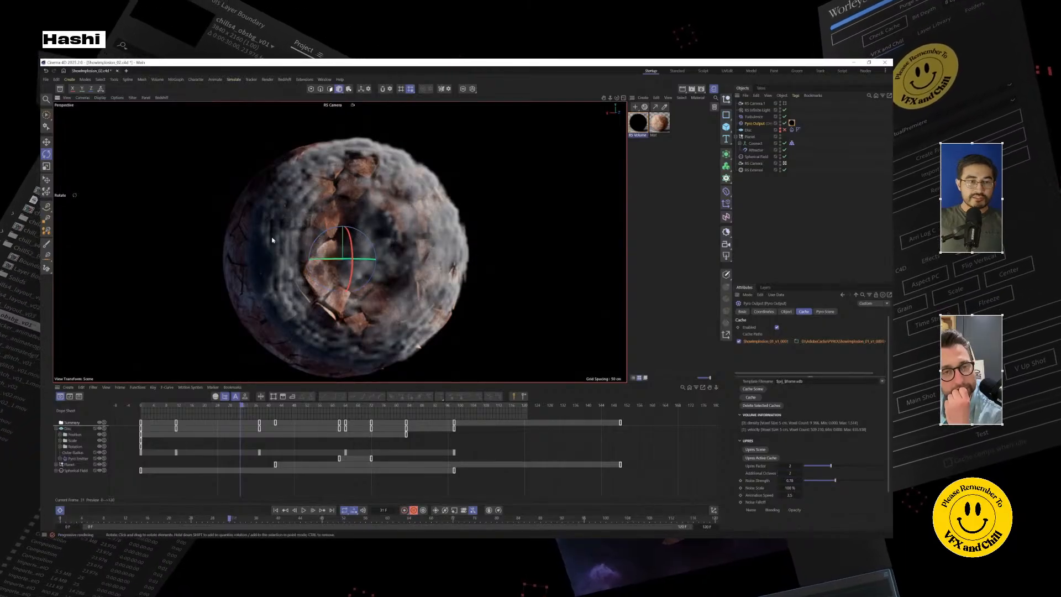
pyautogui.scroll(2, 274, 237)
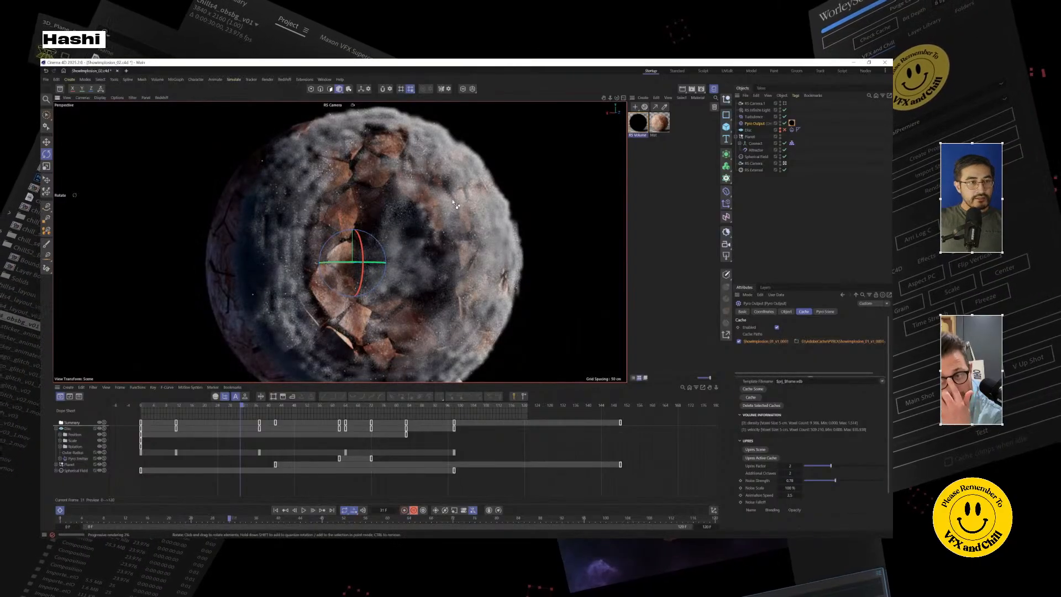
# Step: Upres the active pyro cache, storing the files in the PYRO folder inside AdobeCache on the D: drive instead of the project location
pyautogui.click(754, 344)
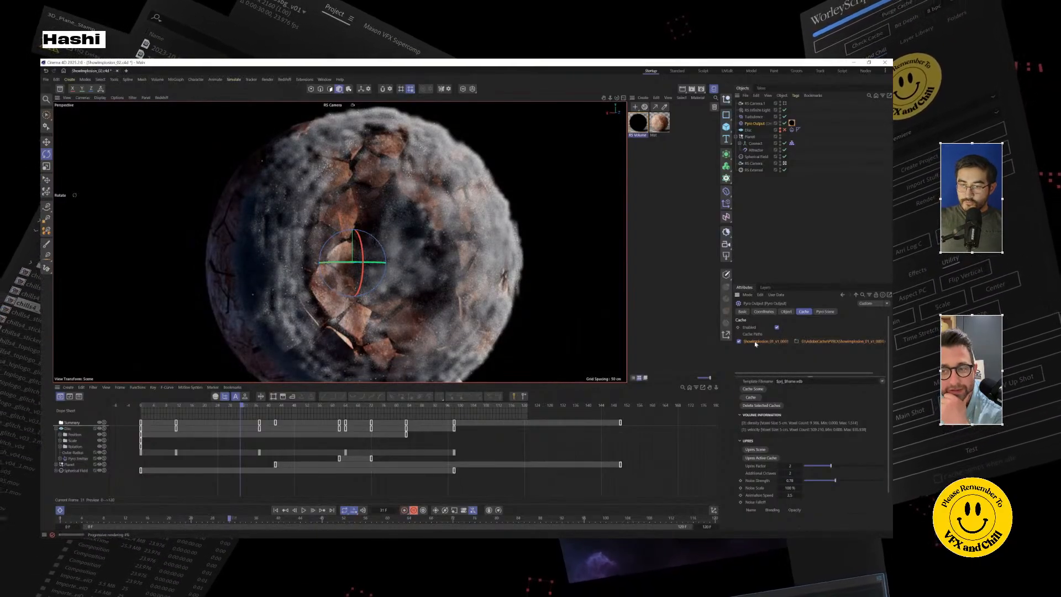
pyautogui.click(758, 459)
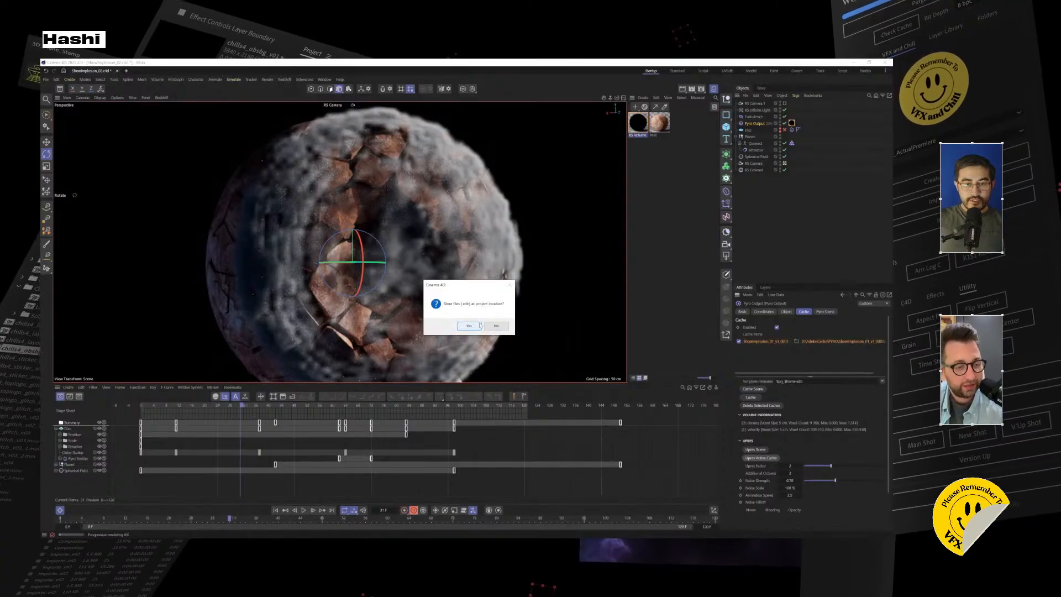
pyautogui.click(496, 326)
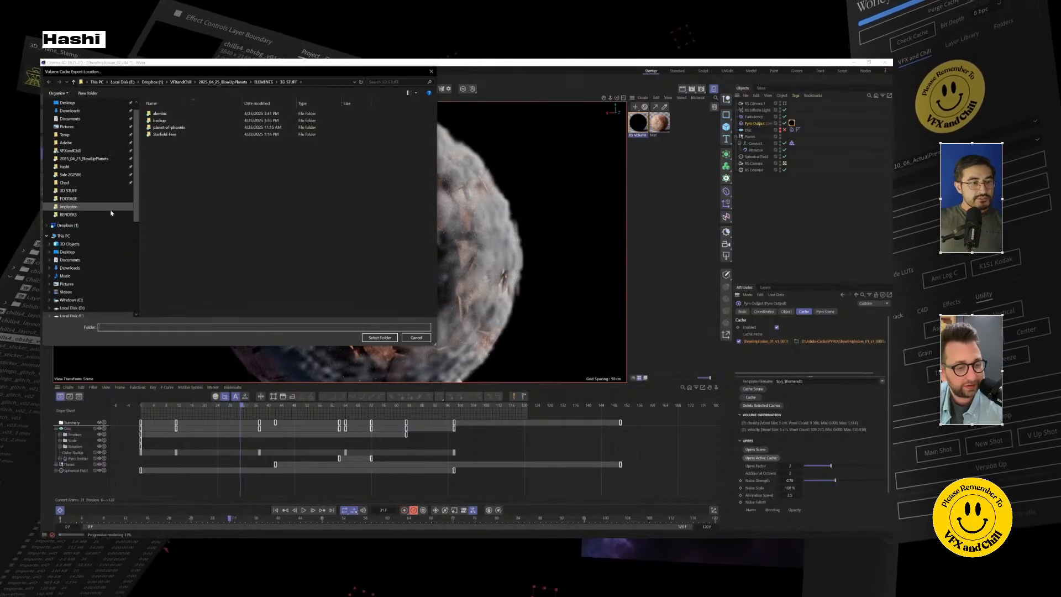
pyautogui.click(72, 307)
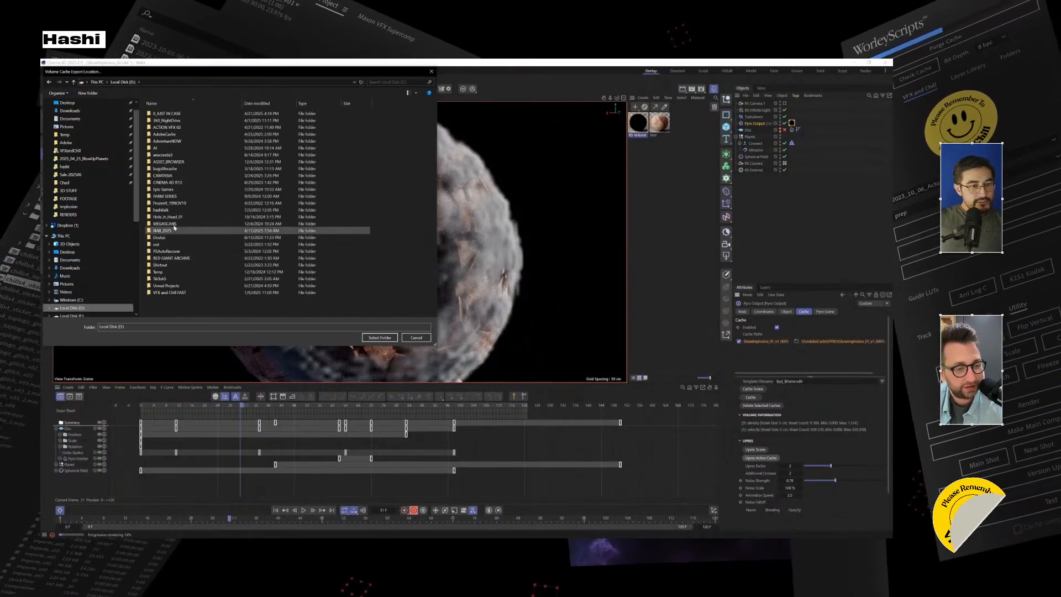
pyautogui.doubleClick(164, 134)
pyautogui.click(158, 175)
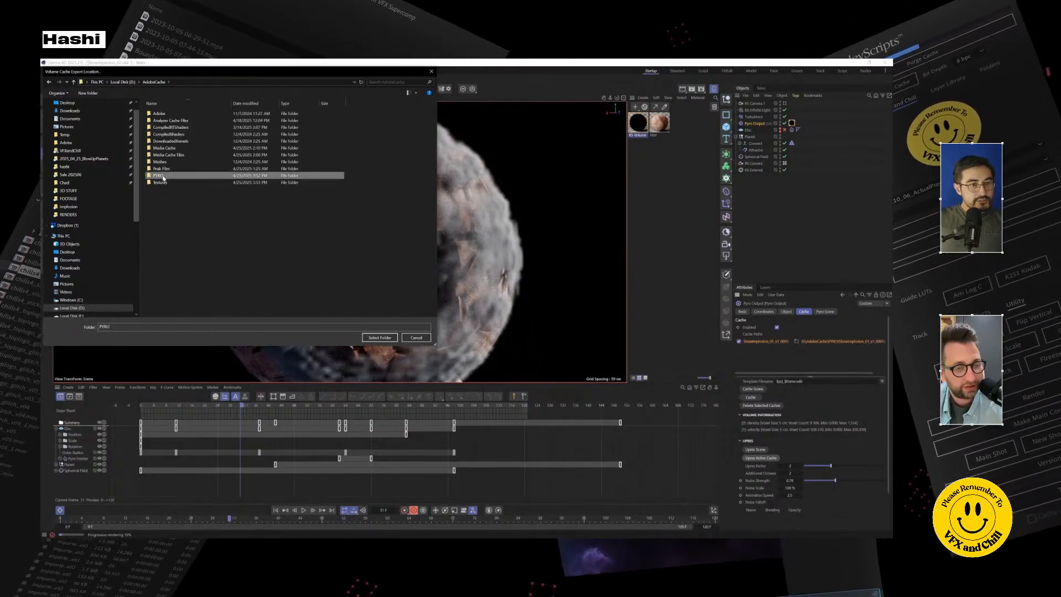
pyautogui.click(378, 338)
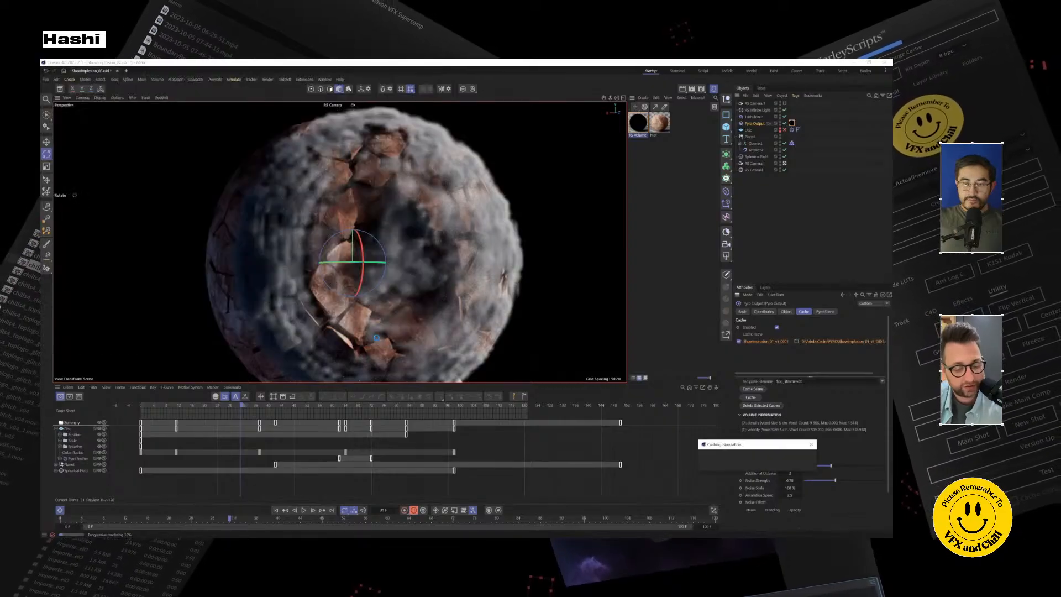
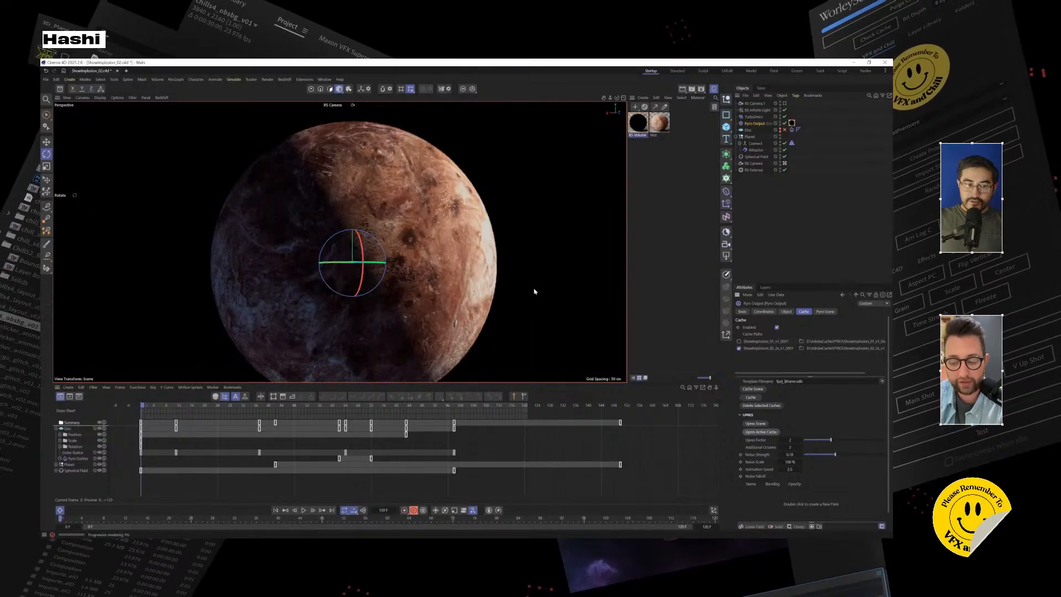
# Step: Check the upressed pyro cache in the render at about frames 46, 21 and 27
pyautogui.click(290, 408)
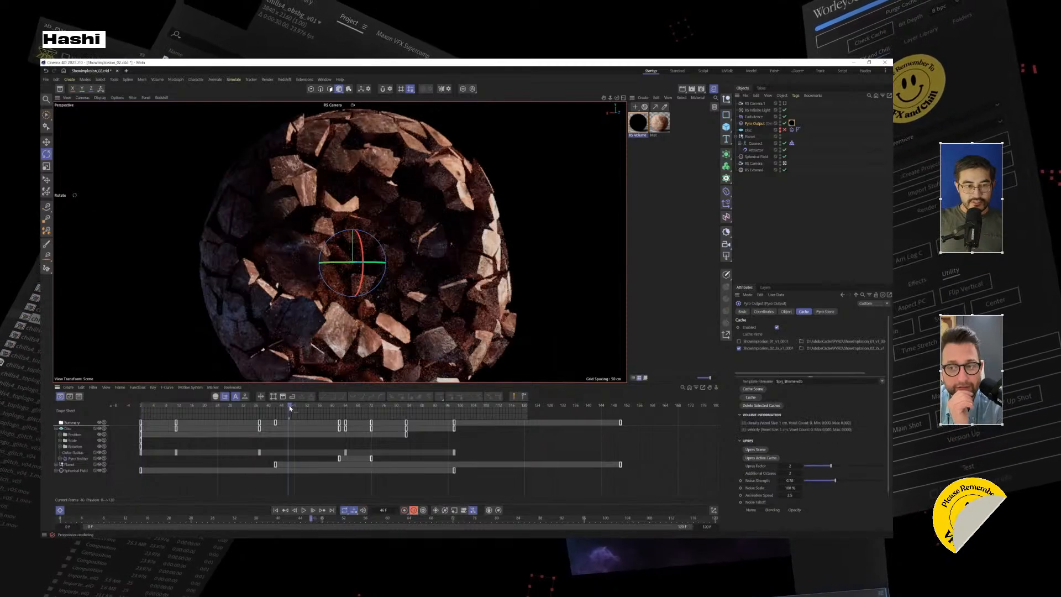
pyautogui.click(207, 405)
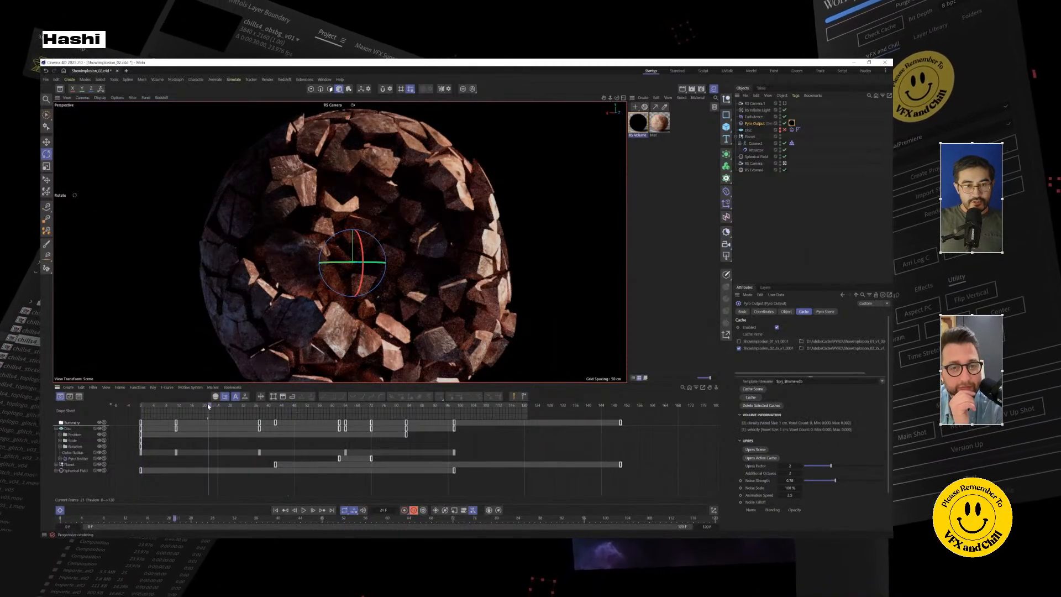
pyautogui.moveTo(208, 405); pyautogui.dragTo(227, 405)
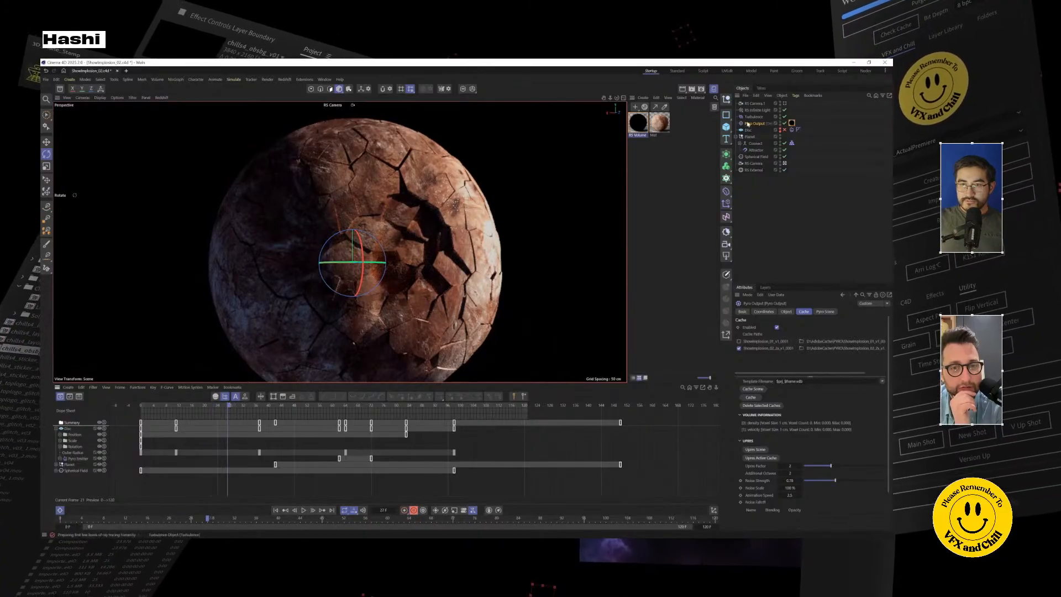
pyautogui.click(772, 348)
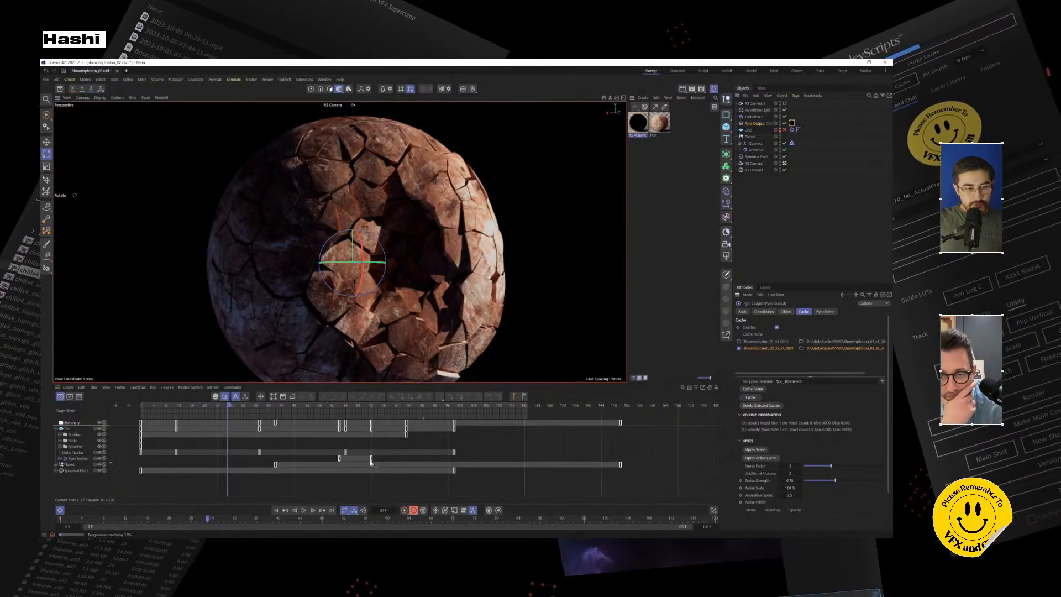
# Step: Raise the New Max value in the Density Remap Range of the RS Volume material applied to the Pyro Output
pyautogui.click(791, 123)
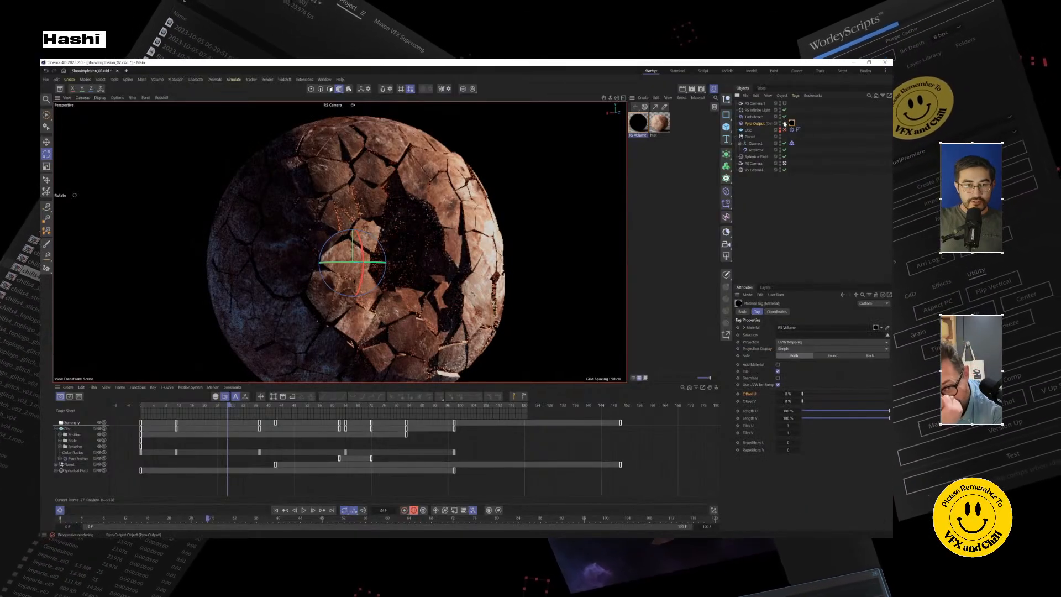
pyautogui.click(638, 124)
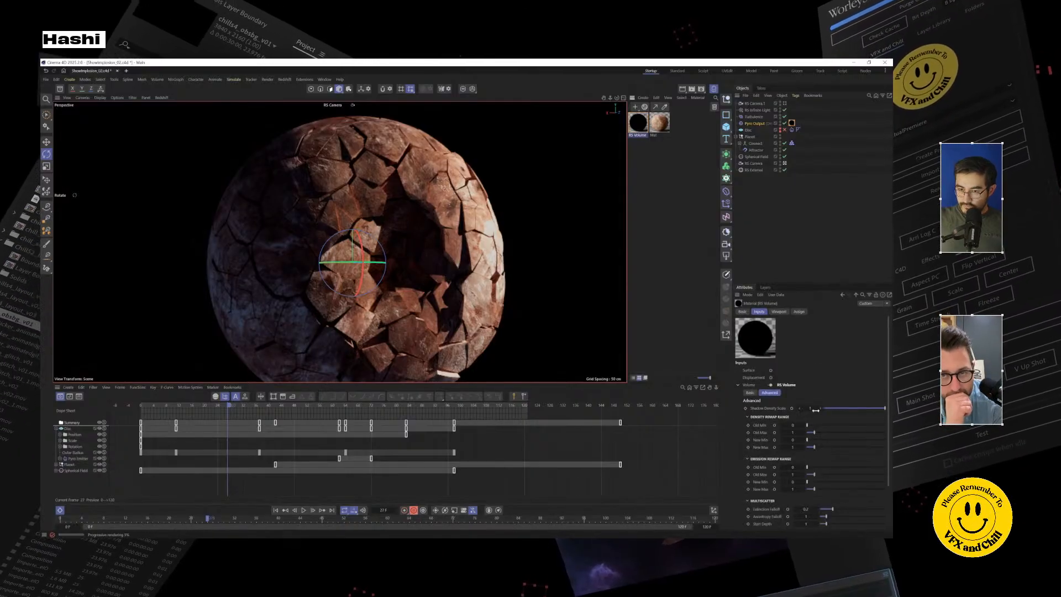
pyautogui.moveTo(818, 445); pyautogui.dragTo(875, 449)
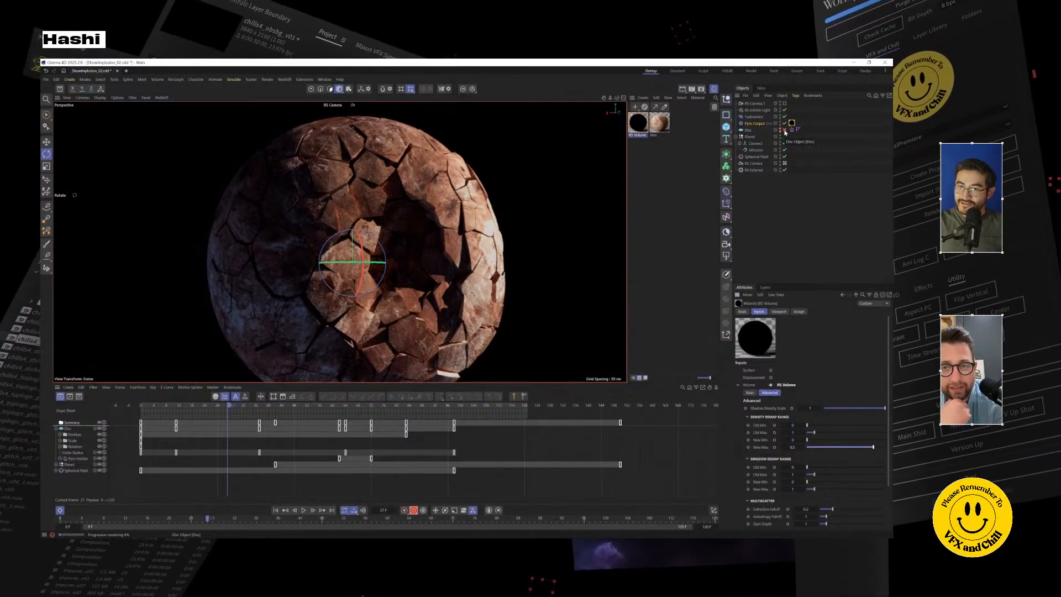
# Step: Compare the original and upressed caches of the Pyro Output, and make the original cache the active one
pyautogui.click(753, 123)
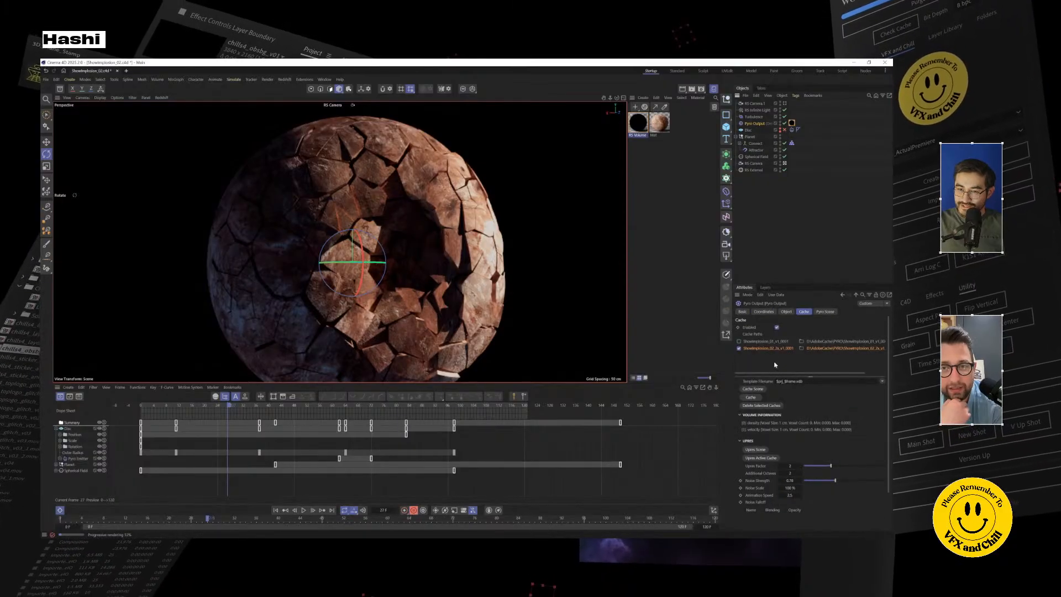
pyautogui.click(739, 348)
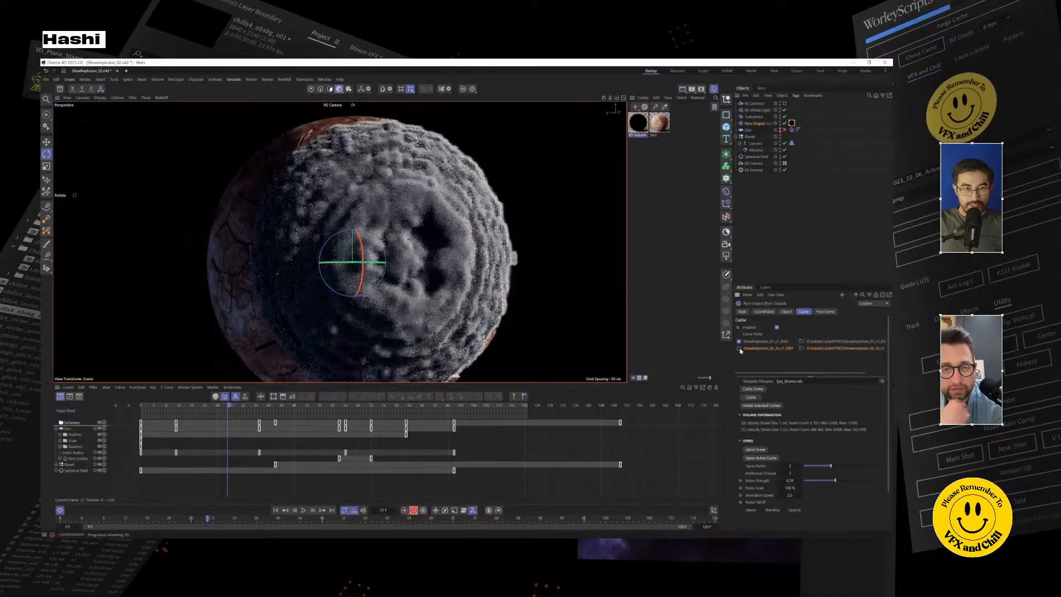
pyautogui.click(739, 349)
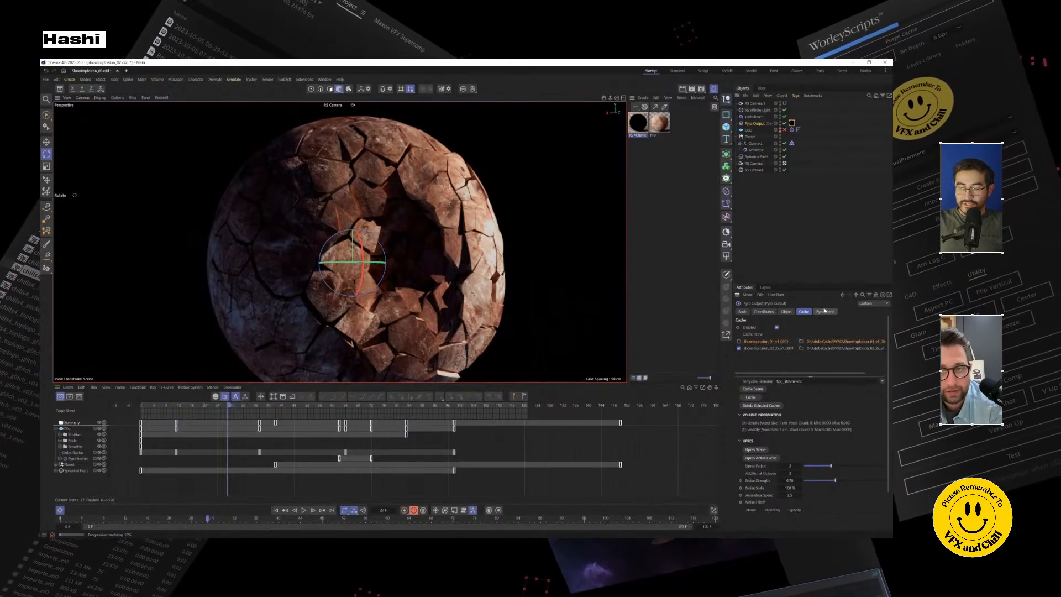
pyautogui.rightClick(776, 350)
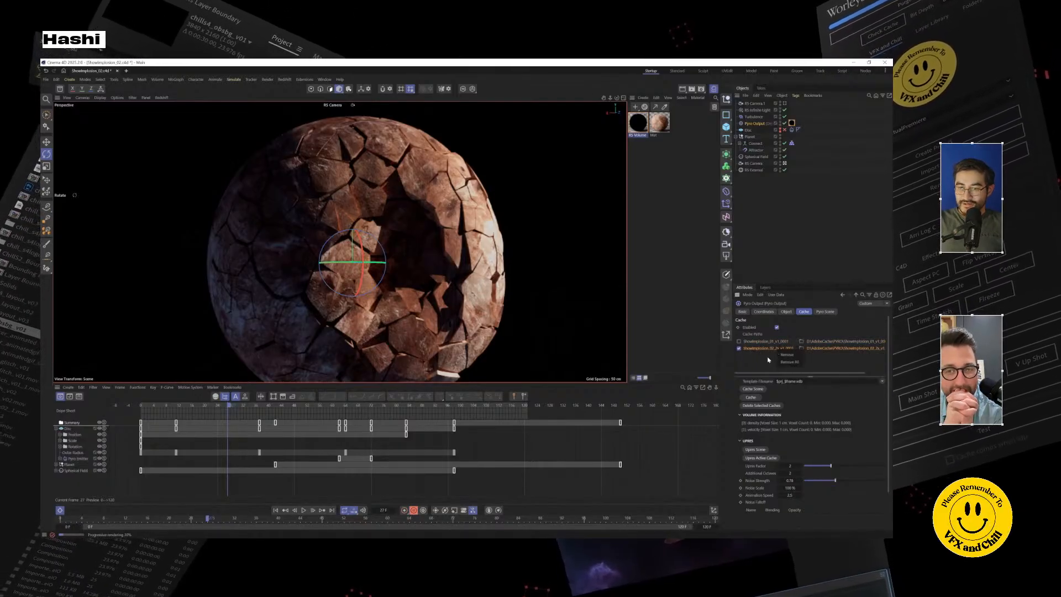
pyautogui.click(767, 354)
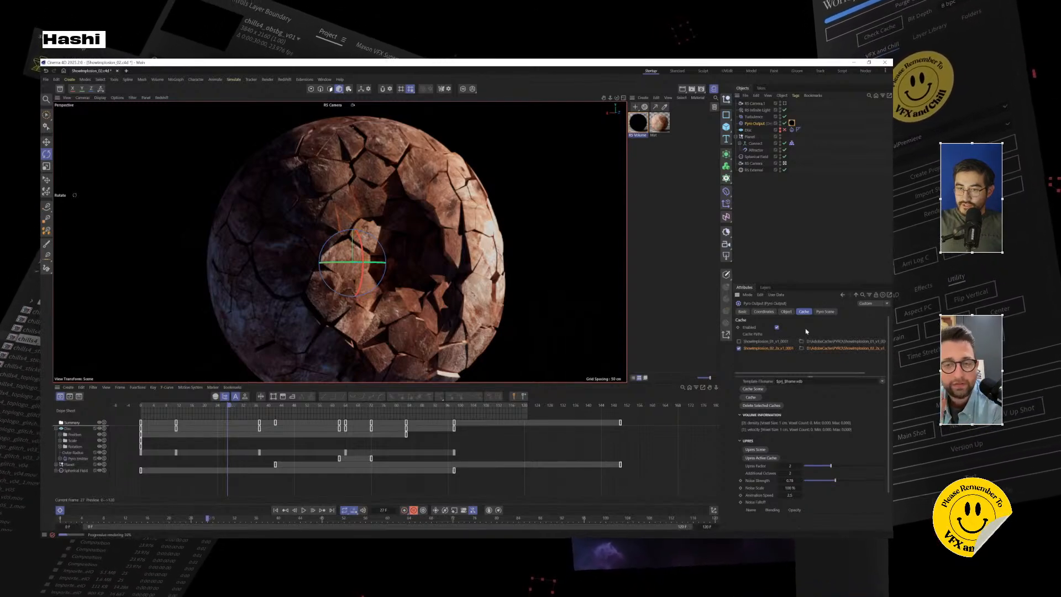
pyautogui.click(825, 311)
pyautogui.click(803, 312)
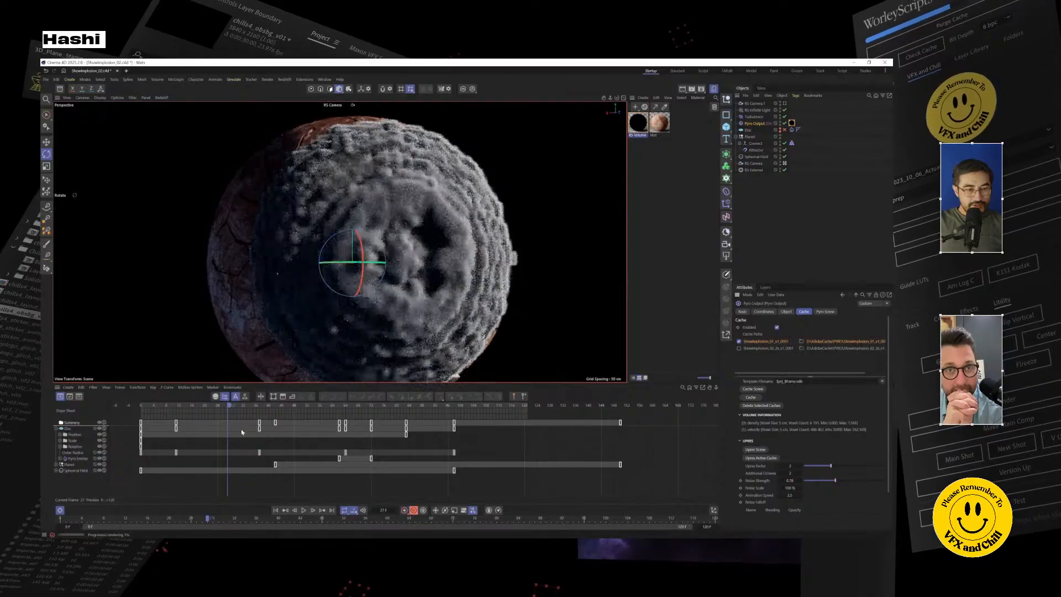
# Step: Enable the Disc object, check the smoke at about frame 35, and return the timeline to frame 0
pyautogui.moveTo(194, 405); pyautogui.dragTo(253, 405)
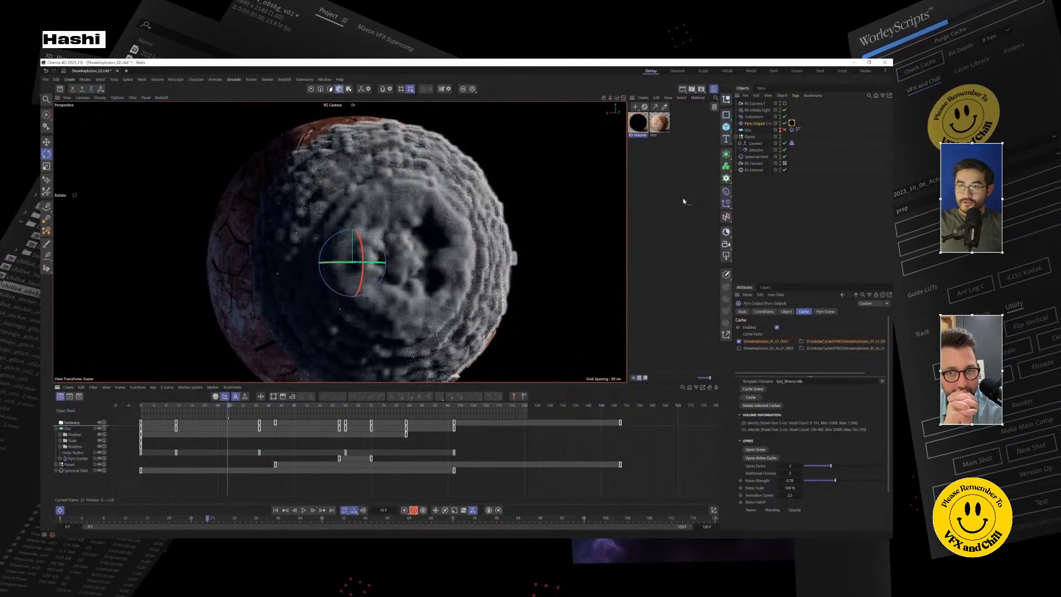
pyautogui.click(785, 130)
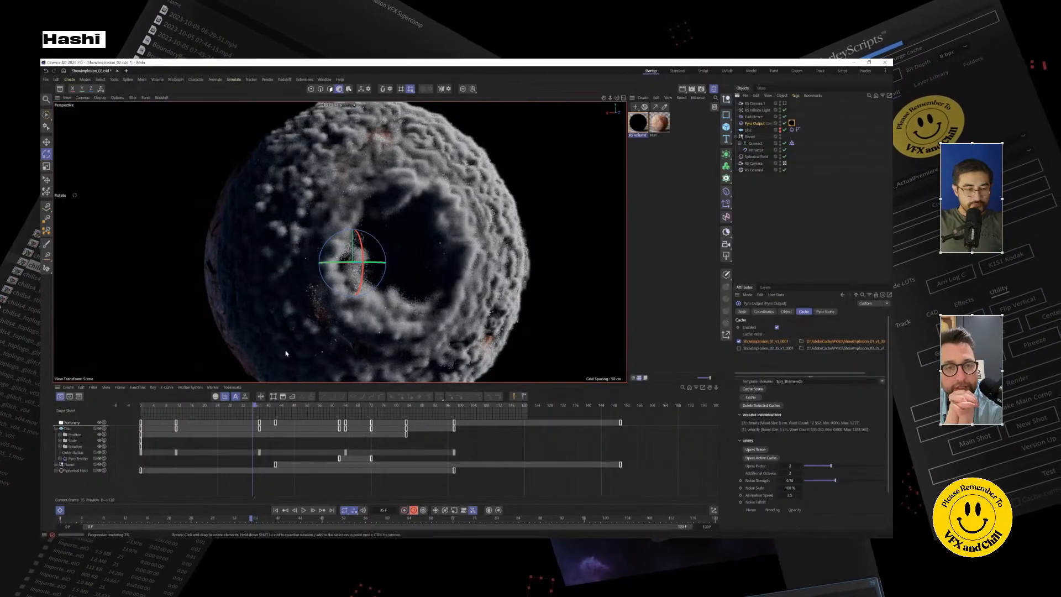
pyautogui.click(141, 407)
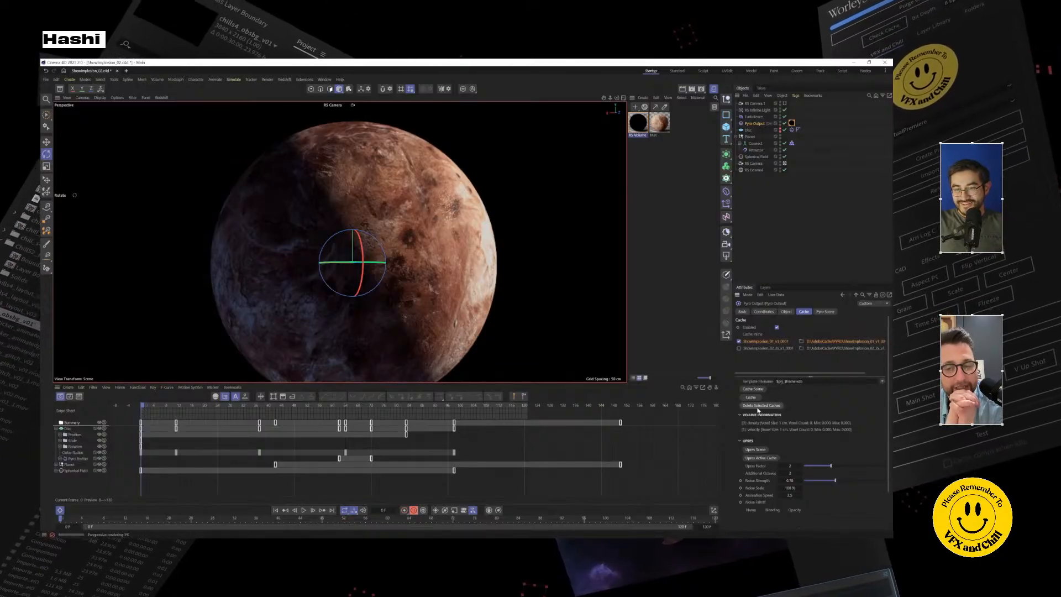
# Step: Upres the active original cache again, storing the files in the PYRO folder inside AdobeCache on the D: drive, and save the project
pyautogui.click(759, 459)
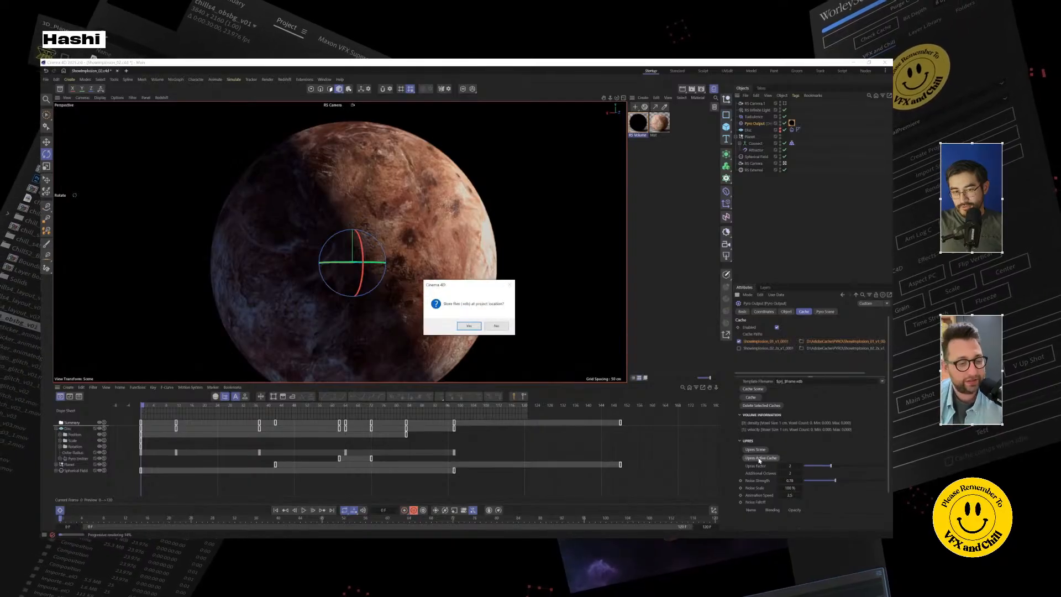
pyautogui.click(471, 327)
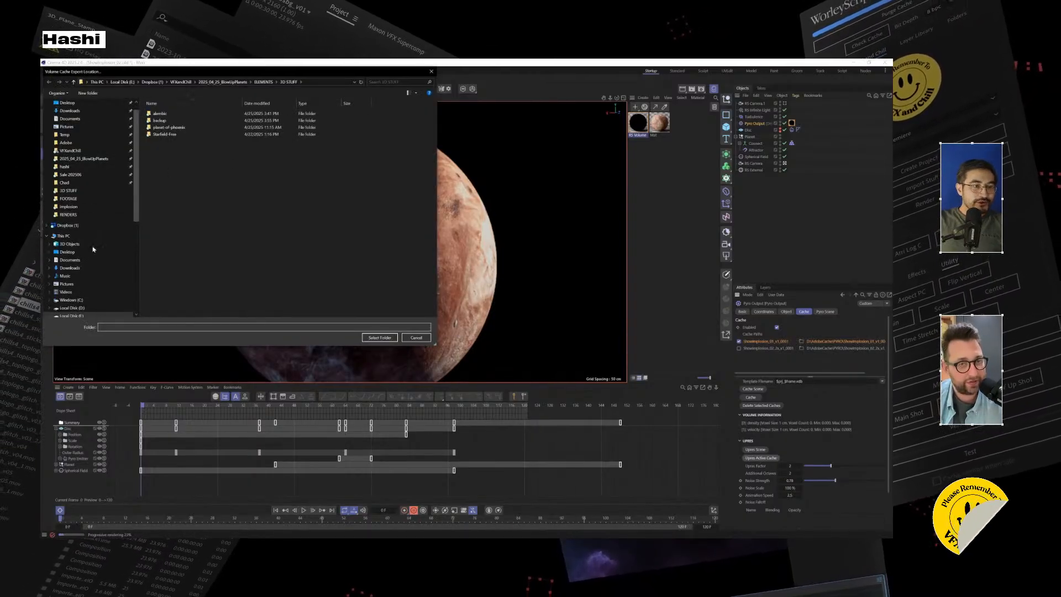
pyautogui.click(72, 307)
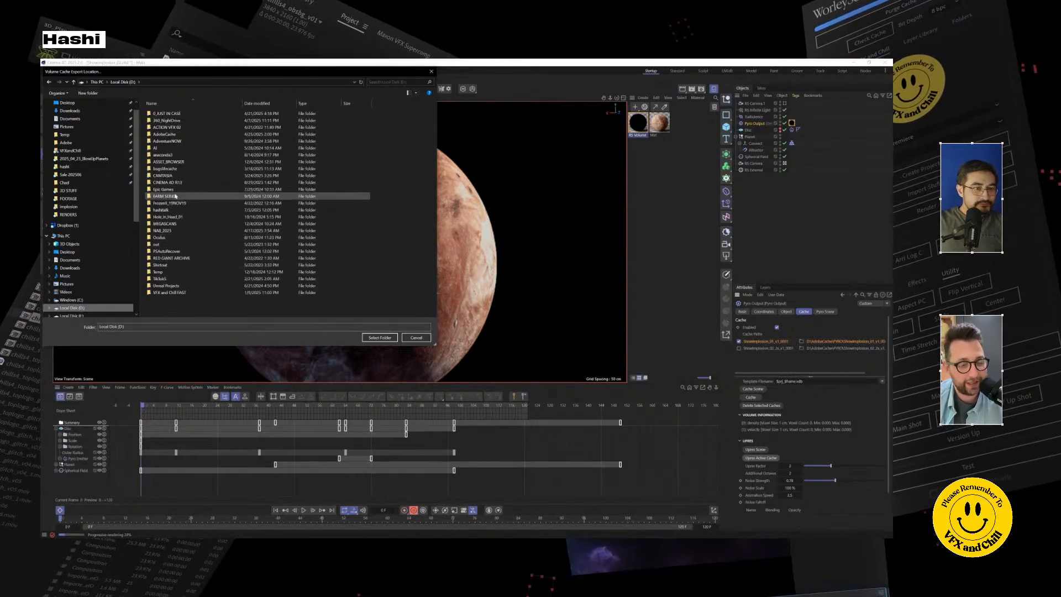
pyautogui.doubleClick(178, 134)
pyautogui.click(194, 175)
pyautogui.click(383, 338)
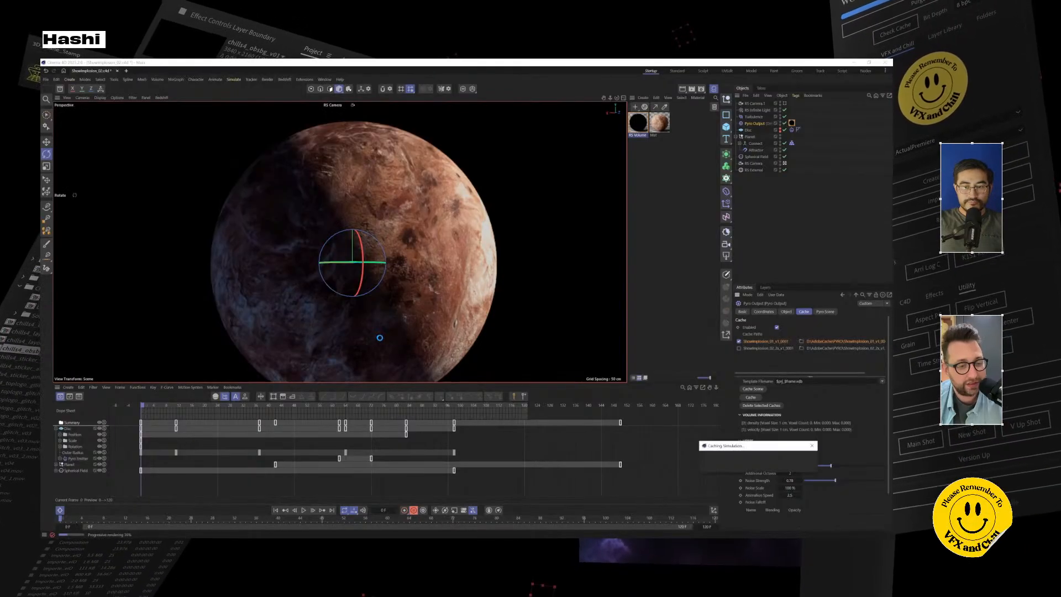
pyautogui.moveTo(763, 449); pyautogui.dragTo(497, 268)
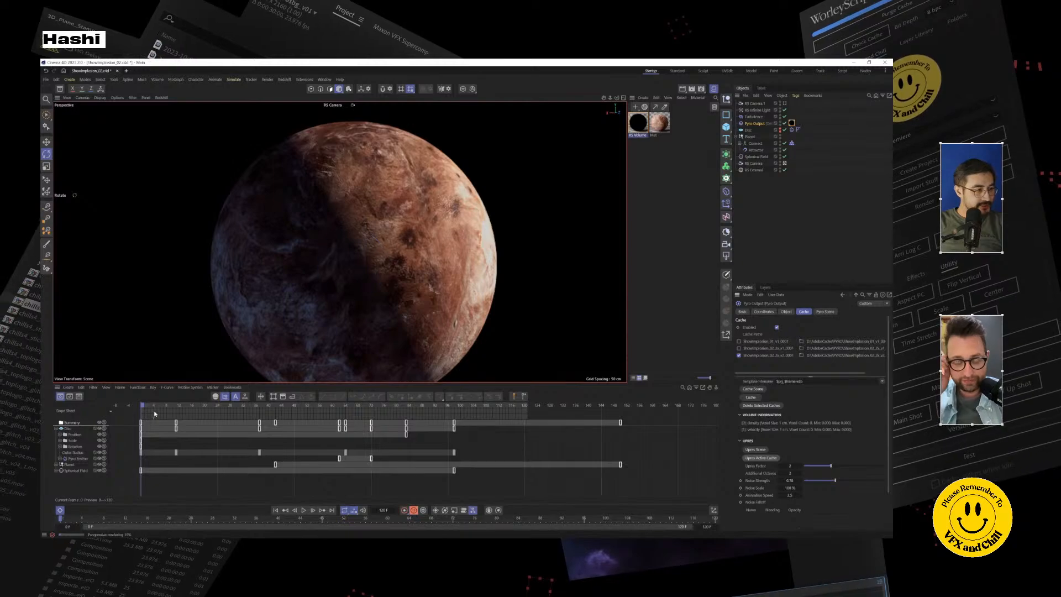
pyautogui.hotkey('ctrl', 's')
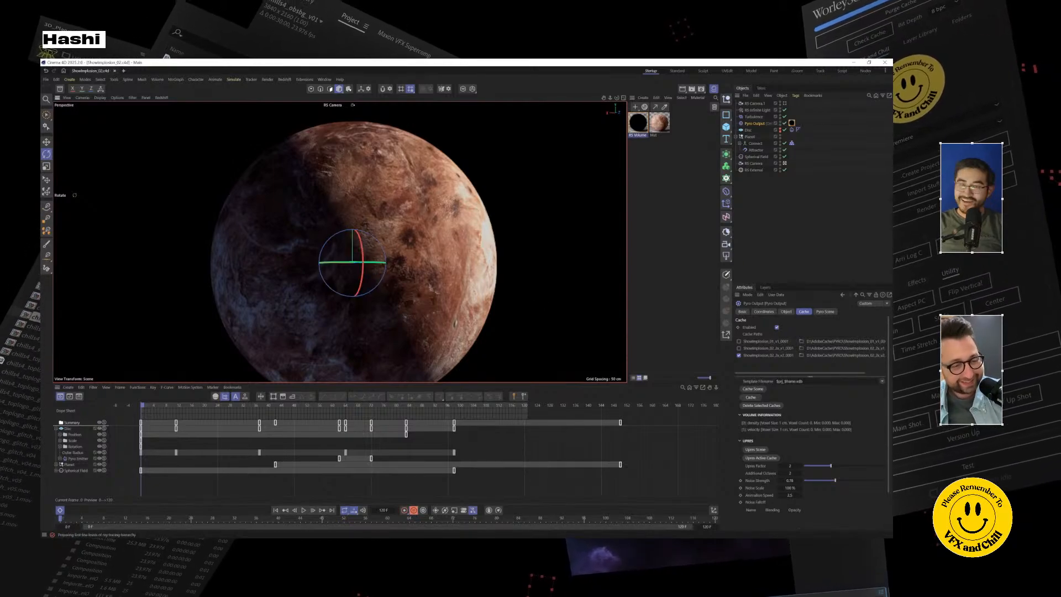
# Step: Select the Pyro Output and examine the new upressed smoke in the render at several frames from about 59 back to 16
pyautogui.click(818, 205)
pyautogui.click(755, 125)
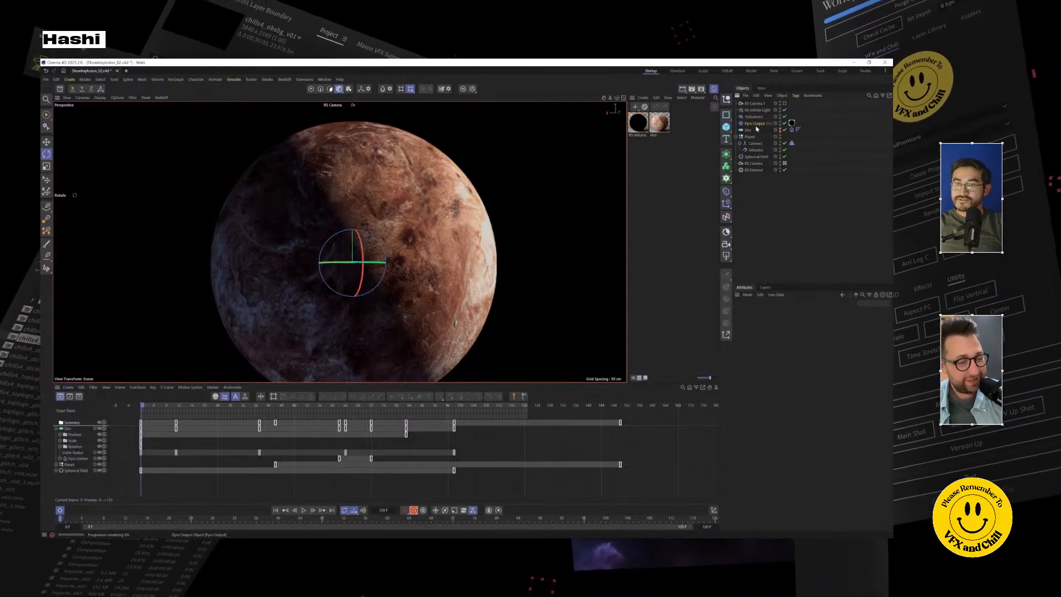
pyautogui.click(332, 409)
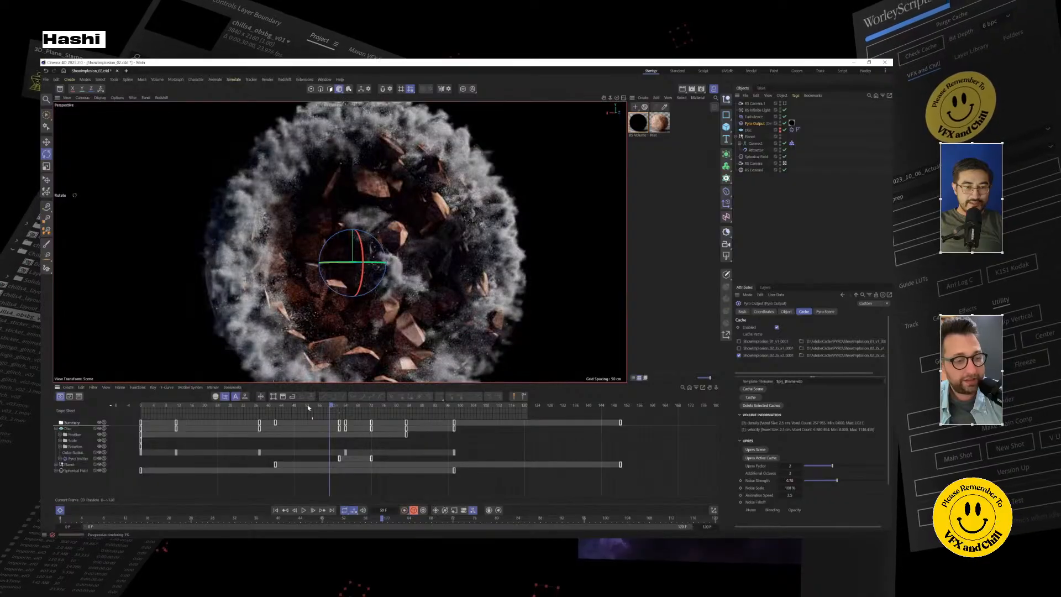
pyautogui.click(310, 407)
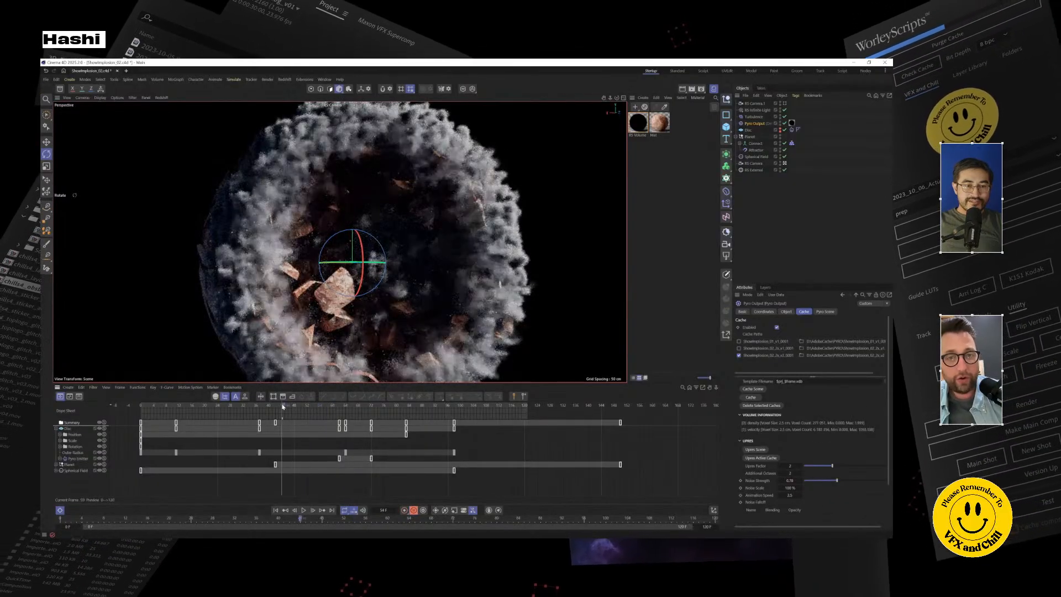
pyautogui.click(282, 407)
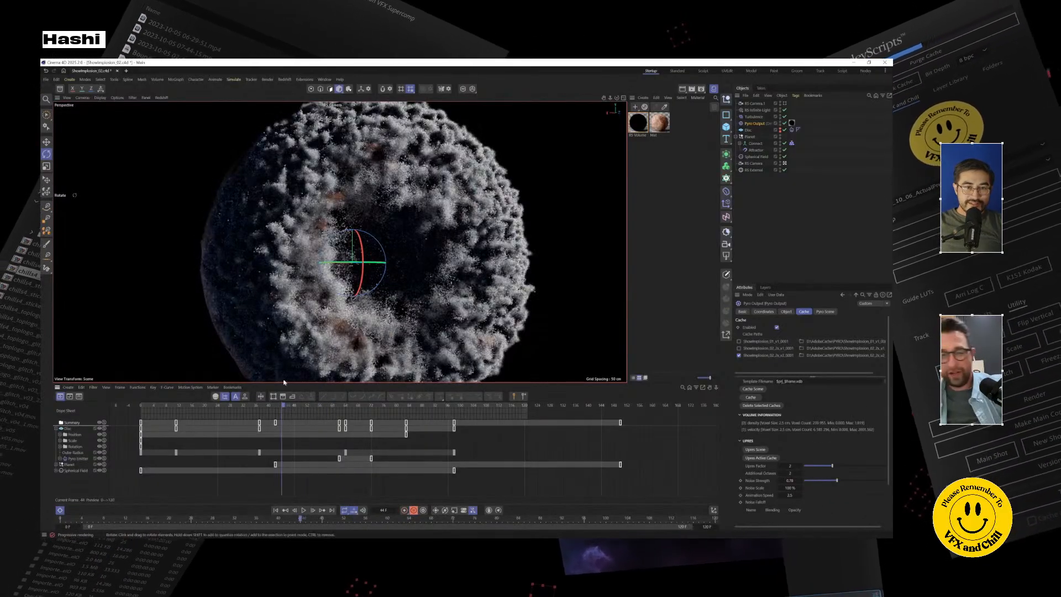
pyautogui.click(246, 406)
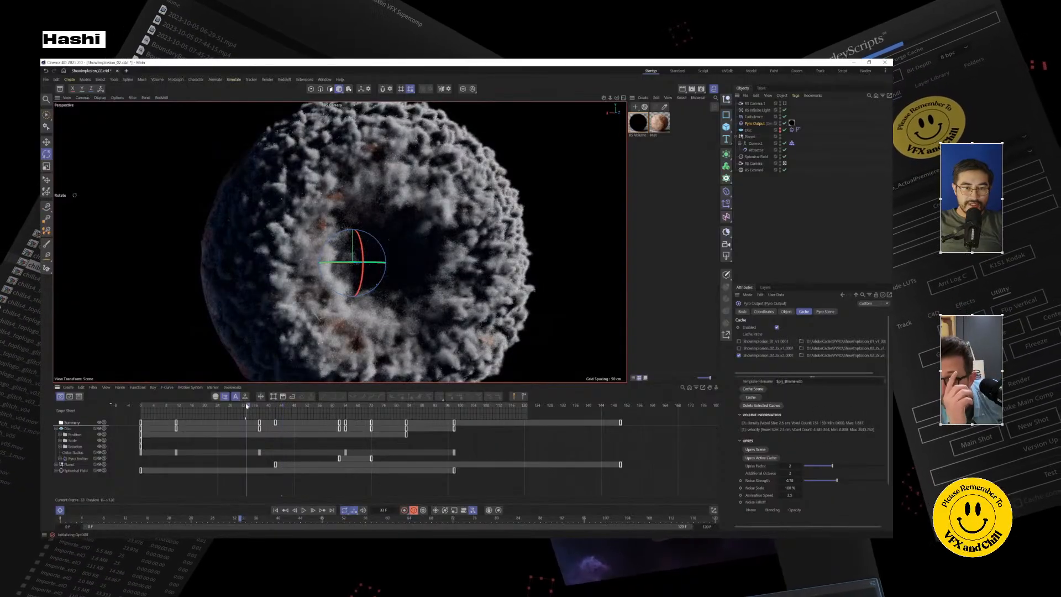
pyautogui.click(235, 407)
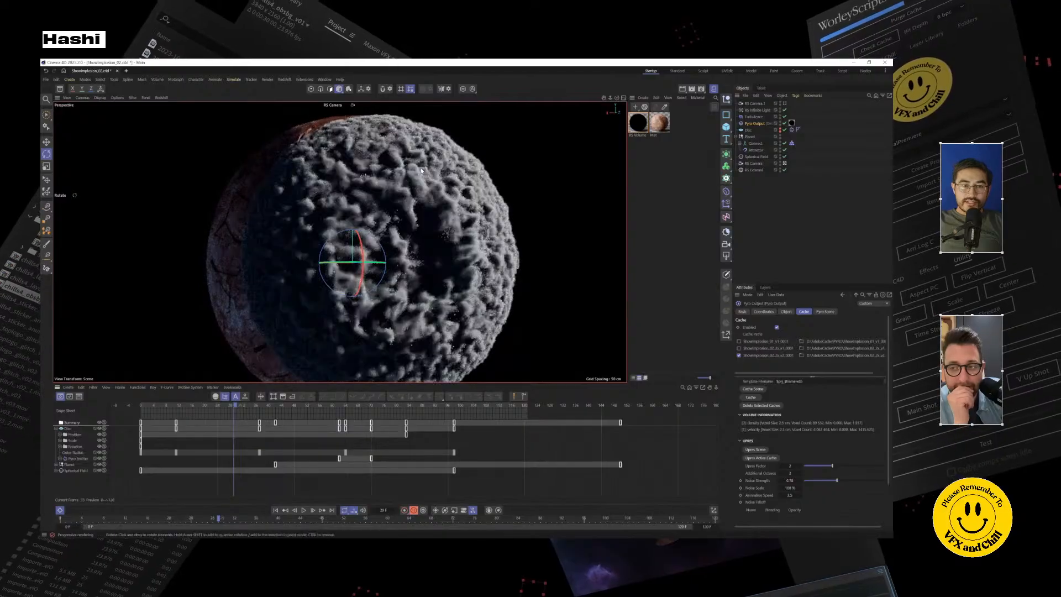
pyautogui.click(194, 406)
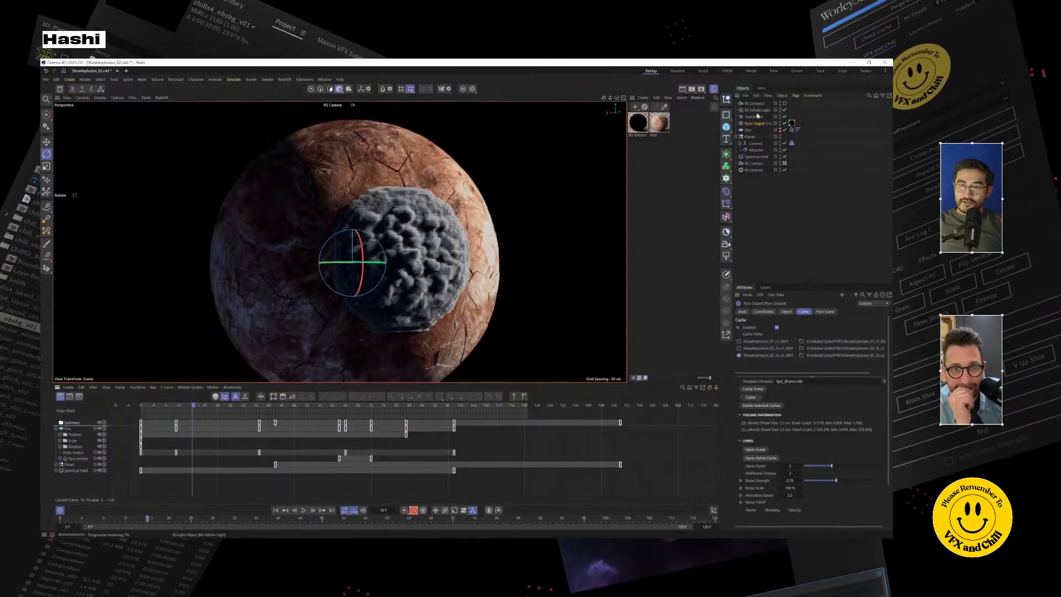
# Step: Switch to the Move tool and select the Pyro Output to show its move axes in the viewport
pyautogui.click(47, 166)
pyautogui.click(46, 142)
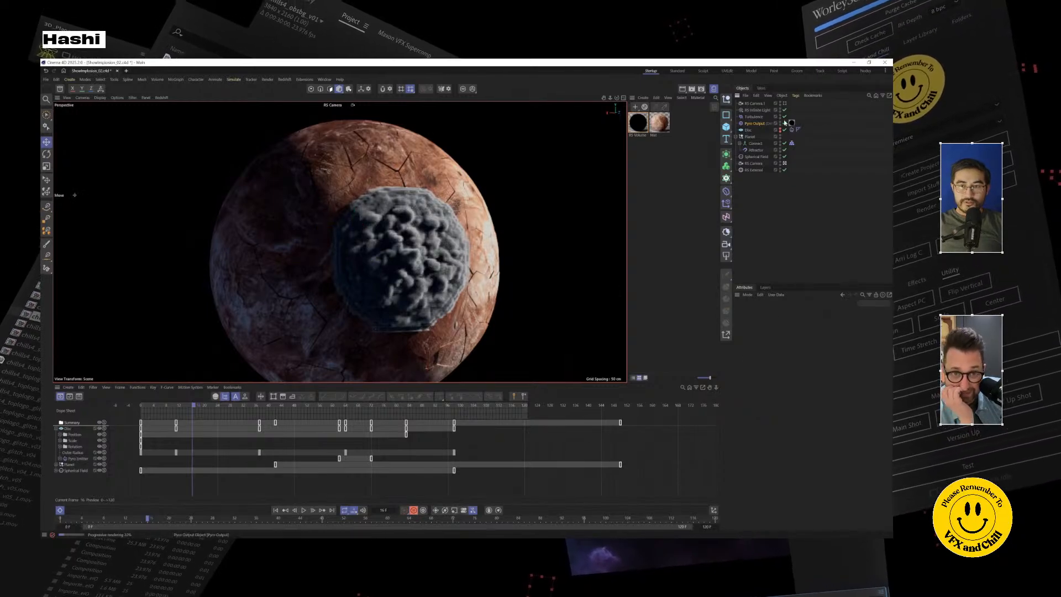
pyautogui.click(759, 124)
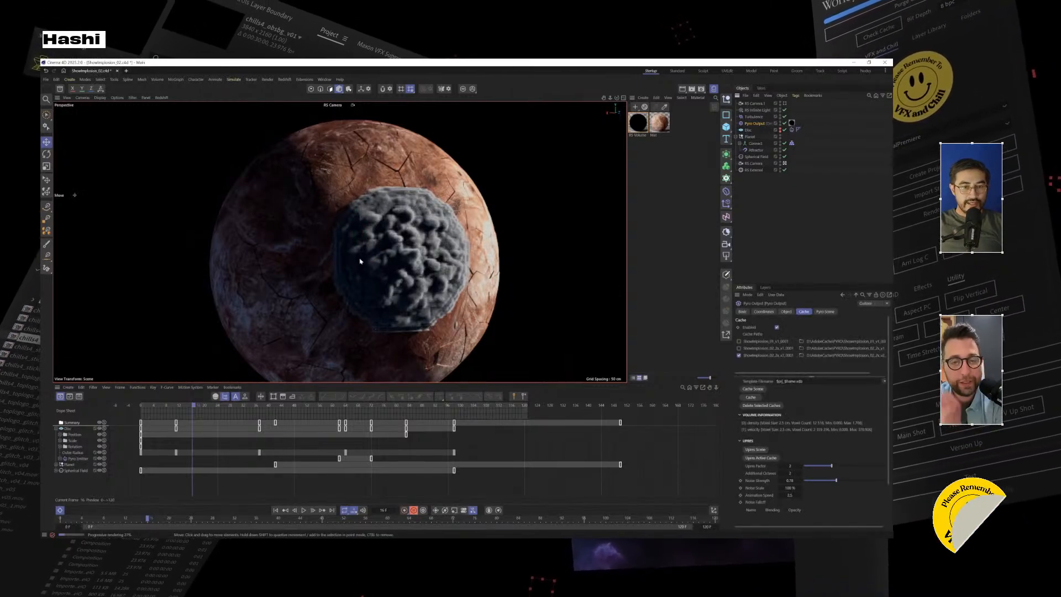
pyautogui.moveTo(378, 263)
pyautogui.mouseDown()
pyautogui.moveTo(406, 259)
pyautogui.moveTo(339, 262)
pyautogui.moveTo(385, 266)
pyautogui.moveTo(365, 274)
pyautogui.mouseUp()
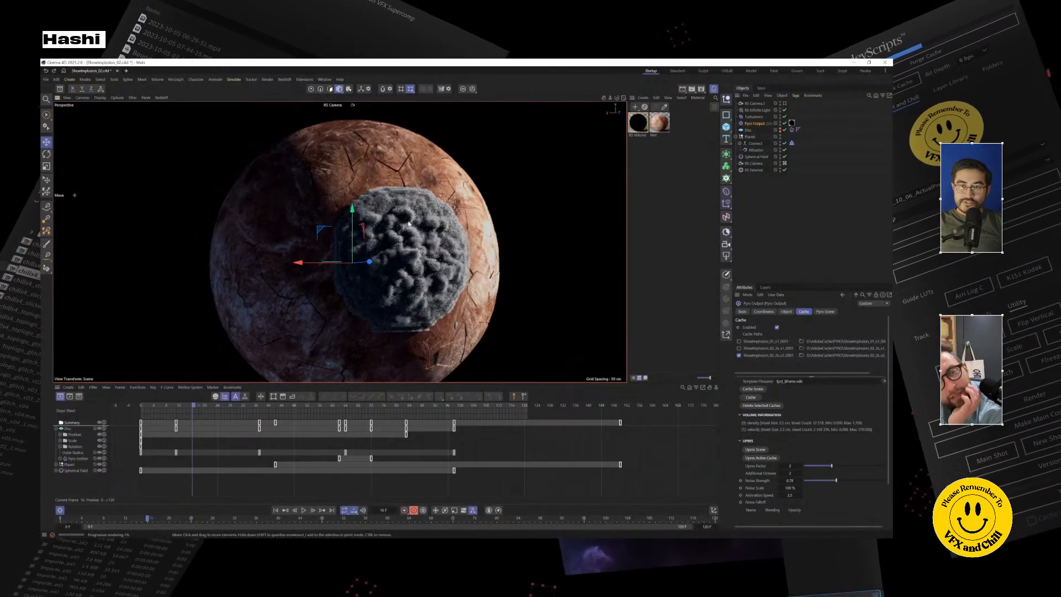
# Step: Open the RS Volume material in the Node Editor and tint its scatter light peach by sampling colours from the rendered planet
pyautogui.doubleClick(642, 126)
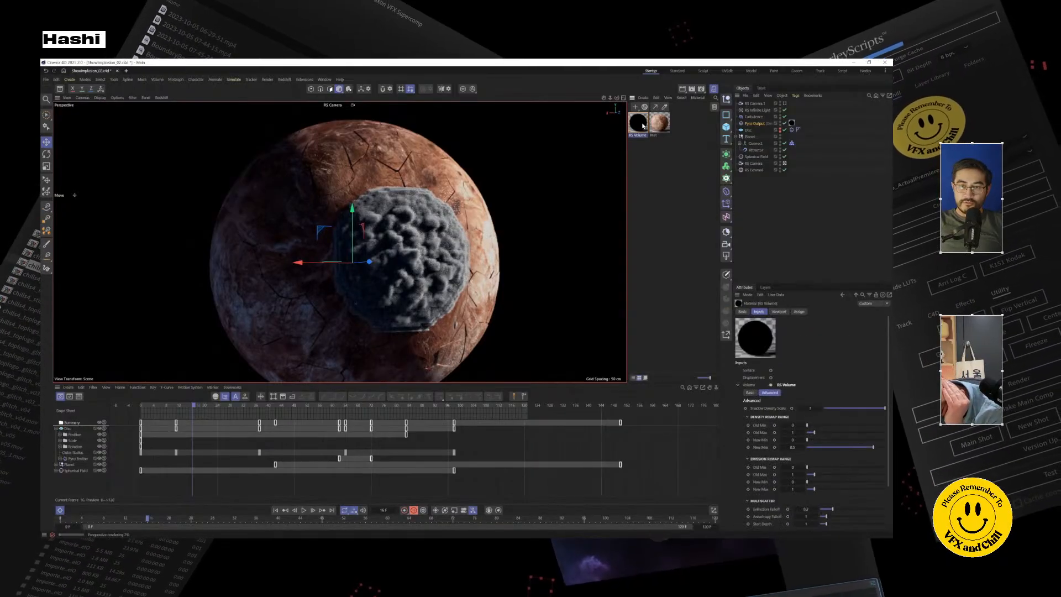
pyautogui.moveTo(514, 395); pyautogui.dragTo(420, 313)
pyautogui.click(506, 425)
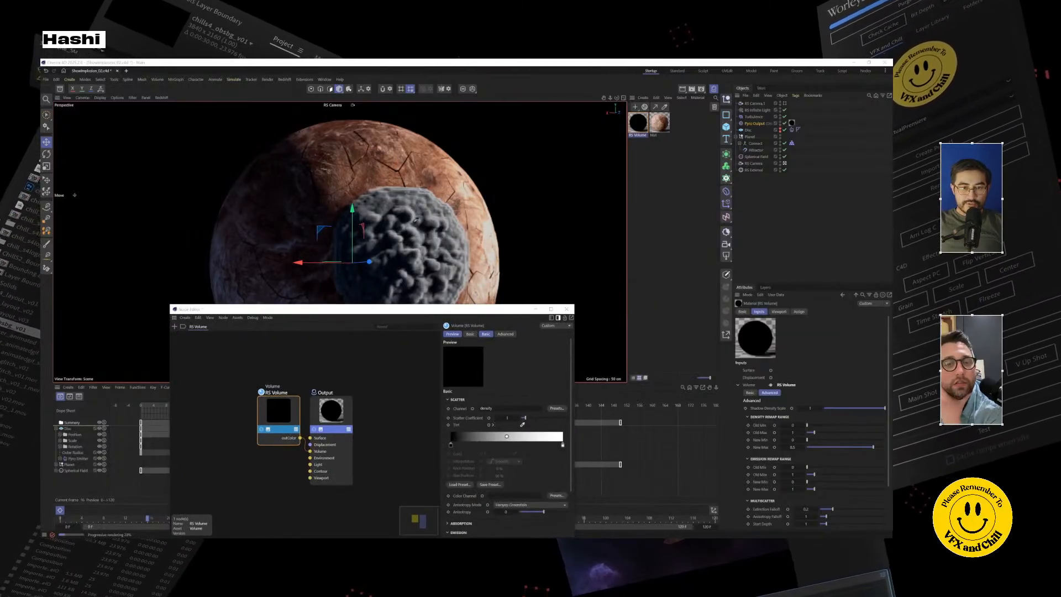
pyautogui.click(378, 181)
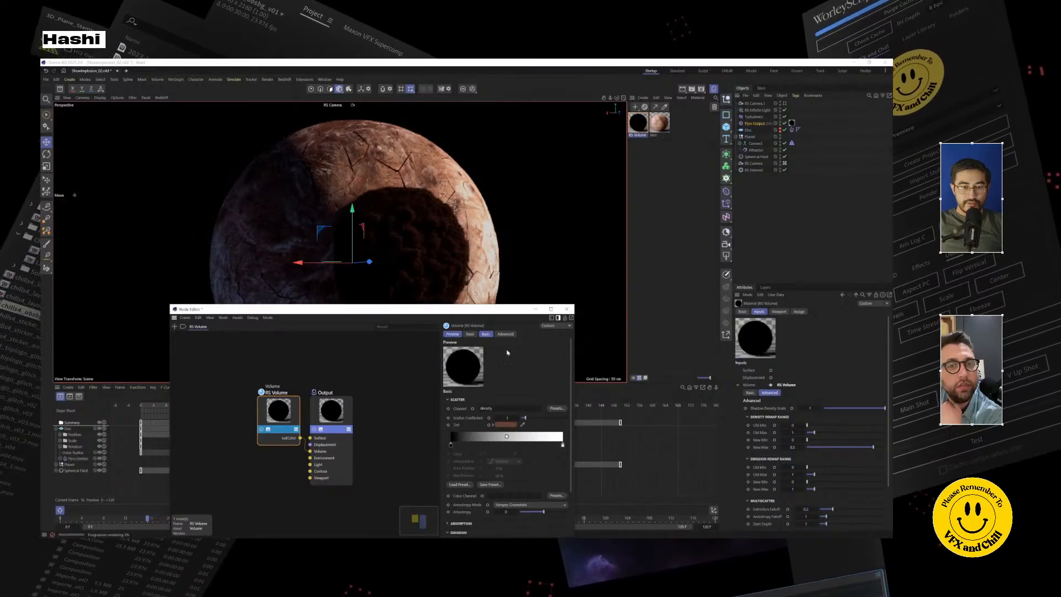
pyautogui.click(522, 424)
pyautogui.click(453, 182)
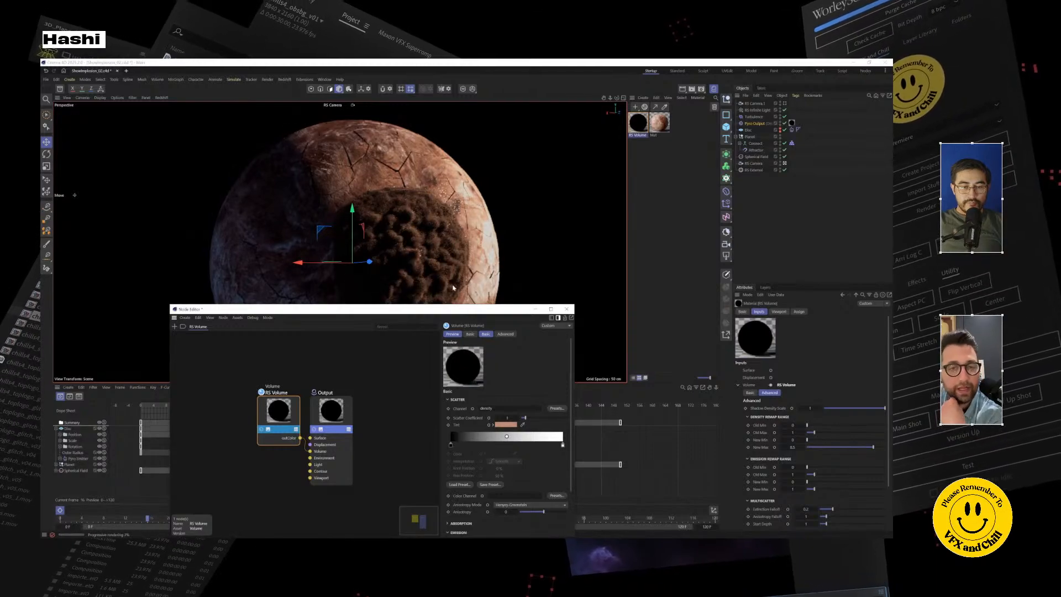
pyautogui.moveTo(453, 307); pyautogui.dragTo(453, 368)
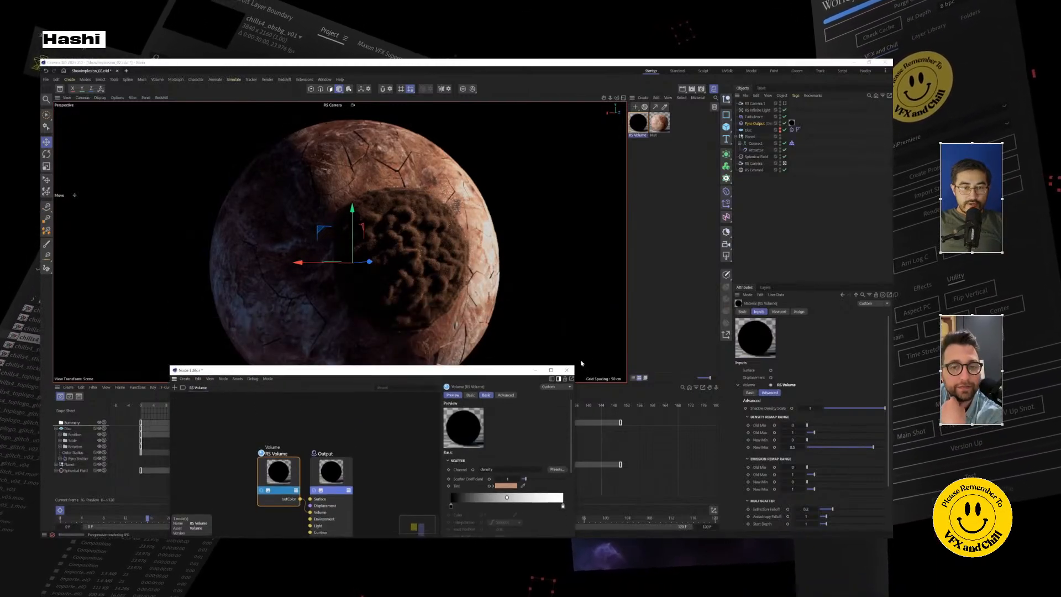
pyautogui.click(522, 486)
pyautogui.click(477, 221)
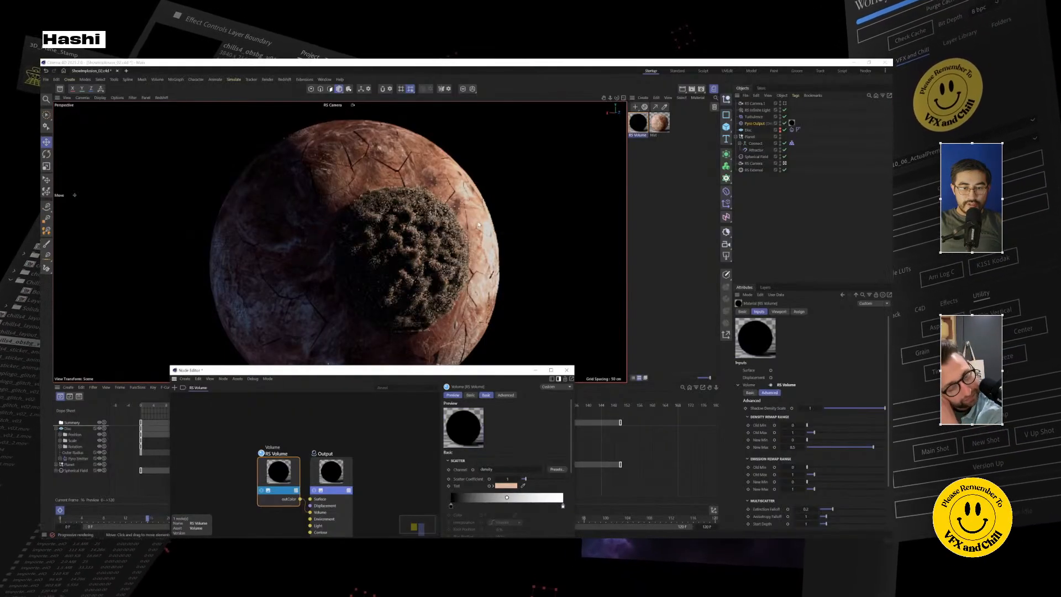
# Step: Enlarge the Node Editor to review the volume's emission settings, close it, and show the material's basic volume settings in the enlarged attributes
pyautogui.moveTo(469, 370); pyautogui.dragTo(729, 133)
pyautogui.moveTo(687, 300); pyautogui.dragTo(681, 468)
pyautogui.moveTo(428, 269); pyautogui.dragTo(499, 287)
pyautogui.moveTo(727, 137); pyautogui.dragTo(614, 140)
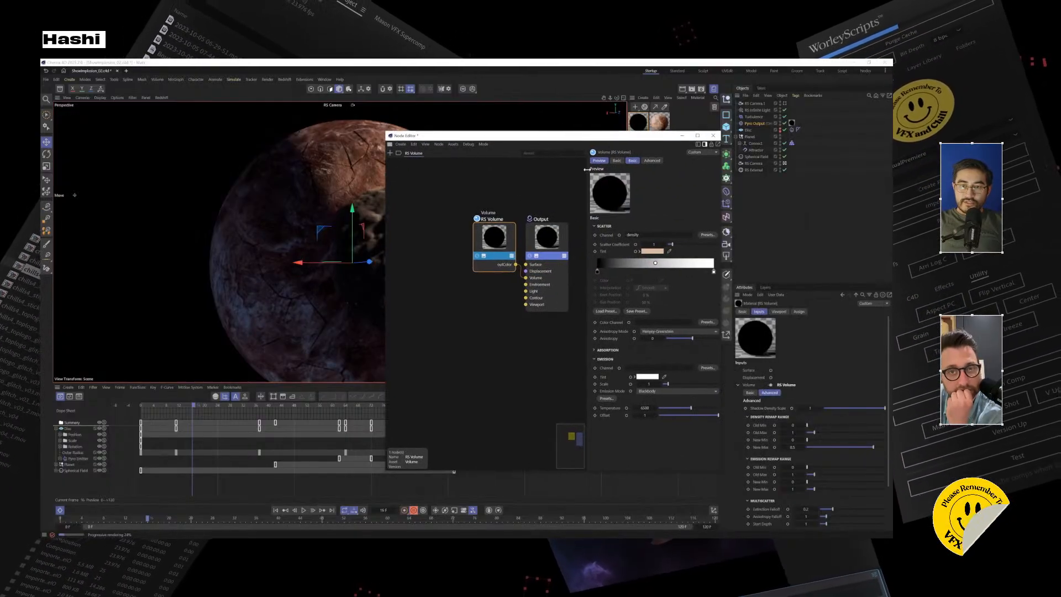
pyautogui.click(713, 137)
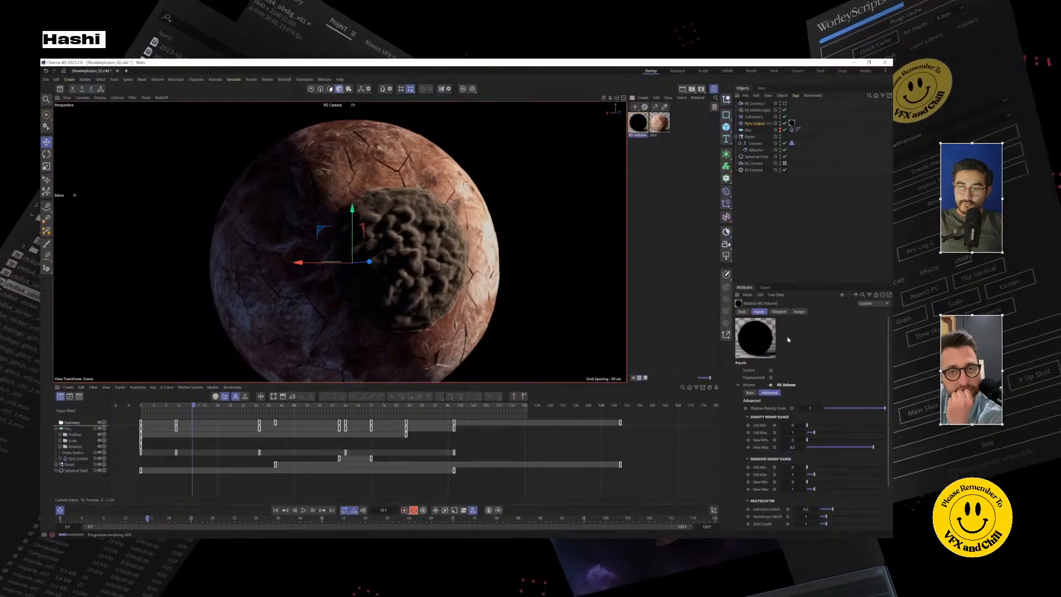
pyautogui.moveTo(771, 284); pyautogui.dragTo(772, 201)
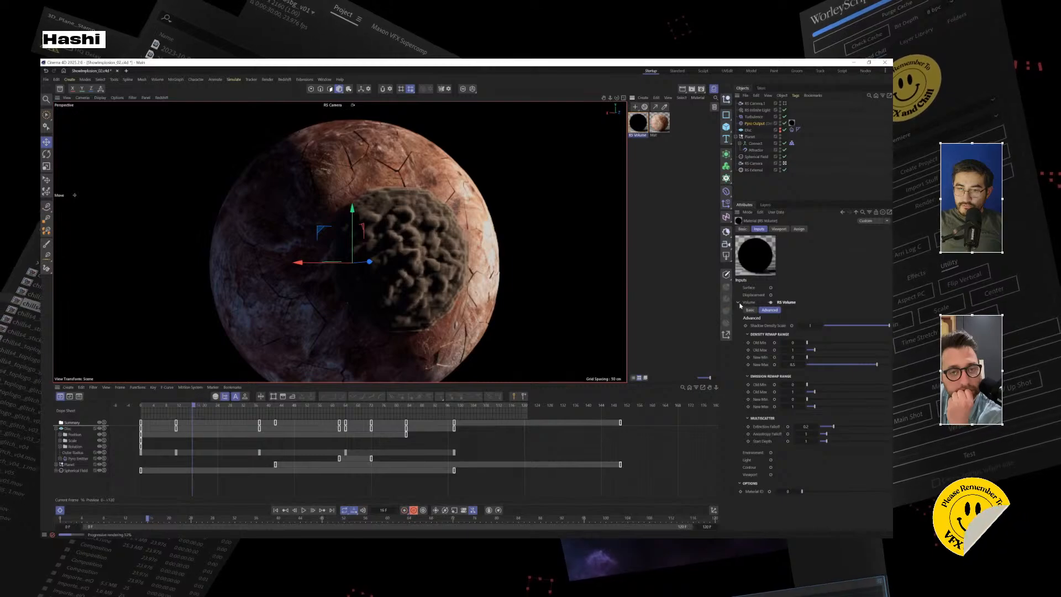
pyautogui.click(750, 310)
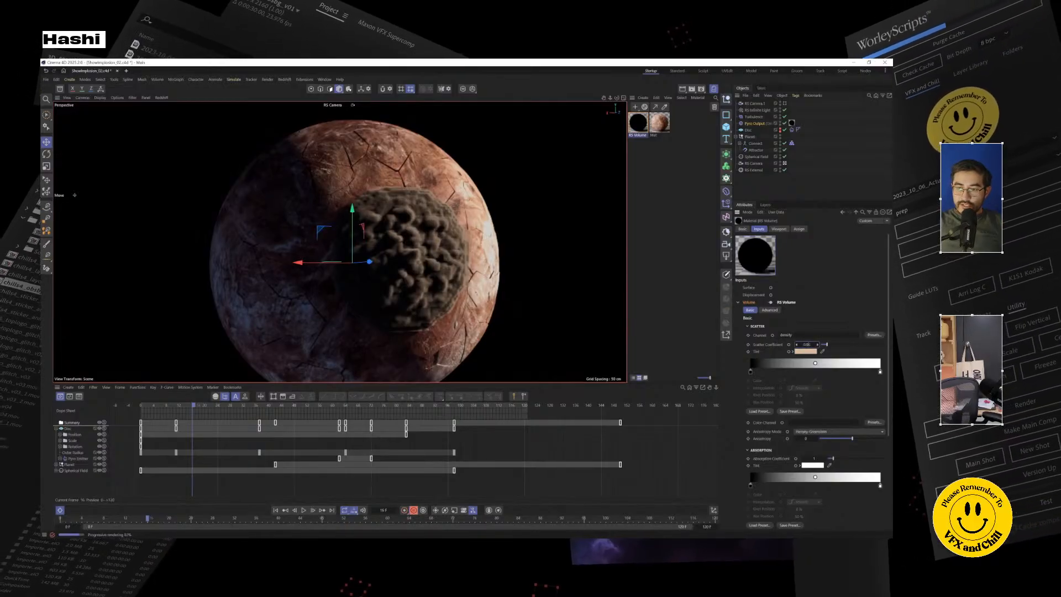
# Step: Try a much higher scatter coefficient on the RS Volume and reset it to 1
pyautogui.moveTo(807, 344); pyautogui.dragTo(849, 344)
pyautogui.scroll(2, 389, 234)
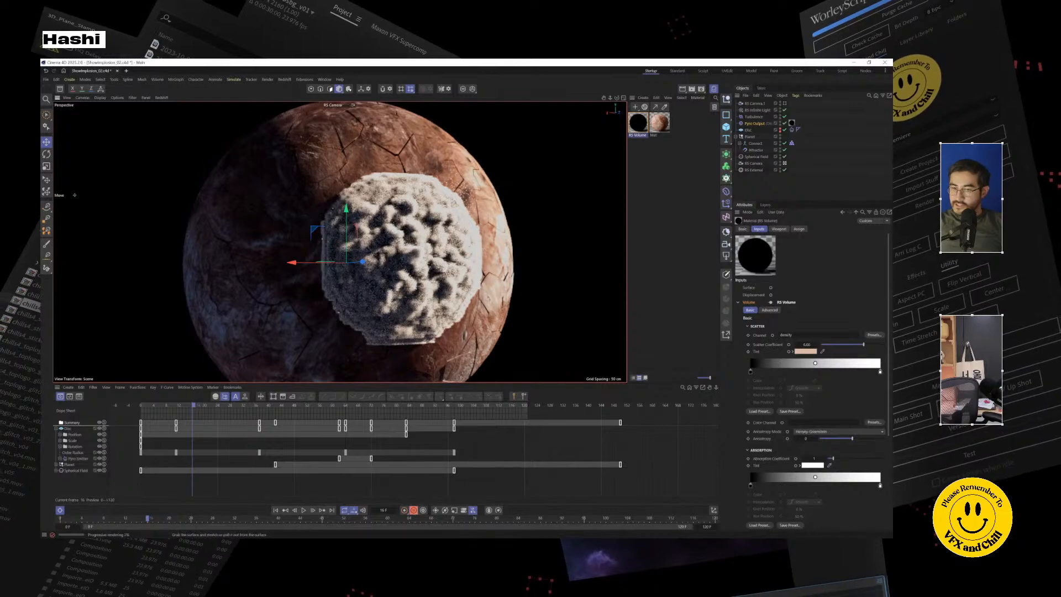
pyautogui.write('1')
pyautogui.press('Return')
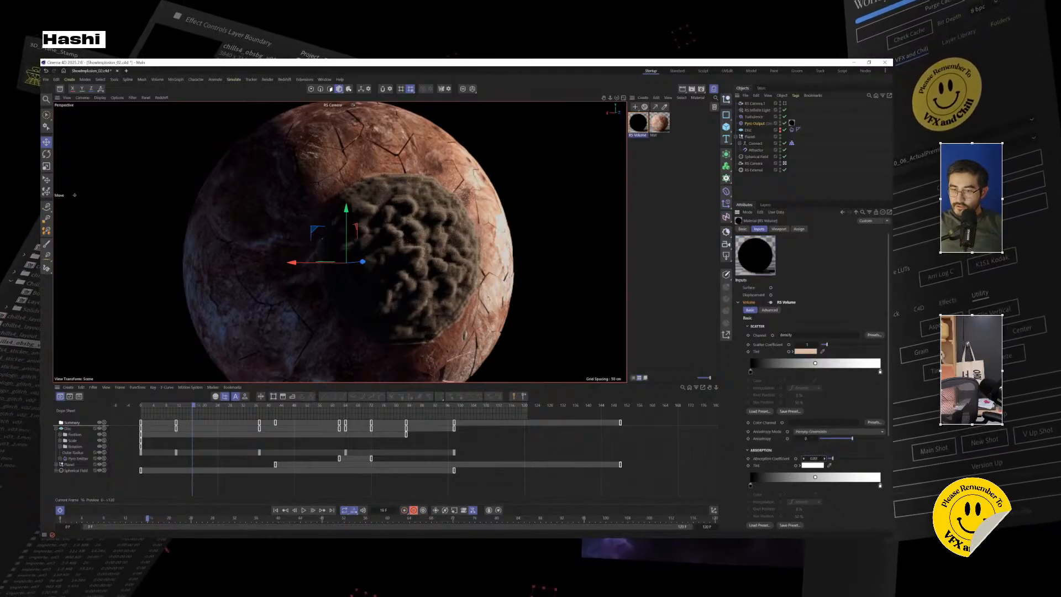
# Step: Try lower and higher absorption coefficients on the RS Volume and reset the value to 1
pyautogui.moveTo(813, 458); pyautogui.dragTo(785, 458)
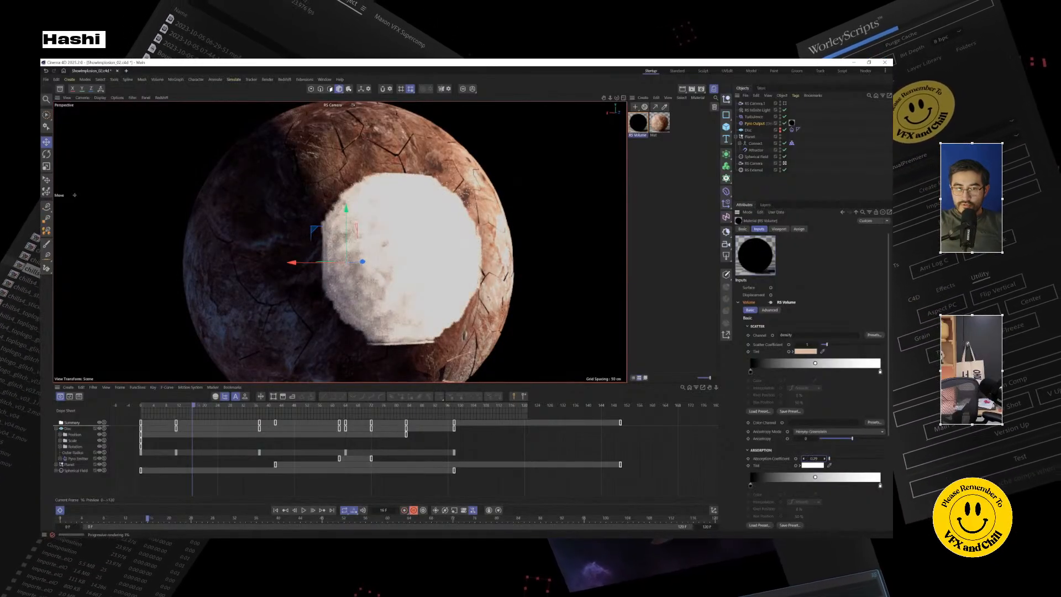
pyautogui.moveTo(813, 459)
pyautogui.mouseDown()
pyautogui.moveTo(836, 458)
pyautogui.moveTo(826, 459)
pyautogui.mouseUp()
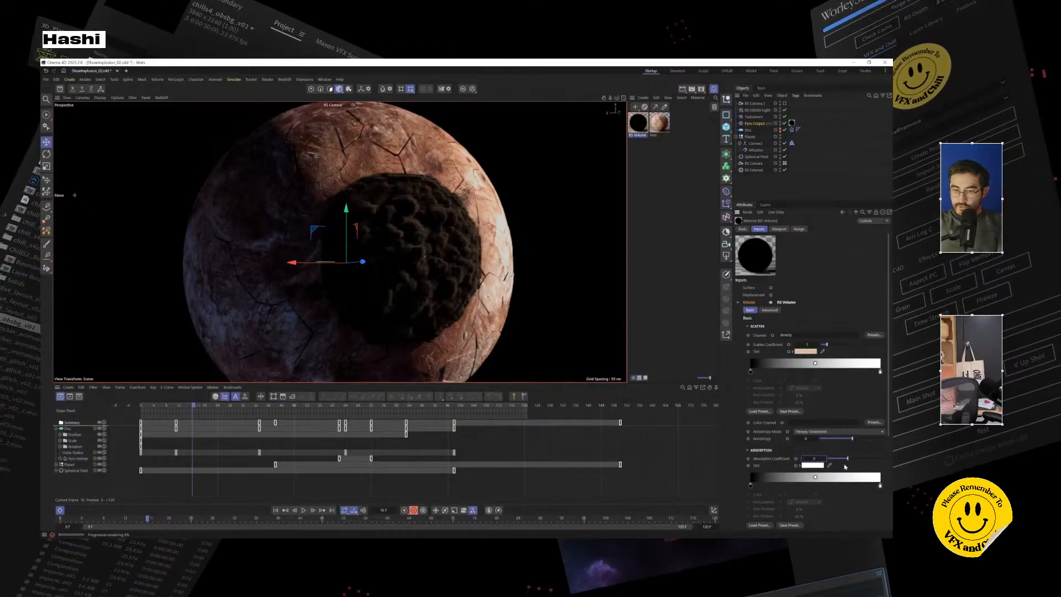
pyautogui.write('0')
pyautogui.press('Return')
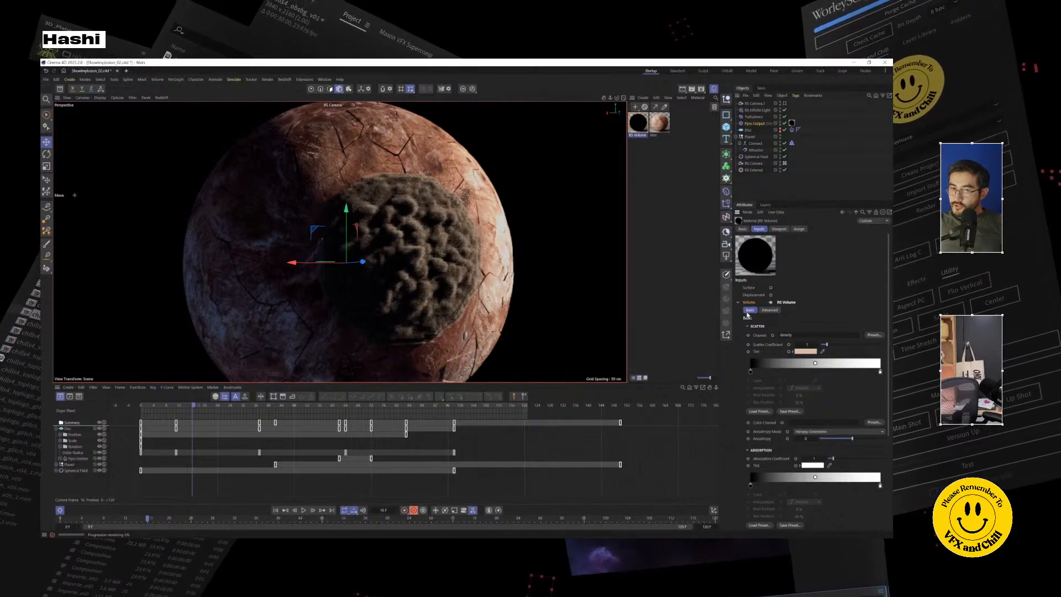
# Step: Set the New Max of the RS Volume's density remap range to 1 in the advanced settings
pyautogui.click(773, 311)
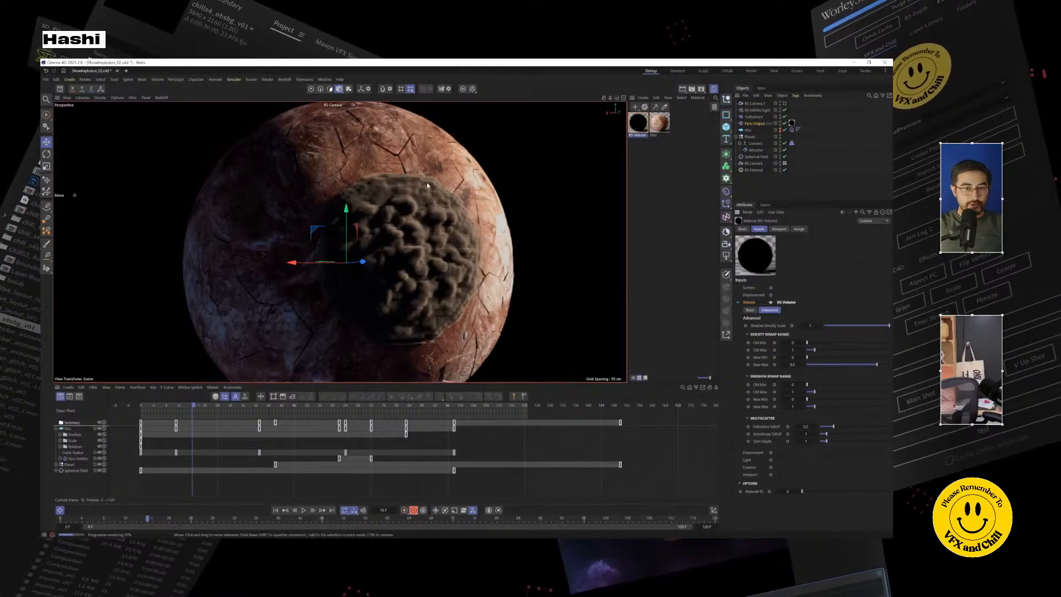
pyautogui.doubleClick(795, 364)
pyautogui.write('1')
pyautogui.press('Return')
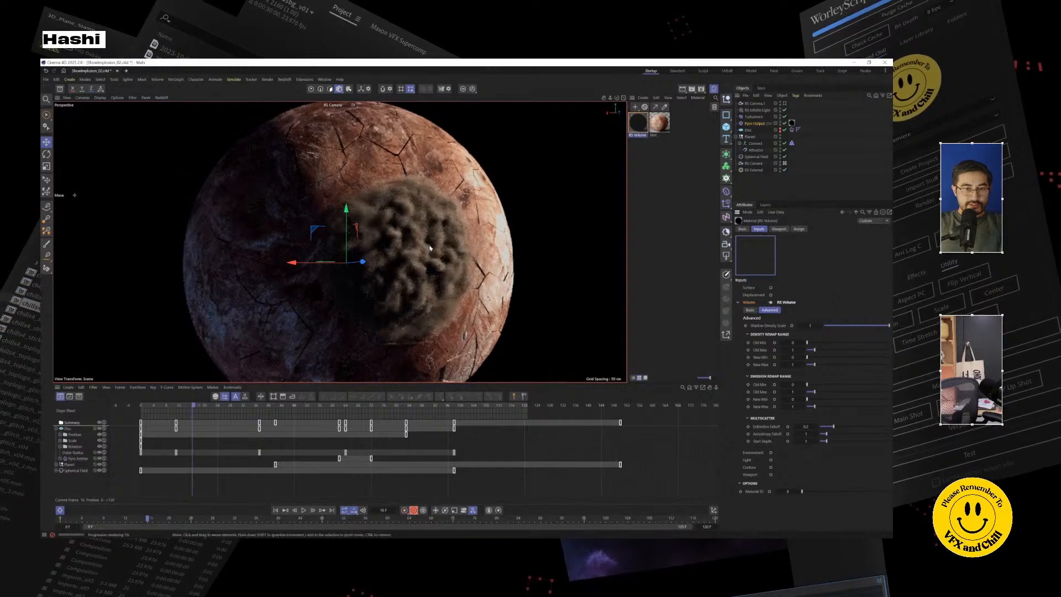
# Step: Examine the smoke from several angles at frames 16, 0 and 47, and undo the small Pyro Output move
pyautogui.scroll(2, 387, 264)
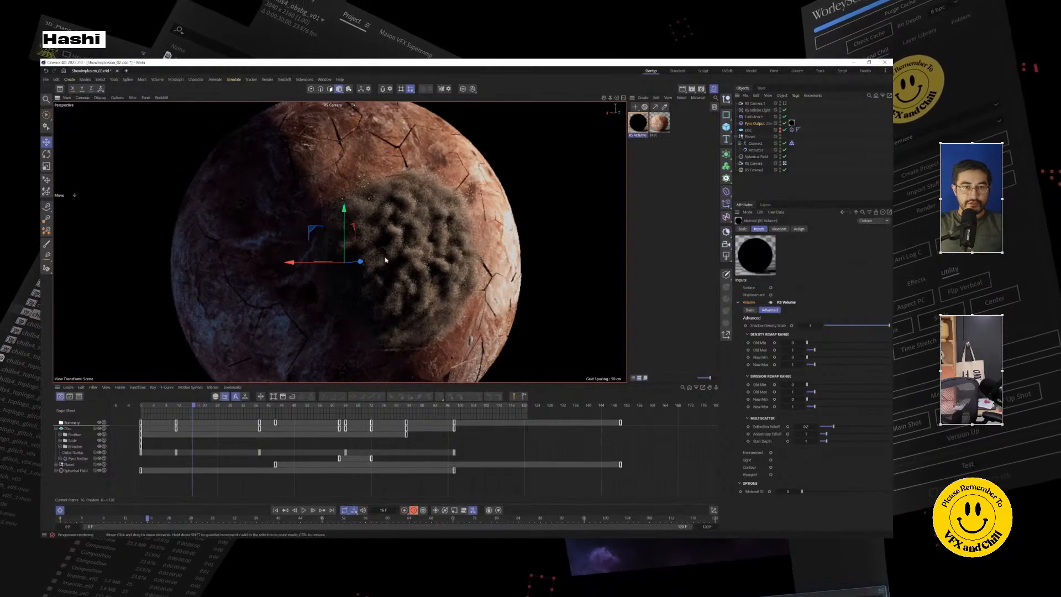
pyautogui.keyDown('alt'); pyautogui.moveTo(416, 269); pyautogui.dragTo(382, 268); pyautogui.keyUp('alt')
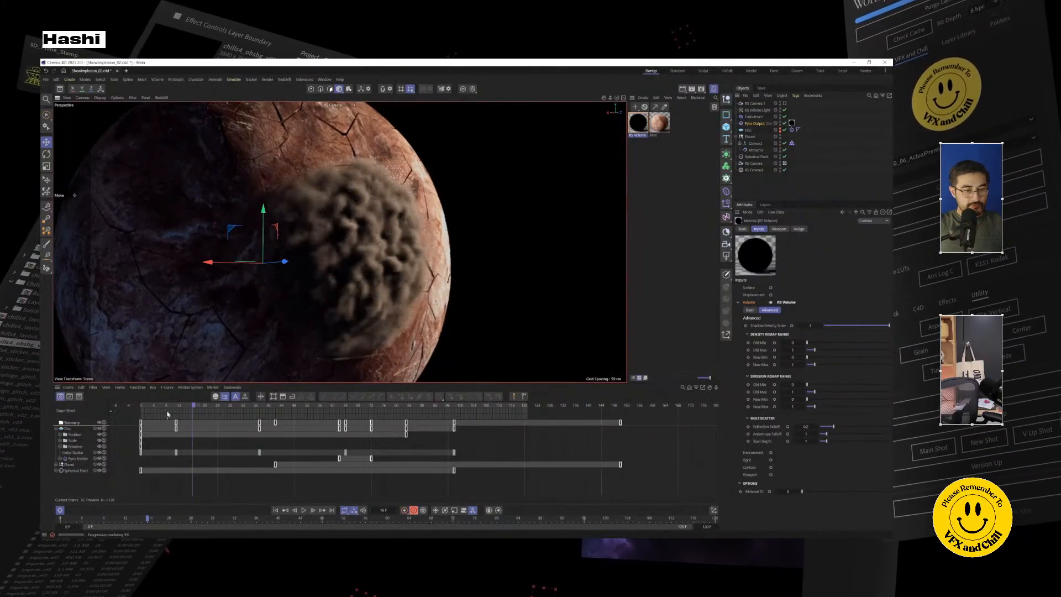
pyautogui.moveTo(157, 411); pyautogui.dragTo(143, 413)
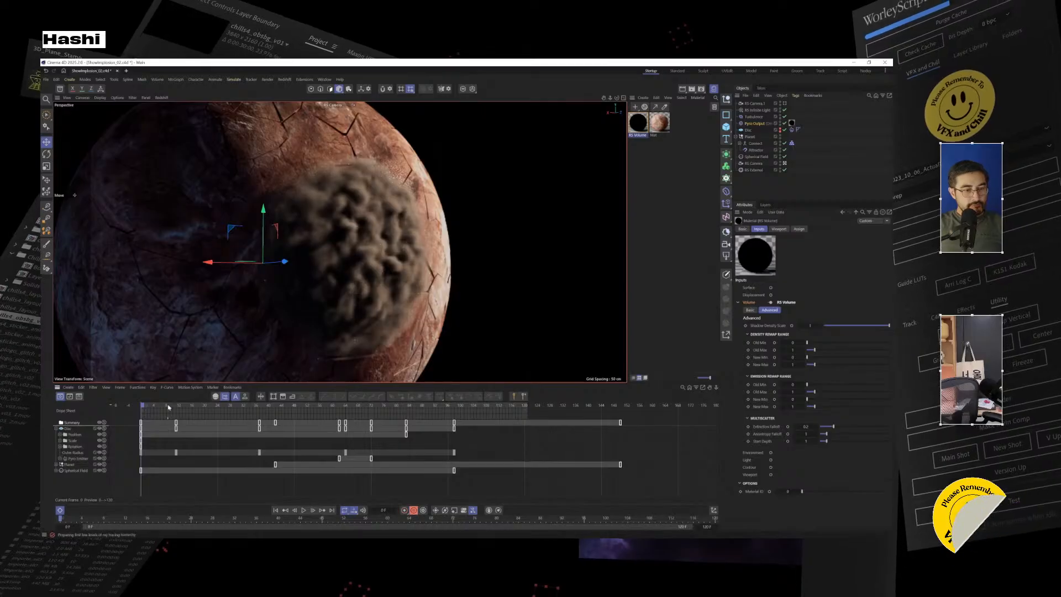
pyautogui.click(291, 407)
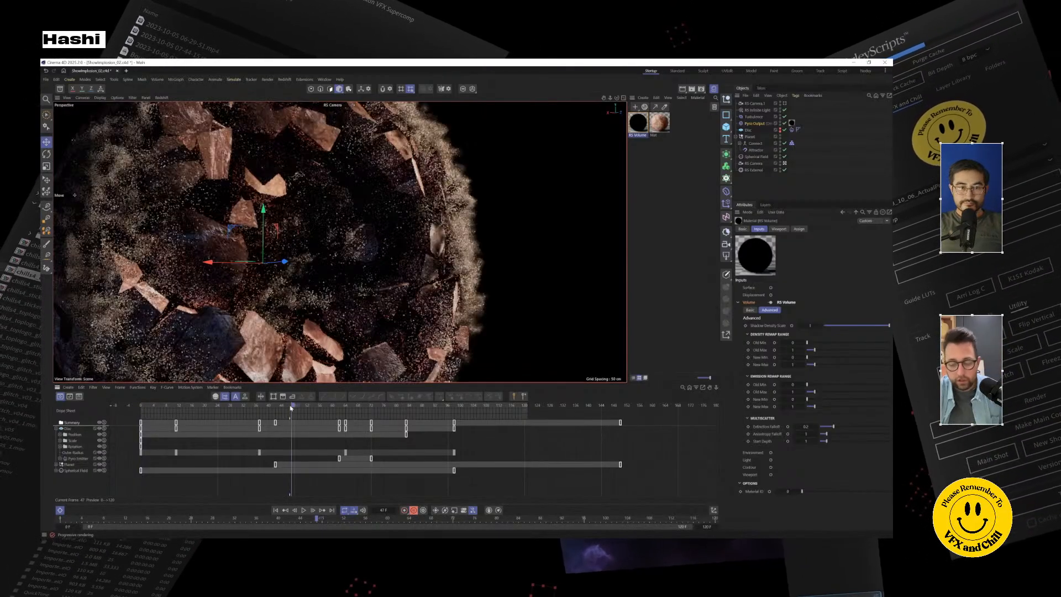
pyautogui.scroll(-2, 365, 255)
pyautogui.keyDown('alt'); pyautogui.moveTo(365, 256); pyautogui.dragTo(458, 294); pyautogui.keyUp('alt')
pyautogui.moveTo(296, 248)
pyautogui.mouseDown()
pyautogui.moveTo(322, 247)
pyautogui.moveTo(306, 250)
pyautogui.mouseUp()
pyautogui.hotkey('ctrl', 'z')
# Step: Select the Pyro Output and record a keyframe for its position, scale and rotation at frame 47
pyautogui.click(754, 124)
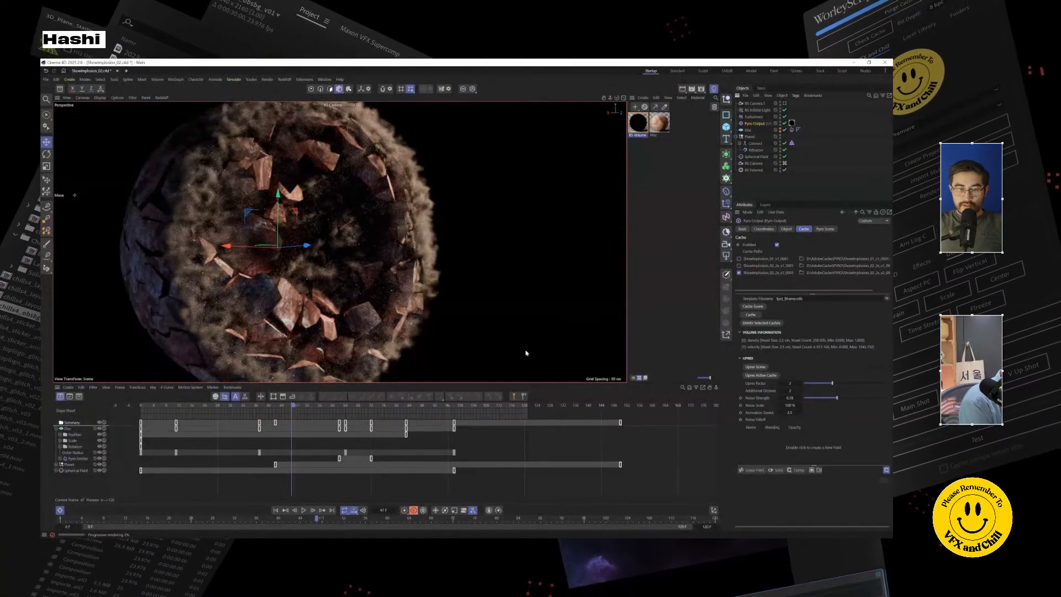
pyautogui.click(404, 511)
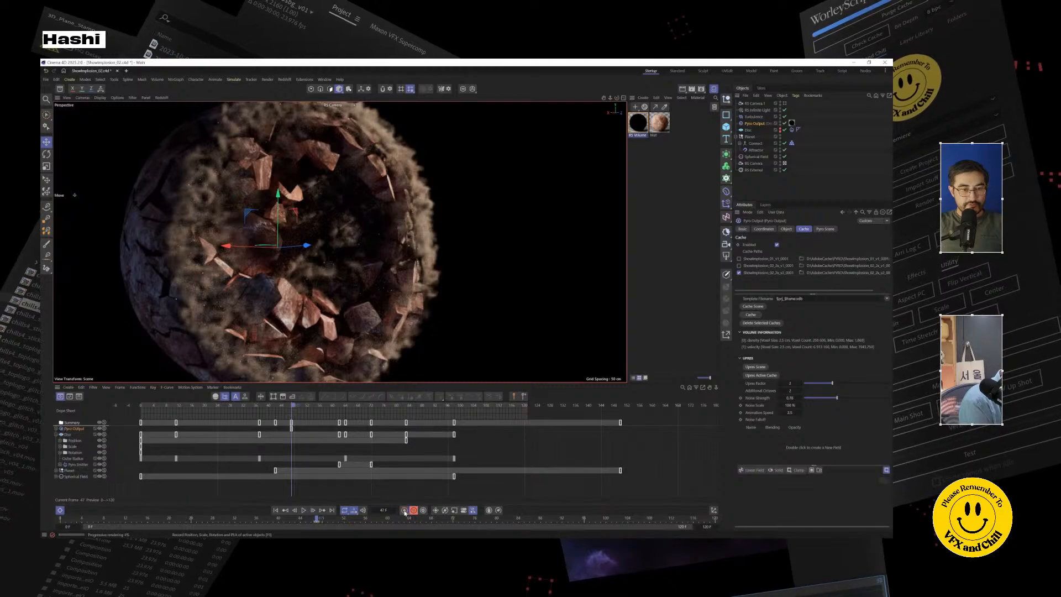
pyautogui.keyDown('alt'); pyautogui.moveTo(363, 291); pyautogui.dragTo(373, 152); pyautogui.keyUp('alt')
pyautogui.keyDown('alt'); pyautogui.moveTo(374, 208); pyautogui.dragTo(368, 185); pyautogui.keyUp('alt')
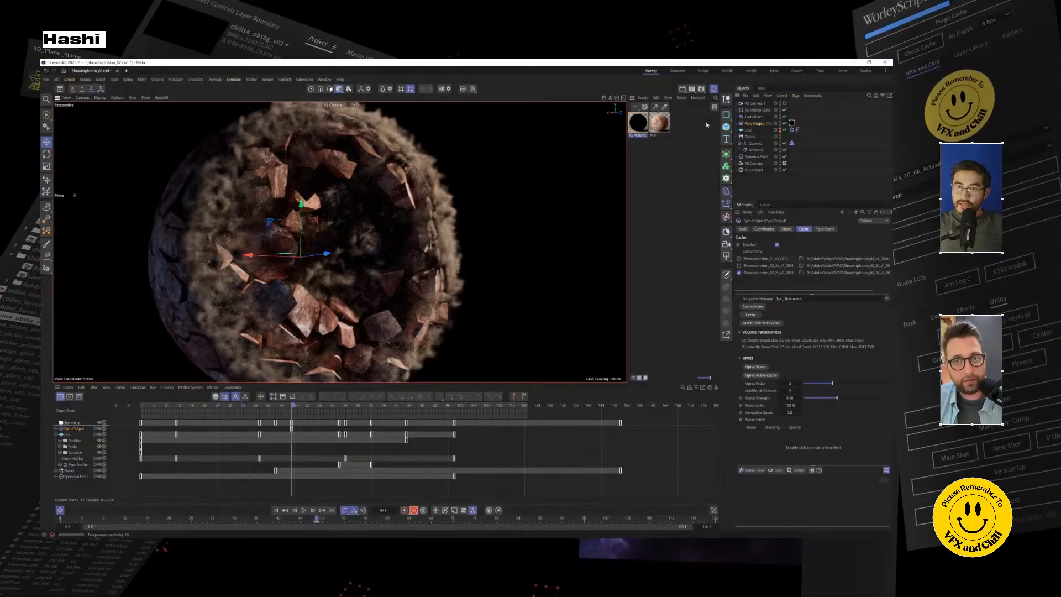
# Step: Keyframe the RS Volume's density remap values Old Min, Old Max, New Min and New Max at frame 47
pyautogui.click(637, 123)
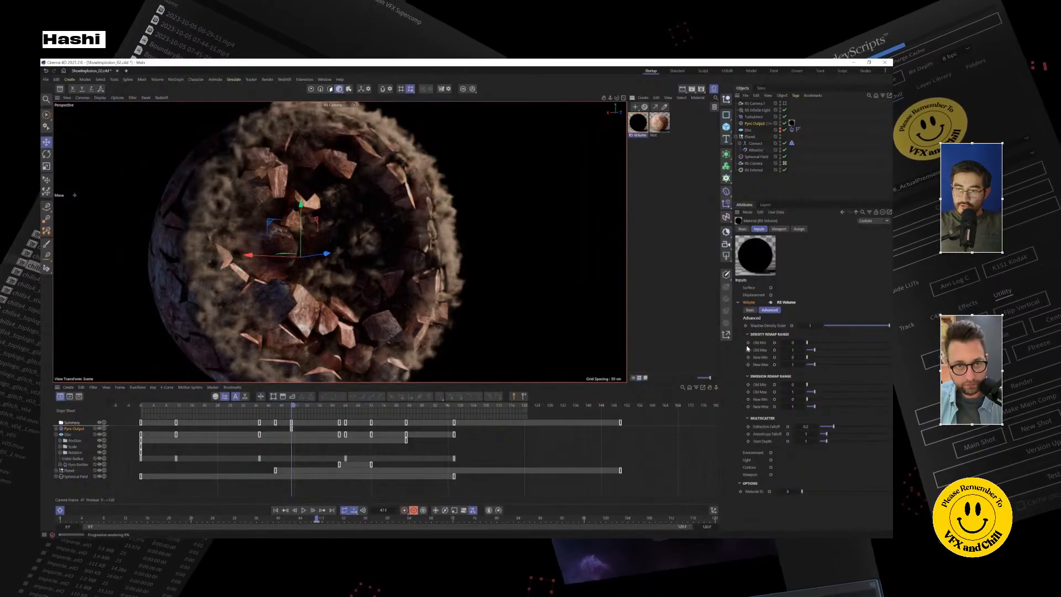
pyautogui.click(748, 342)
pyautogui.click(748, 350)
pyautogui.click(748, 357)
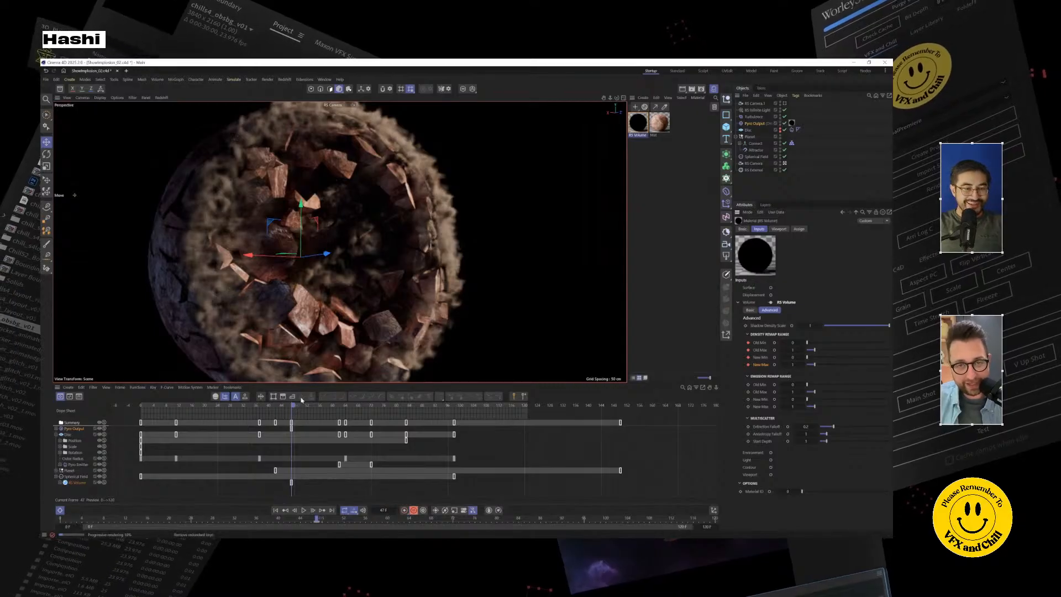
# Step: At frame 32, set the RS Volume's density New Max to about 0.41 and try a higher Old Min
pyautogui.click(245, 408)
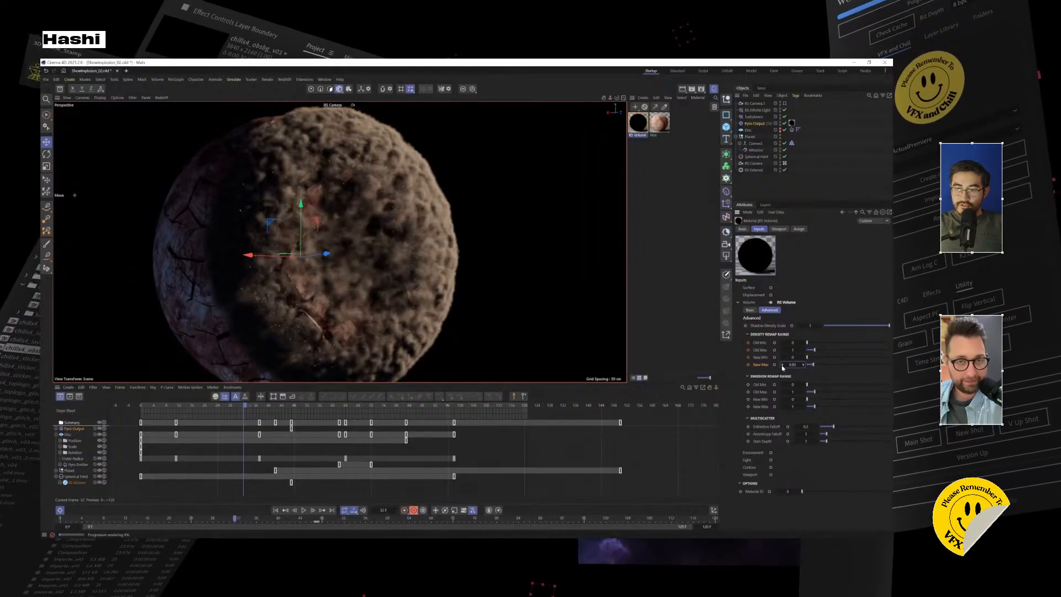
pyautogui.moveTo(782, 367); pyautogui.dragTo(794, 364)
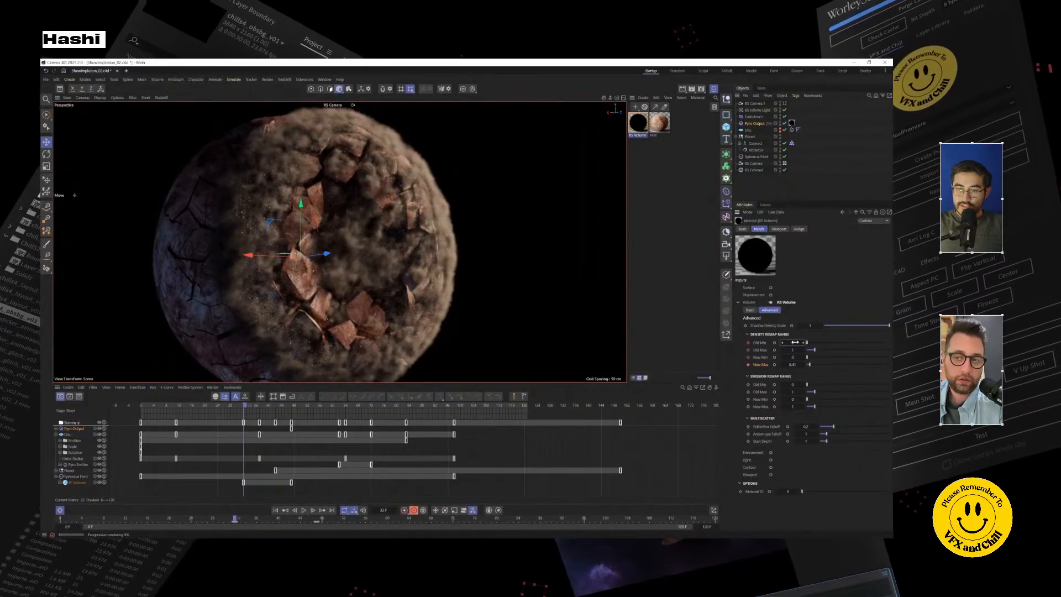
pyautogui.moveTo(793, 342); pyautogui.dragTo(791, 342)
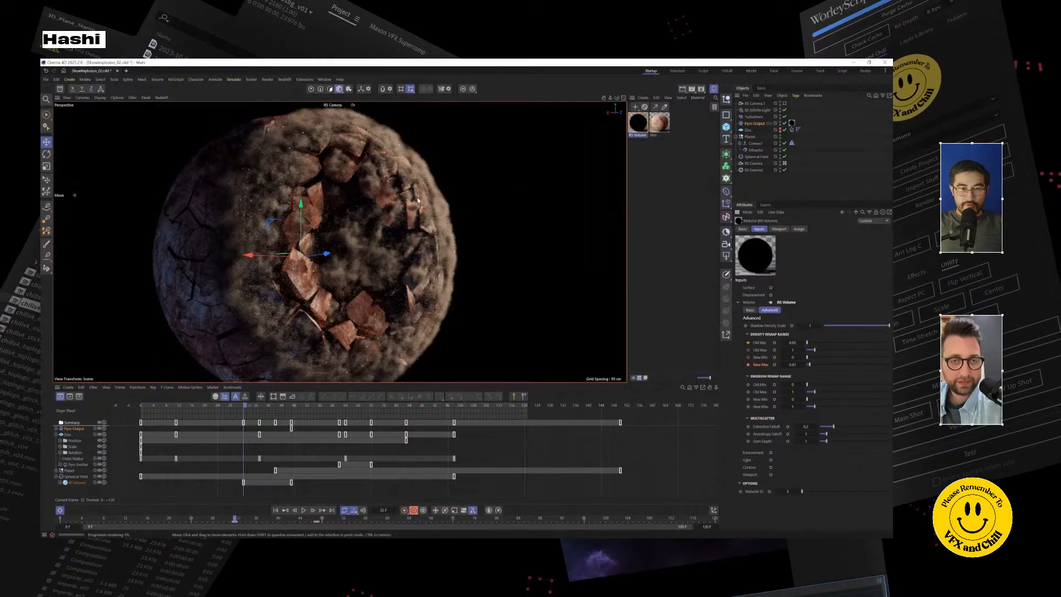
pyautogui.hotkey('ctrl', 'z')
# Step: Set the density Old Min to about 0.11, try a lower Old Max and reset Old Max to 1
pyautogui.moveTo(815, 349); pyautogui.dragTo(812, 350)
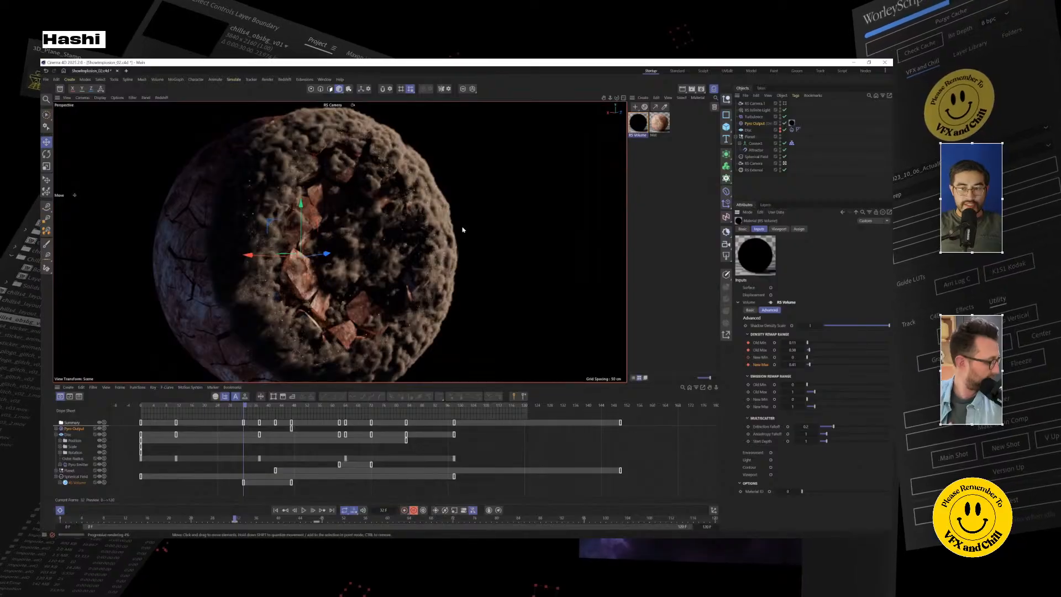
pyautogui.doubleClick(792, 350)
pyautogui.write('1')
pyautogui.press('Return')
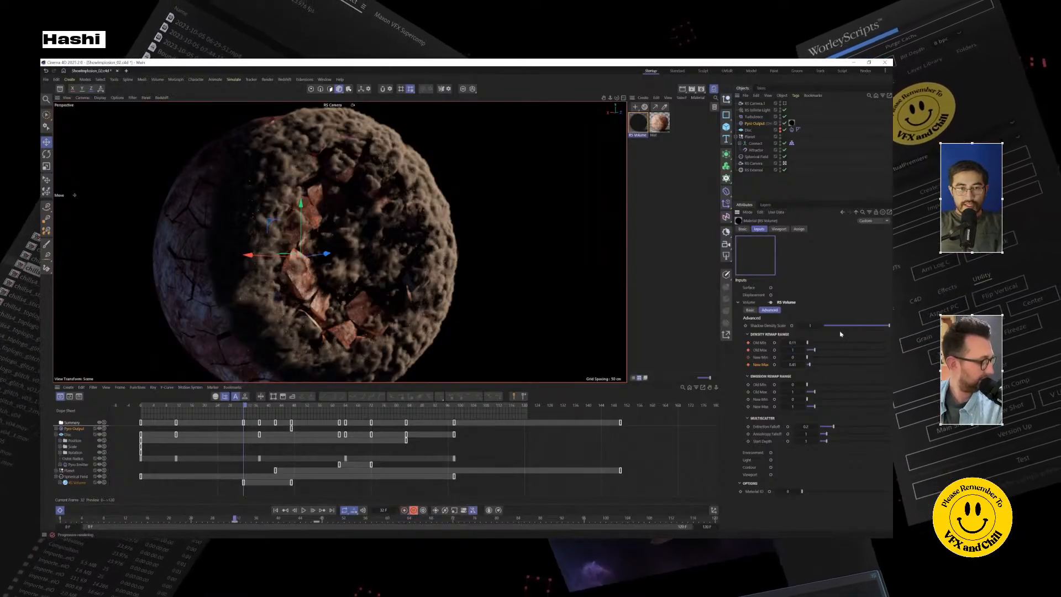
# Step: Set the density New Max to about 0.47, then try a higher New Min and undo it
pyautogui.moveTo(792, 364); pyautogui.dragTo(795, 364)
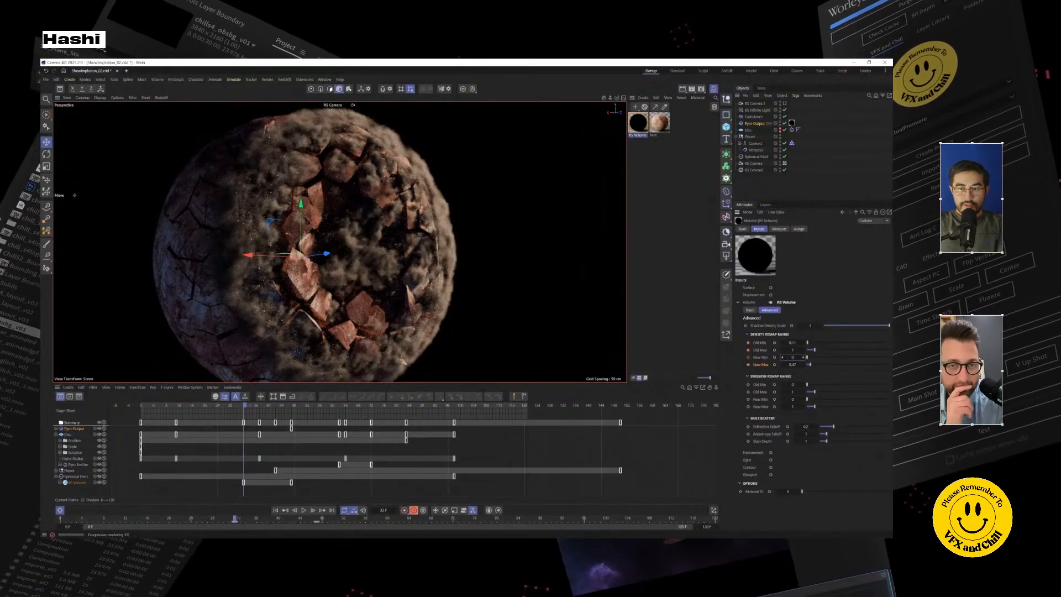
pyautogui.moveTo(793, 357); pyautogui.dragTo(801, 357)
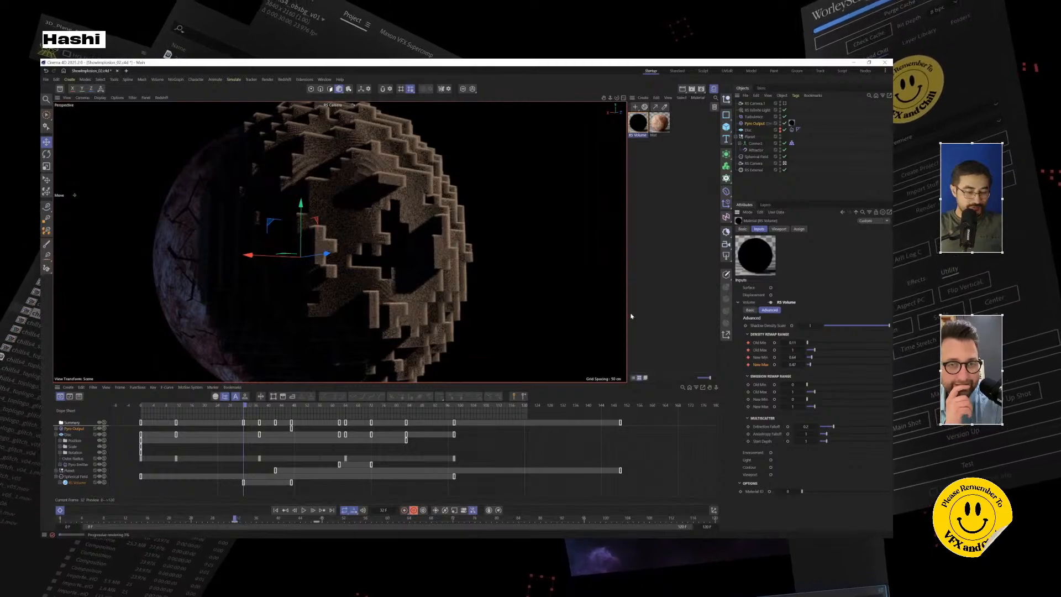
pyautogui.hotkey('ctrl', 'z')
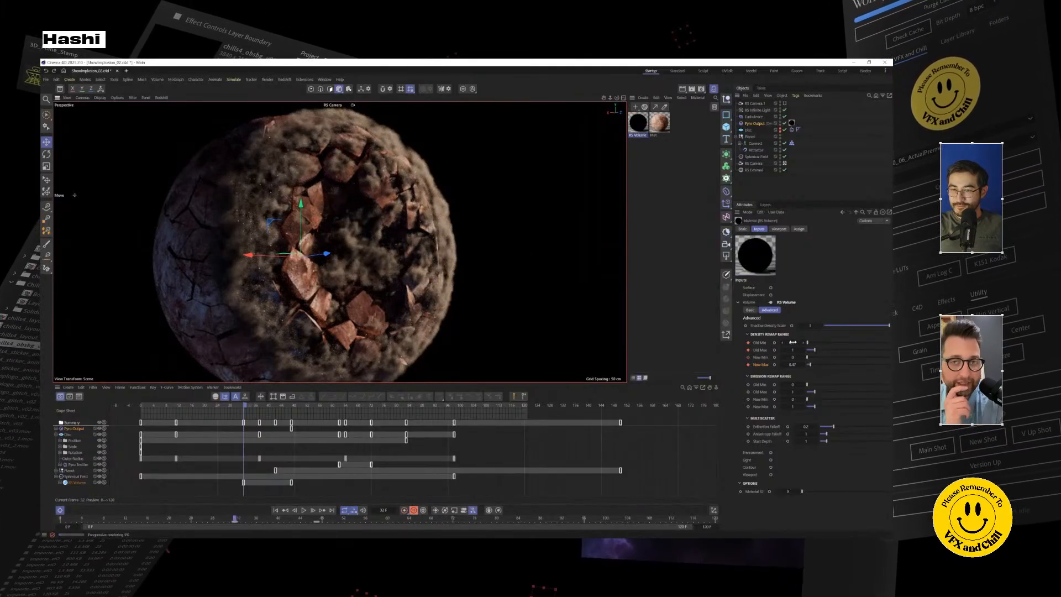
# Step: Try a different density Old Min and undo it, then set the RS Volume's density New Max to about 0.4
pyautogui.moveTo(794, 340); pyautogui.dragTo(790, 342)
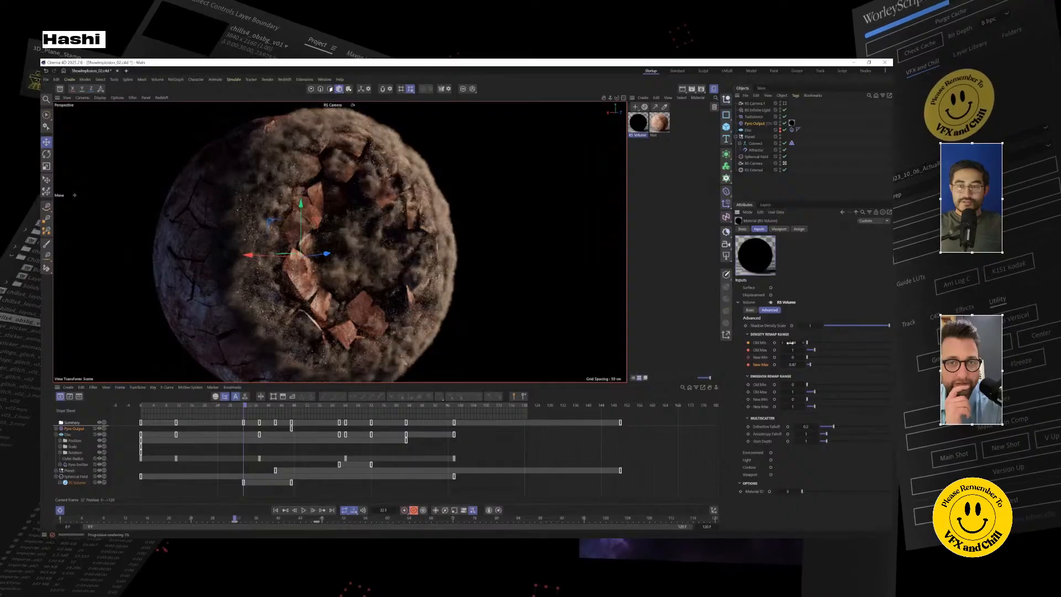
pyautogui.hotkey('ctrl', 'z')
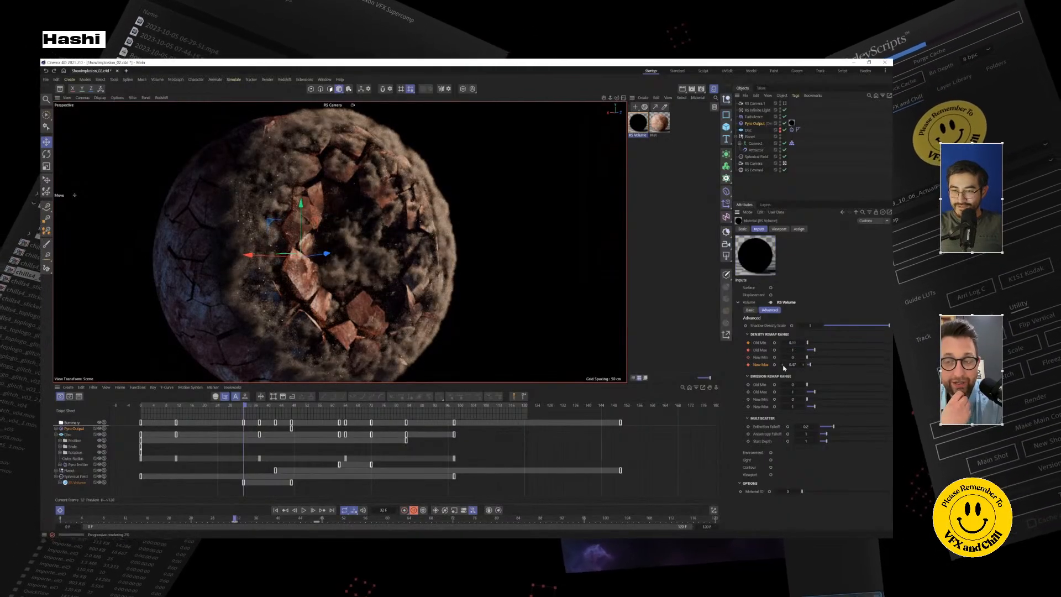
pyautogui.moveTo(792, 365); pyautogui.dragTo(782, 367)
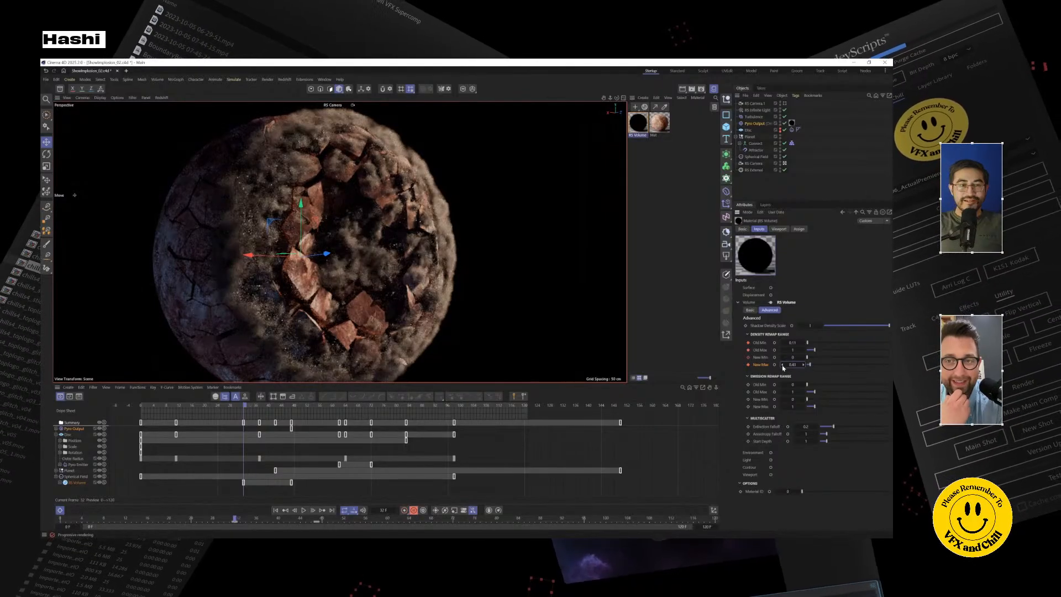
pyautogui.click(782, 365)
pyautogui.click(783, 365)
pyautogui.click(782, 365)
pyautogui.click(782, 366)
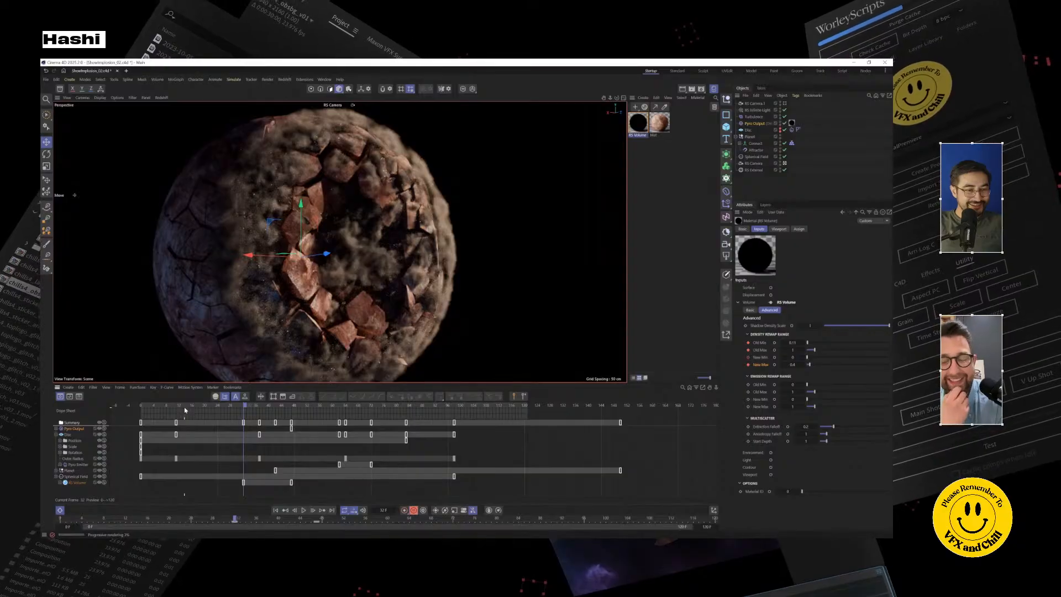
# Step: At frame 19, nudge the Pyro Output slightly along its X axis with automatic keyframing on
pyautogui.click(202, 406)
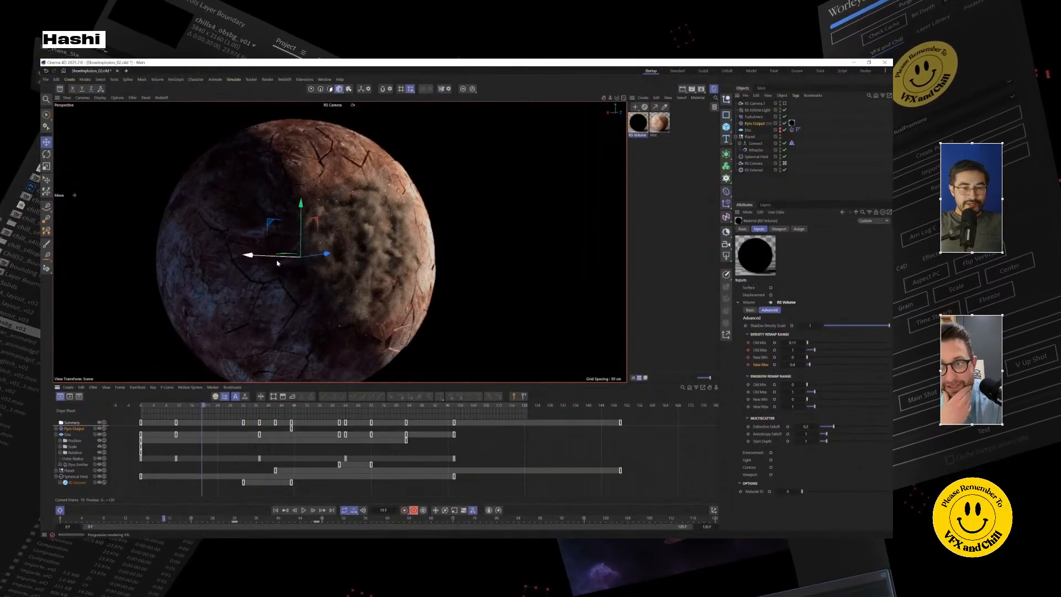
pyautogui.moveTo(277, 263); pyautogui.dragTo(321, 256)
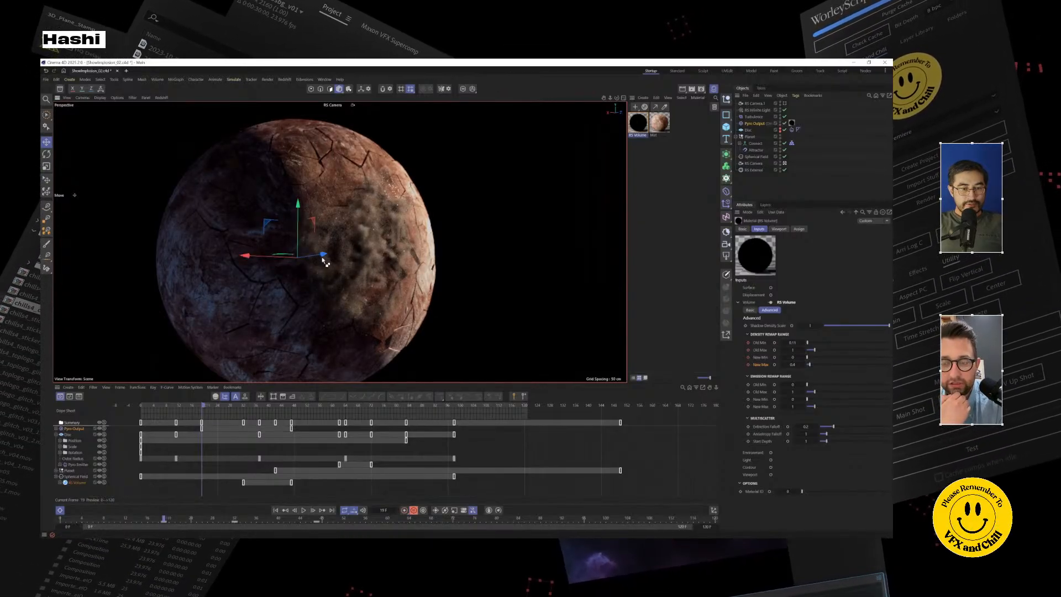
# Step: Review the implosion's smoke density across the timeline, from frame 2 to about frame 106
pyautogui.click(149, 408)
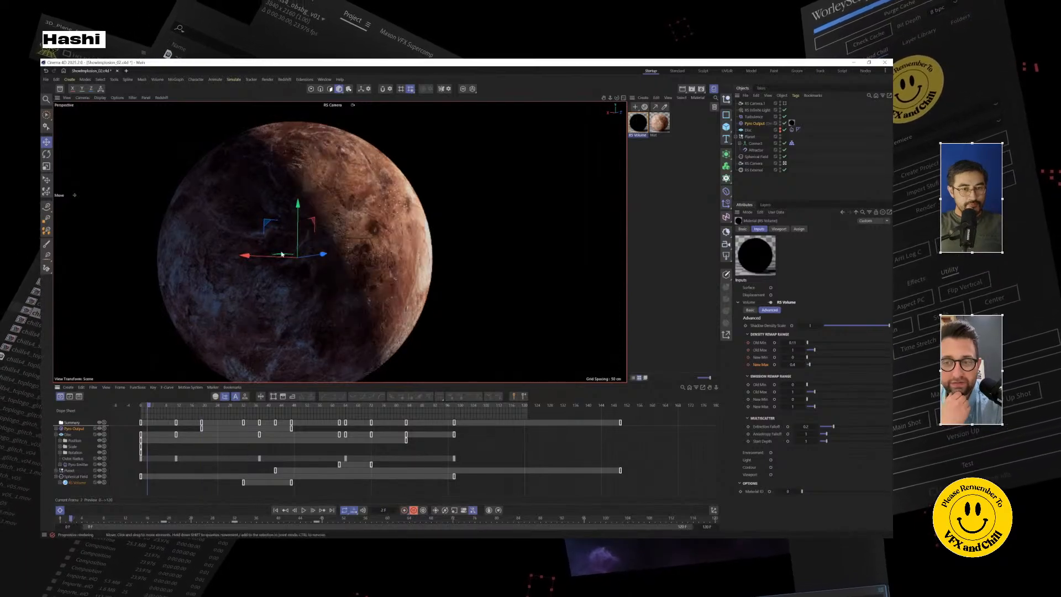
pyautogui.click(228, 406)
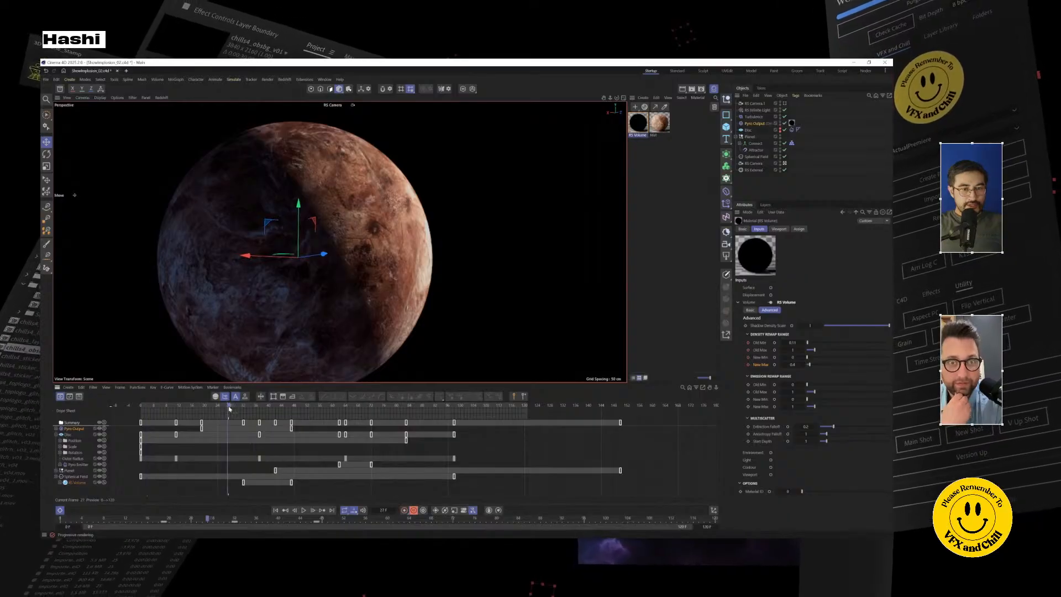
pyautogui.moveTo(229, 407); pyautogui.dragTo(275, 407)
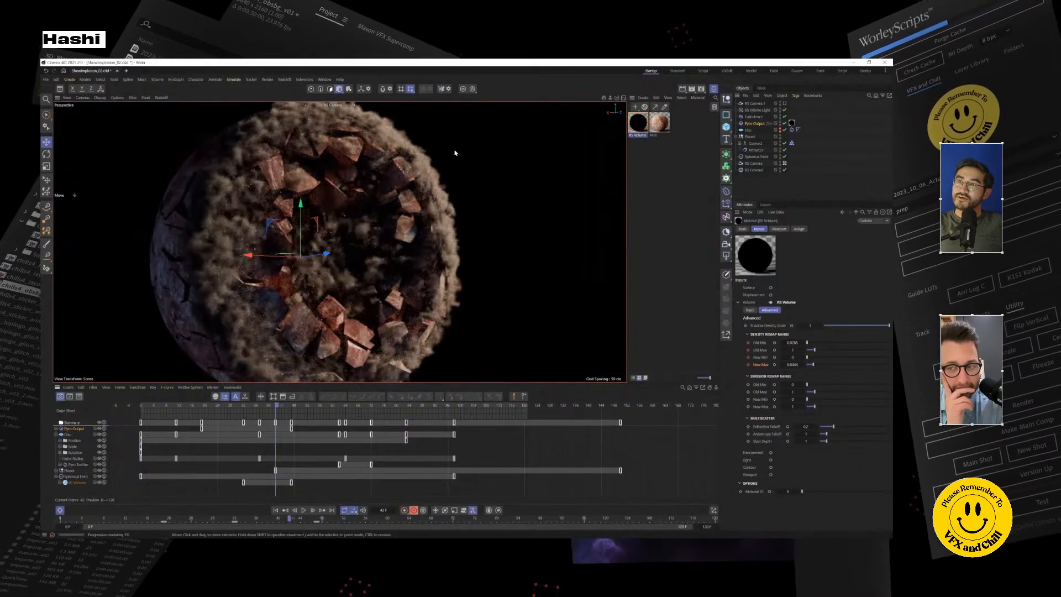
pyautogui.click(364, 407)
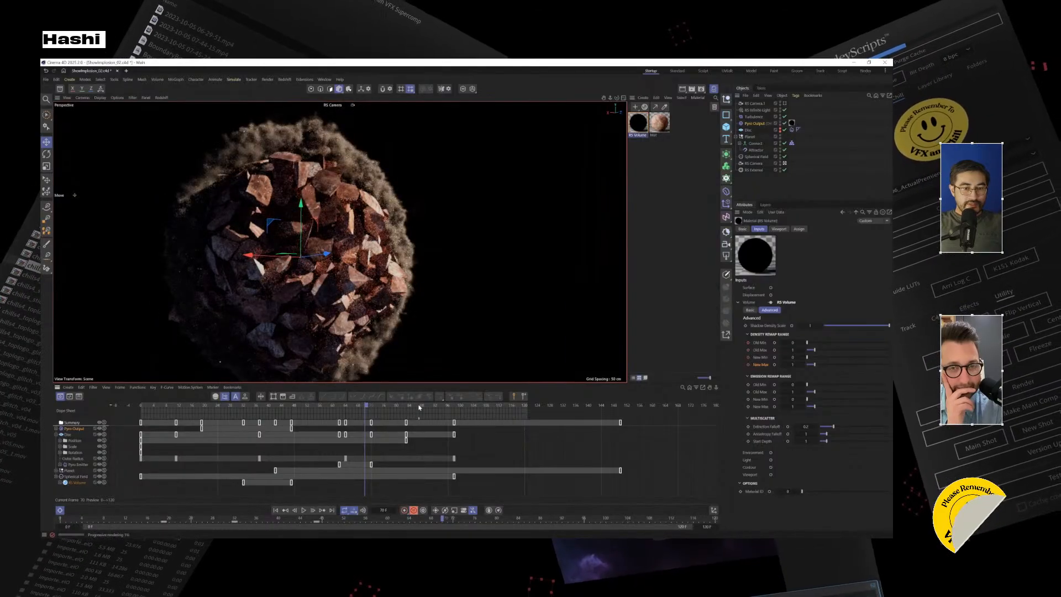
pyautogui.click(398, 408)
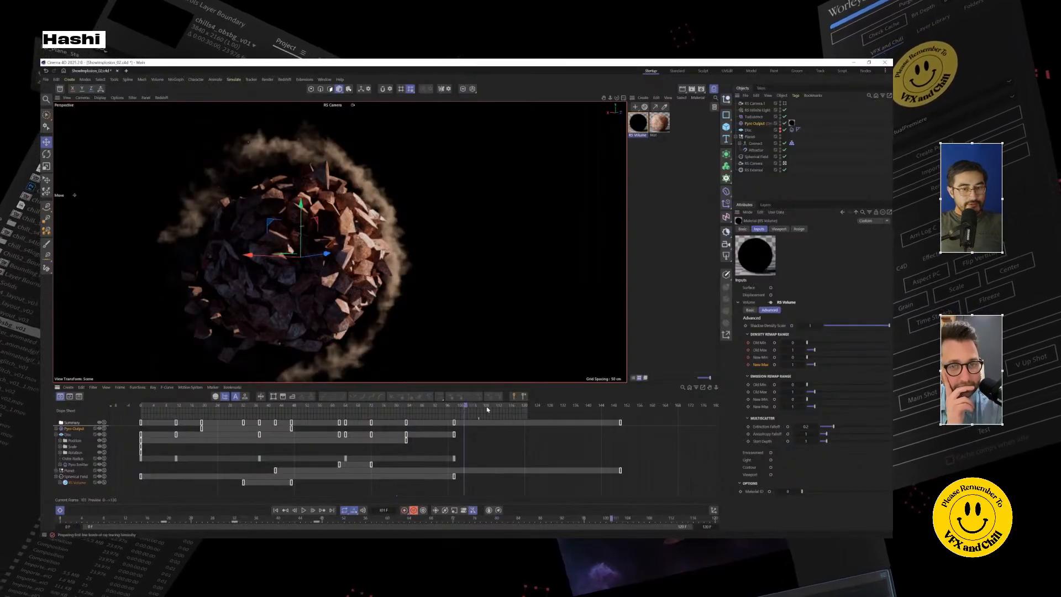
pyautogui.moveTo(479, 407); pyautogui.dragTo(501, 409)
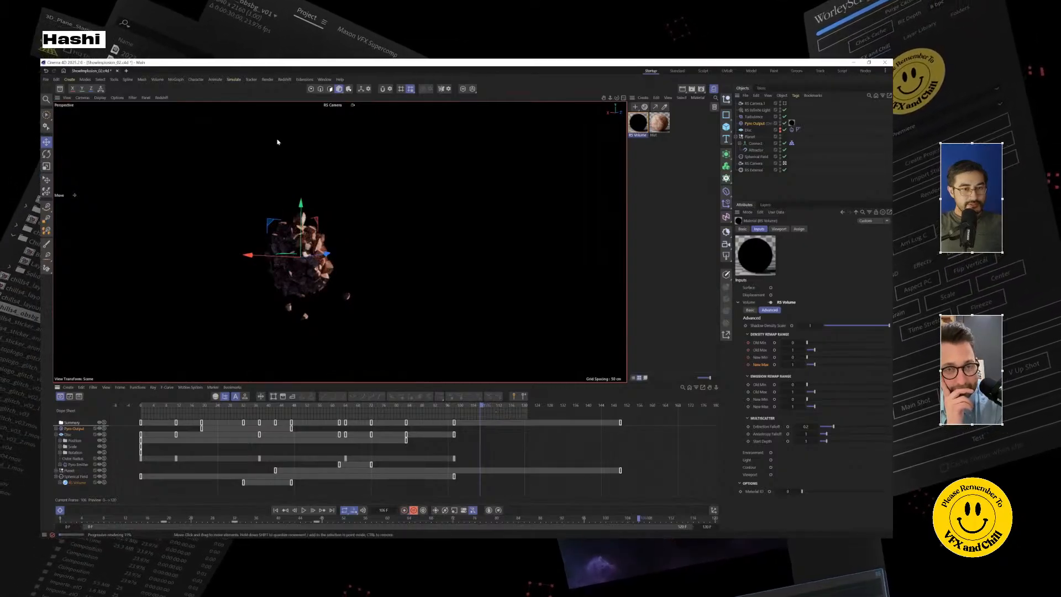
# Step: Save the implosion project and create a new empty project
pyautogui.hotkey('ctrl', 's')
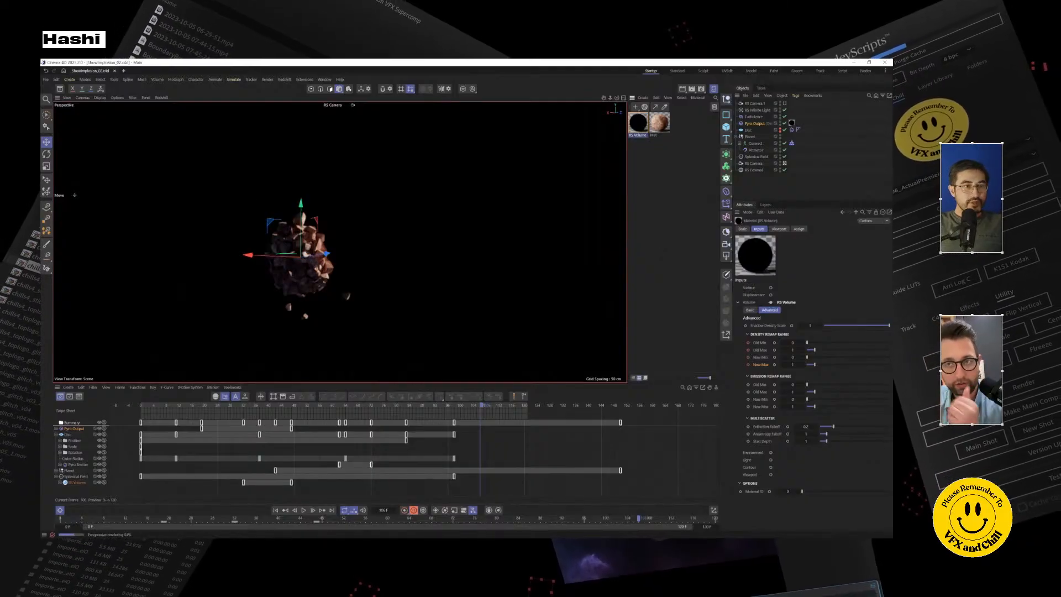
pyautogui.click(45, 80)
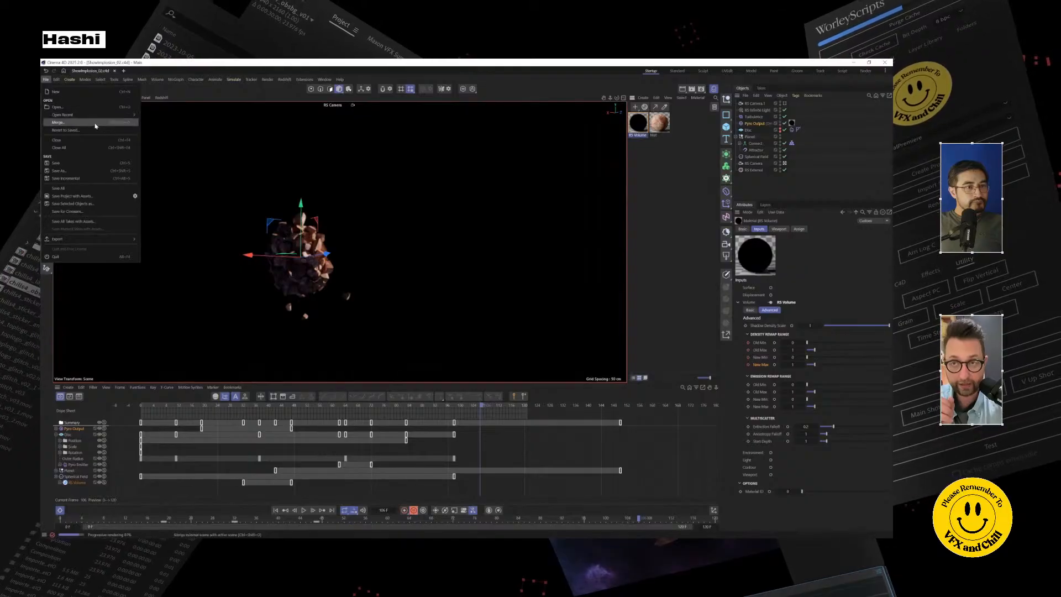
pyautogui.moveTo(95, 116)
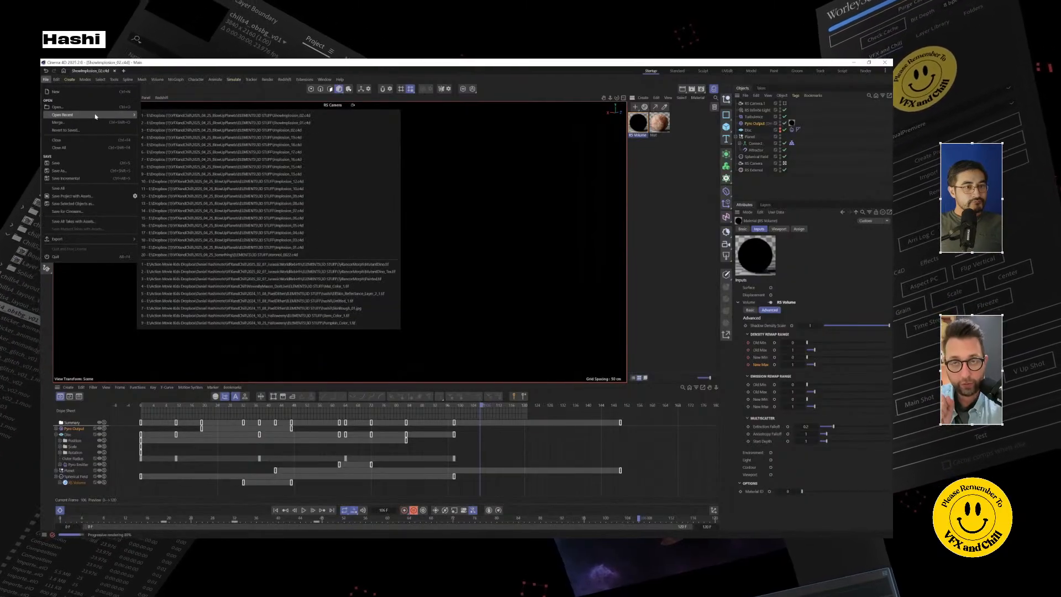
pyautogui.click(55, 91)
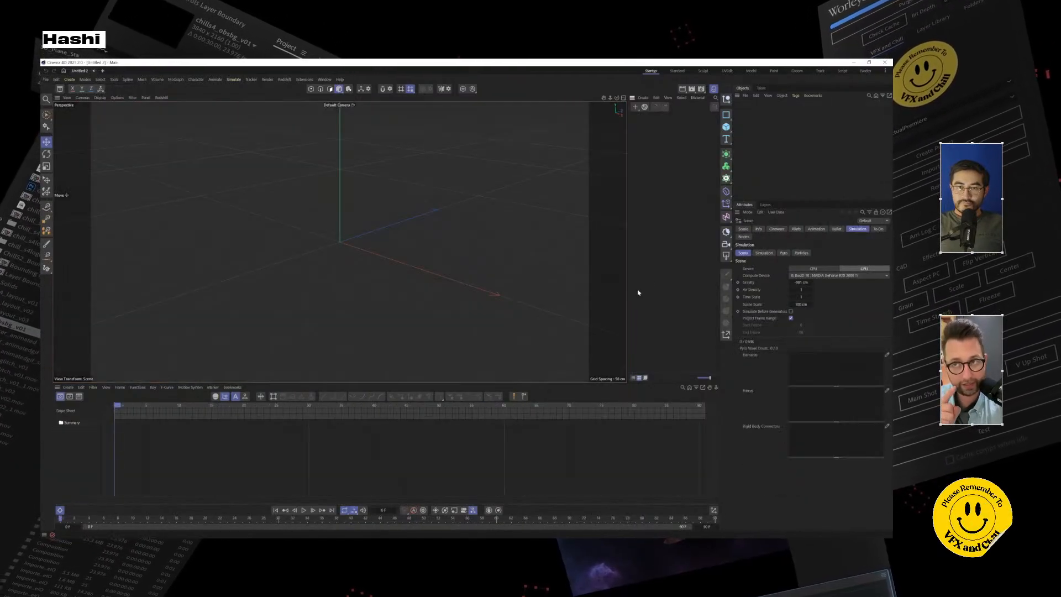
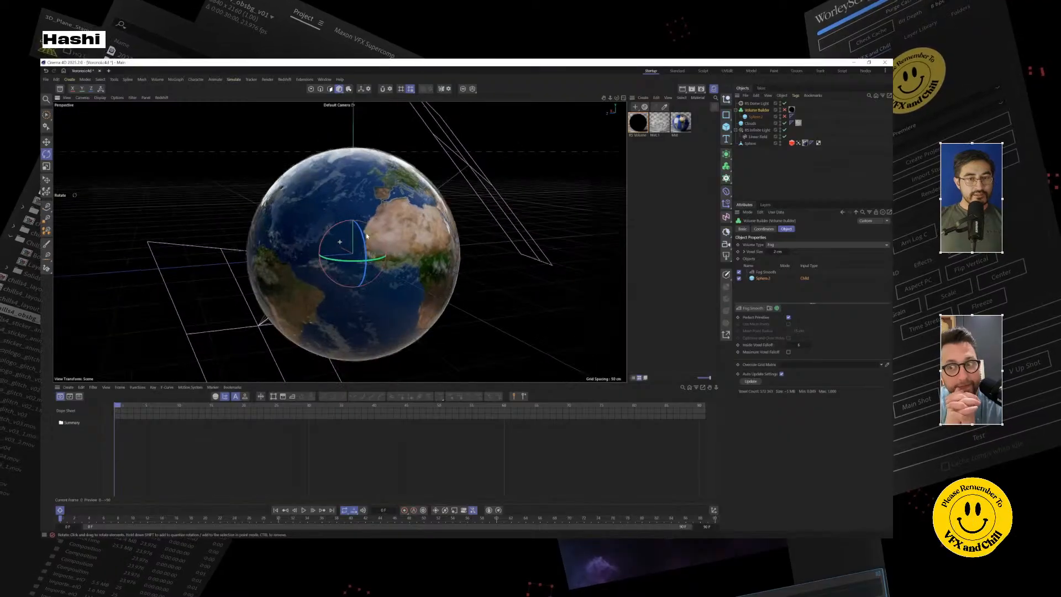
# Step: Open the Earth material's node graph in an enlarged Node Editor window and move the Output node farther from RS Standard
pyautogui.scroll(5, 370, 245)
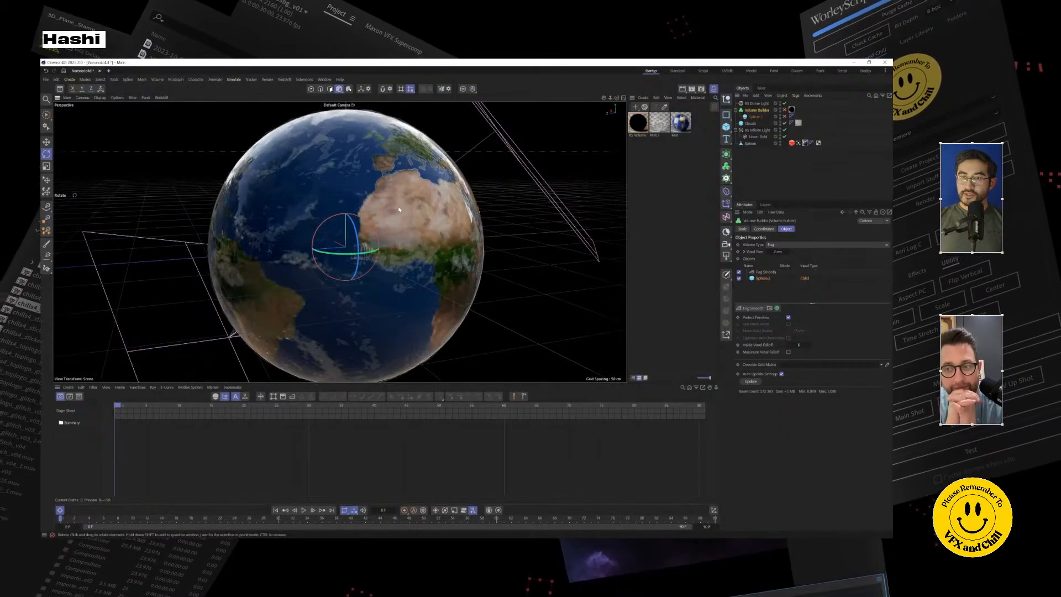
pyautogui.click(682, 122)
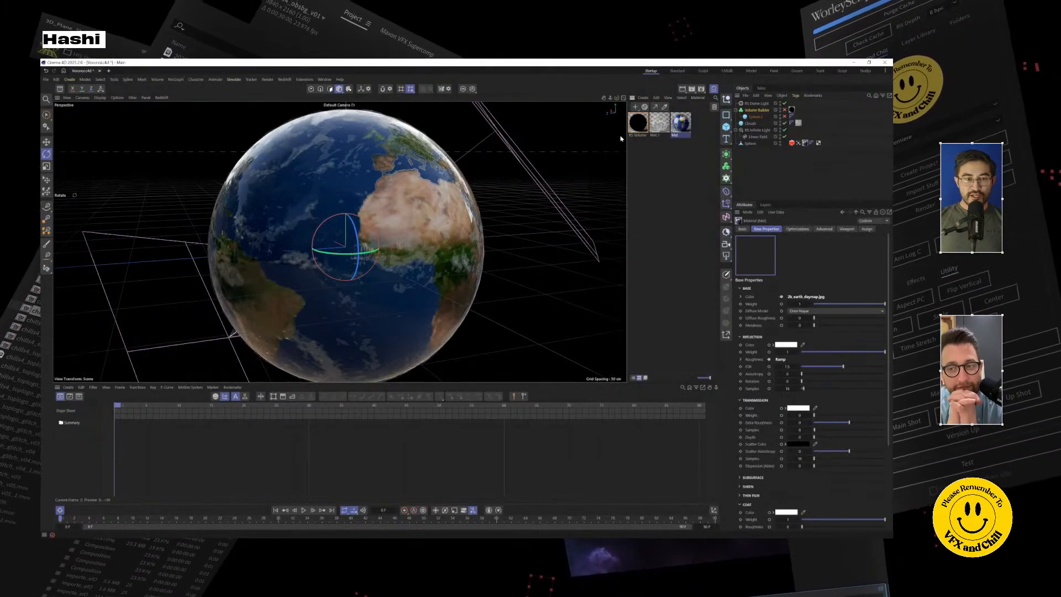
pyautogui.moveTo(278, 231)
pyautogui.keyDown('alt'); pyautogui.mouseDown()
pyautogui.moveTo(349, 229)
pyautogui.moveTo(199, 231)
pyautogui.moveTo(267, 230)
pyautogui.mouseUp(); pyautogui.keyUp('alt')
pyautogui.moveTo(377, 268)
pyautogui.keyDown('alt'); pyautogui.mouseDown()
pyautogui.moveTo(477, 247)
pyautogui.moveTo(378, 271)
pyautogui.moveTo(390, 260)
pyautogui.mouseUp(); pyautogui.keyUp('alt')
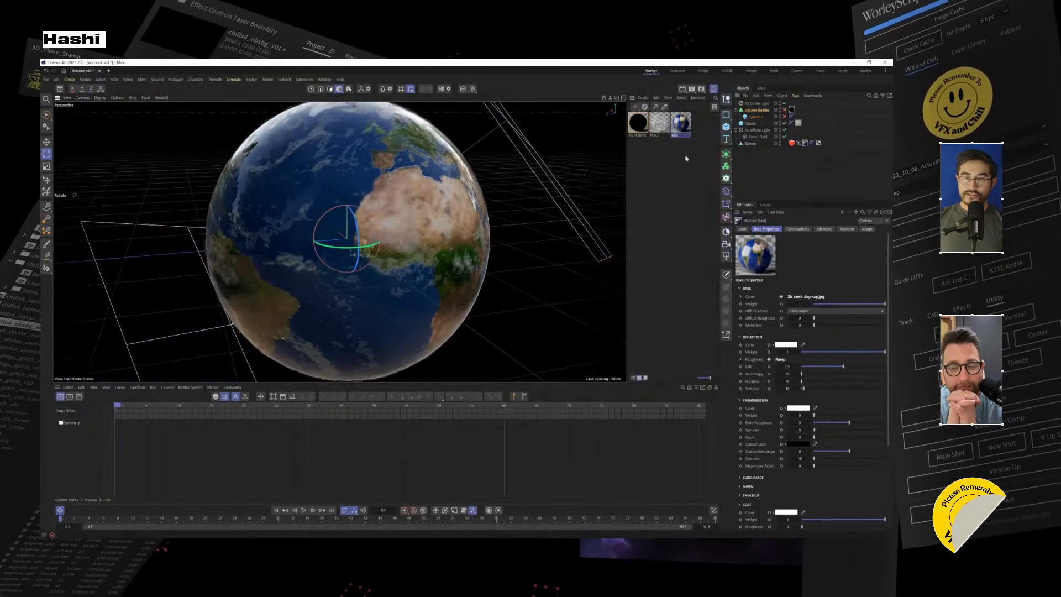
pyautogui.doubleClick(685, 128)
pyautogui.moveTo(639, 114); pyautogui.dragTo(262, 87)
pyautogui.moveTo(511, 421); pyautogui.dragTo(763, 496)
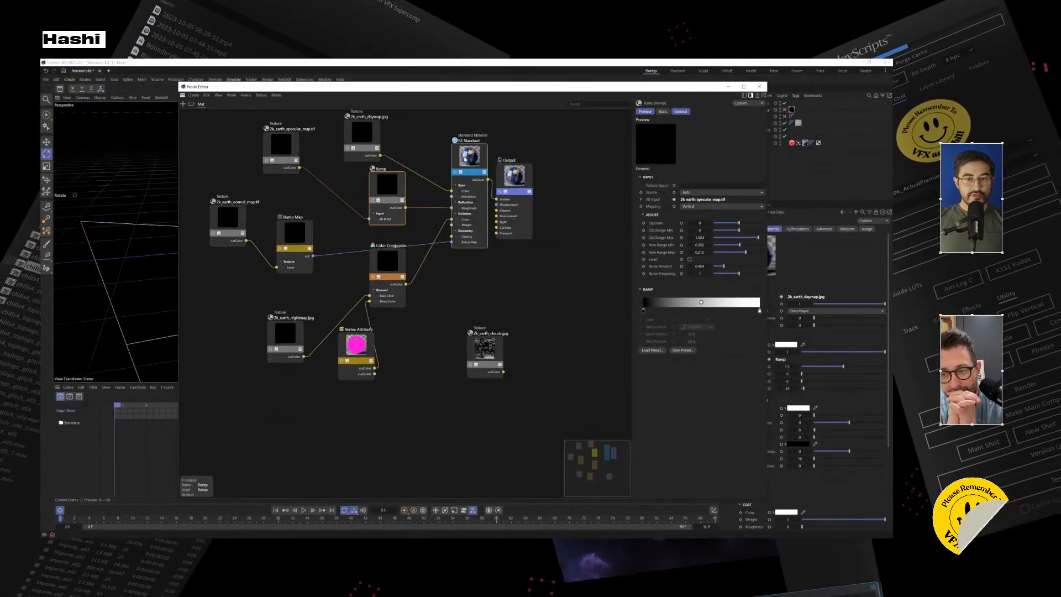
pyautogui.moveTo(513, 176); pyautogui.dragTo(557, 148)
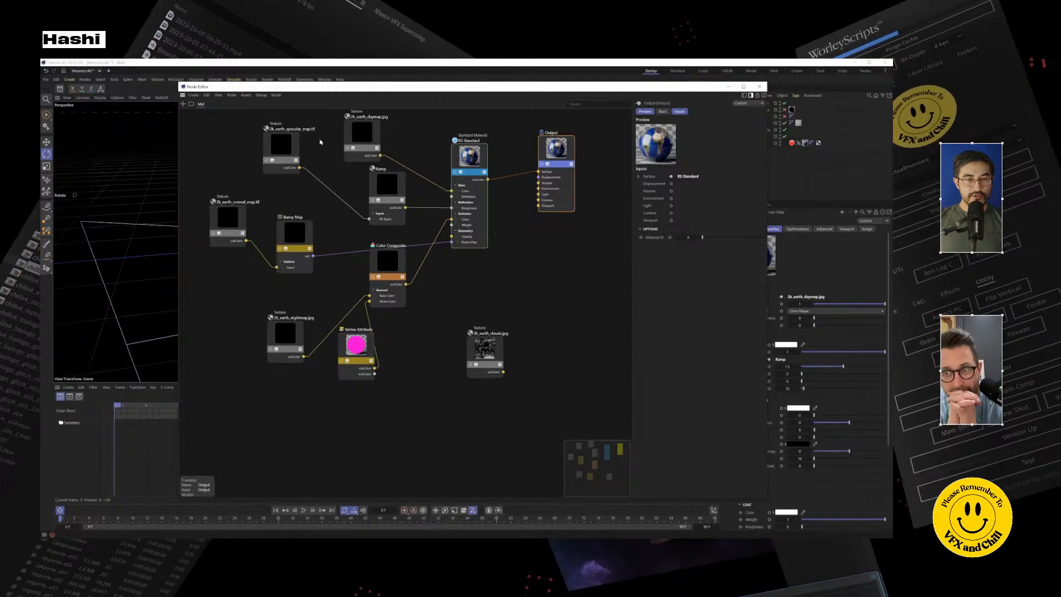
# Step: Reposition the Node Editor to uncover the globe, and examine the 2k_earth_daymap.jpg, RS Standard and 2k_earth_specular_map.tif nodes
pyautogui.moveTo(435, 87); pyautogui.dragTo(423, 186)
pyautogui.moveTo(342, 210); pyautogui.dragTo(364, 211)
pyautogui.moveTo(377, 169); pyautogui.dragTo(396, 274)
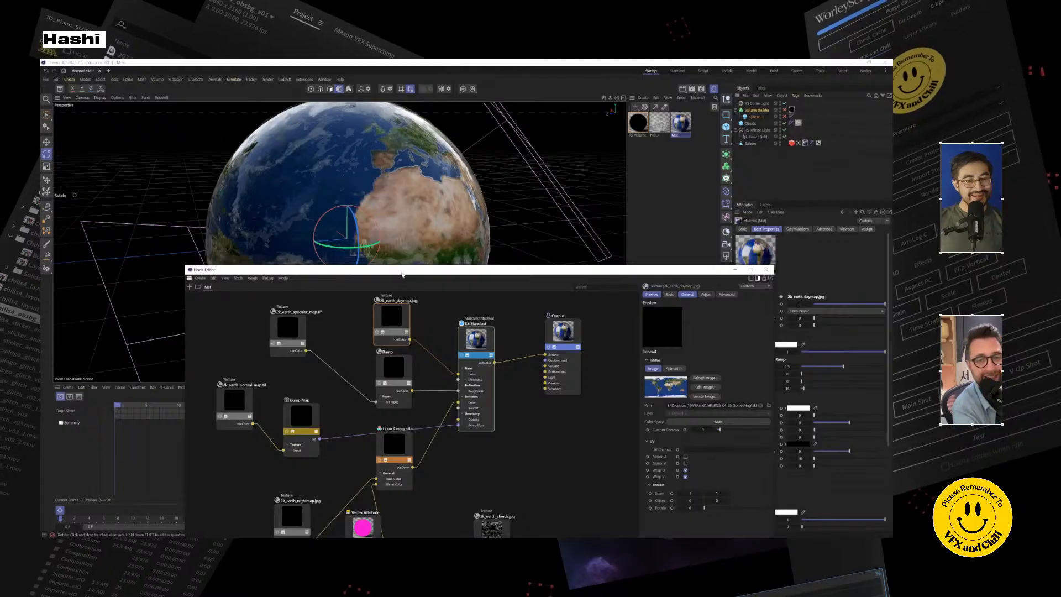
pyautogui.click(476, 340)
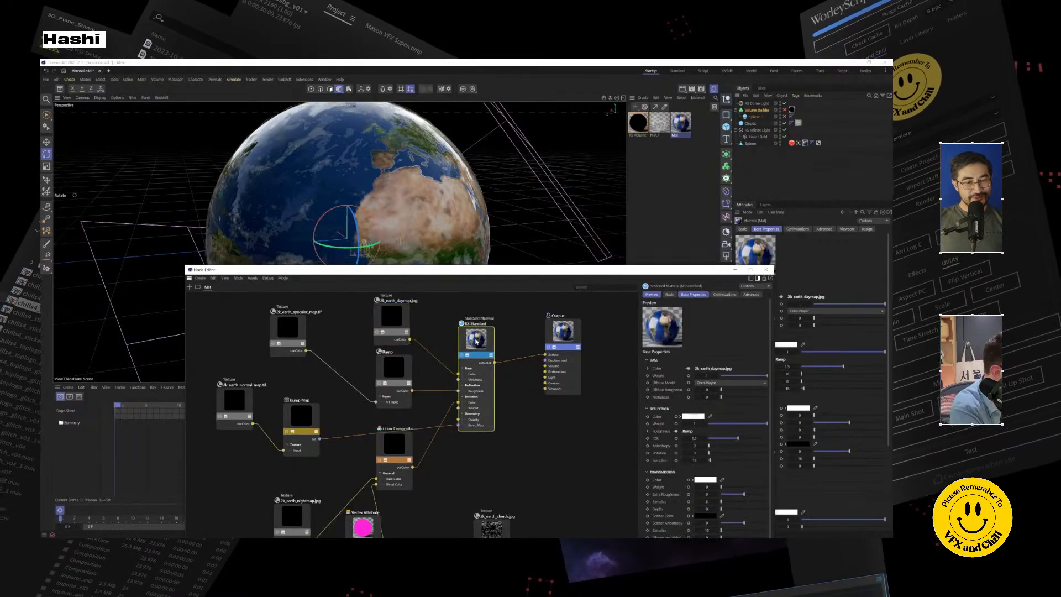
pyautogui.click(300, 328)
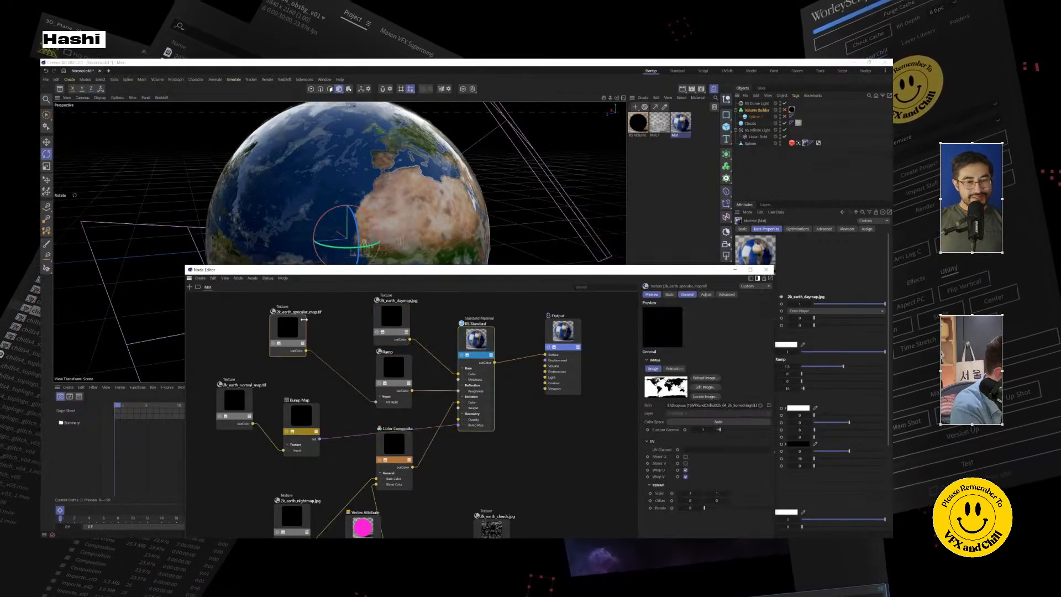
# Step: Examine the earth material's 2k_earth_nightmap.jpg texture and Vertex Attribute nodes, then close the Node Editor
pyautogui.click(296, 521)
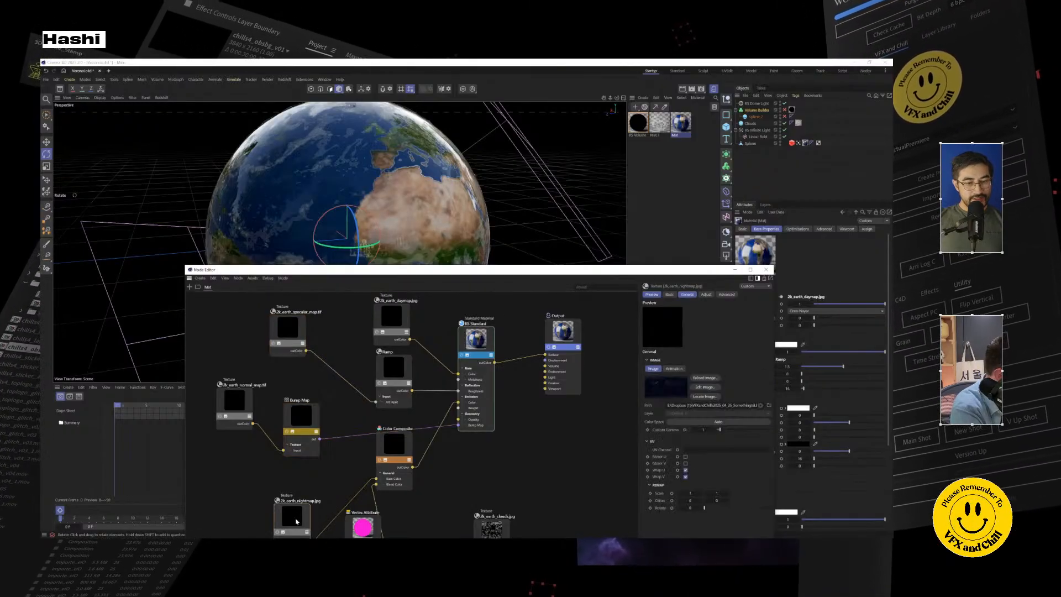
pyautogui.click(365, 528)
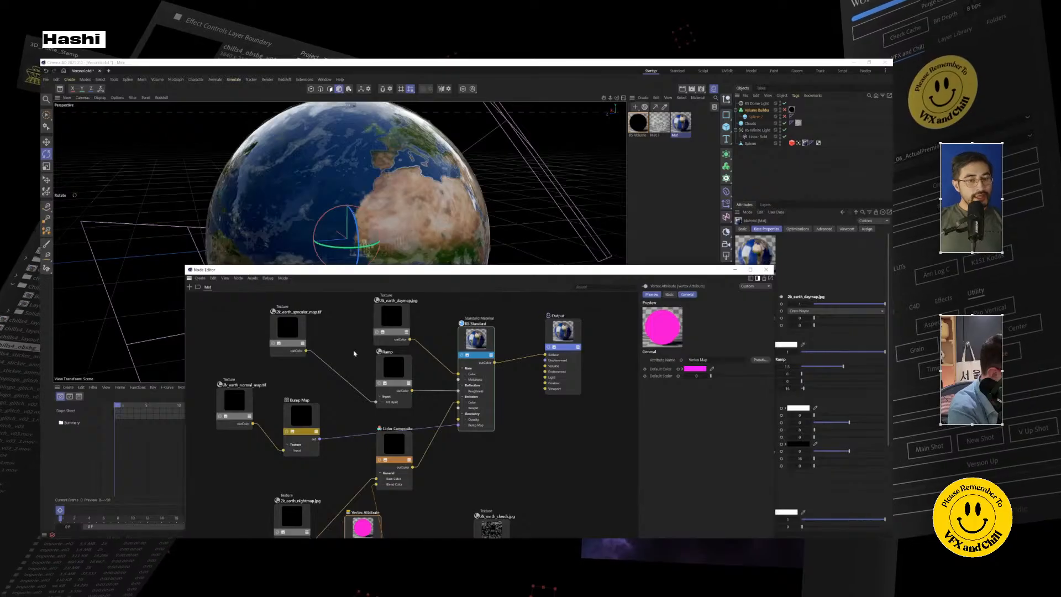
pyautogui.moveTo(460, 390); pyautogui.dragTo(483, 381, button='middle')
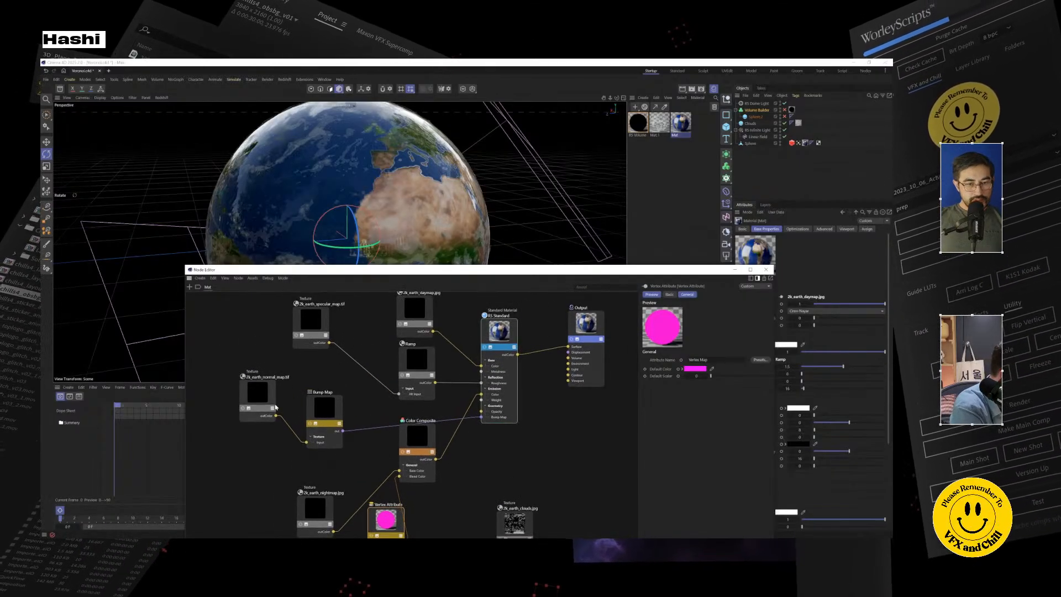
pyautogui.click(767, 269)
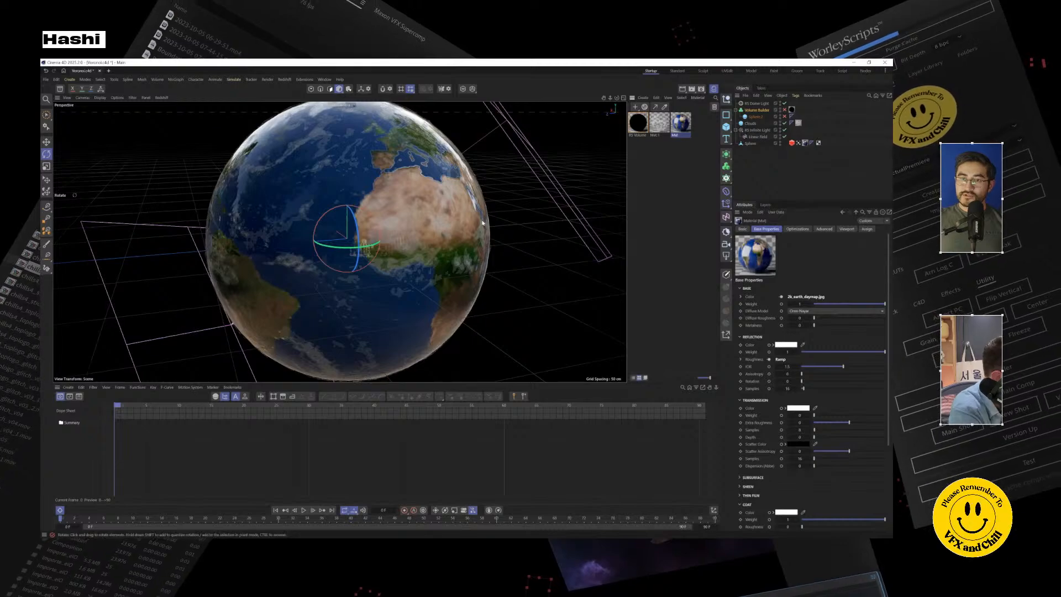
# Step: Frame the globe on North America and start the Redshift render in the viewport
pyautogui.scroll(-3, 369, 250)
pyautogui.scroll(1, 369, 250)
pyautogui.keyDown('alt'); pyautogui.moveTo(369, 250); pyautogui.dragTo(294, 259); pyautogui.keyUp('alt')
pyautogui.scroll(2, 294, 259)
pyautogui.scroll(2, 313, 218)
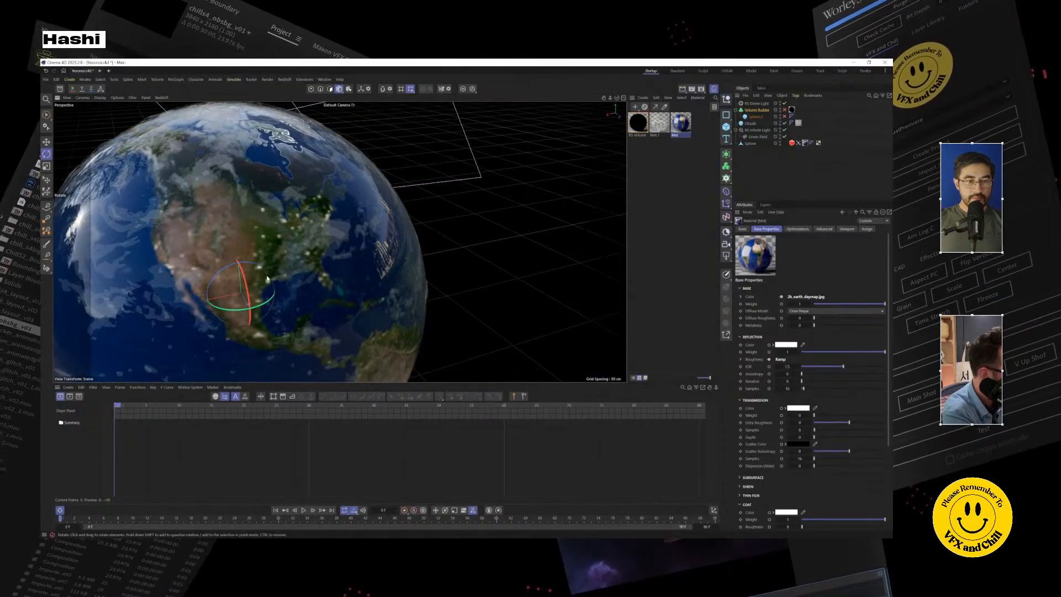
pyautogui.keyDown('alt'); pyautogui.moveTo(279, 239); pyautogui.dragTo(298, 254); pyautogui.keyUp('alt')
pyautogui.scroll(-3, 341, 270)
pyautogui.keyDown('alt'); pyautogui.moveTo(298, 255); pyautogui.dragTo(303, 228, button='middle'); pyautogui.keyUp('alt')
pyautogui.click(162, 98)
pyautogui.click(169, 110)
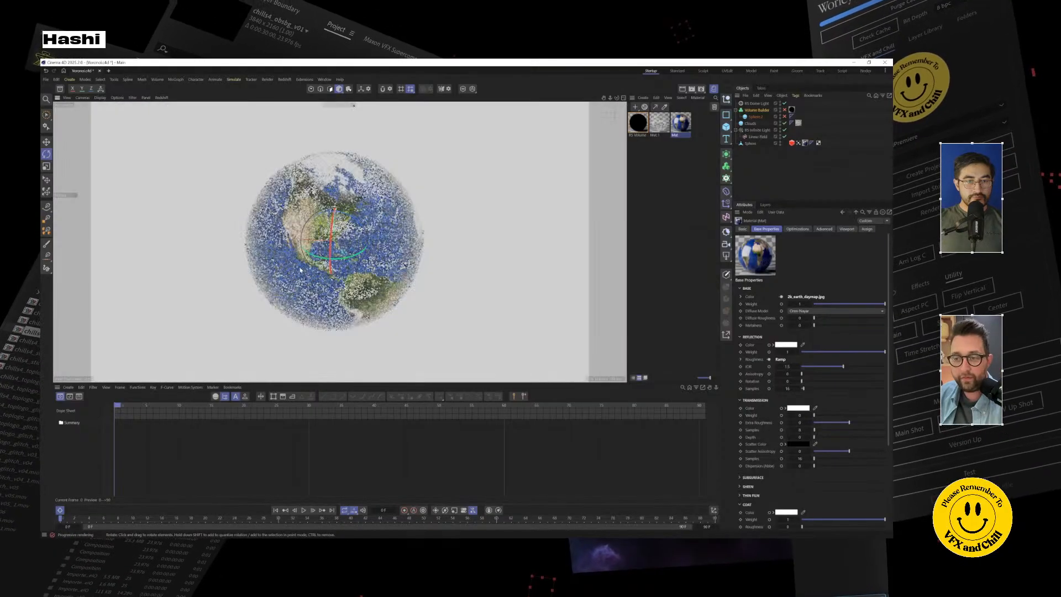
# Step: Disable the RS Dome Light and view the boundary between the globe's day and night sides
pyautogui.click(785, 103)
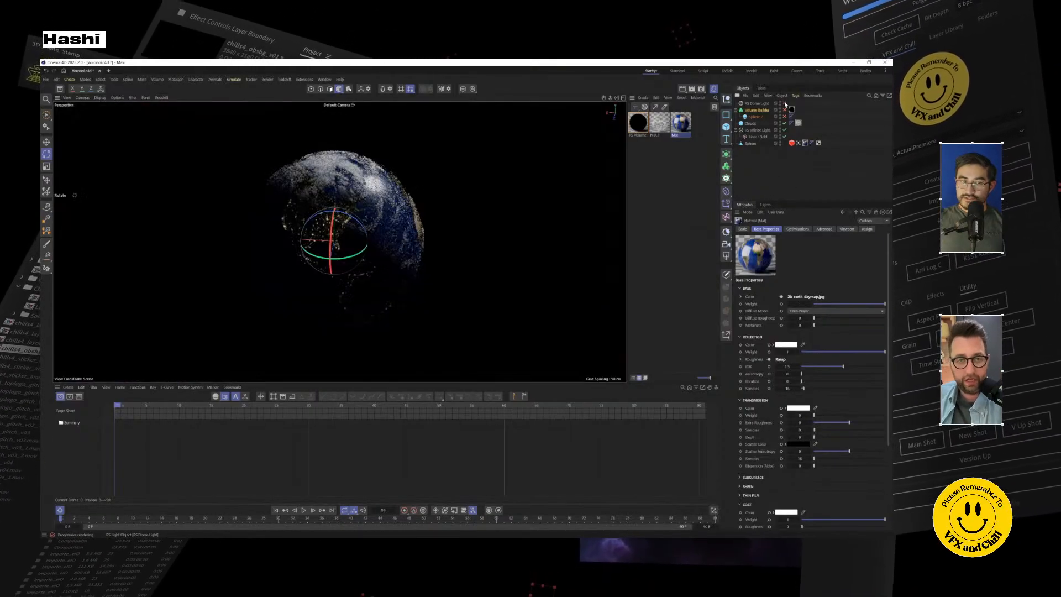
pyautogui.click(757, 104)
pyautogui.keyDown('alt'); pyautogui.moveTo(365, 280); pyautogui.dragTo(248, 277); pyautogui.keyUp('alt')
pyautogui.keyDown('alt'); pyautogui.moveTo(492, 262); pyautogui.dragTo(421, 281, button='middle'); pyautogui.keyUp('alt')
pyautogui.scroll(2, 431, 237)
pyautogui.keyDown('alt'); pyautogui.moveTo(421, 281); pyautogui.dragTo(416, 242); pyautogui.keyUp('alt')
pyautogui.keyDown('alt'); pyautogui.moveTo(389, 342); pyautogui.dragTo(427, 269, button='middle'); pyautogui.keyUp('alt')
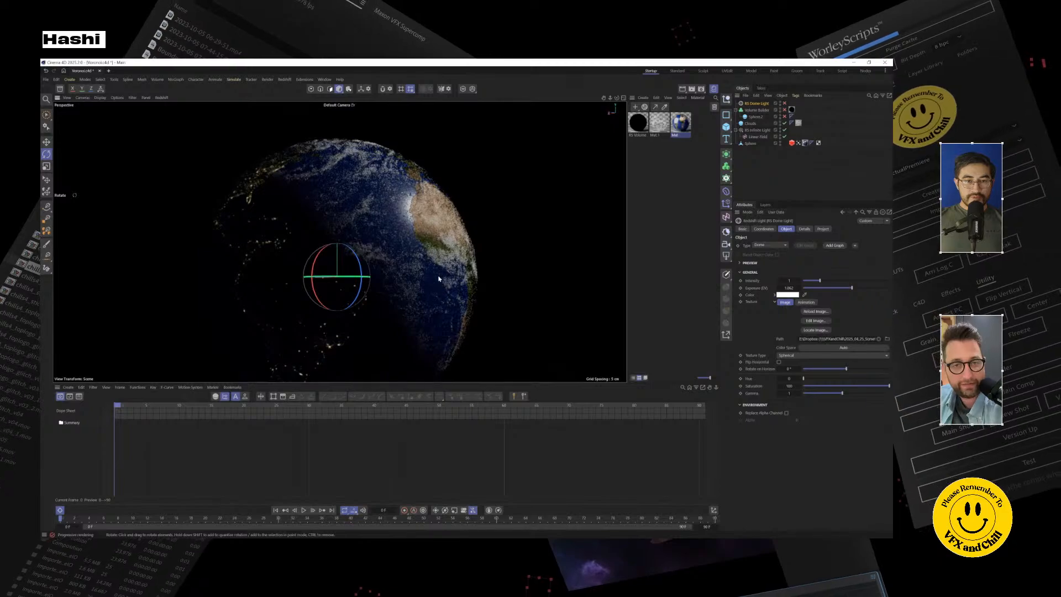
# Step: Compare the globe with the Clouds sphere turned off and back on
pyautogui.click(749, 124)
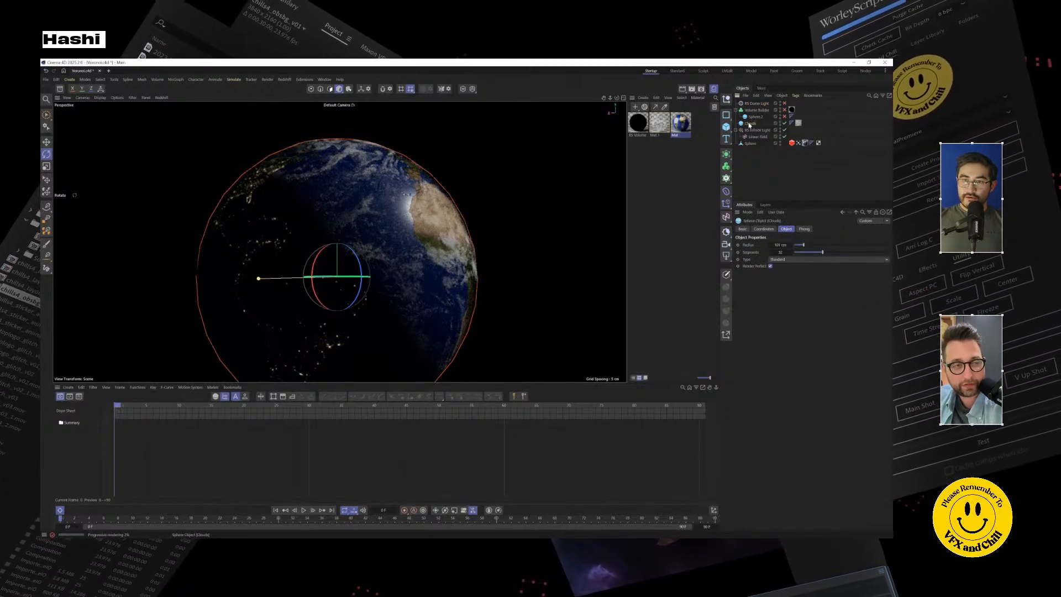
pyautogui.click(784, 124)
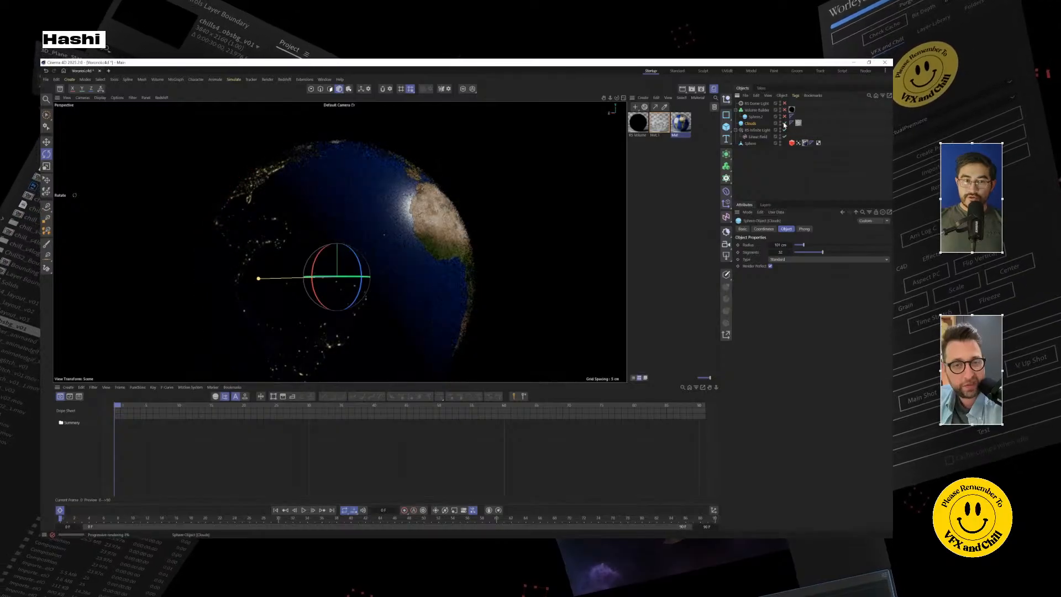
pyautogui.click(784, 124)
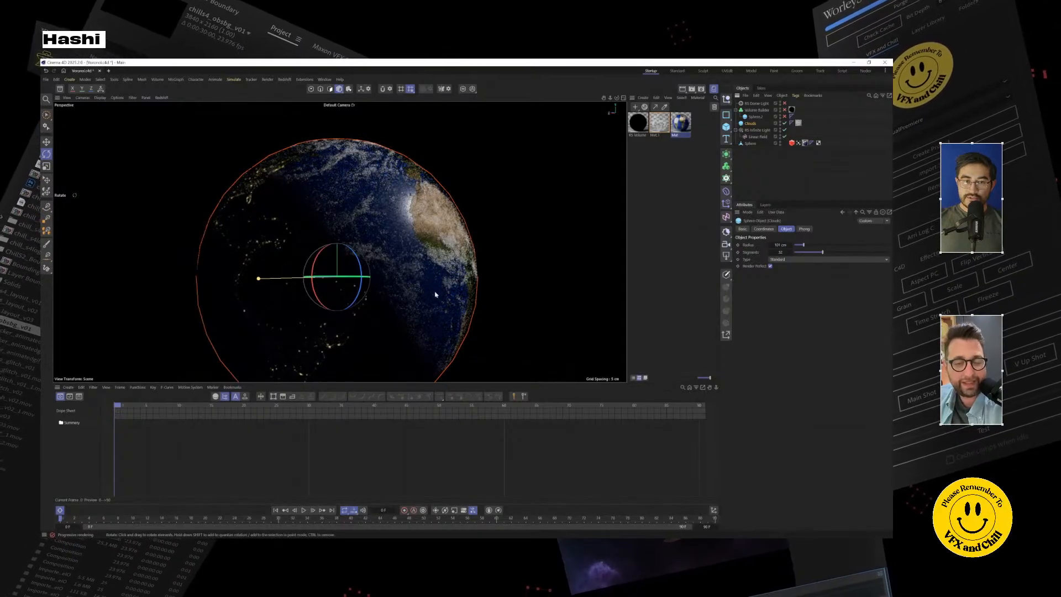
pyautogui.keyDown('alt'); pyautogui.moveTo(392, 177); pyautogui.dragTo(371, 187); pyautogui.keyUp('alt')
pyautogui.scroll(1, 415, 216)
pyautogui.scroll(1, 414, 216)
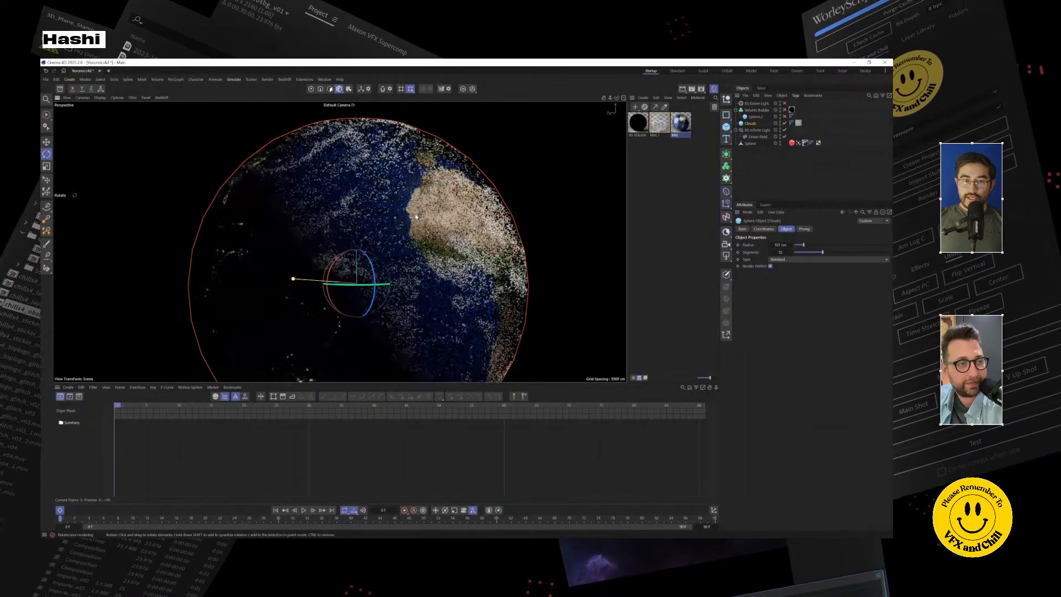
# Step: Select the earth Sphere and examine its day-to-night transition from several angles
pyautogui.click(756, 136)
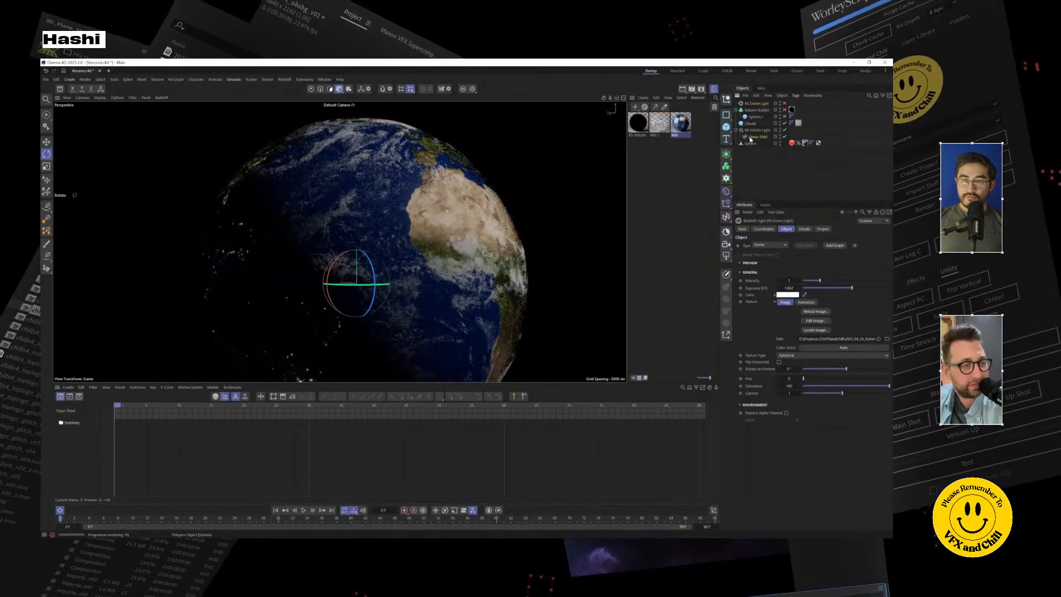
pyautogui.click(748, 145)
pyautogui.keyDown('alt'); pyautogui.moveTo(339, 246); pyautogui.dragTo(366, 234); pyautogui.keyUp('alt')
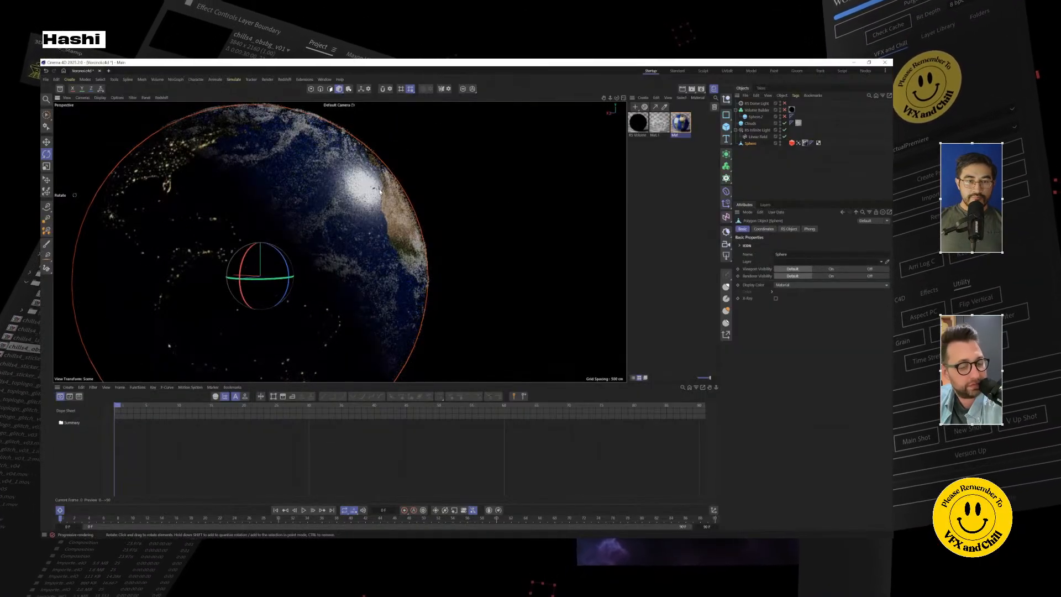
pyautogui.keyDown('alt'); pyautogui.moveTo(380, 191); pyautogui.dragTo(401, 189); pyautogui.keyUp('alt')
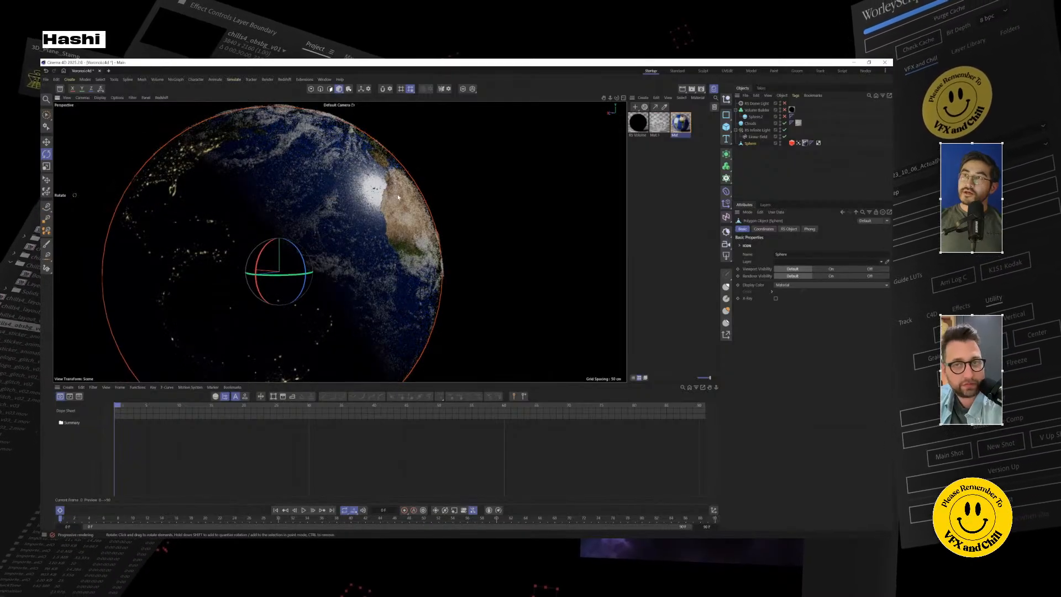
pyautogui.keyDown('alt'); pyautogui.moveTo(402, 194); pyautogui.dragTo(444, 227); pyautogui.keyUp('alt')
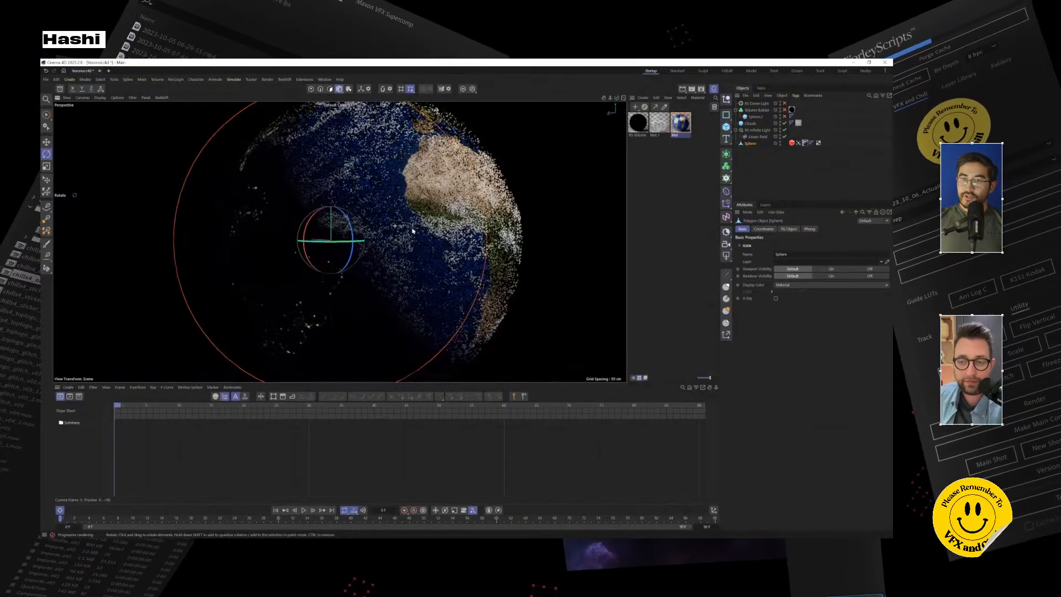
pyautogui.keyDown('alt'); pyautogui.moveTo(391, 201); pyautogui.dragTo(394, 230, button='middle'); pyautogui.keyUp('alt')
pyautogui.scroll(-1, 394, 230)
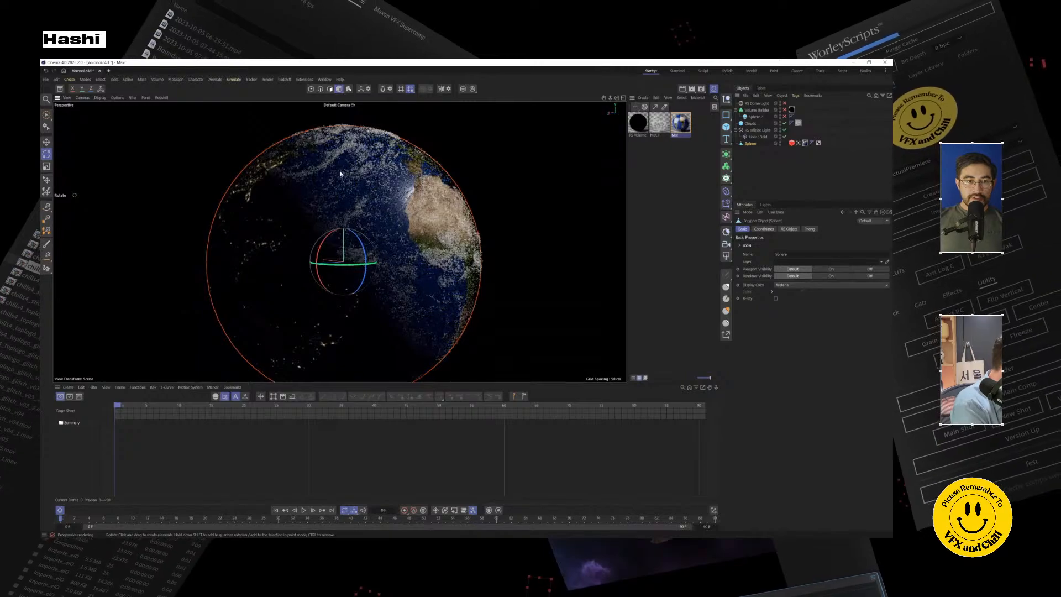
# Step: In the earth material's node graph, bring the Color Composite and 2k_earth_nightmap.jpg nodes closer together and solo the nightmap texture
pyautogui.doubleClick(683, 123)
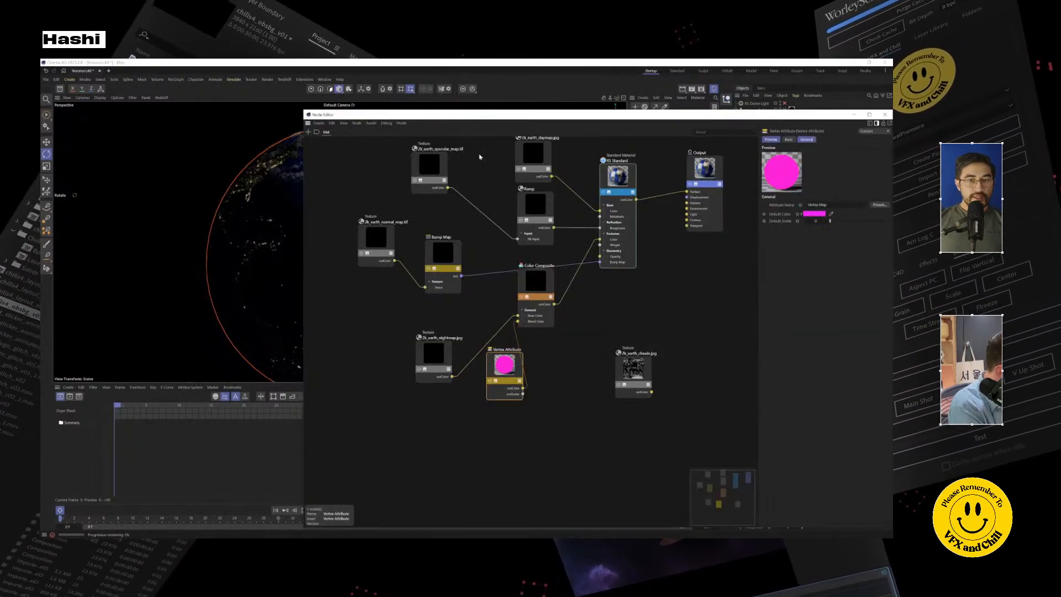
pyautogui.moveTo(522, 117); pyautogui.dragTo(373, 318)
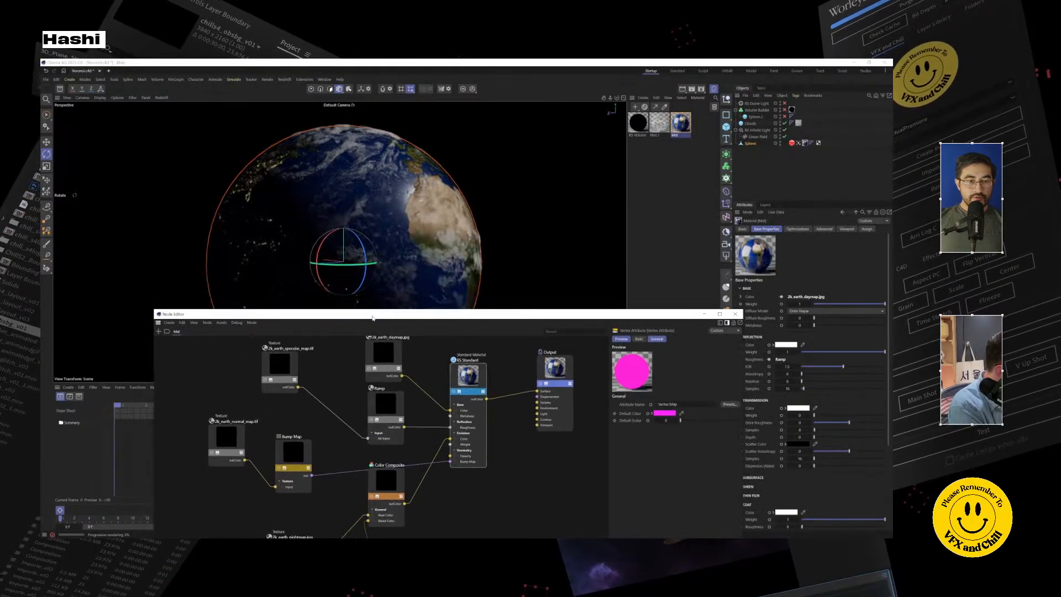
pyautogui.click(285, 361)
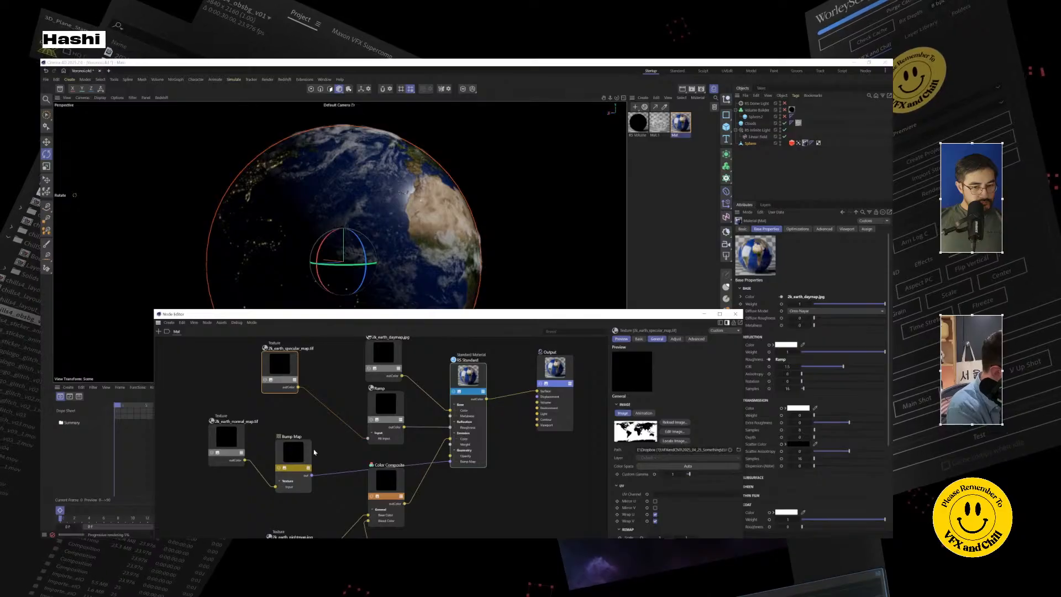
pyautogui.moveTo(348, 432); pyautogui.dragTo(366, 340, button='middle')
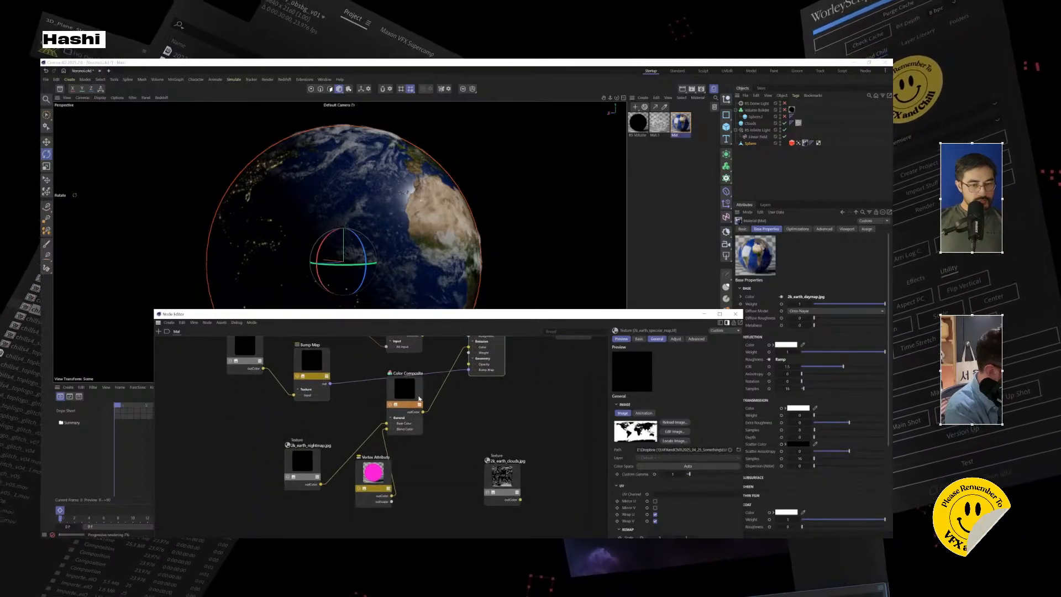
pyautogui.moveTo(416, 395); pyautogui.dragTo(438, 401)
pyautogui.moveTo(293, 476); pyautogui.dragTo(367, 403)
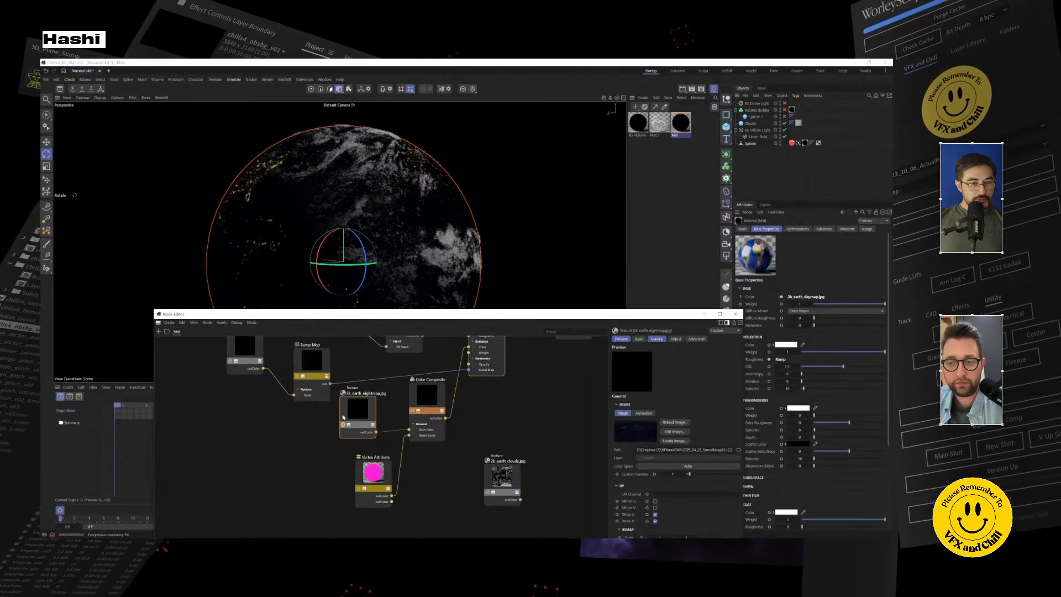
# Step: Inspect the city lights across the globe with the Node Editor out of the way
pyautogui.scroll(3, 273, 228)
pyautogui.keyDown('alt'); pyautogui.moveTo(315, 211); pyautogui.dragTo(374, 217, button='middle'); pyautogui.keyUp('alt')
pyautogui.keyDown('alt'); pyautogui.moveTo(381, 213); pyautogui.dragTo(434, 221); pyautogui.keyUp('alt')
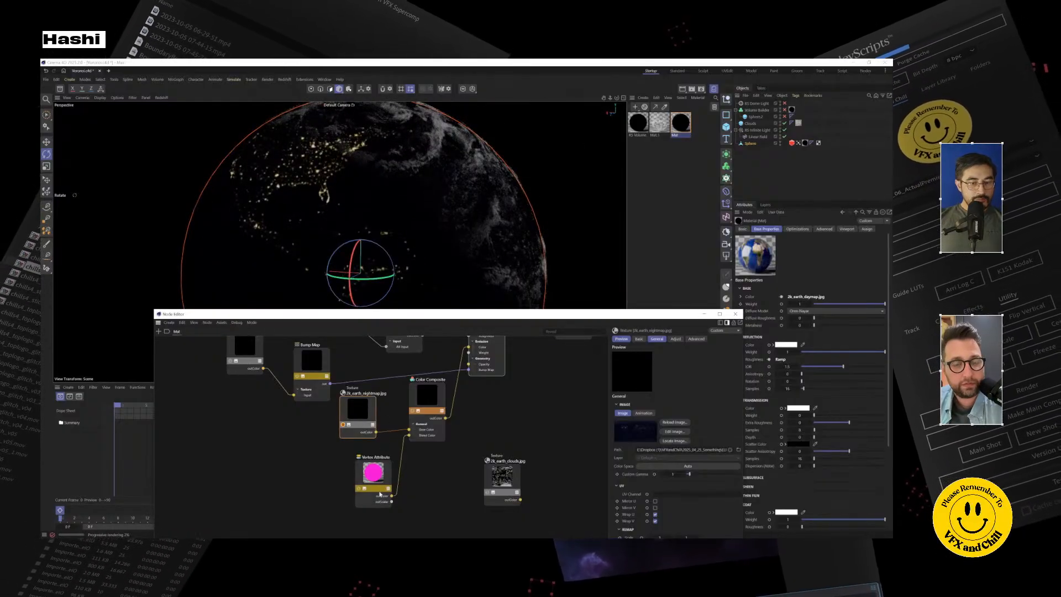
pyautogui.click(703, 314)
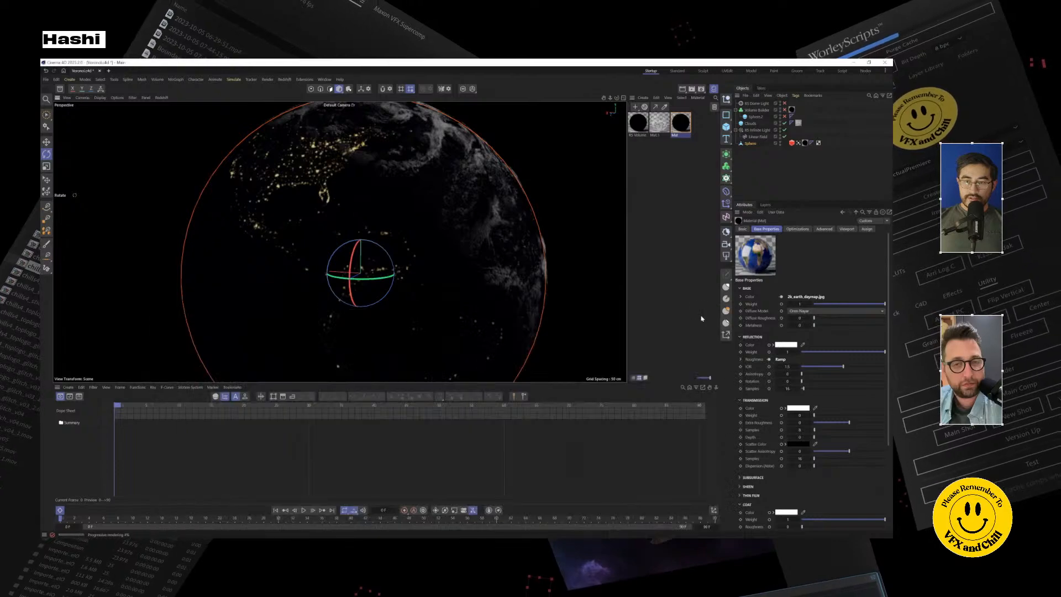
pyautogui.keyDown('alt'); pyautogui.moveTo(470, 247); pyautogui.dragTo(473, 259, button='right'); pyautogui.keyUp('alt')
pyautogui.keyDown('alt'); pyautogui.moveTo(474, 260); pyautogui.dragTo(420, 265); pyautogui.keyUp('alt')
pyautogui.keyDown('alt'); pyautogui.moveTo(458, 275); pyautogui.dragTo(364, 278, button='middle'); pyautogui.keyUp('alt')
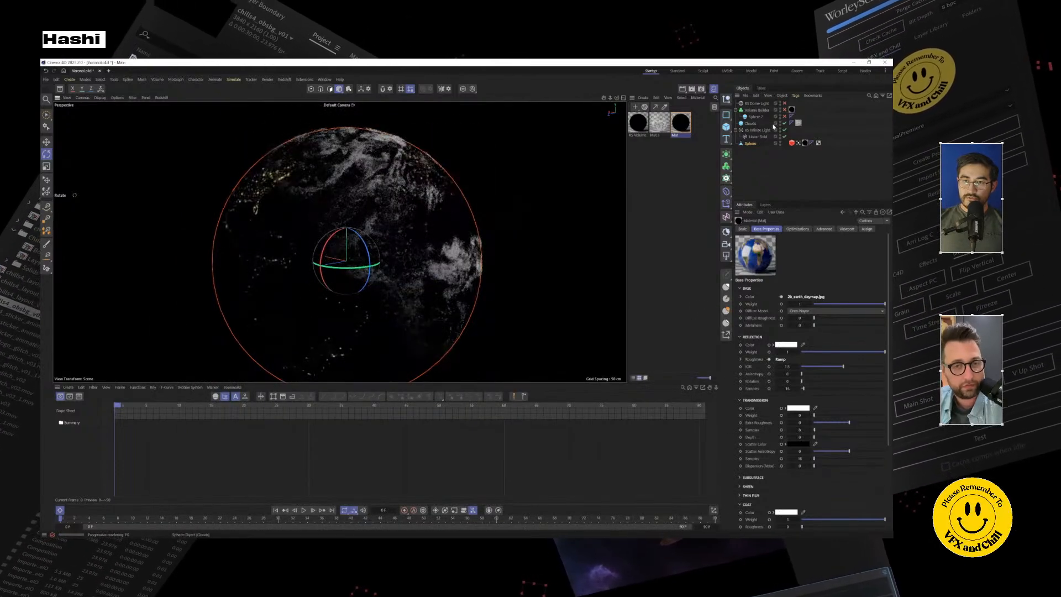
# Step: Review the settings of the RS Infinite Light and its child Linear Field
pyautogui.click(755, 137)
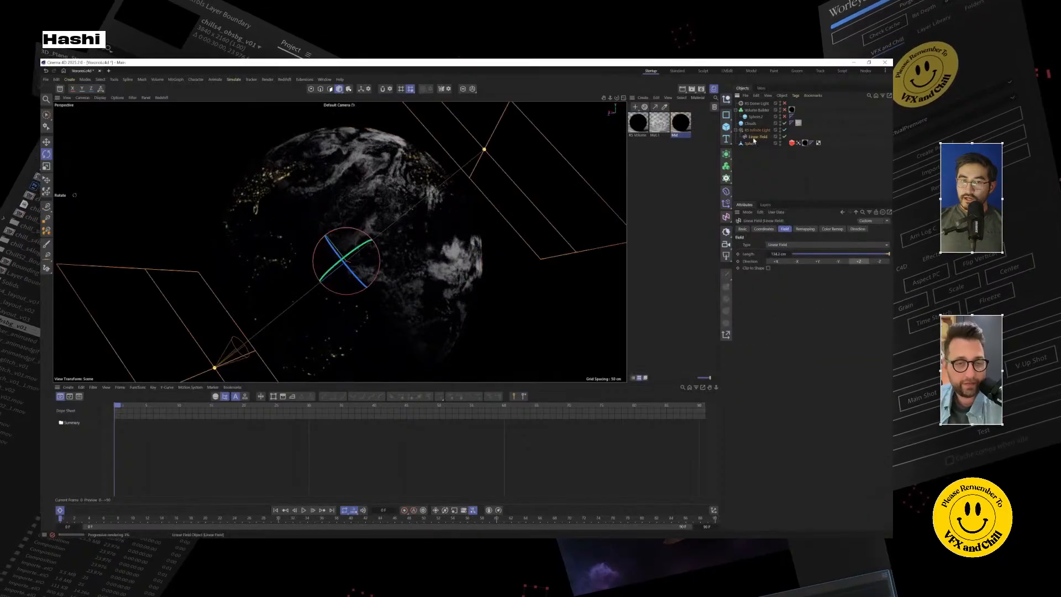
pyautogui.click(755, 130)
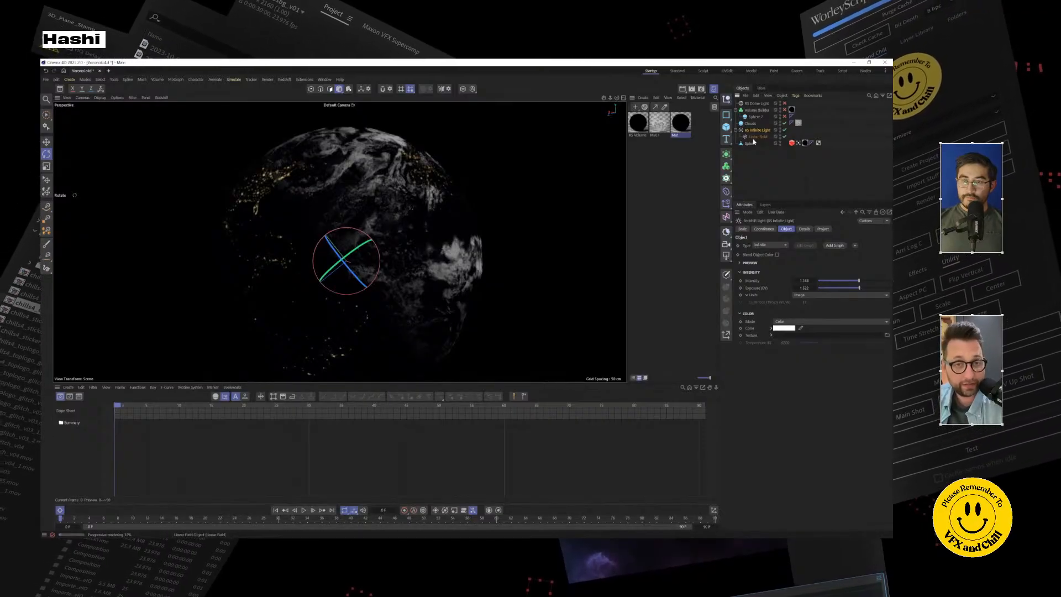
pyautogui.click(757, 137)
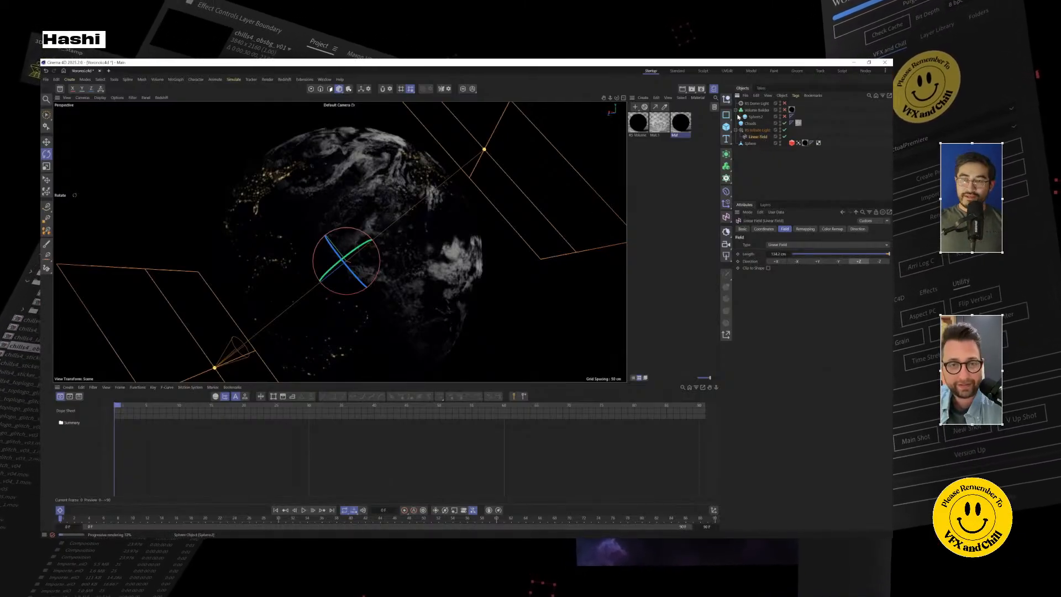
# Step: Reopen the earth material's node graph, inspect the Vertex Attribute node, and move the Node Editor below the viewport
pyautogui.click(680, 124)
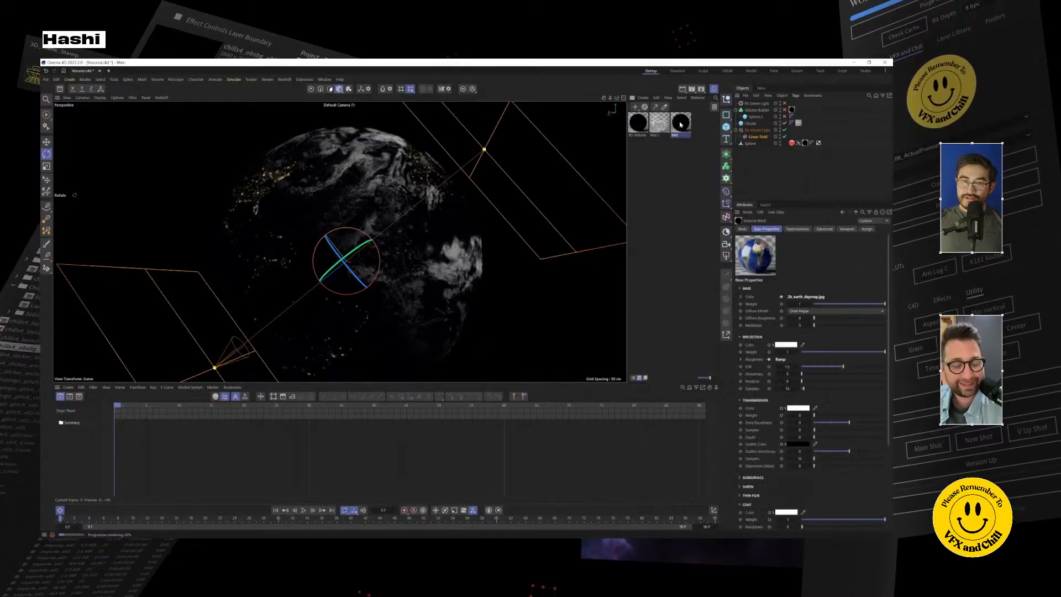
pyautogui.doubleClick(680, 124)
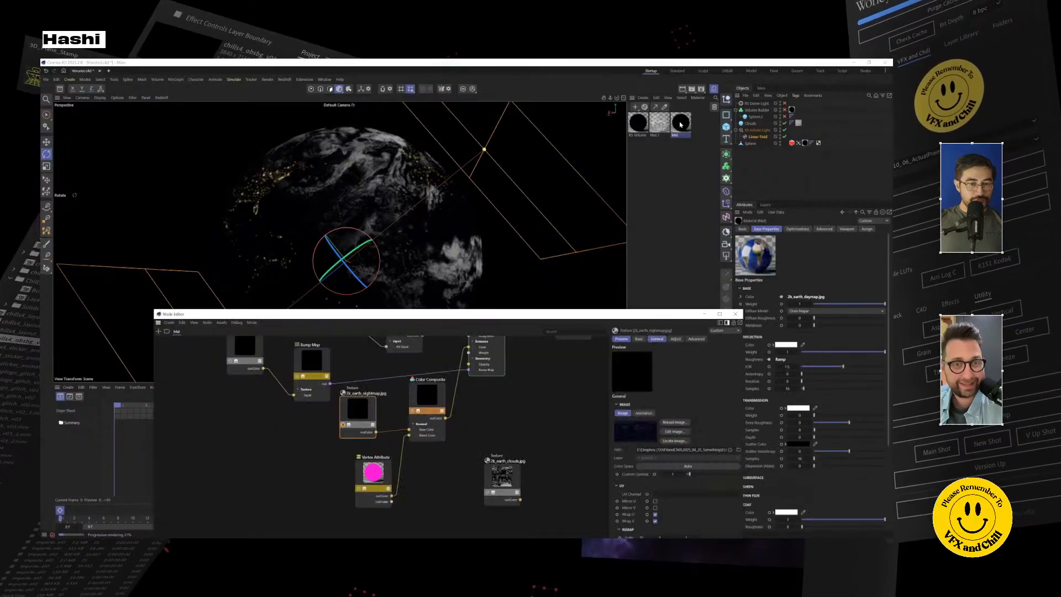
pyautogui.click(386, 476)
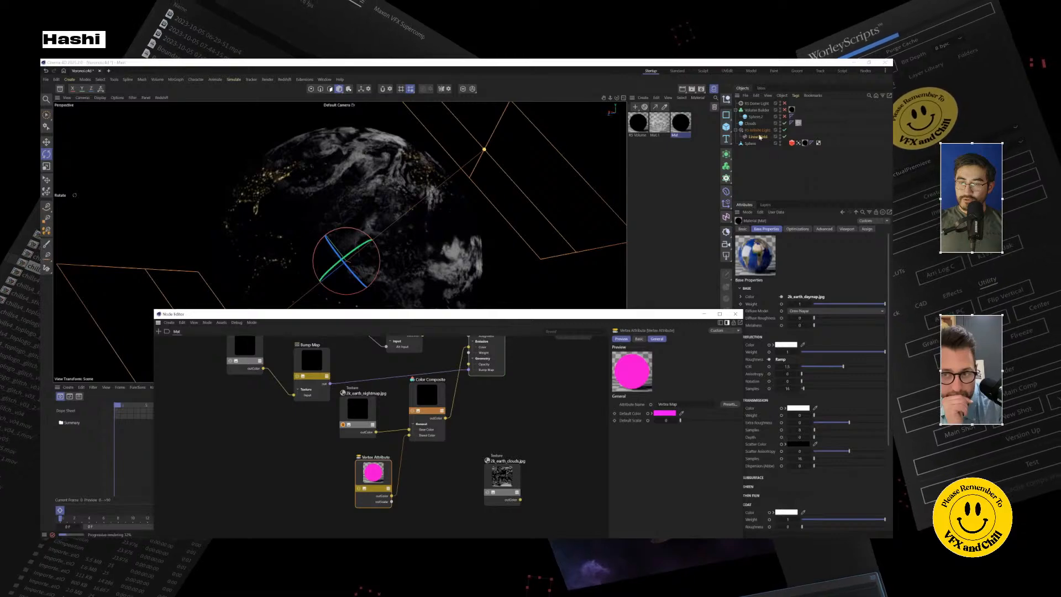
pyautogui.moveTo(668, 320); pyautogui.dragTo(642, 395)
# Step: Look through the tags available for the earth Sphere and inspect the fields of its Vertex Map tag
pyautogui.click(753, 144)
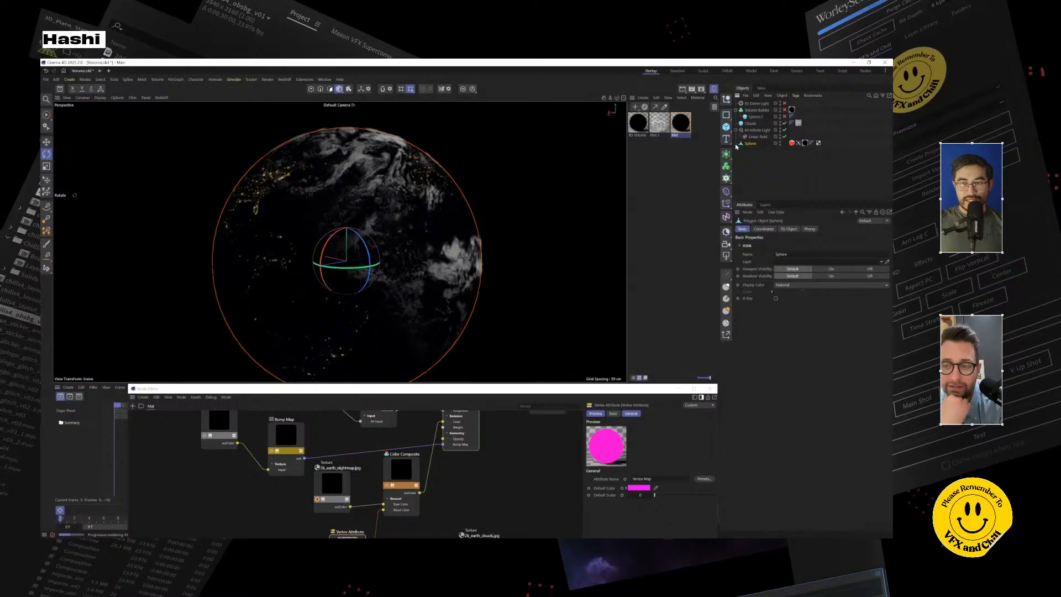
pyautogui.rightClick(750, 144)
pyautogui.moveTo(772, 204)
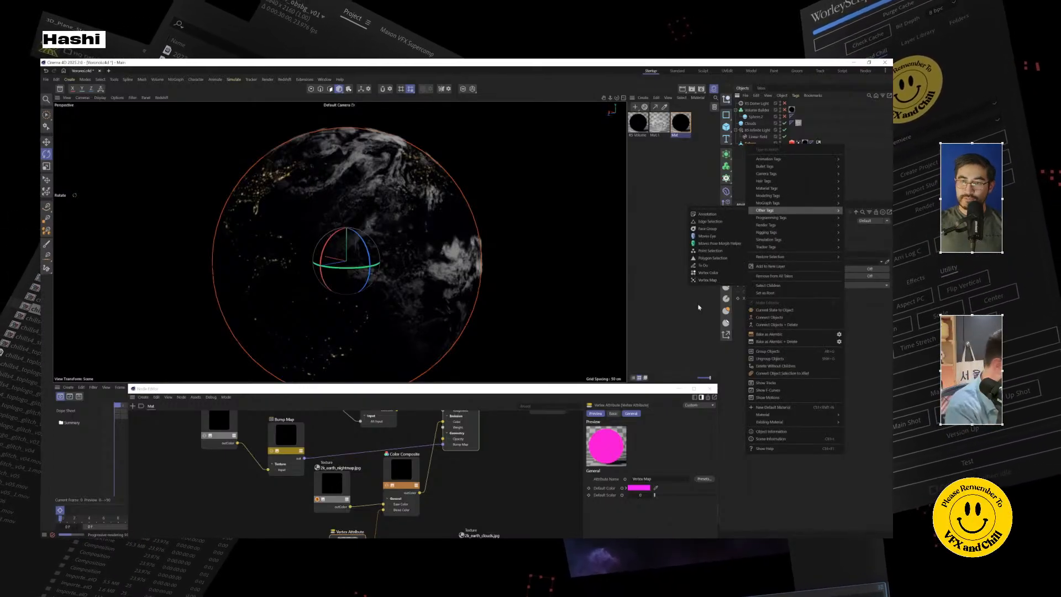
pyautogui.click(698, 306)
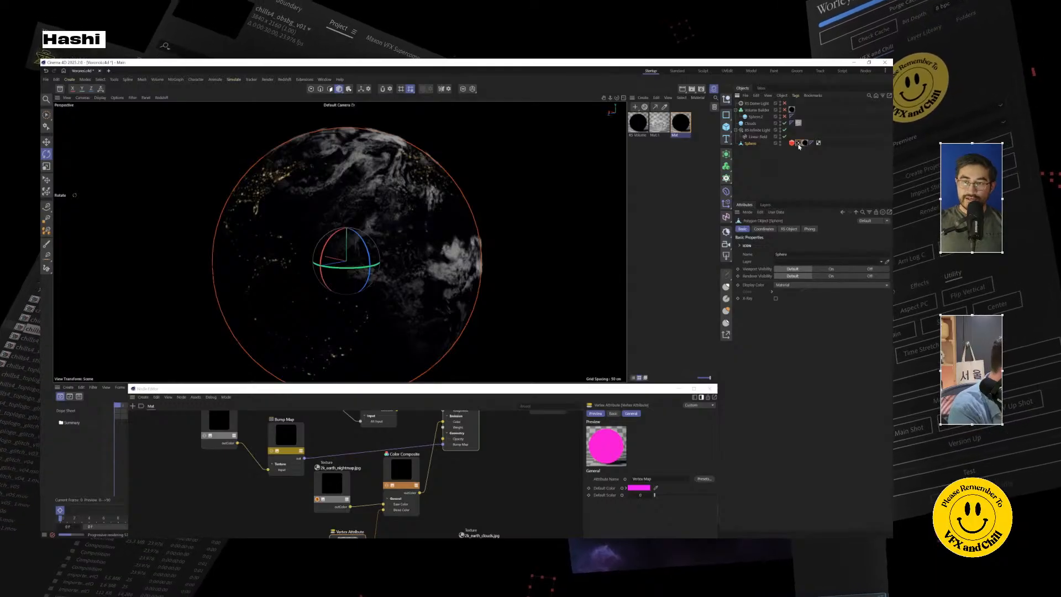
pyautogui.click(798, 143)
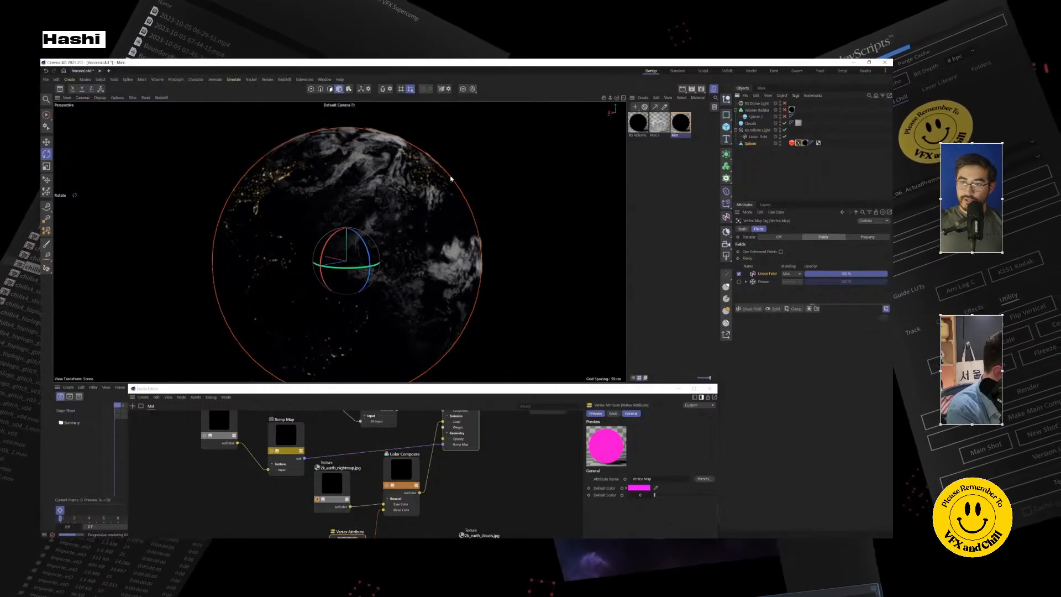
# Step: Review how the earth Sphere's Vertex Map tag, the Linear Field and its parent RS Infinite Light relate to each other
pyautogui.click(757, 136)
pyautogui.click(798, 143)
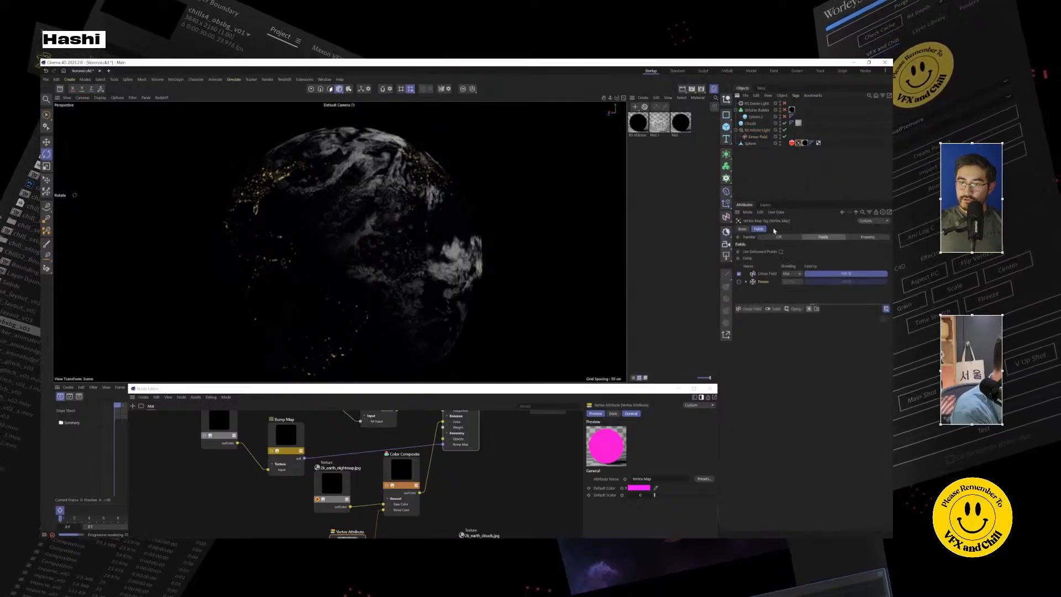
pyautogui.click(758, 137)
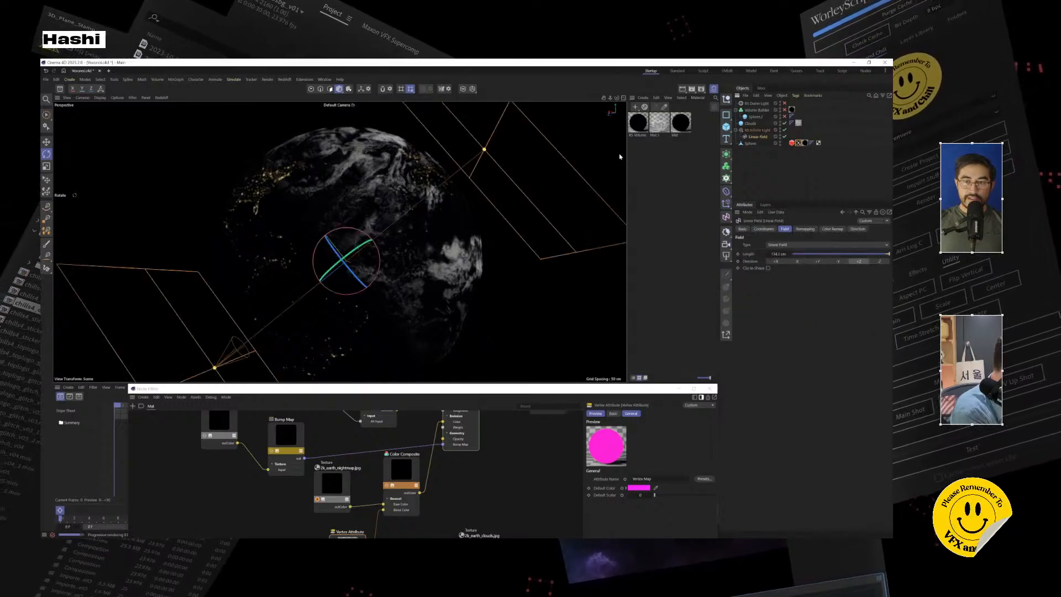
pyautogui.click(759, 129)
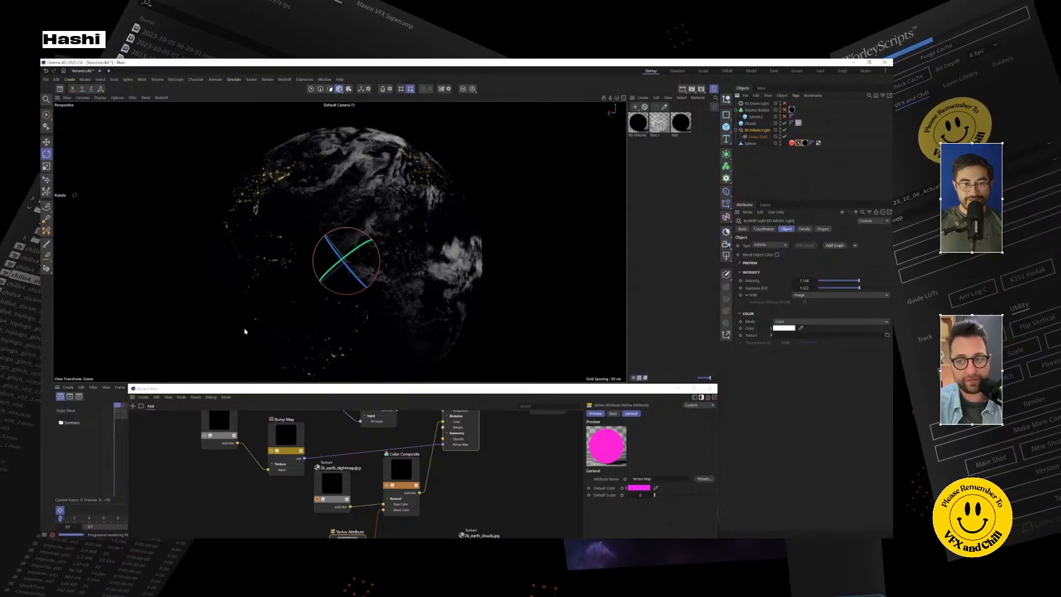
pyautogui.click(765, 137)
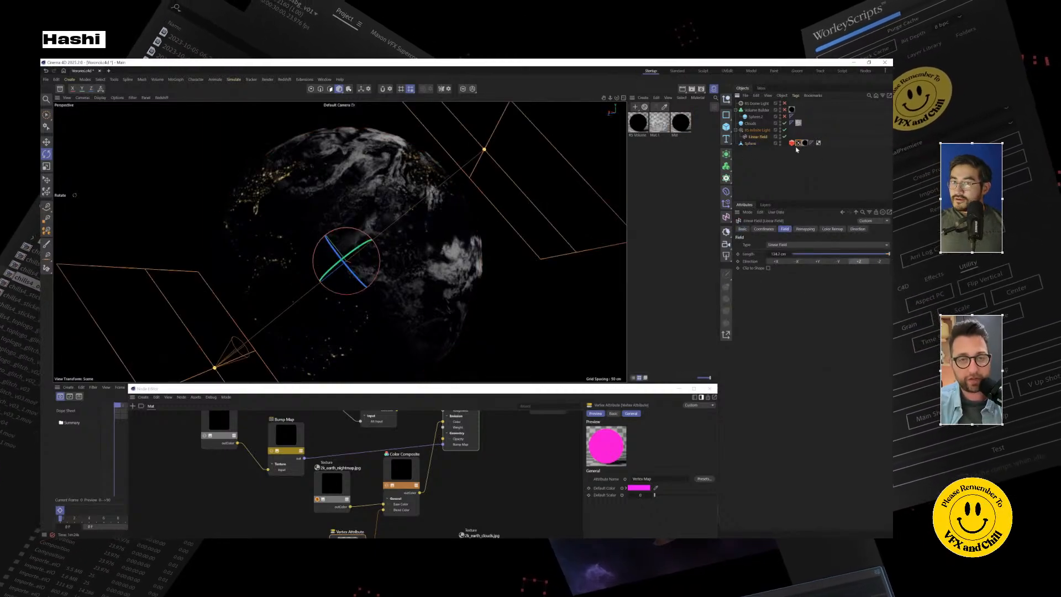
pyautogui.click(797, 144)
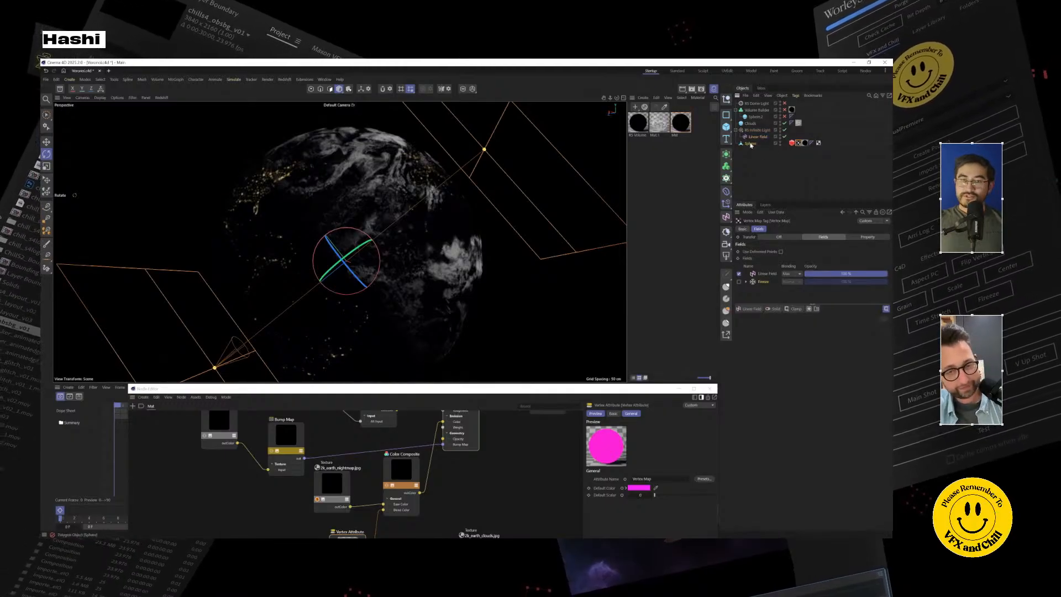
pyautogui.click(750, 144)
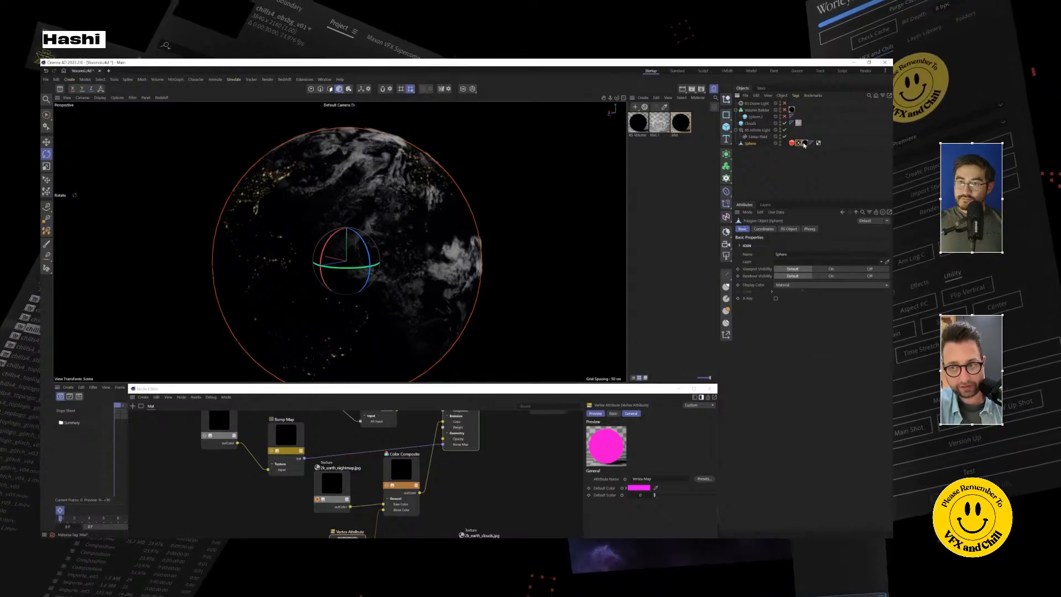
pyautogui.click(799, 143)
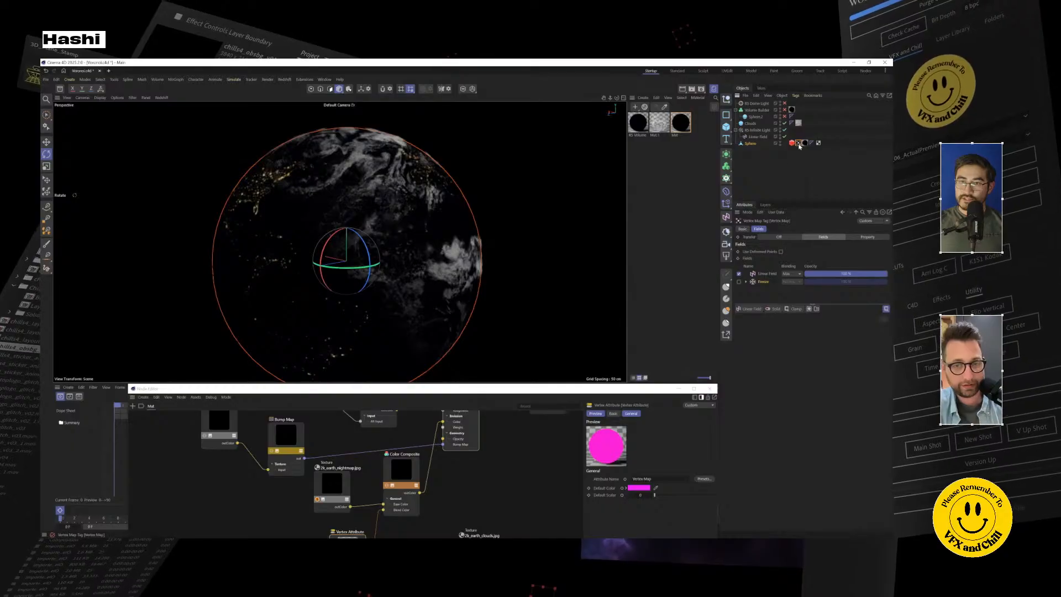
pyautogui.click(759, 139)
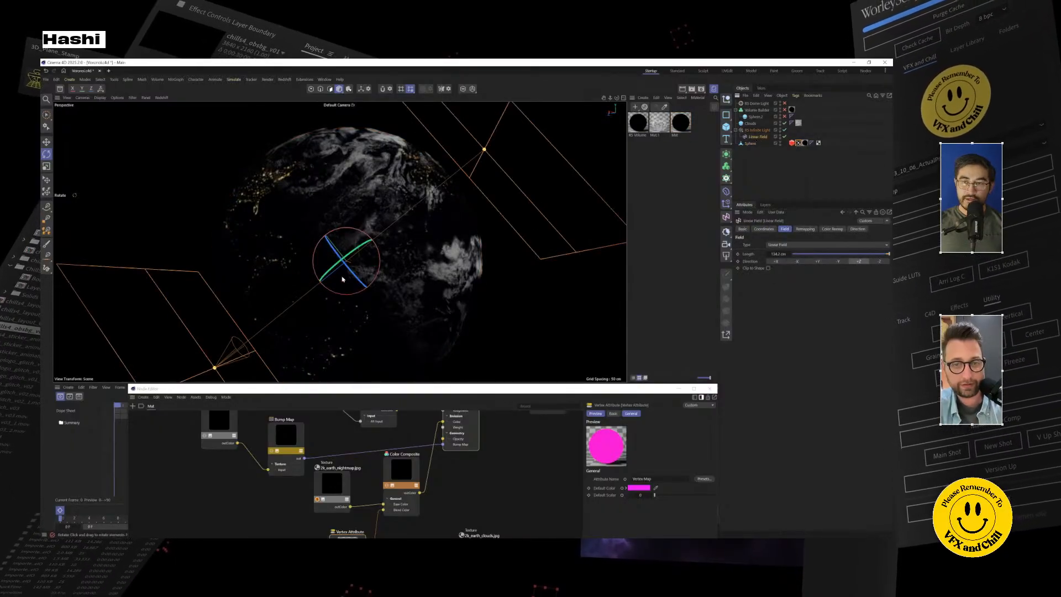
# Step: Try rotating the RS Infinite Light to test its effect on the city lights, and undo the rotation
pyautogui.click(756, 130)
pyautogui.moveTo(336, 285)
pyautogui.mouseDown()
pyautogui.moveTo(393, 216)
pyautogui.moveTo(342, 278)
pyautogui.mouseUp()
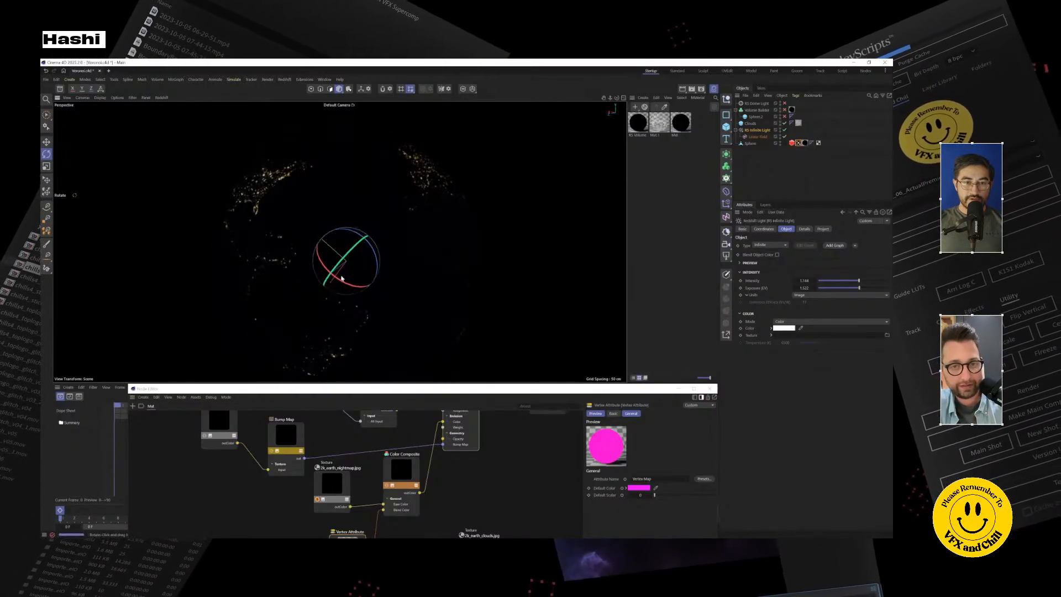
pyautogui.hotkey('ctrl', 'z')
# Step: Bring the Node Editor up over the viewport and link the Sphere's Vertex Map tag to the Vertex Attribute node's Attribute Name
pyautogui.moveTo(460, 390); pyautogui.dragTo(487, 166)
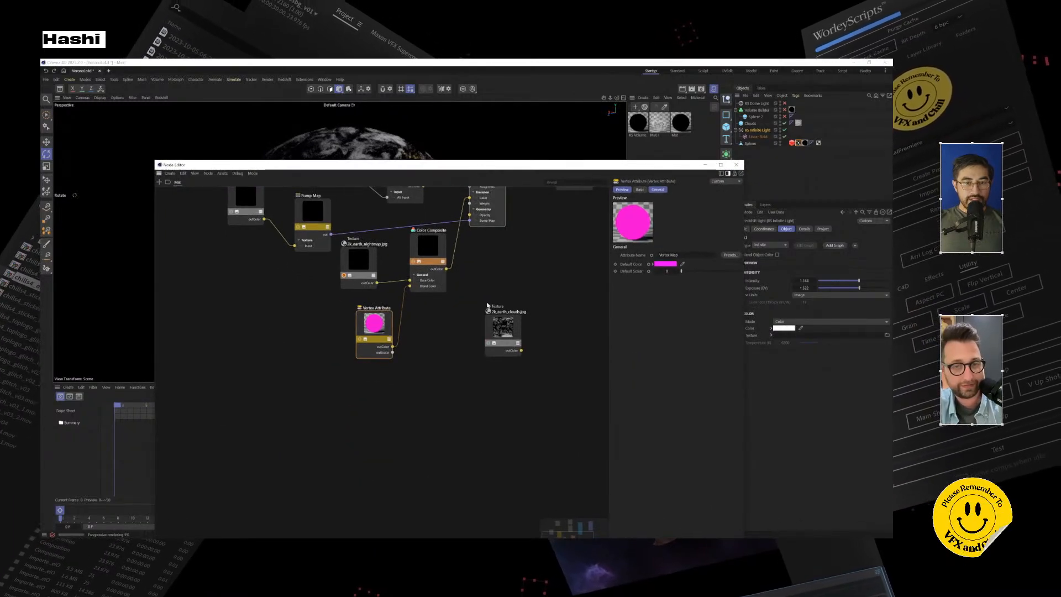
pyautogui.click(480, 300)
pyautogui.click(373, 328)
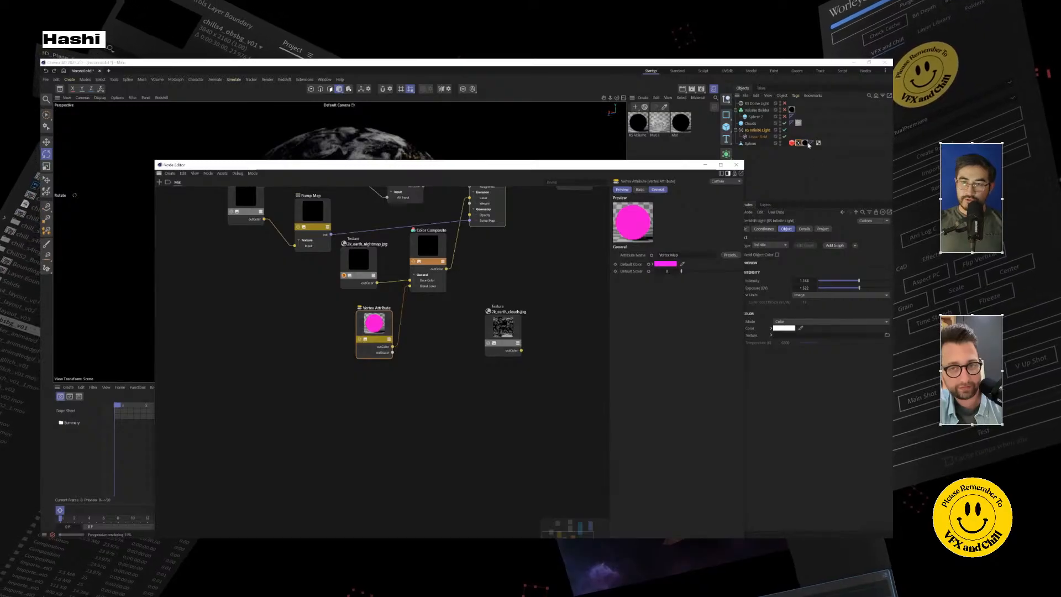
pyautogui.moveTo(381, 323)
pyautogui.mouseDown()
pyautogui.moveTo(371, 334)
pyautogui.moveTo(381, 327)
pyautogui.mouseUp()
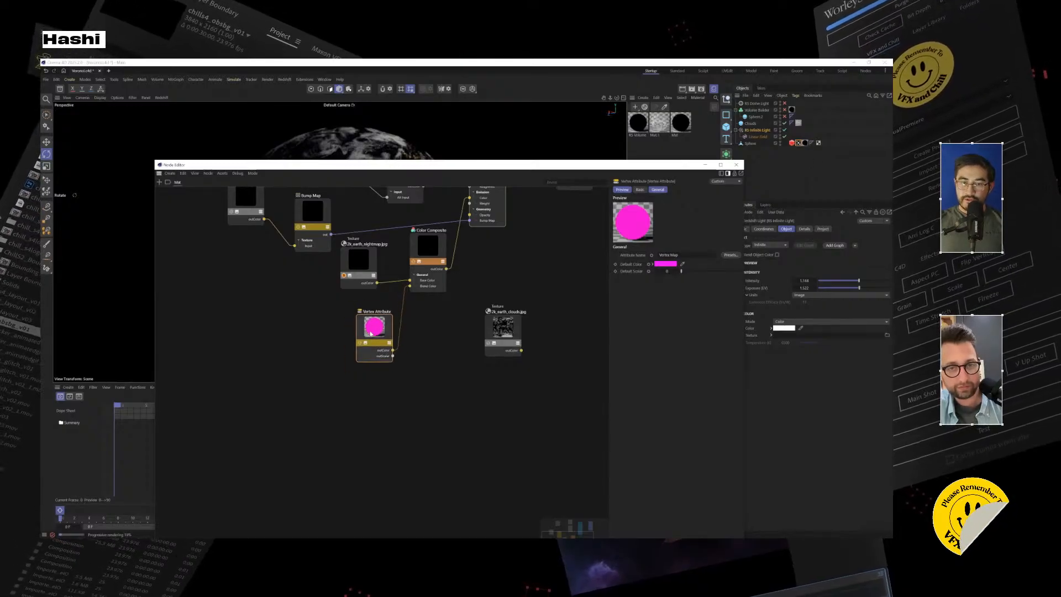
pyautogui.moveTo(798, 143); pyautogui.dragTo(710, 251)
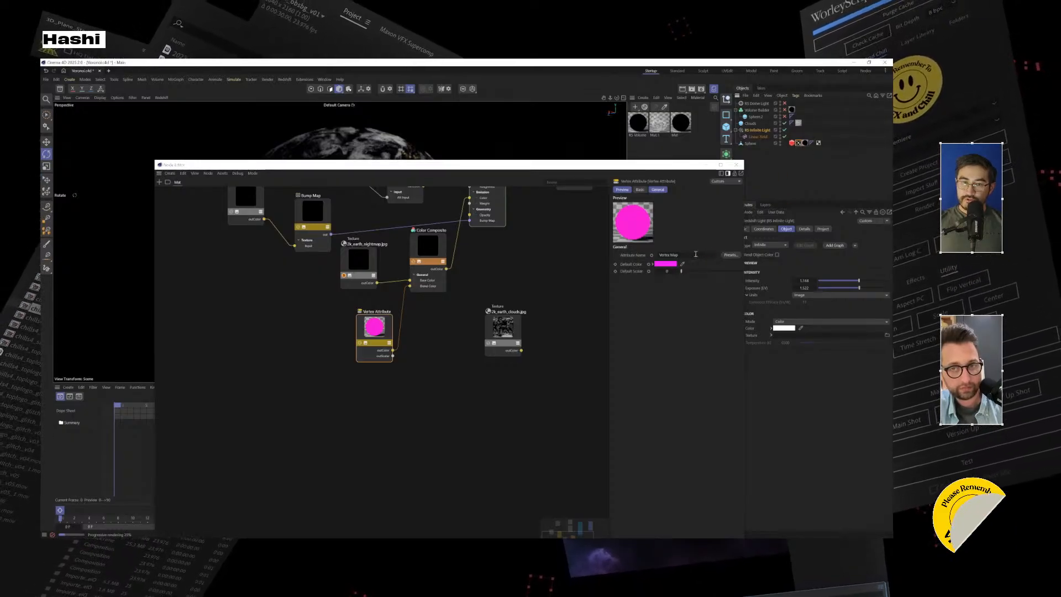
# Step: Tidy the night map Texture, Vertex Attribute and Color Composite nodes into a compact group, and hide the Node Editor
pyautogui.moveTo(437, 172); pyautogui.dragTo(435, 232)
pyautogui.moveTo(357, 325); pyautogui.dragTo(369, 327)
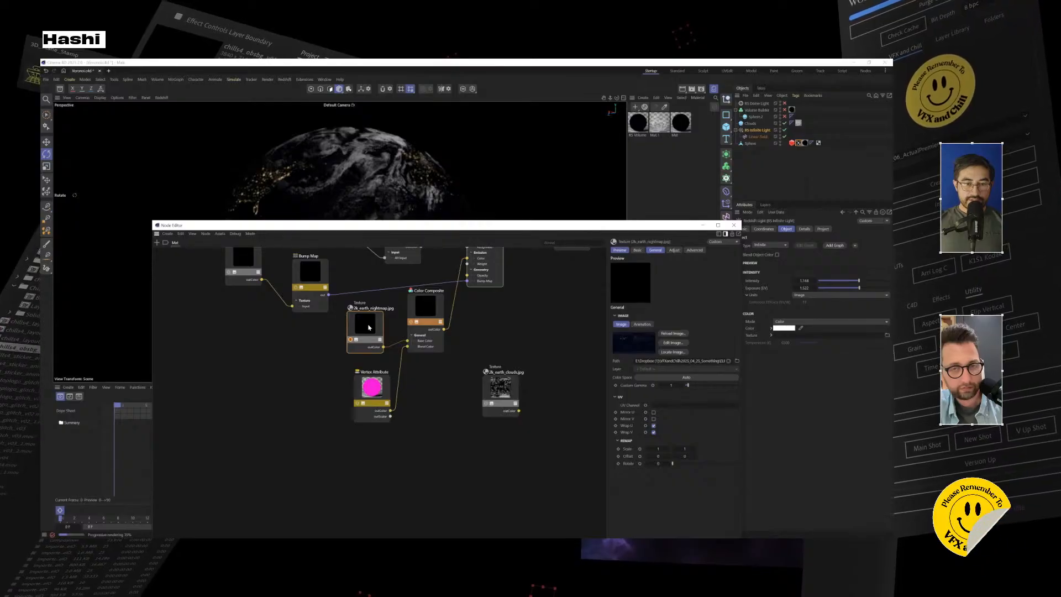
pyautogui.moveTo(367, 394); pyautogui.dragTo(361, 383)
pyautogui.moveTo(426, 313); pyautogui.dragTo(433, 322)
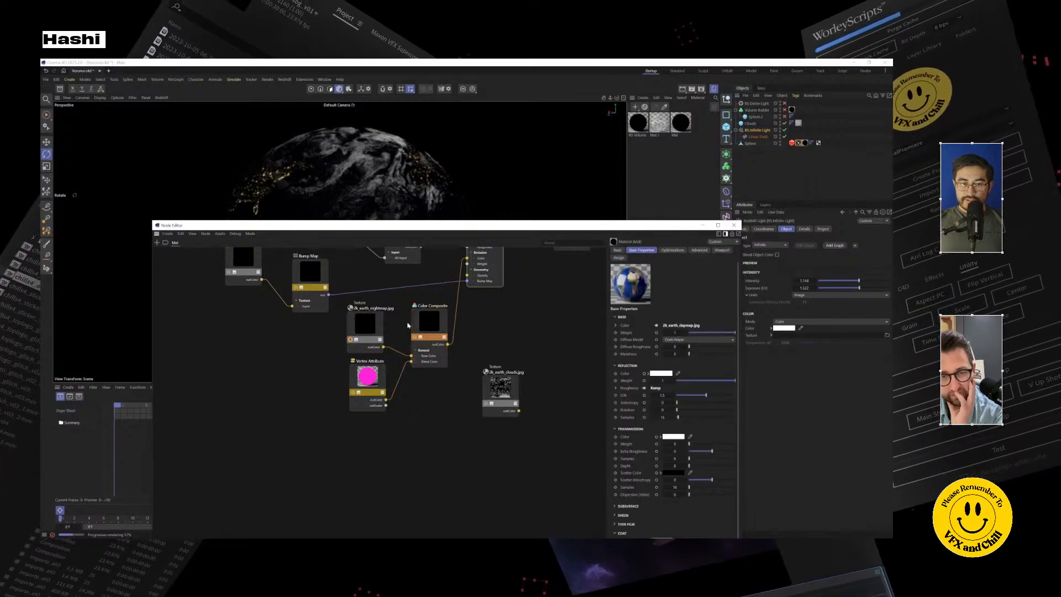
pyautogui.click(703, 225)
# Step: Enable the Volume Builder and its child sphere for the atmosphere, and switch the RS Dome Light back off after briefly enabling it
pyautogui.click(789, 104)
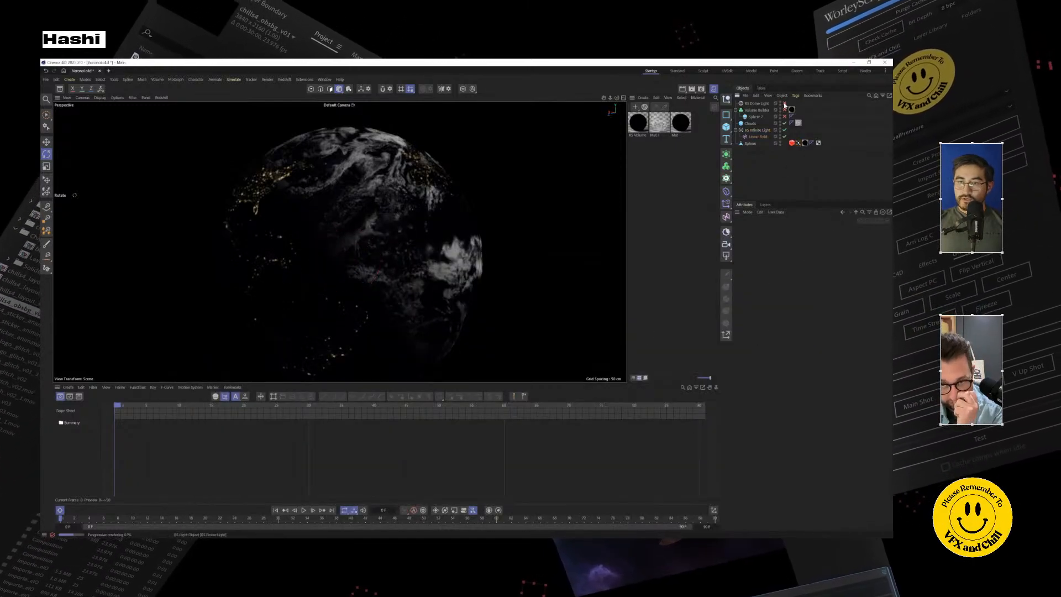
pyautogui.click(785, 117)
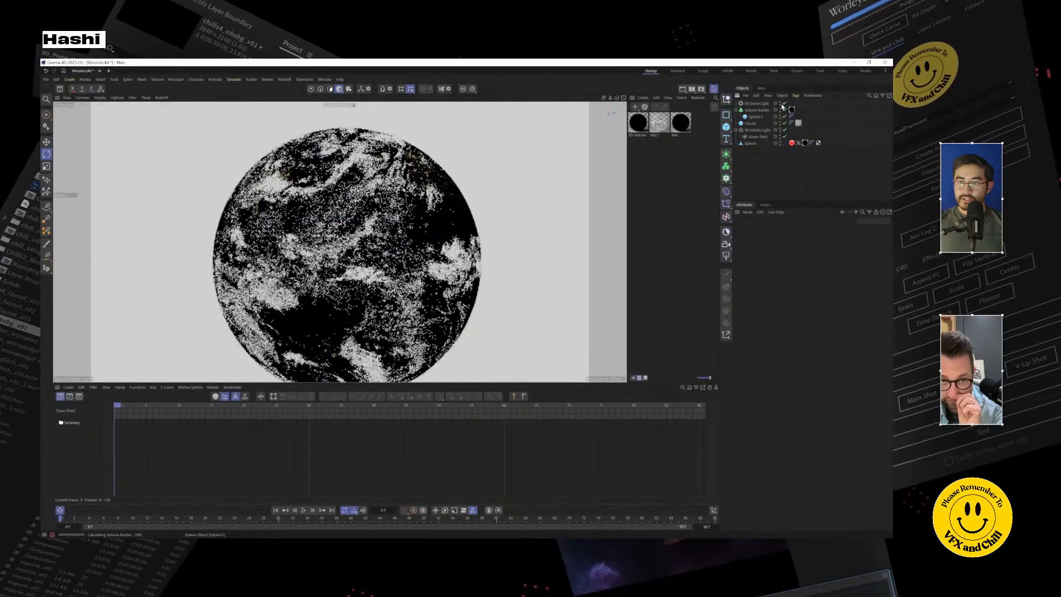
pyautogui.click(783, 104)
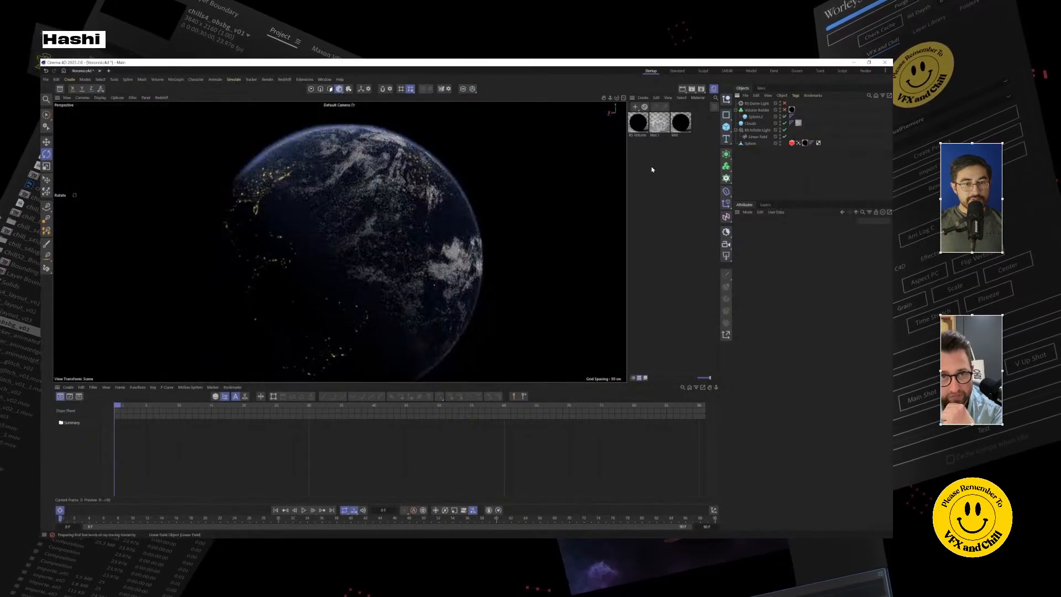
pyautogui.click(783, 111)
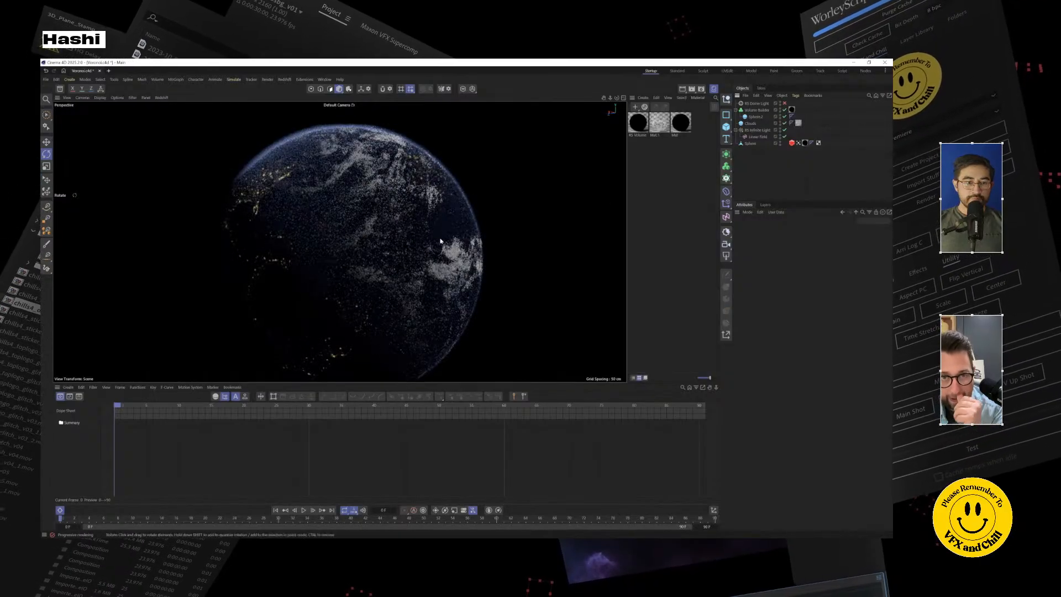
# Step: Rotate the RS Infinite Light so that it illuminates the side of the globe with the city lights facing the camera
pyautogui.keyDown('alt'); pyautogui.moveTo(351, 259); pyautogui.dragTo(373, 240); pyautogui.keyUp('alt')
pyautogui.keyDown('alt'); pyautogui.moveTo(373, 240); pyautogui.dragTo(408, 342, button='middle'); pyautogui.keyUp('alt')
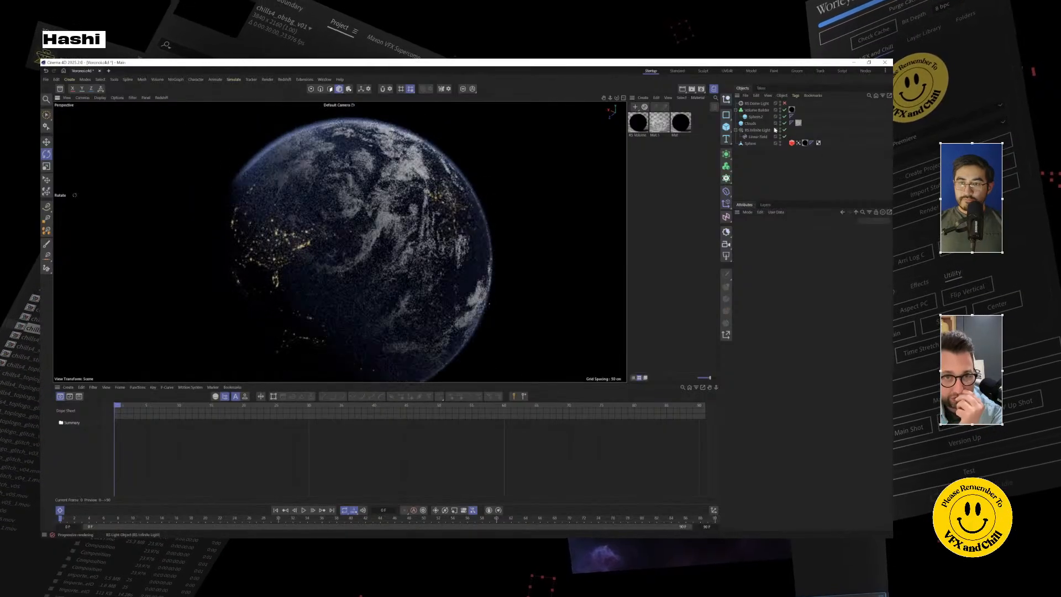
pyautogui.keyDown('alt'); pyautogui.moveTo(338, 298); pyautogui.dragTo(281, 212); pyautogui.keyUp('alt')
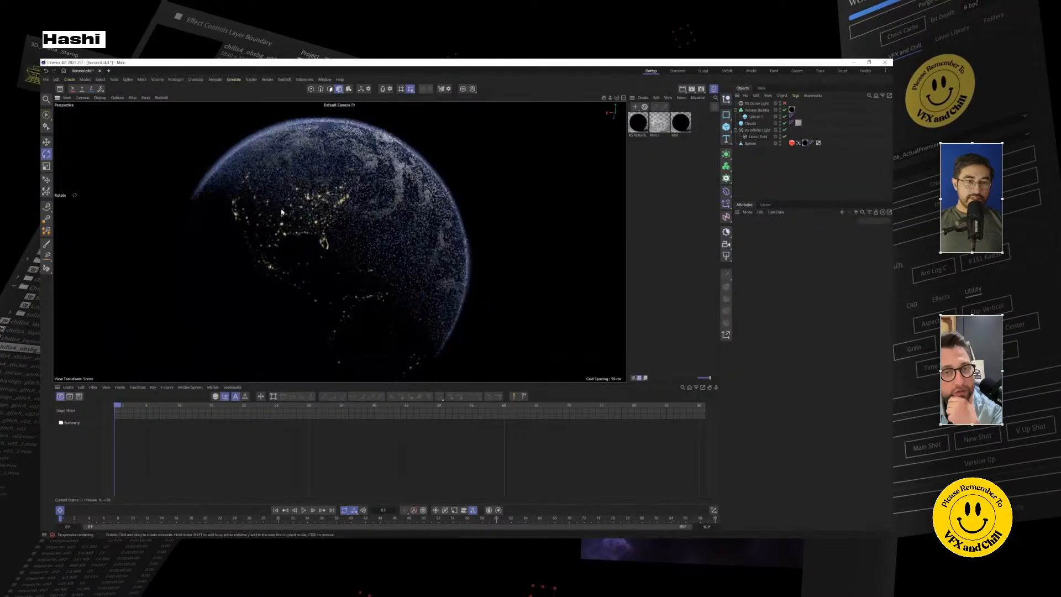
pyautogui.click(755, 131)
pyautogui.moveTo(319, 272)
pyautogui.mouseDown()
pyautogui.moveTo(314, 284)
pyautogui.moveTo(308, 271)
pyautogui.mouseUp()
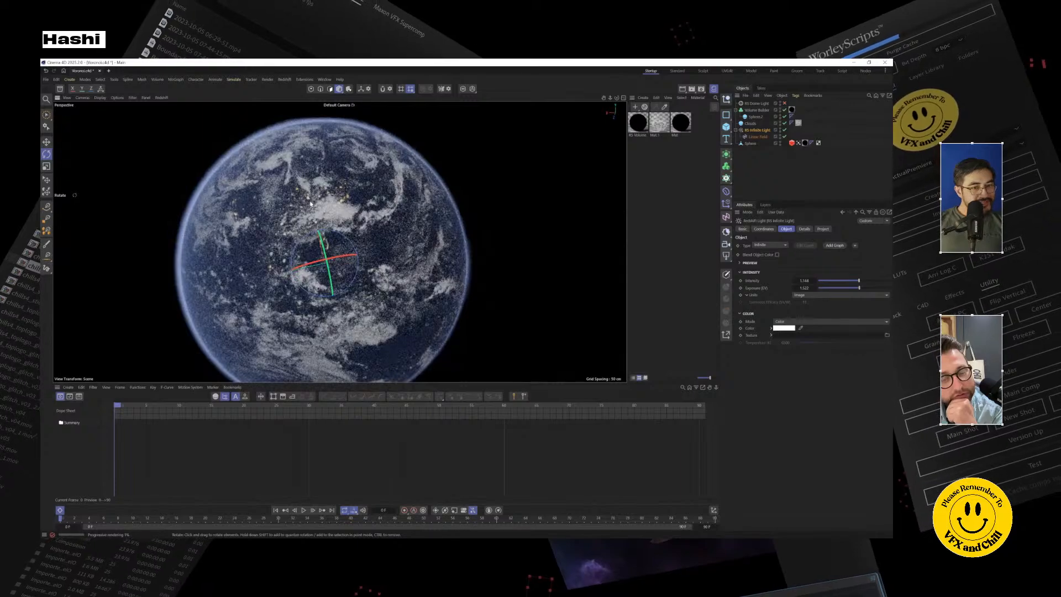
pyautogui.moveTo(336, 250)
pyautogui.mouseDown()
pyautogui.moveTo(319, 260)
pyautogui.moveTo(338, 259)
pyautogui.mouseUp()
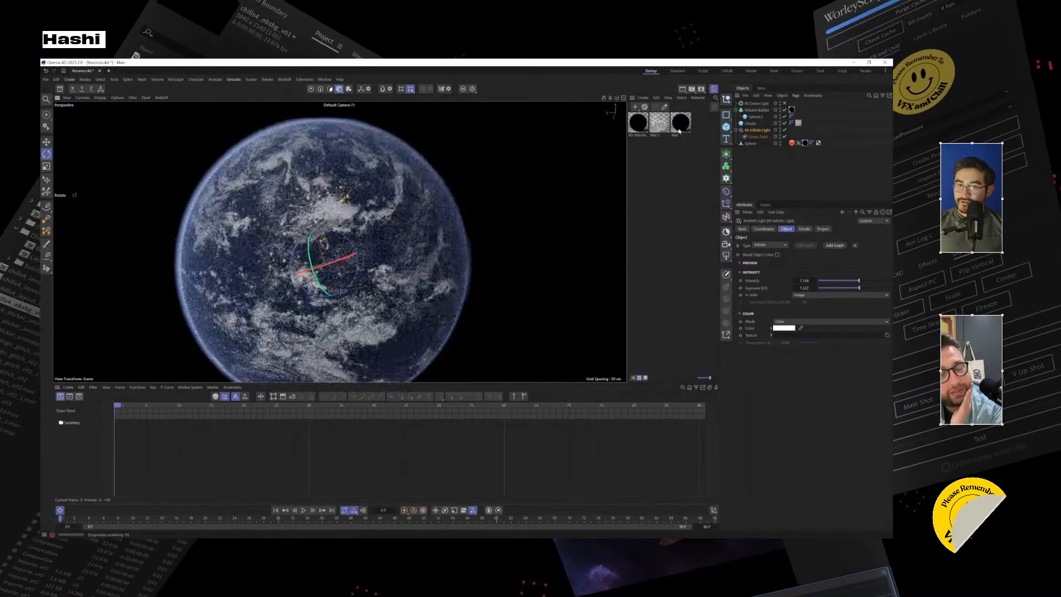
# Step: Reopen the earth material's node graph and inspect the settings of the Color Composite, Vertex Attribute and night map Texture nodes
pyautogui.doubleClick(675, 123)
pyautogui.click(424, 322)
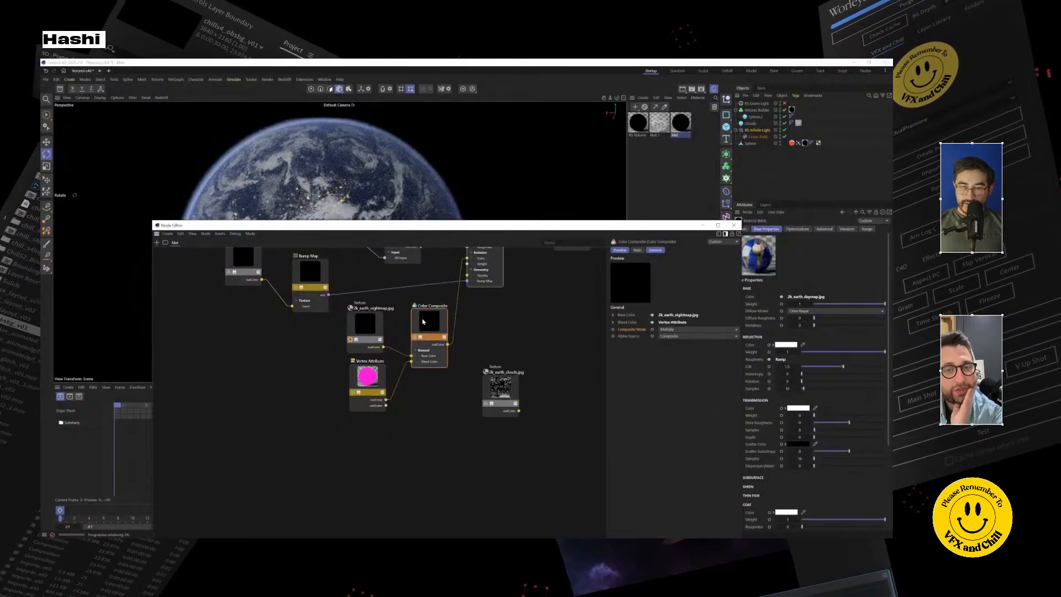
pyautogui.click(369, 376)
pyautogui.click(433, 322)
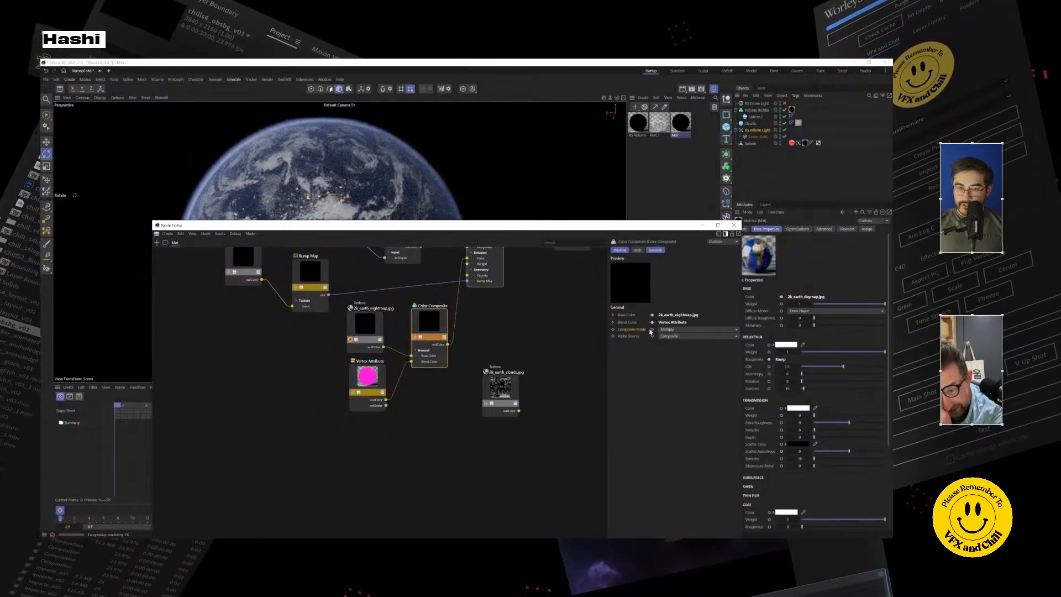
pyautogui.click(613, 322)
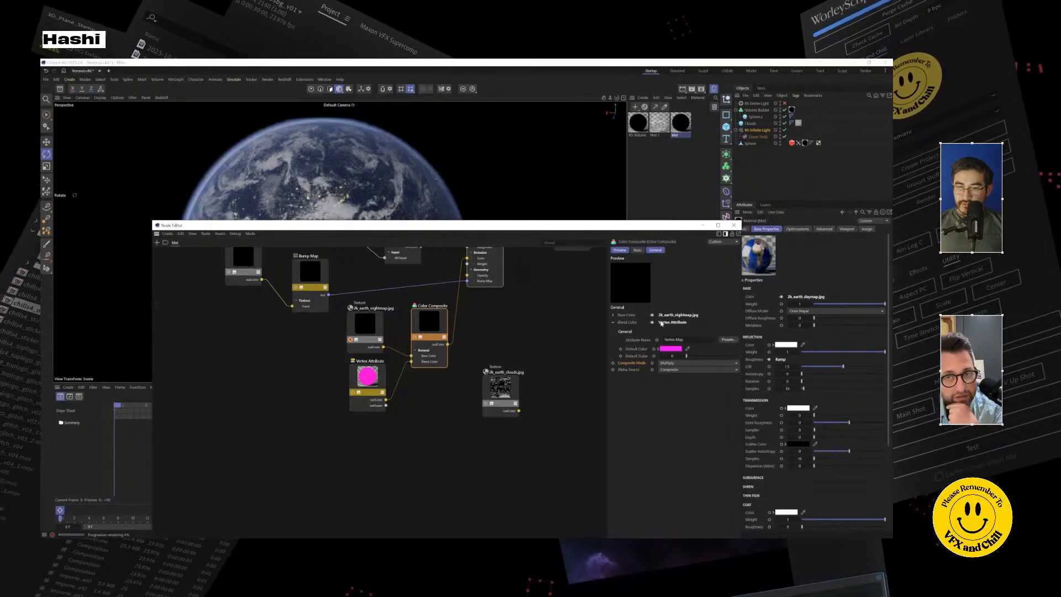
pyautogui.click(355, 382)
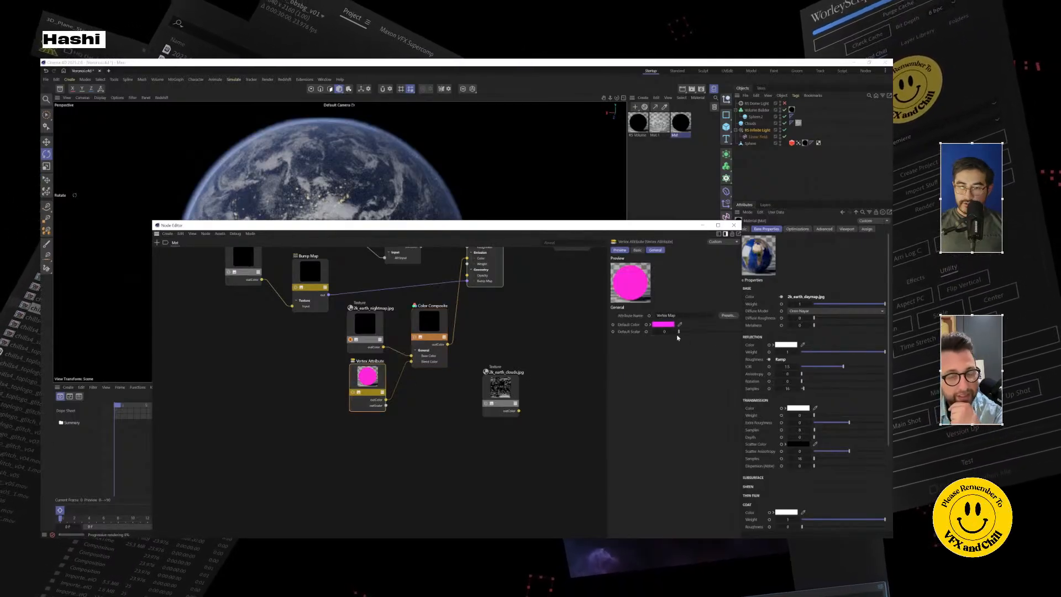
pyautogui.click(445, 355)
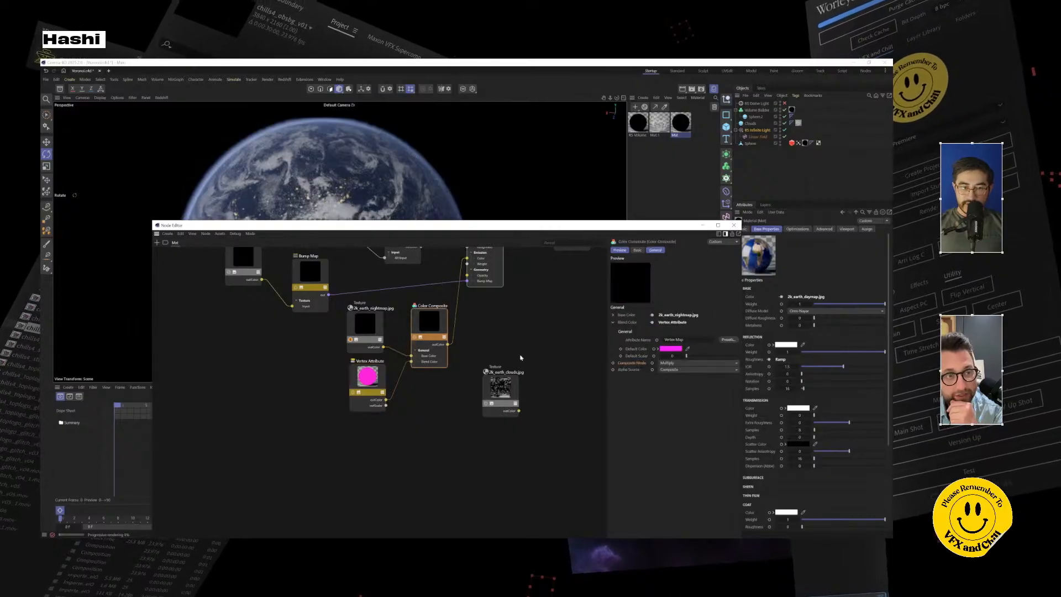
pyautogui.click(375, 335)
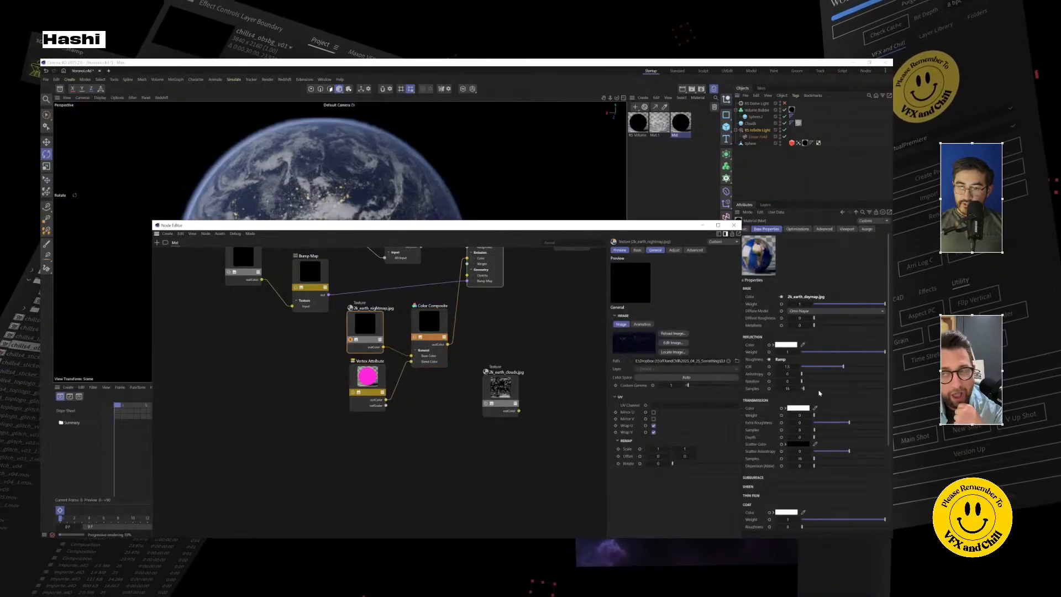
pyautogui.click(354, 374)
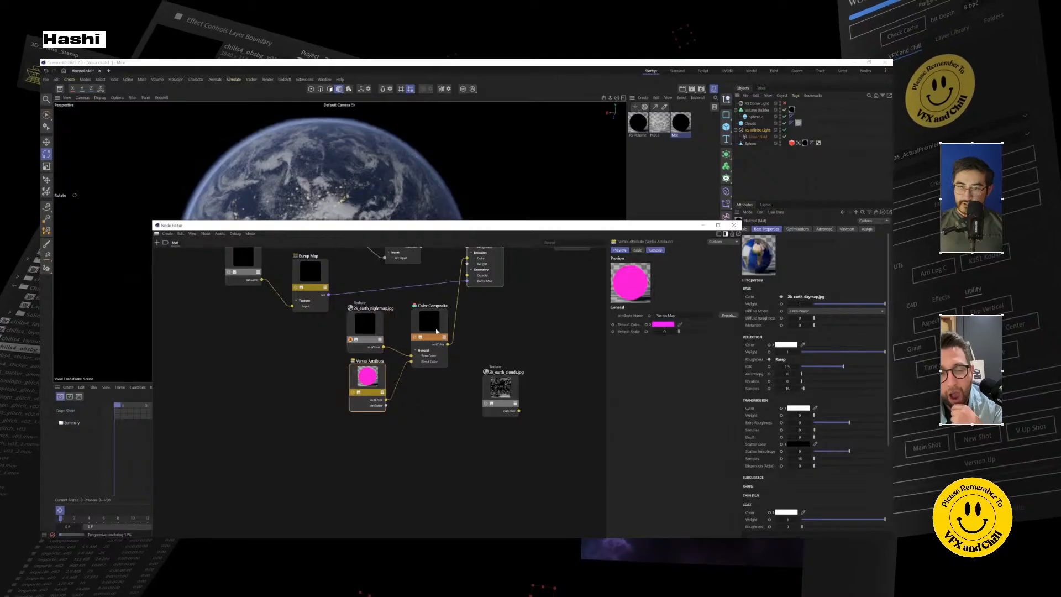
# Step: Set the Vertex Attribute node's Default Color to a mid grey and move the Node Editor clear of the globe
pyautogui.click(662, 325)
pyautogui.moveTo(622, 364); pyautogui.dragTo(598, 381)
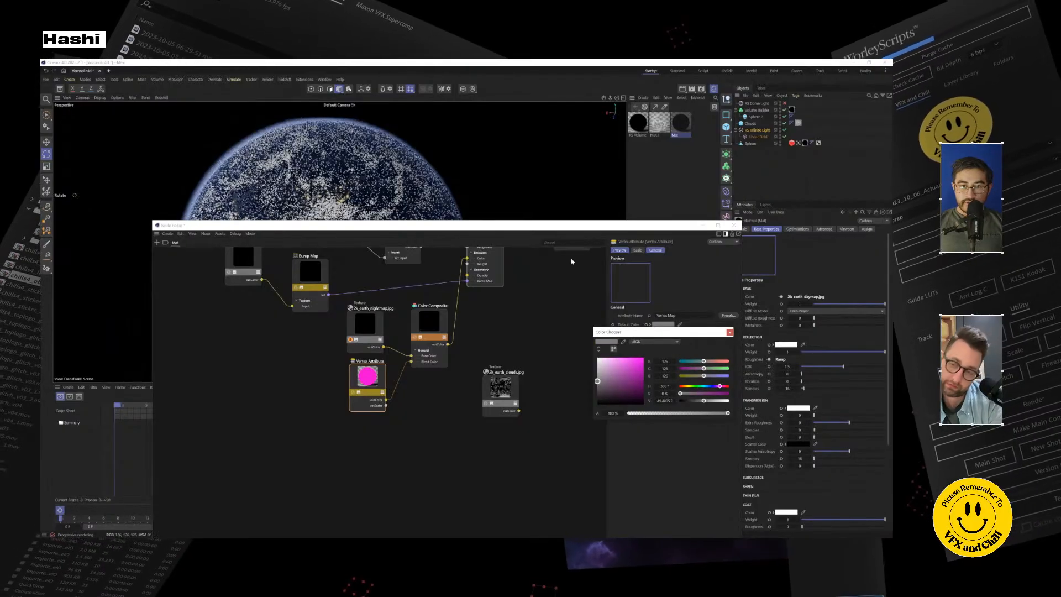
pyautogui.moveTo(563, 225); pyautogui.dragTo(517, 382)
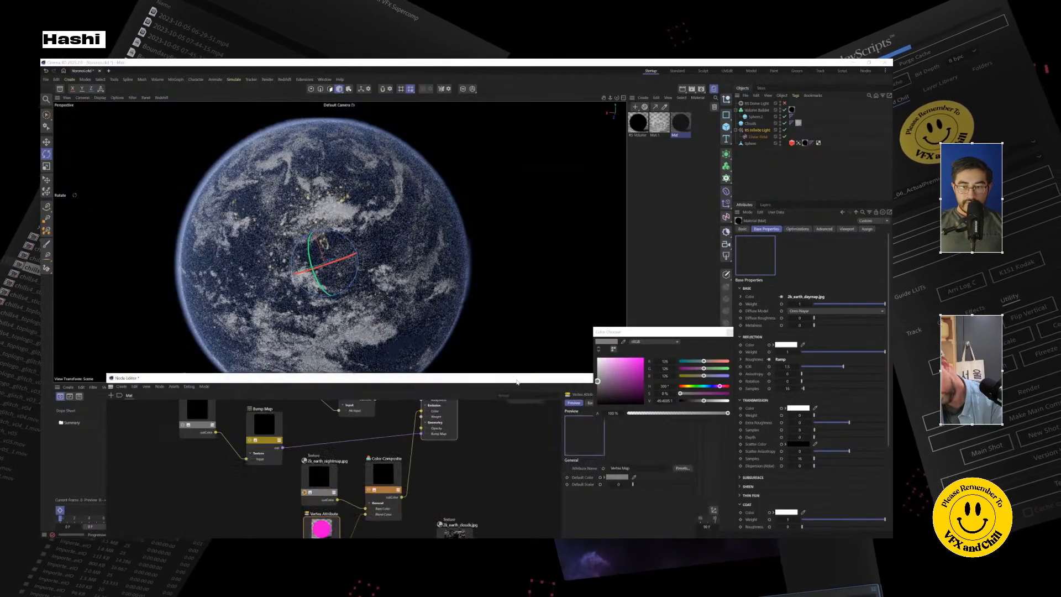
# Step: Hide the Node Editor, rotate the RS Infinite Light so that night shadow falls across one side of the globe, and clear the selection
pyautogui.click(688, 377)
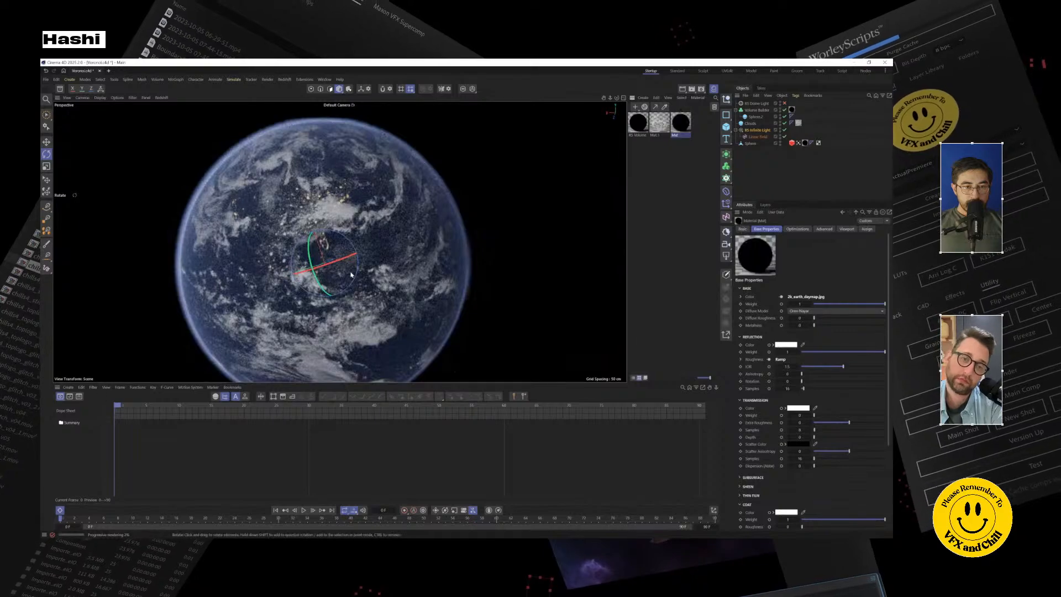
pyautogui.moveTo(350, 274); pyautogui.dragTo(364, 250)
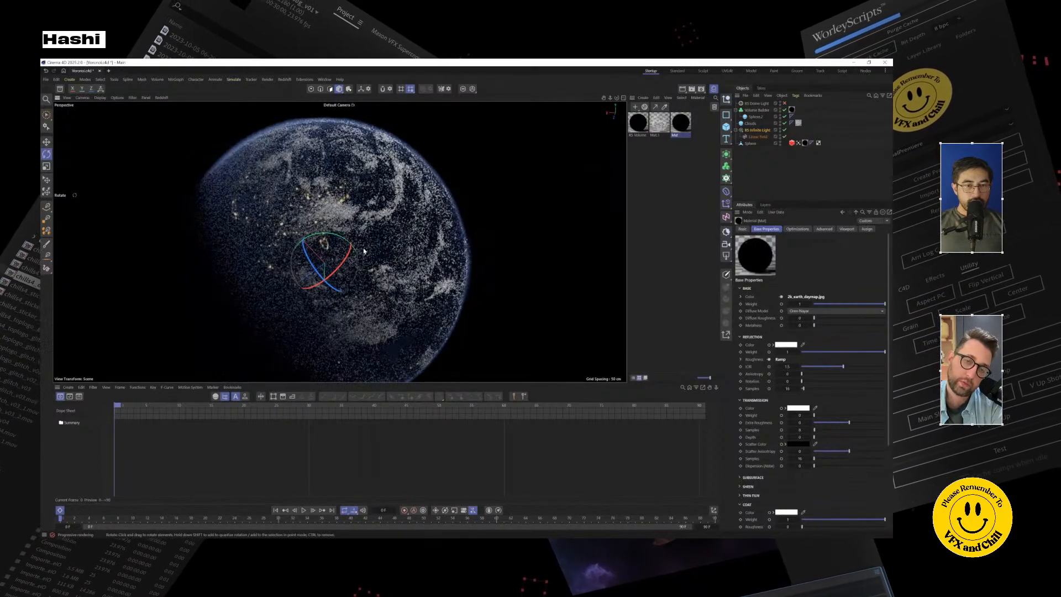
pyautogui.click(361, 201)
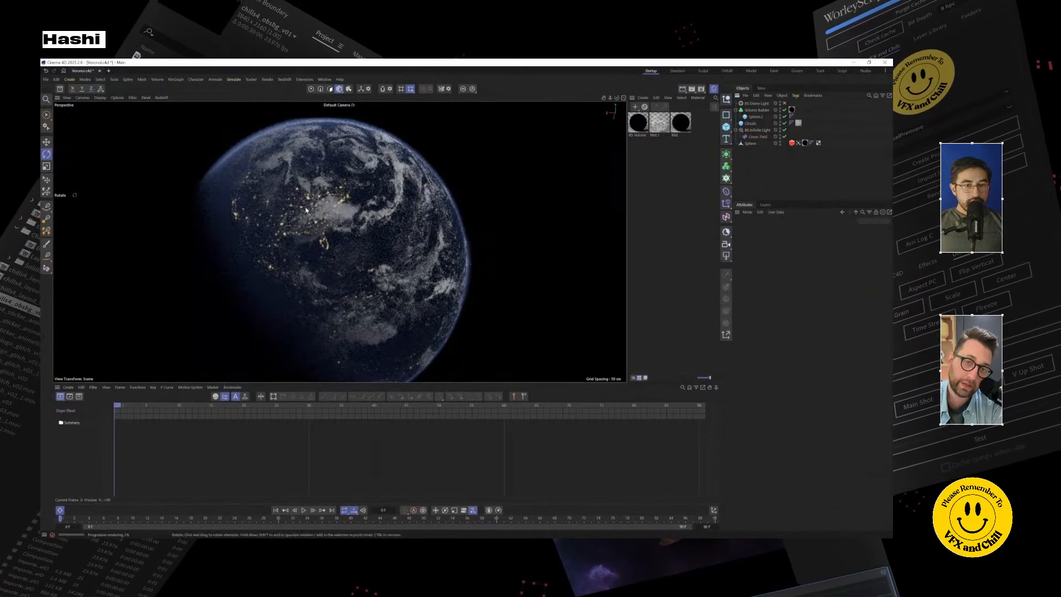
# Step: Disable the Volume Builder that forms the atmosphere, together with its child sphere, to see the globe without the haze
pyautogui.keyDown('alt'); pyautogui.moveTo(305, 251); pyautogui.dragTo(344, 274); pyautogui.keyUp('alt')
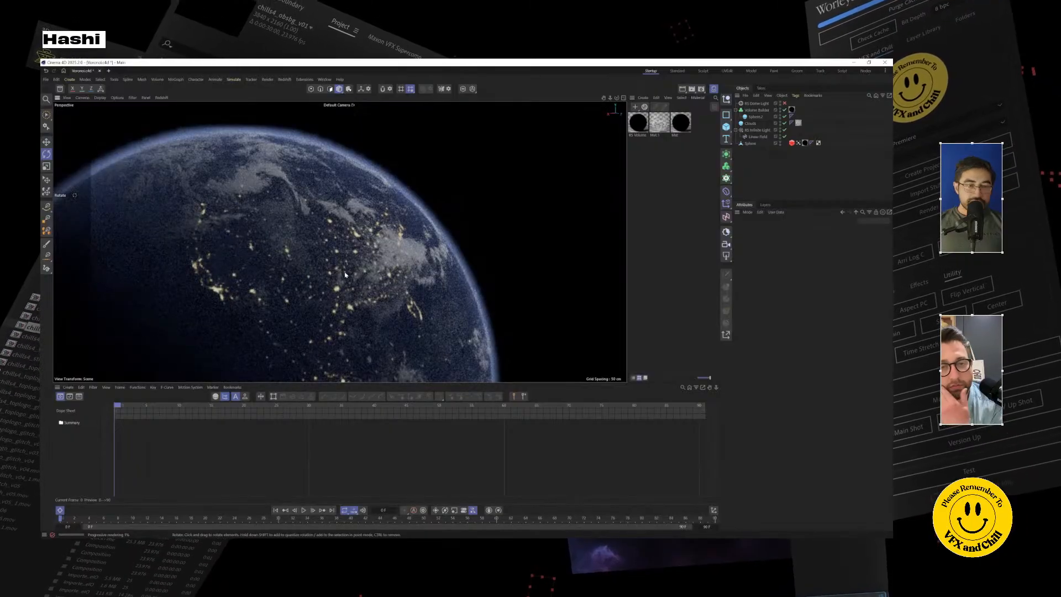
pyautogui.click(758, 110)
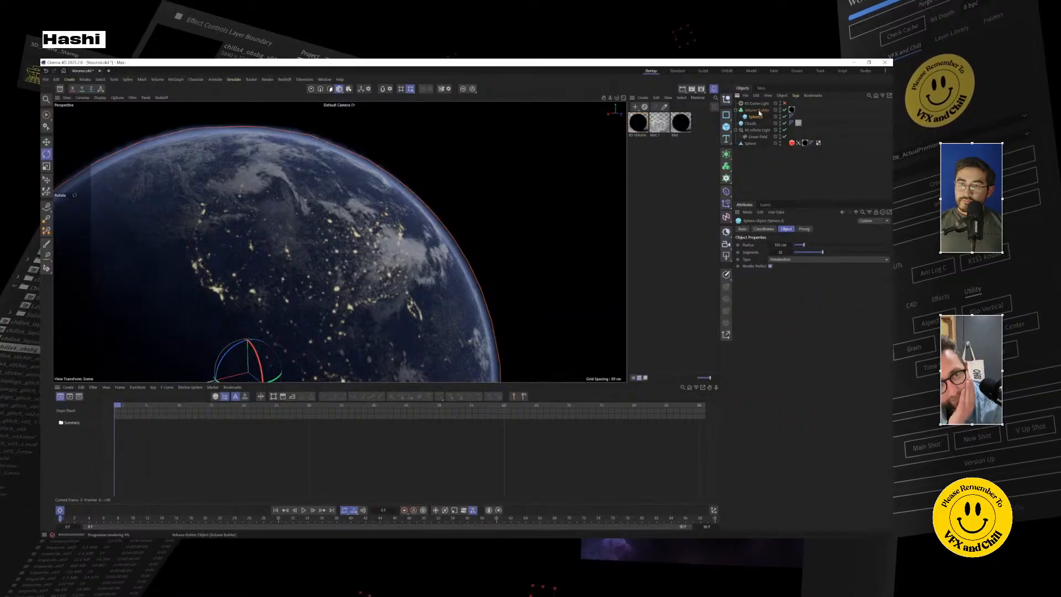
pyautogui.click(749, 118)
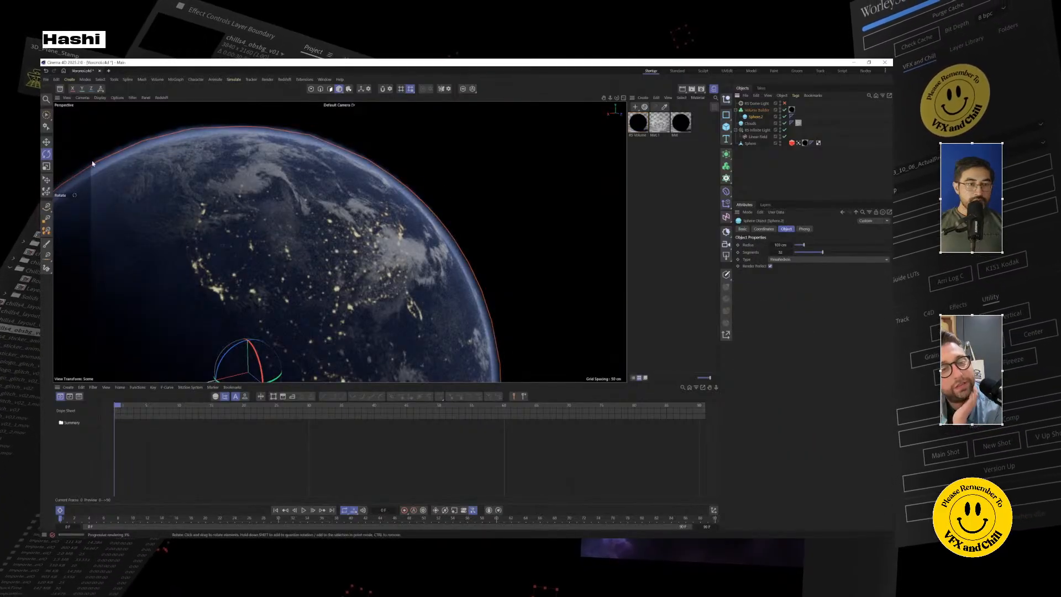
pyautogui.click(769, 164)
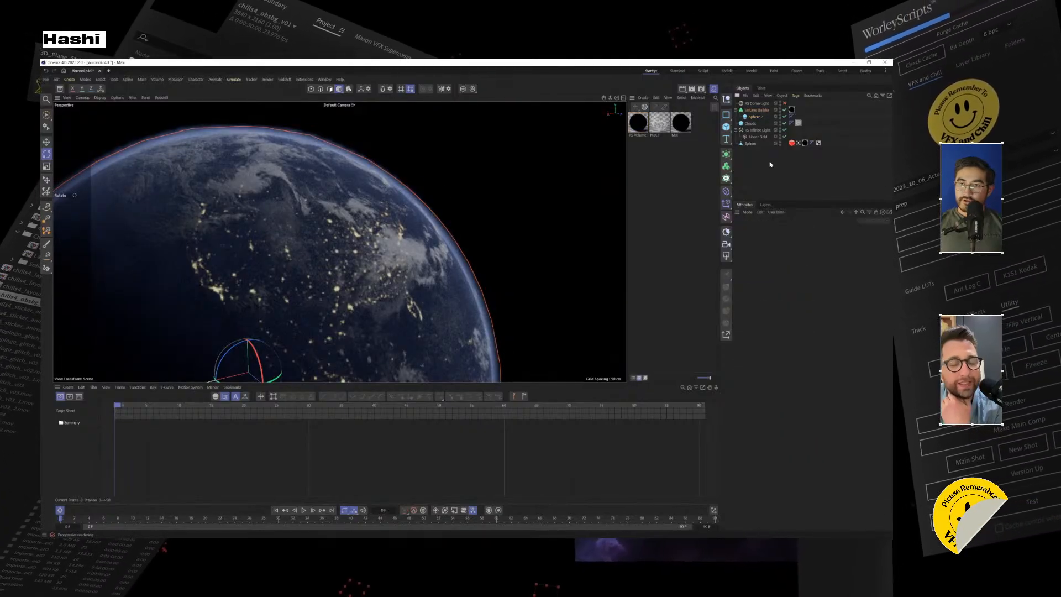
pyautogui.click(755, 110)
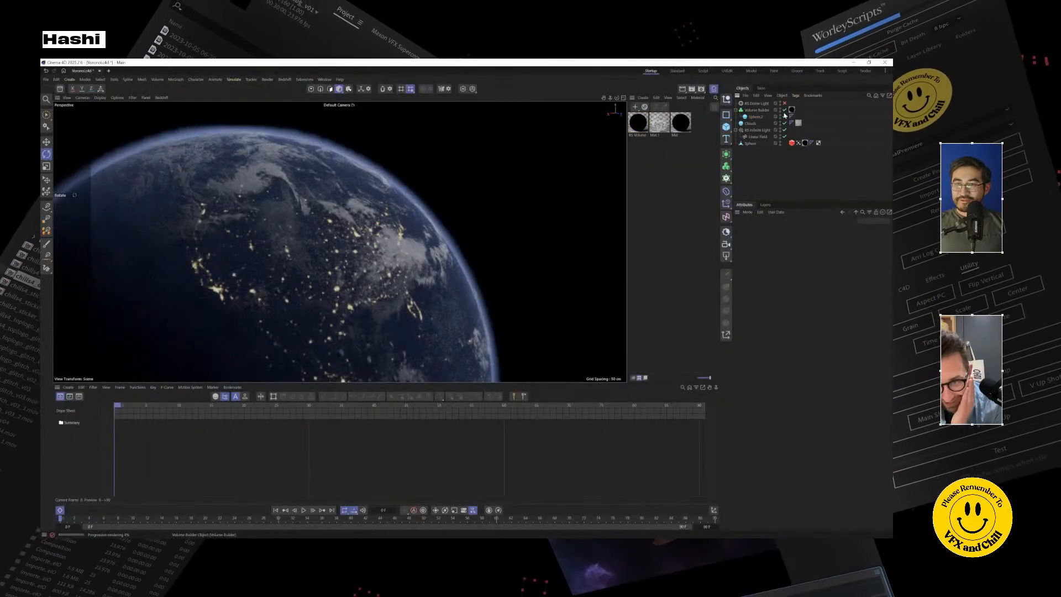
pyautogui.click(784, 116)
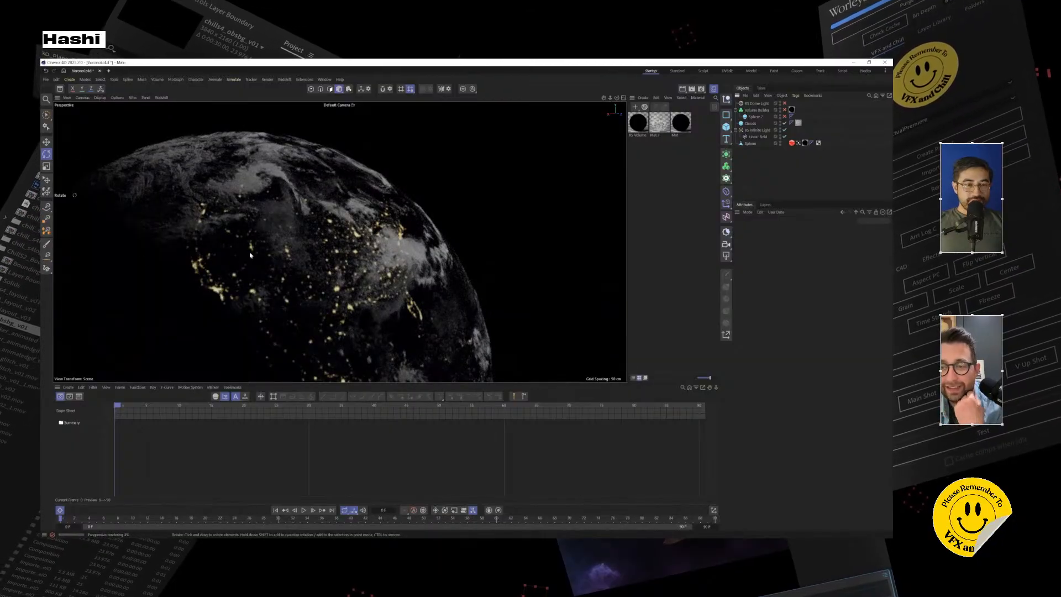
pyautogui.scroll(-5, 273, 300)
pyautogui.moveTo(253, 311)
pyautogui.keyDown('alt'); pyautogui.mouseDown()
pyautogui.moveTo(217, 317)
pyautogui.moveTo(273, 301)
pyautogui.moveTo(253, 314)
pyautogui.mouseUp(); pyautogui.keyUp('alt')
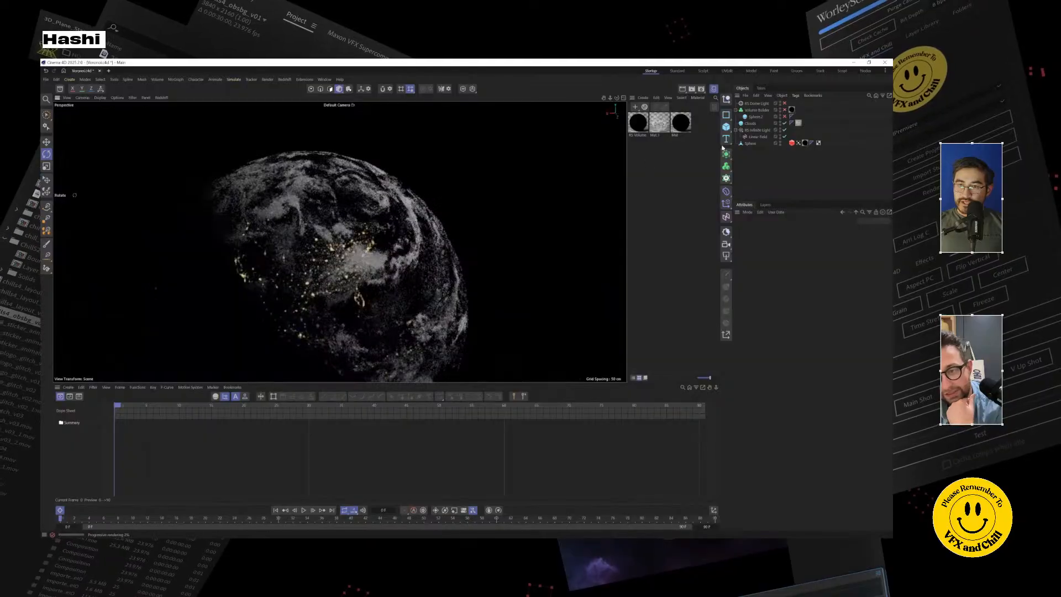
# Step: Open the earth material's node graph, check the day map Texture and Ramp nodes, and hide the Node Editor to view the globe
pyautogui.click(765, 132)
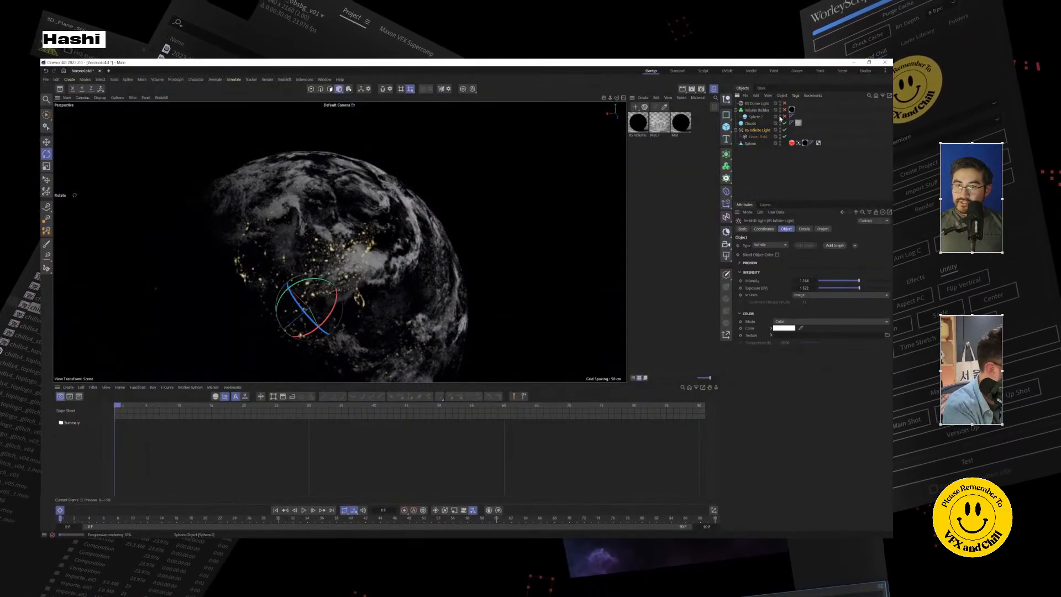
pyautogui.moveTo(354, 260)
pyautogui.keyDown('alt'); pyautogui.mouseDown()
pyautogui.moveTo(377, 238)
pyautogui.moveTo(352, 266)
pyautogui.mouseUp(); pyautogui.keyUp('alt')
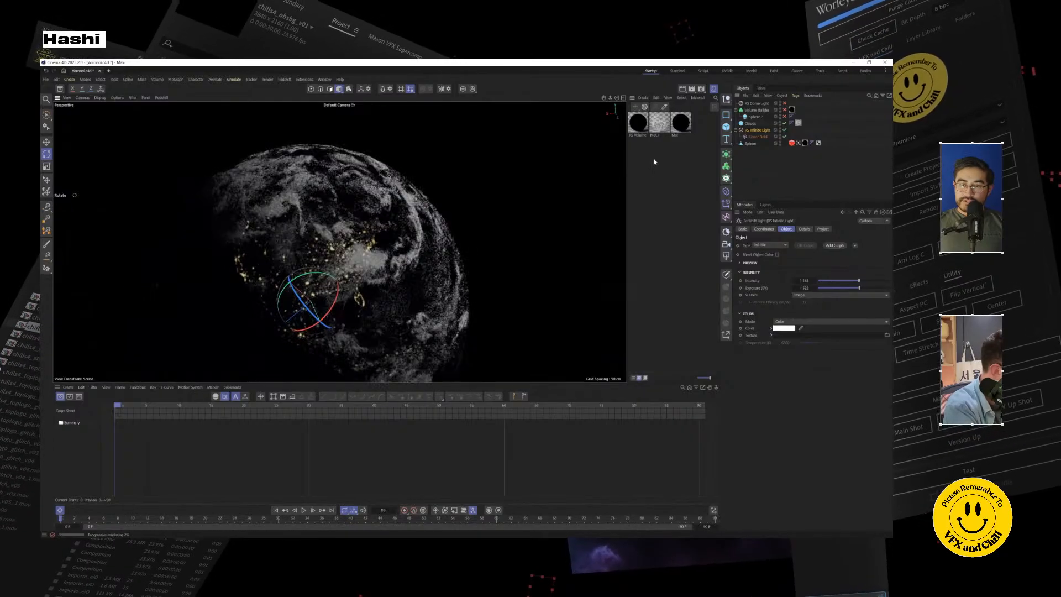
pyautogui.click(681, 122)
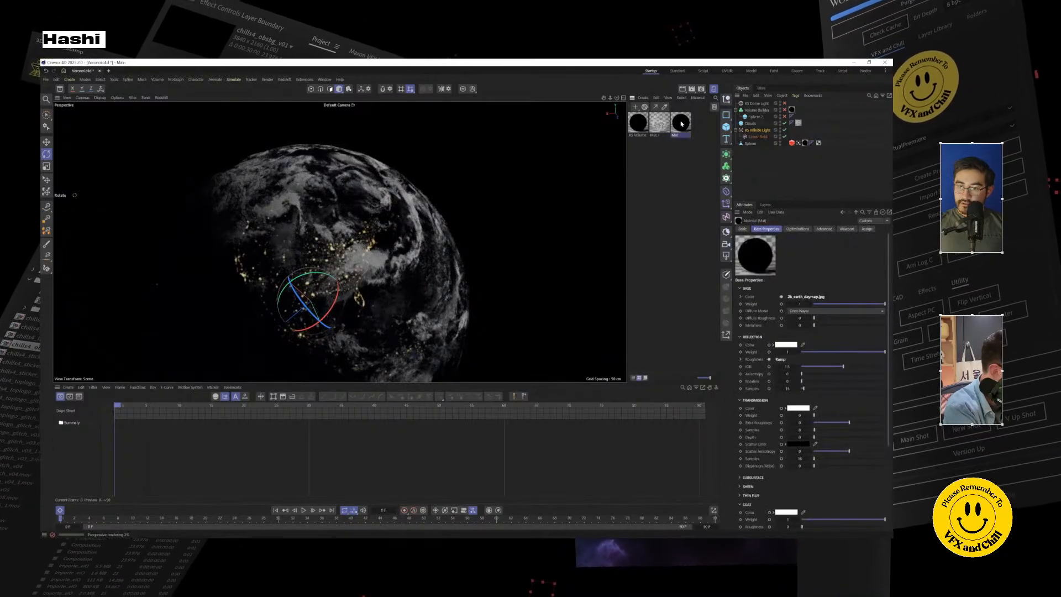
pyautogui.doubleClick(680, 123)
pyautogui.press('h')
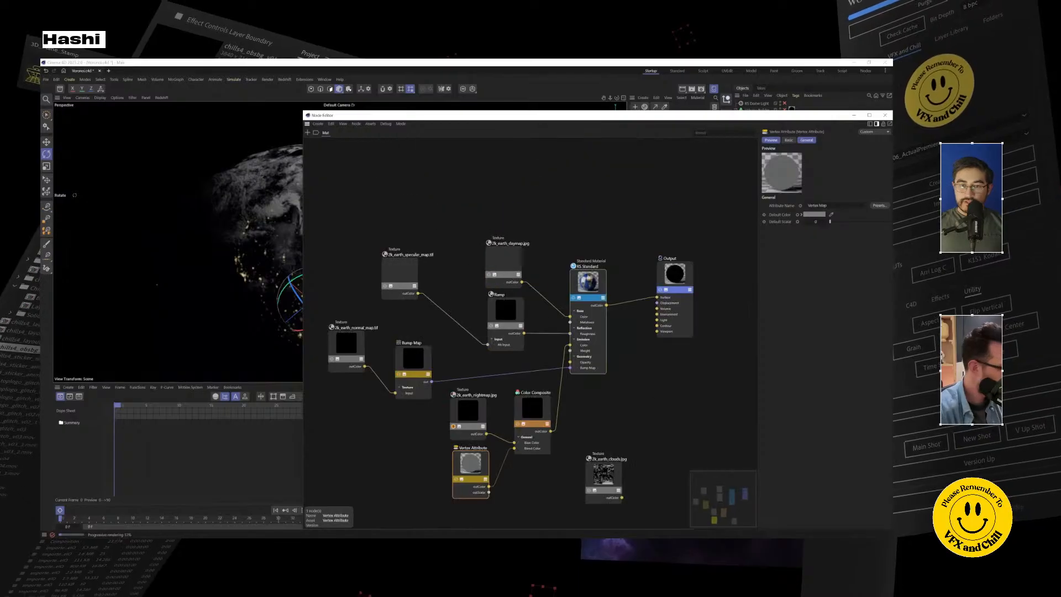
pyautogui.click(506, 286)
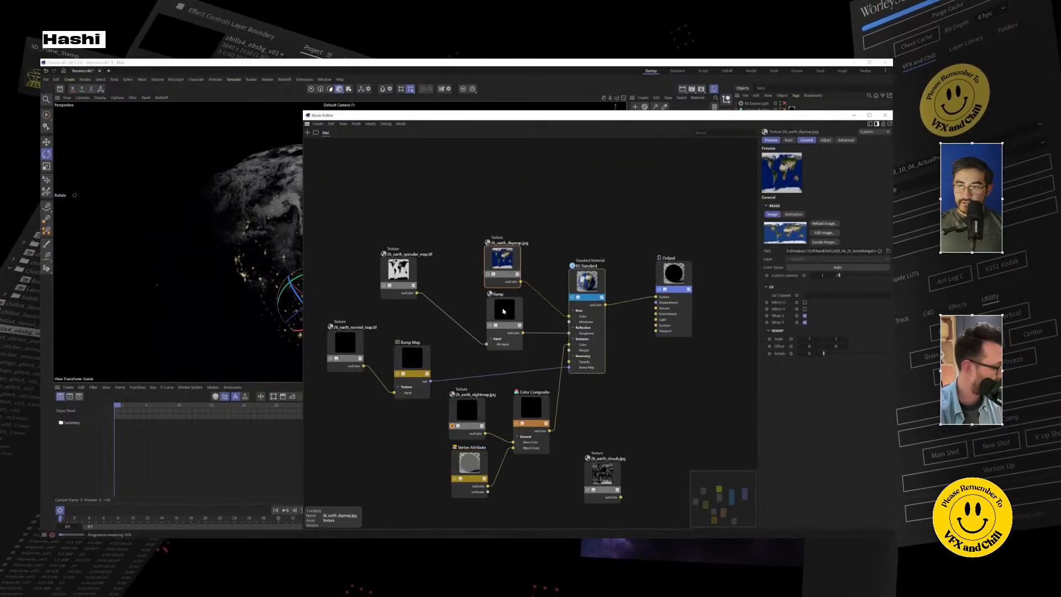
pyautogui.click(504, 311)
pyautogui.click(487, 274)
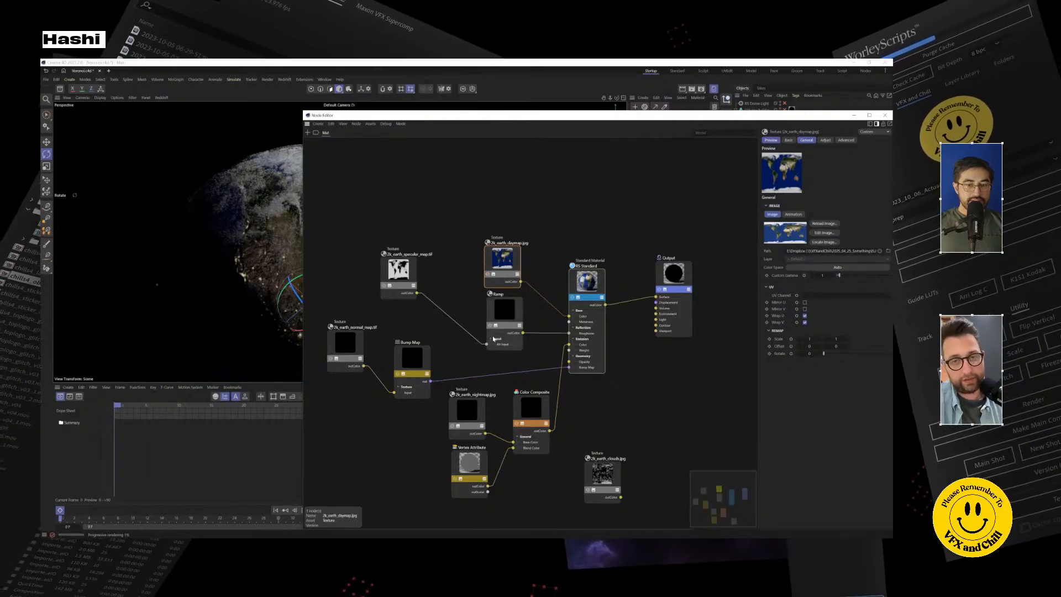
pyautogui.click(851, 114)
pyautogui.keyDown('alt'); pyautogui.moveTo(348, 266); pyautogui.dragTo(363, 235, button='middle'); pyautogui.keyUp('alt')
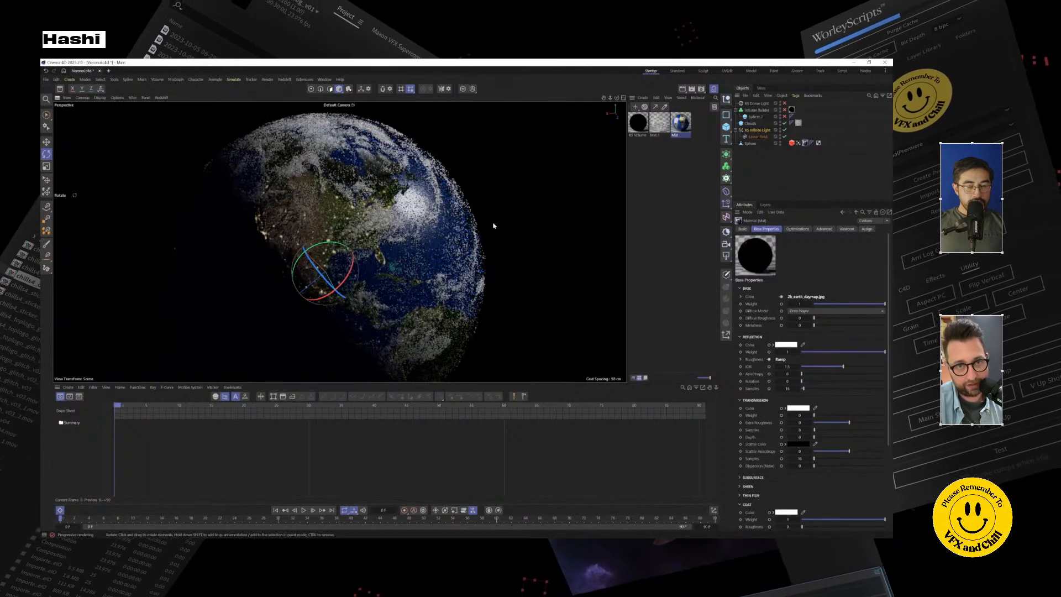
pyautogui.keyDown('alt'); pyautogui.moveTo(494, 226); pyautogui.dragTo(474, 255, button='middle'); pyautogui.keyUp('alt')
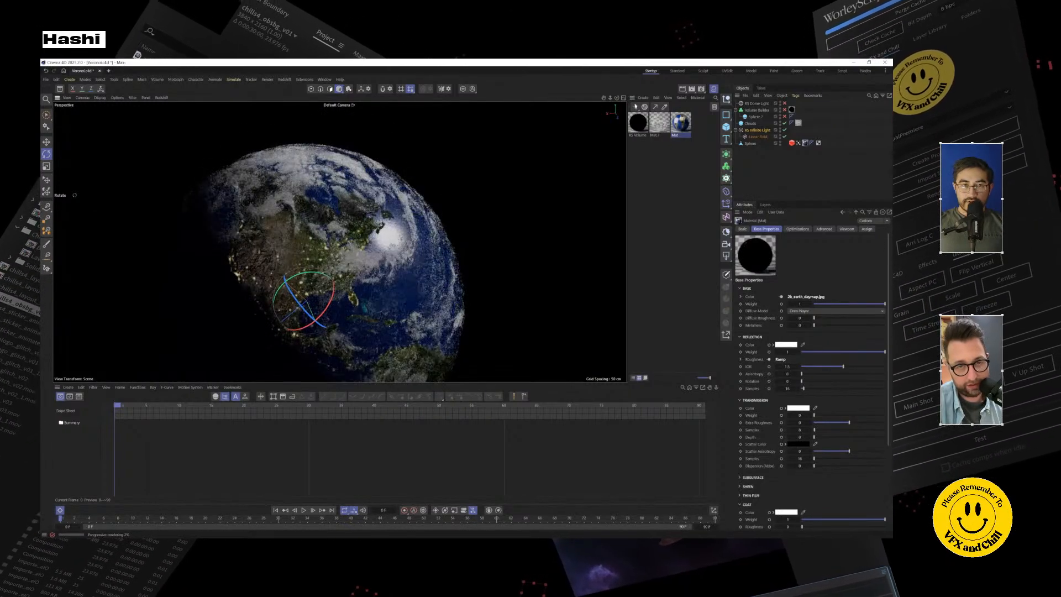
# Step: Relink the project's texture assets in the Project Asset Inspector using the 2025_04_25_BlowUpPlanets folder, and put the inspector away
pyautogui.click(325, 80)
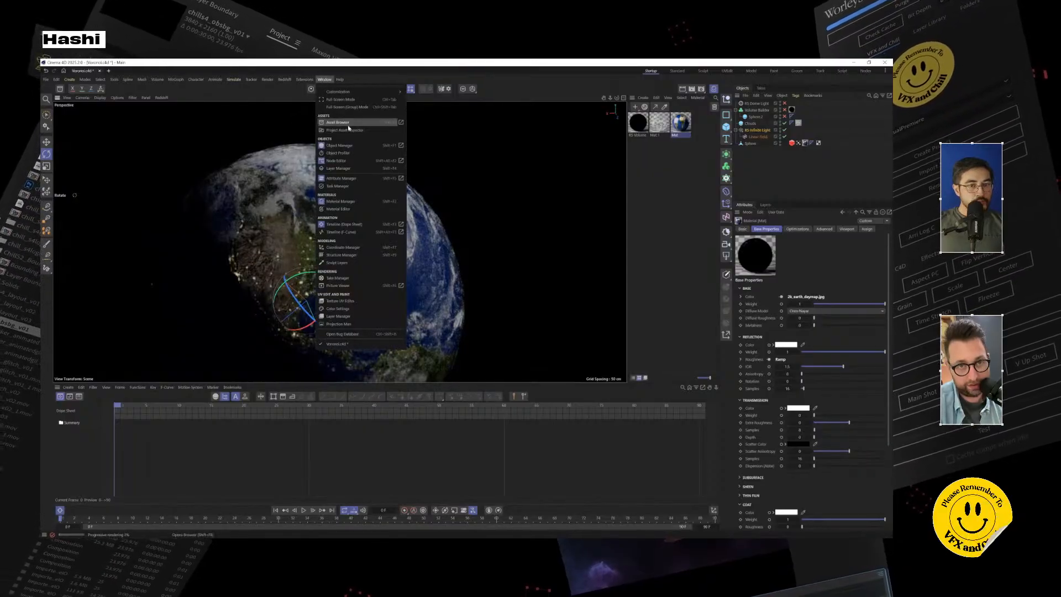
pyautogui.click(344, 129)
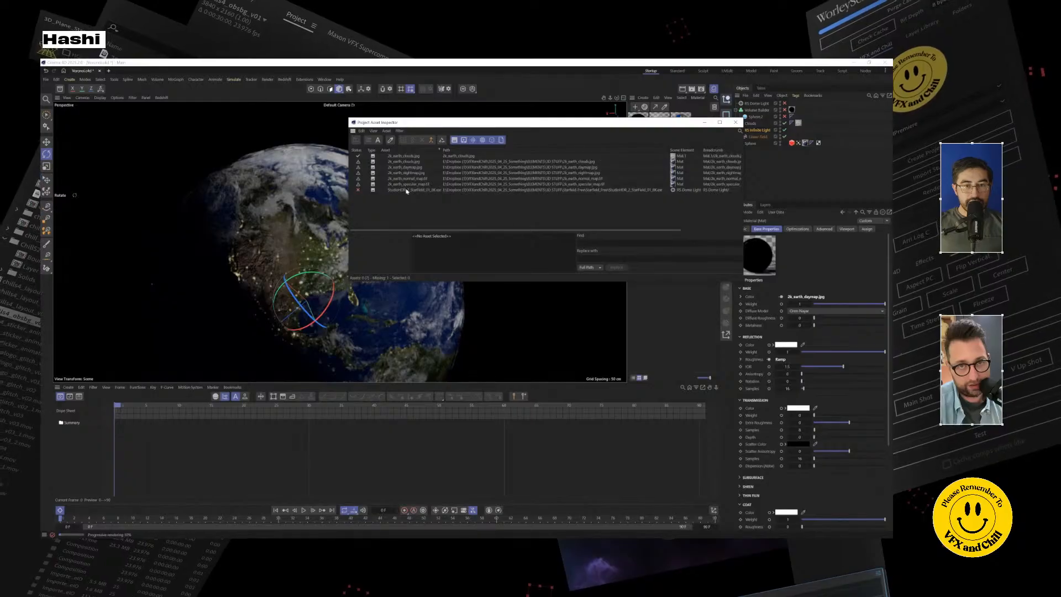
pyautogui.click(407, 190)
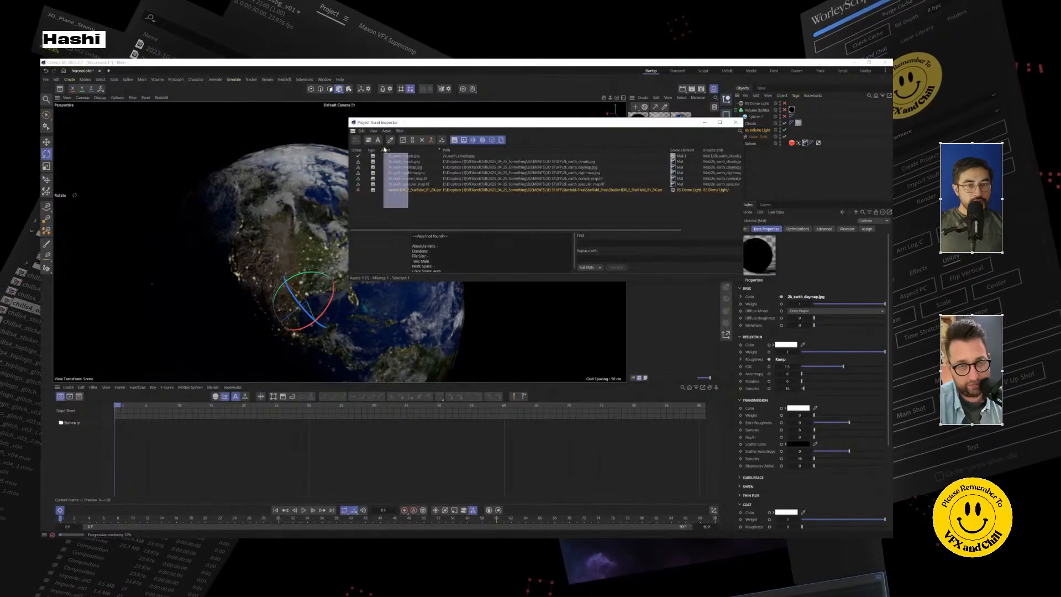
pyautogui.keyDown('shift'); pyautogui.click(395, 158); pyautogui.keyUp('shift')
pyautogui.click(412, 140)
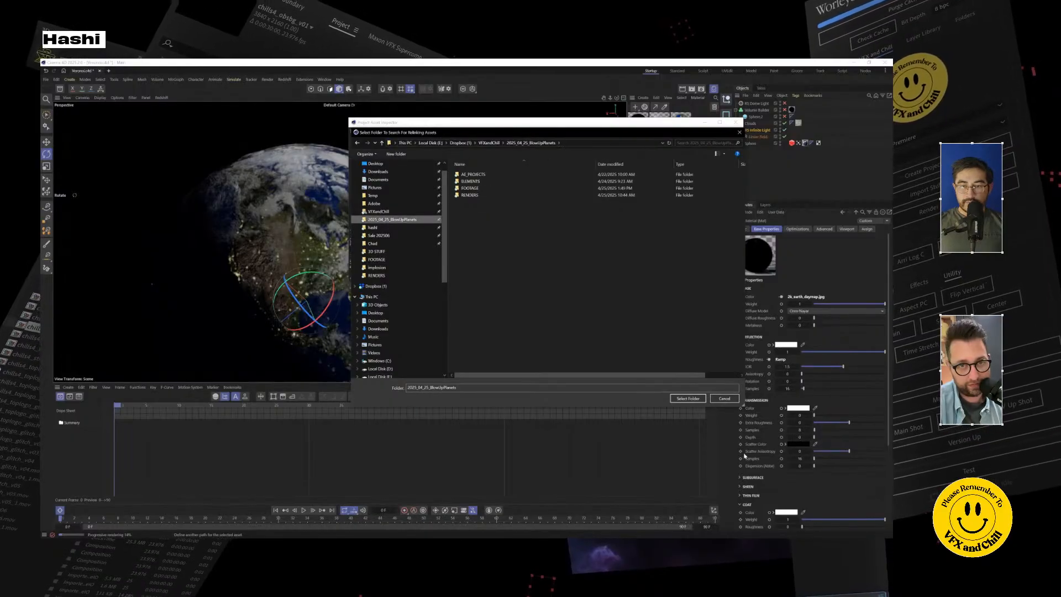
pyautogui.click(684, 398)
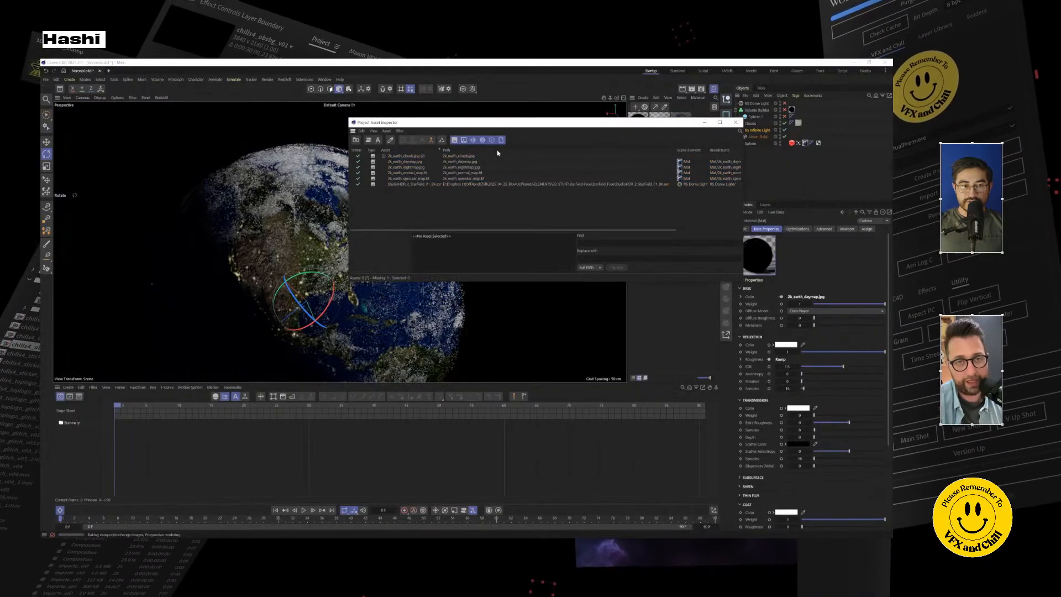
pyautogui.click(707, 123)
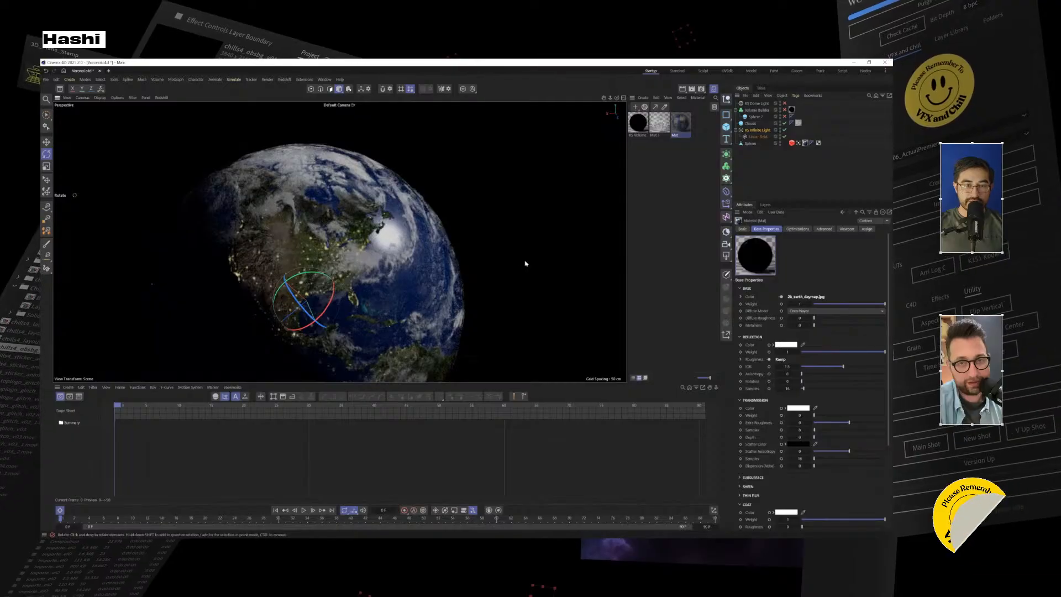
# Step: Rotate the RS Infinite Light to swing day and night across the globe, leaving North America in daylight
pyautogui.click(765, 136)
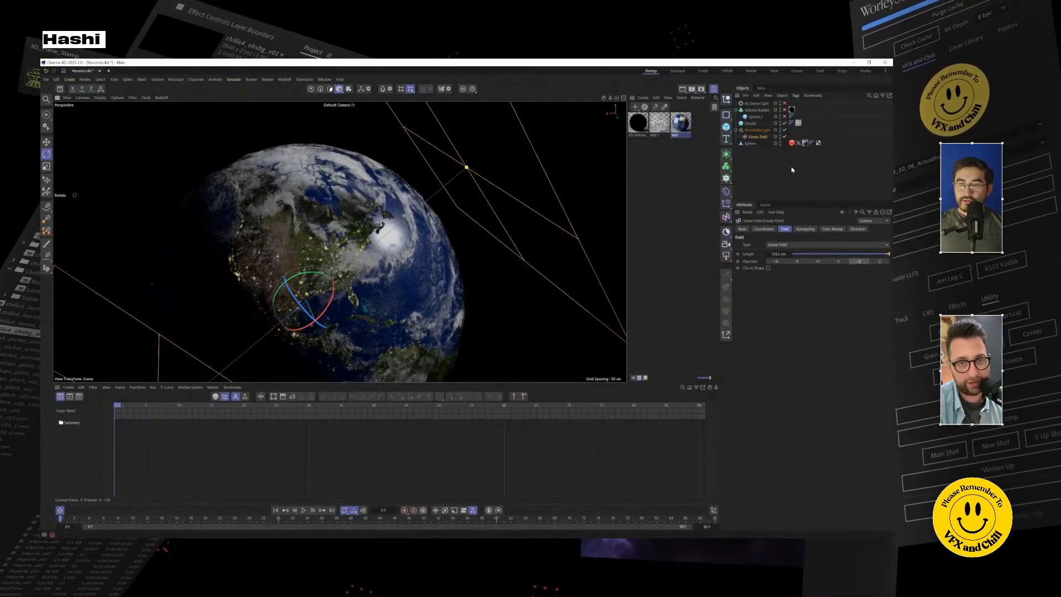
pyautogui.click(757, 129)
pyautogui.moveTo(312, 313)
pyautogui.mouseDown()
pyautogui.moveTo(333, 281)
pyautogui.moveTo(298, 306)
pyautogui.mouseUp()
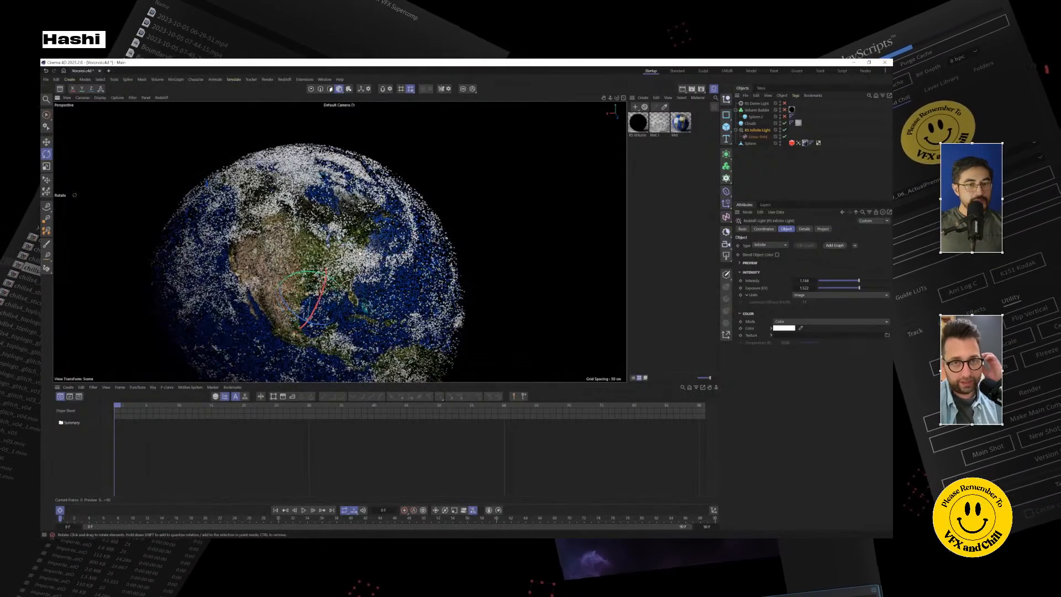
pyautogui.keyDown('alt'); pyautogui.moveTo(329, 291); pyautogui.dragTo(384, 237, button='middle'); pyautogui.keyUp('alt')
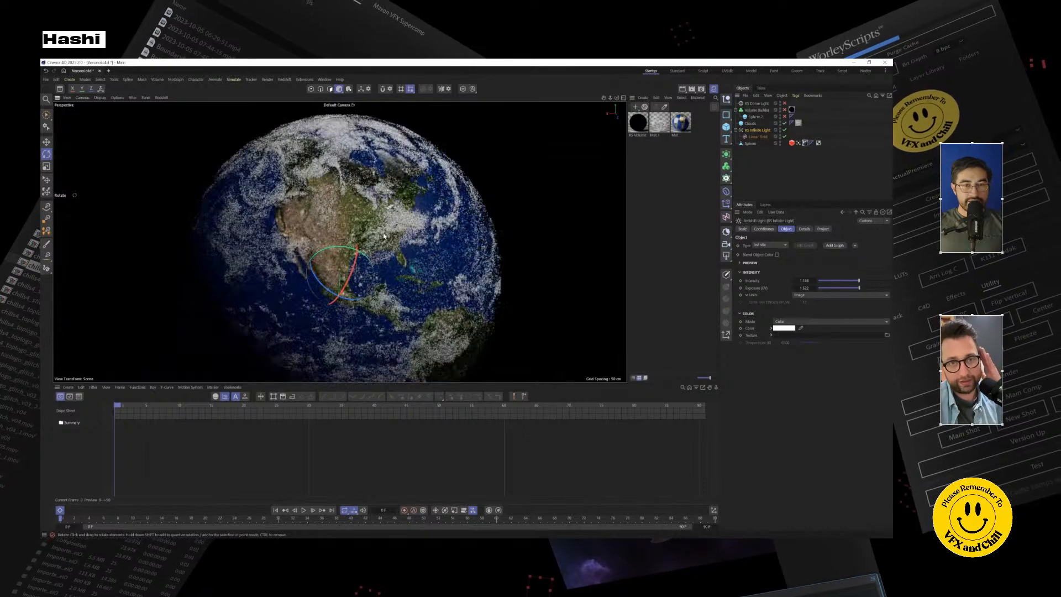
pyautogui.moveTo(344, 263); pyautogui.dragTo(333, 273)
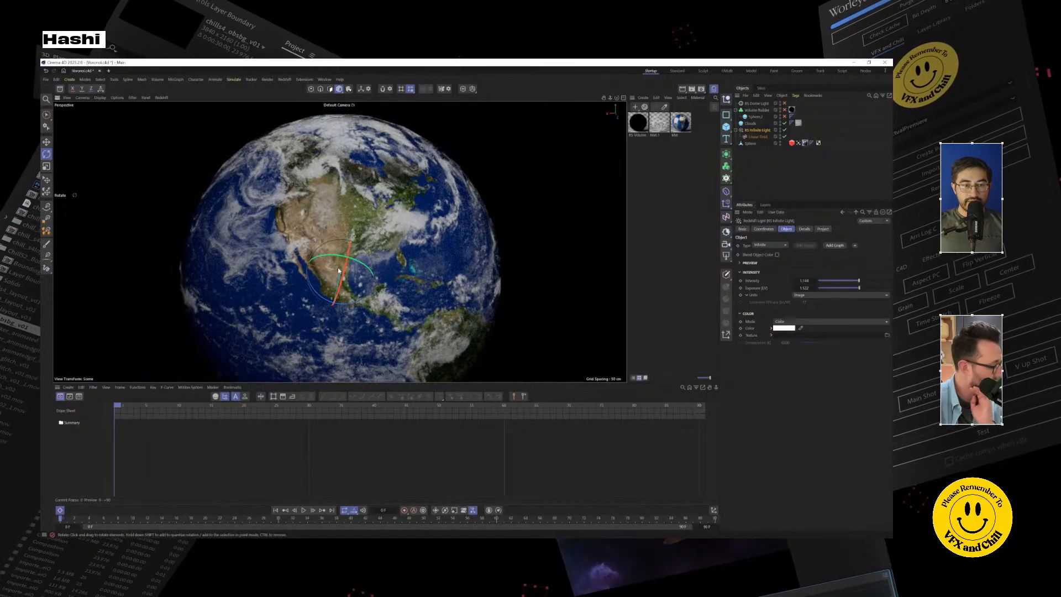
pyautogui.moveTo(334, 263); pyautogui.dragTo(356, 248)
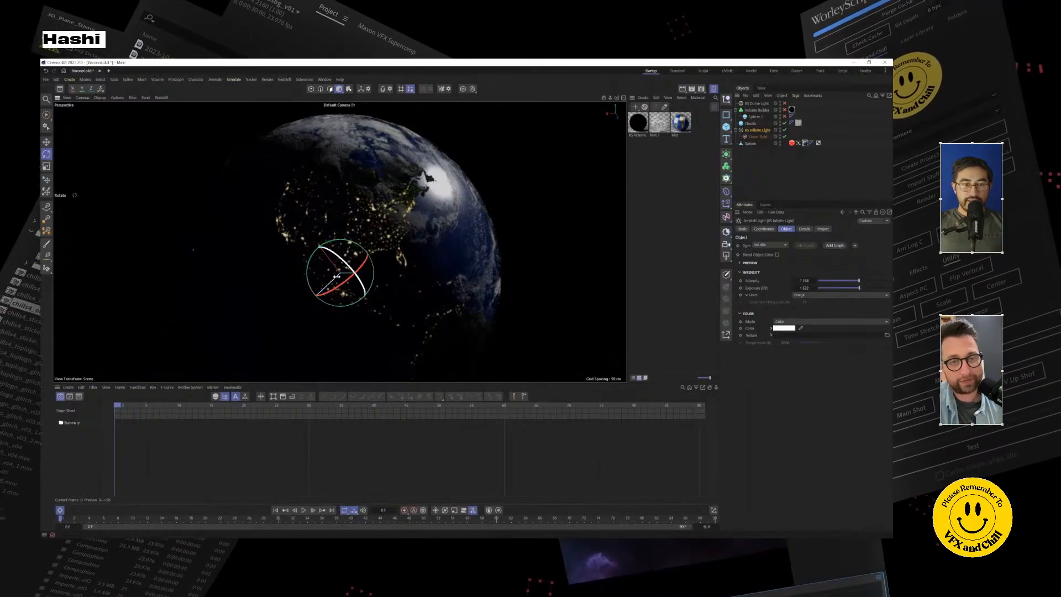
pyautogui.moveTo(334, 279); pyautogui.dragTo(400, 231)
pyautogui.keyDown('alt'); pyautogui.moveTo(431, 212); pyautogui.dragTo(399, 255, button='middle'); pyautogui.keyUp('alt')
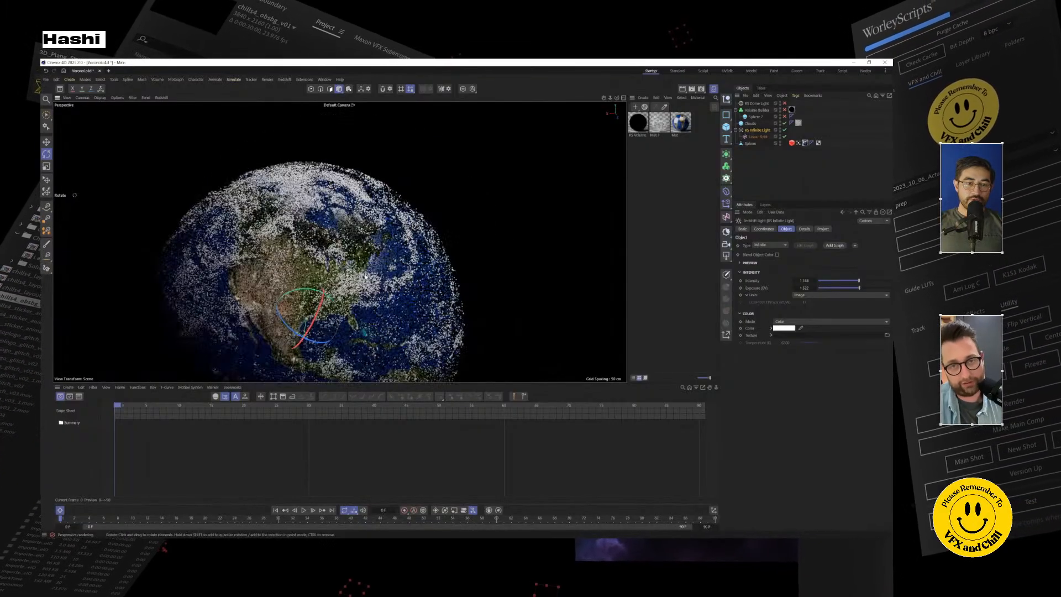
# Step: Examine the day-to-night transition and city lights along North America's west coast up close and on the whole globe
pyautogui.scroll(3, 406, 254)
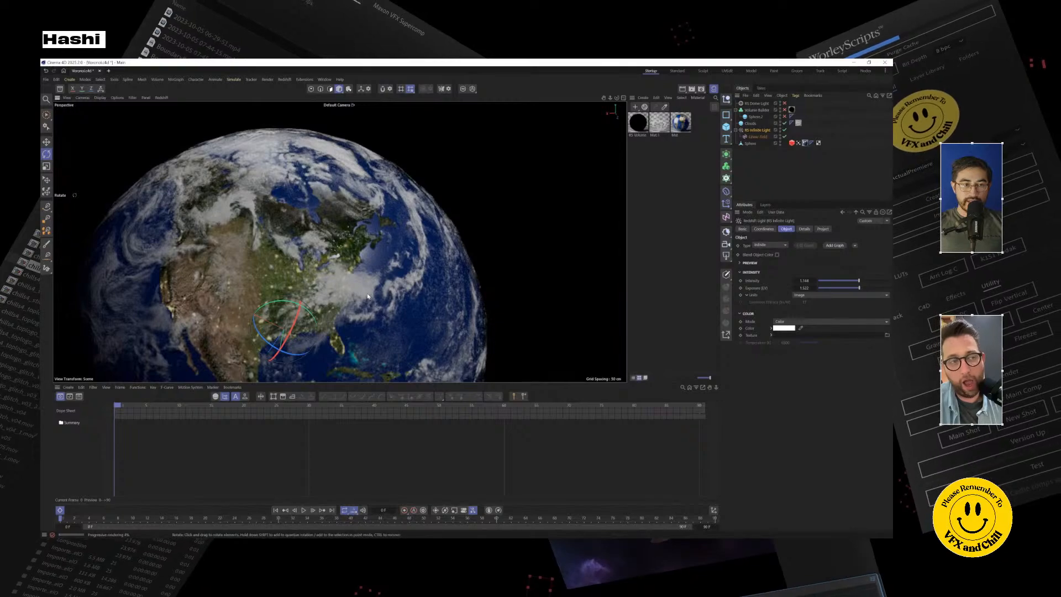
pyautogui.scroll(1, 130, 255)
pyautogui.scroll(1, 129, 254)
pyautogui.keyDown('alt'); pyautogui.moveTo(129, 255); pyautogui.dragTo(337, 205, button='middle'); pyautogui.keyUp('alt')
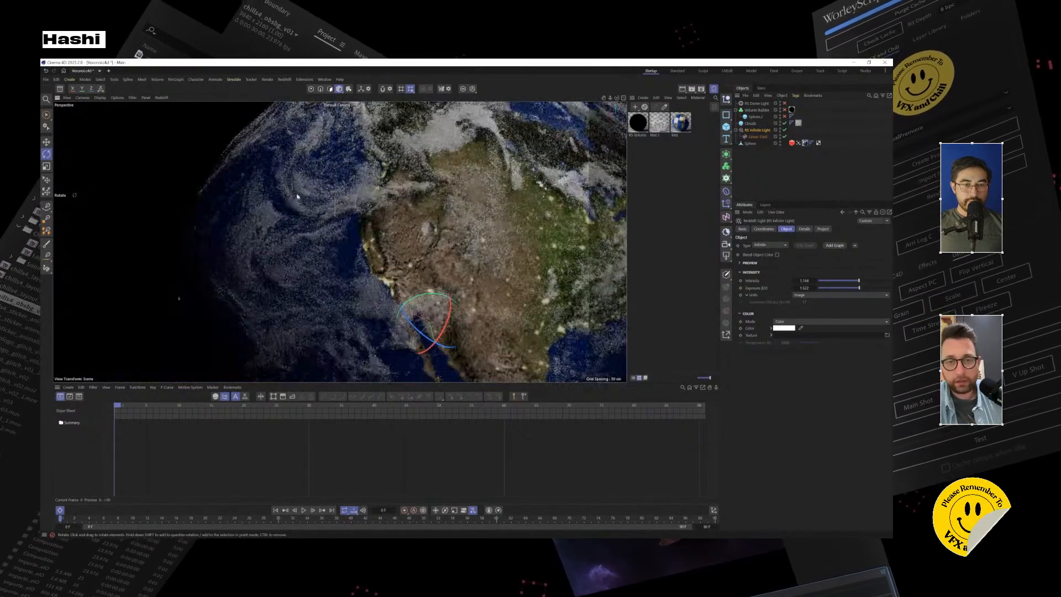
pyautogui.keyDown('alt'); pyautogui.moveTo(453, 188); pyautogui.dragTo(326, 265, button='middle'); pyautogui.keyUp('alt')
pyautogui.scroll(-2, 432, 267)
pyautogui.scroll(-2, 432, 266)
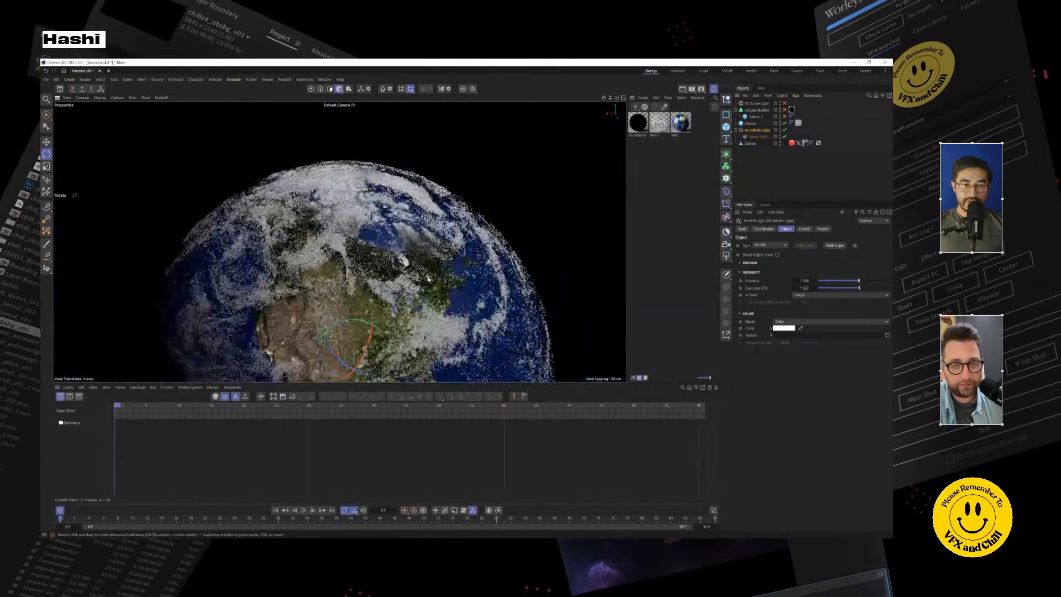
pyautogui.scroll(-1, 432, 266)
pyautogui.keyDown('alt'); pyautogui.moveTo(433, 267); pyautogui.dragTo(415, 215, button='middle'); pyautogui.keyUp('alt')
pyautogui.scroll(-4, 415, 214)
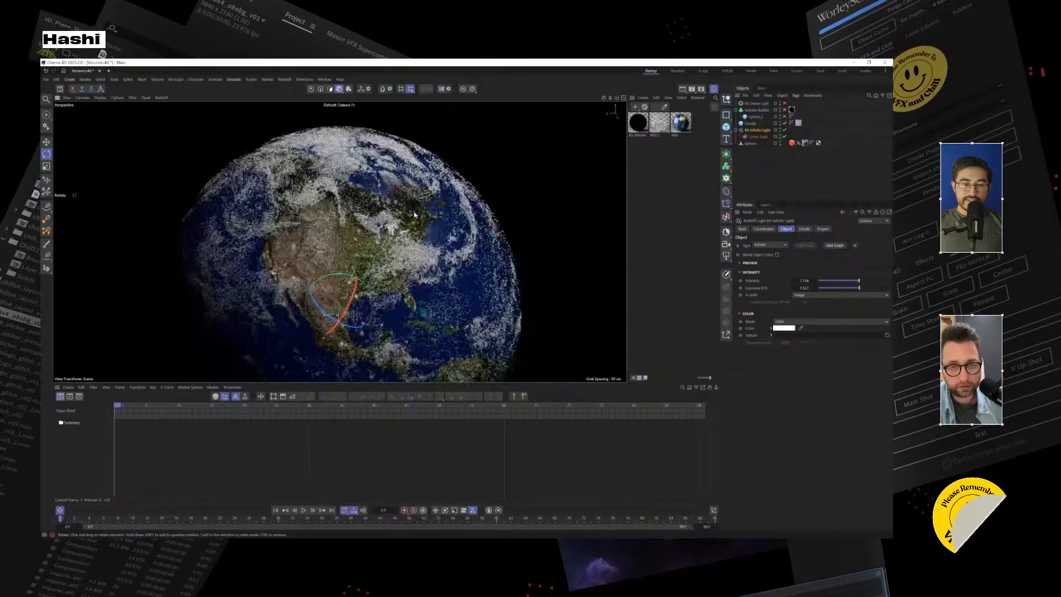
pyautogui.keyDown('alt'); pyautogui.moveTo(403, 239); pyautogui.dragTo(392, 250); pyautogui.keyUp('alt')
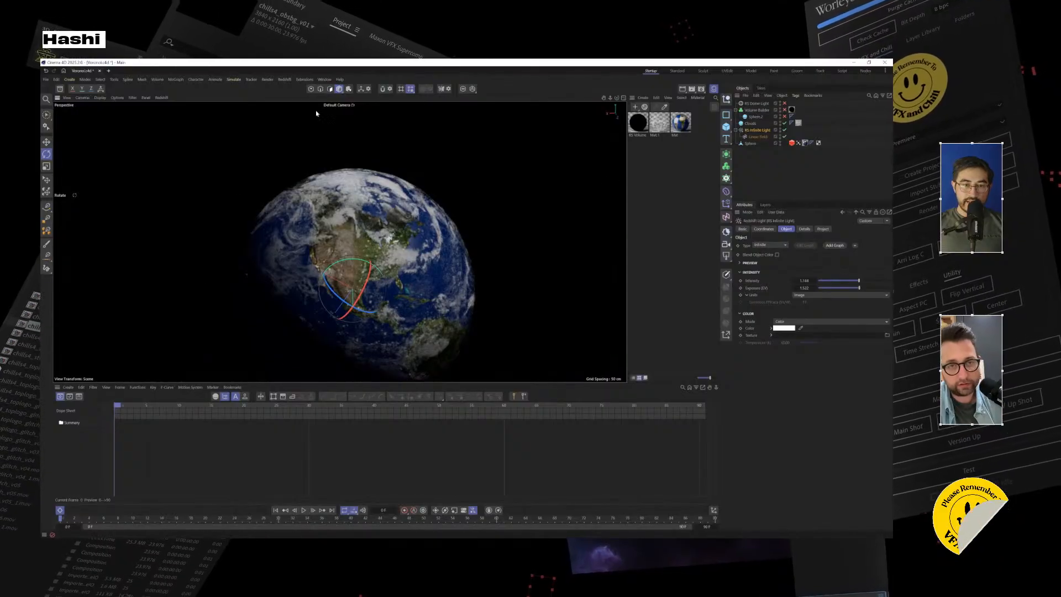
# Step: Delete the disabled Volume Builder with its child sphere, and add a new empty Volume Builder to the scene
pyautogui.click(763, 110)
pyautogui.press('Delete')
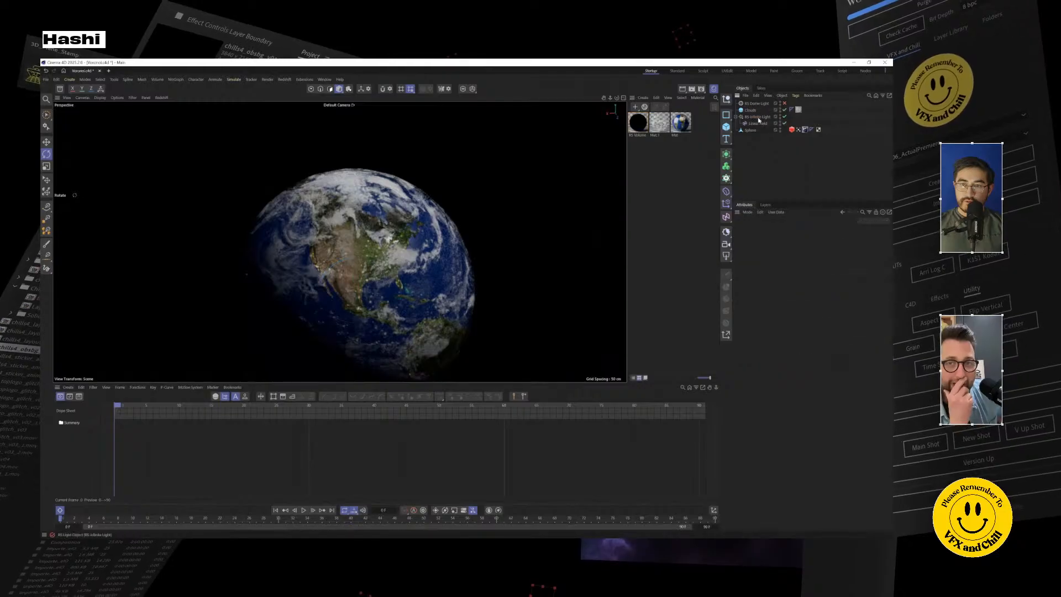
pyautogui.click(754, 110)
pyautogui.click(759, 173)
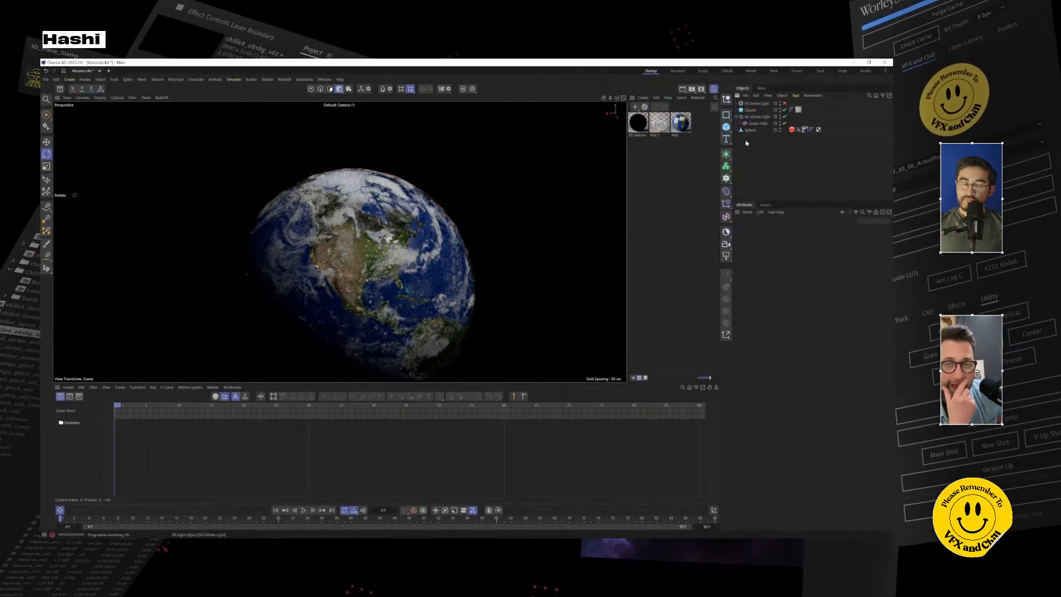
pyautogui.click(726, 166)
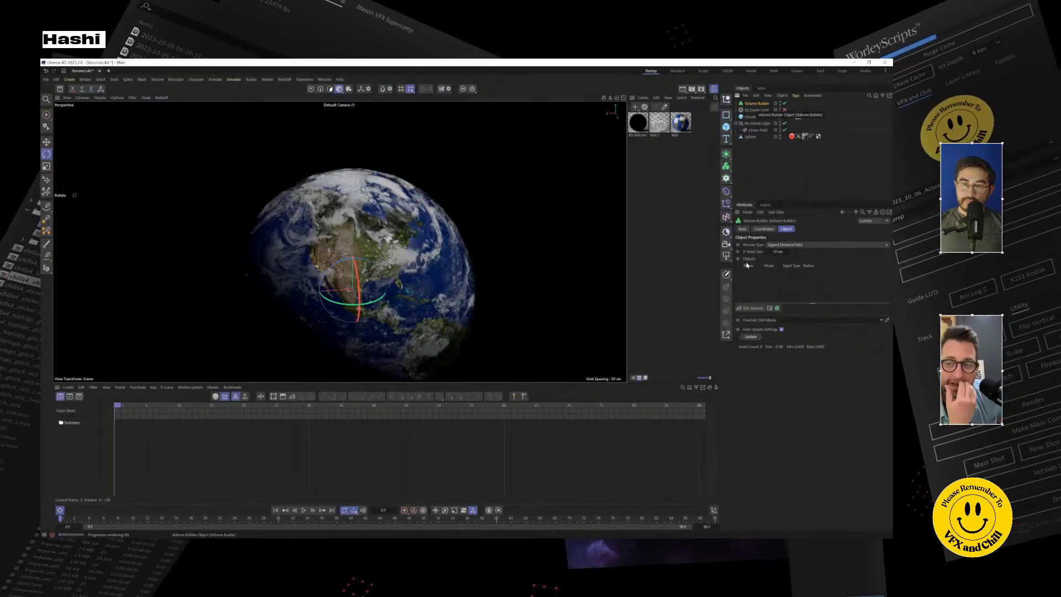
# Step: Place the sphere inside the Volume Builder and set its volume type to Fog
pyautogui.moveTo(749, 137); pyautogui.dragTo(756, 283)
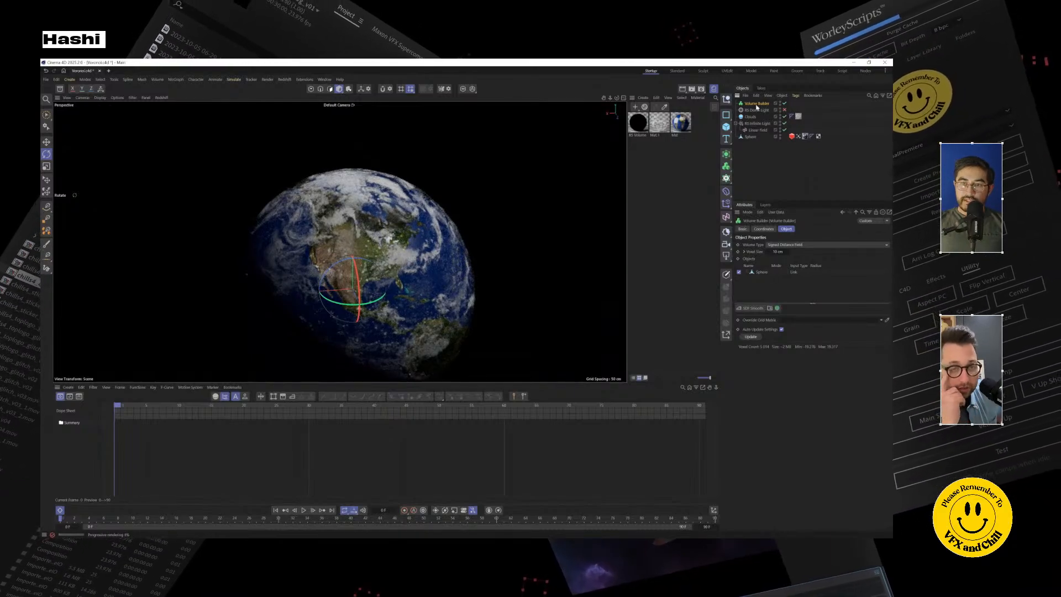
pyautogui.click(794, 246)
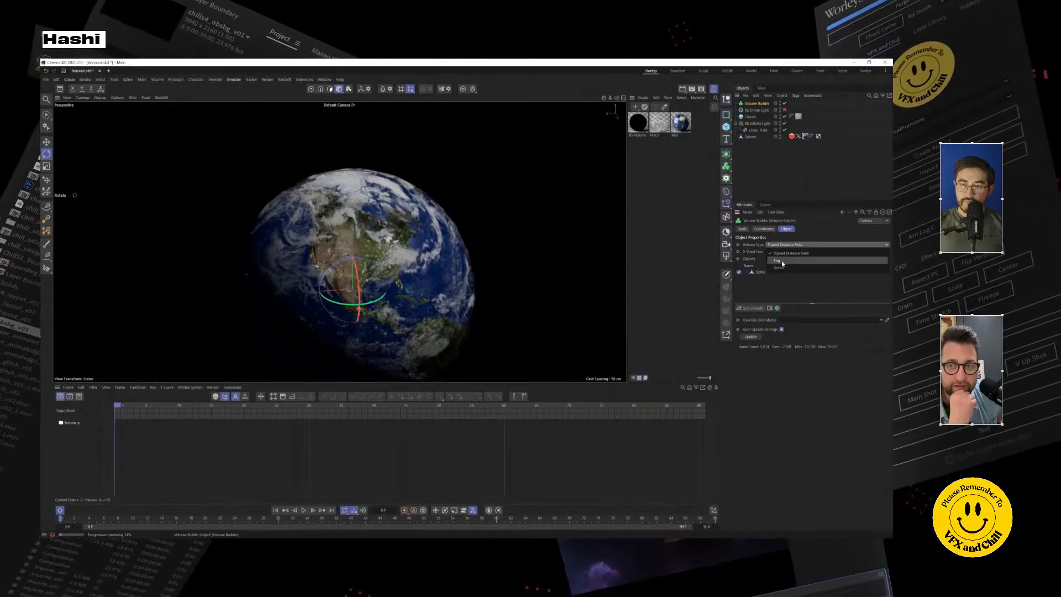
pyautogui.click(784, 262)
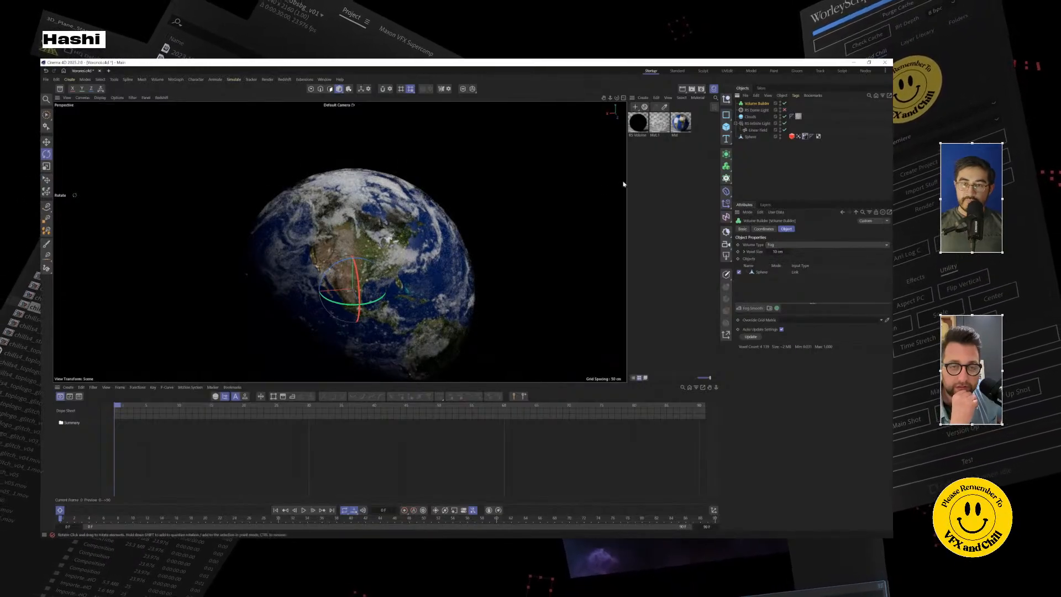
# Step: Apply the RS Volume material to the Volume Builder, and check the fog around the globe
pyautogui.click(639, 128)
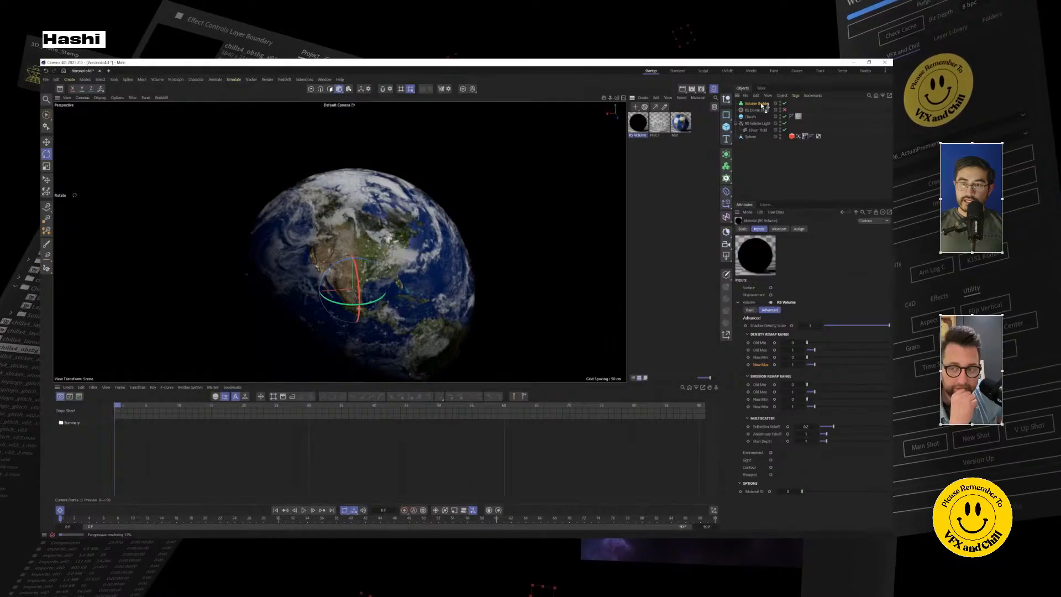
pyautogui.moveTo(761, 105); pyautogui.dragTo(760, 105)
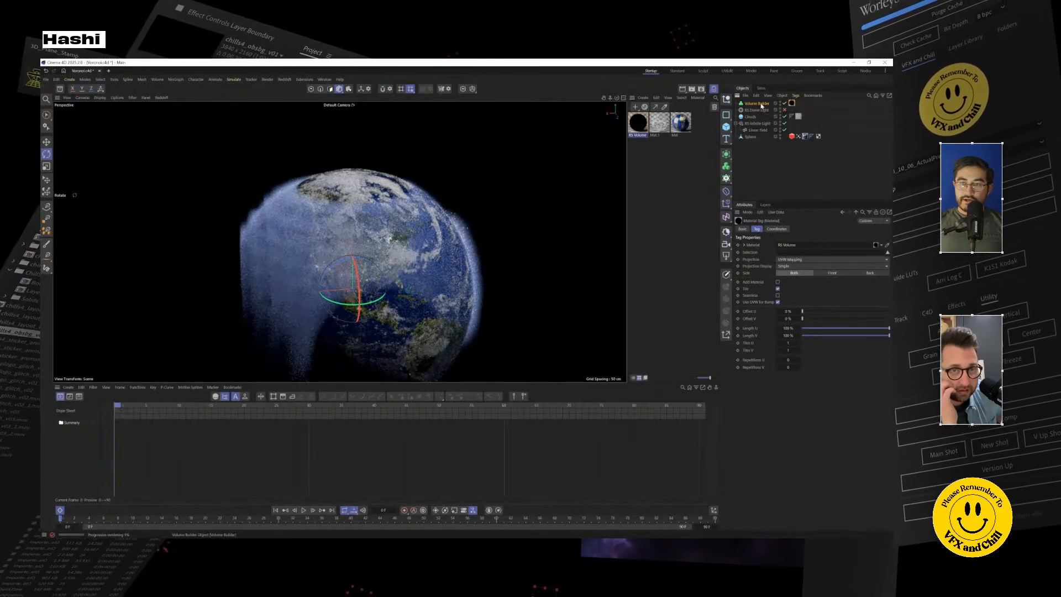
pyautogui.click(759, 104)
pyautogui.scroll(2, 347, 261)
pyautogui.keyDown('alt'); pyautogui.moveTo(389, 287); pyautogui.dragTo(411, 290); pyautogui.keyUp('alt')
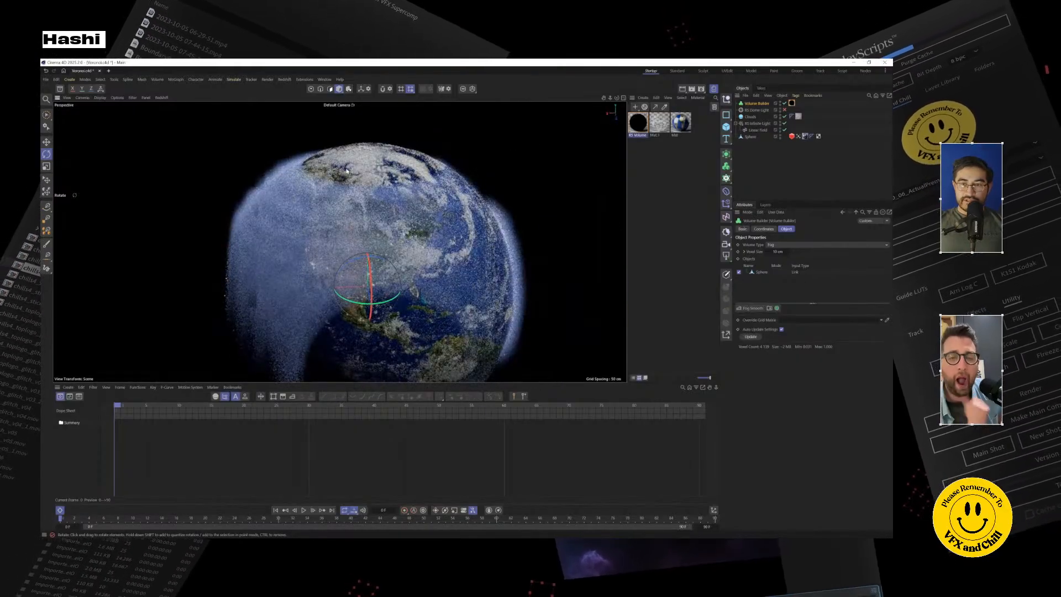
pyautogui.scroll(-1, 434, 243)
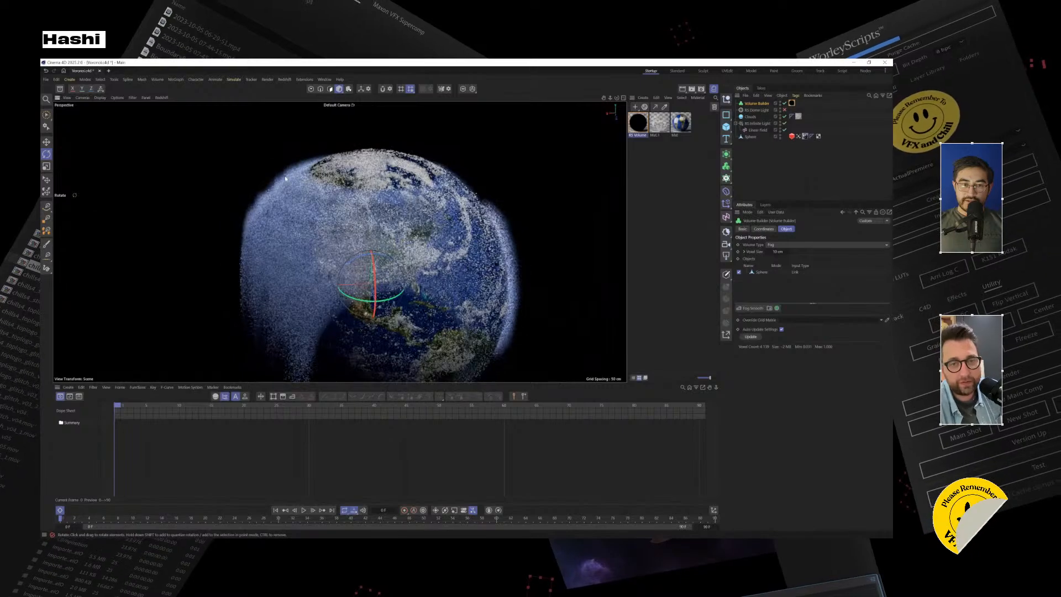
pyautogui.keyDown('alt'); pyautogui.moveTo(359, 277); pyautogui.dragTo(359, 214, button='middle'); pyautogui.keyUp('alt')
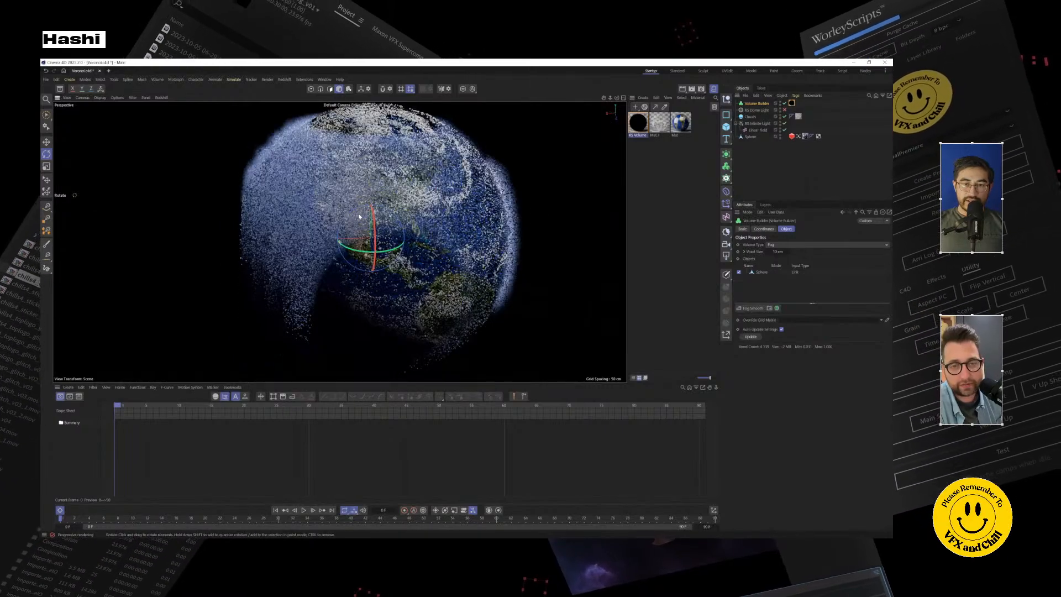
# Step: Lower the scatter coefficient of the RS Volume material in its node graph, and put the Node Editor away
pyautogui.doubleClick(639, 124)
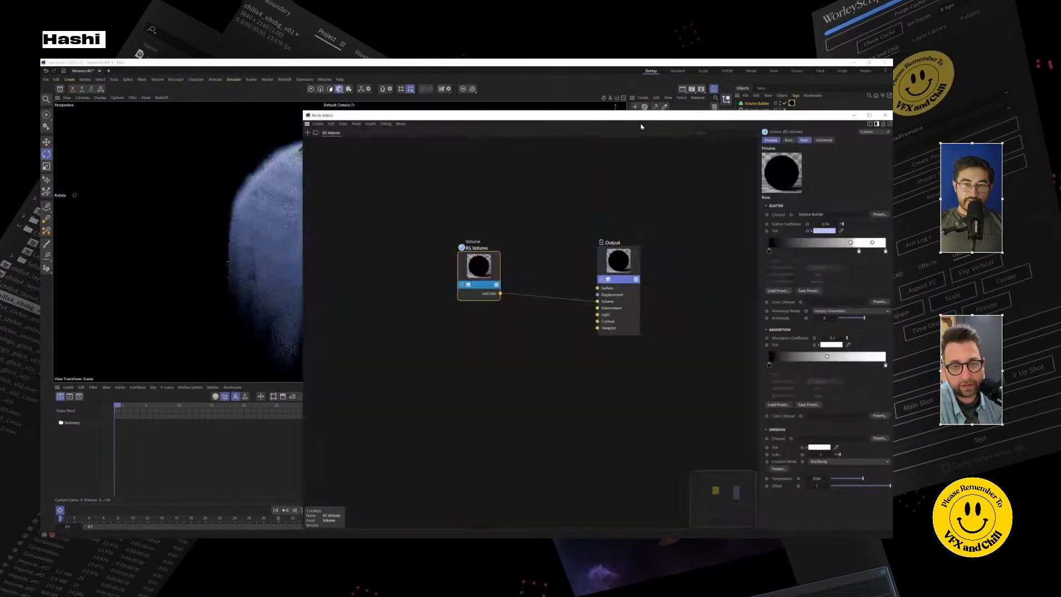
pyautogui.moveTo(634, 117); pyautogui.dragTo(442, 138)
pyautogui.moveTo(294, 289); pyautogui.dragTo(381, 293)
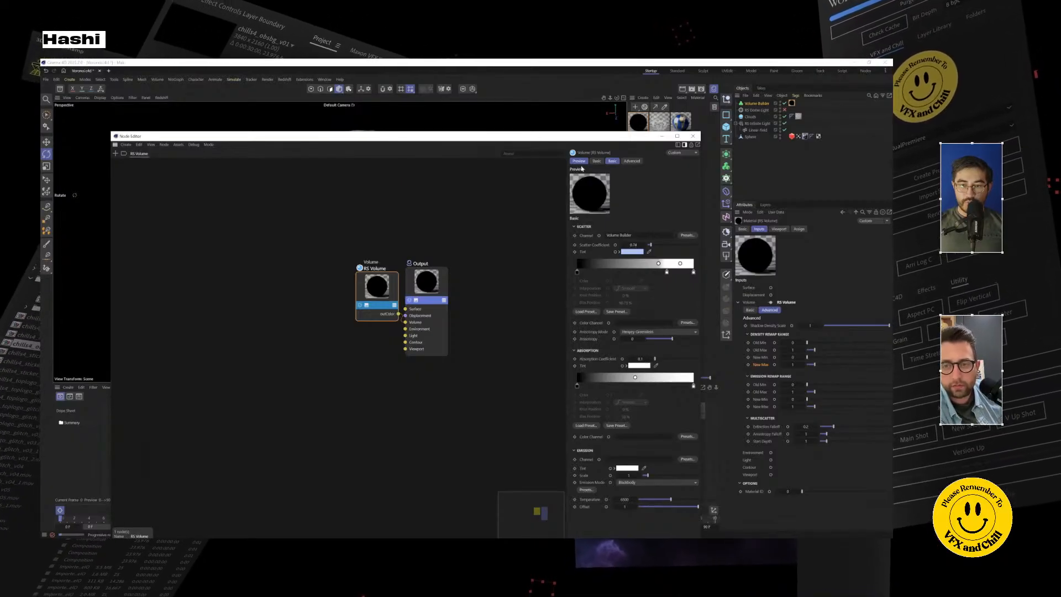
pyautogui.moveTo(569, 136); pyautogui.dragTo(535, 401)
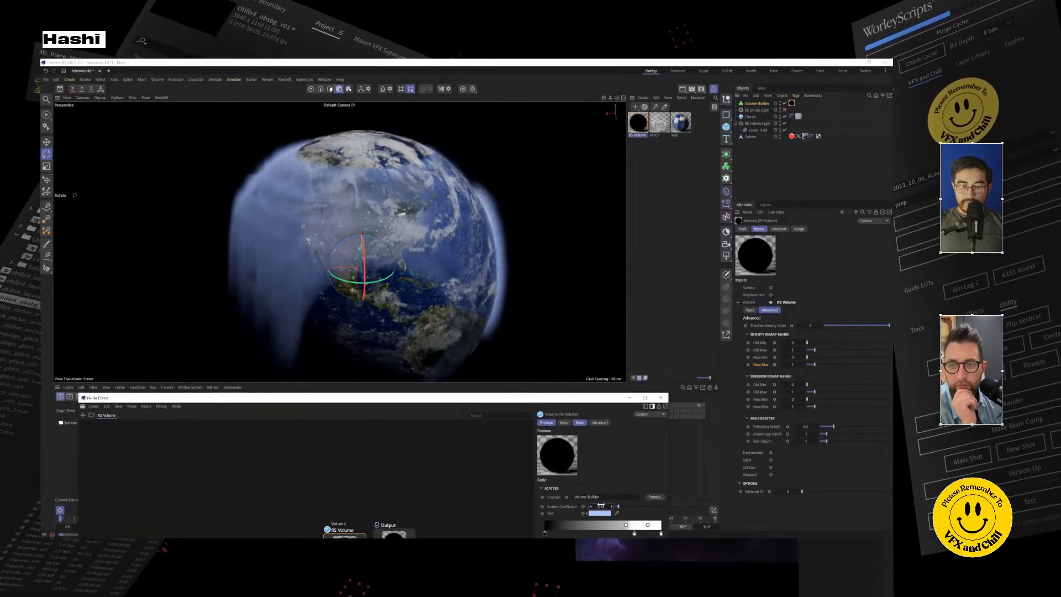
pyautogui.moveTo(601, 506)
pyautogui.mouseDown()
pyautogui.moveTo(572, 506)
pyautogui.moveTo(596, 506)
pyautogui.mouseUp()
pyautogui.moveTo(597, 397); pyautogui.dragTo(617, 119)
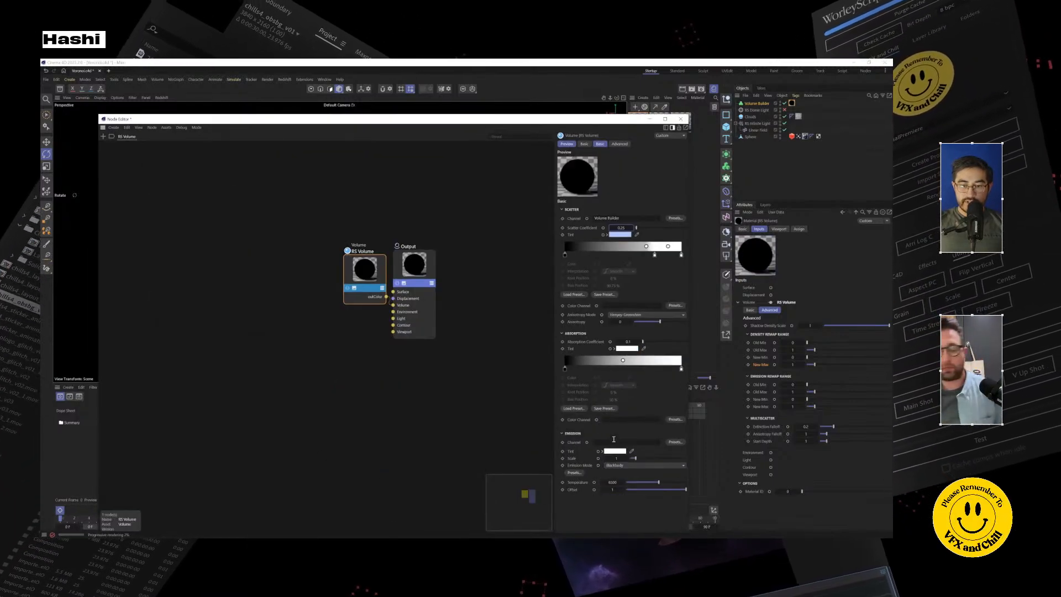
pyautogui.moveTo(622, 121); pyautogui.dragTo(592, 374)
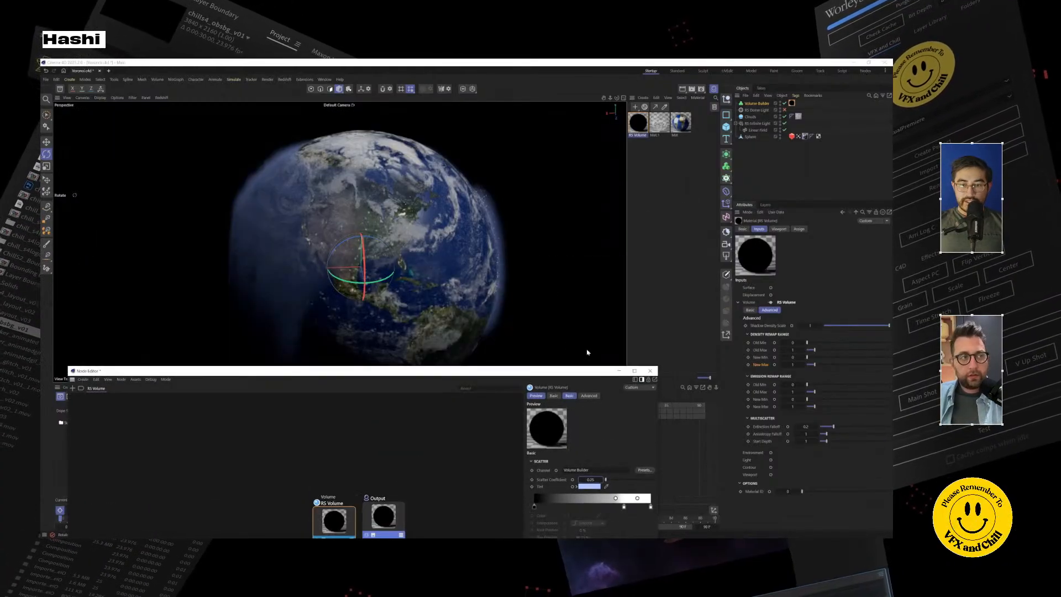
pyautogui.click(619, 372)
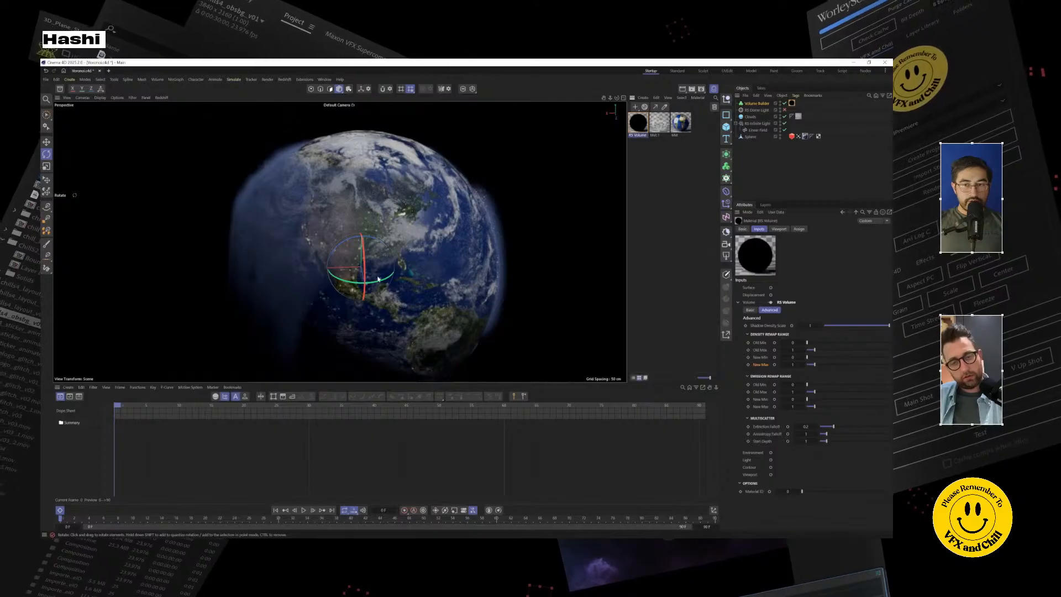
# Step: Set the Volume Builder's voxel size to 5 cm, and check the refined atmosphere on the globe
pyautogui.click(750, 104)
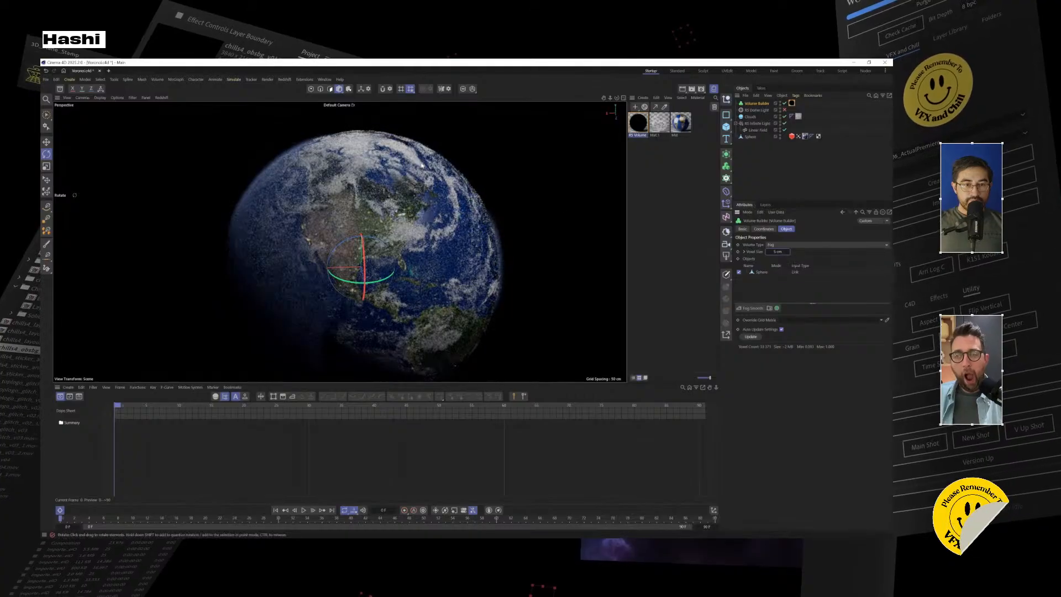
pyautogui.keyDown('alt'); pyautogui.moveTo(392, 351); pyautogui.dragTo(351, 367, button='middle'); pyautogui.keyUp('alt')
pyautogui.keyDown('alt'); pyautogui.moveTo(351, 367); pyautogui.dragTo(329, 380); pyautogui.keyUp('alt')
pyautogui.keyDown('alt'); pyautogui.moveTo(360, 260); pyautogui.dragTo(384, 246); pyautogui.keyUp('alt')
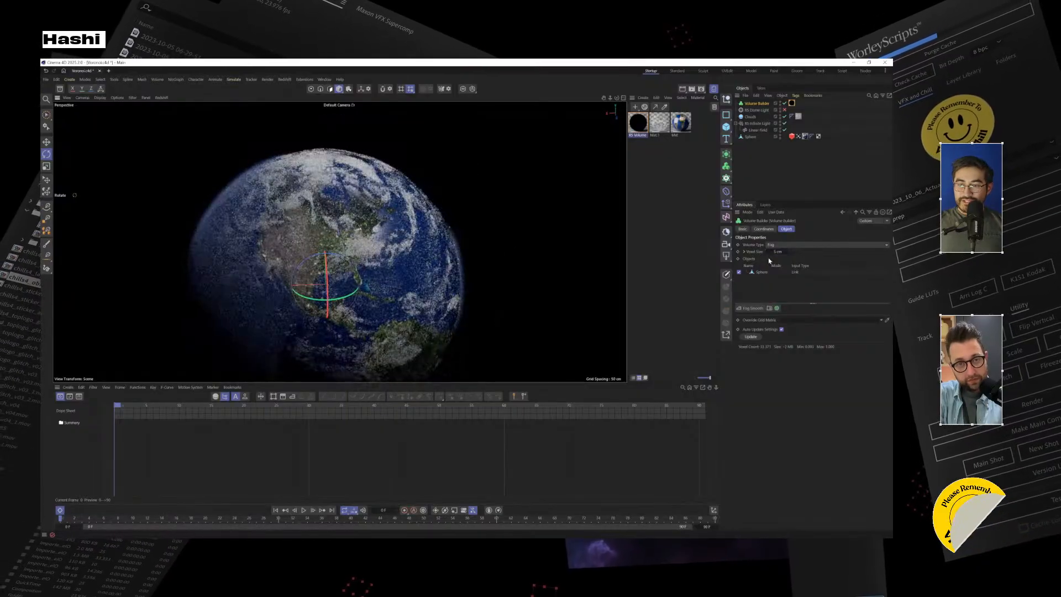
# Step: Add a Fog Smooth filter with a strength of about 38% to the Volume Builder, and fine-tune the voxel size to 4.9 cm
pyautogui.click(747, 309)
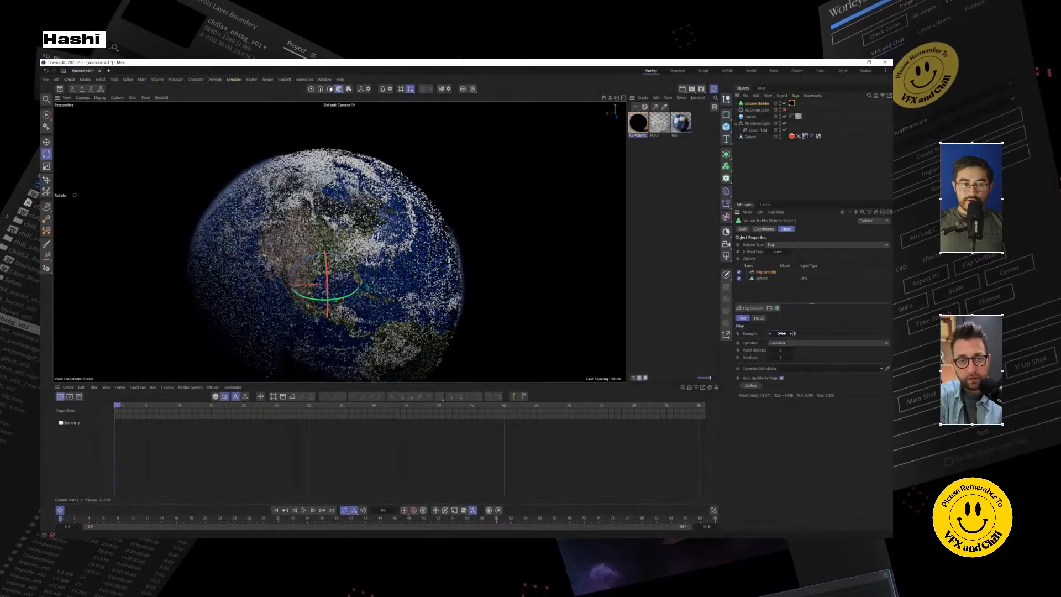
pyautogui.moveTo(795, 333); pyautogui.dragTo(830, 333)
pyautogui.moveTo(774, 251); pyautogui.dragTo(778, 251)
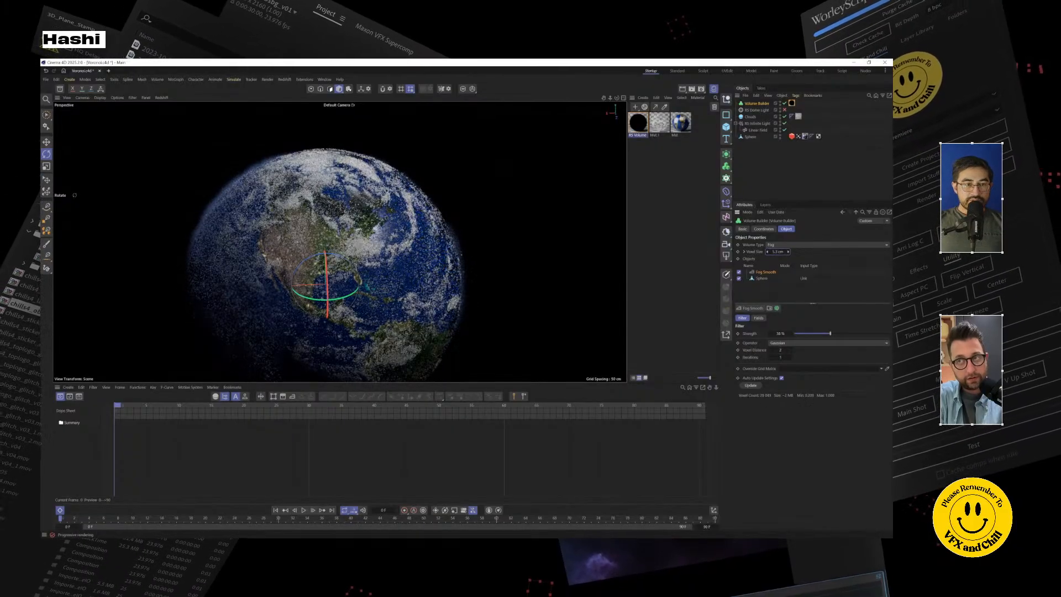
# Step: Examine the smoothed atmosphere along the globe's edge up close and from farther out, and bring up the list of recent projects
pyautogui.scroll(2, 260, 235)
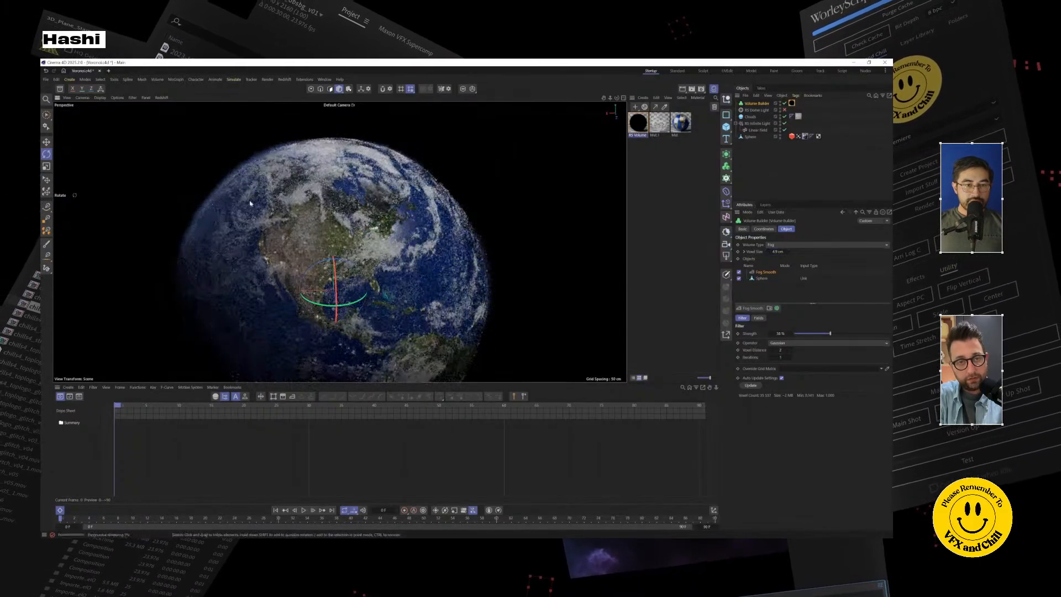
pyautogui.keyDown('alt'); pyautogui.moveTo(250, 204); pyautogui.dragTo(459, 263); pyautogui.keyUp('alt')
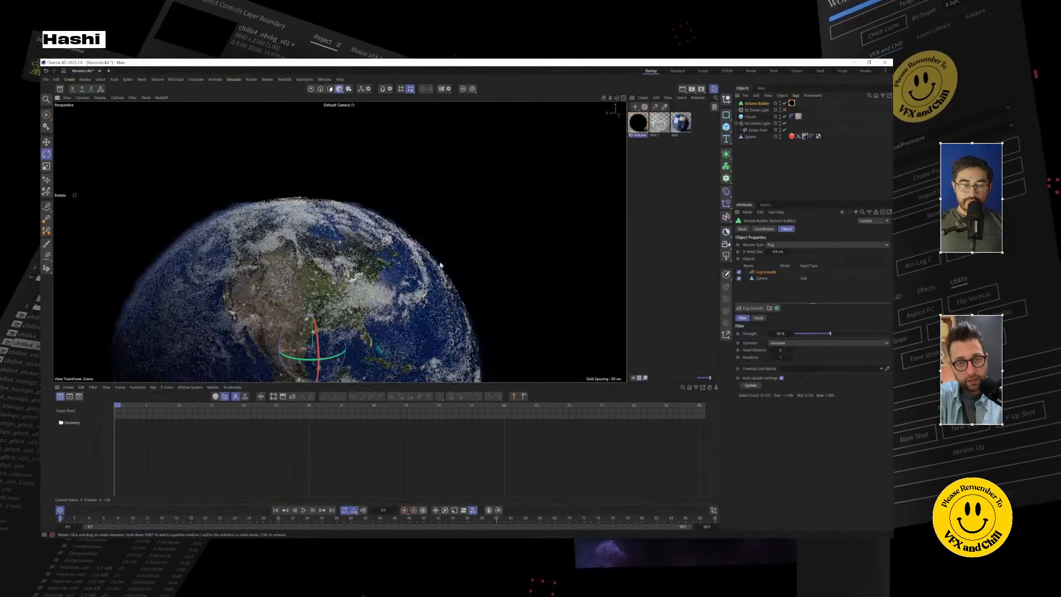
pyautogui.keyDown('alt'); pyautogui.moveTo(412, 325); pyautogui.dragTo(446, 252); pyautogui.keyUp('alt')
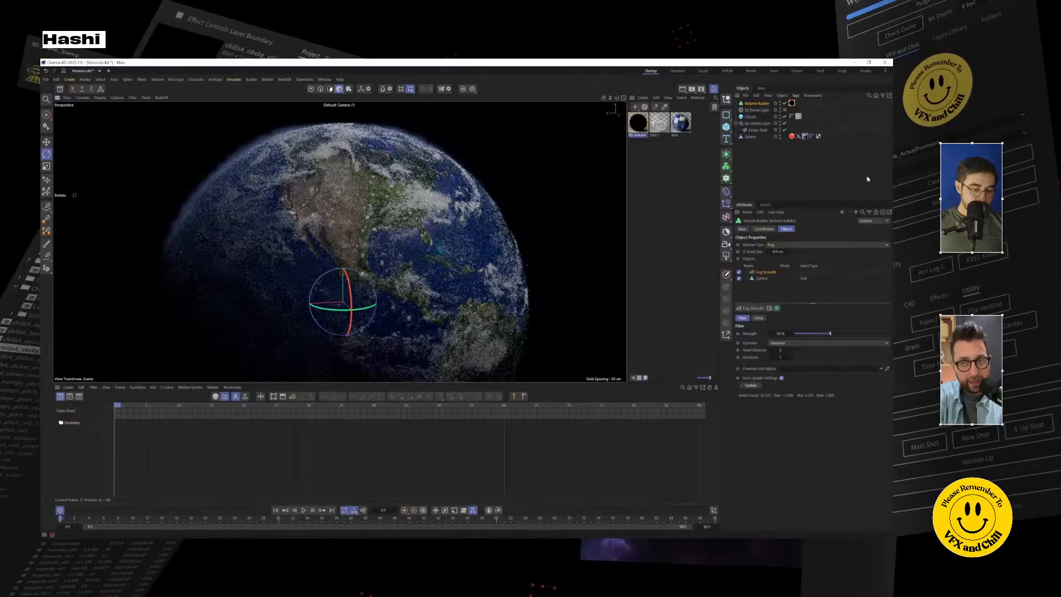
pyautogui.scroll(-1, 479, 235)
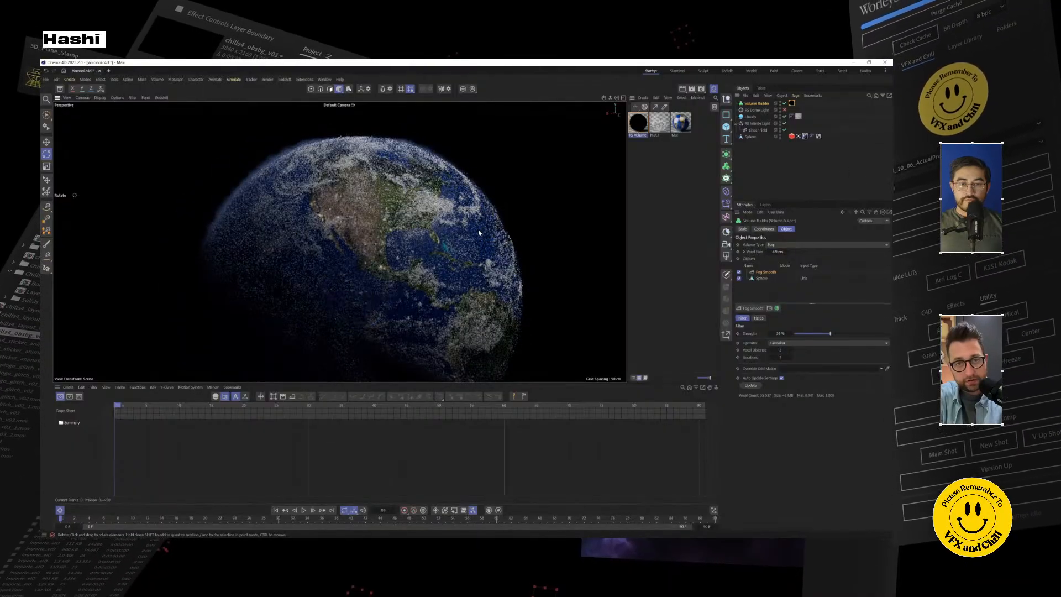
pyautogui.scroll(-3, 478, 232)
pyautogui.keyDown('alt'); pyautogui.moveTo(478, 232); pyautogui.dragTo(422, 222, button='middle'); pyautogui.keyUp('alt')
pyautogui.keyDown('alt'); pyautogui.moveTo(422, 222); pyautogui.dragTo(404, 245); pyautogui.keyUp('alt')
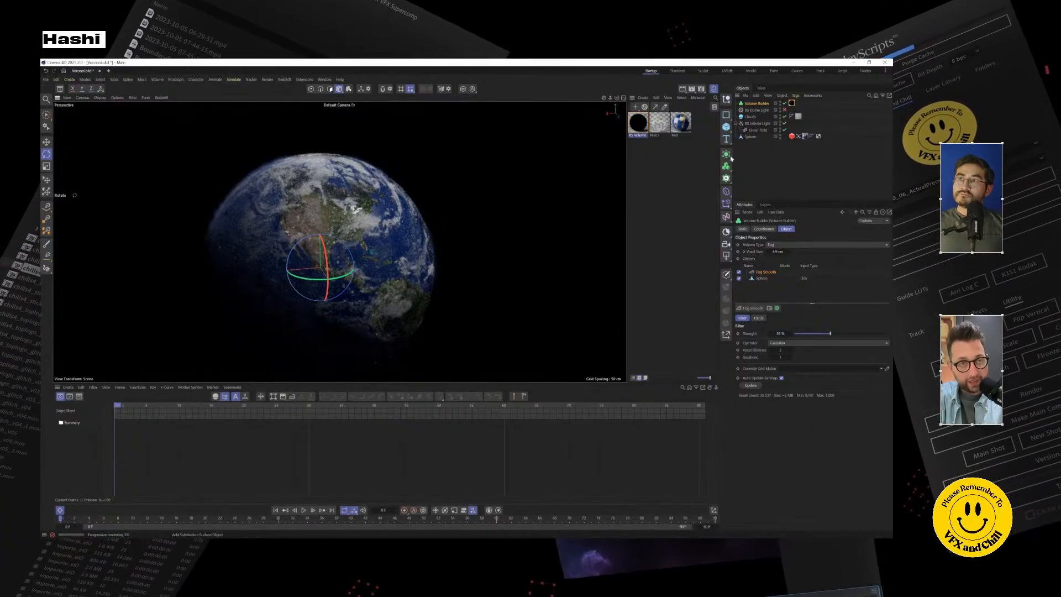
pyautogui.click(46, 79)
pyautogui.moveTo(83, 114)
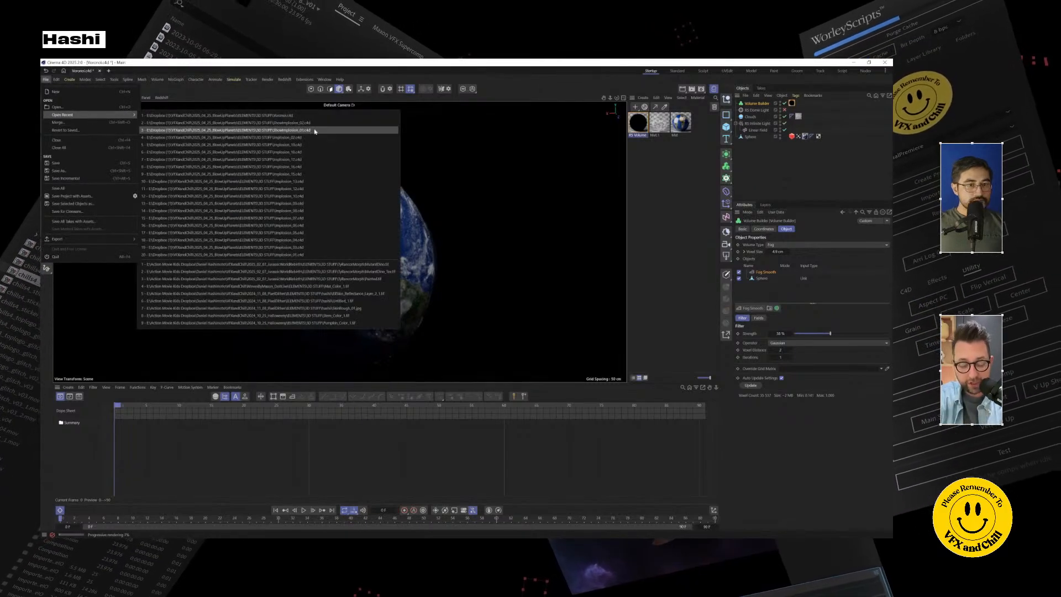
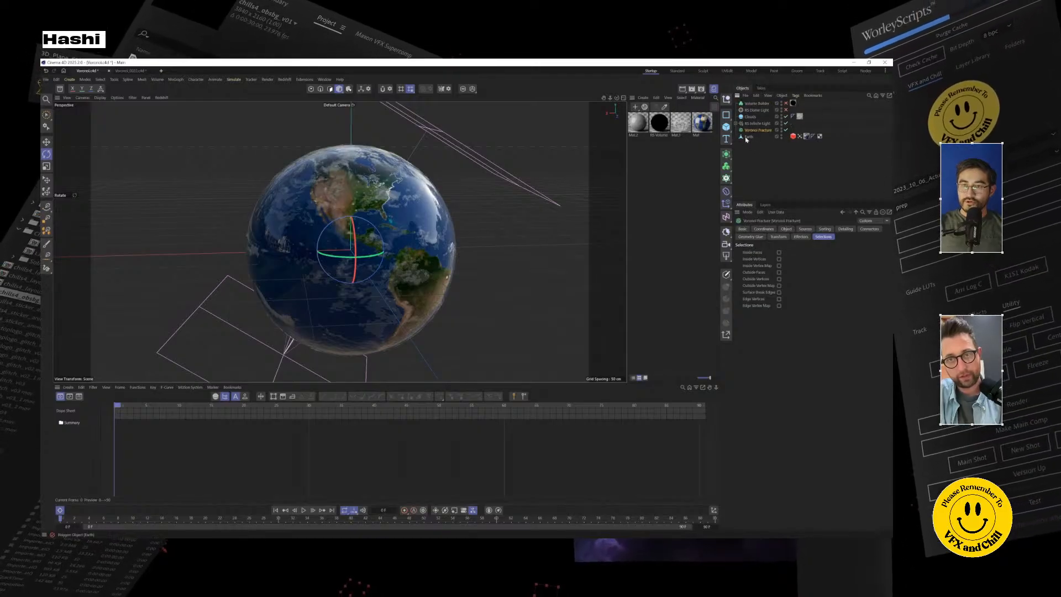
# Step: Place the Earth mesh inside the Voronoi Fracture to preview the broken pieces
pyautogui.click(753, 130)
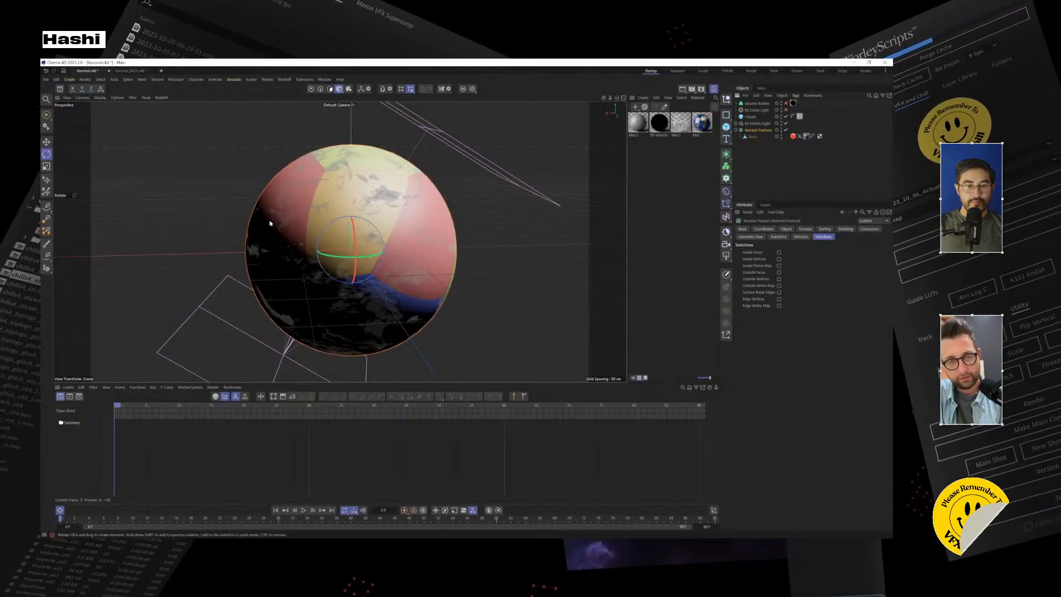
pyautogui.moveTo(394, 235)
pyautogui.keyDown('alt'); pyautogui.mouseDown()
pyautogui.moveTo(455, 227)
pyautogui.moveTo(433, 227)
pyautogui.moveTo(433, 239)
pyautogui.moveTo(391, 231)
pyautogui.mouseUp(); pyautogui.keyUp('alt')
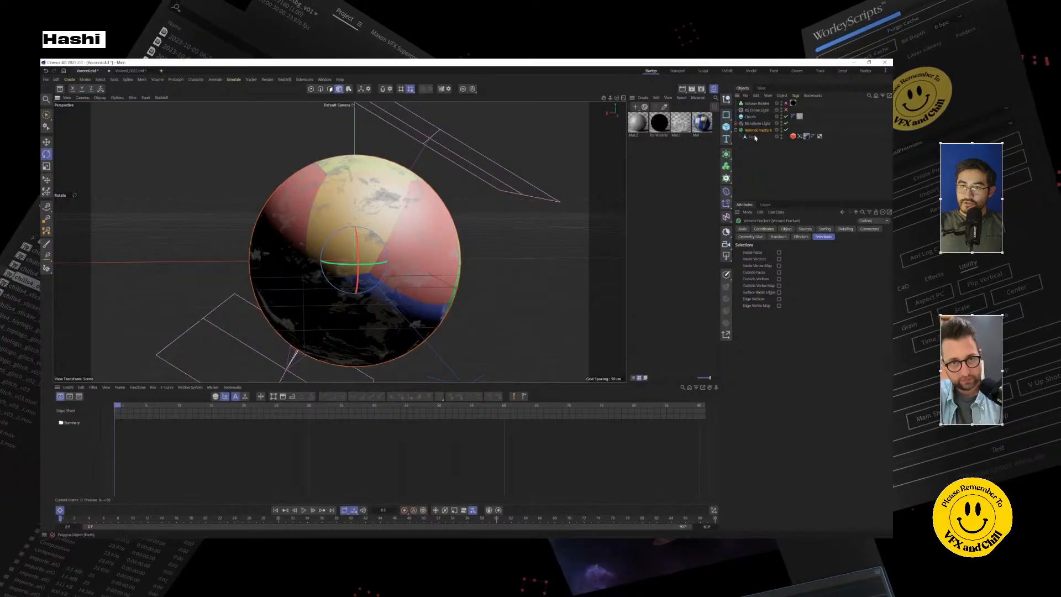
# Step: Take the Earth mesh out of the Voronoi Fracture, and merge it with the Clouds sphere using Connect Objects + Delete
pyautogui.click(750, 136)
pyautogui.moveTo(751, 135); pyautogui.dragTo(746, 131)
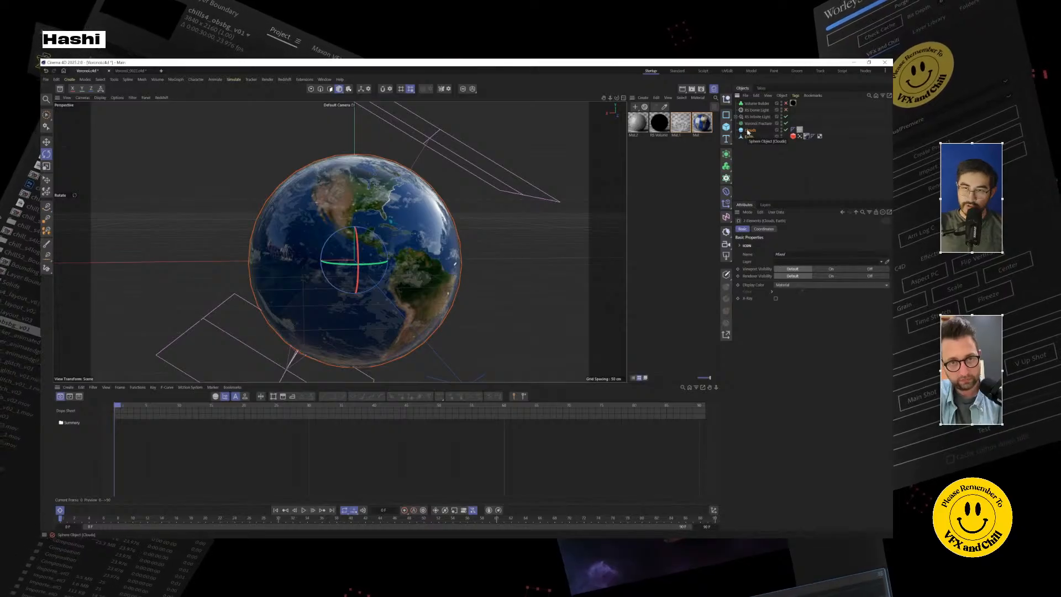
pyautogui.rightClick(747, 131)
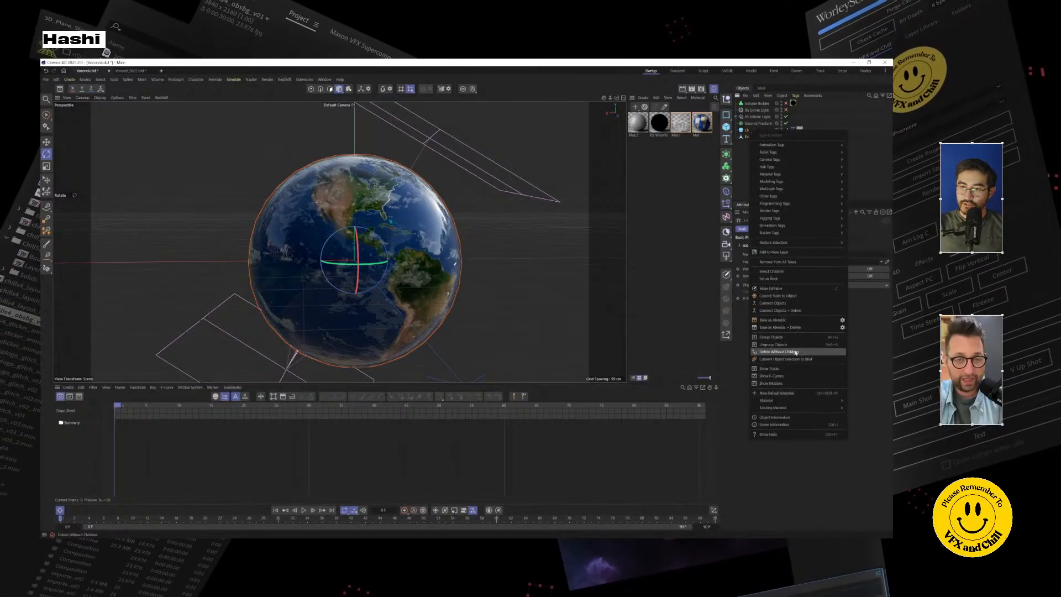
pyautogui.click(809, 312)
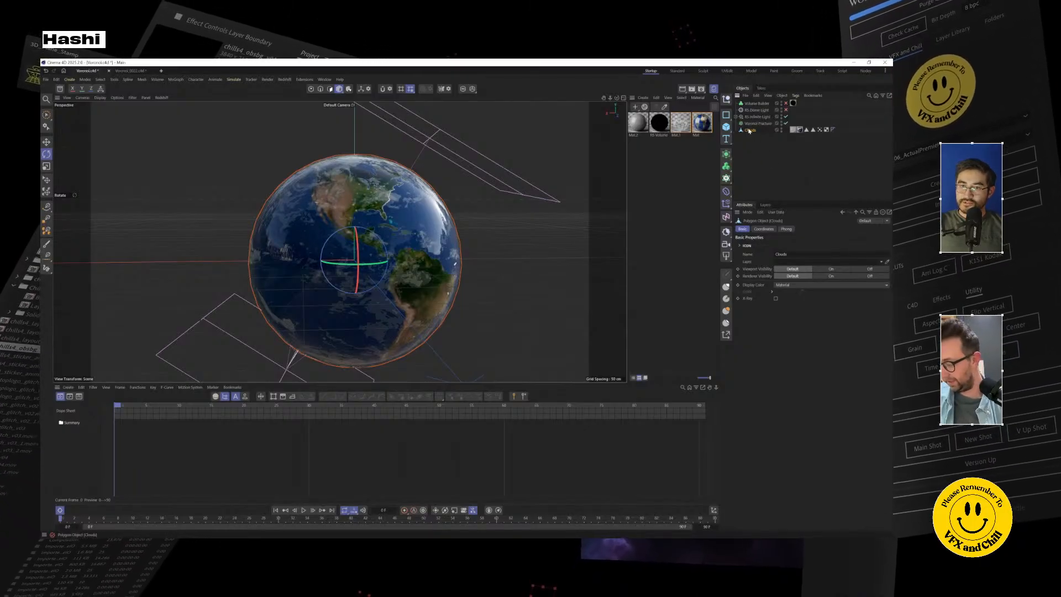
# Step: Place the merged Clouds mesh inside the Voronoi Fracture, and raise its distribution source's point amount to break the globe into many small pieces
pyautogui.moveTo(749, 130); pyautogui.dragTo(759, 126)
pyautogui.click(758, 123)
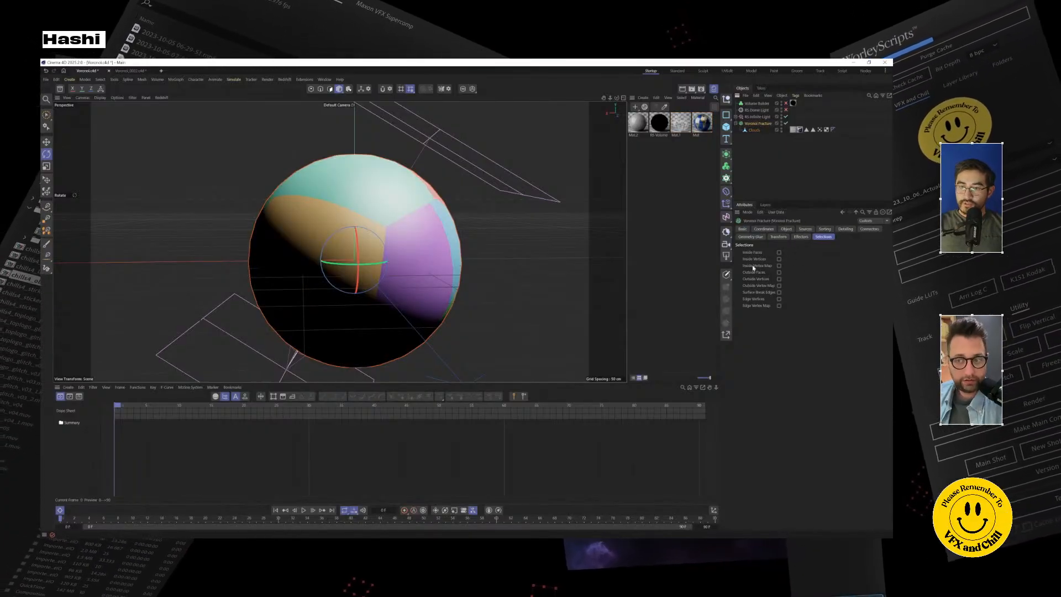
pyautogui.click(805, 229)
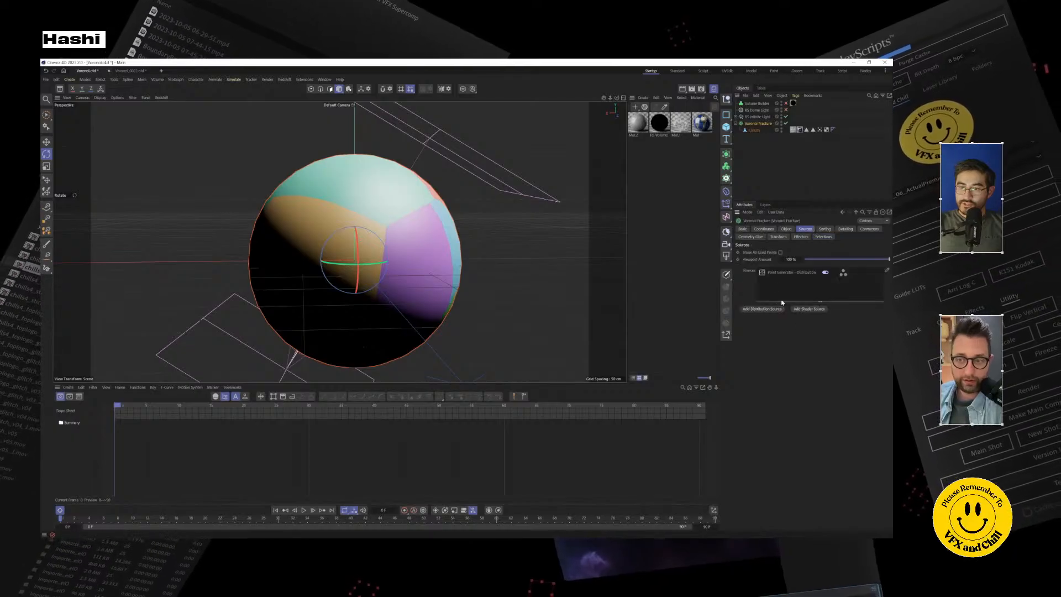
pyautogui.click(787, 272)
pyautogui.moveTo(787, 353); pyautogui.dragTo(879, 352)
pyautogui.keyDown('alt'); pyautogui.moveTo(336, 197); pyautogui.dragTo(373, 175); pyautogui.keyUp('alt')
pyautogui.keyDown('alt'); pyautogui.moveTo(367, 250); pyautogui.dragTo(401, 228); pyautogui.keyUp('alt')
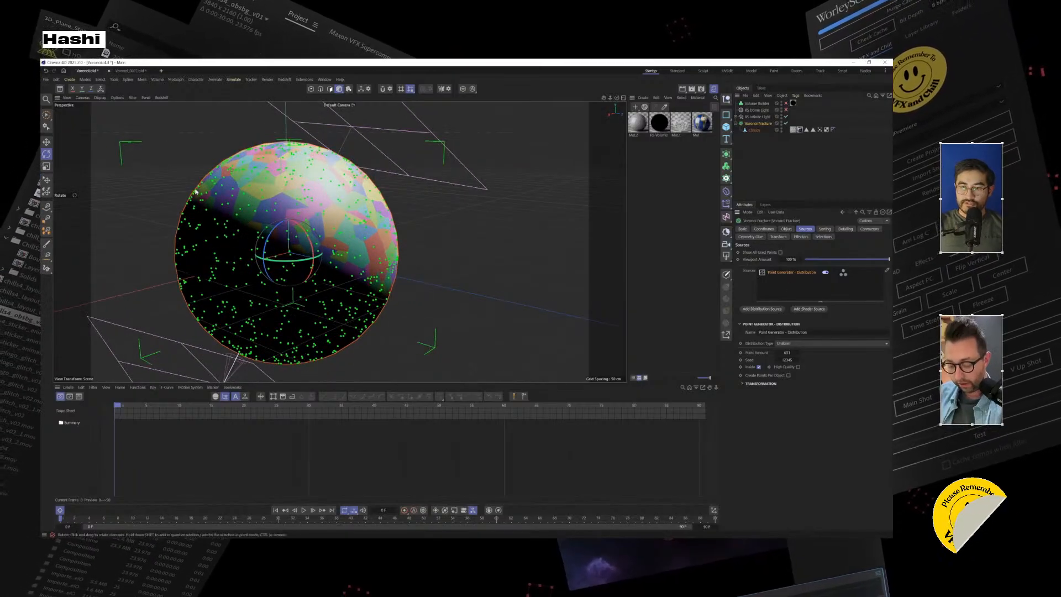
# Step: Try the Normal and Inverse Normal distribution types on the Voronoi Fracture's point generator, checking how the pieces spread over the globe
pyautogui.click(812, 344)
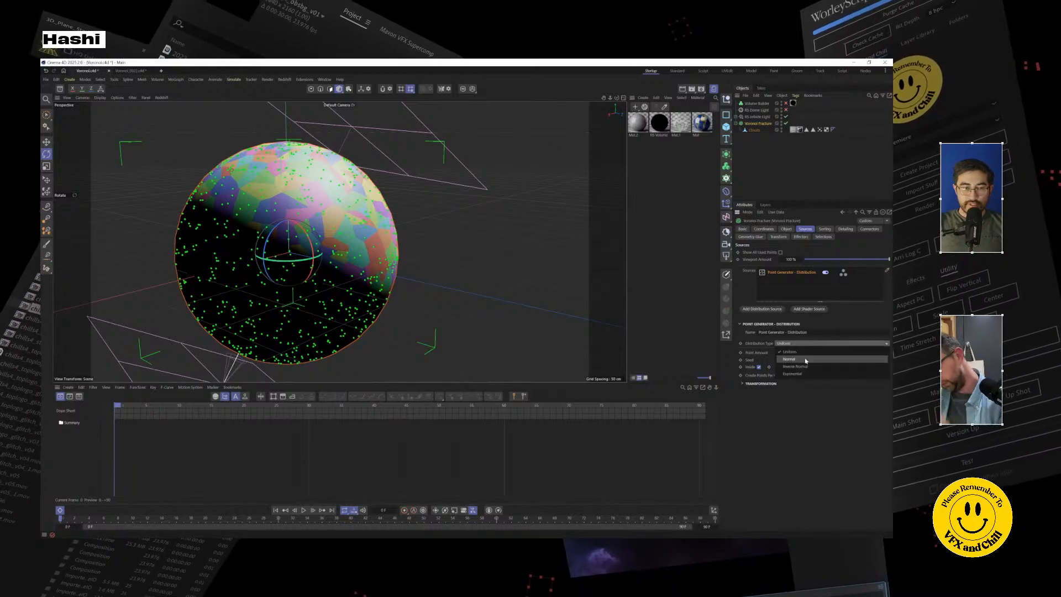
pyautogui.click(790, 359)
pyautogui.click(805, 343)
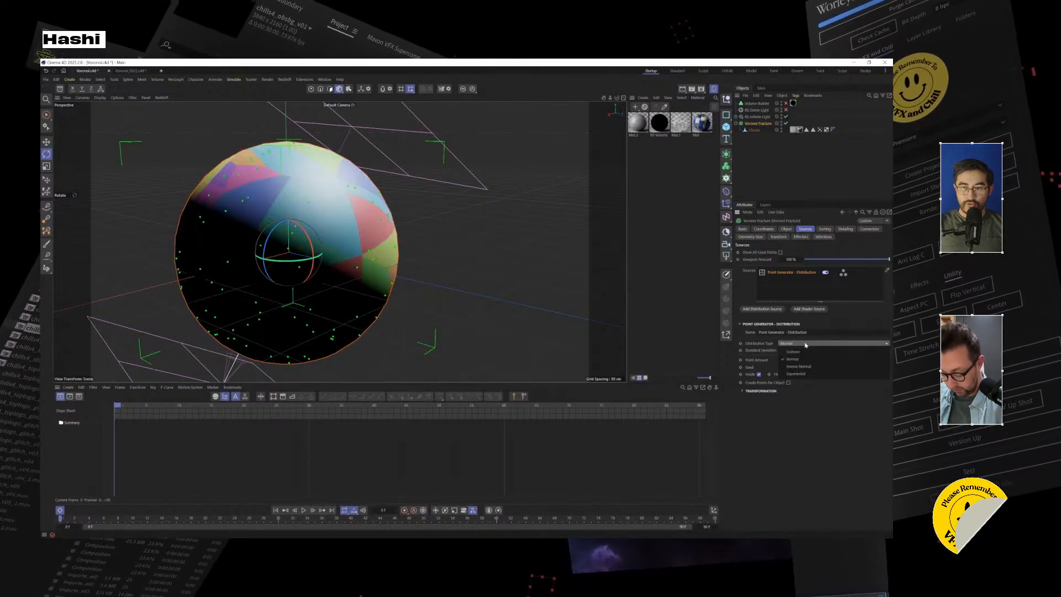
pyautogui.click(804, 367)
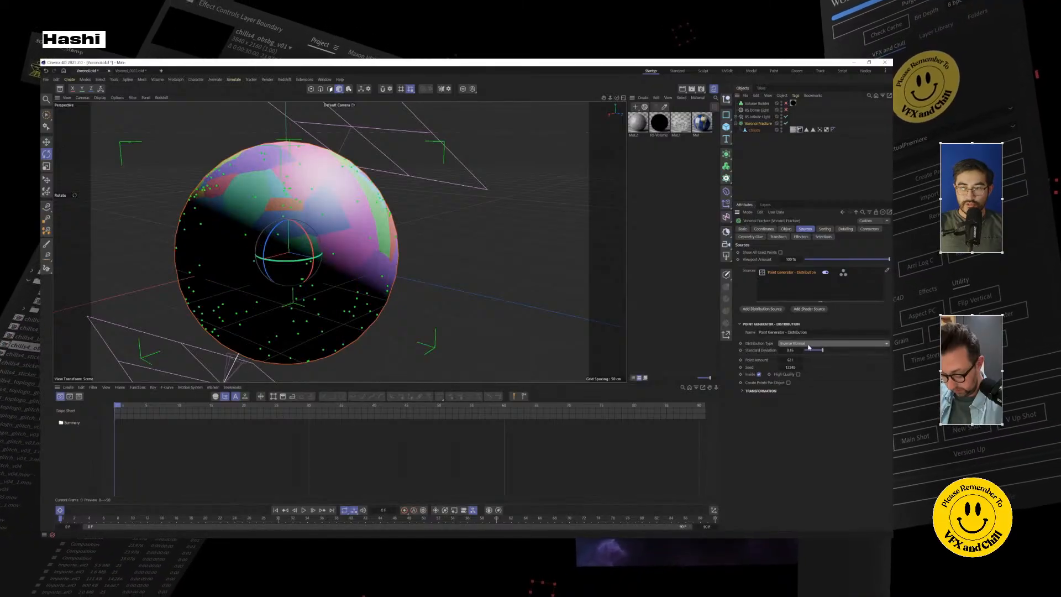
pyautogui.keyDown('alt'); pyautogui.moveTo(284, 304); pyautogui.dragTo(362, 298); pyautogui.keyUp('alt')
pyautogui.moveTo(340, 241)
pyautogui.keyDown('alt'); pyautogui.mouseDown()
pyautogui.moveTo(374, 209)
pyautogui.moveTo(428, 210)
pyautogui.moveTo(447, 154)
pyautogui.moveTo(379, 239)
pyautogui.moveTo(331, 246)
pyautogui.mouseUp(); pyautogui.keyUp('alt')
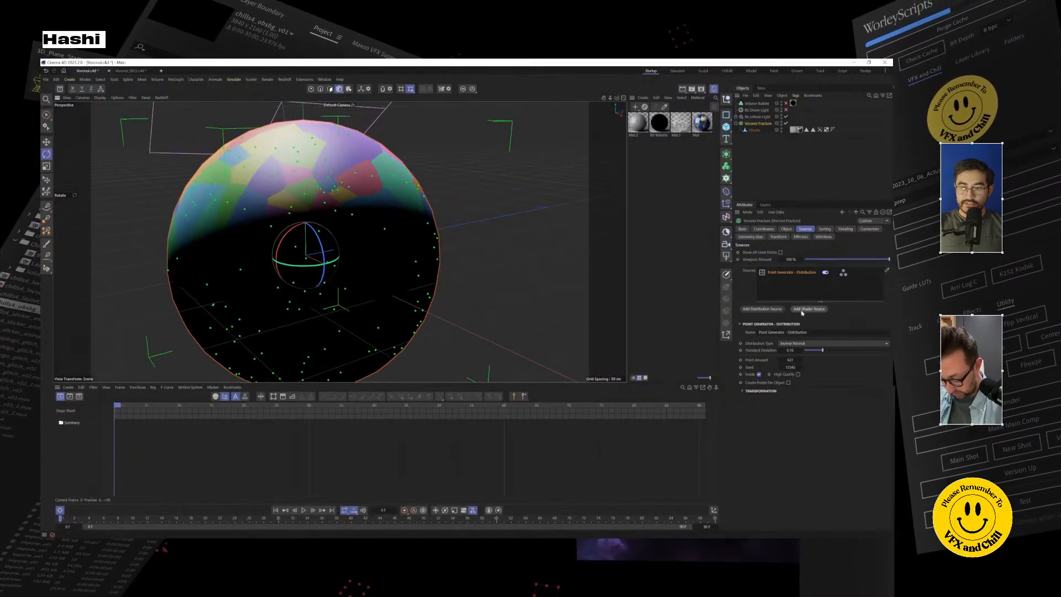
# Step: Set the point generator's distribution type to Exponential and check where the pieces concentrate around the globe
pyautogui.click(804, 343)
pyautogui.click(807, 374)
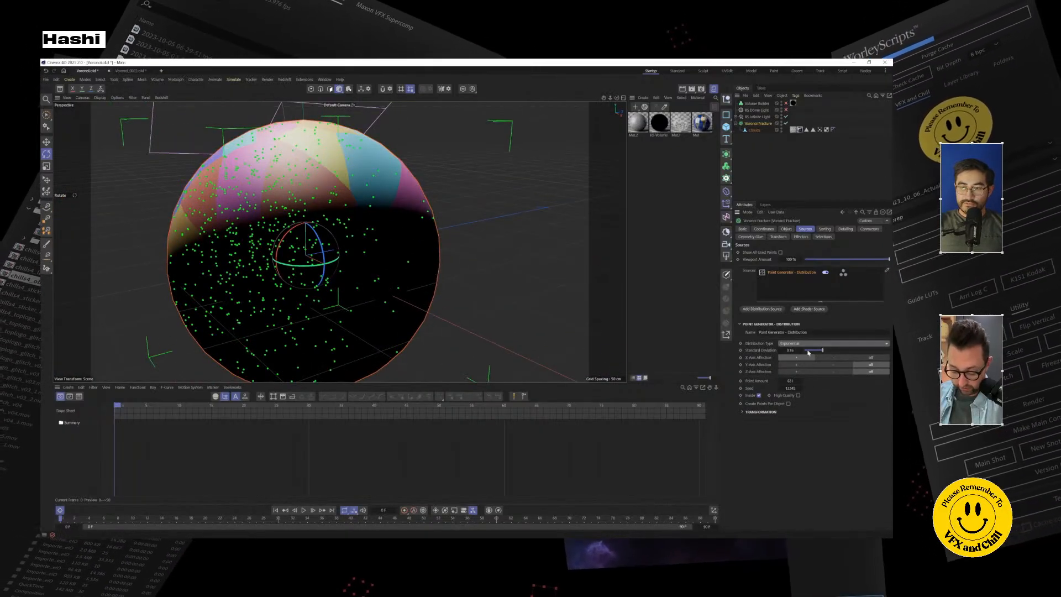
pyautogui.keyDown('alt'); pyautogui.moveTo(386, 277); pyautogui.dragTo(212, 224); pyautogui.keyUp('alt')
pyautogui.scroll(-4, 288, 255)
pyautogui.keyDown('alt'); pyautogui.moveTo(212, 224); pyautogui.dragTo(290, 249, button='middle'); pyautogui.keyUp('alt')
pyautogui.keyDown('alt'); pyautogui.moveTo(290, 250); pyautogui.dragTo(383, 310); pyautogui.keyUp('alt')
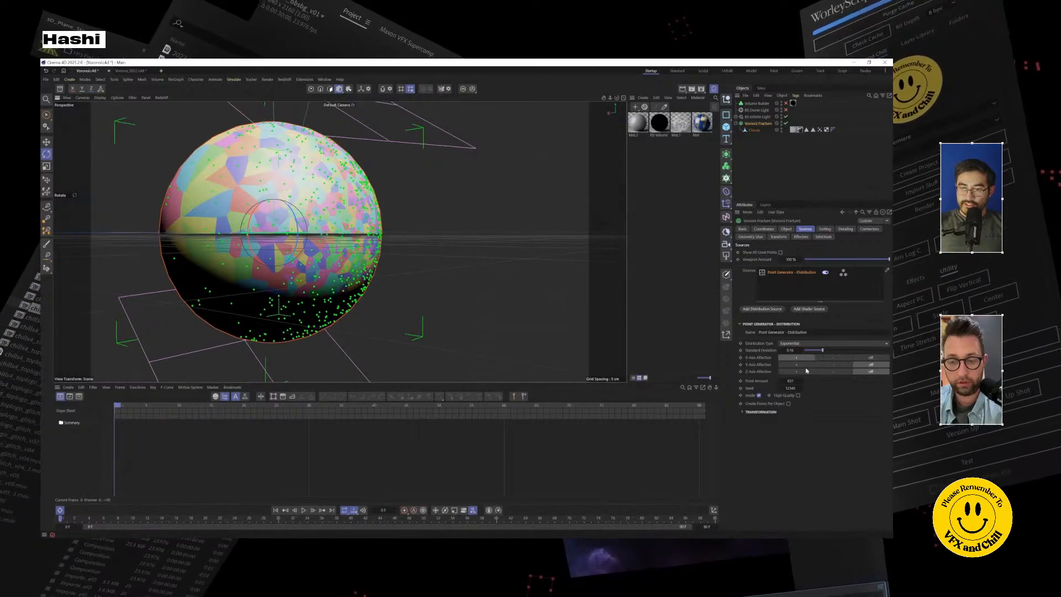
# Step: Try positive Y-axis and Z-axis affection on the exponential distribution, and switch each back off after checking the globe
pyautogui.click(799, 365)
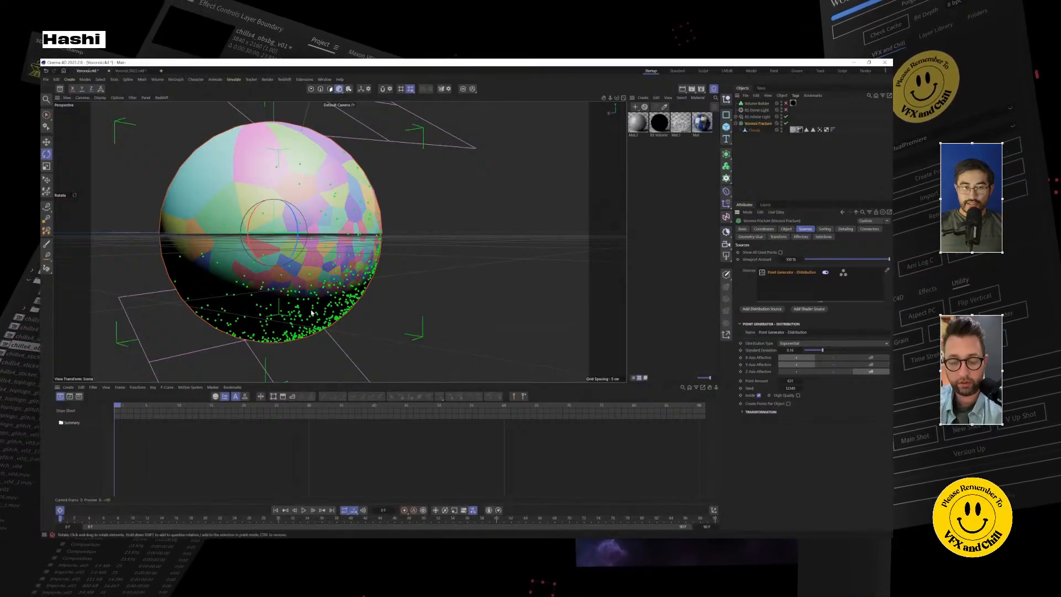
pyautogui.click(873, 365)
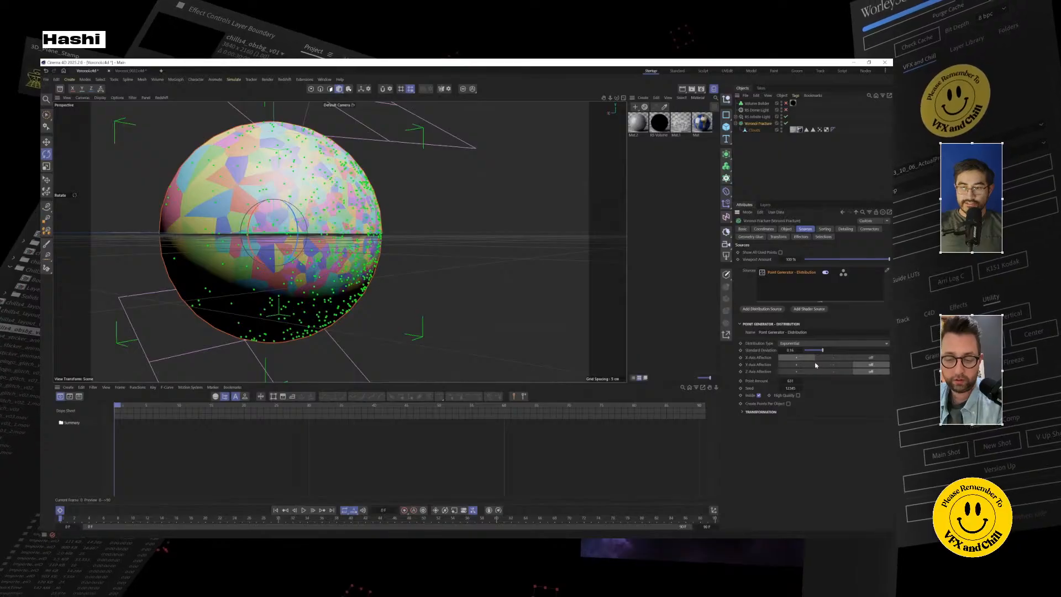
pyautogui.click(796, 372)
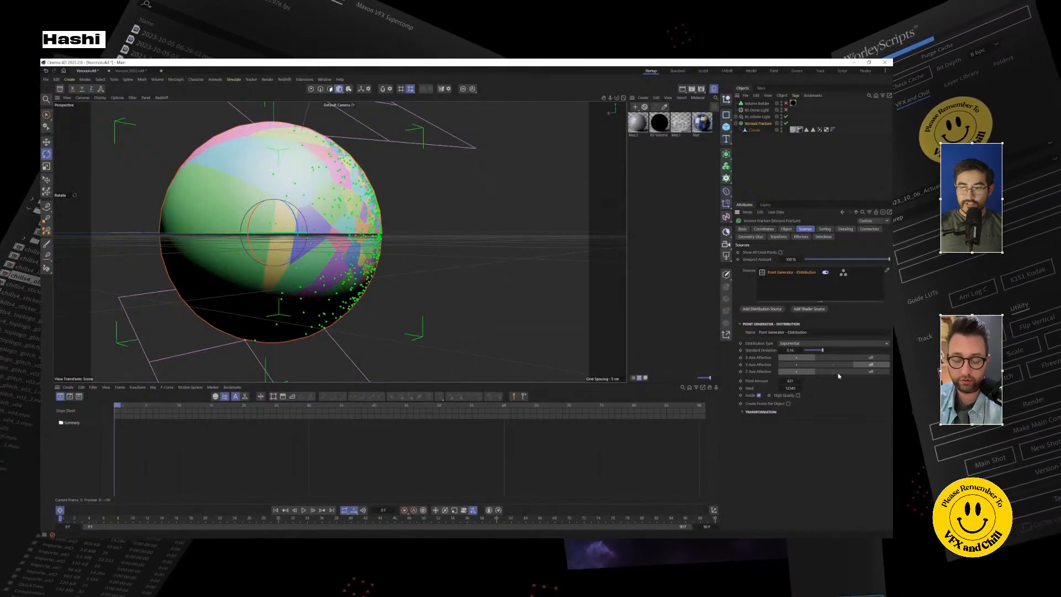
pyautogui.keyDown('alt'); pyautogui.moveTo(378, 277); pyautogui.dragTo(436, 215); pyautogui.keyUp('alt')
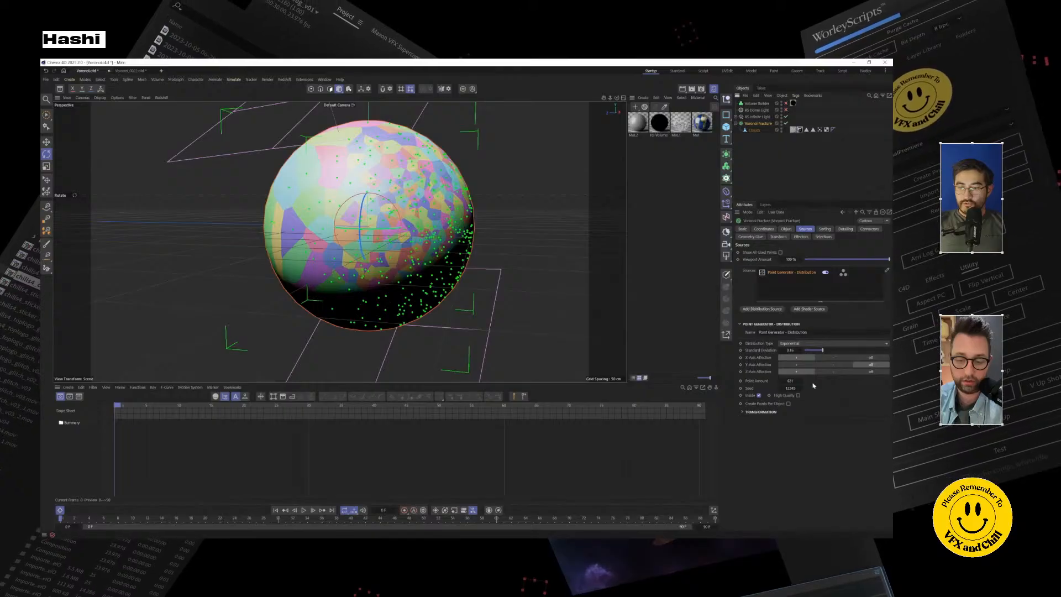
pyautogui.moveTo(484, 272)
pyautogui.keyDown('alt'); pyautogui.mouseDown()
pyautogui.moveTo(453, 270)
pyautogui.moveTo(487, 271)
pyautogui.mouseUp(); pyautogui.keyUp('alt')
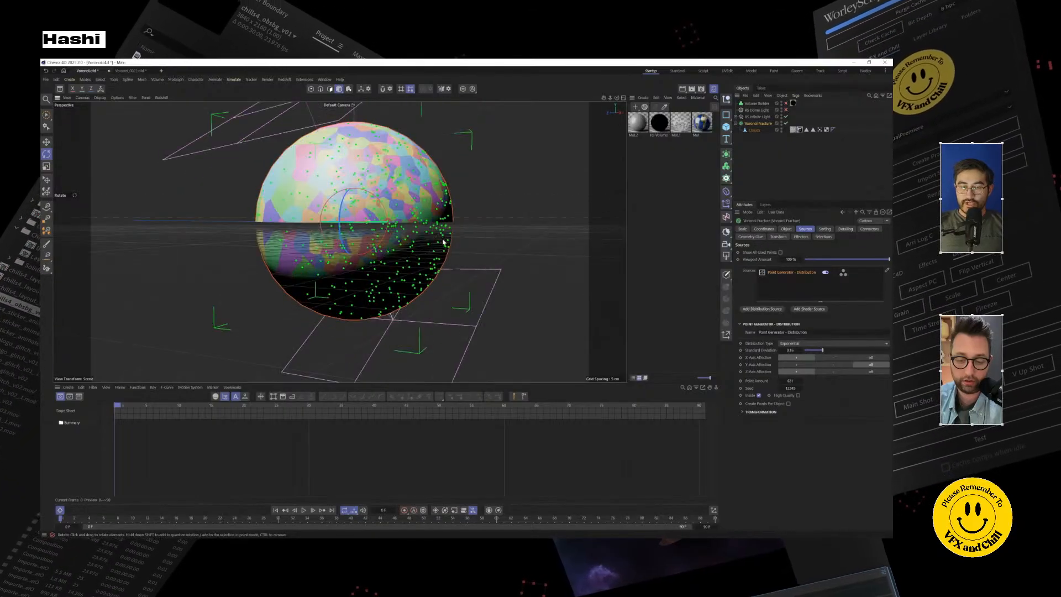
pyautogui.click(871, 371)
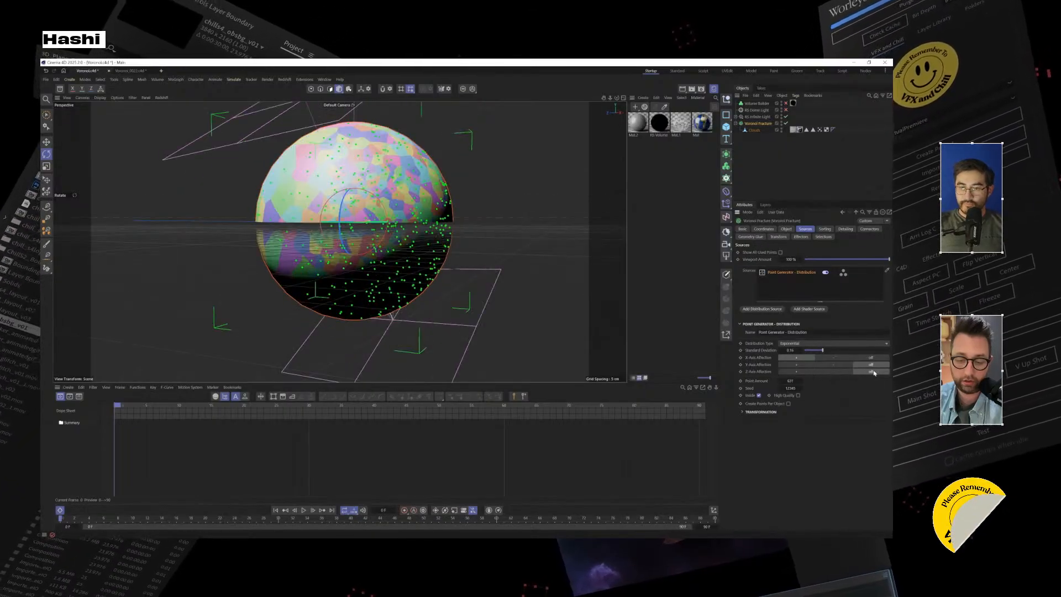
pyautogui.keyDown('alt'); pyautogui.moveTo(366, 220); pyautogui.dragTo(450, 225); pyautogui.keyUp('alt')
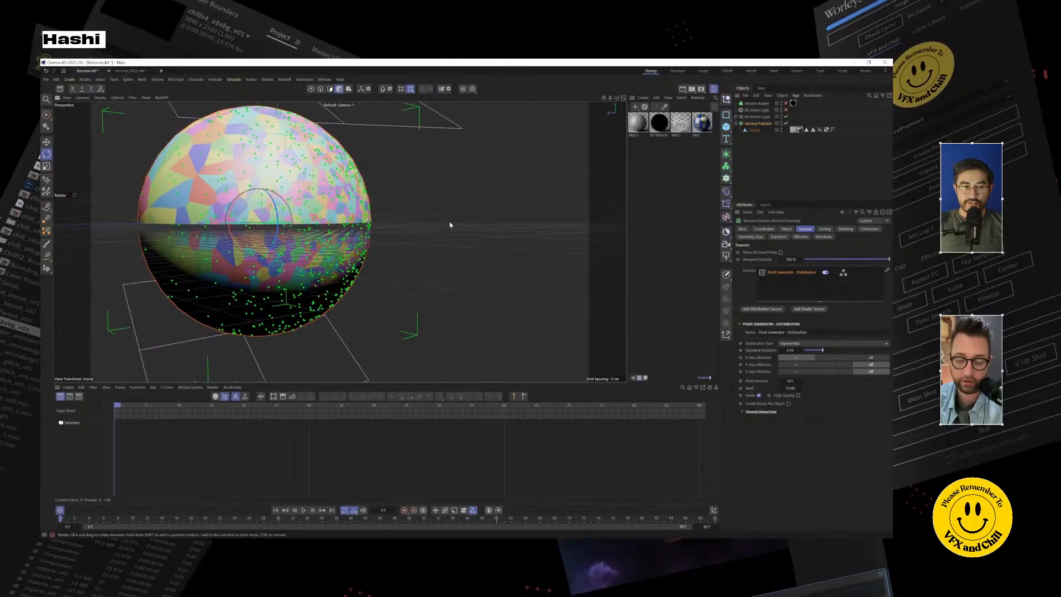
pyautogui.keyDown('alt'); pyautogui.moveTo(277, 255); pyautogui.dragTo(268, 266); pyautogui.keyUp('alt')
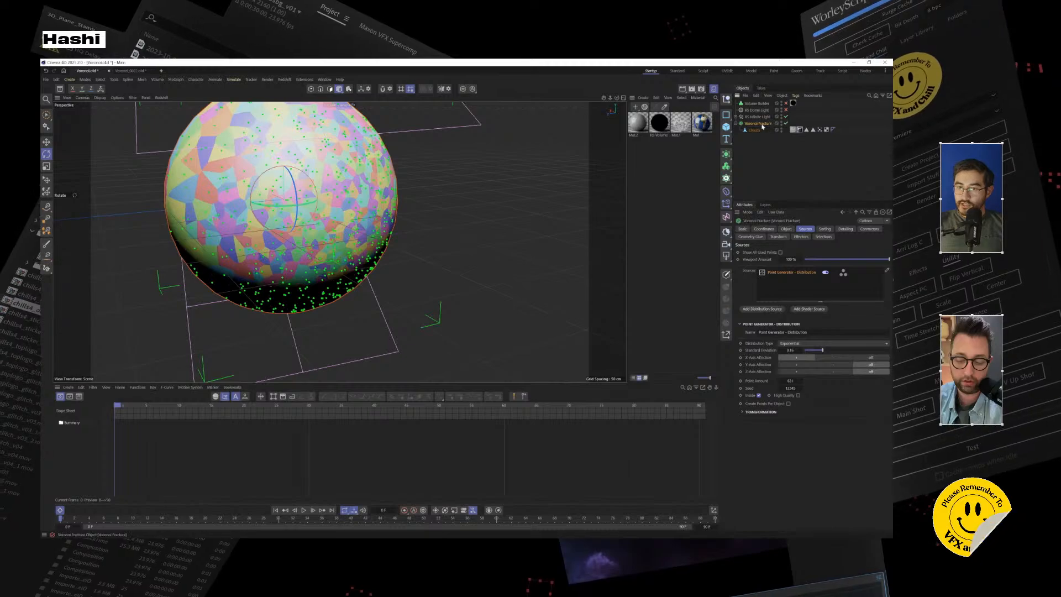
# Step: Turn off Colorize Fragments on the Voronoi Fracture and check the globe's own textures up close
pyautogui.click(785, 230)
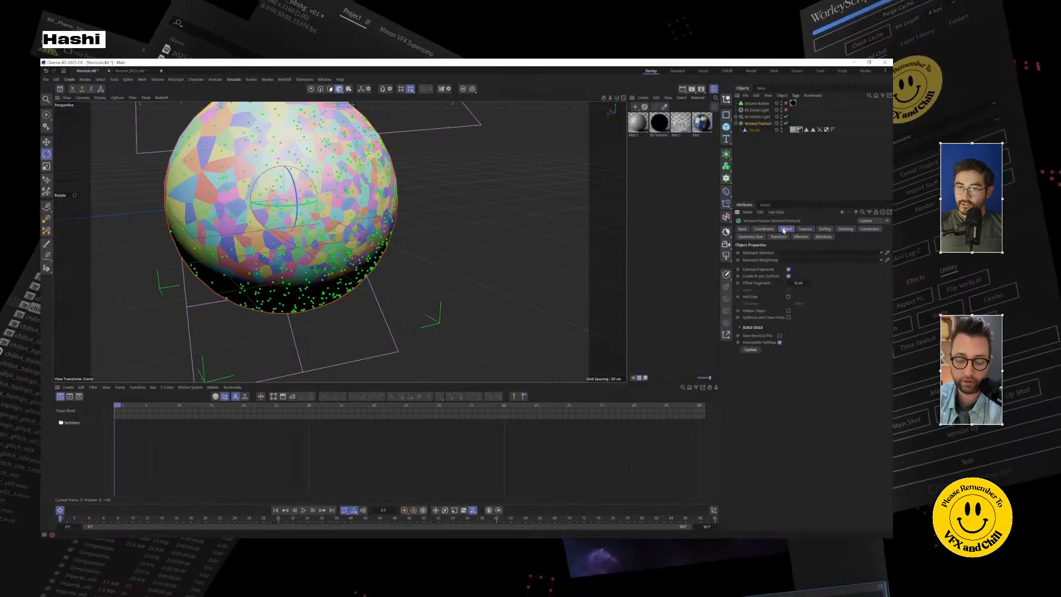
pyautogui.click(788, 269)
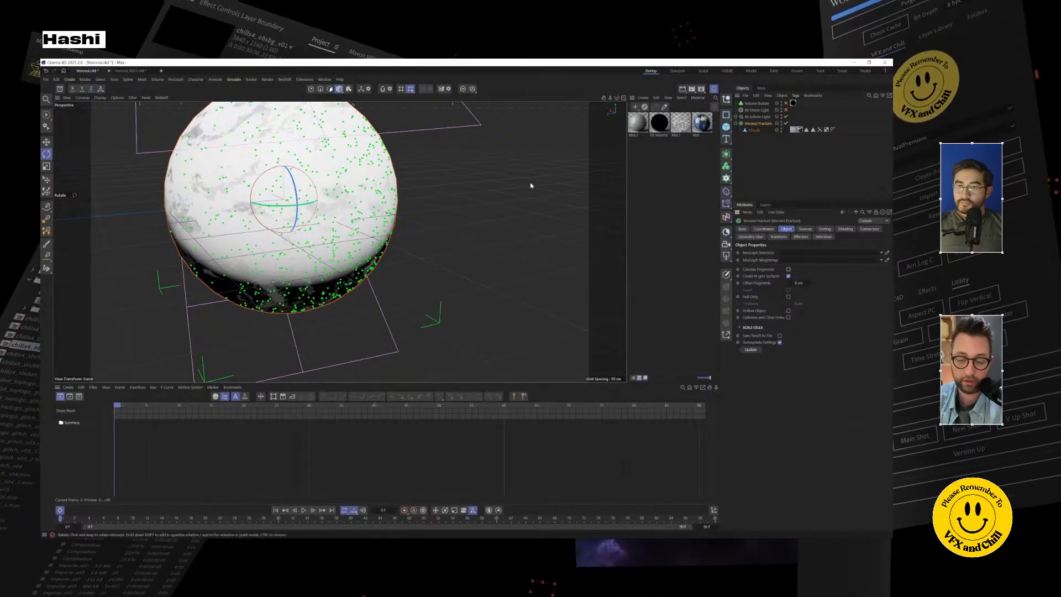
pyautogui.keyDown('alt'); pyautogui.moveTo(501, 209); pyautogui.dragTo(518, 198); pyautogui.keyUp('alt')
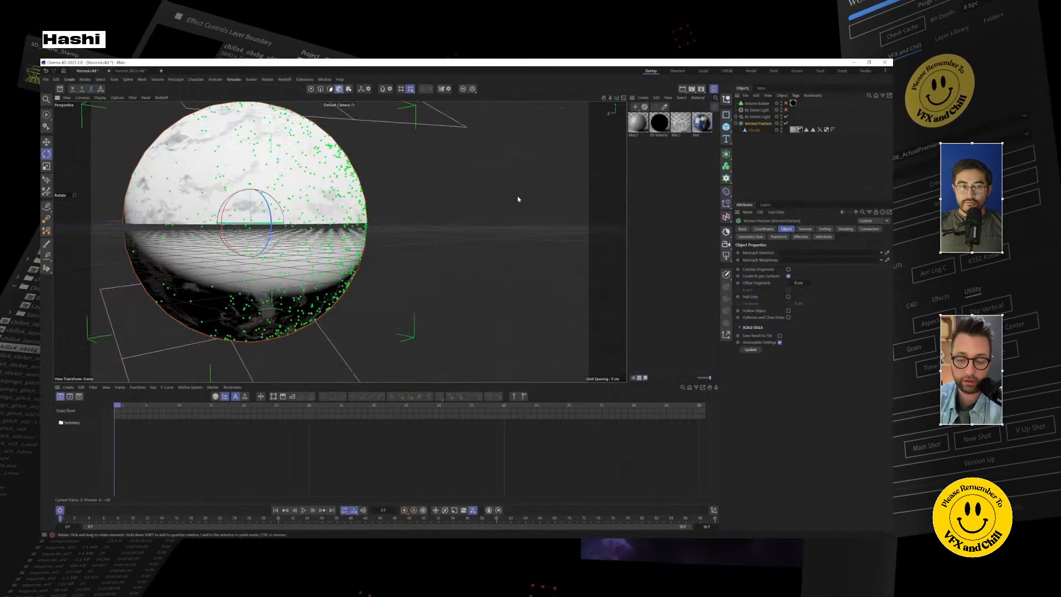
pyautogui.scroll(3, 177, 256)
pyautogui.keyDown('alt'); pyautogui.moveTo(177, 256); pyautogui.dragTo(198, 258, button='middle'); pyautogui.keyUp('alt')
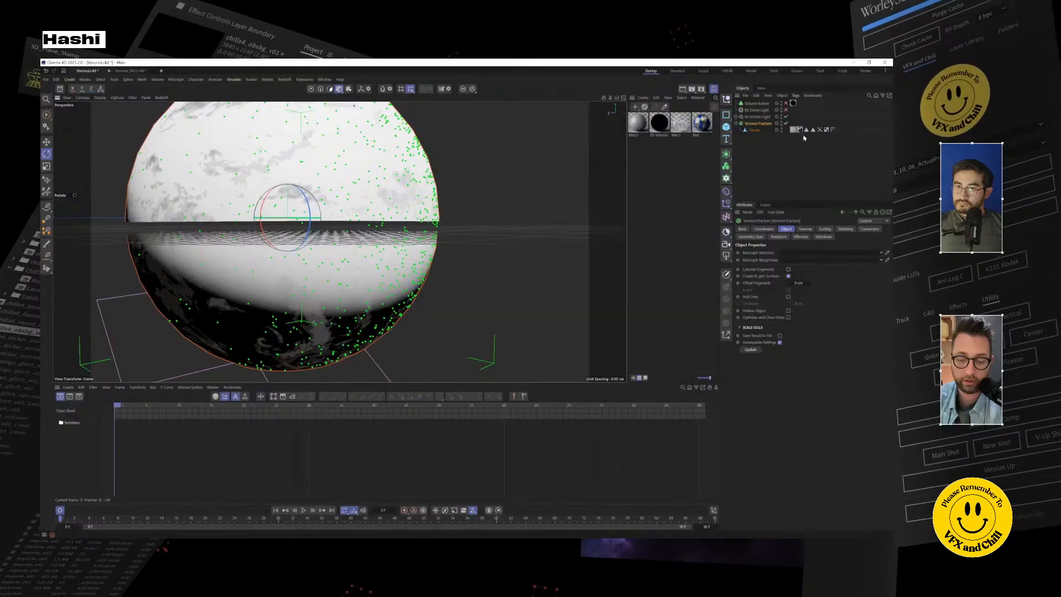
# Step: Enable the Inside Faces and Outside Faces selections on the Voronoi Fracture
pyautogui.click(793, 130)
pyautogui.click(757, 124)
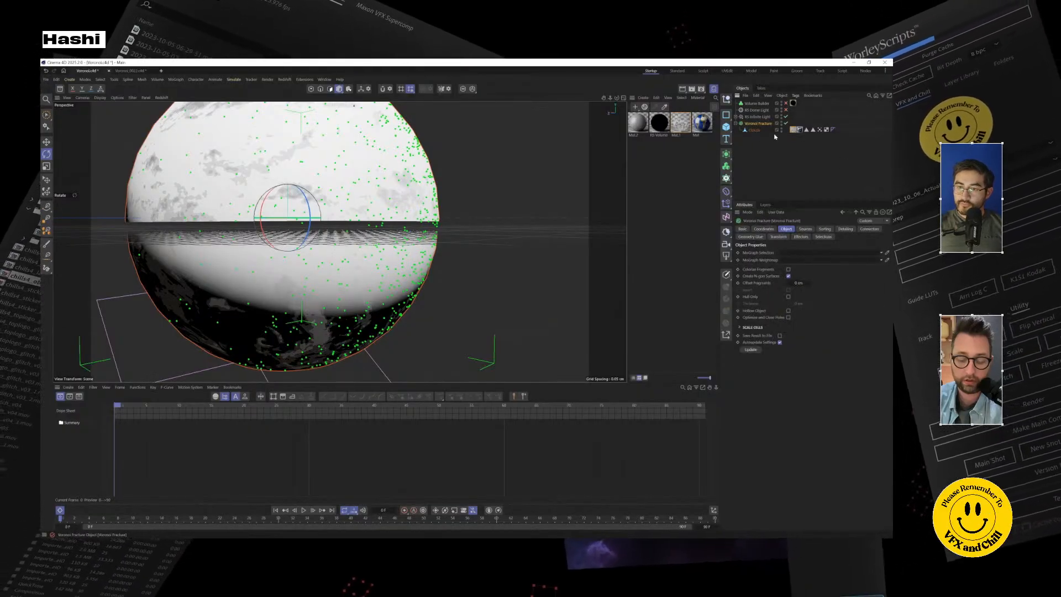
pyautogui.click(822, 237)
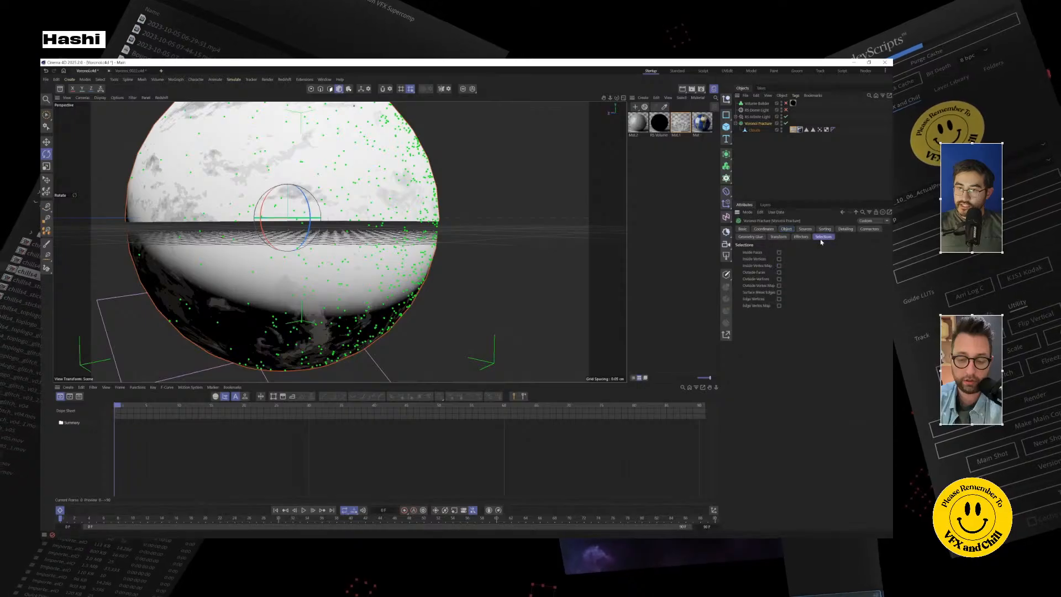
pyautogui.click(779, 252)
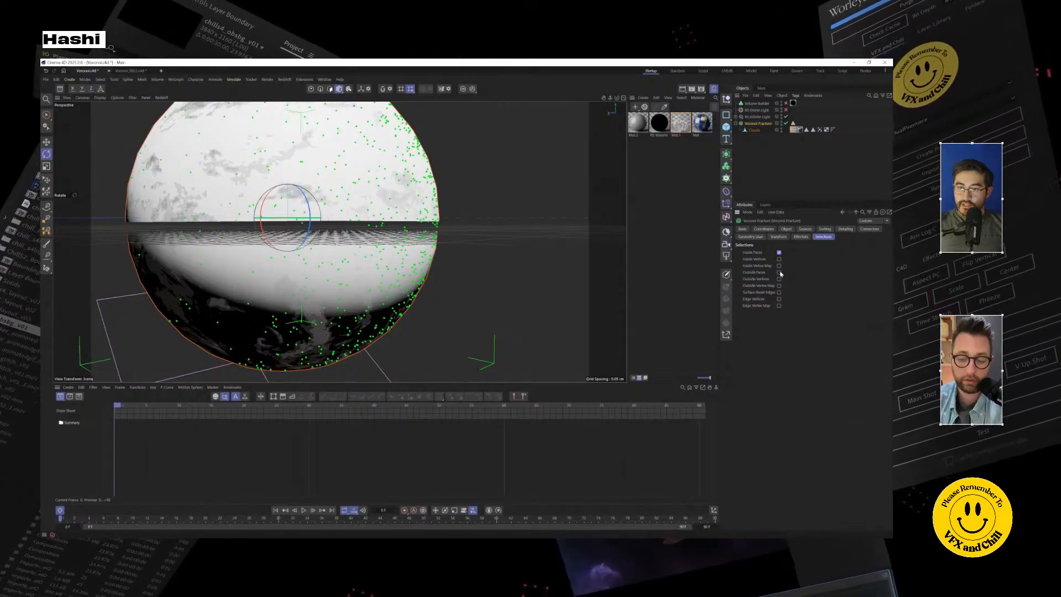
pyautogui.click(778, 273)
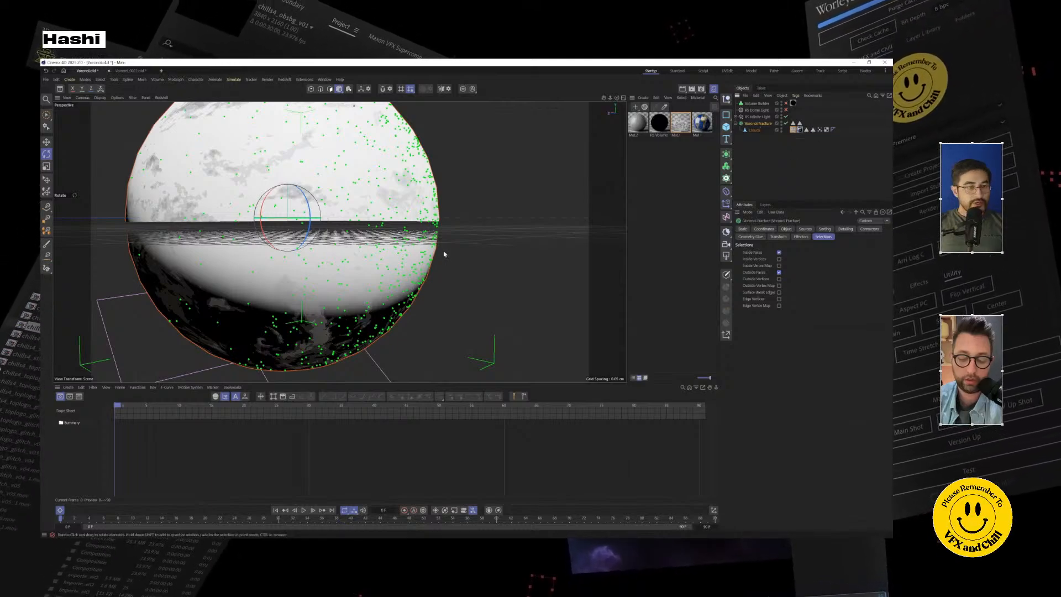
# Step: Move the material tags from the Clouds mesh onto the Voronoi Fracture, restrict the earth material to the Outside Faces selection, and check the globe
pyautogui.moveTo(443, 255)
pyautogui.keyDown('alt'); pyautogui.mouseDown()
pyautogui.moveTo(457, 272)
pyautogui.moveTo(448, 265)
pyautogui.mouseUp(); pyautogui.keyUp('alt')
pyautogui.moveTo(793, 129); pyautogui.dragTo(809, 125)
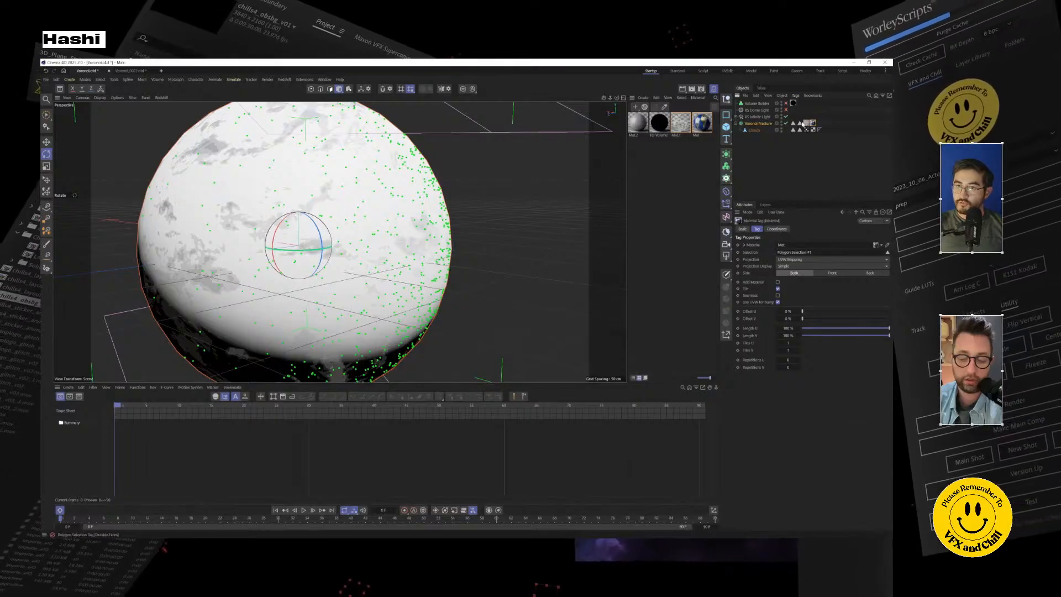
pyautogui.click(801, 123)
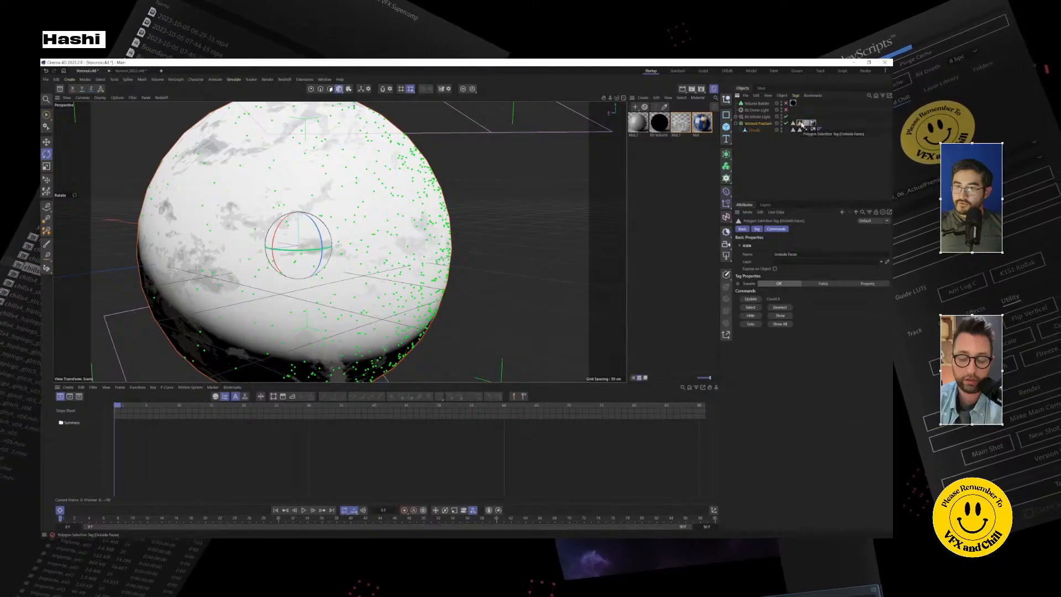
pyautogui.click(804, 123)
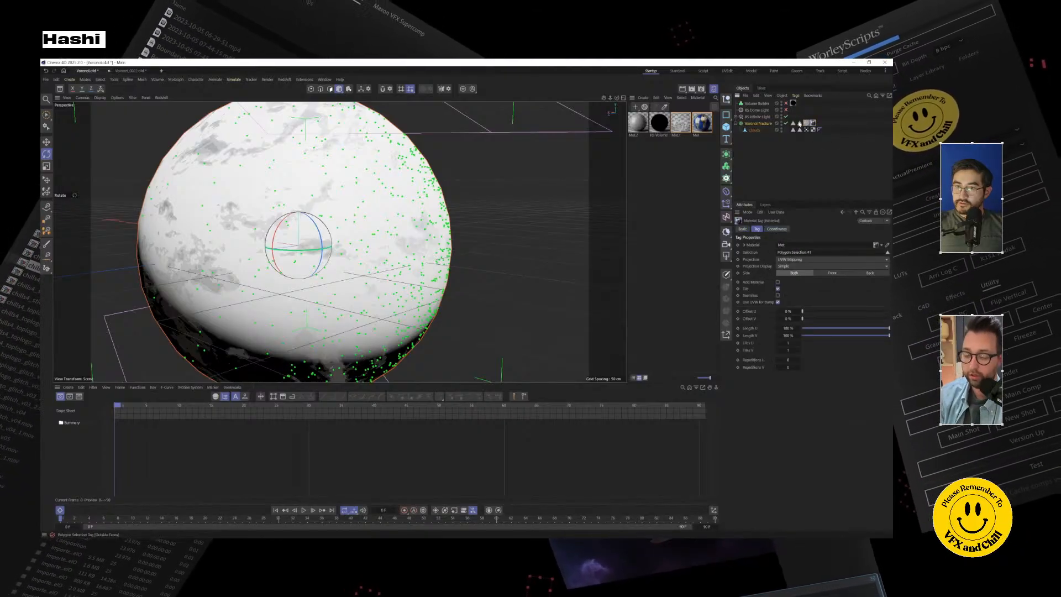
pyautogui.moveTo(810, 243); pyautogui.dragTo(812, 252)
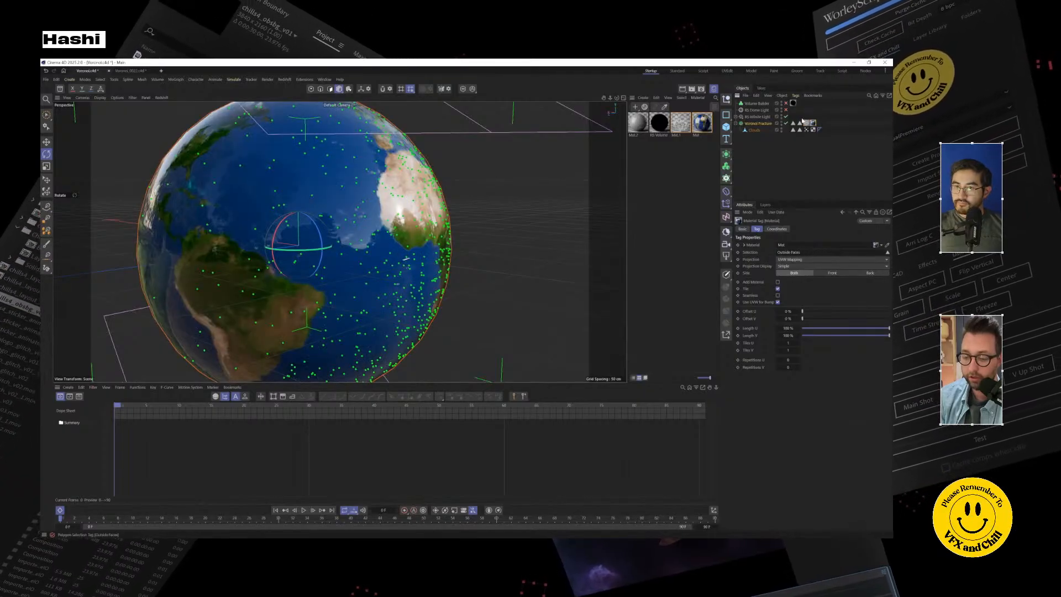
pyautogui.click(757, 124)
pyautogui.click(799, 130)
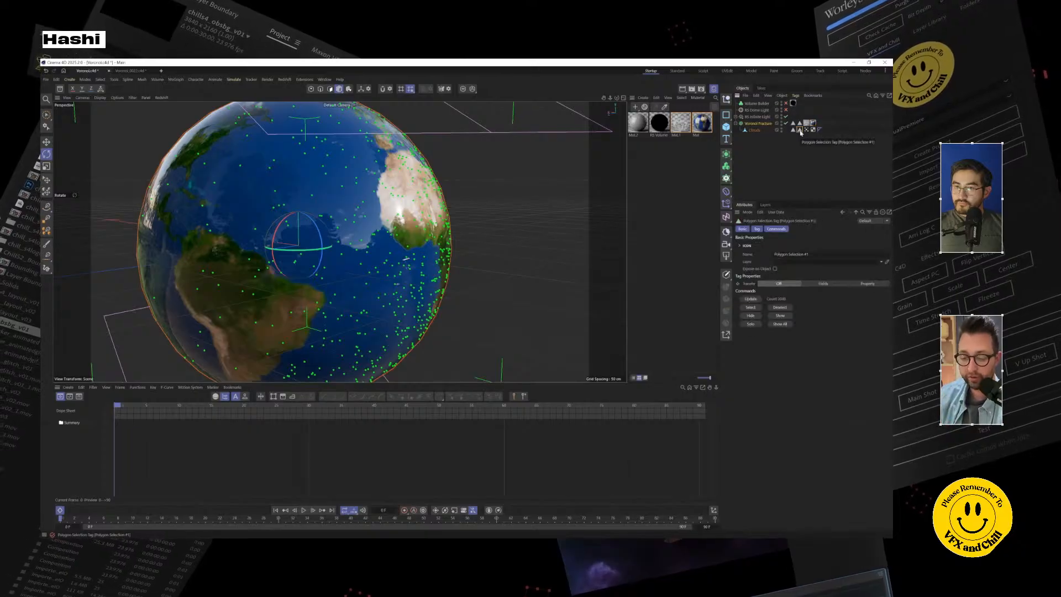
pyautogui.scroll(-2, 308, 212)
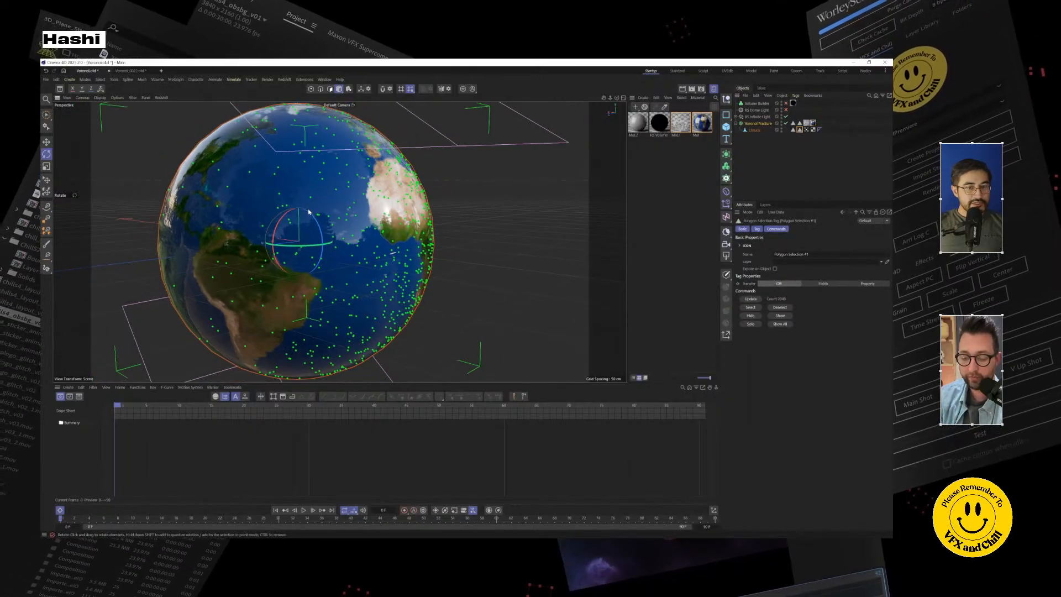
pyautogui.scroll(-4, 308, 212)
pyautogui.keyDown('alt'); pyautogui.moveTo(339, 259); pyautogui.dragTo(344, 200, button='middle'); pyautogui.keyUp('alt')
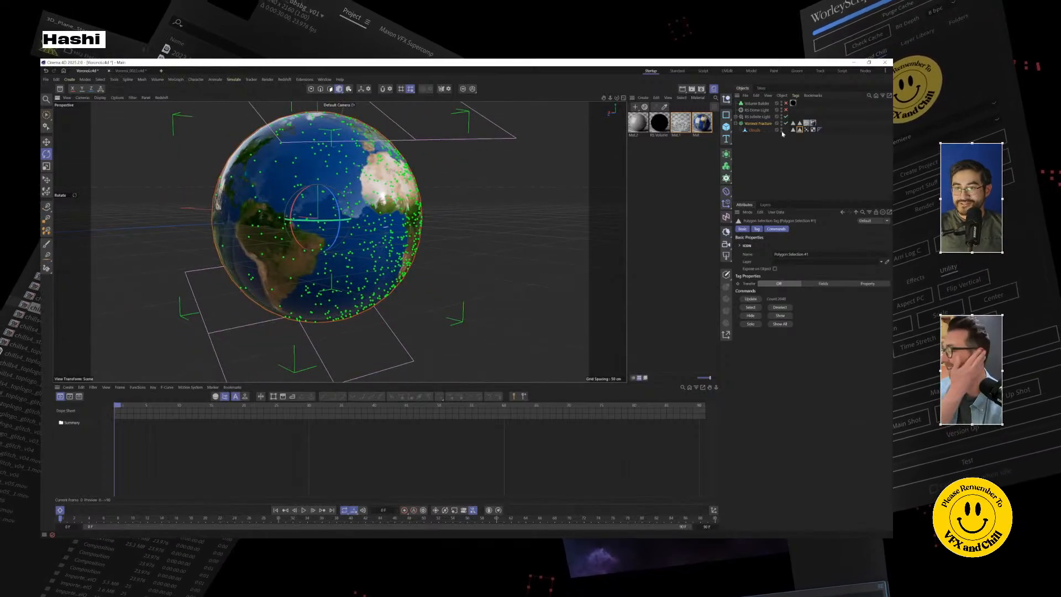
# Step: Add a Rigid Body simulation tag to the Voronoi Fracture
pyautogui.click(758, 124)
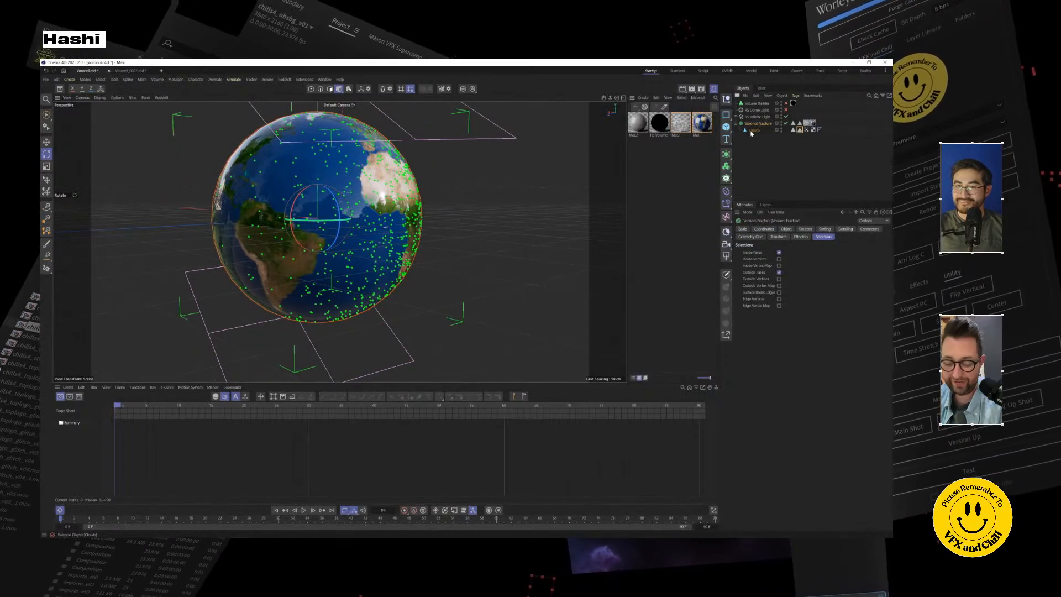
pyautogui.click(751, 130)
pyautogui.click(756, 124)
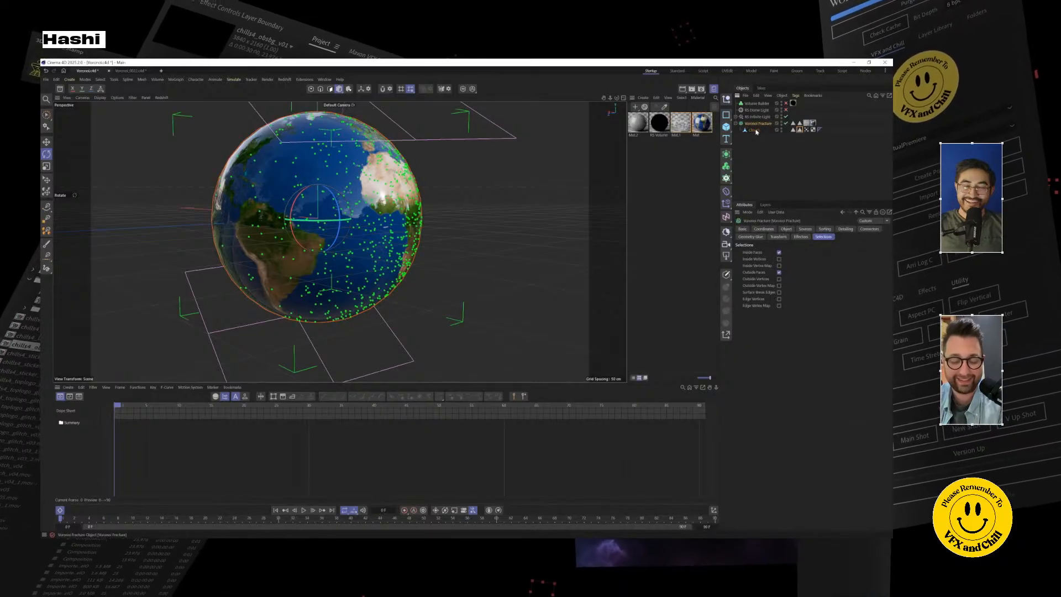
pyautogui.keyDown('alt'); pyautogui.moveTo(376, 257); pyautogui.dragTo(436, 279, button='middle'); pyautogui.keyUp('alt')
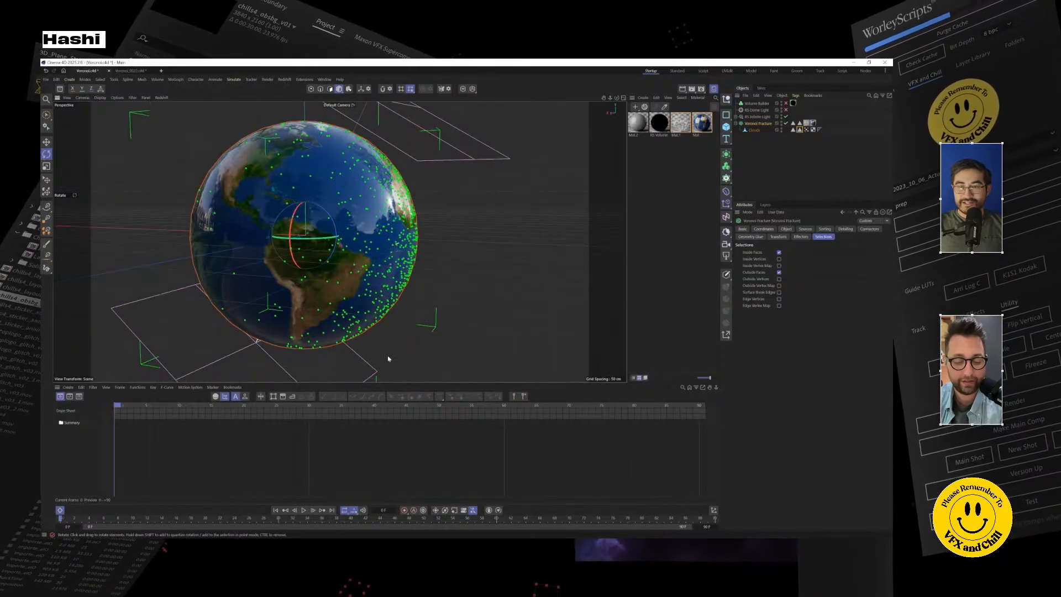
pyautogui.rightClick(761, 126)
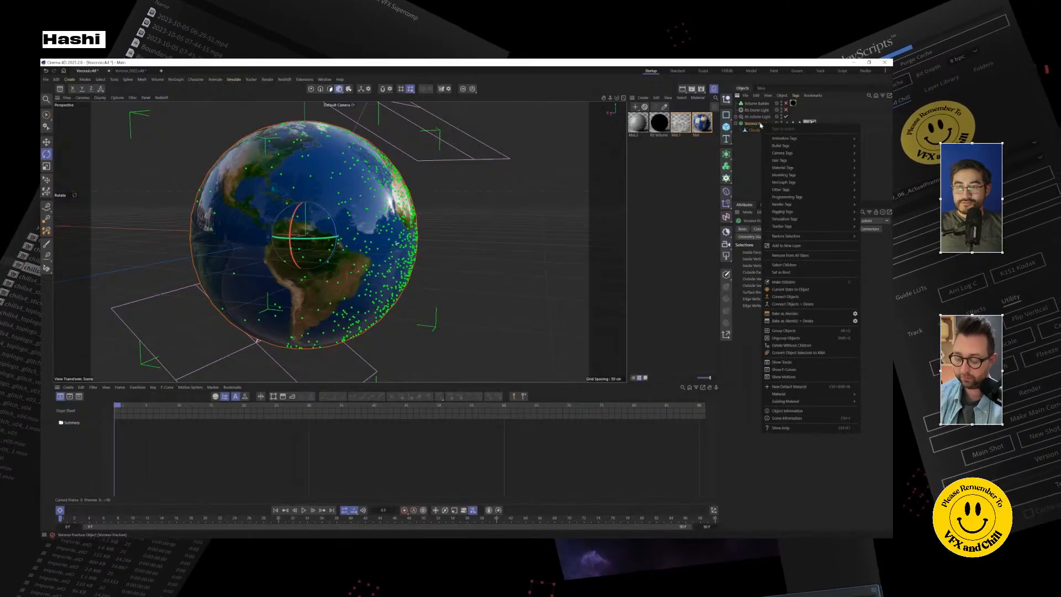
pyautogui.moveTo(795, 218)
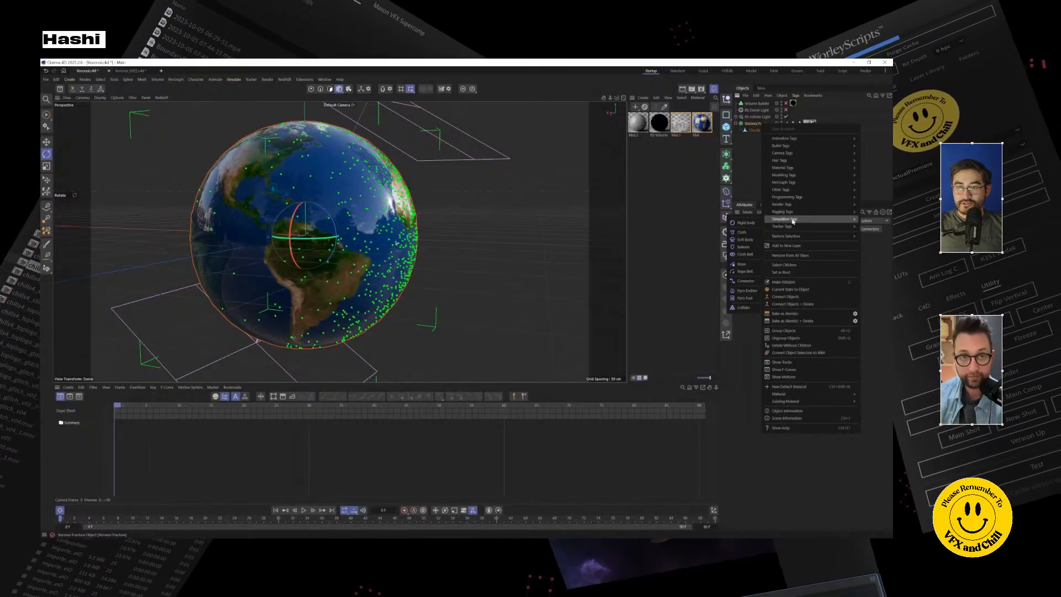
pyautogui.click(746, 224)
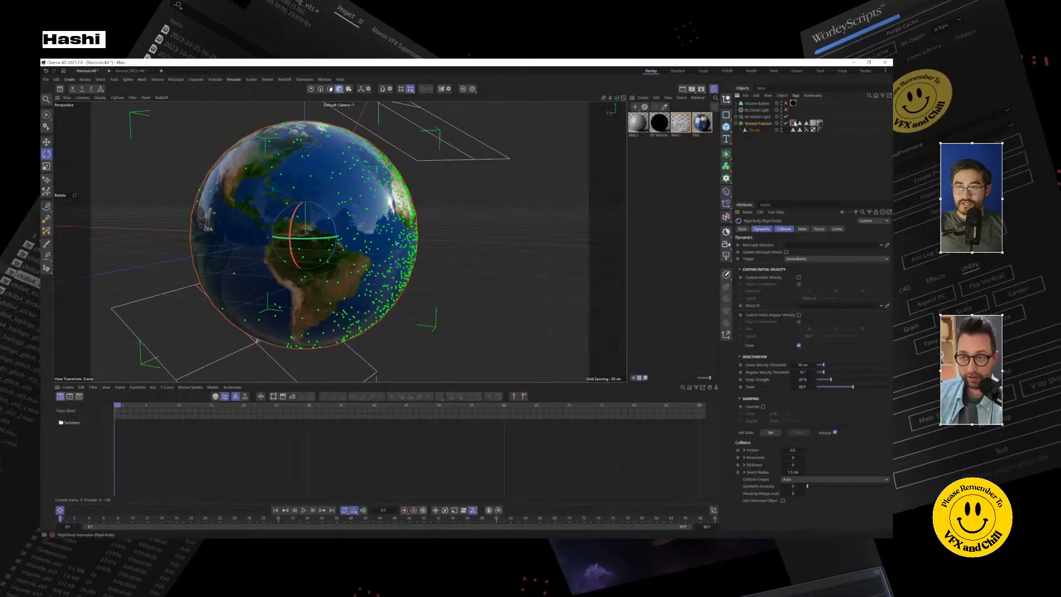
# Step: Open the project's simulation settings and save the project as Voronoi_Show
pyautogui.hotkey('ctrl', 'd')
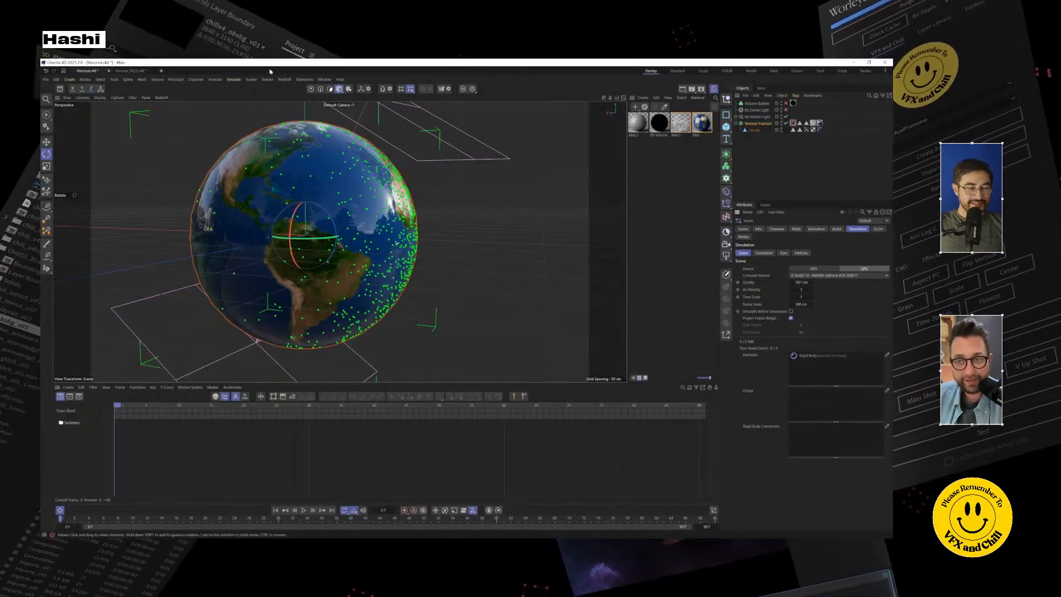
pyautogui.click(48, 79)
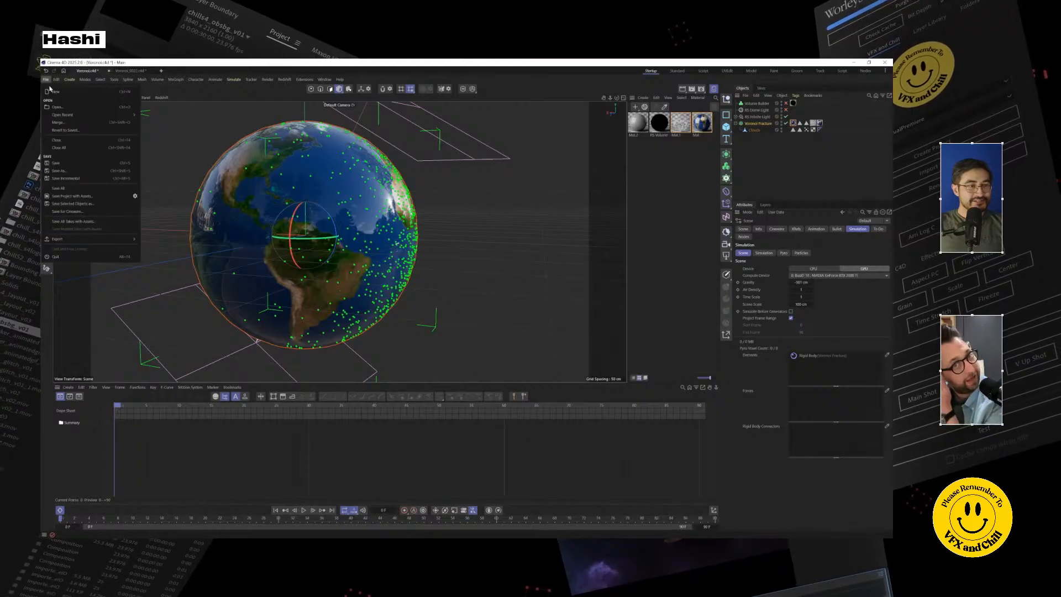
pyautogui.click(105, 169)
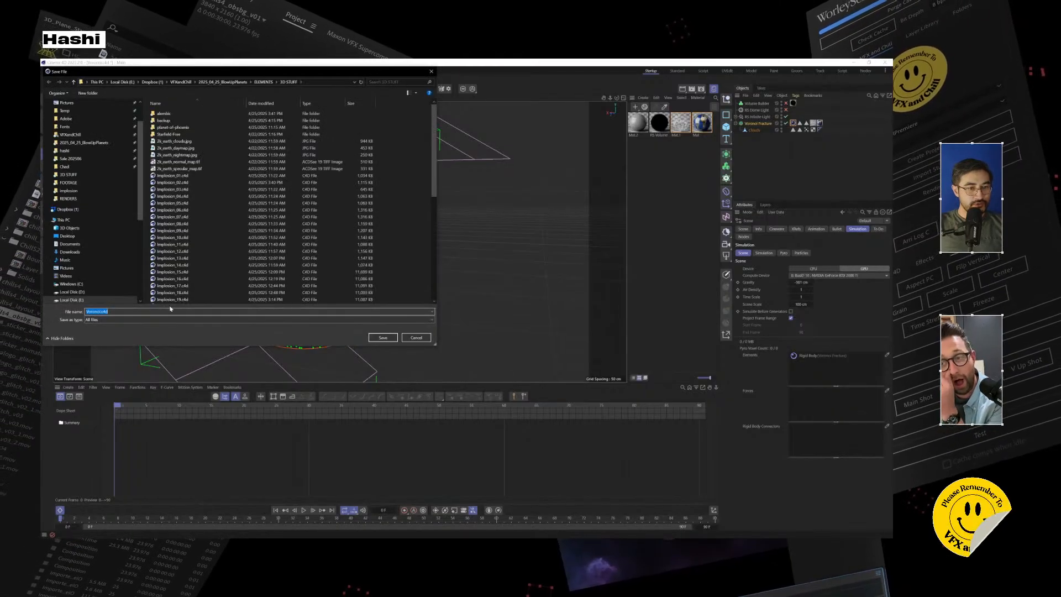
pyautogui.press('BackSpace')
pyautogui.press('BackSpace')
pyautogui.press('BackSpace')
pyautogui.press('BackSpace')
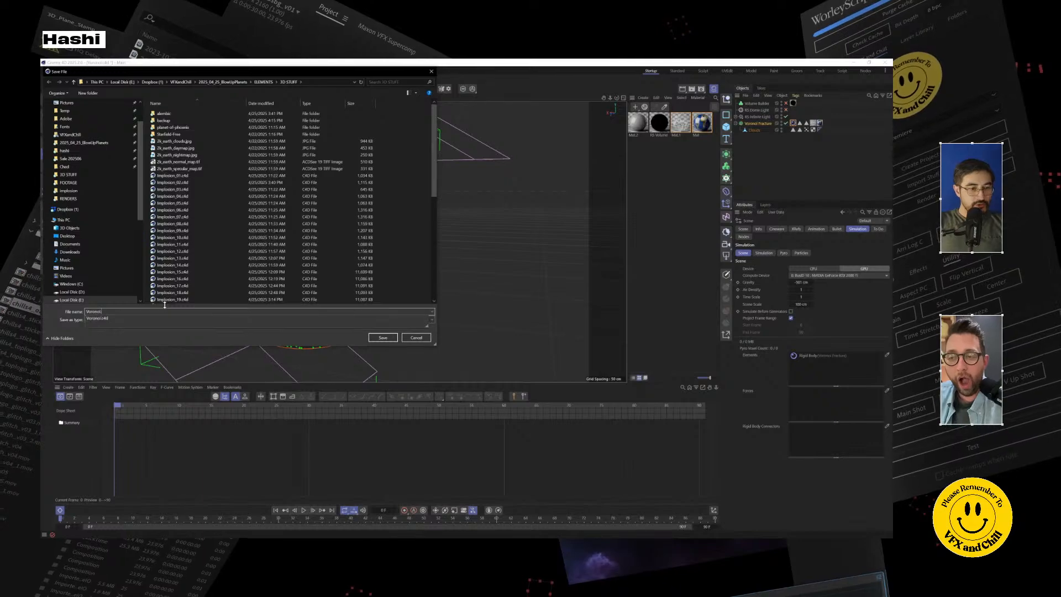
pyautogui.write('Show')
pyautogui.press('Return')
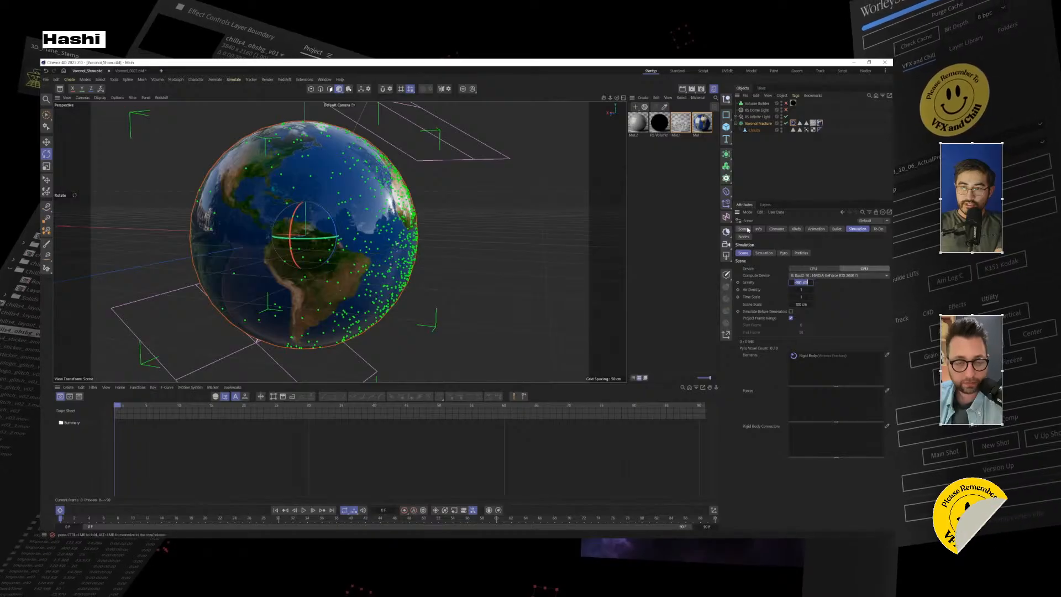
# Step: Set the simulation scene's gravity to 0 cm and look through the Pyro and Particles settings
pyautogui.write('0')
pyautogui.press('Return')
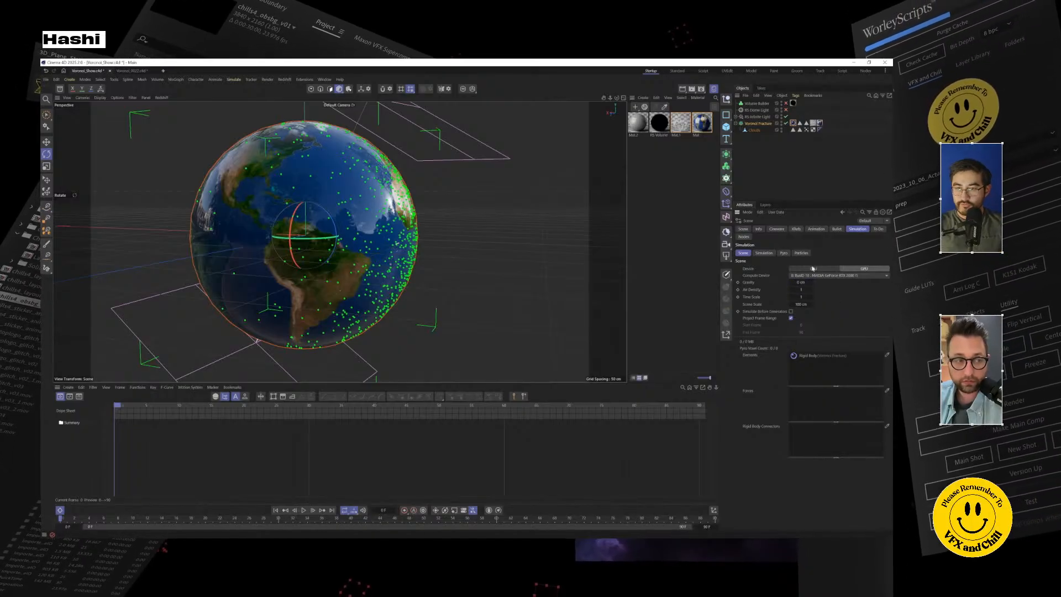
pyautogui.click(783, 252)
pyautogui.click(801, 253)
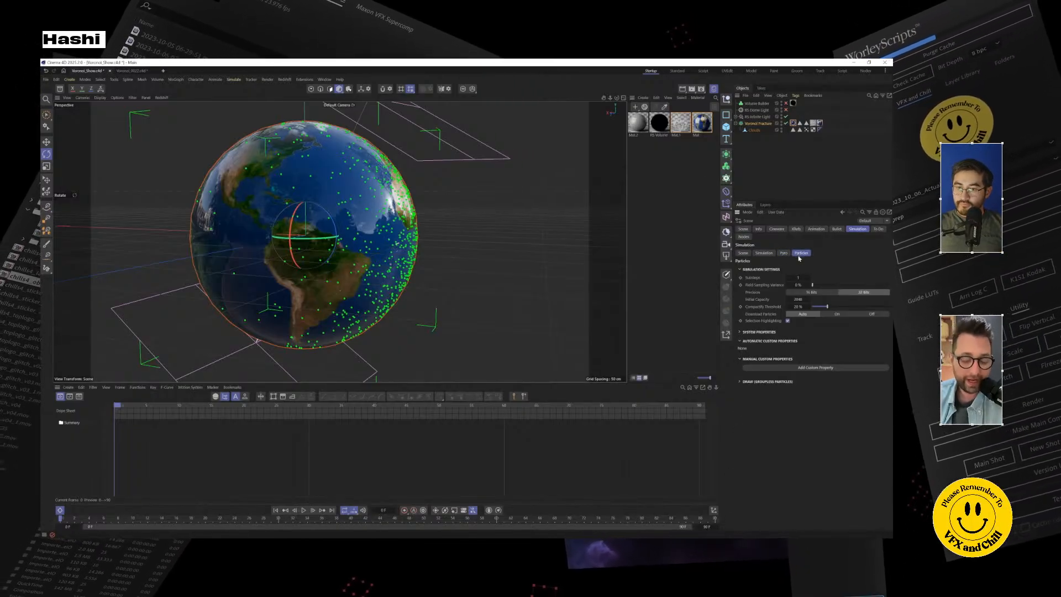
# Step: Set the simulation scene's time scale to 0.25 and air density to 0, and save the project
pyautogui.click(758, 123)
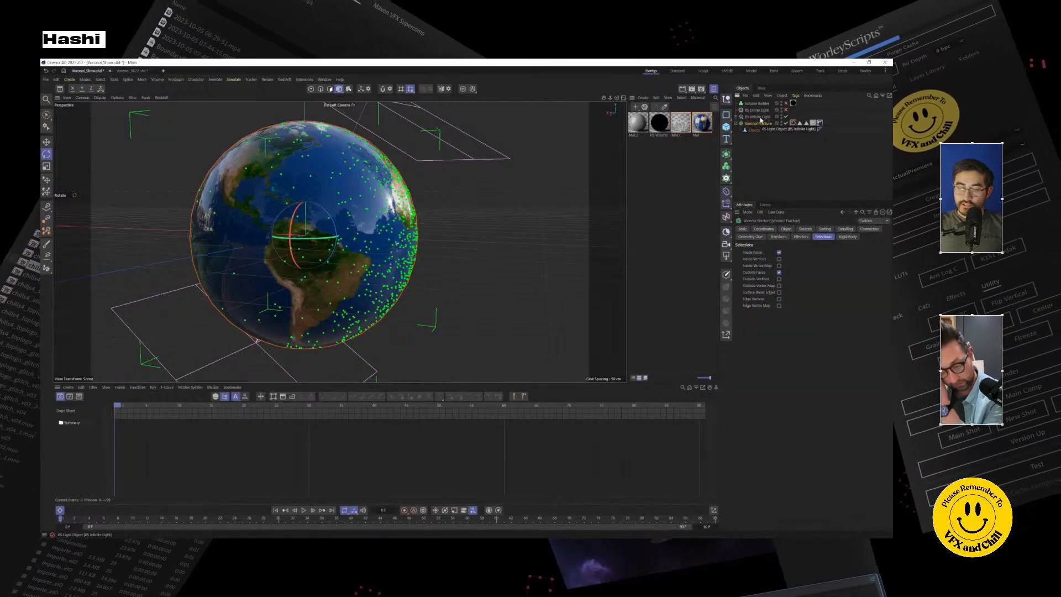
pyautogui.hotkey('ctrl', 'd')
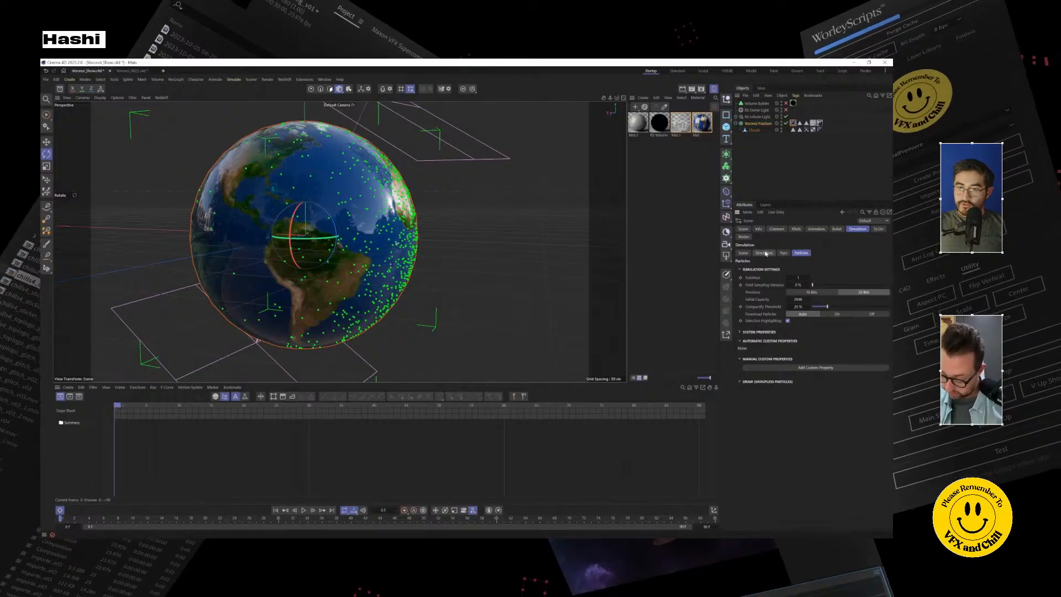
pyautogui.click(743, 252)
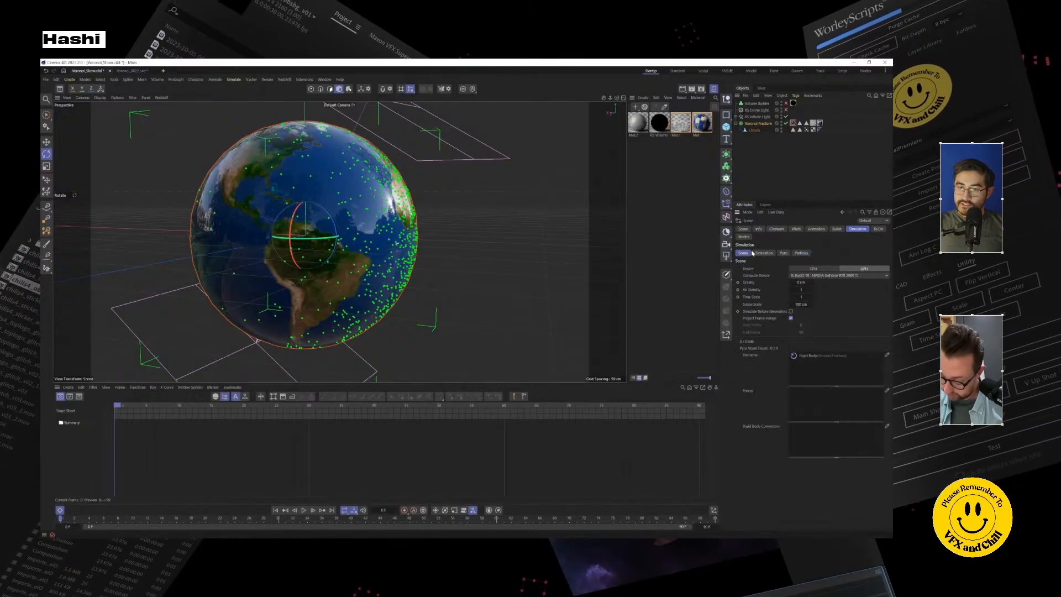
pyautogui.click(798, 298)
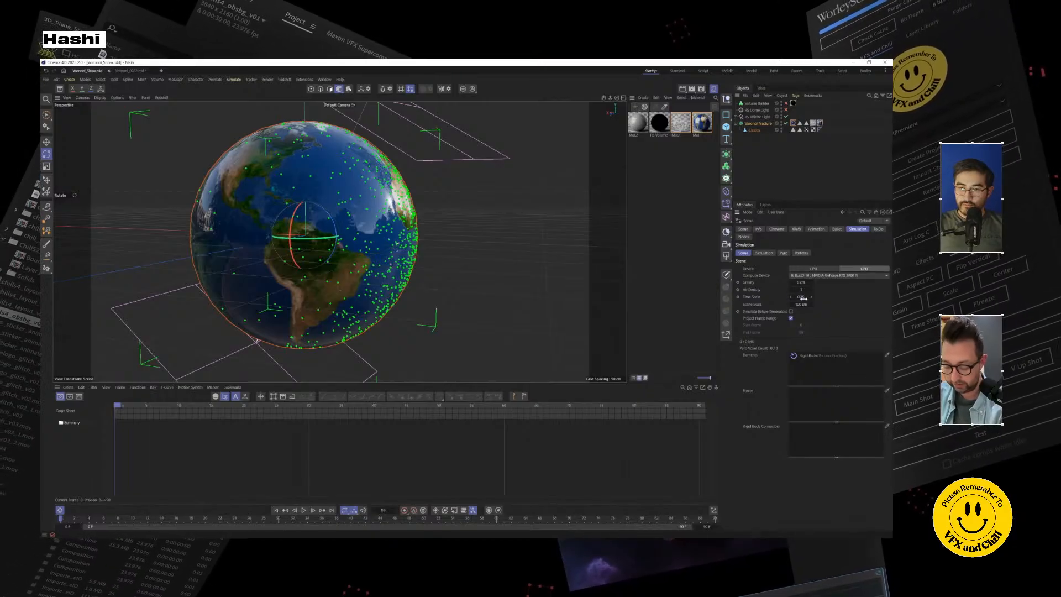
pyautogui.click(807, 289)
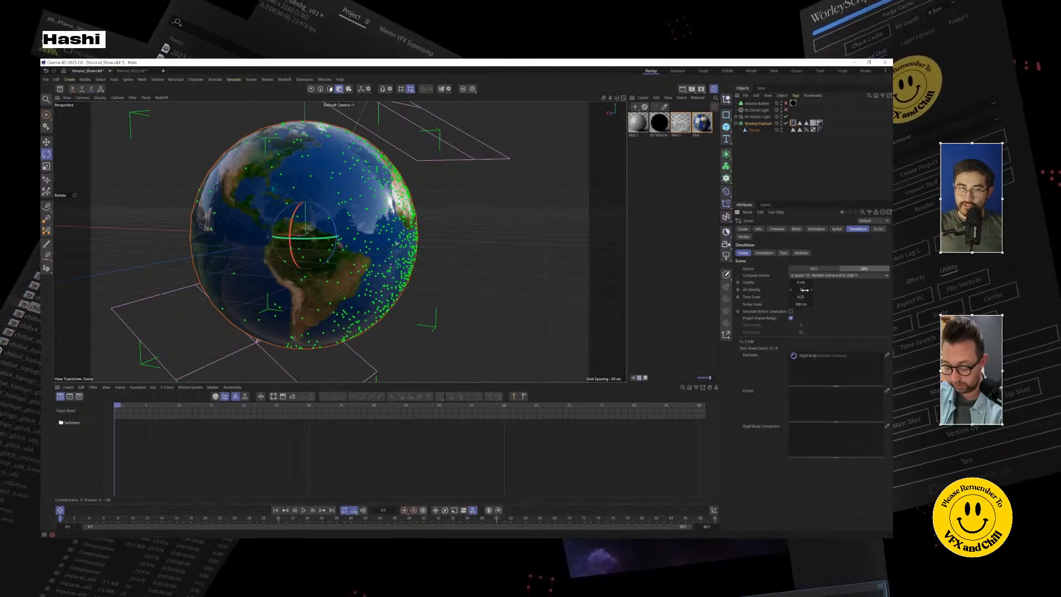
pyautogui.hotkey('ctrl', 's')
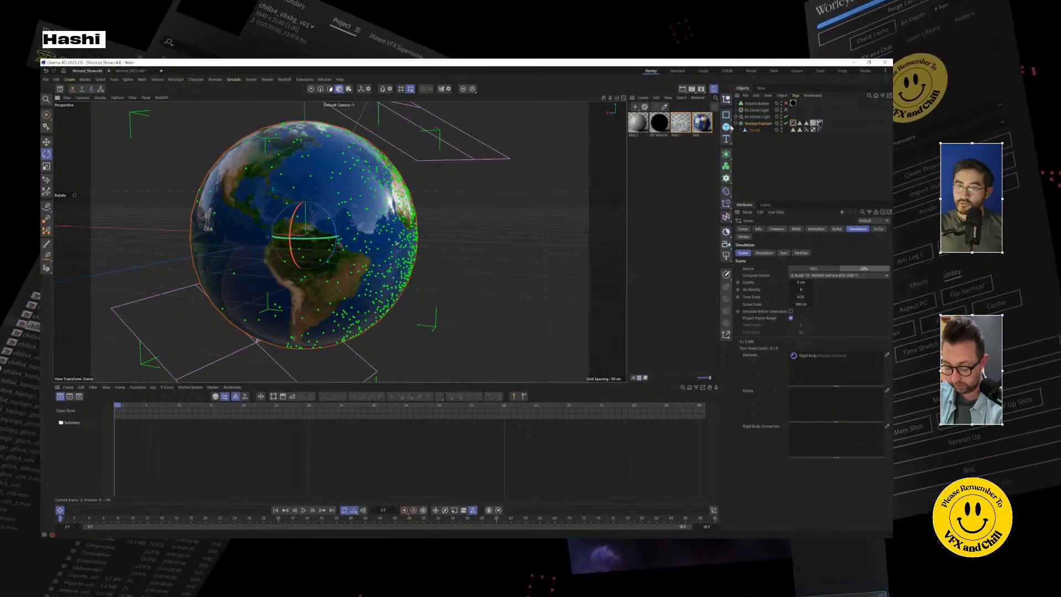
# Step: Add a sphere, shrink it to a tiny projectile, and place it well outside the globe
pyautogui.moveTo(726, 127); pyautogui.dragTo(794, 159)
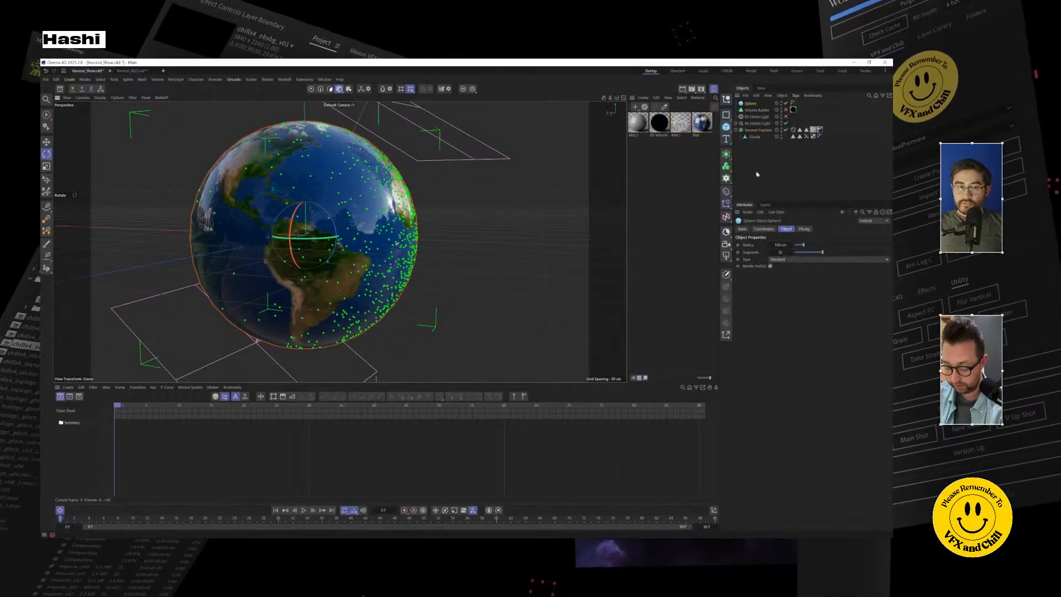
pyautogui.click(47, 141)
pyautogui.moveTo(274, 235); pyautogui.dragTo(457, 251)
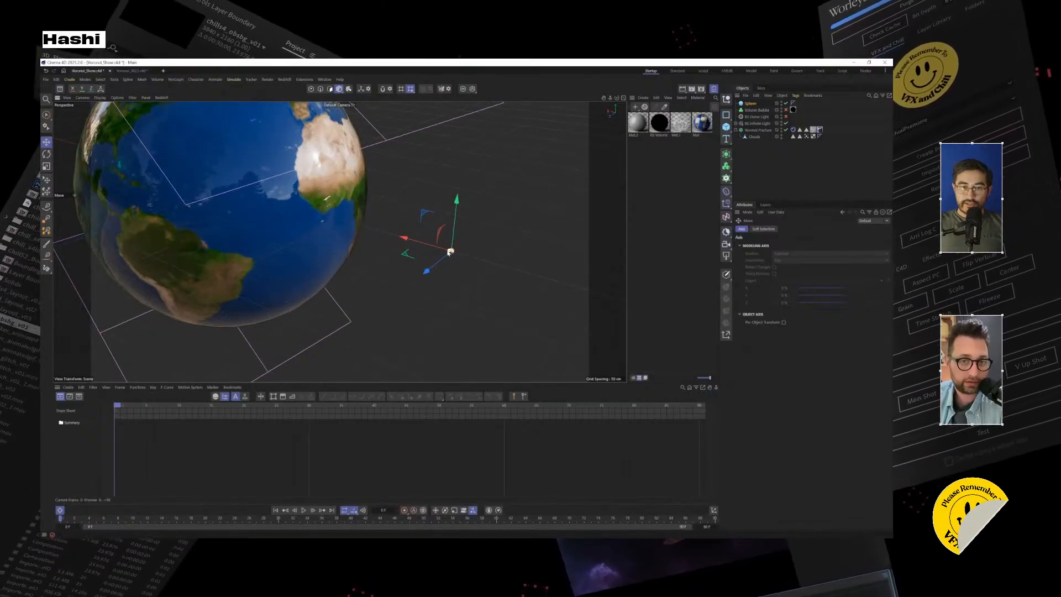
pyautogui.moveTo(424, 244); pyautogui.dragTo(455, 301)
# Step: Give the small sphere a Rigid Body tag with Custom Initial Velocity enabled and Shoot At targeting the Clouds mesh
pyautogui.click(749, 104)
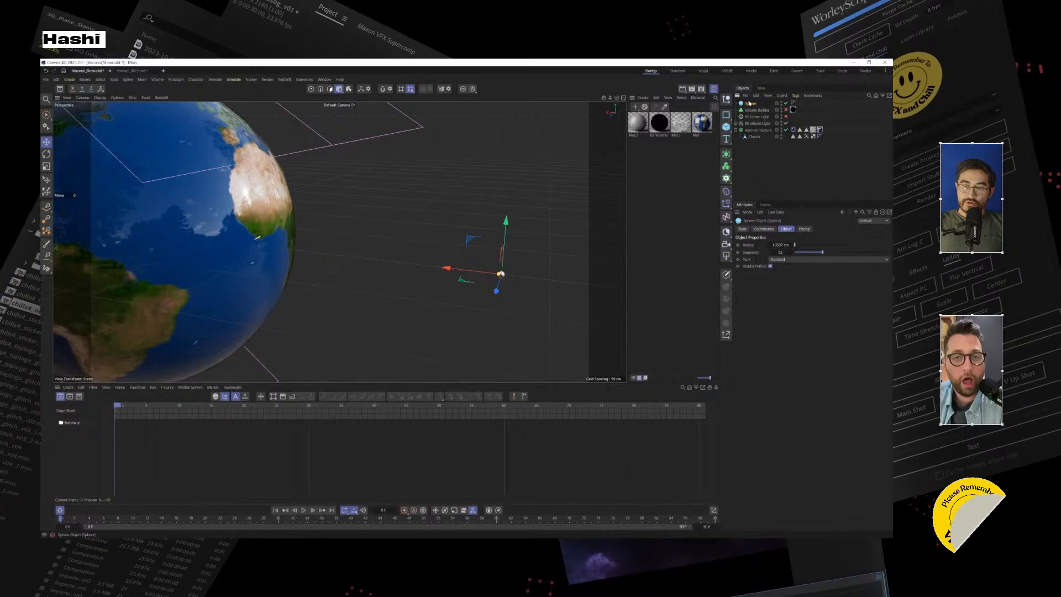
pyautogui.rightClick(751, 105)
pyautogui.moveTo(807, 200)
pyautogui.click(862, 203)
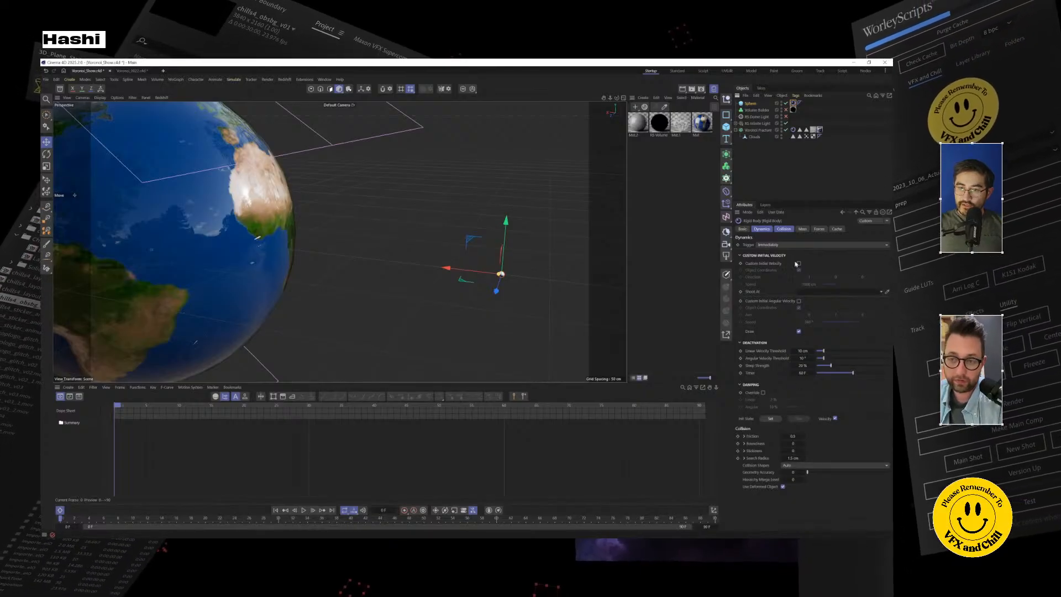
pyautogui.click(798, 264)
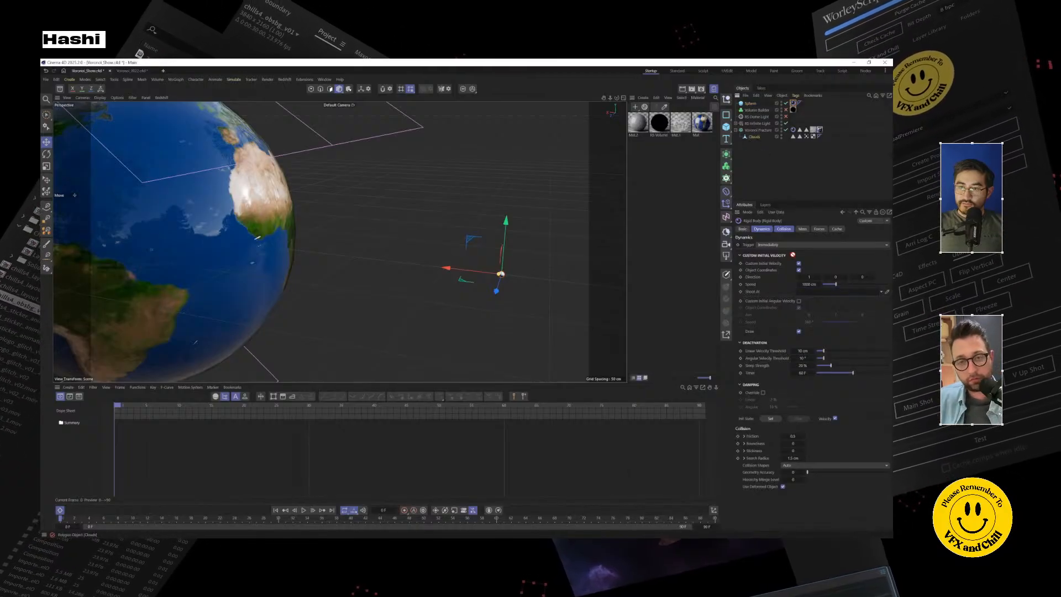
pyautogui.moveTo(811, 295); pyautogui.dragTo(812, 292)
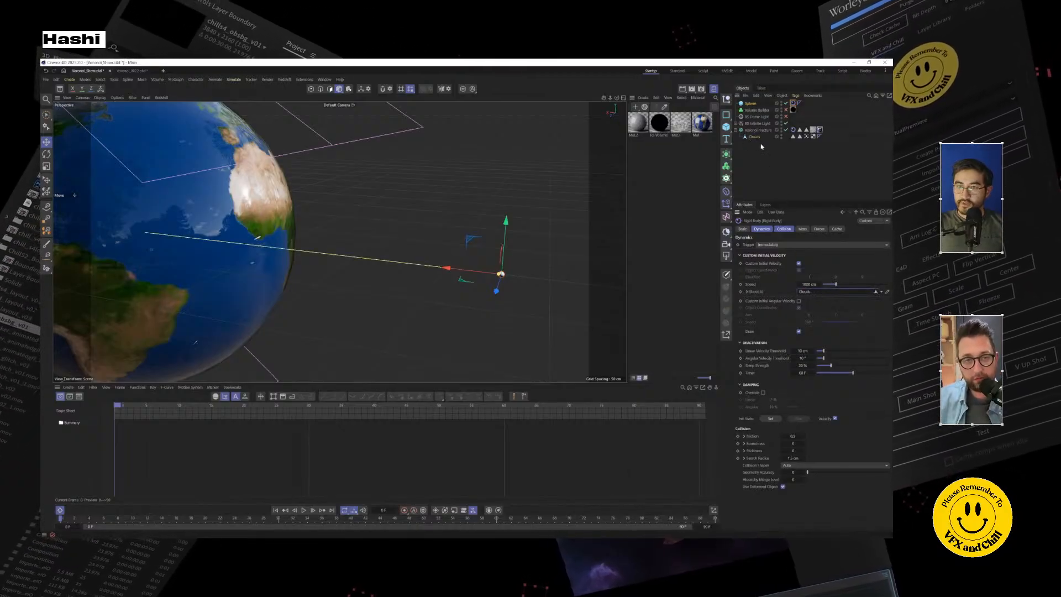
# Step: Rename the Clouds mesh under the Voronoi Fracture to Earth
pyautogui.click(754, 137)
pyautogui.doubleClick(753, 136)
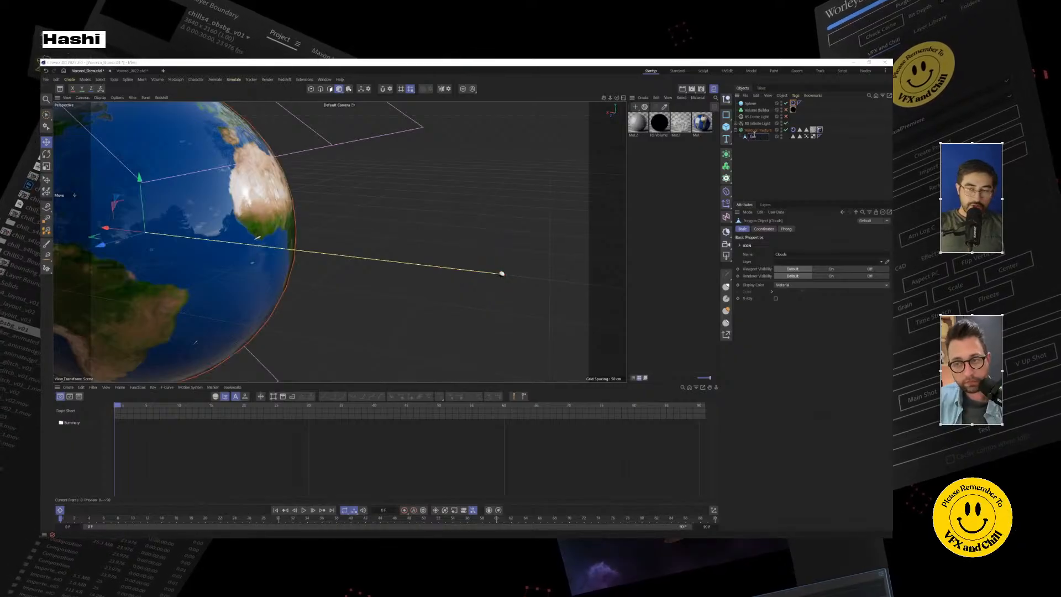
pyautogui.write('Earth')
pyautogui.press('Return')
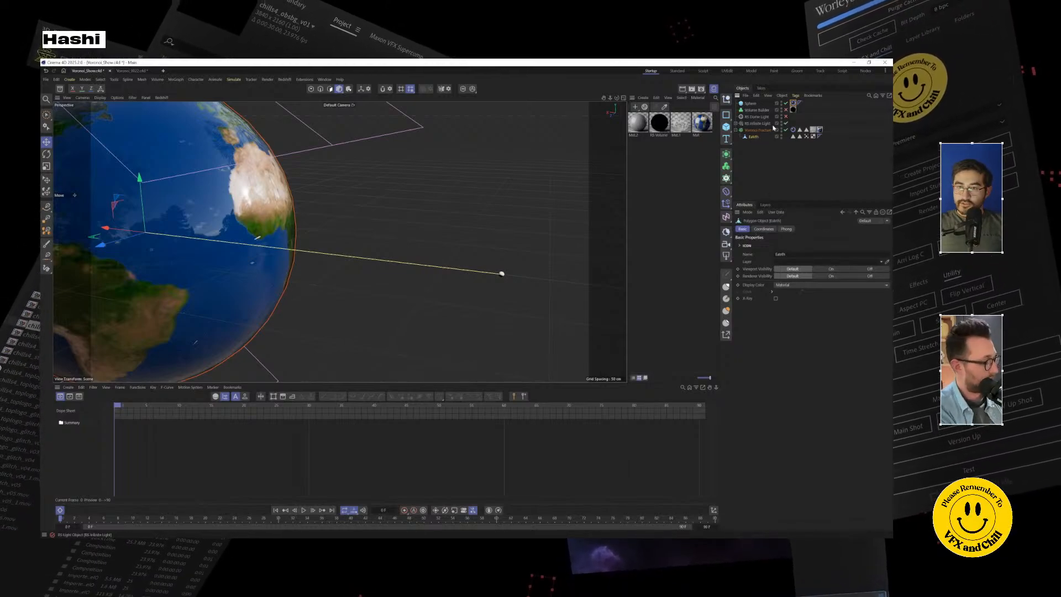
# Step: Check the sphere's Rigid Body target, play the impact simulation on the globe, and return to the first frame
pyautogui.click(792, 104)
pyautogui.click(773, 104)
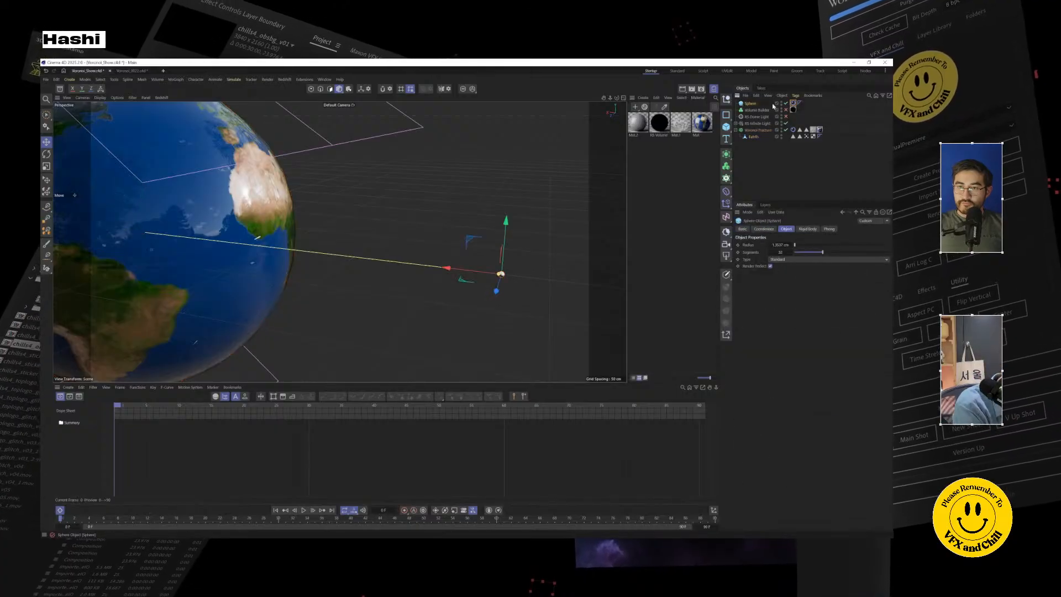
pyautogui.click(794, 103)
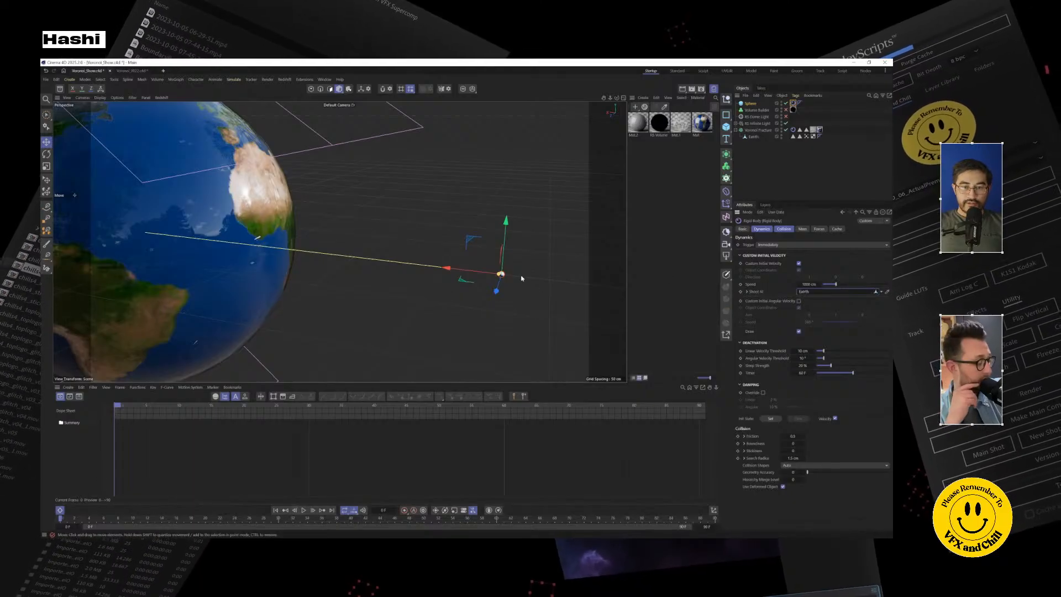
pyautogui.keyDown('alt'); pyautogui.moveTo(270, 264); pyautogui.dragTo(249, 260); pyautogui.keyUp('alt')
pyautogui.click(304, 509)
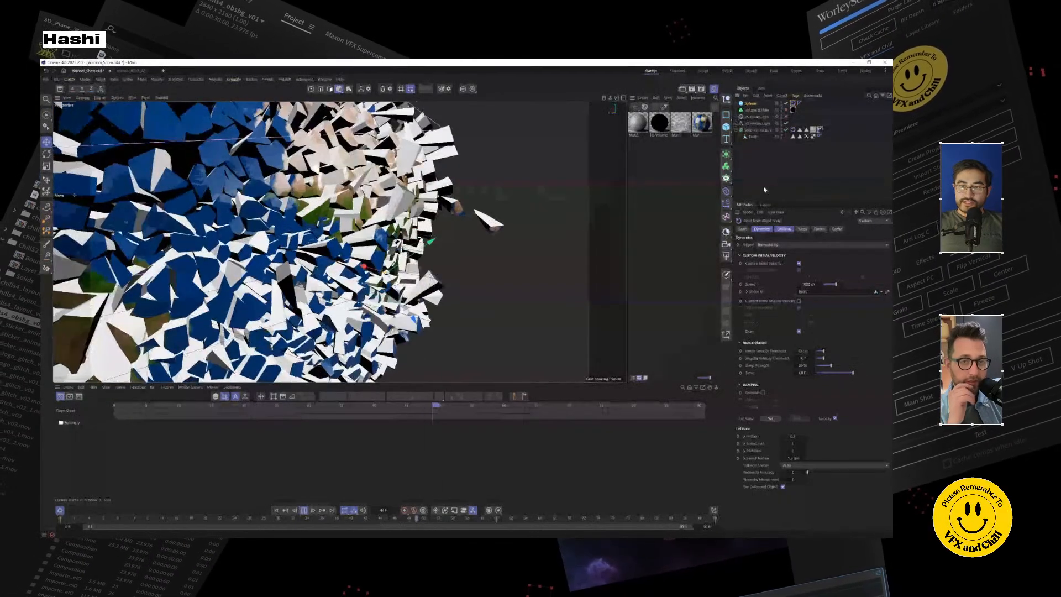
pyautogui.click(303, 511)
pyautogui.click(276, 510)
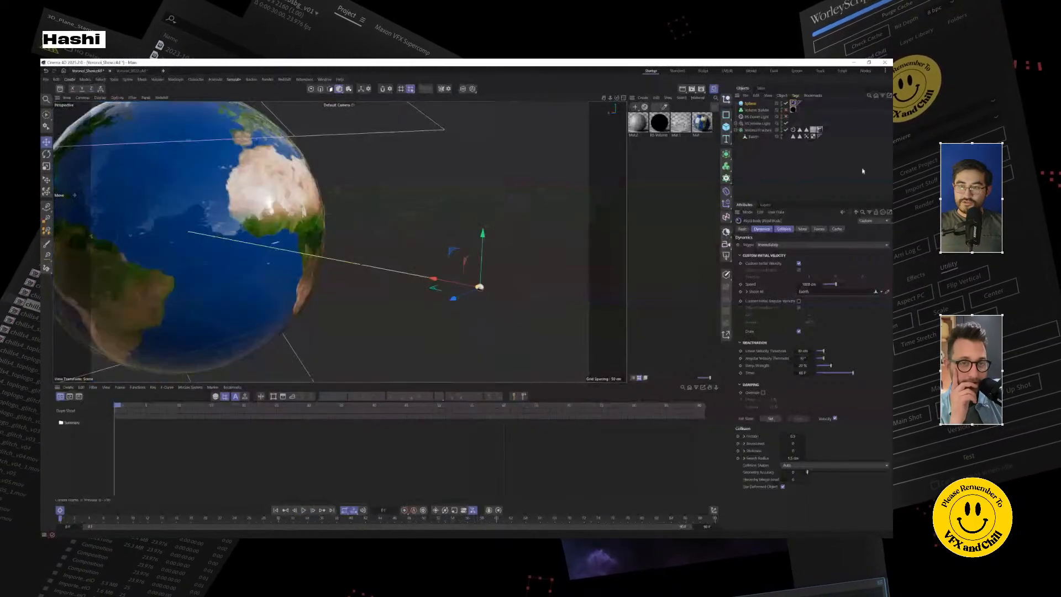
# Step: Compare the polygons of the Earth mesh's two selection tags and remove those of the first selection
pyautogui.click(793, 137)
pyautogui.doubleClick(792, 137)
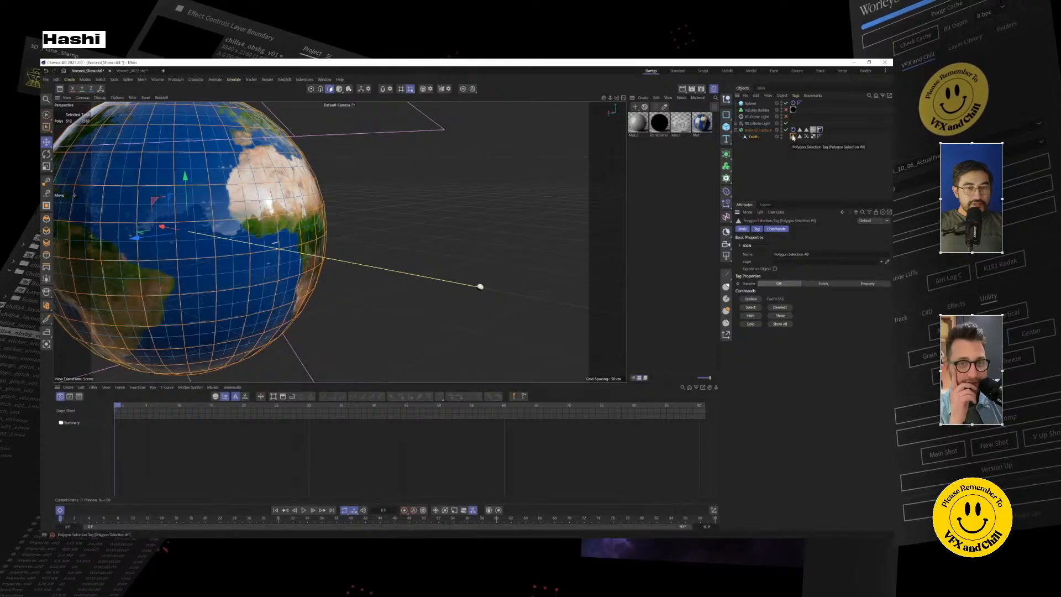
pyautogui.doubleClick(800, 136)
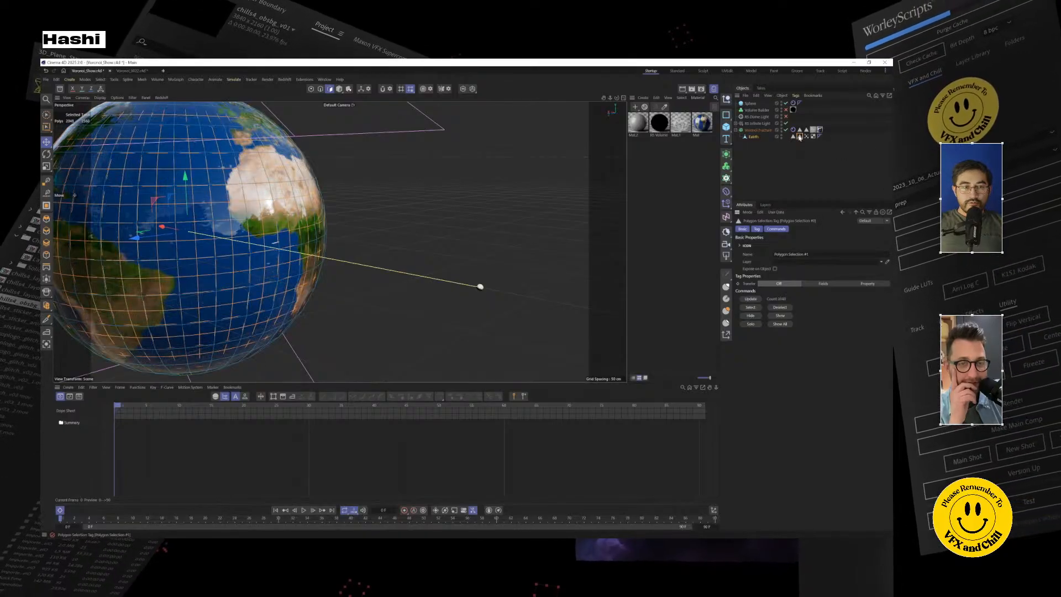
pyautogui.doubleClick(793, 136)
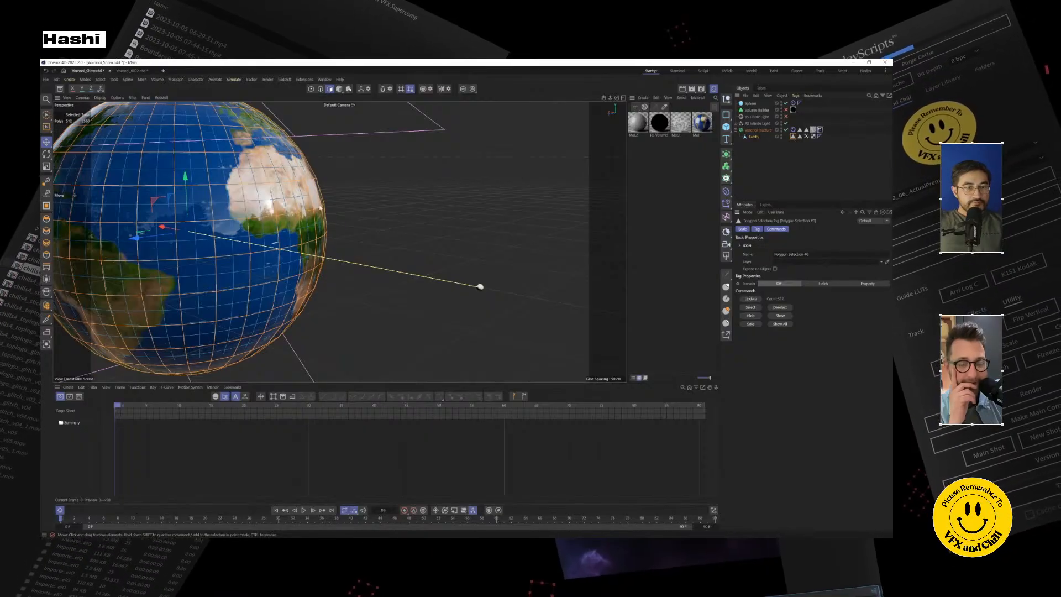
pyautogui.click(321, 207)
pyautogui.click(772, 151)
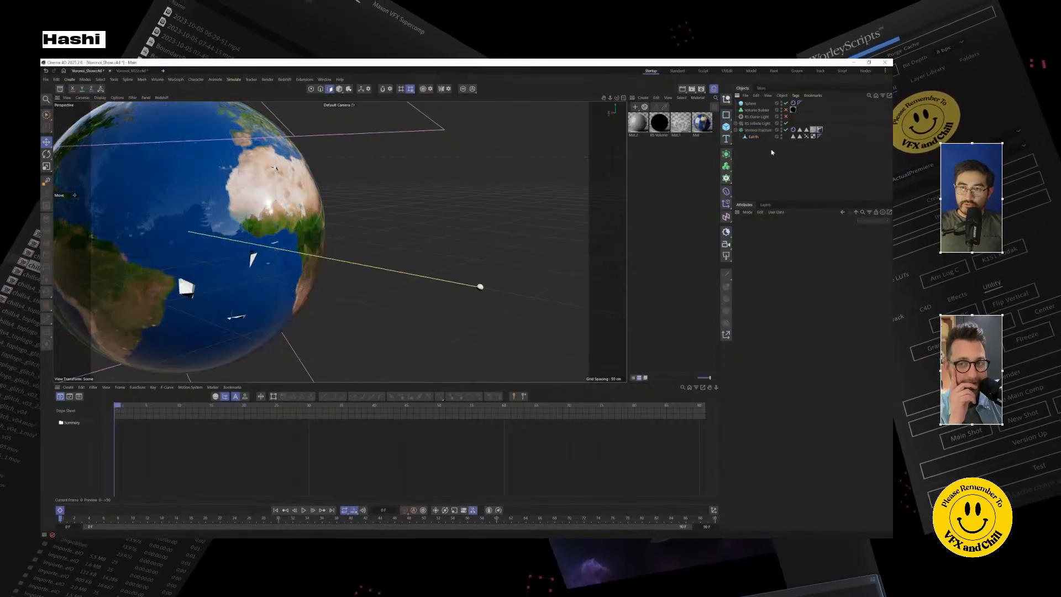
# Step: Review the Voronoi Fracture's Rigid Body settings, play the simulation again, and return to the first frame
pyautogui.click(793, 130)
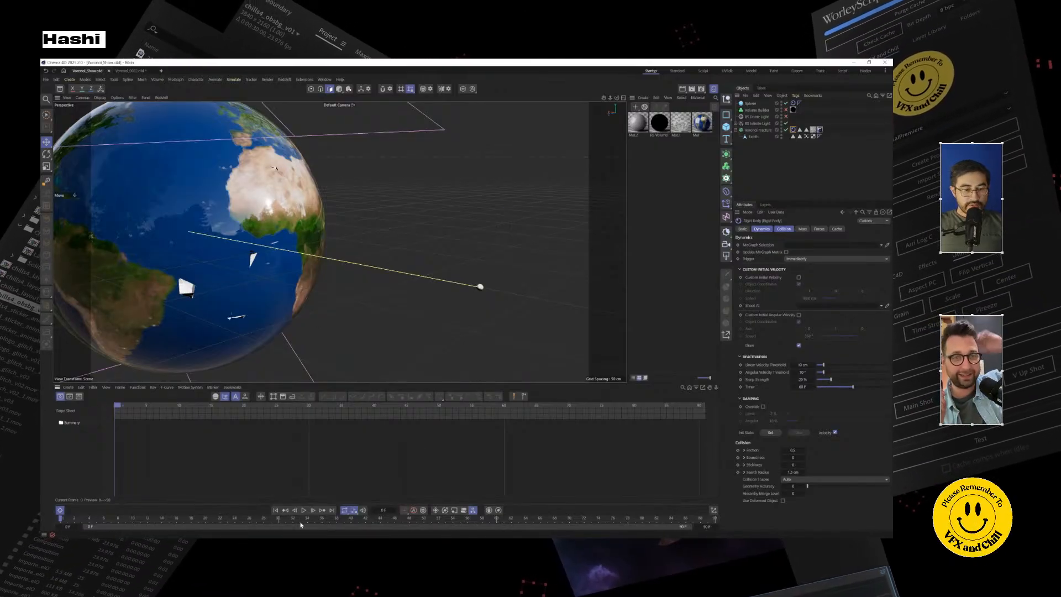
pyautogui.press('F8')
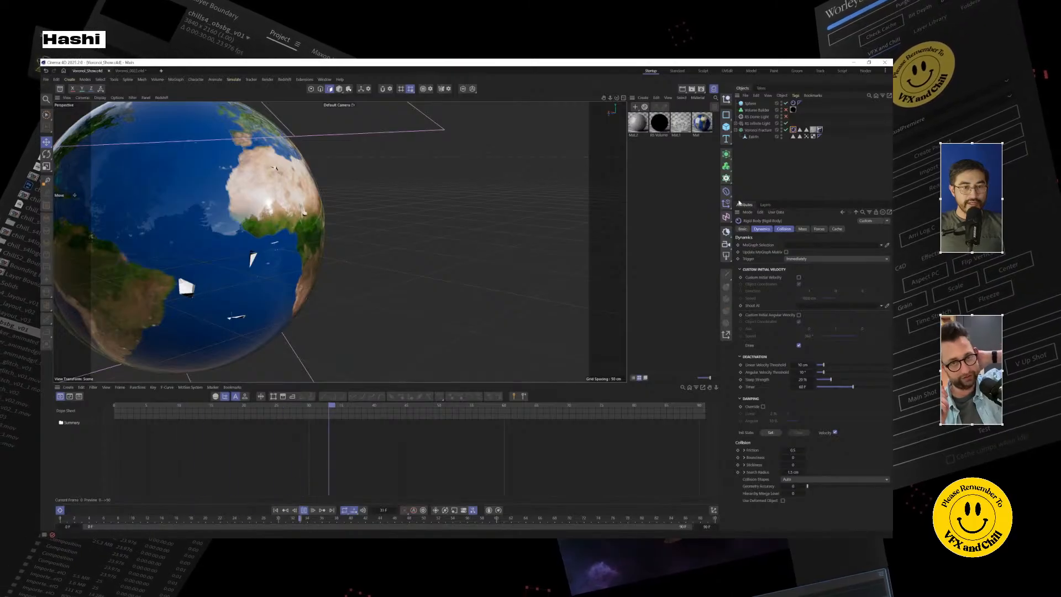
pyautogui.scroll(-1, 211, 221)
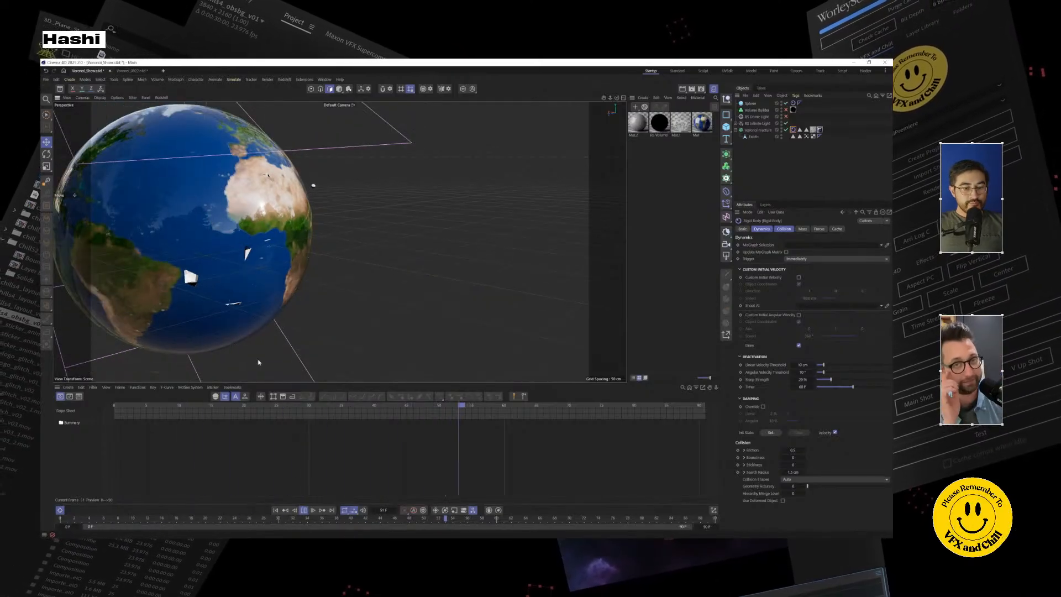
pyautogui.click(303, 510)
pyautogui.click(275, 510)
# Step: Increase the small sphere's initial velocity speed and open the Mass settings of its Rigid Body tag
pyautogui.keyDown('alt'); pyautogui.moveTo(315, 308); pyautogui.dragTo(568, 197); pyautogui.keyUp('alt')
pyautogui.click(233, 284)
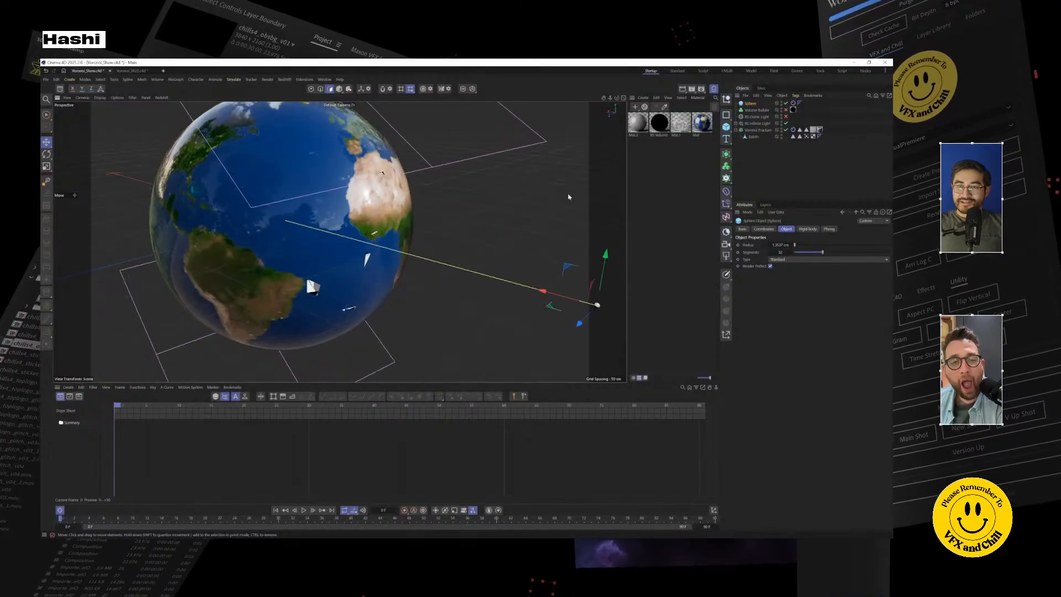
pyautogui.keyDown('alt'); pyautogui.moveTo(580, 317); pyautogui.dragTo(486, 304, button='middle'); pyautogui.keyUp('alt')
pyautogui.scroll(-3, 485, 305)
pyautogui.keyDown('alt'); pyautogui.moveTo(243, 298); pyautogui.dragTo(297, 277); pyautogui.keyUp('alt')
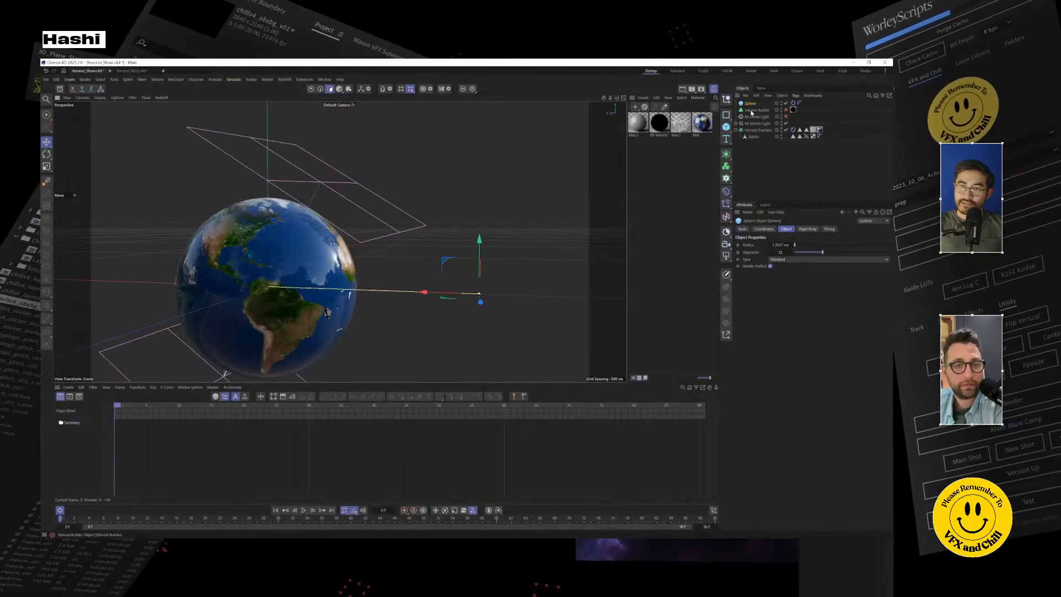
pyautogui.click(792, 103)
pyautogui.moveTo(808, 284); pyautogui.dragTo(866, 284)
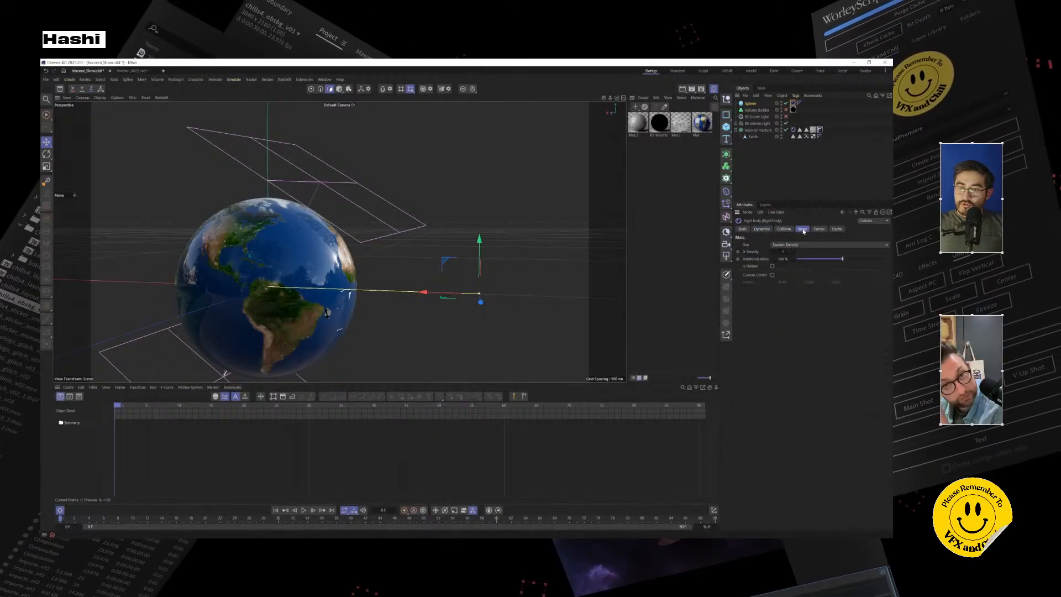
# Step: Set the density of the small sphere's Rigid Body to 5
pyautogui.click(788, 229)
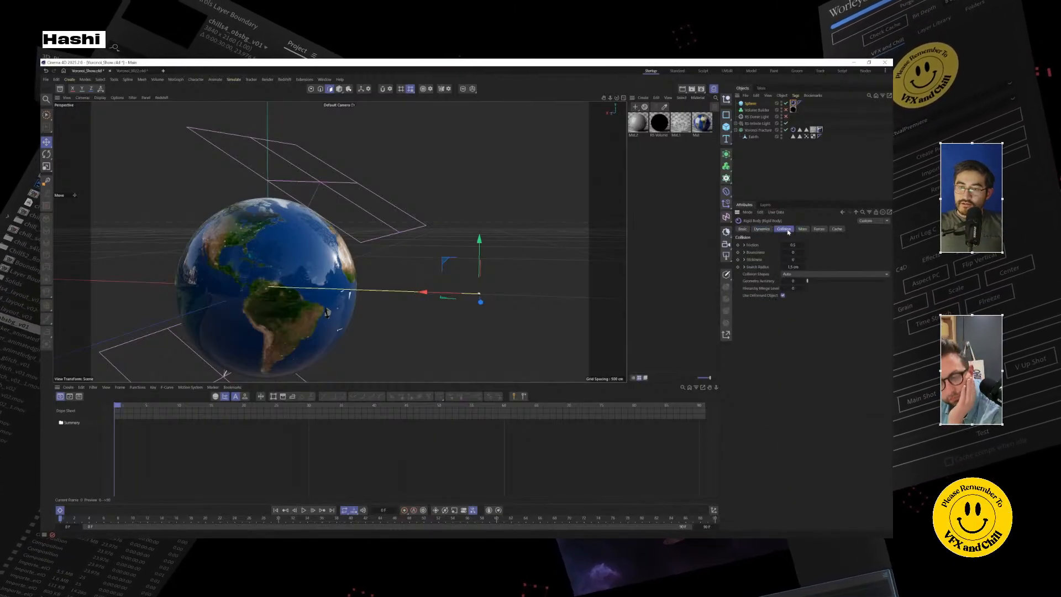
pyautogui.click(802, 229)
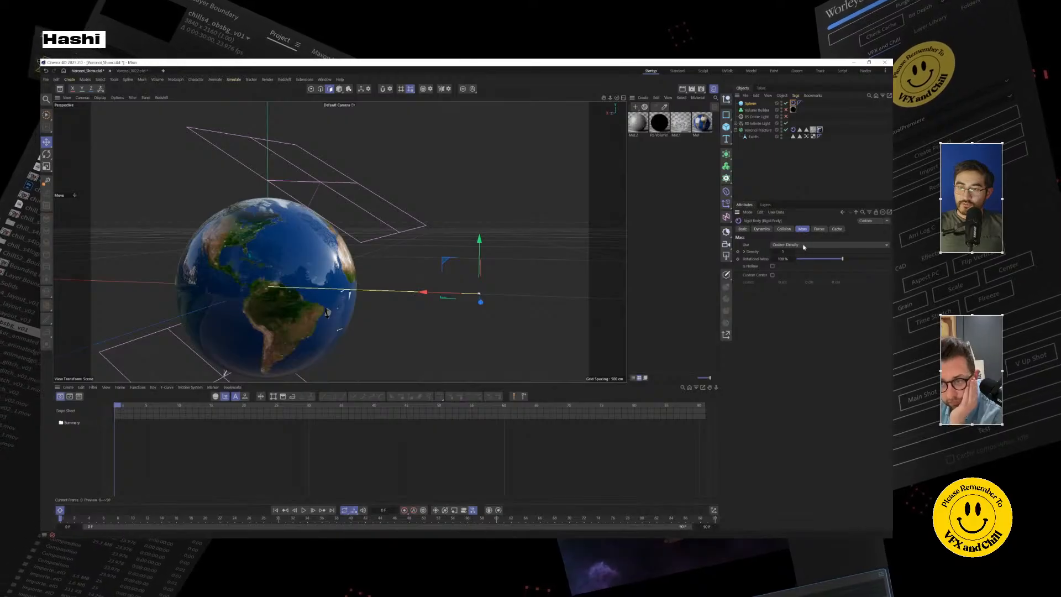
pyautogui.click(785, 252)
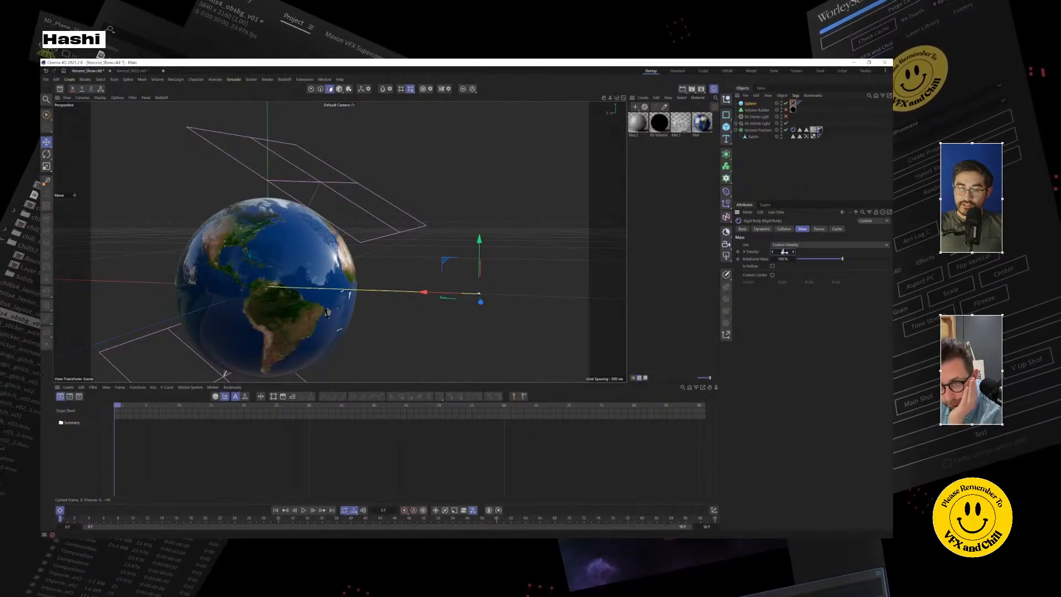
pyautogui.write('5')
pyautogui.click(803, 159)
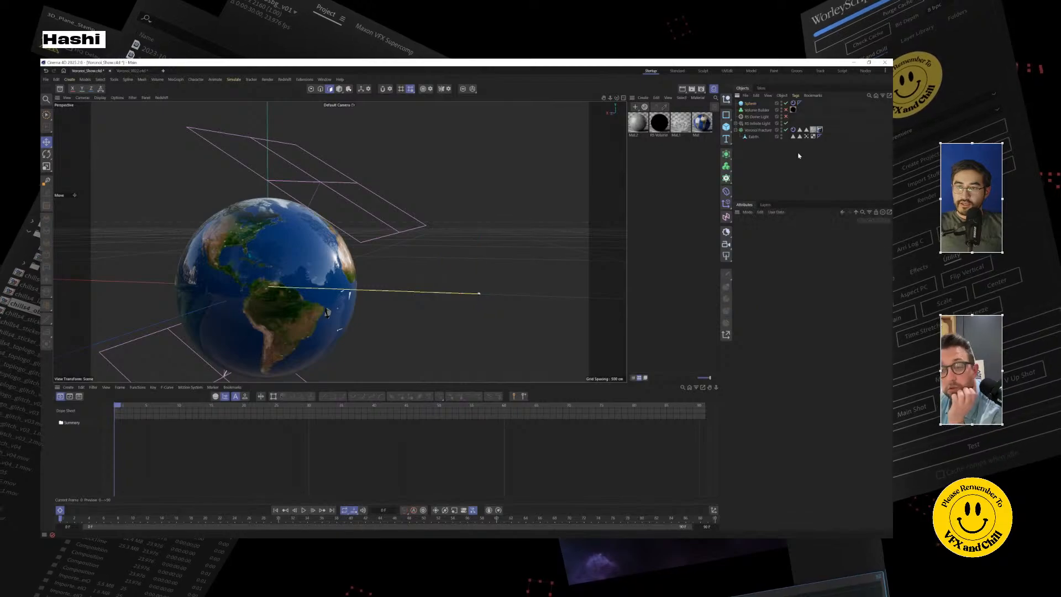
pyautogui.click(794, 103)
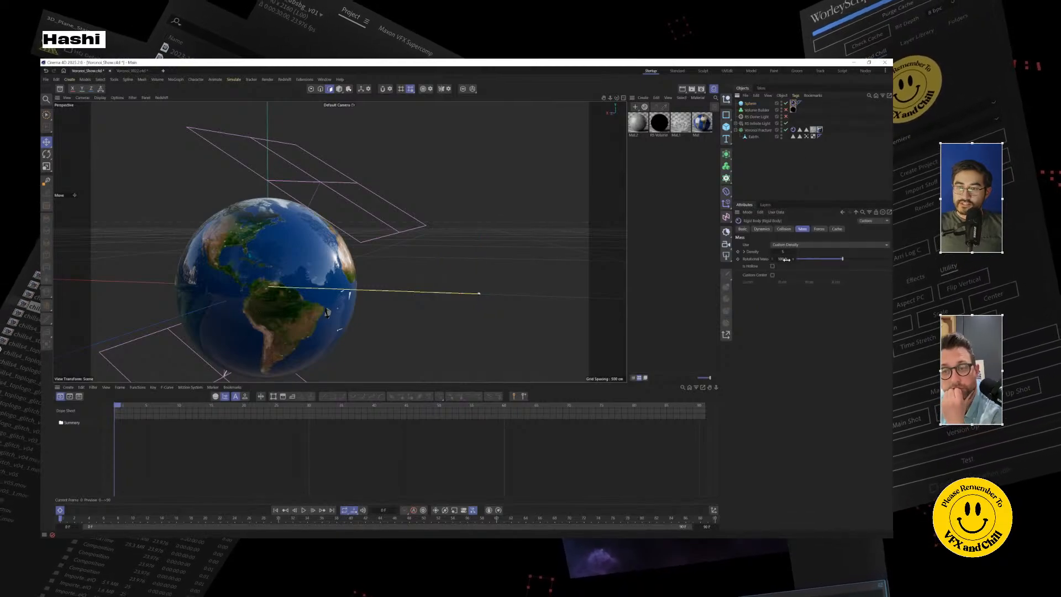
# Step: Play the impact simulation with the denser sphere, check the globe from another side, and return to the first frame
pyautogui.click(304, 510)
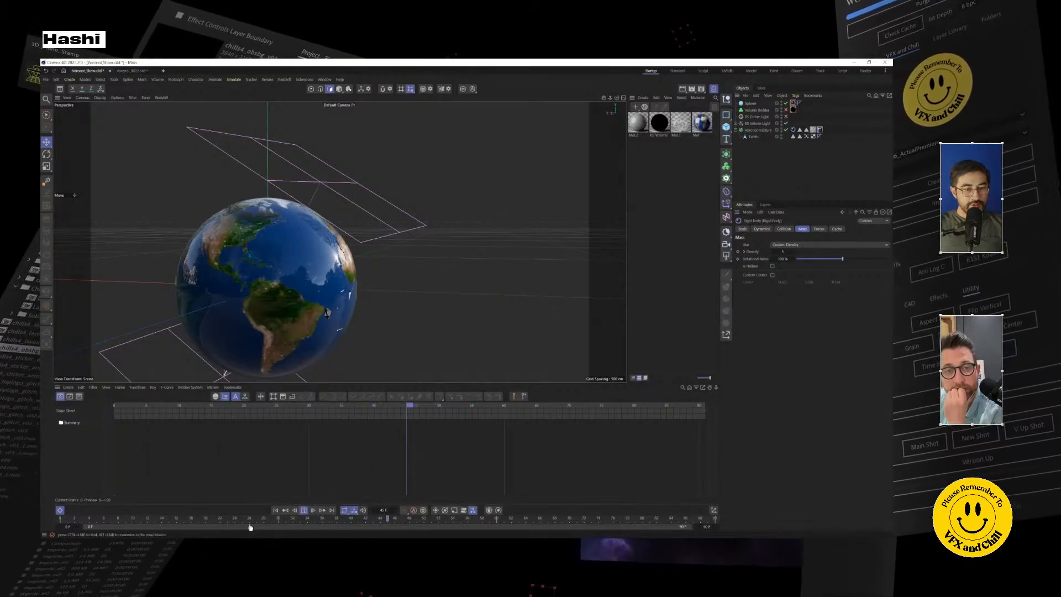
pyautogui.click(304, 510)
pyautogui.keyDown('alt'); pyautogui.moveTo(401, 313); pyautogui.dragTo(276, 309); pyautogui.keyUp('alt')
pyautogui.click(276, 511)
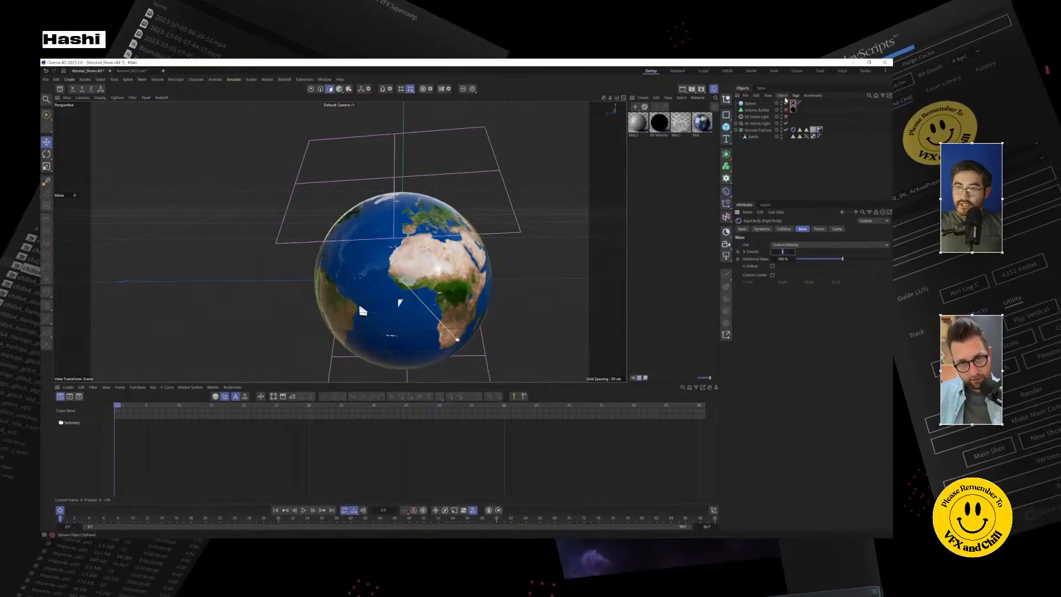
# Step: Raise the small sphere's custom initial velocity speed in its Rigid Body settings and save the project
pyautogui.click(751, 103)
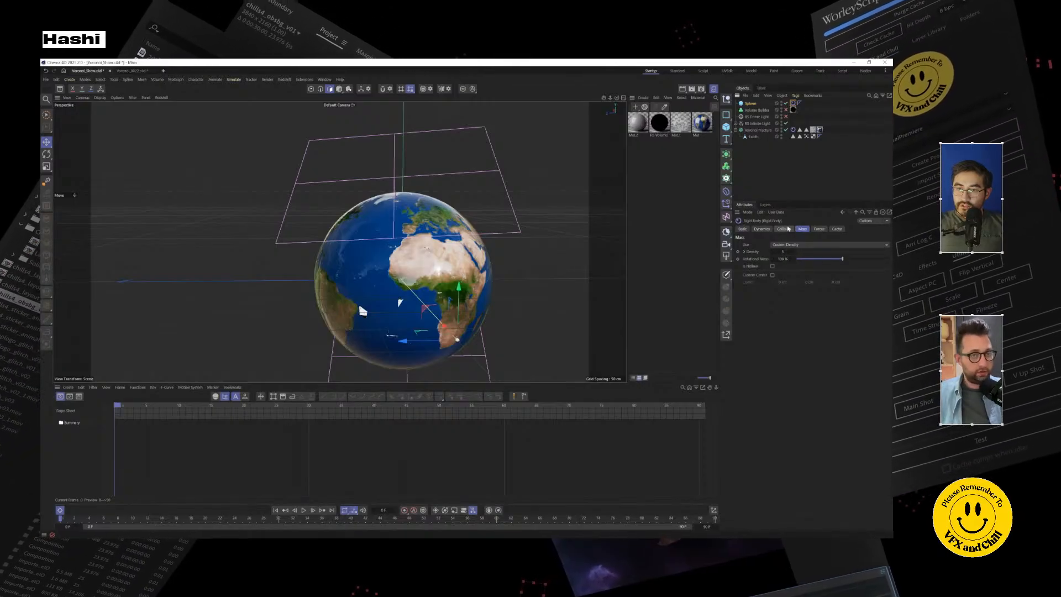
pyautogui.click(784, 228)
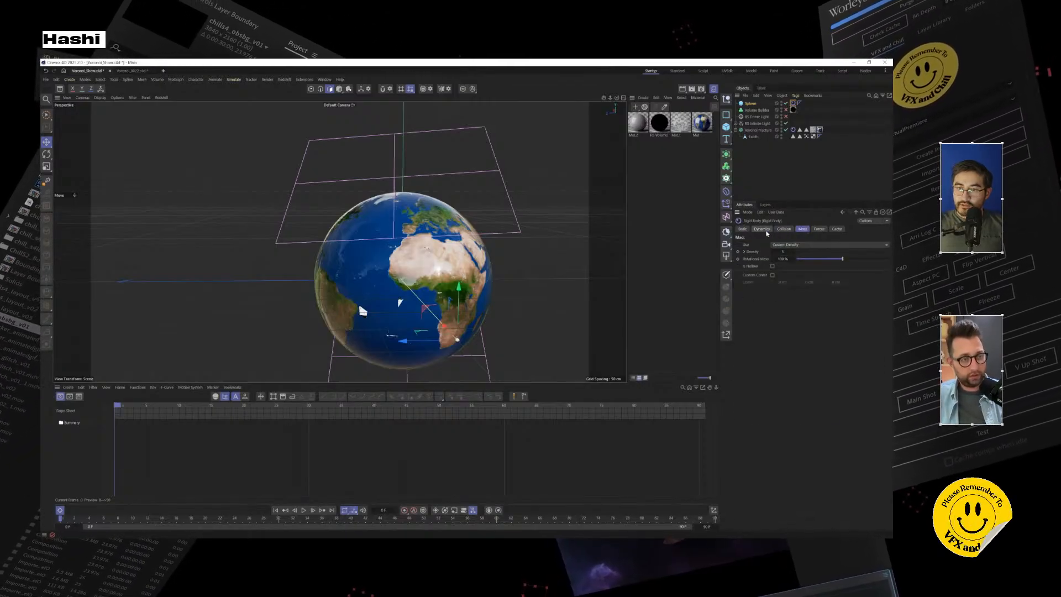
pyautogui.click(761, 229)
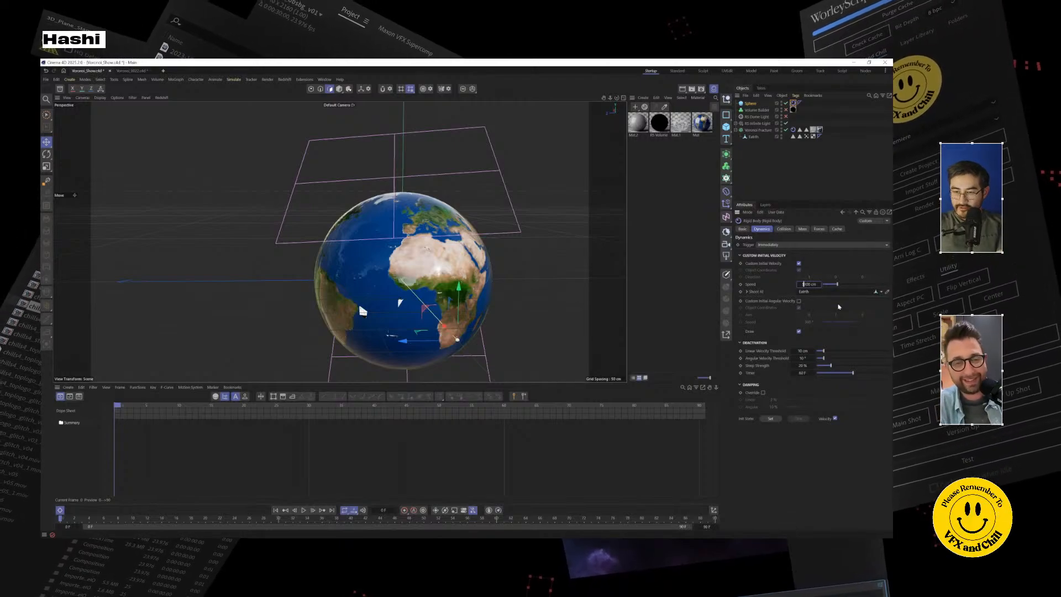
pyautogui.hotkey('ctrl', 's')
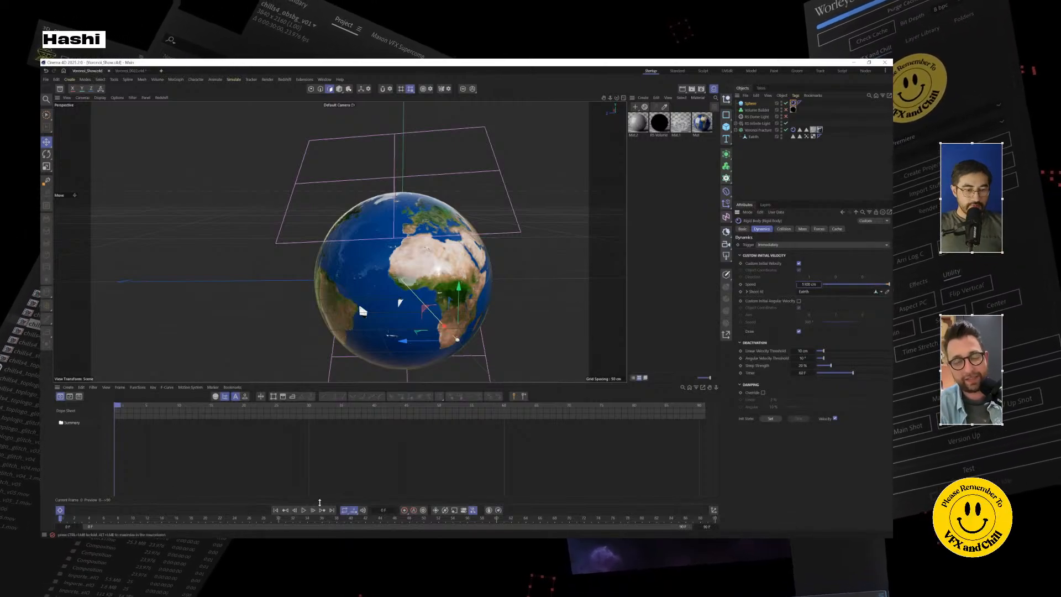
# Step: Play the simulation with the faster sphere, stop it, and return to the first frame
pyautogui.keyDown('alt'); pyautogui.moveTo(314, 310); pyautogui.dragTo(370, 475); pyautogui.keyUp('alt')
pyautogui.press('F8')
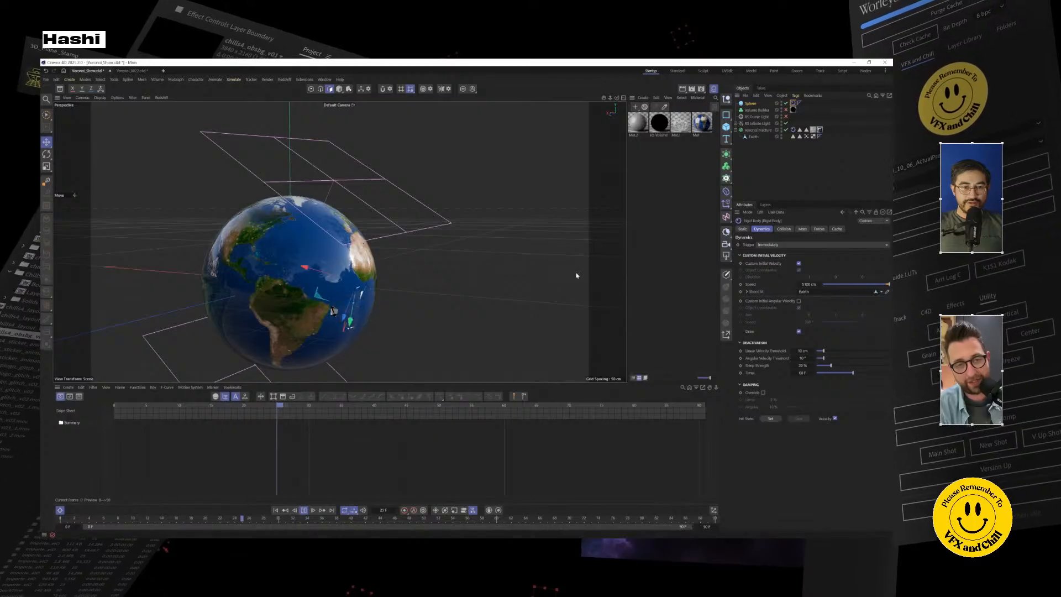
pyautogui.click(304, 509)
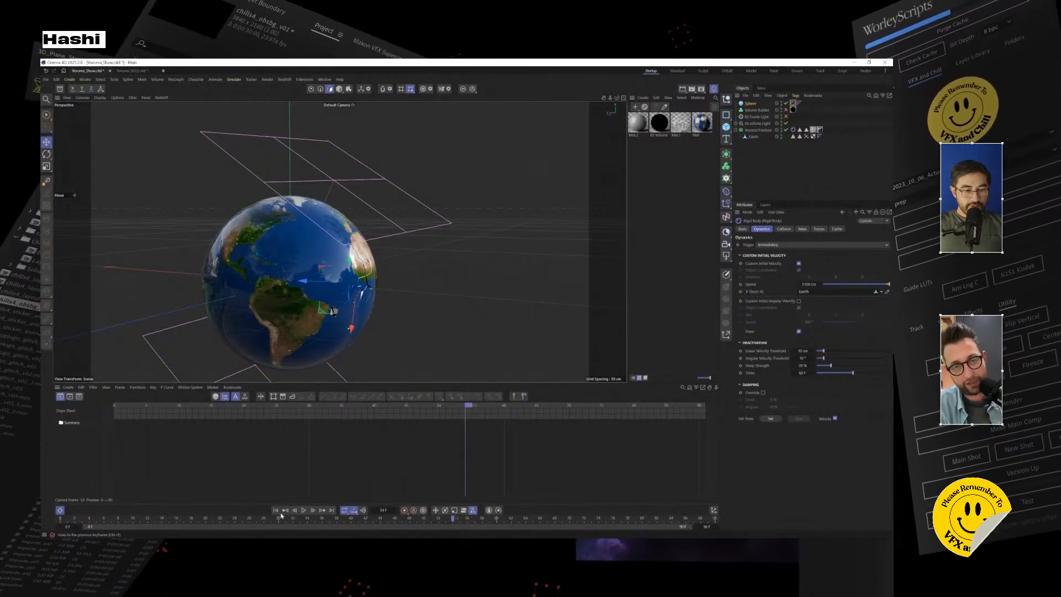
pyautogui.click(276, 510)
# Step: Switch the sphere's Rigid Body mass calculation to Custom Mass and increase its mass value
pyautogui.click(803, 229)
pyautogui.click(796, 244)
pyautogui.click(794, 262)
pyautogui.click(784, 251)
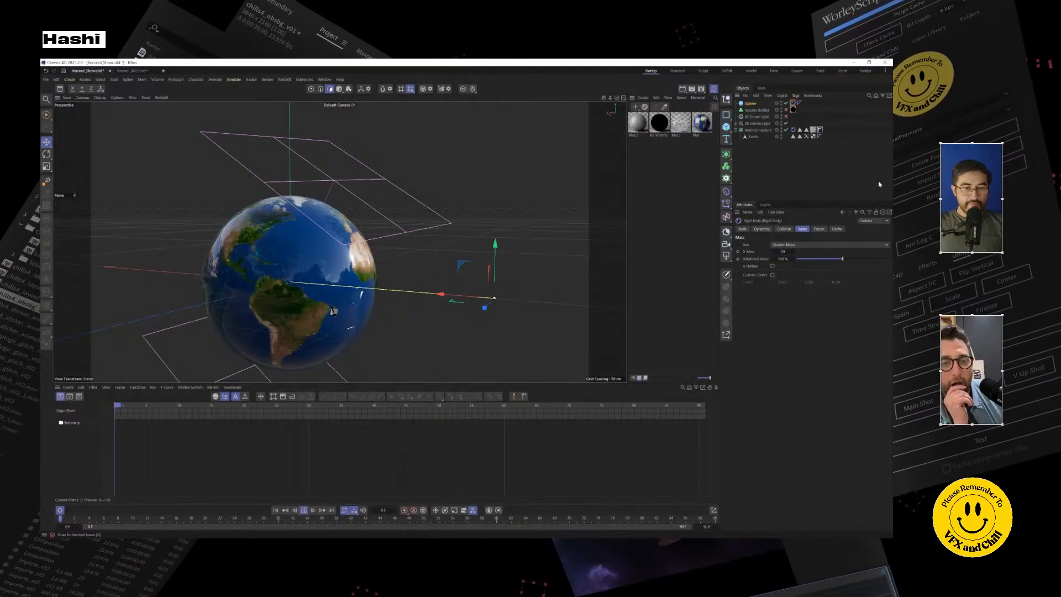
pyautogui.click(823, 200)
# Step: Play the simulation with the heavier sphere, view the impact from above, and go back to the first frame
pyautogui.press('F8')
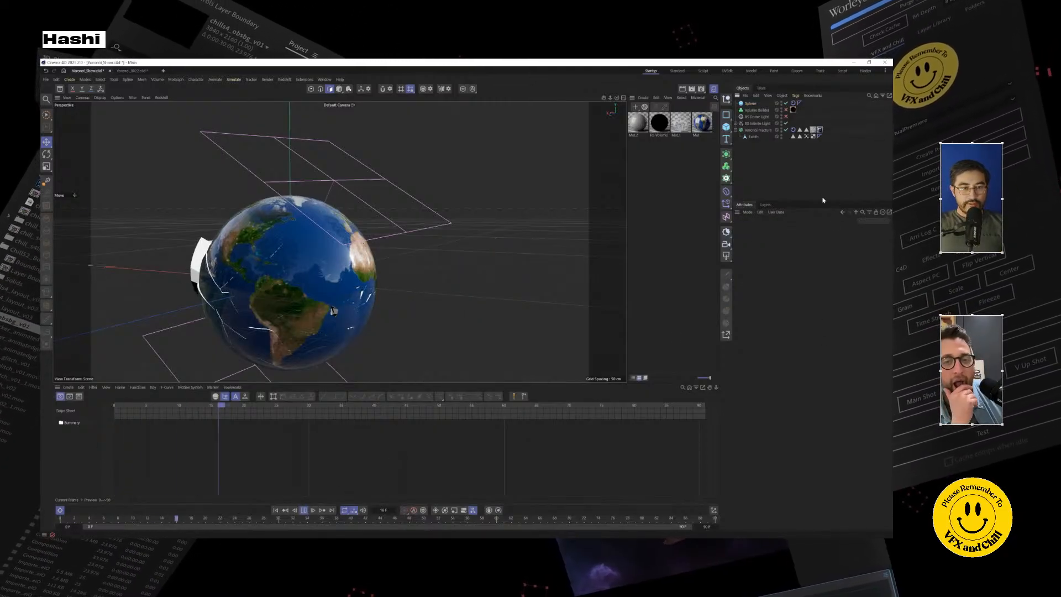
pyautogui.scroll(-3, 192, 262)
pyautogui.keyDown('alt'); pyautogui.moveTo(192, 262); pyautogui.dragTo(225, 360); pyautogui.keyUp('alt')
pyautogui.click(305, 510)
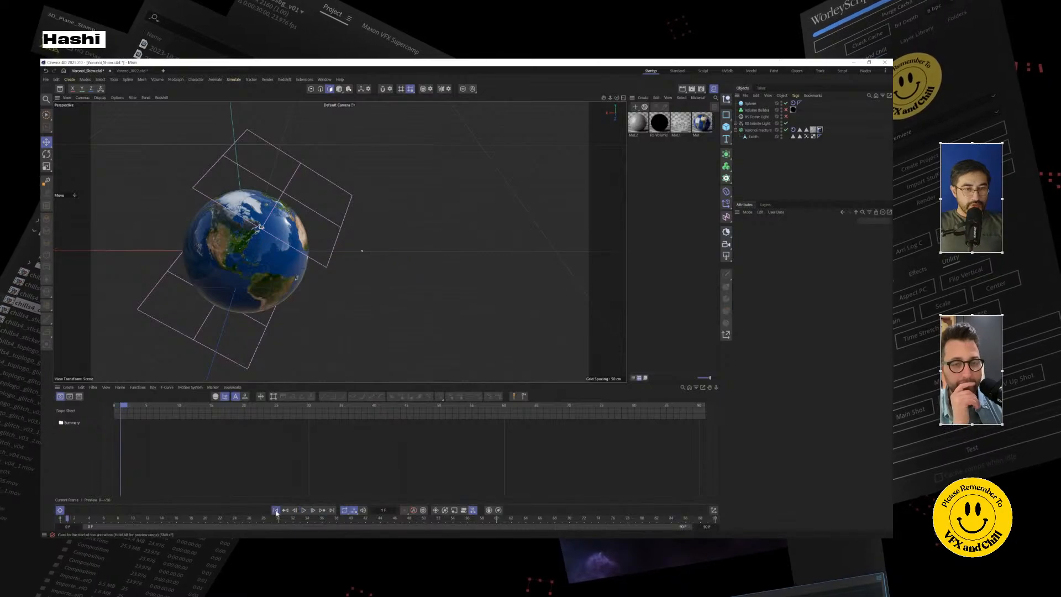
# Step: Enlarge the small sphere's radius to about 8 cm
pyautogui.click(749, 104)
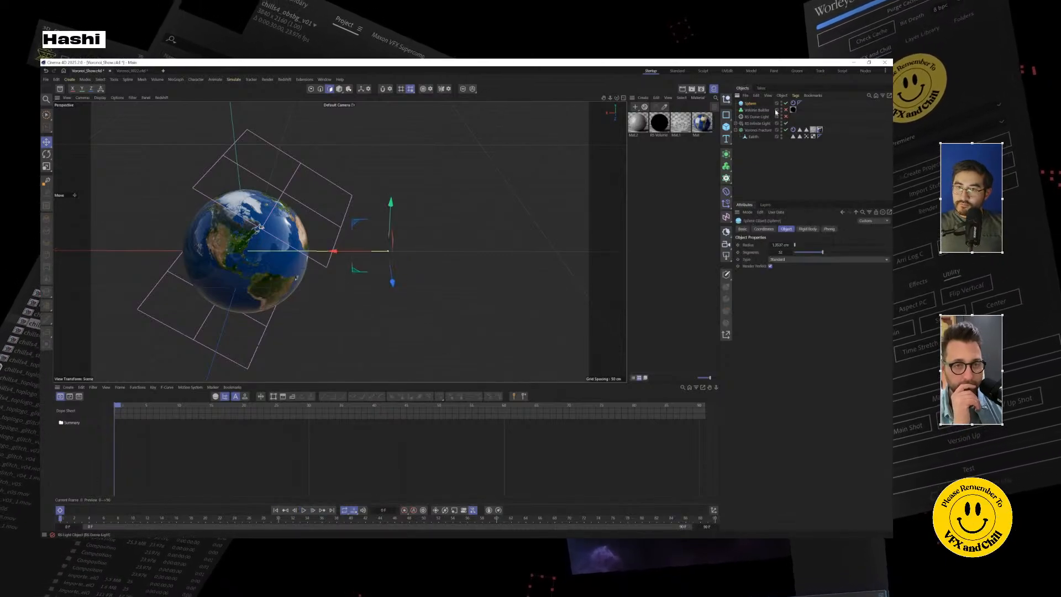
pyautogui.click(793, 104)
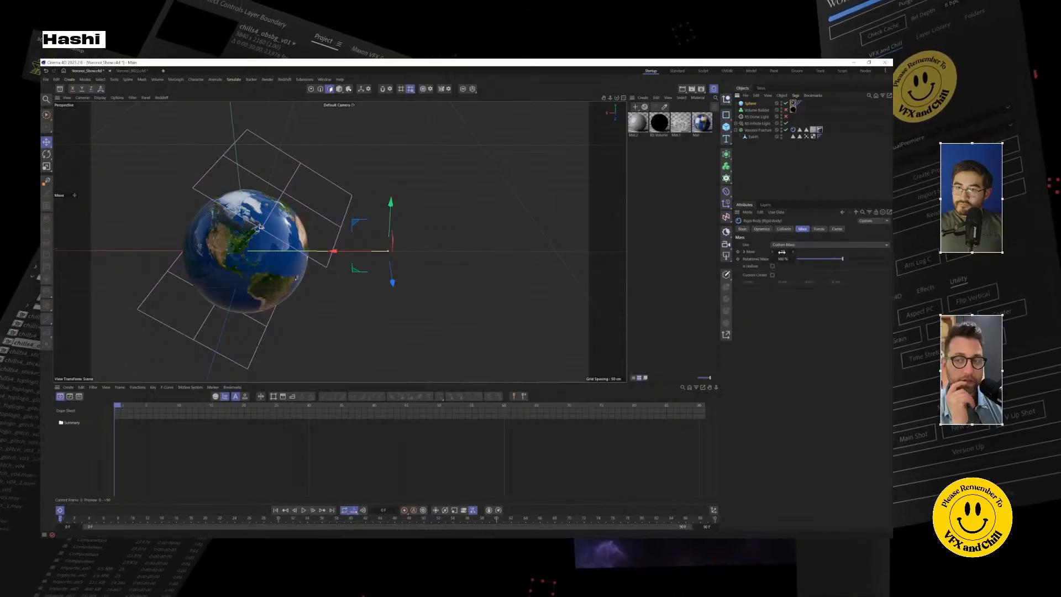
pyautogui.click(755, 110)
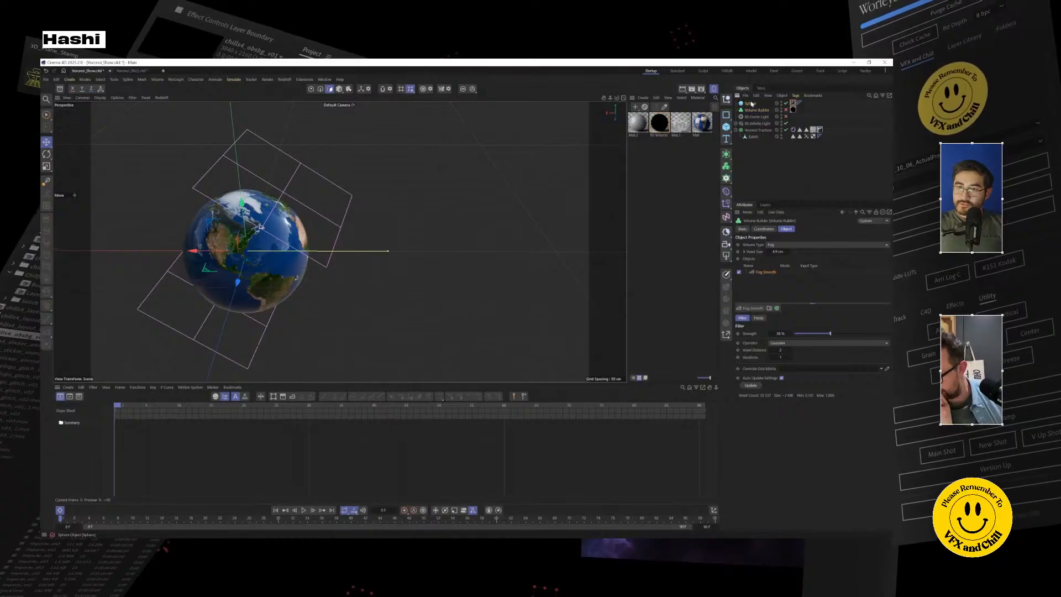
pyautogui.click(751, 104)
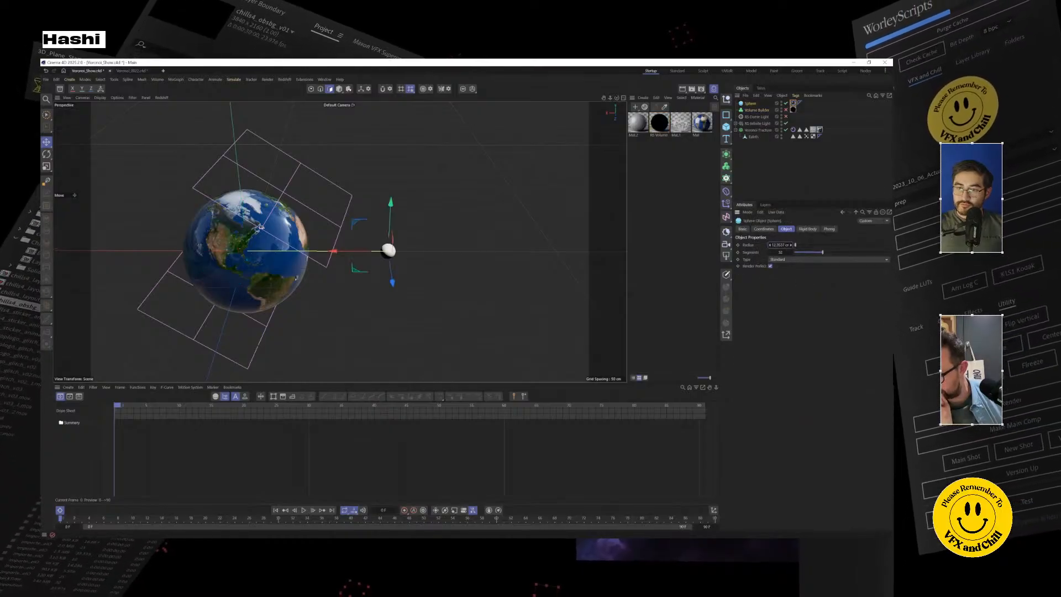
pyautogui.moveTo(780, 245); pyautogui.dragTo(775, 245)
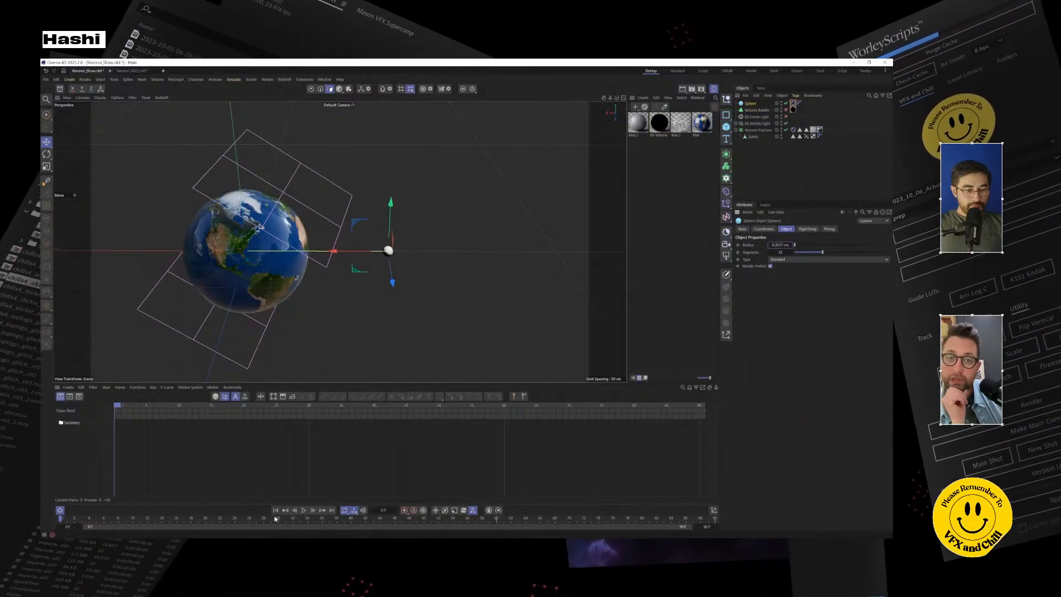
# Step: Play the impact simulation with the larger sphere, view the breaking globe from a lower angle, and return to the first frame
pyautogui.click(304, 510)
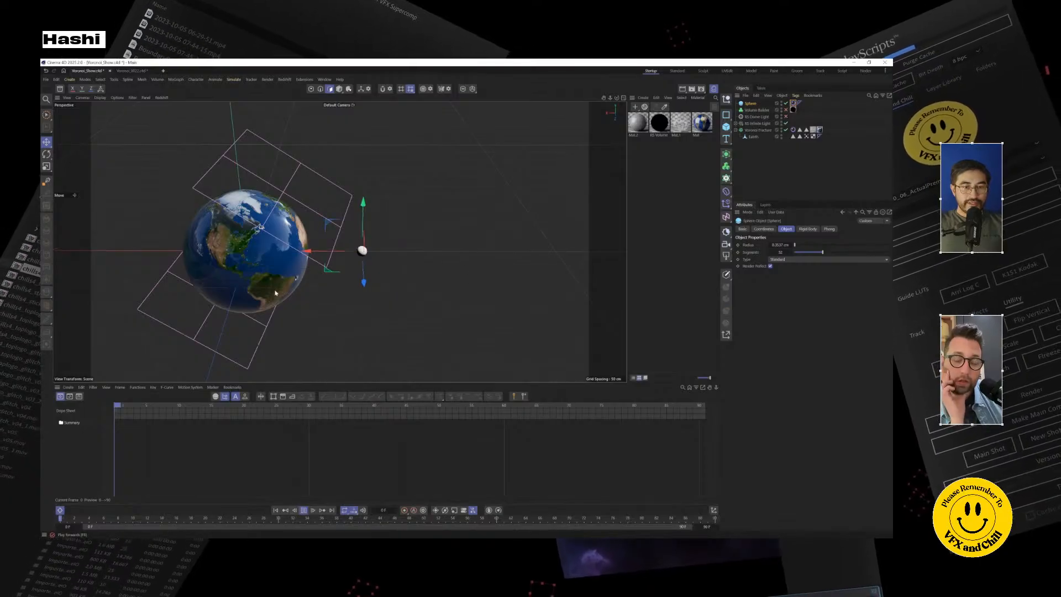
pyautogui.moveTo(264, 281)
pyautogui.keyDown('alt'); pyautogui.mouseDown()
pyautogui.moveTo(197, 265)
pyautogui.moveTo(276, 282)
pyautogui.mouseUp(); pyautogui.keyUp('alt')
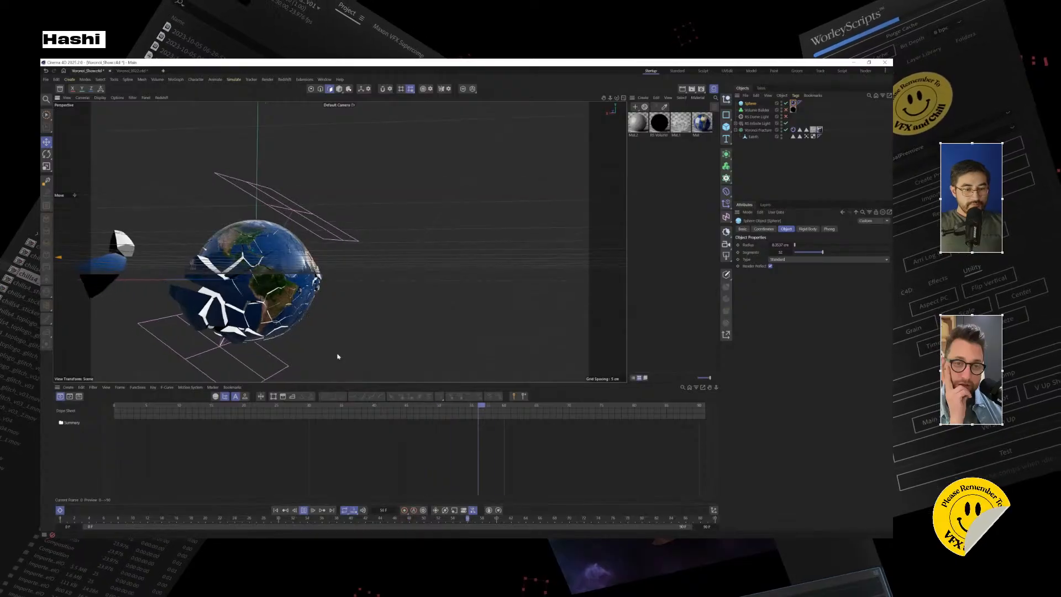
pyautogui.click(304, 510)
pyautogui.click(275, 510)
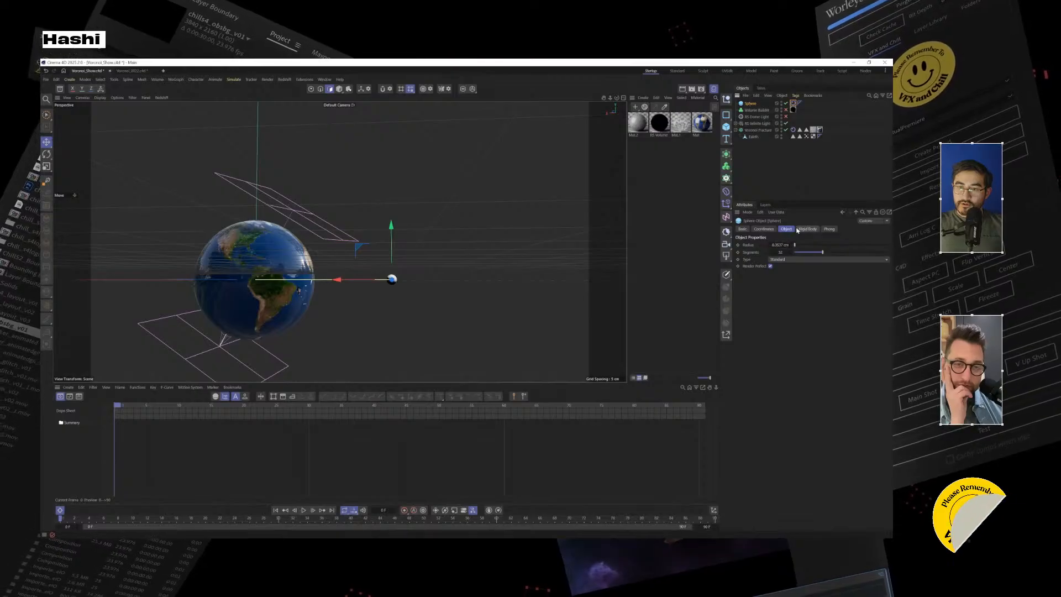
# Step: Delete the small projectile sphere from the scene
pyautogui.click(793, 103)
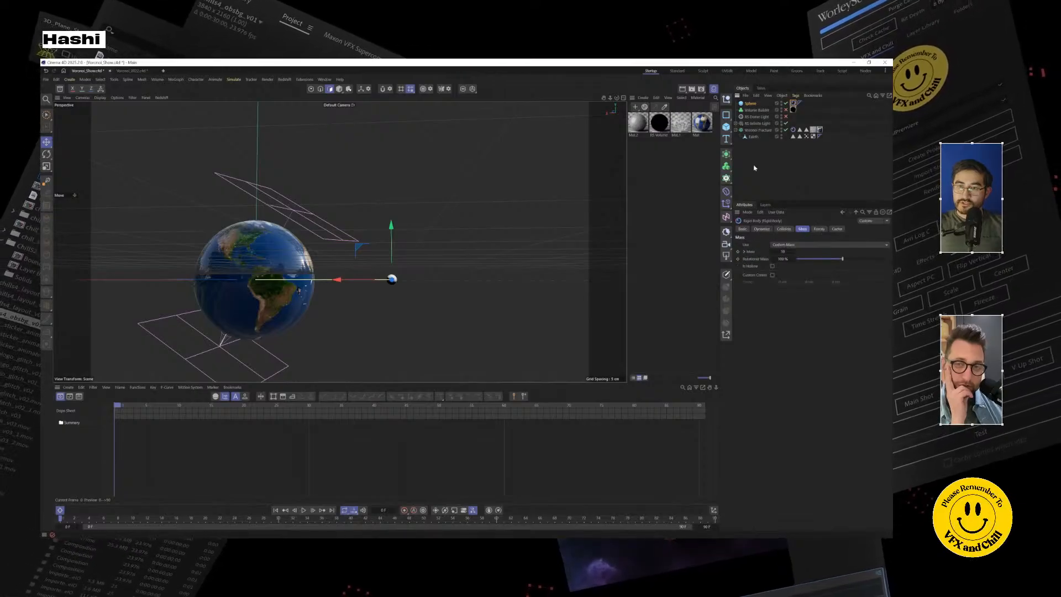
pyautogui.click(747, 103)
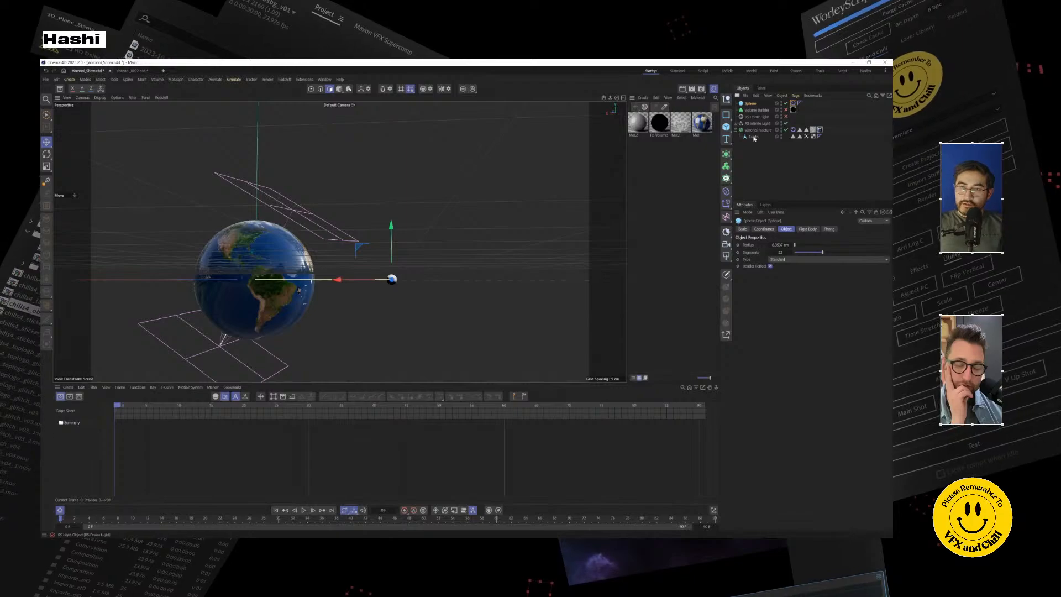
pyautogui.press('Delete')
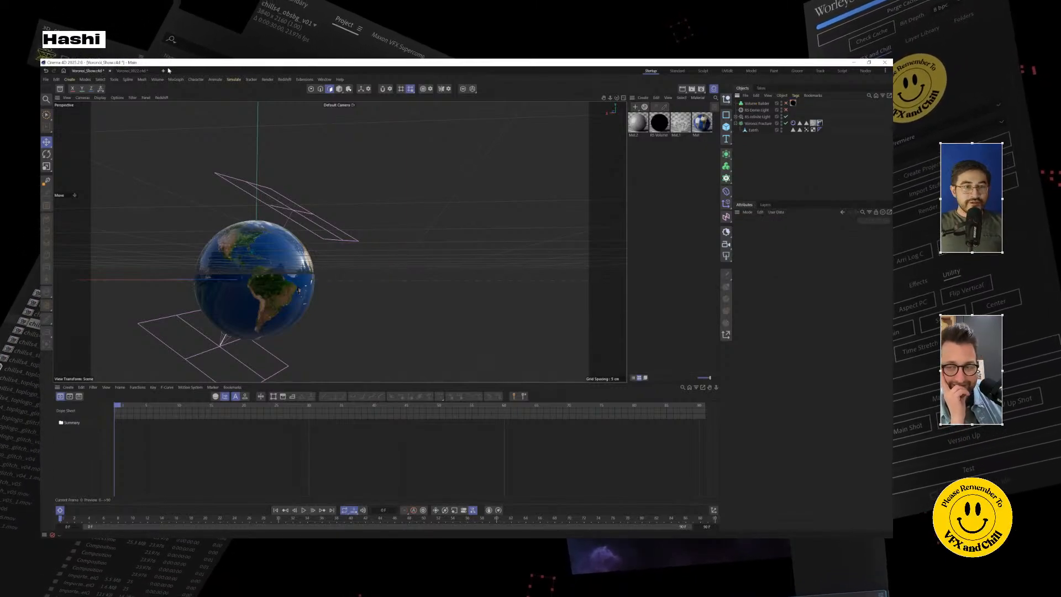
# Step: Add an Attractor force and move it from the globe's centre to its surface, southwest of Africa
pyautogui.click(234, 79)
pyautogui.moveTo(248, 92)
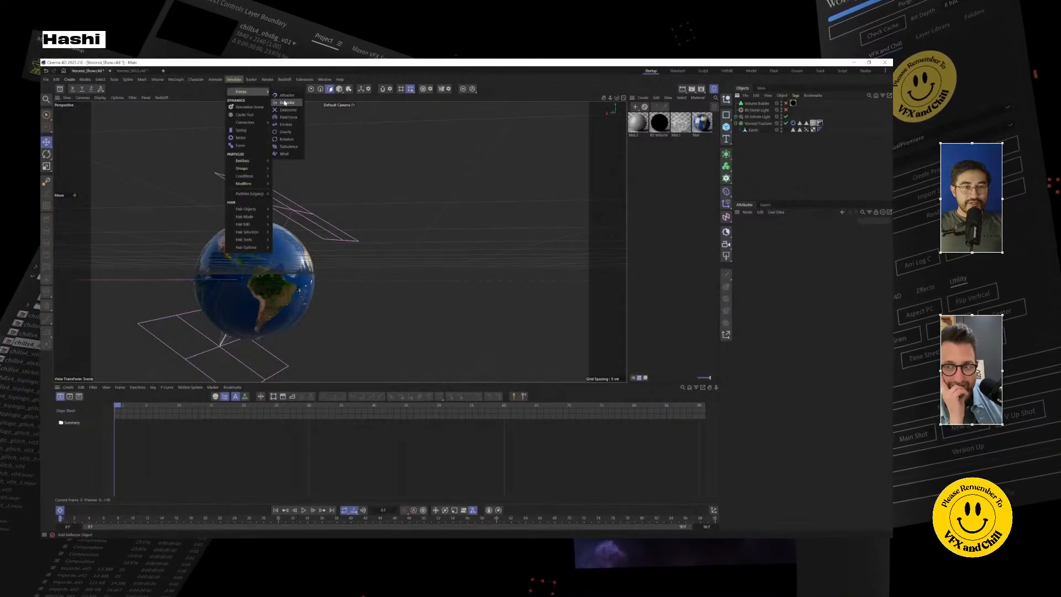
pyautogui.click(285, 95)
pyautogui.moveTo(216, 283); pyautogui.dragTo(303, 306)
pyautogui.scroll(2, 294, 288)
pyautogui.scroll(3, 307, 274)
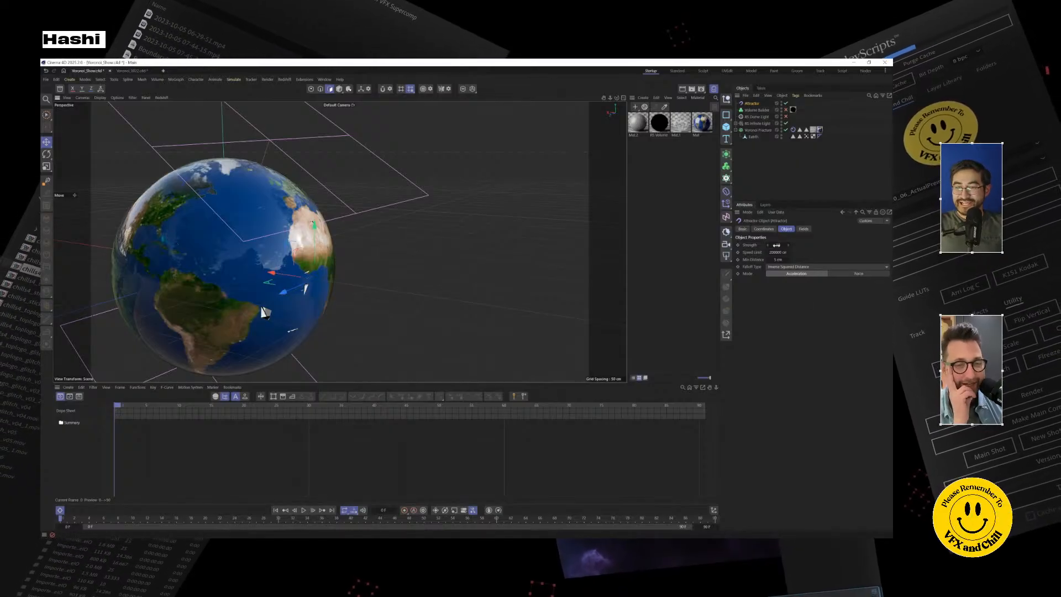
# Step: Set the Attractor's strength to a large negative value and limit the force with a Spherical Field
pyautogui.moveTo(776, 244); pyautogui.dragTo(773, 244)
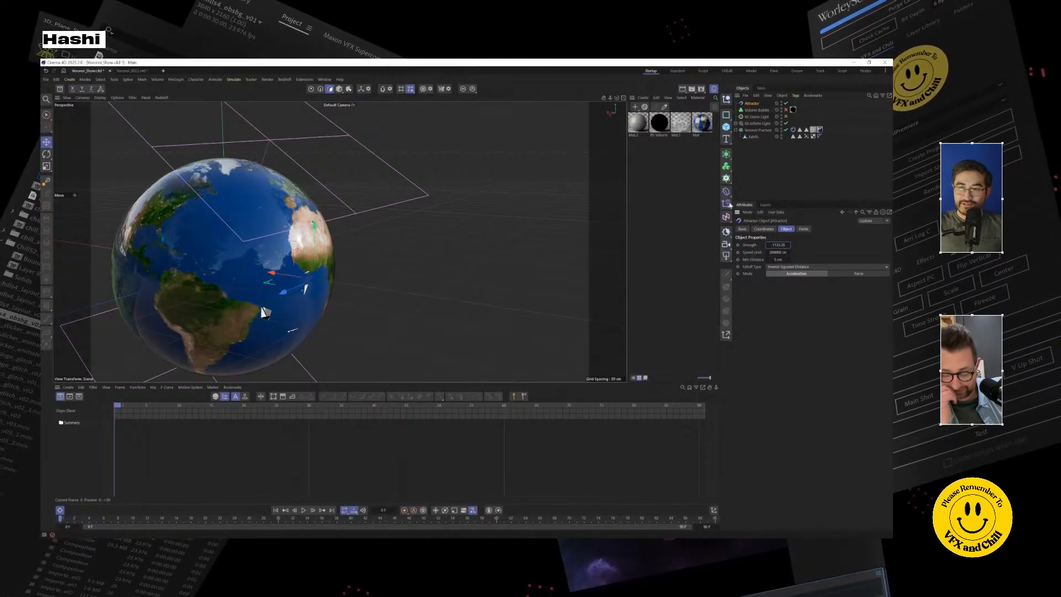
pyautogui.click(804, 229)
pyautogui.click(747, 296)
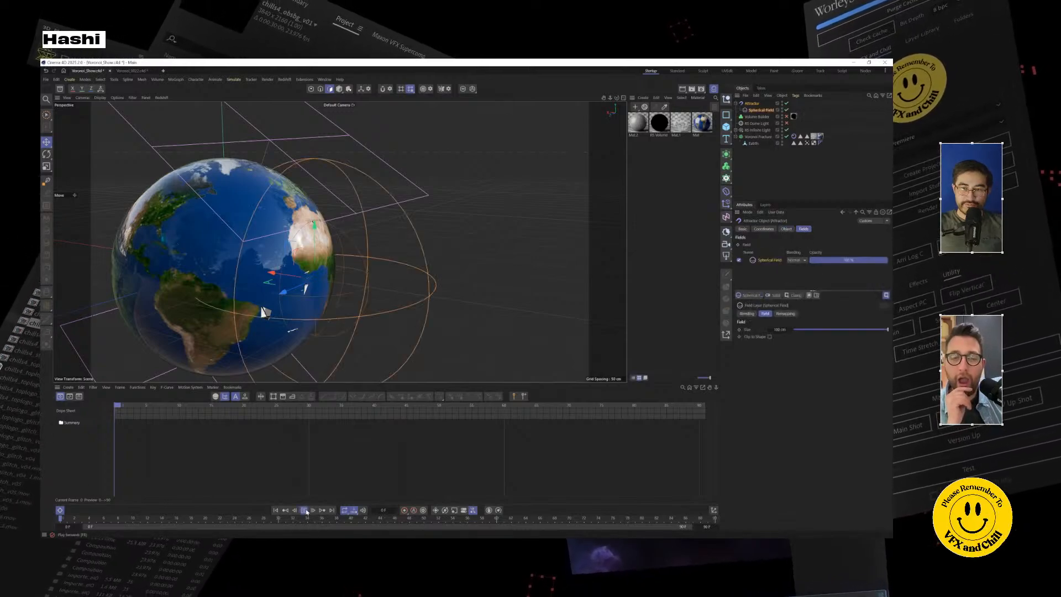
# Step: Play the Attractor simulation and examine the Voronoi Fracture's separated pieces up close from different angles
pyautogui.click(341, 291)
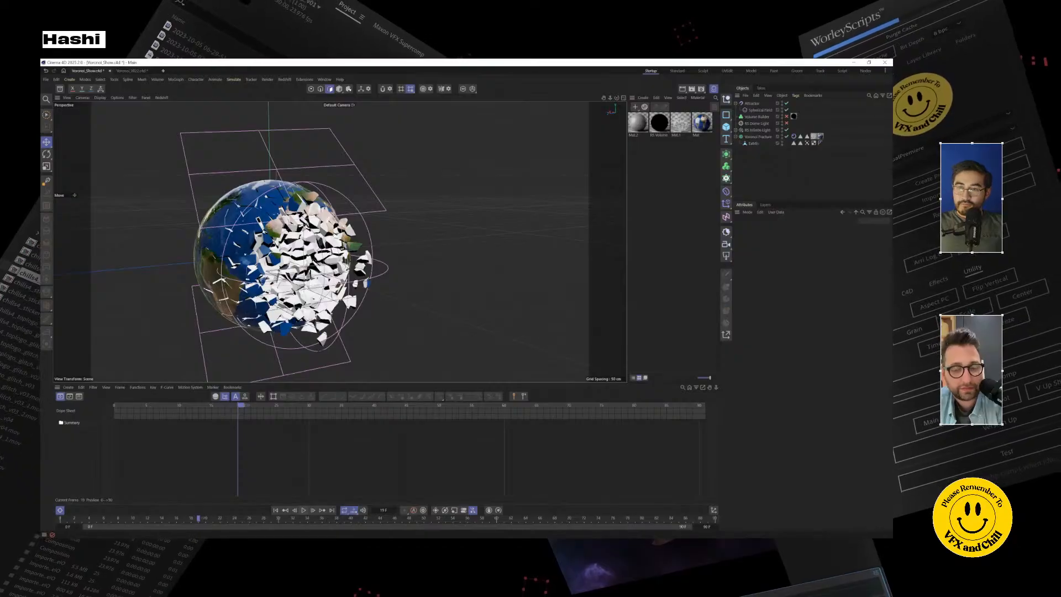
pyautogui.click(758, 137)
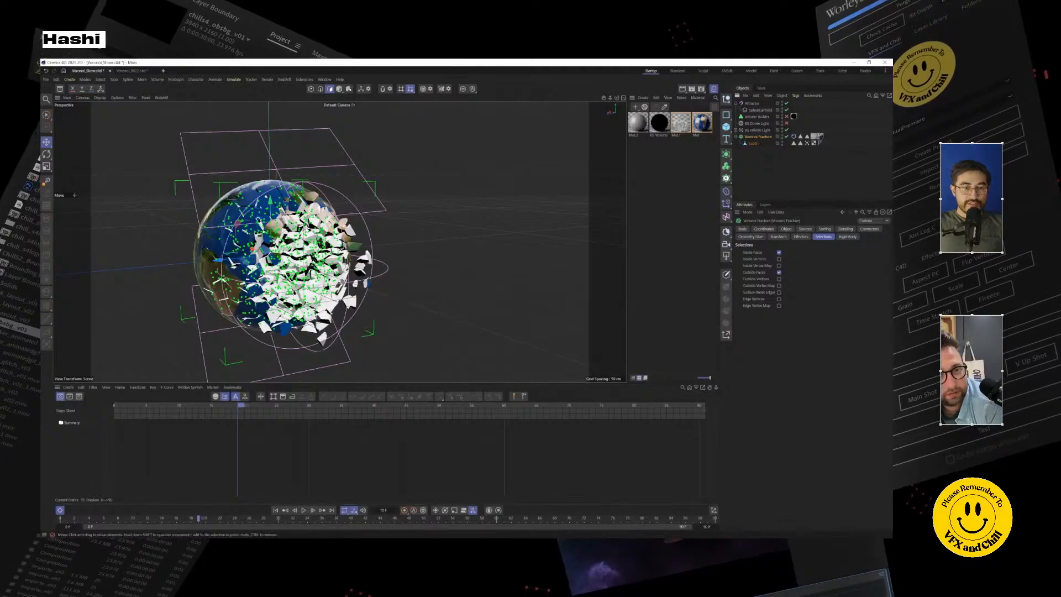
pyautogui.scroll(5, 304, 223)
pyautogui.keyDown('alt'); pyautogui.moveTo(303, 249); pyautogui.dragTo(300, 230); pyautogui.keyUp('alt')
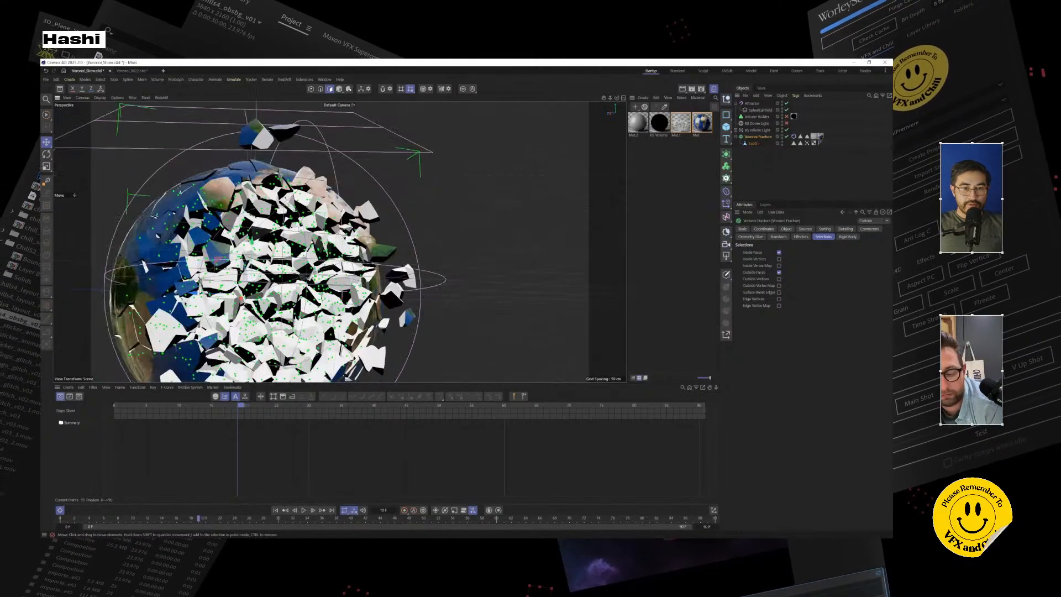
pyautogui.keyDown('alt'); pyautogui.moveTo(444, 227); pyautogui.dragTo(445, 193); pyautogui.keyUp('alt')
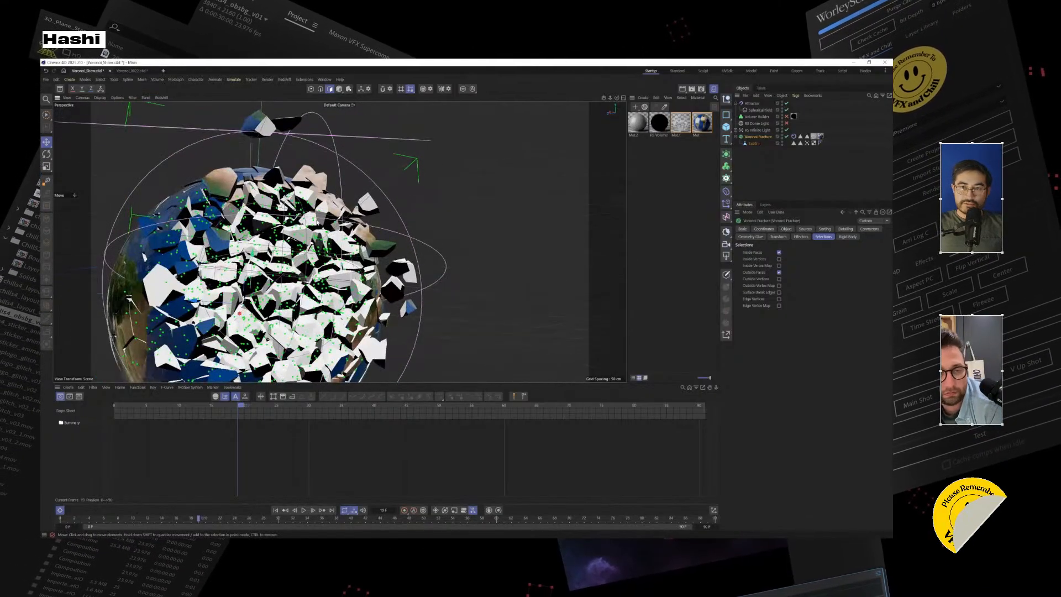
# Step: Restrict the Mat.2 material on the Voronoi Fracture to the Inside Faces selection
pyautogui.click(640, 123)
pyautogui.moveTo(759, 140); pyautogui.dragTo(784, 252)
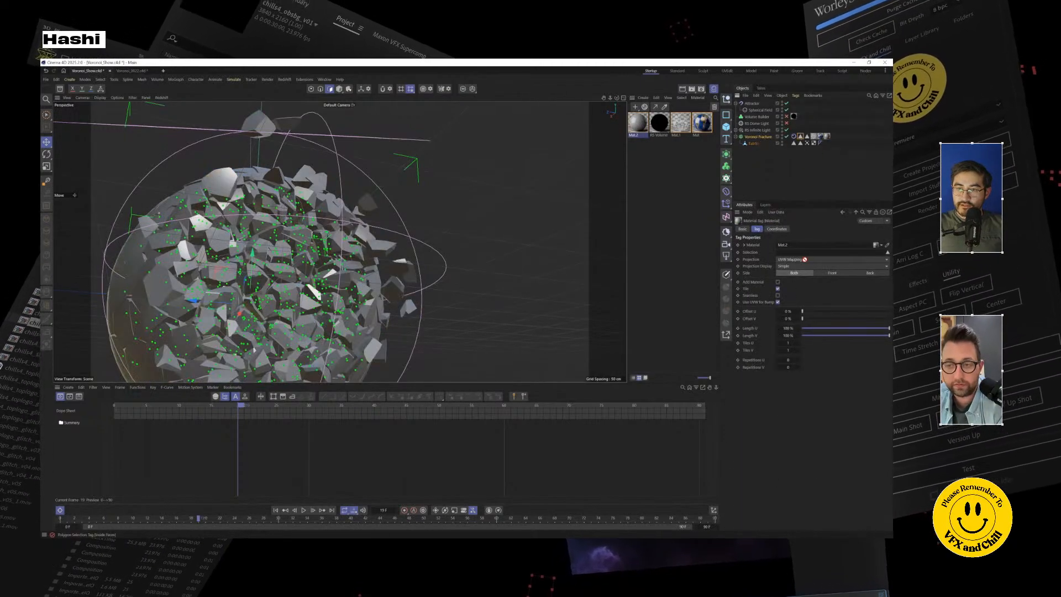
# Step: Add a Maxon Noise node to Mat.2's node graph and connect it to the RS Standard node's base color
pyautogui.doubleClick(641, 124)
pyautogui.moveTo(424, 371); pyautogui.dragTo(480, 140)
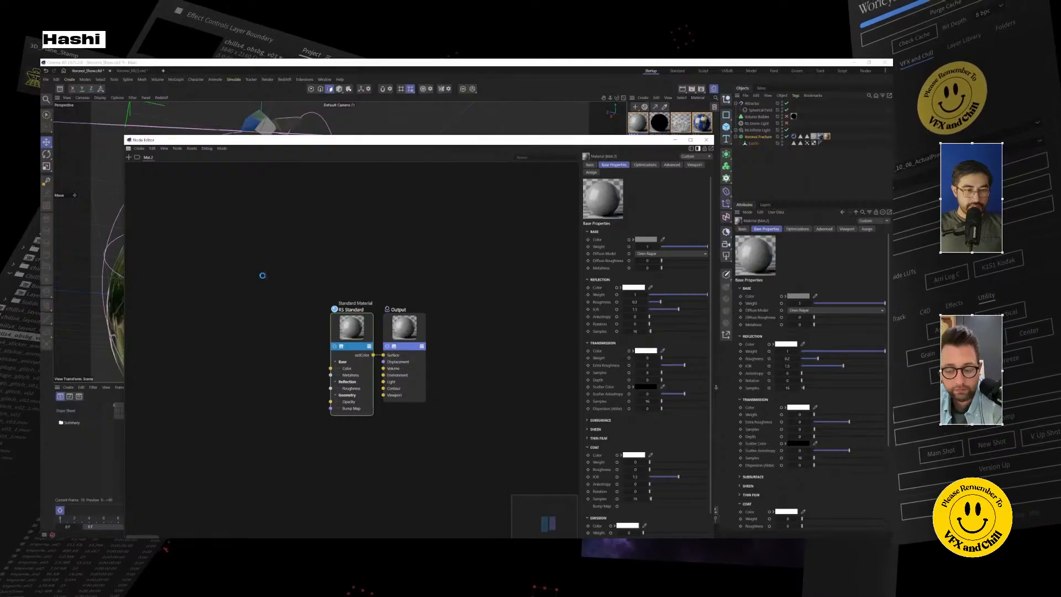
pyautogui.rightClick(264, 277)
pyautogui.click(283, 289)
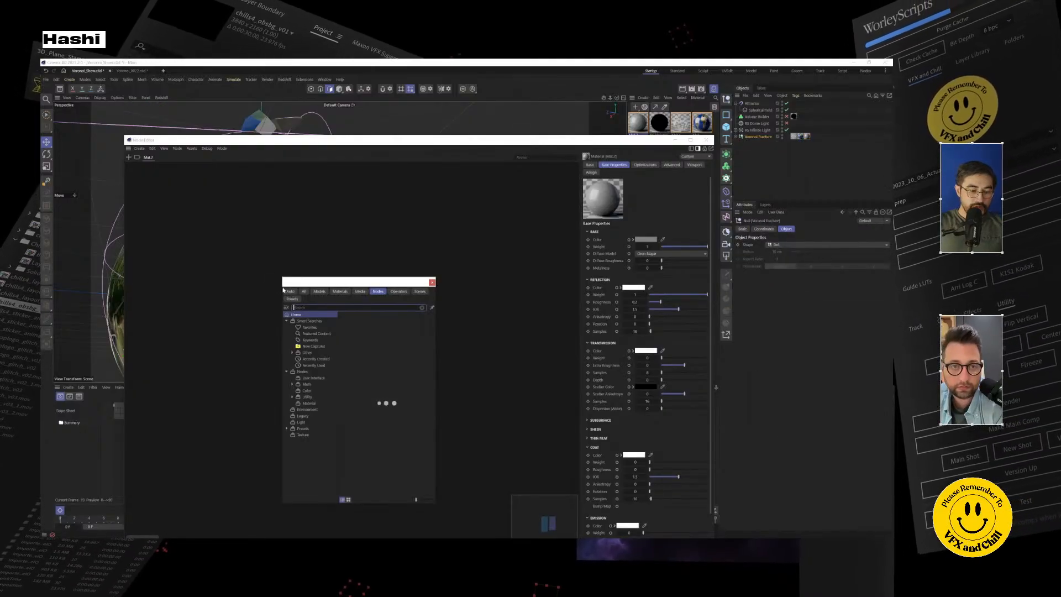
pyautogui.write('nois')
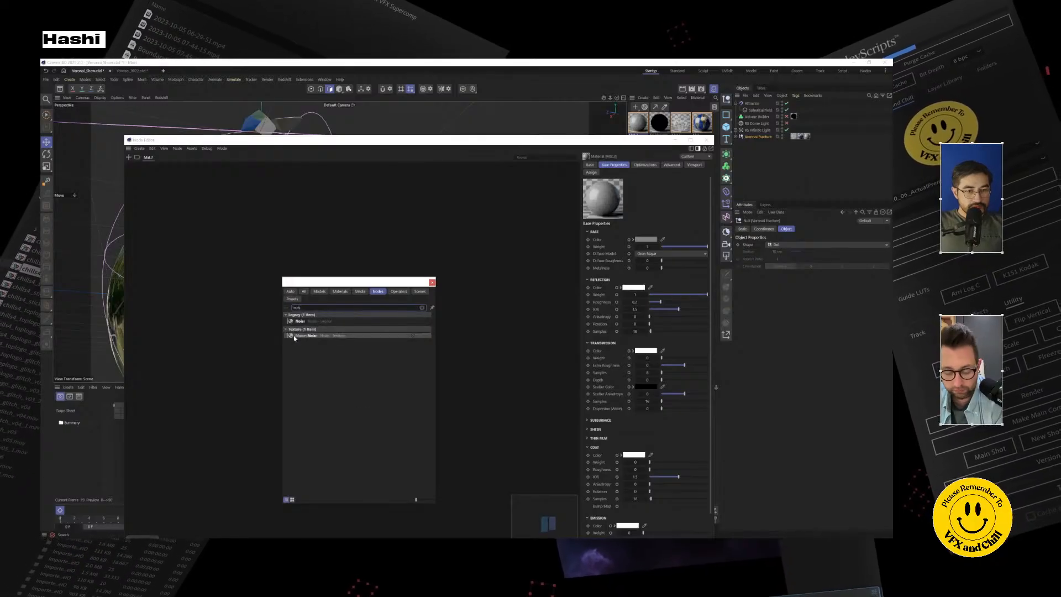
pyautogui.doubleClick(294, 336)
pyautogui.moveTo(284, 285); pyautogui.dragTo(331, 368)
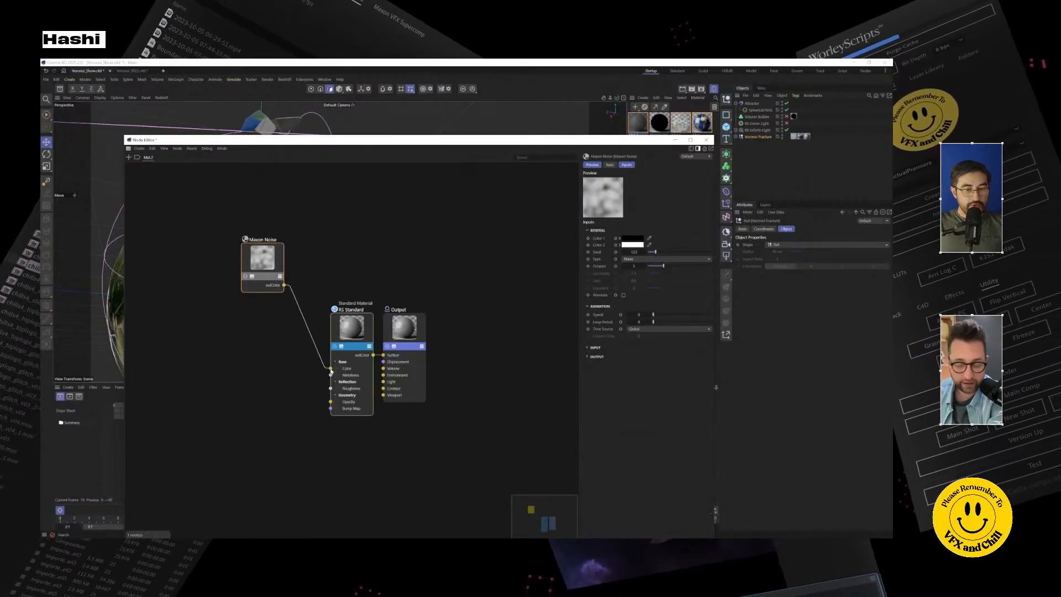
# Step: Adjust the Maxon Noise's overall scale for a finer pattern and uncover the globe in the viewport to judge it
pyautogui.click(588, 347)
pyautogui.moveTo(657, 369); pyautogui.dragTo(724, 348)
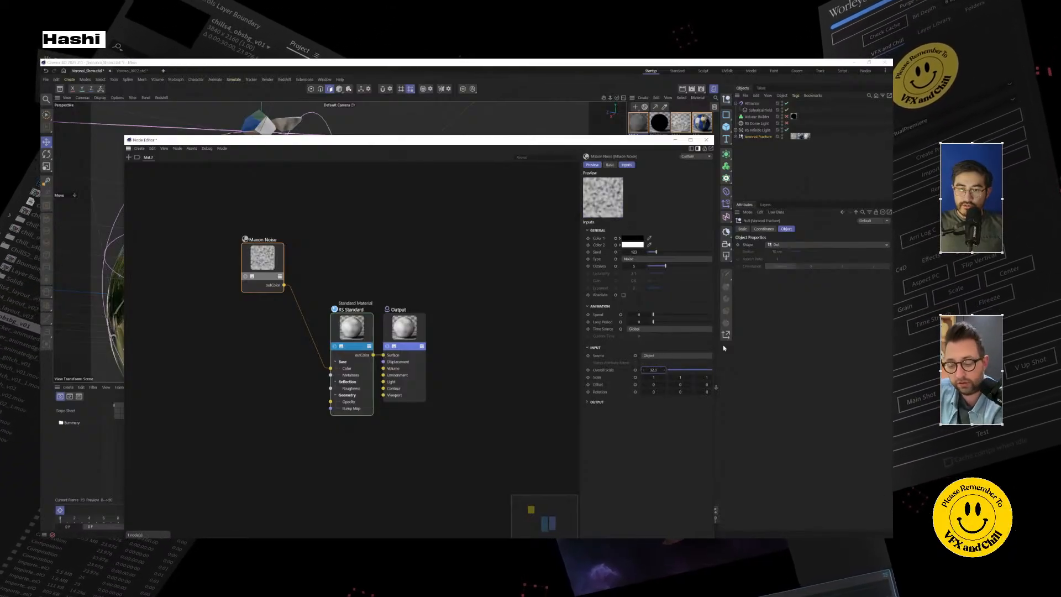
pyautogui.moveTo(633, 139); pyautogui.dragTo(449, 341)
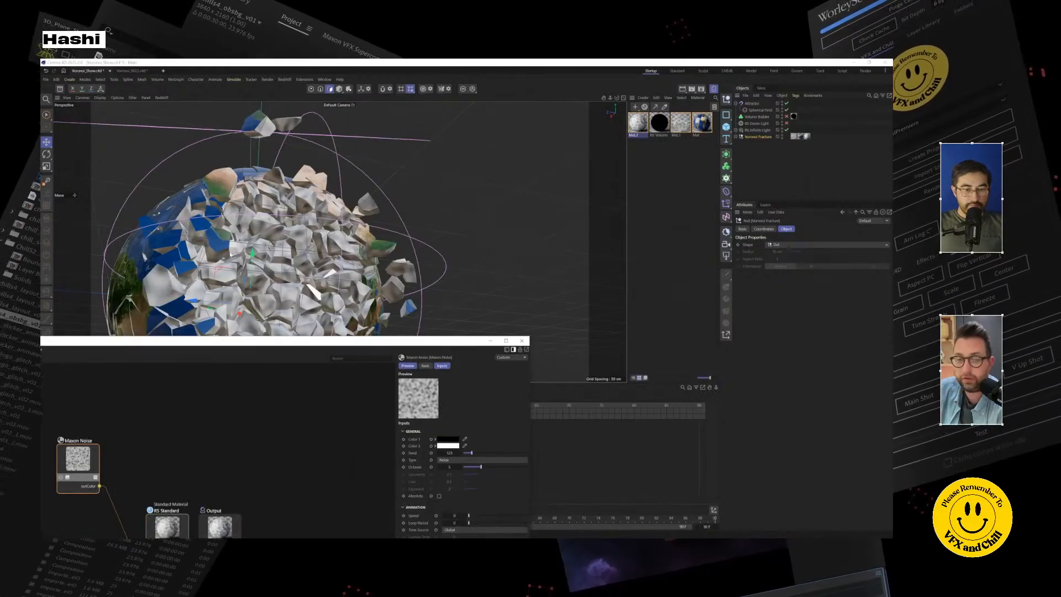
# Step: Change the noise's Color 2 to a muted grayish green and close the node graph
pyautogui.click(465, 446)
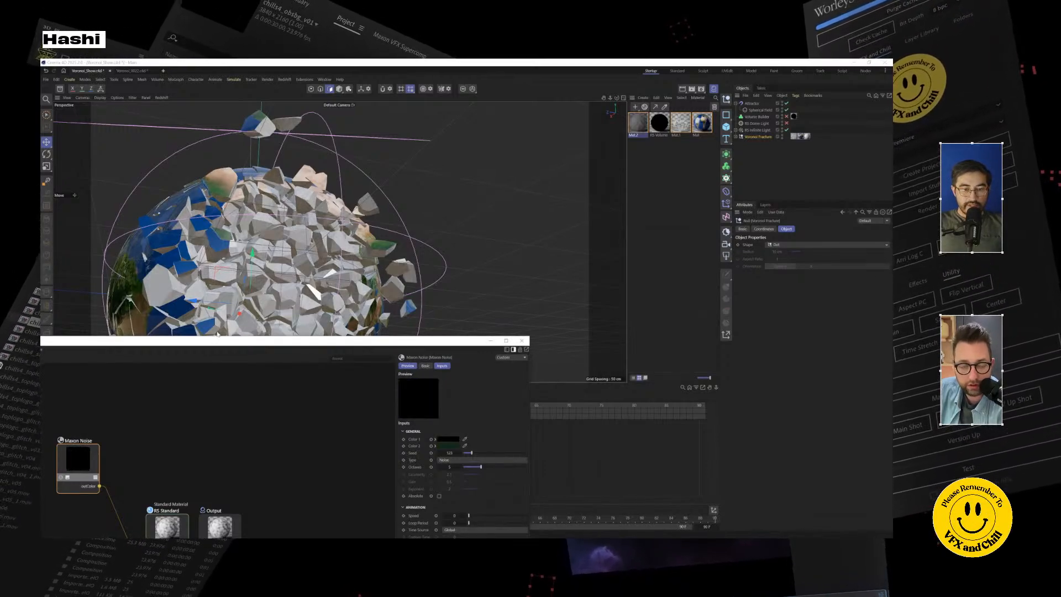
pyautogui.click(452, 444)
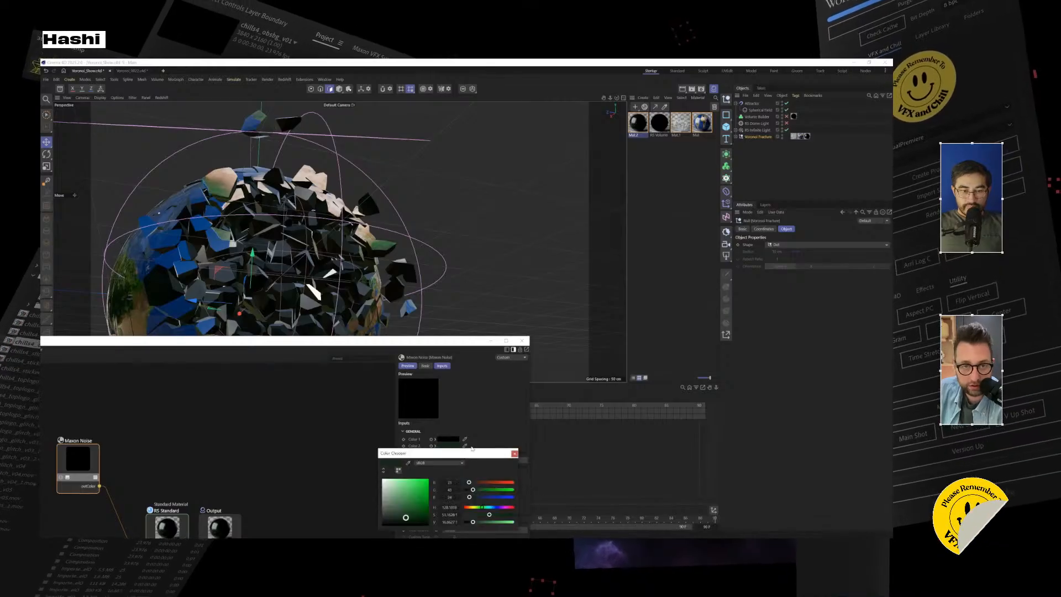
pyautogui.moveTo(393, 506)
pyautogui.mouseDown()
pyautogui.moveTo(387, 493)
pyautogui.moveTo(387, 504)
pyautogui.mouseUp()
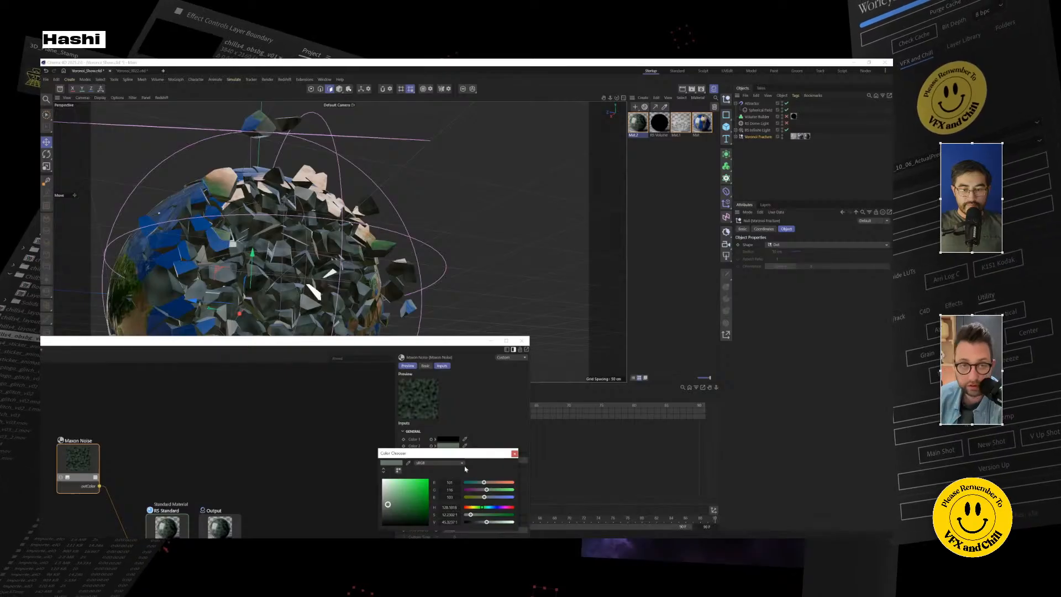
pyautogui.click(515, 454)
pyautogui.click(521, 343)
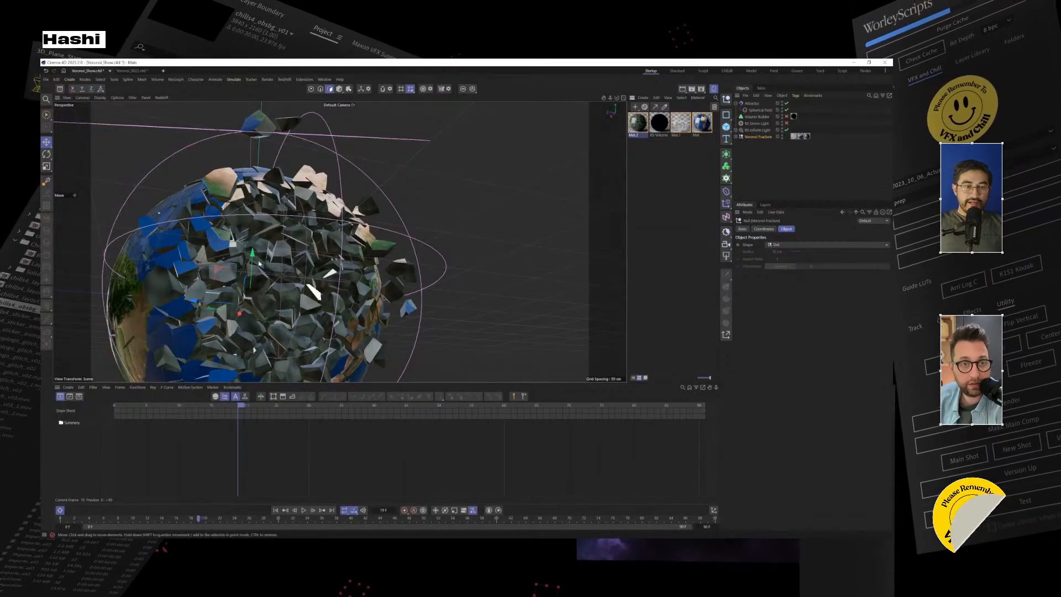
# Step: Add a Redshift area light to the scene and set its area shape to Sphere
pyautogui.keyDown('alt'); pyautogui.moveTo(279, 287); pyautogui.dragTo(320, 301); pyautogui.keyUp('alt')
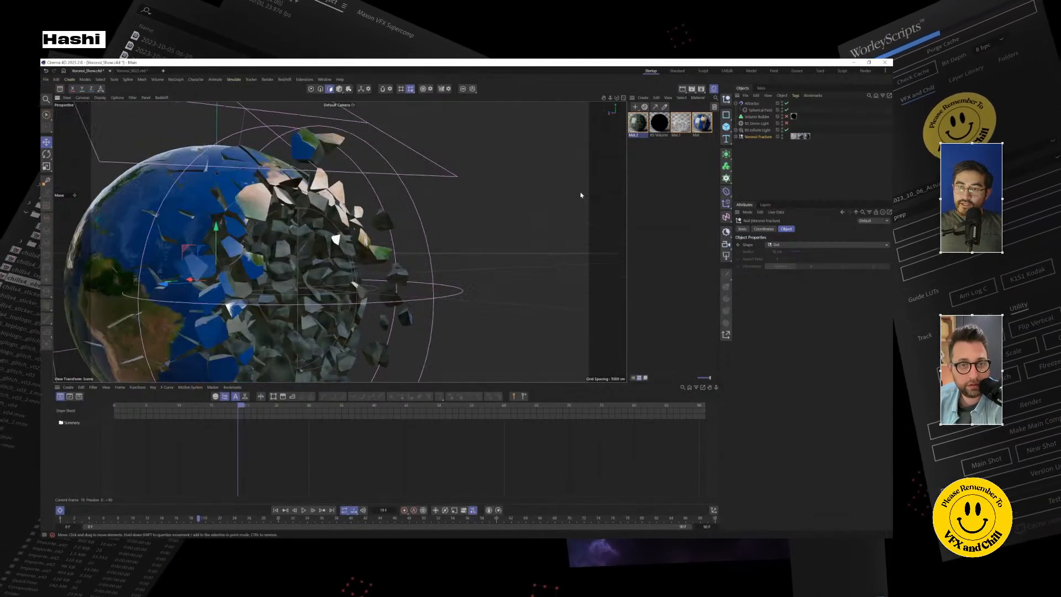
pyautogui.click(726, 255)
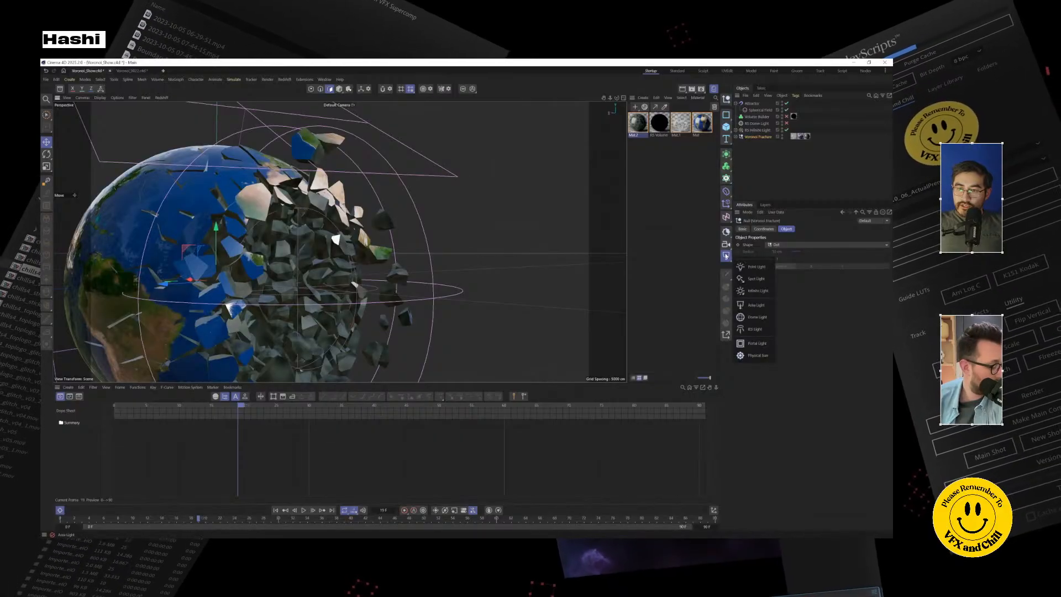
pyautogui.click(755, 305)
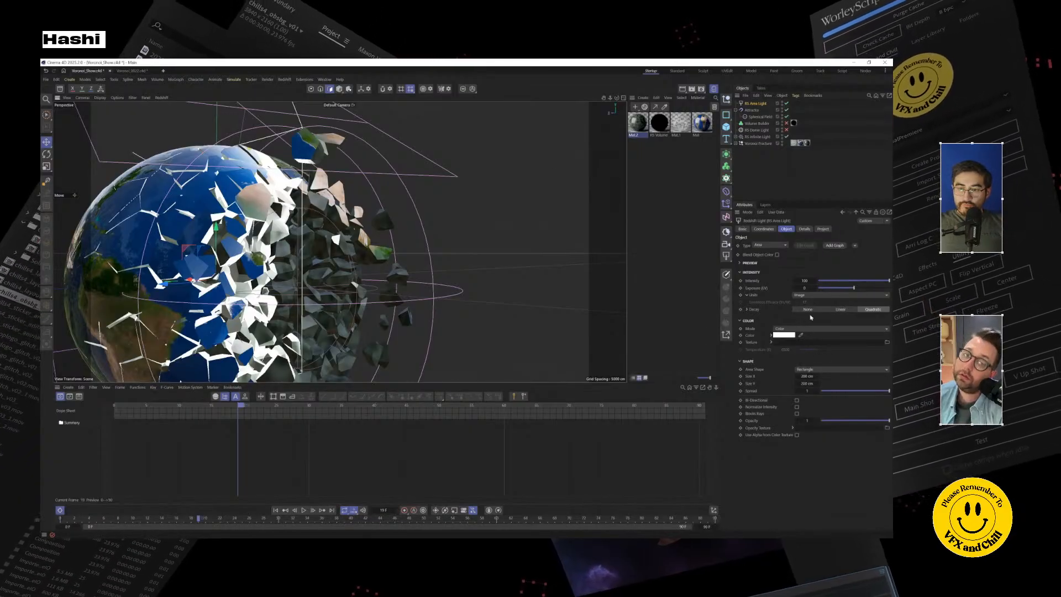
pyautogui.click(823, 369)
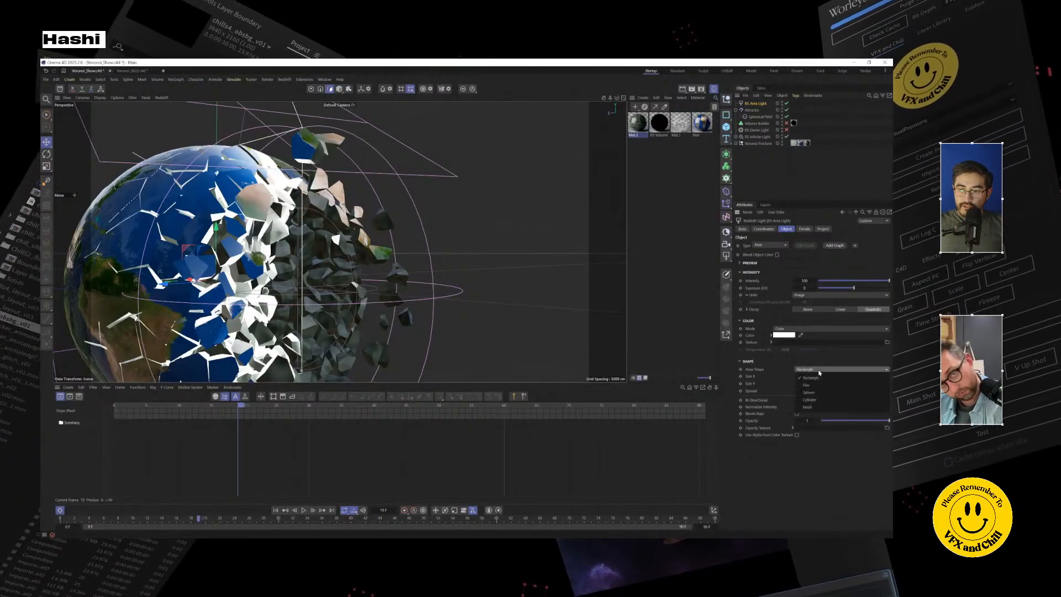
pyautogui.click(815, 390)
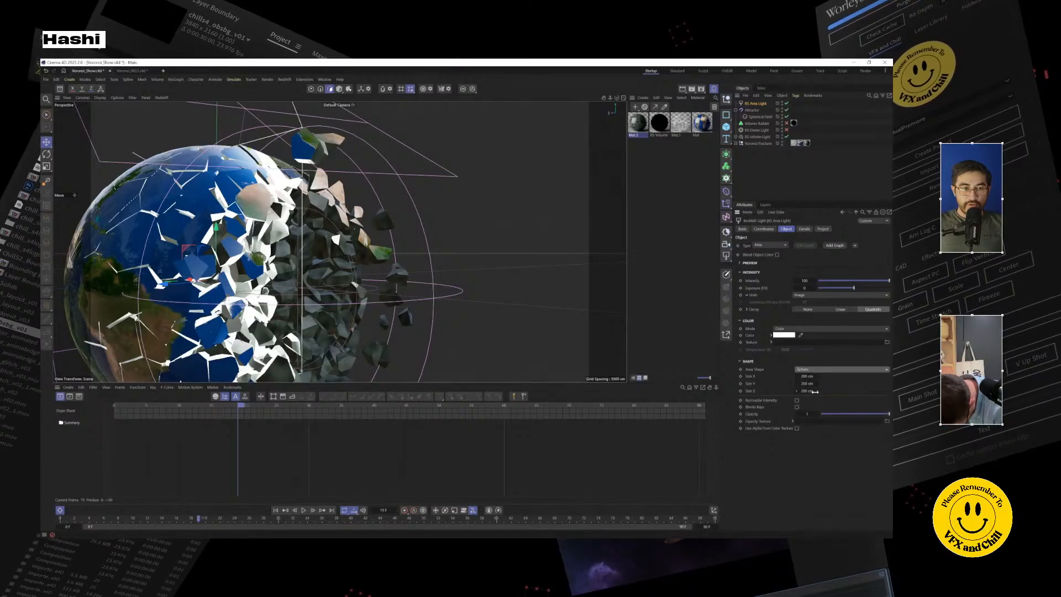
# Step: Move the spherical area light toward the blasted-out side of the globe and scale it
pyautogui.moveTo(400, 297)
pyautogui.keyDown('alt'); pyautogui.mouseDown()
pyautogui.moveTo(431, 306)
pyautogui.moveTo(405, 301)
pyautogui.mouseUp(); pyautogui.keyUp('alt')
pyautogui.moveTo(176, 272); pyautogui.dragTo(436, 264)
pyautogui.press('t')
pyautogui.moveTo(360, 272); pyautogui.dragTo(381, 286)
# Step: Start the Redshift render in the viewport and turn on the Volume Builder
pyautogui.click(161, 97)
pyautogui.click(173, 110)
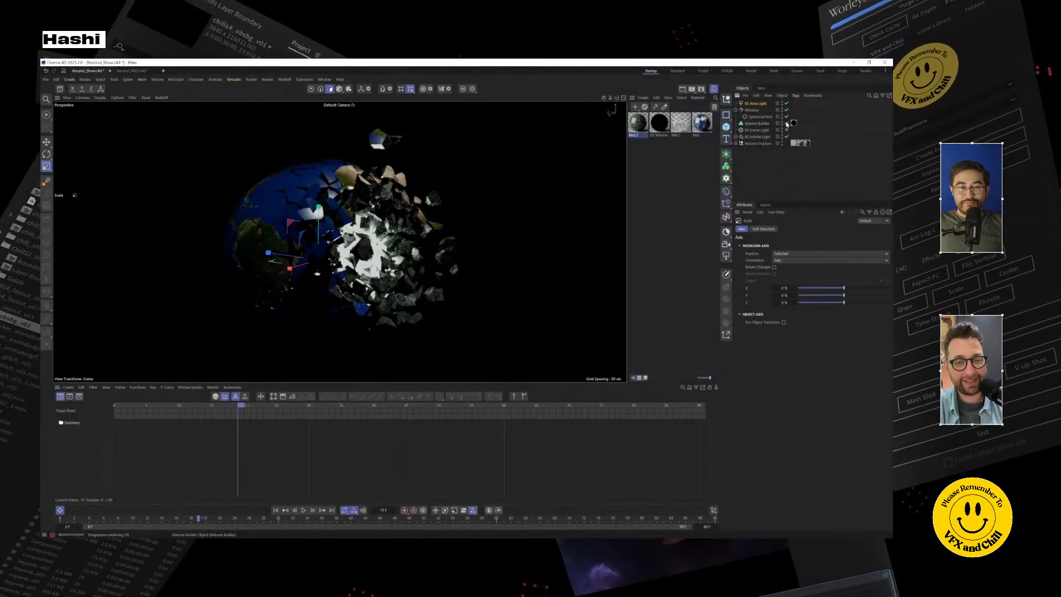
pyautogui.click(757, 123)
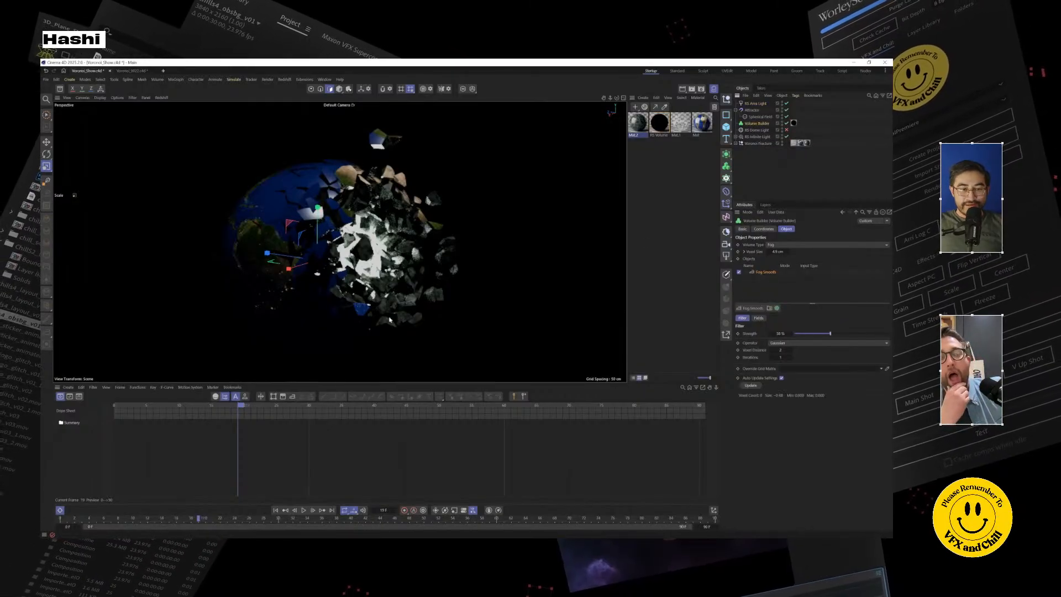
# Step: Examine the Voronoi Fracture's separate pieces in the hierarchy and the Volume Builder's fog settings
pyautogui.click(758, 143)
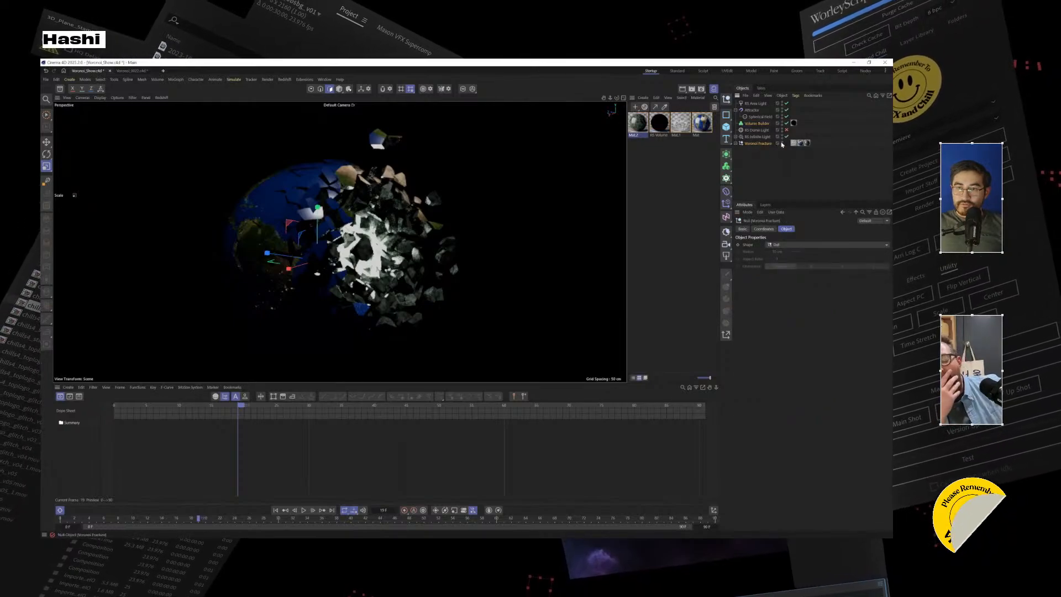
pyautogui.click(735, 143)
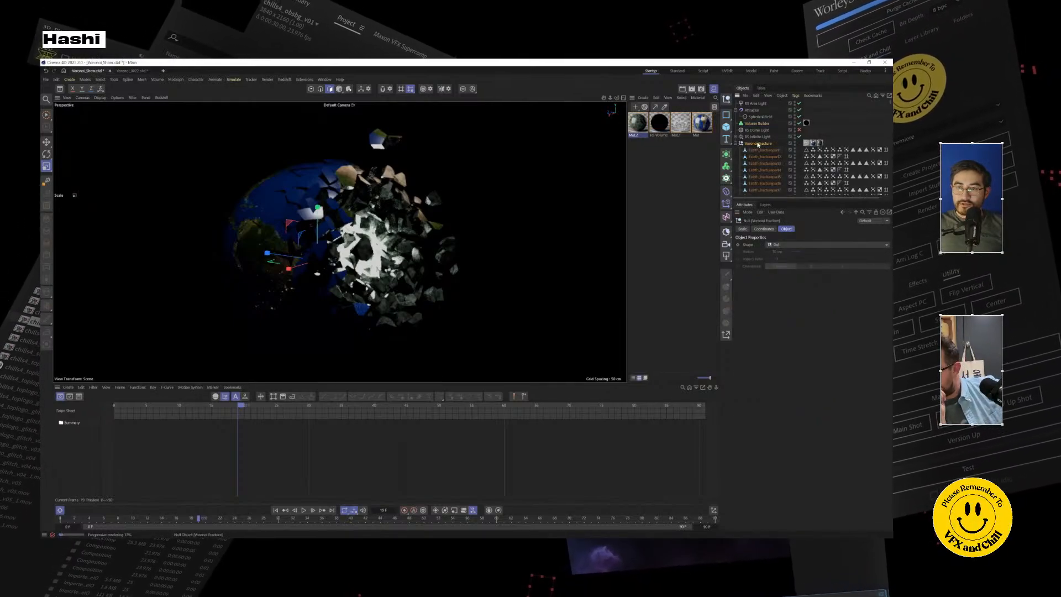
pyautogui.click(760, 123)
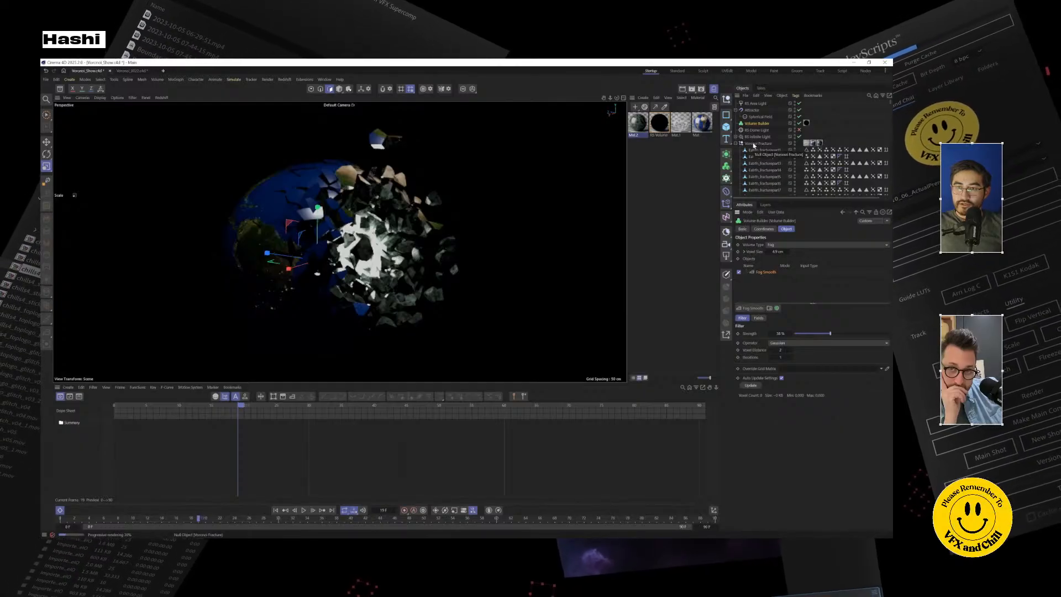
pyautogui.click(760, 144)
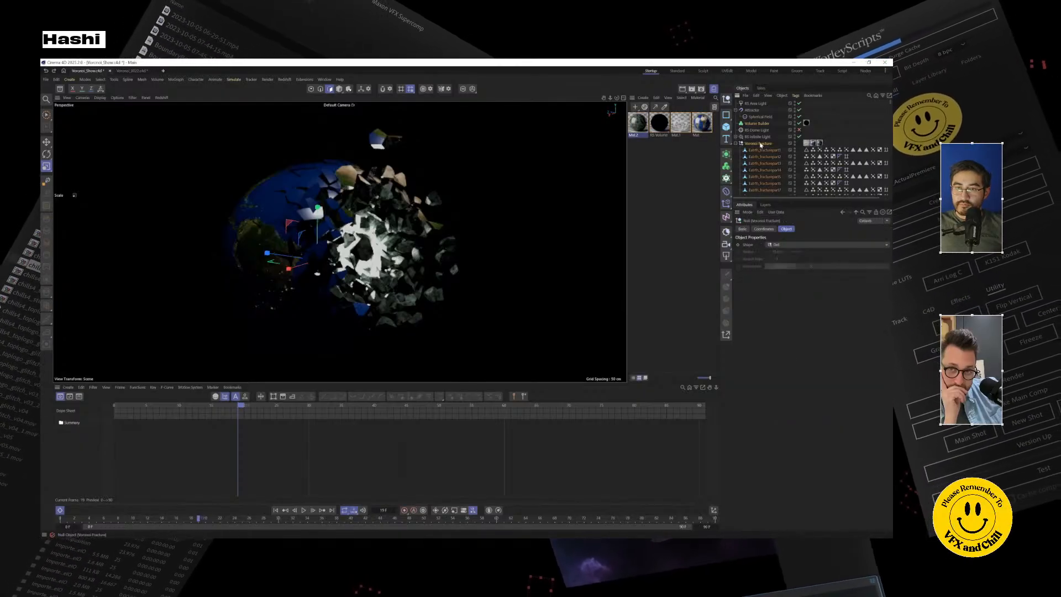
# Step: Undo the light, noise and material edits back to the live Voronoi Fracture with its original hierarchy
pyautogui.hotkey('ctrl', 'z')
pyautogui.hotkey('ctrl', 'z')
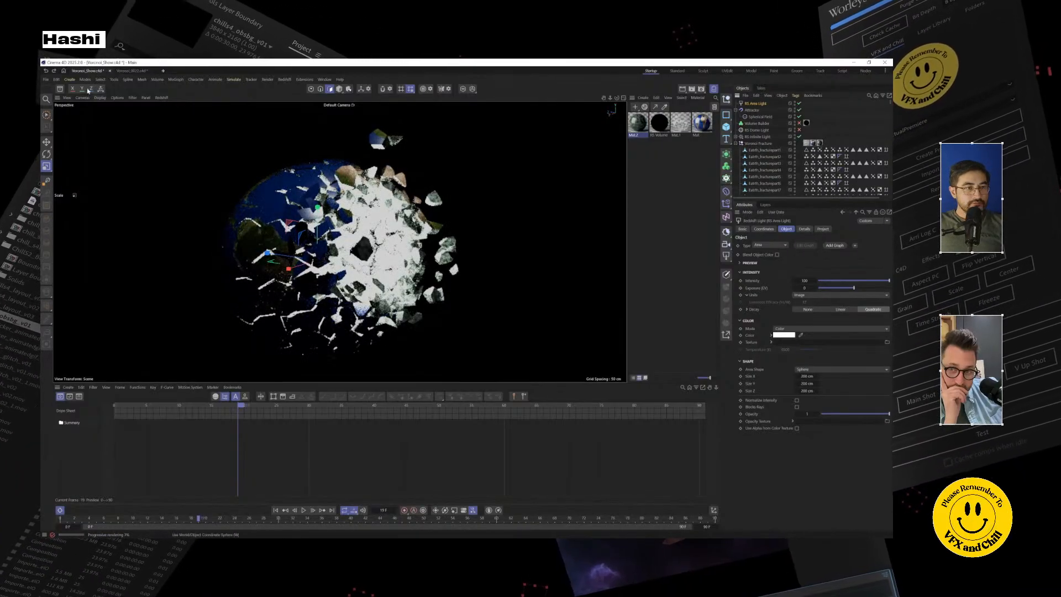
pyautogui.click(47, 71)
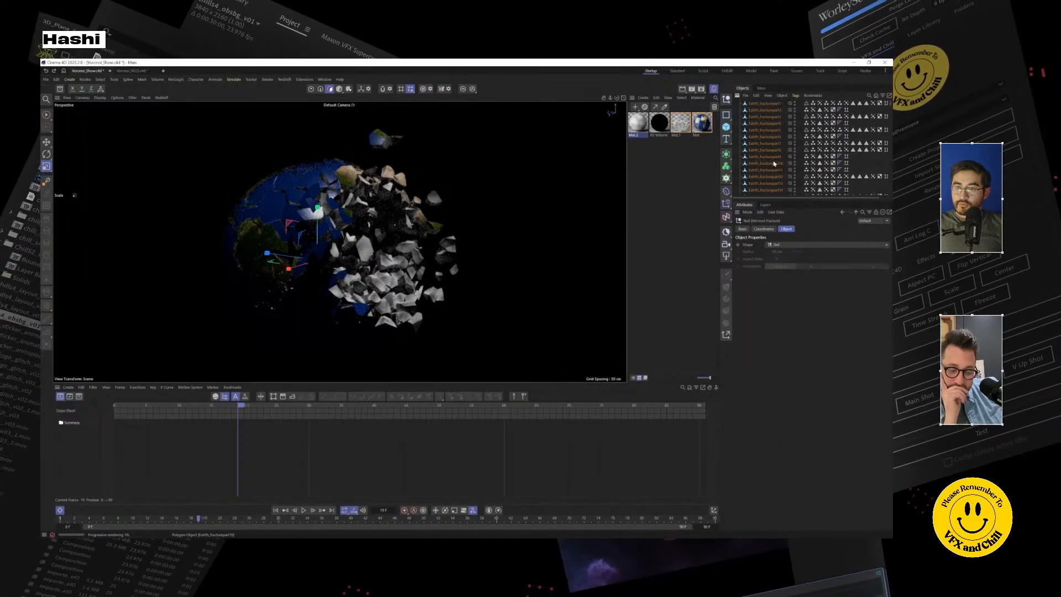
pyautogui.hotkey('ctrl', 'z')
pyautogui.hotkey('ctrl', 'z')
pyautogui.hotkey('ctrl', 'z')
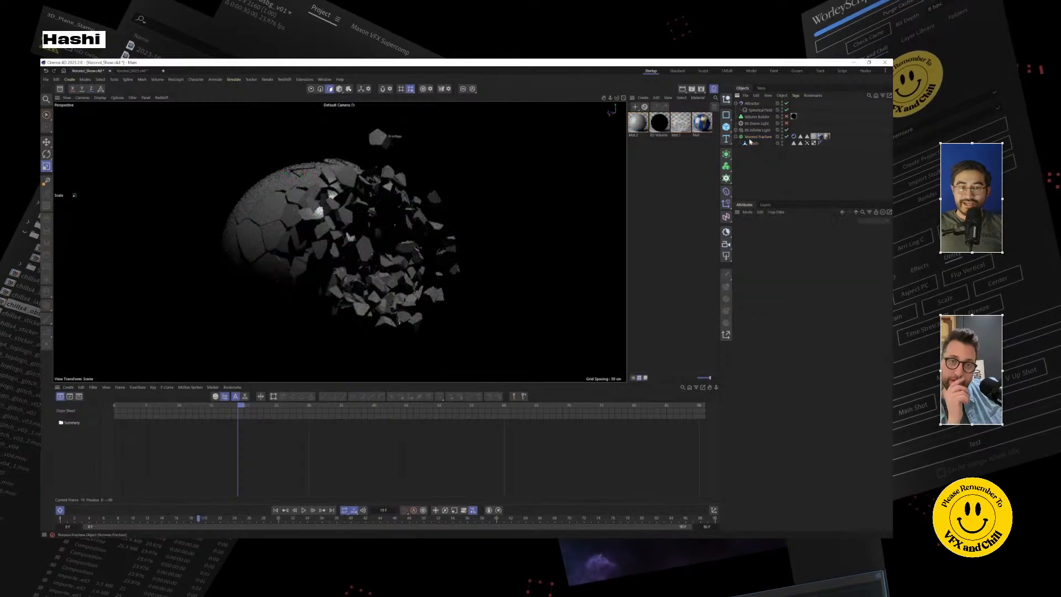
# Step: Turn on the RS Dome Light and check the project's texture files in the Project Asset Inspector
pyautogui.click(749, 138)
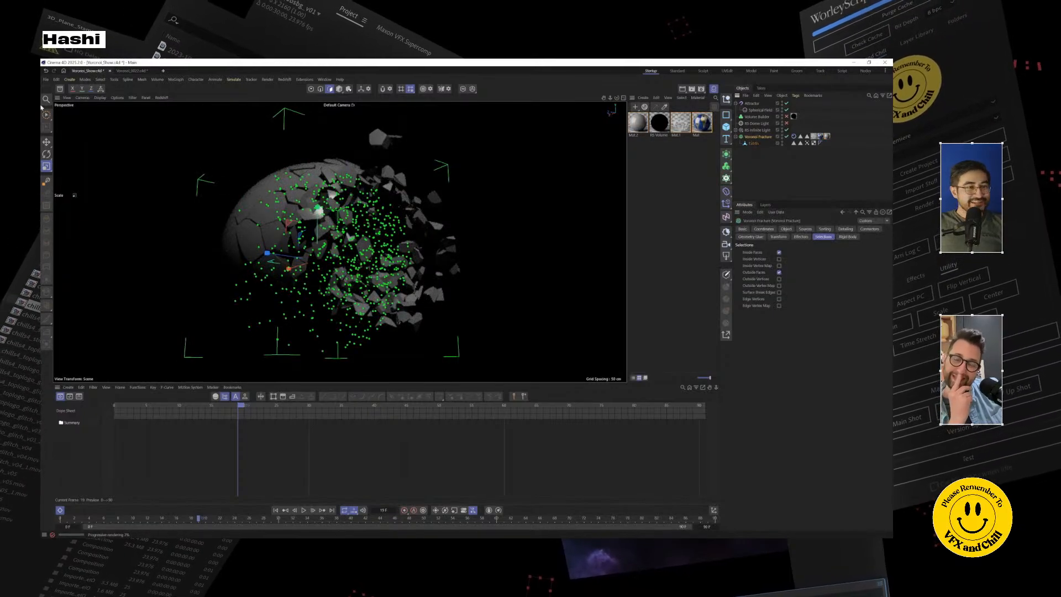
pyautogui.click(820, 163)
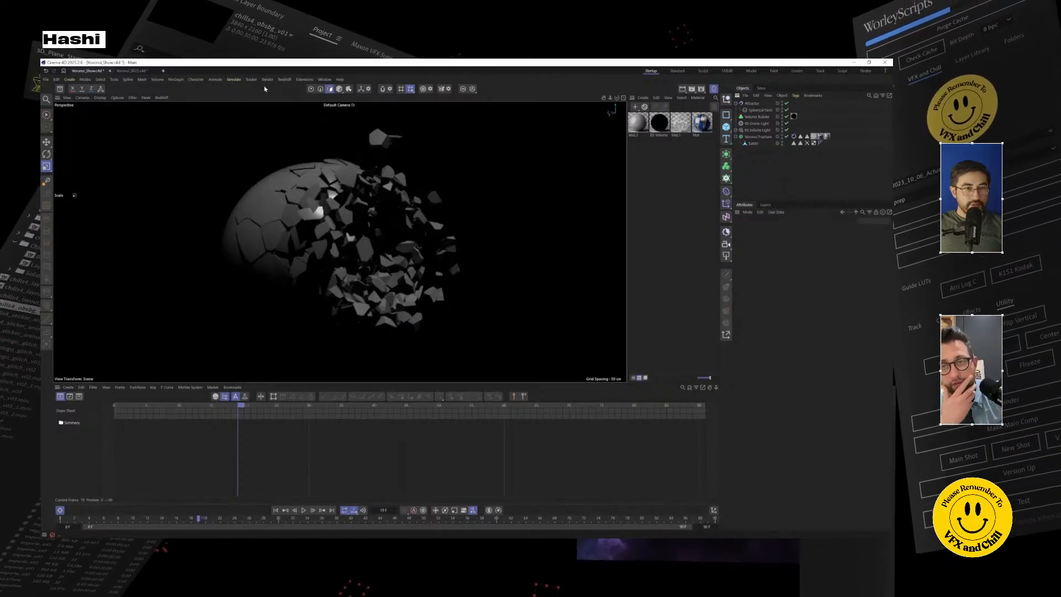
pyautogui.click(304, 79)
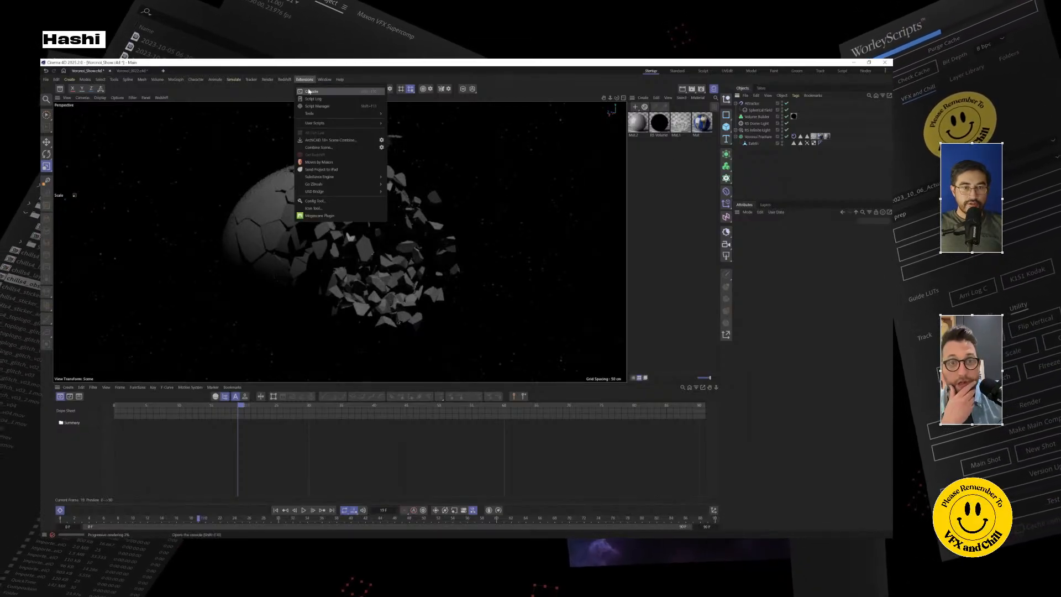
pyautogui.click(372, 87)
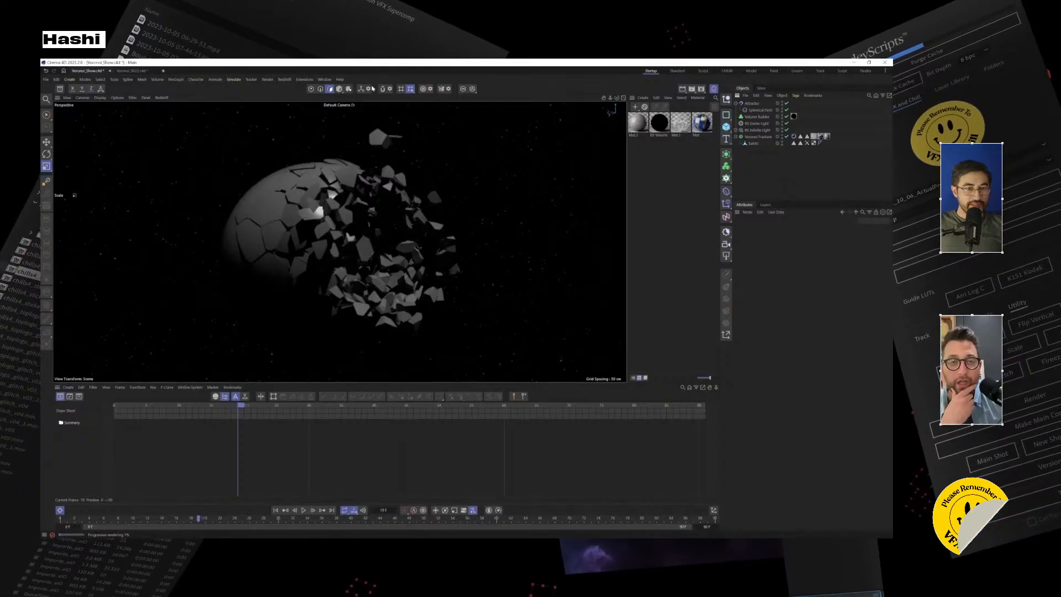
pyautogui.click(304, 79)
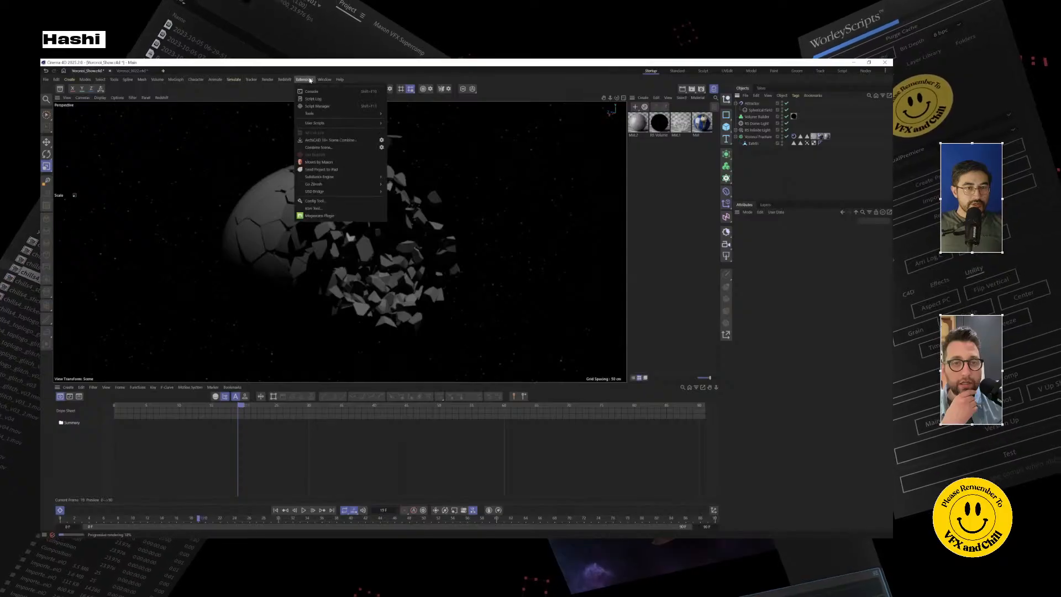
pyautogui.moveTo(268, 79)
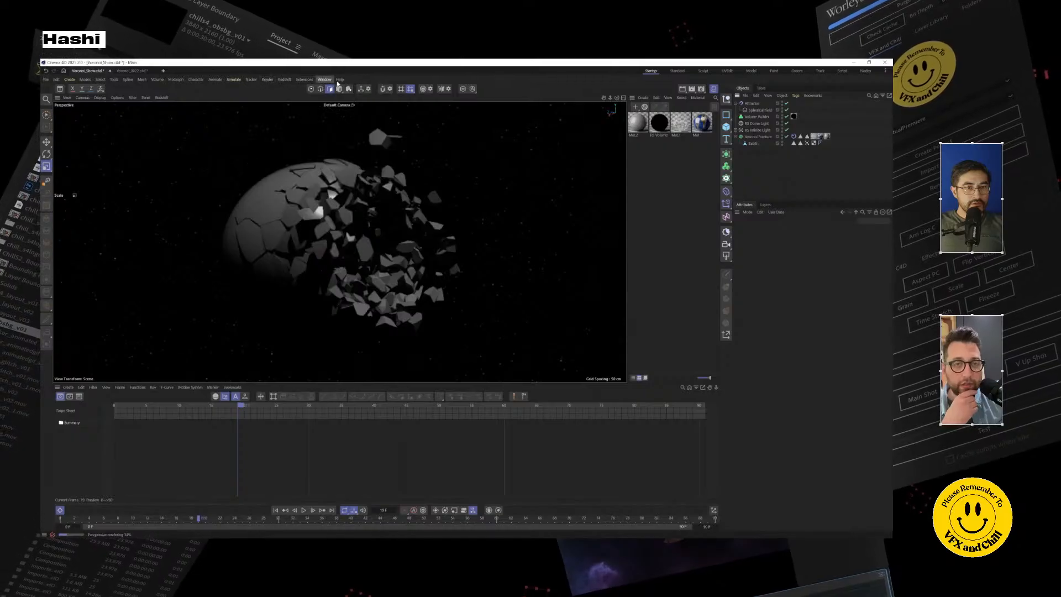
pyautogui.click(338, 130)
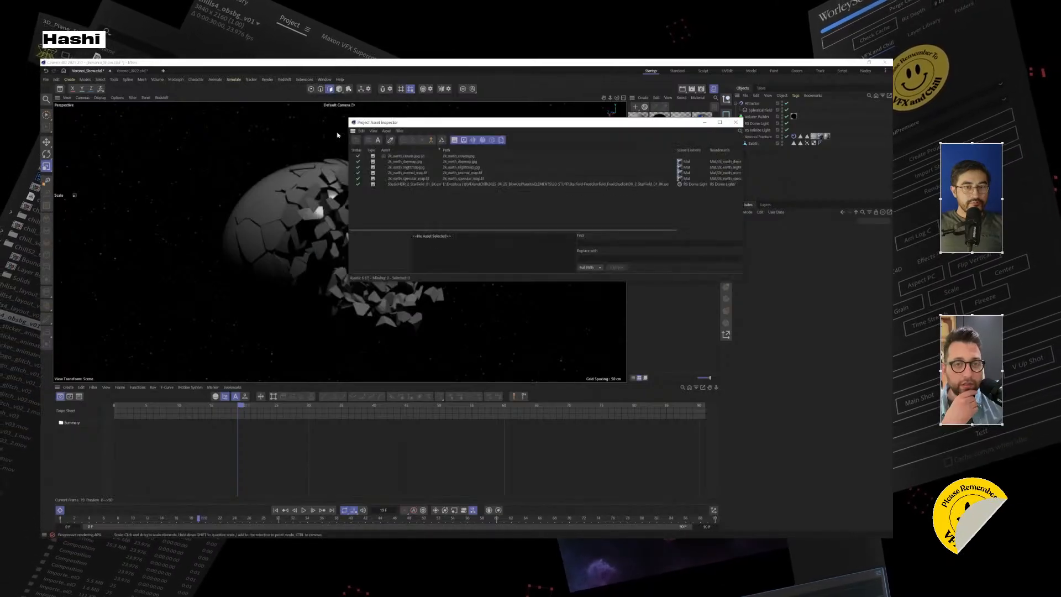
pyautogui.click(705, 123)
# Step: Close the Project Asset Inspector and open Mat.2, the fracture's inside-faces material, in the Node Editor
pyautogui.click(675, 121)
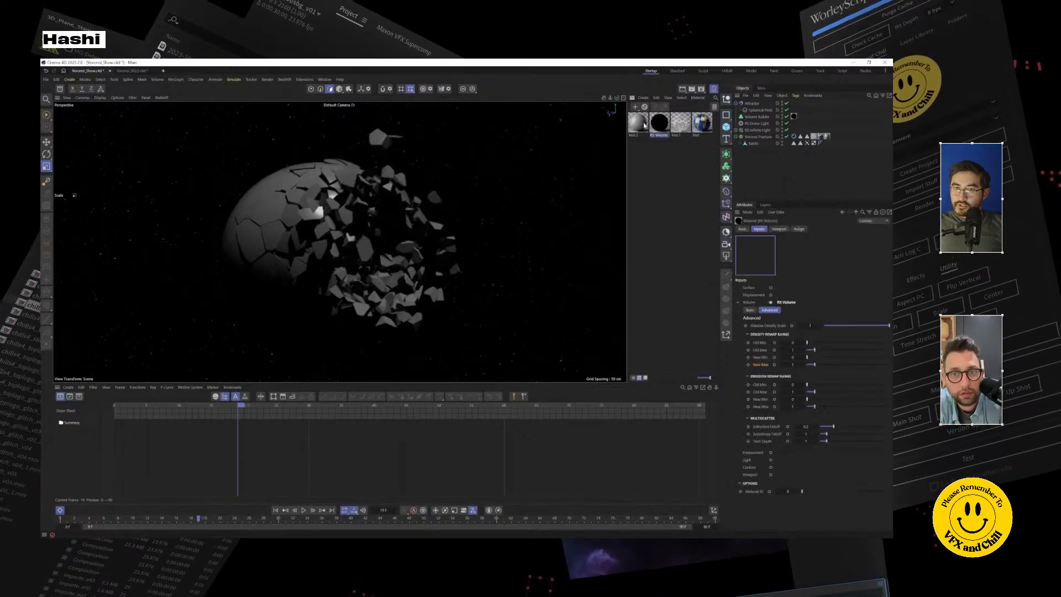
pyautogui.click(638, 124)
pyautogui.click(827, 137)
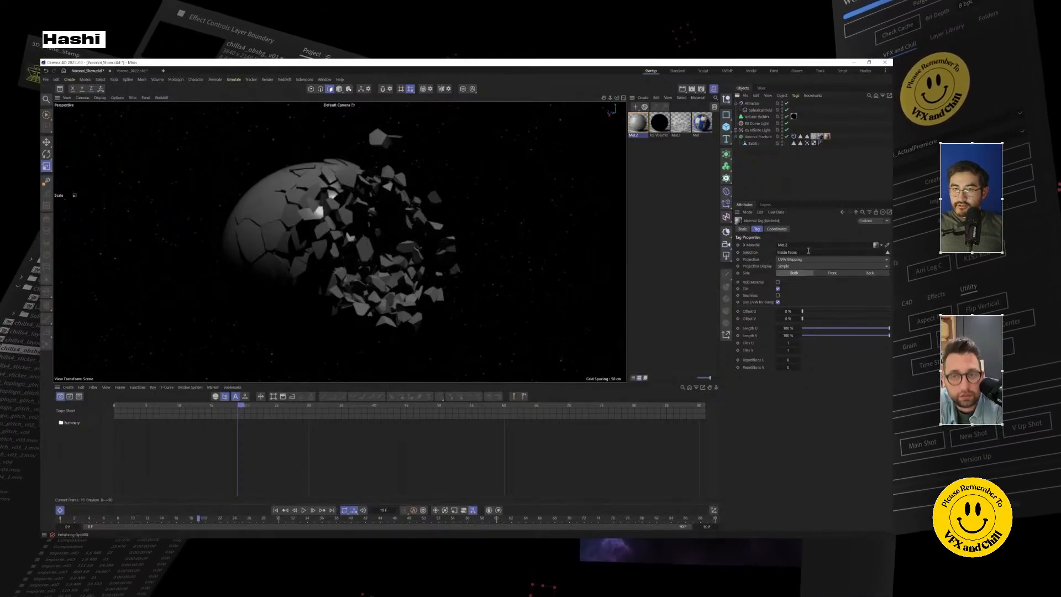
pyautogui.doubleClick(639, 124)
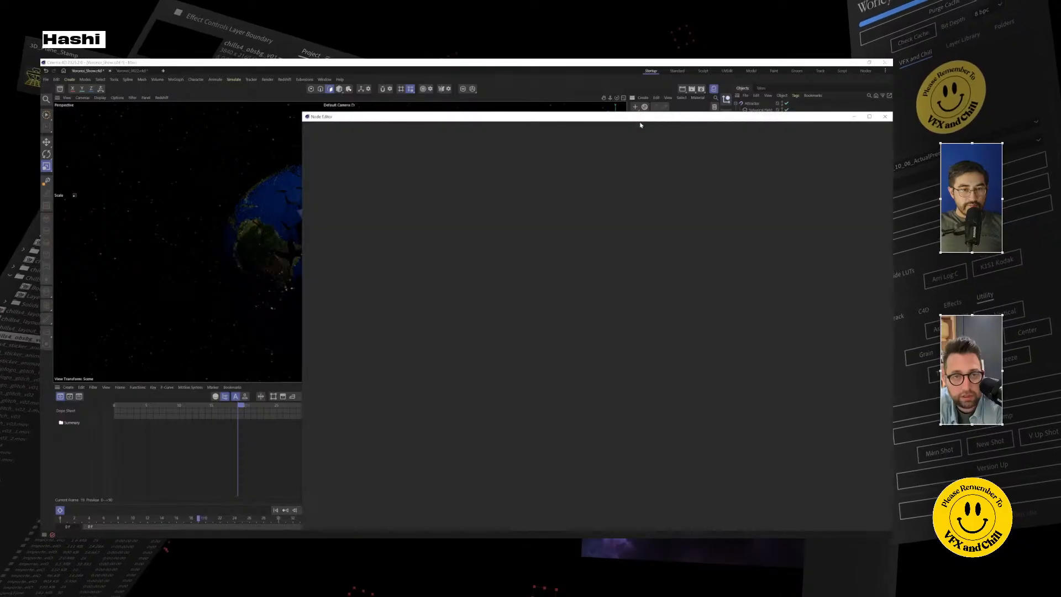
pyautogui.click(531, 309)
# Step: Add a Maxon Noise node to Mat.2 and connect its output to the RS Standard material's base color
pyautogui.rightClick(388, 257)
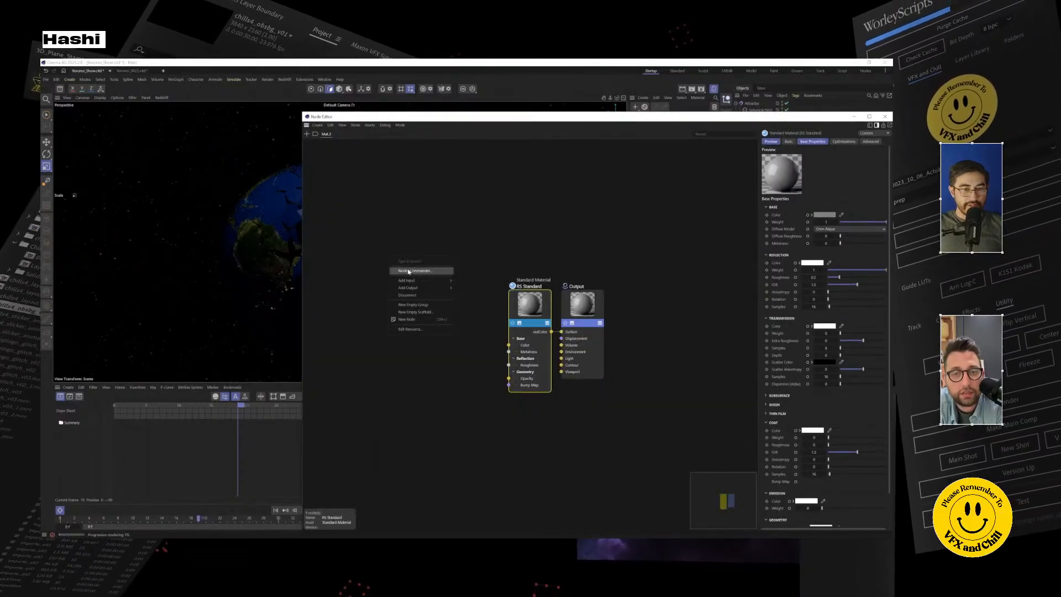
pyautogui.click(407, 269)
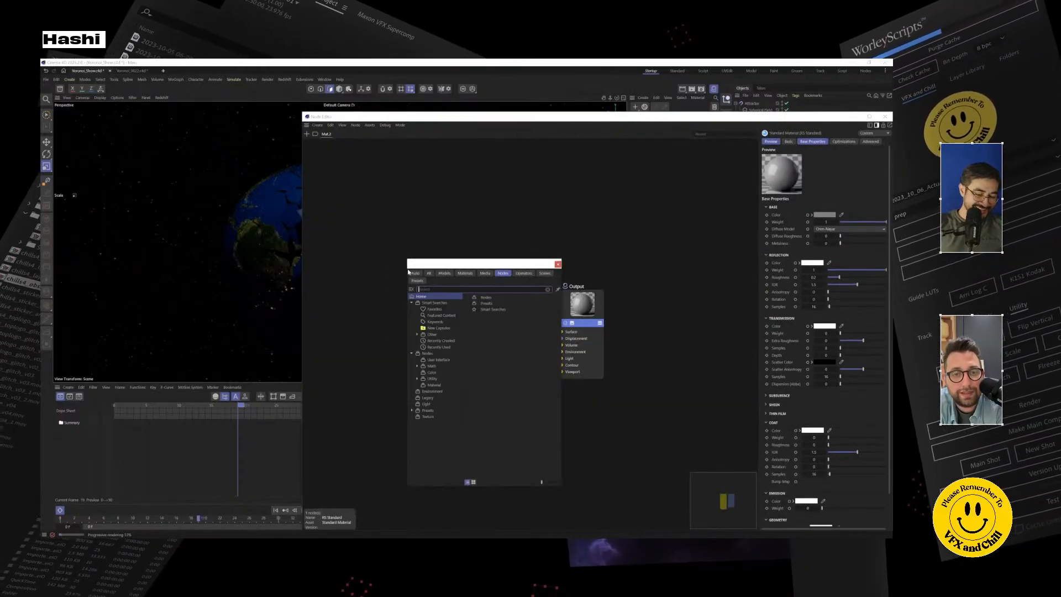
pyautogui.write('noi')
pyautogui.press('Down')
pyautogui.press('Down')
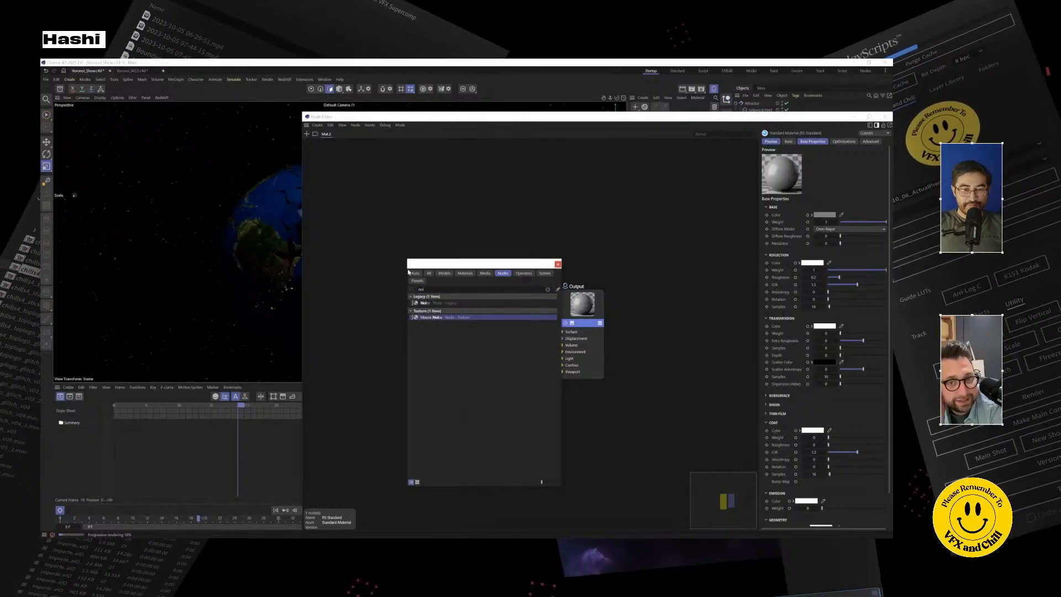
pyautogui.press('Return')
pyautogui.moveTo(409, 265); pyautogui.dragTo(511, 337)
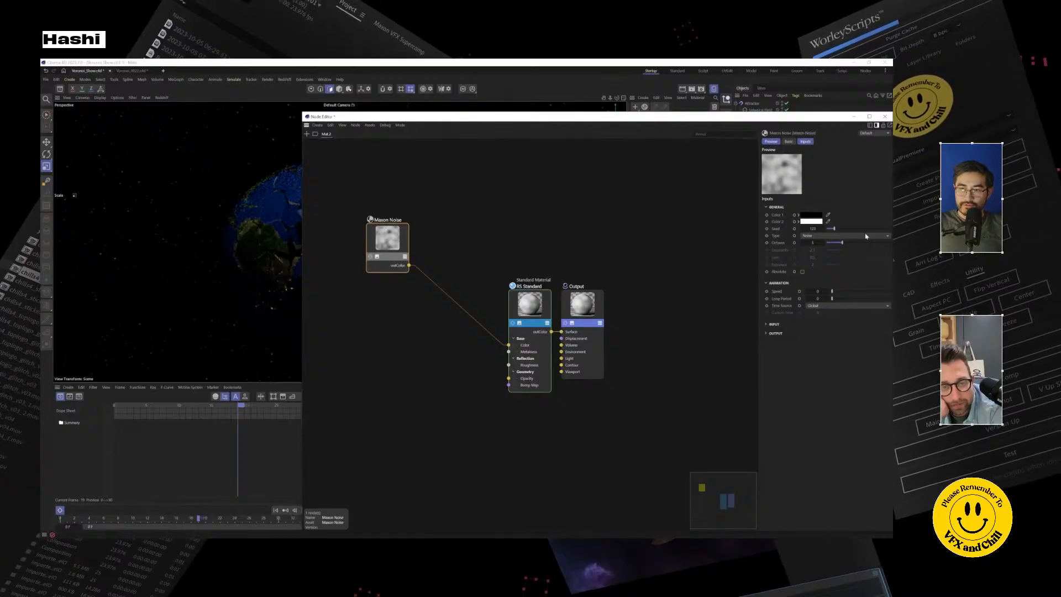
# Step: Set the Maxon Noise's Color 2 to a dark reddish brown, reduce its overall scale and close the Node Editor
pyautogui.click(818, 222)
pyautogui.moveTo(752, 278); pyautogui.dragTo(761, 281)
pyautogui.click(878, 229)
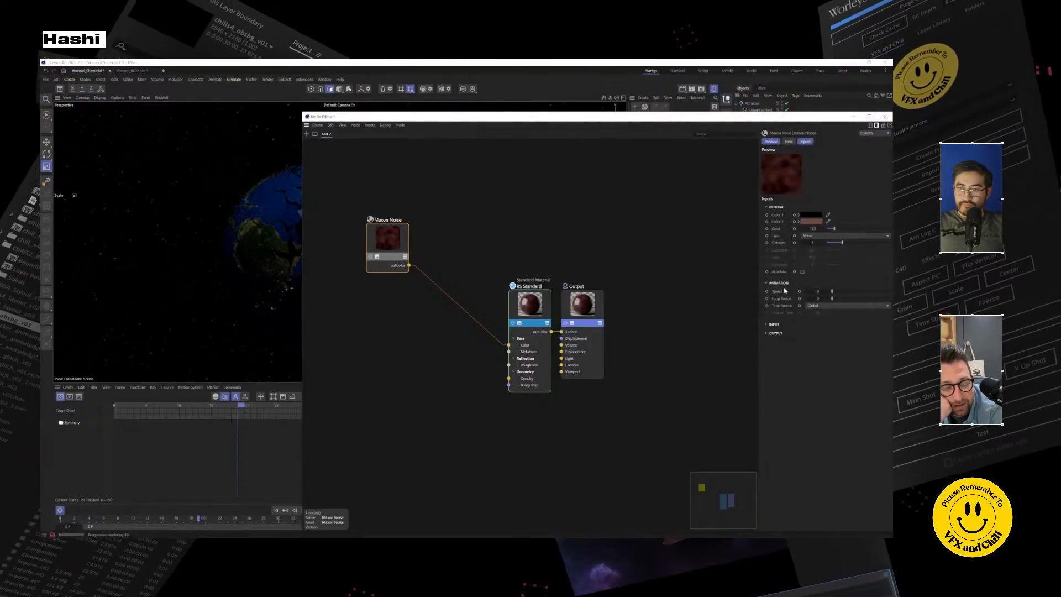
pyautogui.click(767, 324)
pyautogui.moveTo(826, 343); pyautogui.dragTo(812, 347)
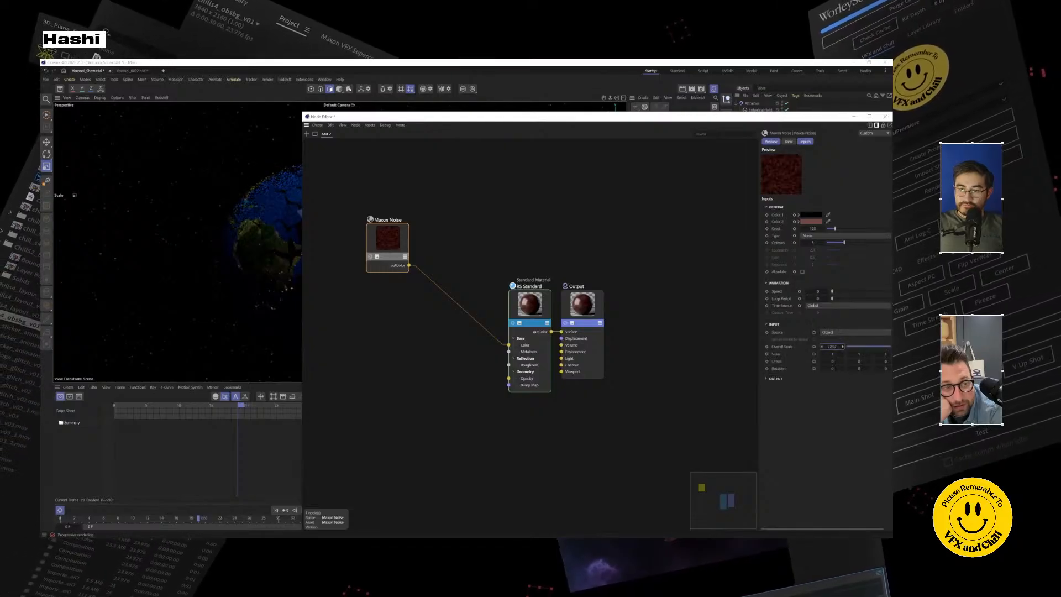
pyautogui.click(885, 116)
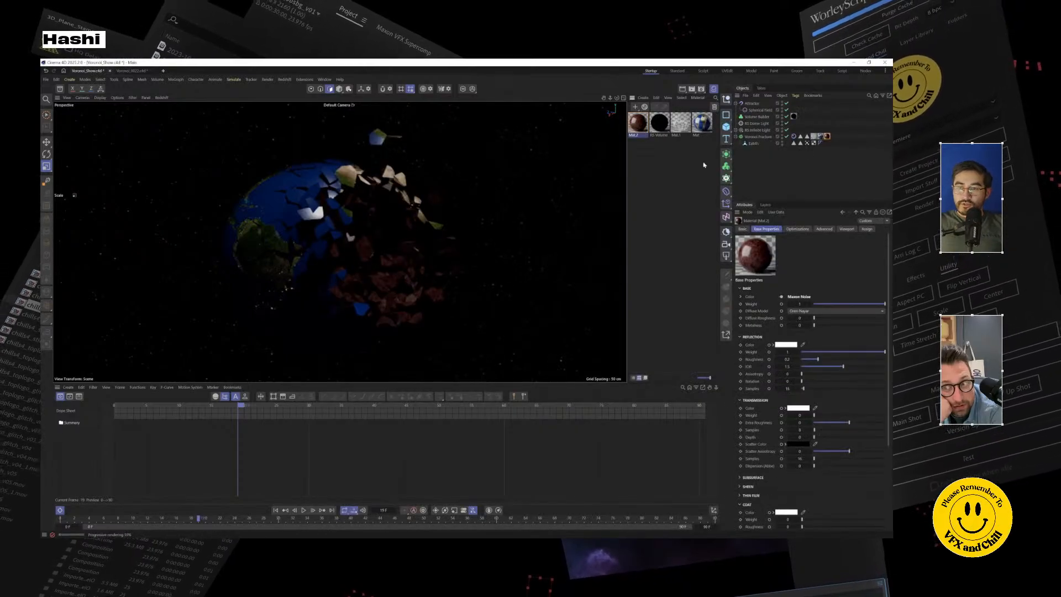
# Step: Add a Redshift area light at the earth's center, set its area shape to Sphere and scale it down
pyautogui.click(726, 256)
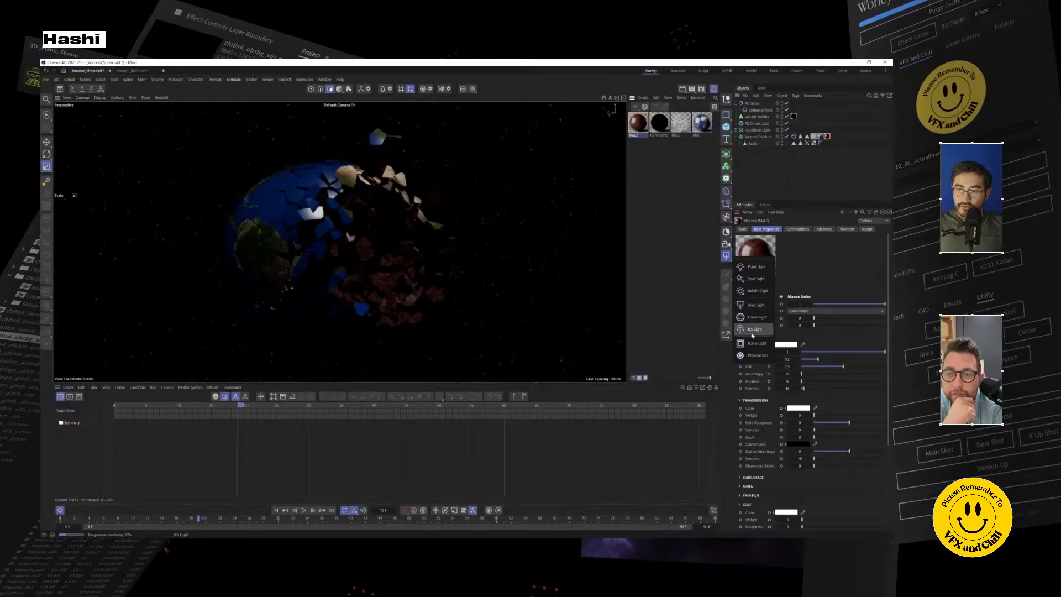
pyautogui.click(751, 335)
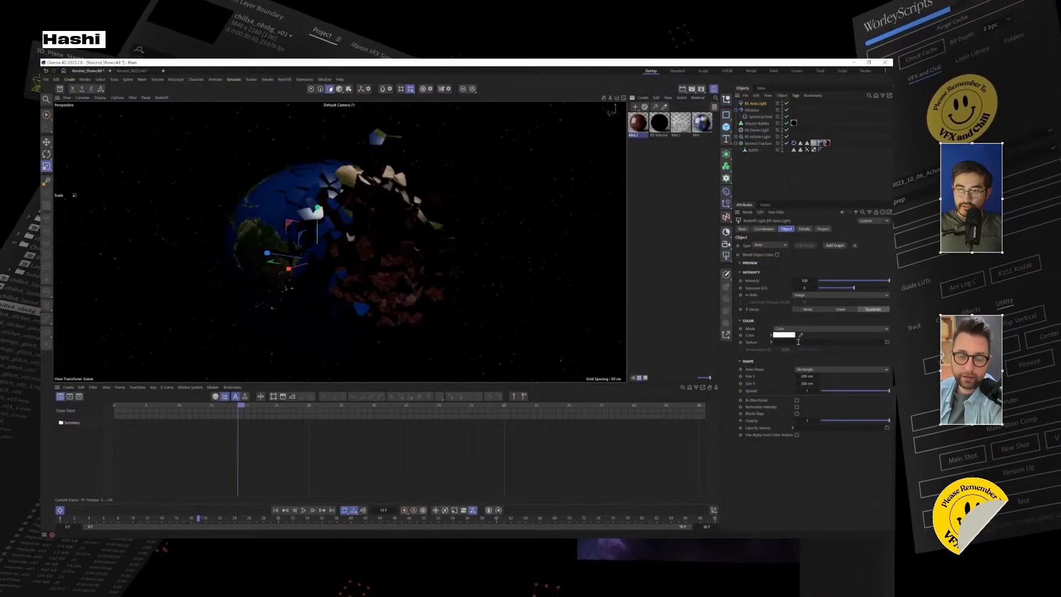
pyautogui.click(815, 295)
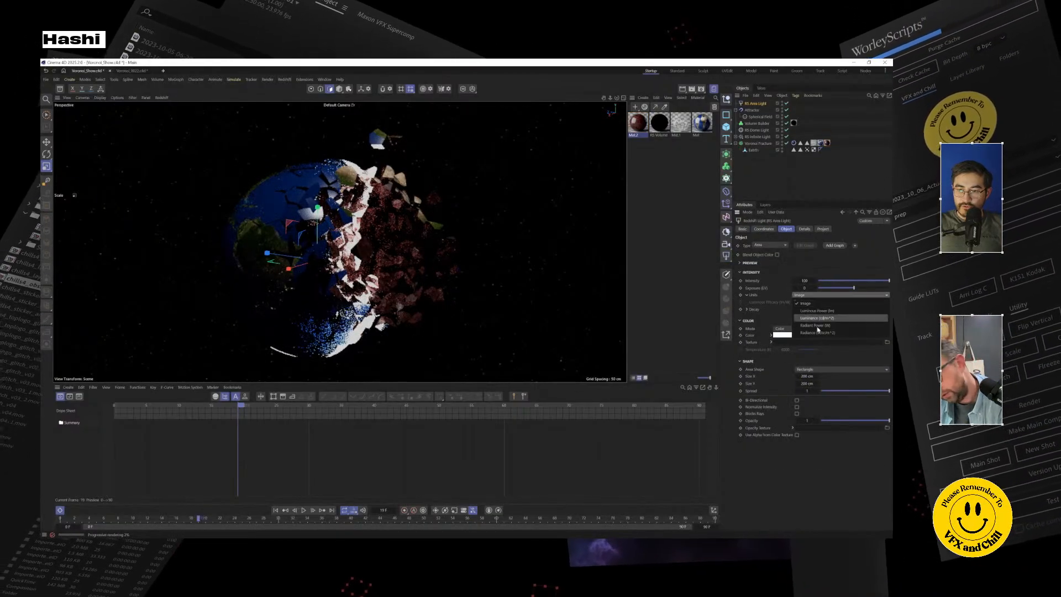
pyautogui.click(801, 370)
pyautogui.click(811, 392)
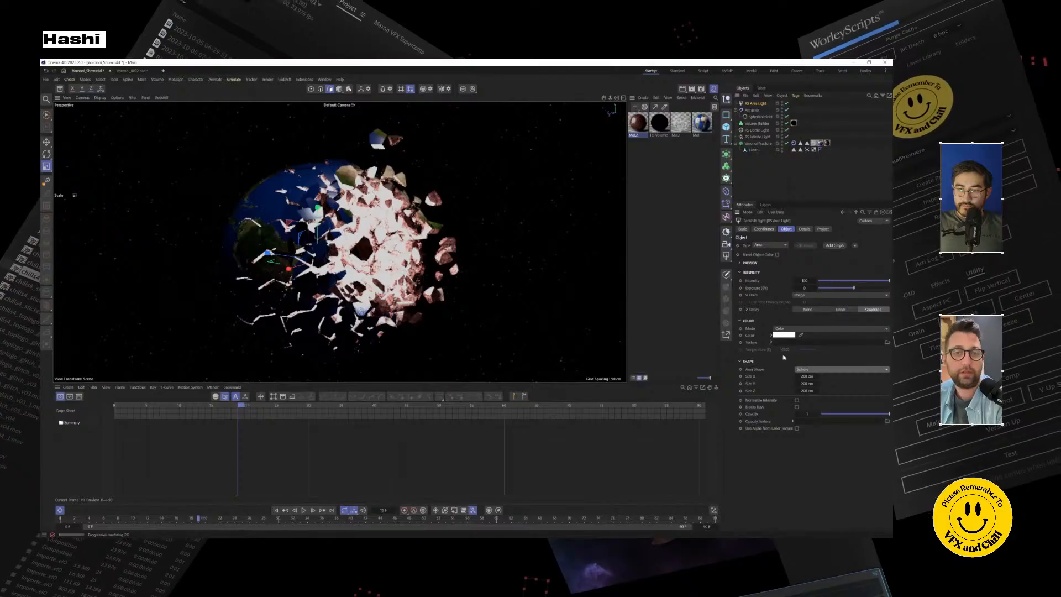
pyautogui.click(47, 167)
pyautogui.moveTo(538, 223); pyautogui.dragTo(492, 229)
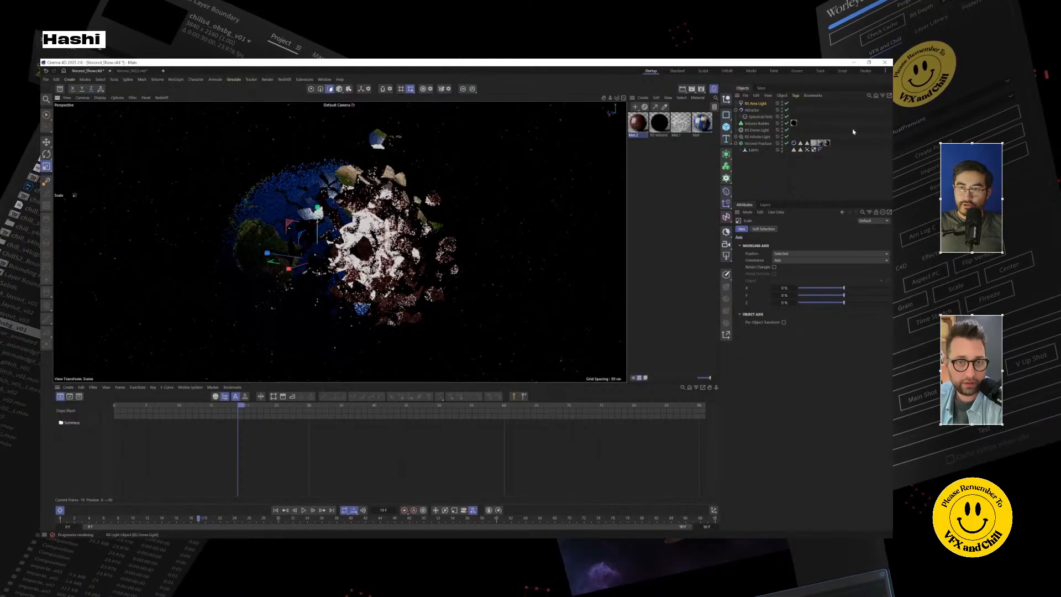
# Step: Set the RS Area Light's color to a light orange so the fractured core glows like fire
pyautogui.click(753, 104)
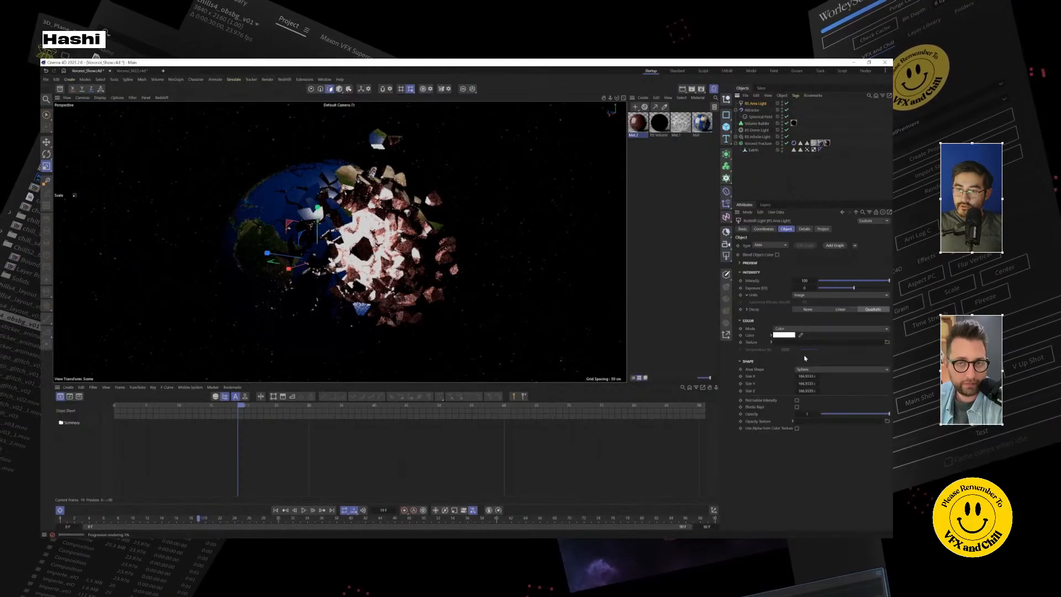
pyautogui.click(786, 336)
pyautogui.moveTo(815, 400); pyautogui.dragTo(805, 402)
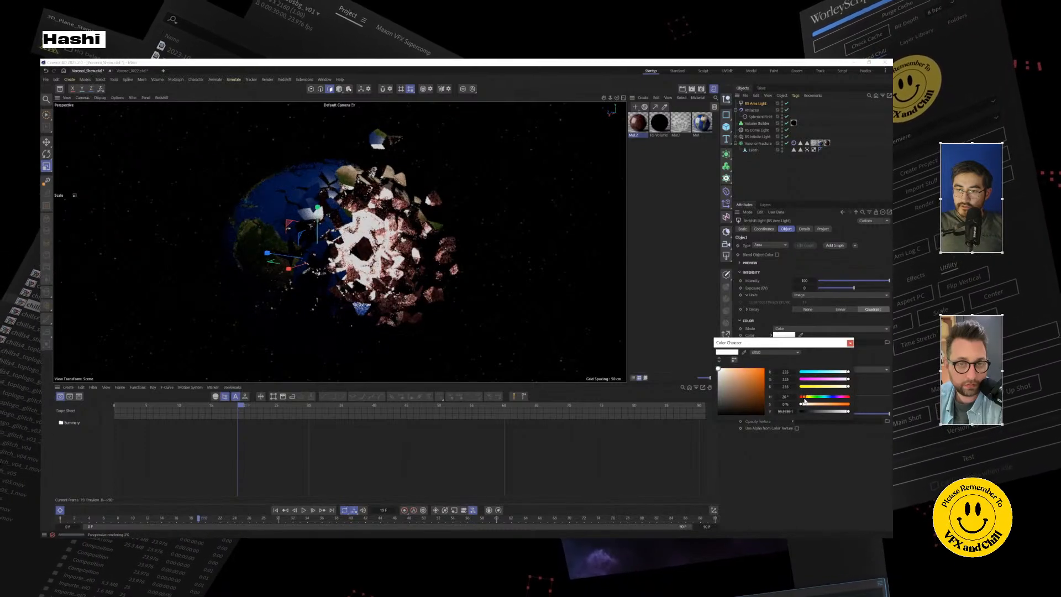
pyautogui.moveTo(733, 378); pyautogui.dragTo(749, 368)
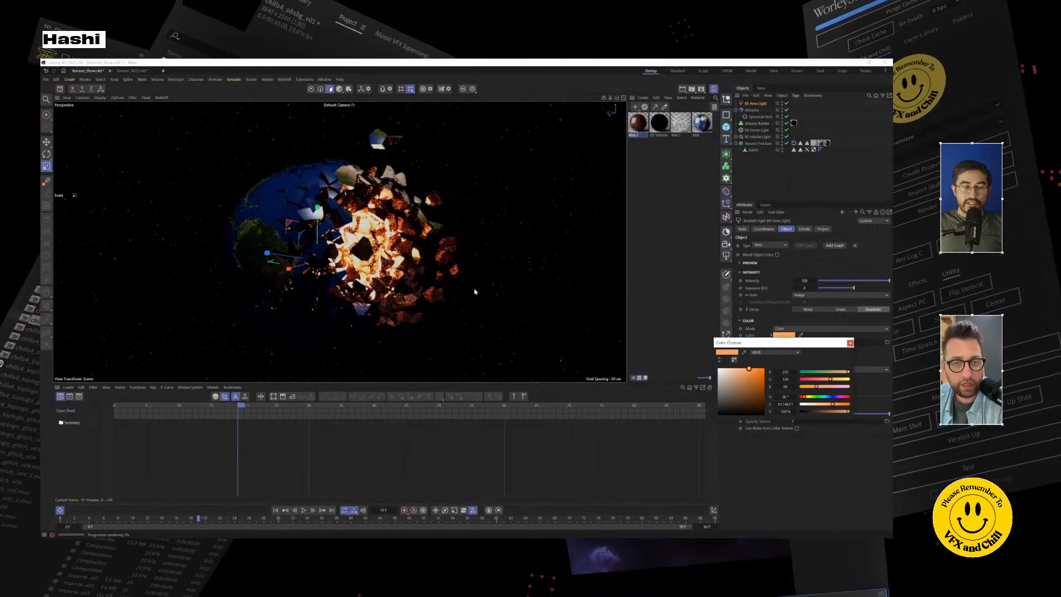
pyautogui.click(298, 260)
pyautogui.keyDown('alt'); pyautogui.moveTo(305, 206); pyautogui.dragTo(273, 204); pyautogui.keyUp('alt')
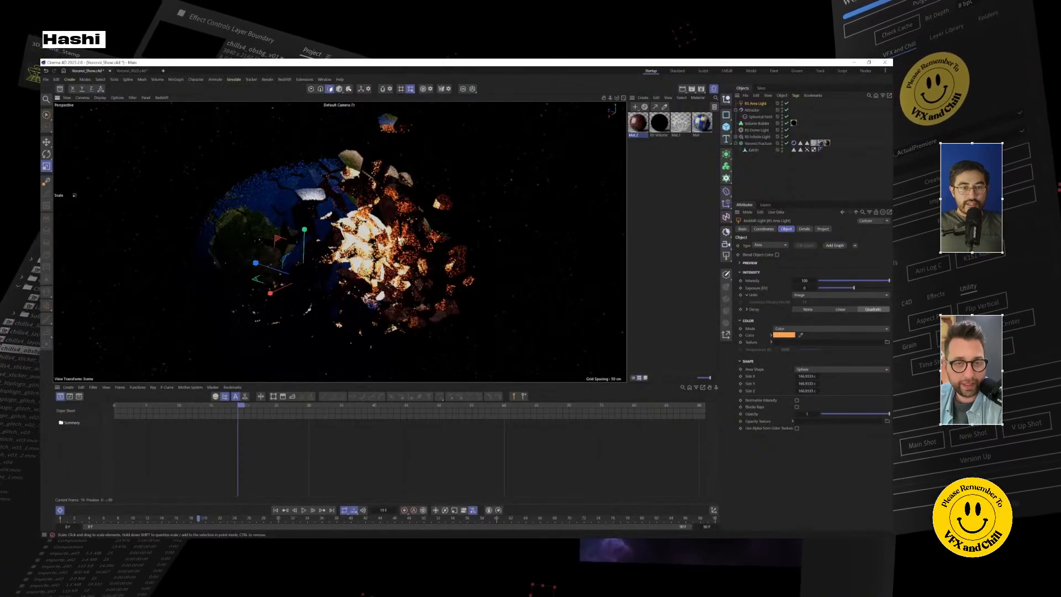
# Step: Copy the 2k_earth_clouds.jpg texture, Ramp, Bump Map and RS Standard nodes from the Mat.1 cloud material's graph
pyautogui.doubleClick(701, 124)
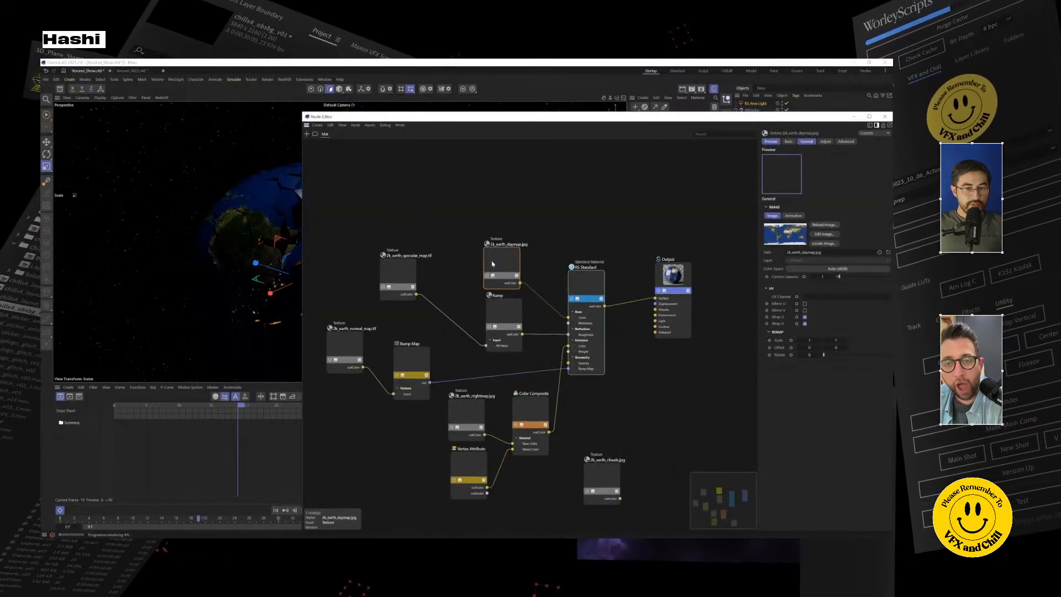
pyautogui.moveTo(450, 117); pyautogui.dragTo(349, 258)
pyautogui.click(679, 123)
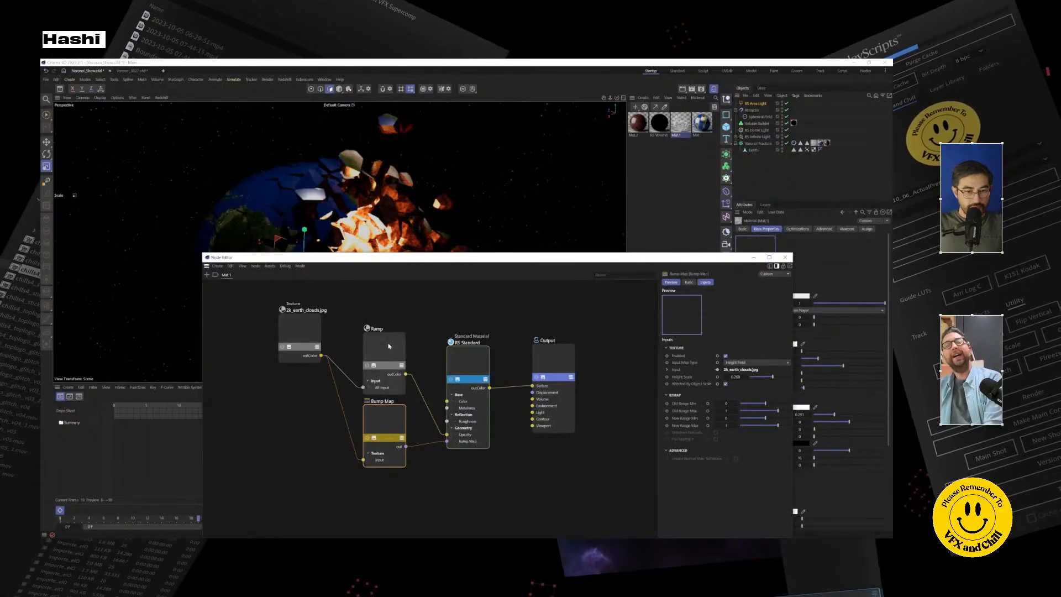
pyautogui.click(295, 311)
pyautogui.moveTo(268, 304); pyautogui.dragTo(402, 367)
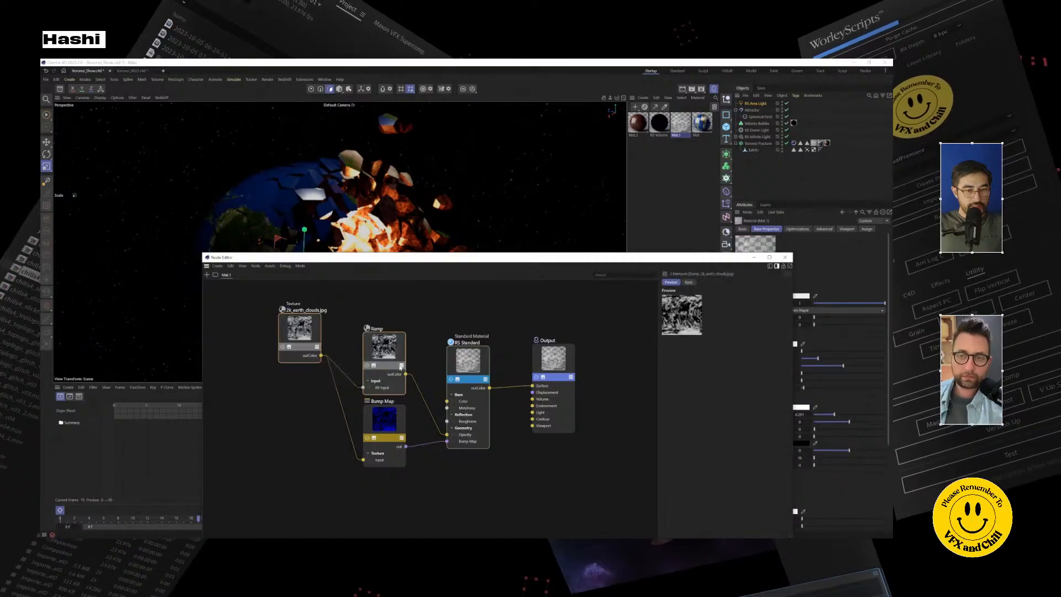
pyautogui.moveTo(218, 294); pyautogui.dragTo(474, 523)
# Step: Paste the copied cloud nodes into the earth material Mat, below its existing node graph
pyautogui.click(703, 124)
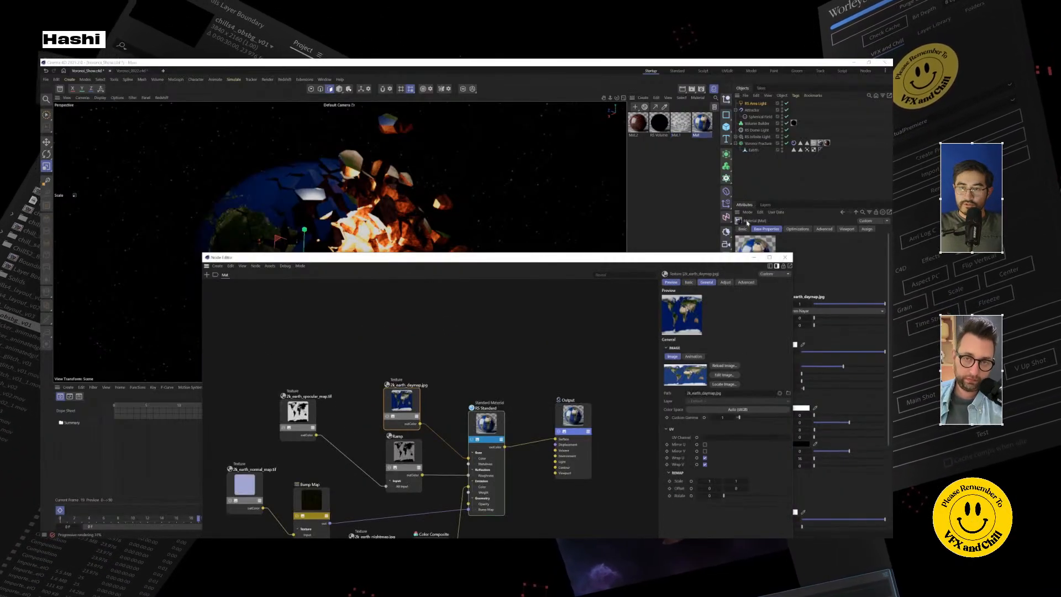
pyautogui.scroll(-5, 533, 314)
pyautogui.hotkey('ctrl', 'v')
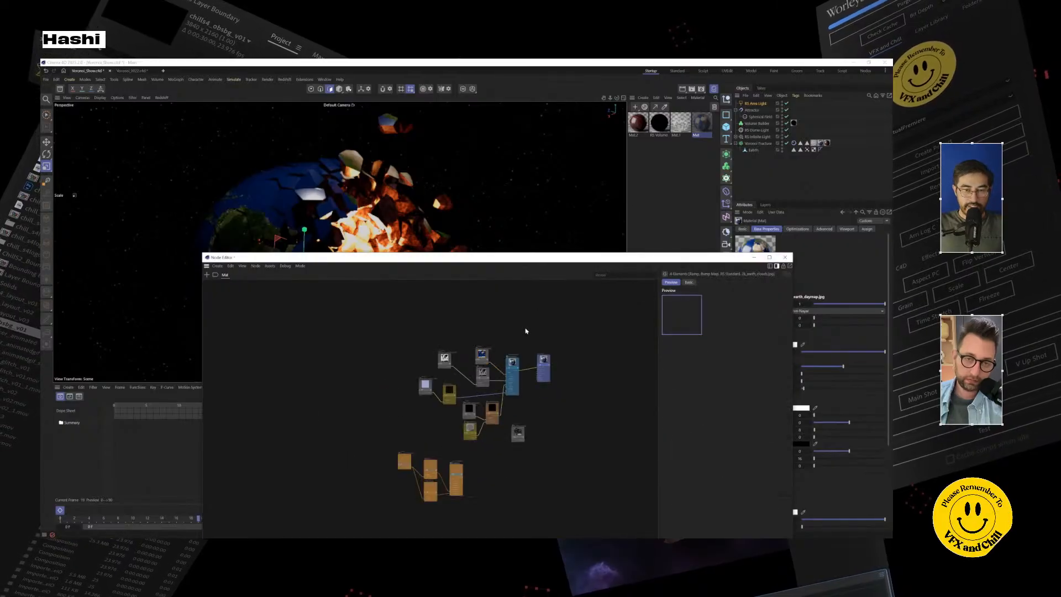
# Step: Move the loose cloud material nodes above the earth shader network and add a Color Layer node
pyautogui.moveTo(453, 472); pyautogui.dragTo(510, 305)
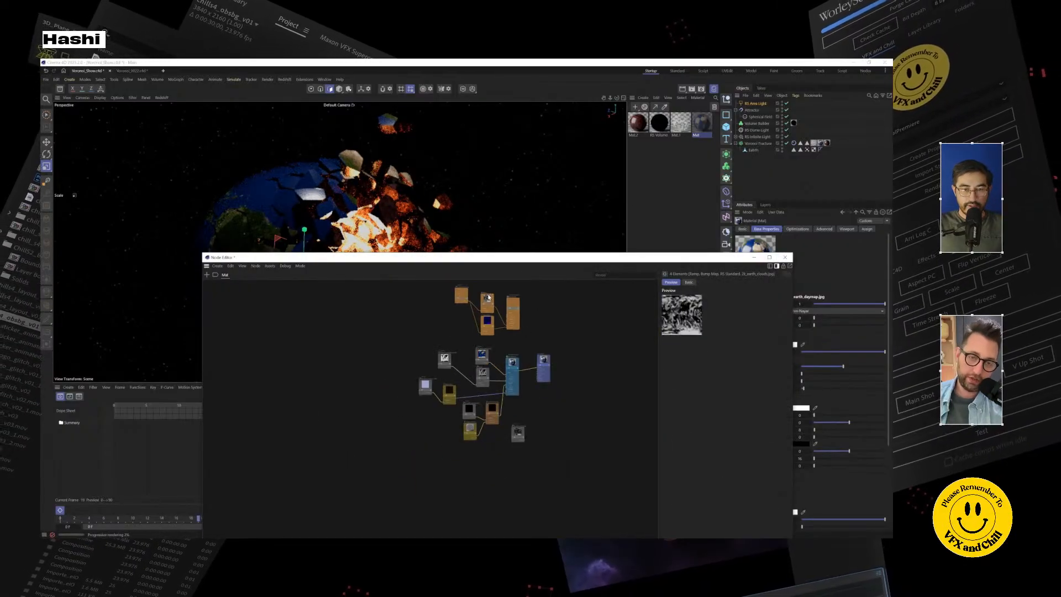
pyautogui.scroll(3, 522, 327)
pyautogui.rightClick(552, 346)
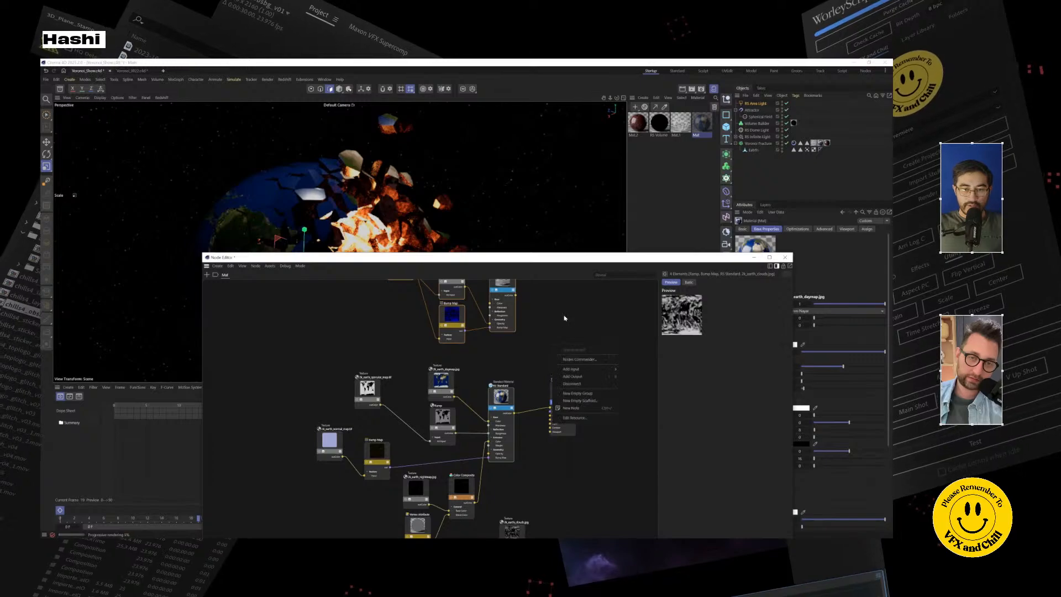
pyautogui.click(583, 361)
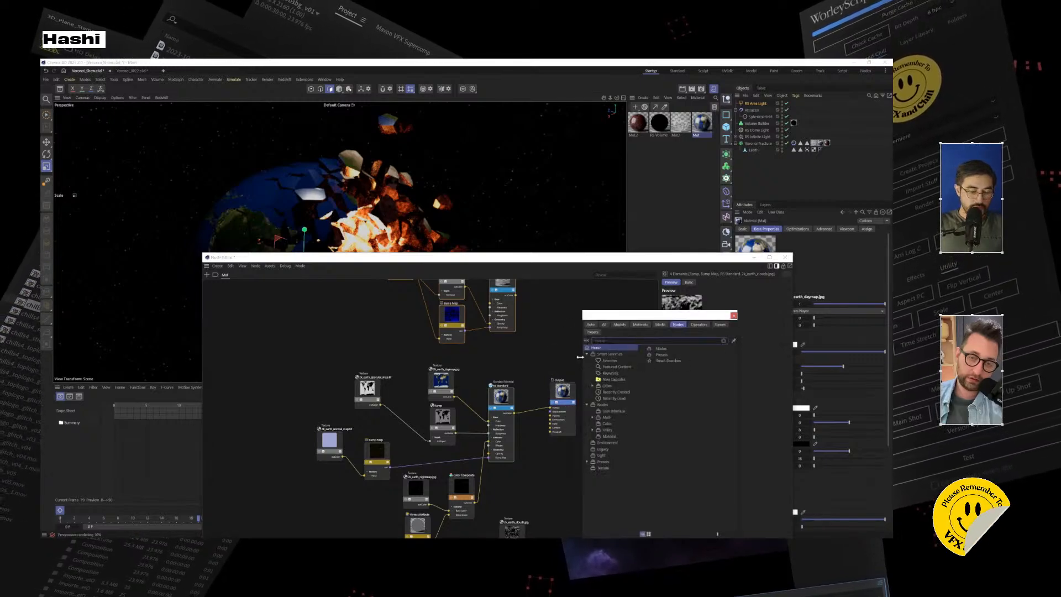
pyautogui.write('layer')
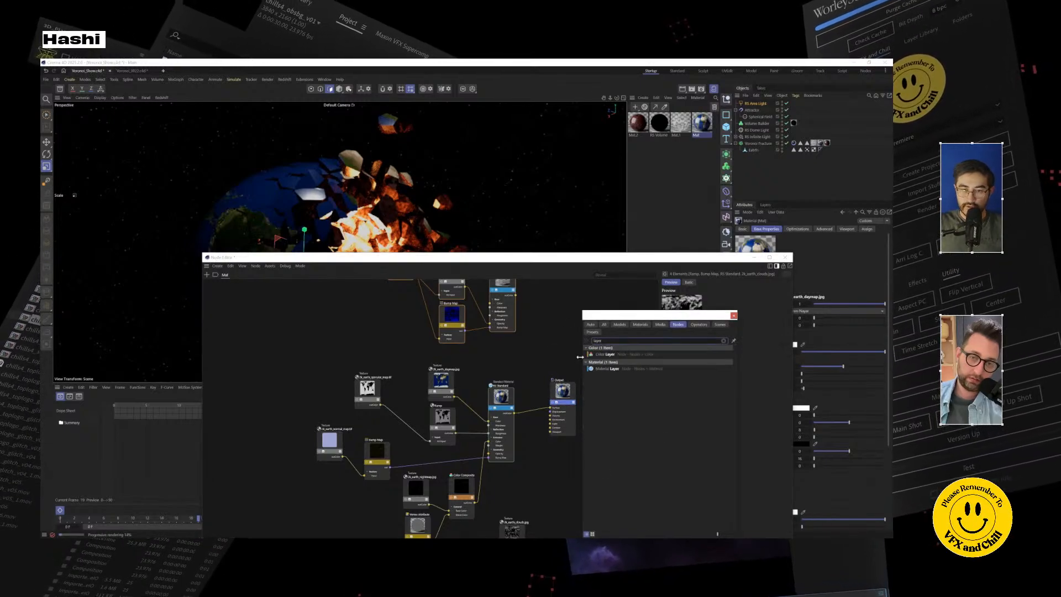
pyautogui.doubleClick(622, 354)
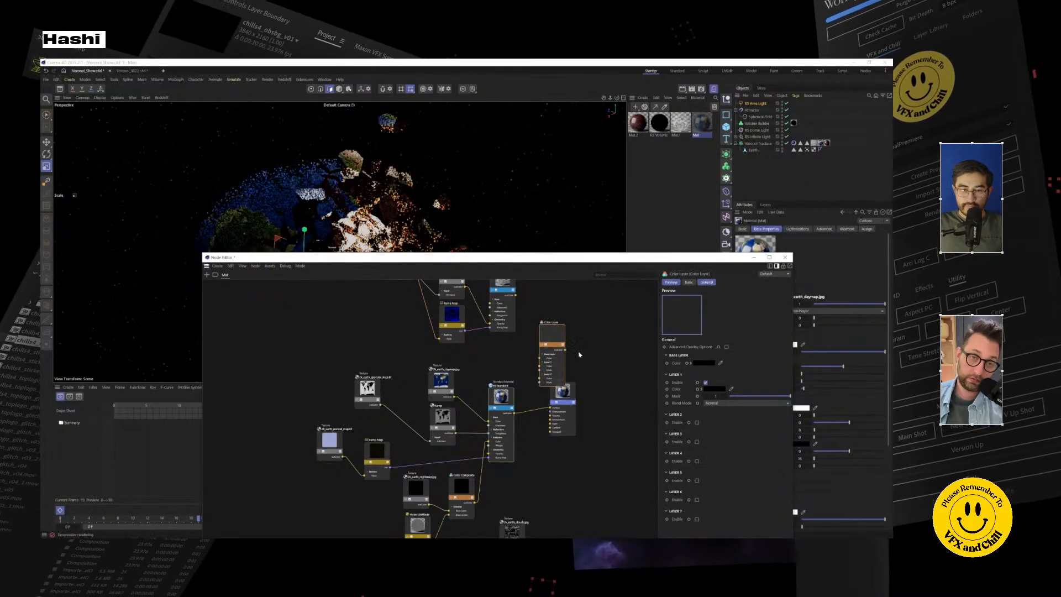
# Step: Shift the cloud node group away from the Output node and place the Color Layer just above the earth day map
pyautogui.scroll(-4, 464, 301)
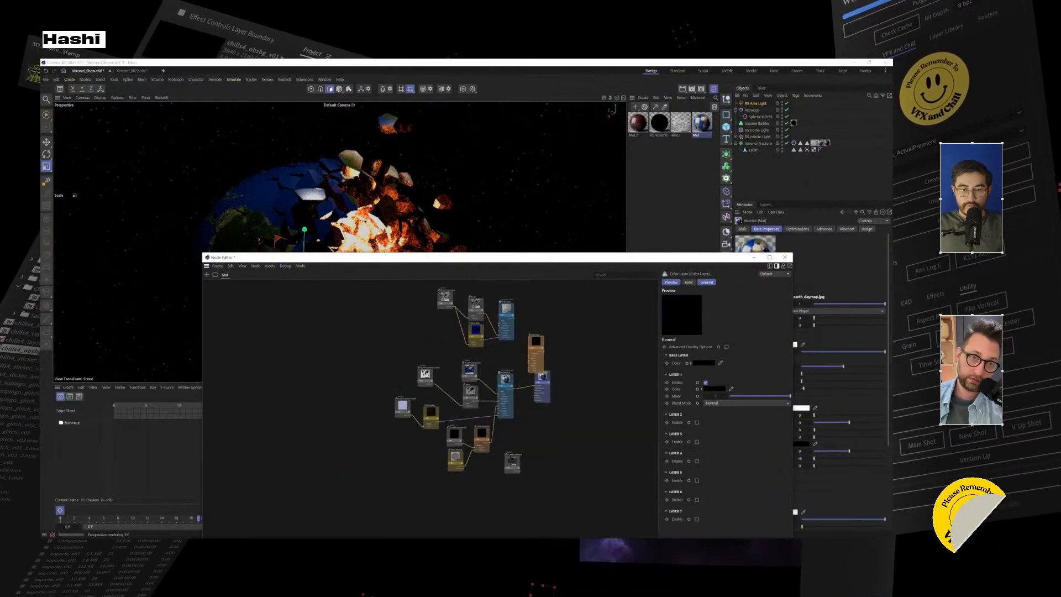
pyautogui.moveTo(524, 300); pyautogui.dragTo(435, 358)
pyautogui.moveTo(514, 325); pyautogui.dragTo(410, 321)
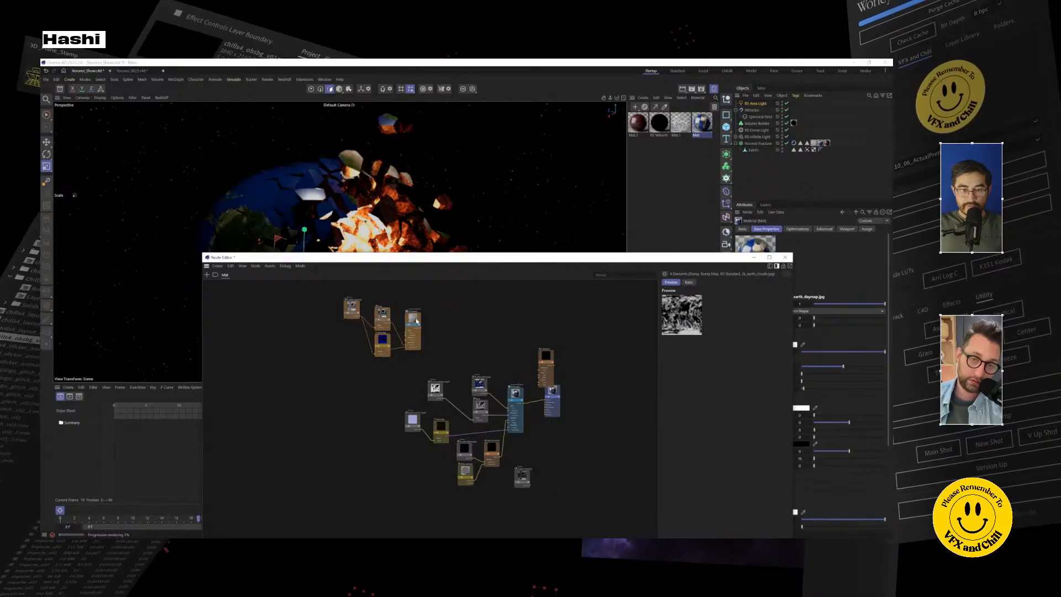
pyautogui.moveTo(544, 356); pyautogui.dragTo(463, 340)
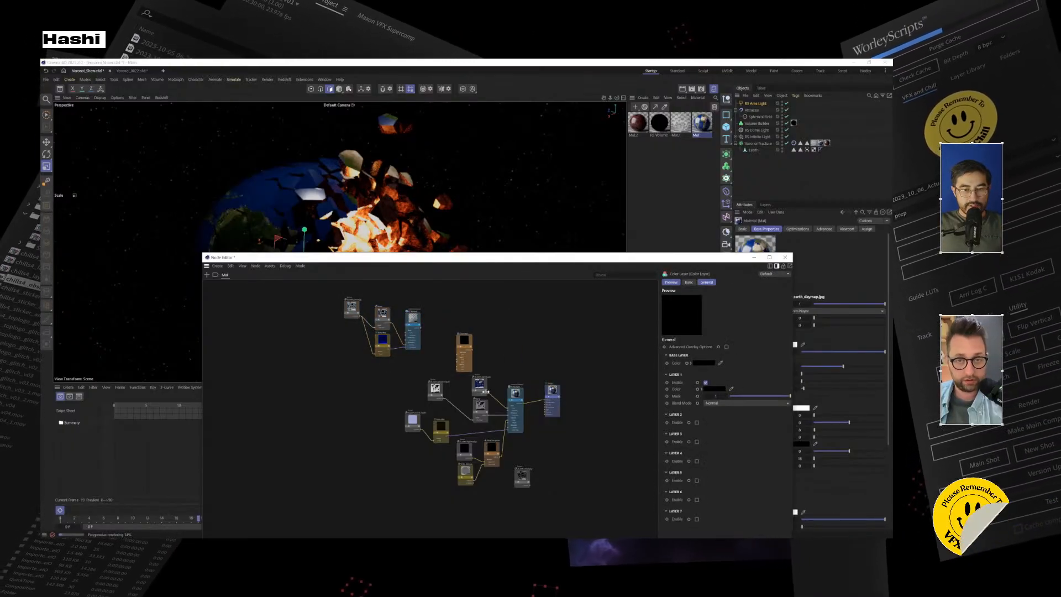
# Step: Maximize the Node Editor and connect the 2k_earth_daymap.jpg texture to the Color Layer's Base Layer color
pyautogui.scroll(3, 473, 345)
pyautogui.moveTo(474, 346); pyautogui.dragTo(438, 276, button='middle')
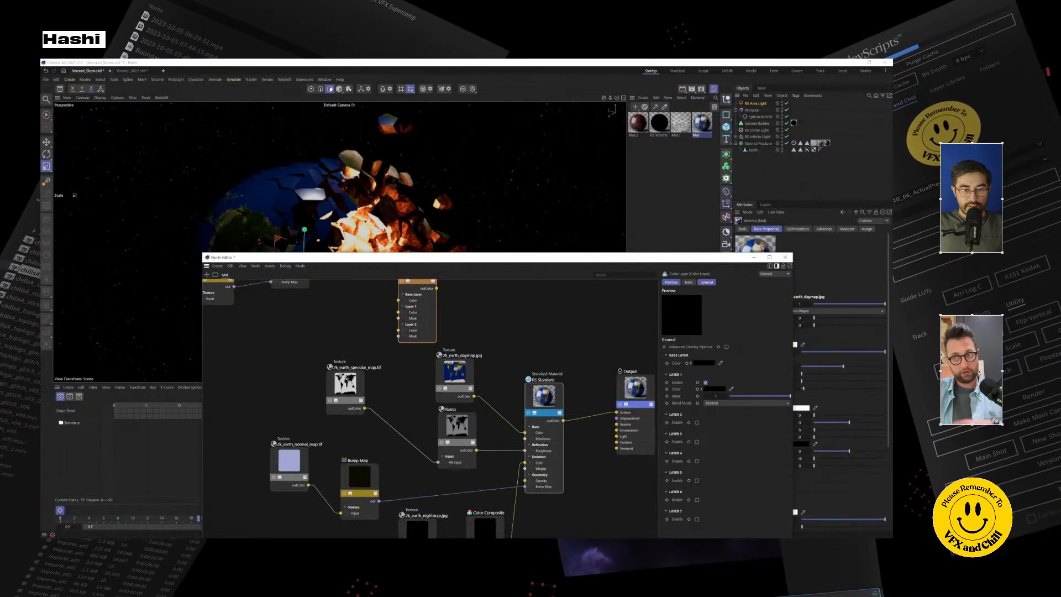
pyautogui.moveTo(489, 258); pyautogui.dragTo(479, 190)
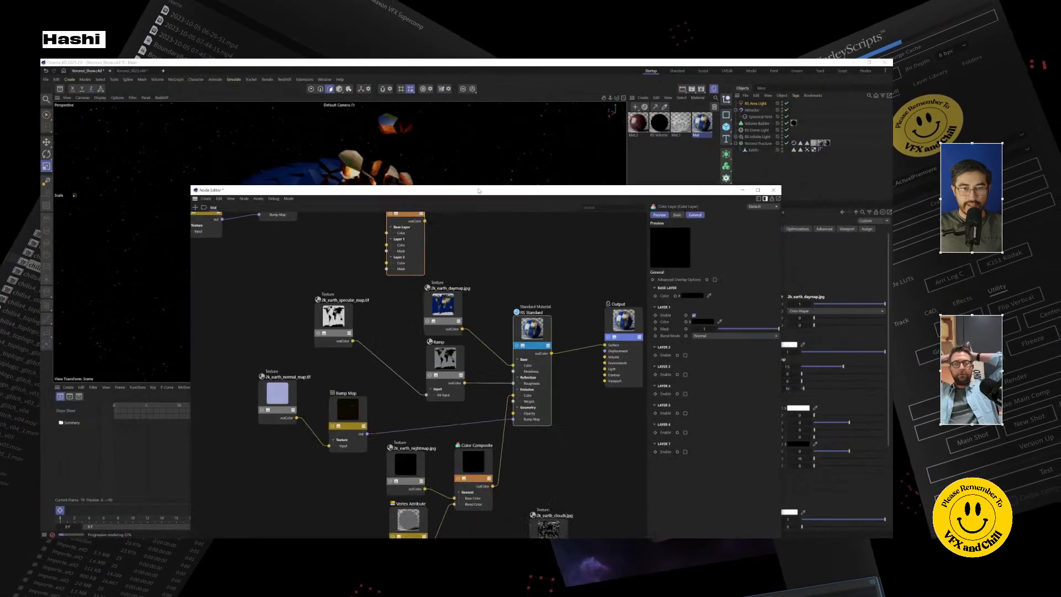
pyautogui.doubleClick(479, 191)
pyautogui.moveTo(286, 112); pyautogui.dragTo(315, 209, button='middle')
pyautogui.moveTo(290, 178); pyautogui.dragTo(381, 222)
pyautogui.moveTo(322, 273); pyautogui.dragTo(268, 211)
pyautogui.moveTo(360, 219); pyautogui.dragTo(338, 253)
pyautogui.moveTo(368, 219); pyautogui.dragTo(361, 204)
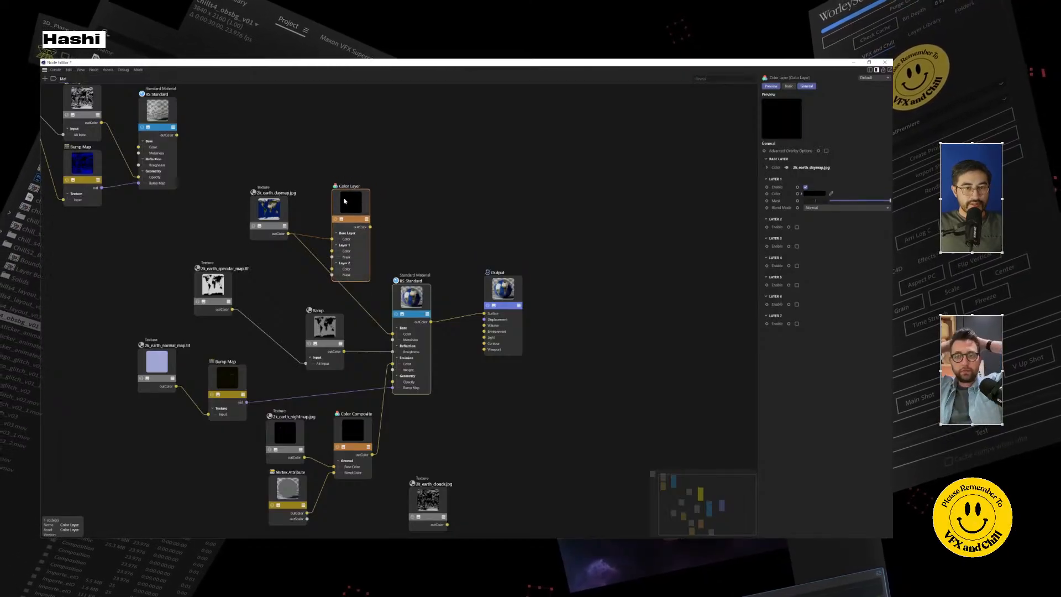
# Step: Connect the Color Layer output to the earth RS Standard's base color and tidy the Color Layer and day map node positions
pyautogui.moveTo(399, 241); pyautogui.dragTo(393, 334)
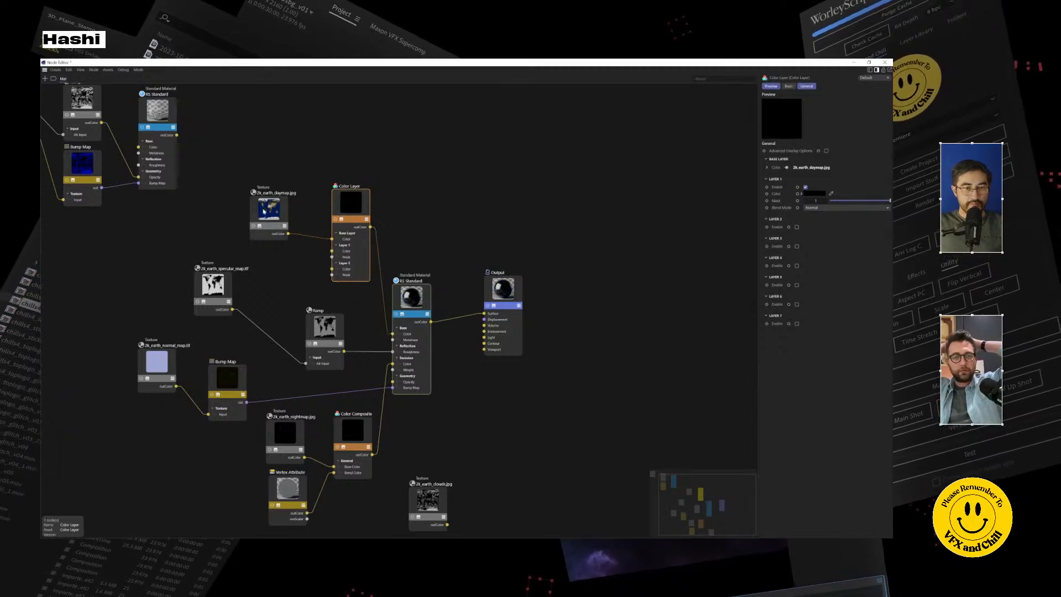
pyautogui.click(419, 306)
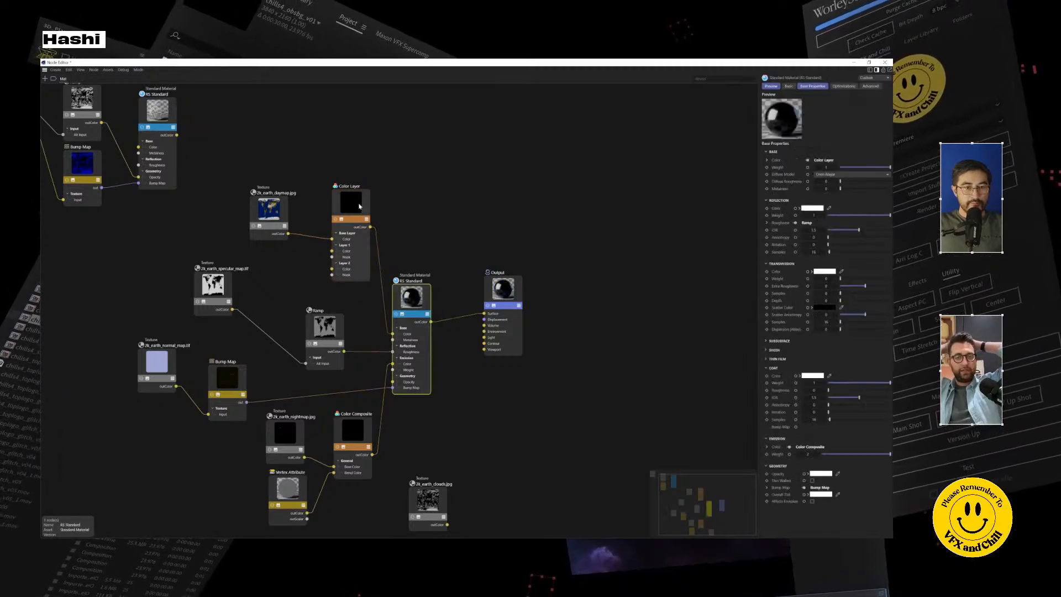
pyautogui.moveTo(359, 206); pyautogui.dragTo(344, 211)
pyautogui.click(270, 211)
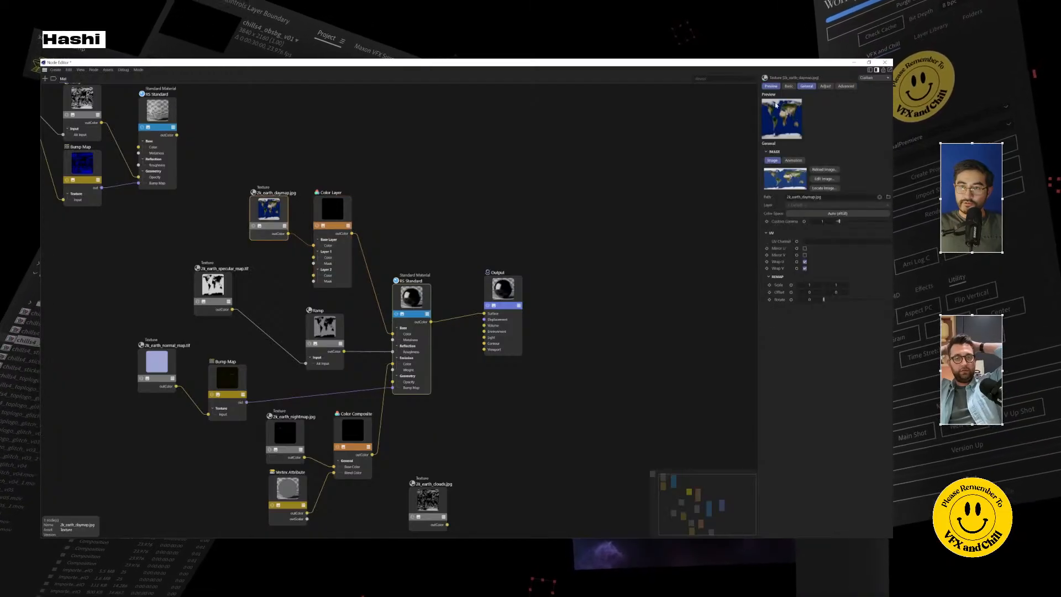
pyautogui.click(337, 207)
pyautogui.moveTo(270, 209); pyautogui.dragTo(277, 195)
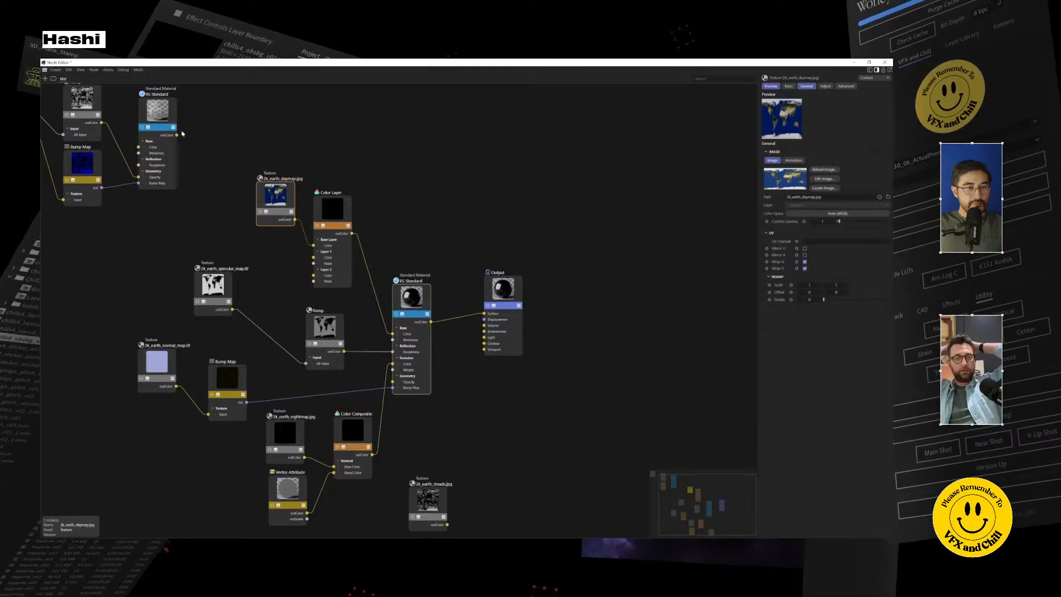
# Step: Try connecting the cloud RS Standard material's output to the Color Layer's Layer 1 color
pyautogui.moveTo(210, 161); pyautogui.dragTo(313, 257)
pyautogui.click(154, 118)
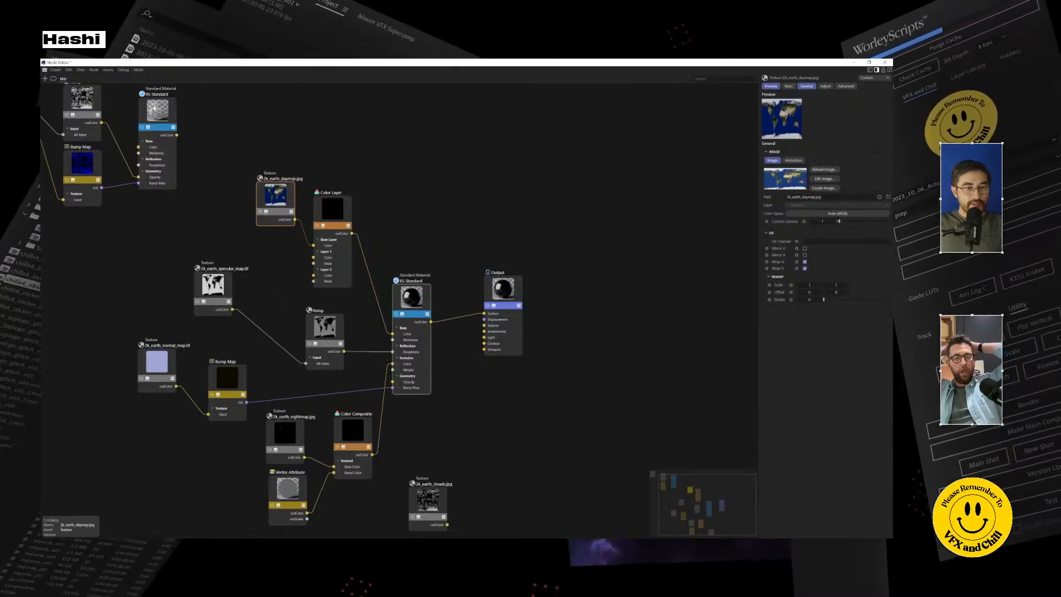
pyautogui.moveTo(177, 134); pyautogui.dragTo(314, 261)
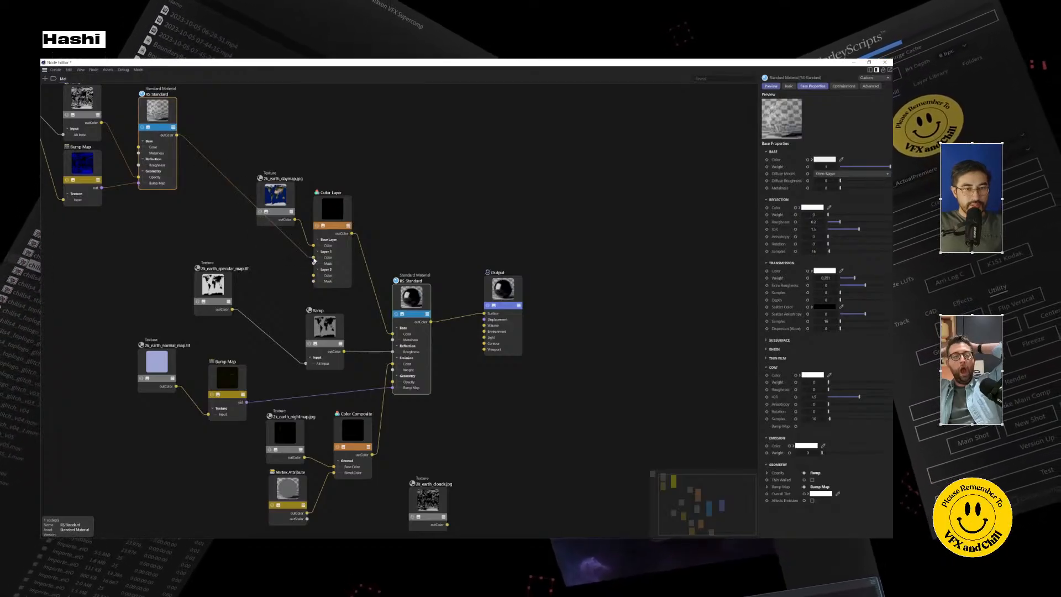
# Step: Set the blend mode of the Color Layer's Layer 1 to Screen
pyautogui.click(336, 205)
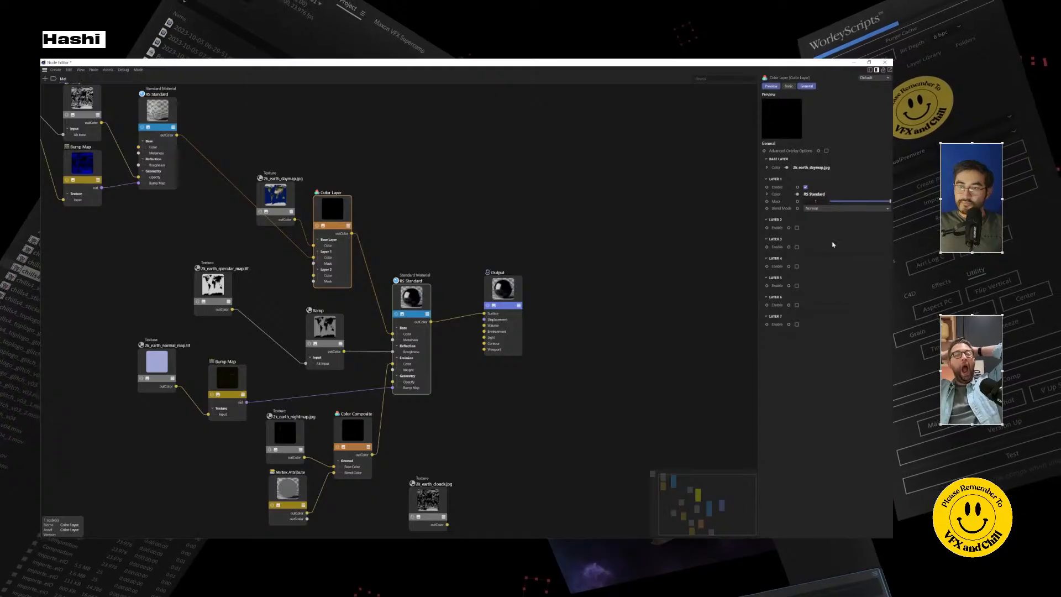
pyautogui.click(819, 209)
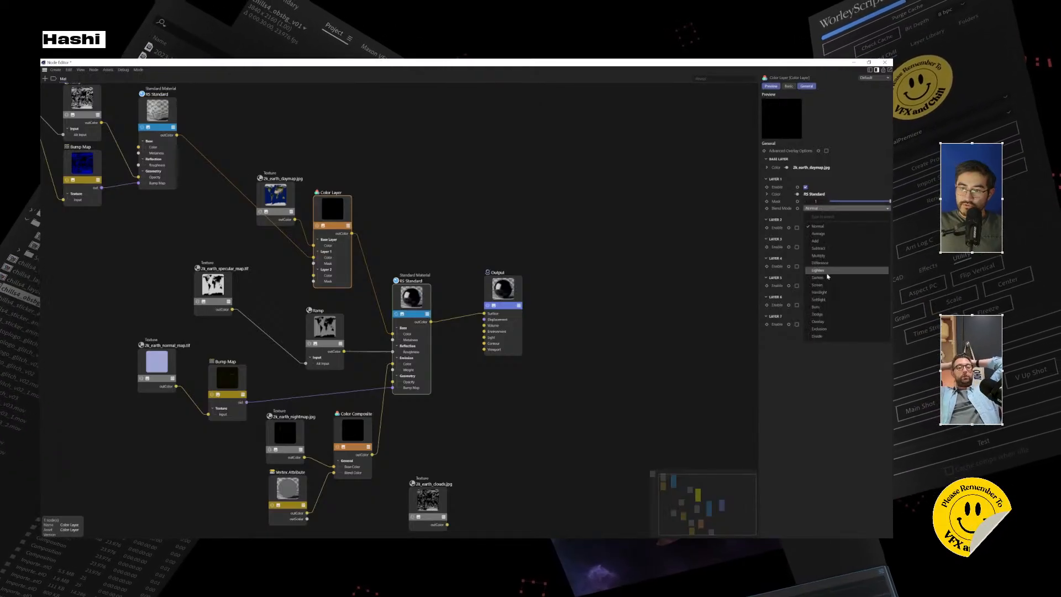
pyautogui.click(827, 286)
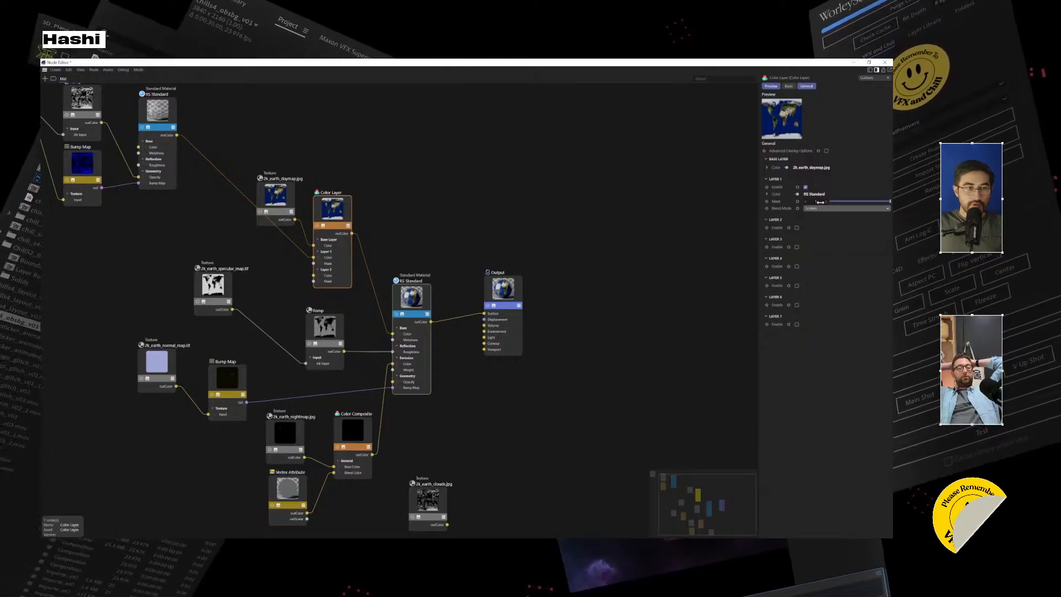
# Step: Feed the earth clouds texture directly into the Color Layer's Layer 1 color and put the Node Editor away
pyautogui.click(510, 146)
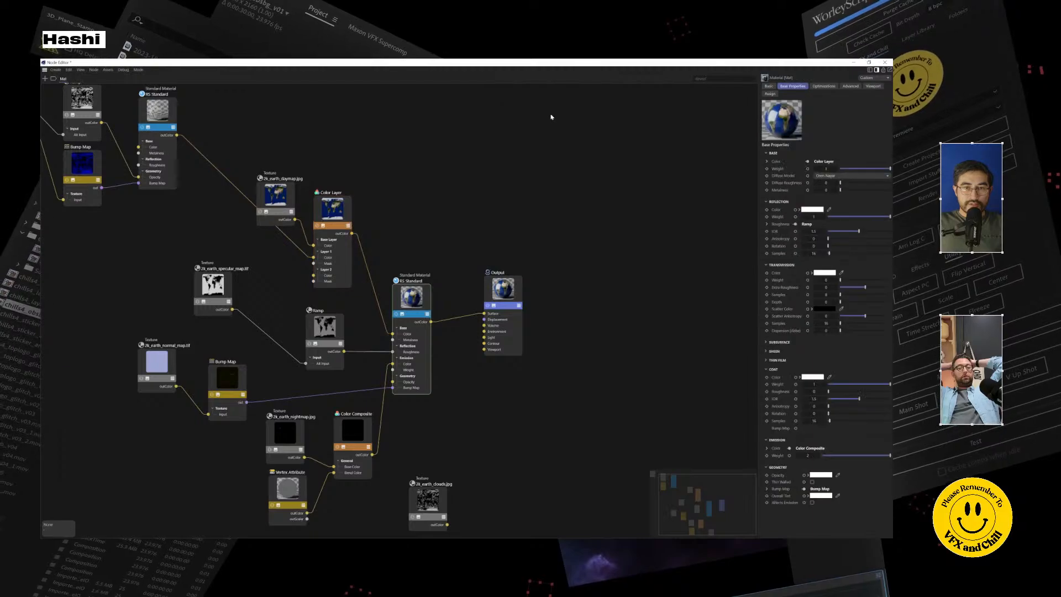
pyautogui.moveTo(580, 66); pyautogui.dragTo(539, 297)
pyautogui.moveTo(311, 351); pyautogui.dragTo(360, 368, button='middle')
pyautogui.moveTo(567, 508); pyautogui.dragTo(282, 358)
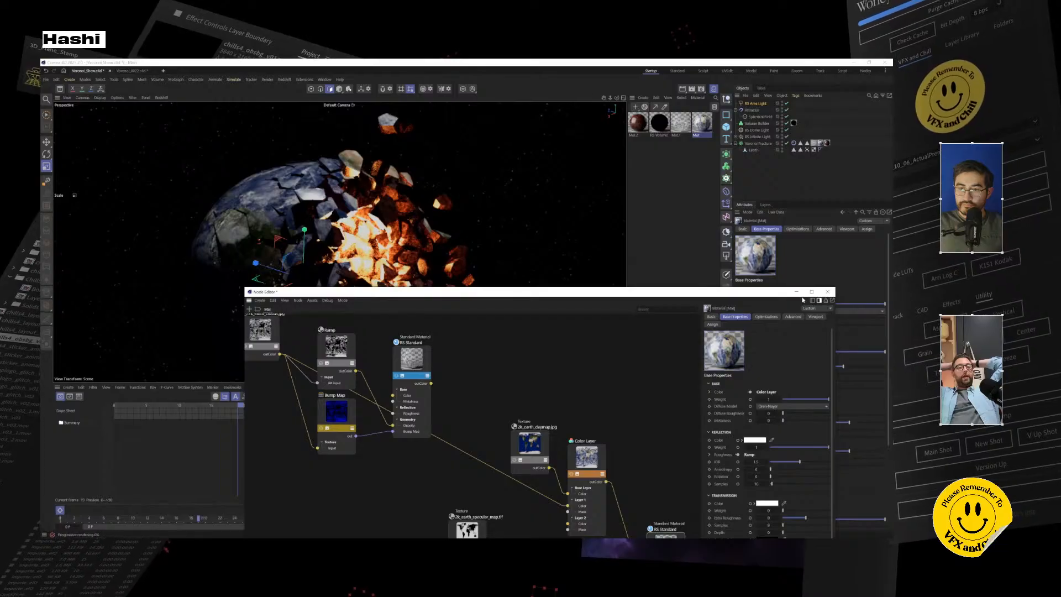
pyautogui.click(796, 293)
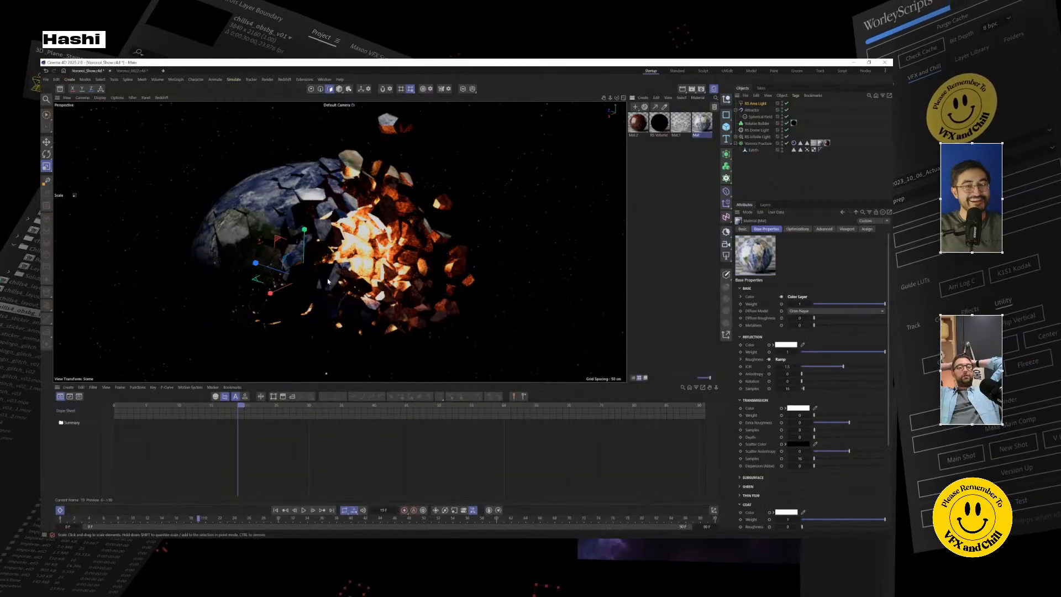
# Step: Add the Voronoi Fracture to the Volume Builder's object list, with Fog as the volume type
pyautogui.click(756, 123)
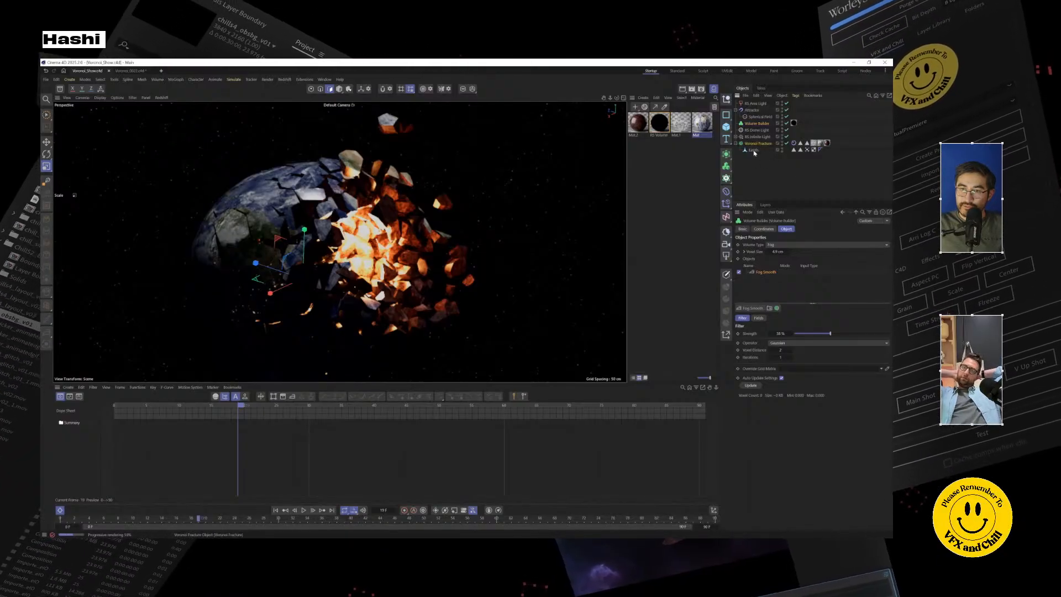
pyautogui.moveTo(774, 291); pyautogui.dragTo(764, 282)
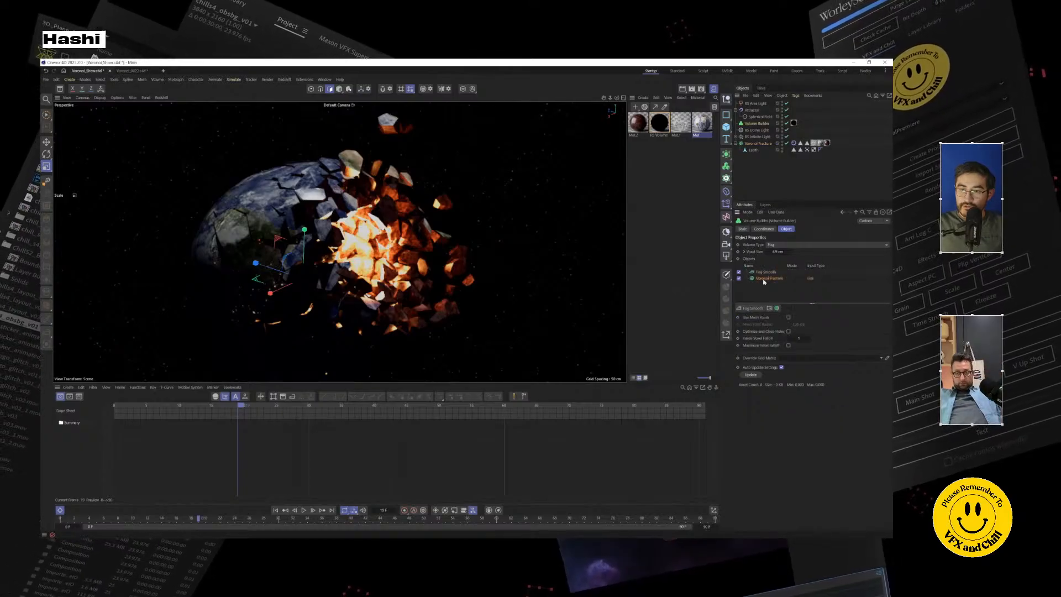
pyautogui.click(784, 245)
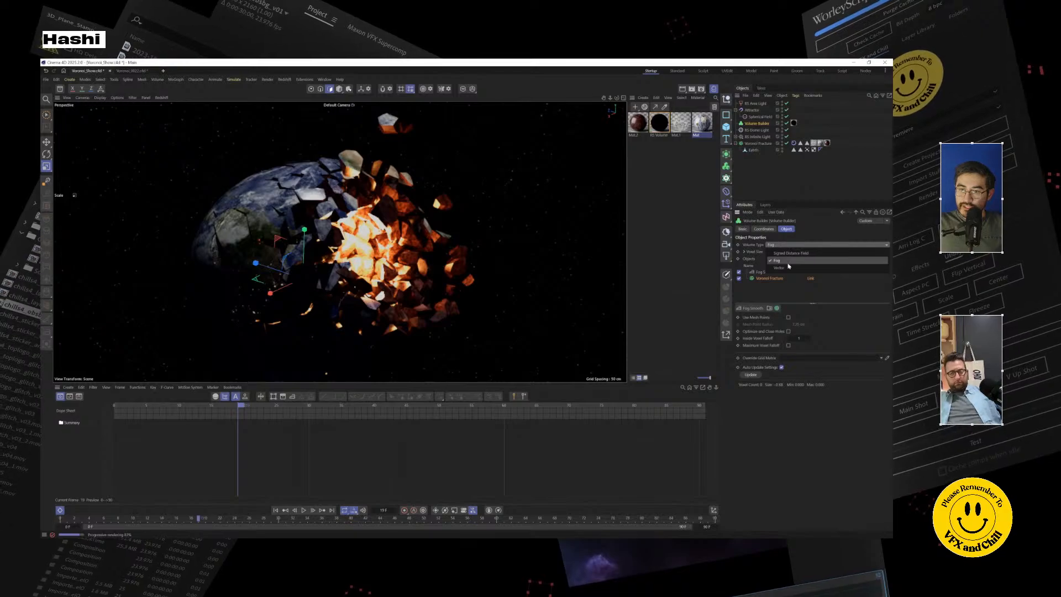
pyautogui.click(787, 262)
# Step: Examine the settings of the Volume Builder's material tag, the RS Infinite Light and the Voronoi Fracture
pyautogui.click(654, 176)
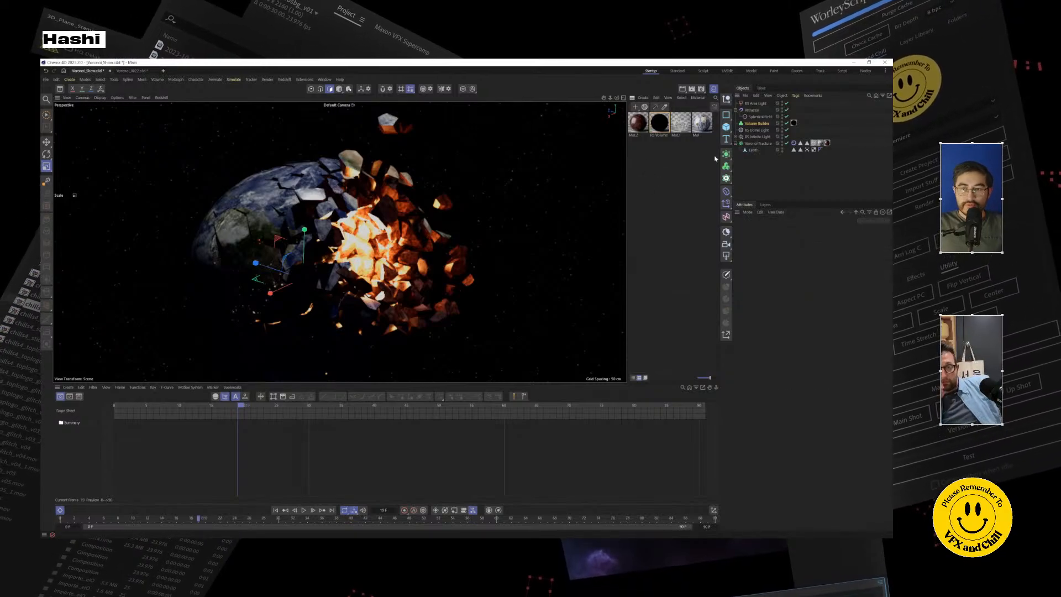
pyautogui.click(794, 123)
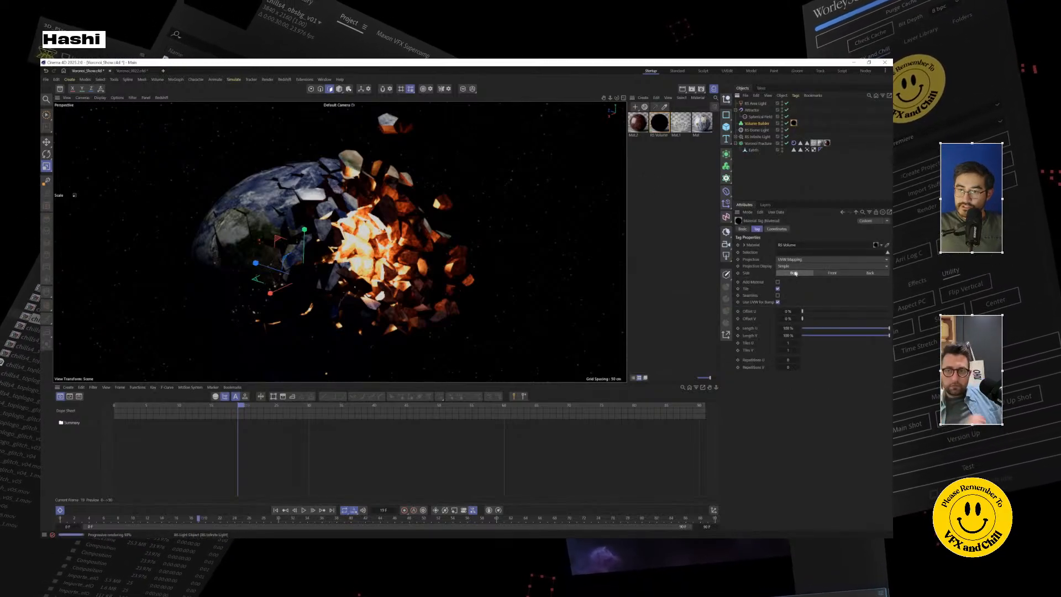
pyautogui.click(757, 136)
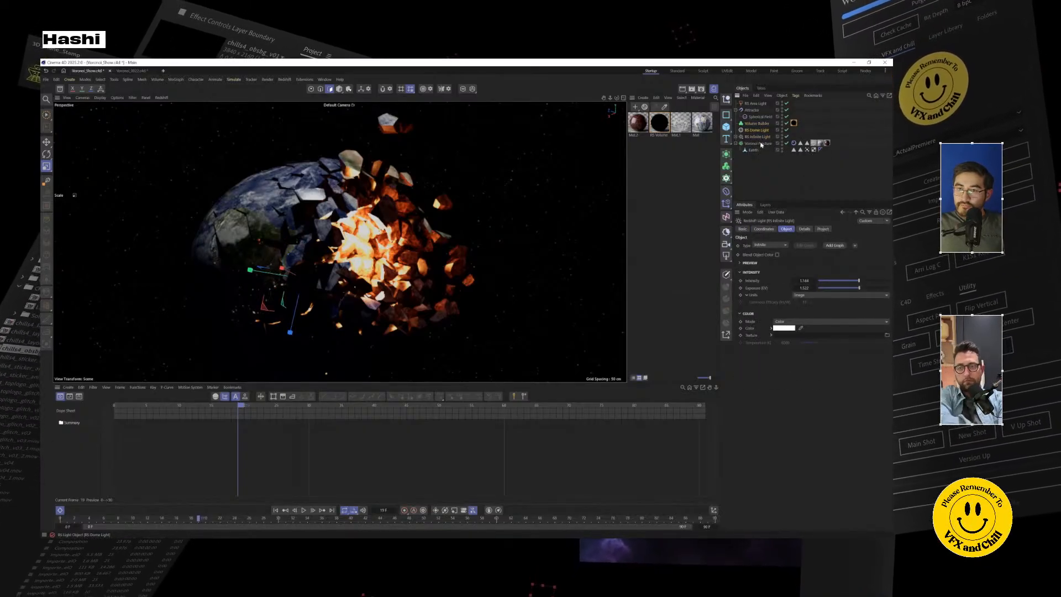
pyautogui.click(759, 144)
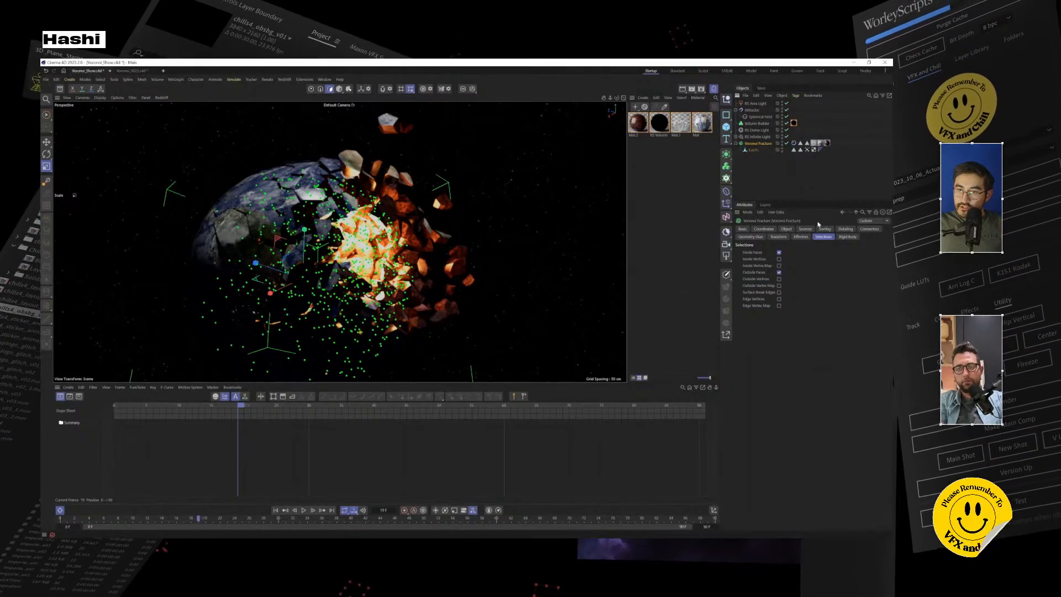
# Step: Enable Use Mesh Points for the Volume Builder's Voronoi Fracture input and play the explosion from frame 0
pyautogui.click(756, 124)
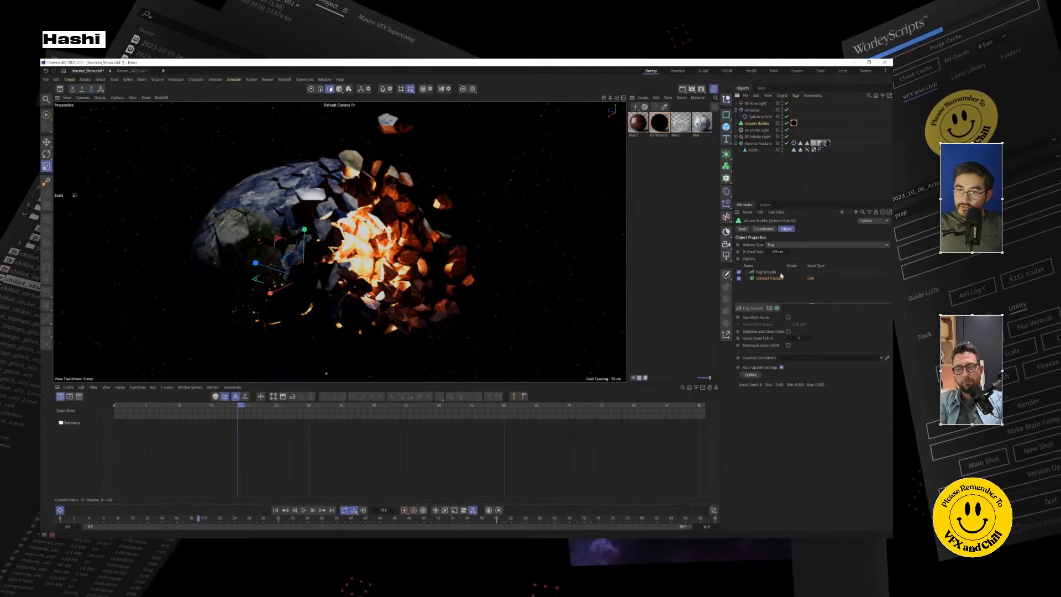
pyautogui.click(788, 318)
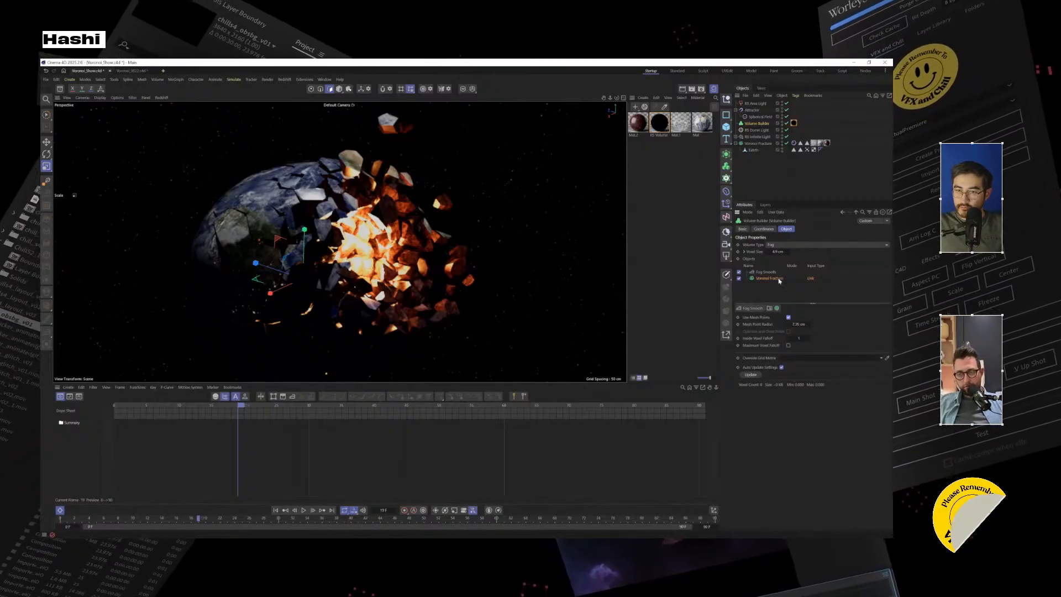
pyautogui.moveTo(141, 406); pyautogui.dragTo(88, 413)
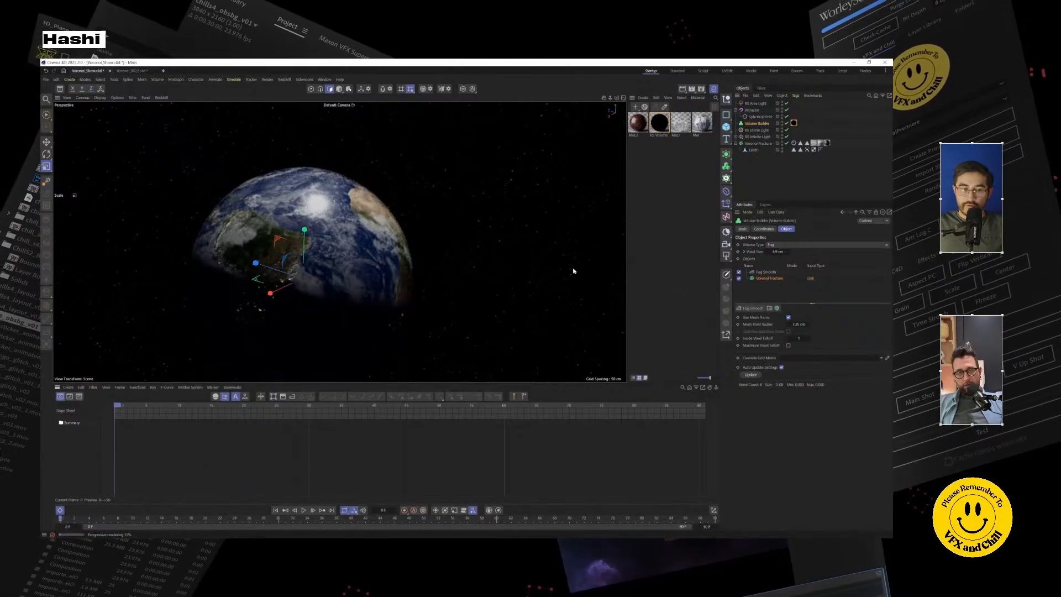
pyautogui.click(303, 510)
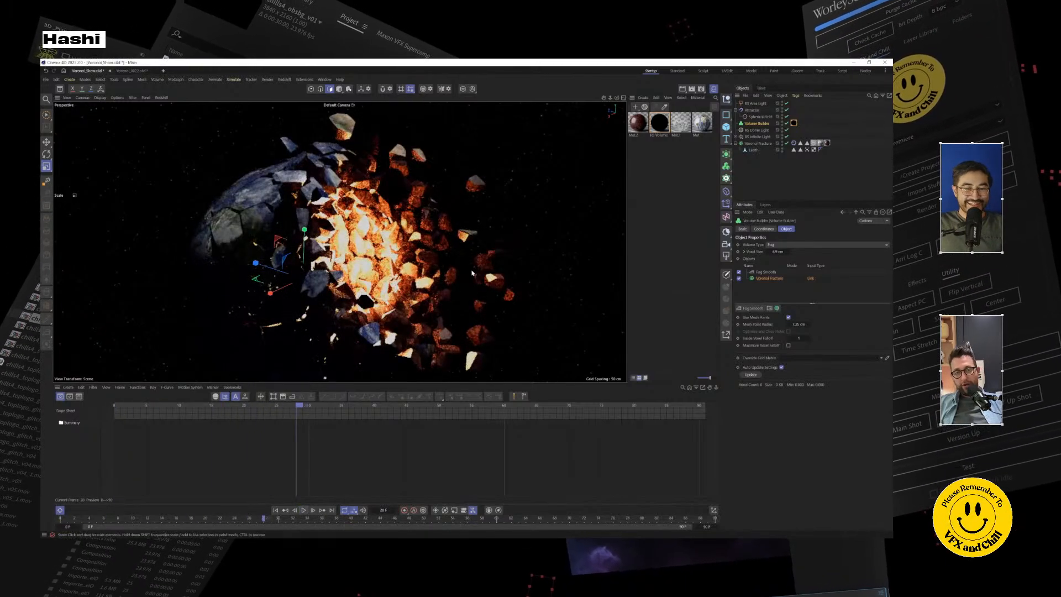
pyautogui.scroll(-4, 376, 297)
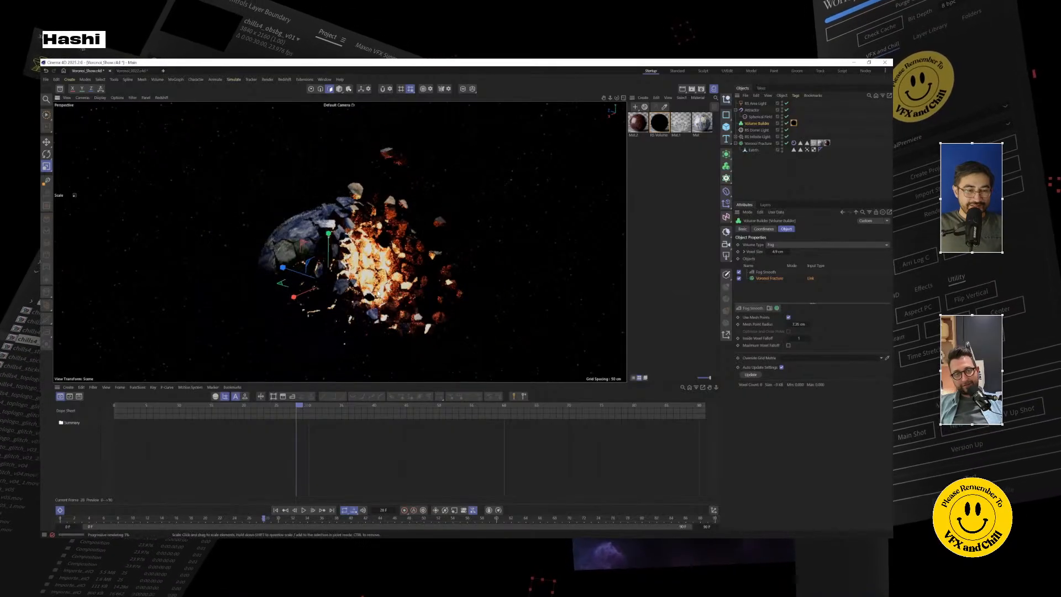
# Step: Scrub the explosion back to earlier frames, dismiss the application error and quit the Apple software update
pyautogui.click(188, 407)
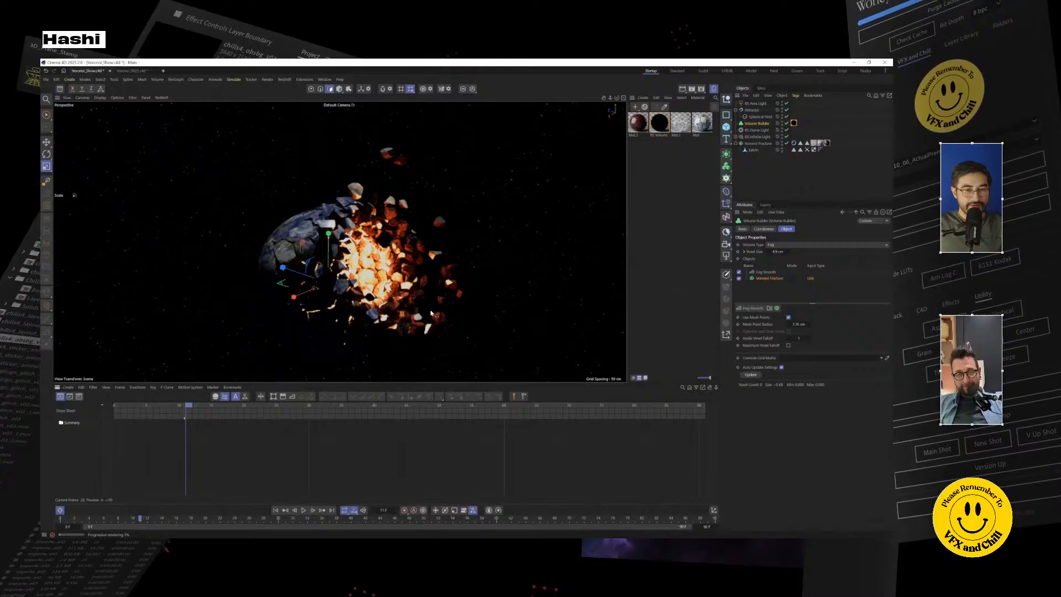
pyautogui.click(148, 408)
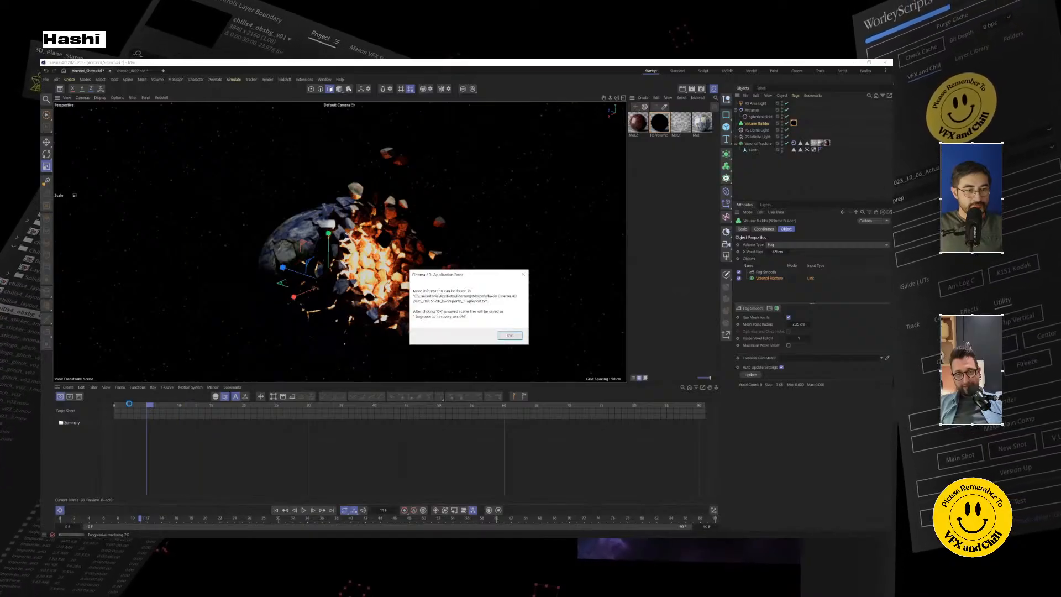
pyautogui.click(509, 336)
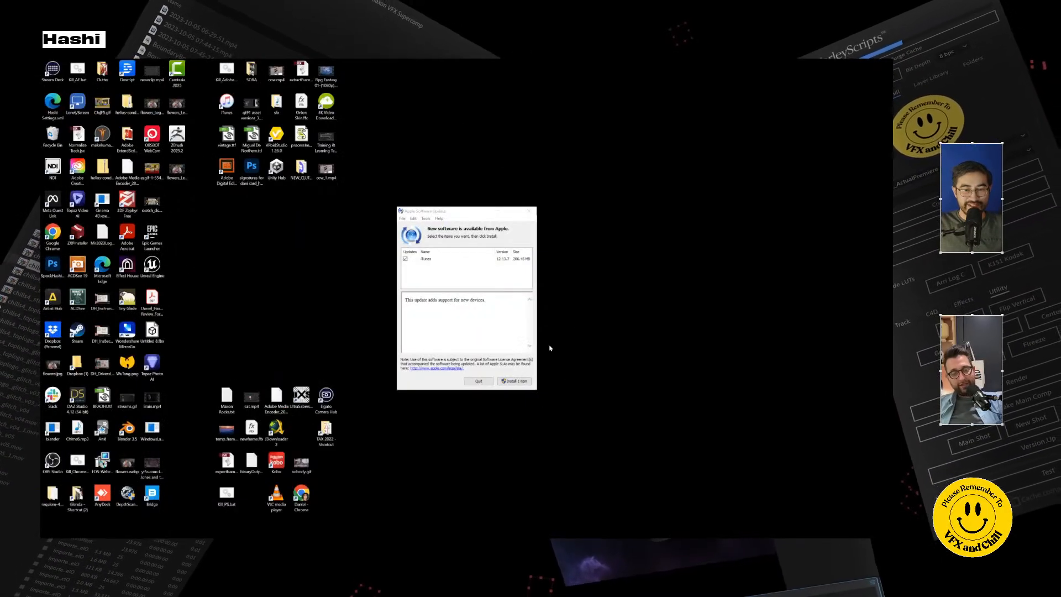
pyautogui.click(478, 381)
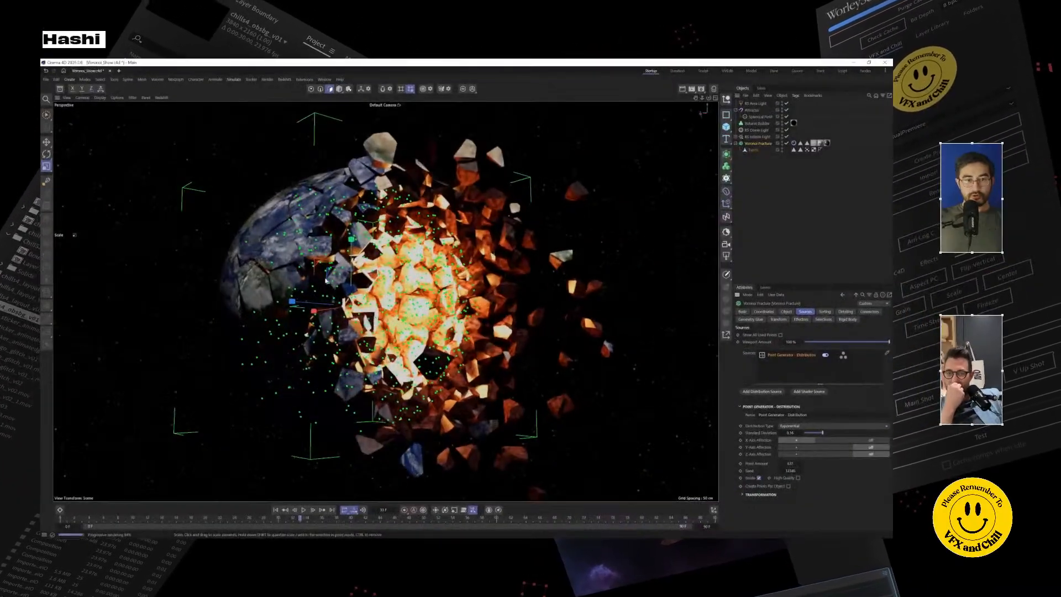
# Step: Enable Geometry Glue on the Voronoi Fracture
pyautogui.keyDown('alt'); pyautogui.moveTo(325, 280); pyautogui.dragTo(424, 202); pyautogui.keyUp('alt')
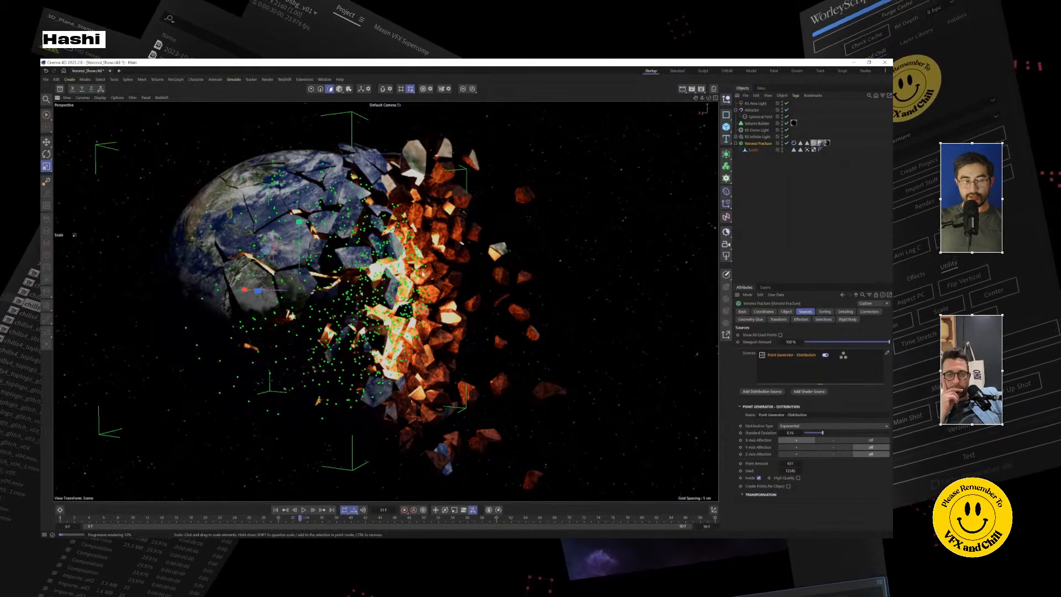
pyautogui.keyDown('alt'); pyautogui.moveTo(407, 253); pyautogui.dragTo(348, 255); pyautogui.keyUp('alt')
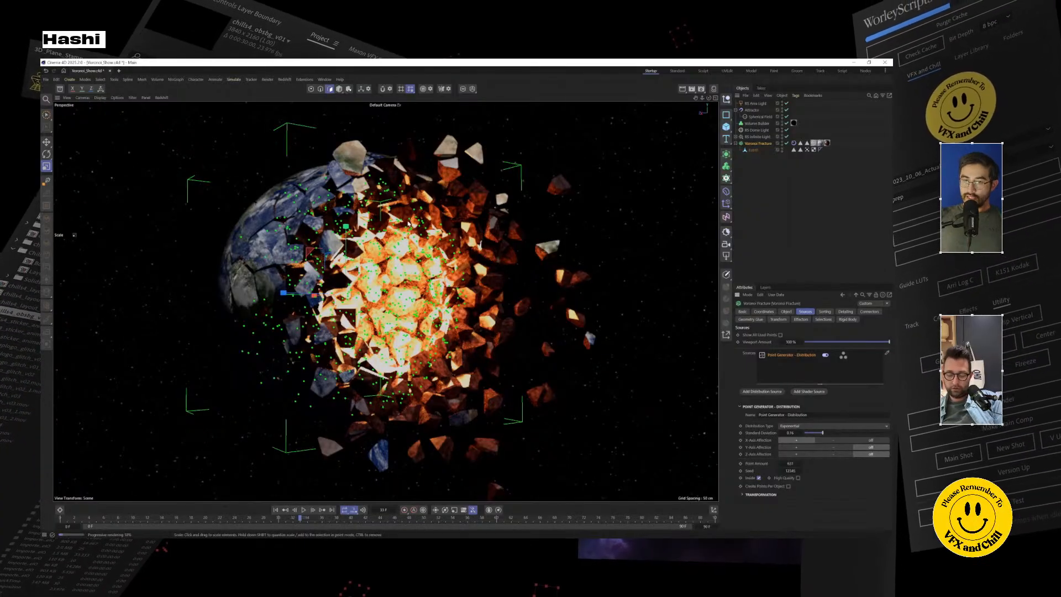
pyautogui.click(754, 321)
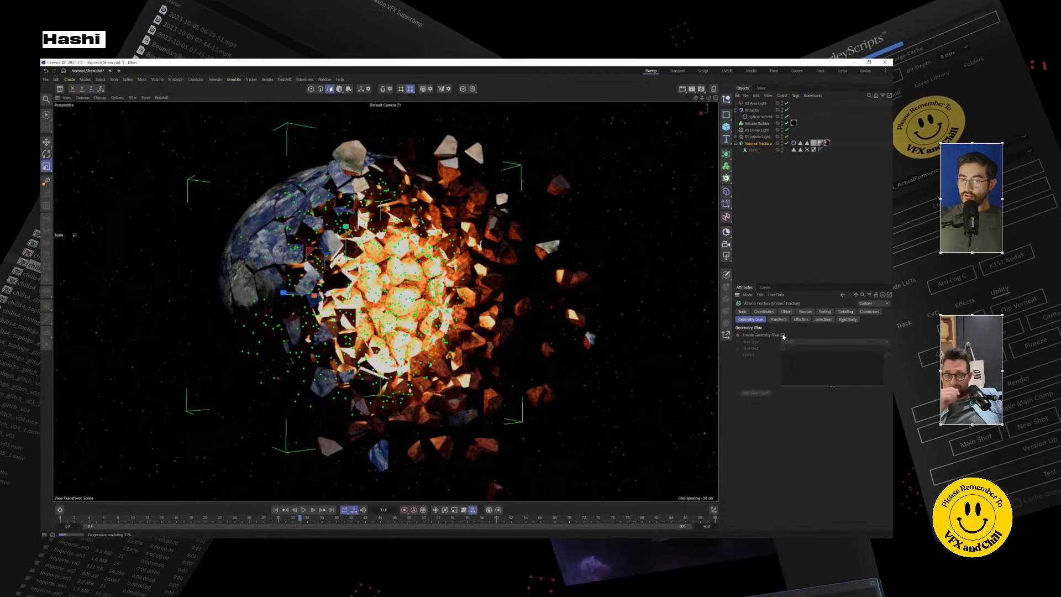
pyautogui.click(782, 335)
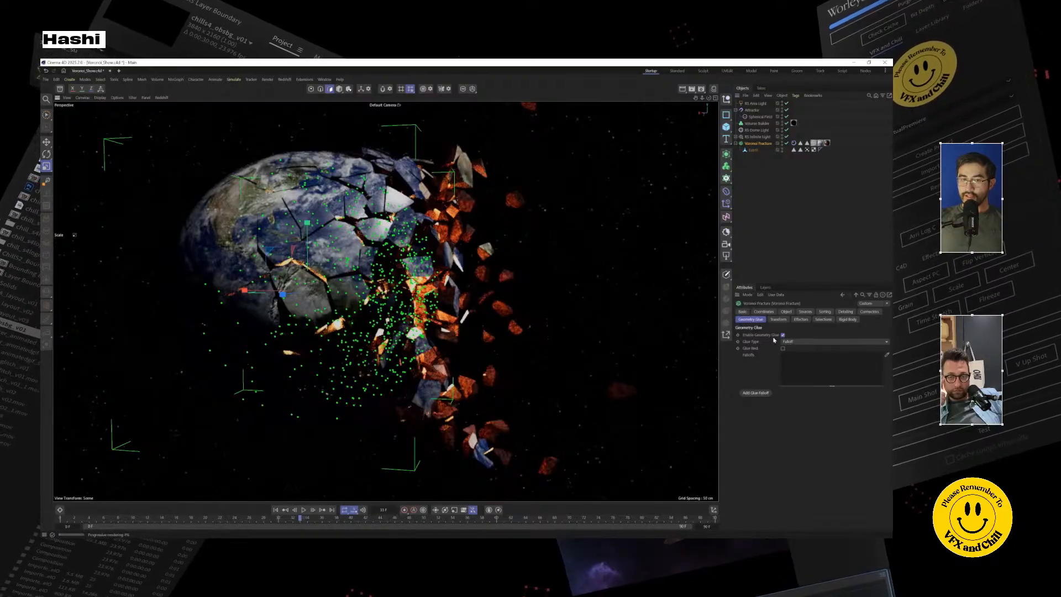
# Step: Examine the Voronoi Fracture's effector, selection, rigid body, coordinate and object settings, plus its Rigid Body tag
pyautogui.click(800, 319)
pyautogui.click(823, 319)
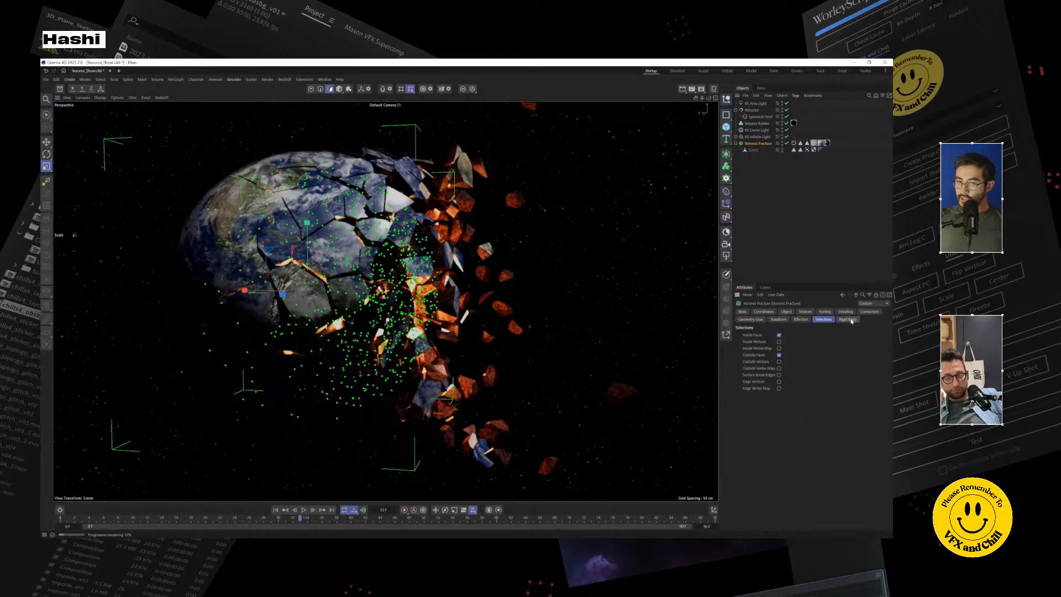
pyautogui.click(851, 320)
pyautogui.click(764, 311)
pyautogui.click(785, 311)
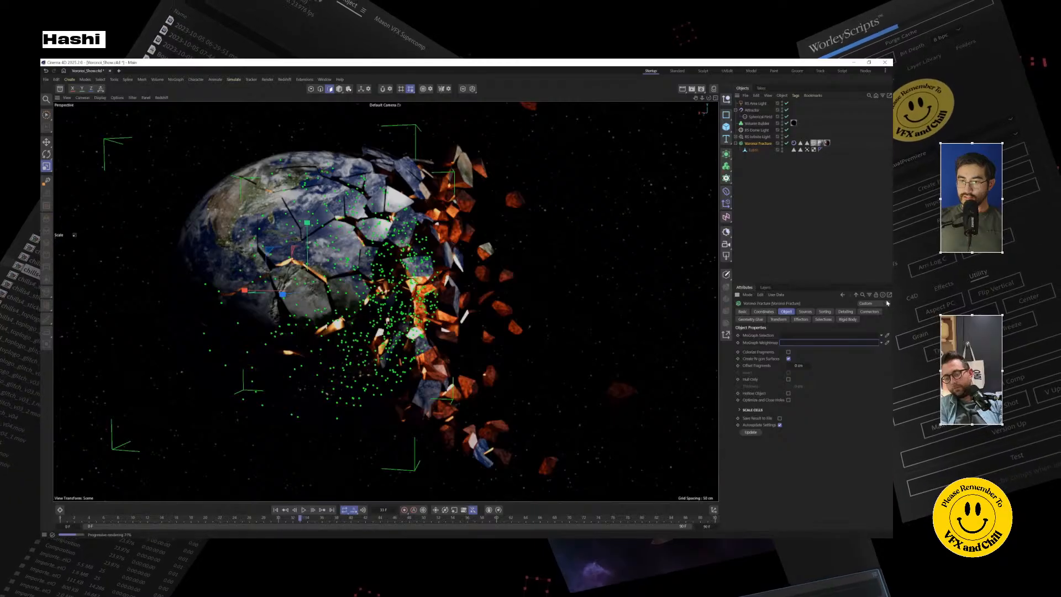
pyautogui.keyDown('alt'); pyautogui.moveTo(571, 348); pyautogui.dragTo(470, 356); pyautogui.keyUp('alt')
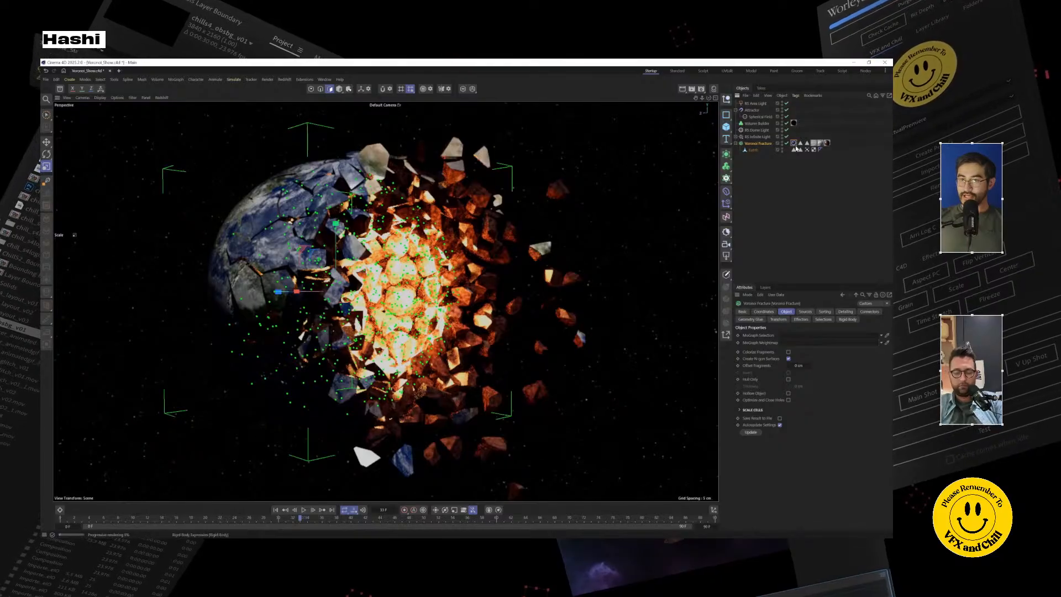
pyautogui.click(794, 143)
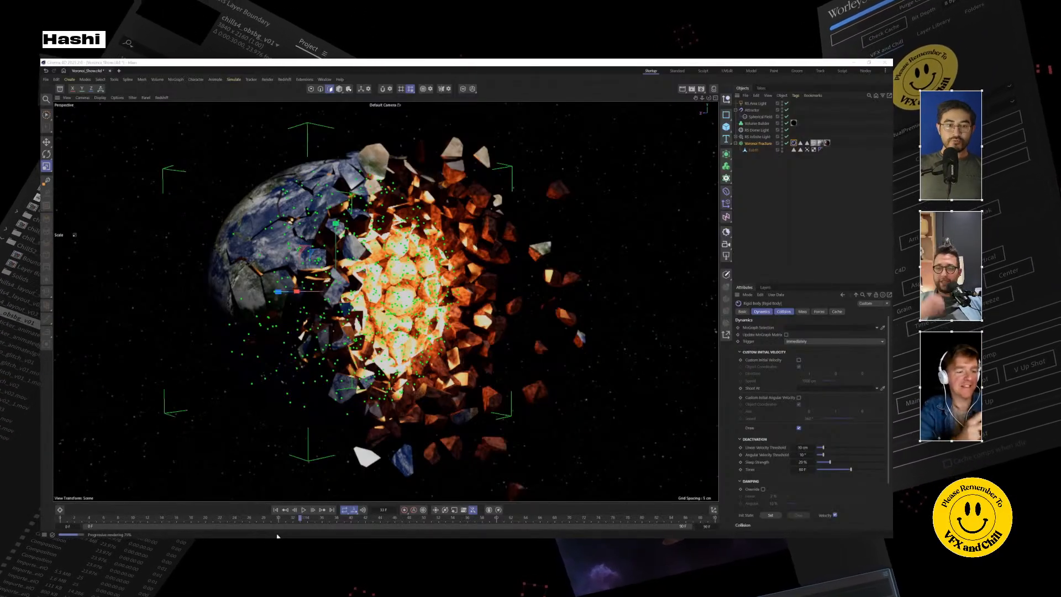
# Step: Return to frame 0 and play the Earth explosion for a few frames
pyautogui.keyDown('alt'); pyautogui.moveTo(287, 371); pyautogui.dragTo(265, 366); pyautogui.keyUp('alt')
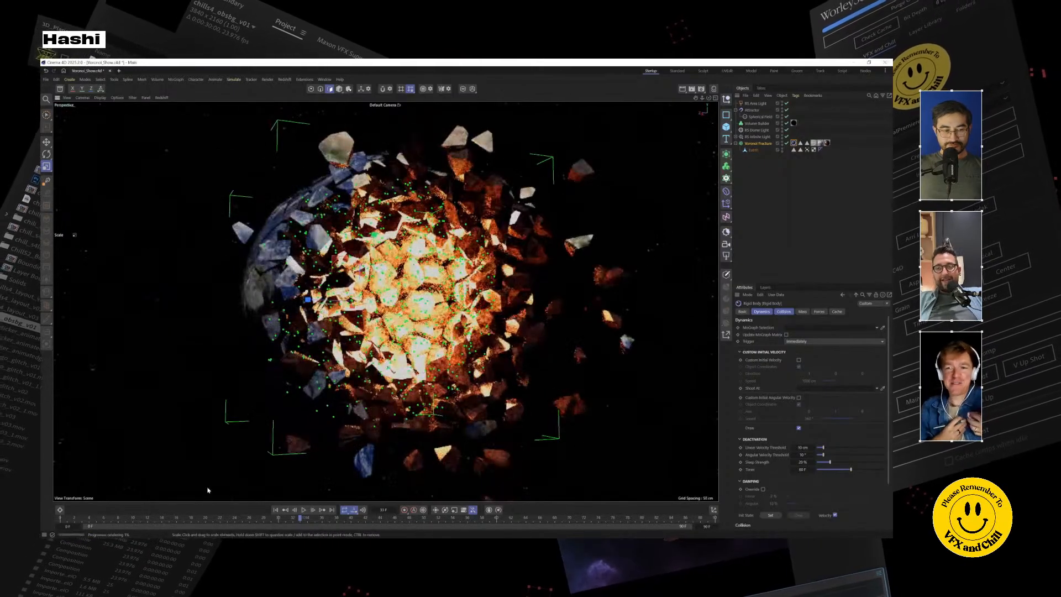
pyautogui.click(53, 523)
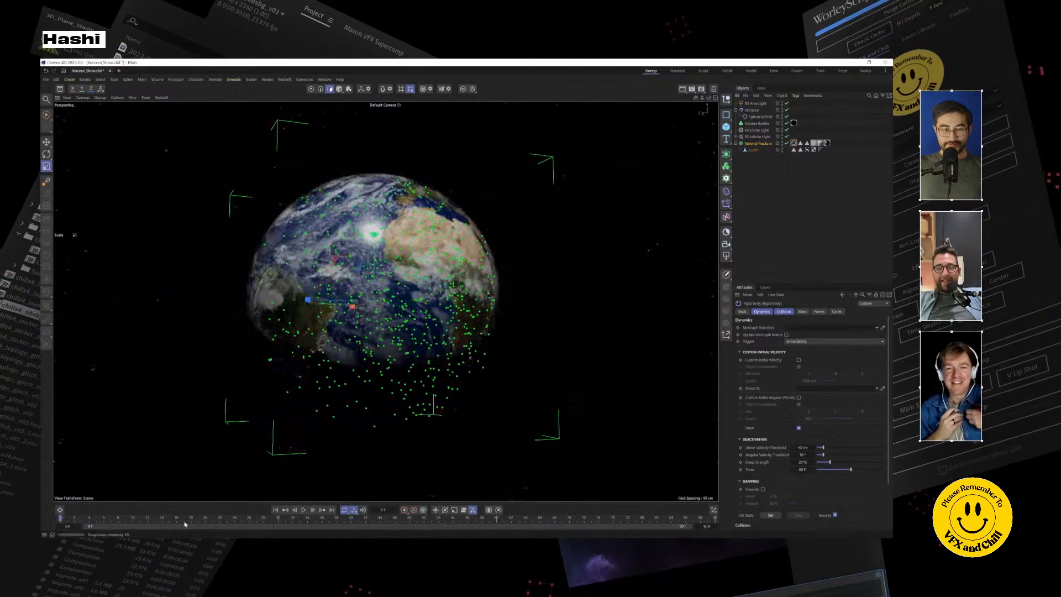
pyautogui.click(304, 511)
pyautogui.click(305, 511)
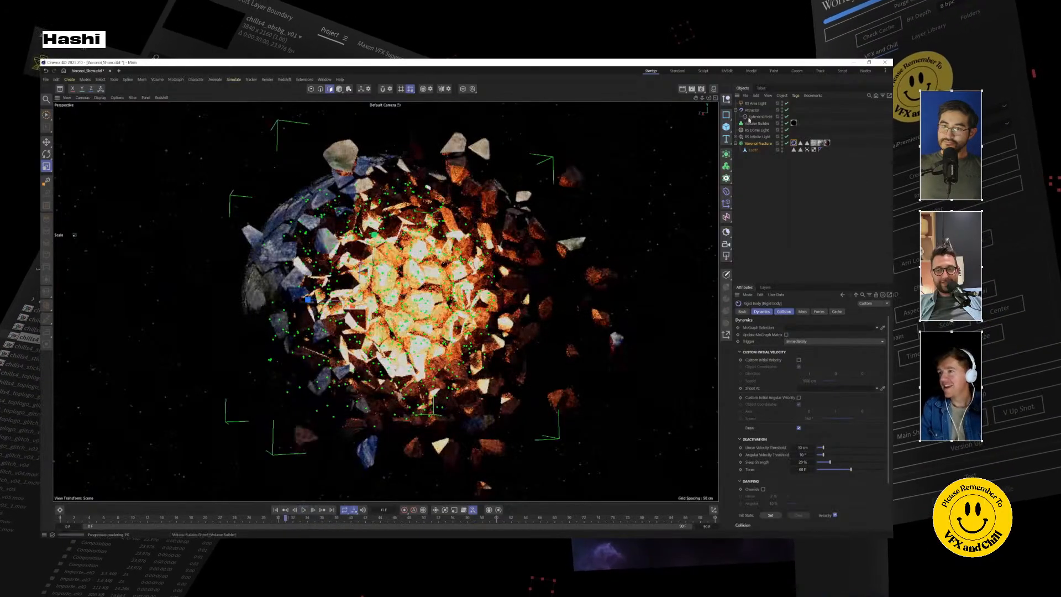
# Step: Examine the Volume Builder and Voronoi Fracture settings and view the exploding Earth from several sides
pyautogui.click(756, 124)
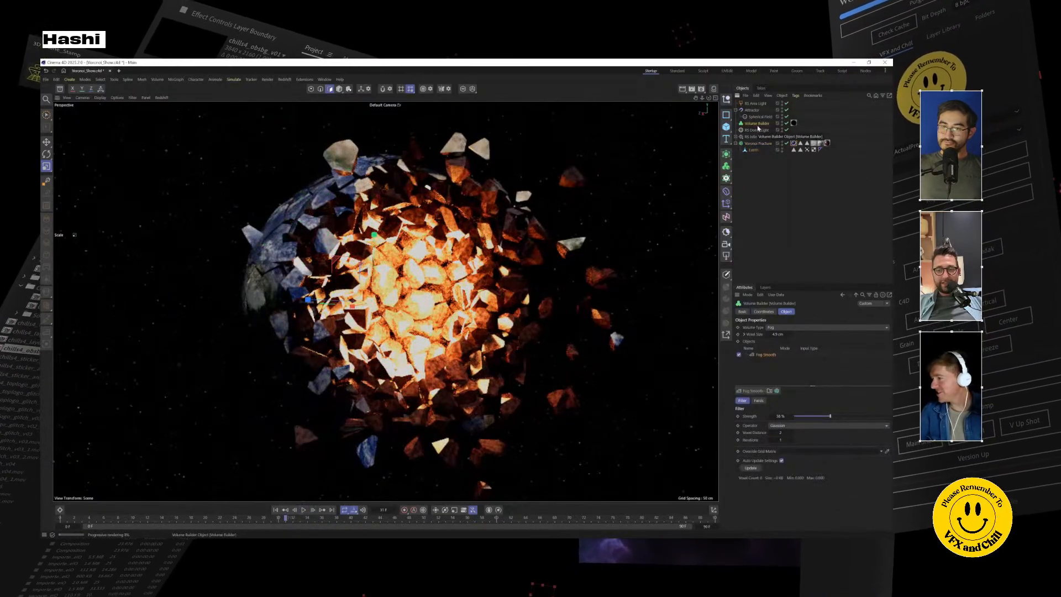
pyautogui.click(760, 116)
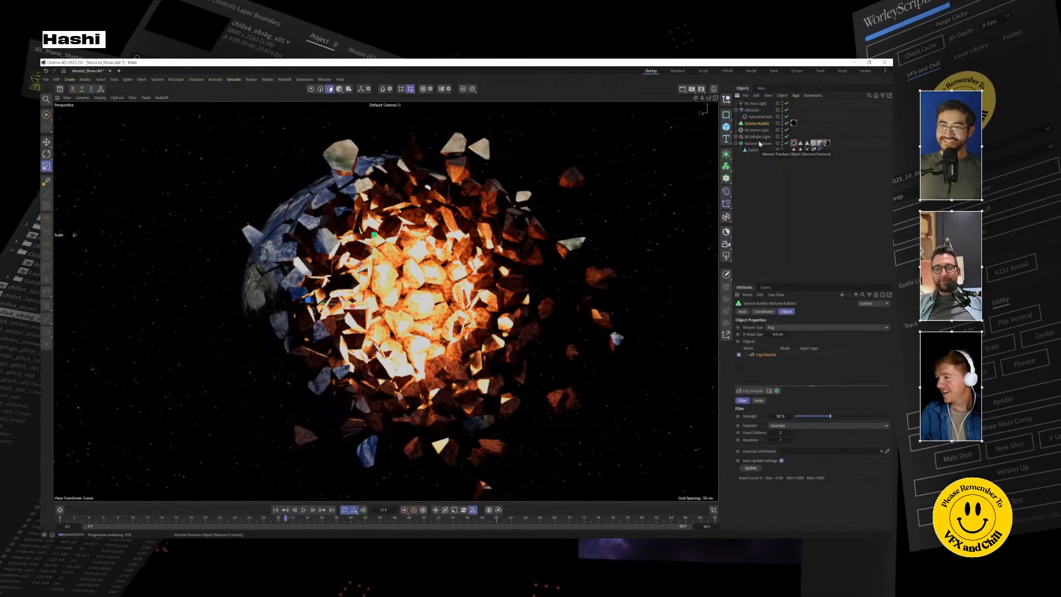
pyautogui.click(756, 137)
pyautogui.click(756, 143)
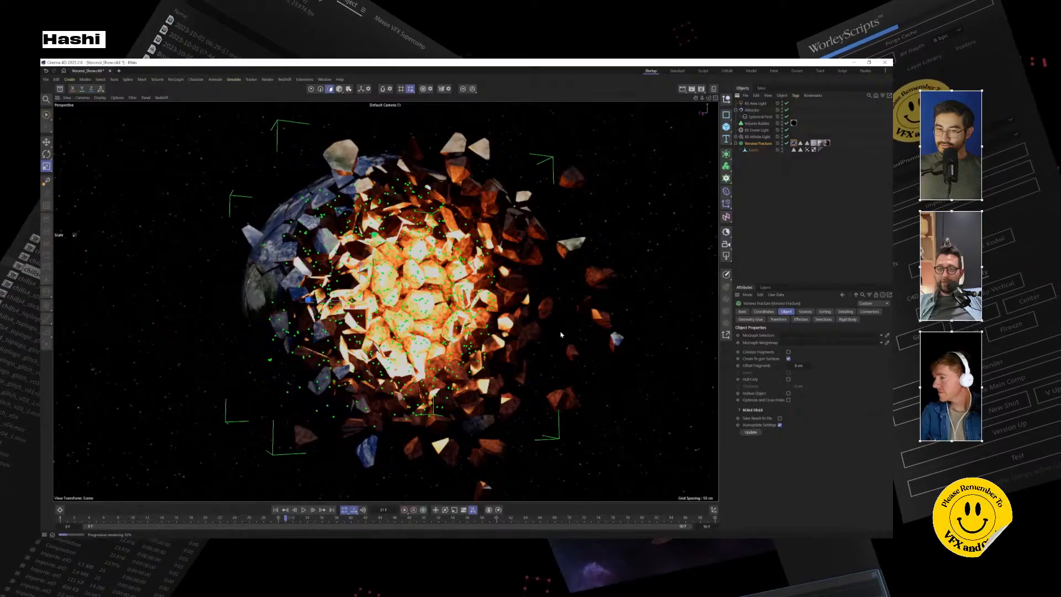
pyautogui.keyDown('alt'); pyautogui.moveTo(395, 310); pyautogui.dragTo(486, 306); pyautogui.keyUp('alt')
pyautogui.keyDown('alt'); pyautogui.moveTo(284, 343); pyautogui.dragTo(294, 325); pyautogui.keyUp('alt')
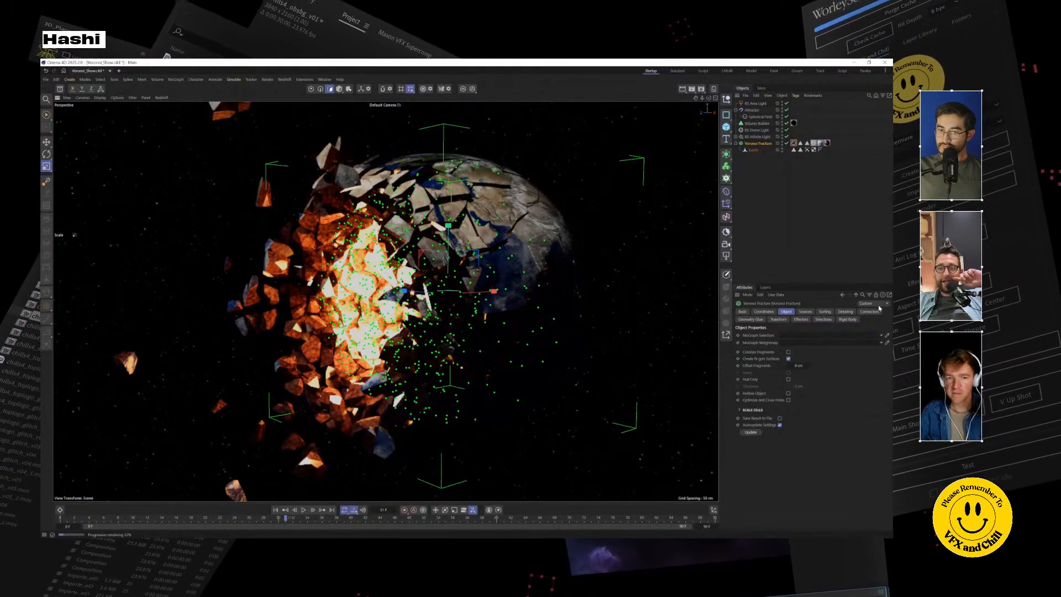
pyautogui.keyDown('alt'); pyautogui.moveTo(370, 307); pyautogui.dragTo(486, 301); pyautogui.keyUp('alt')
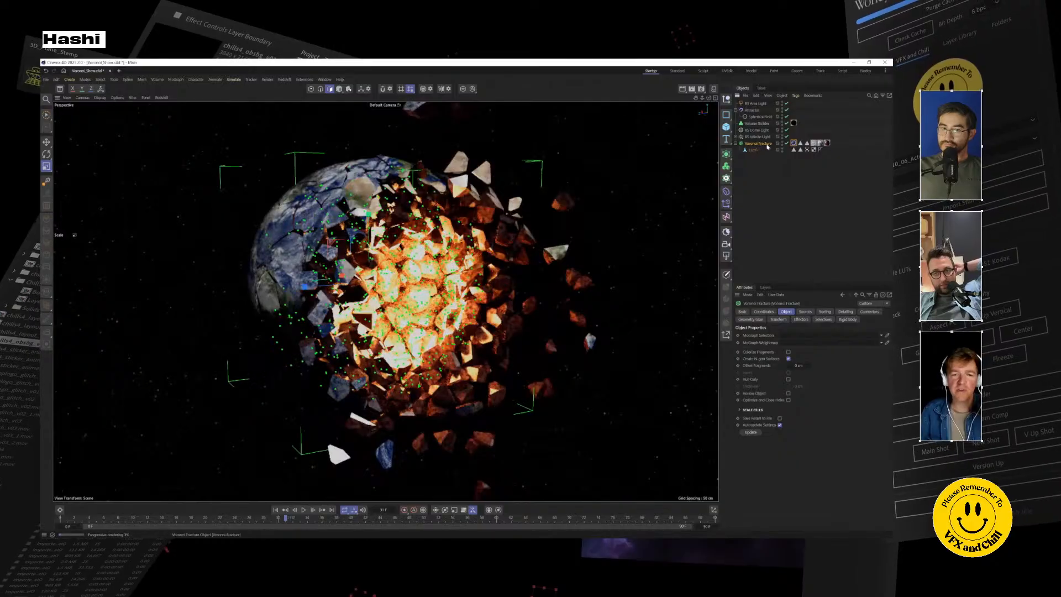
pyautogui.keyDown('alt'); pyautogui.moveTo(369, 271); pyautogui.dragTo(460, 262); pyautogui.keyUp('alt')
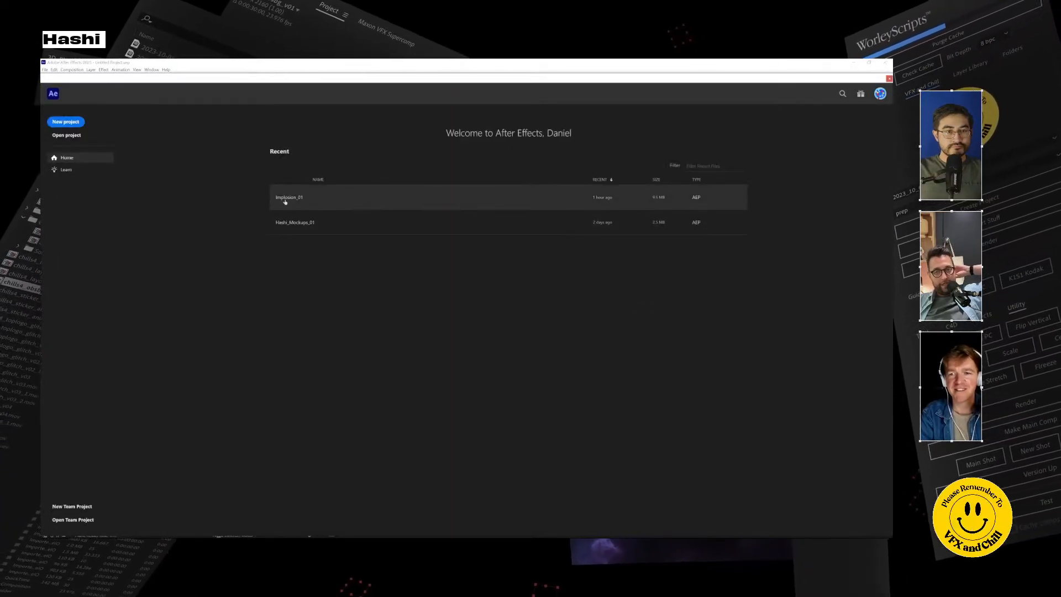
# Step: Switch to After Effects, open the recent Implosion_01 project and return the planet composition to its first frame
pyautogui.click(304, 206)
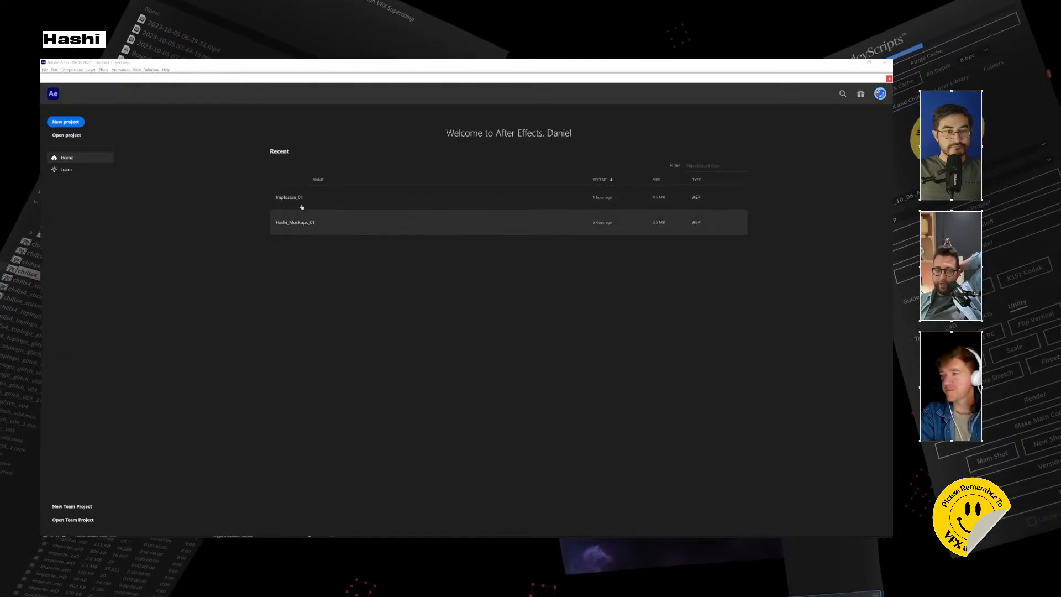
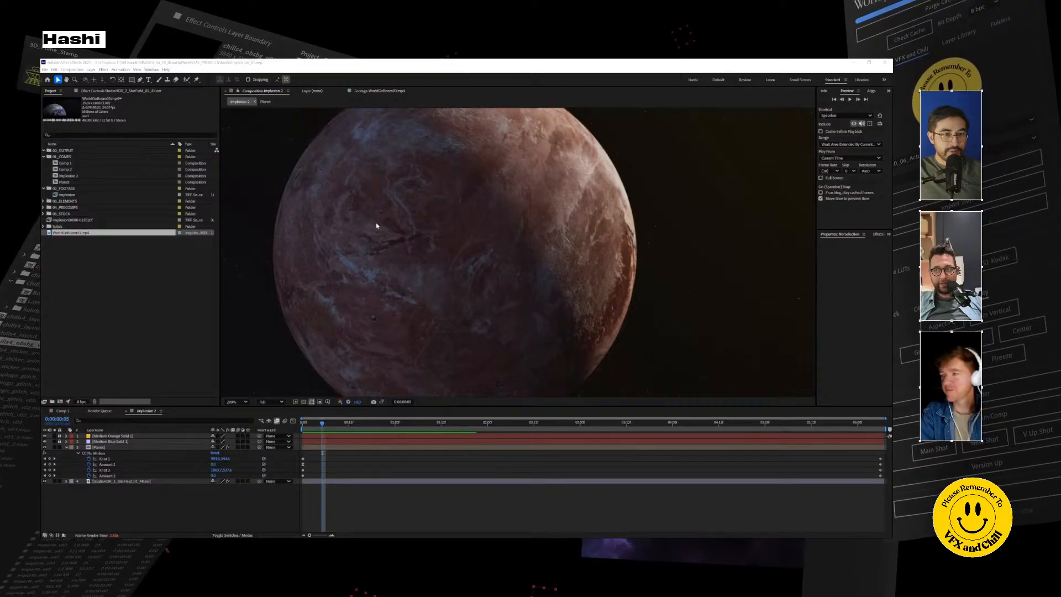
pyautogui.press(',')
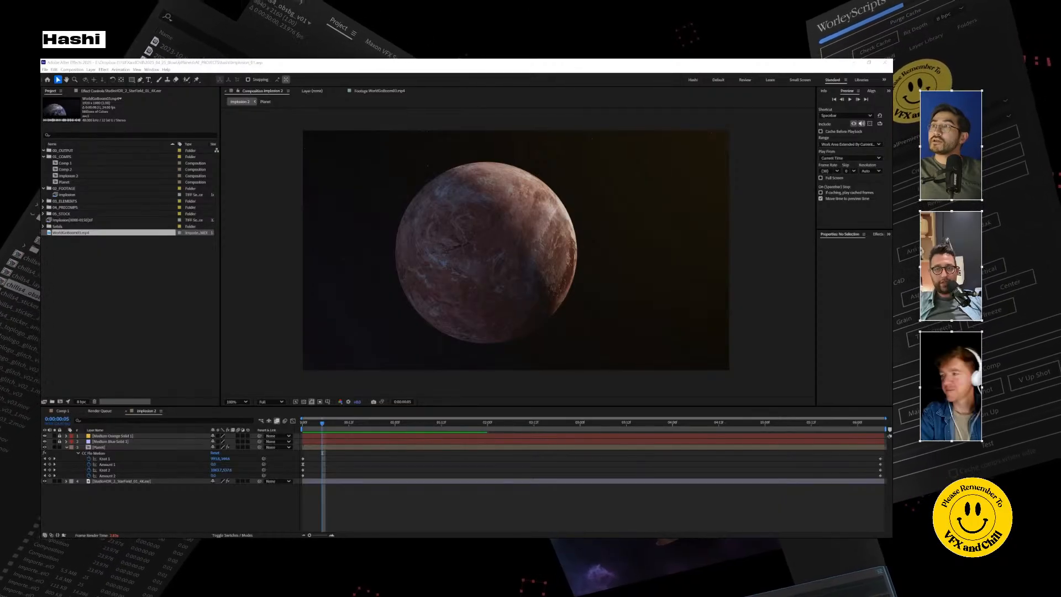
pyautogui.click(303, 423)
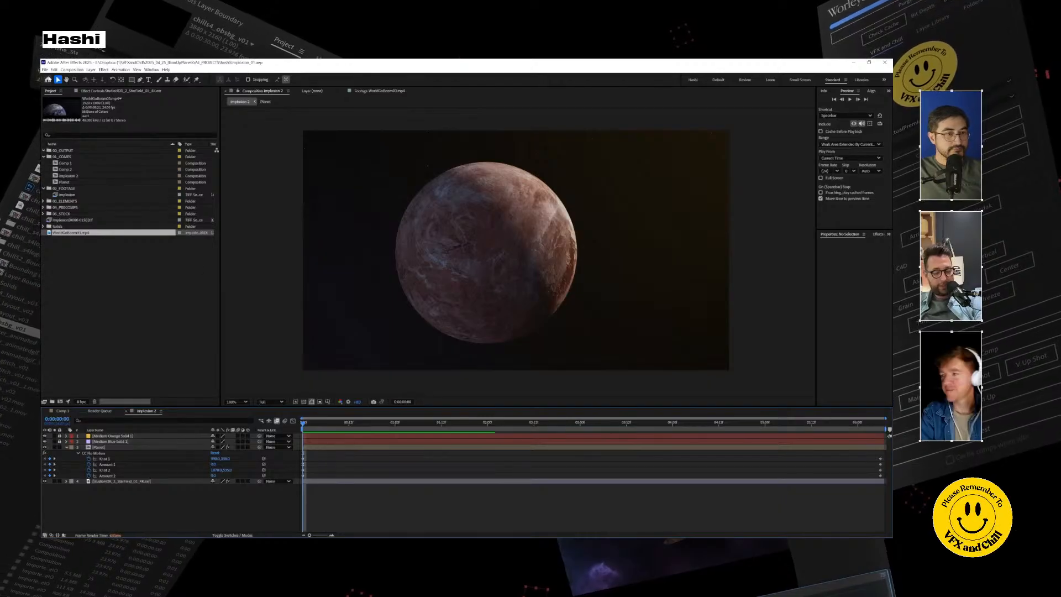
# Step: Try to open Earth_Test_02.aep from the list of recent projects
pyautogui.click(45, 70)
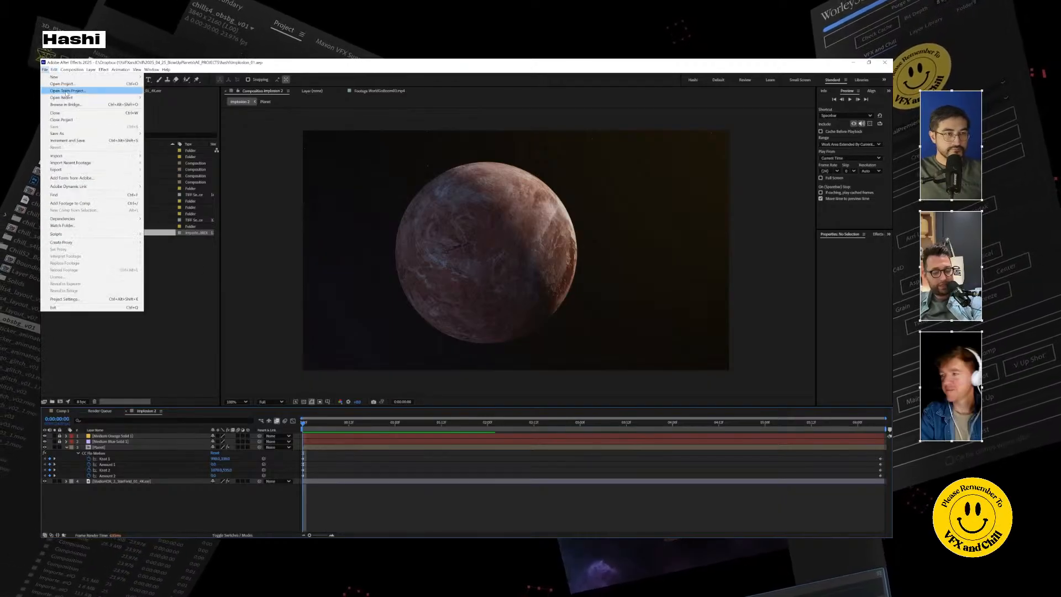
pyautogui.moveTo(82, 98)
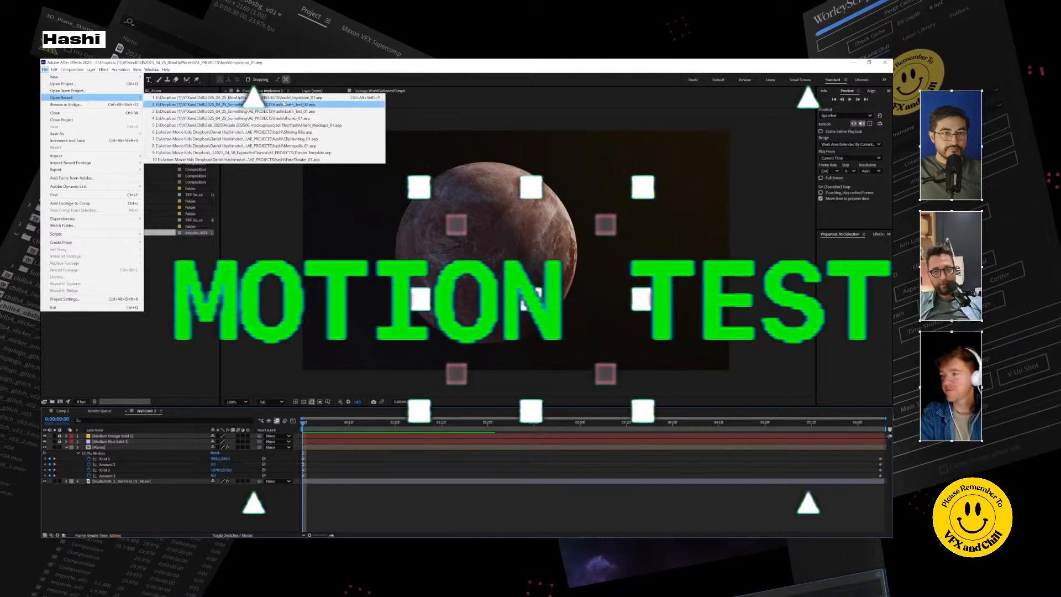
pyautogui.click(283, 104)
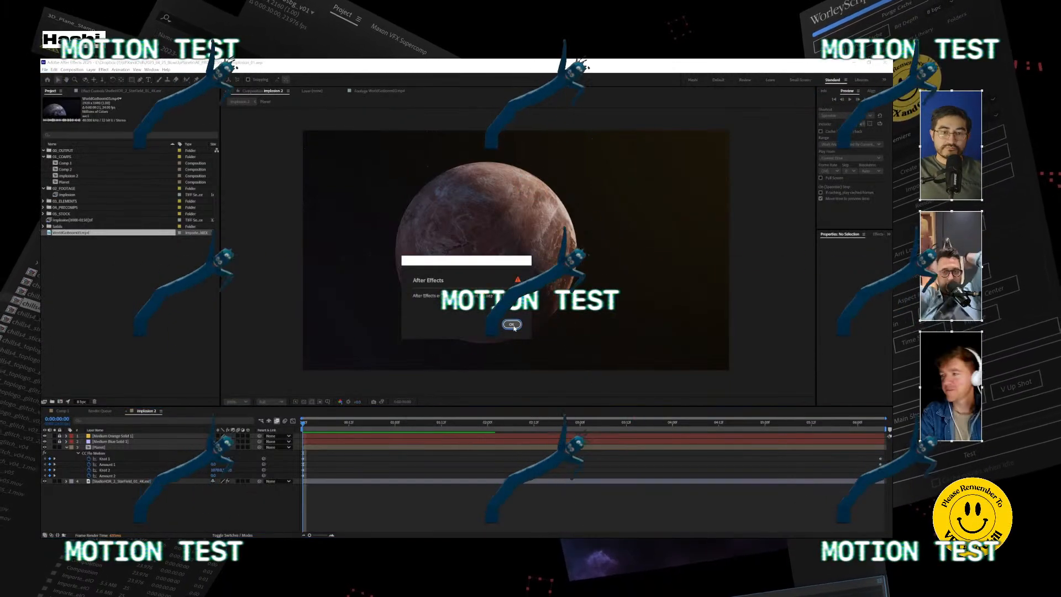
pyautogui.click(511, 325)
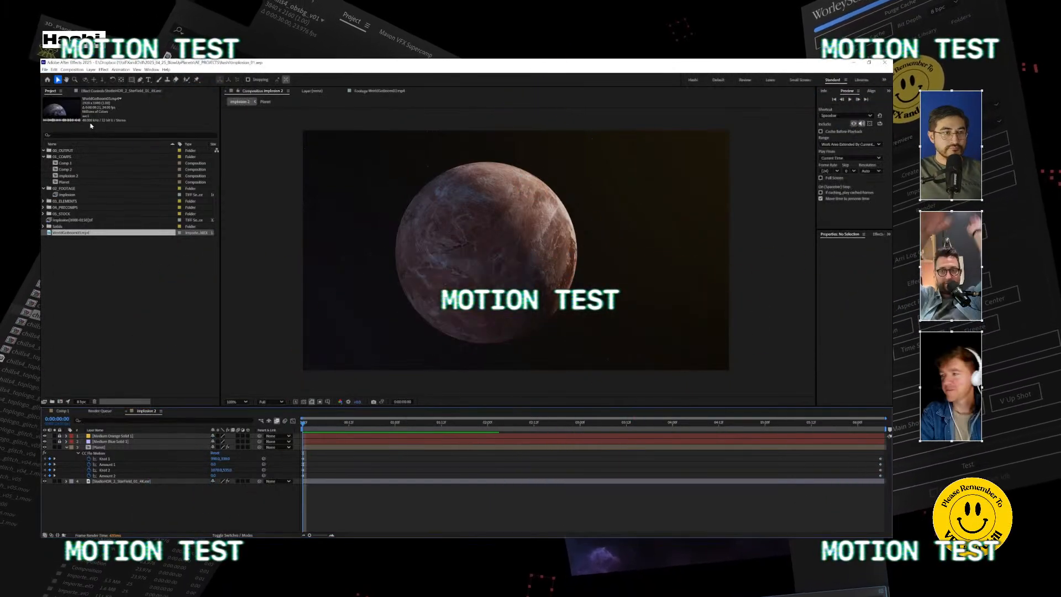
# Step: Open the project Earth_Test_02.aep from the AE_PROJECTS folder
pyautogui.click(45, 70)
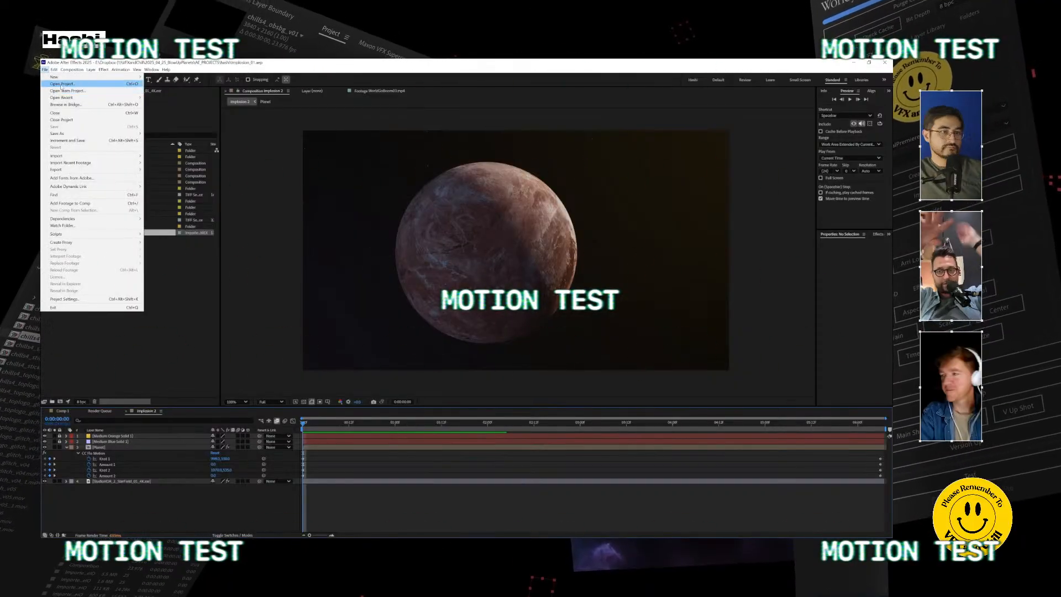
pyautogui.click(61, 84)
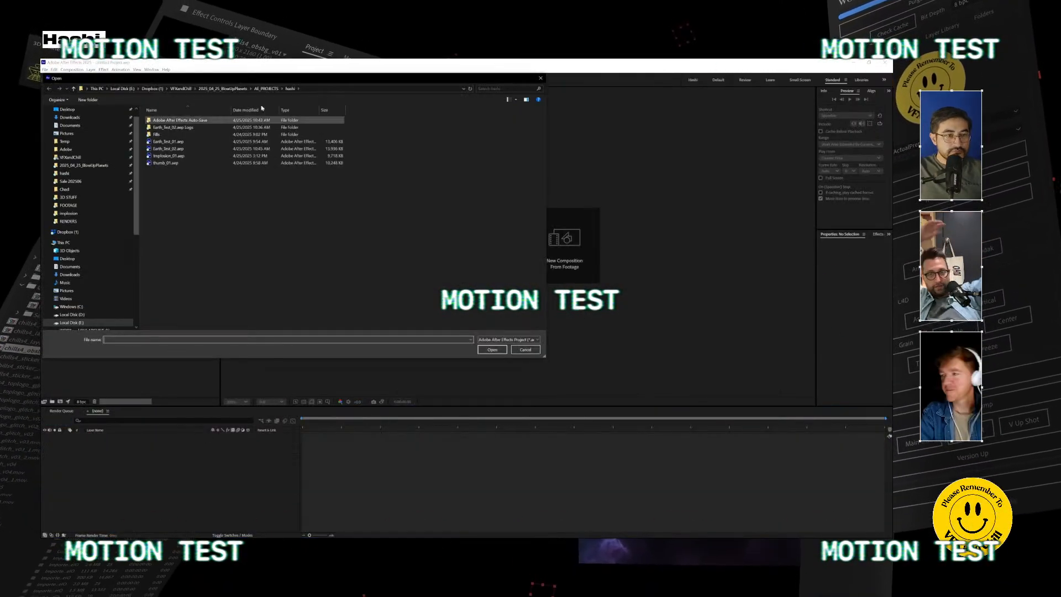
pyautogui.doubleClick(179, 148)
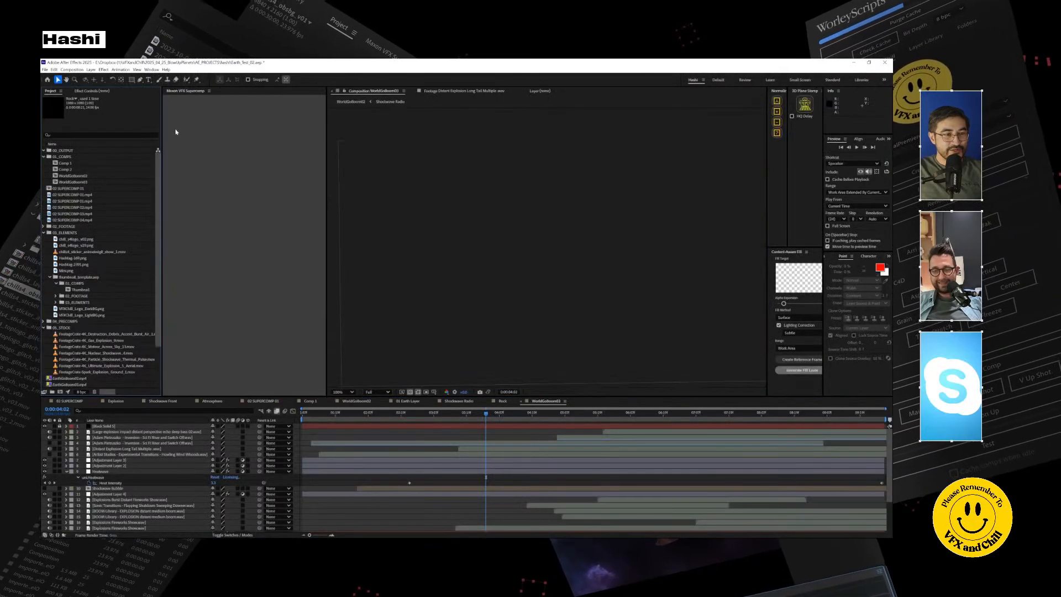
# Step: Collapse the 03_ELEMENTS folder, show the Explosion composition and clear the project item selection
pyautogui.click(43, 233)
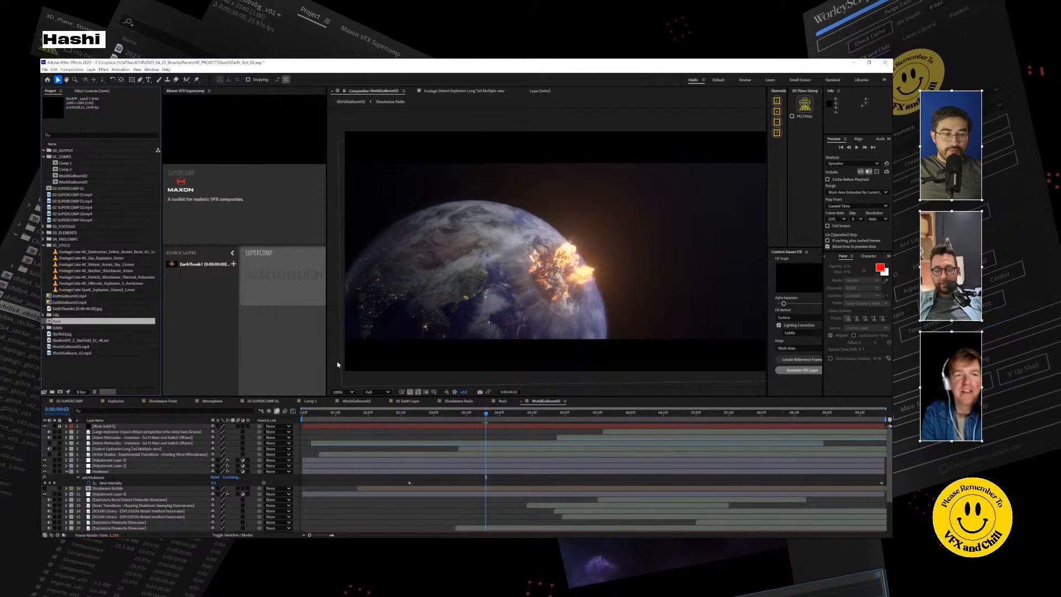
pyautogui.click(116, 401)
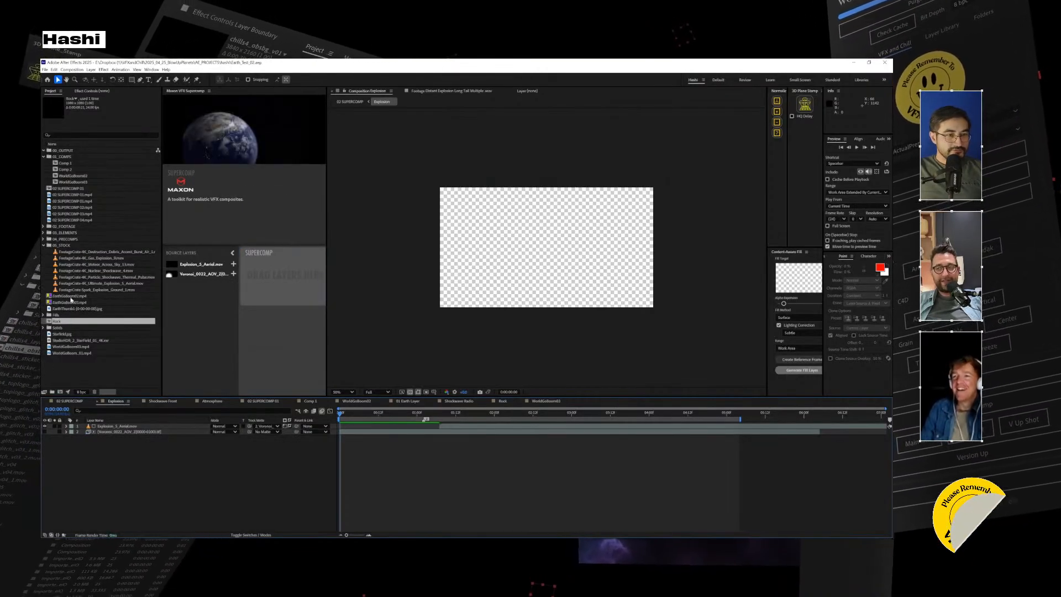
pyautogui.click(99, 373)
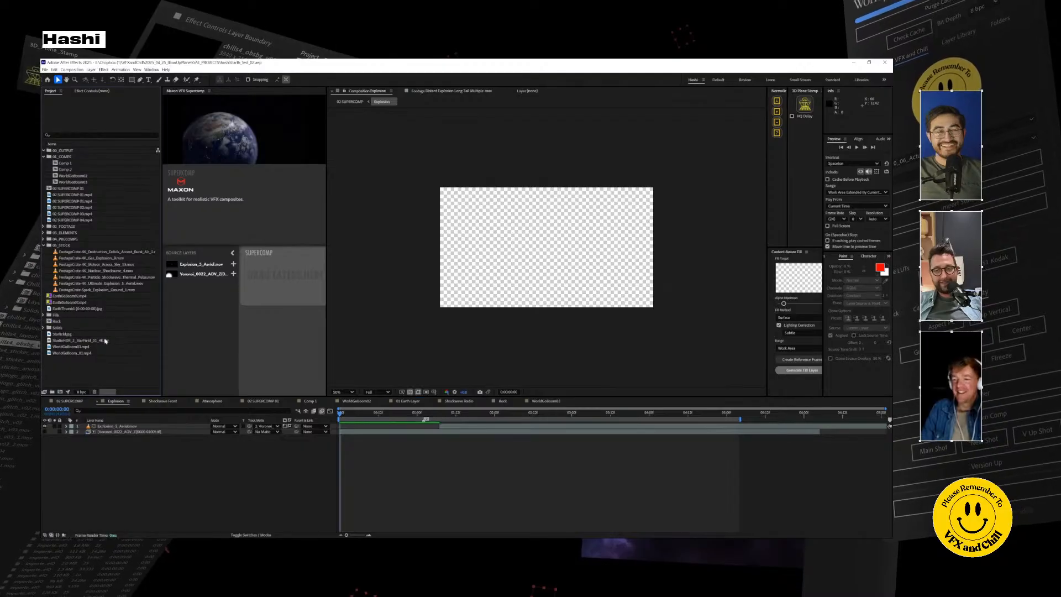
# Step: Look through the composition and stock items in the project, then expand the 03_ELEMENTS and 02_FOOTAGE folders
pyautogui.click(57, 157)
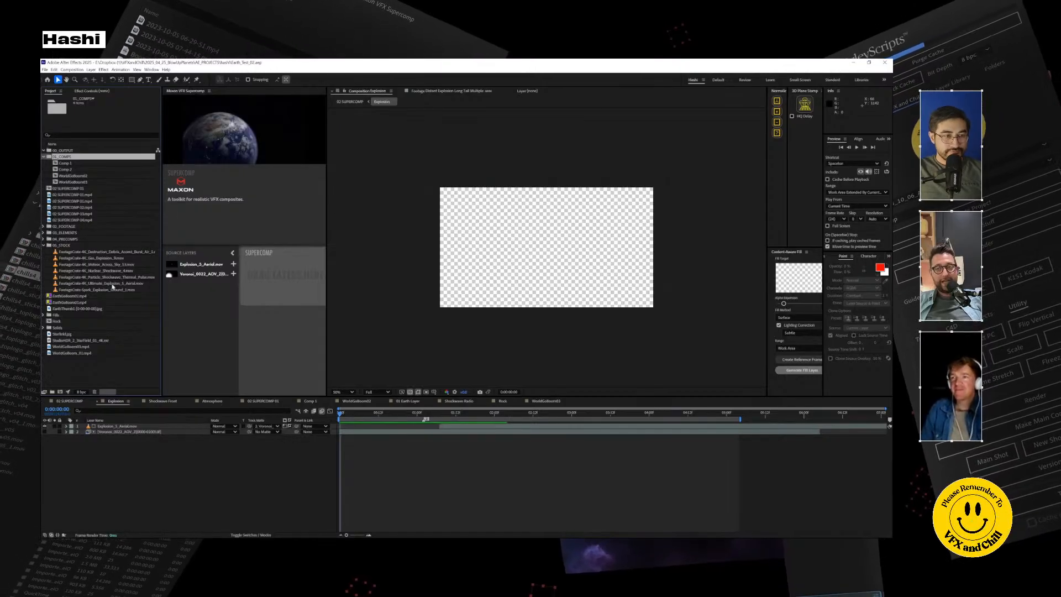
pyautogui.click(88, 308)
pyautogui.click(97, 290)
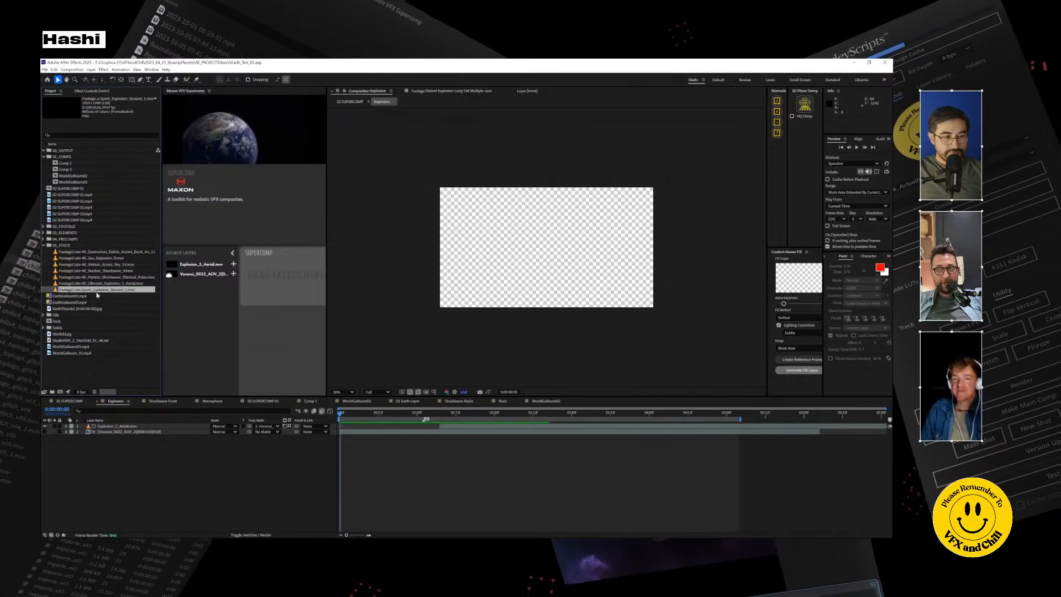
pyautogui.click(44, 233)
pyautogui.click(44, 227)
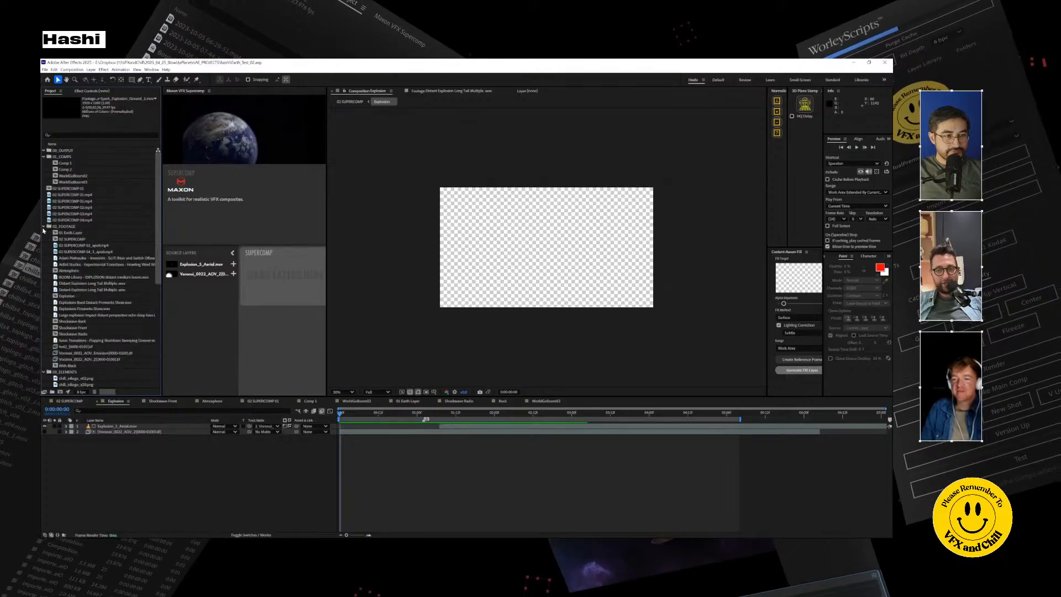
# Step: Create a new composition from the test2 TIFF sequence in the footage folder and turn off the transparency grid
pyautogui.click(106, 290)
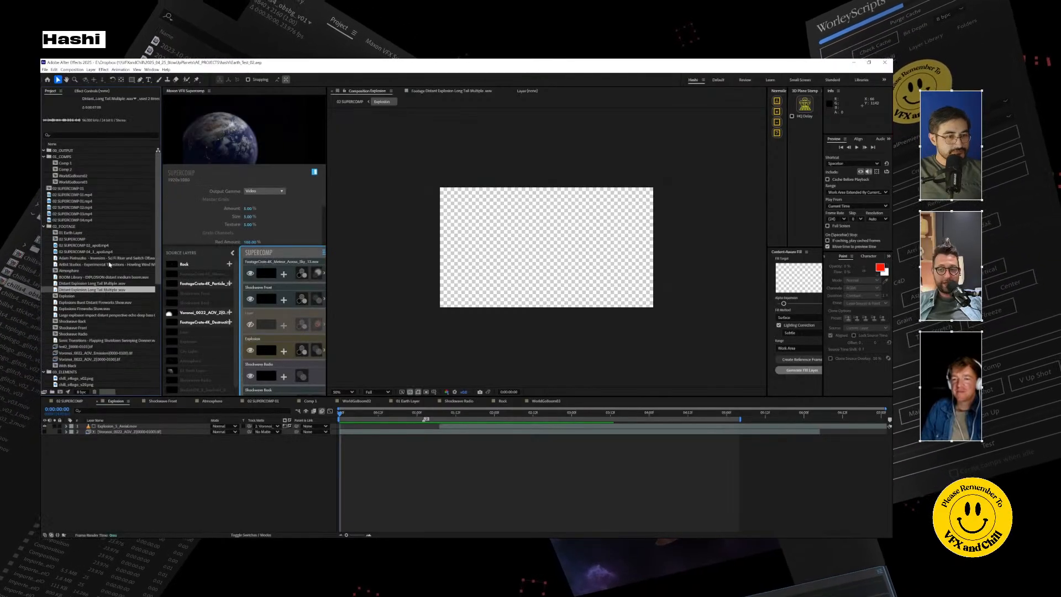
pyautogui.click(109, 265)
pyautogui.click(110, 258)
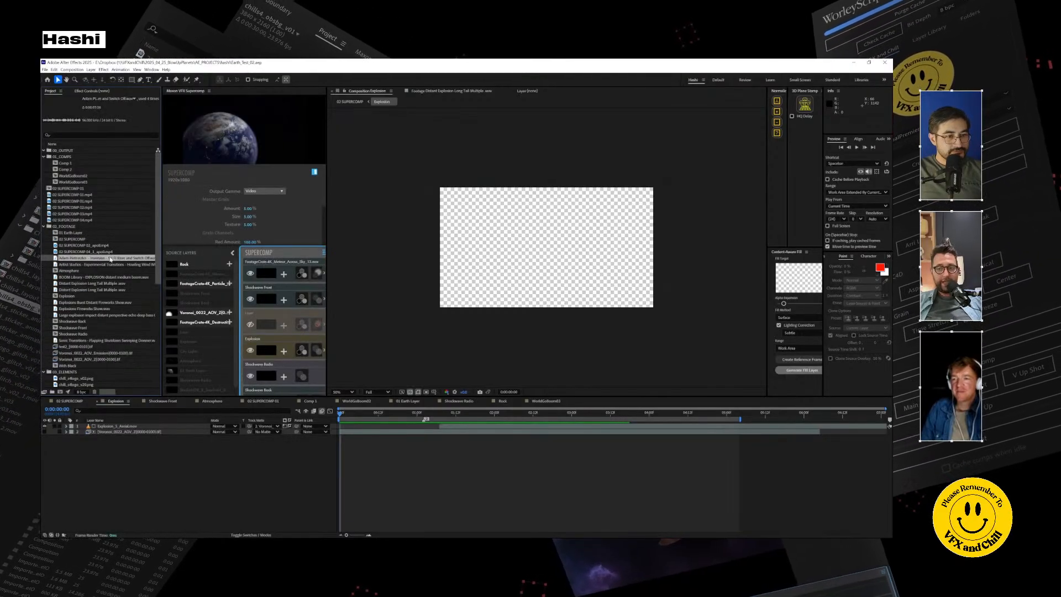
pyautogui.click(98, 346)
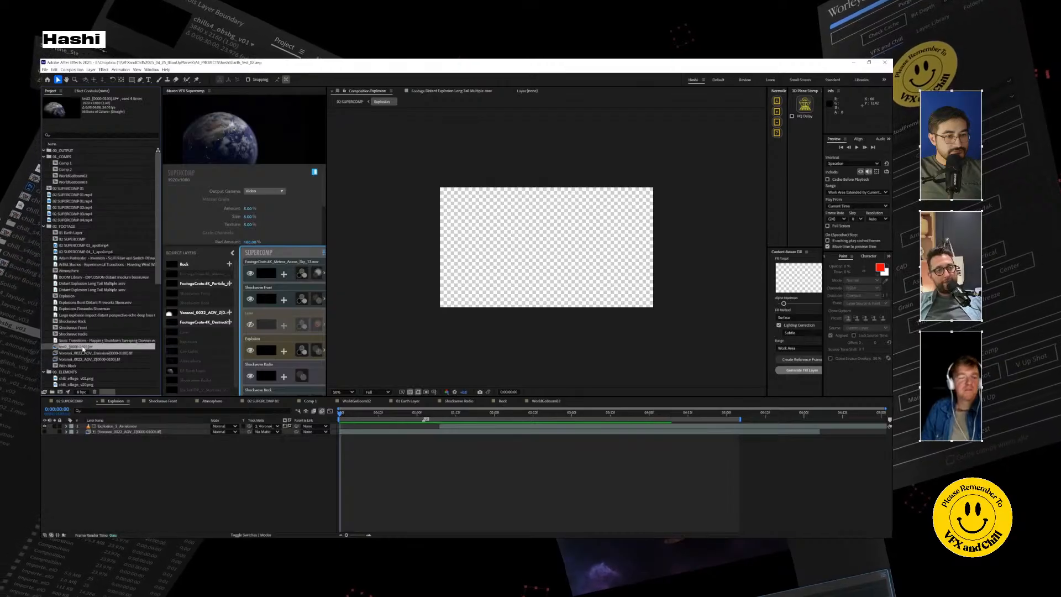
pyautogui.click(60, 394)
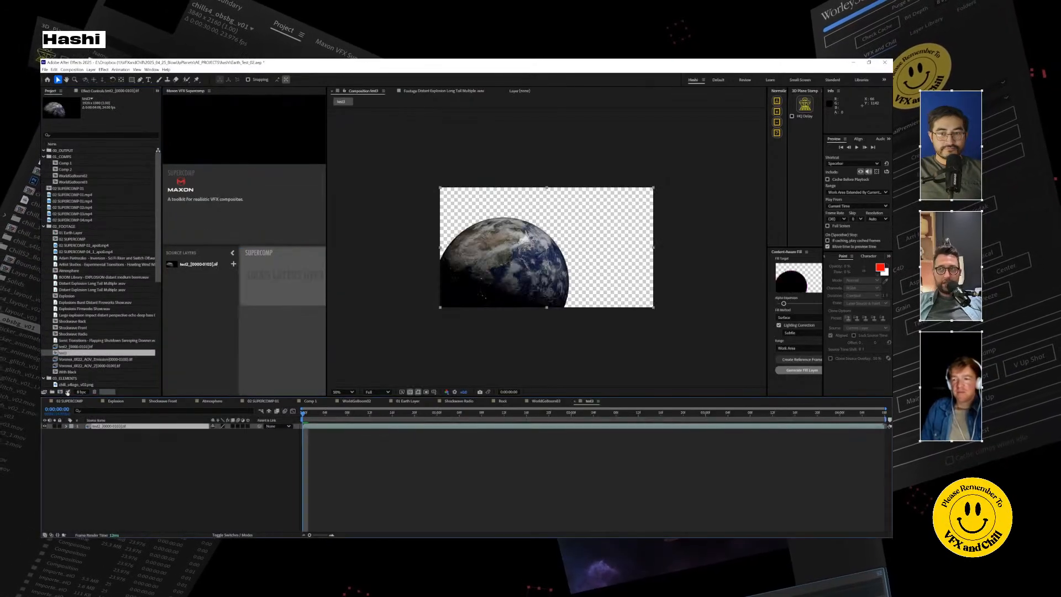
pyautogui.click(409, 391)
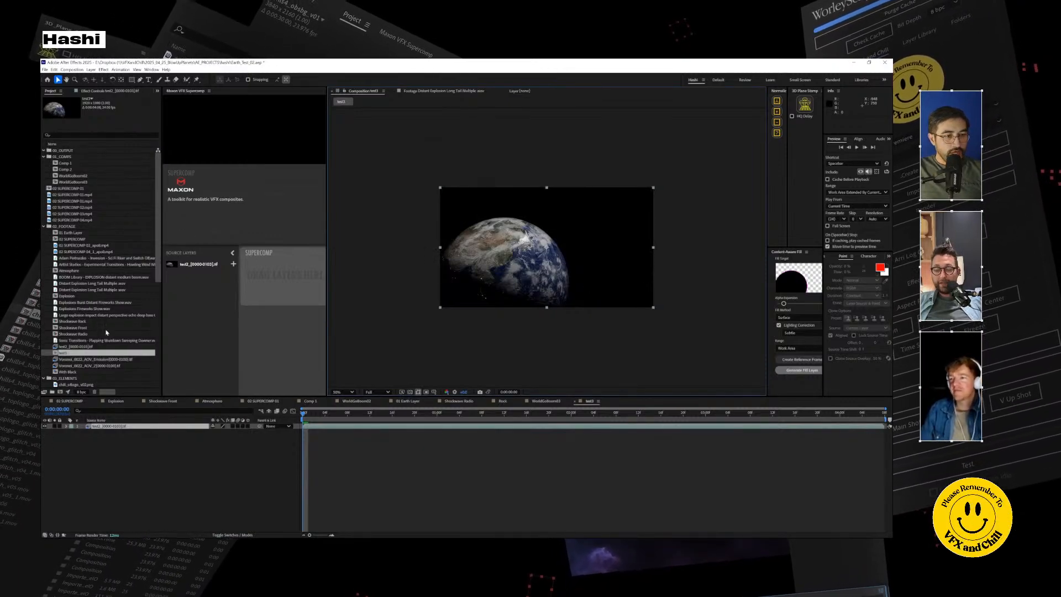
# Step: Add the StudioHDR_2_StarField EXR image to the new composition as a background layer beneath the Earth sequence
pyautogui.scroll(-5, 102, 298)
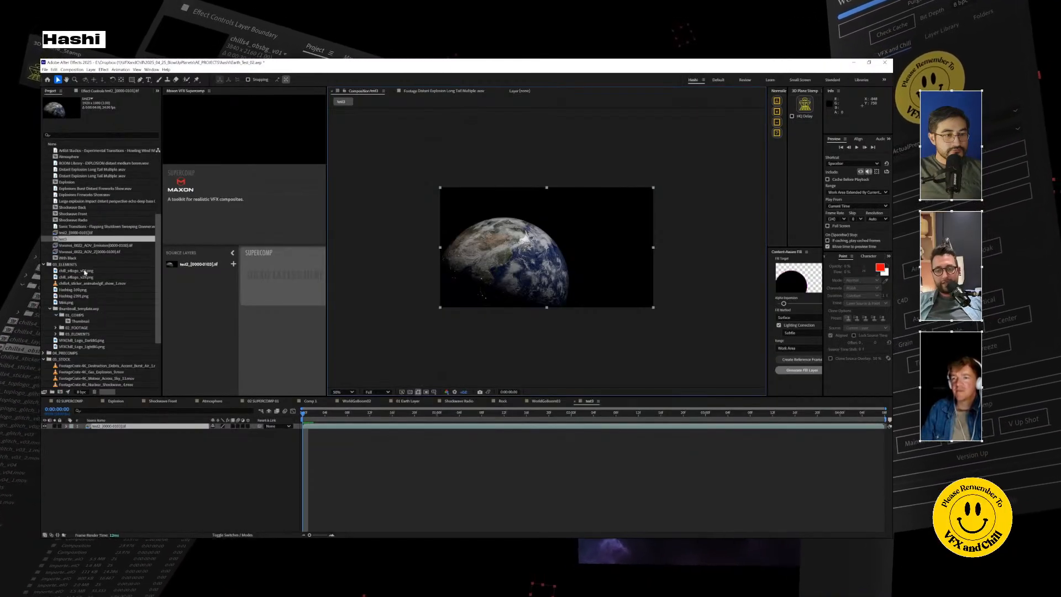
pyautogui.scroll(-4, 94, 306)
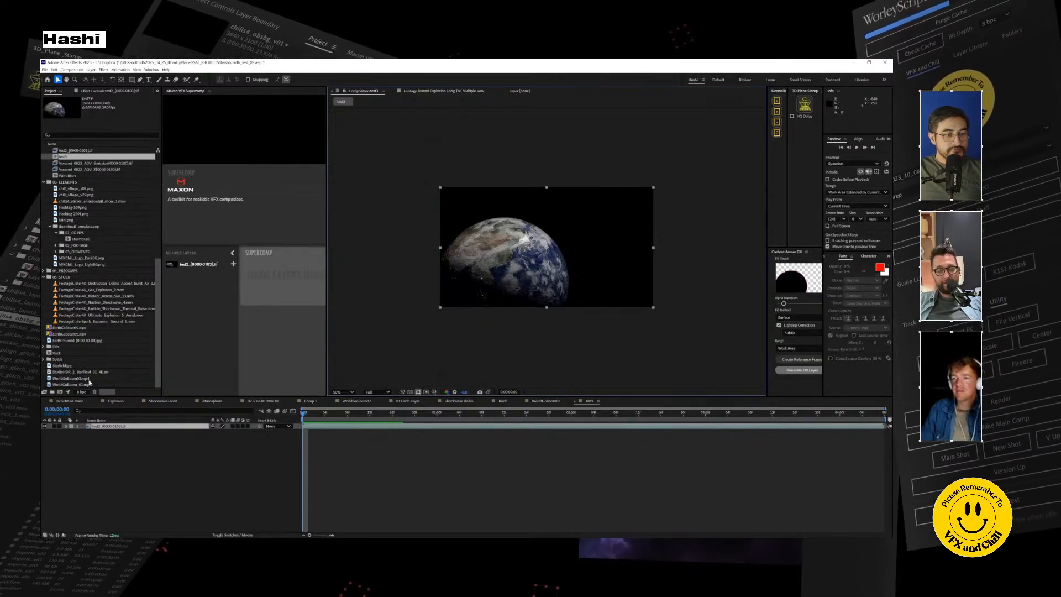
pyautogui.moveTo(100, 372); pyautogui.dragTo(156, 470)
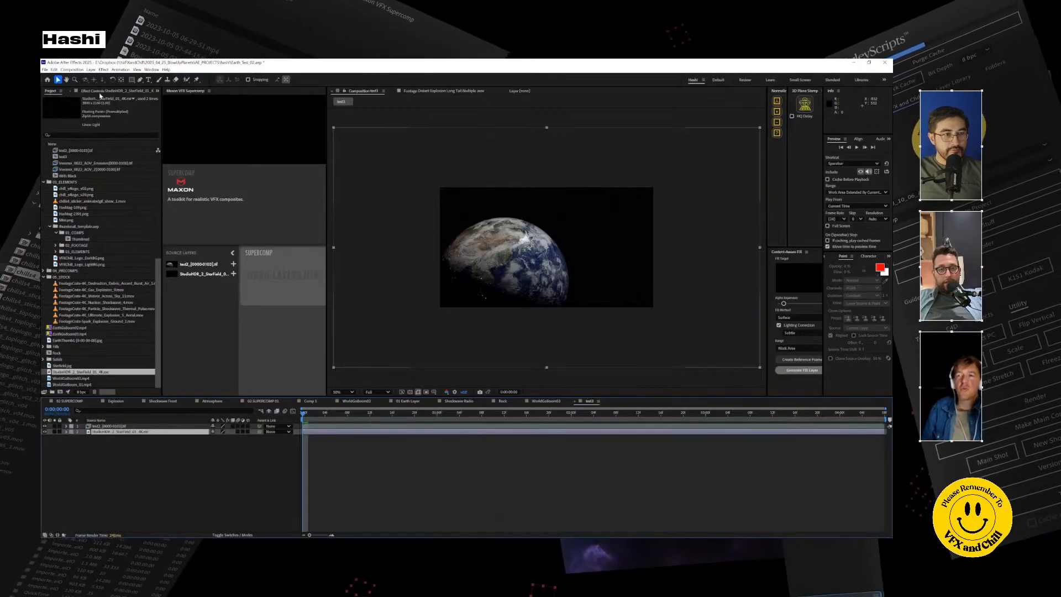
# Step: Apply the Brightness & Contrast effect to the starfield layer and raise its brightness and contrast
pyautogui.click(114, 90)
pyautogui.rightClick(70, 162)
pyautogui.moveTo(132, 230)
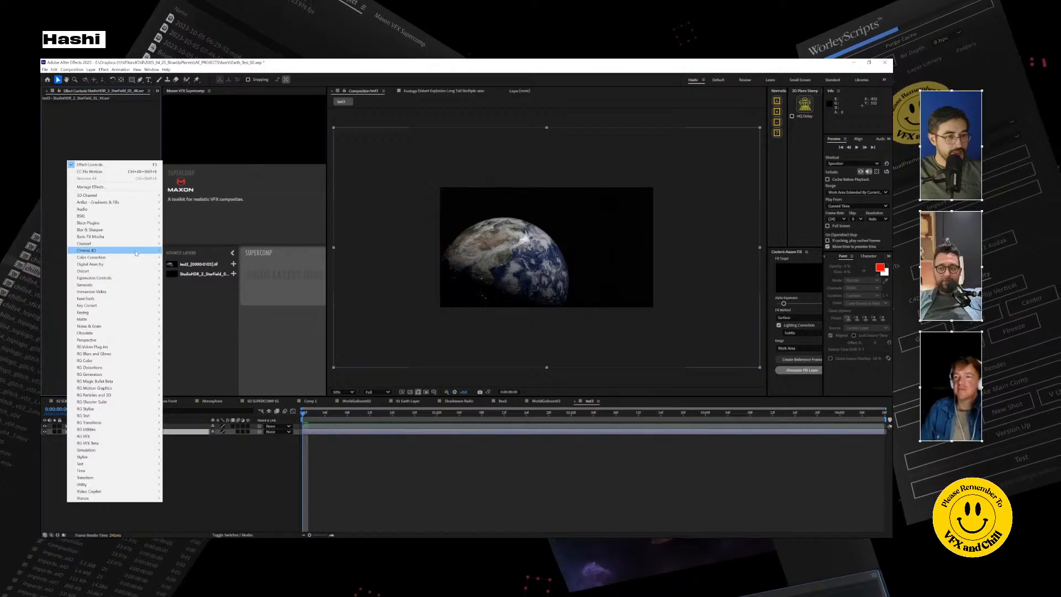
pyautogui.moveTo(138, 257)
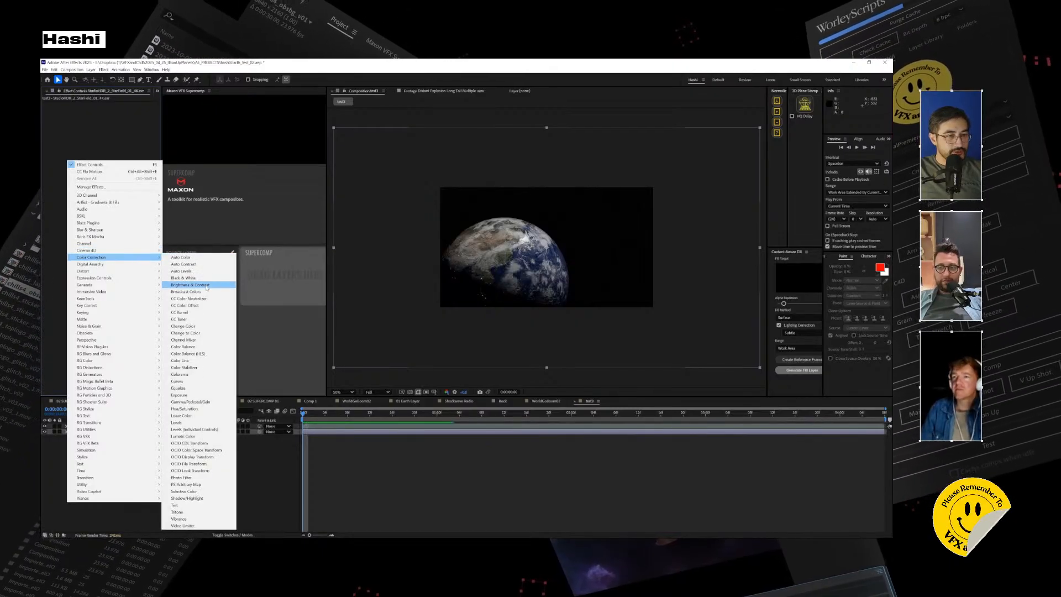
pyautogui.click(195, 284)
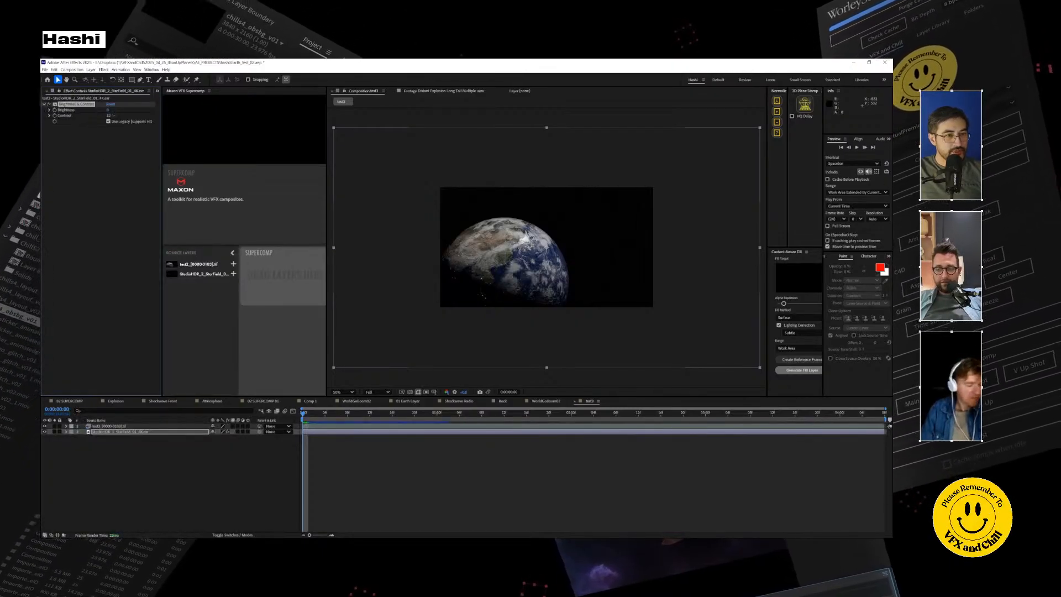
pyautogui.moveTo(120, 109); pyautogui.dragTo(116, 115)
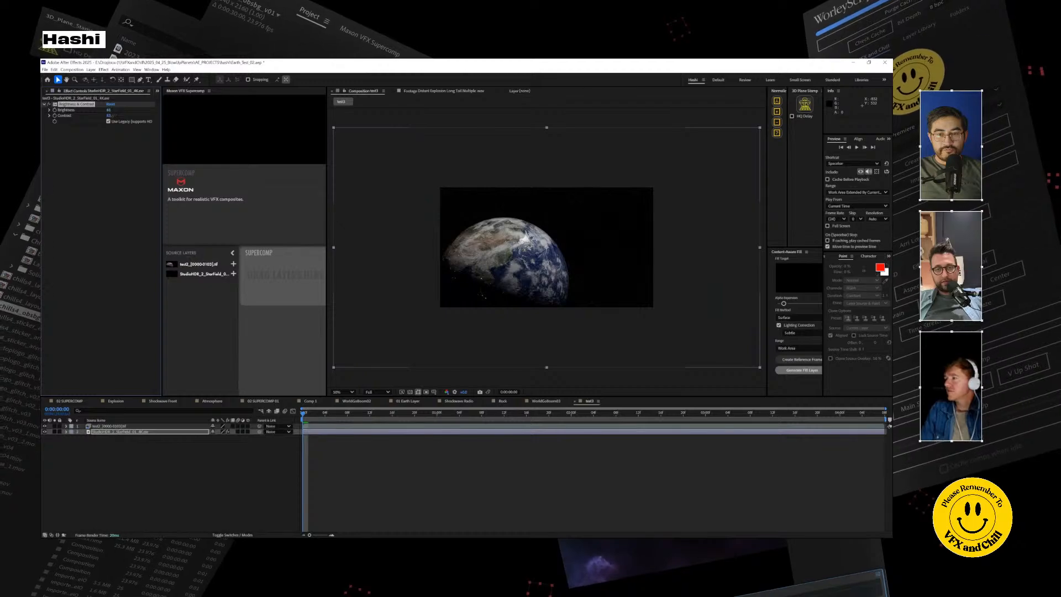
# Step: Inspect the stars behind the Earth up close and play a preview of the explosion sequence
pyautogui.scroll(2, 564, 264)
pyautogui.scroll(-2, 563, 252)
pyautogui.scroll(2, 575, 248)
pyautogui.scroll(-1, 575, 248)
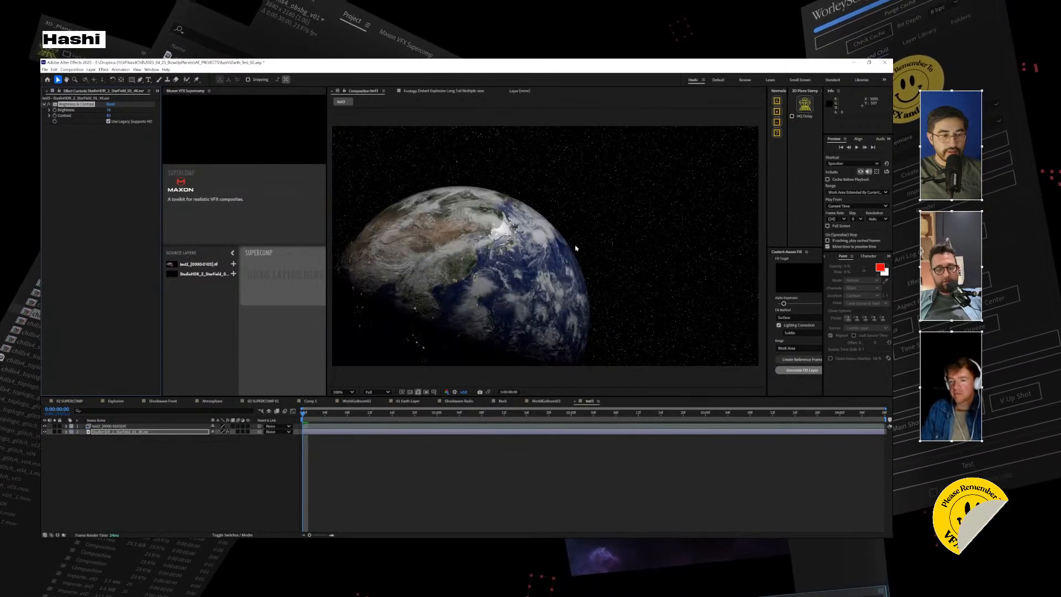
pyautogui.press('space')
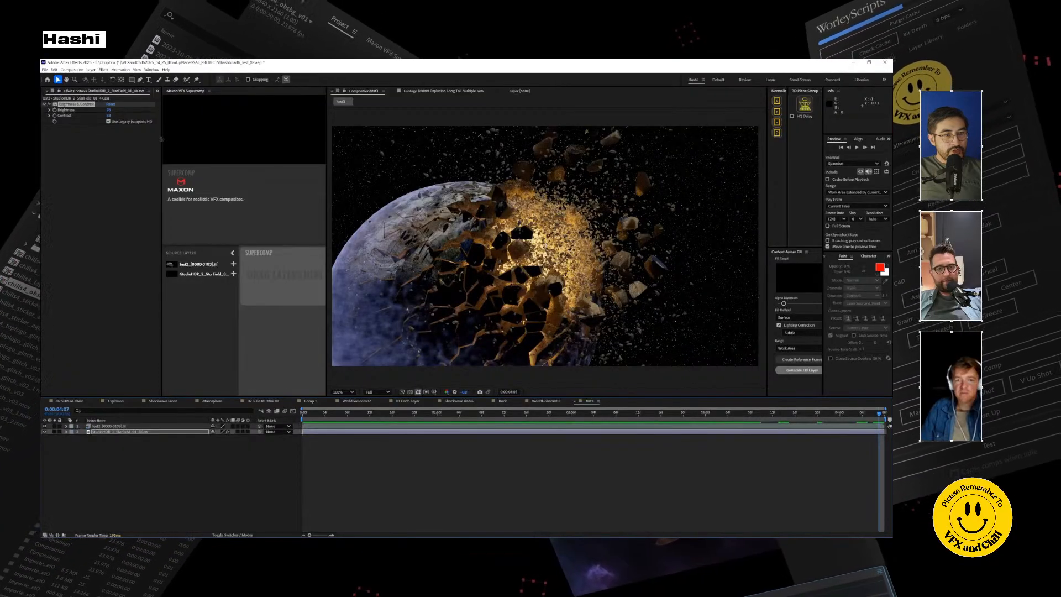
# Step: Widen the project item list, look through the footage and rendered videos, and clear the layer selection
pyautogui.moveTo(162, 140); pyautogui.dragTo(211, 147)
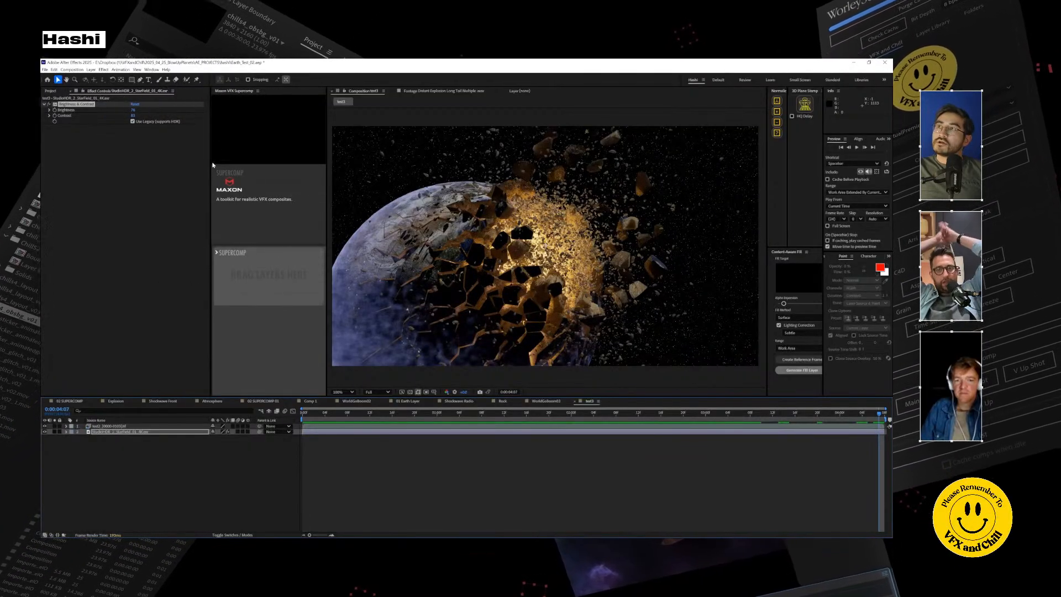
pyautogui.click(50, 91)
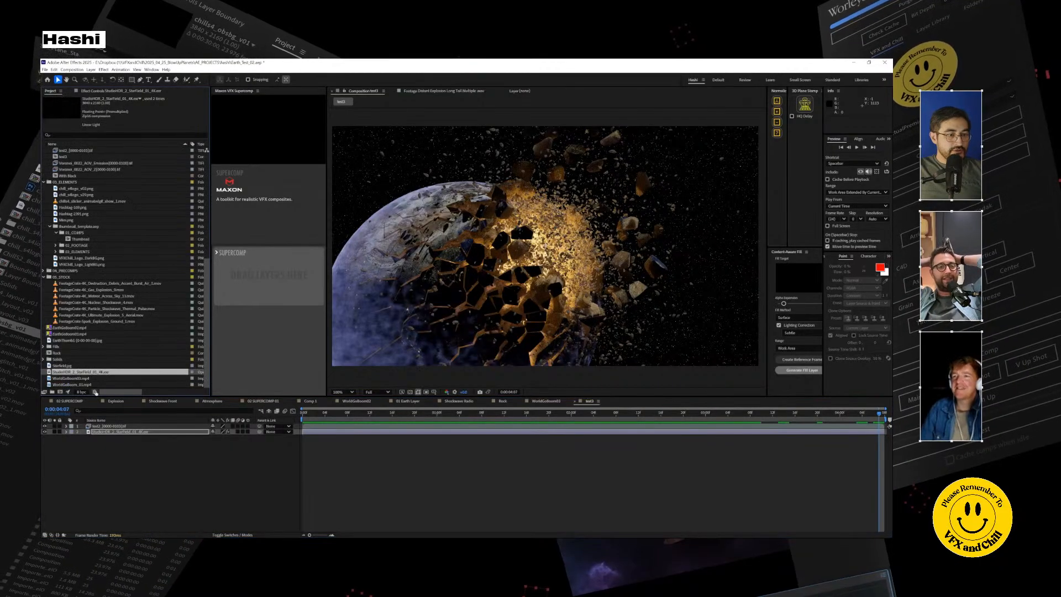
pyautogui.click(88, 378)
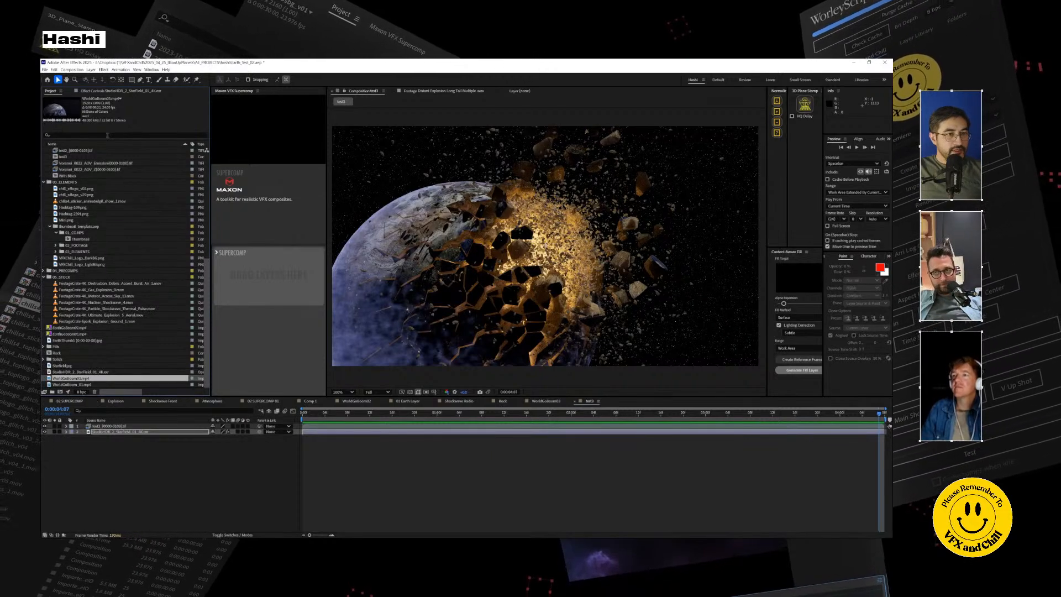
pyautogui.scroll(5, 209, 302)
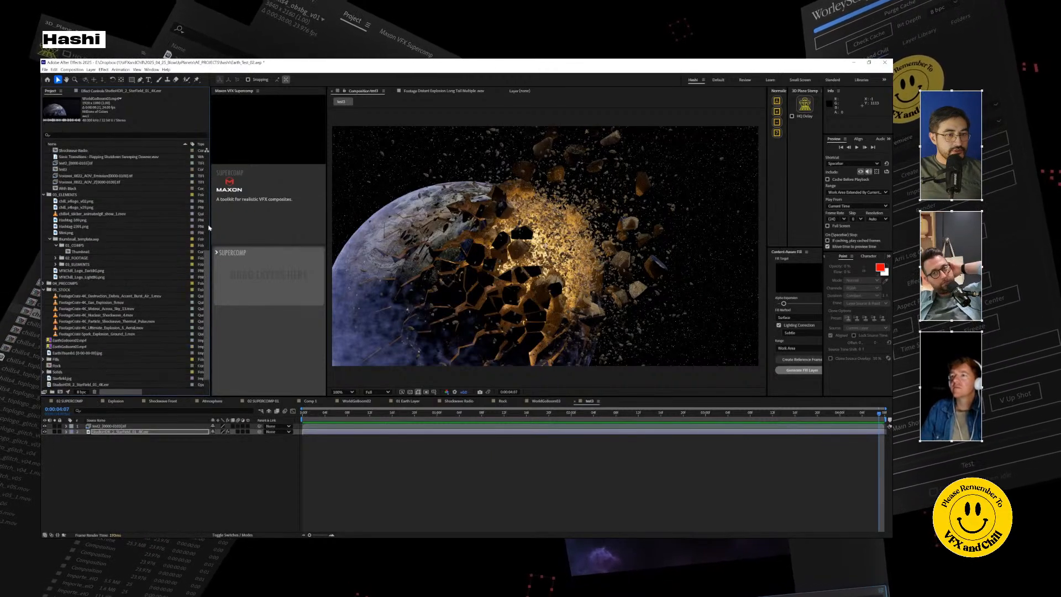
pyautogui.scroll(-5, 208, 302)
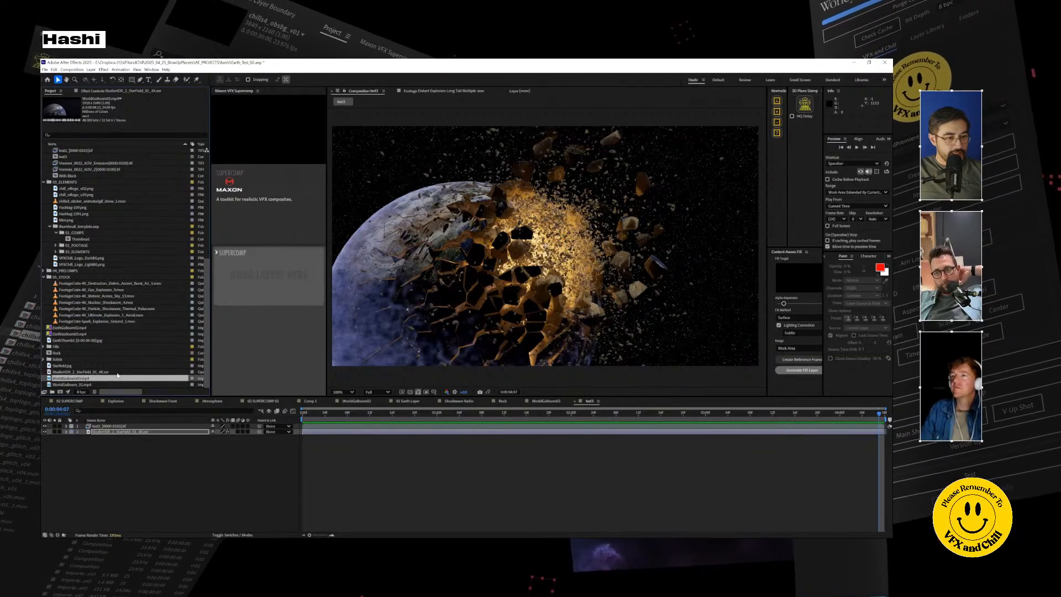
pyautogui.click(123, 475)
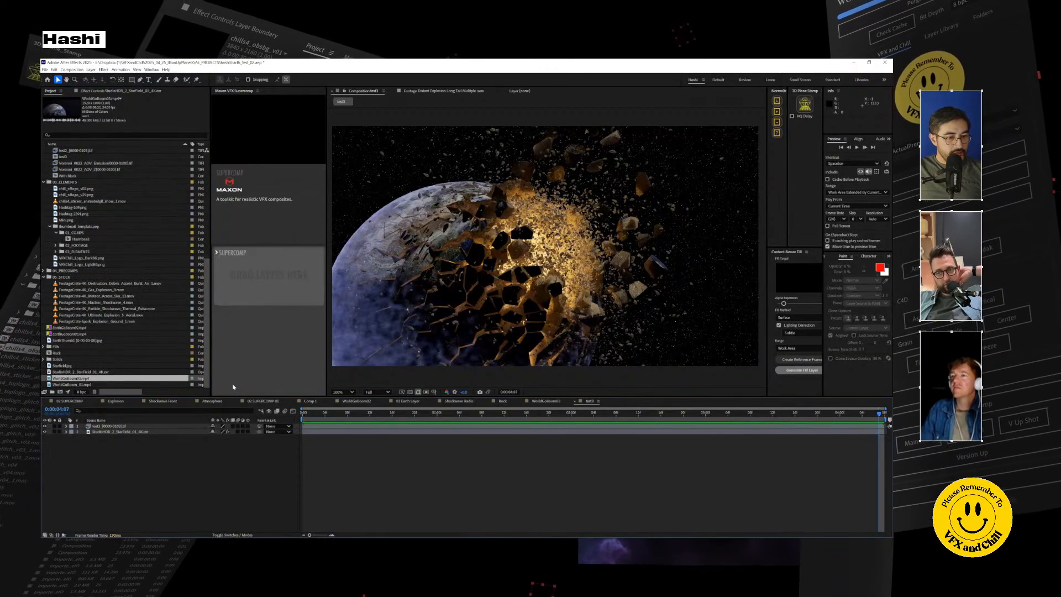
# Step: Open the 01 Earth Layer composition and scrub through its opening frames
pyautogui.click(263, 402)
pyautogui.click(404, 402)
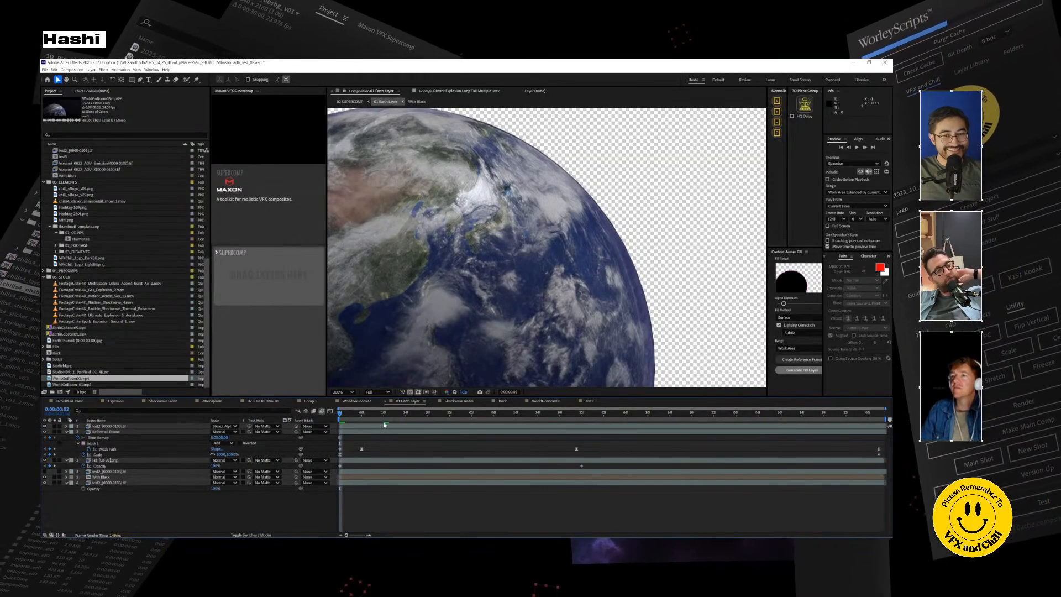
pyautogui.click(471, 415)
pyautogui.moveTo(470, 416); pyautogui.dragTo(196, 462)
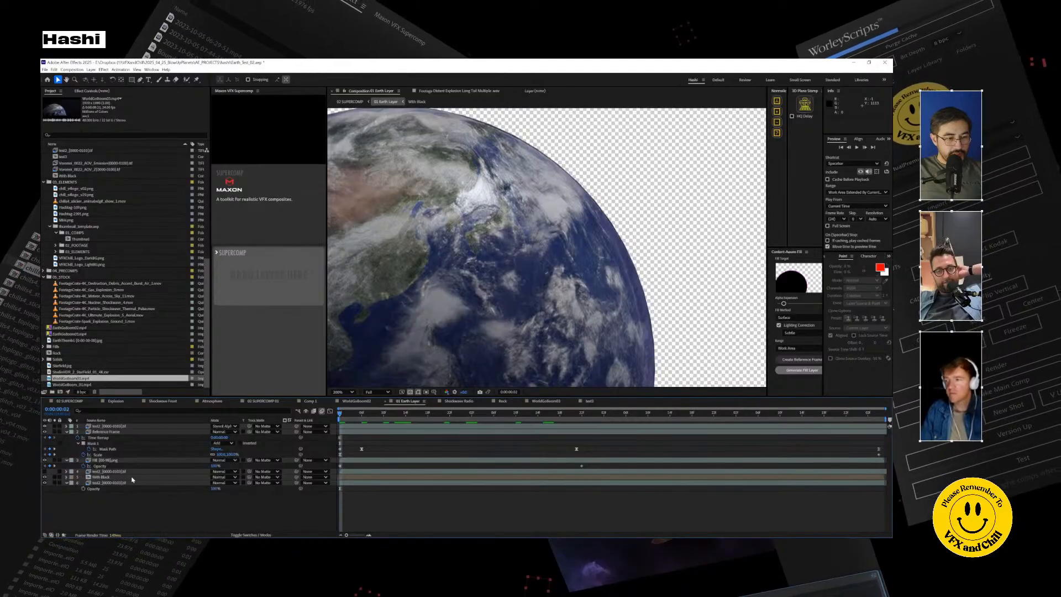
# Step: Add the 01 Earth Layer composition to the render queue with the High Quality with Alpha output module
pyautogui.hotkey('ctrl', 'm')
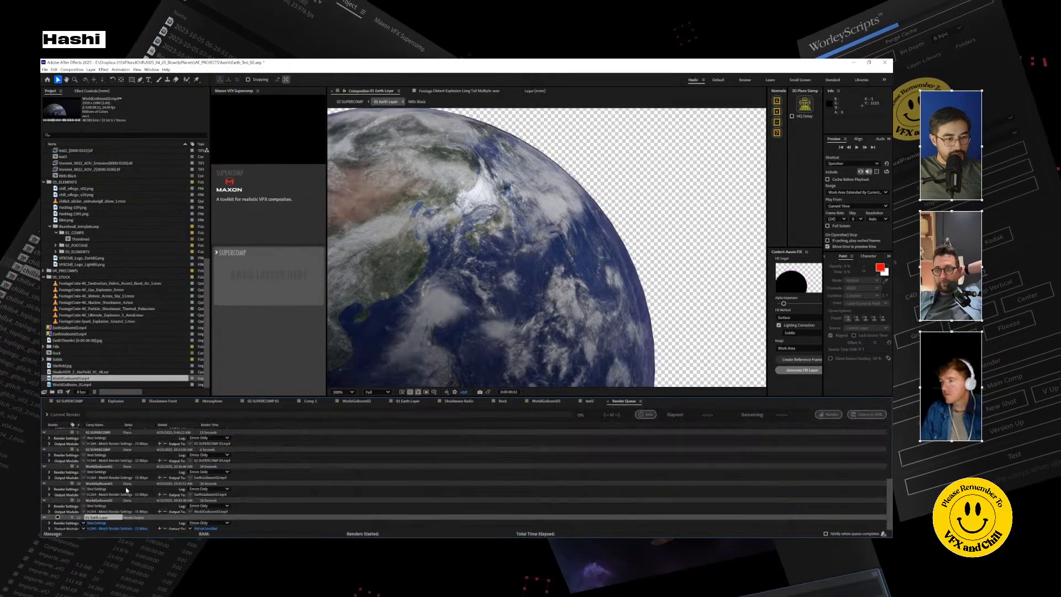
pyautogui.click(84, 527)
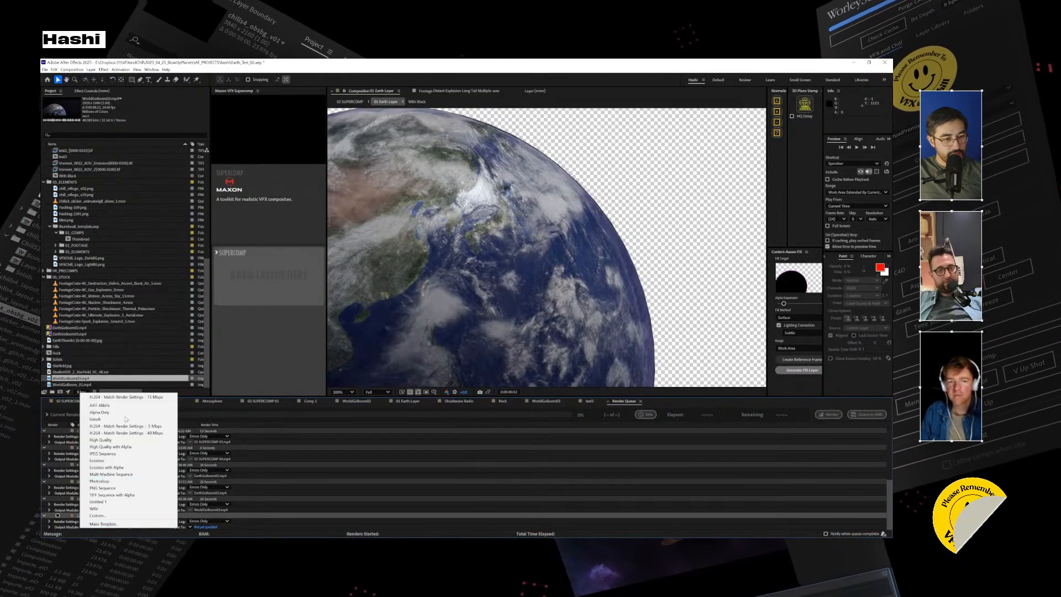
pyautogui.click(133, 447)
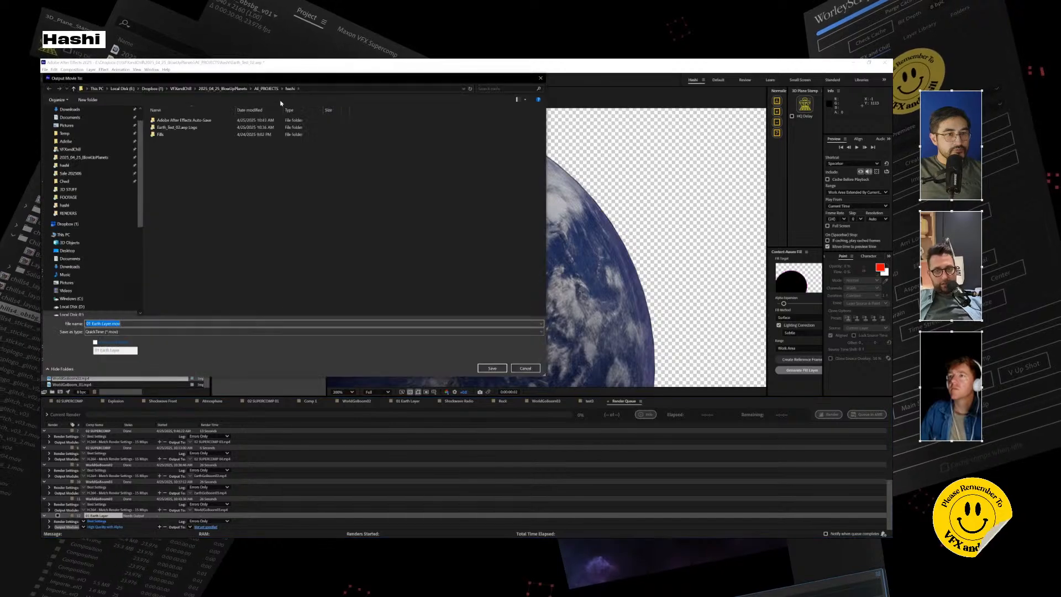
# Step: Set the output to 01 Earth Layer.mov in the test2 folder inside RENDERS and start the render
pyautogui.click(95, 158)
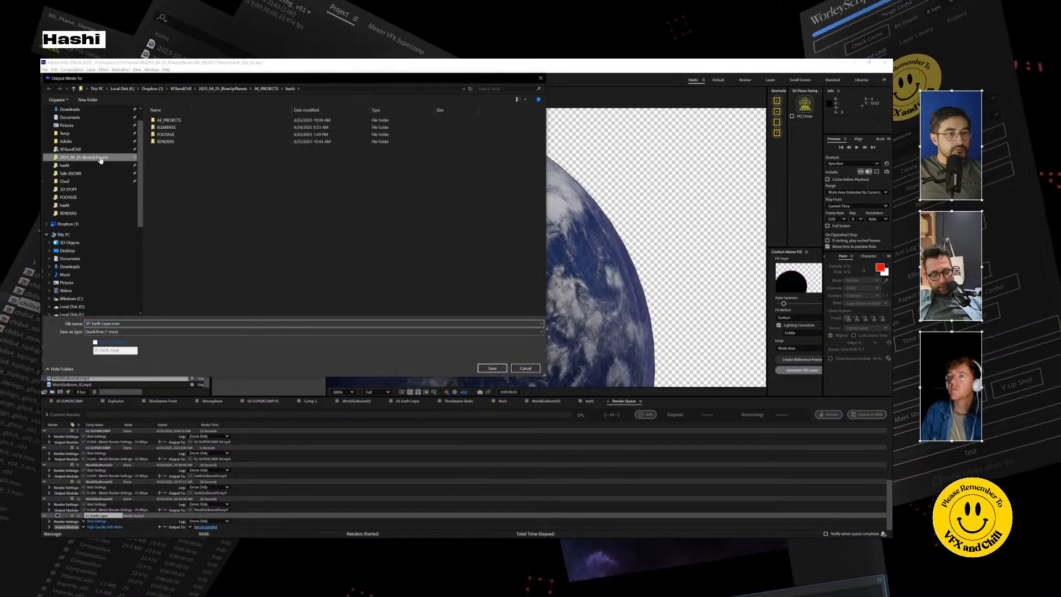
pyautogui.doubleClick(194, 142)
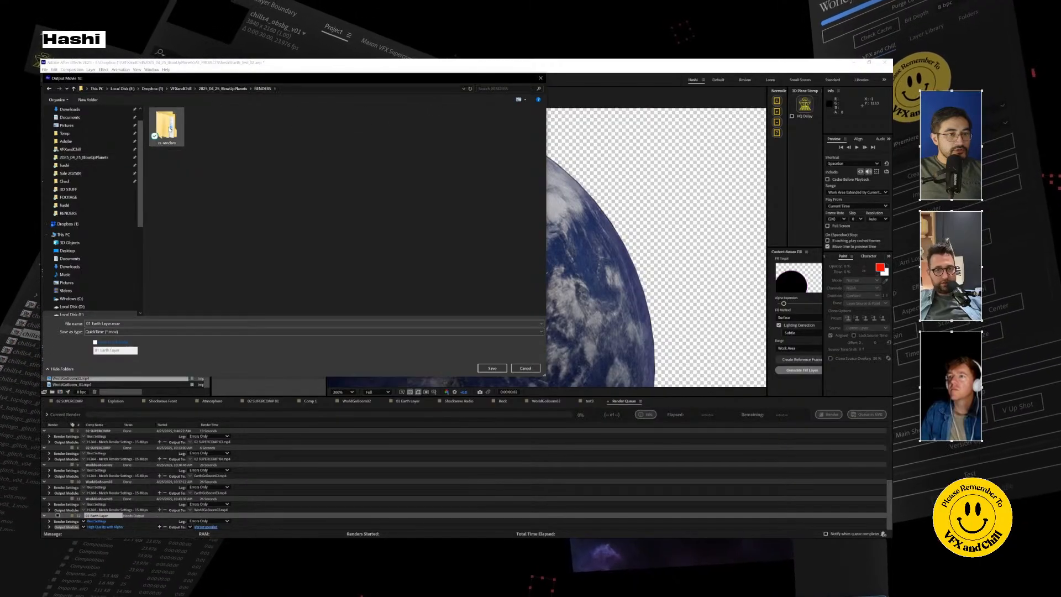
pyautogui.doubleClick(167, 127)
pyautogui.doubleClick(185, 127)
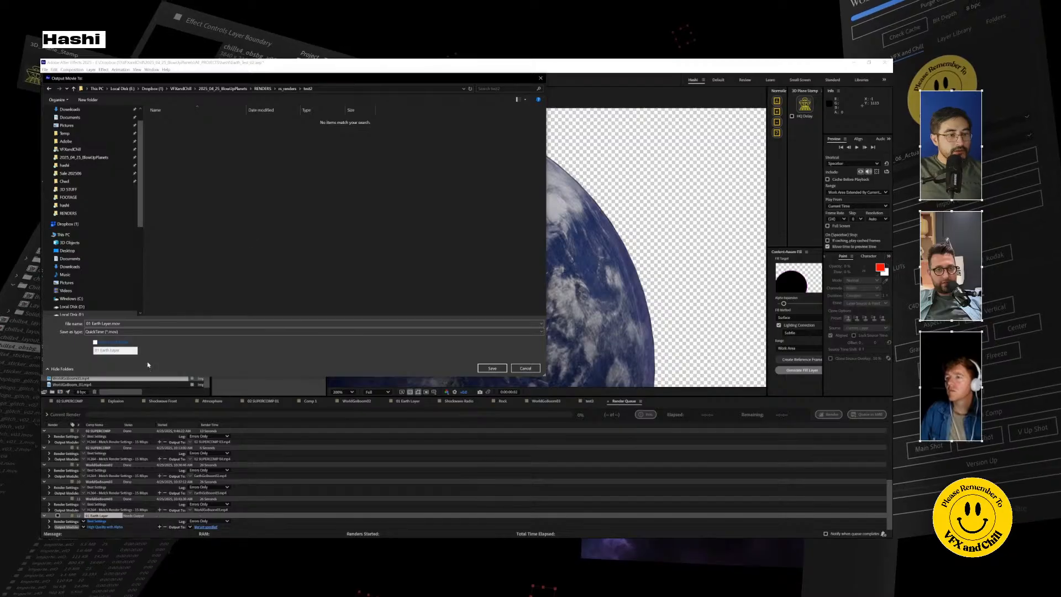
pyautogui.click(491, 368)
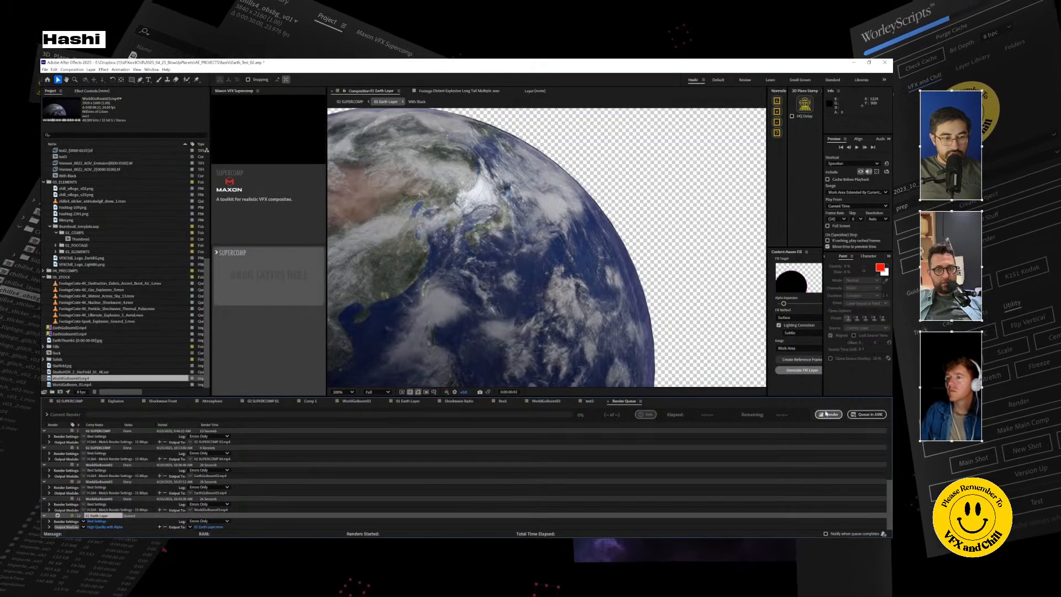
pyautogui.click(827, 414)
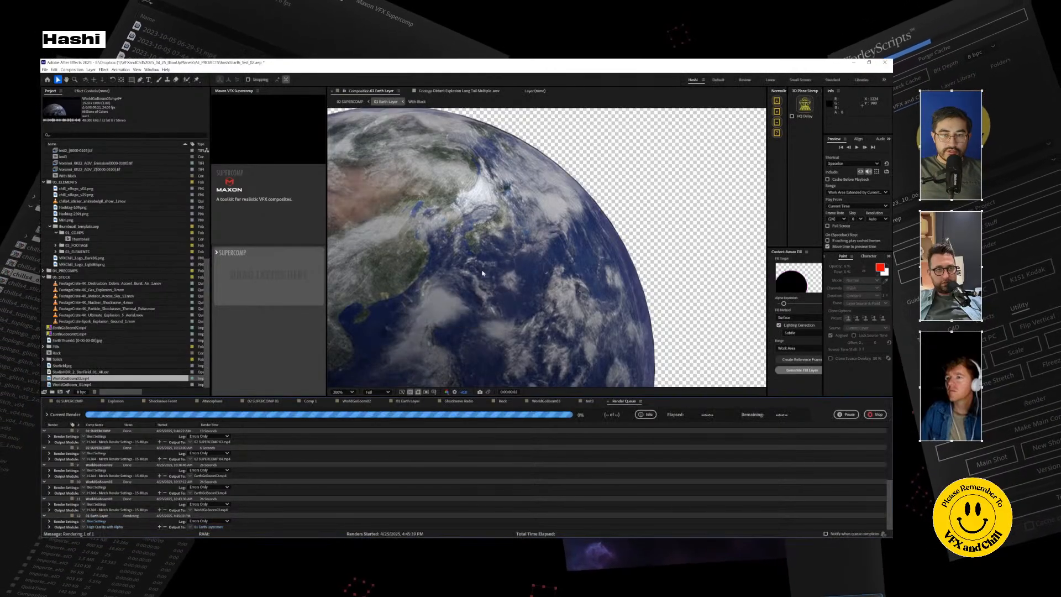
# Step: View the whole Earth frame and look through the video files and starfield image at the end of the project
pyautogui.scroll(-2, 503, 273)
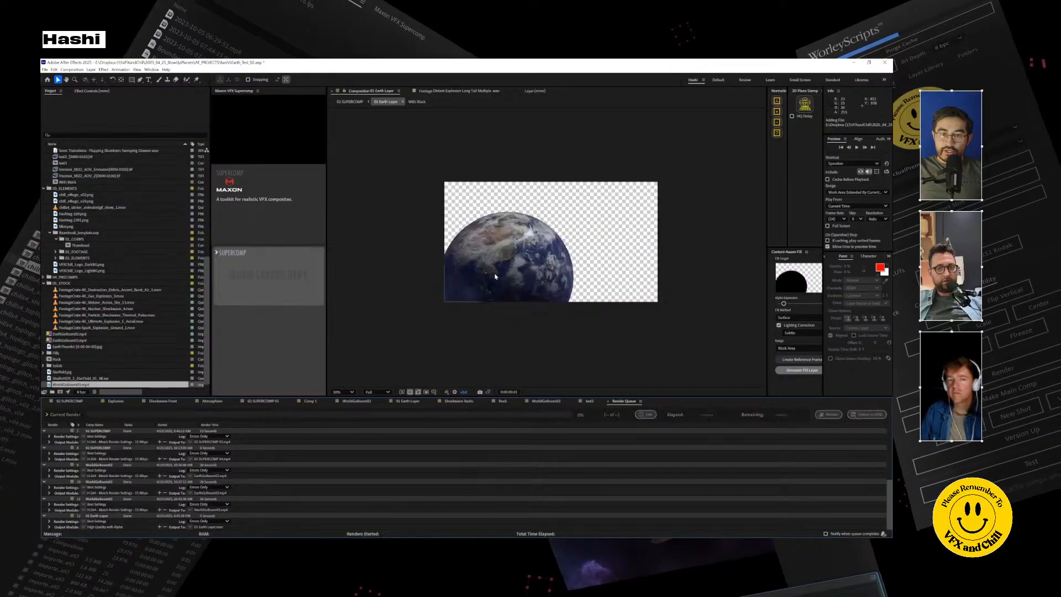
pyautogui.click(97, 379)
pyautogui.click(97, 384)
pyautogui.click(99, 372)
pyautogui.click(106, 379)
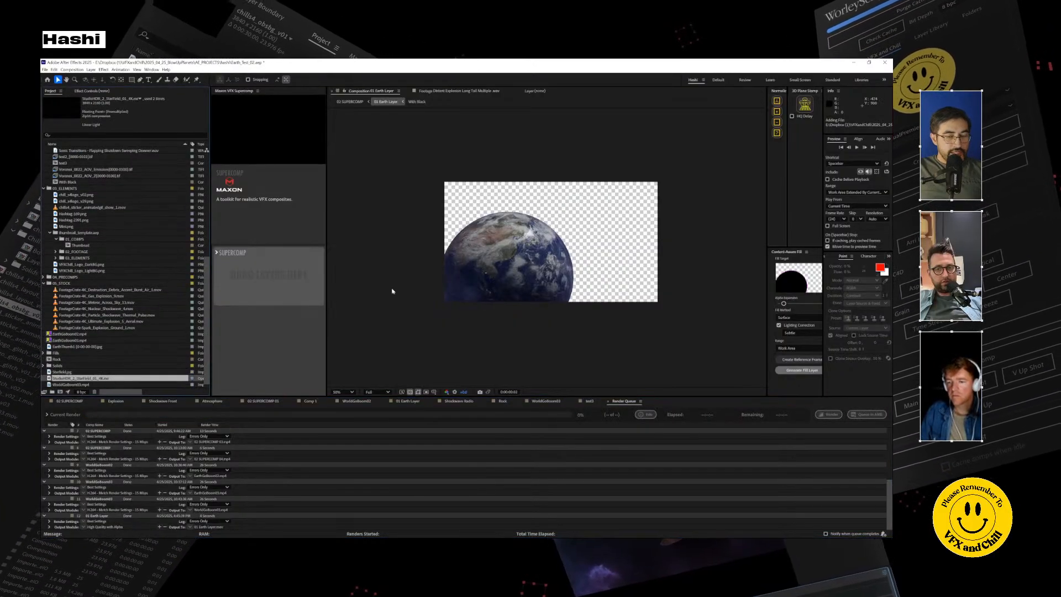
# Step: Inspect the Earth up close in the 01 Earth Layer composition and review the incoming streak's opening frames
pyautogui.scroll(2, 488, 253)
pyautogui.moveTo(478, 243); pyautogui.dragTo(640, 204, button='middle')
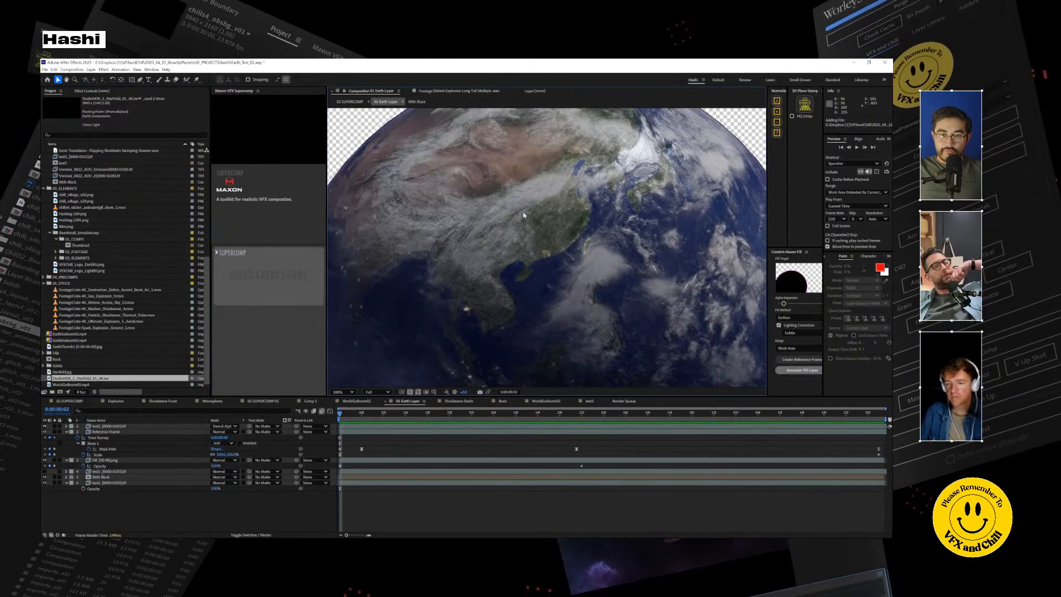
pyautogui.scroll(-1, 556, 214)
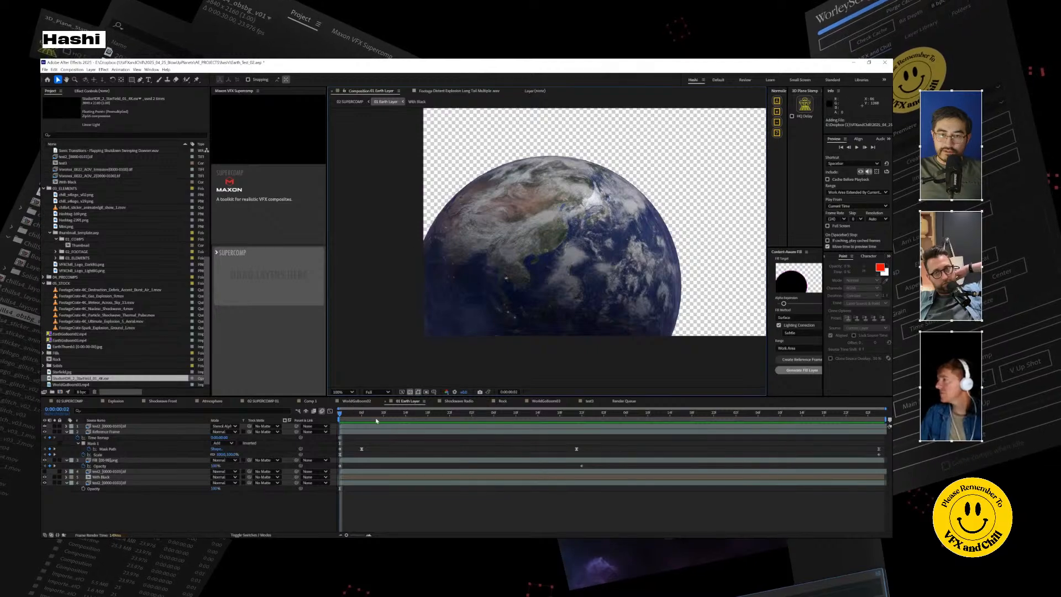
pyautogui.moveTo(353, 413)
pyautogui.mouseDown()
pyautogui.moveTo(571, 409)
pyautogui.moveTo(339, 412)
pyautogui.moveTo(356, 413)
pyautogui.mouseUp()
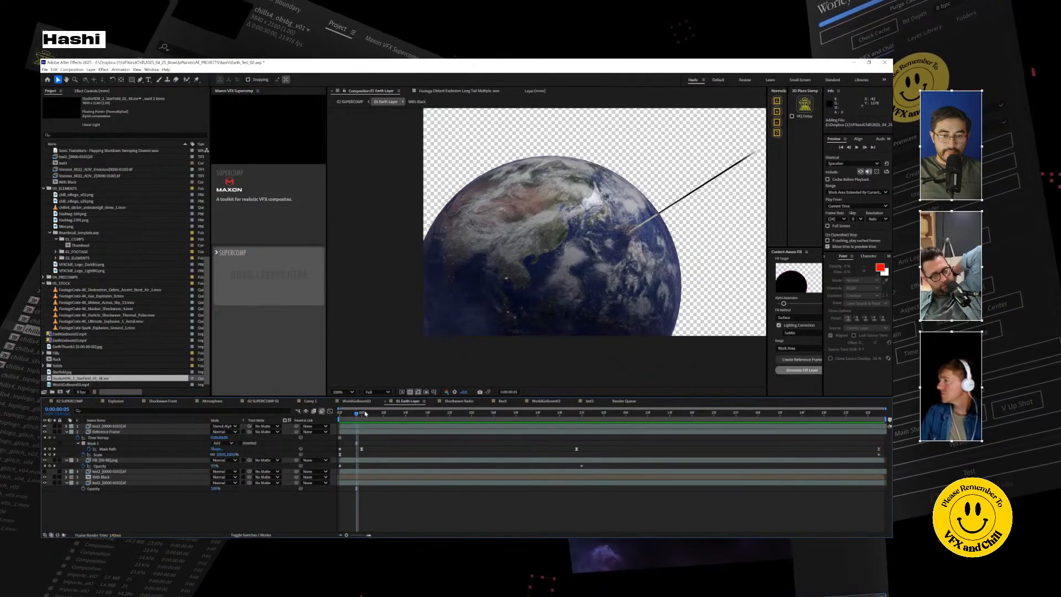
pyautogui.press('space')
pyautogui.moveTo(404, 413); pyautogui.dragTo(184, 475)
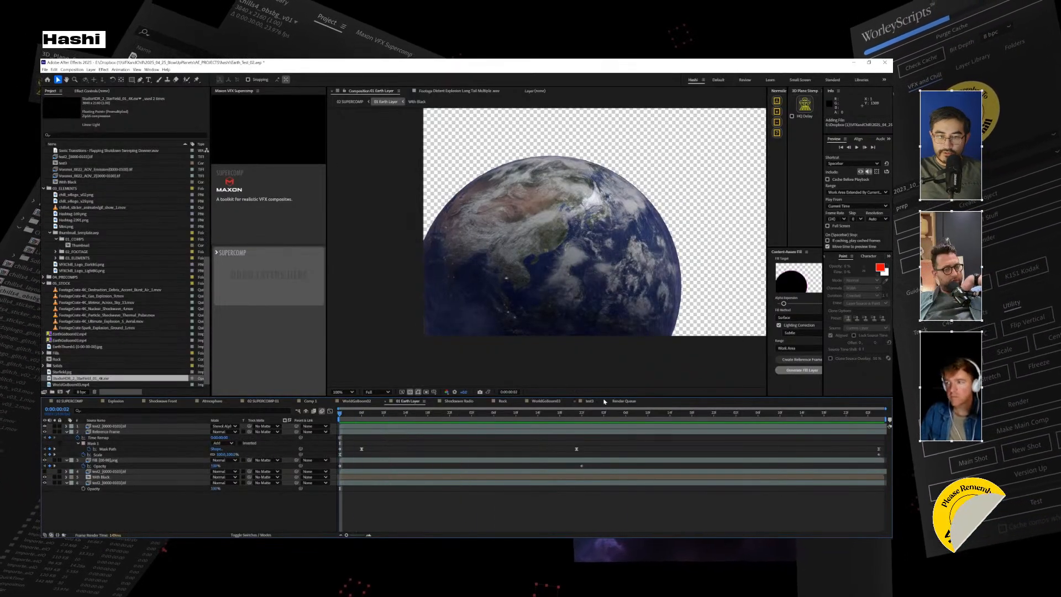
pyautogui.click(367, 403)
pyautogui.click(415, 402)
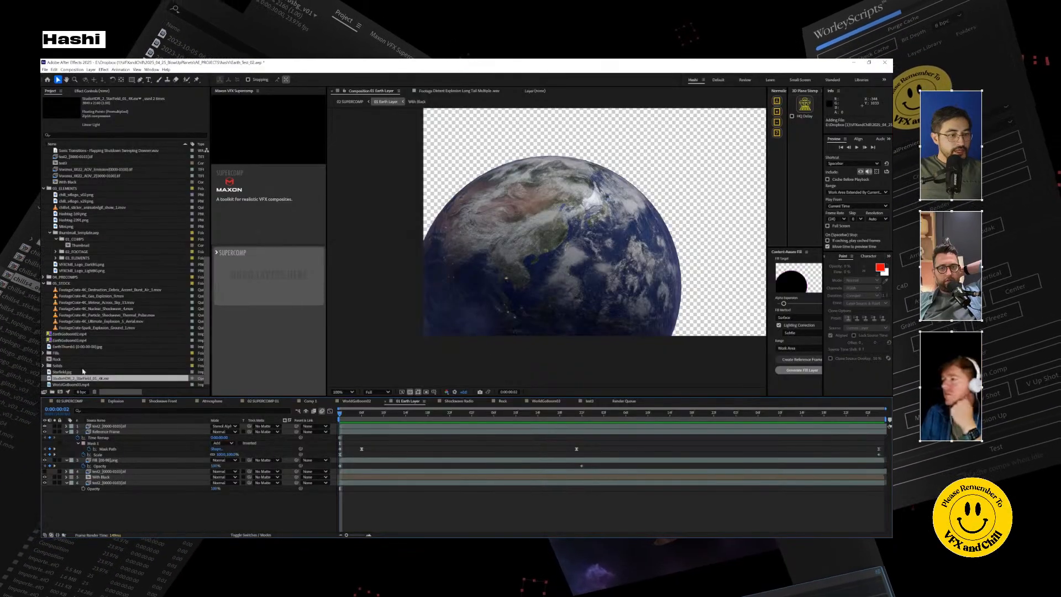
# Step: Look through the project's footage items, including the atmosphere, explosion and sound effect entries
pyautogui.scroll(-1, 83, 371)
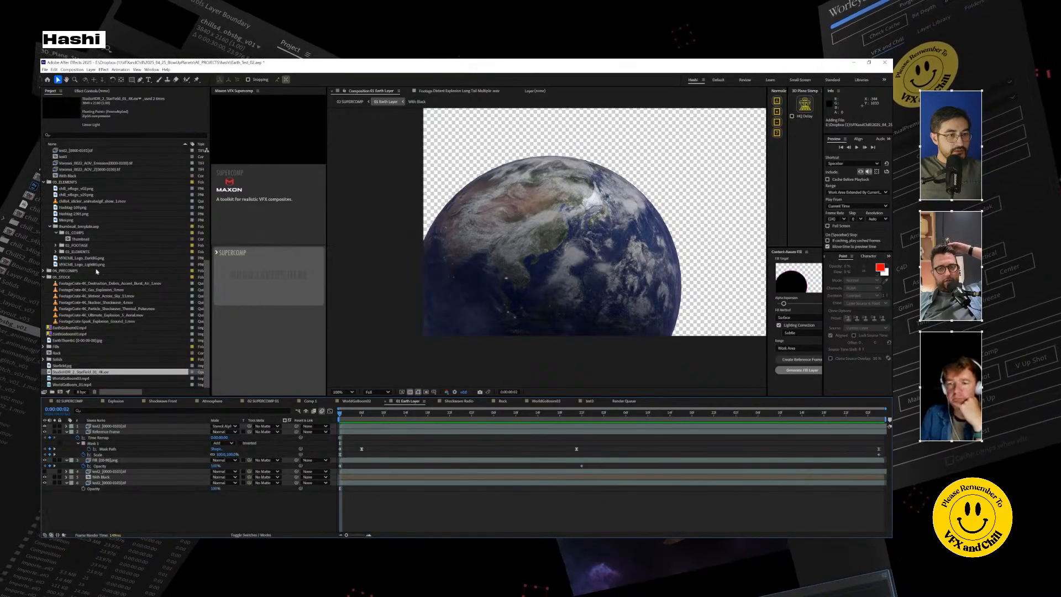
pyautogui.scroll(2, 87, 348)
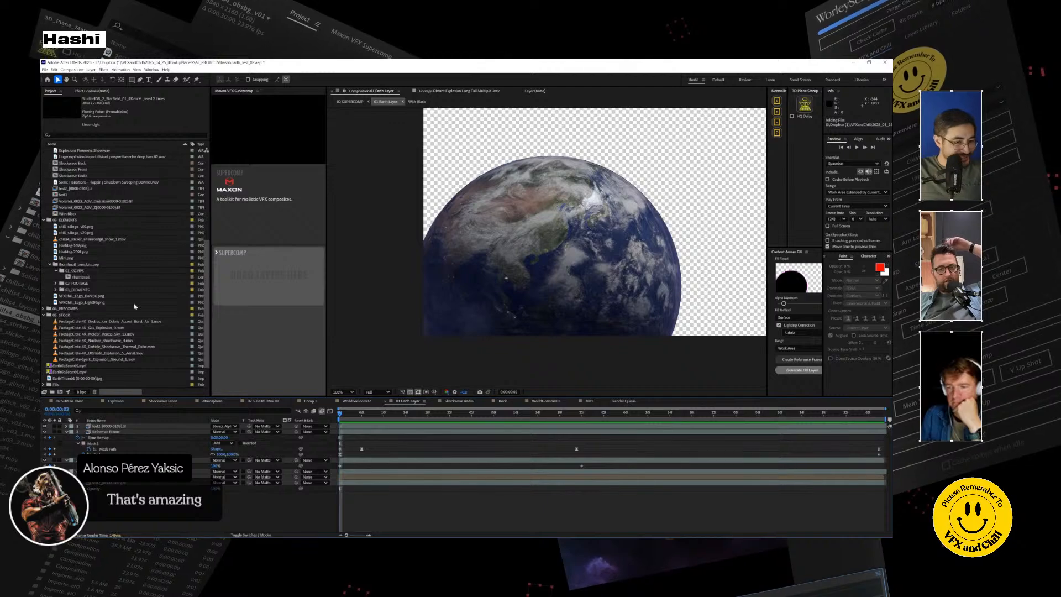
pyautogui.scroll(6, 104, 313)
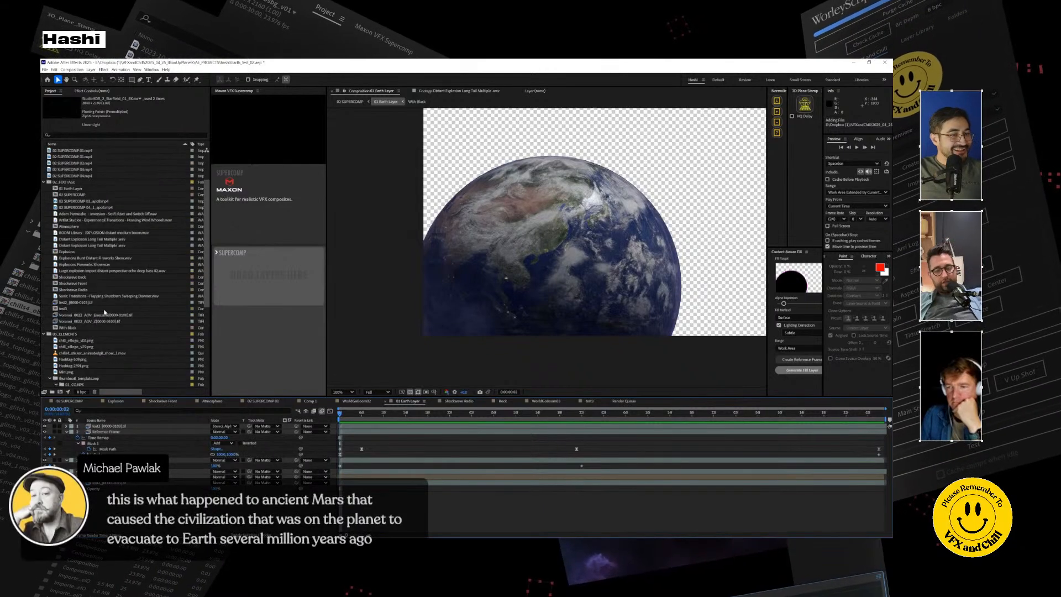
pyautogui.click(90, 226)
pyautogui.click(88, 245)
pyautogui.click(84, 258)
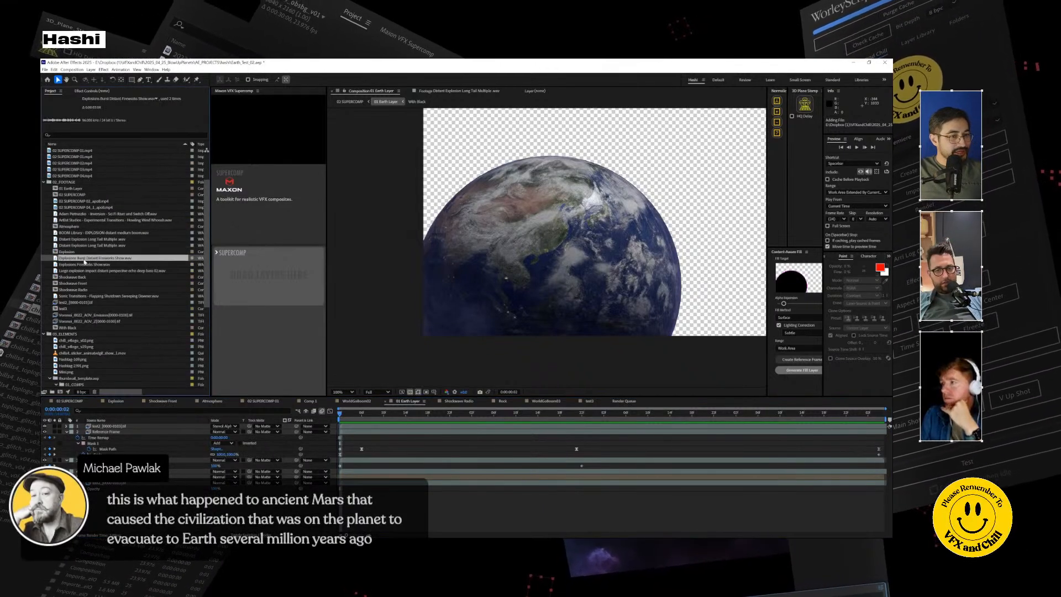
pyautogui.click(83, 252)
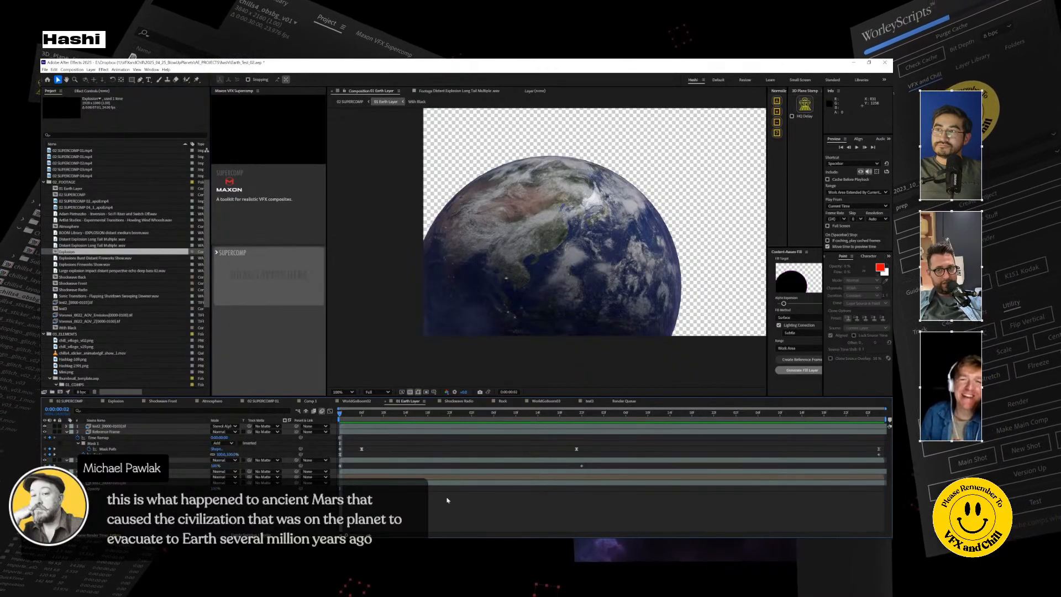
# Step: Review the Earth's breakup in 01 Earth Layer, both close up on the impact area and in the full frame
pyautogui.moveTo(413, 415); pyautogui.dragTo(299, 462)
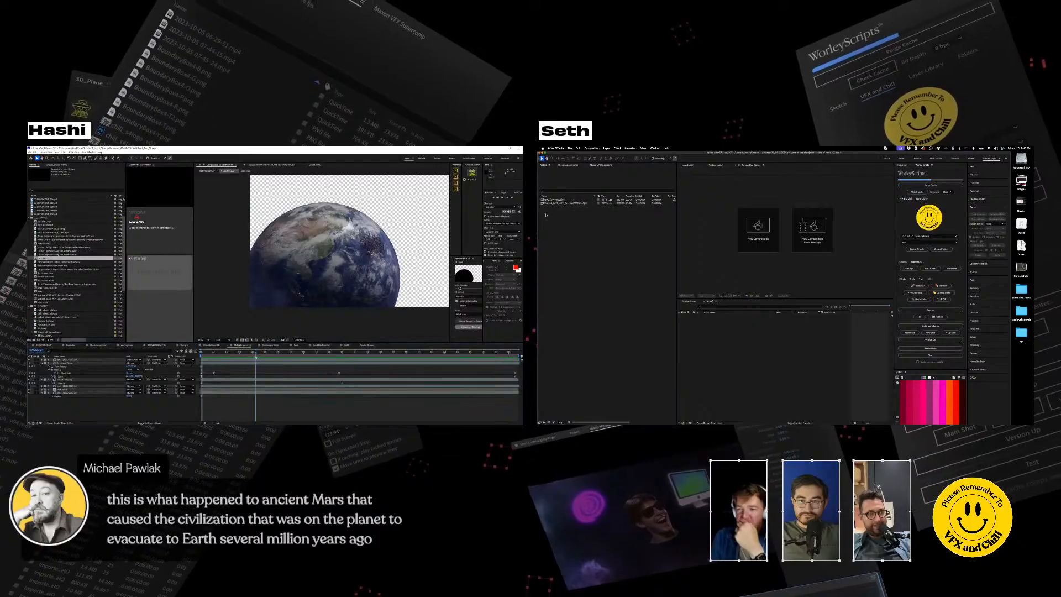
pyautogui.moveTo(173, 365)
pyautogui.mouseDown()
pyautogui.moveTo(291, 365)
pyautogui.moveTo(207, 365)
pyautogui.mouseUp()
pyautogui.scroll(1, 326, 232)
pyautogui.moveTo(325, 232)
pyautogui.mouseDown(button='middle')
pyautogui.moveTo(263, 274)
pyautogui.moveTo(201, 290)
pyautogui.moveTo(220, 276)
pyautogui.mouseUp(button='middle')
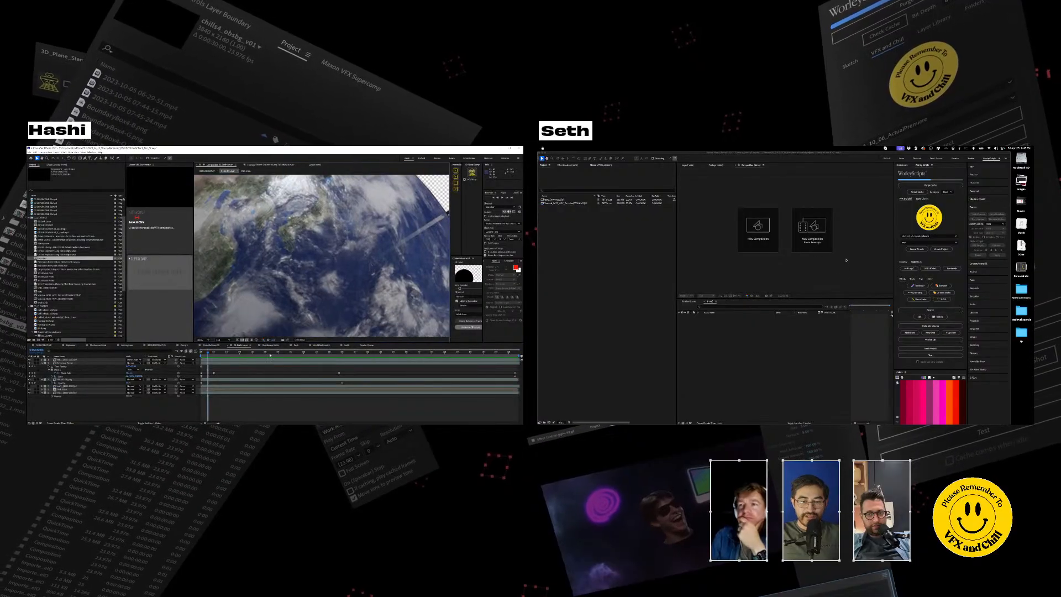
pyautogui.press('space')
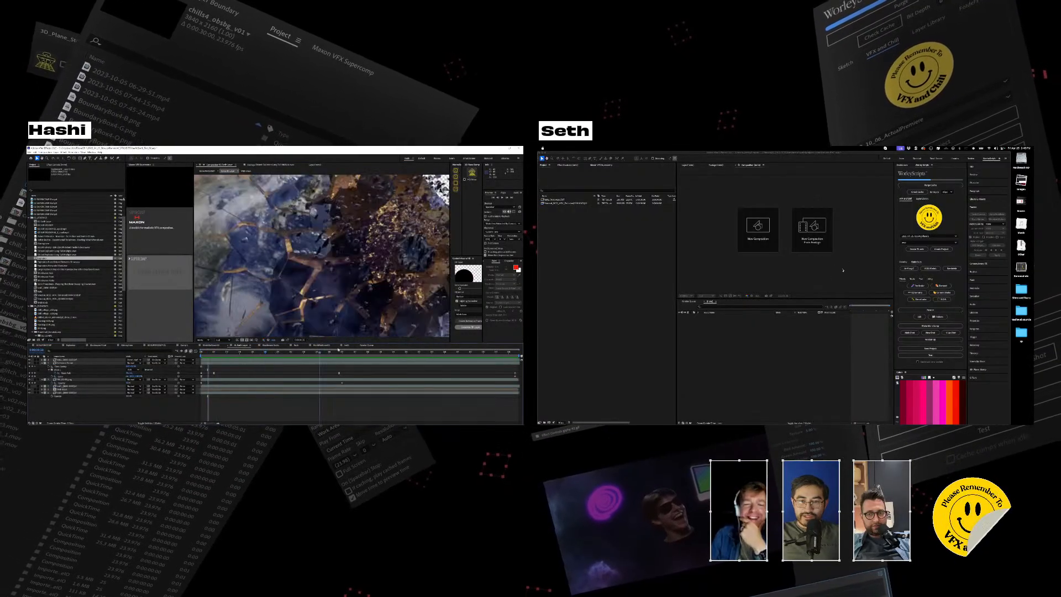
pyautogui.scroll(-2, 329, 274)
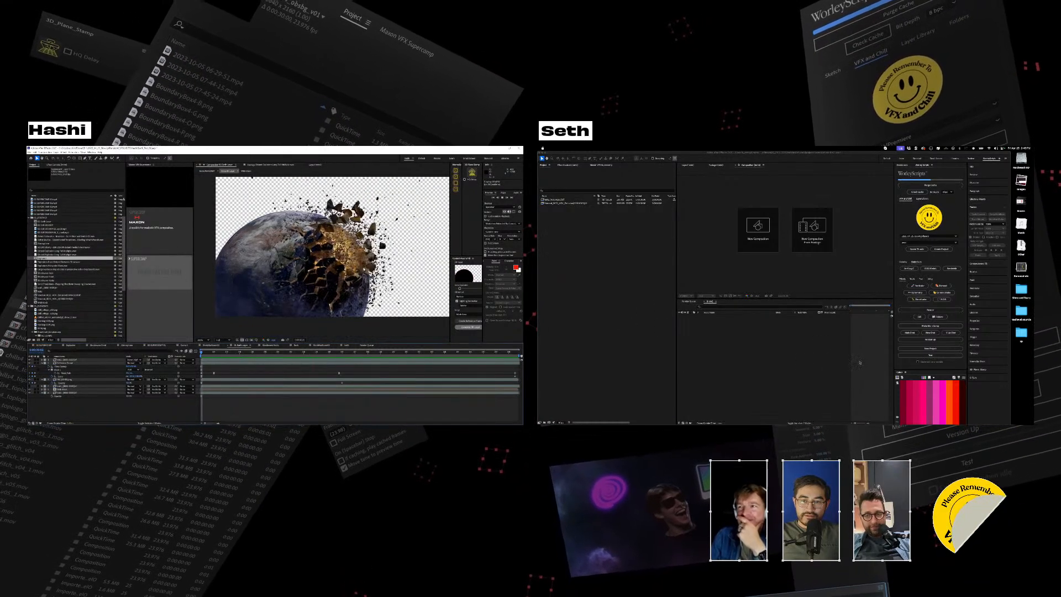
pyautogui.click(594, 264)
pyautogui.press('space')
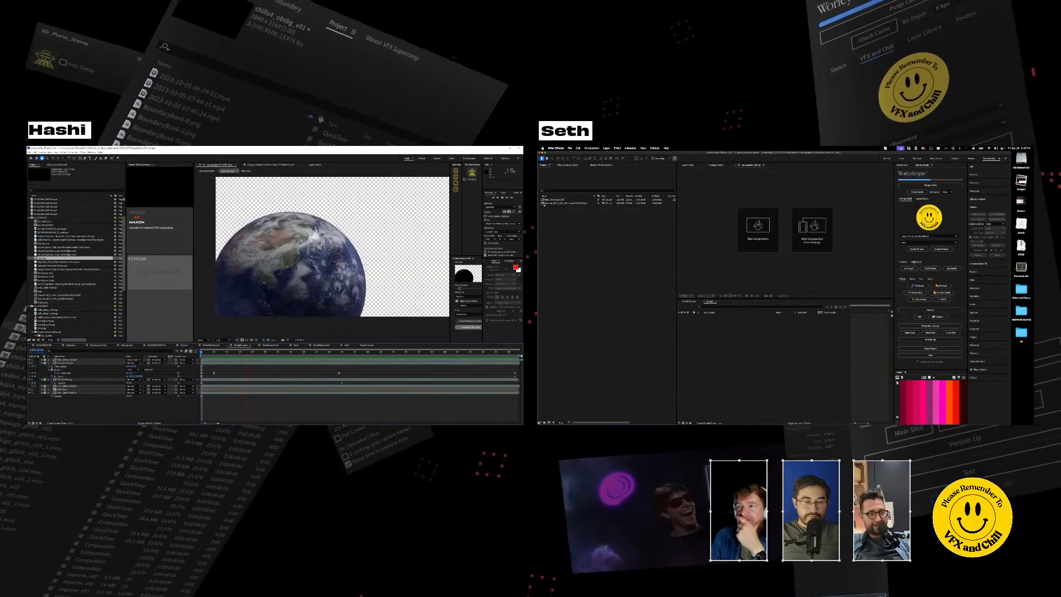
# Step: View both imported Earth image sequences as footage in the second project and scrub the impact in 01 Earth Layer
pyautogui.doubleClick(542, 199)
pyautogui.press('space')
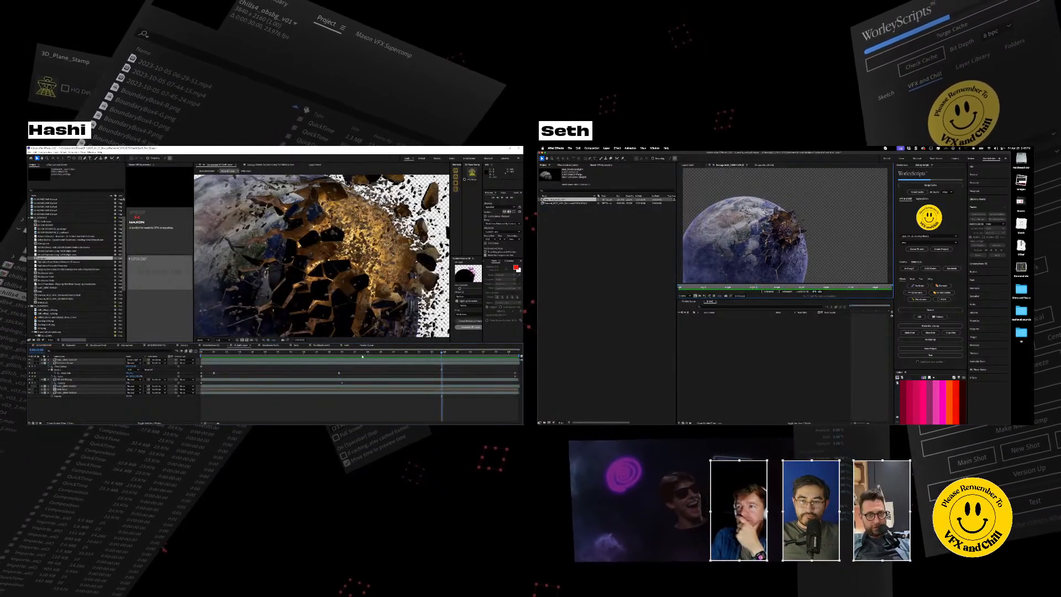
pyautogui.doubleClick(542, 204)
pyautogui.moveTo(252, 368); pyautogui.dragTo(345, 358)
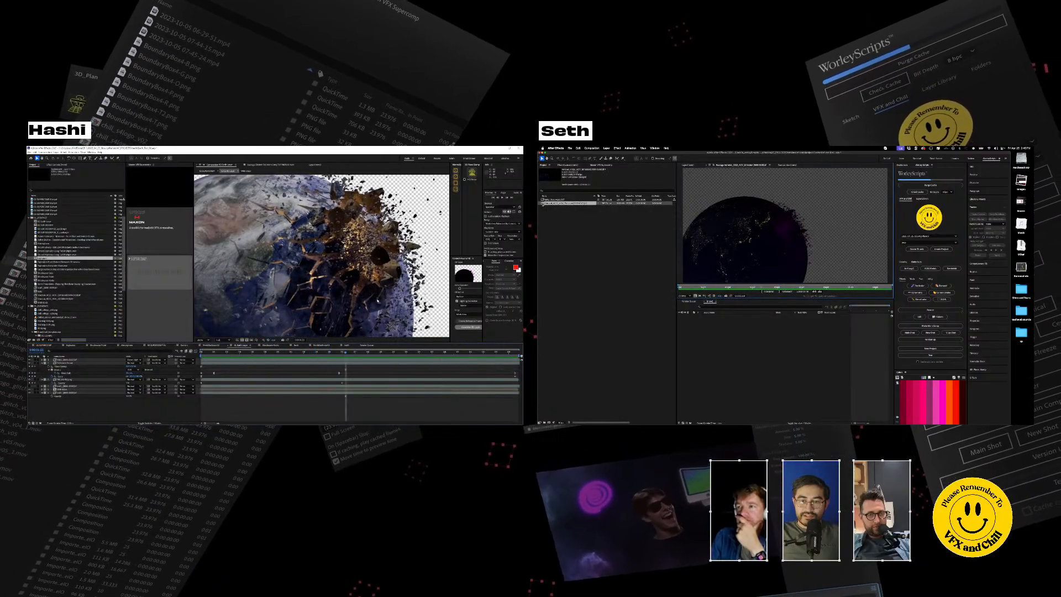
pyautogui.scroll(1, 376, 234)
# Step: Create a new composition from the daylight Earth image sequence while scrubbing the close-up impact in 01 Earth Layer
pyautogui.moveTo(544, 199); pyautogui.dragTo(546, 202)
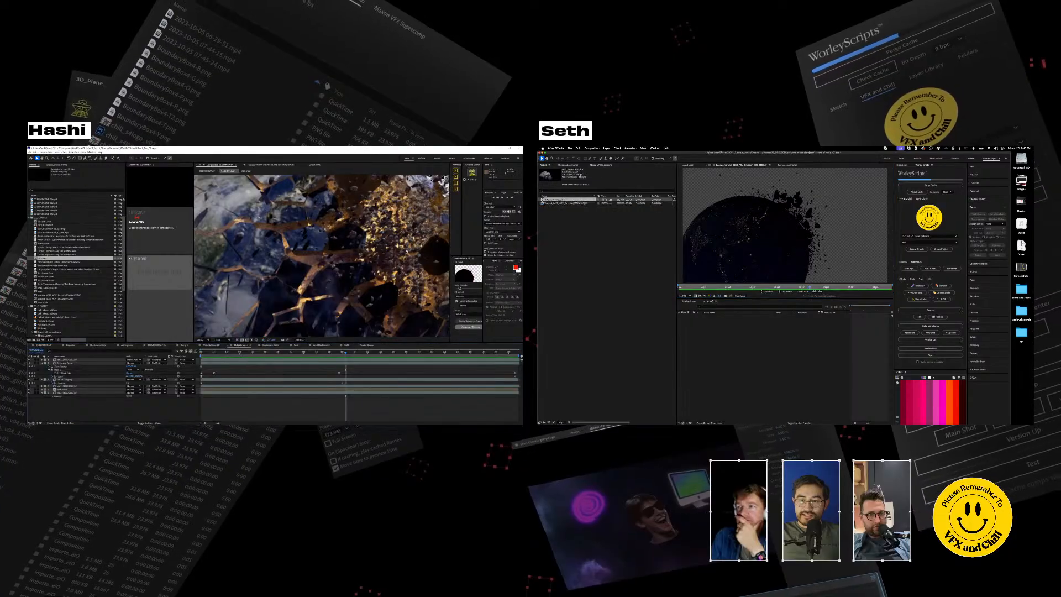
pyautogui.moveTo(411, 252); pyautogui.dragTo(354, 231, button='middle')
pyautogui.moveTo(546, 202); pyautogui.dragTo(558, 332)
pyautogui.moveTo(354, 230); pyautogui.dragTo(316, 260, button='middle')
pyautogui.moveTo(559, 332); pyautogui.dragTo(549, 422)
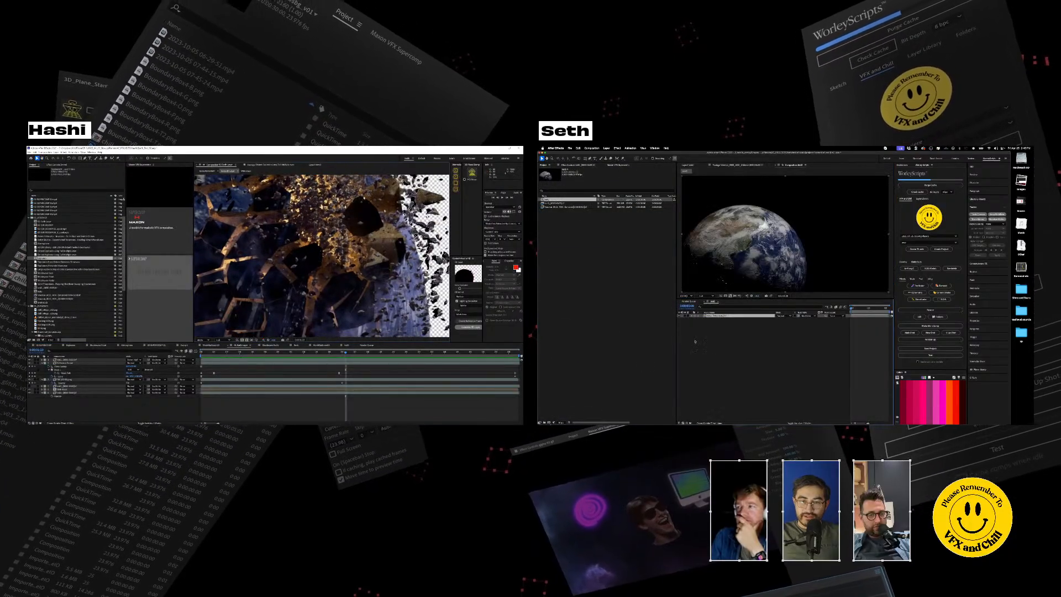
pyautogui.click(928, 326)
pyautogui.moveTo(344, 355); pyautogui.dragTo(265, 310)
pyautogui.press('Return')
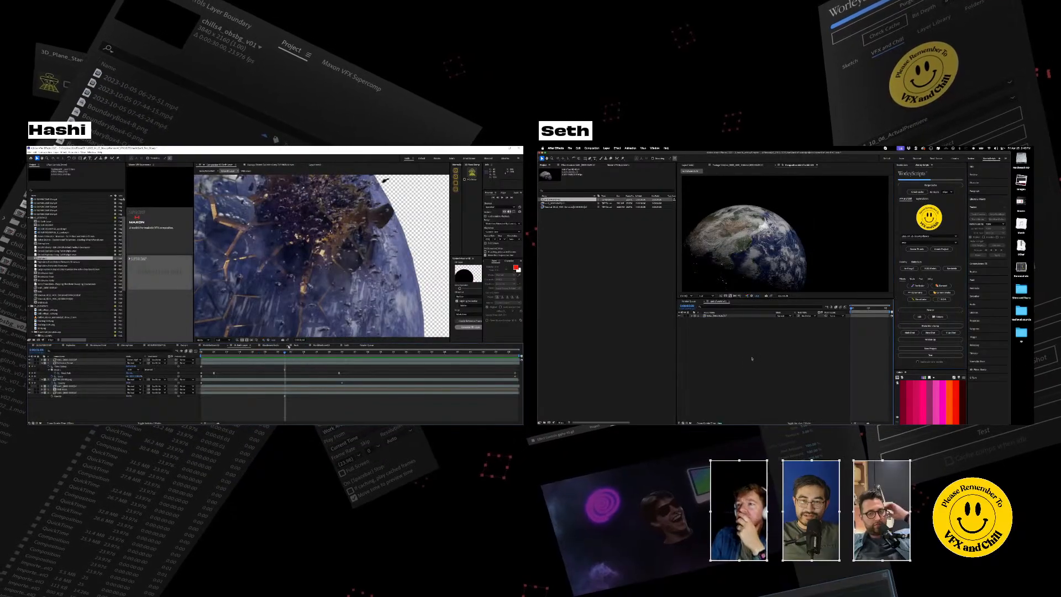
# Step: Apply the EXtractoR effect to the daylight Earth layer and try to choose its channels
pyautogui.click(708, 316)
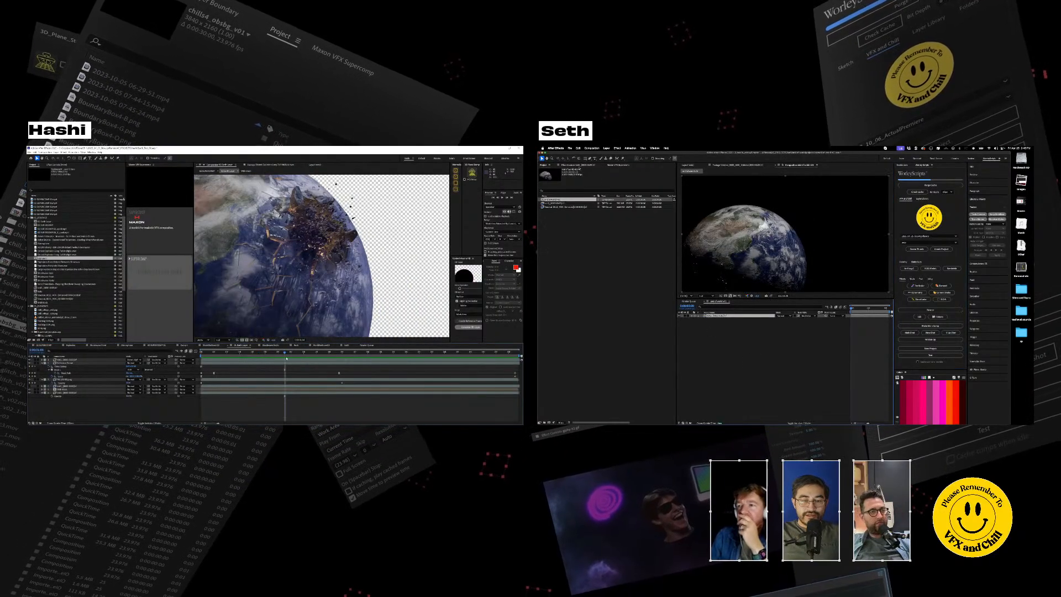
pyautogui.click(575, 165)
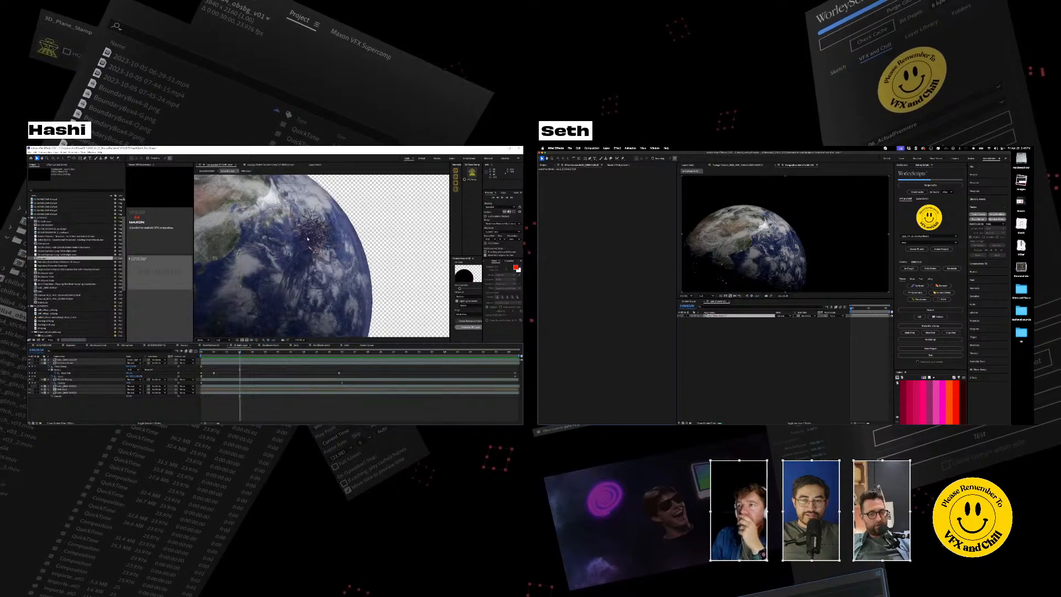
pyautogui.hotkey('ctrl', 'space')
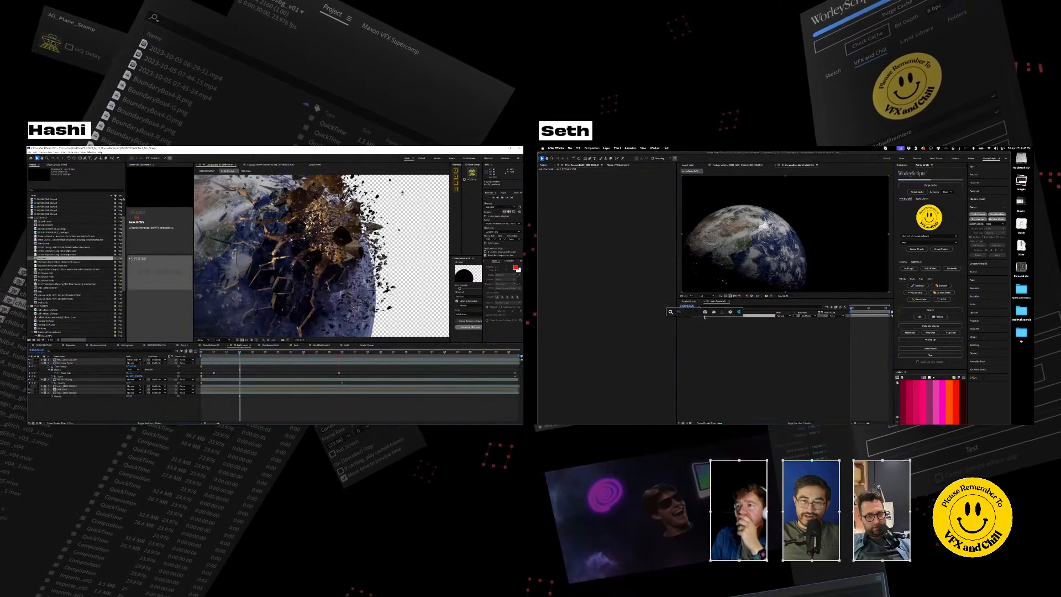
pyautogui.write('extr')
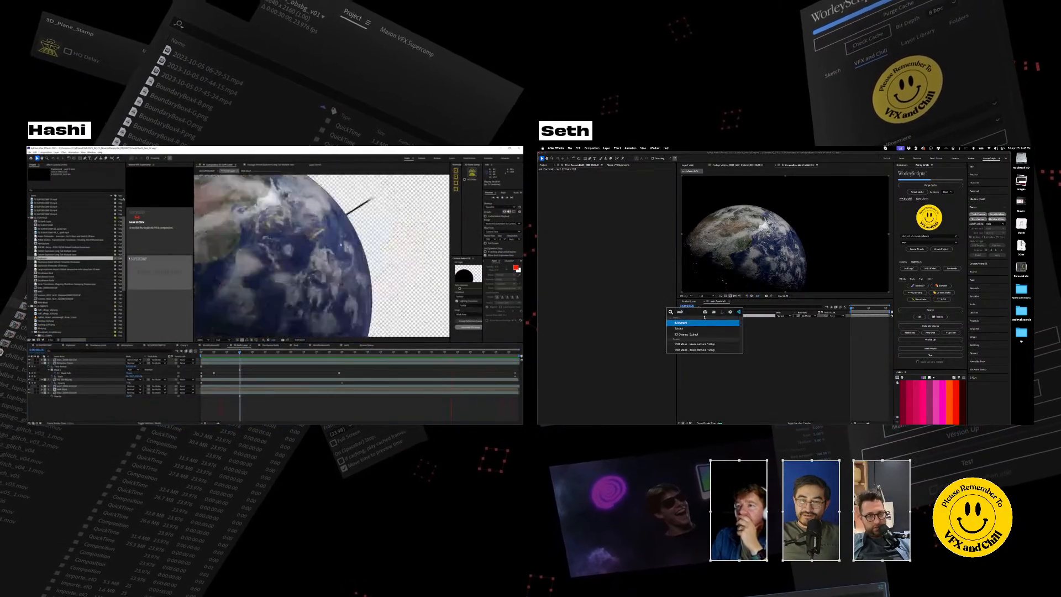
pyautogui.press('Return')
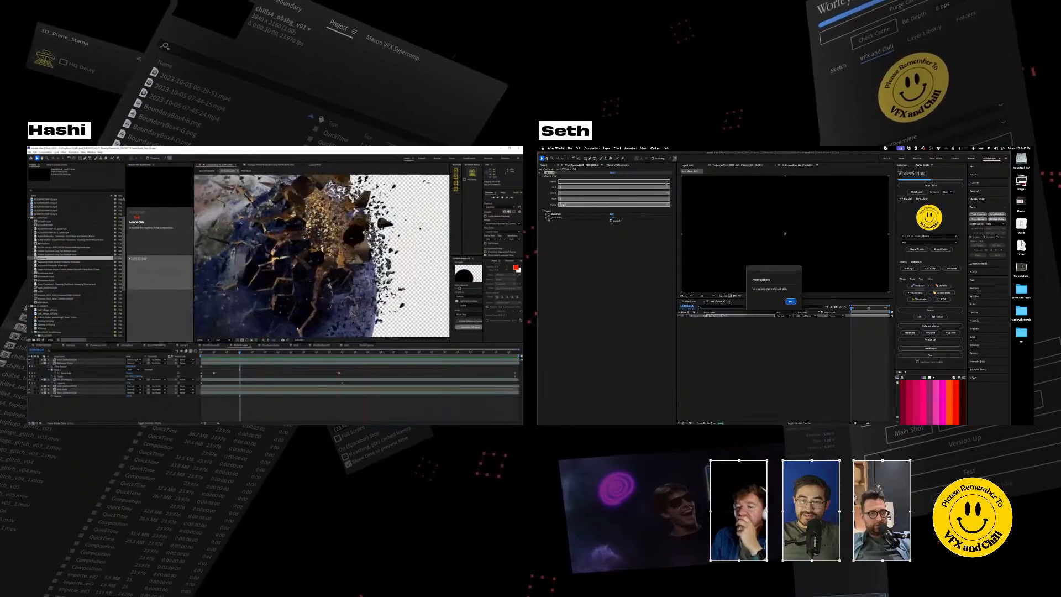
pyautogui.click(790, 301)
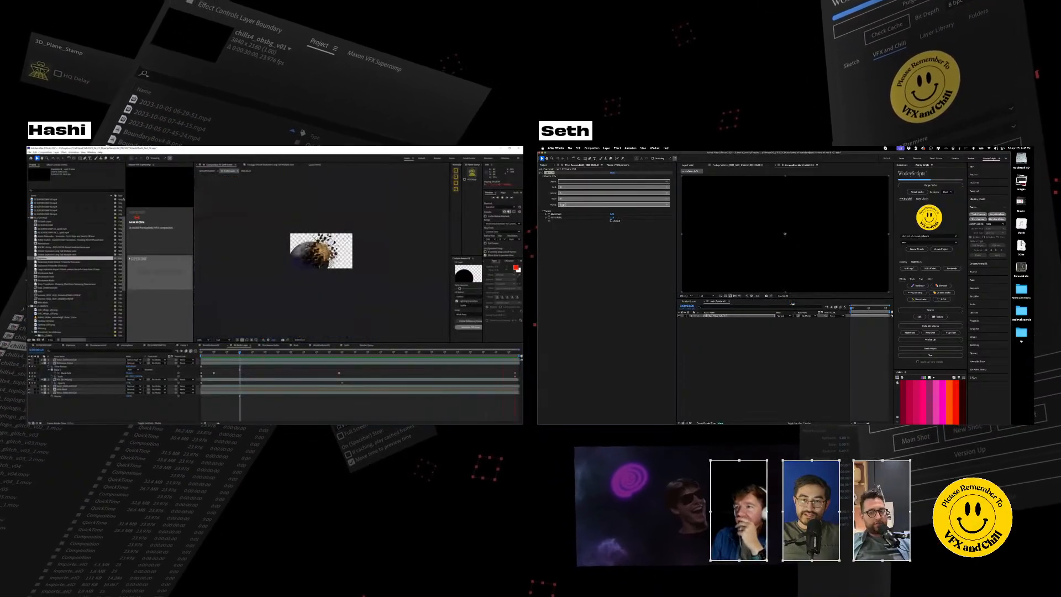
pyautogui.click(666, 183)
pyautogui.keyDown('alt'); pyautogui.scroll(1, 320, 255); pyautogui.keyUp('alt')
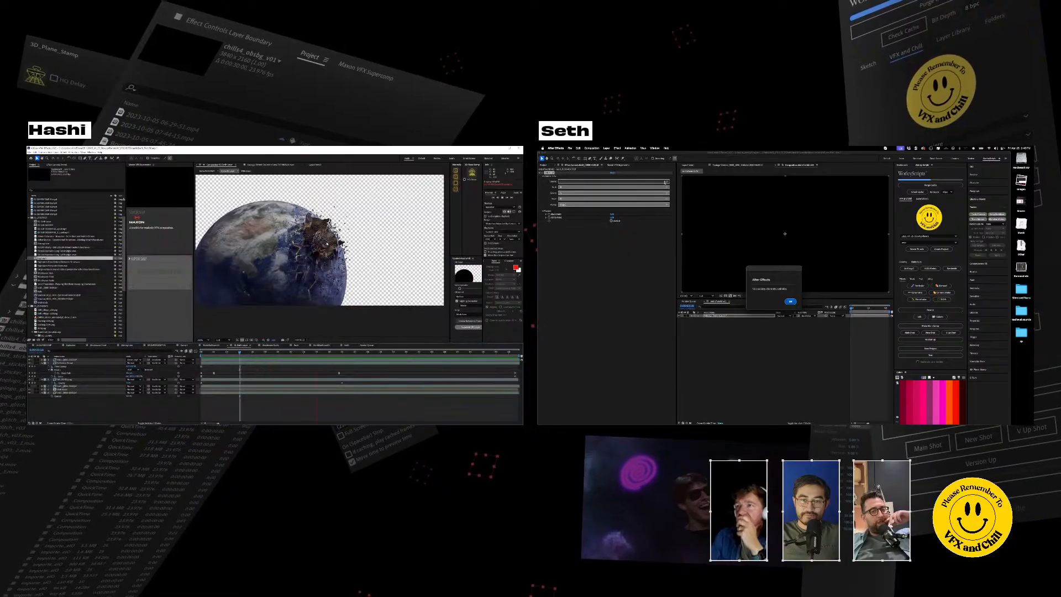
pyautogui.click(791, 301)
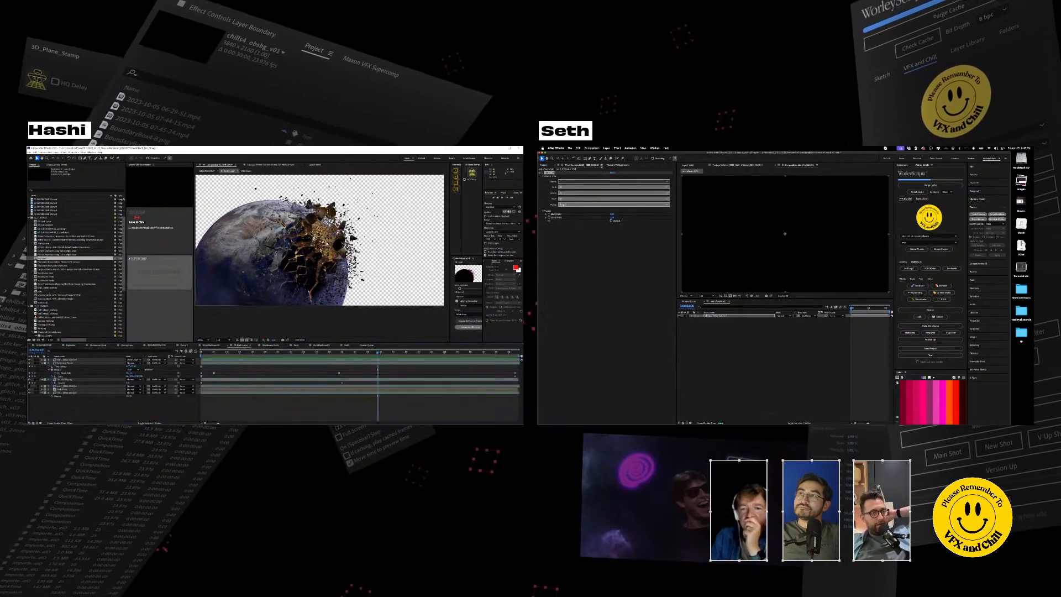
# Step: Add the city-lights image sequence to the new Earth composition and tidy the folders in the other project
pyautogui.click(545, 164)
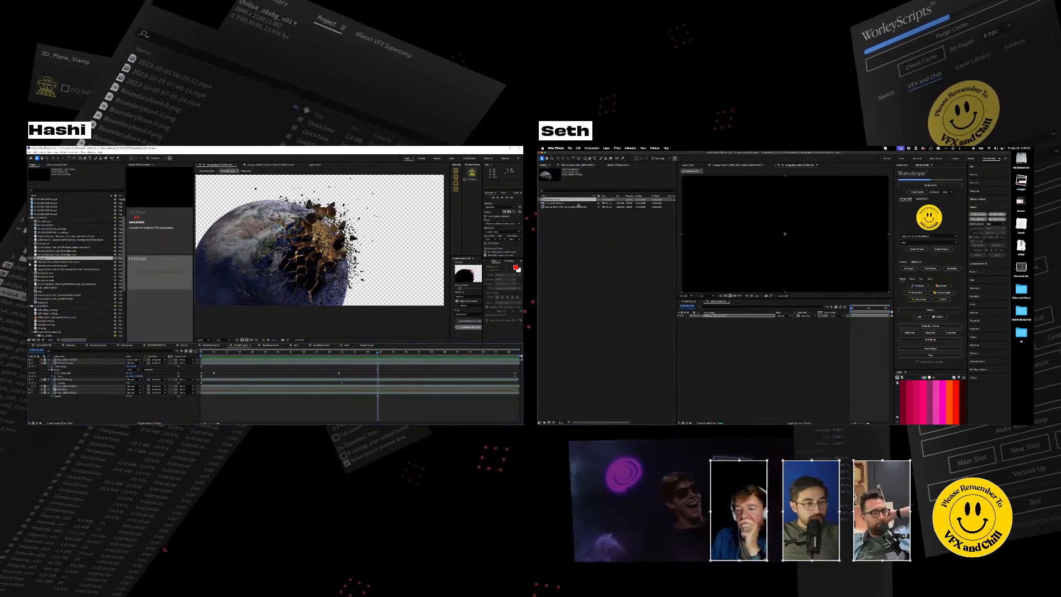
pyautogui.click(44, 228)
pyautogui.click(44, 218)
pyautogui.click(29, 218)
pyautogui.moveTo(561, 207); pyautogui.dragTo(712, 333)
# Step: Remove the EXtractoR effect from the daylight Earth layer
pyautogui.click(708, 316)
pyautogui.click(79, 295)
pyautogui.click(574, 165)
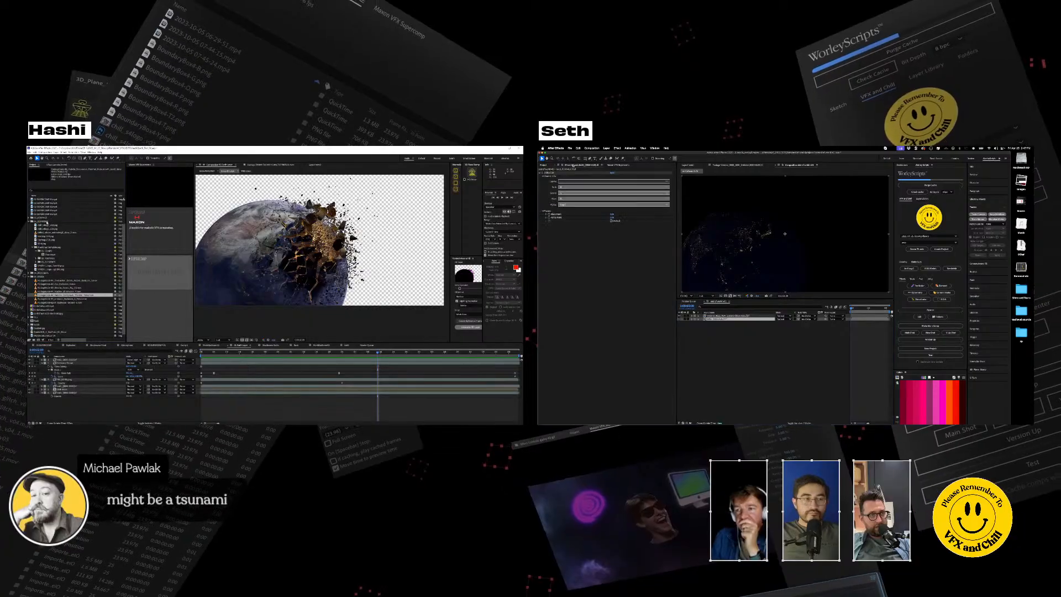
pyautogui.press('Delete')
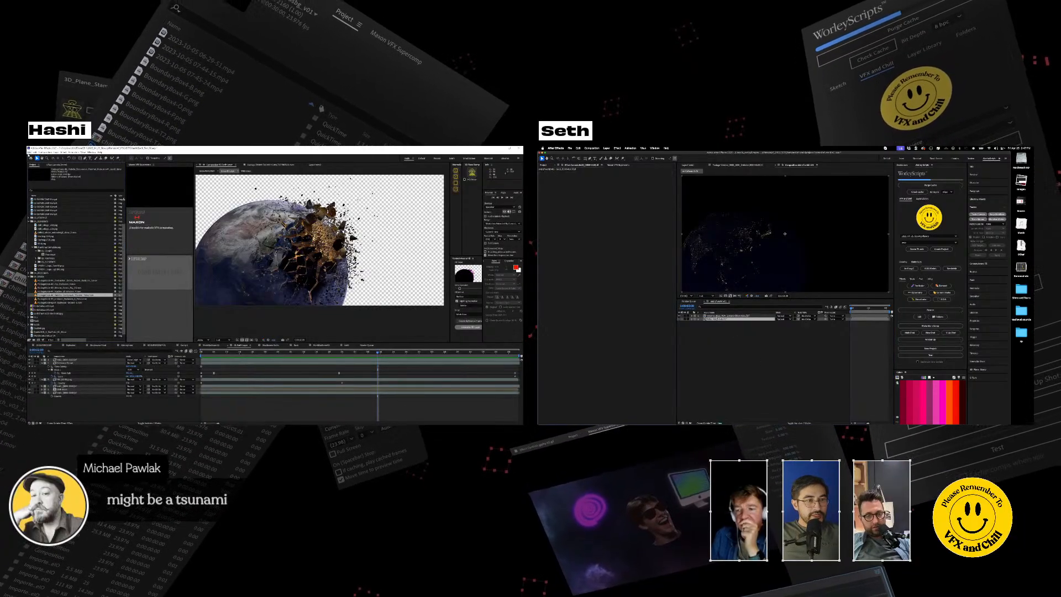
# Step: Apply the EXtractoR effect to the city-lights layer, and open the most recent project in place of Earth_Test_02
pyautogui.click(30, 152)
pyautogui.moveTo(55, 169)
pyautogui.click(717, 316)
pyautogui.hotkey('ctrl', 'space')
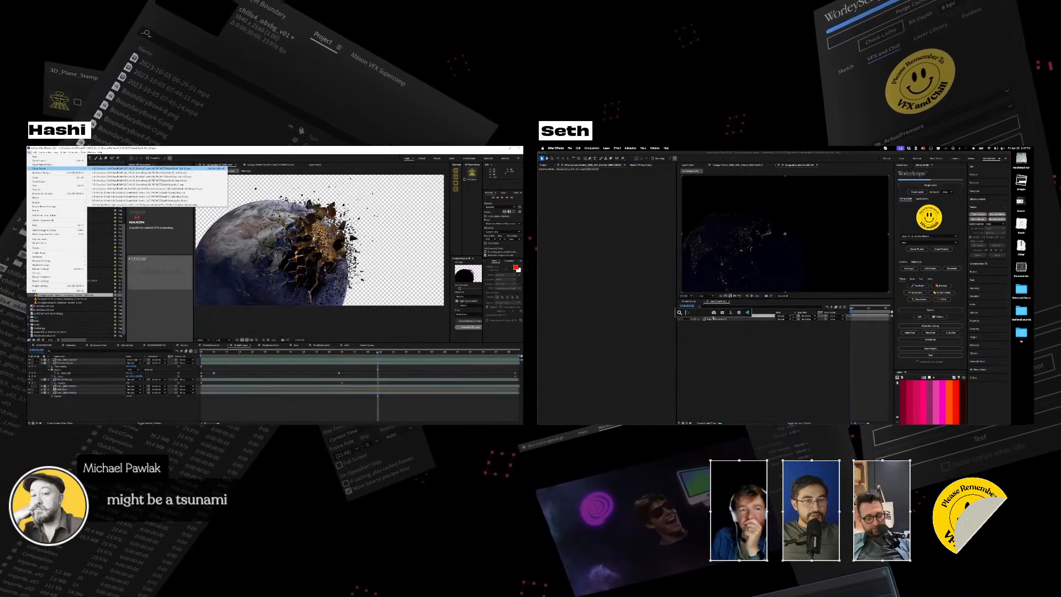
pyautogui.click(154, 168)
pyautogui.write('ext')
pyautogui.press('Return')
pyautogui.press('Return')
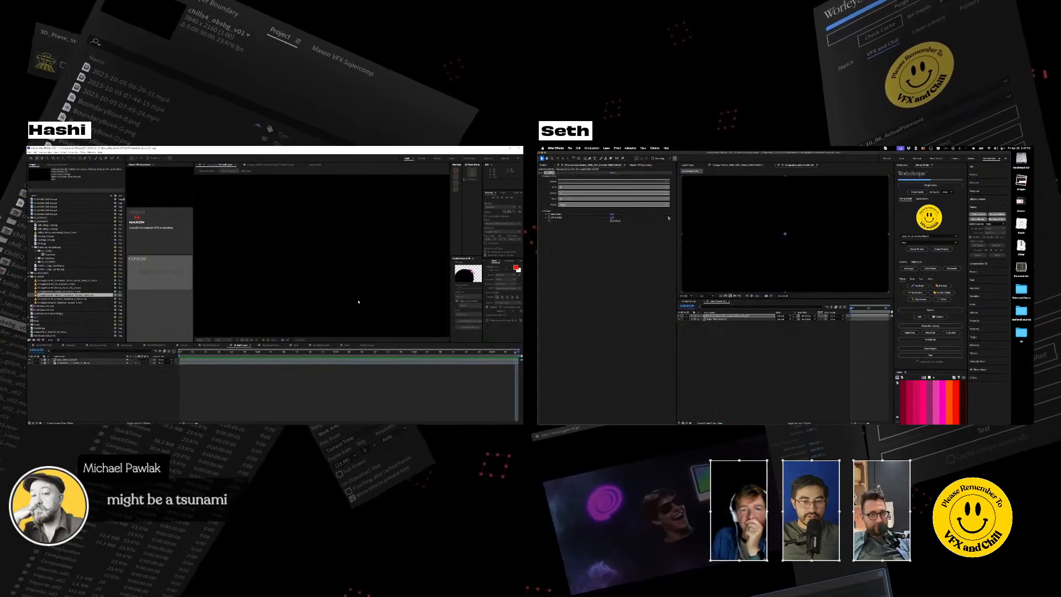
# Step: Try to choose the EXtractoR channels for the city-lights layer
pyautogui.click(666, 181)
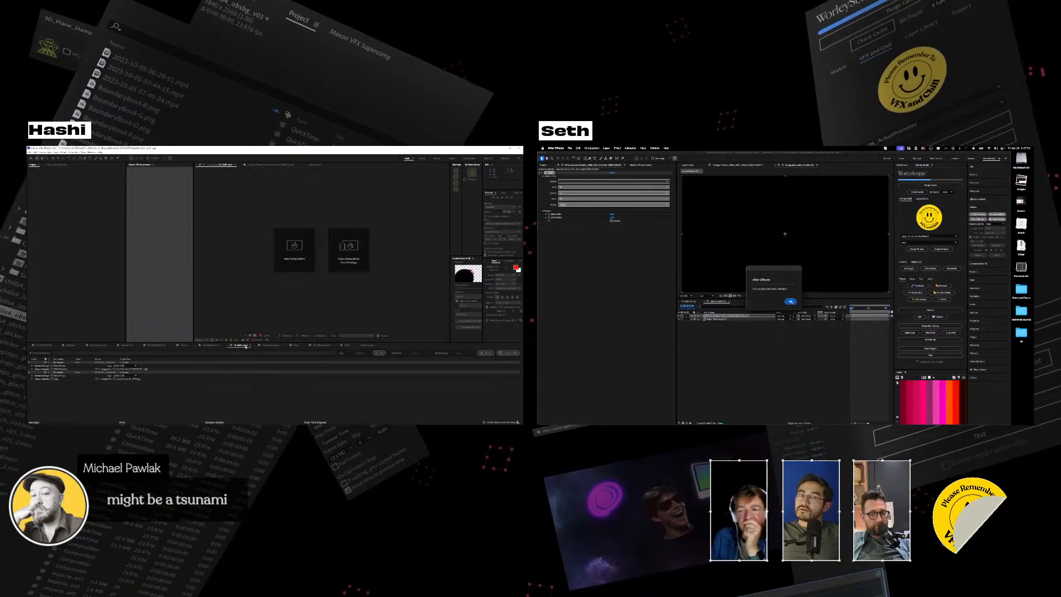
pyautogui.click(791, 302)
pyautogui.click(731, 316)
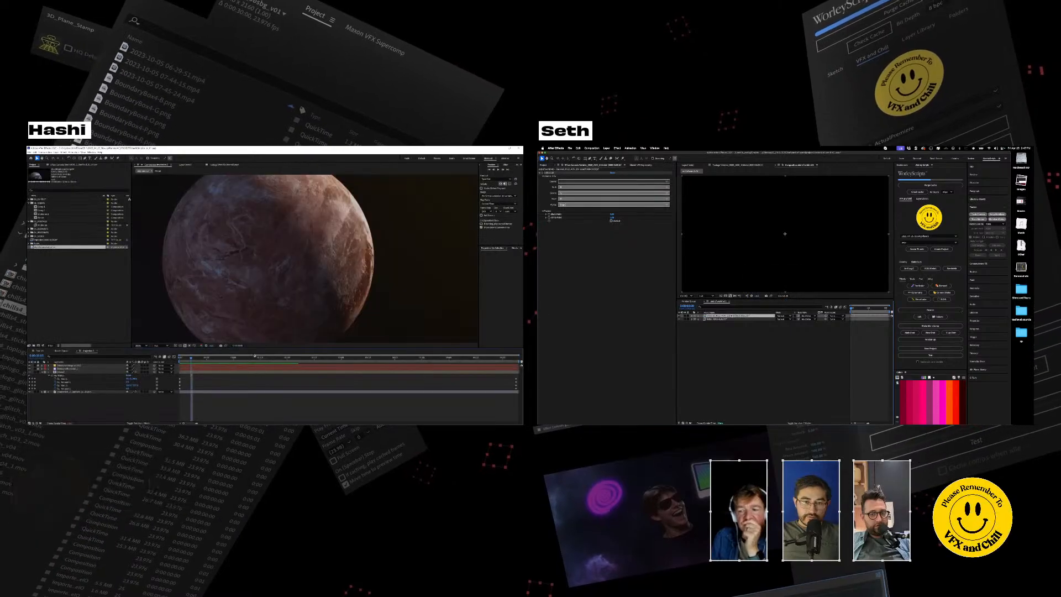
# Step: Try the city-lights layer's channel selection again and remove its EXtractoR effect
pyautogui.scroll(-2, 315, 280)
pyautogui.click(666, 180)
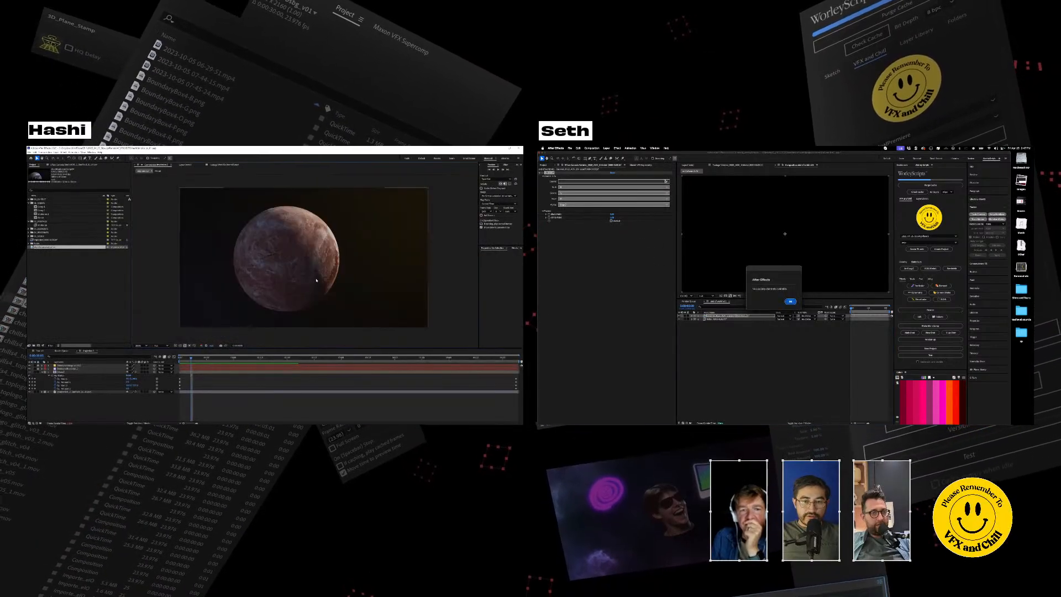
pyautogui.click(792, 302)
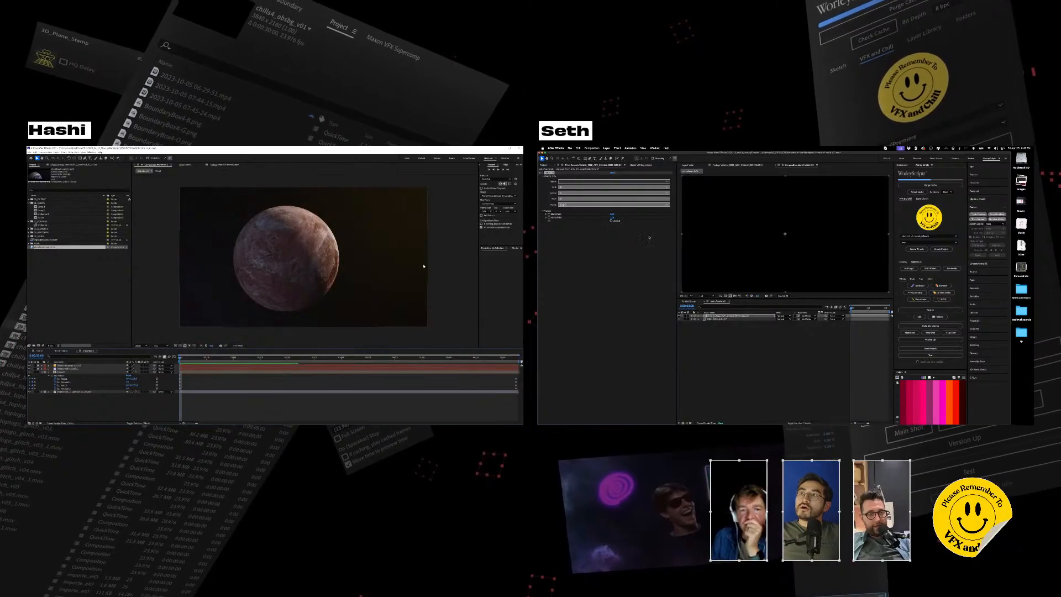
pyautogui.press('Delete')
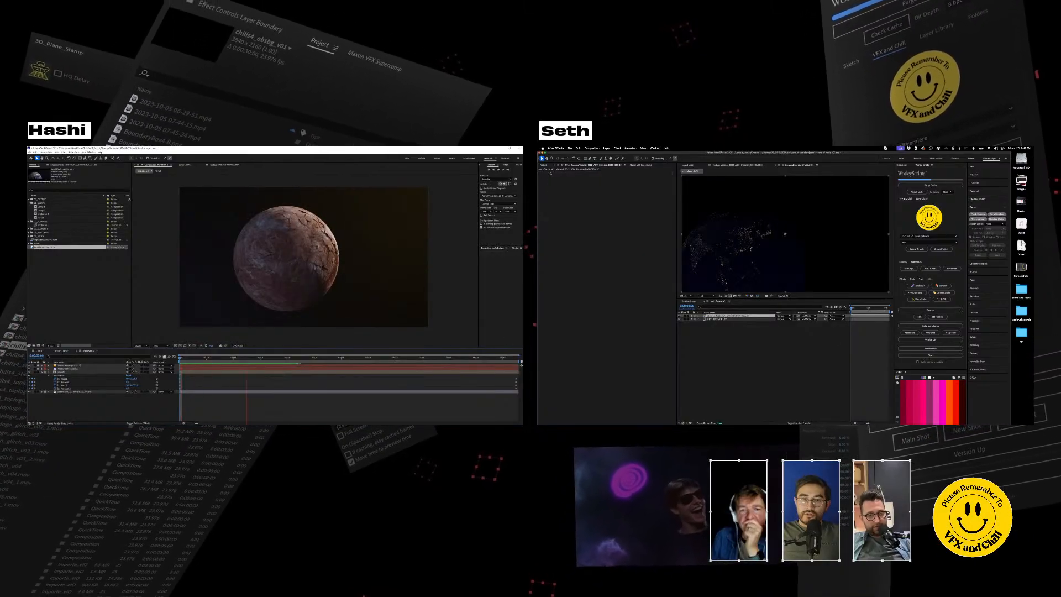
# Step: Compare the city-lights layer with the daylight Earth layer at several frames of the explosion
pyautogui.moveTo(861, 310)
pyautogui.mouseDown()
pyautogui.moveTo(884, 309)
pyautogui.moveTo(862, 315)
pyautogui.mouseUp()
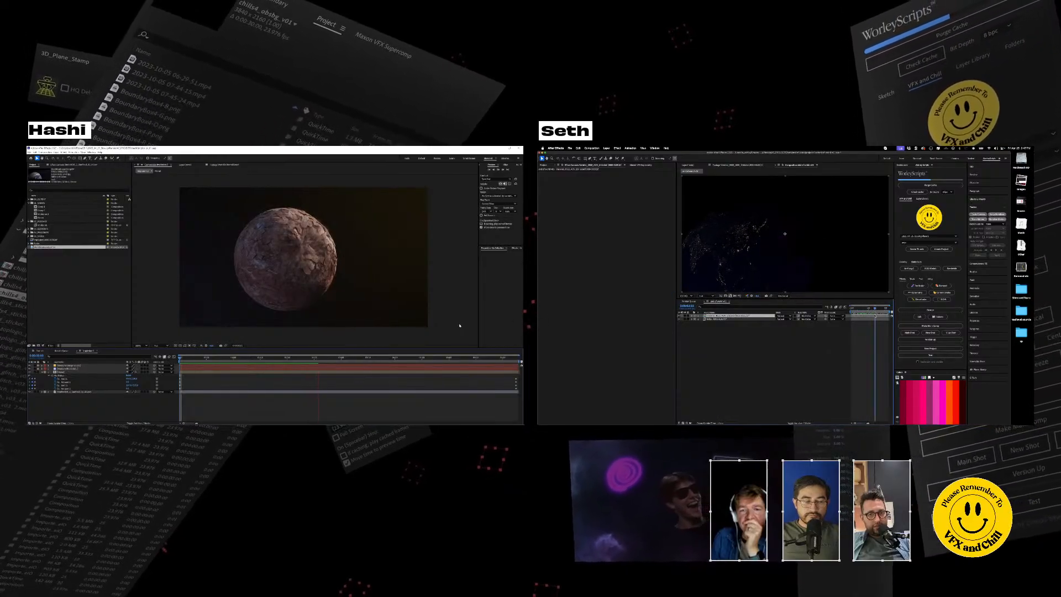
pyautogui.click(680, 315)
pyautogui.click(716, 319)
pyautogui.moveTo(869, 313)
pyautogui.mouseDown()
pyautogui.moveTo(880, 311)
pyautogui.moveTo(870, 311)
pyautogui.mouseUp()
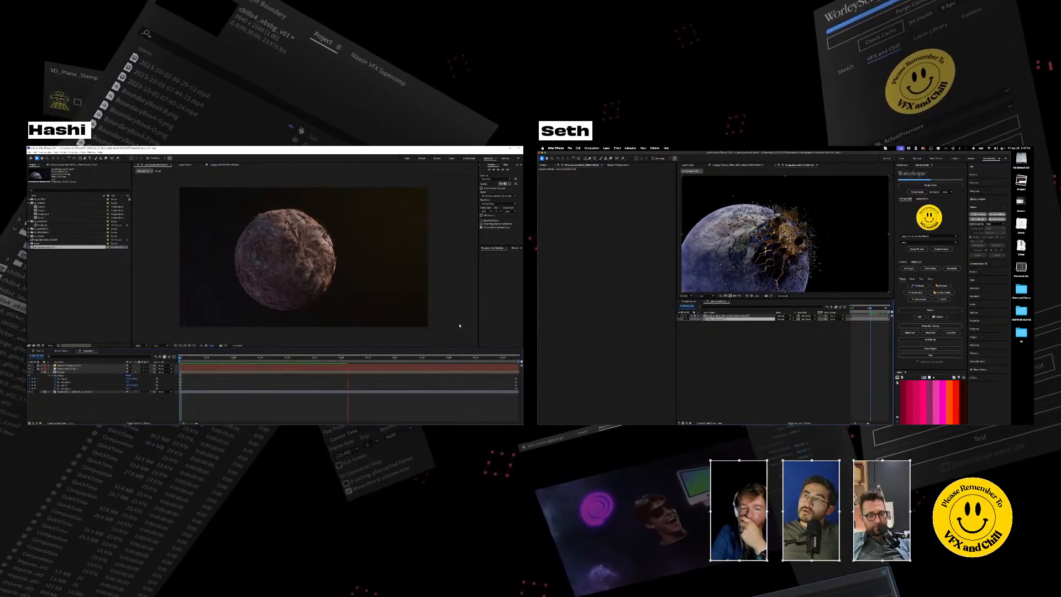
pyautogui.click(707, 315)
# Step: Import the rendered Earth layer movie and play it back as footage
pyautogui.doubleClick(602, 209)
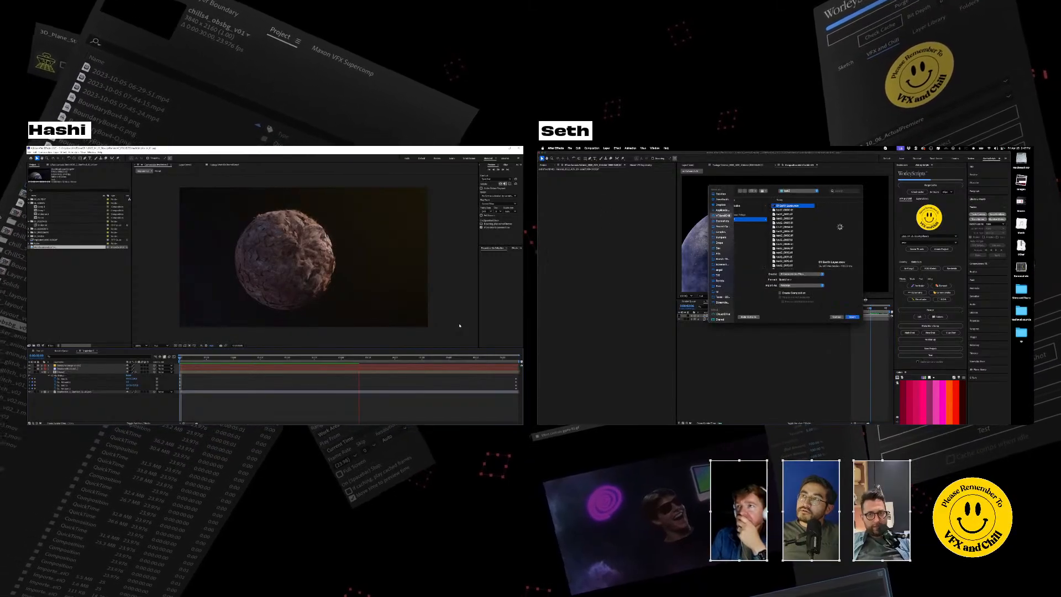
pyautogui.click(852, 316)
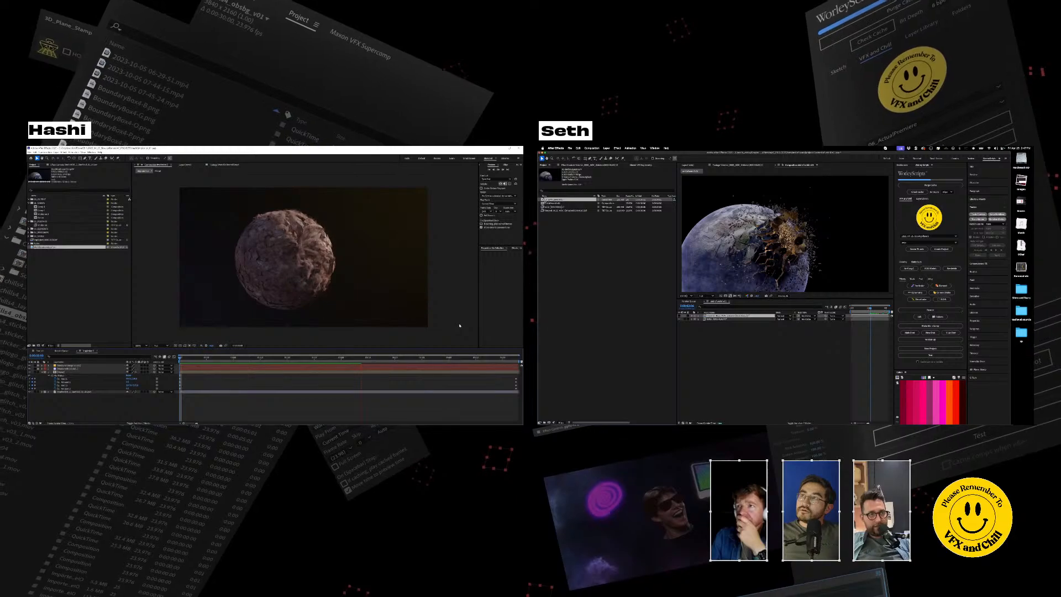
pyautogui.doubleClick(542, 198)
pyautogui.press('space')
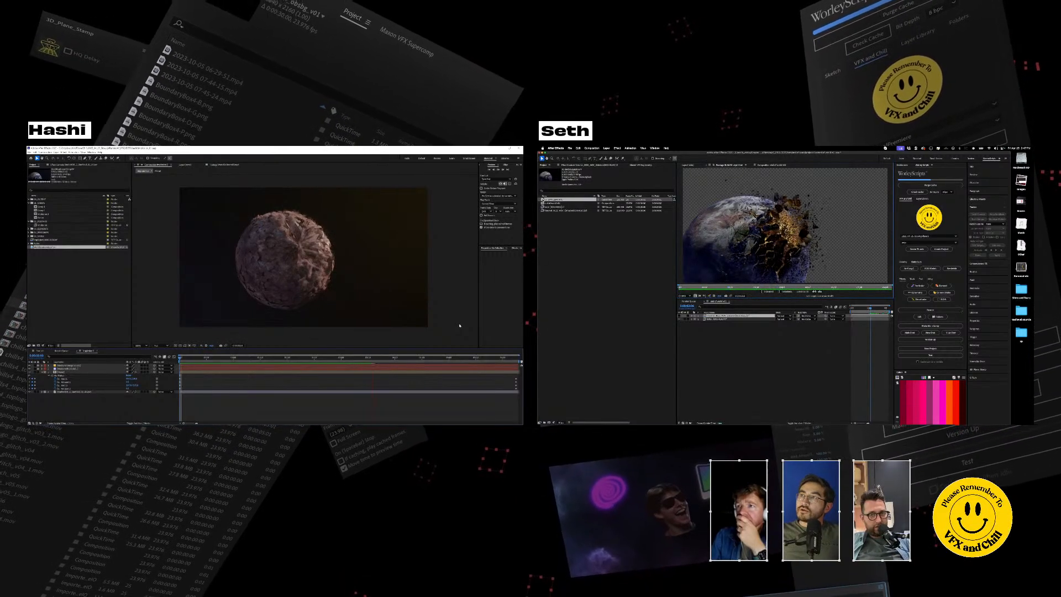
# Step: Delete the city-lights layer from the Earth composition, keeping the rendered Earth layer
pyautogui.click(710, 319)
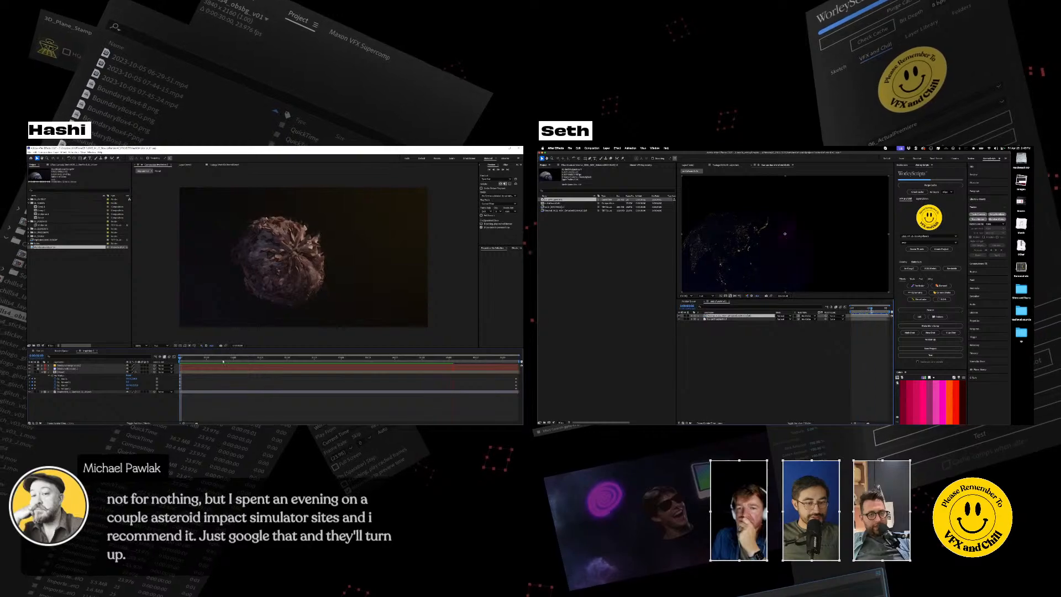
pyautogui.moveTo(192, 364); pyautogui.dragTo(151, 367)
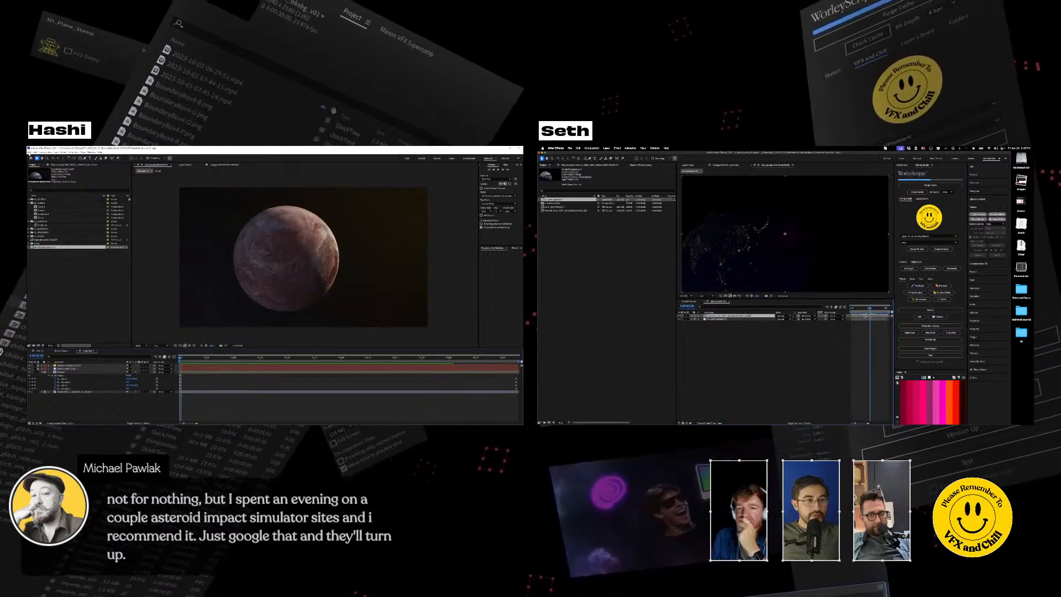
pyautogui.click(35, 152)
pyautogui.moveTo(864, 309); pyautogui.dragTo(851, 309)
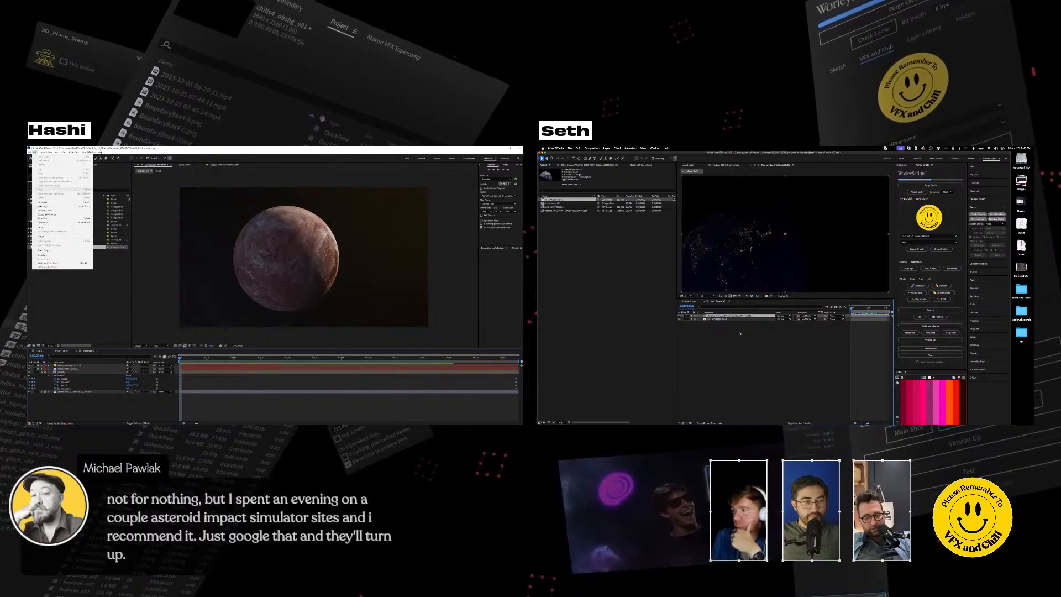
pyautogui.moveTo(30, 152)
pyautogui.press('Delete')
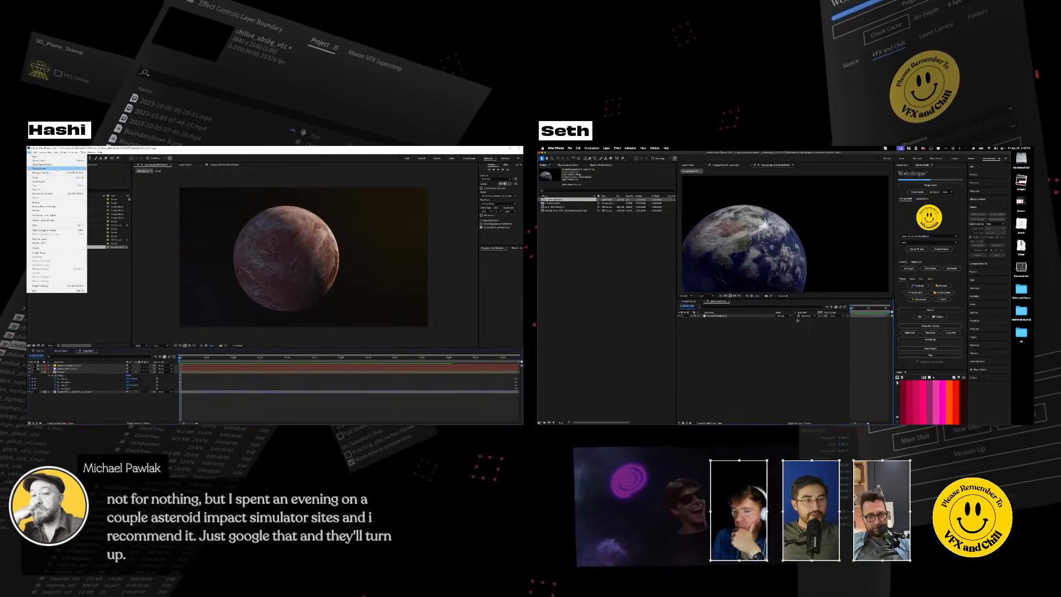
# Step: Open the recent Earth_Test_02 project and display the 02 SUPERCOMP composition
pyautogui.moveTo(57, 169)
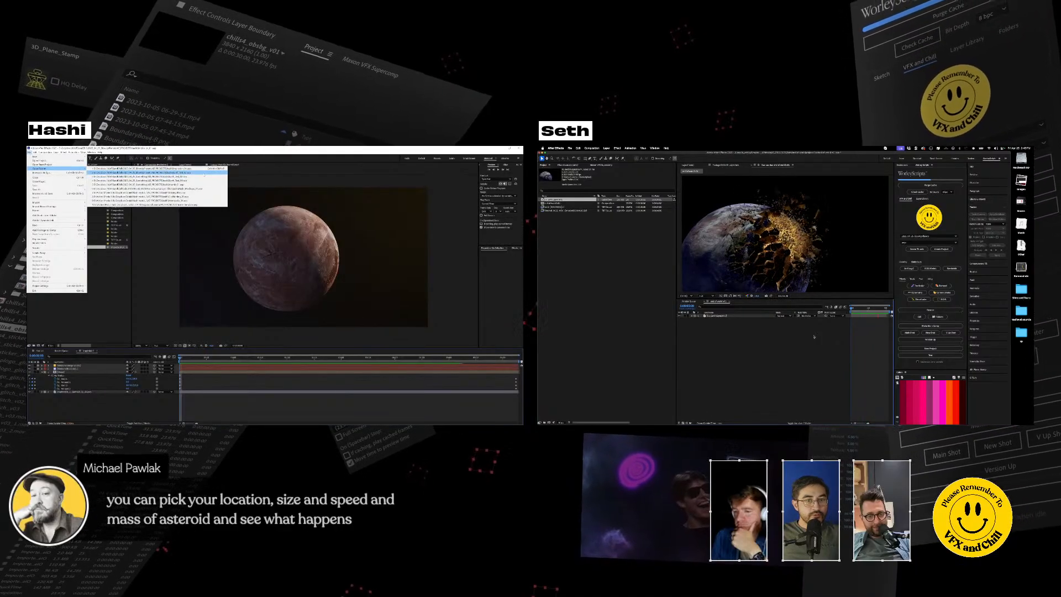
pyautogui.click(185, 173)
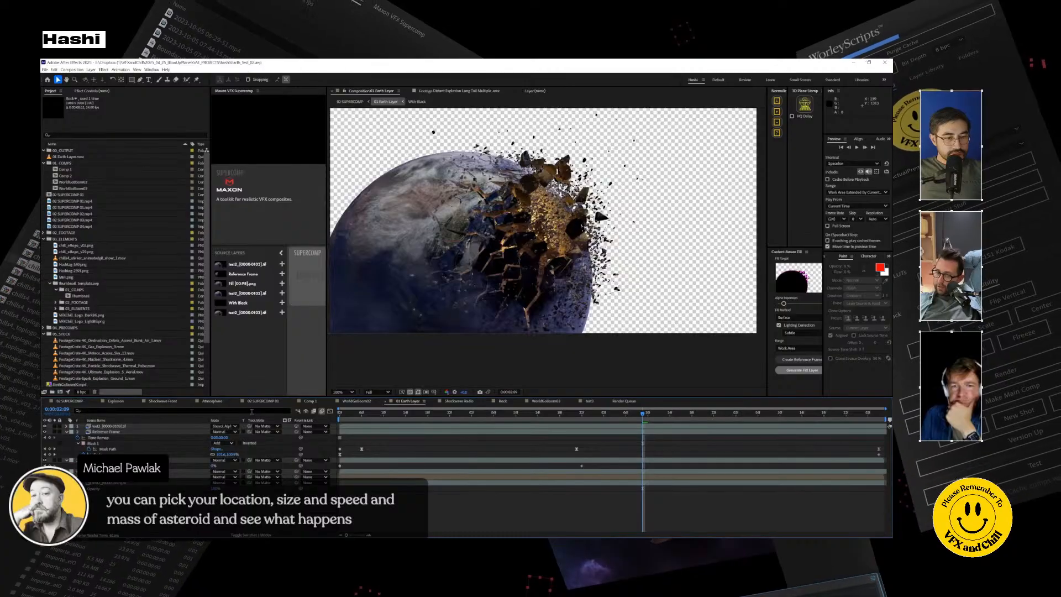
pyautogui.click(267, 402)
pyautogui.click(77, 402)
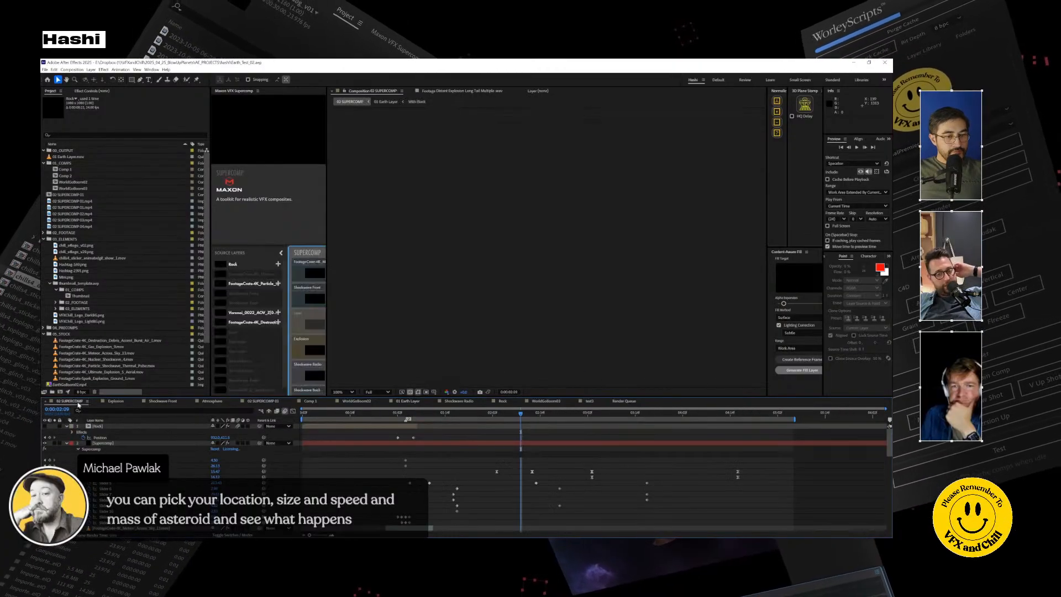
# Step: Collapse the expanded properties of all layers in the 02 SUPERCOMP composition
pyautogui.click(98, 427)
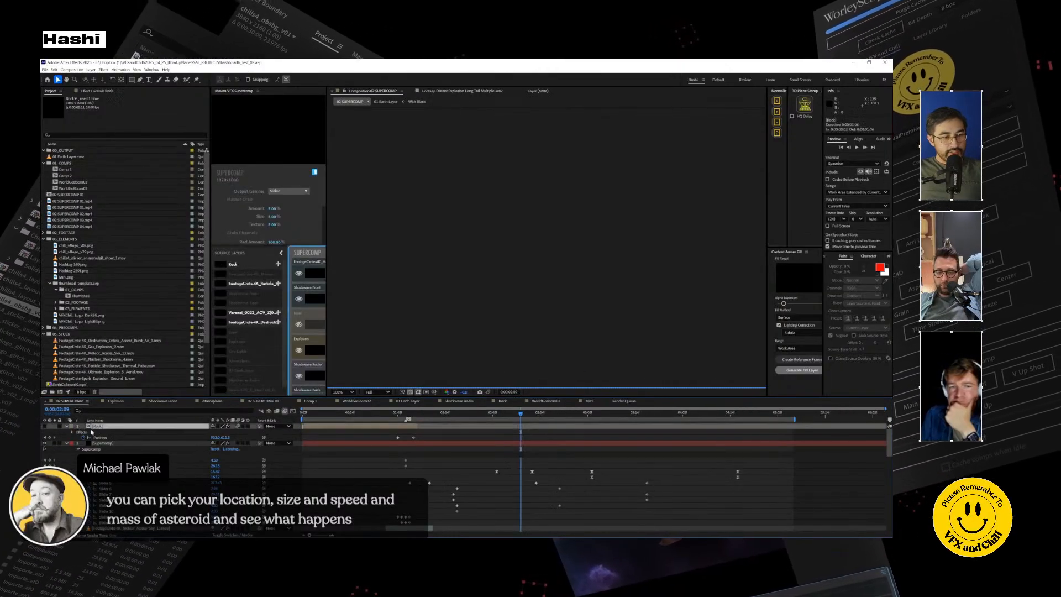
pyautogui.hotkey('ctrl', 'a')
pyautogui.hotkey('ctrl', 'shift', 'a')
pyautogui.hotkey('ctrl', 'a')
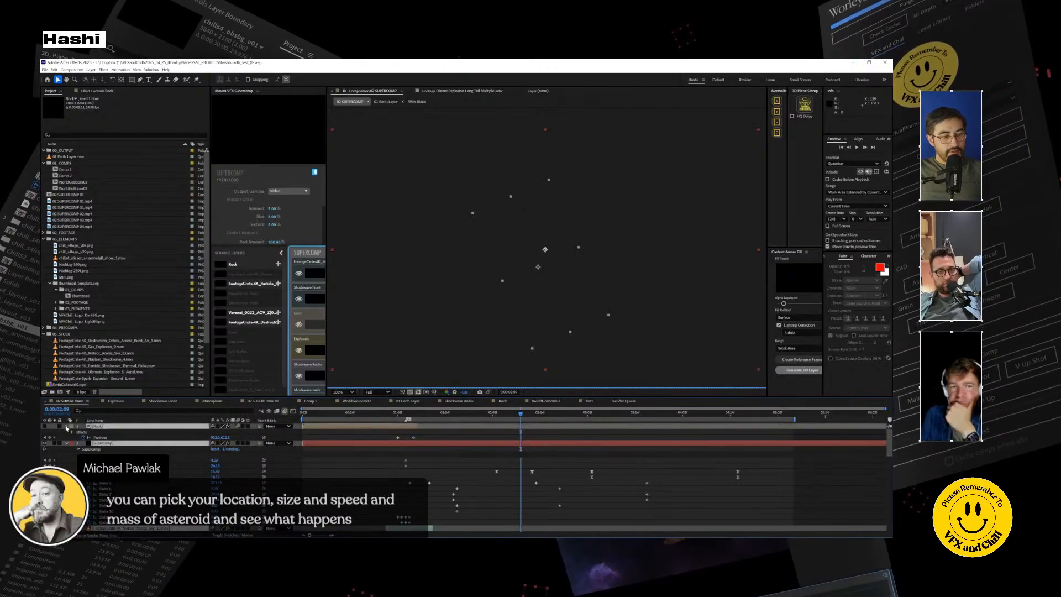
pyautogui.click(65, 426)
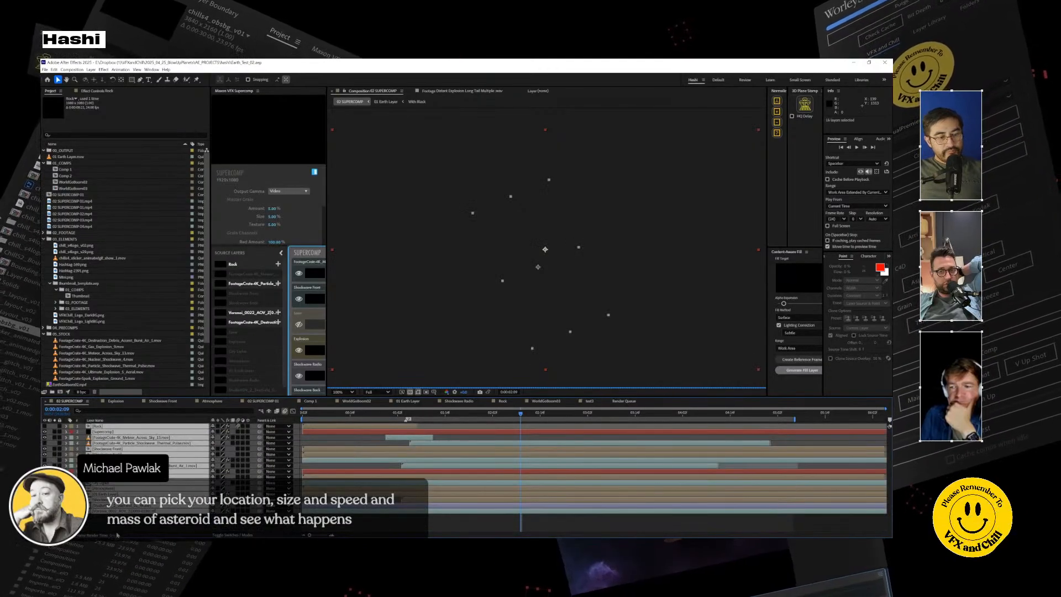
# Step: Hide the Supercomp layer, then solo and select the depth-pass layer at the end of the stack
pyautogui.click(45, 432)
pyautogui.click(45, 432)
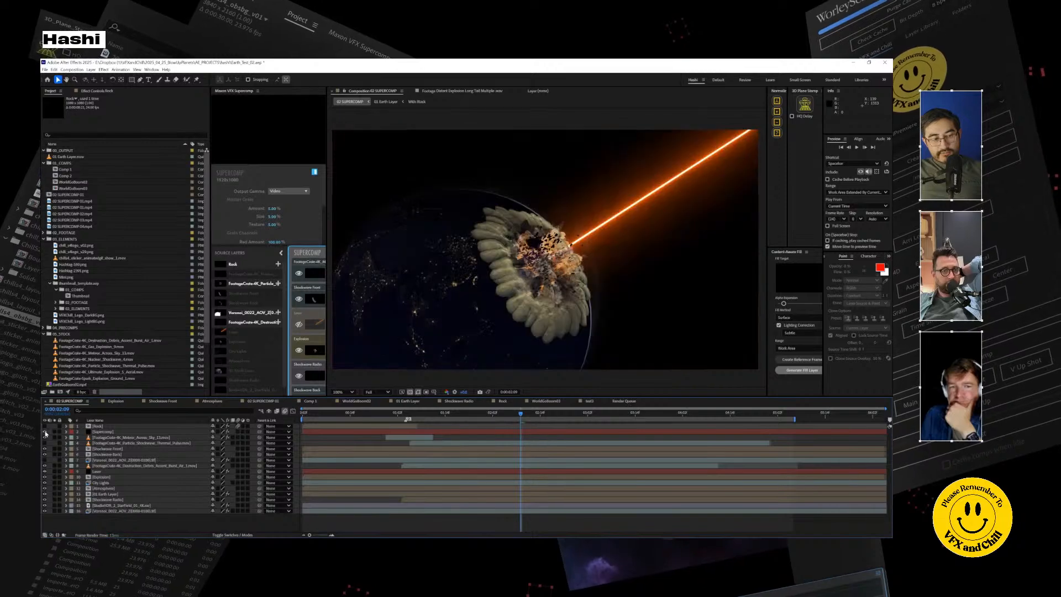
pyautogui.click(45, 432)
pyautogui.click(55, 511)
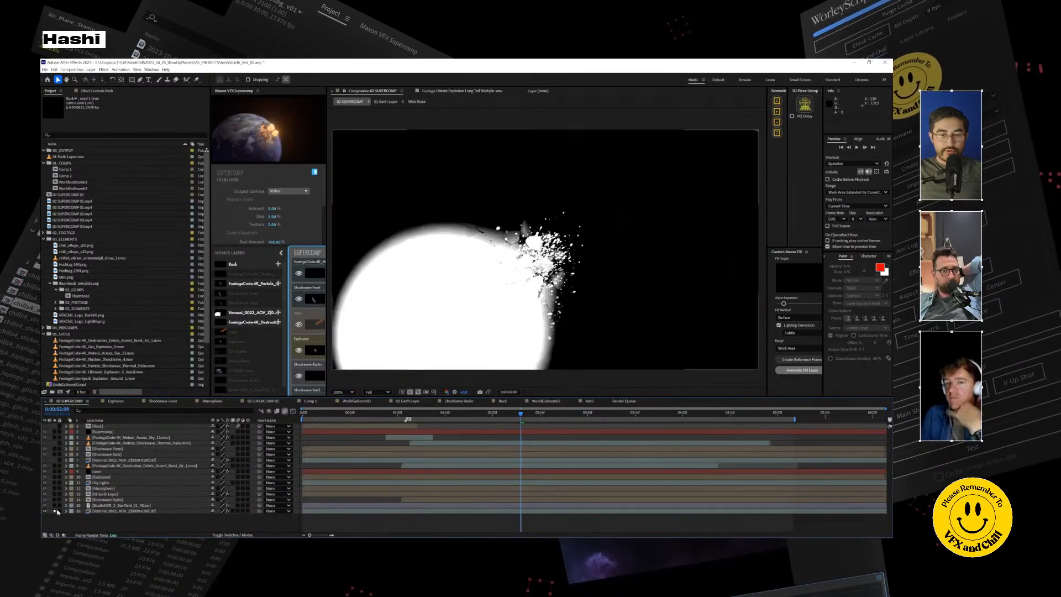
pyautogui.click(132, 511)
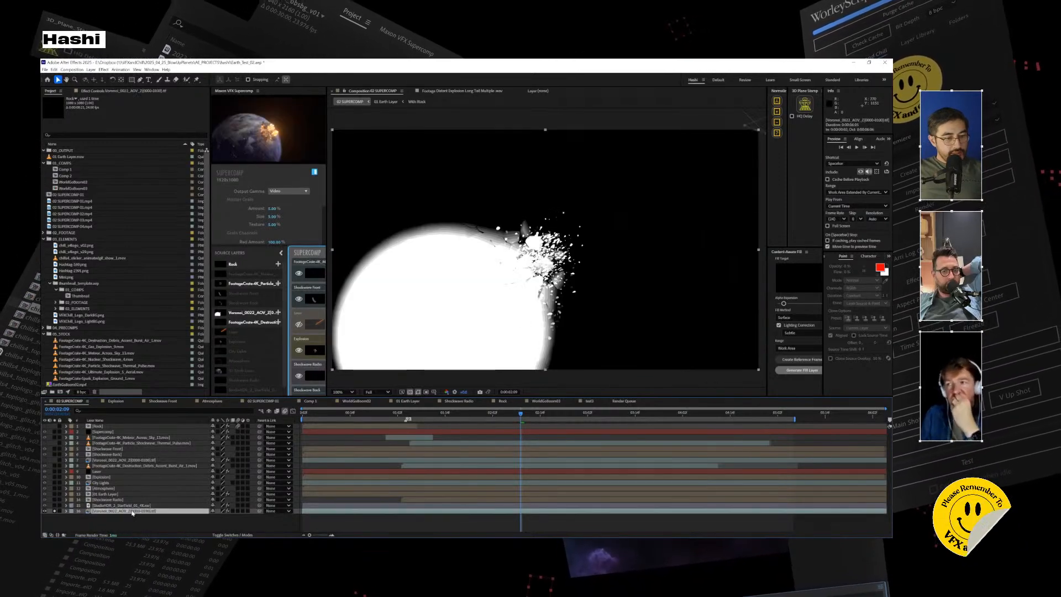
# Step: Locate the depth-pass image sequence in the 02_FOOTAGE folder and scrub through its source footage
pyautogui.click(95, 251)
pyautogui.scroll(-3, 118, 338)
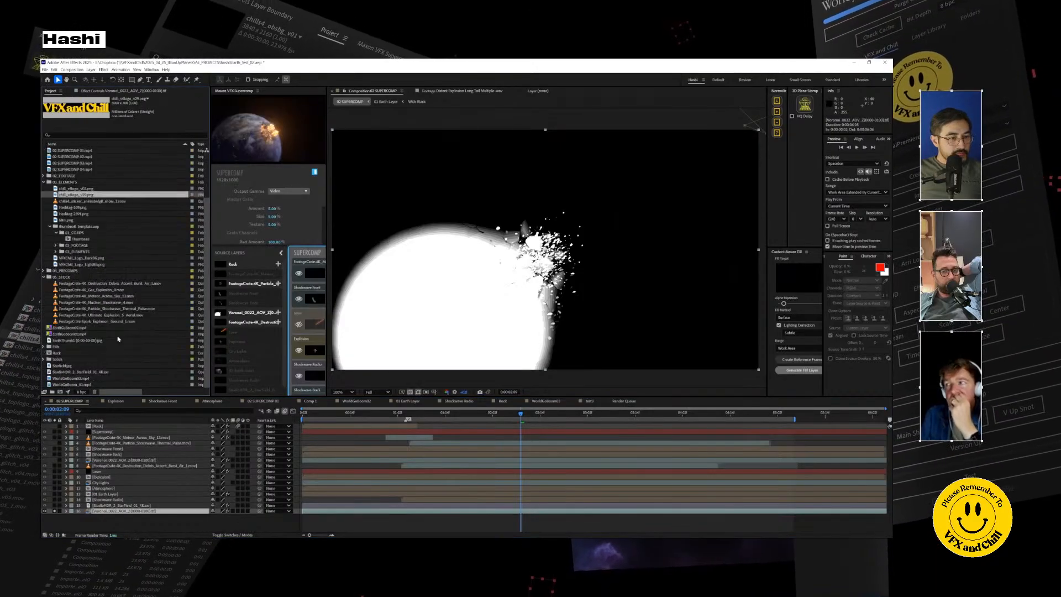
pyautogui.click(85, 341)
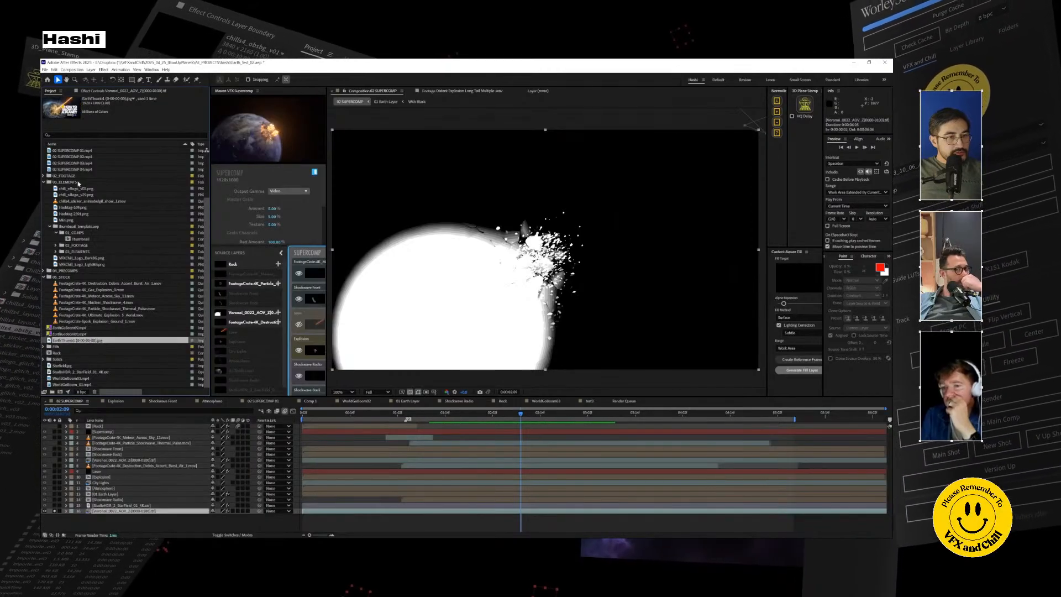
pyautogui.click(44, 177)
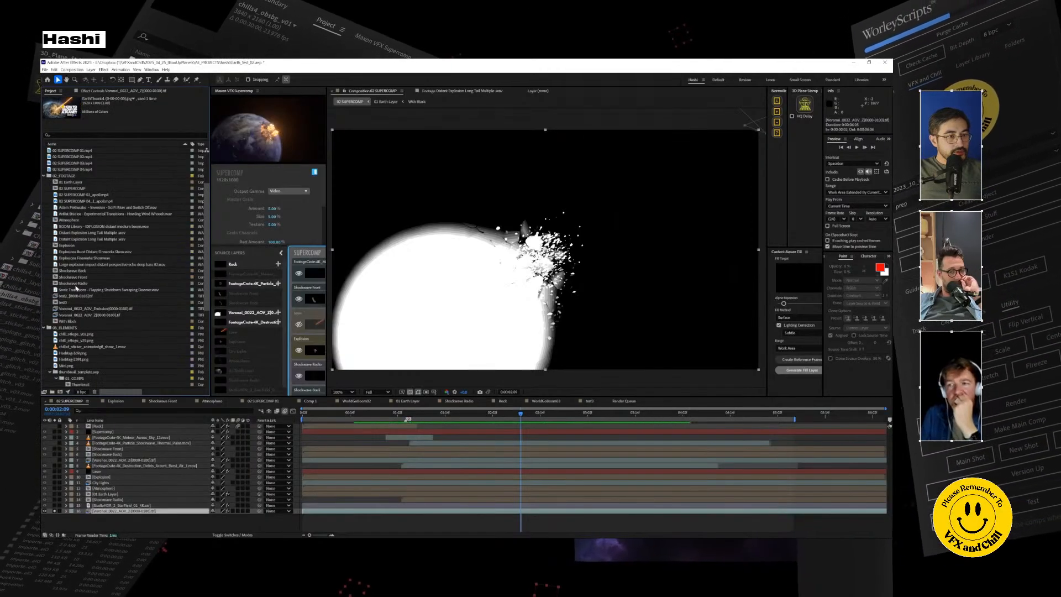
pyautogui.click(88, 316)
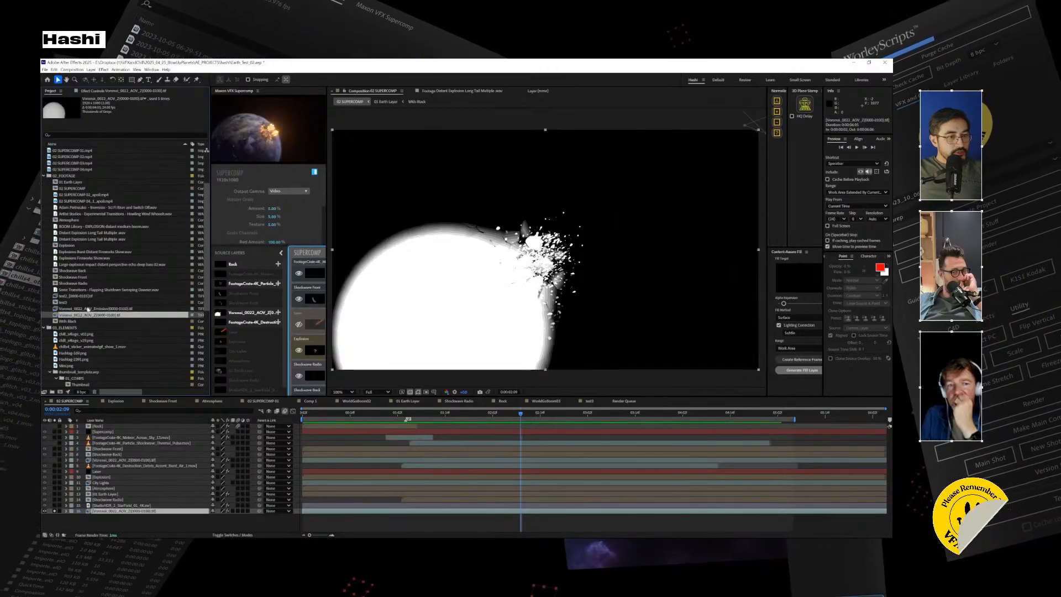
pyautogui.doubleClick(88, 315)
pyautogui.moveTo(335, 380); pyautogui.dragTo(764, 382)
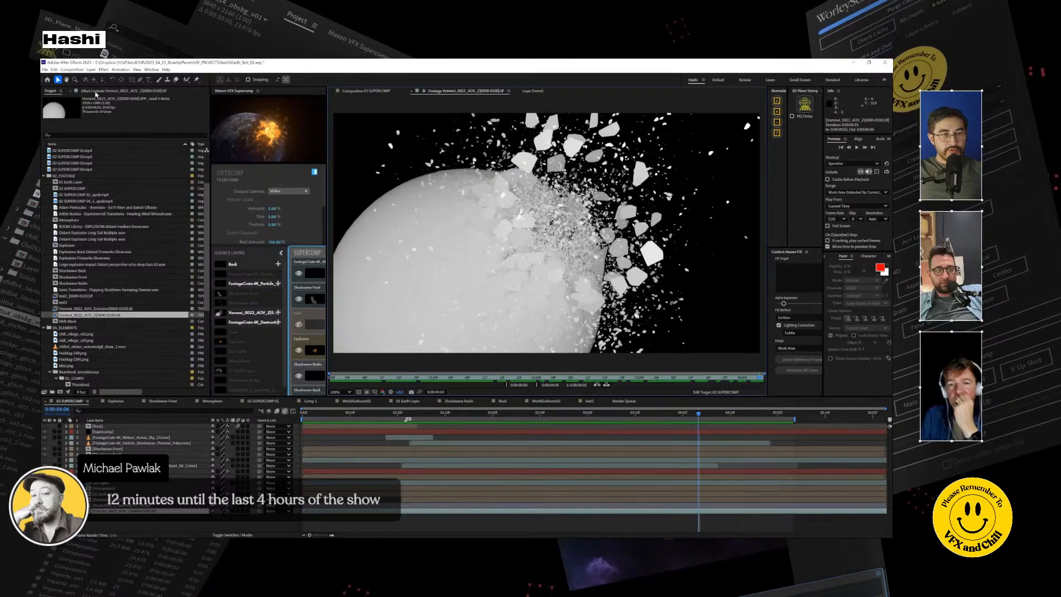
# Step: Adjust the Levels histogram on the depth-pass layer slightly and preview the matte over the explosion
pyautogui.click(100, 92)
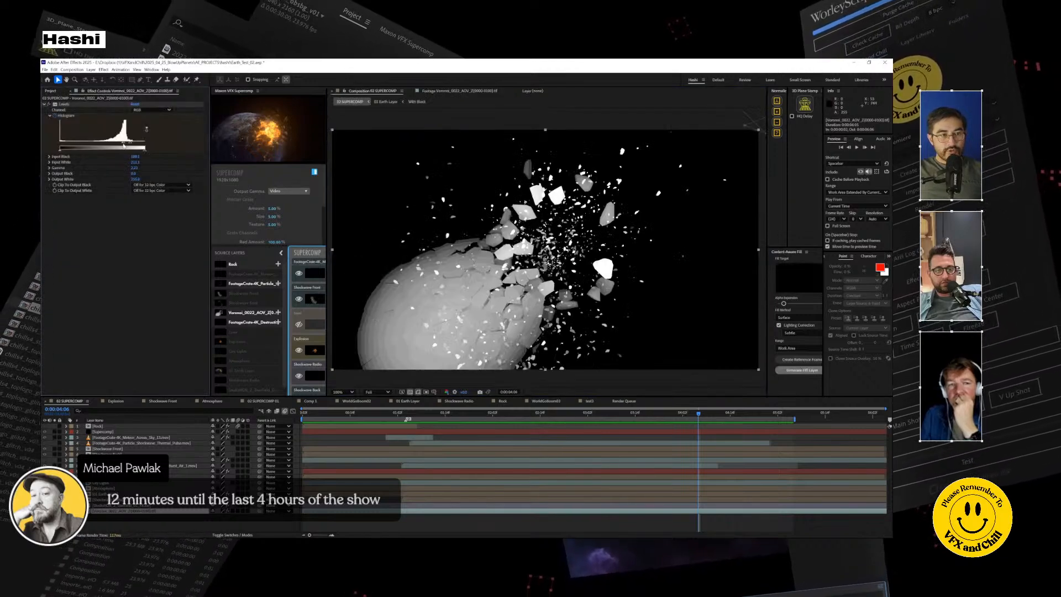
pyautogui.moveTo(123, 144)
pyautogui.mouseDown()
pyautogui.moveTo(96, 141)
pyautogui.moveTo(122, 146)
pyautogui.mouseUp()
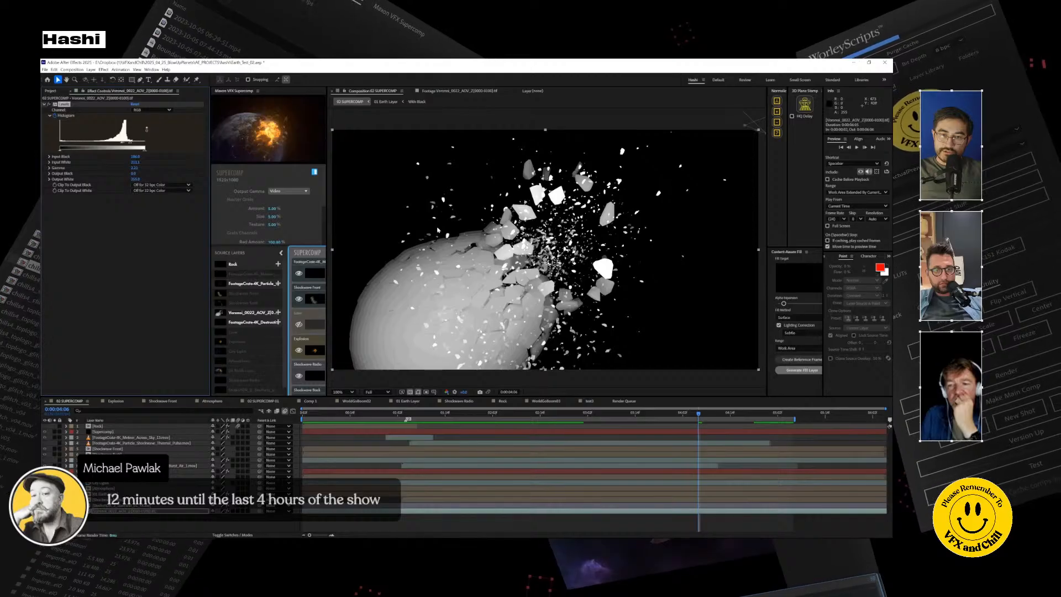
pyautogui.moveTo(654, 416); pyautogui.dragTo(480, 429)
pyautogui.press('space')
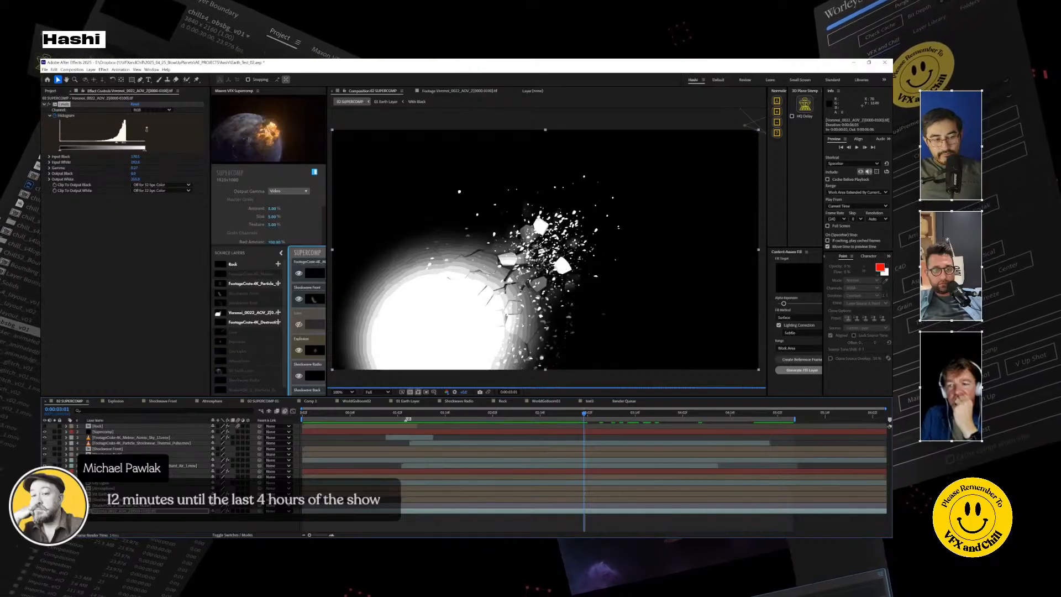
# Step: Solo the star-field layer to inspect it, add the 01 Earth Layer, and scrub through the Earth's break-up
pyautogui.click(54, 505)
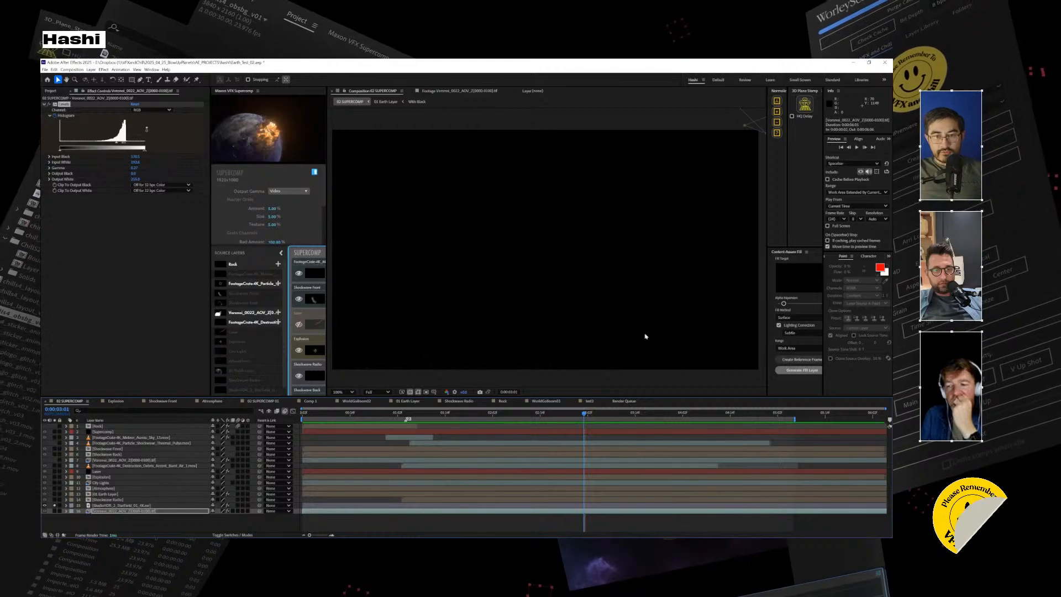
pyautogui.scroll(2, 611, 212)
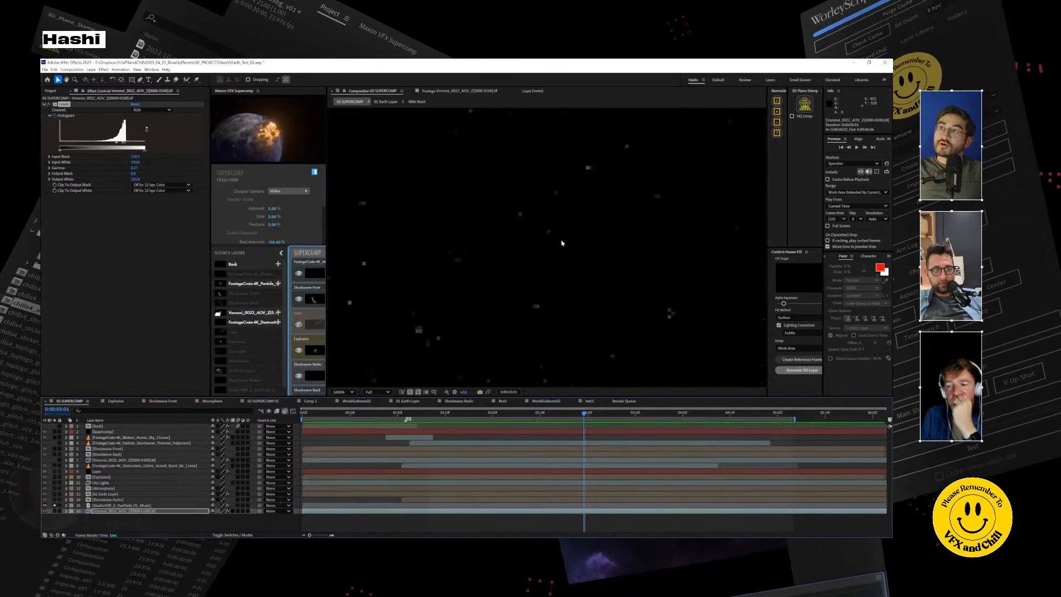
pyautogui.scroll(-4, 561, 242)
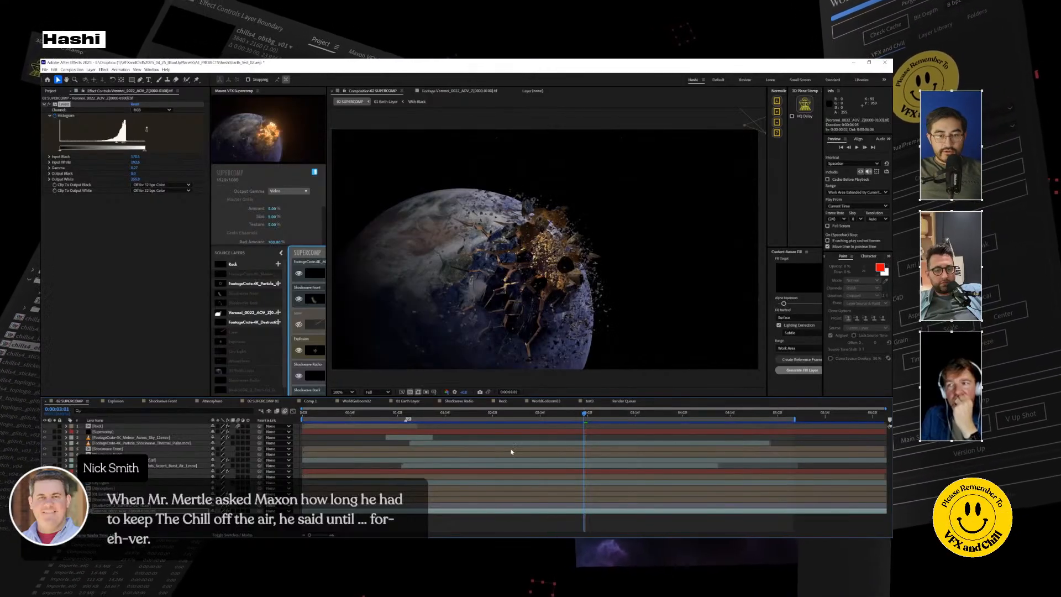
pyautogui.moveTo(420, 414); pyautogui.dragTo(524, 458)
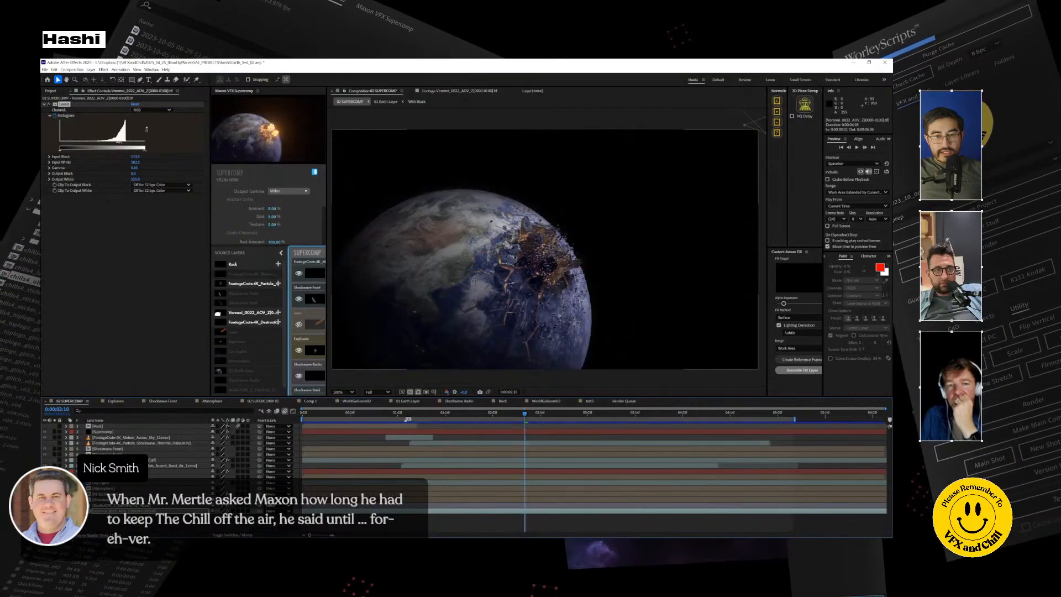
# Step: Select the Atmosphere layer, preview the break-up, and solo Atmosphere with the City Lights layer
pyautogui.click(109, 489)
pyautogui.press('space')
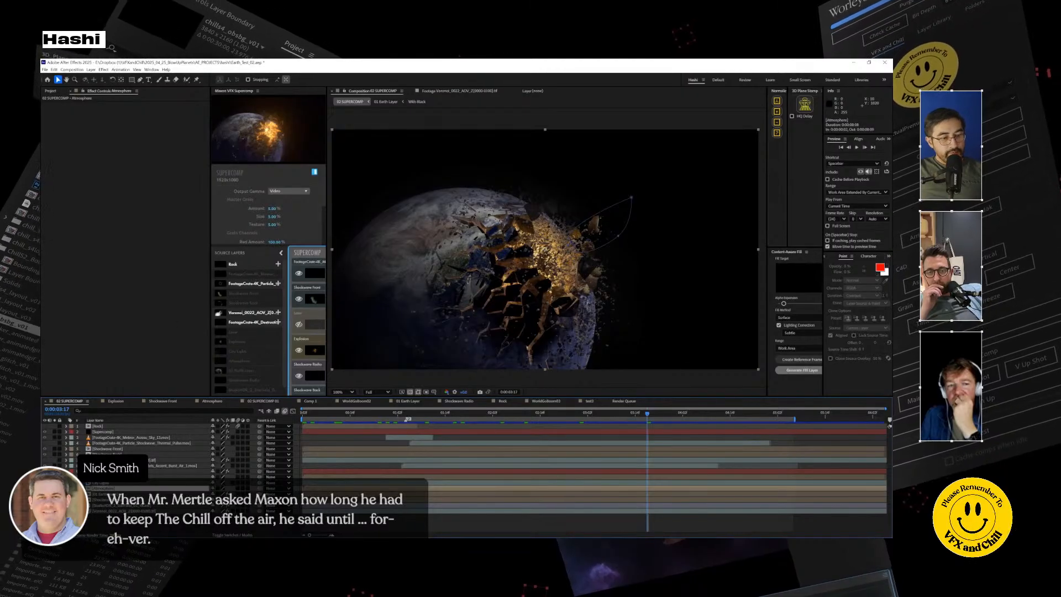
pyautogui.click(55, 488)
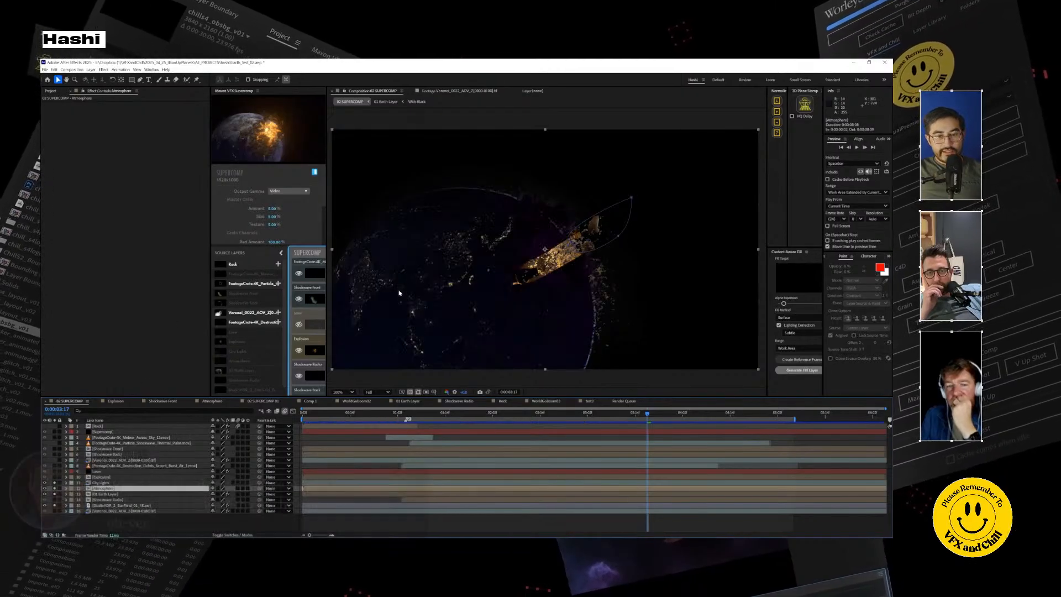
# Step: Solo the Explosion layer as well, scrub to about 0:00:02:14, and look closely at the fiery break-up
pyautogui.click(55, 477)
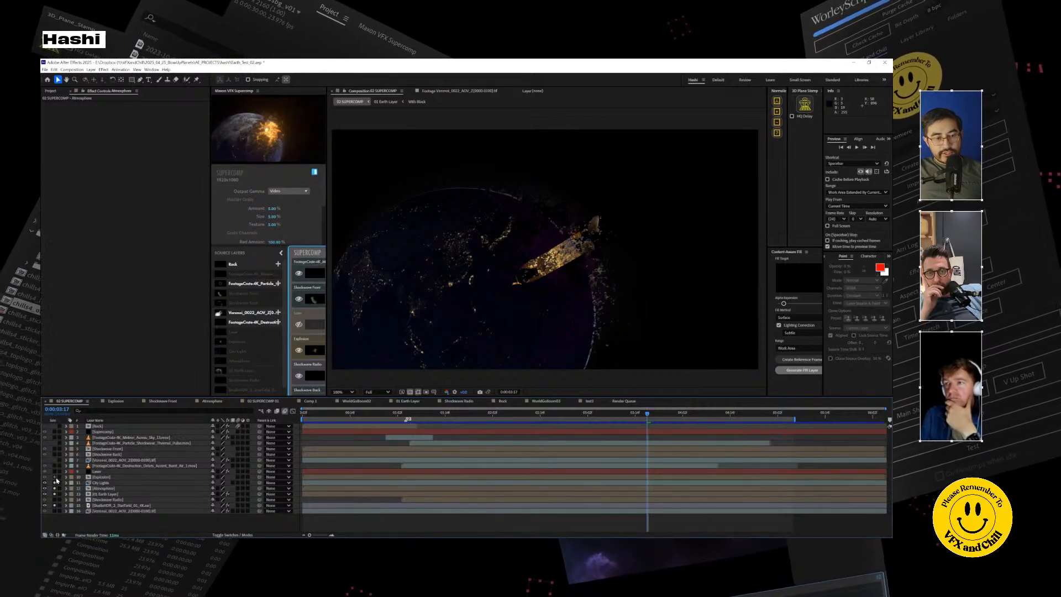
pyautogui.moveTo(383, 415); pyautogui.dragTo(542, 441)
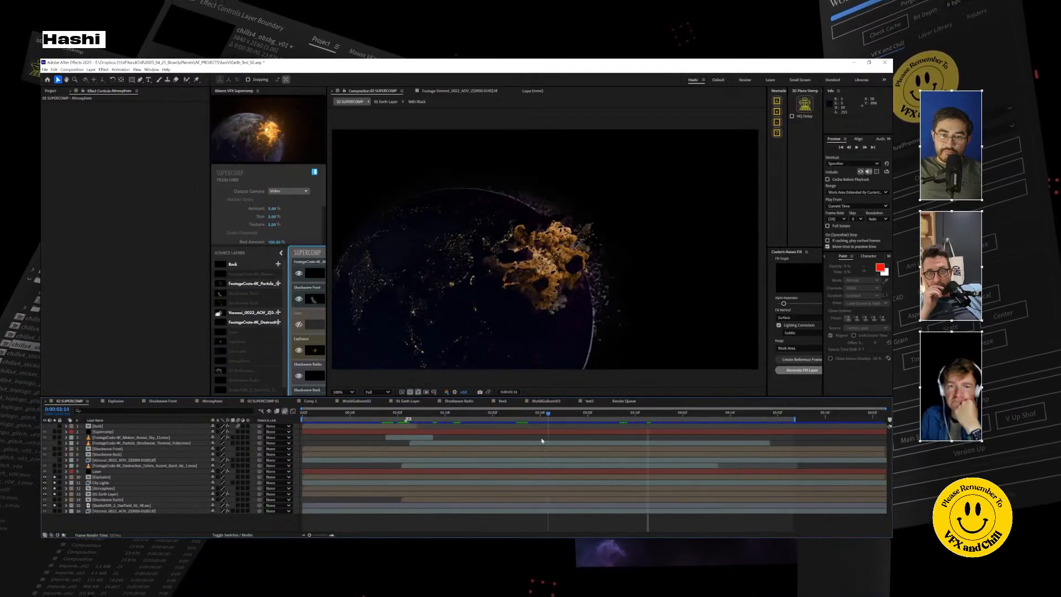
pyautogui.scroll(1, 544, 263)
pyautogui.scroll(1, 544, 264)
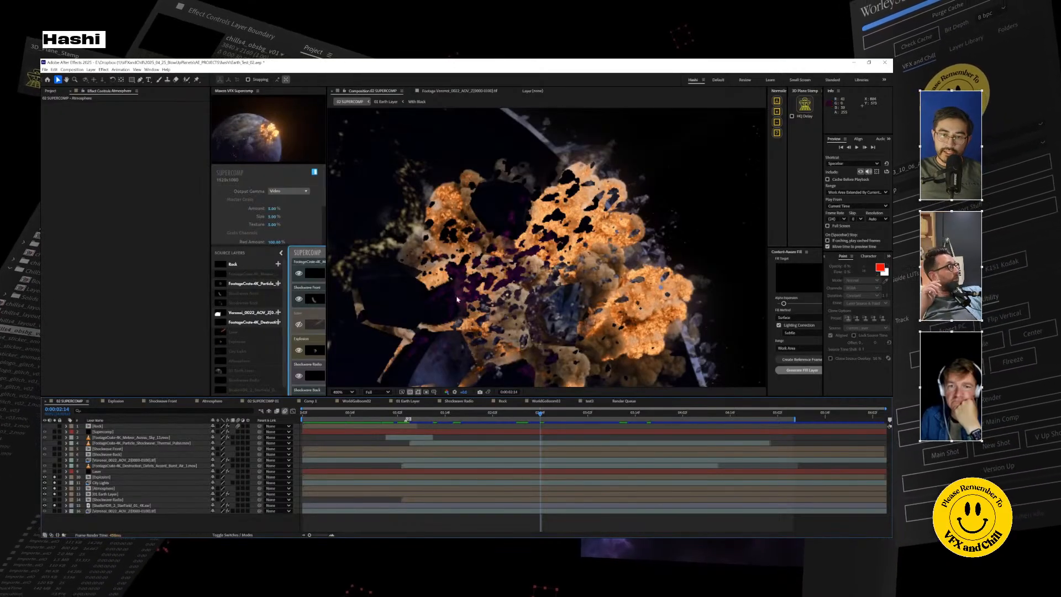
# Step: Add the Laser and Shockwave Back layers to the soloed set and inspect where the beam meets the explosion
pyautogui.click(54, 471)
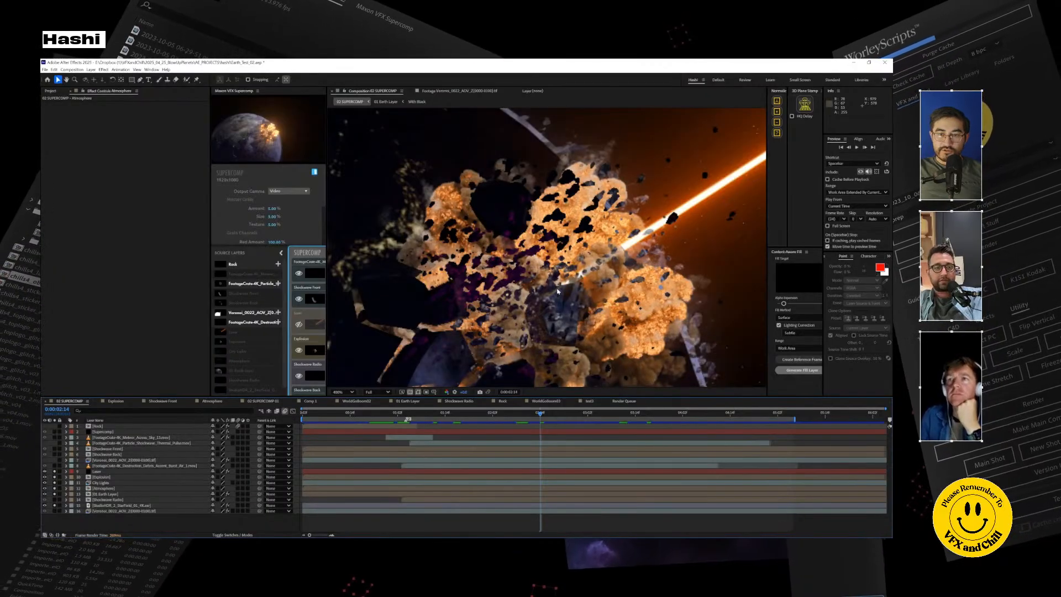
pyautogui.scroll(-1, 557, 280)
pyautogui.moveTo(557, 279); pyautogui.dragTo(469, 305, button='middle')
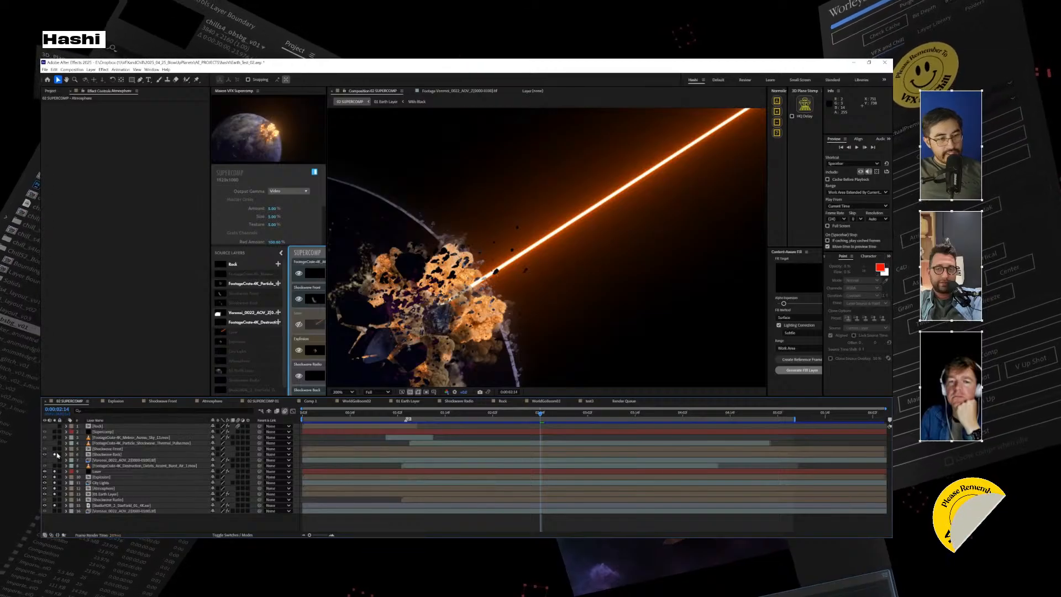
pyautogui.moveTo(417, 301); pyautogui.dragTo(523, 236, button='middle')
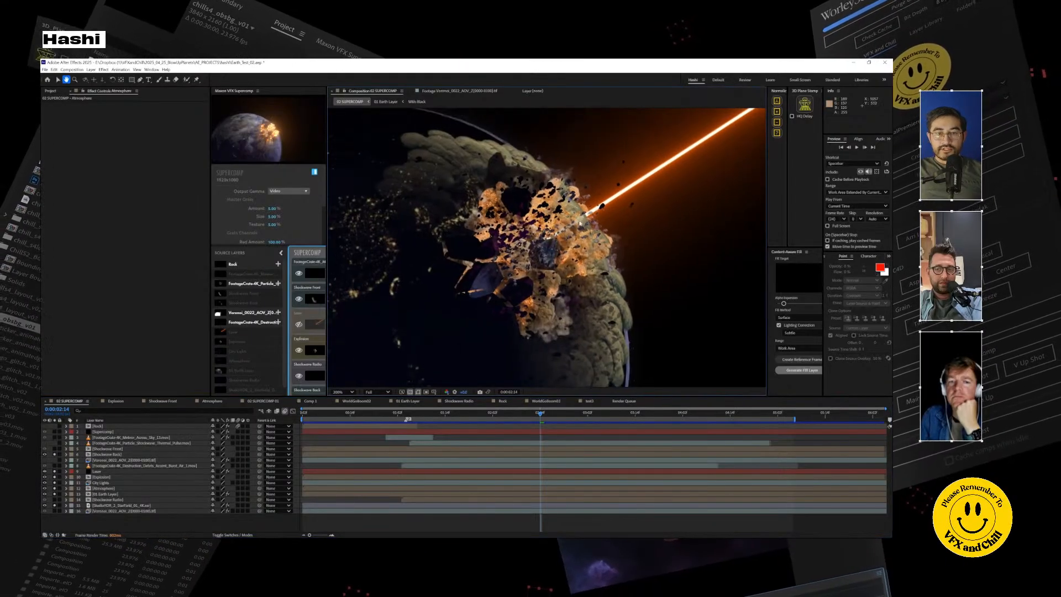
# Step: Locate the FootageCrate 4K Nuclear Shockwave clip in the stock folder and create a new composition from it
pyautogui.click(108, 454)
pyautogui.click(50, 91)
pyautogui.click(100, 219)
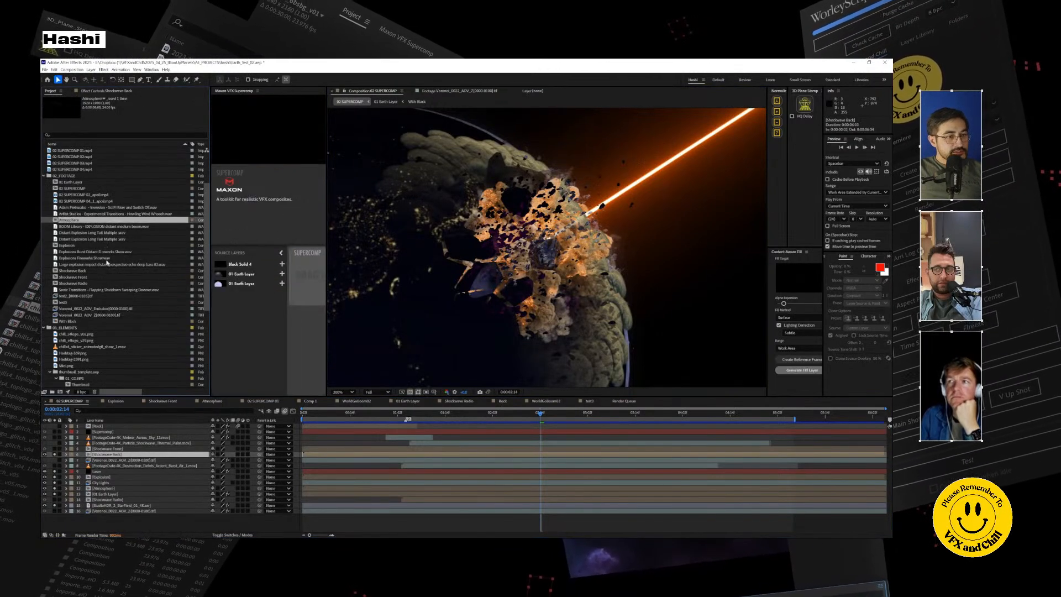
pyautogui.click(101, 283)
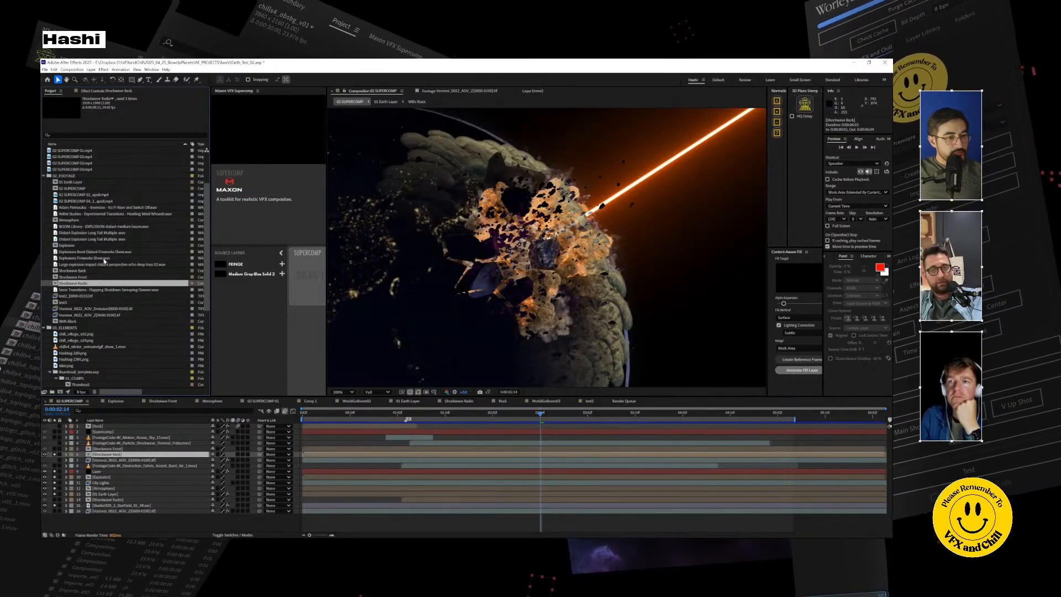
pyautogui.click(105, 208)
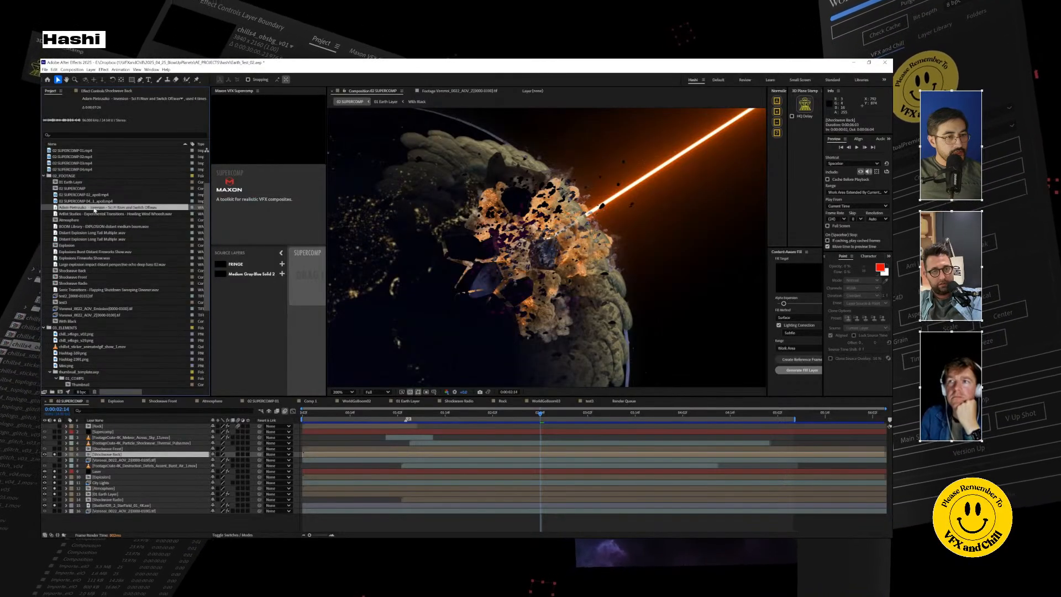
pyautogui.scroll(-6, 86, 356)
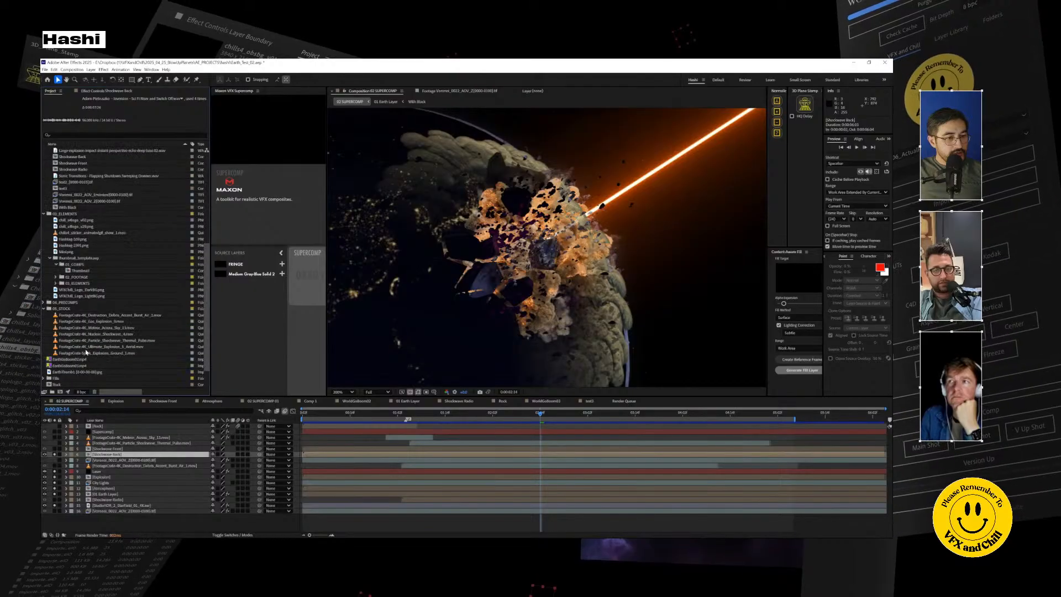
pyautogui.click(113, 334)
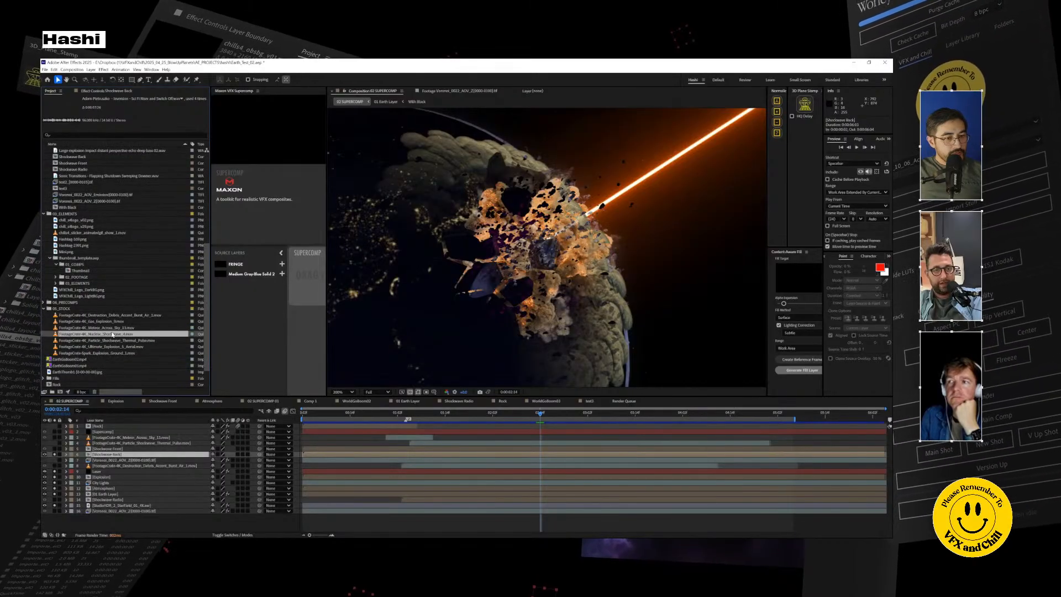
pyautogui.click(59, 393)
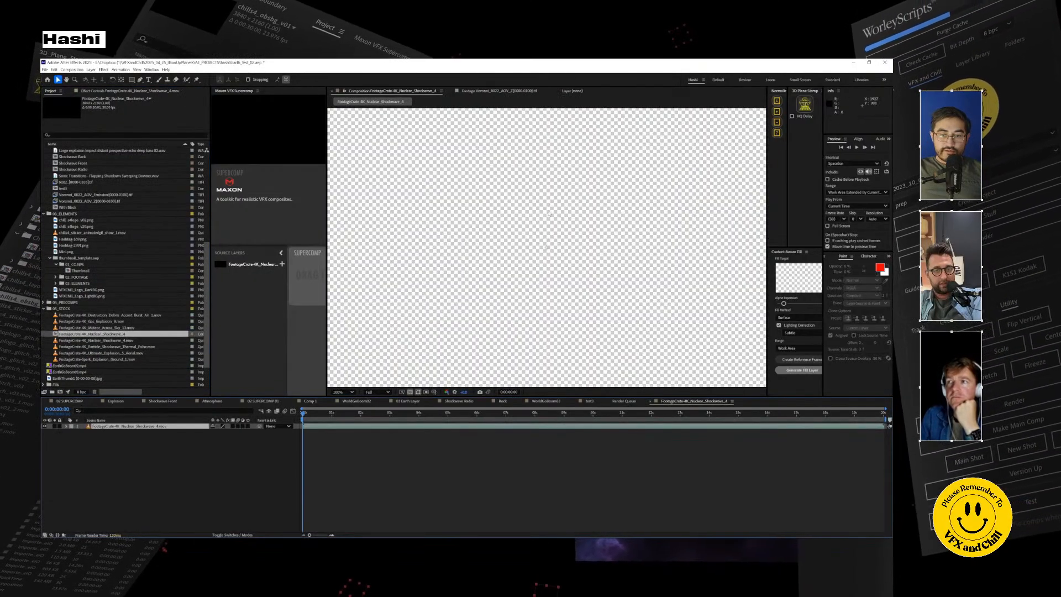
# Step: Scrub through the nuclear shockwave composition to examine how the smoke ring expands
pyautogui.moveTo(345, 416); pyautogui.dragTo(845, 407)
pyautogui.click(547, 413)
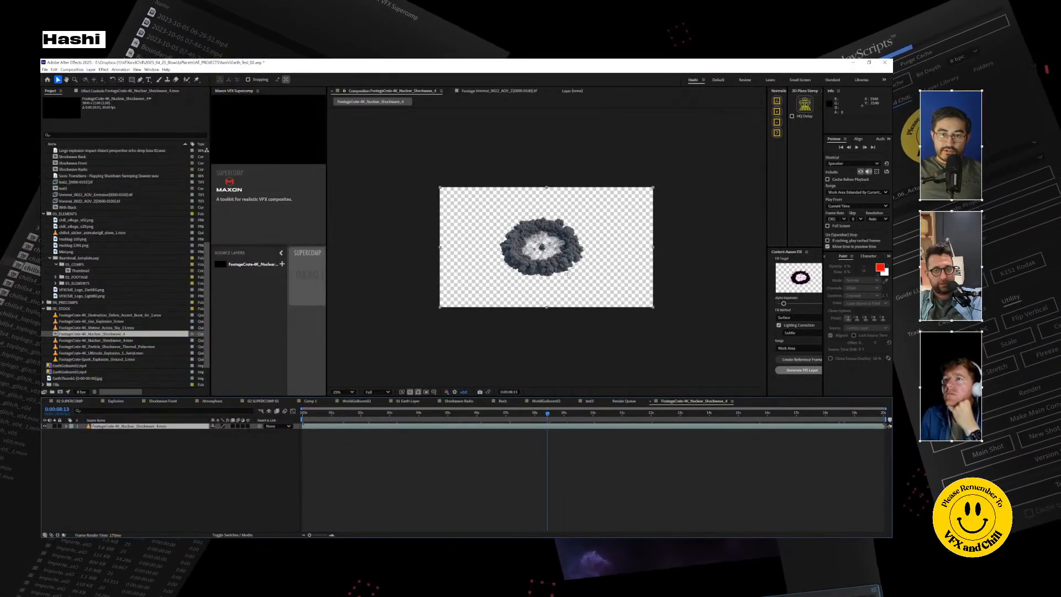
pyautogui.press('.')
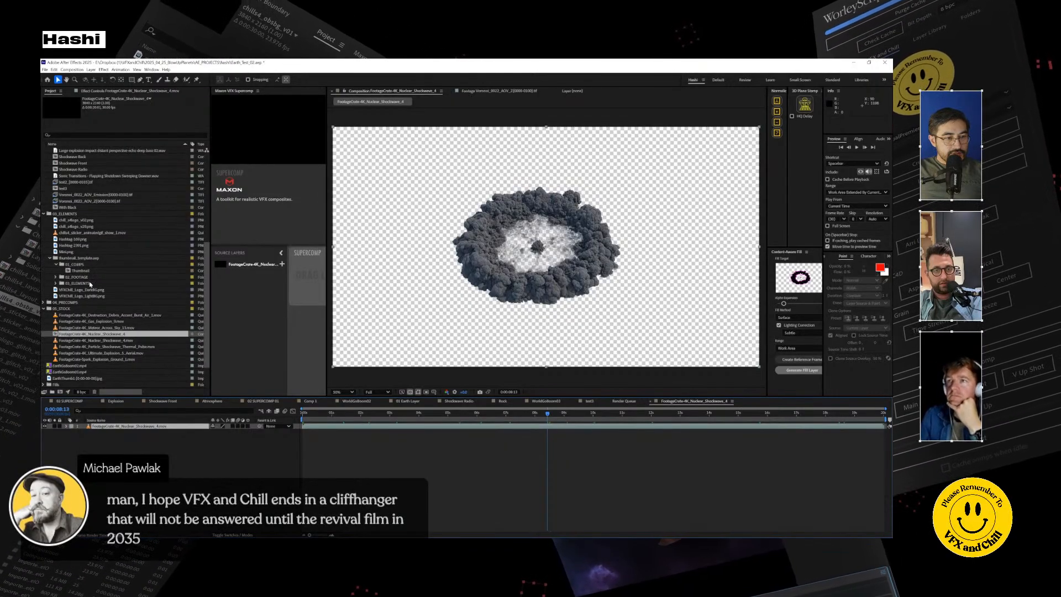
# Step: Add the test2 Earth image sequence beneath the shockwave layer and fit it to the composition
pyautogui.moveTo(68, 184); pyautogui.dragTo(331, 428)
pyautogui.press('Home')
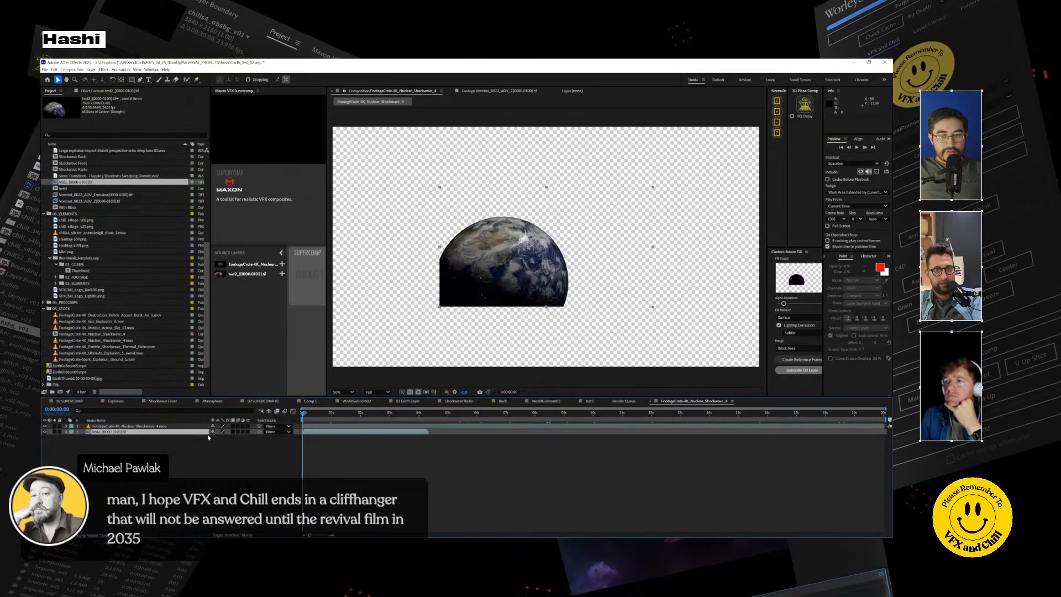
pyautogui.hotkey('ctrl', 'alt', 'f')
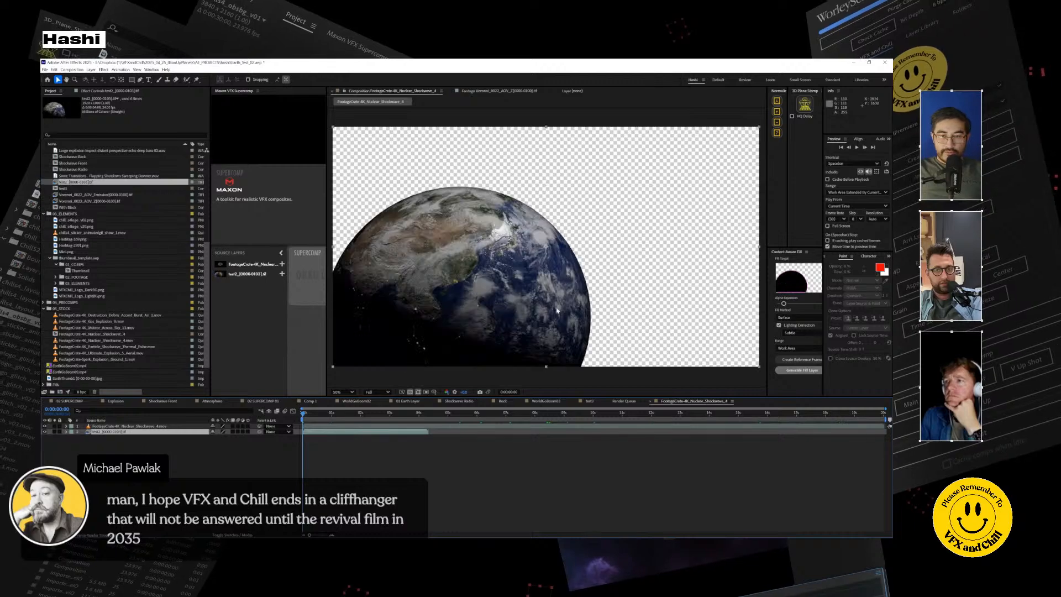
# Step: Slide the shockwave layer earlier in time, position its smoke ring over the Earth, and preview the result
pyautogui.click(478, 428)
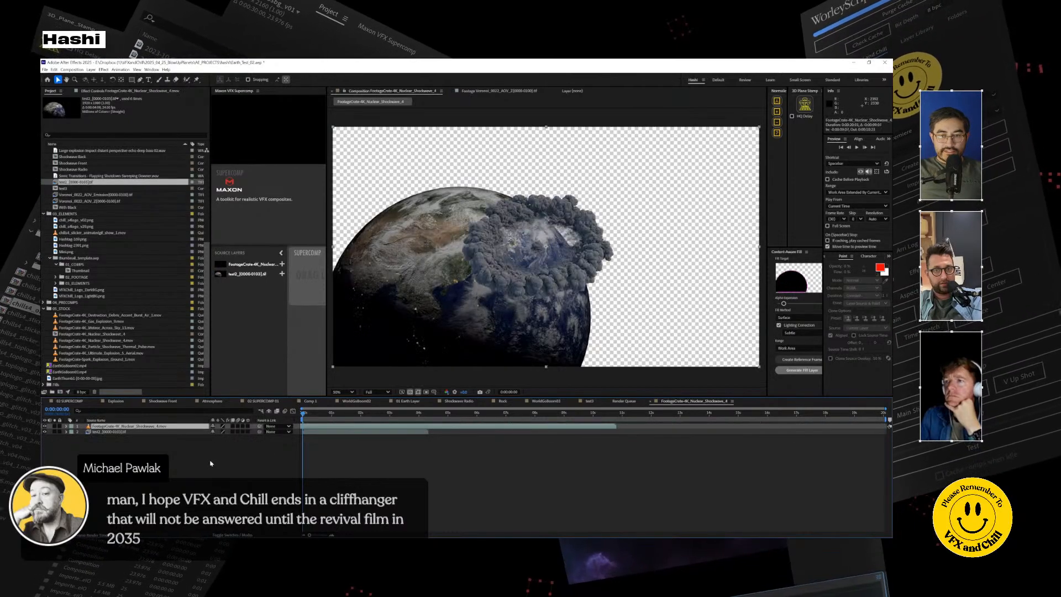
pyautogui.moveTo(590, 234); pyautogui.dragTo(522, 232)
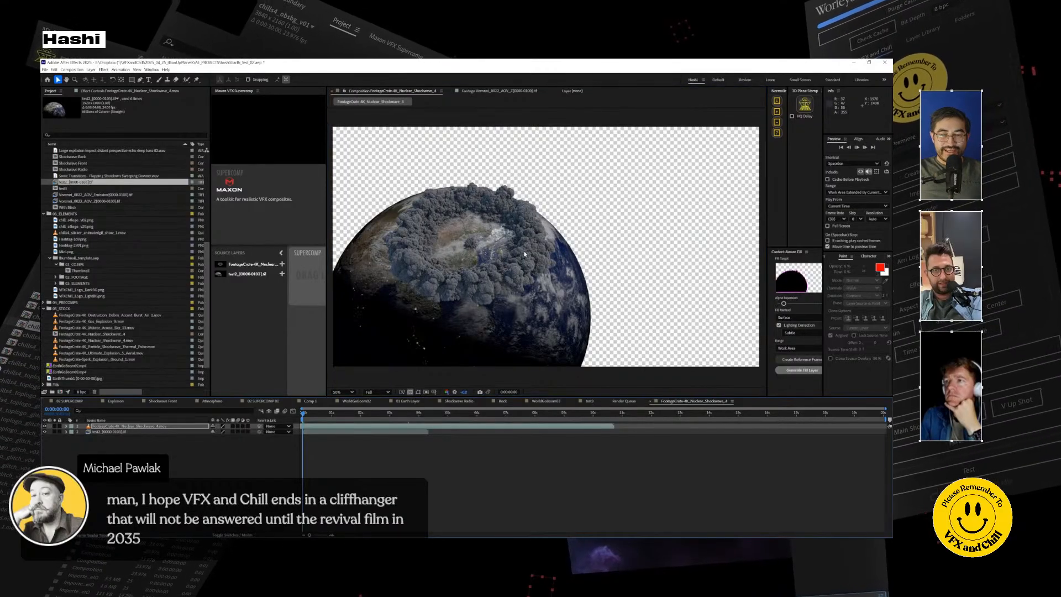
pyautogui.press('space')
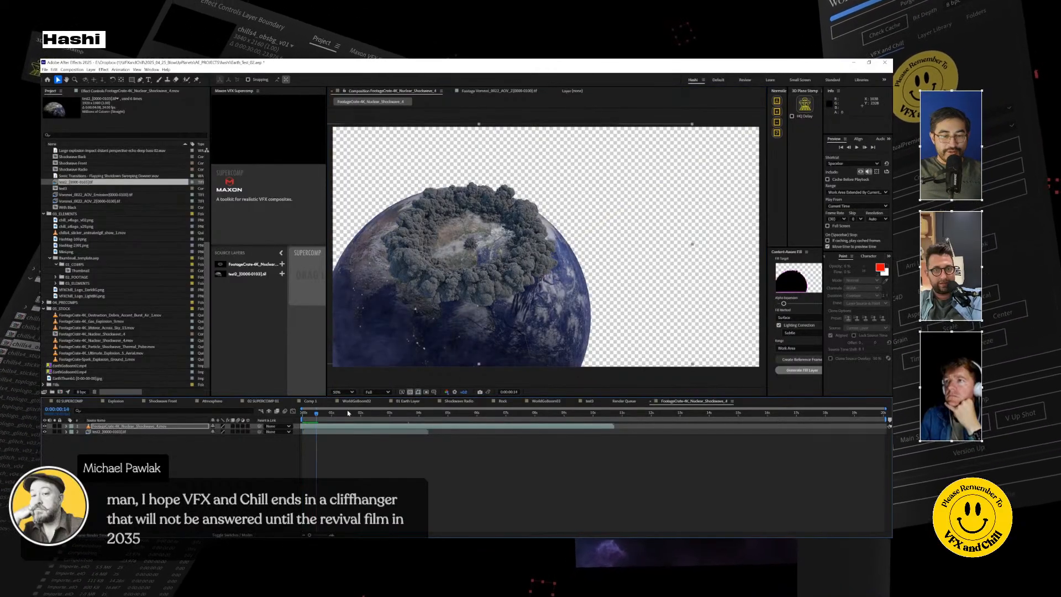
pyautogui.press('space')
pyautogui.moveTo(555, 268)
pyautogui.mouseDown()
pyautogui.moveTo(541, 276)
pyautogui.moveTo(514, 172)
pyautogui.moveTo(561, 240)
pyautogui.moveTo(539, 285)
pyautogui.moveTo(541, 255)
pyautogui.mouseUp()
# Step: Find and apply the Optics Compensation effect to the shockwave layer
pyautogui.hotkey('ctrl', 'space')
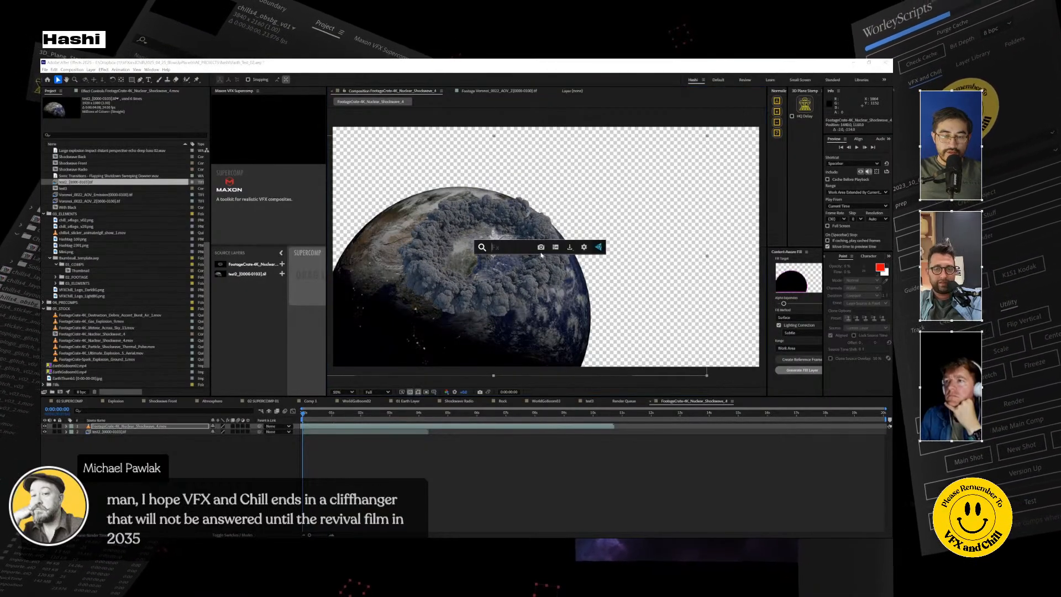
pyautogui.write('op')
pyautogui.press('Down')
pyautogui.press('Down')
pyautogui.press('Down')
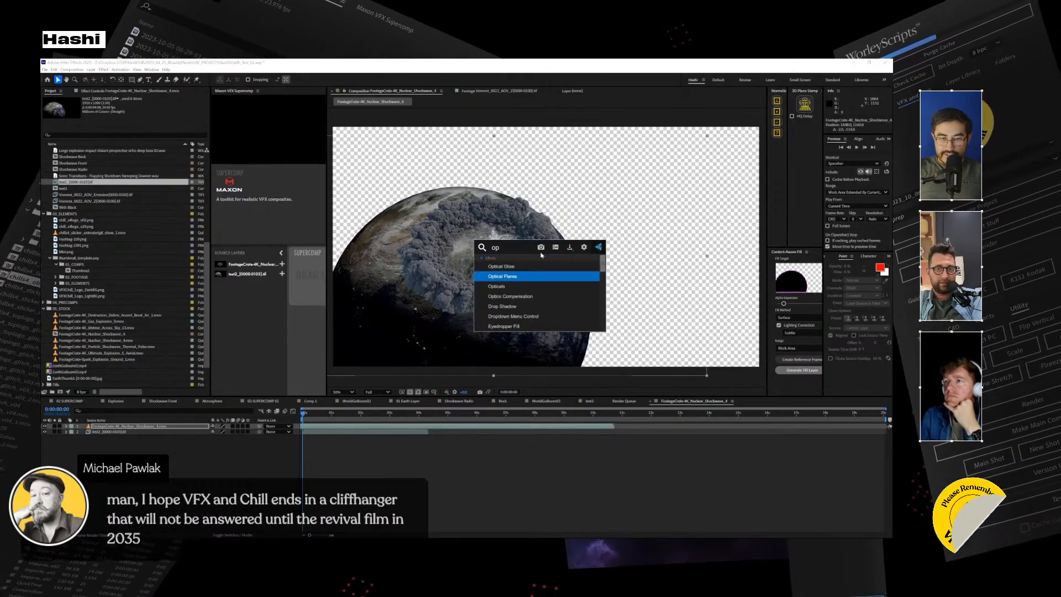
pyautogui.press('Return')
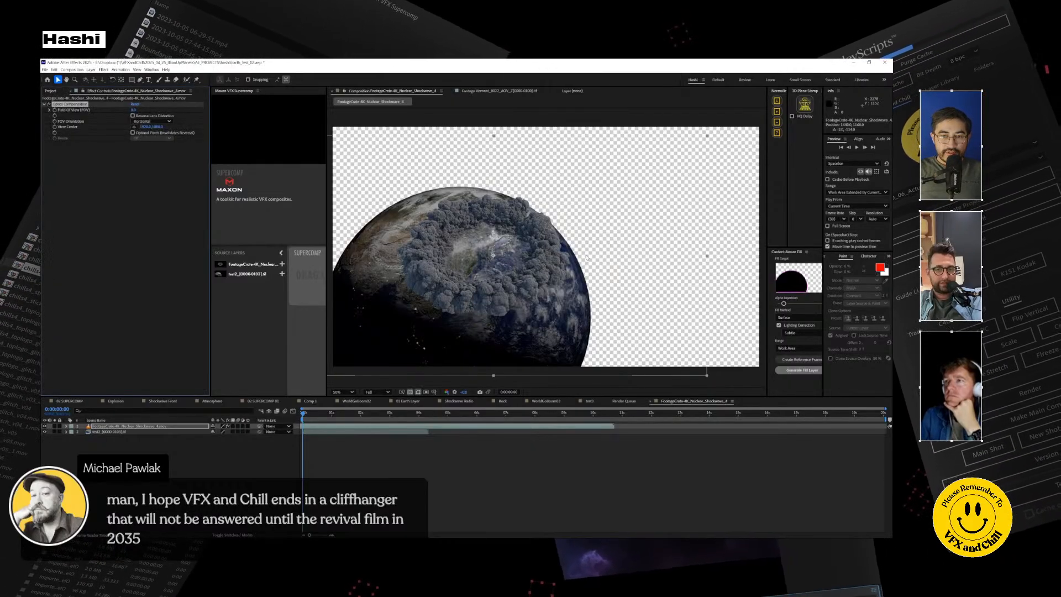
# Step: Increase Optics Compensation's Field Of View to warp the smoke ring and shift its View Center to match the Earth's curvature
pyautogui.moveTo(133, 110); pyautogui.dragTo(156, 110)
pyautogui.moveTo(241, 132); pyautogui.dragTo(591, 156)
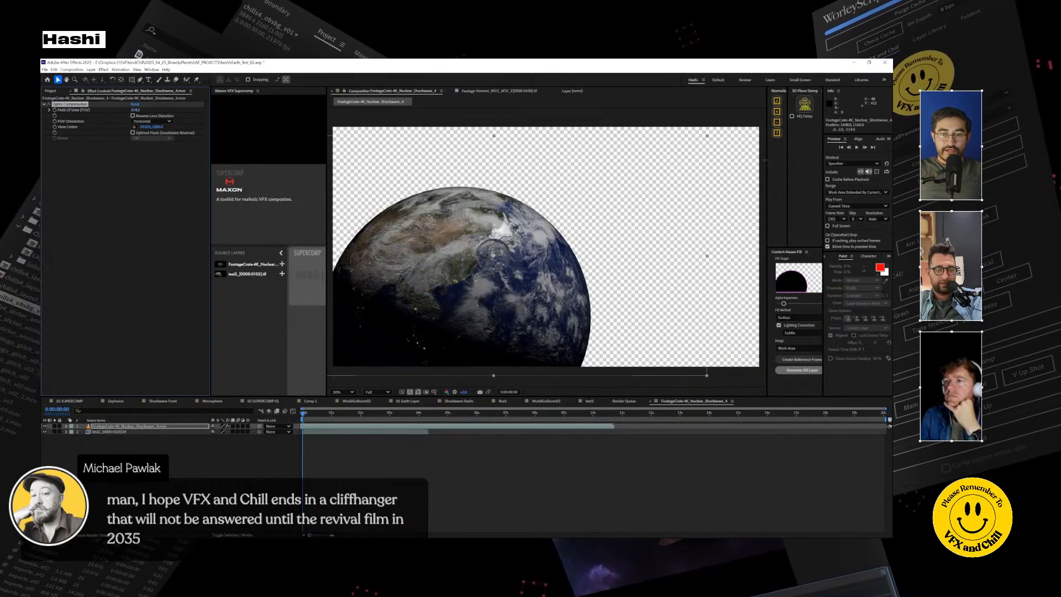
pyautogui.moveTo(580, 172); pyautogui.dragTo(615, 175)
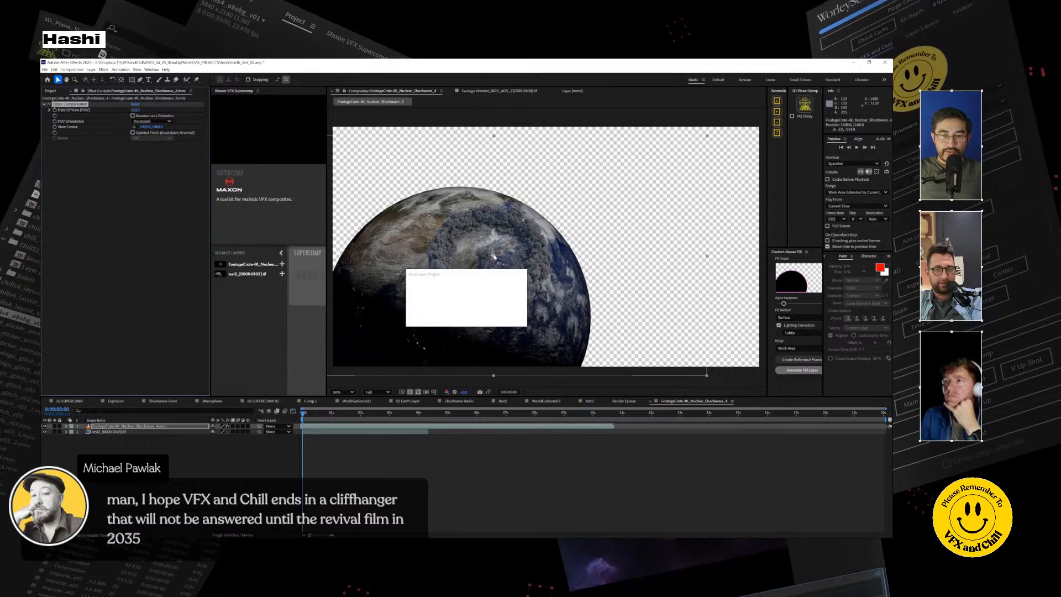
pyautogui.moveTo(494, 255); pyautogui.dragTo(509, 272)
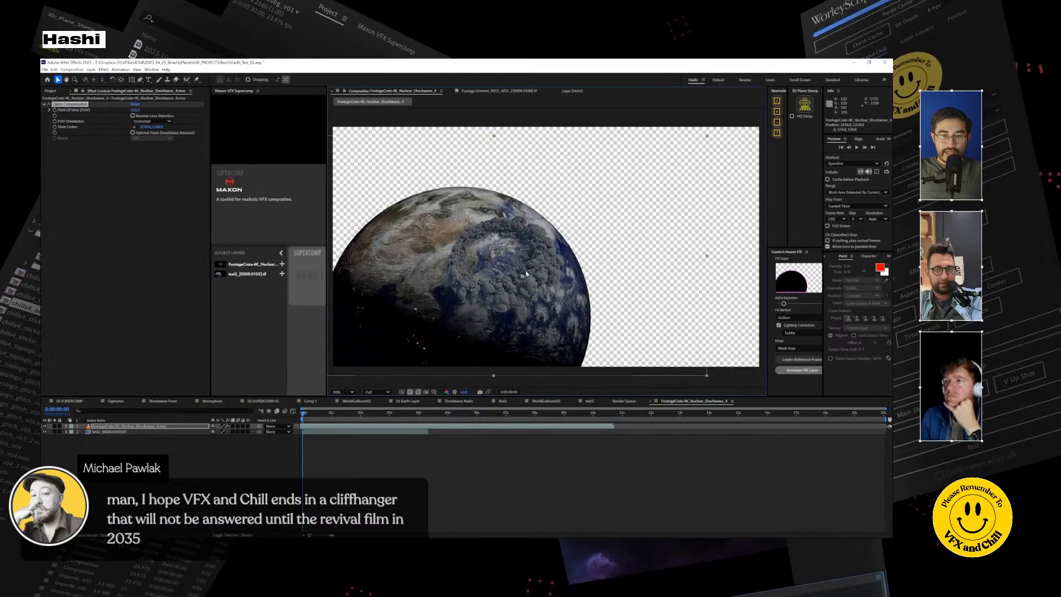
pyautogui.moveTo(448, 285); pyautogui.dragTo(524, 255)
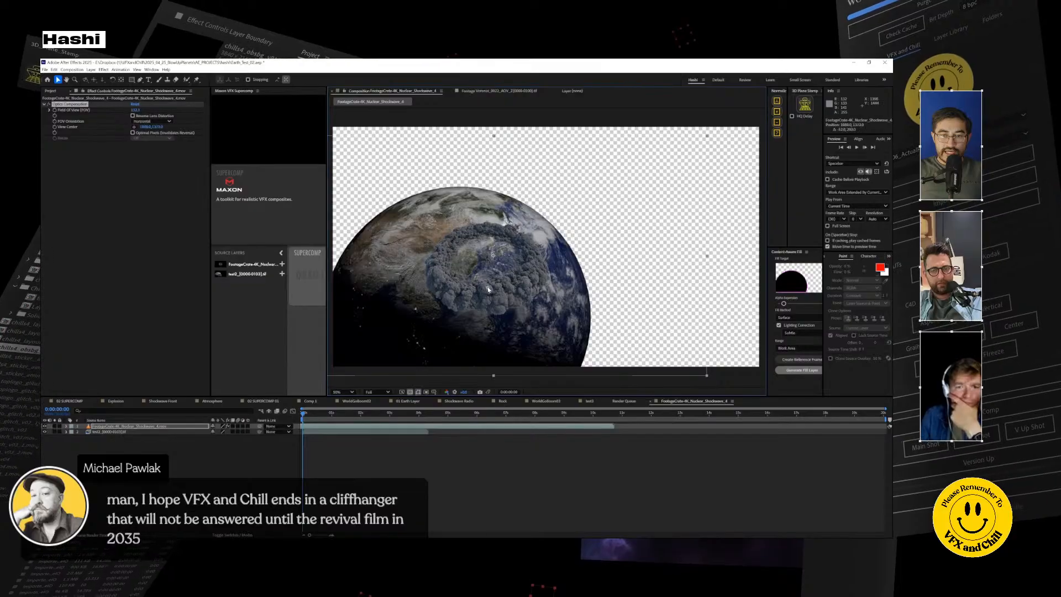
pyautogui.moveTo(482, 305); pyautogui.dragTo(486, 282)
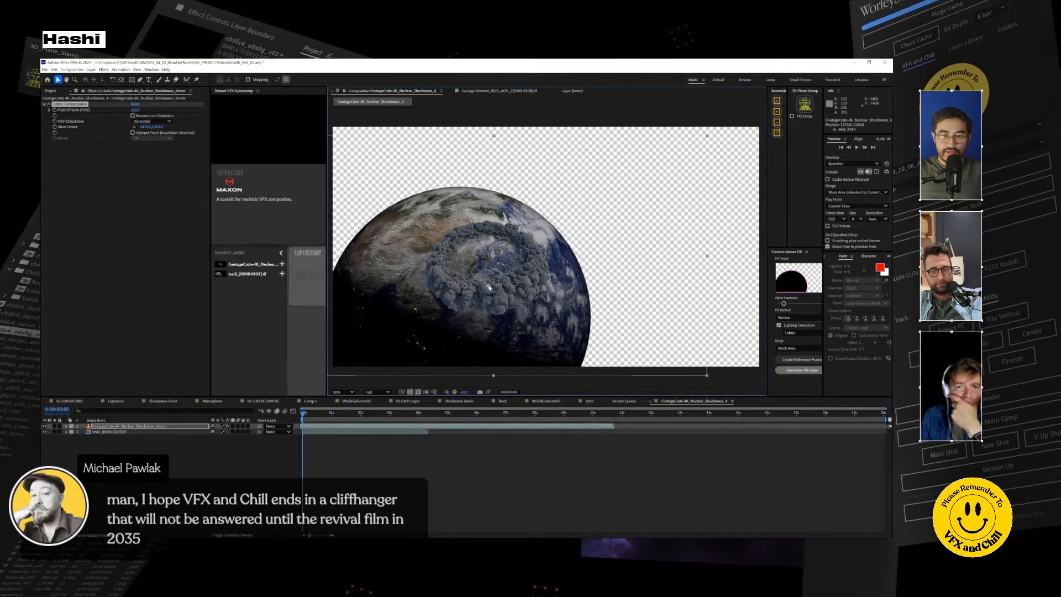
# Step: Rotate the shockwave layer about 68° clockwise, then scale it up to about 140% over the Earth's sunlit side
pyautogui.moveTo(531, 153); pyautogui.dragTo(602, 253)
pyautogui.press(',')
pyautogui.press(',')
pyautogui.press('s')
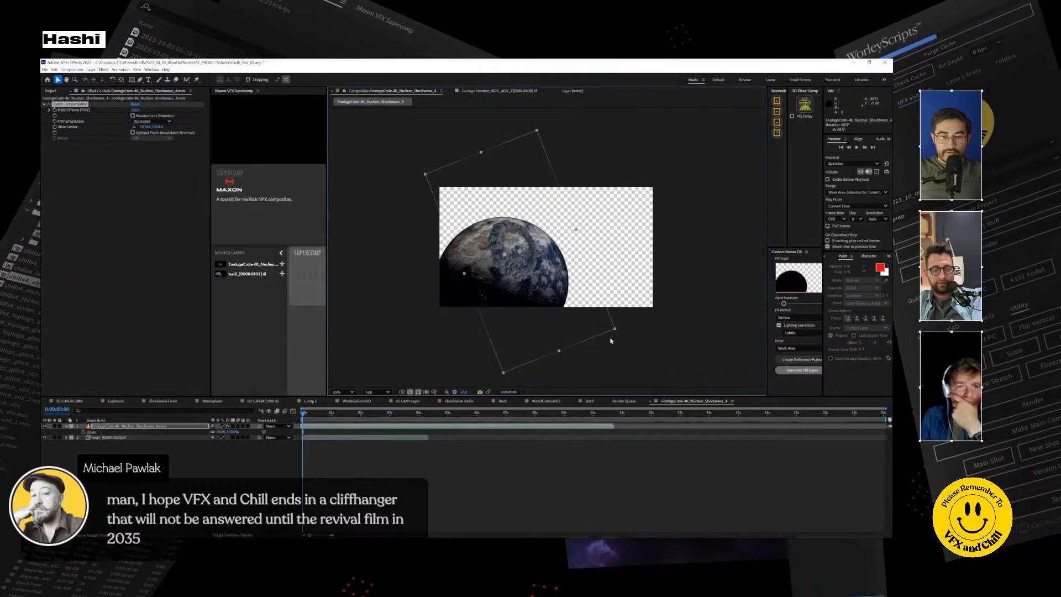
pyautogui.moveTo(615, 329); pyautogui.dragTo(657, 362)
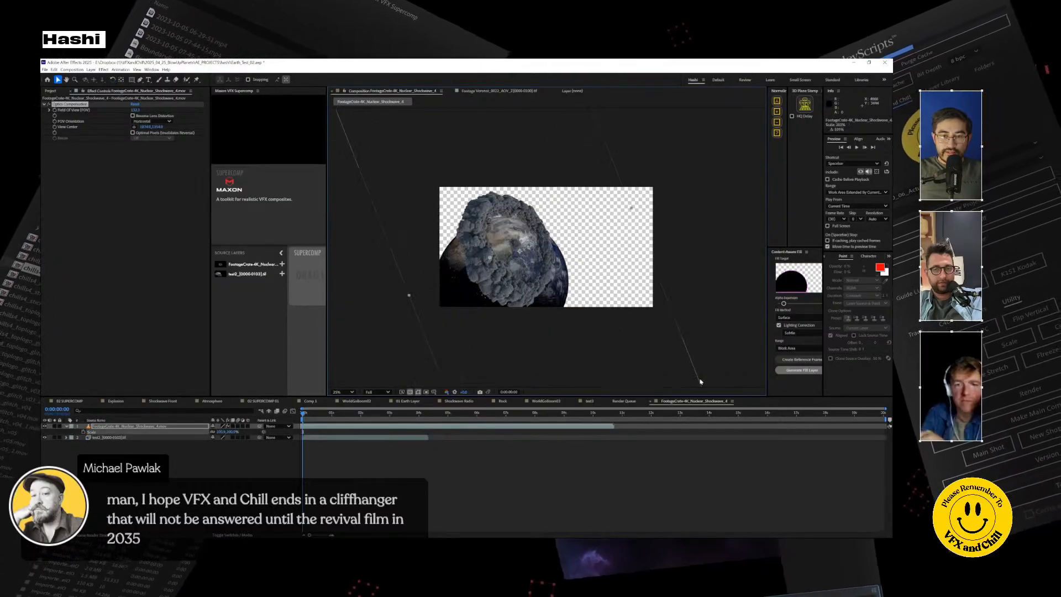
pyautogui.moveTo(639, 321); pyautogui.dragTo(655, 330)
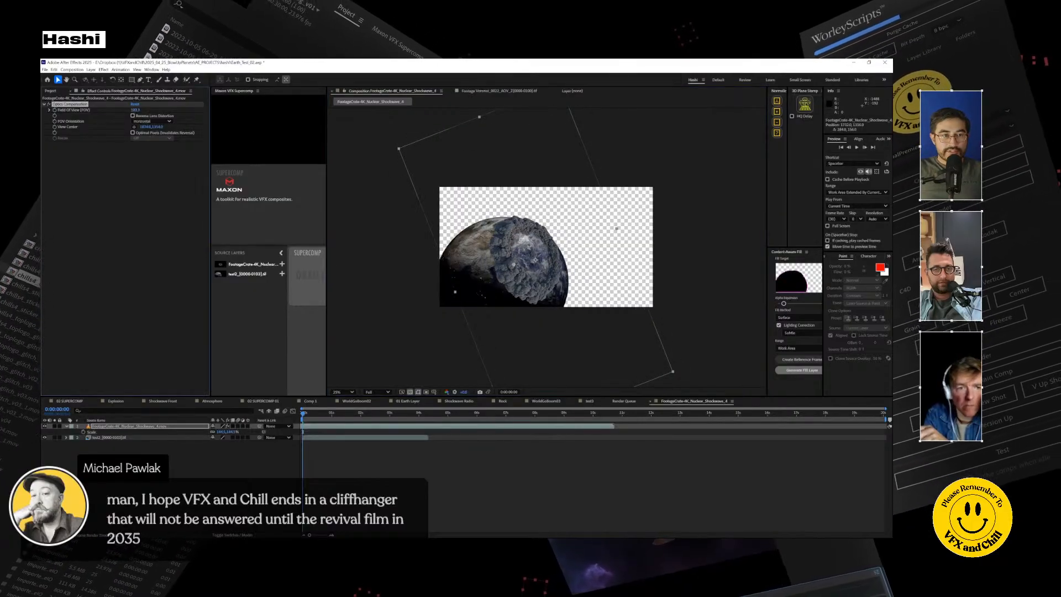
# Step: Fine-tune the Field Of View distortion and nudge the shockwave layer closer to the Earth's edge
pyautogui.moveTo(209, 107); pyautogui.dragTo(245, 107)
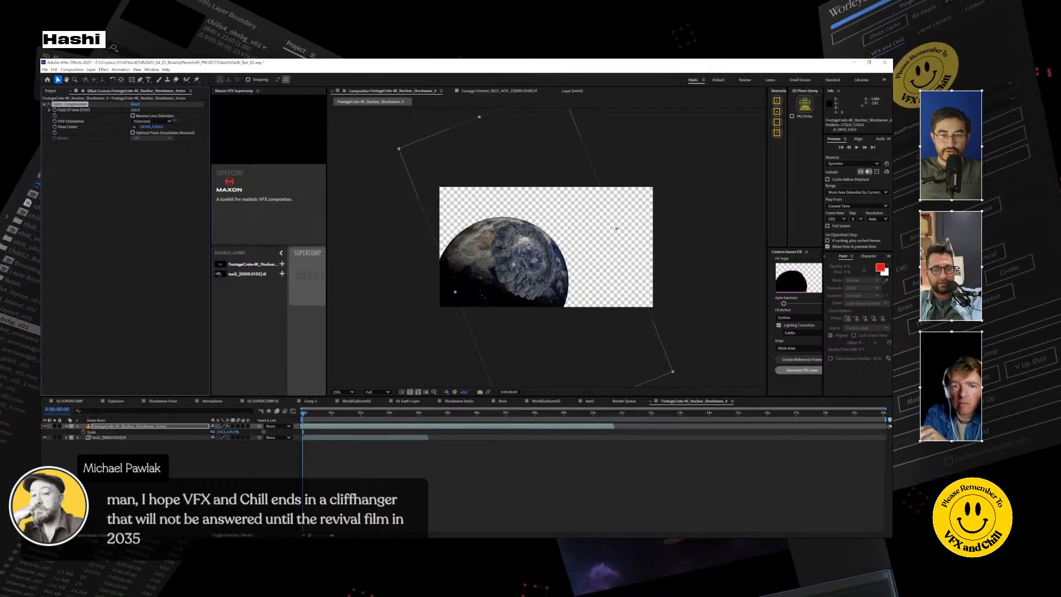
pyautogui.moveTo(135, 110); pyautogui.dragTo(126, 110)
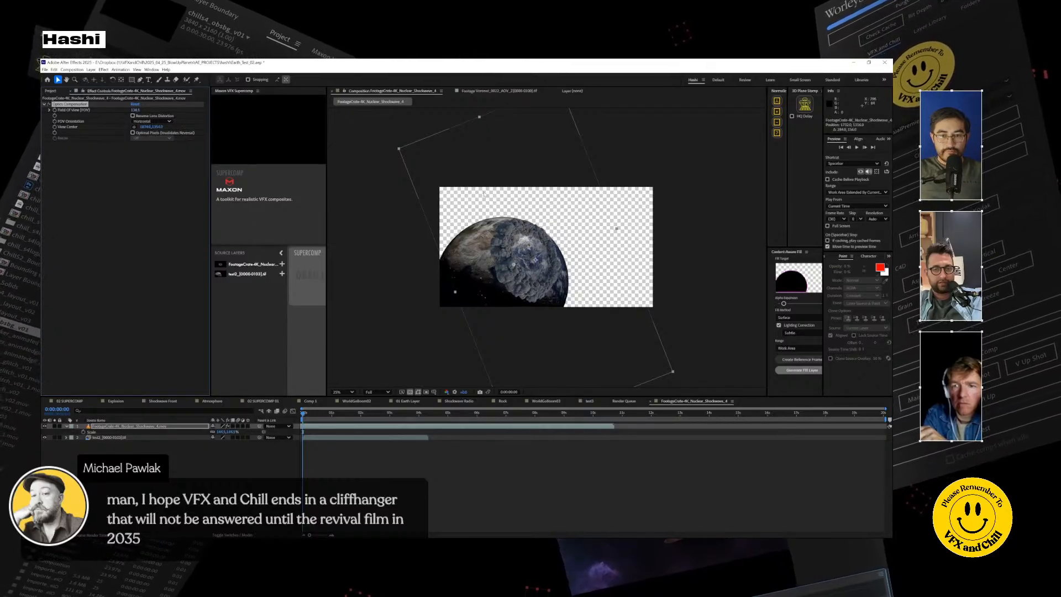
pyautogui.moveTo(565, 281); pyautogui.dragTo(574, 291)
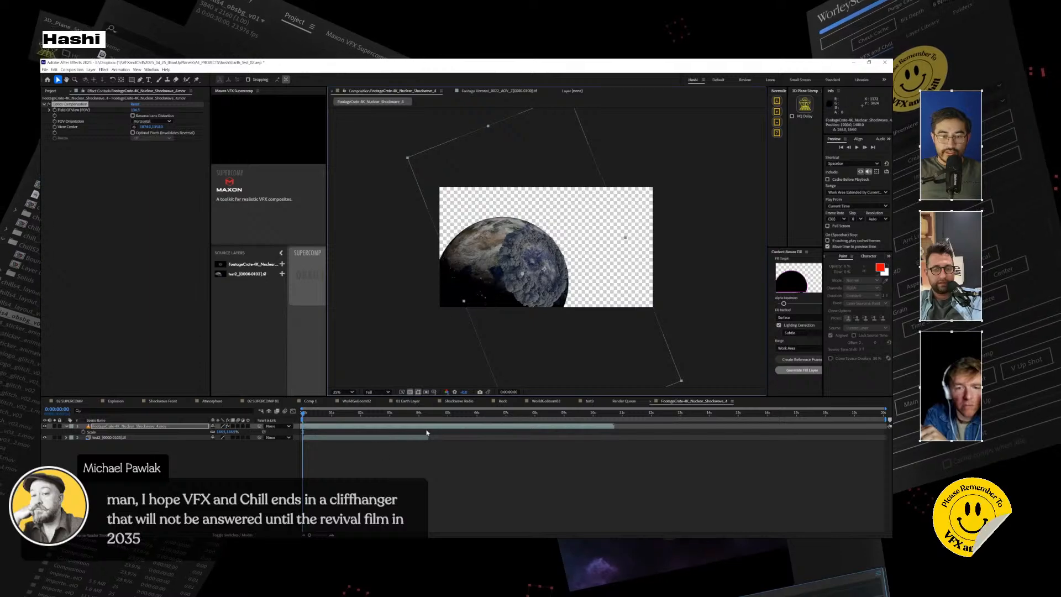
# Step: Slide the shockwave layer in time to choose how far the ring has spread at the first frame
pyautogui.moveTo(556, 428); pyautogui.dragTo(611, 413)
pyautogui.scroll(1, 516, 303)
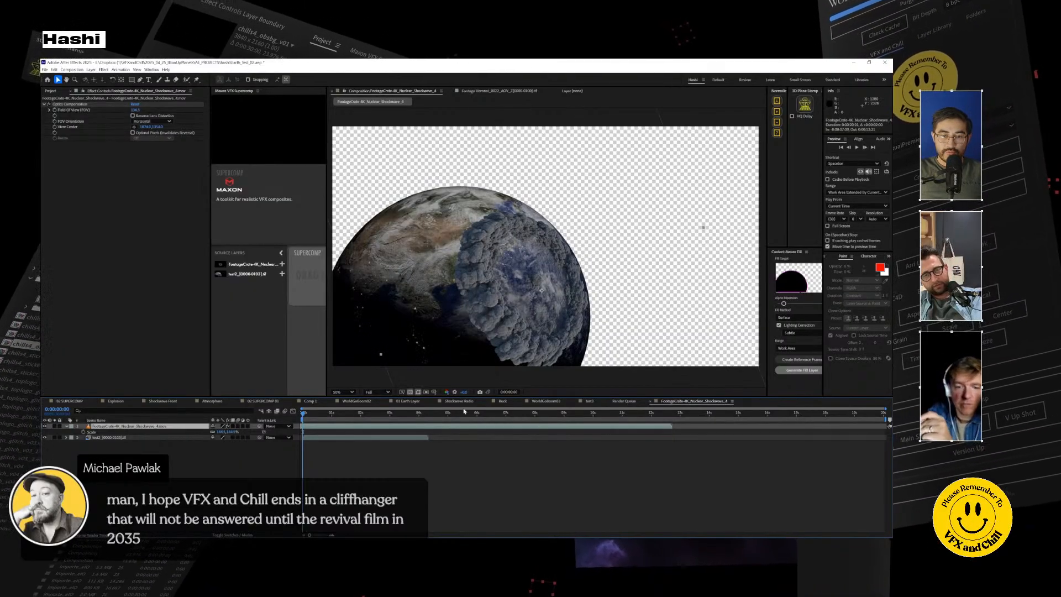
pyautogui.moveTo(631, 424); pyautogui.dragTo(522, 425)
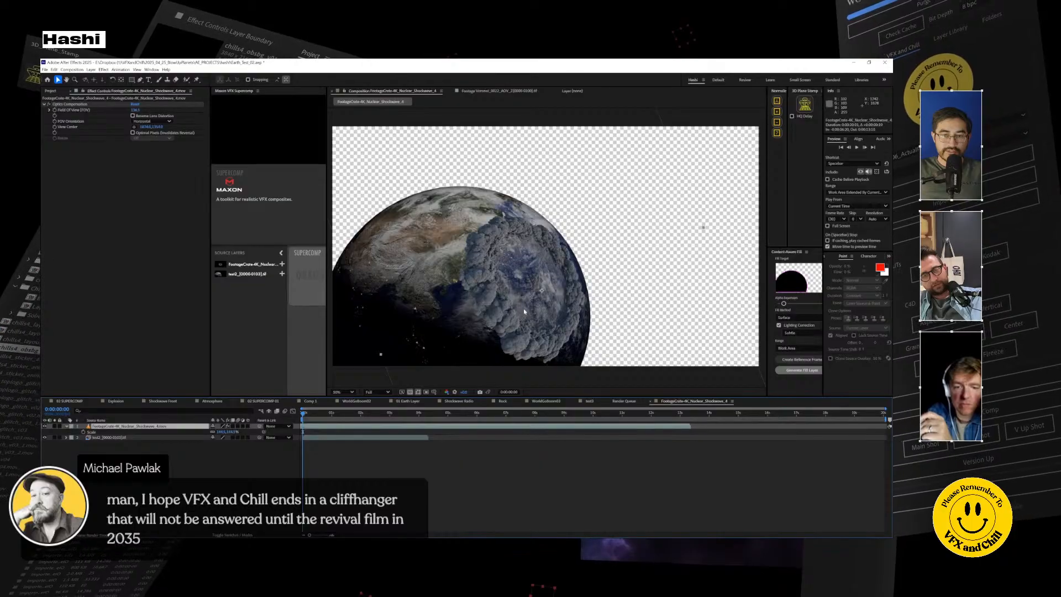
# Step: Reposition the Optics Compensation View Center so the smoke ring wraps more closely around the Earth's curvature
pyautogui.click(75, 105)
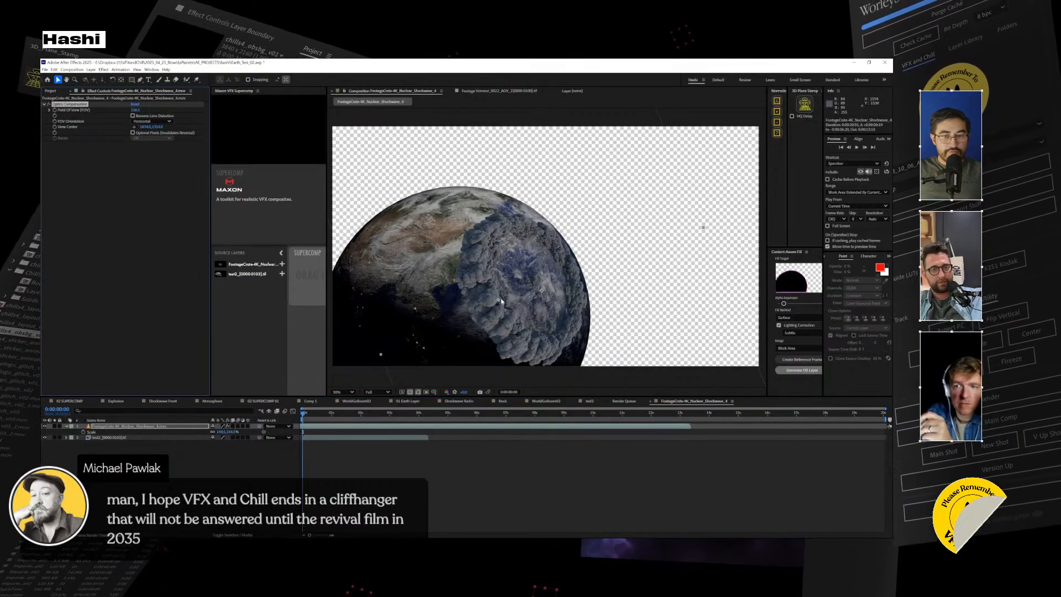
pyautogui.moveTo(501, 301)
pyautogui.mouseDown()
pyautogui.moveTo(620, 216)
pyautogui.moveTo(486, 238)
pyautogui.moveTo(276, 237)
pyautogui.moveTo(703, 210)
pyautogui.moveTo(462, 112)
pyautogui.moveTo(417, 288)
pyautogui.moveTo(359, 260)
pyautogui.moveTo(552, 216)
pyautogui.moveTo(497, 243)
pyautogui.moveTo(512, 204)
pyautogui.moveTo(464, 323)
pyautogui.moveTo(569, 221)
pyautogui.moveTo(469, 343)
pyautogui.moveTo(625, 221)
pyautogui.moveTo(442, 309)
pyautogui.moveTo(501, 257)
pyautogui.moveTo(552, 238)
pyautogui.moveTo(514, 332)
pyautogui.moveTo(552, 226)
pyautogui.moveTo(488, 335)
pyautogui.moveTo(497, 301)
pyautogui.moveTo(486, 313)
pyautogui.moveTo(502, 301)
pyautogui.mouseUp()
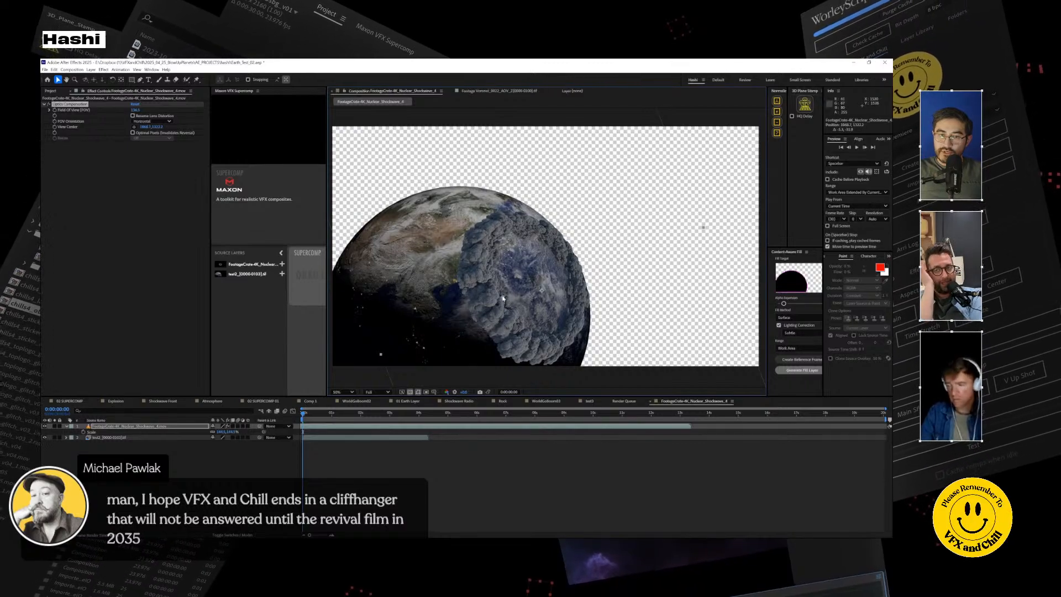
pyautogui.scroll(-4, 502, 296)
pyautogui.scroll(4, 502, 296)
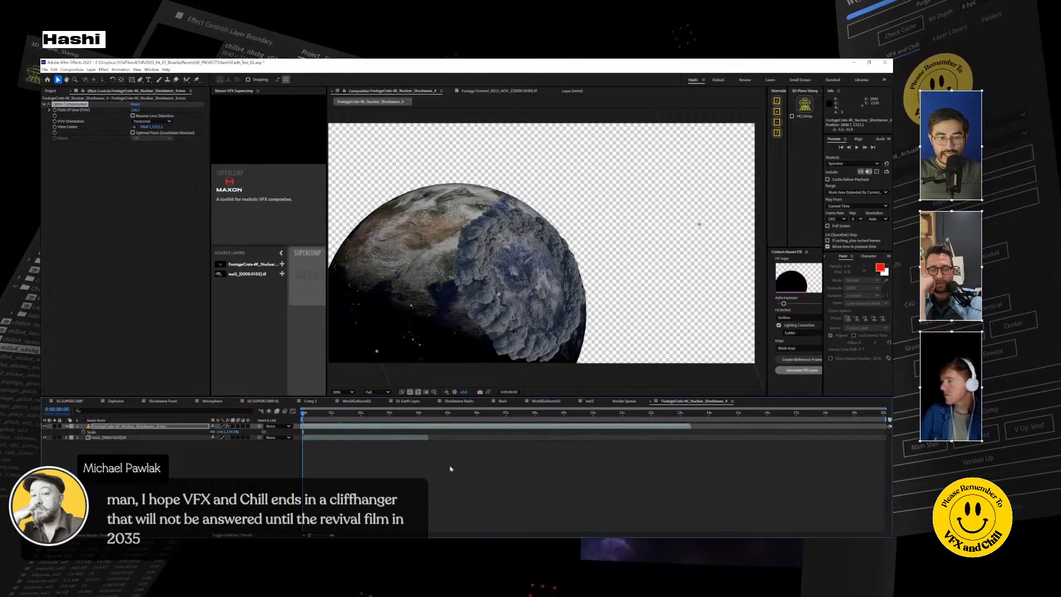
# Step: Return to the 02 SUPERCOMP composition, solo the Supercomp layer and enlarge the composition viewer
pyautogui.click(68, 402)
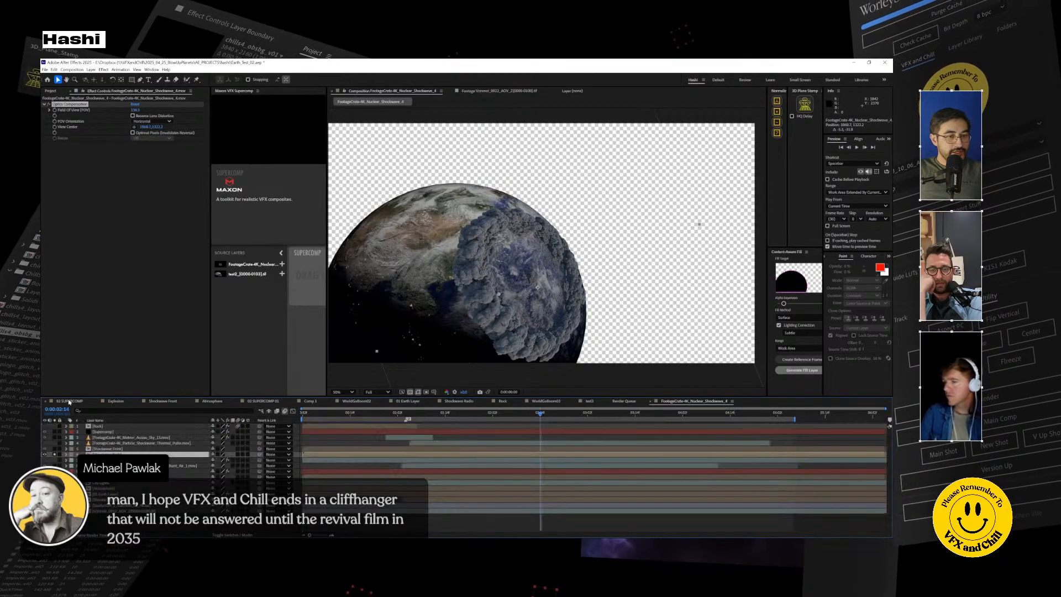
pyautogui.moveTo(327, 301); pyautogui.dragTo(484, 301)
pyautogui.click(605, 196)
pyautogui.hotkey('ctrl', 'z')
pyautogui.click(54, 431)
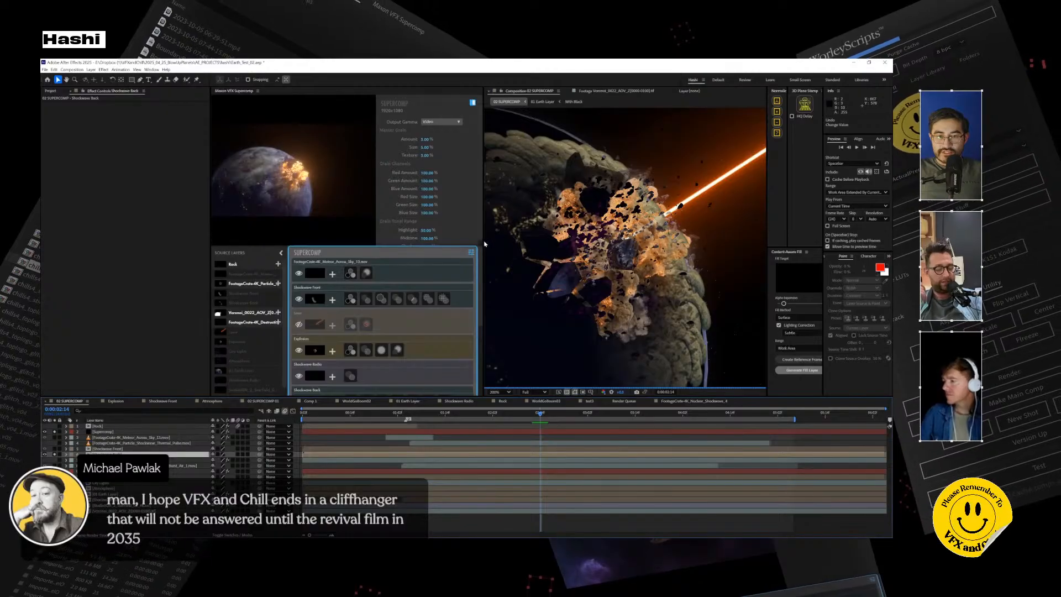
pyautogui.moveTo(483, 244); pyautogui.dragTo(285, 256)
pyautogui.scroll(-1, 499, 292)
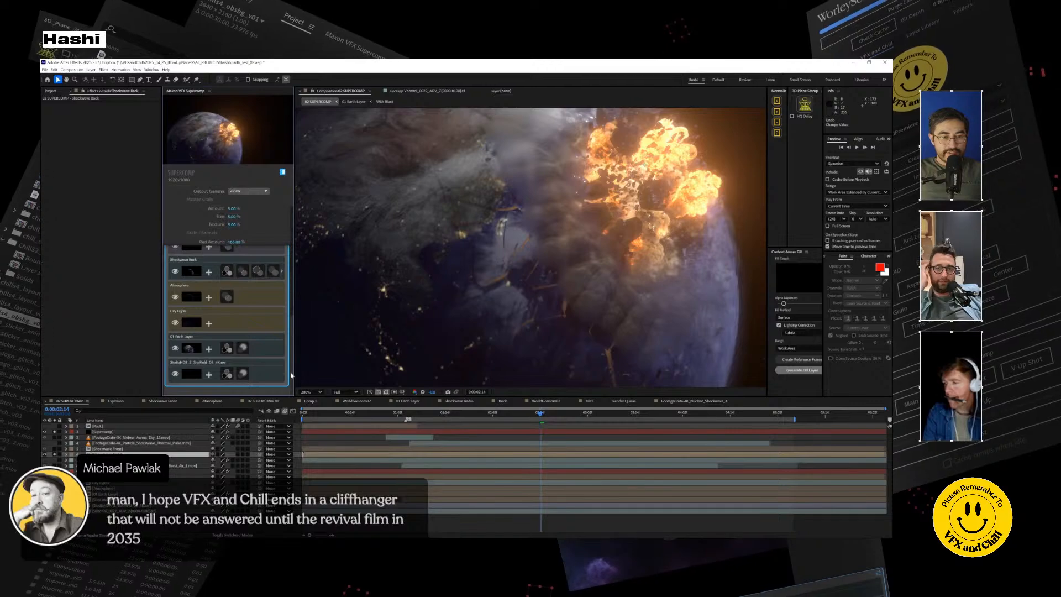
# Step: Check the Optical Glow on the 01 Earth Layer, and add an Optical Glow to the City Lights layer
pyautogui.click(265, 347)
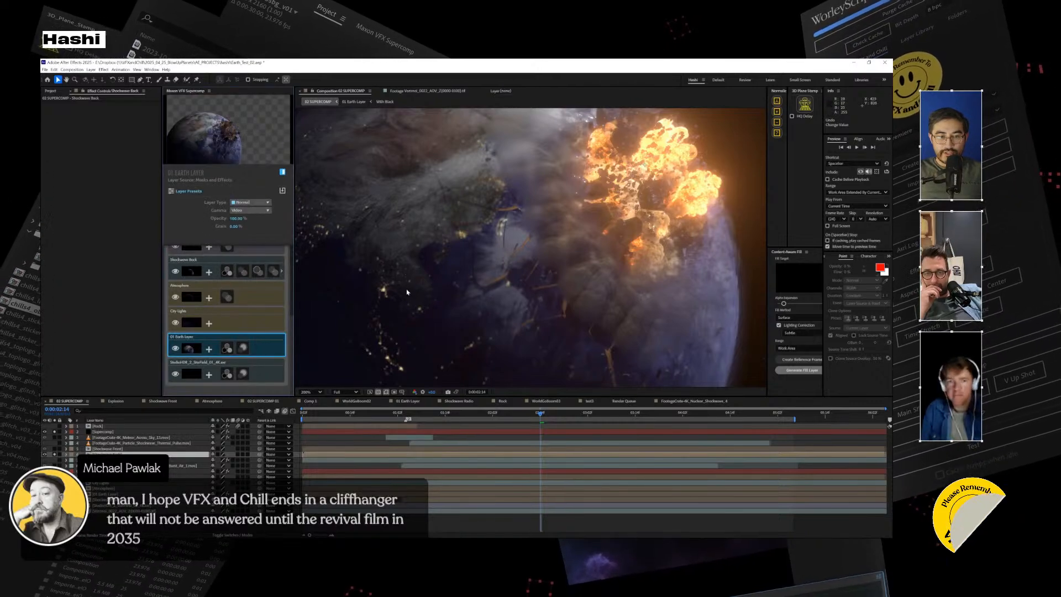
pyautogui.click(241, 348)
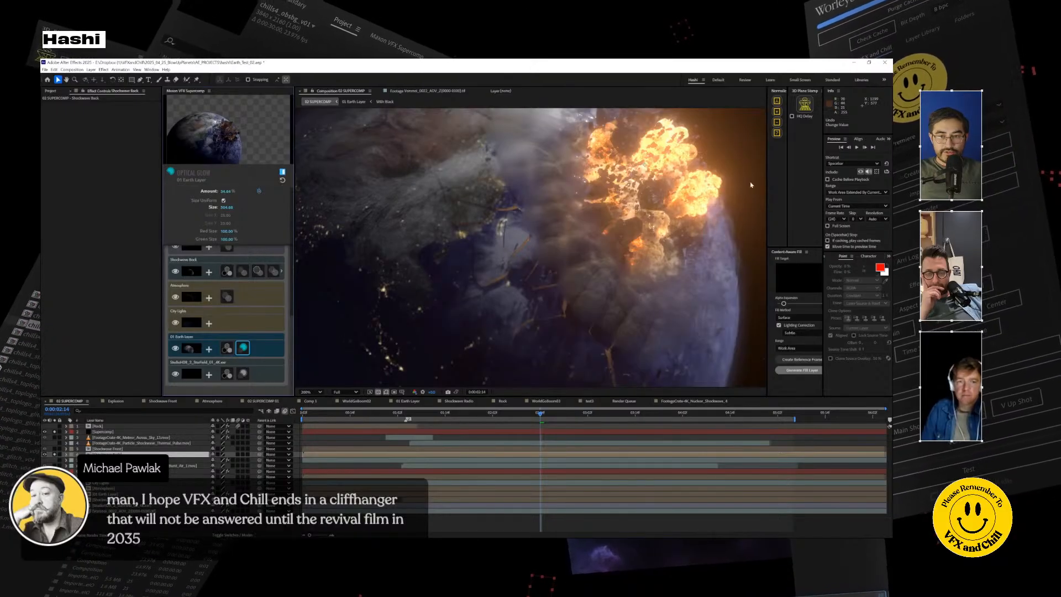
pyautogui.click(236, 325)
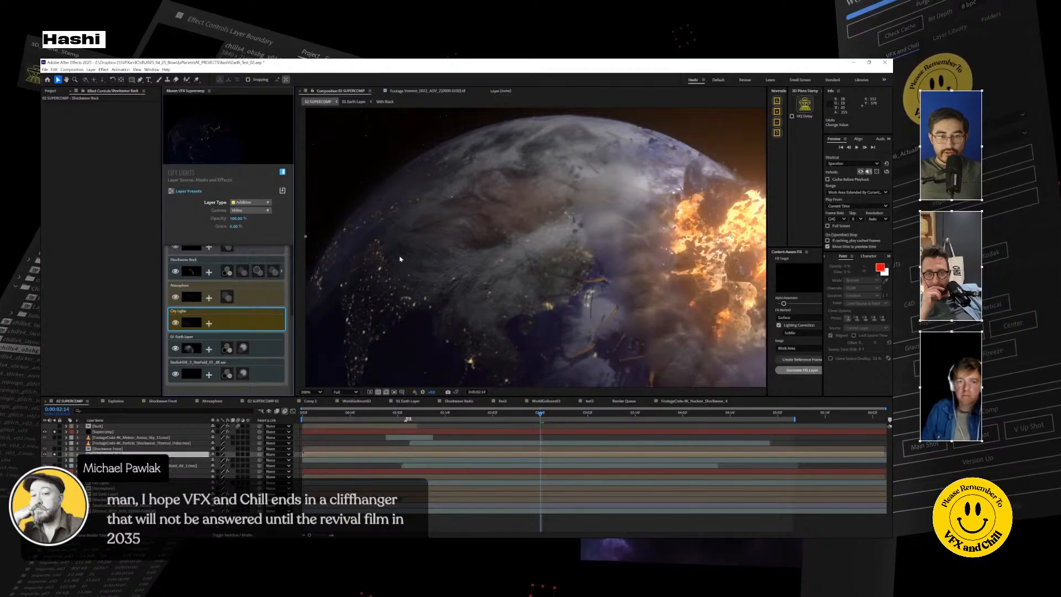
pyautogui.click(209, 323)
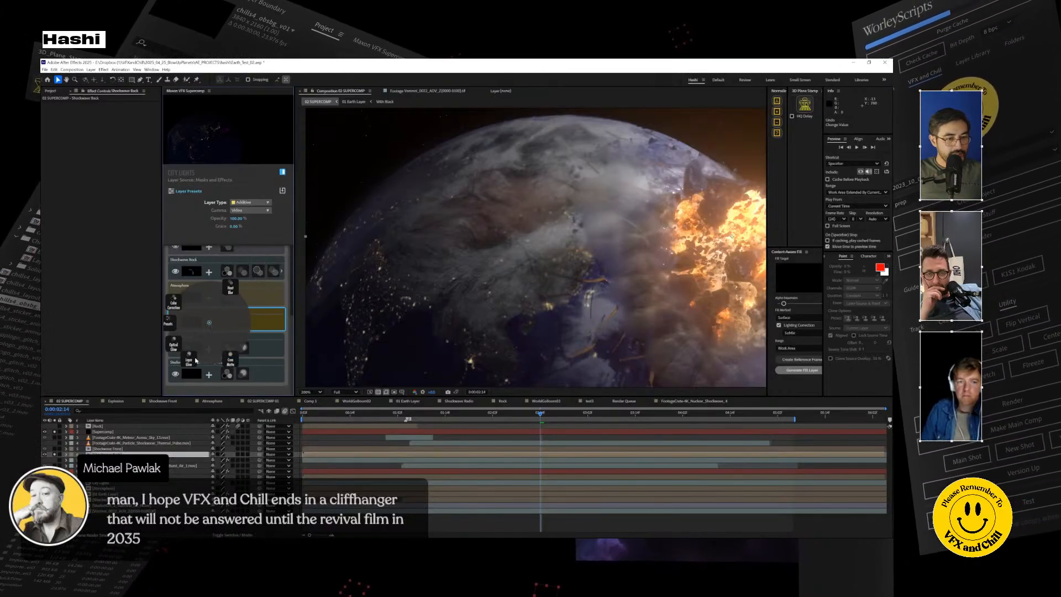
pyautogui.click(174, 345)
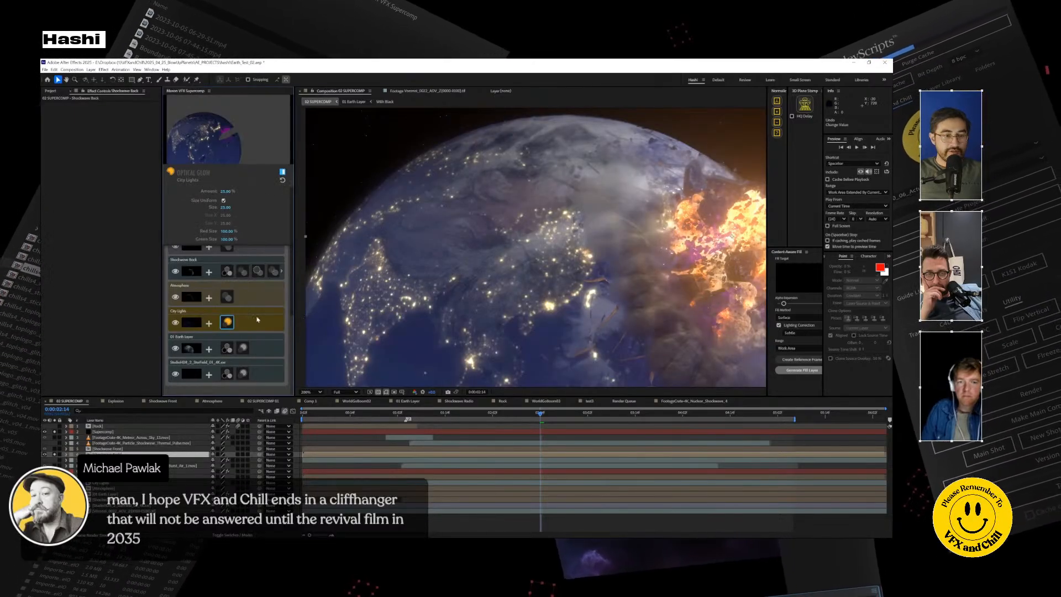
# Step: Raise Highlights Only on the City Lights Optical Glow to about 93% and review the glow's other settings
pyautogui.click(225, 191)
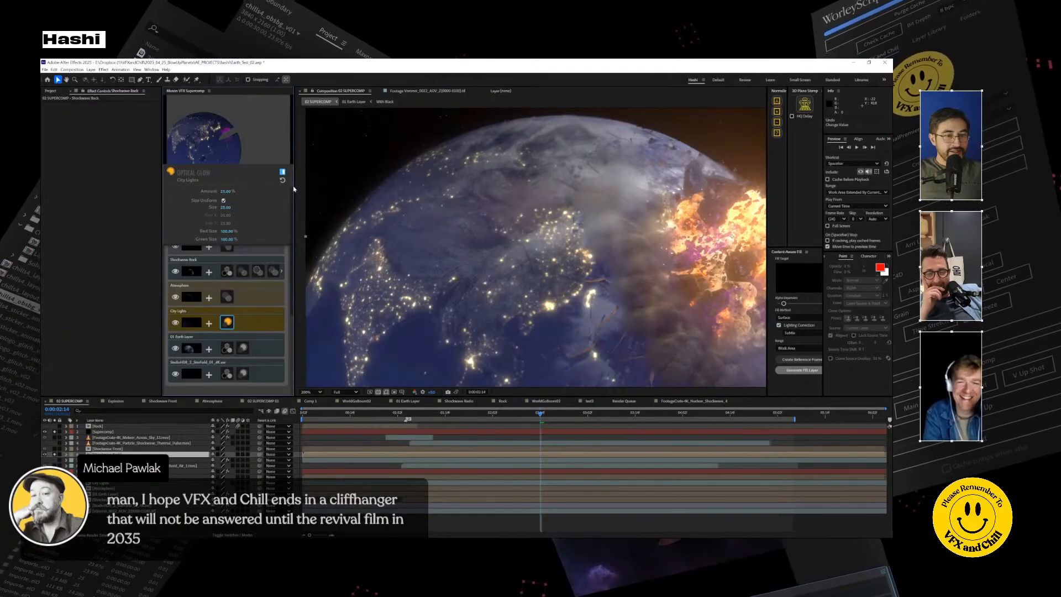
pyautogui.scroll(-4, 252, 207)
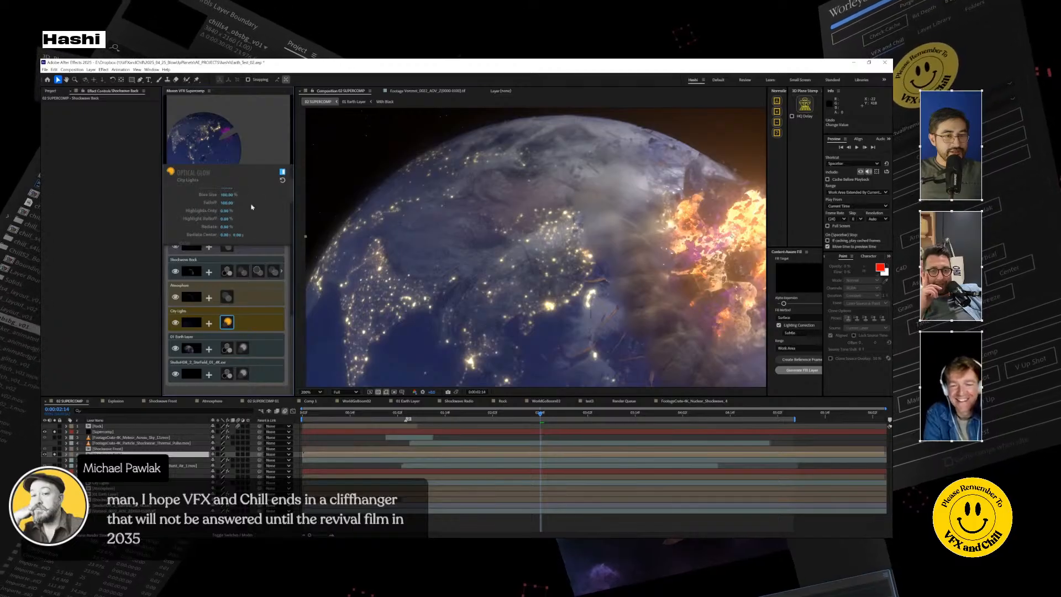
pyautogui.moveTo(225, 209); pyautogui.dragTo(259, 210)
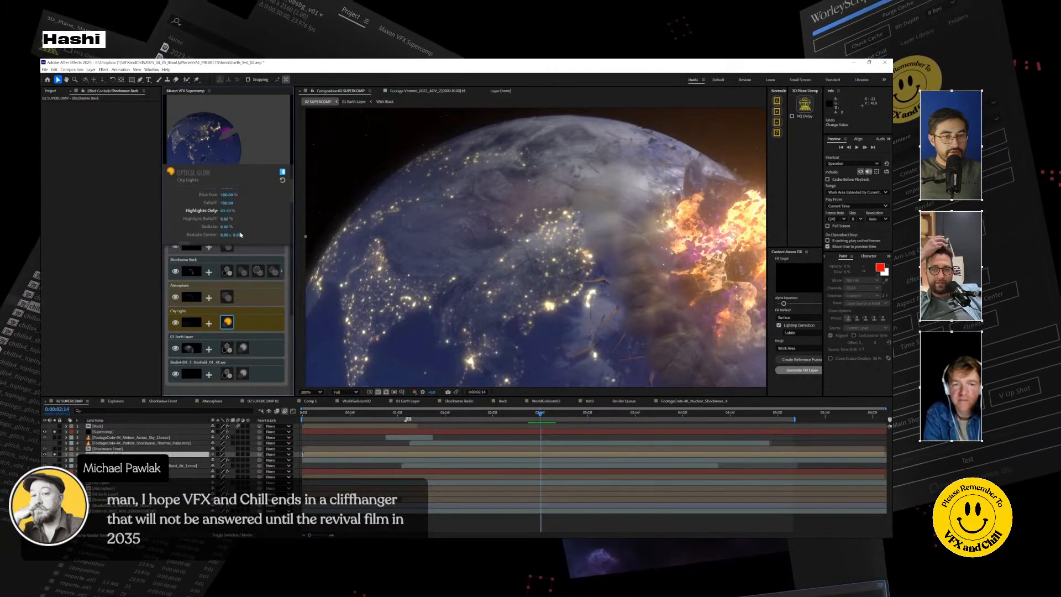
pyautogui.click(259, 324)
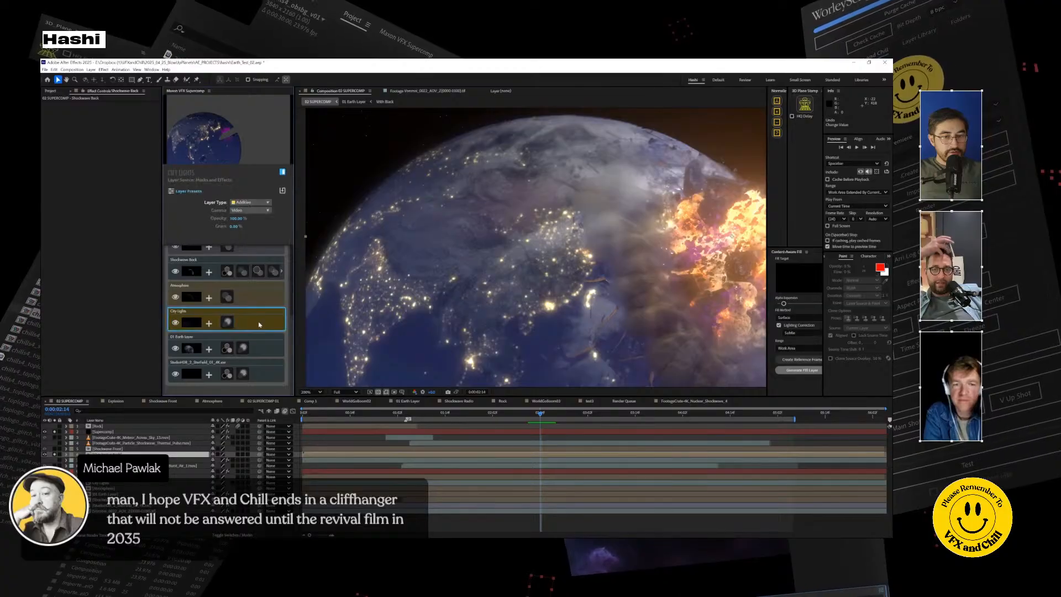
pyautogui.click(228, 322)
pyautogui.scroll(3, 252, 209)
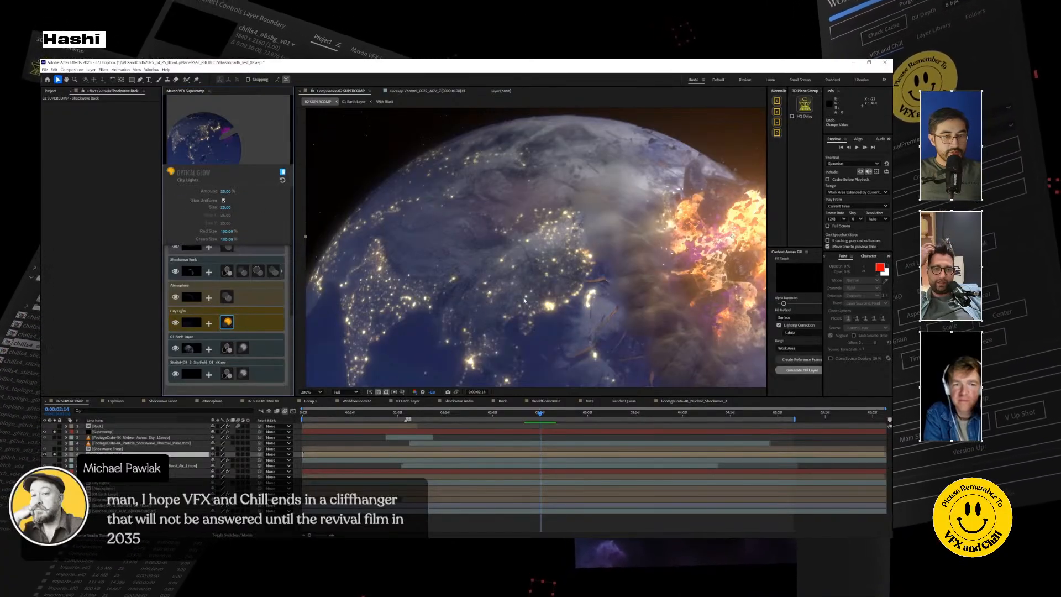
# Step: Go to 0:00:02:05 and examine the glowing city lights on the Earth's dark side up close
pyautogui.click(504, 413)
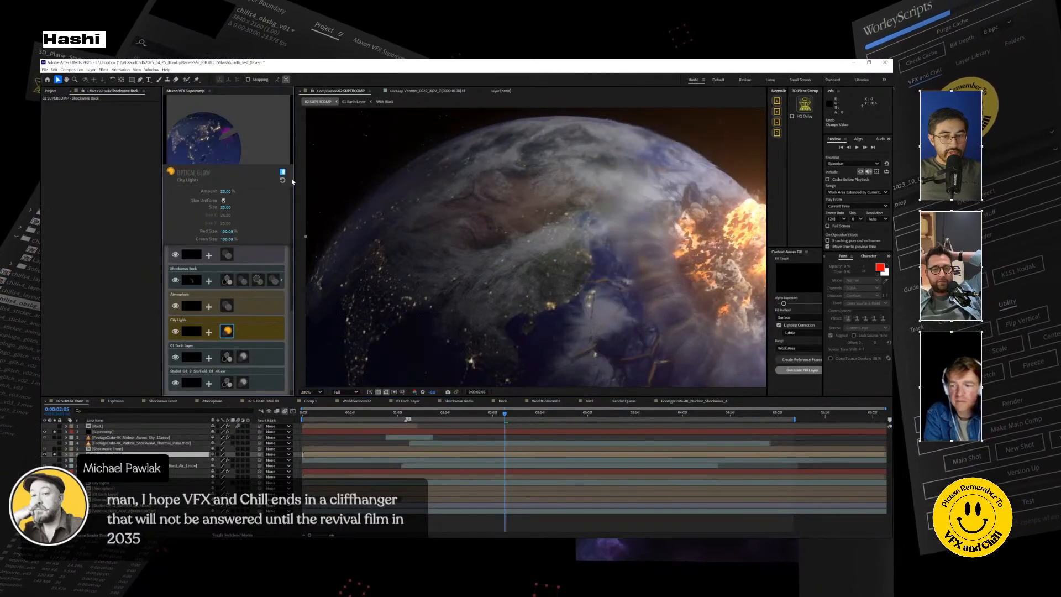
pyautogui.scroll(1, 479, 362)
pyautogui.moveTo(487, 339); pyautogui.dragTo(571, 157, button='middle')
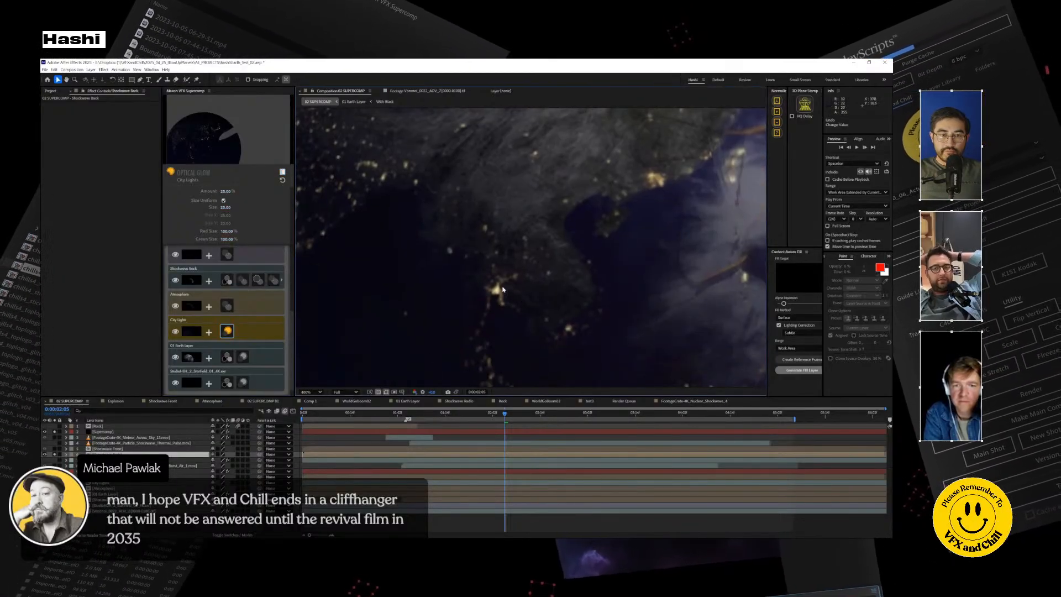
pyautogui.scroll(-1, 531, 259)
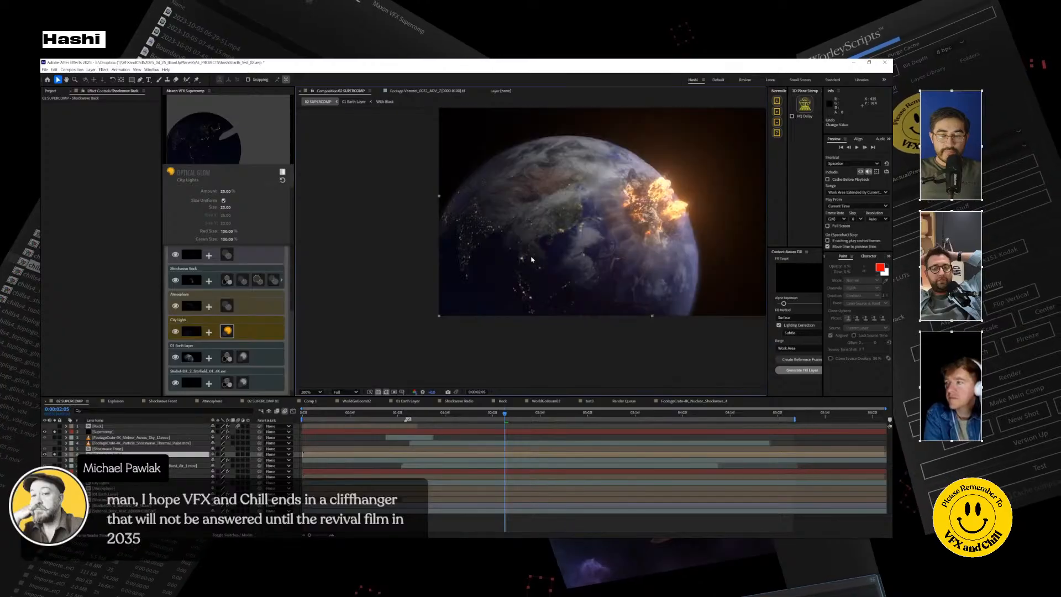
# Step: Inspect the Atmosphere layer's Heat Blur settings and examine the haze along the Earth's upper edge
pyautogui.click(263, 307)
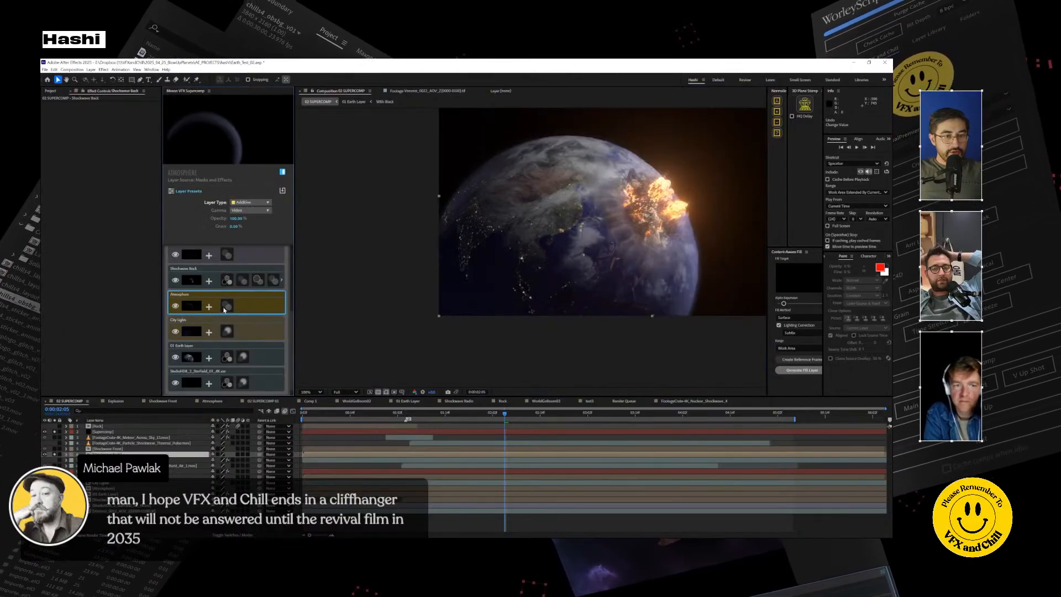
pyautogui.click(226, 307)
pyautogui.scroll(2, 584, 143)
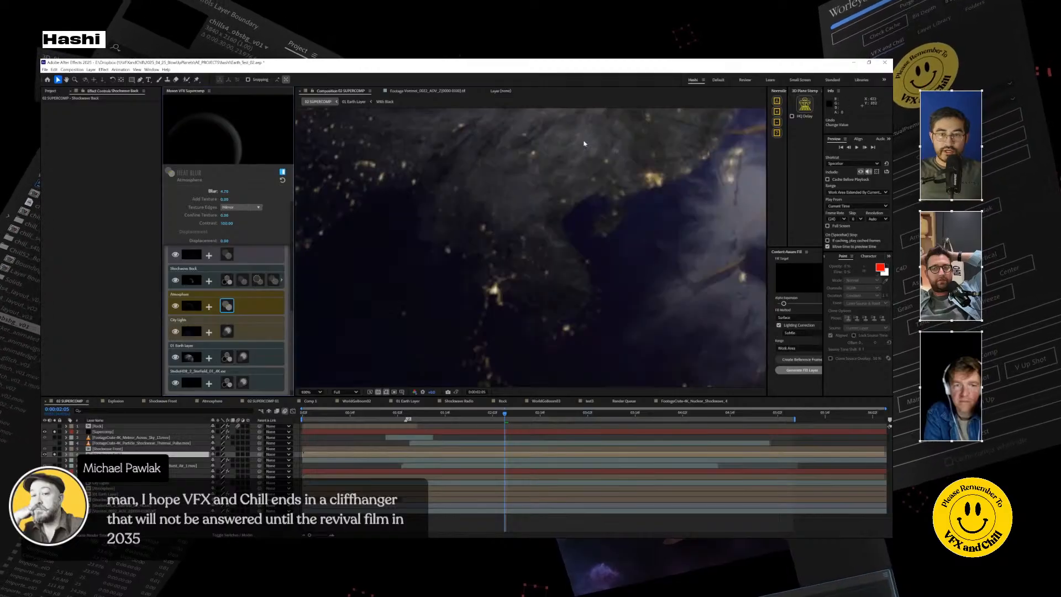
pyautogui.moveTo(516, 140); pyautogui.dragTo(621, 343, button='middle')
pyautogui.moveTo(658, 215); pyautogui.dragTo(506, 376, button='middle')
pyautogui.moveTo(585, 251); pyautogui.dragTo(428, 239, button='middle')
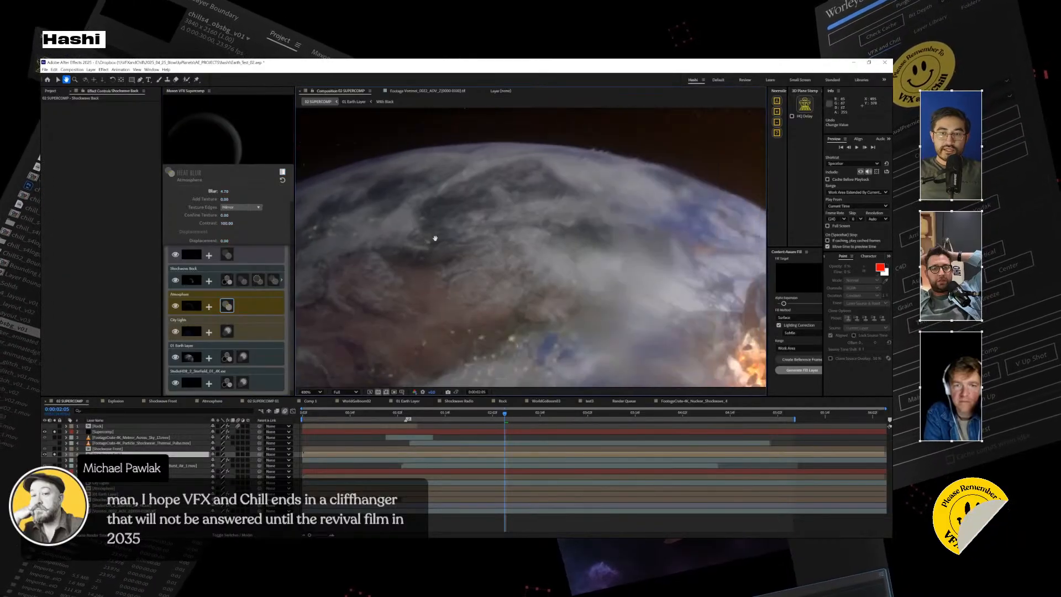
pyautogui.moveTo(505, 180); pyautogui.dragTo(599, 162, button='middle')
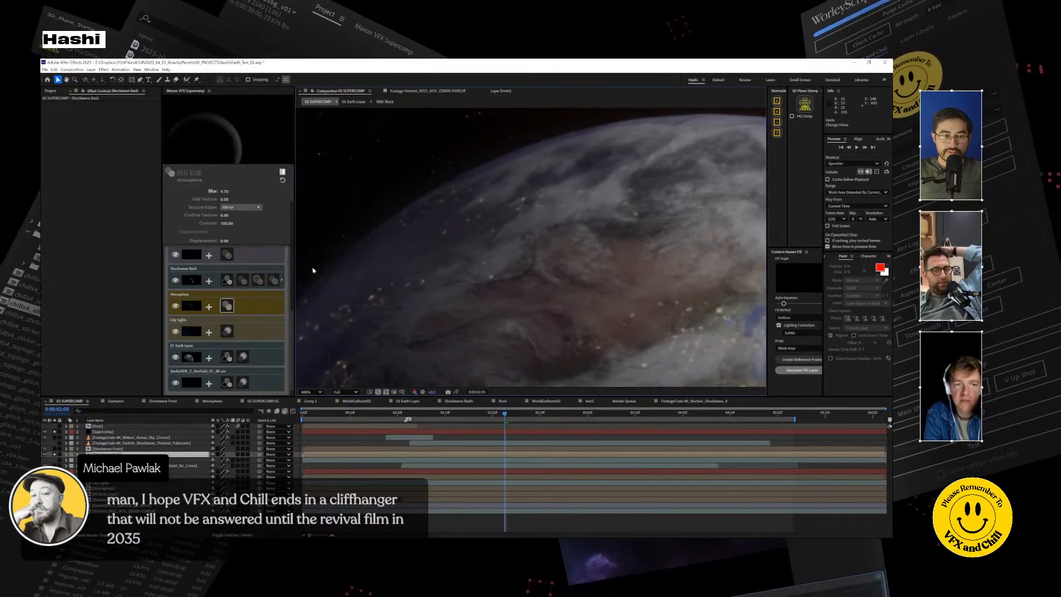
# Step: Inspect the Shockwave Back and Shockwave Front layers, comparing the front shockwave with its Supercomp effects off and on
pyautogui.click(209, 273)
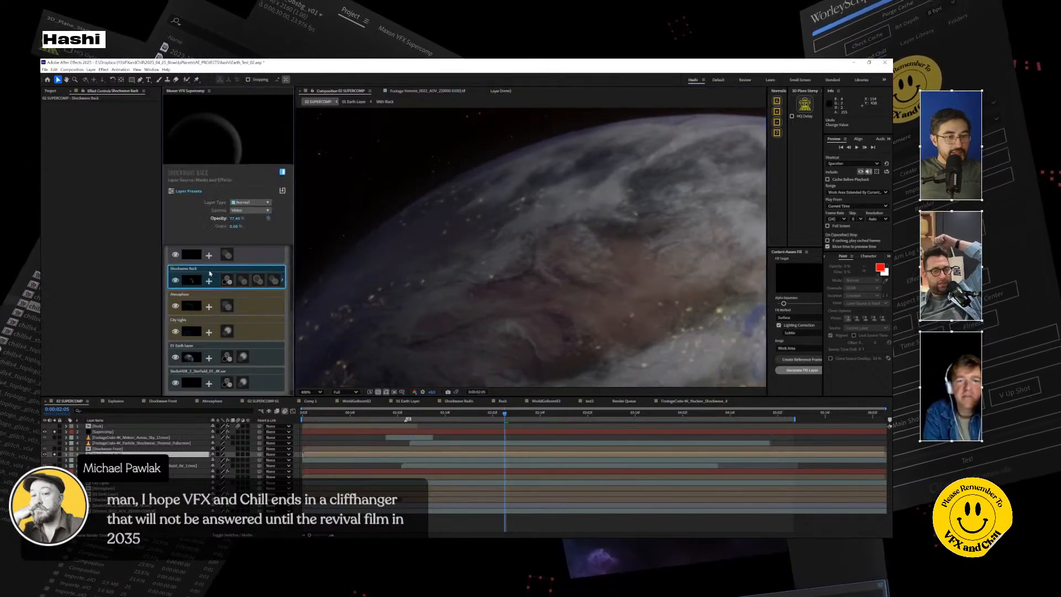
pyautogui.scroll(-1, 631, 262)
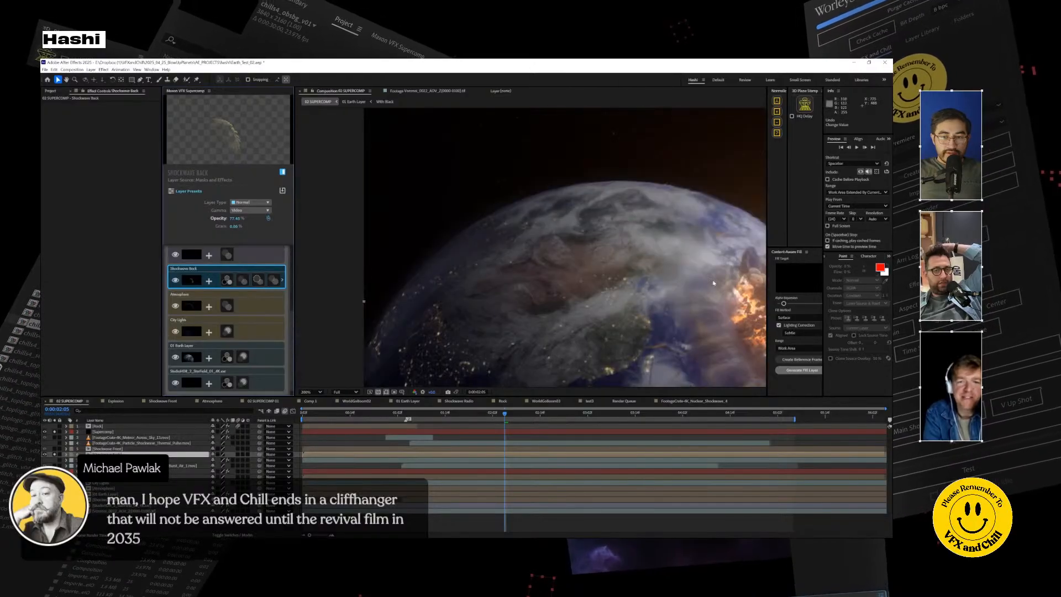
pyautogui.moveTo(631, 262); pyautogui.dragTo(454, 171, button='middle')
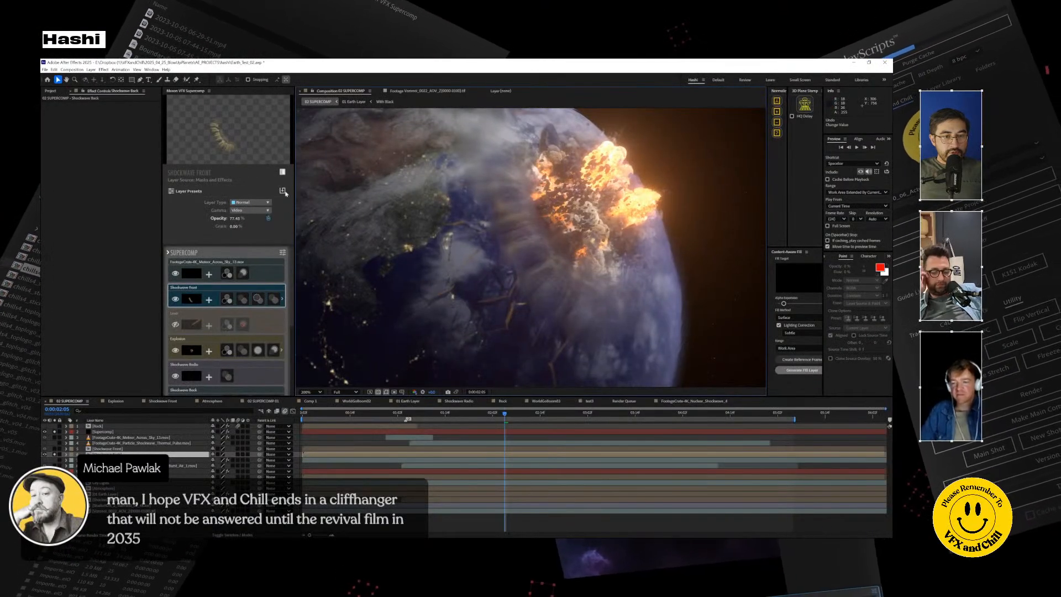
pyautogui.click(283, 173)
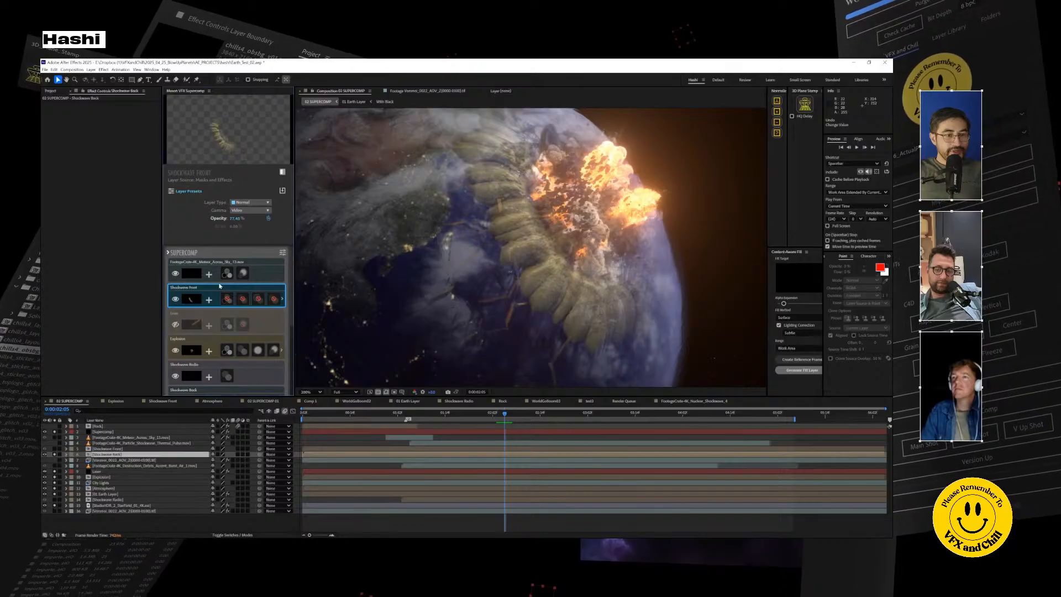
pyautogui.click(283, 173)
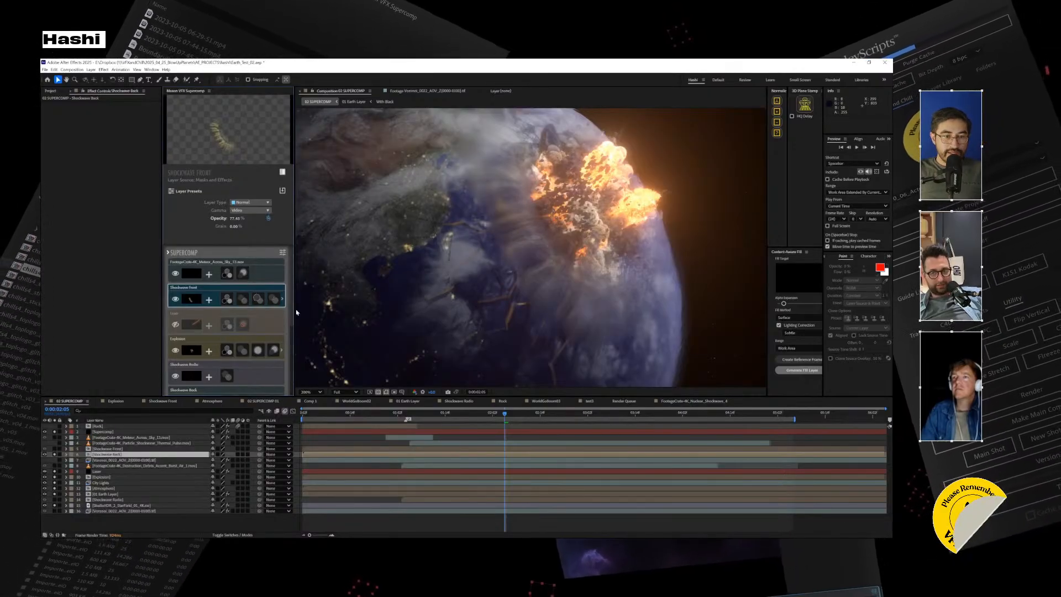
# Step: Scrub back to 0:00:01:14, open the Shockwave Radio composition and preview its expanding ring
pyautogui.moveTo(295, 304); pyautogui.dragTo(393, 304)
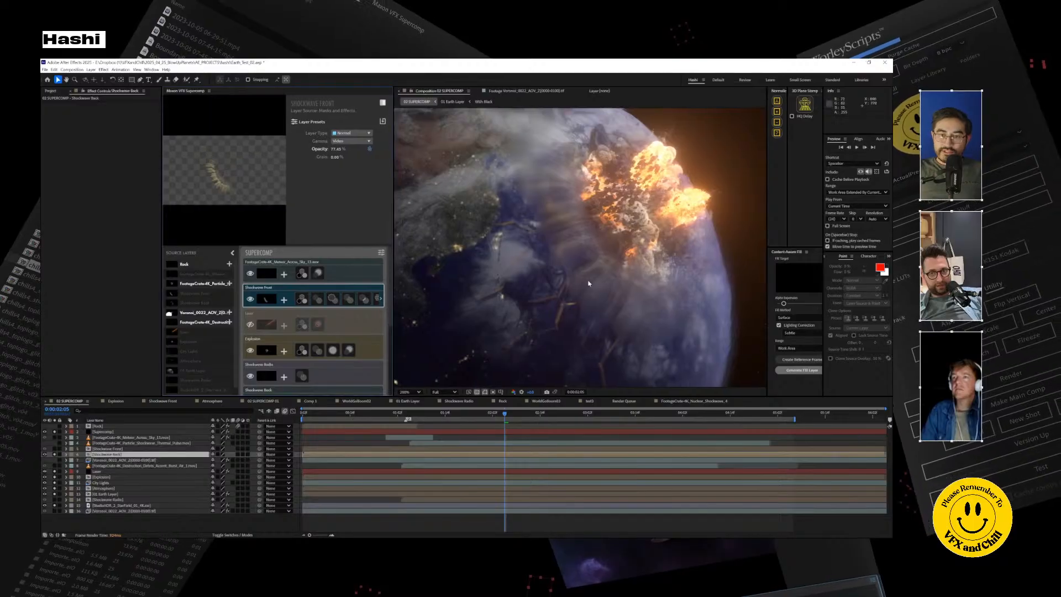
pyautogui.scroll(-1, 610, 241)
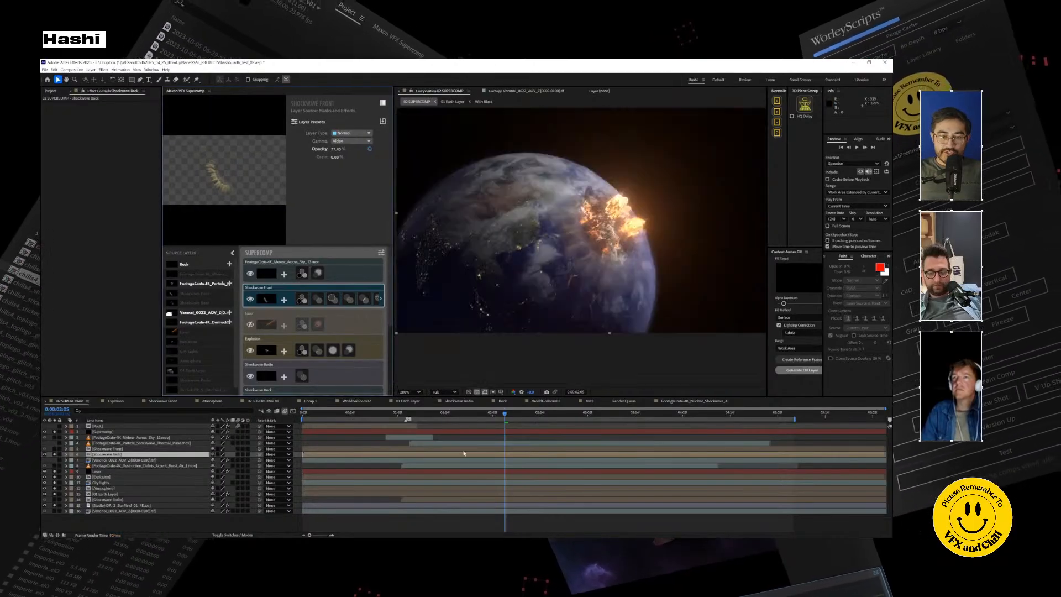
pyautogui.moveTo(424, 414); pyautogui.dragTo(445, 415)
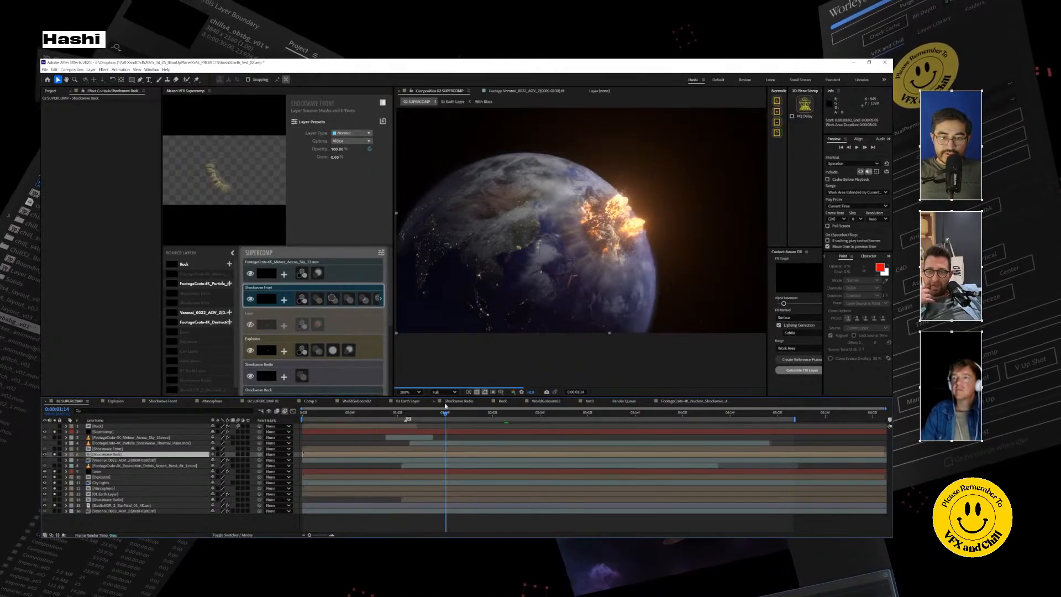
pyautogui.click(459, 401)
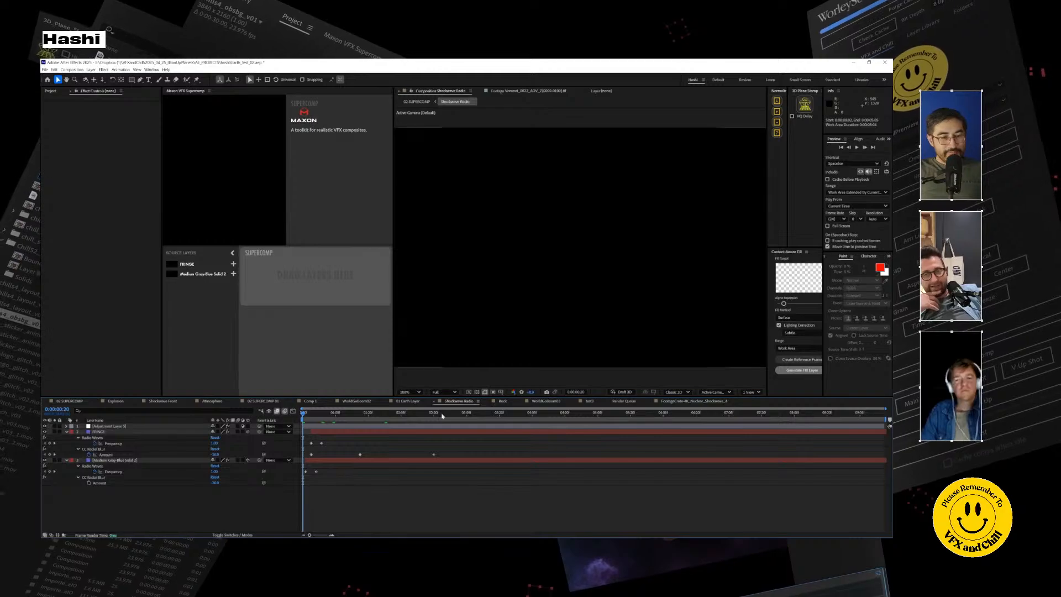
pyautogui.press('space')
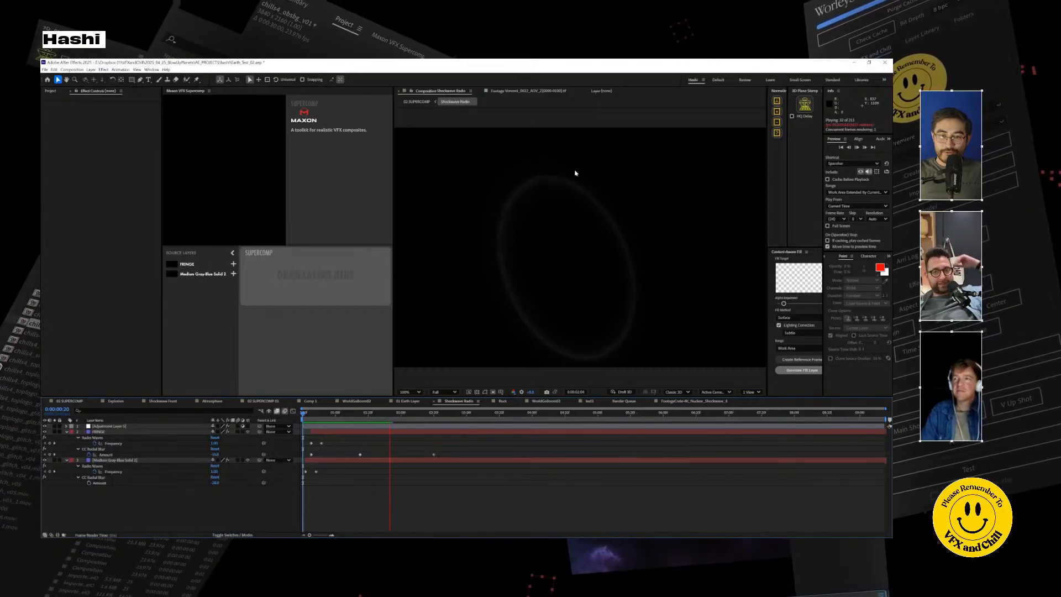
pyautogui.press('space')
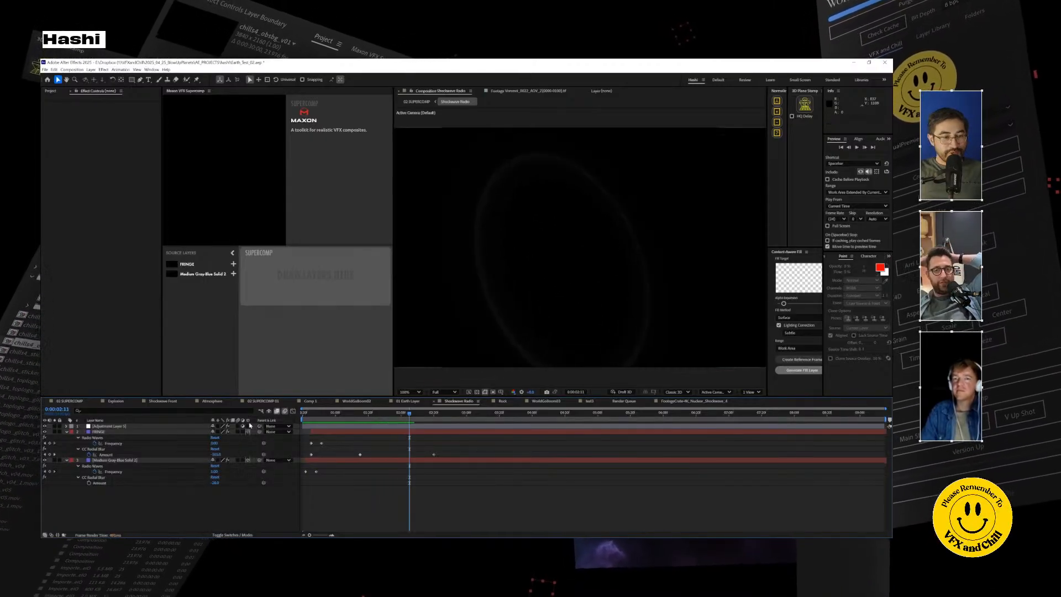
# Step: Look through the Shockwave Front and 02 SUPERCOMP 01 compositions and return to 02 SUPERCOMP at 0:00:01:09
pyautogui.click(162, 400)
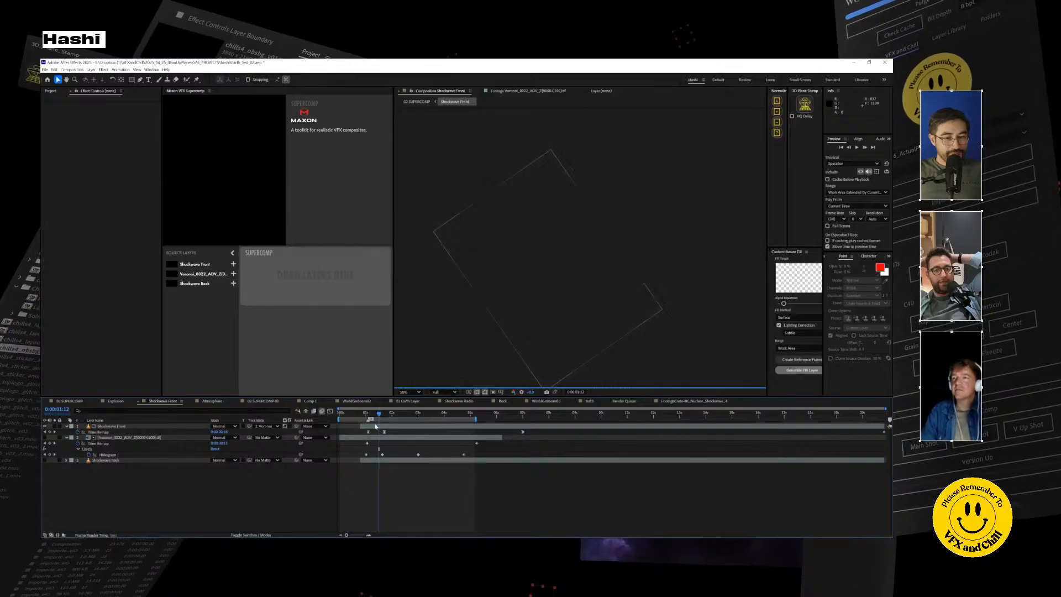
pyautogui.click(263, 401)
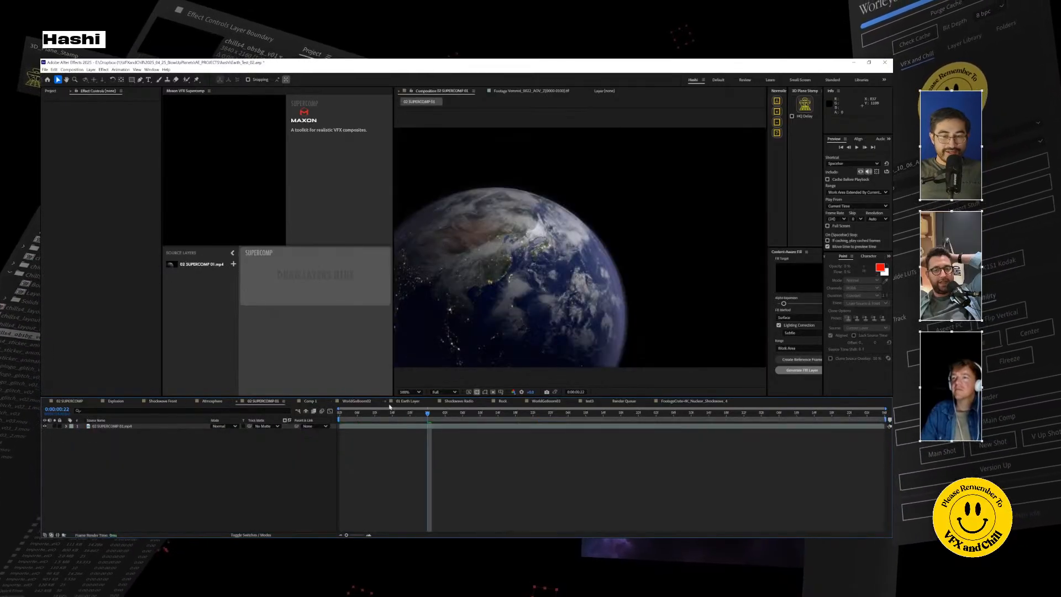
pyautogui.moveTo(392, 415); pyautogui.dragTo(338, 415)
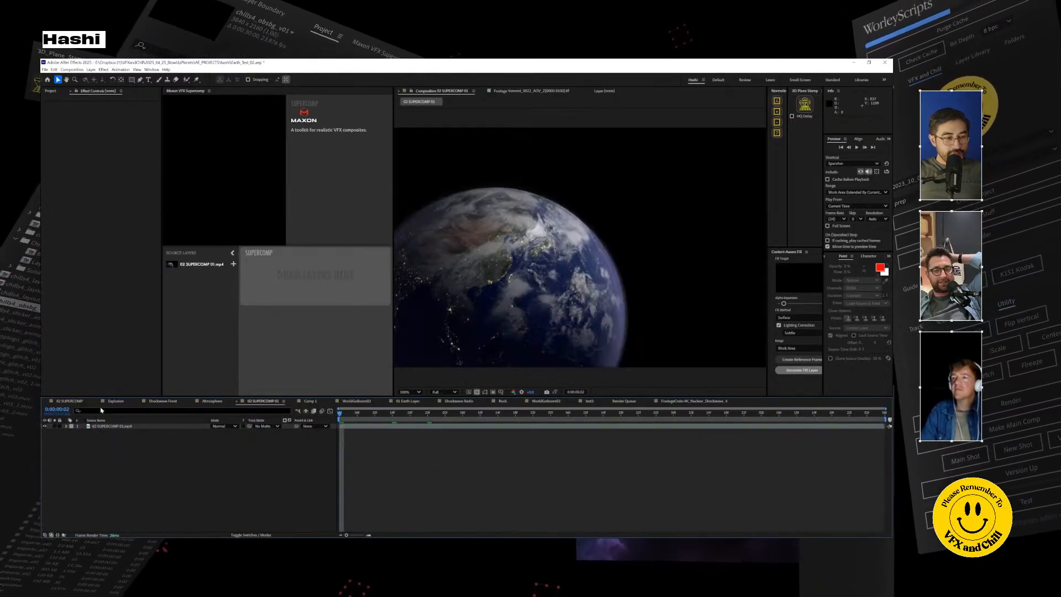
pyautogui.click(69, 401)
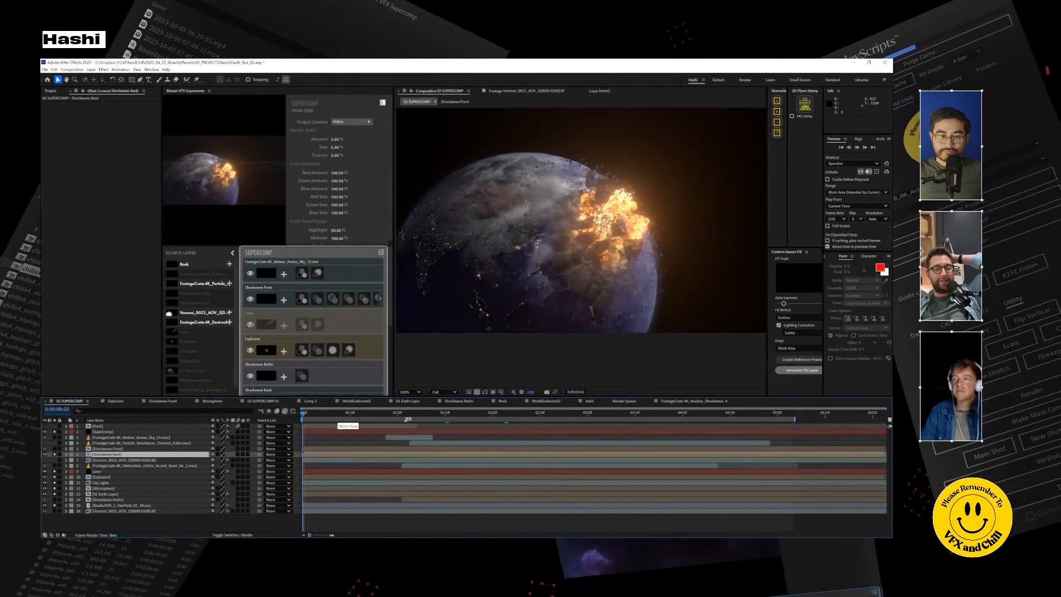
pyautogui.click(426, 414)
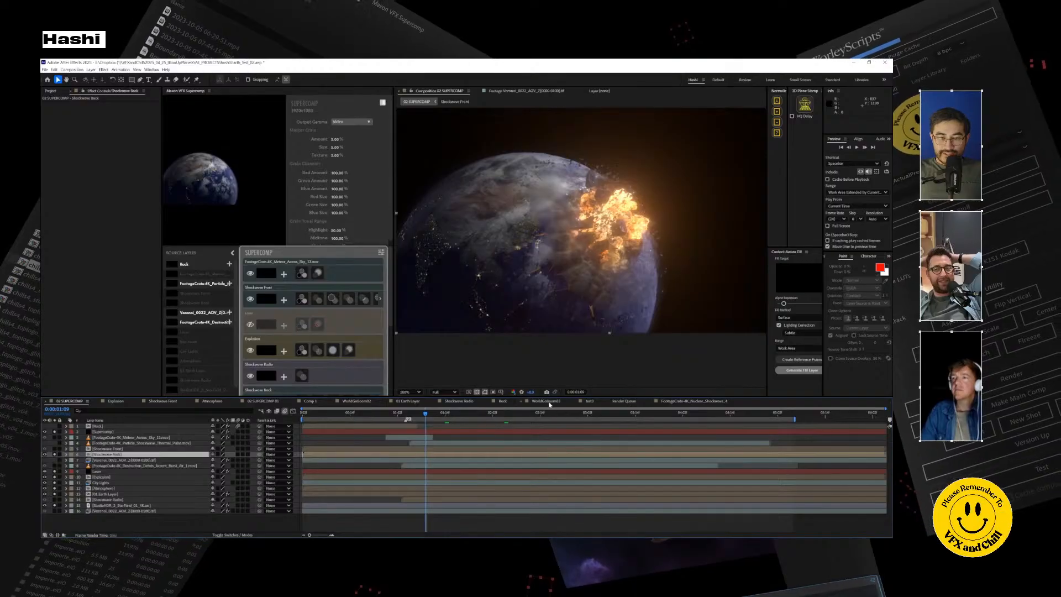
# Step: Open the WorldGoBoom02 composition, enlarge its viewer and play the finished explosion shot from the first frame
pyautogui.click(364, 402)
pyautogui.press('Home')
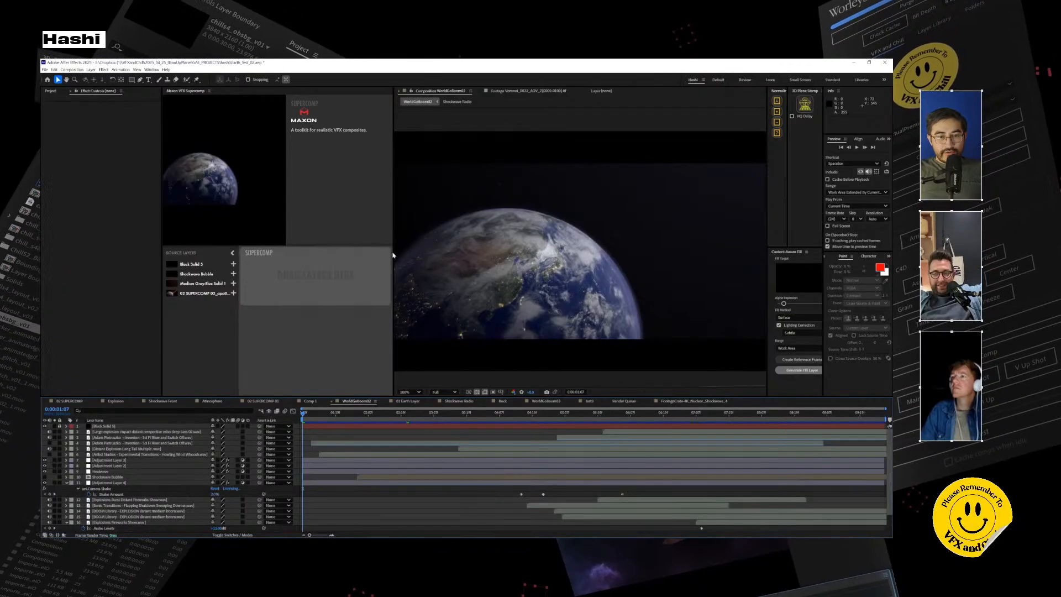
pyautogui.moveTo(393, 254); pyautogui.dragTo(273, 274)
pyautogui.press('space')
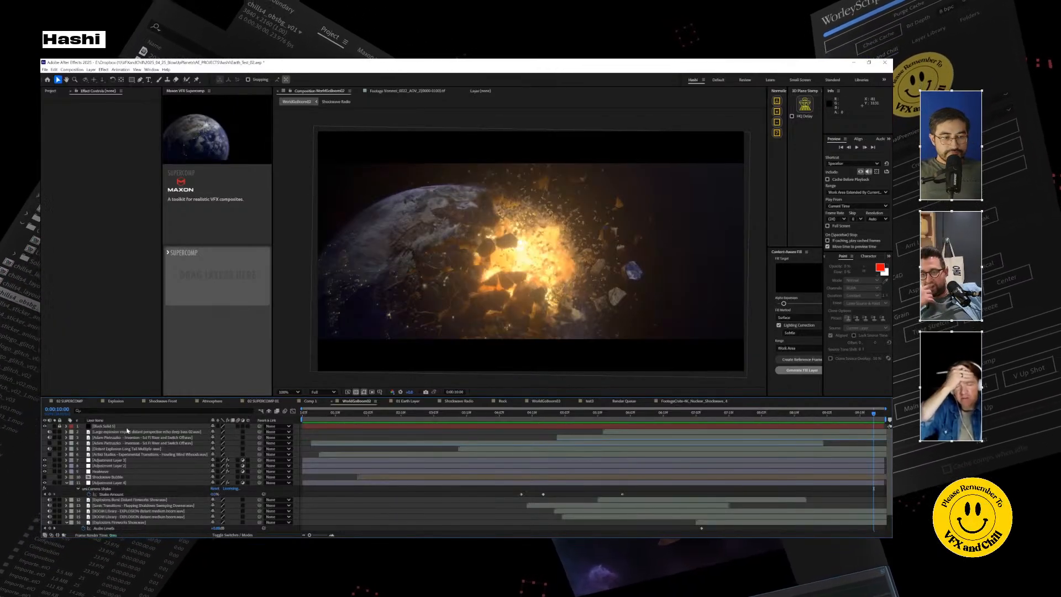
pyautogui.click(90, 69)
pyautogui.moveTo(99, 77)
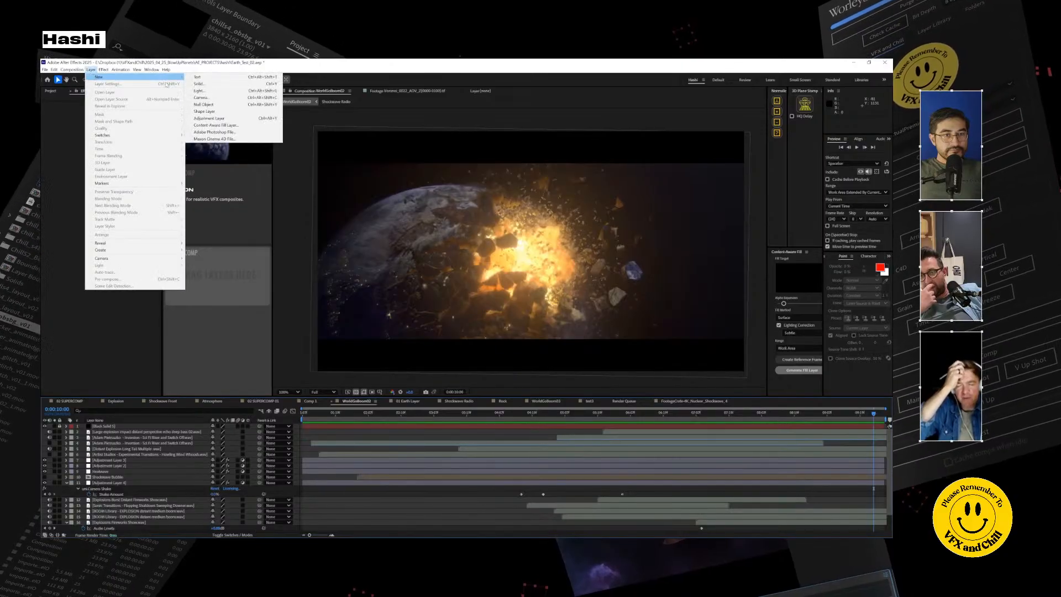
pyautogui.click(166, 400)
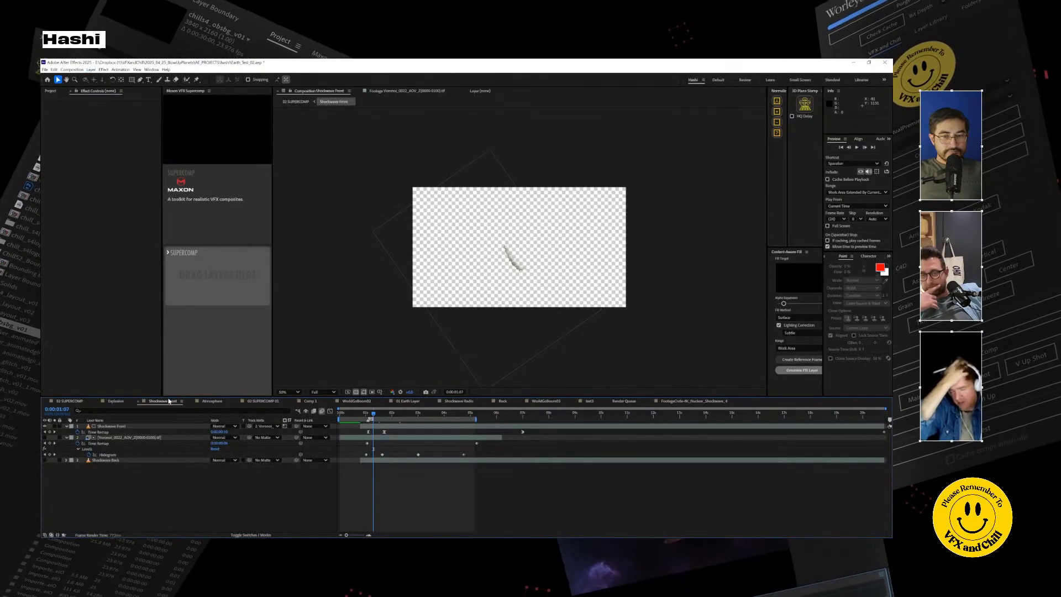
pyautogui.click(261, 401)
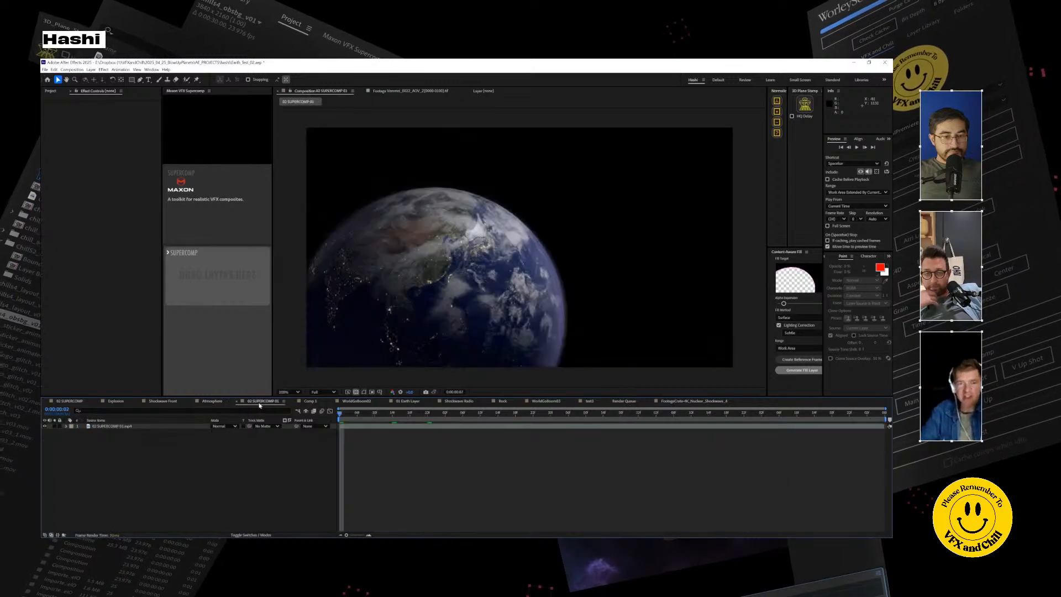
# Step: Reopen the 02 SUPERCOMP composition, select the Shockwave Front layer and widen the Supercomp panel to show its source layers
pyautogui.click(69, 401)
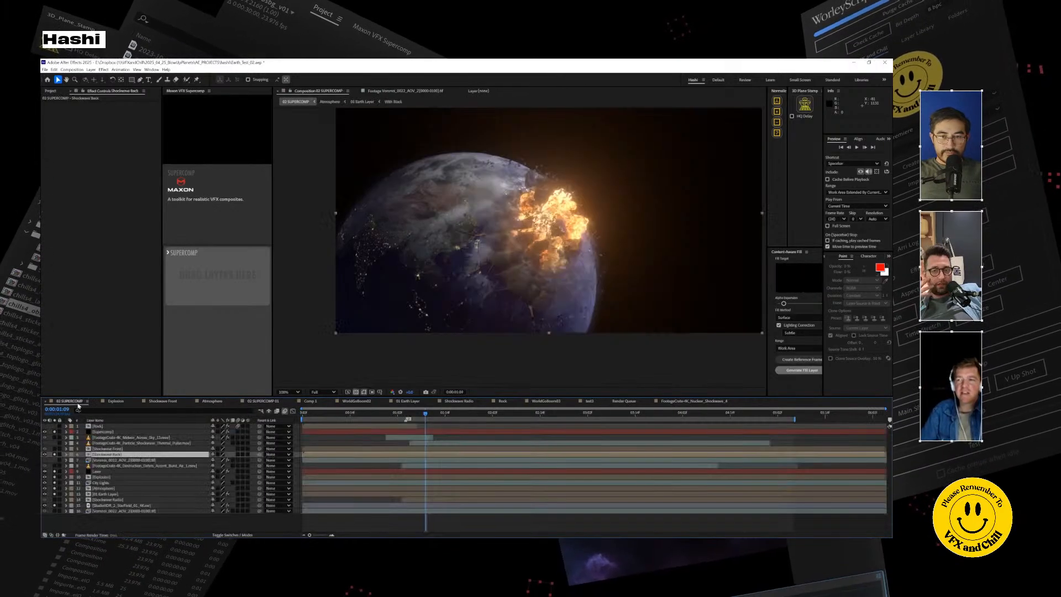
pyautogui.click(102, 475)
pyautogui.click(105, 448)
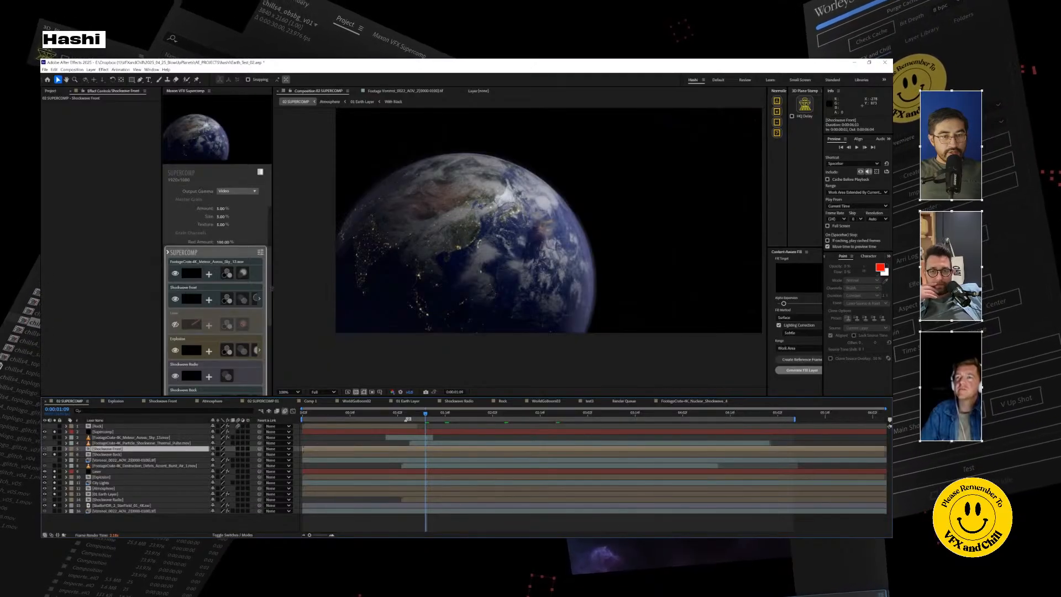
pyautogui.moveTo(272, 290); pyautogui.dragTo(373, 290)
# Step: Preview the explosion from 0:00:02:10 and move the current time to 0:00:03:17
pyautogui.click(524, 414)
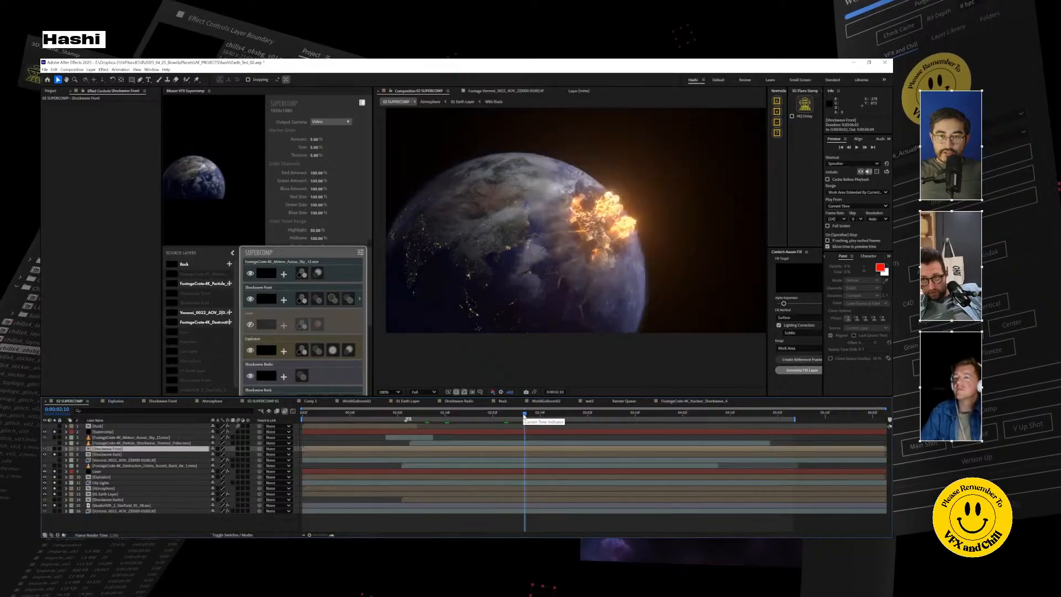
pyautogui.press('space')
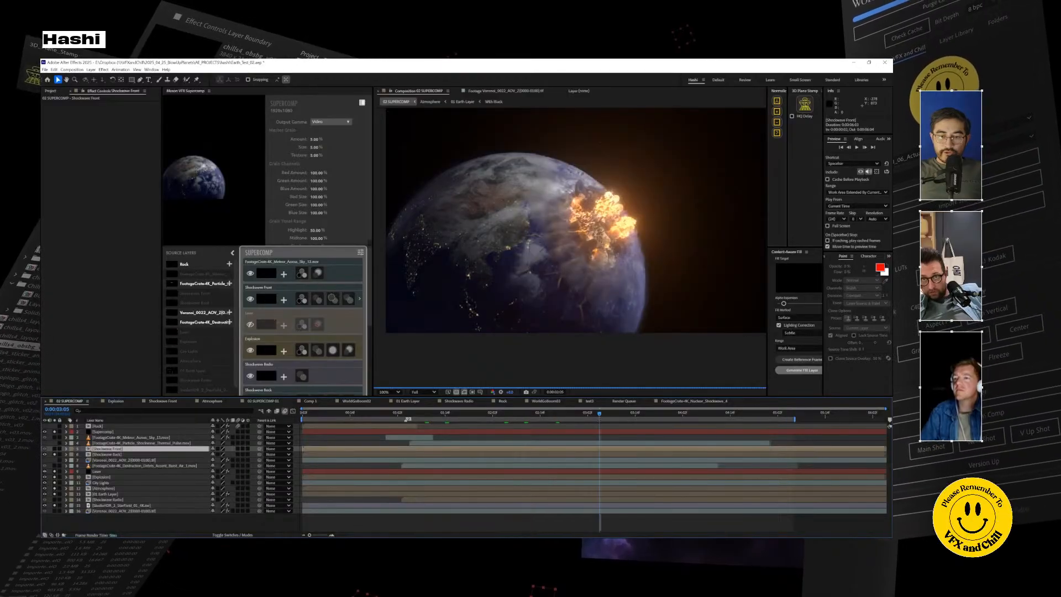
pyautogui.click(647, 414)
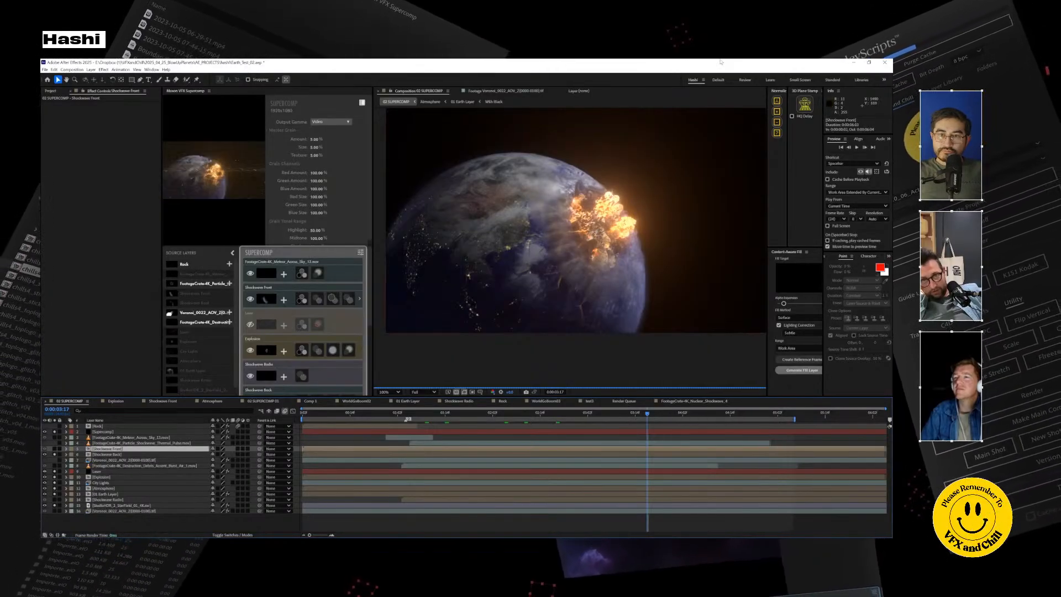
# Step: Quit Cinema 4D from the task switcher, saving the changes to the Voronoi scene
pyautogui.hotkey('alt', 'Tab')
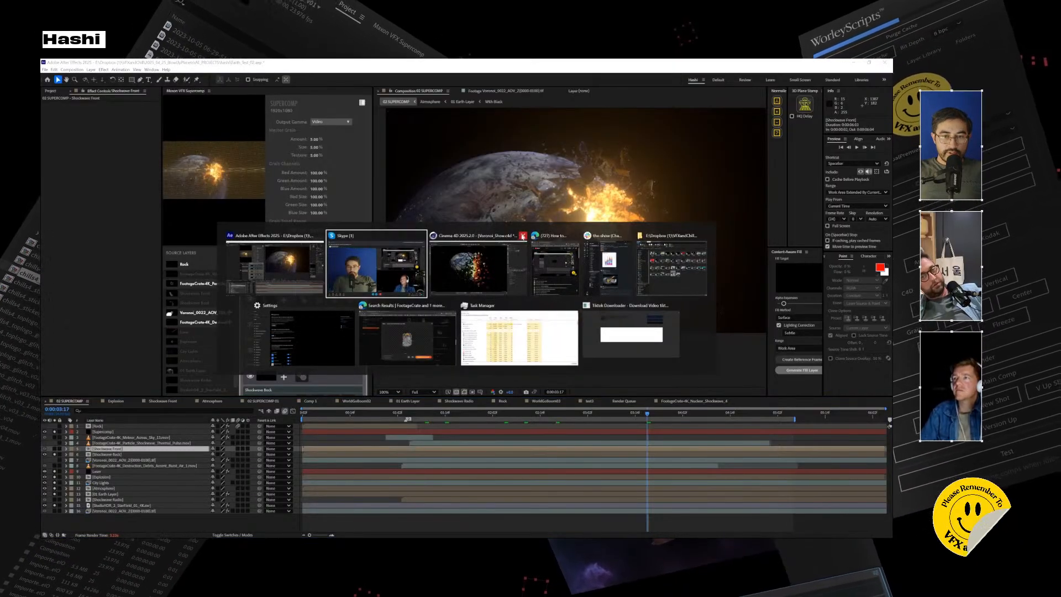
pyautogui.click(464, 247)
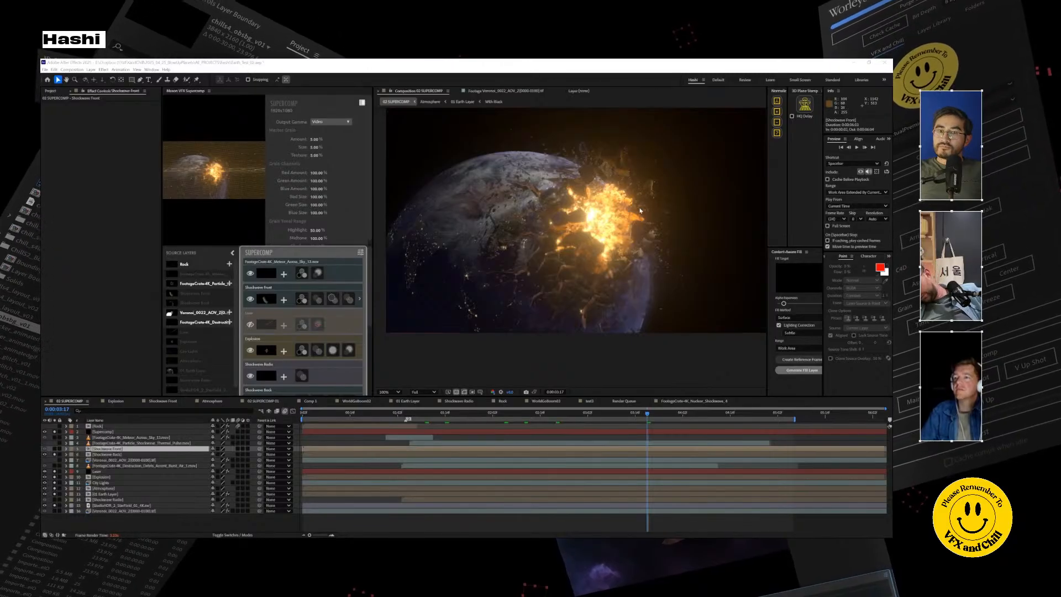
pyautogui.hotkey('alt', 'Tab')
pyautogui.click(443, 265)
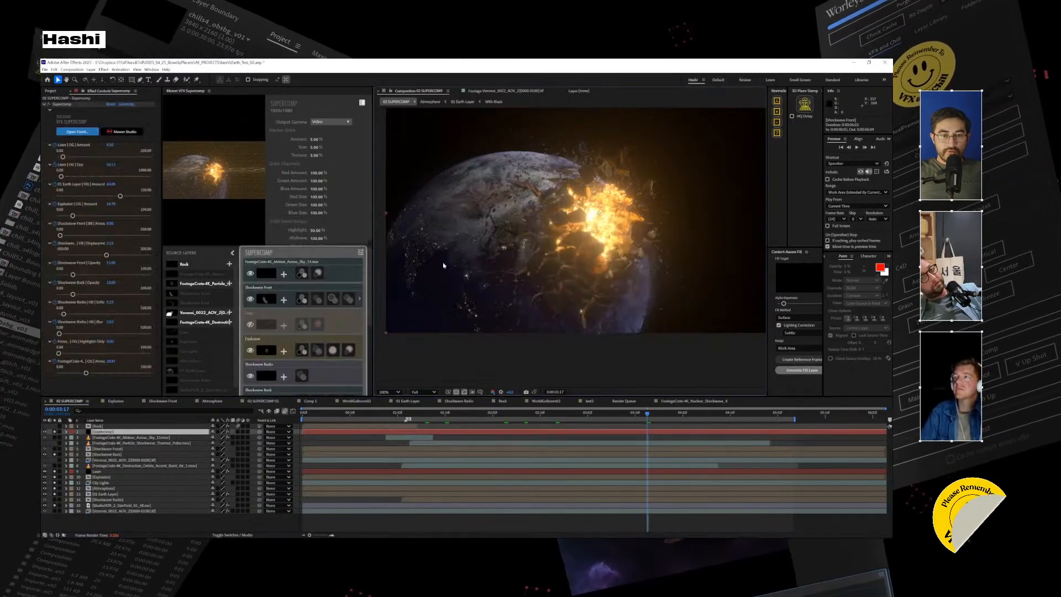
pyautogui.hotkey('alt', 'Tab')
pyautogui.click(495, 294)
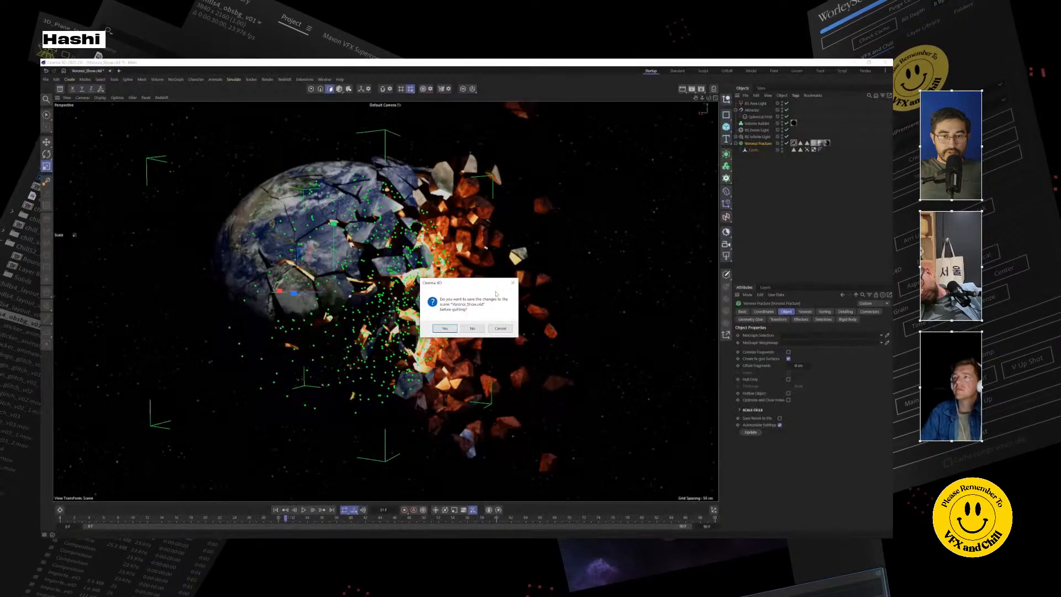
pyautogui.click(447, 328)
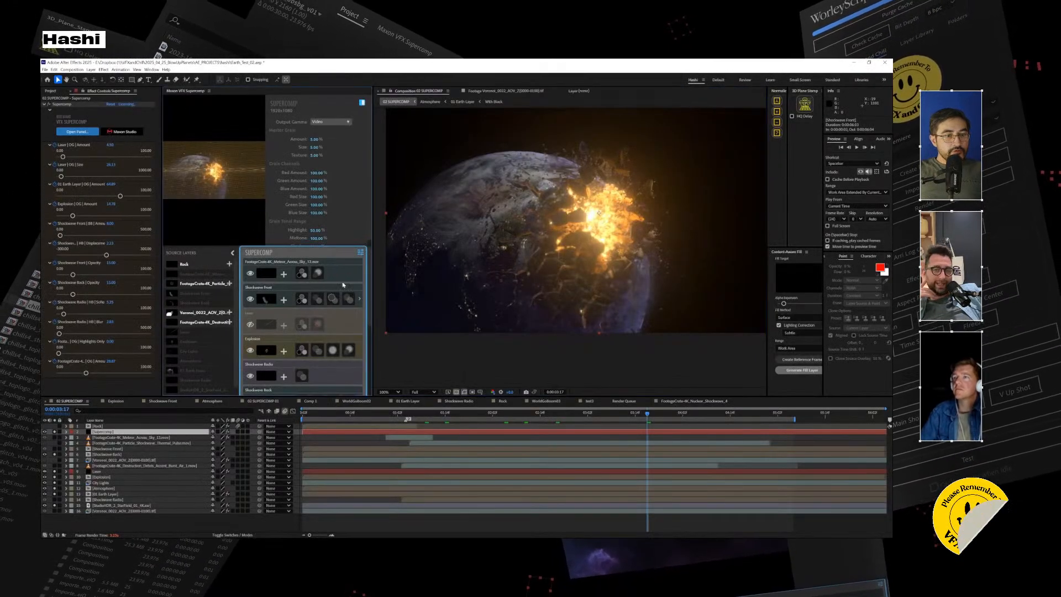
# Step: At 0:00:03:16, set Radiate to 100% in the Optical Glow of Supercomp's Explosion layer
pyautogui.press('pageup')
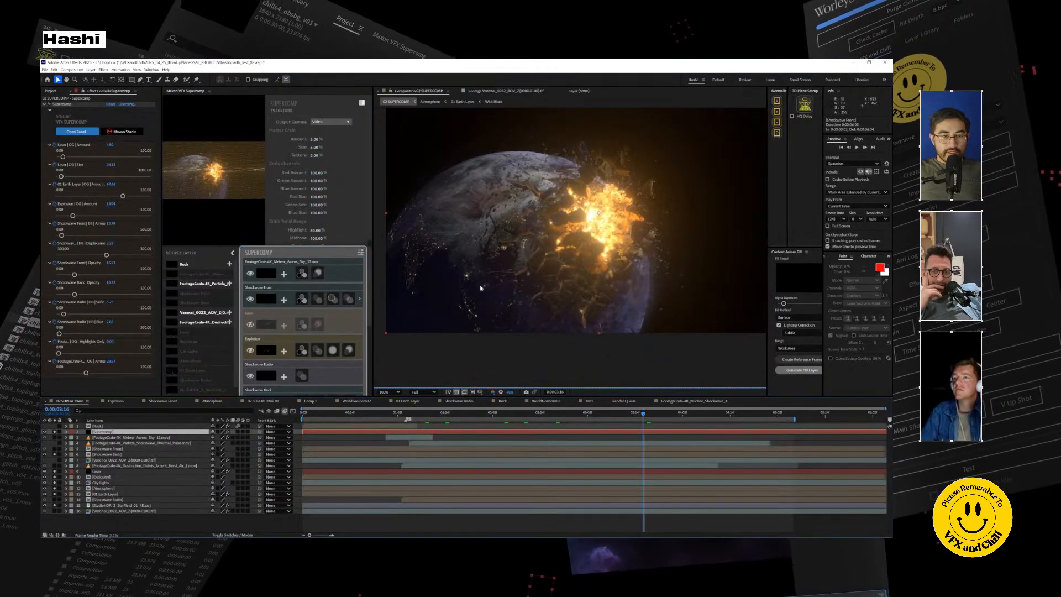
pyautogui.click(268, 299)
pyautogui.click(271, 349)
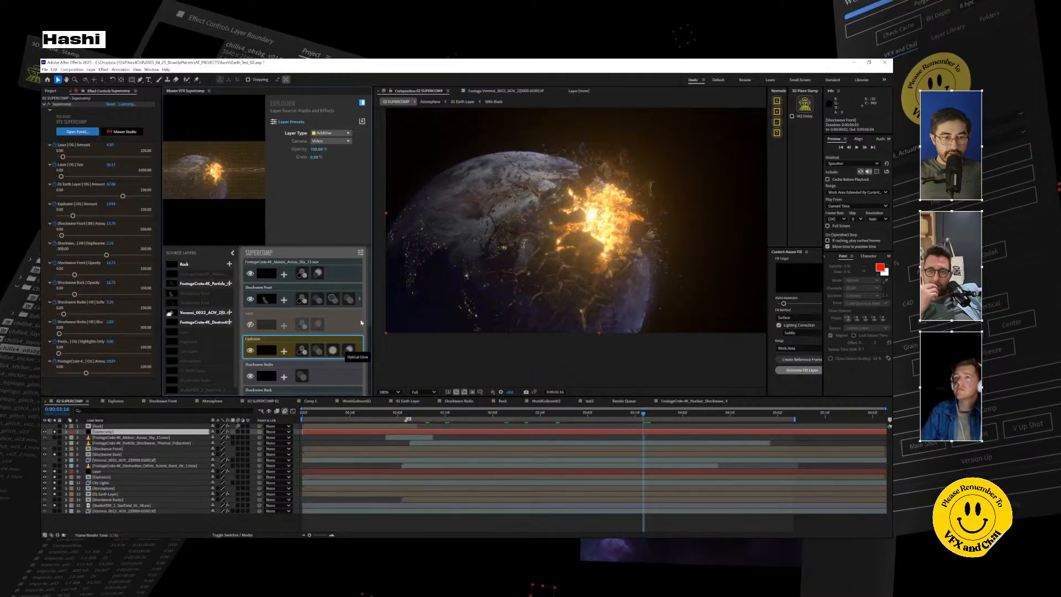
pyautogui.click(348, 350)
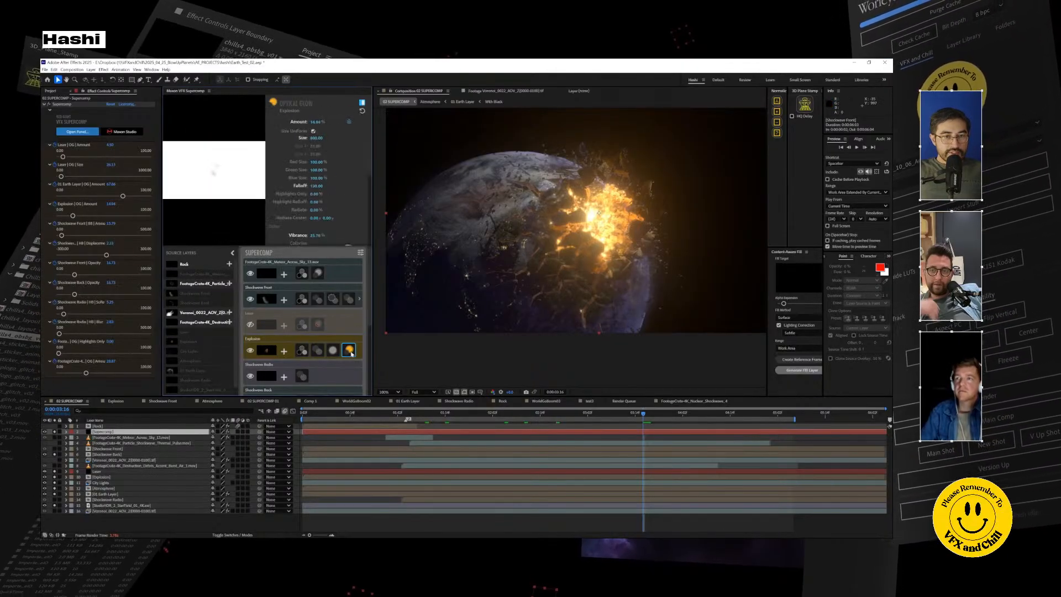
pyautogui.scroll(-4, 367, 158)
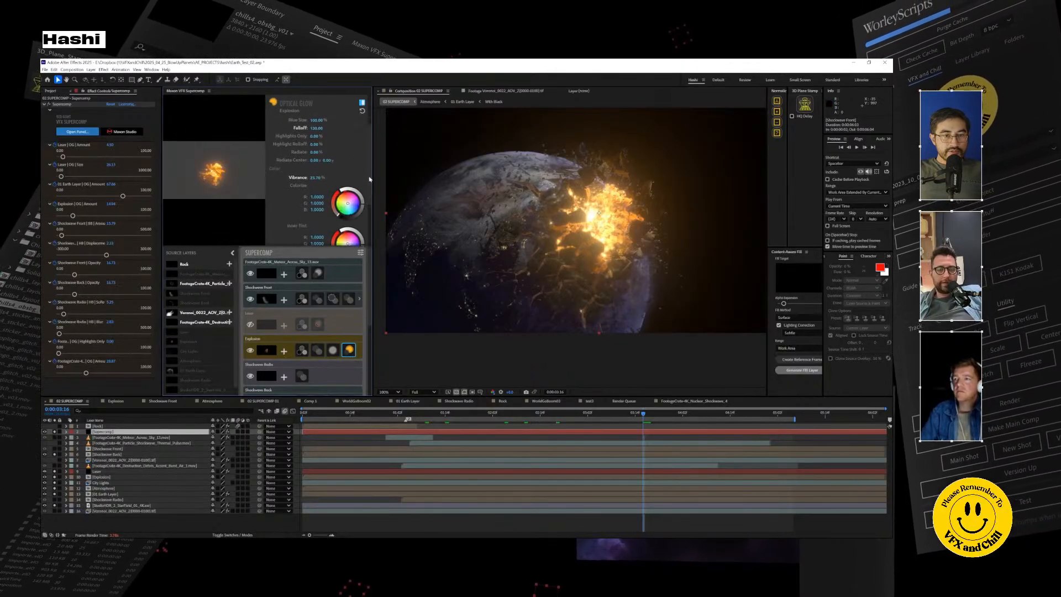
pyautogui.scroll(1, 361, 176)
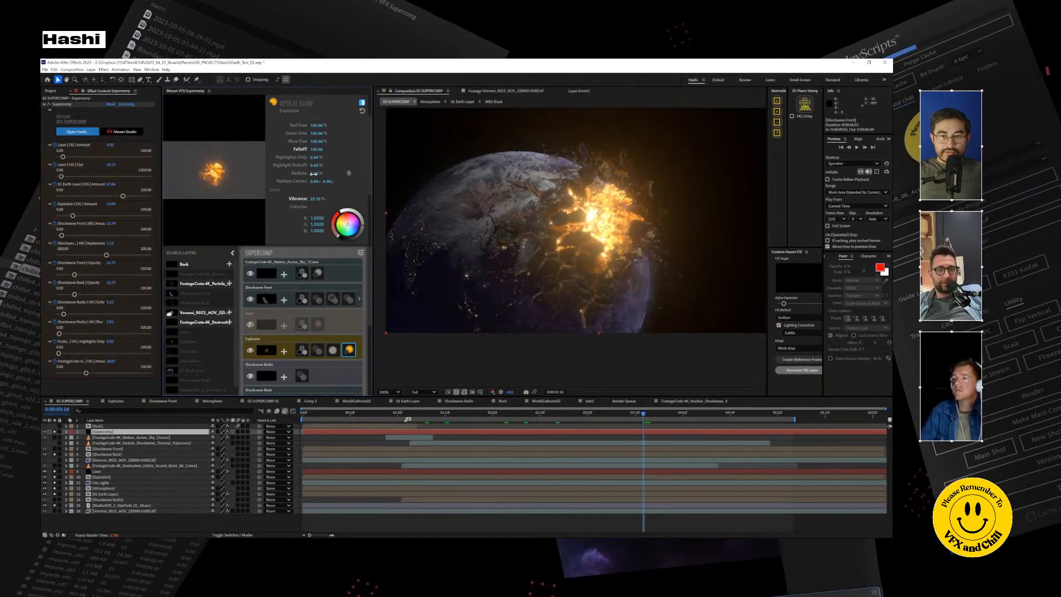
pyautogui.moveTo(349, 173); pyautogui.dragTo(381, 176)
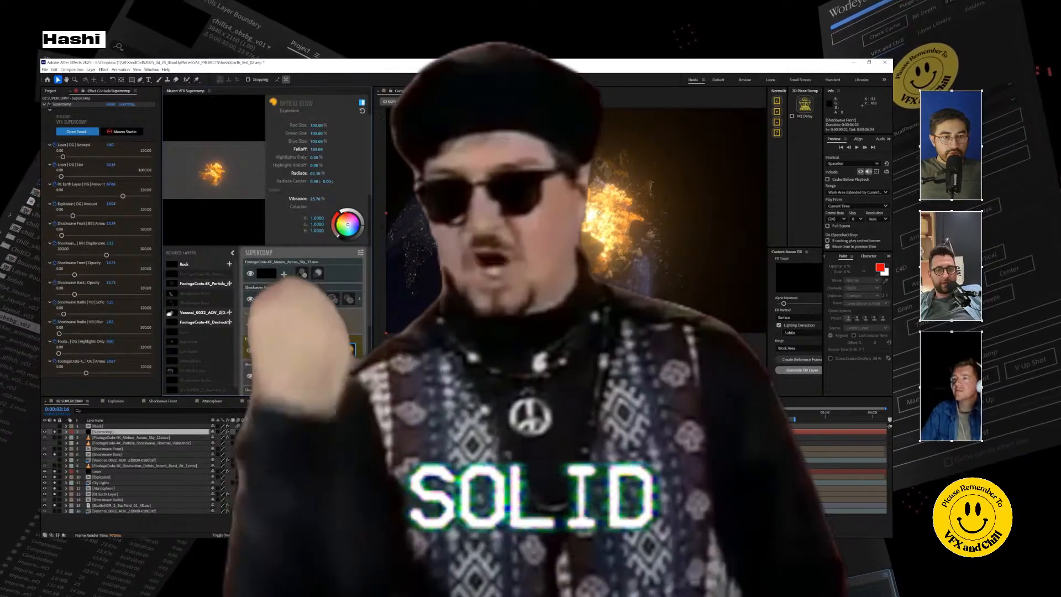
pyautogui.click(285, 341)
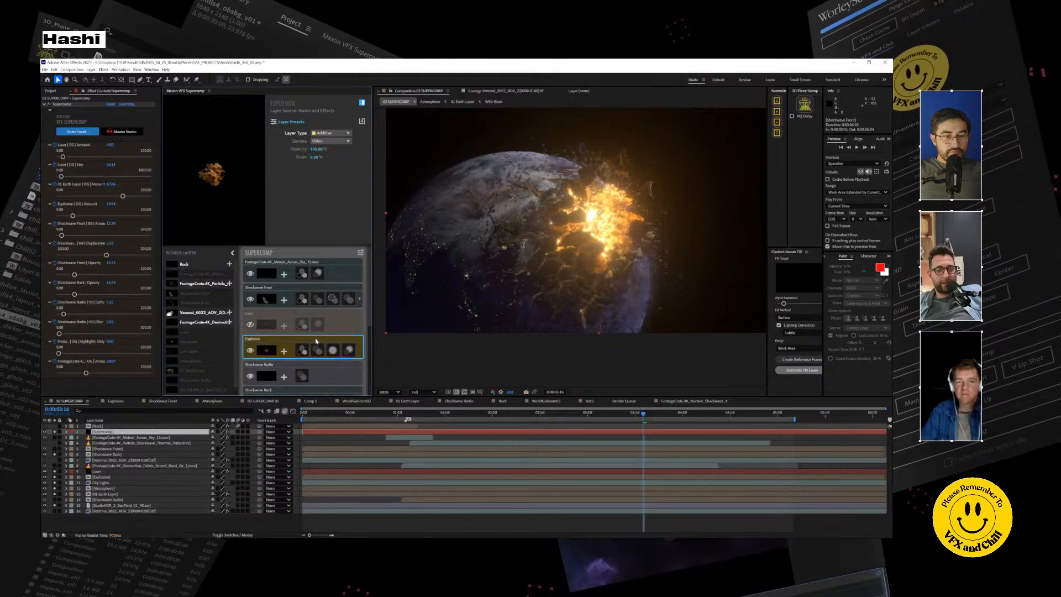
pyautogui.click(350, 350)
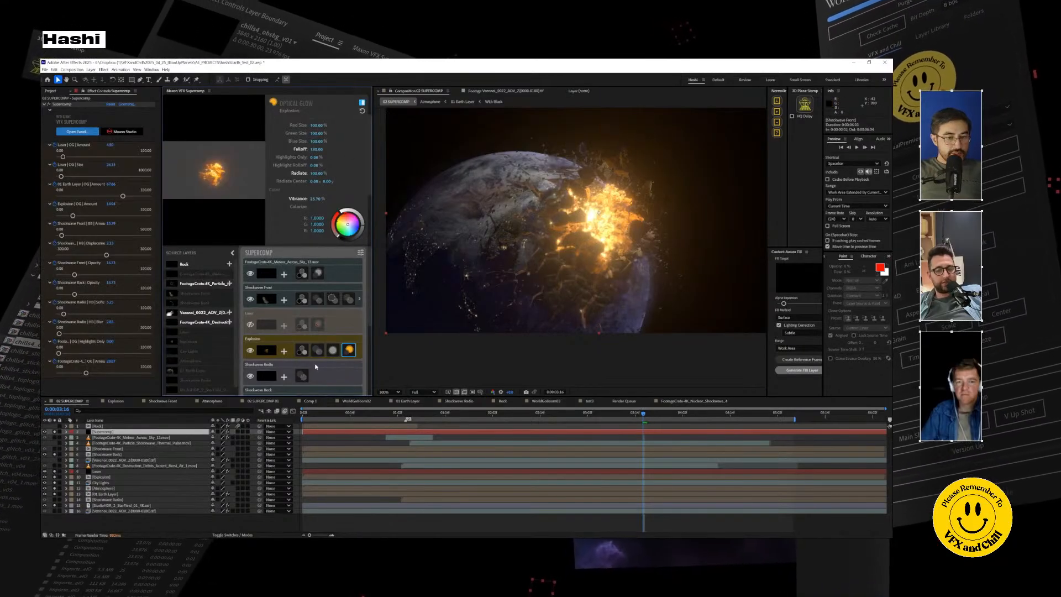
# Step: Adjust the Highlights Only amount in the Optical Glow of Supercomp's 01 Earth Layer
pyautogui.scroll(-5, 341, 362)
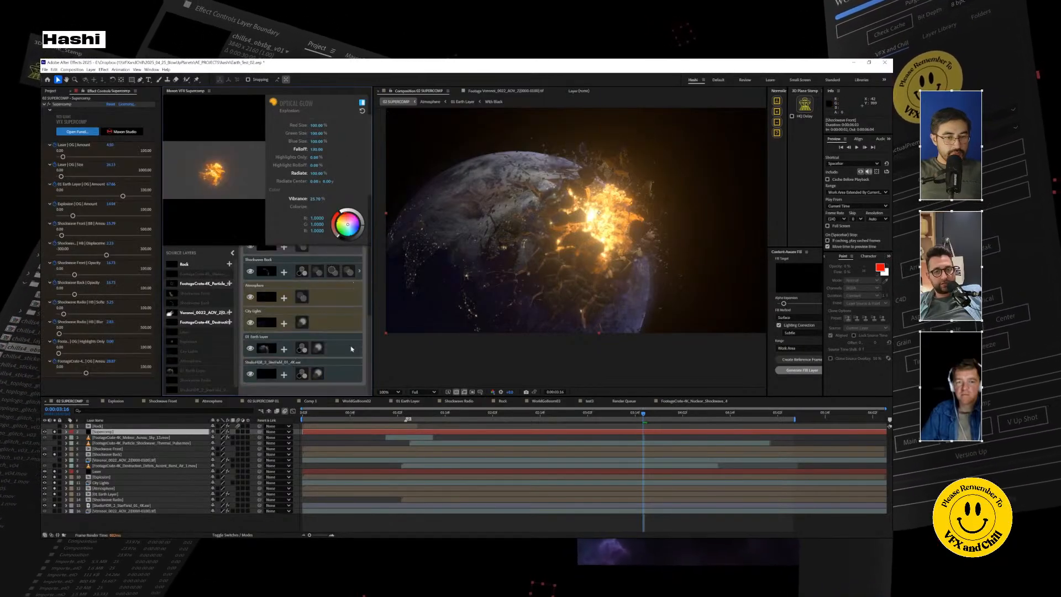
pyautogui.click(317, 348)
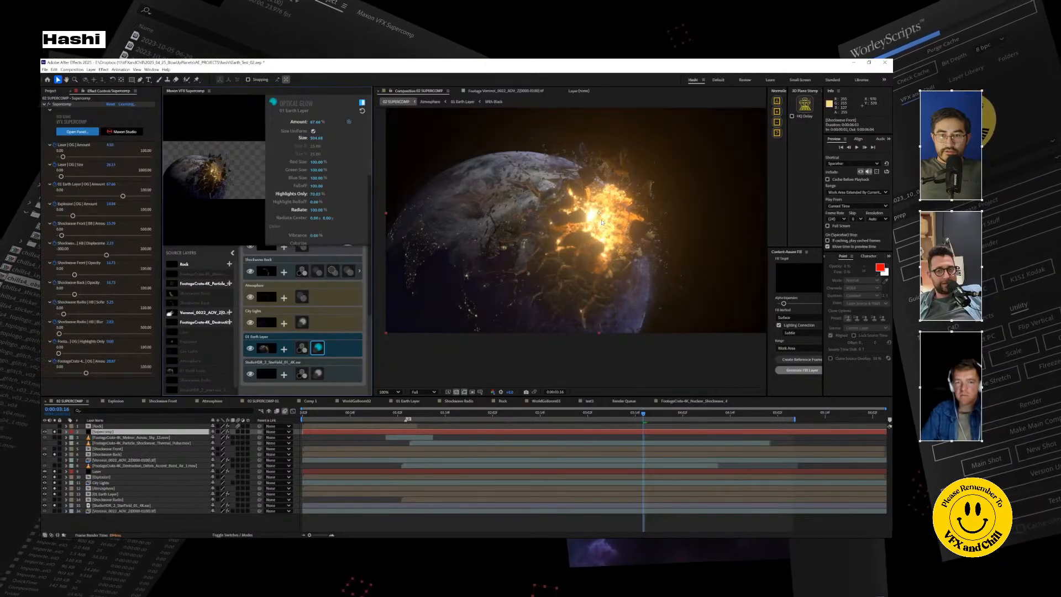
pyautogui.moveTo(316, 193); pyautogui.dragTo(352, 193)
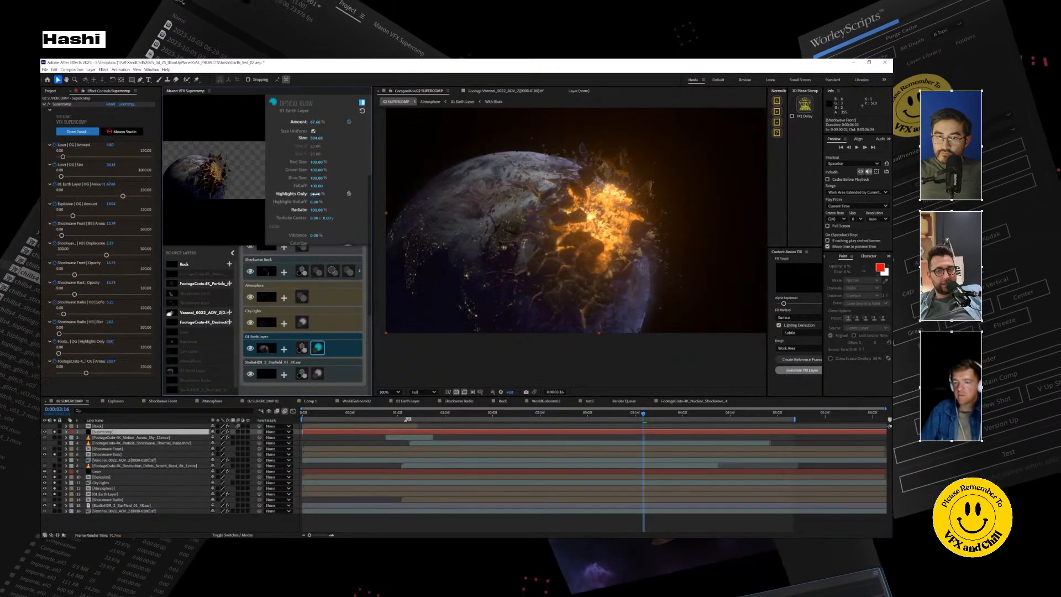
pyautogui.moveTo(318, 193); pyautogui.dragTo(316, 194)
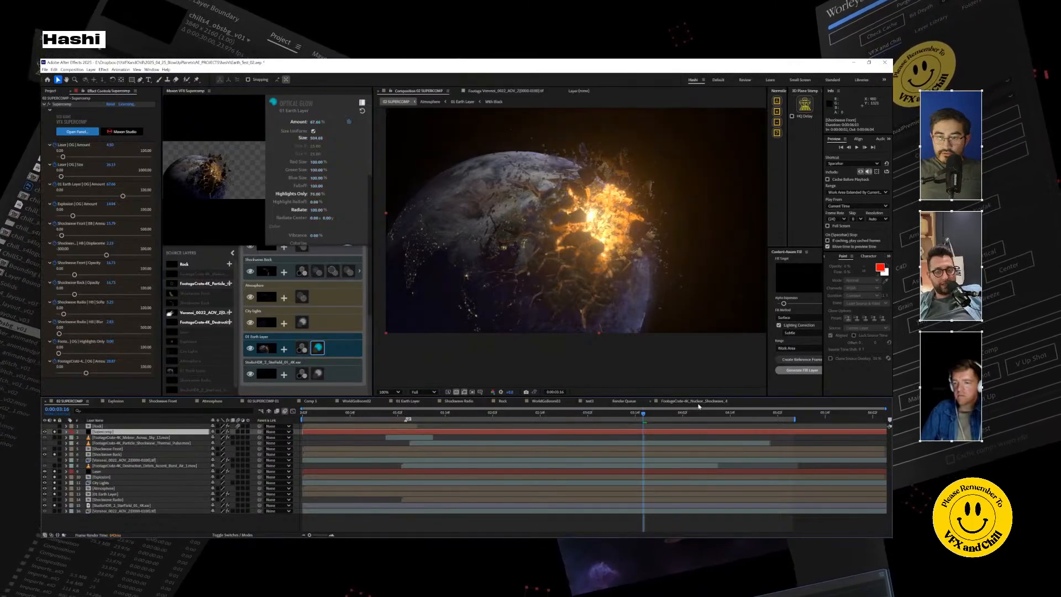
# Step: Look through the 01 Earth Layer and 02 SUPERCOMP 01 compositions and return to WorldGoBoom02
pyautogui.click(665, 401)
pyautogui.click(407, 401)
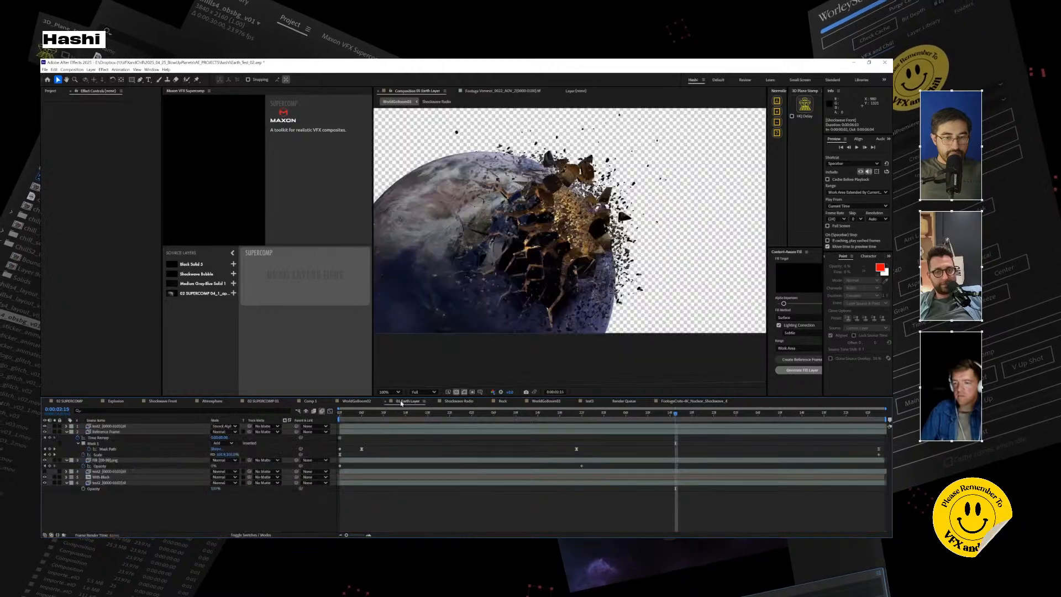
pyautogui.click(263, 401)
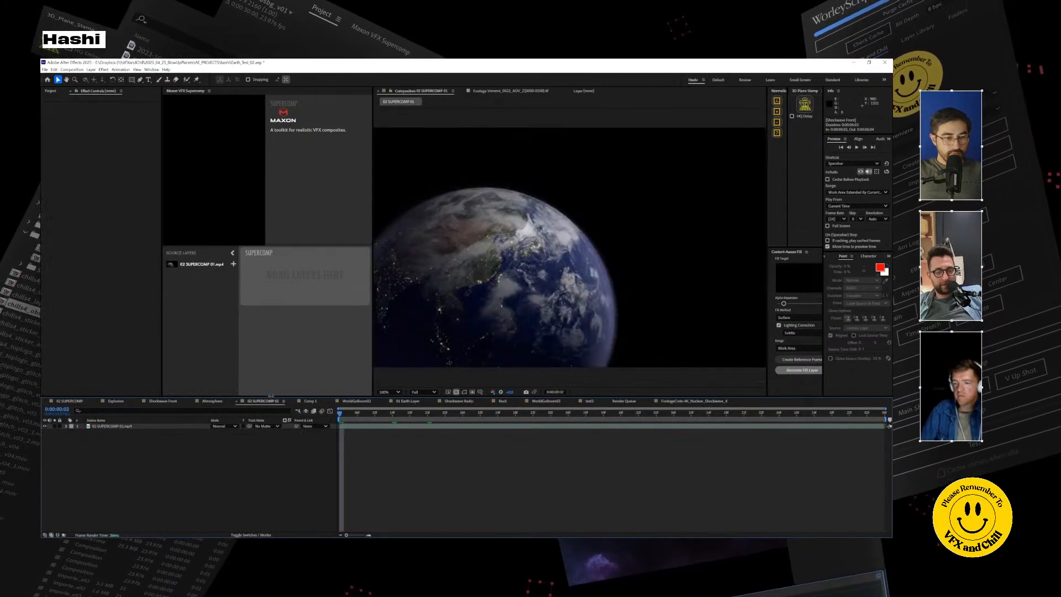
pyautogui.click(357, 401)
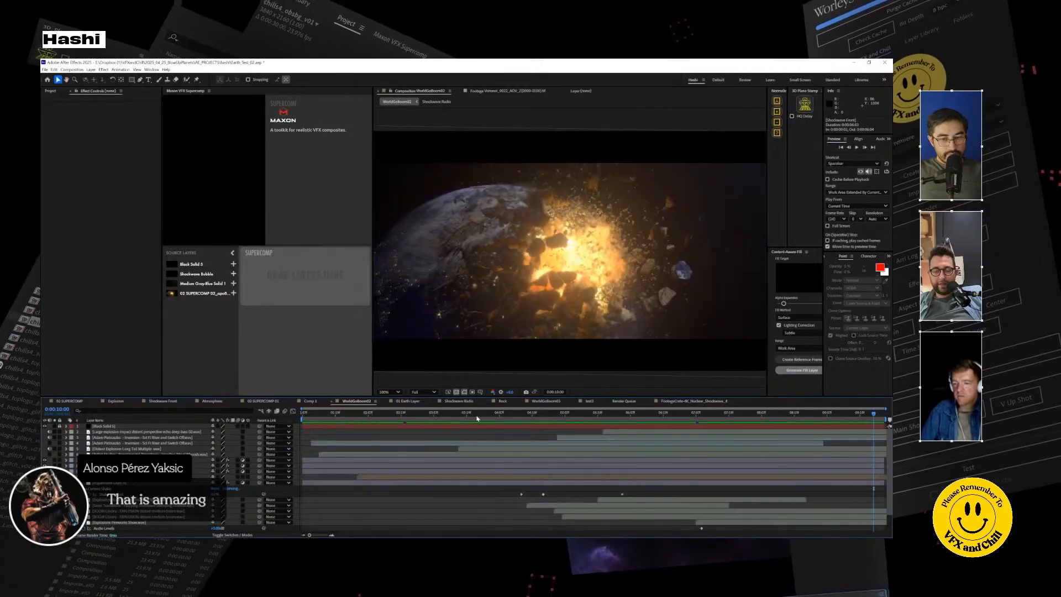
# Step: Apply the Shine effect to the 02 SUPERCOMP 02 video layer at the bottom of WorldGoBoom02's layer stack
pyautogui.click(397, 478)
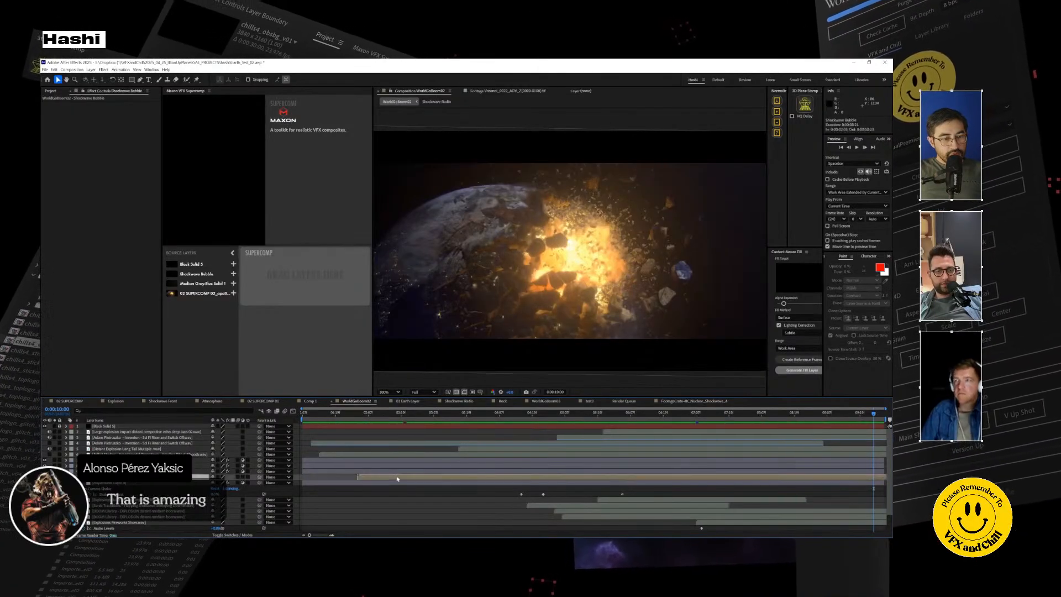
pyautogui.scroll(-2, 144, 497)
pyautogui.click(121, 530)
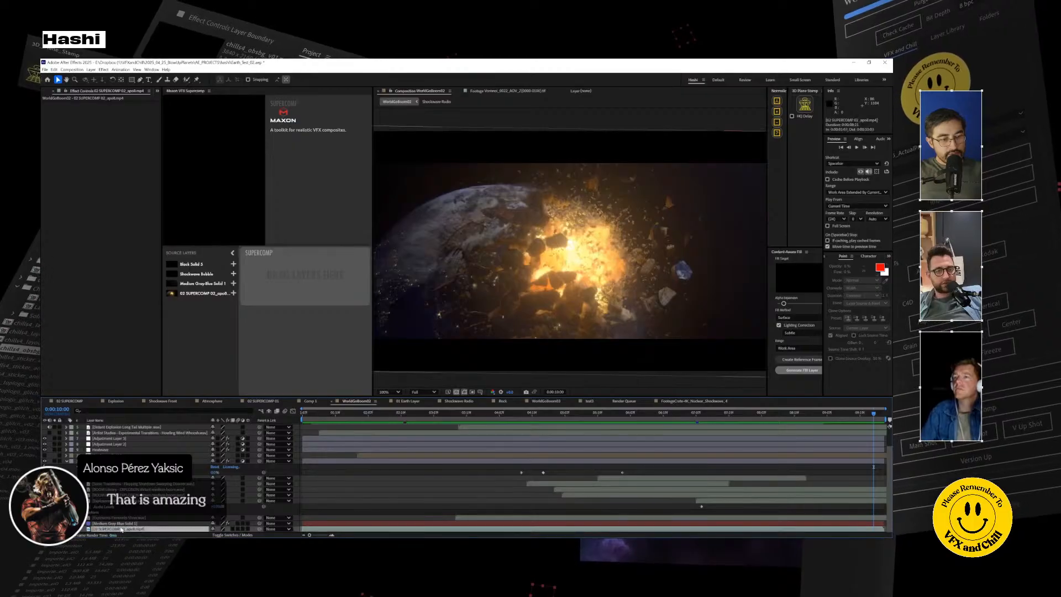
pyautogui.hotkey('ctrl', 'space')
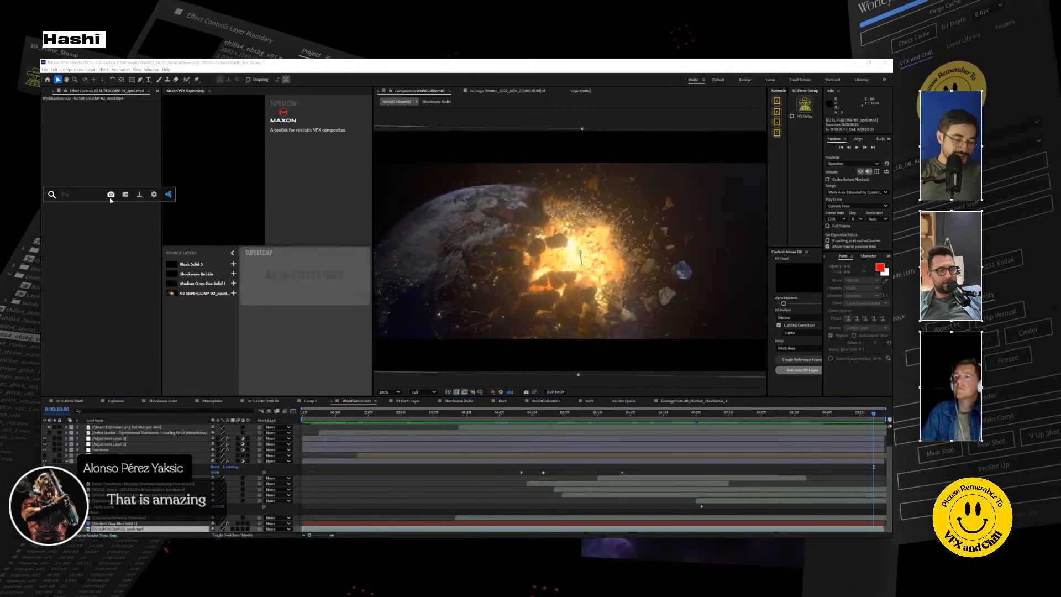
pyautogui.write('shine')
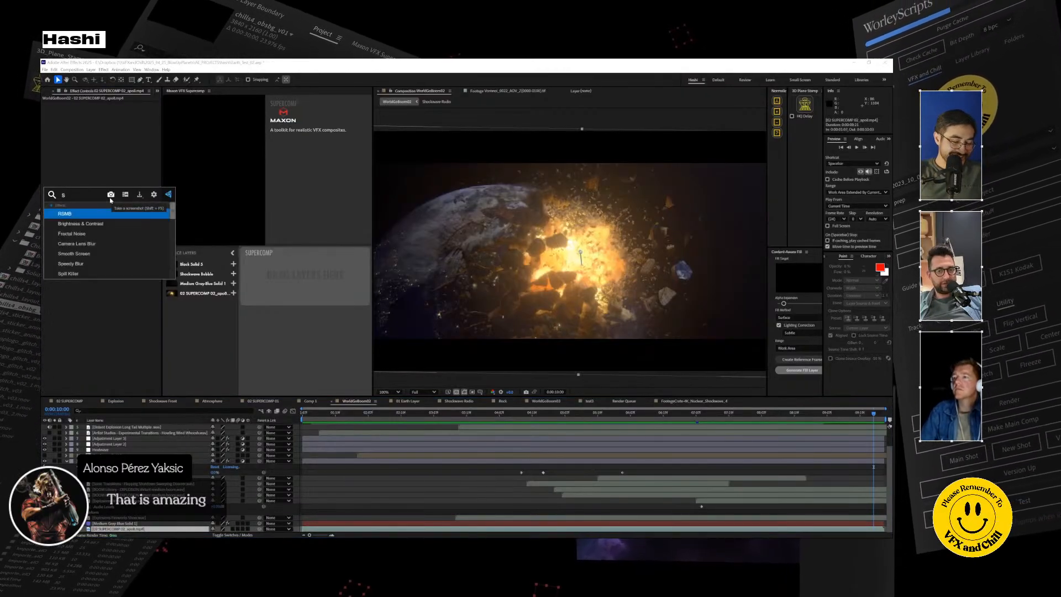
pyautogui.press('Return')
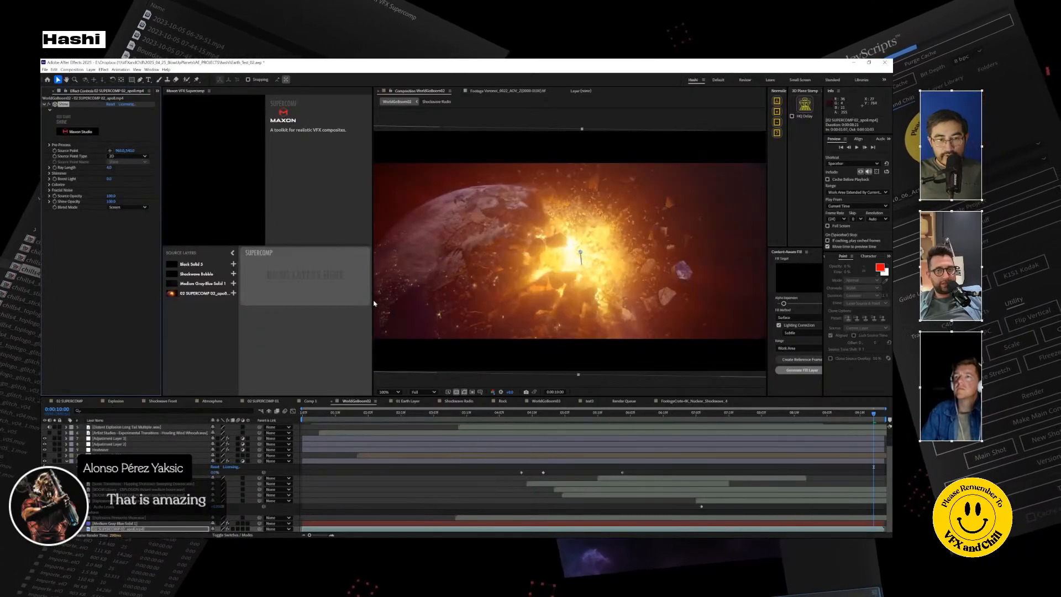
# Step: Enlarge the composition view and, at 0:00:03:08, adjust the vertical coordinate of Shine's Source Point toward the beam impact
pyautogui.moveTo(360, 303); pyautogui.dragTo(185, 277)
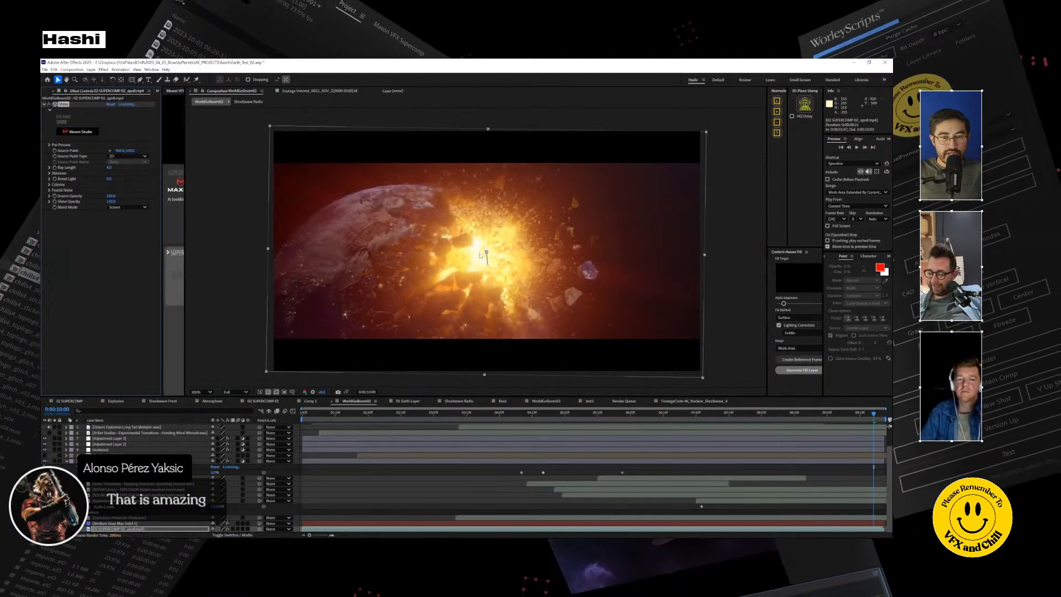
pyautogui.click(570, 414)
pyautogui.moveTo(570, 418); pyautogui.dragTo(436, 436)
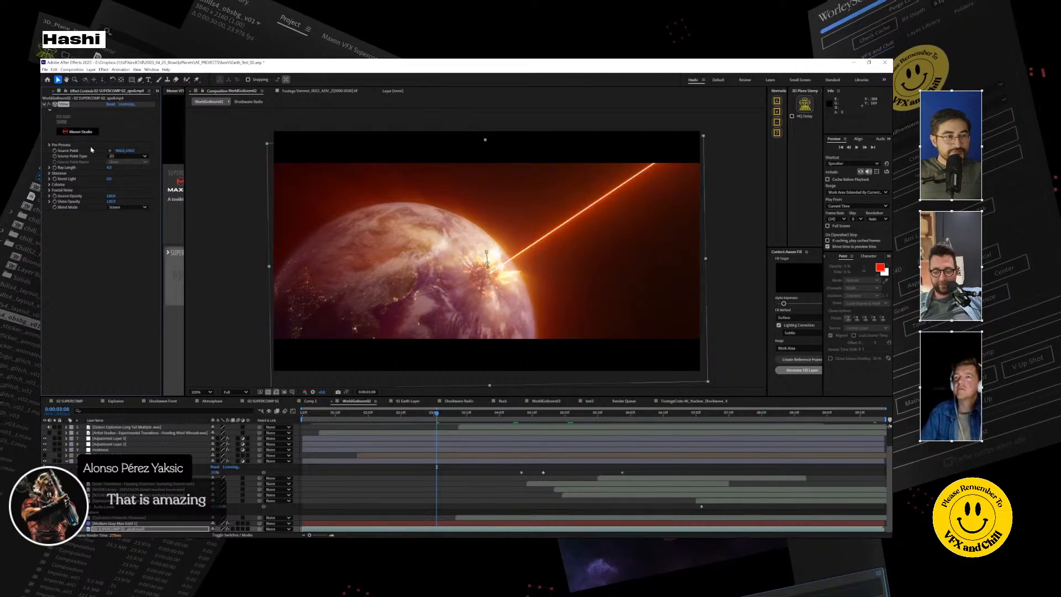
pyautogui.moveTo(129, 151); pyautogui.dragTo(175, 153)
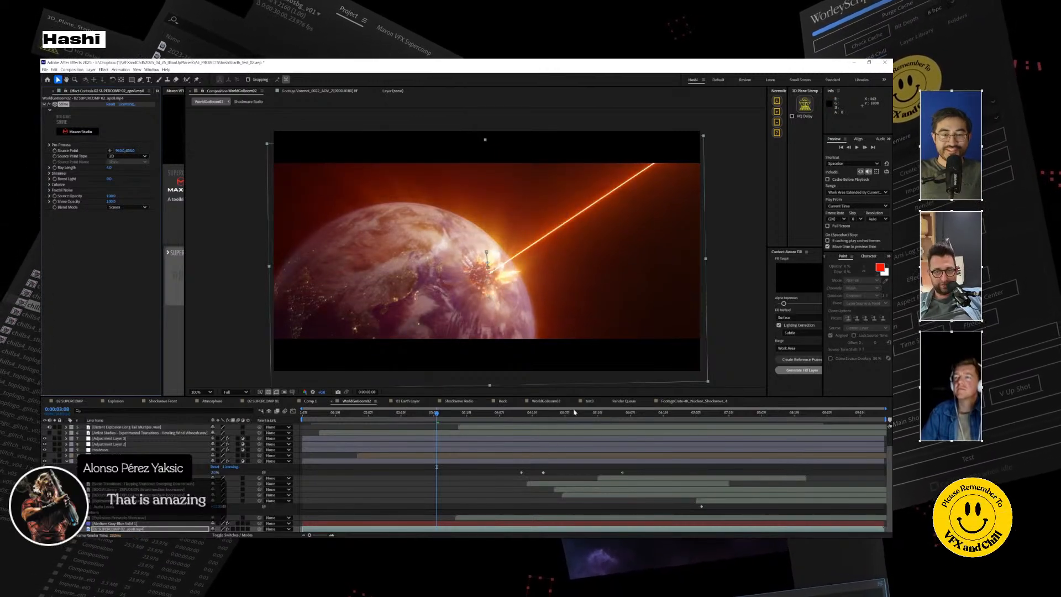
# Step: Preview the explosion with Shine from 0:00:04:15, stop at 0:00:06:11 and deselect the layer
pyautogui.click(520, 418)
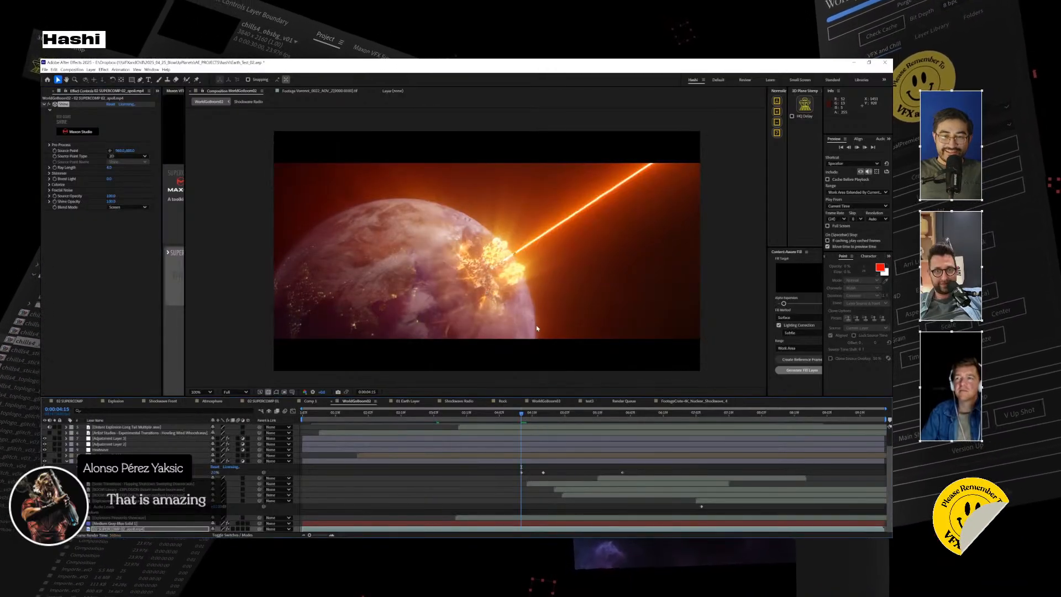
pyautogui.press('space')
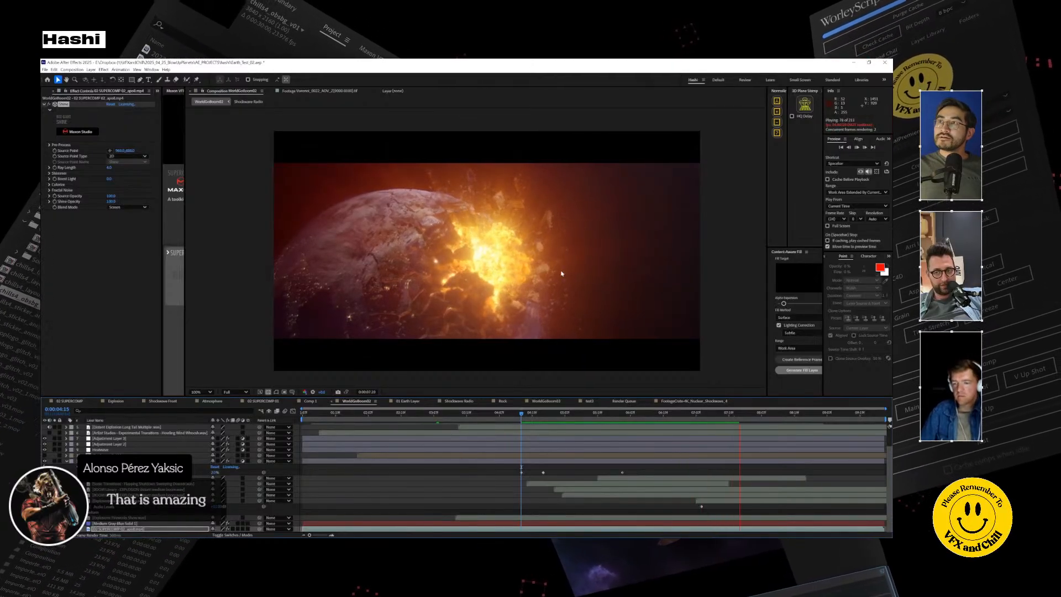
pyautogui.press('space')
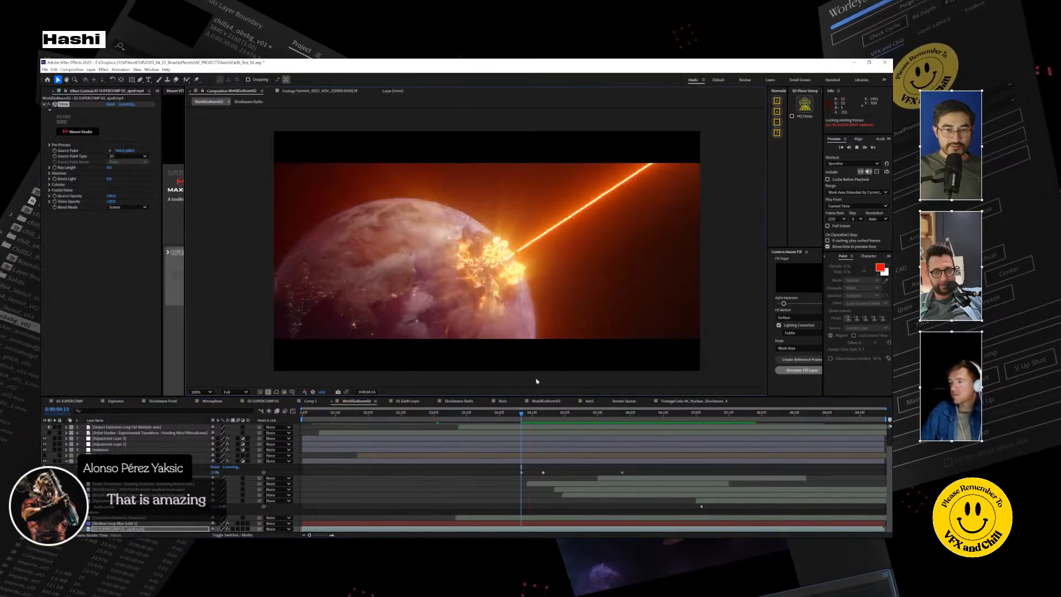
pyautogui.press('space')
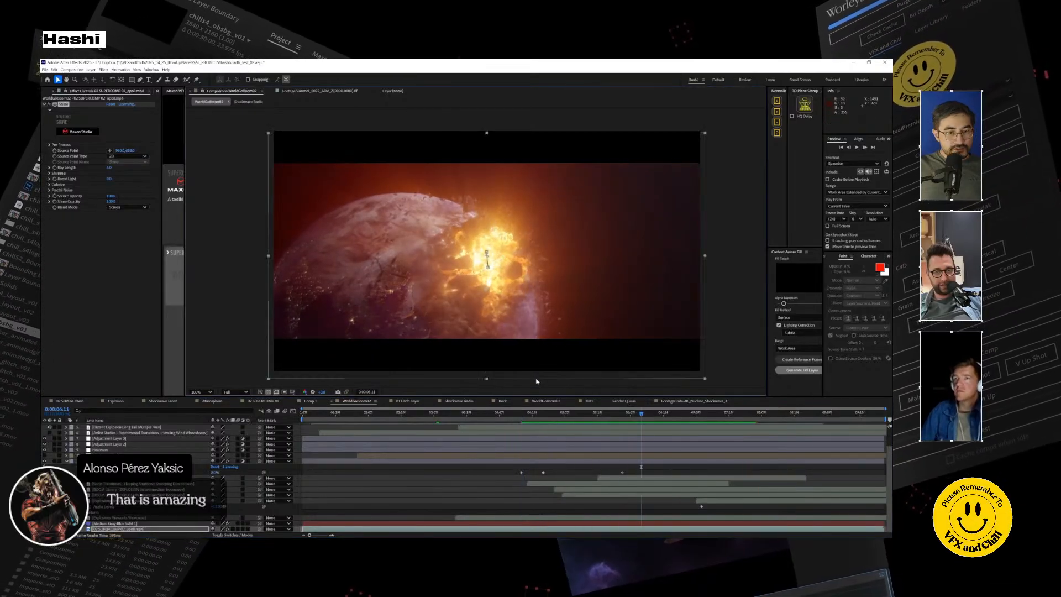
pyautogui.click(230, 202)
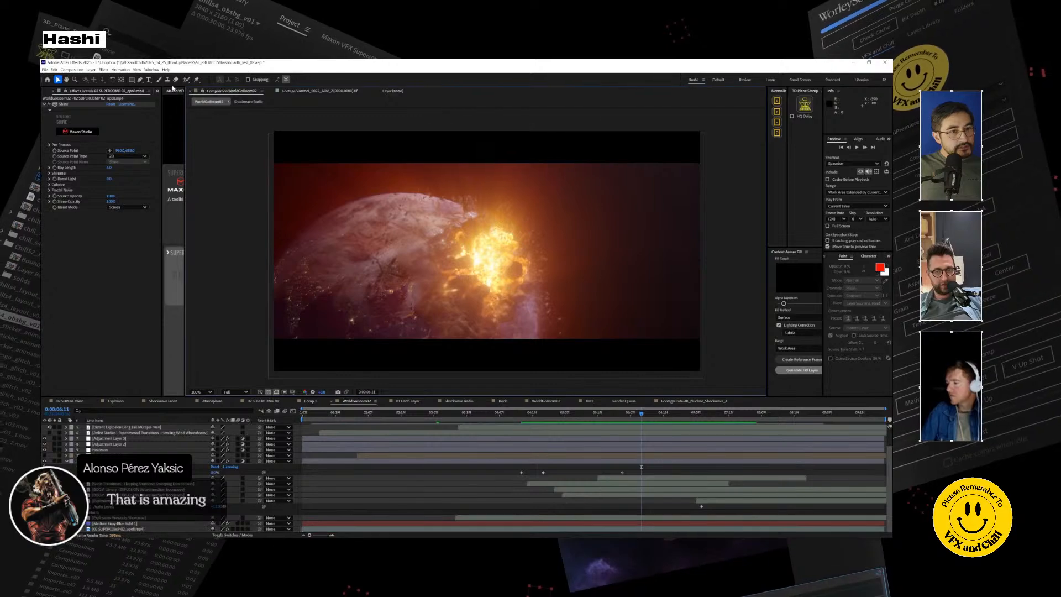
# Step: Widen the Supercomp panel and look through the project's comps, footage, elements and stock items
pyautogui.moveTo(184, 138); pyautogui.dragTo(312, 138)
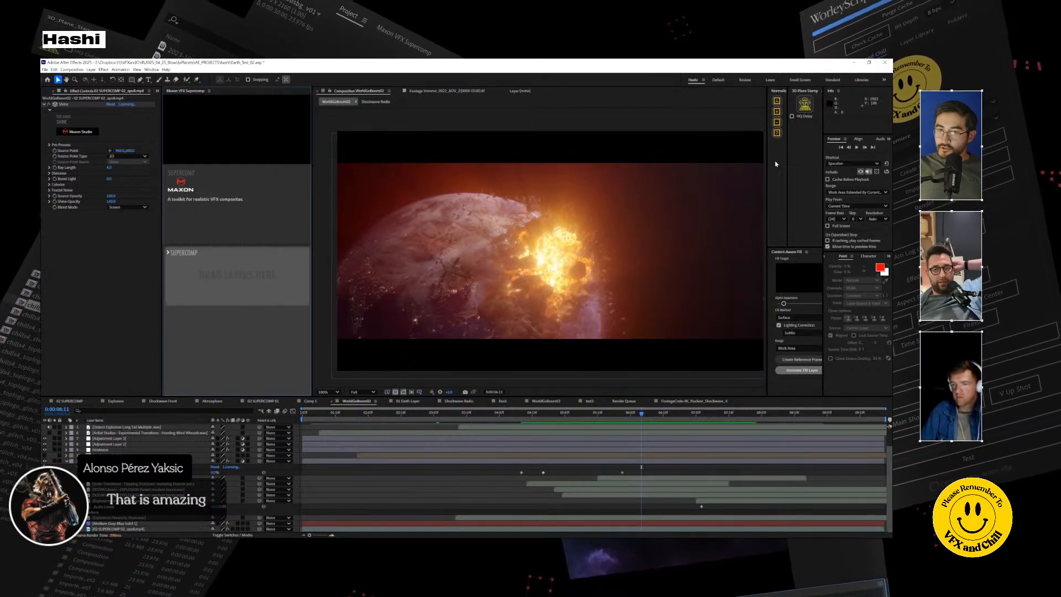
pyautogui.click(46, 92)
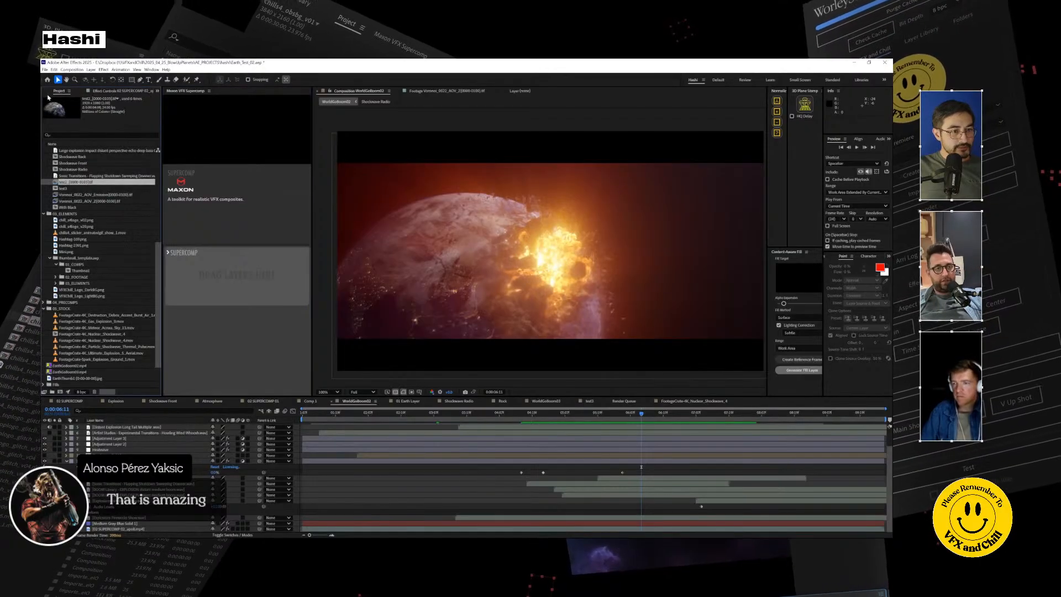
pyautogui.scroll(-2, 115, 318)
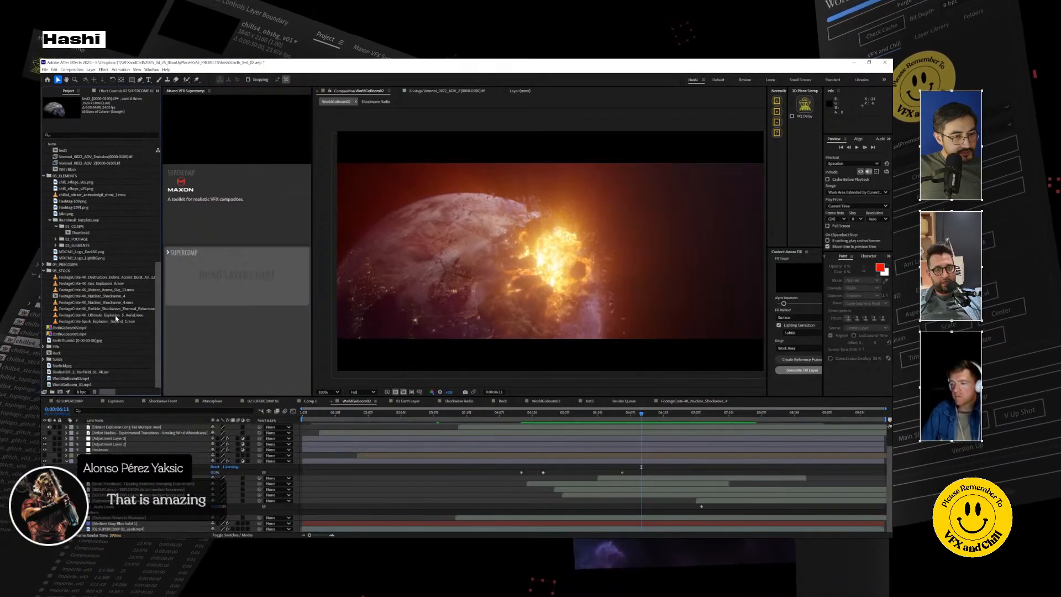
pyautogui.scroll(10, 153, 219)
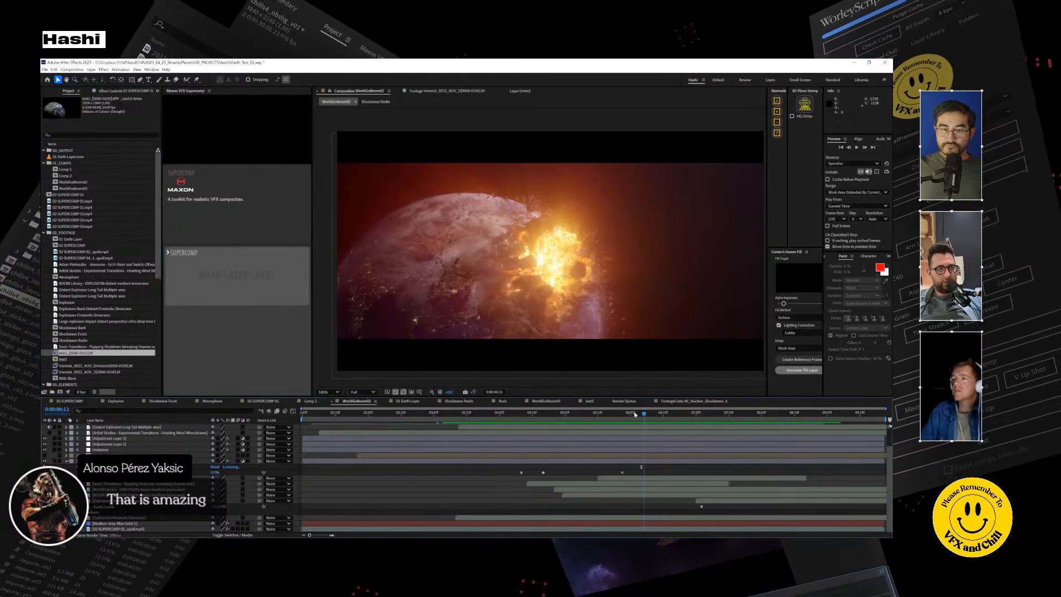
# Step: Play and scrub through WorldGoBoom02 around the beam impact to review the Shine glow
pyautogui.click(501, 412)
pyautogui.press('space')
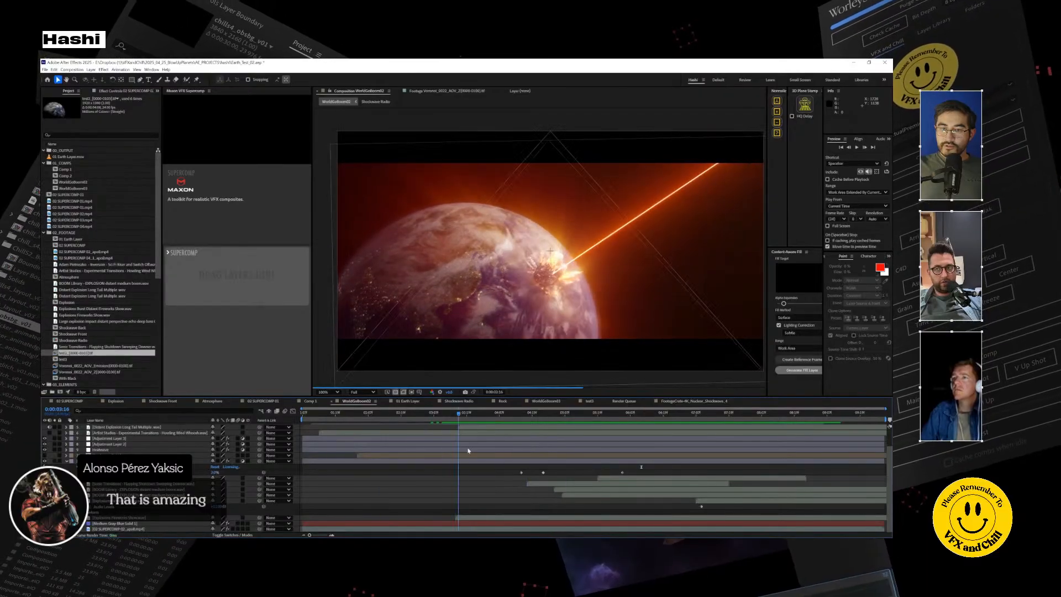
pyautogui.moveTo(590, 441); pyautogui.dragTo(510, 462)
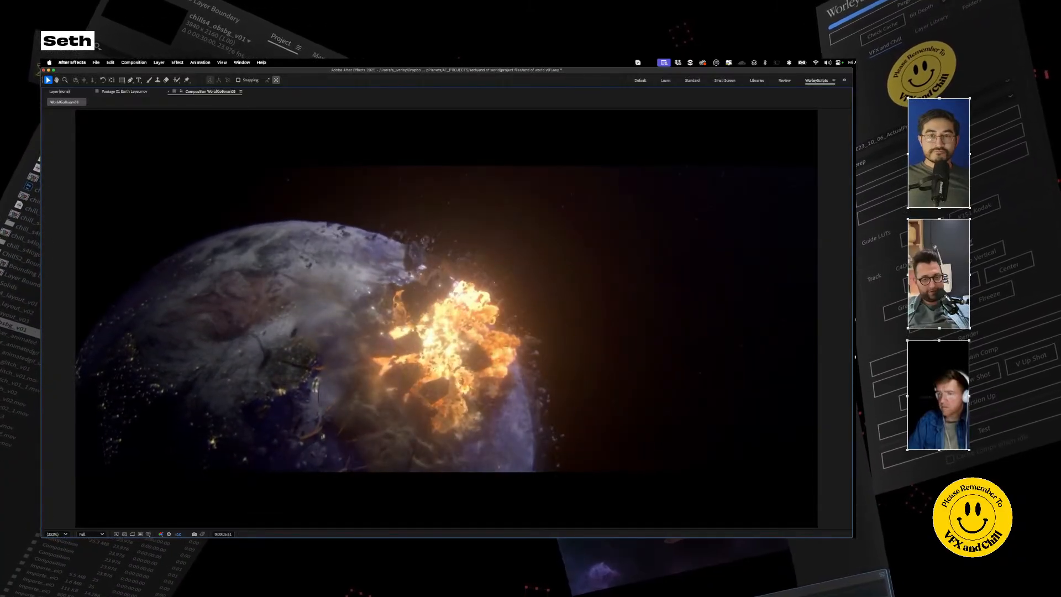
# Step: Stop the enlarged playback of the exploding Earth composition and restore the normal panel layout
pyautogui.press('space')
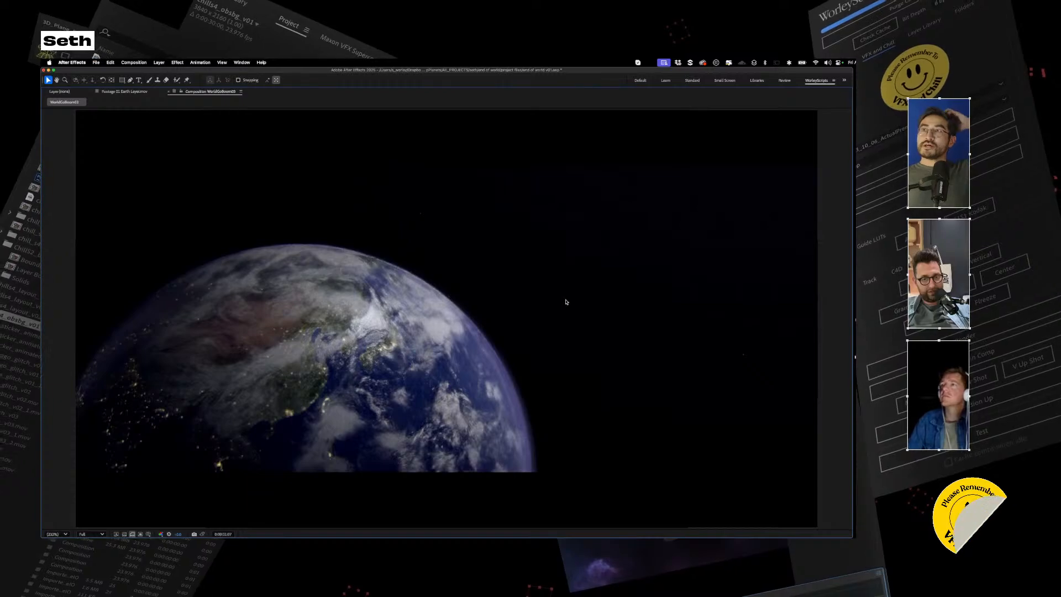
pyautogui.press('`')
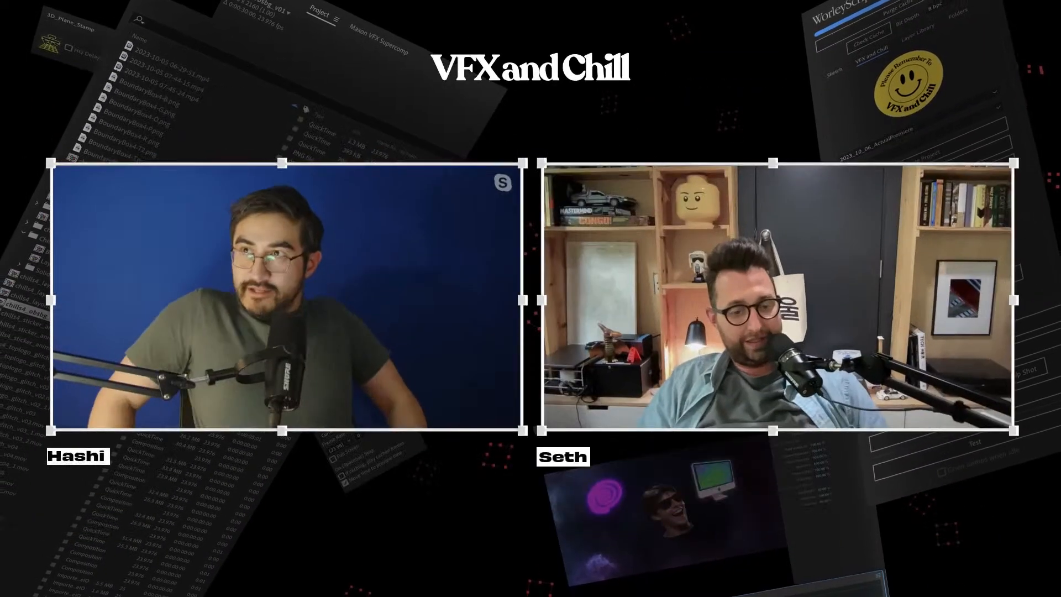